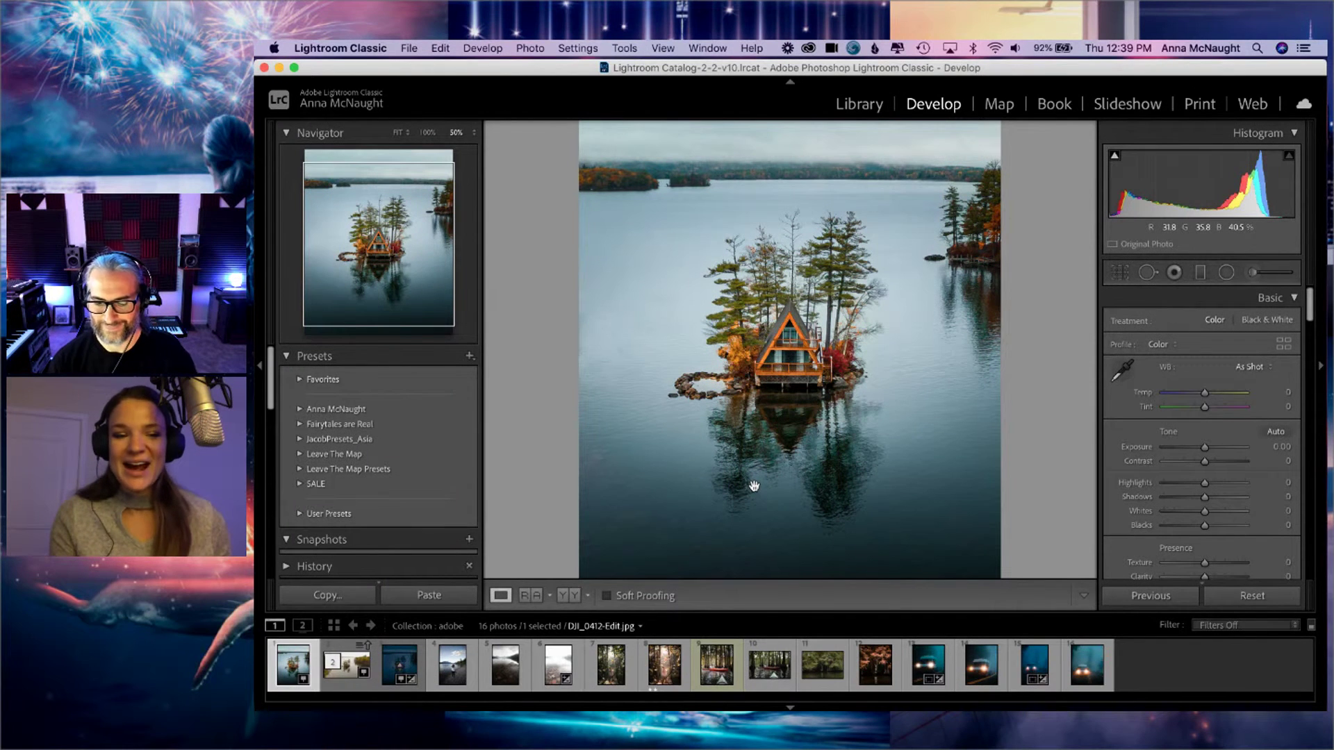
- Compare the daytime edit, the original DNG and the night edit of the lake cabin photo DJI_0412
key("Right")
key("Right")
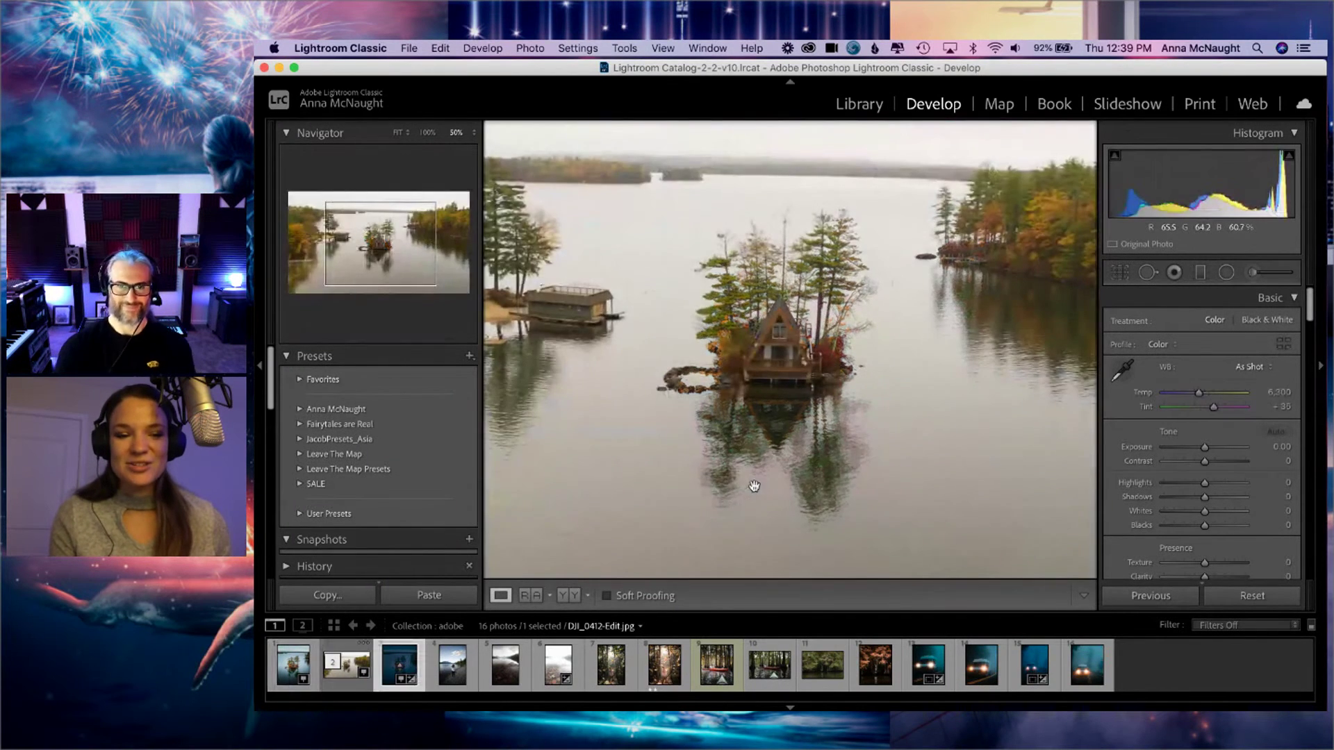
key("Right")
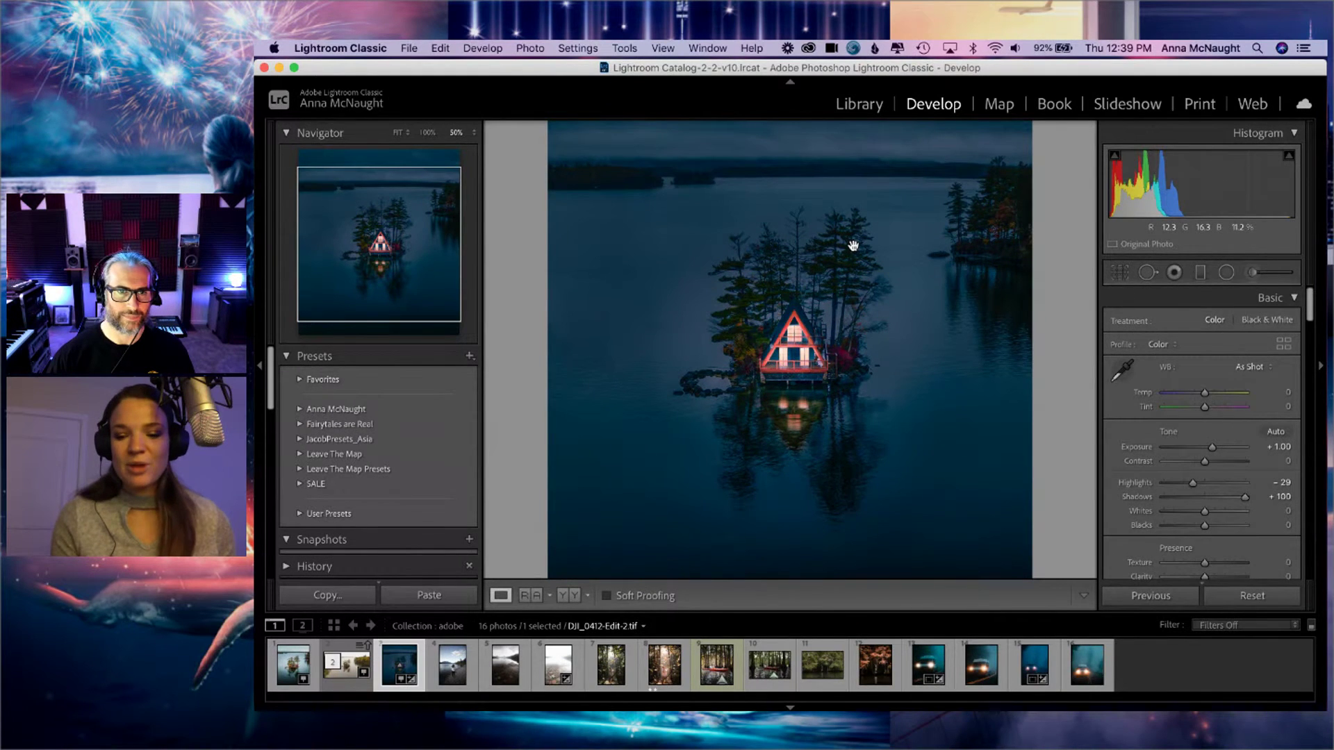
key("Left")
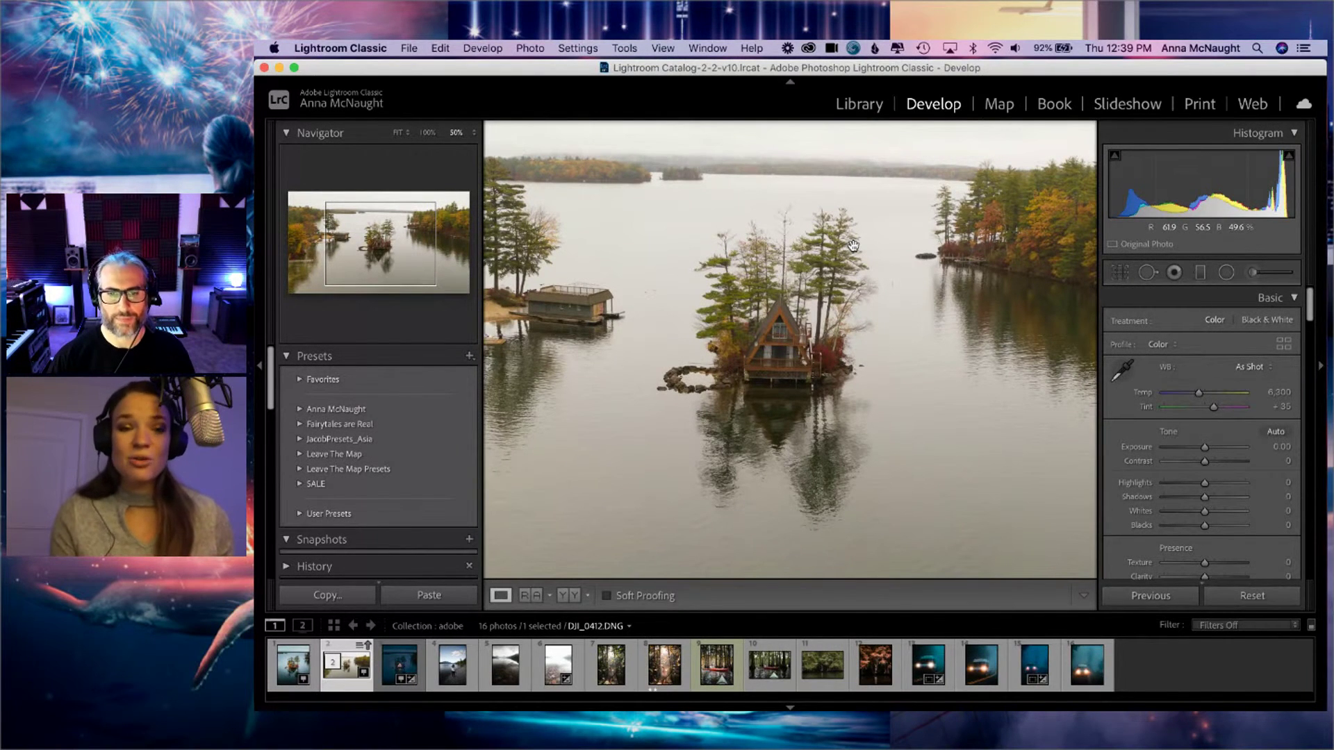
key("Left")
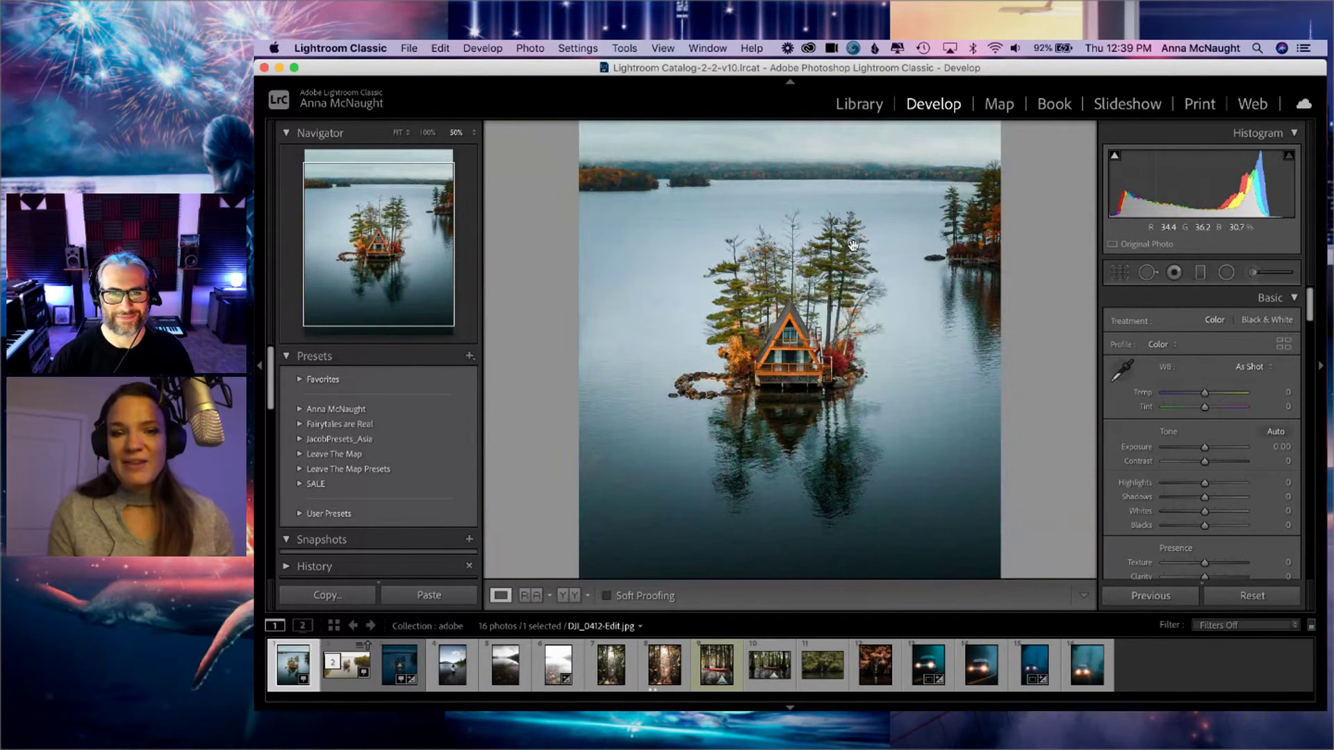
key("Right")
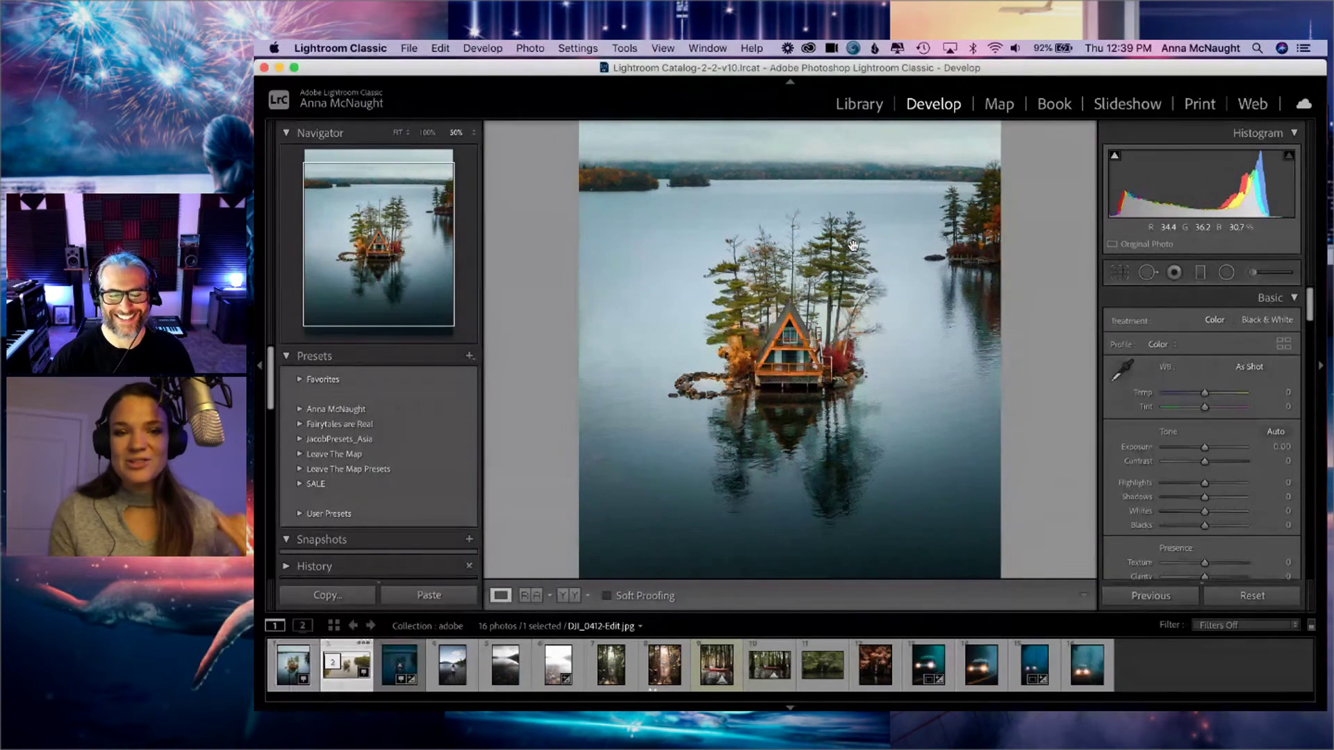
key("Right")
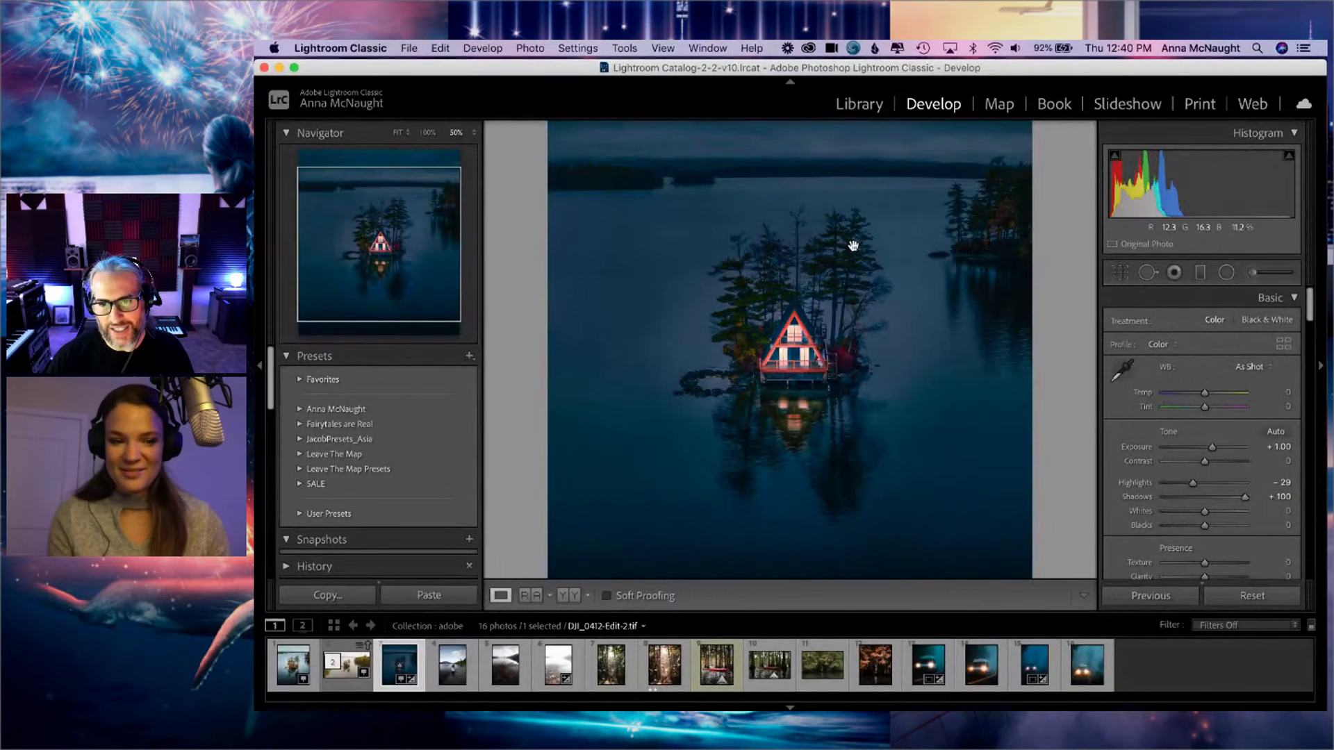
key("Left")
key("Left")
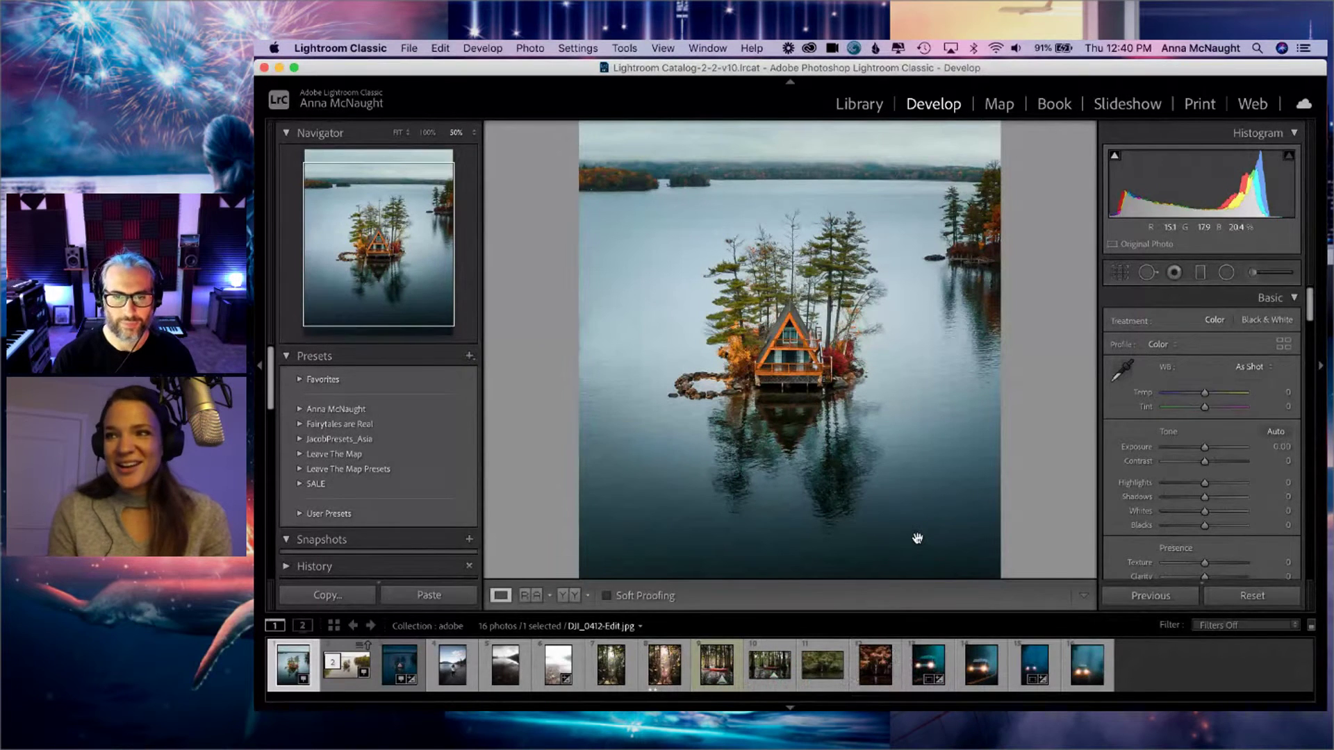
- Switch to Photoshop, minimize the Lightroom Classic window, and reposition and slightly enlarge the Photoshop window
mouse_move(972, 709)
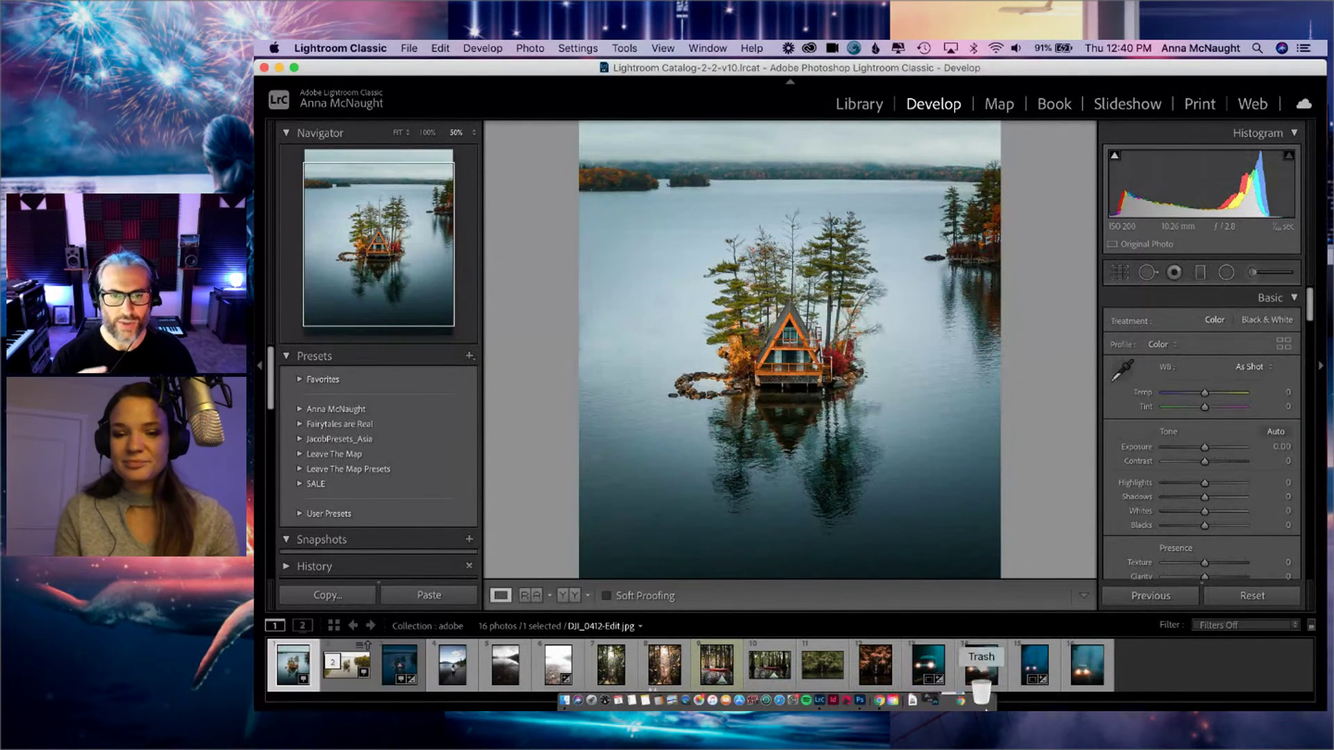
left_click(962, 701)
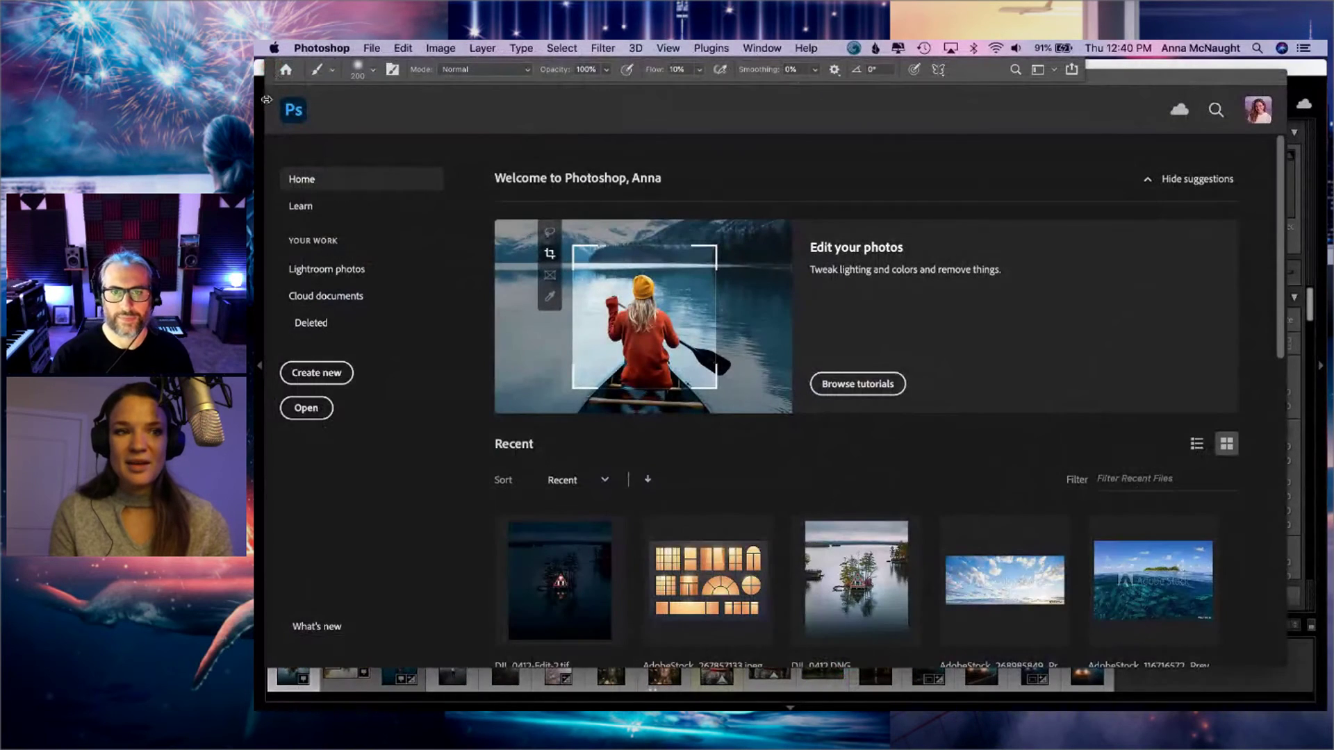
left_click(264, 105)
left_click(279, 67)
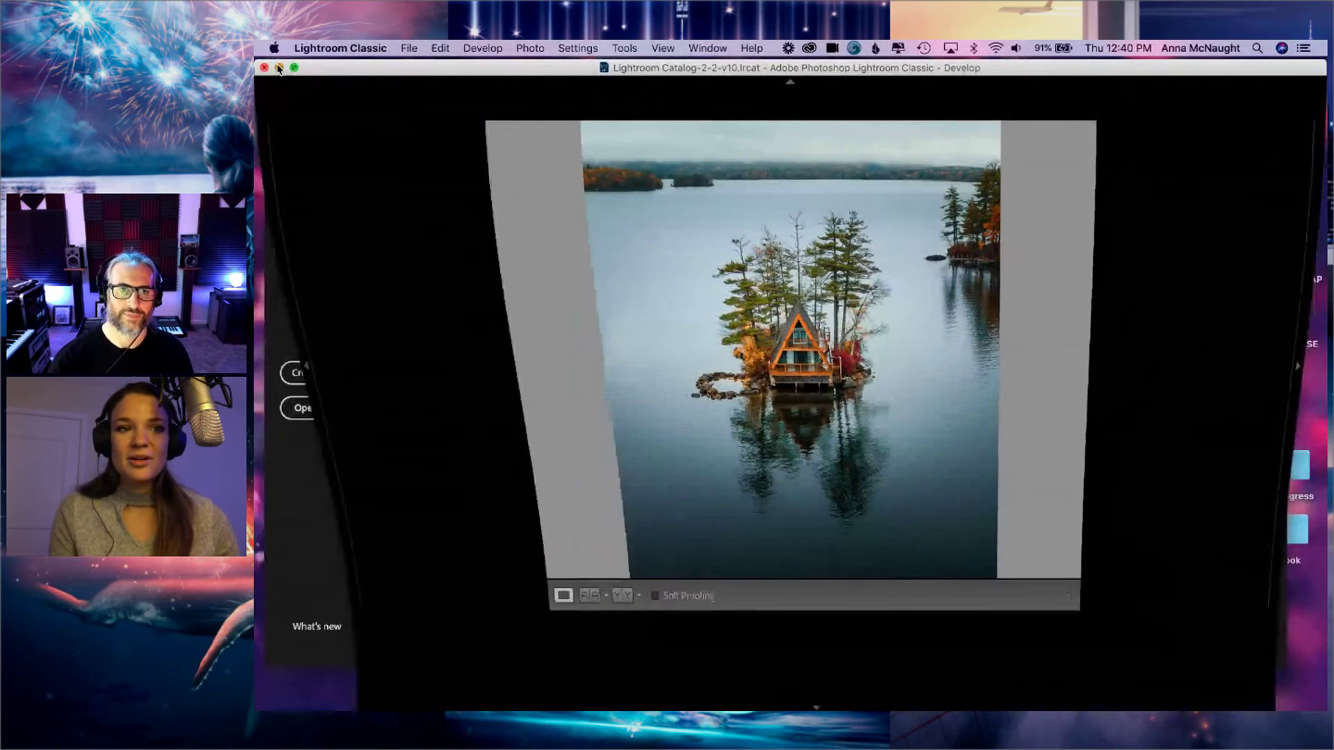
left_click_drag(596, 77, 603, 96)
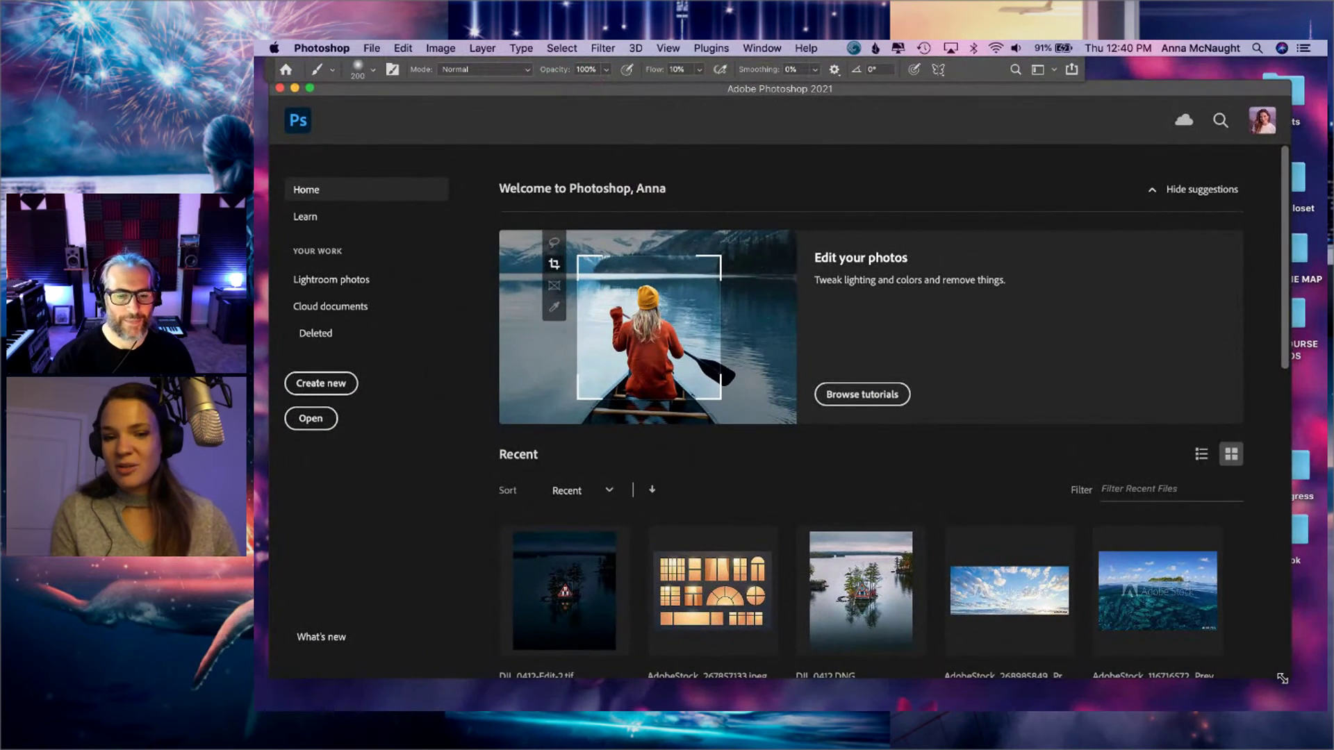
left_click_drag(1289, 677, 1302, 690)
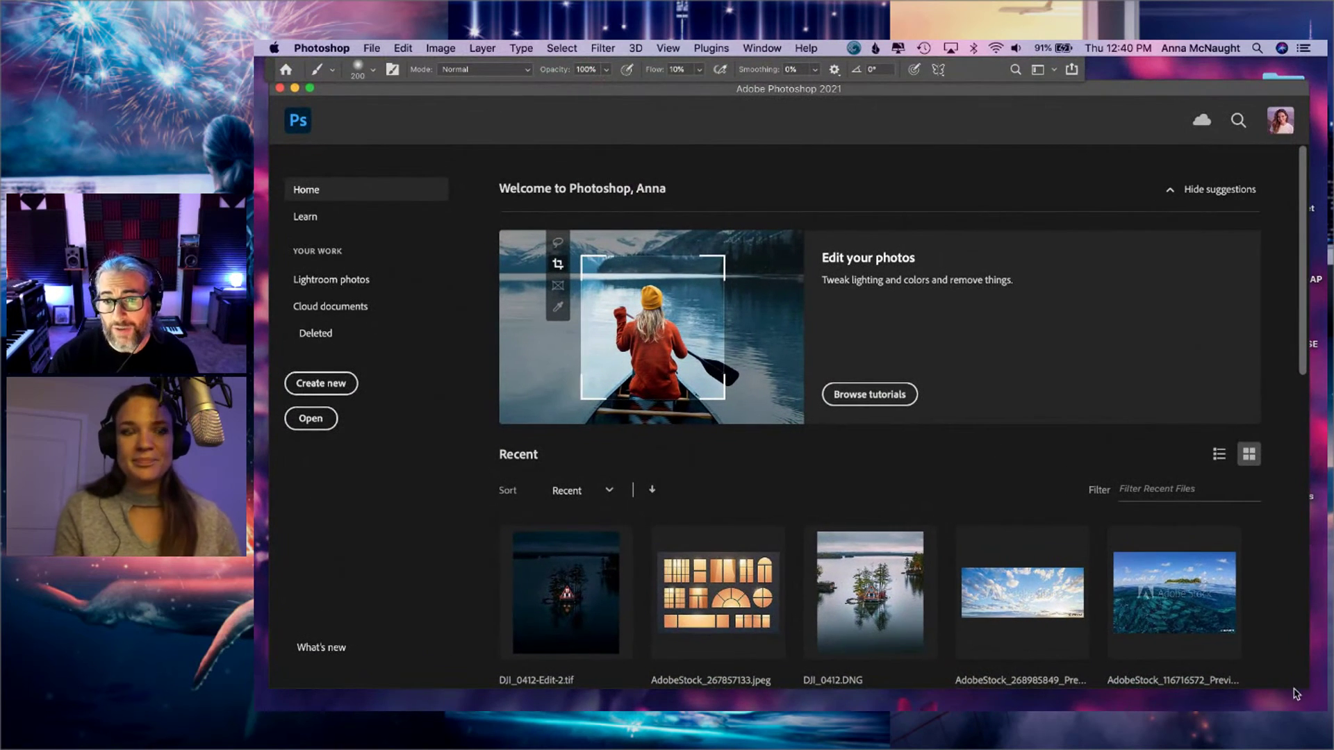
mouse_move(1049, 710)
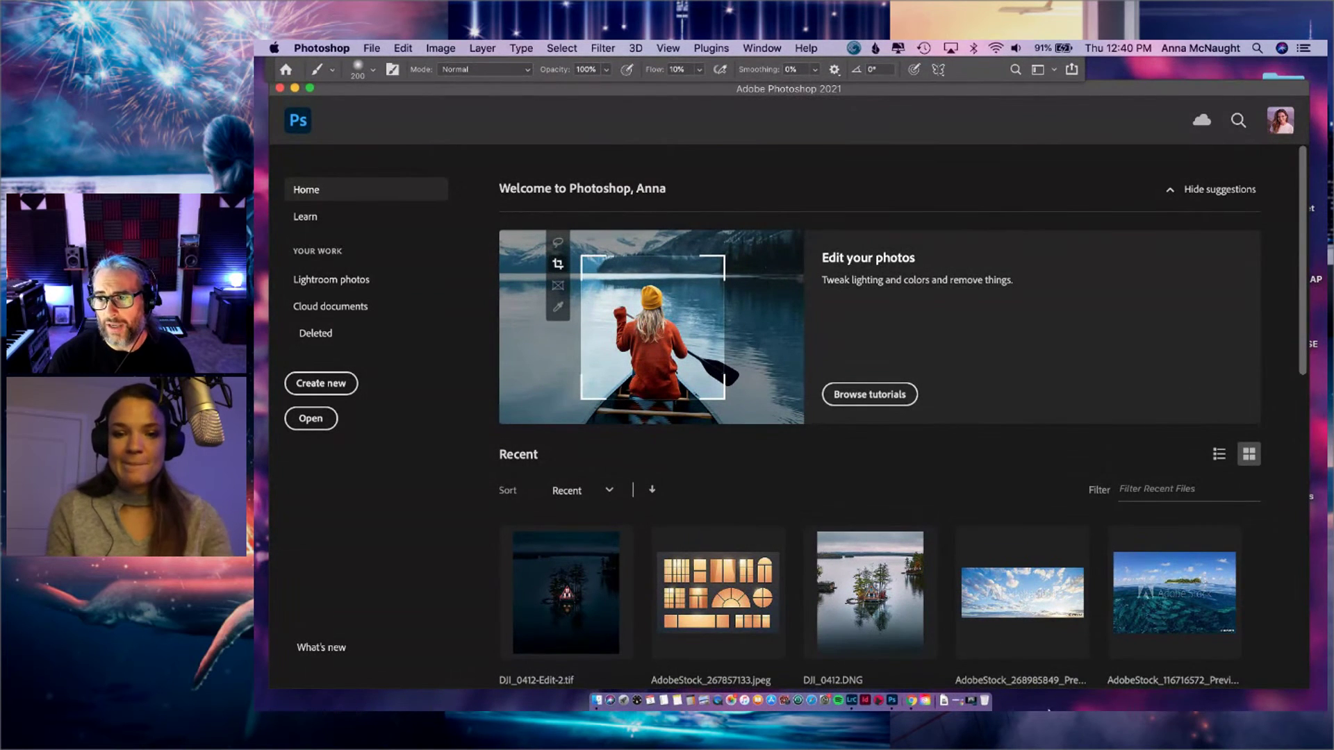
- Open AdobeStock_249790077.jpeg from the Day 2 folder
left_click(375, 48)
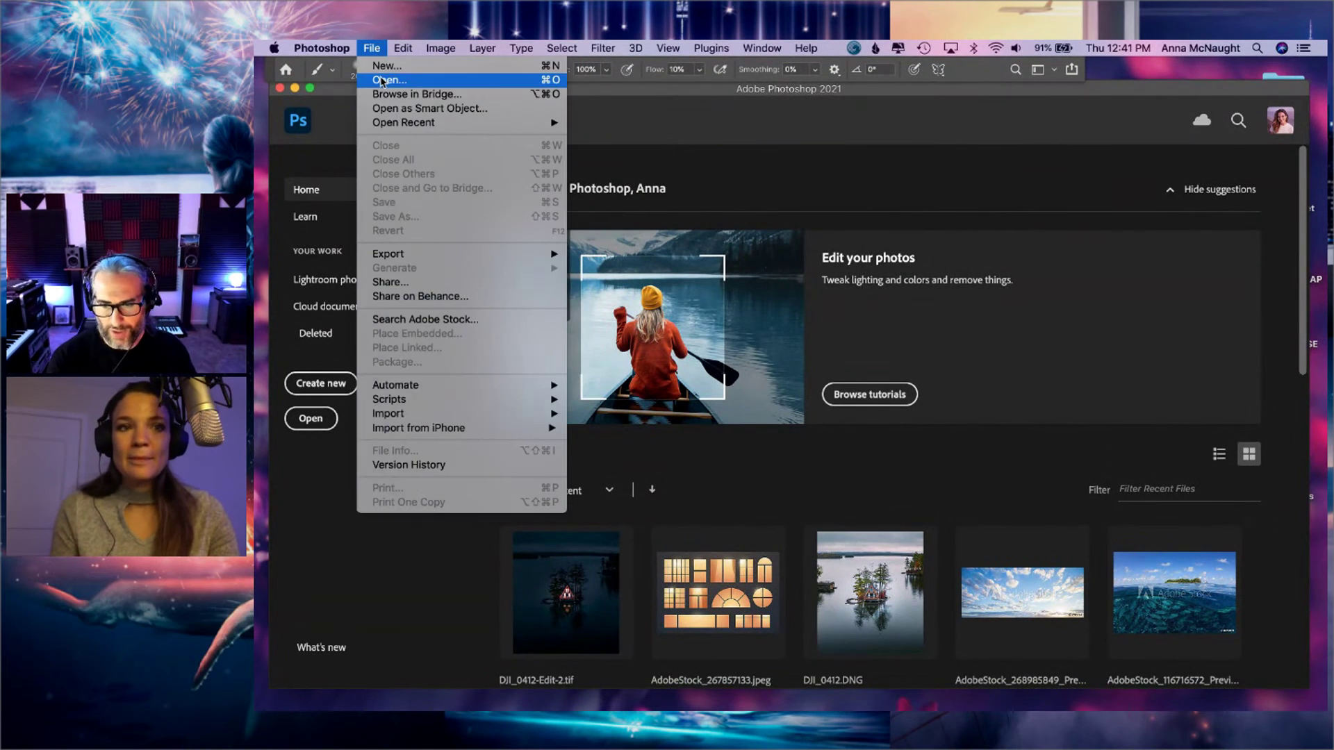
left_click(381, 81)
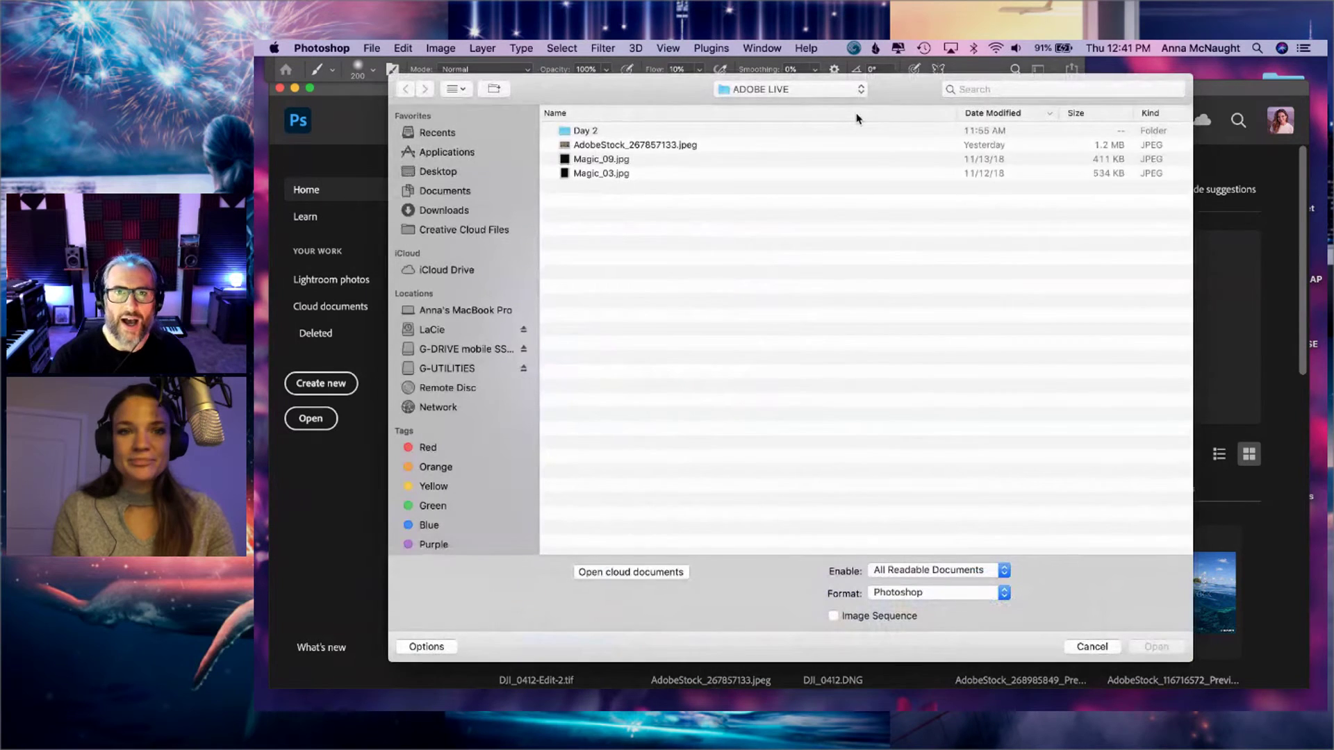
double_click(630, 132)
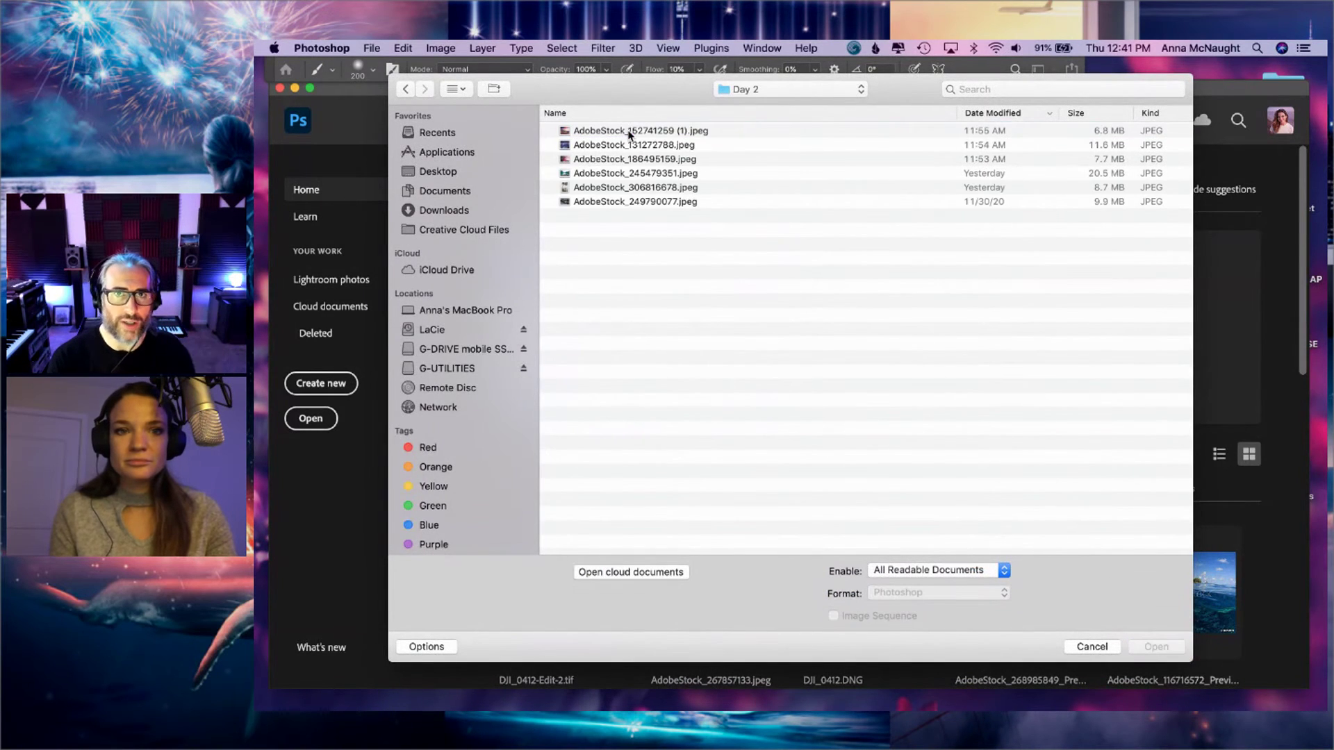
left_click(603, 202)
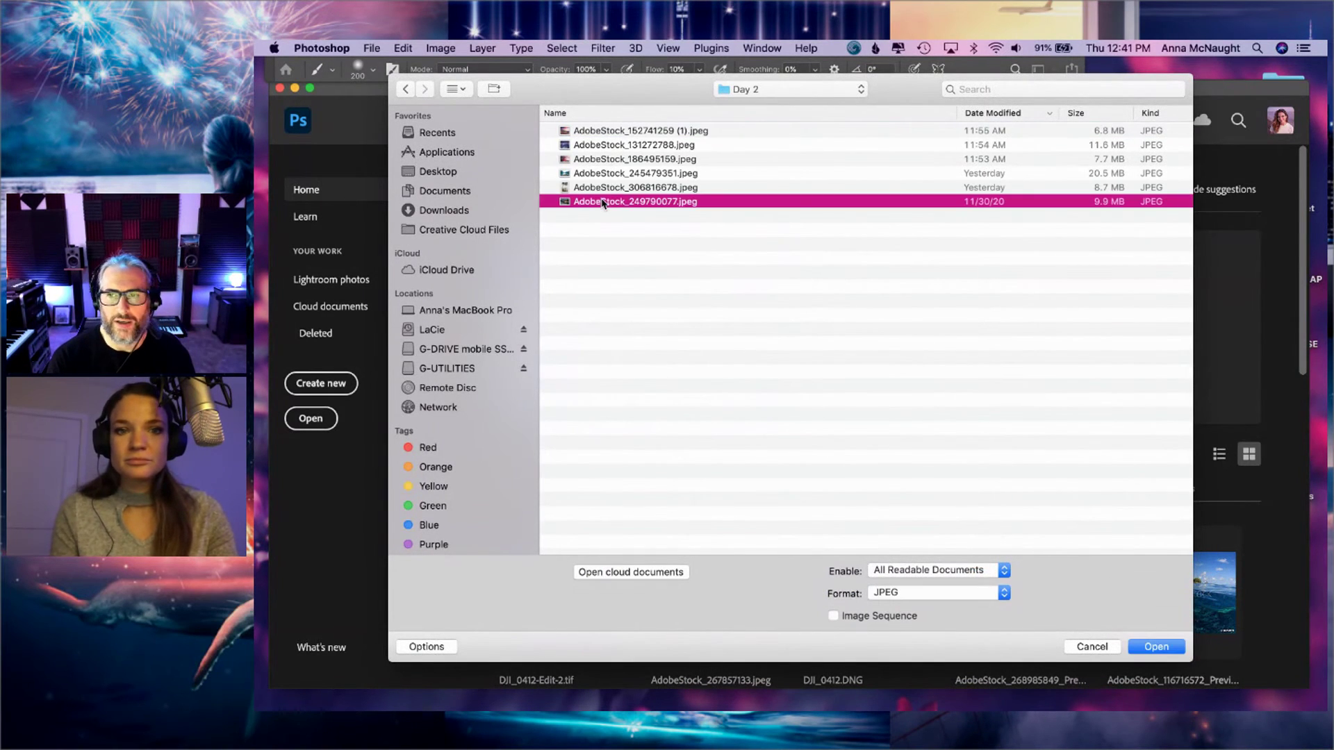
double_click(603, 202)
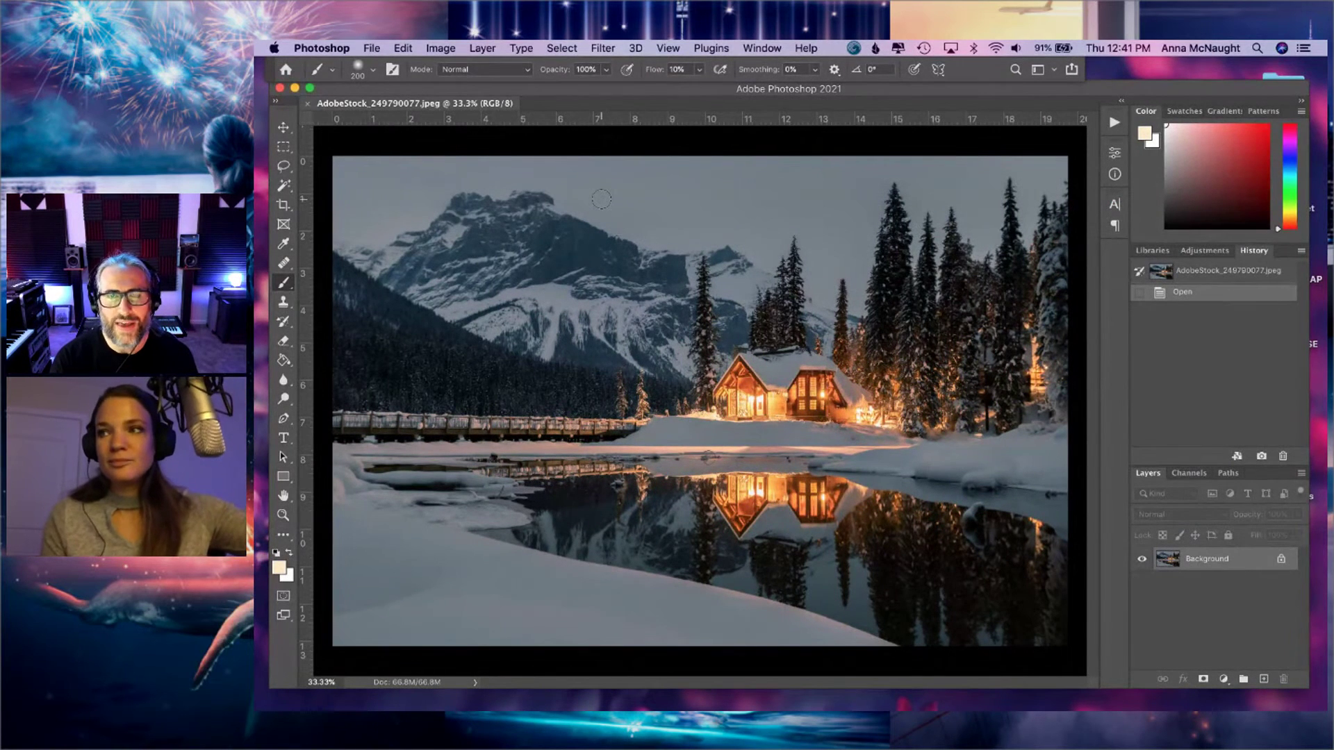
mouse_move(727, 703)
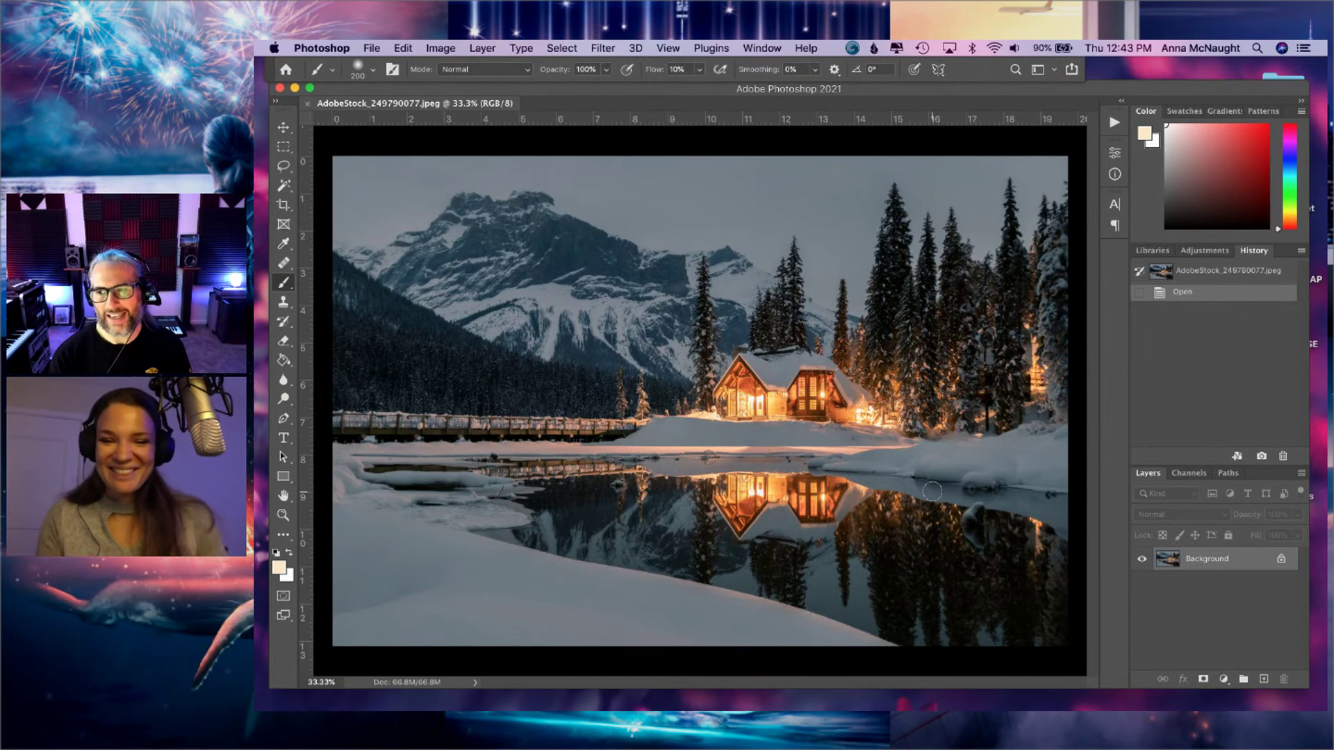
mouse_move(909, 702)
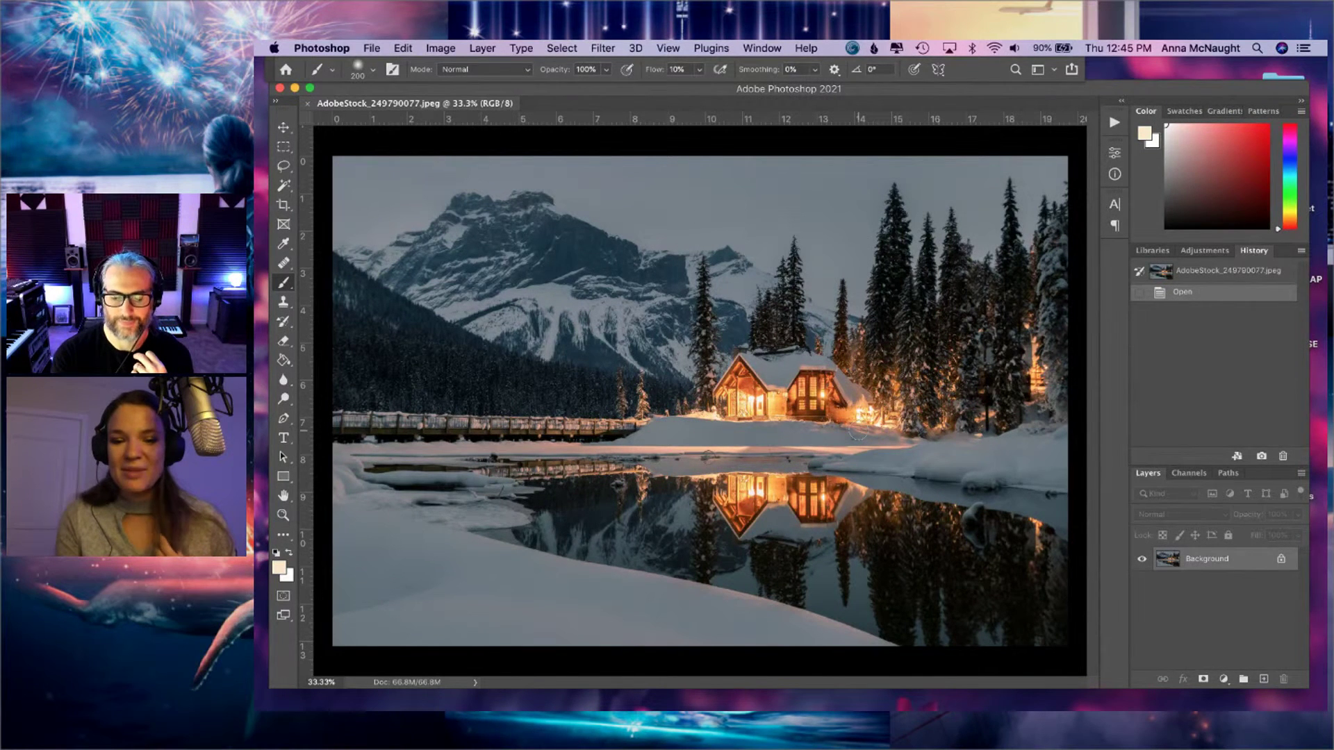
left_click(595, 697)
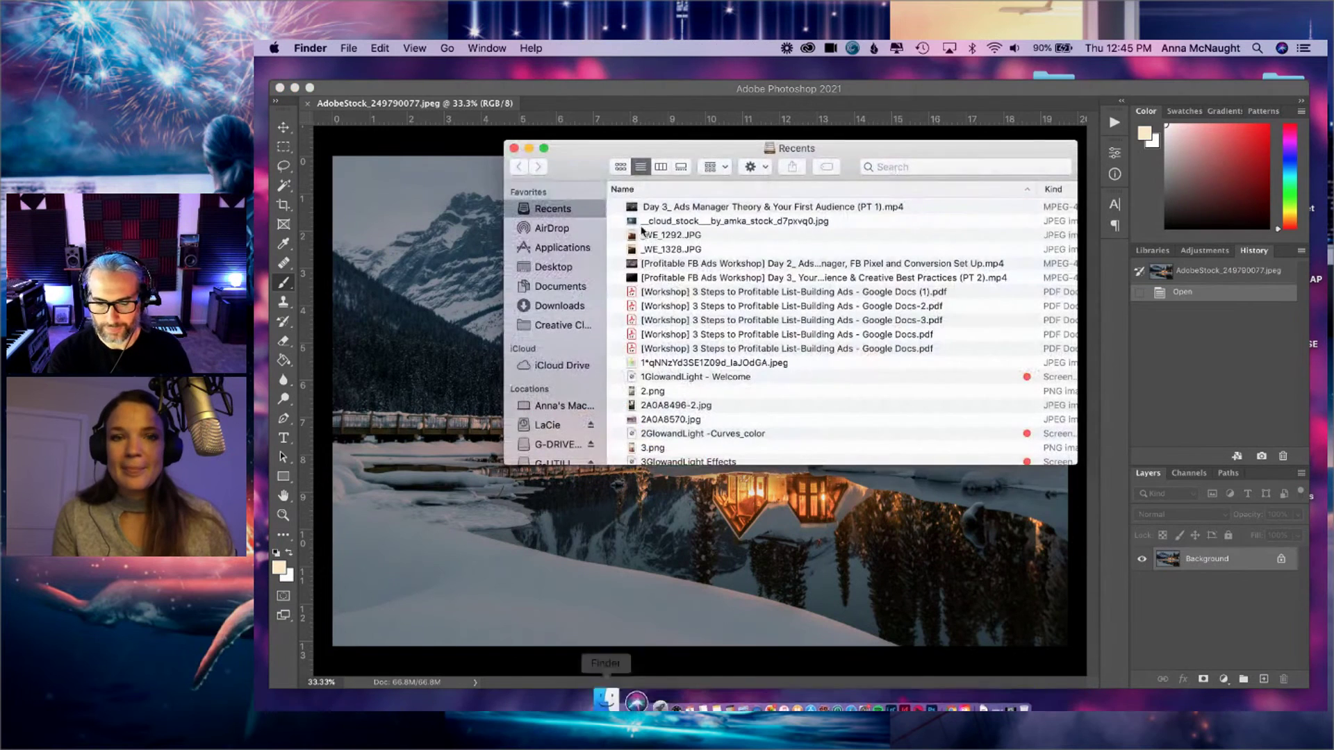
left_click(515, 148)
left_click(347, 48)
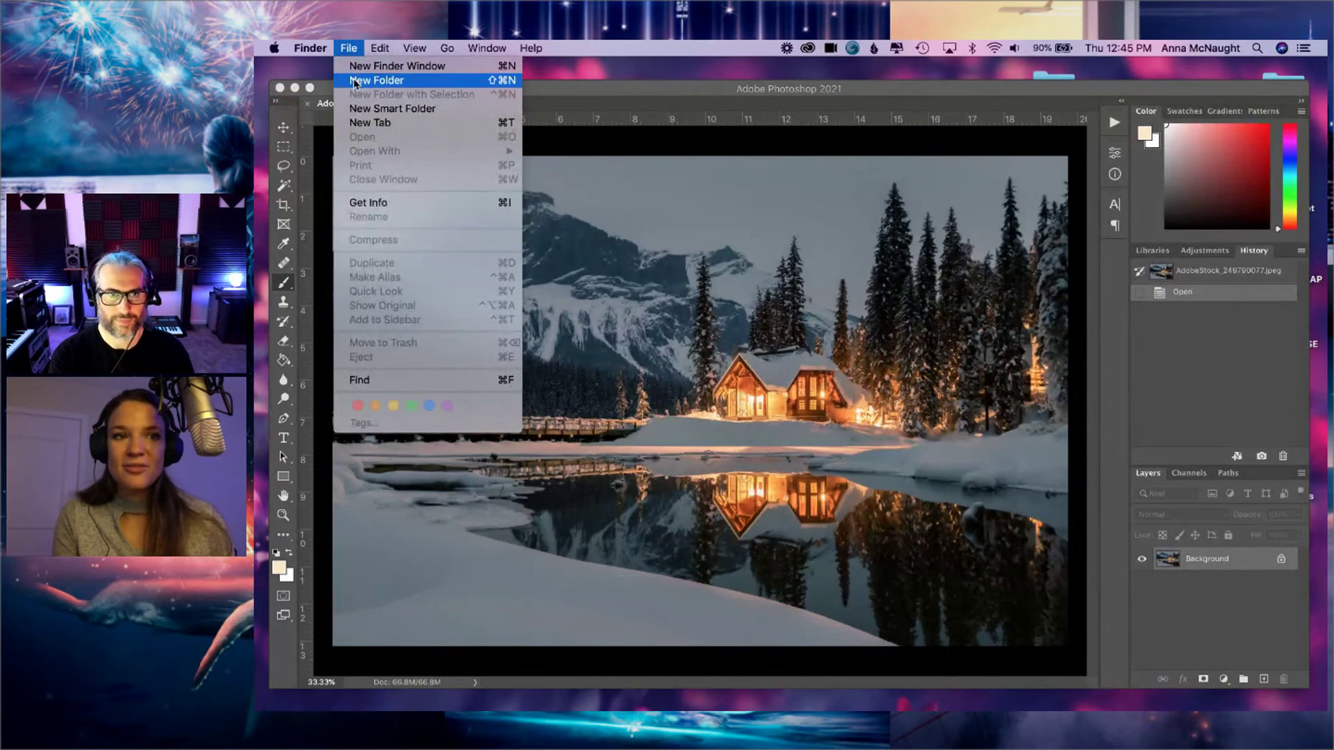
left_click(344, 46)
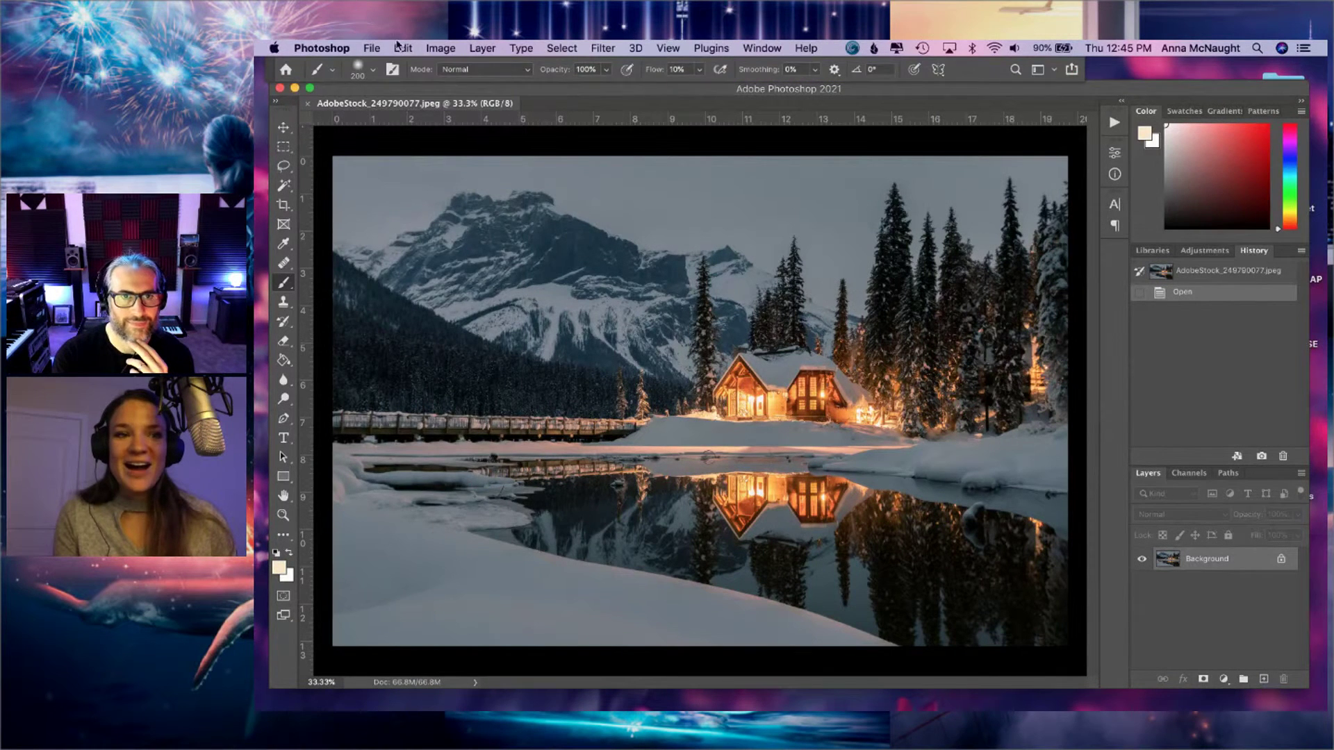
- Preview AdobeStock_306816678.jpeg and AdobeStock_245479351.jpeg from the Day 2 folder without opening either one
left_click(373, 48)
left_click(383, 84)
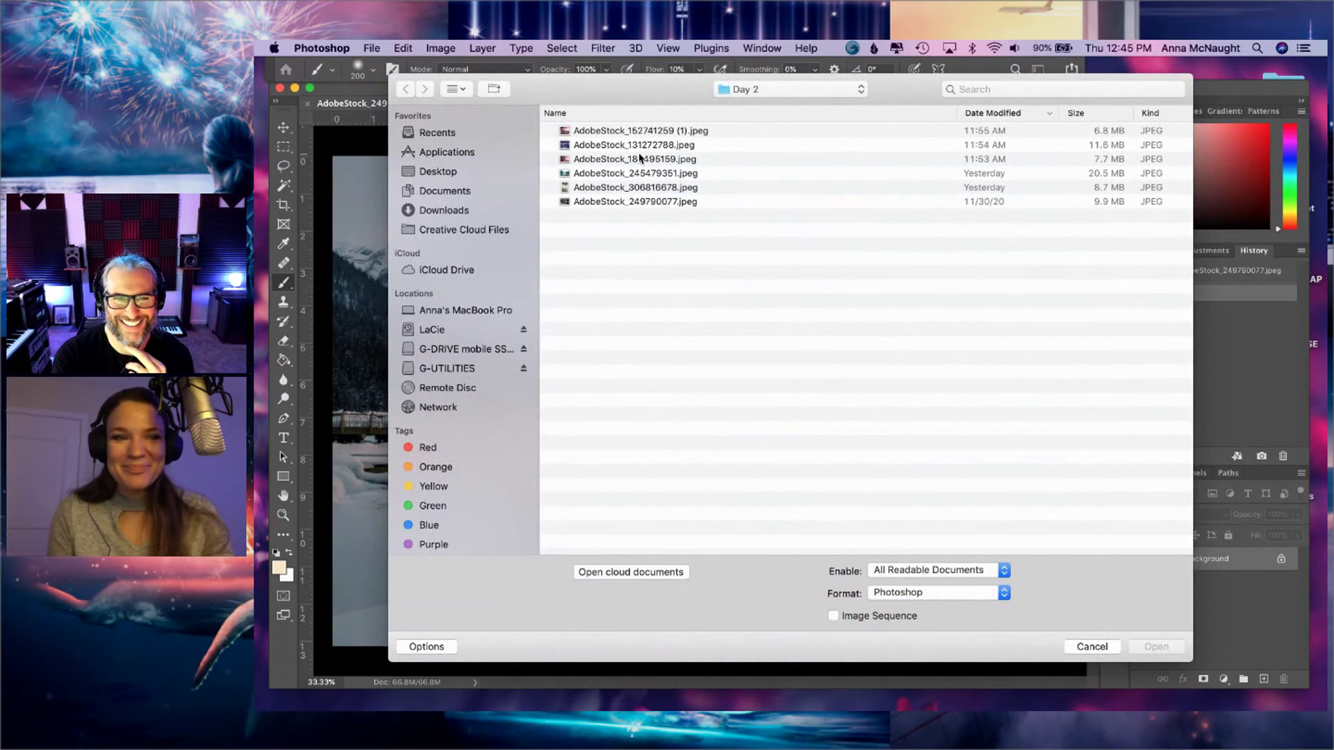
left_click(618, 188)
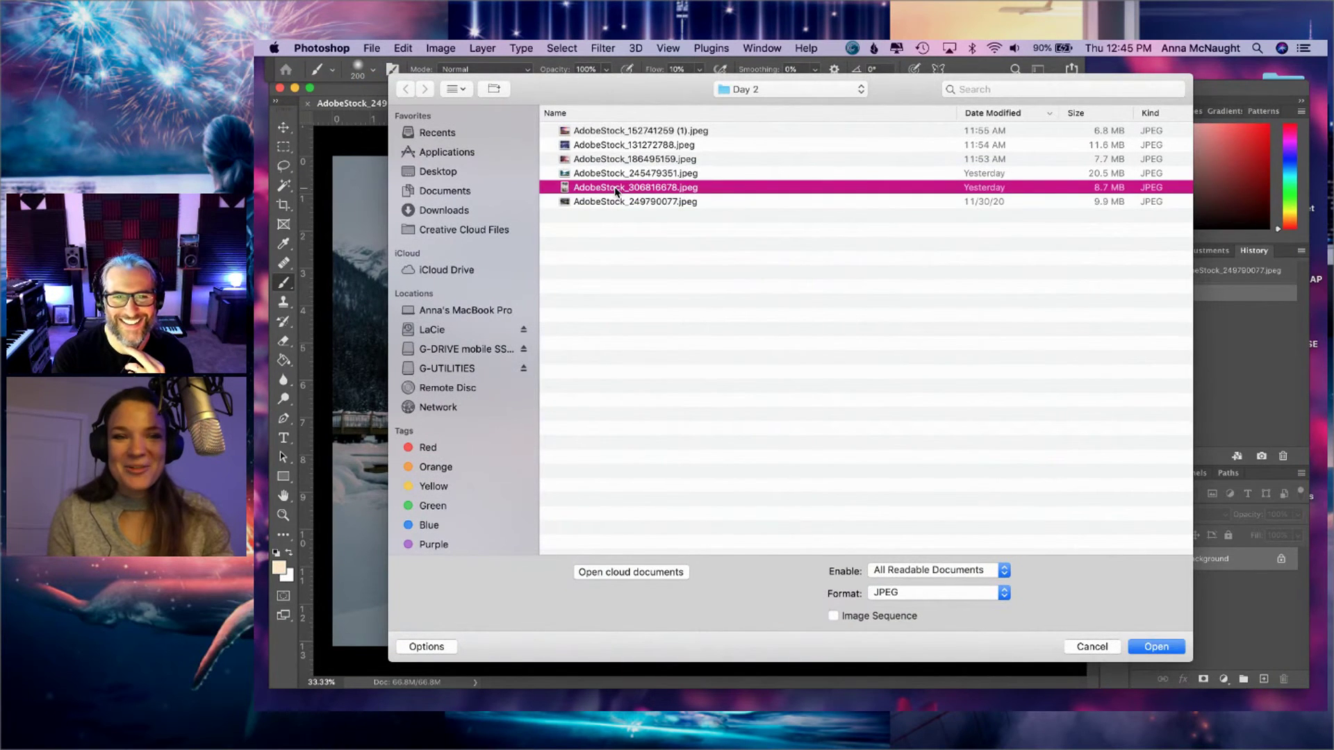
key("space")
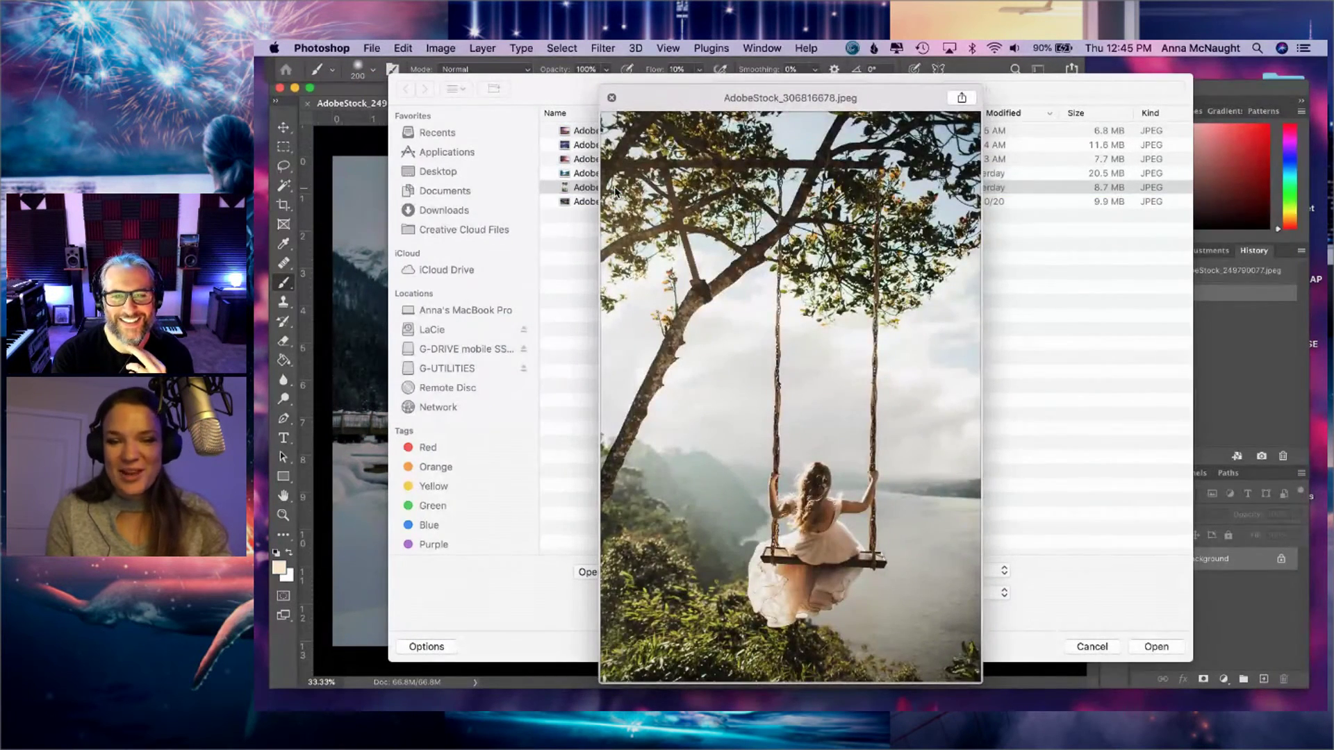
key("Up")
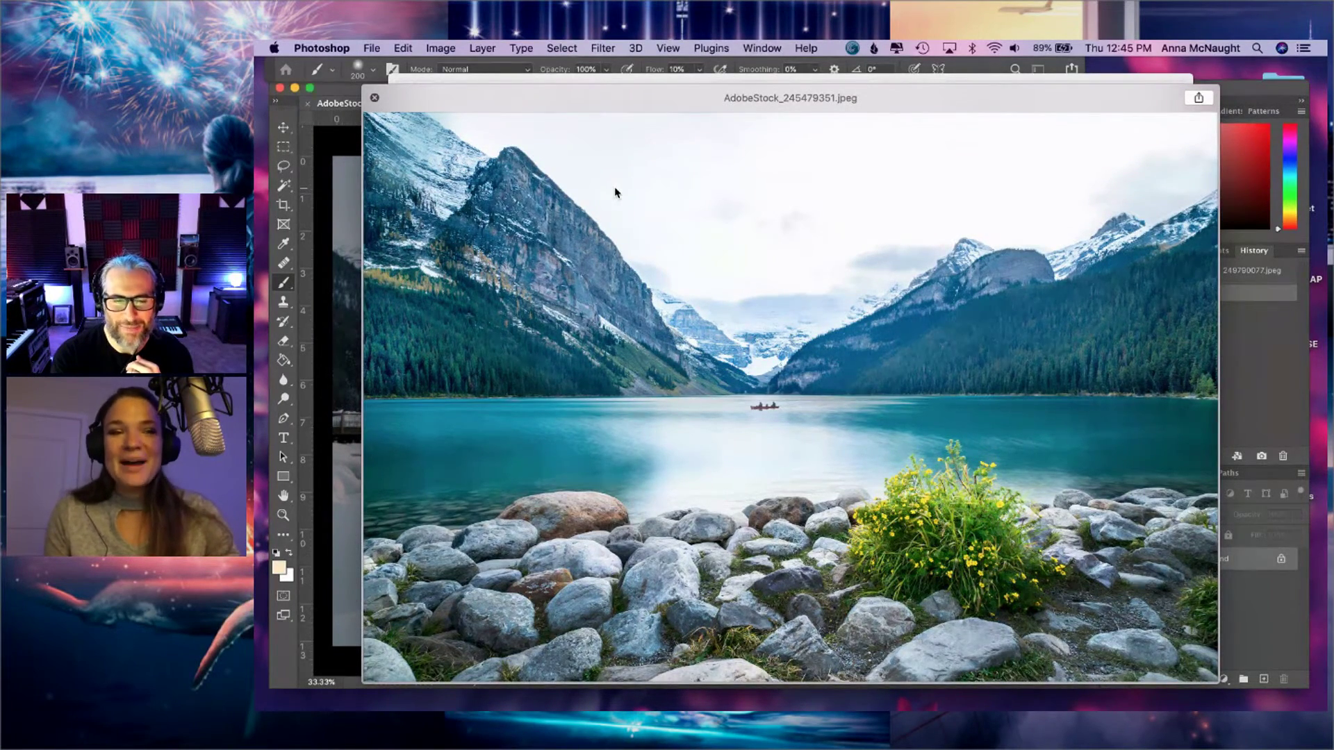
key("Down")
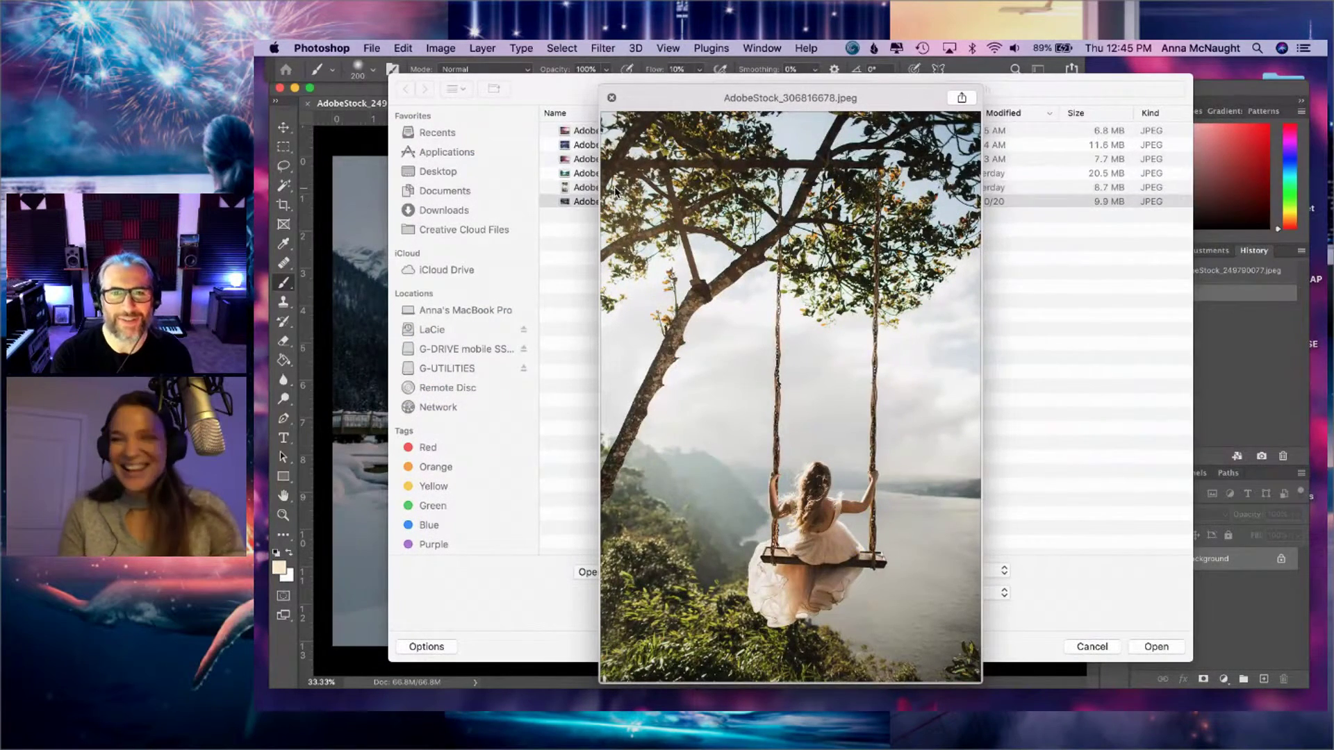
key("Up")
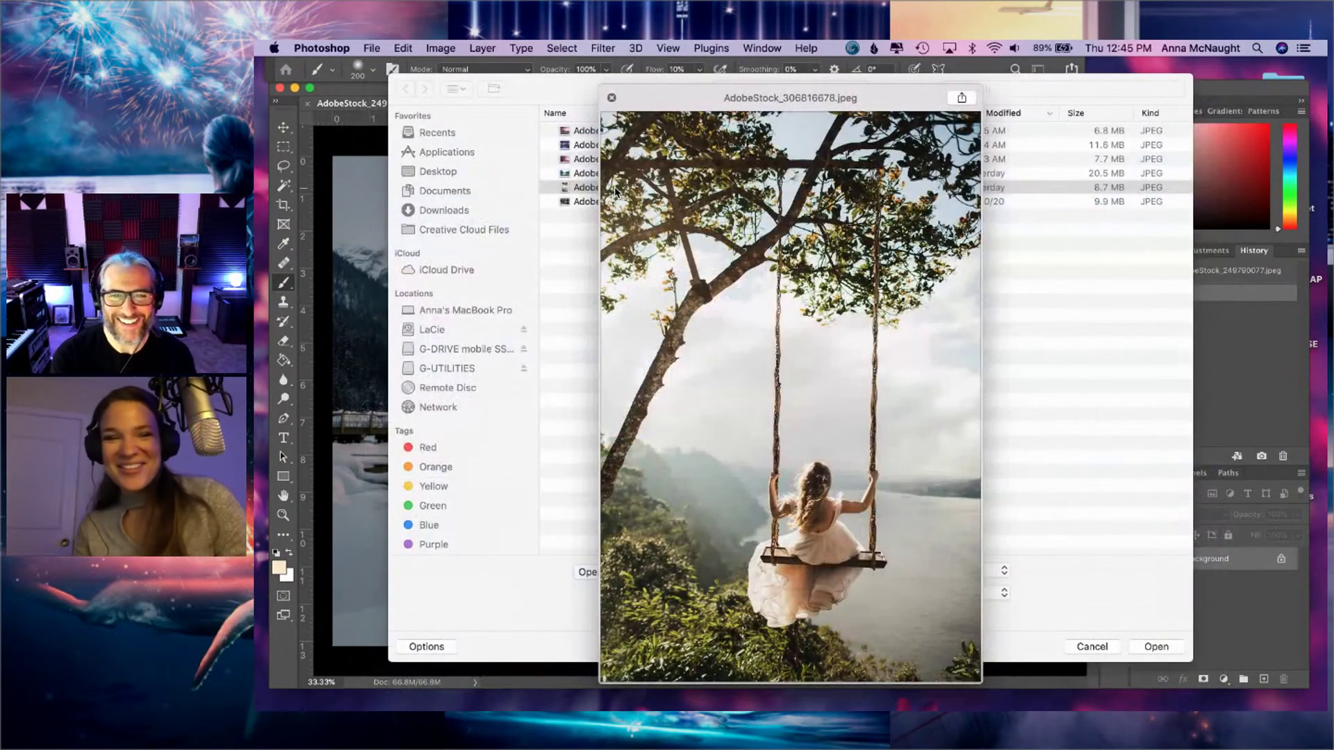
key("Up")
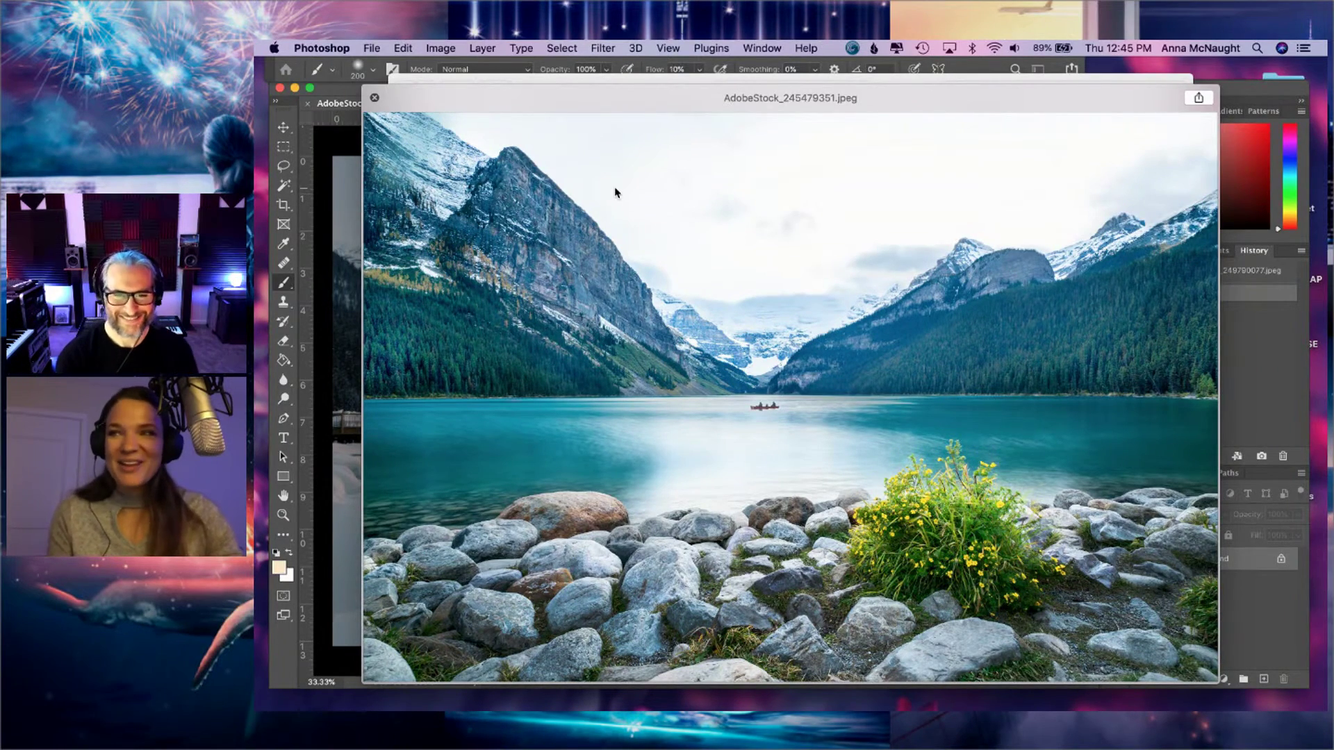
key("Down")
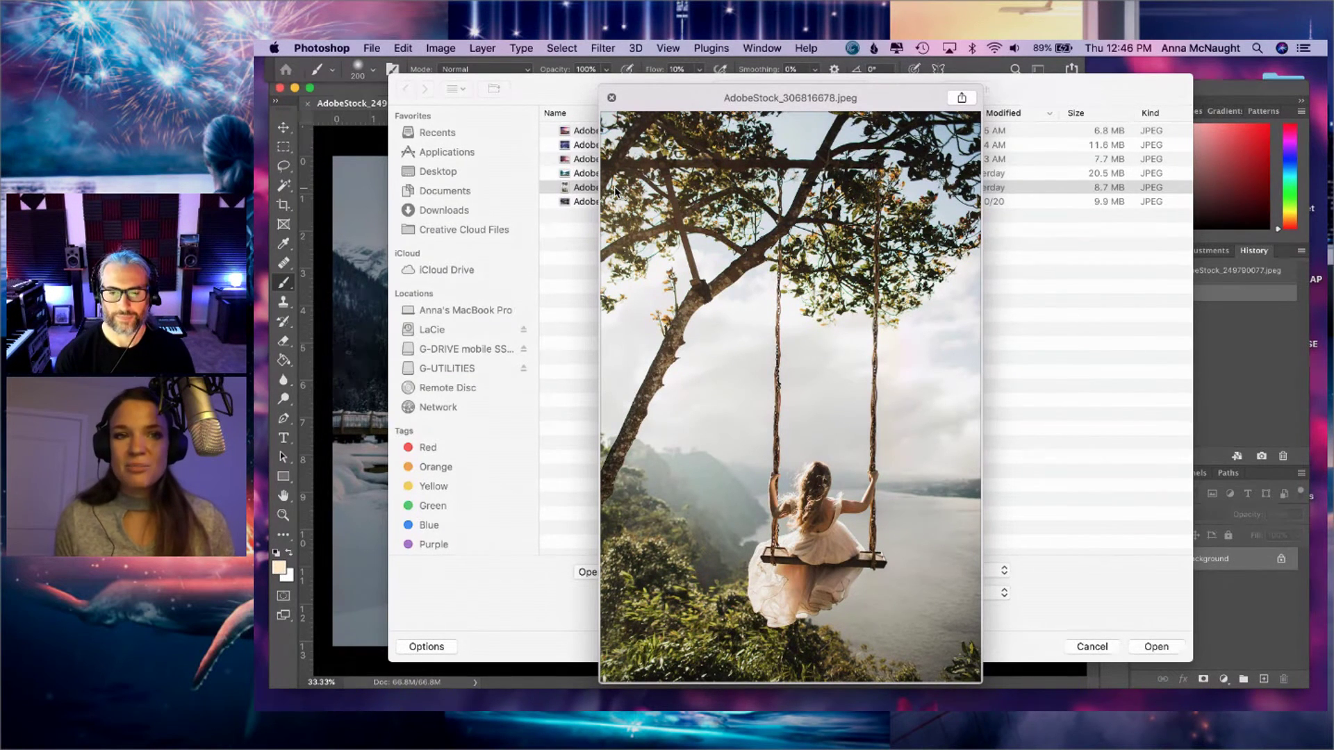
left_click(612, 99)
left_click(1082, 653)
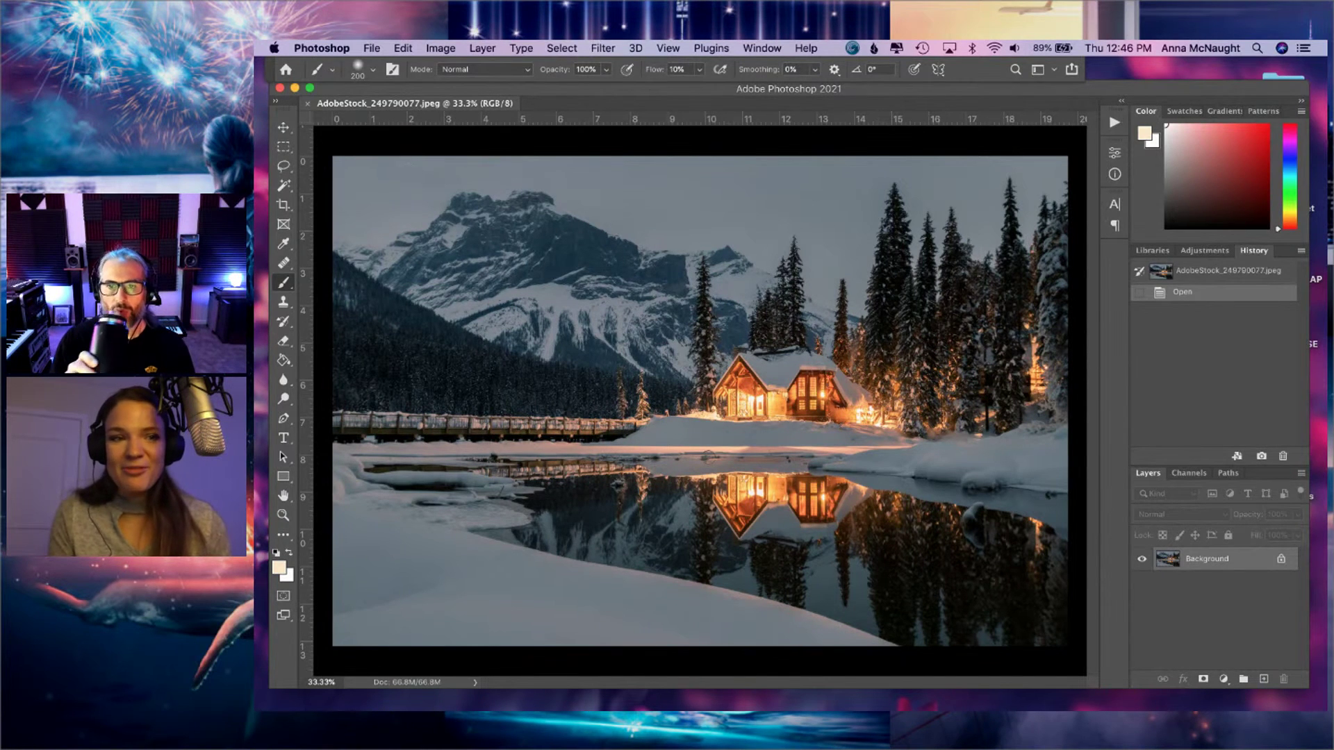
- Start a crop of the snowy cabin photo and set its aspect ratio to 4:5
left_click(283, 205)
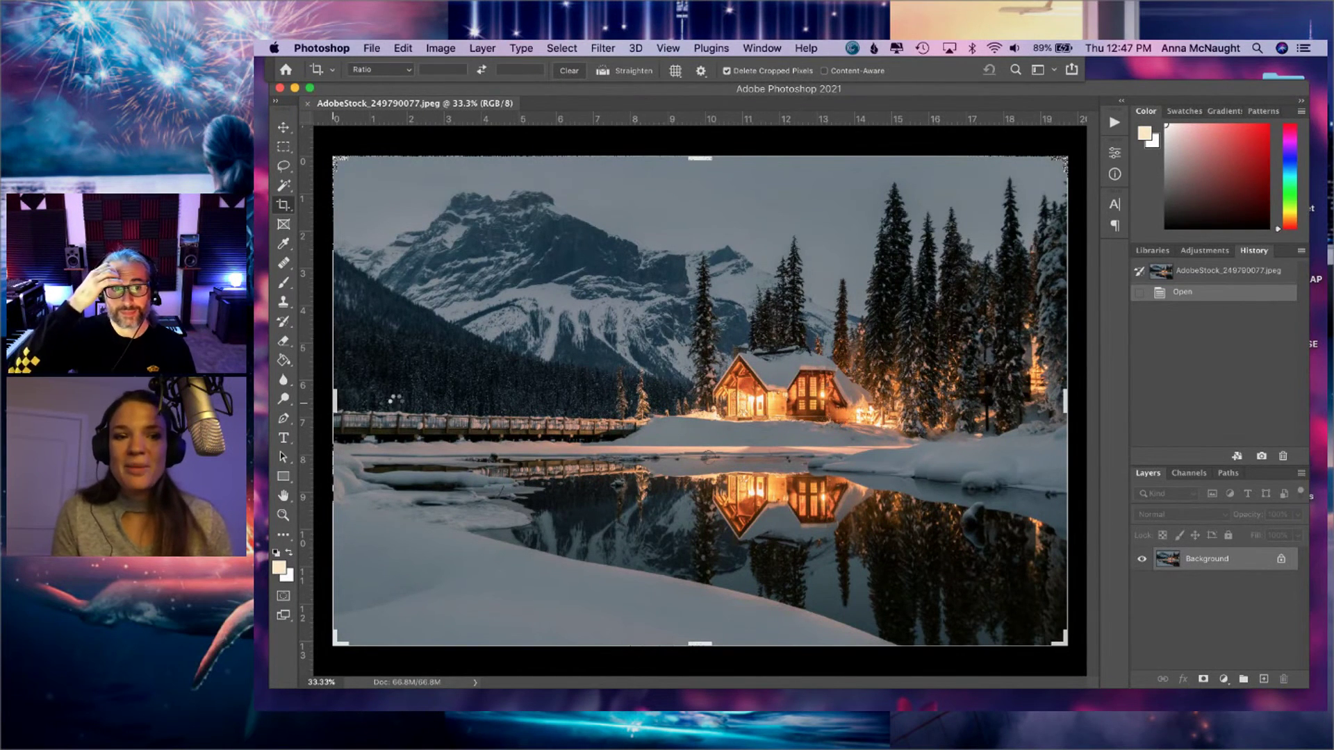
left_click_drag(394, 405, 438, 401)
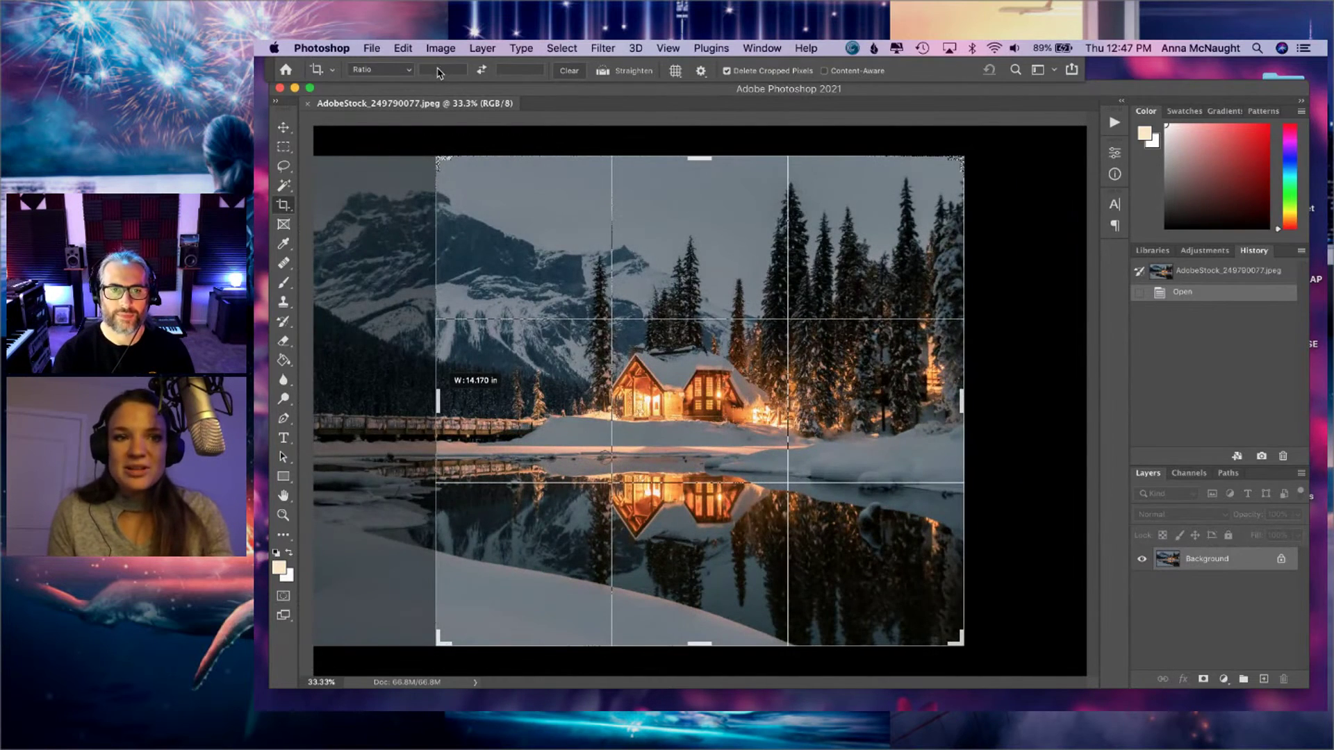
left_click(437, 69)
type("4")
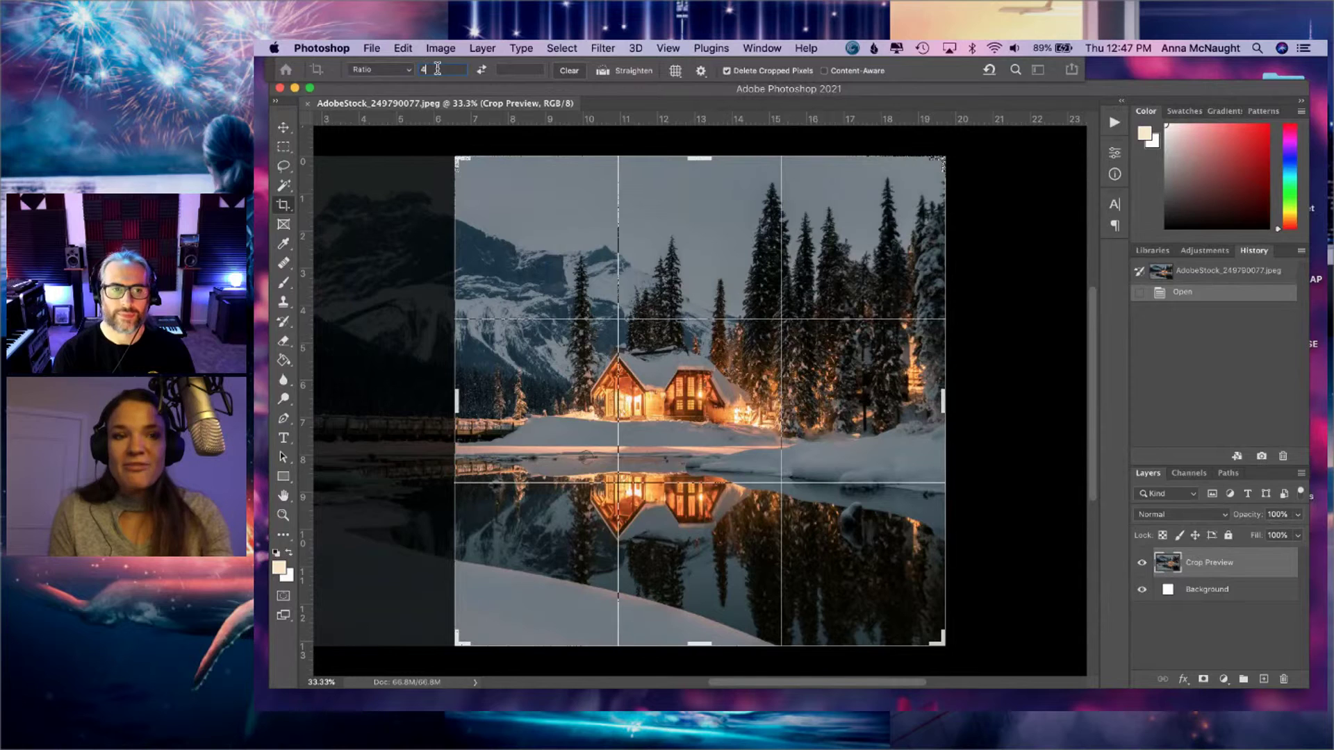
left_click(515, 69)
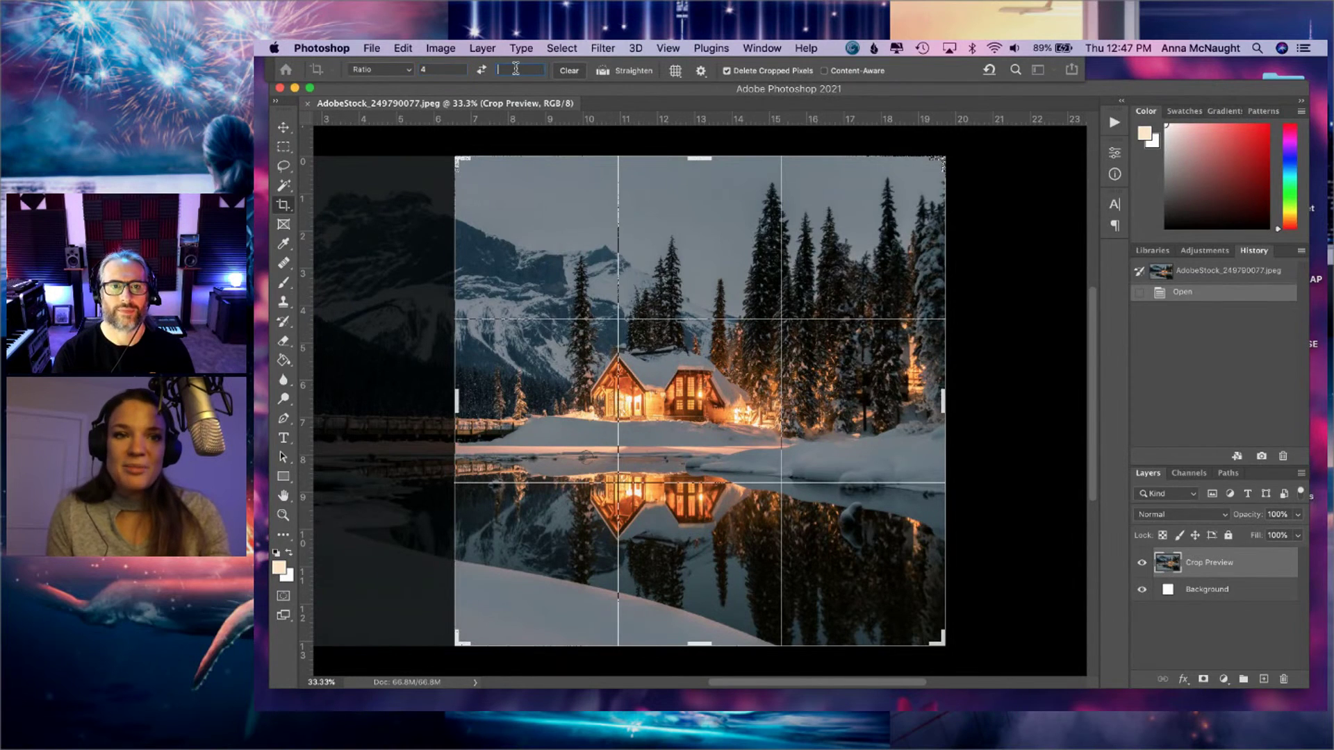
type("5")
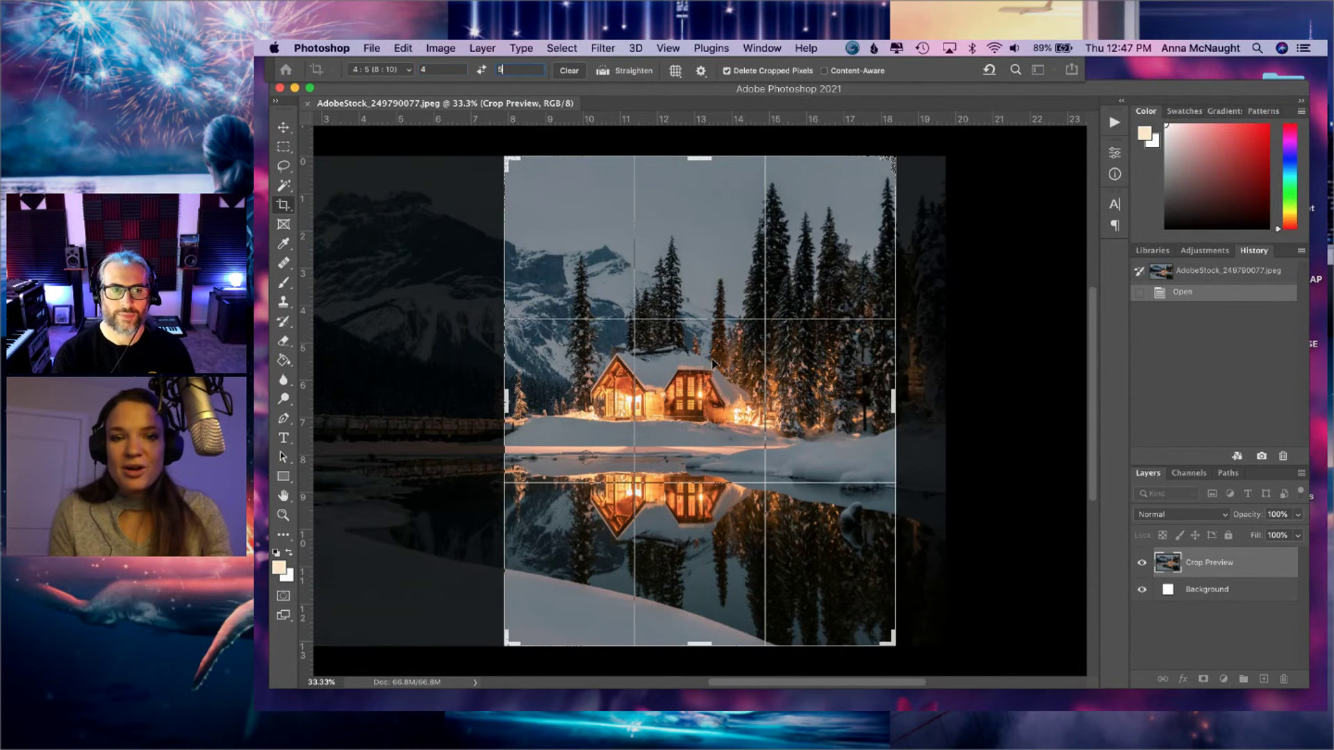
- Center the cabin in the crop frame and apply it, then tighten the crop to about 10.3 by 12.9 in and apply again
left_click_drag(706, 378, 762, 381)
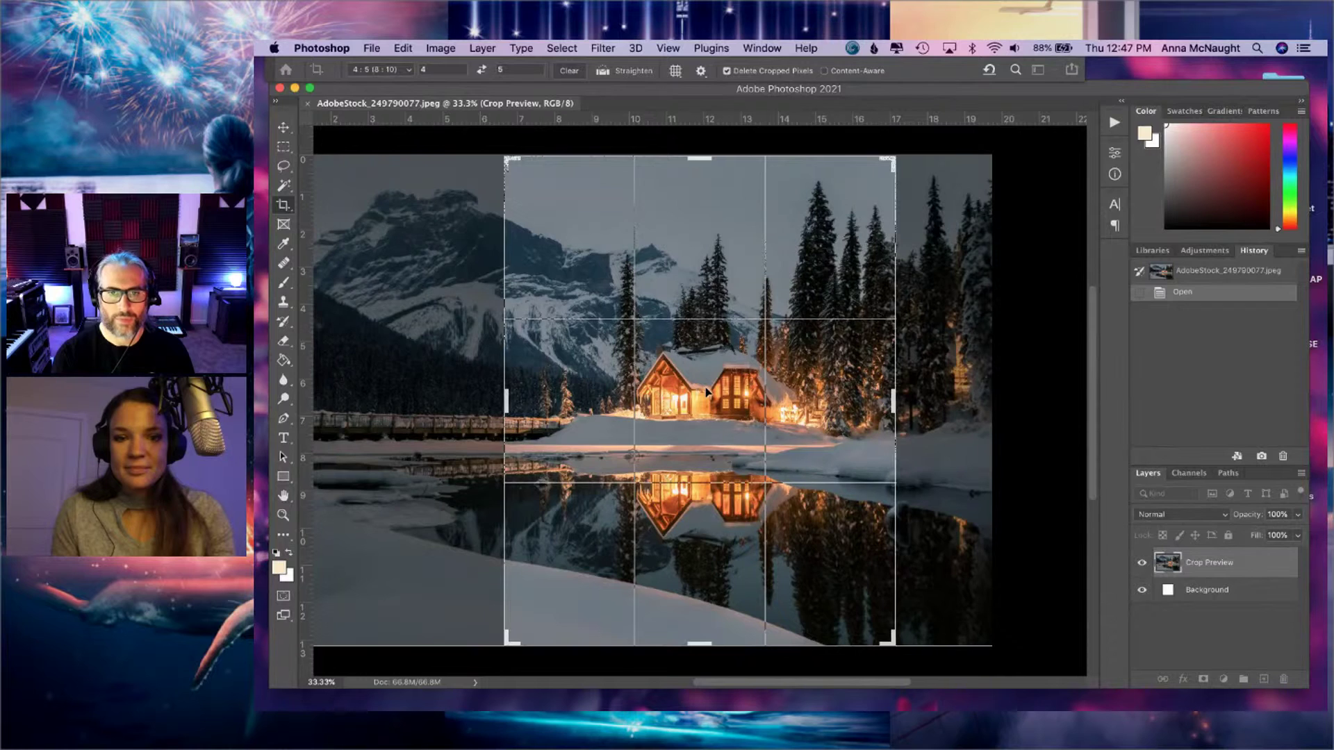
left_click_drag(706, 392, 704, 390)
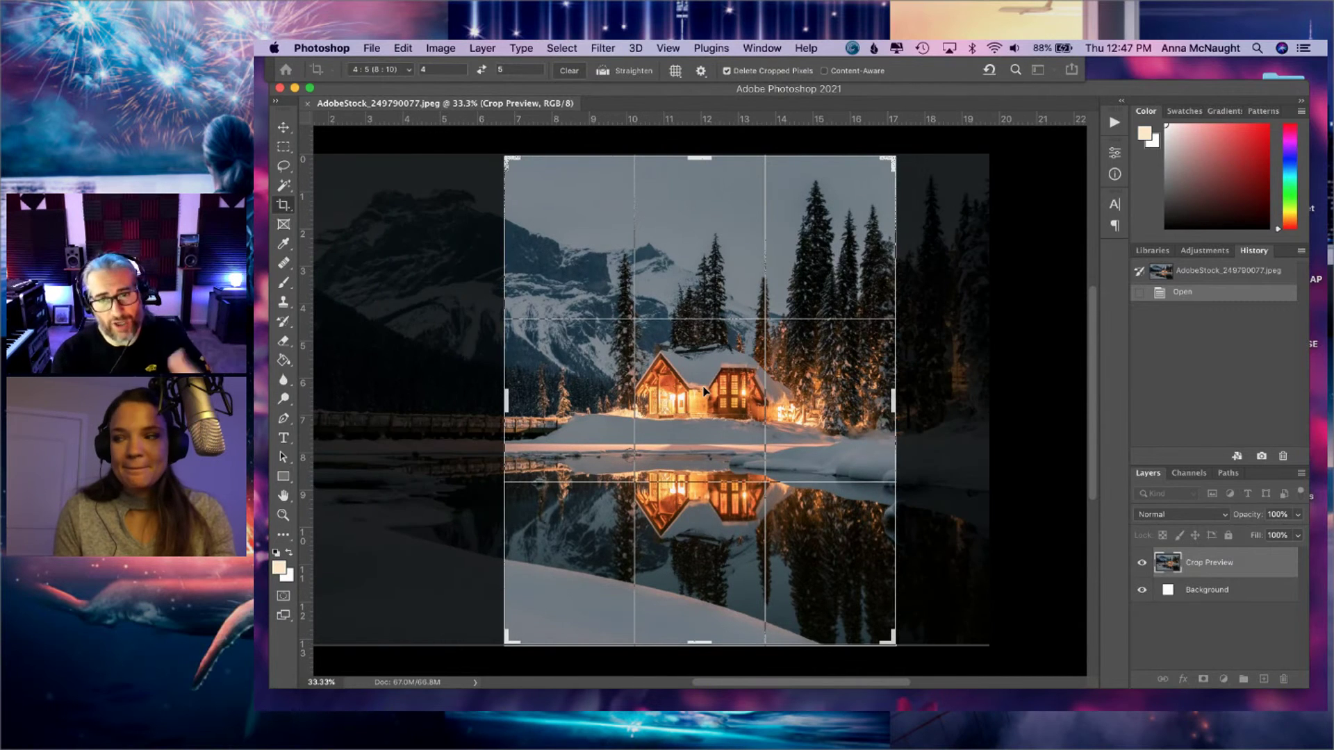
key("Return")
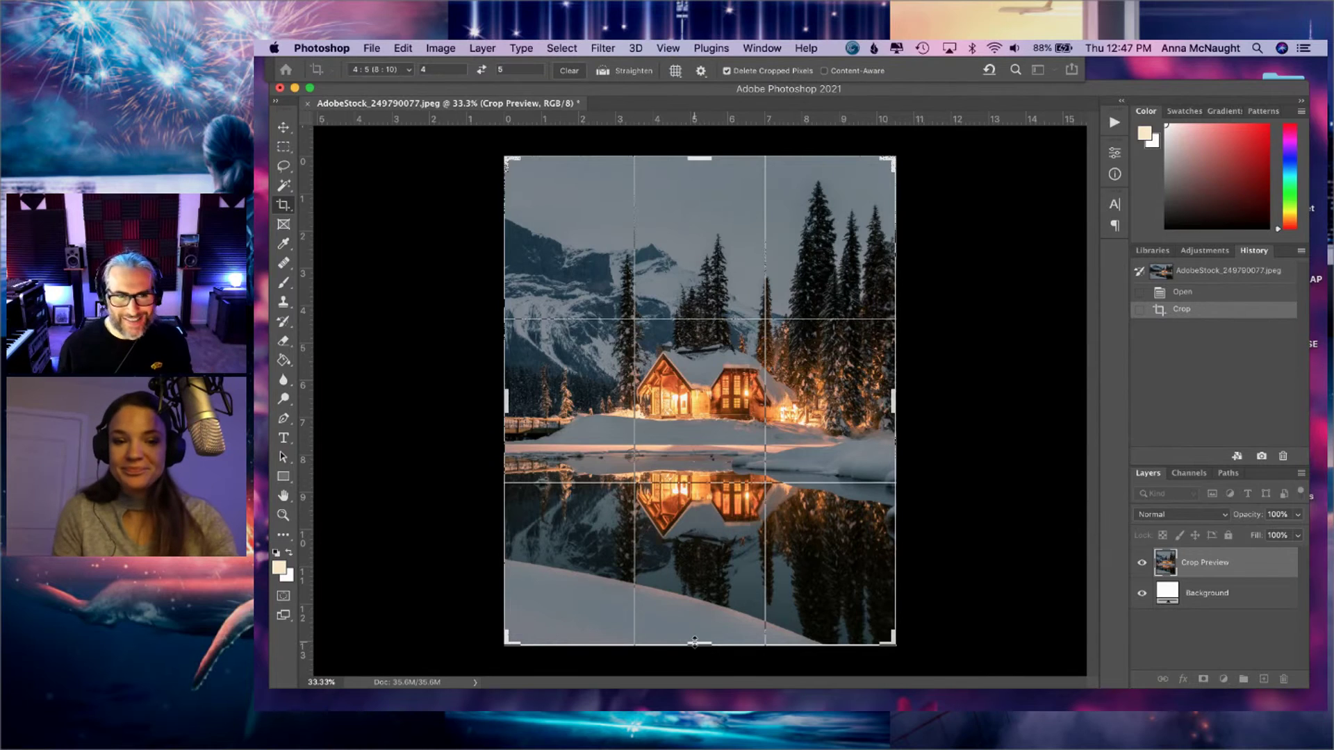
left_click_drag(694, 641, 695, 637)
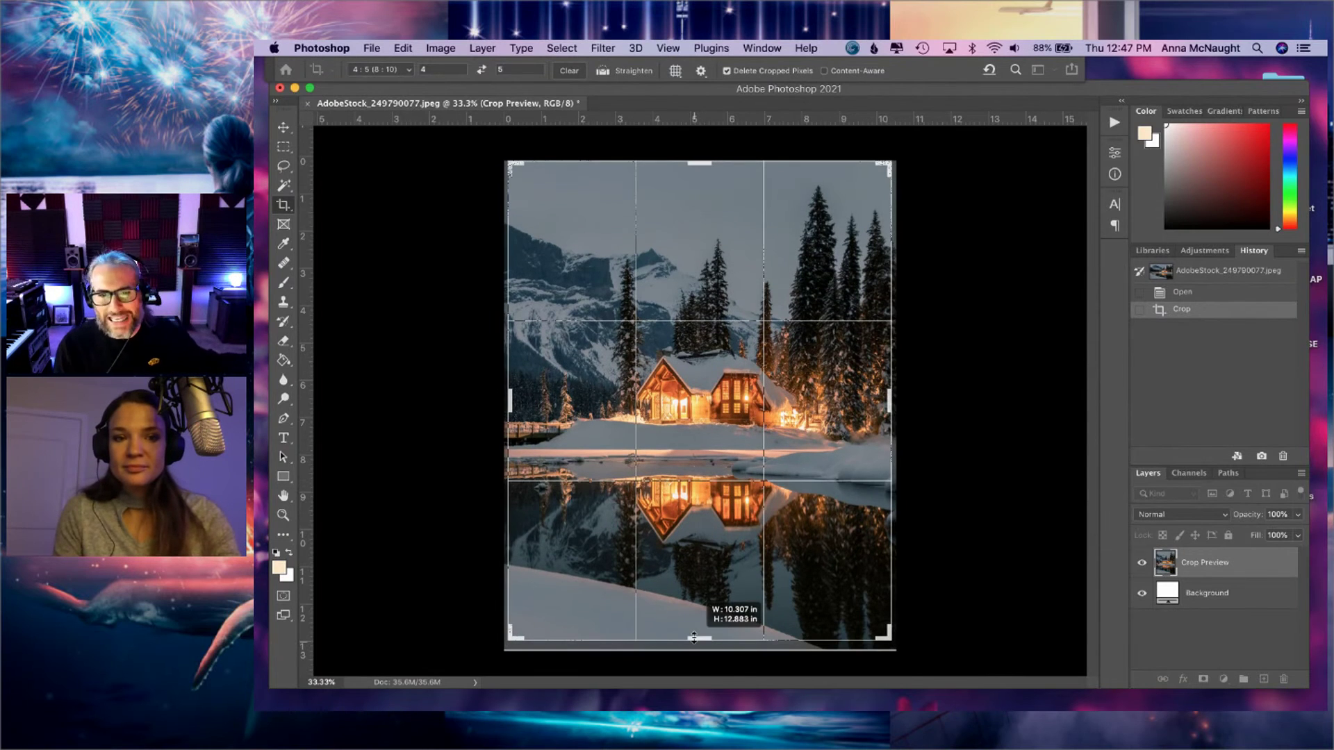
key("Return")
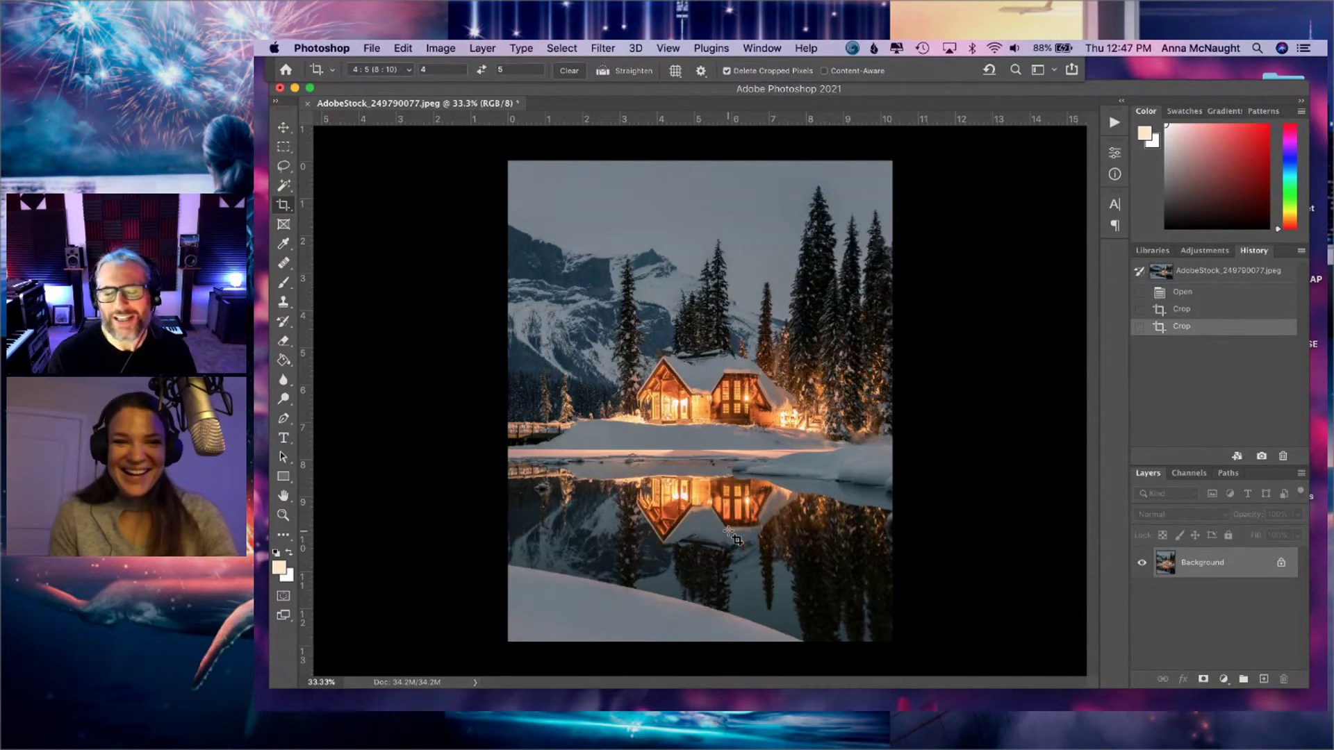
left_click(374, 48)
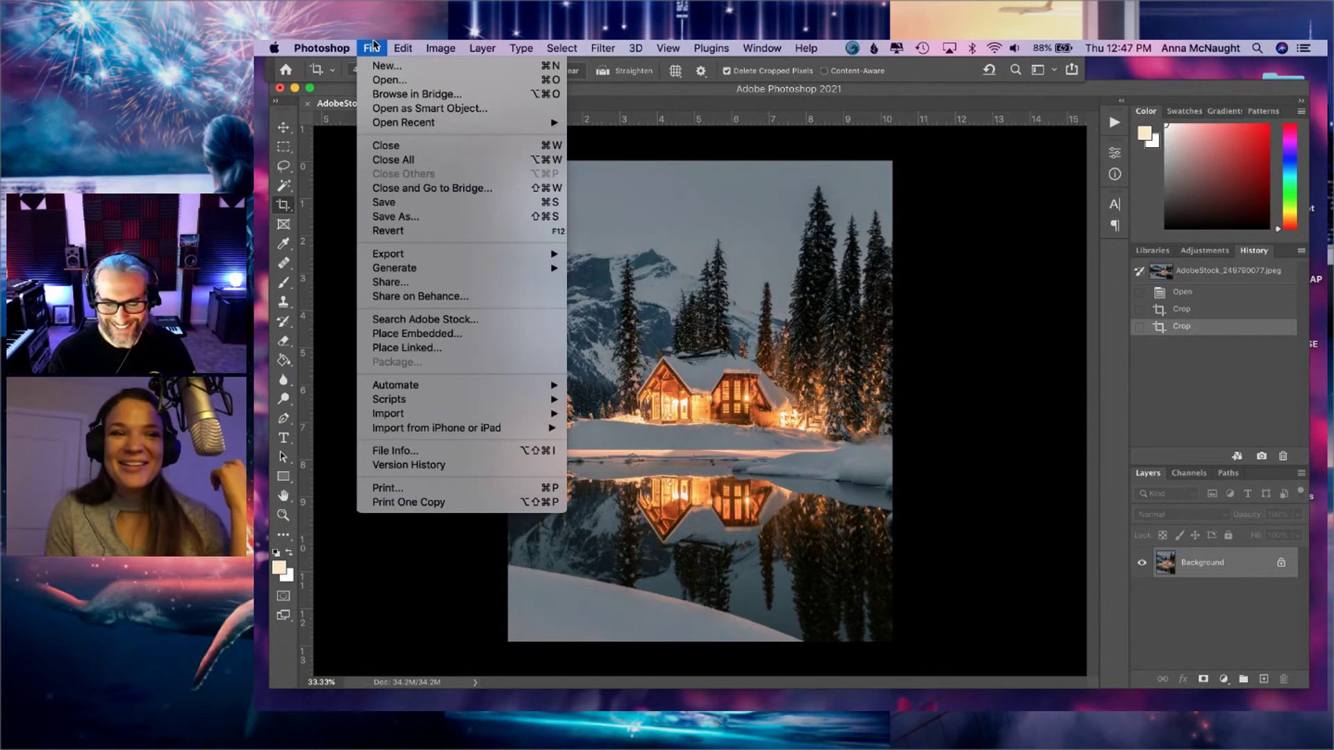
left_click(733, 104)
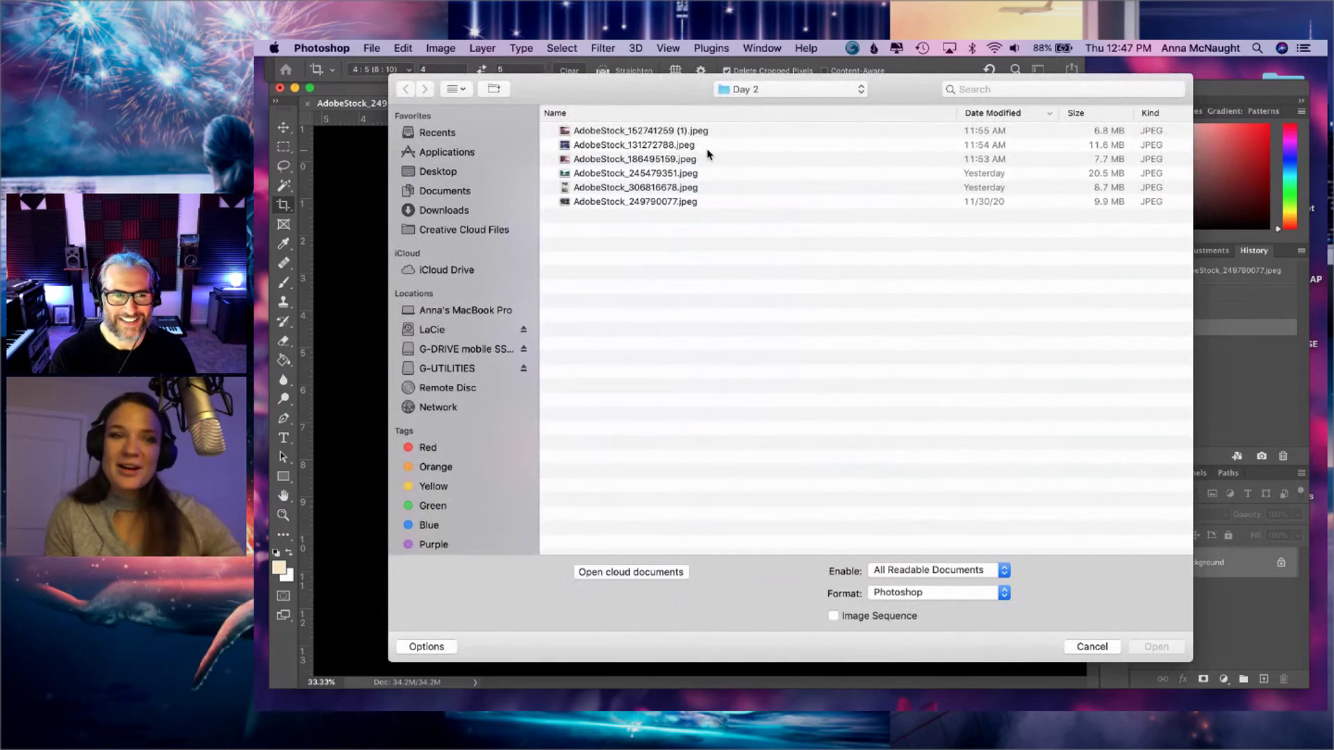
left_click(593, 133)
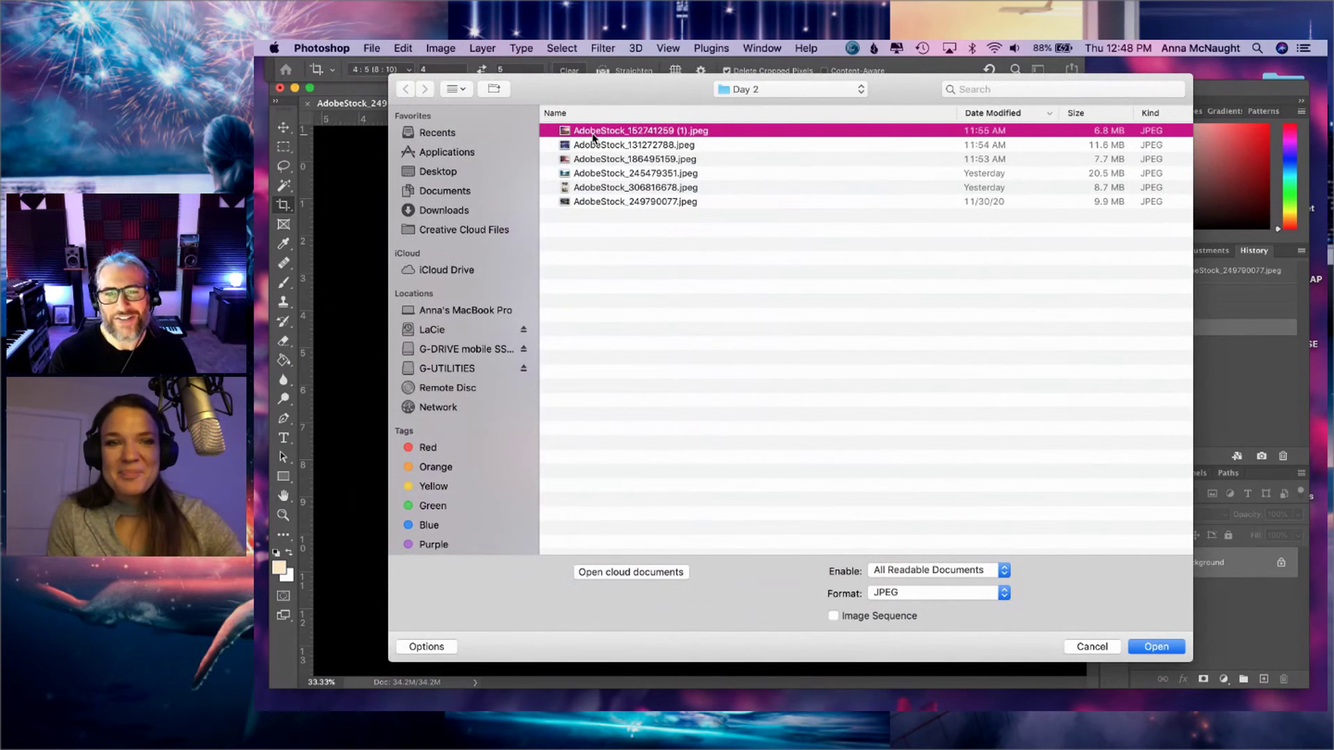
key("space")
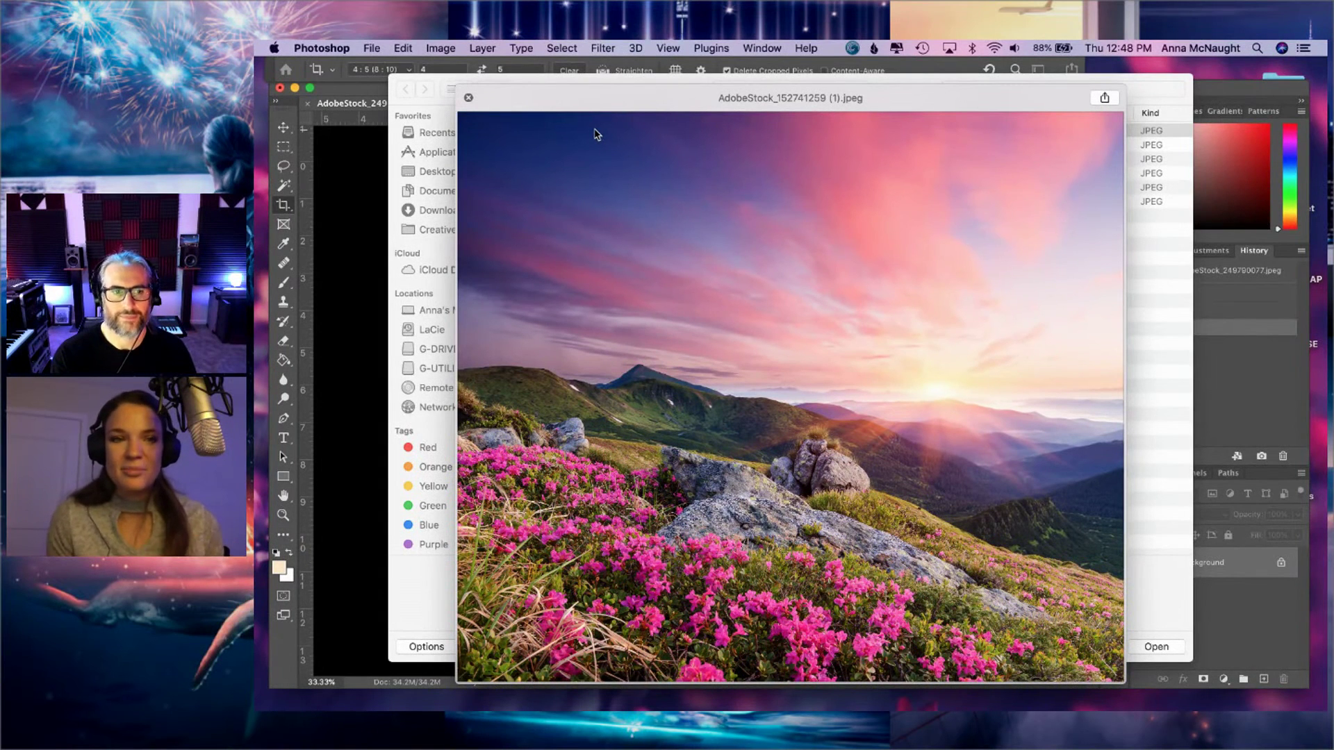
key("space")
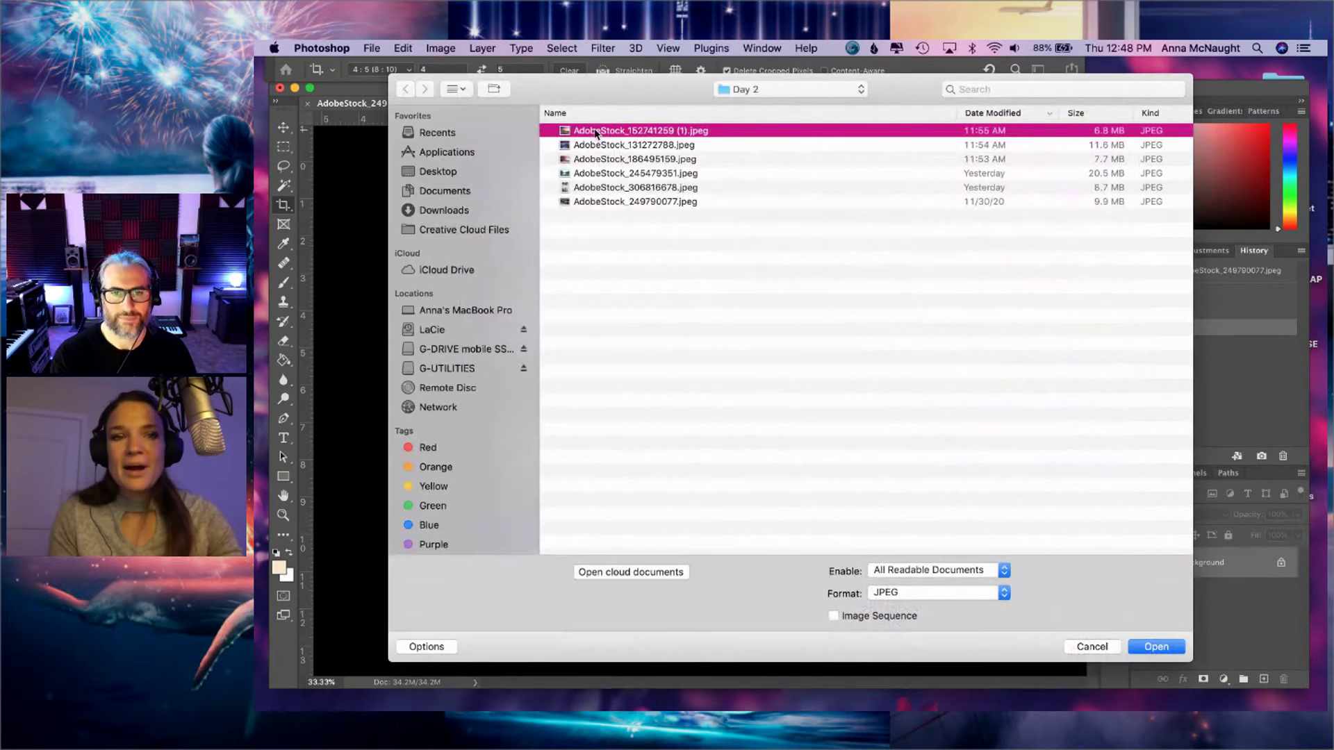
key("Down")
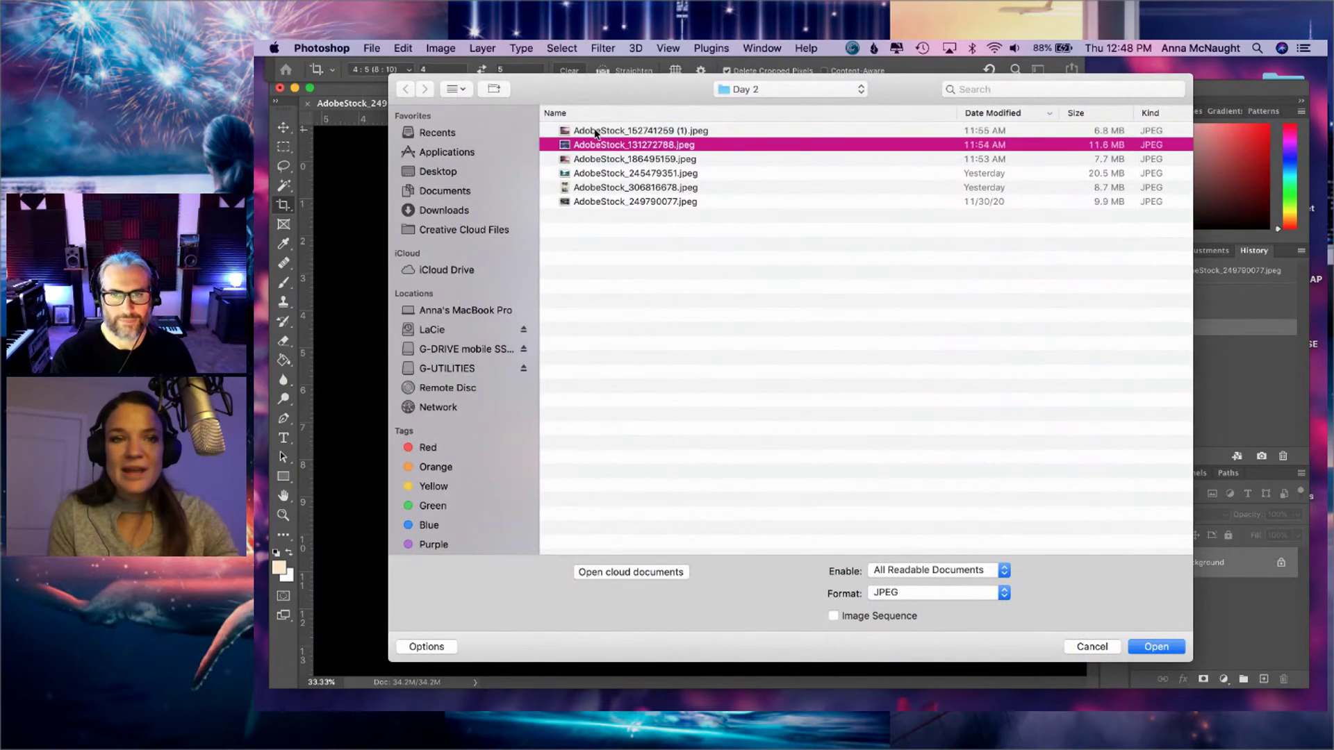
key("space")
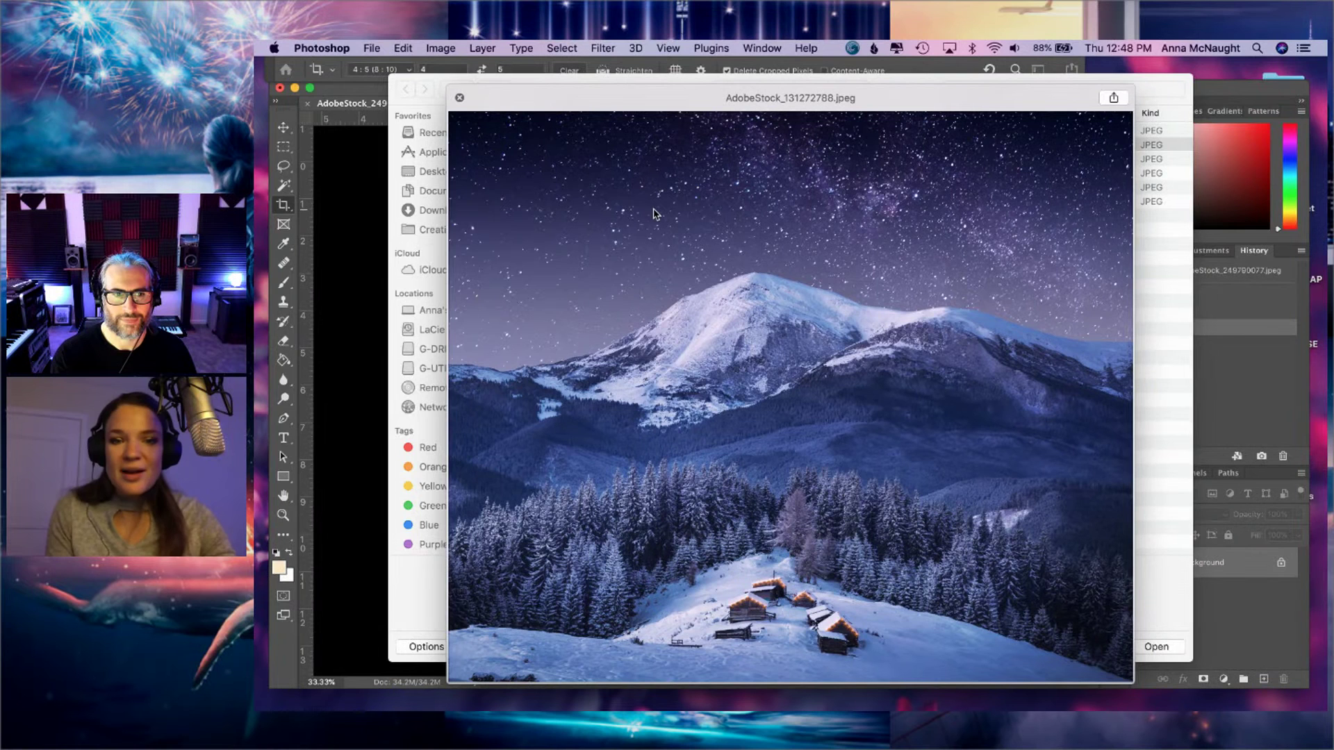
key("space")
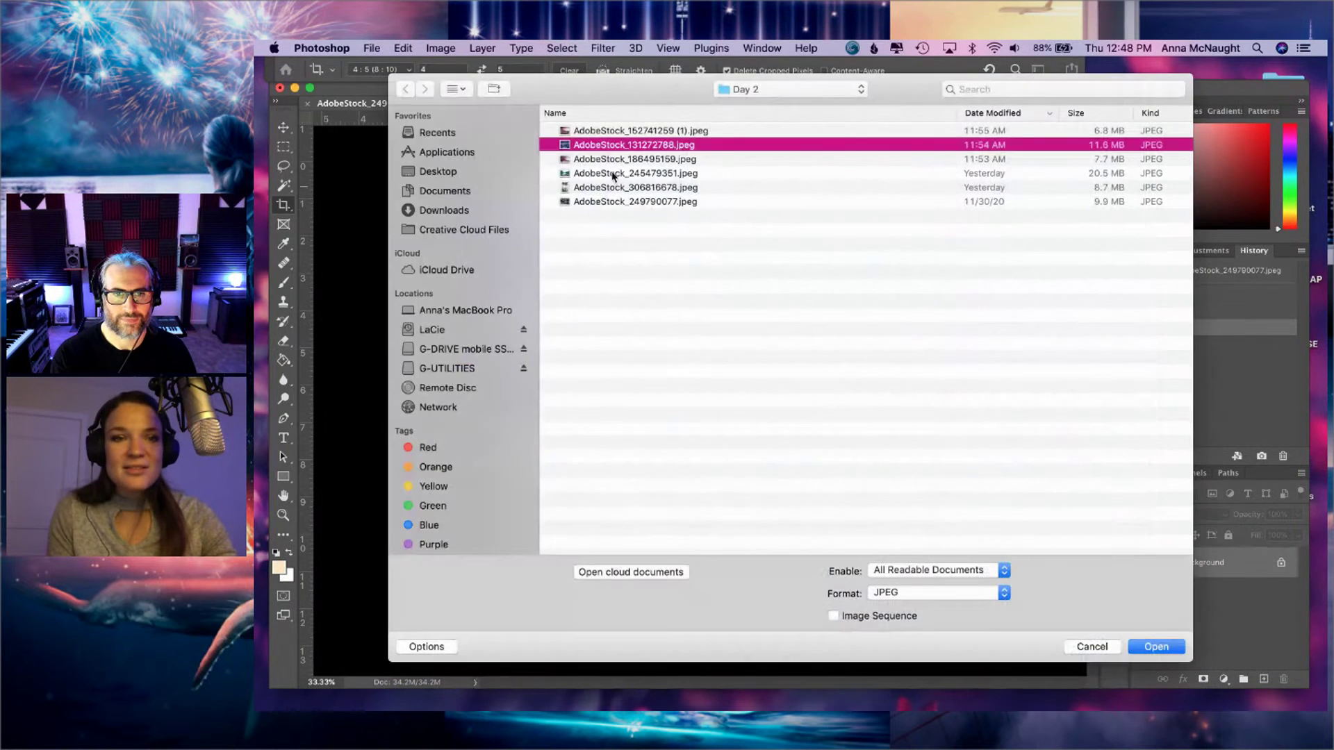
left_click(591, 131, "shift")
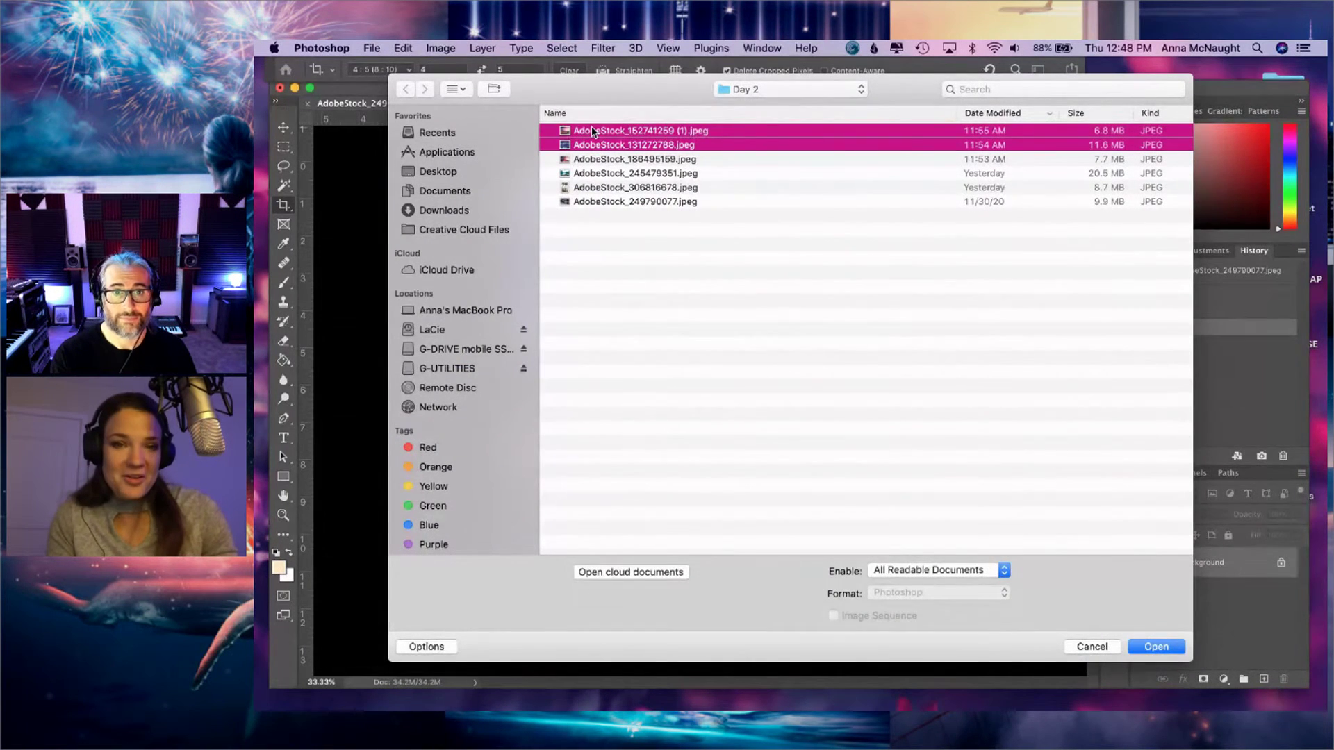
key("Return")
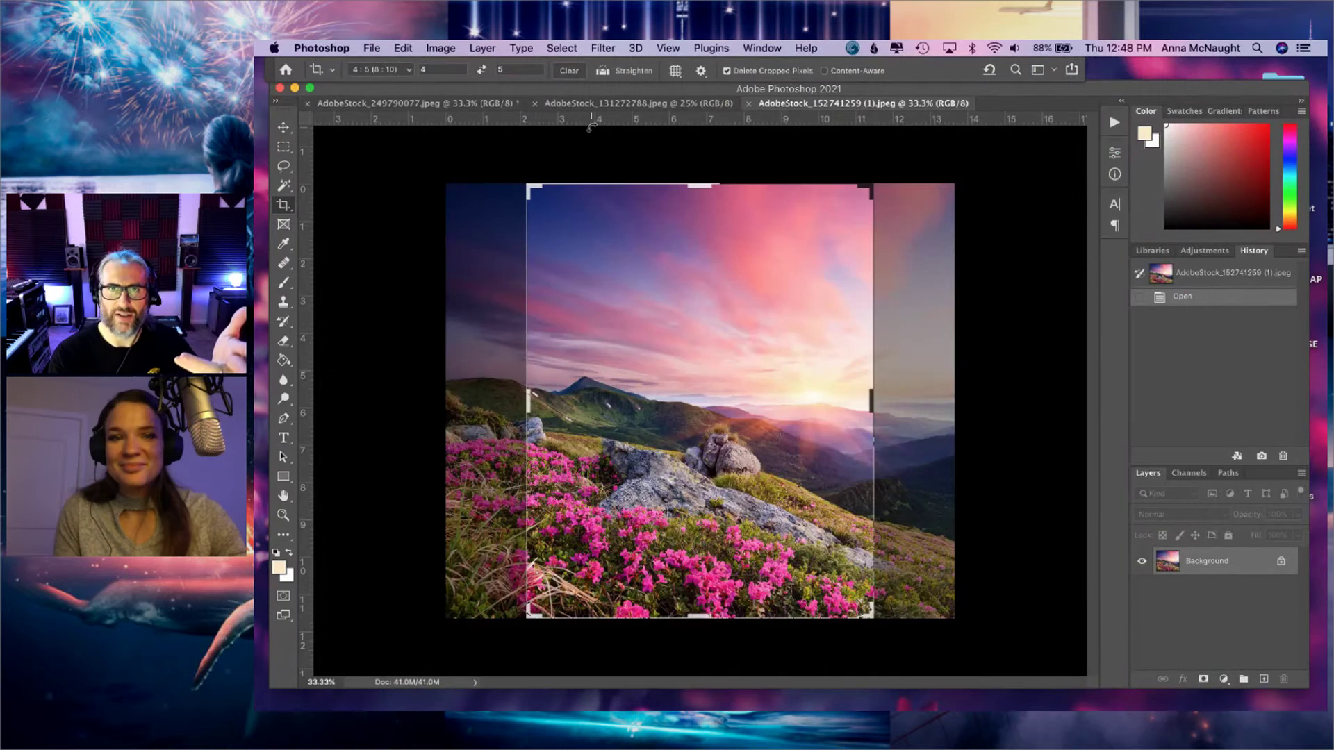
- Return to the cropped cabin document, AdobeStock_249790077.jpeg, and duplicate its Background layer
left_click(473, 105)
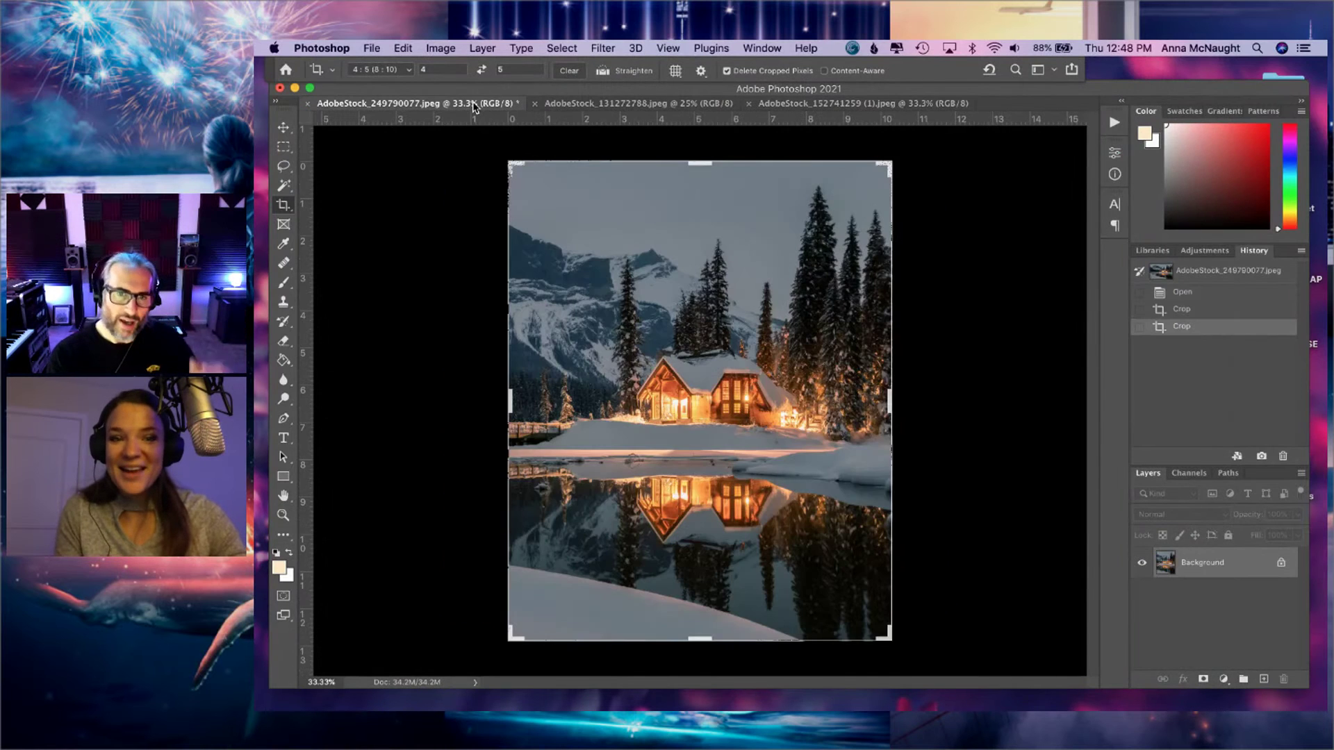
left_click(283, 147)
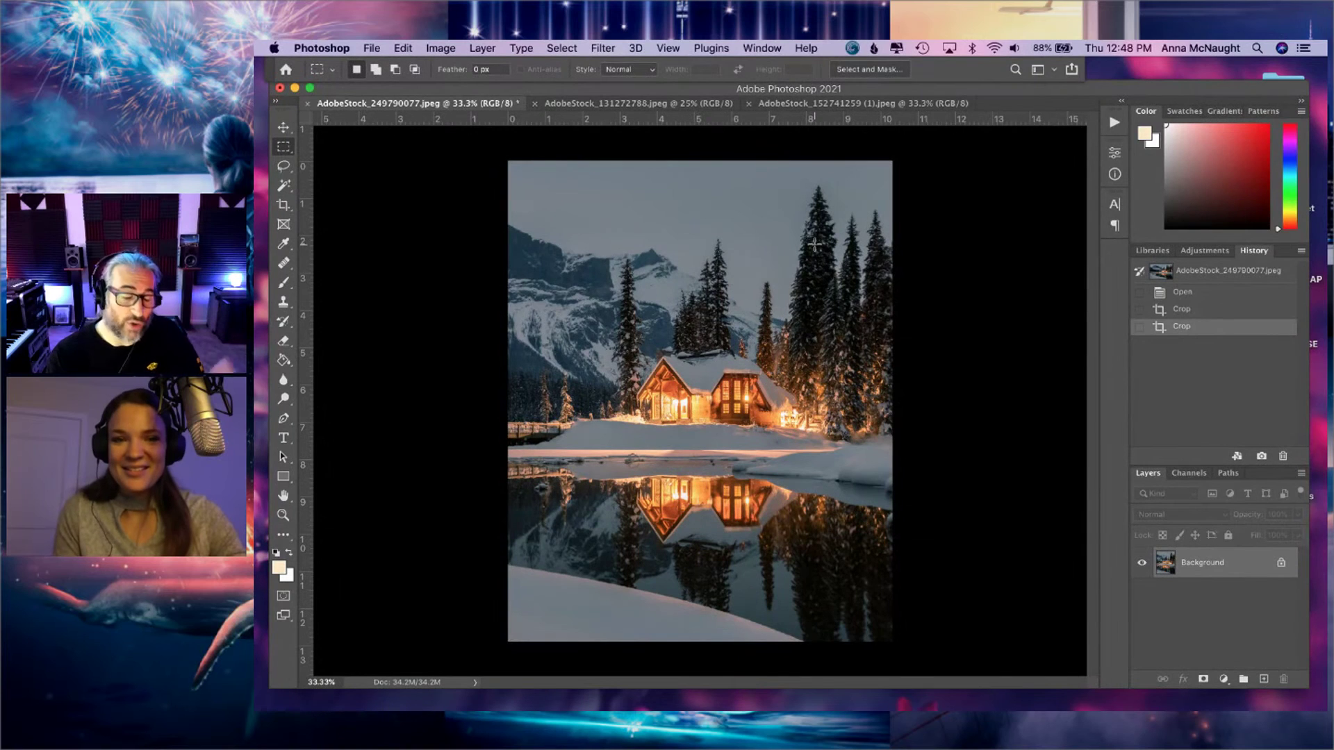
left_click_drag(1239, 574, 1263, 679)
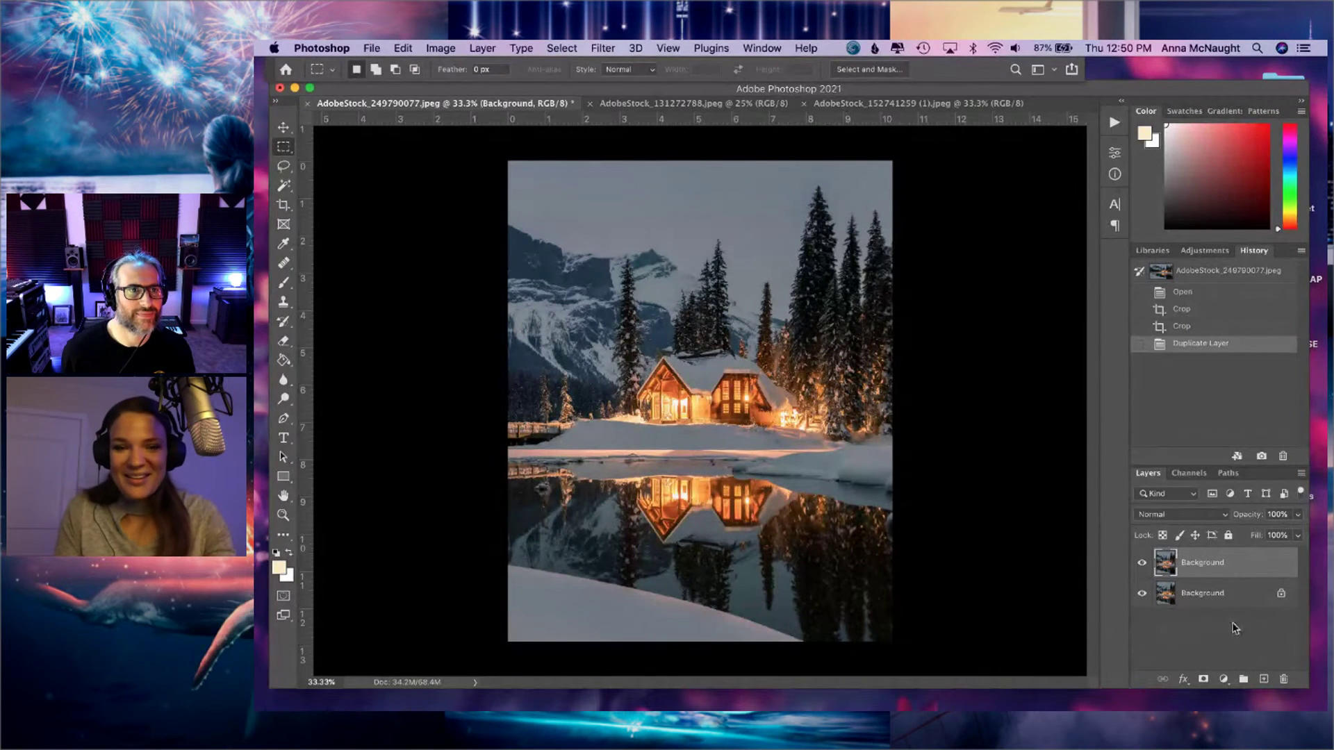
- Add a Color Balance adjustment layer with midtones set to Cyan-Red -12, Magenta-Green -18 and Yellow-Blue +9
left_click(1224, 679)
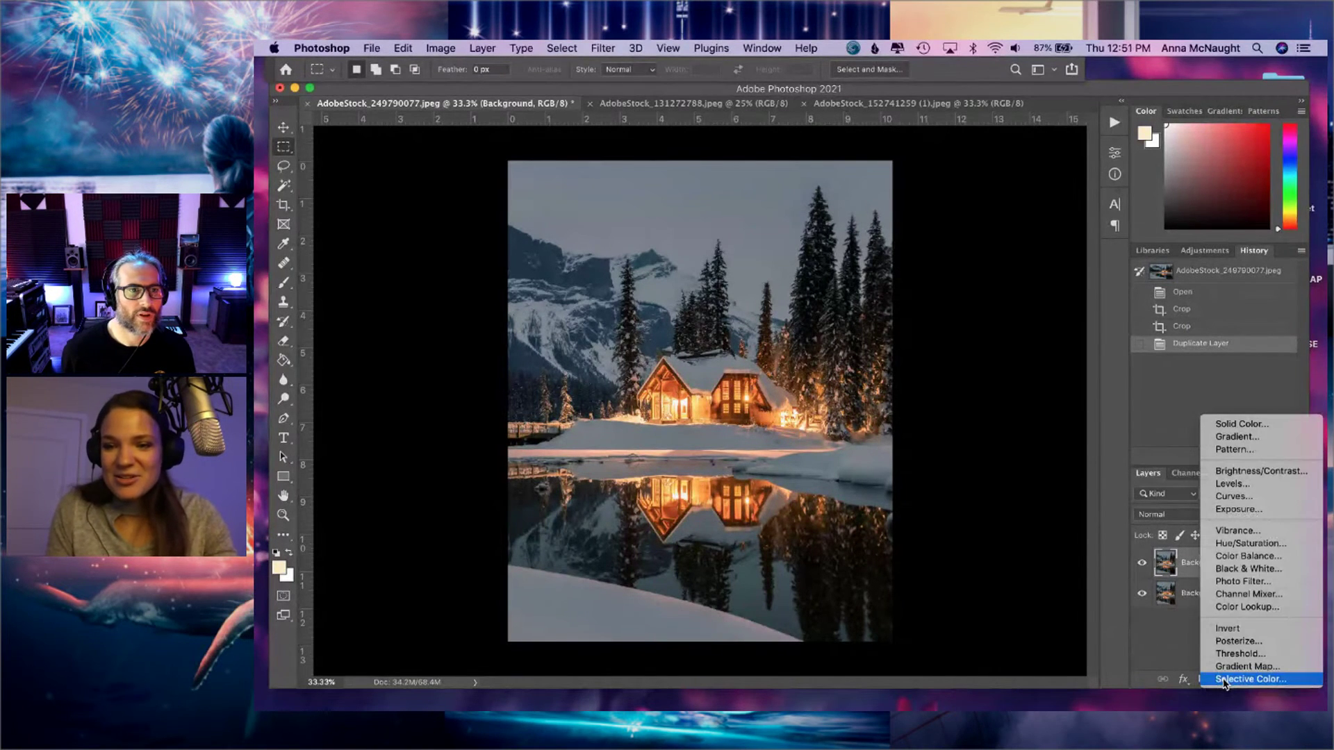
left_click(1266, 556)
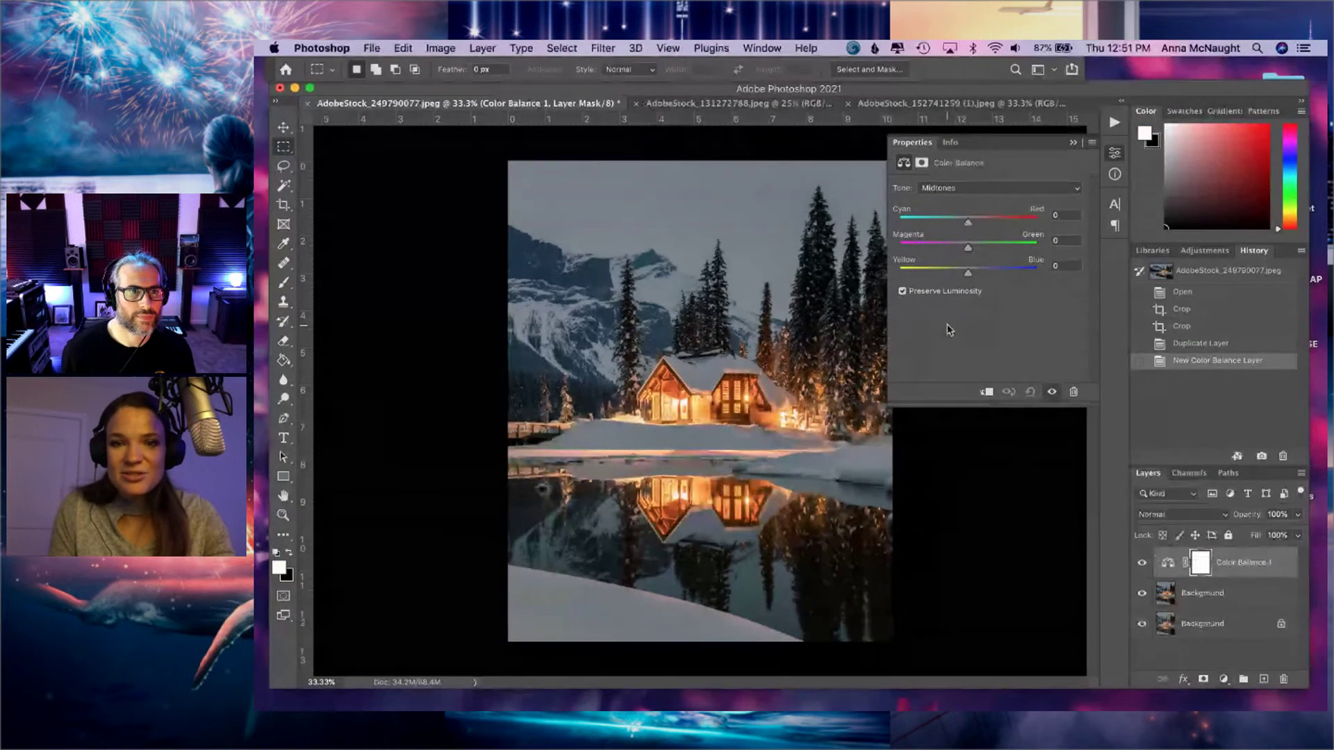
left_click_drag(965, 249, 974, 276)
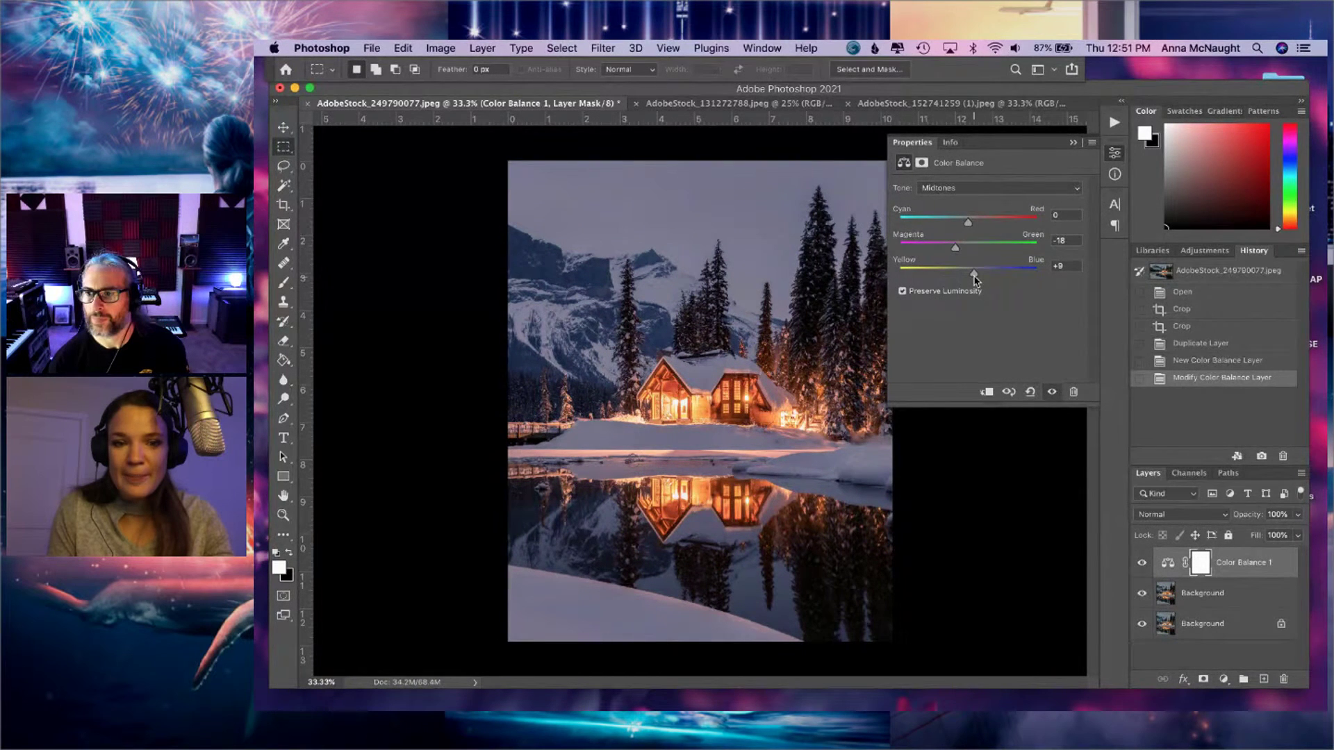
left_click_drag(968, 223, 961, 224)
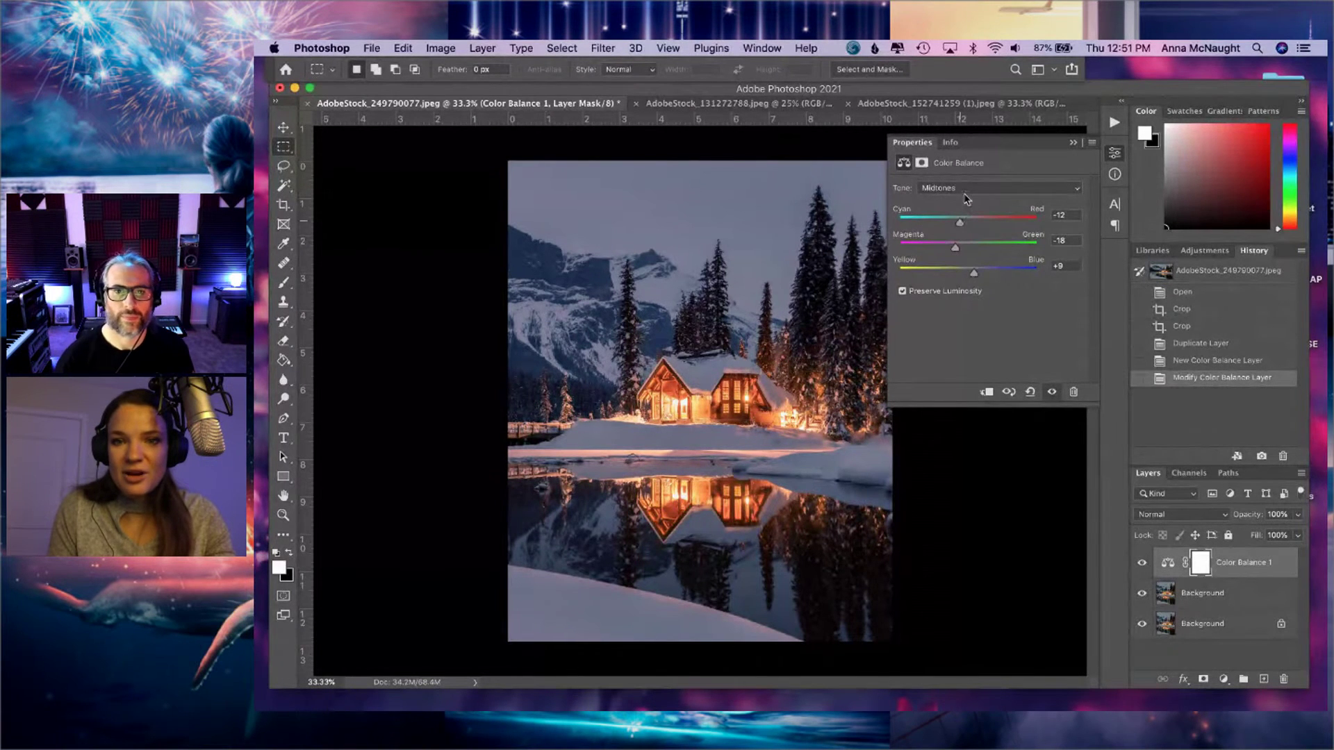
- Set the Color Balance layer's shadows to Magenta-Green -3 and close its properties
left_click(964, 195)
left_click(945, 175)
left_click_drag(968, 247, 967, 251)
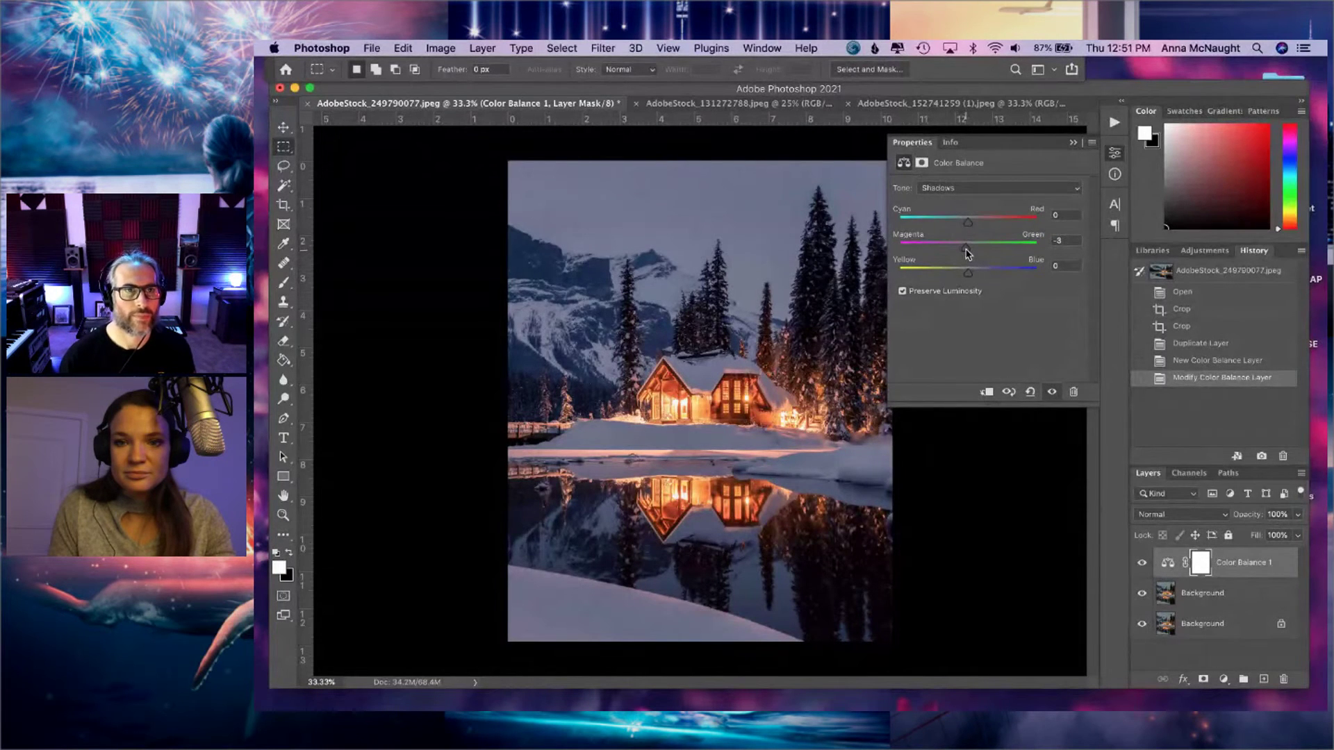
left_click(1072, 143)
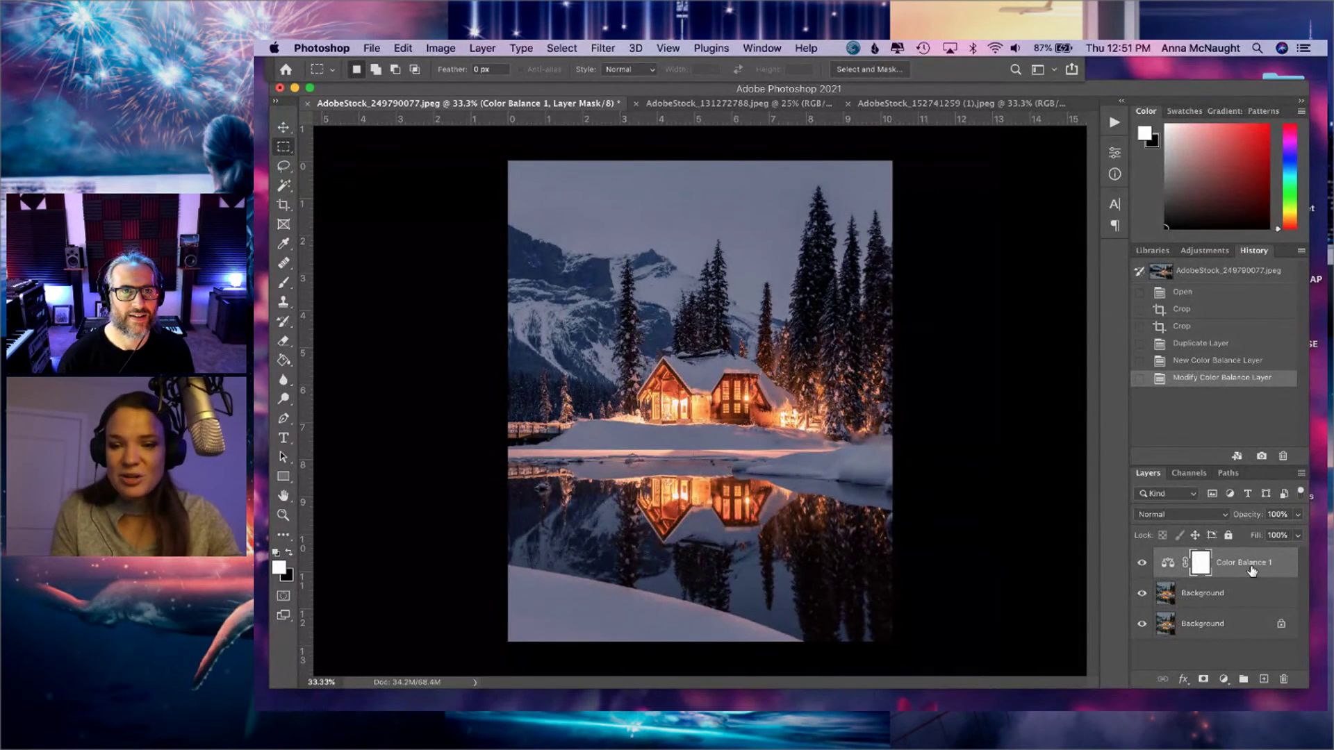
- Hide the Color Balance layer and, in the Camera Raw Filter on the duplicate Background layer, set Temperature to -6 and Tint to +8
left_click(1142, 562)
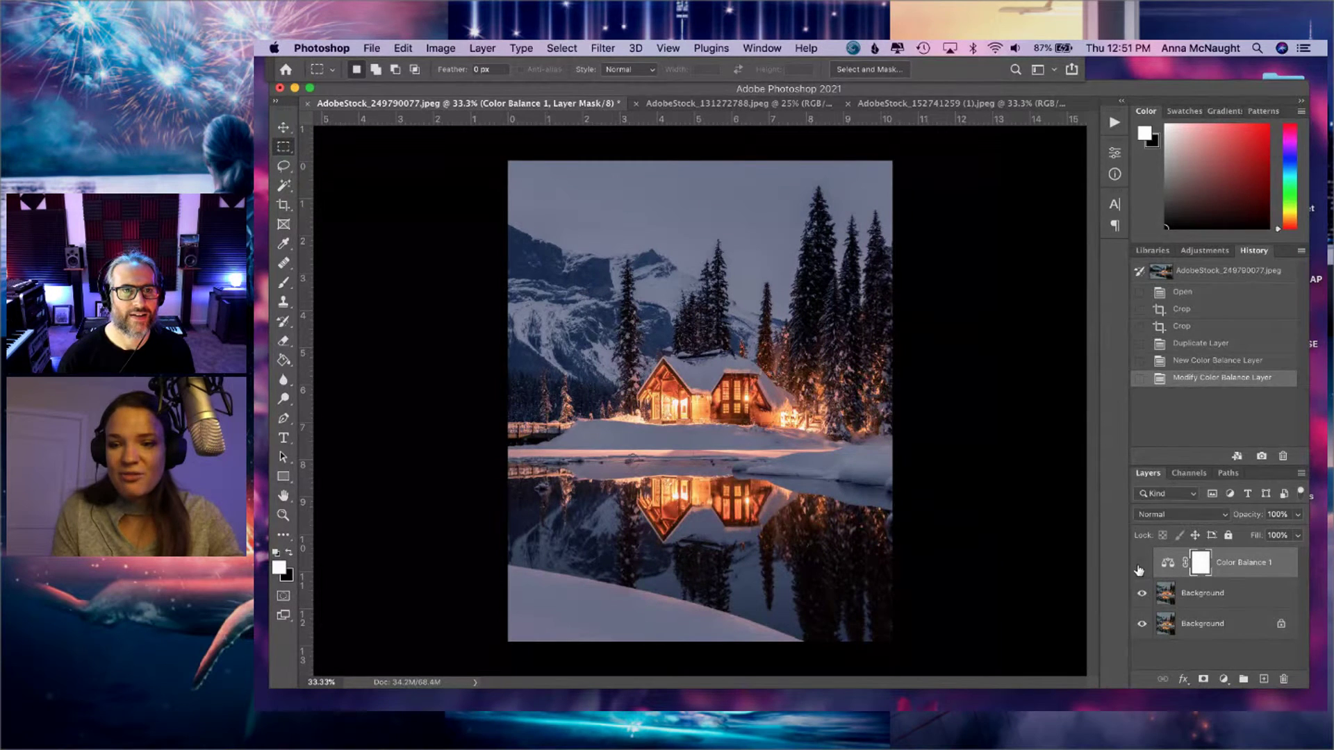
left_click(1204, 596)
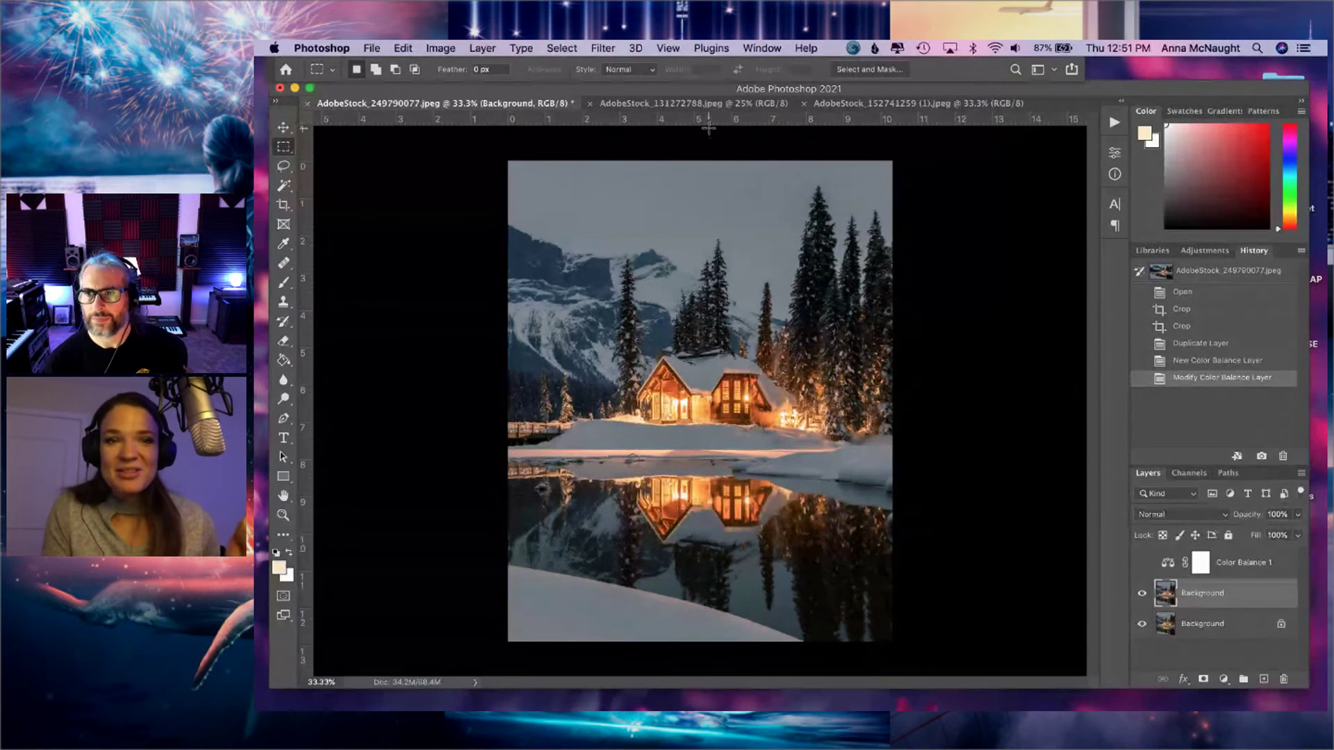
left_click(602, 49)
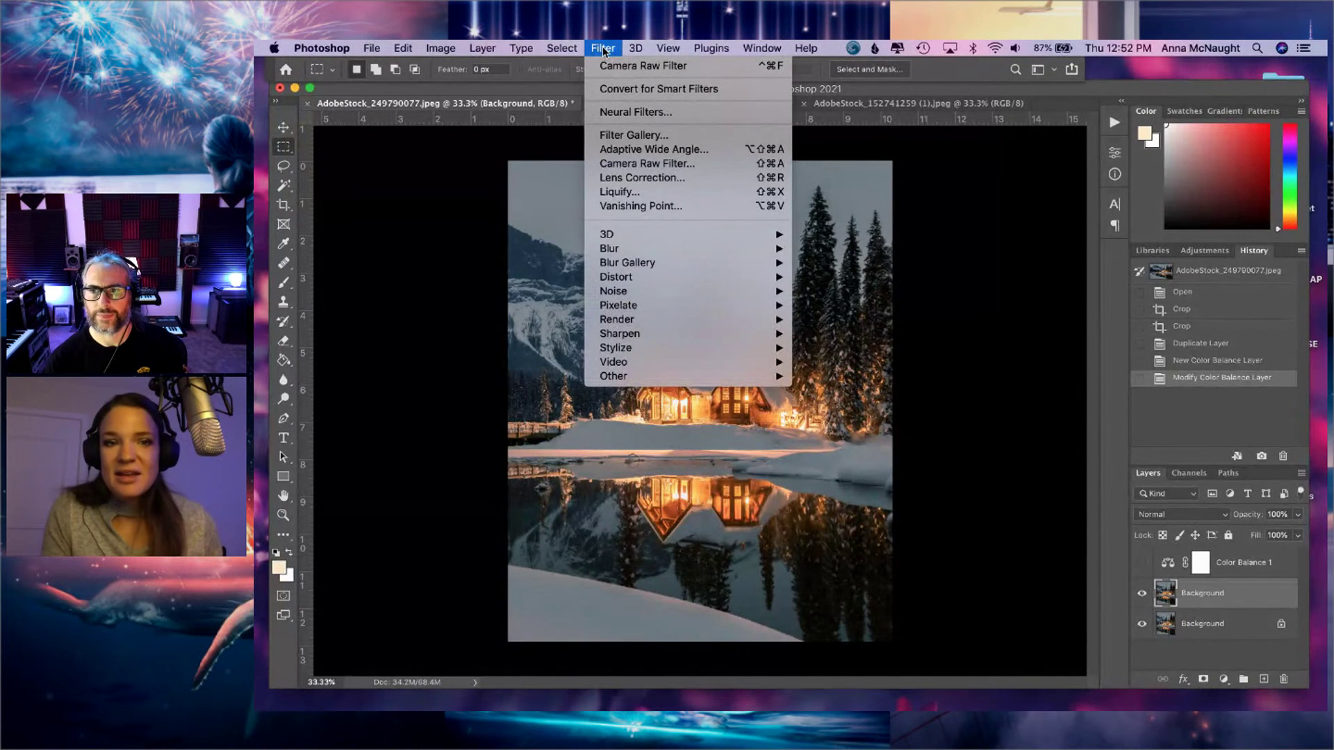
left_click(631, 165)
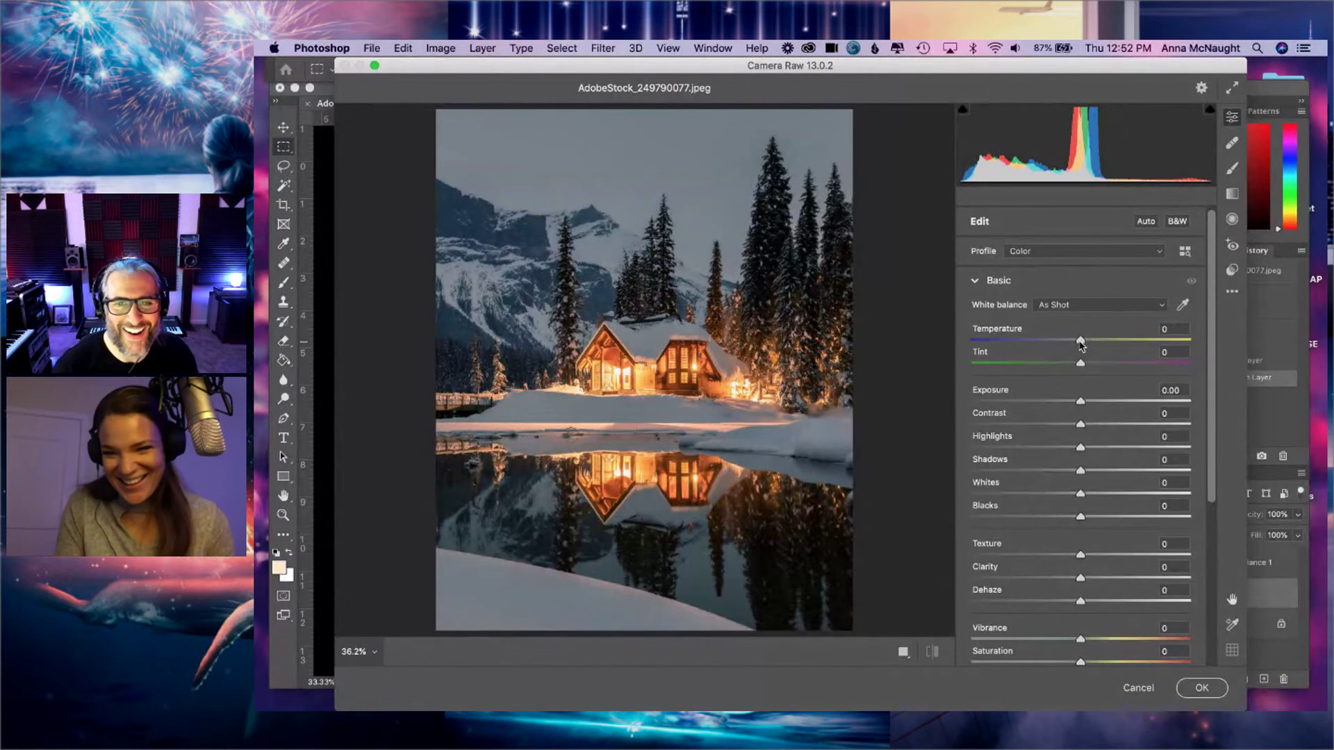
left_click_drag(1081, 341, 1088, 367)
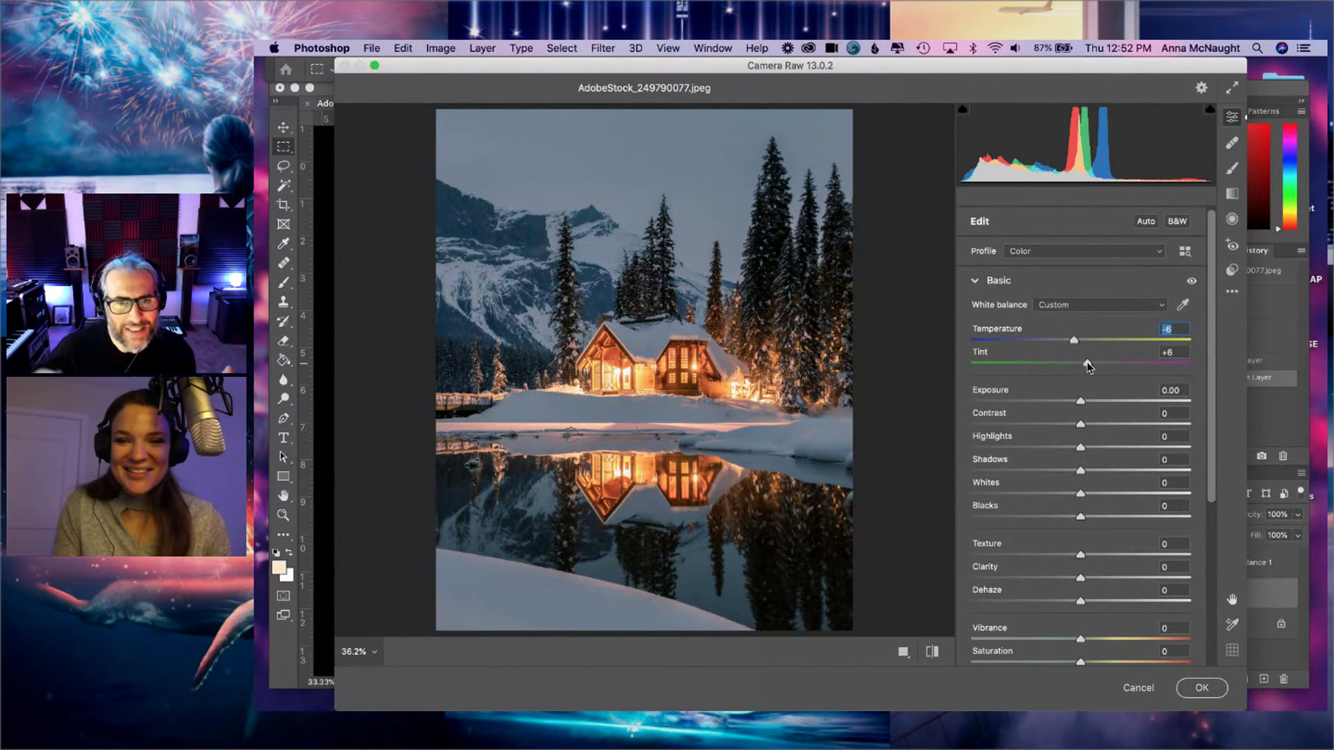
left_click_drag(1088, 366, 1089, 367)
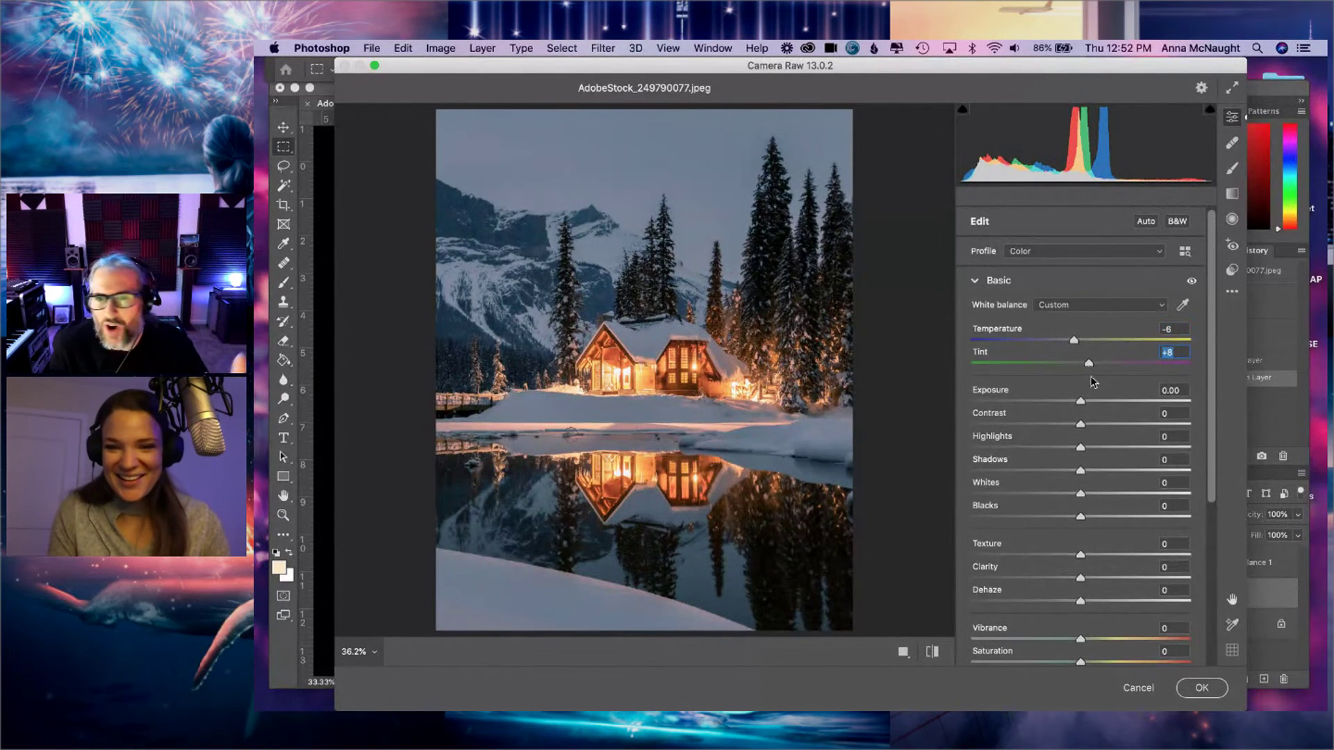
- In the Basic adjustments, set Contrast to +6, Exposure to +0.10, Shadows to +2 and Tint to +12
left_click_drag(1081, 424, 1093, 432)
left_click(1091, 430)
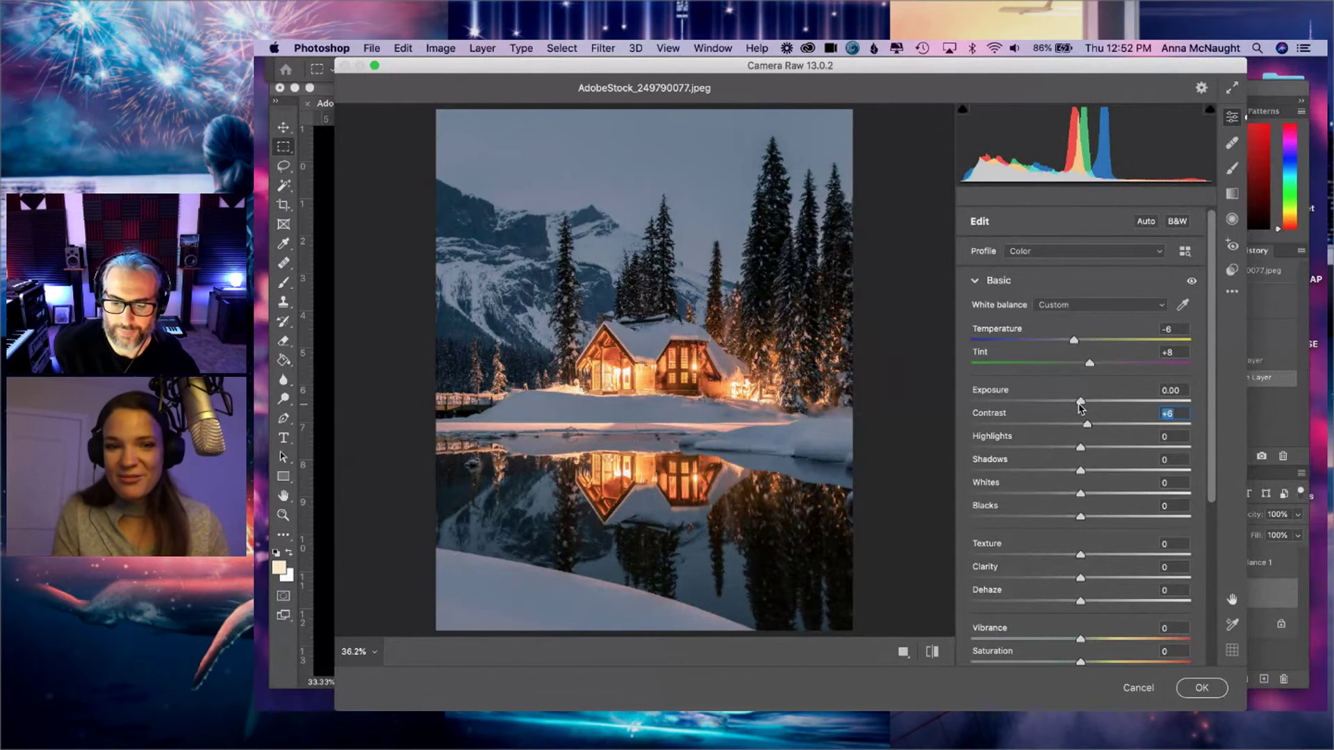
left_click_drag(1081, 403, 1084, 405)
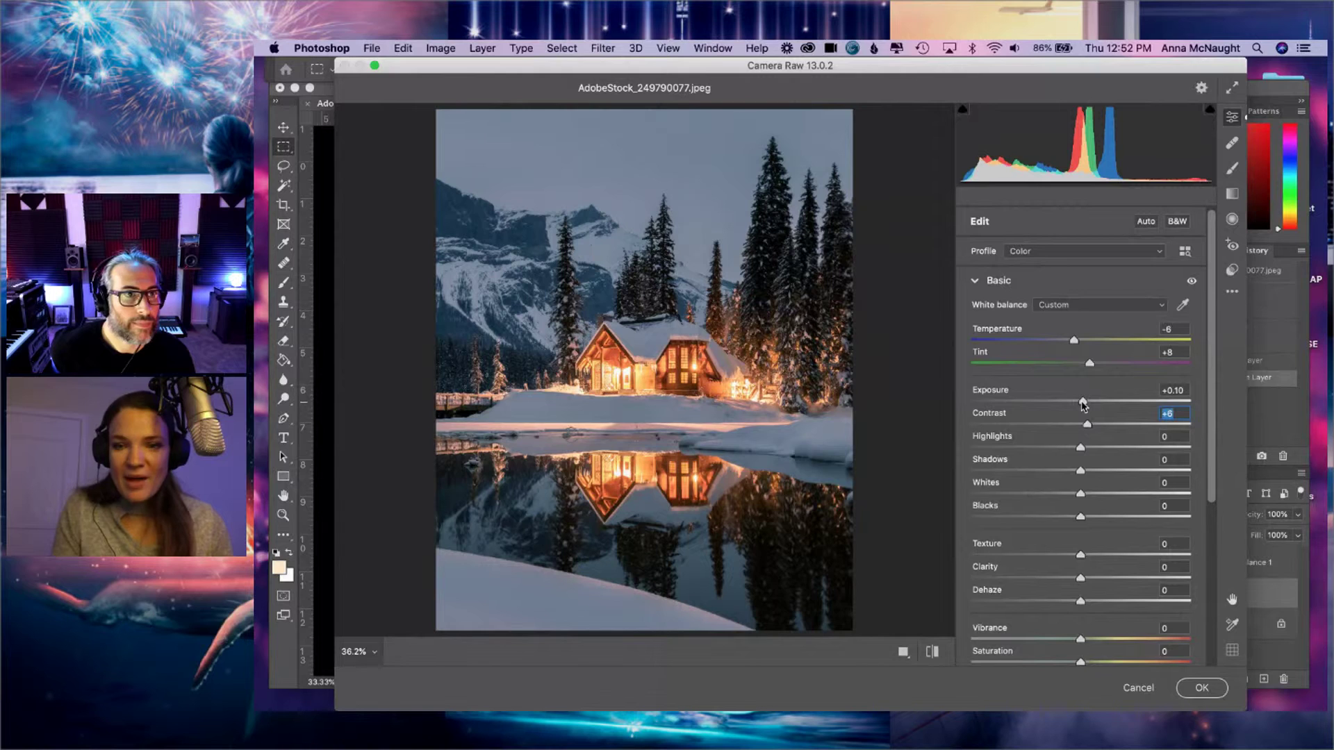
left_click(1083, 407)
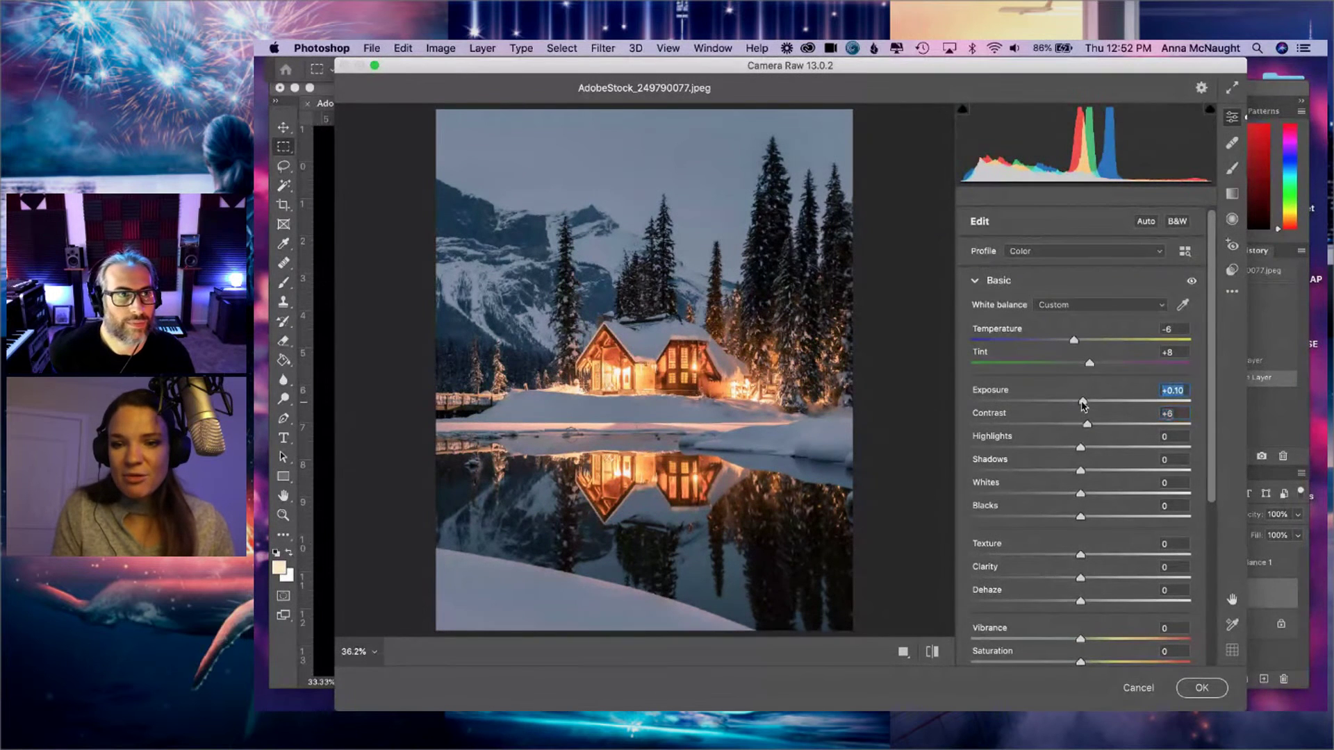
left_click_drag(1081, 471, 1084, 473)
mouse_move(1092, 366)
left_mouse_down()
mouse_move(1070, 343)
mouse_move(1096, 366)
left_mouse_up()
- In the Color Mixer, set the hues to Blues -10, Purples +23, Magentas -2 and Oranges -4
scroll(1039, 443, "down", 5)
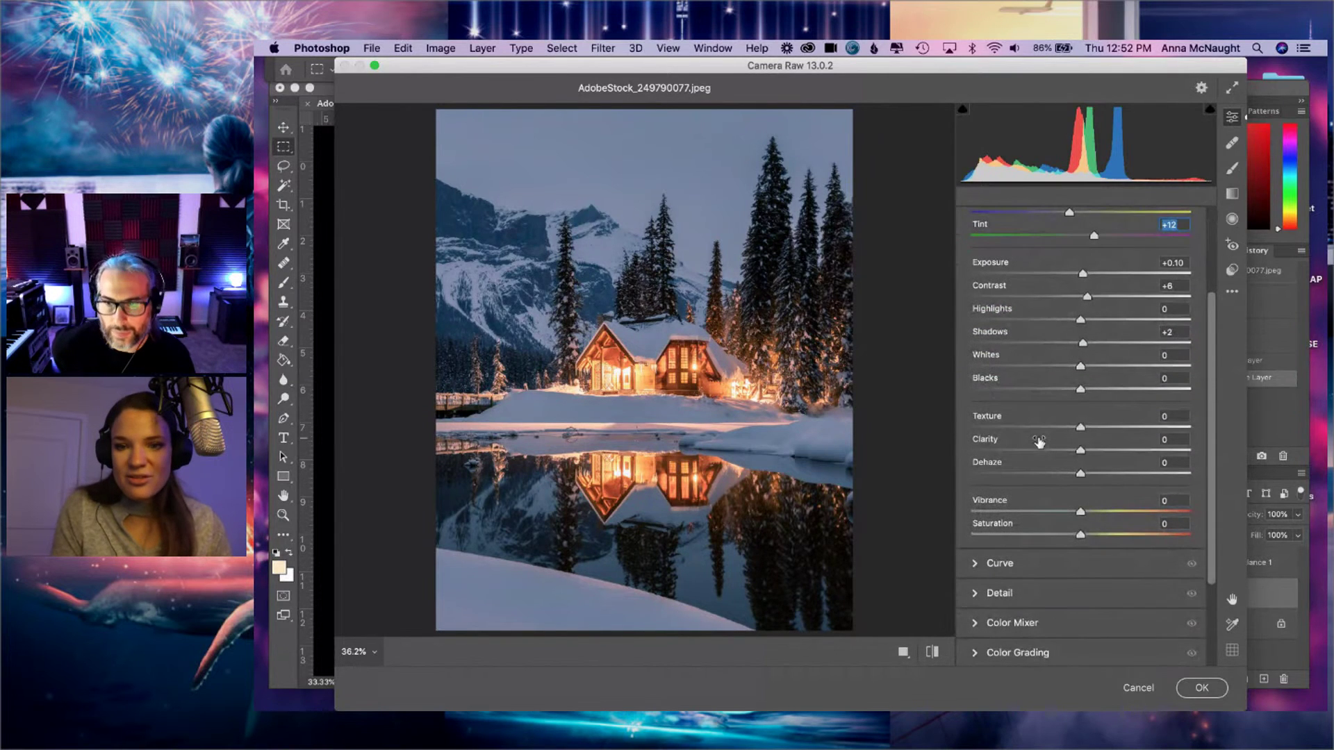
scroll(1072, 505, "down", 5)
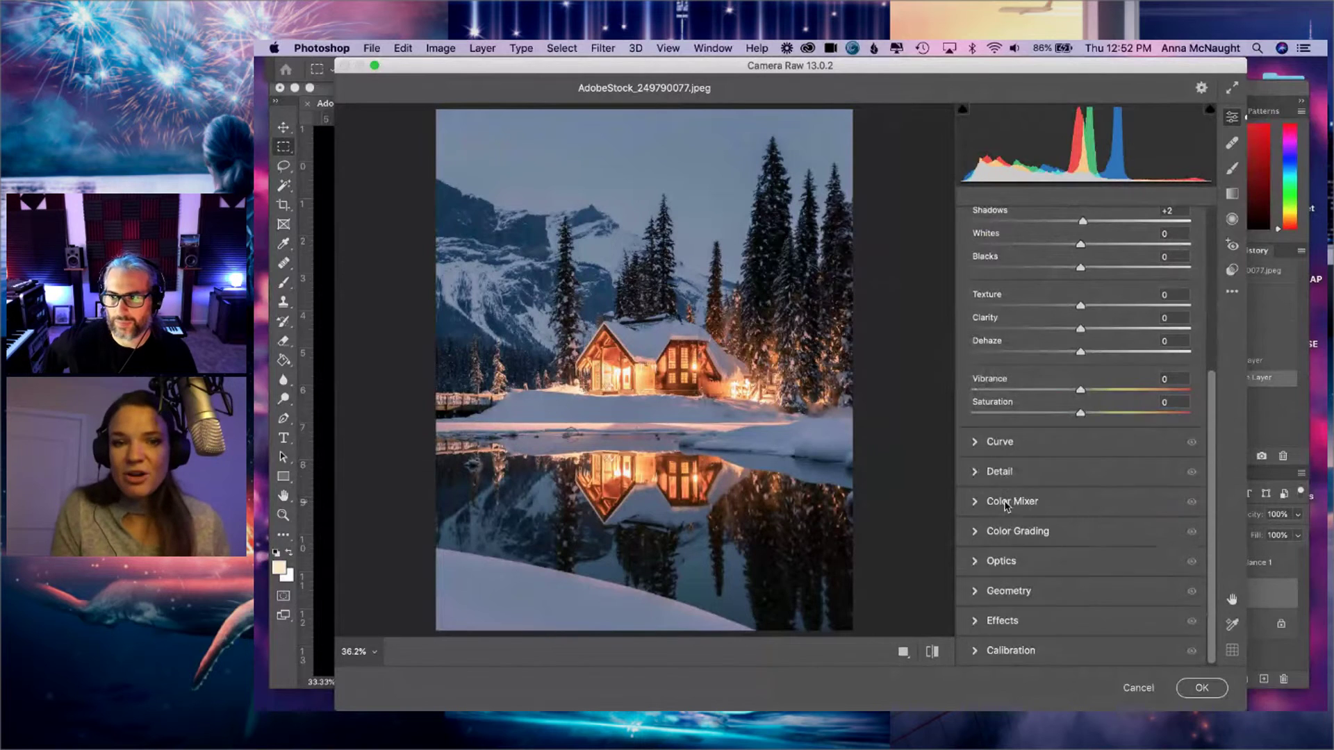
left_click(1009, 501)
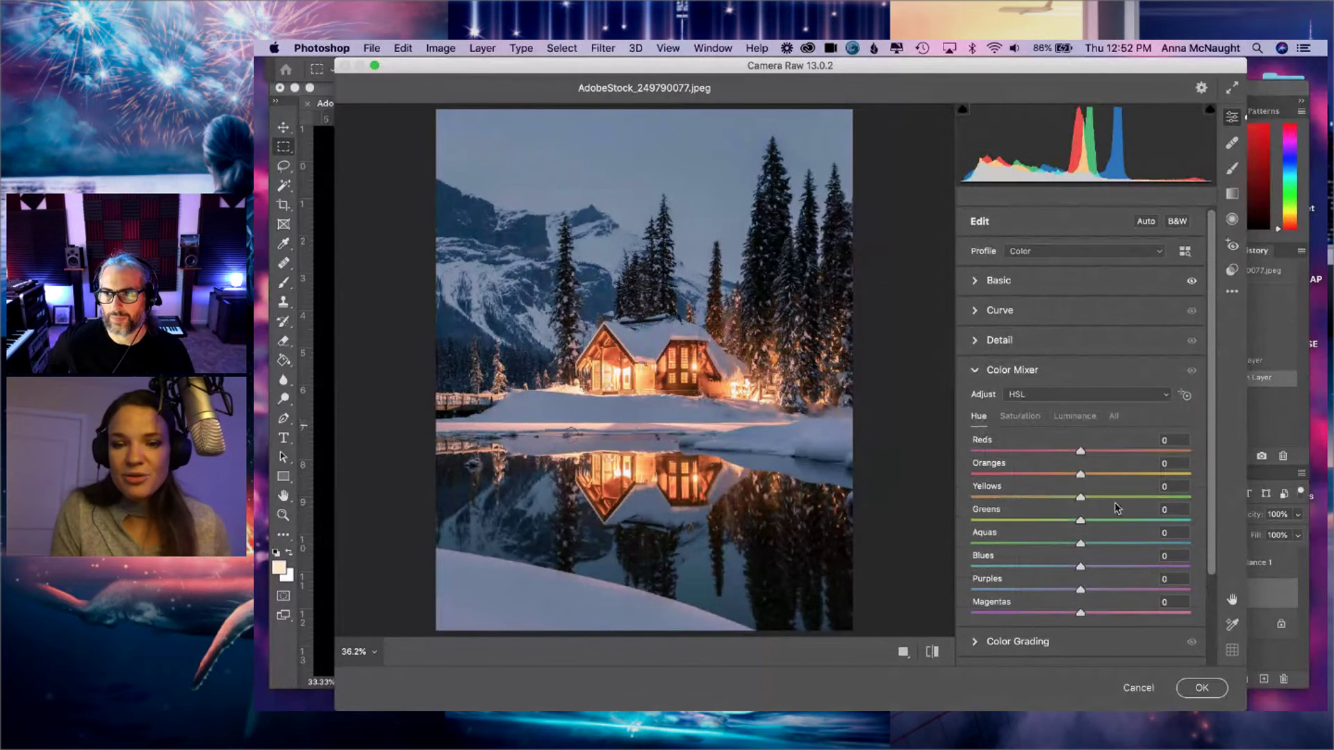
left_click_drag(1080, 570, 1069, 571)
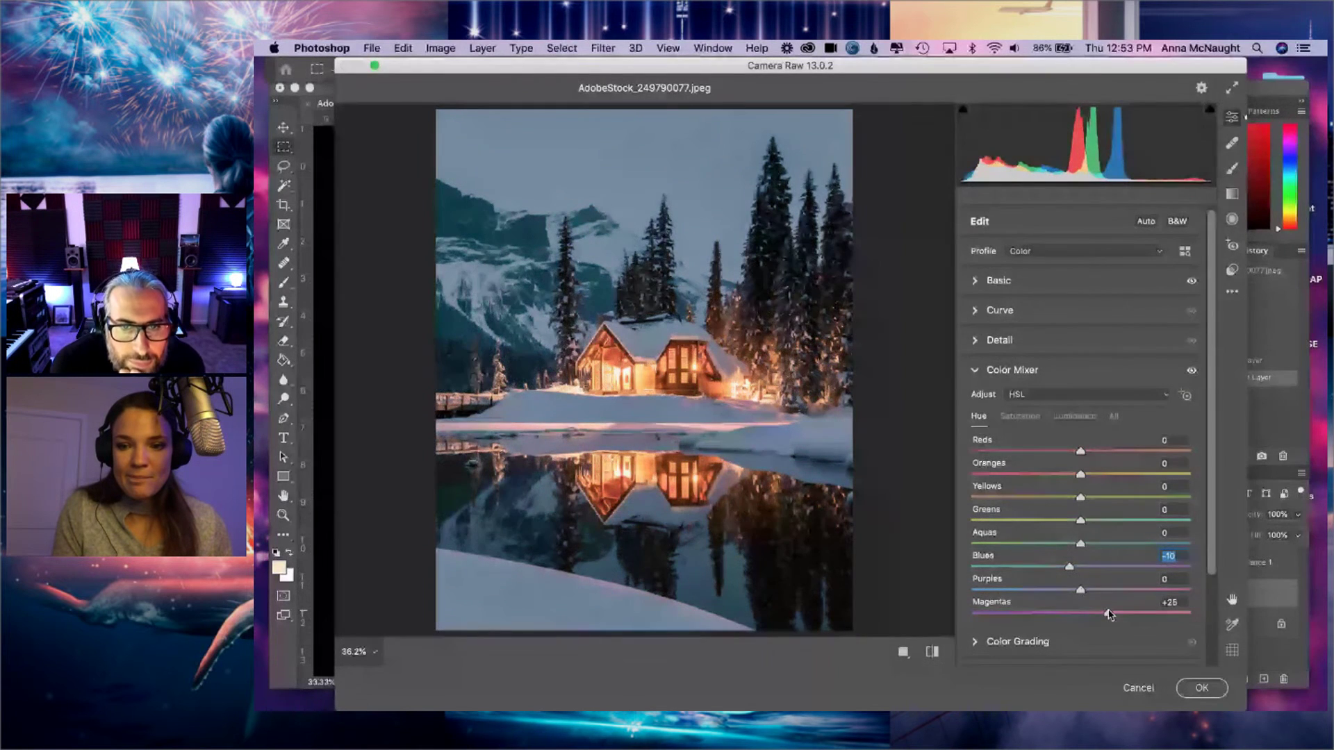
mouse_move(1109, 614)
left_mouse_down()
mouse_move(1021, 590)
mouse_move(1105, 589)
left_mouse_up()
mouse_move(1081, 474)
left_mouse_down()
mouse_move(1058, 475)
mouse_move(1076, 476)
left_mouse_up()
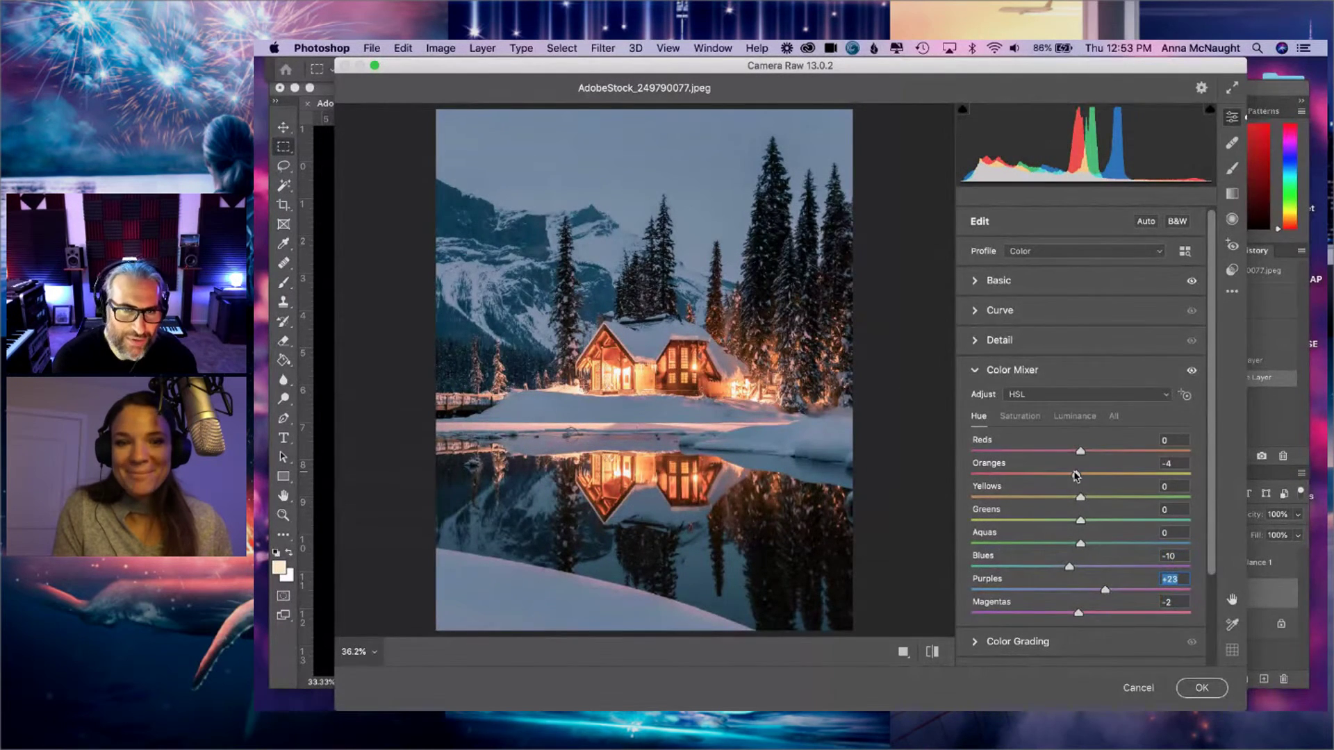
left_click(1020, 416)
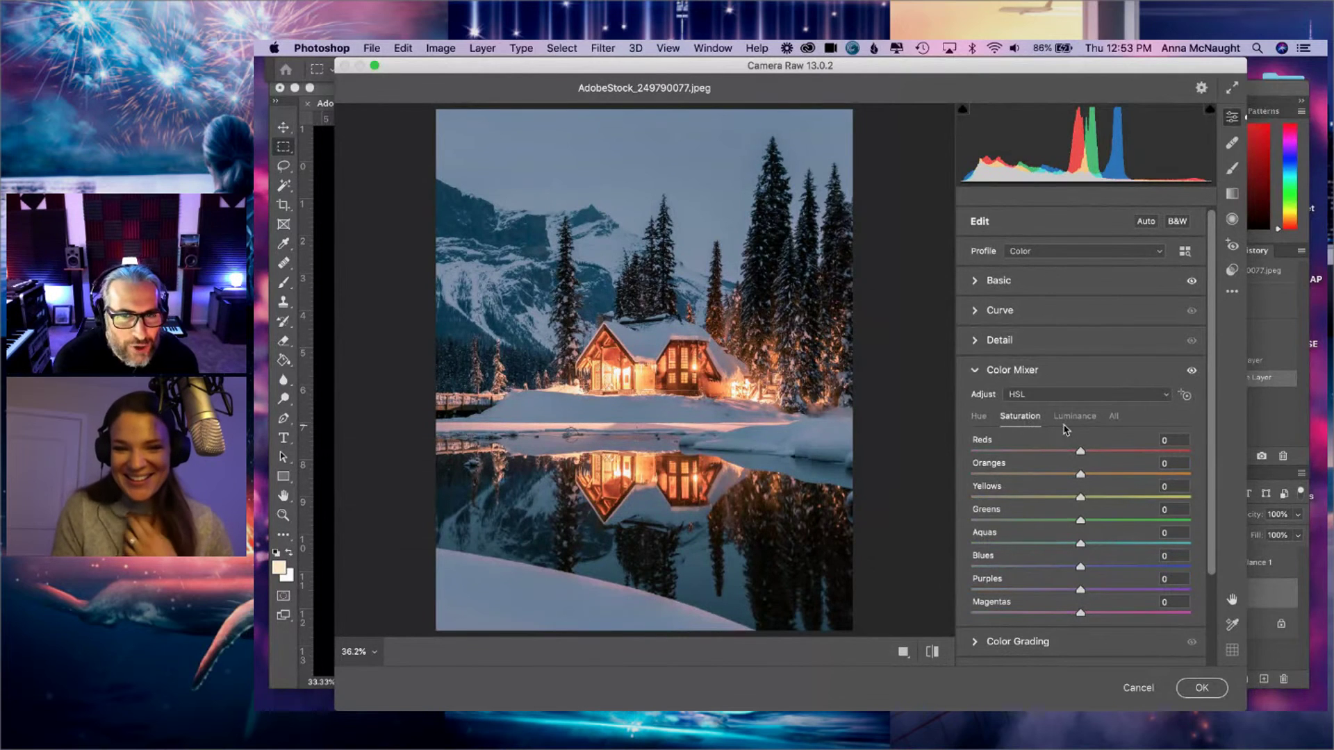
left_click(1075, 419)
left_click(1032, 418)
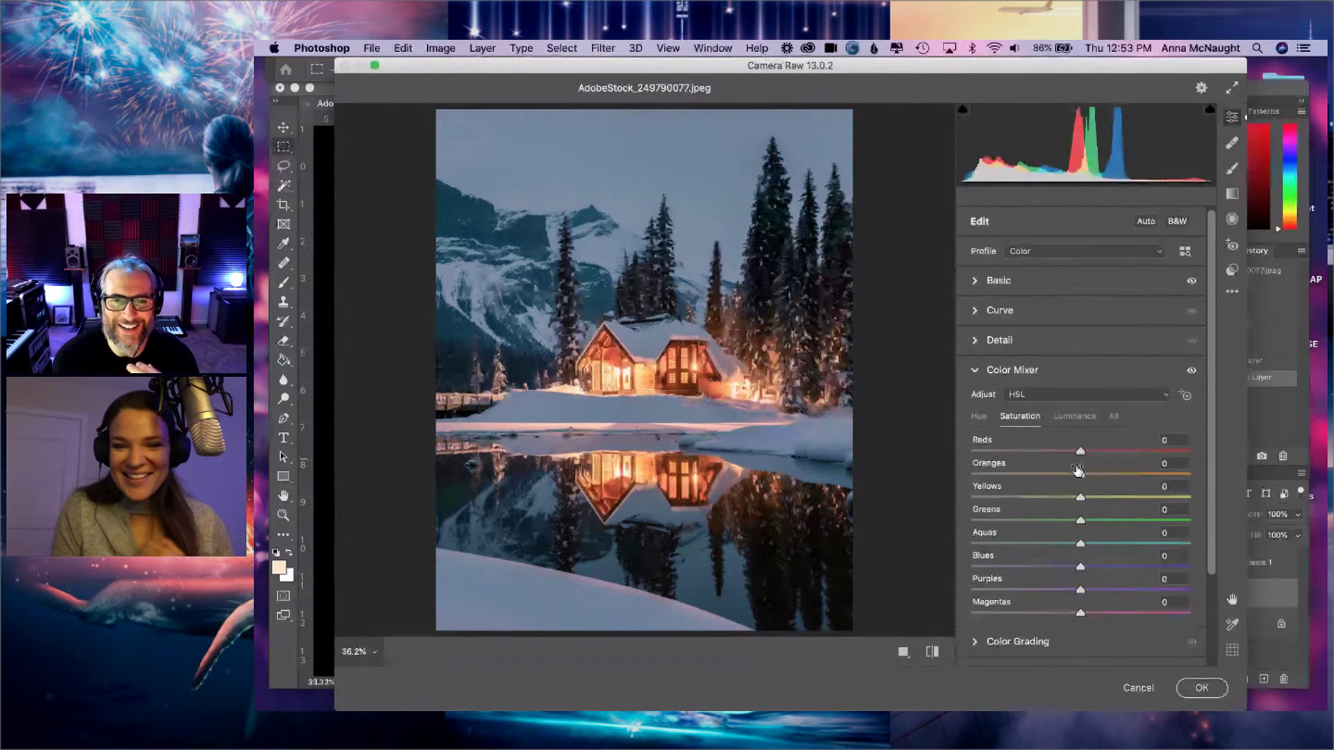
left_click(1092, 419)
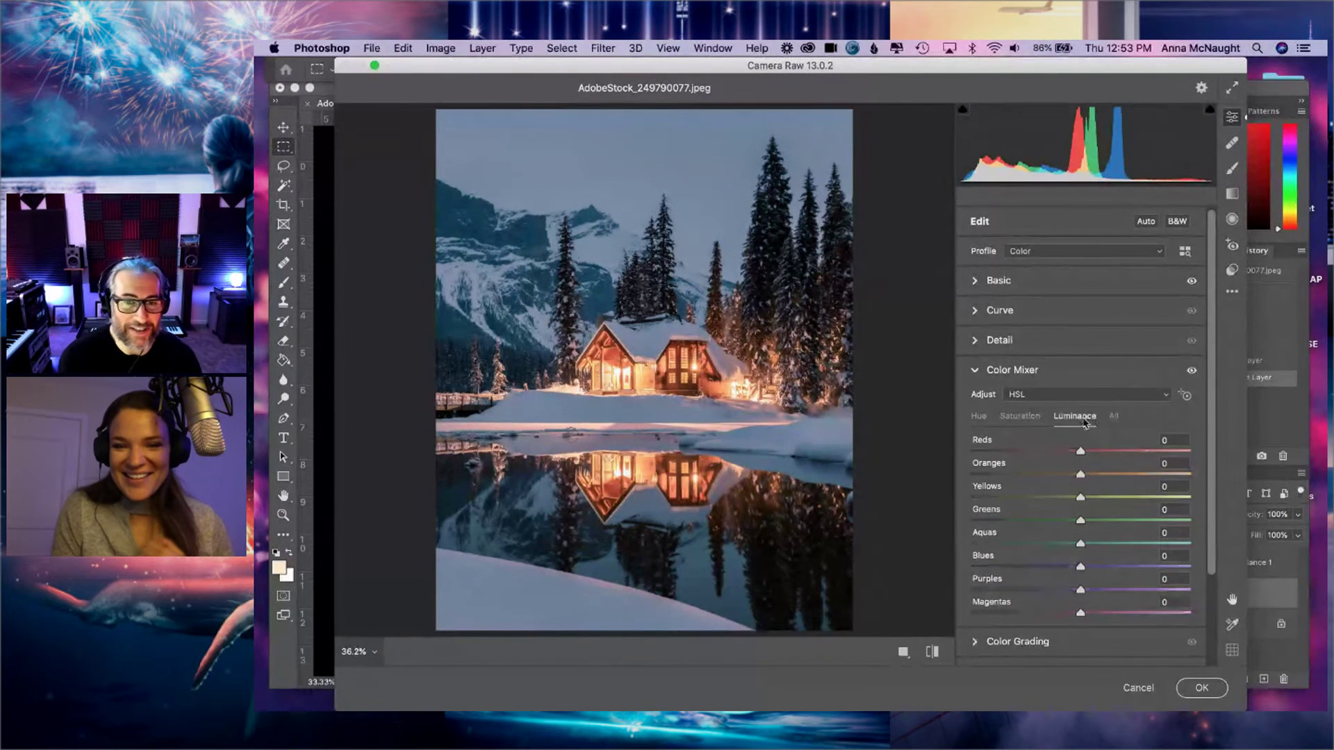
left_click(1082, 476)
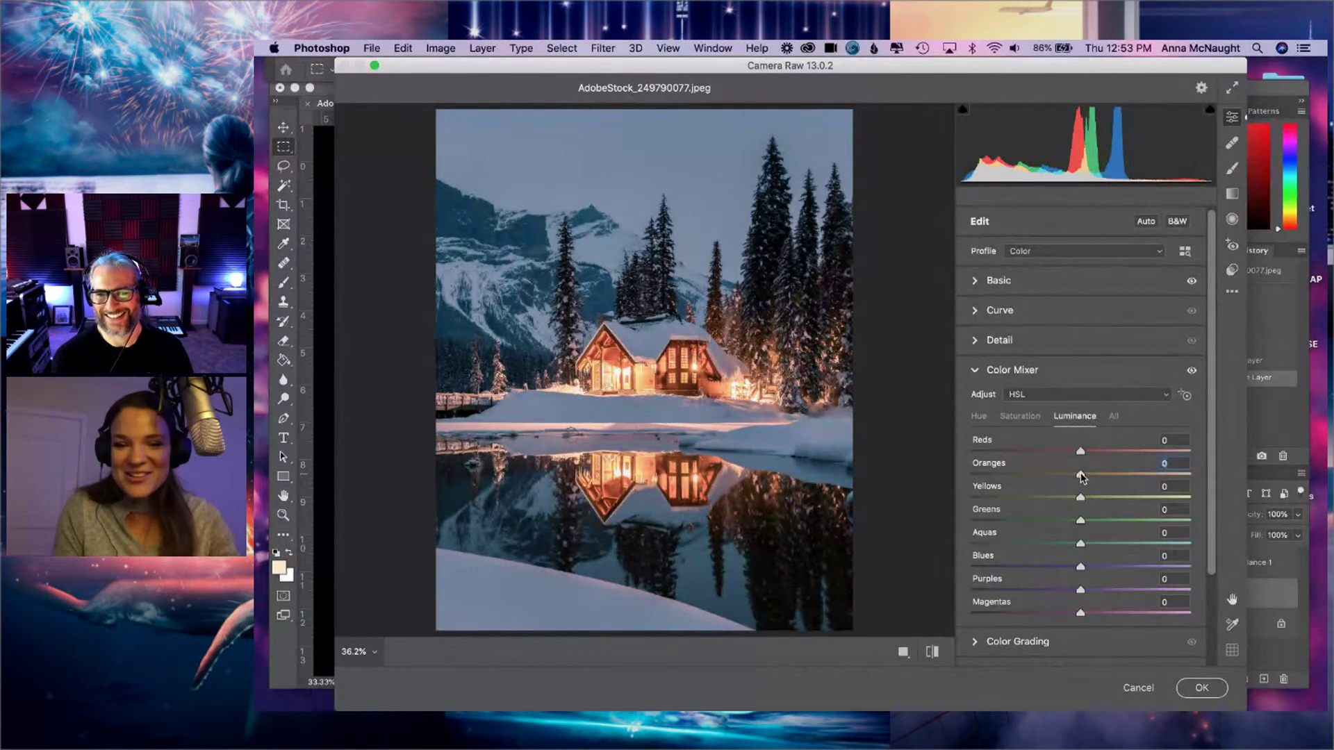
- In Color Grading, tint and brighten the midtones toward blue and set the shadows to hue 257, saturation 24, luminance -27
scroll(1077, 478, "down", 3)
left_click(1001, 532)
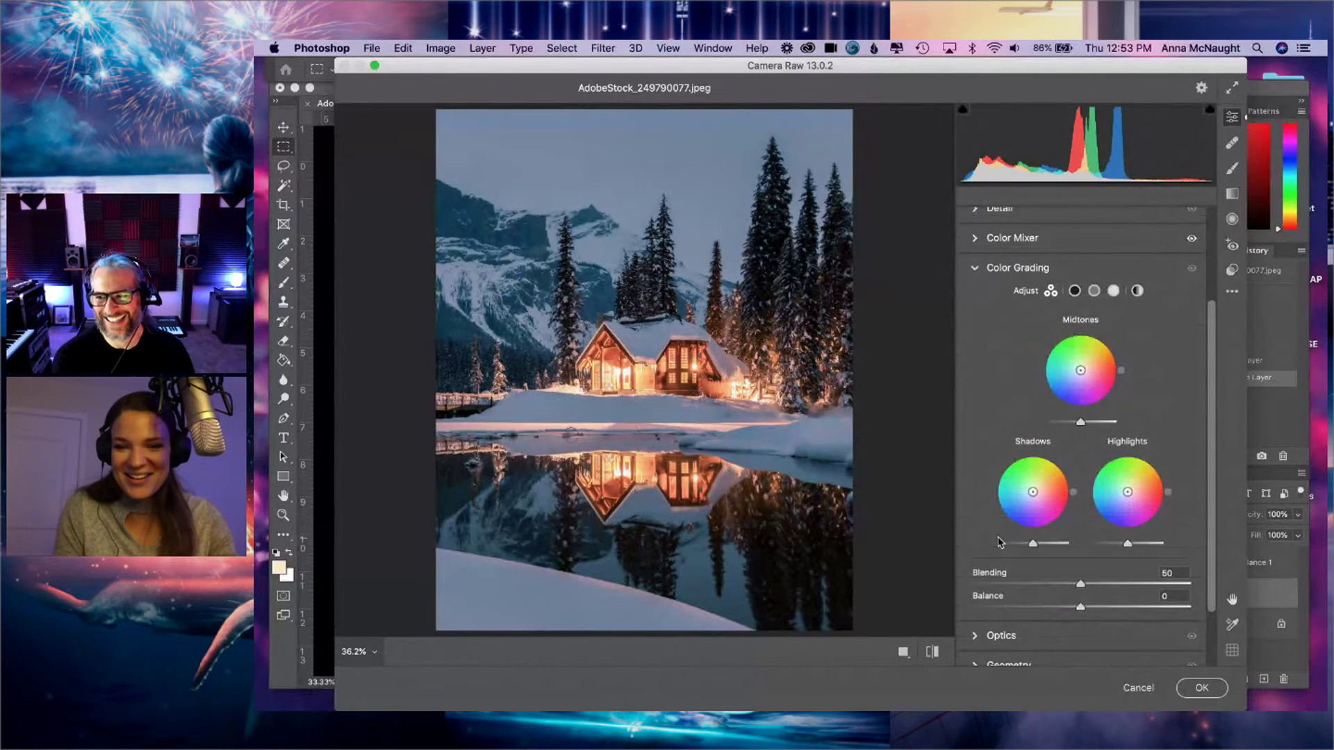
left_click_drag(1080, 372, 1075, 376)
left_click_drag(1081, 422, 1094, 423)
left_click_drag(1034, 492, 1025, 549)
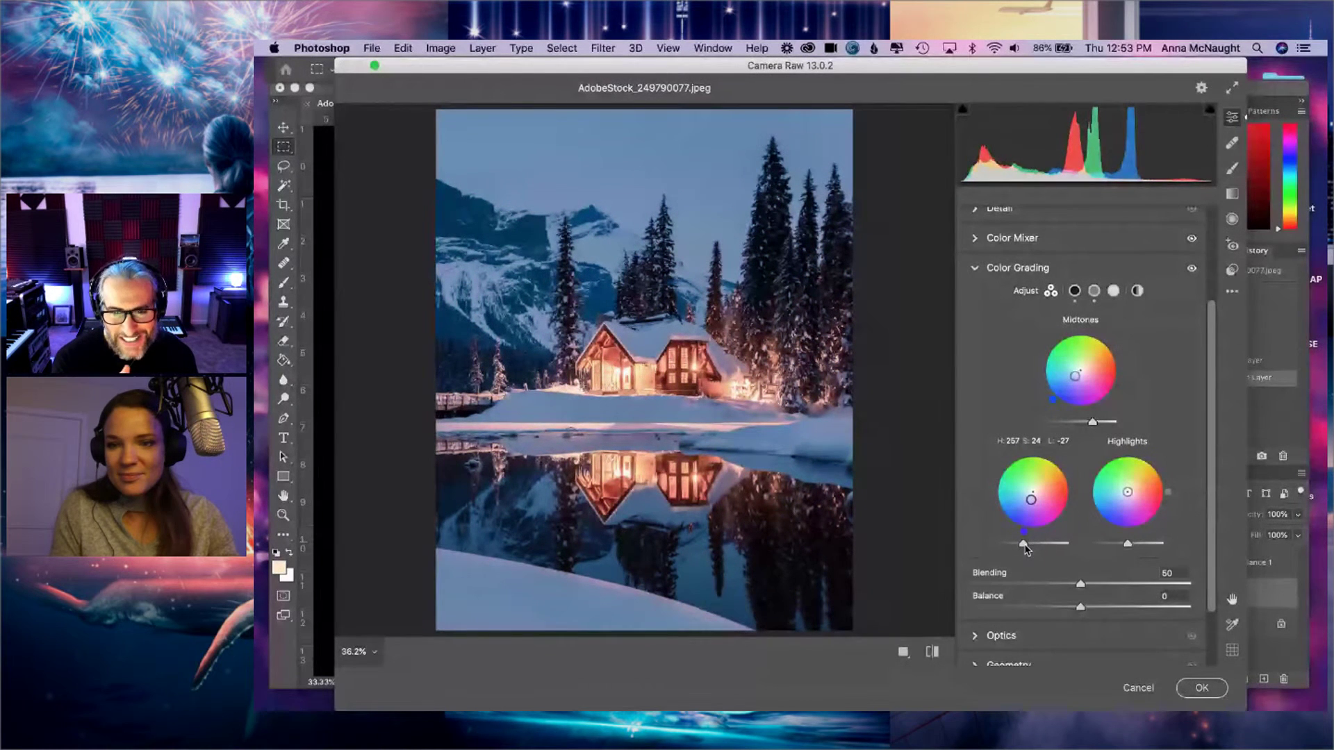
- Regrade the midtones to hue 300, saturation 2, luminance -5, and set the highlights to hue 295, saturation 22, luminance 3
mouse_move(1075, 376)
left_mouse_down()
mouse_move(1108, 362)
mouse_move(1086, 376)
mouse_move(1072, 424)
mouse_move(1097, 421)
mouse_move(1082, 374)
left_mouse_up()
left_click_drag(1092, 421, 1082, 425)
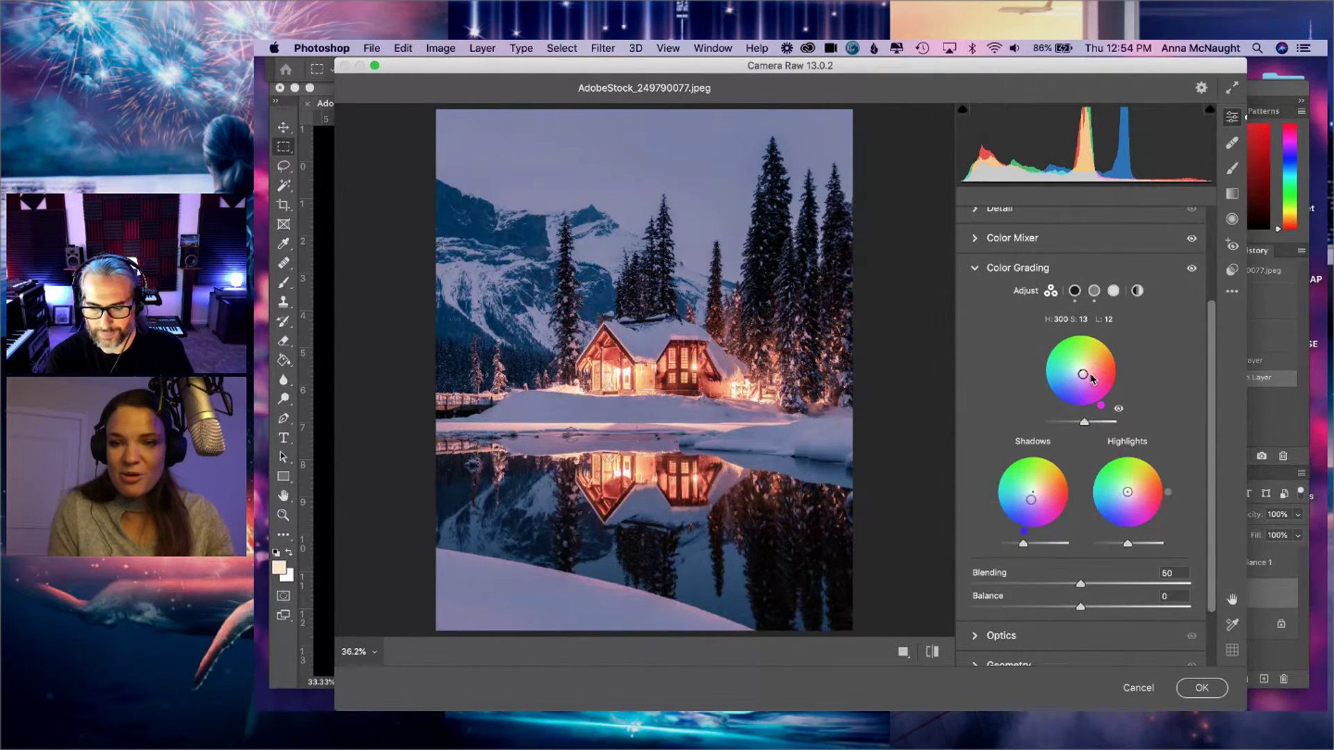
left_click_drag(1085, 378, 1081, 372)
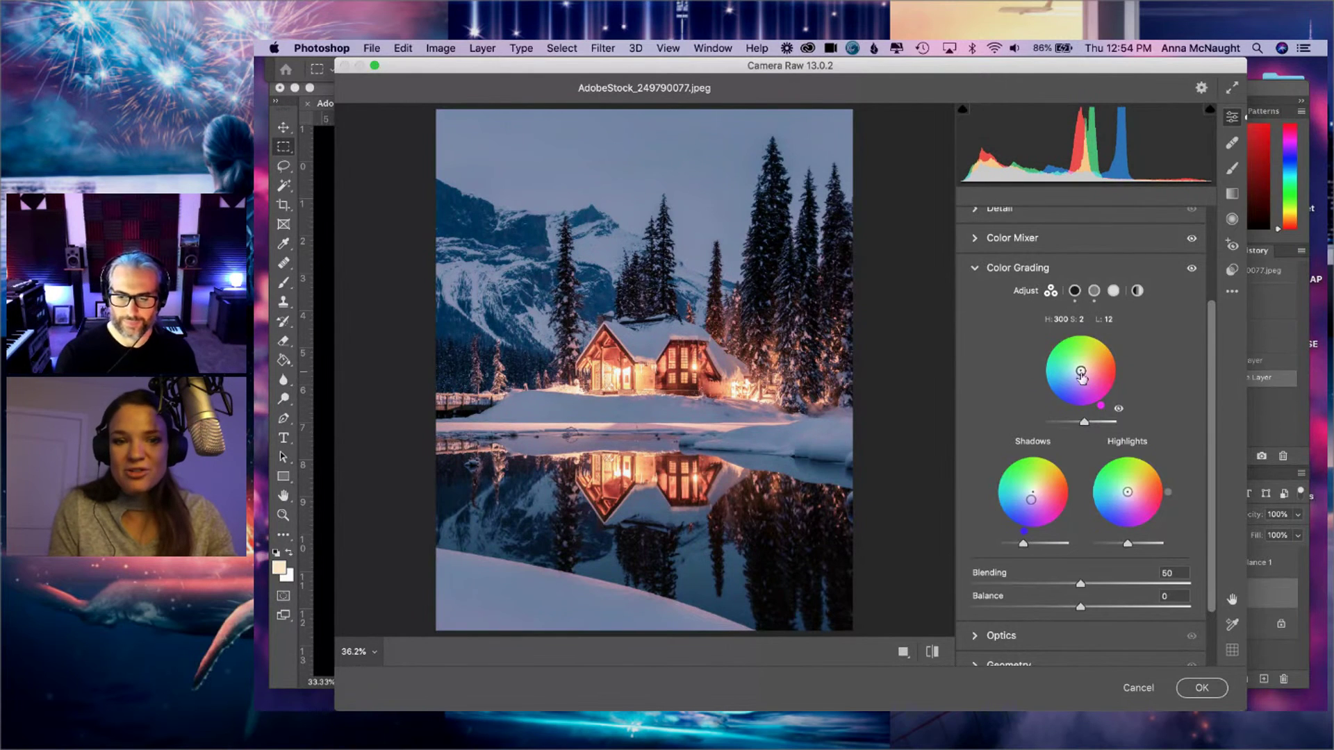
left_click_drag(1084, 423, 1078, 423)
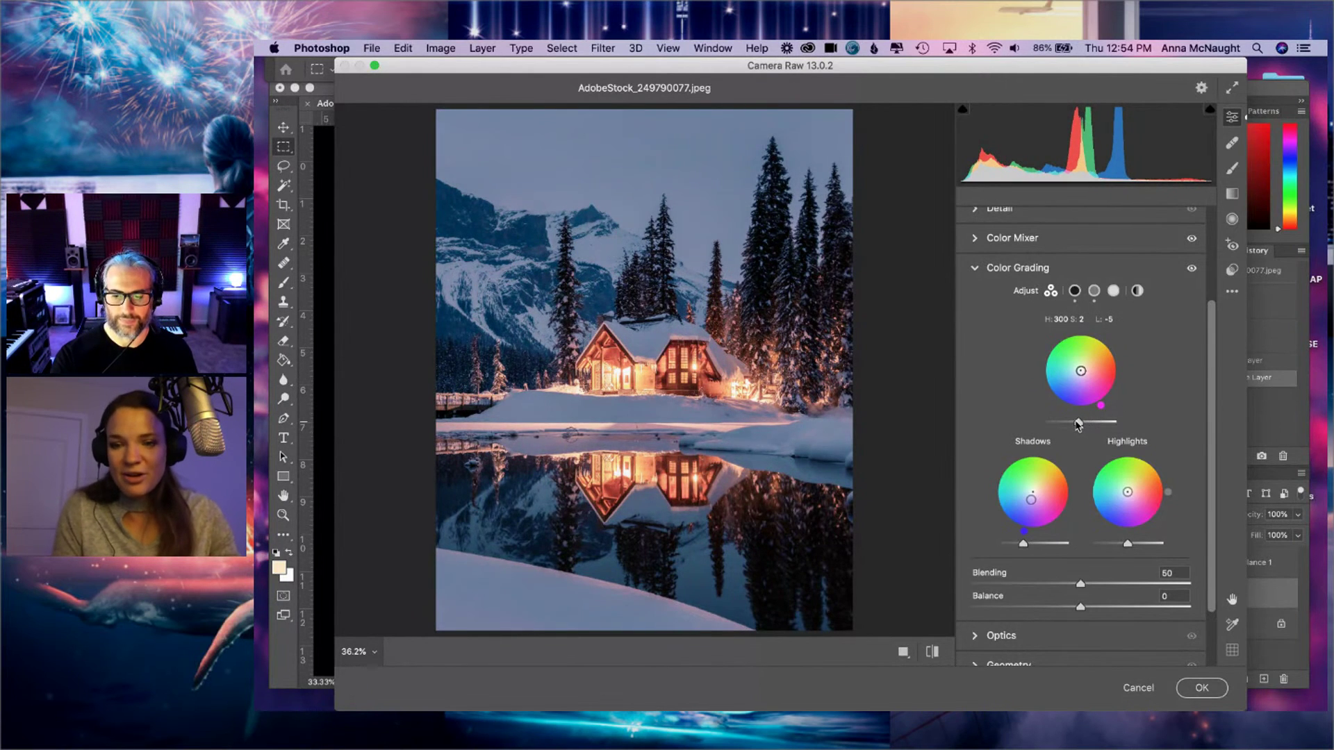
left_click_drag(1127, 494, 1130, 498)
left_click_drag(1128, 546, 1129, 546)
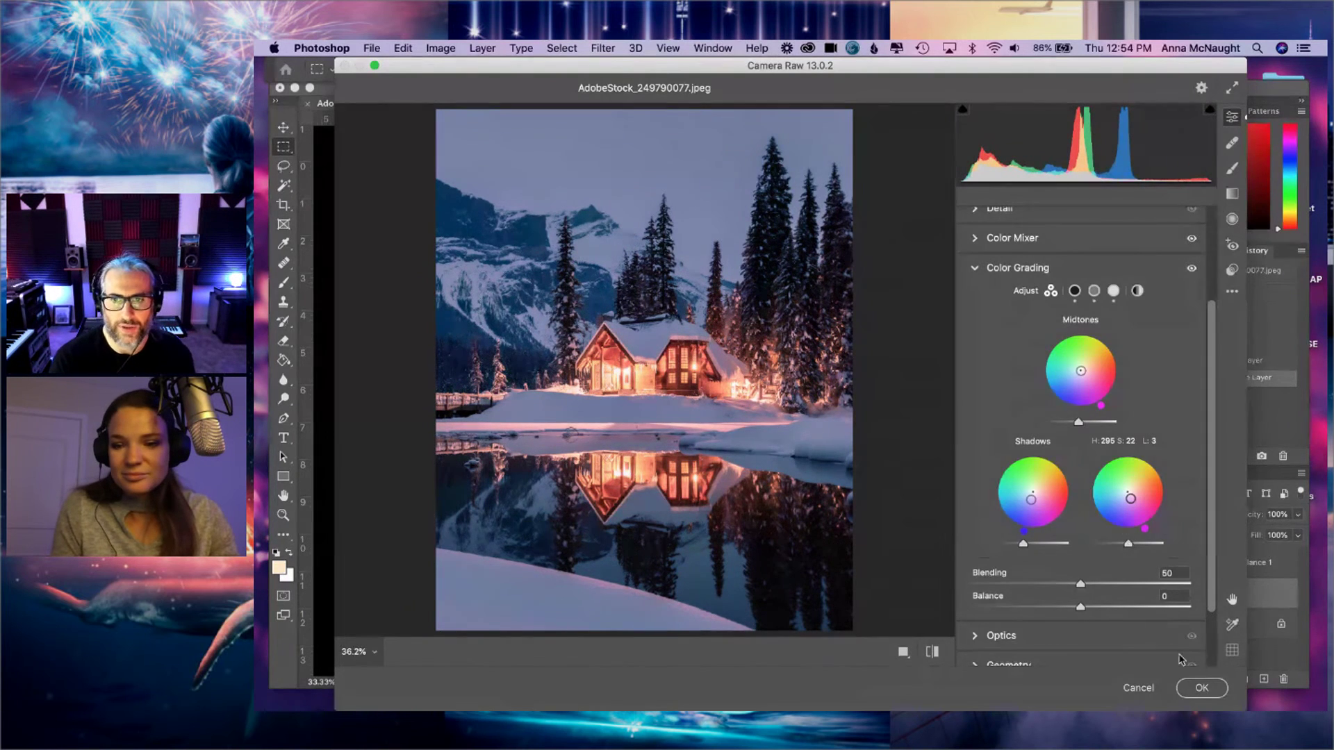
- Draw a Radial Filter ellipse around the cabin with Exposure -0.90 and invert it to affect the surroundings
scroll(1097, 441, "down", 2)
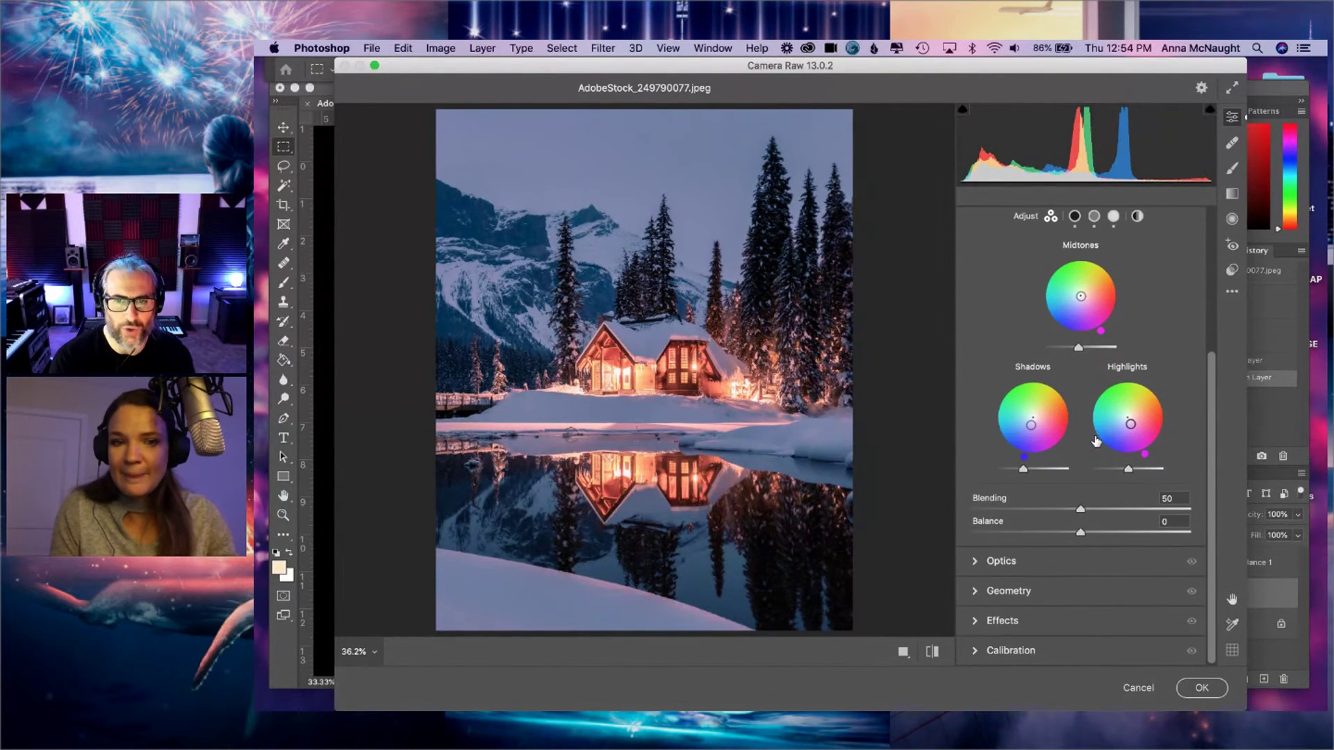
left_click(1232, 219)
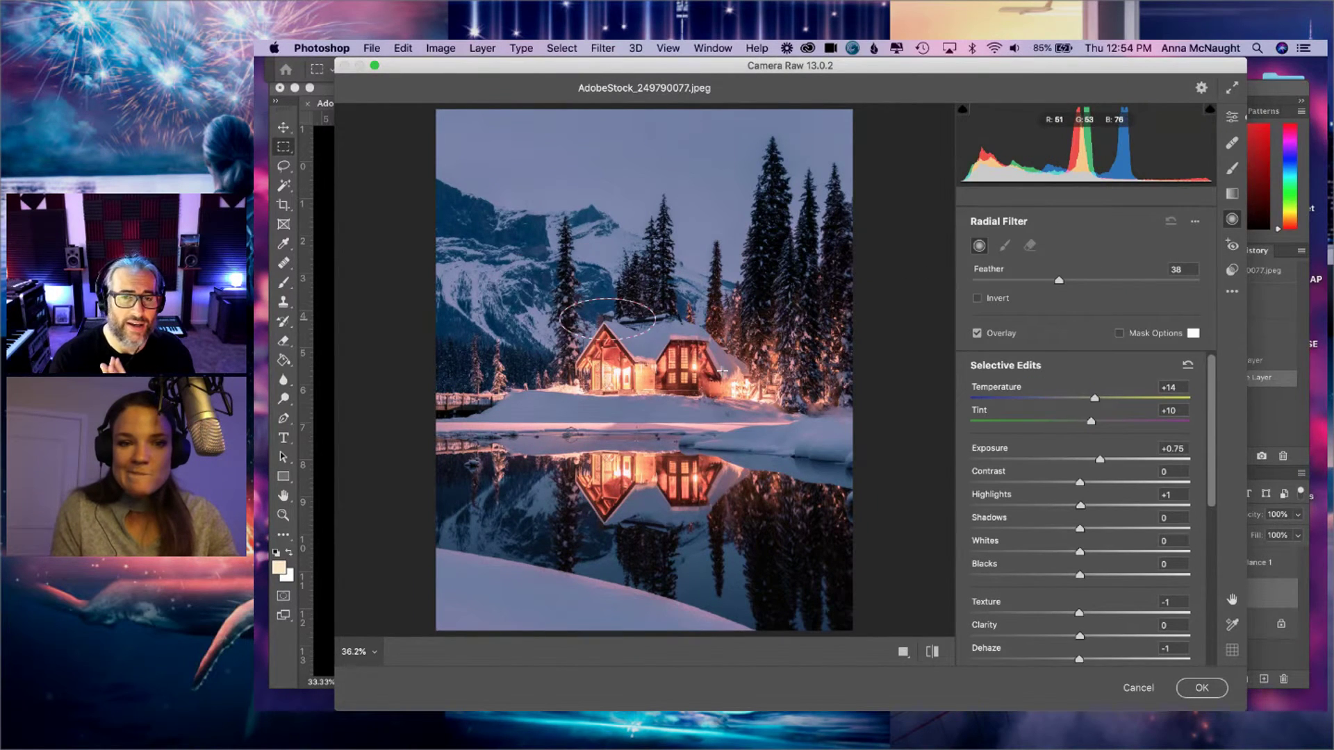
left_click_drag(644, 369, 808, 442)
left_click_drag(645, 292, 644, 266)
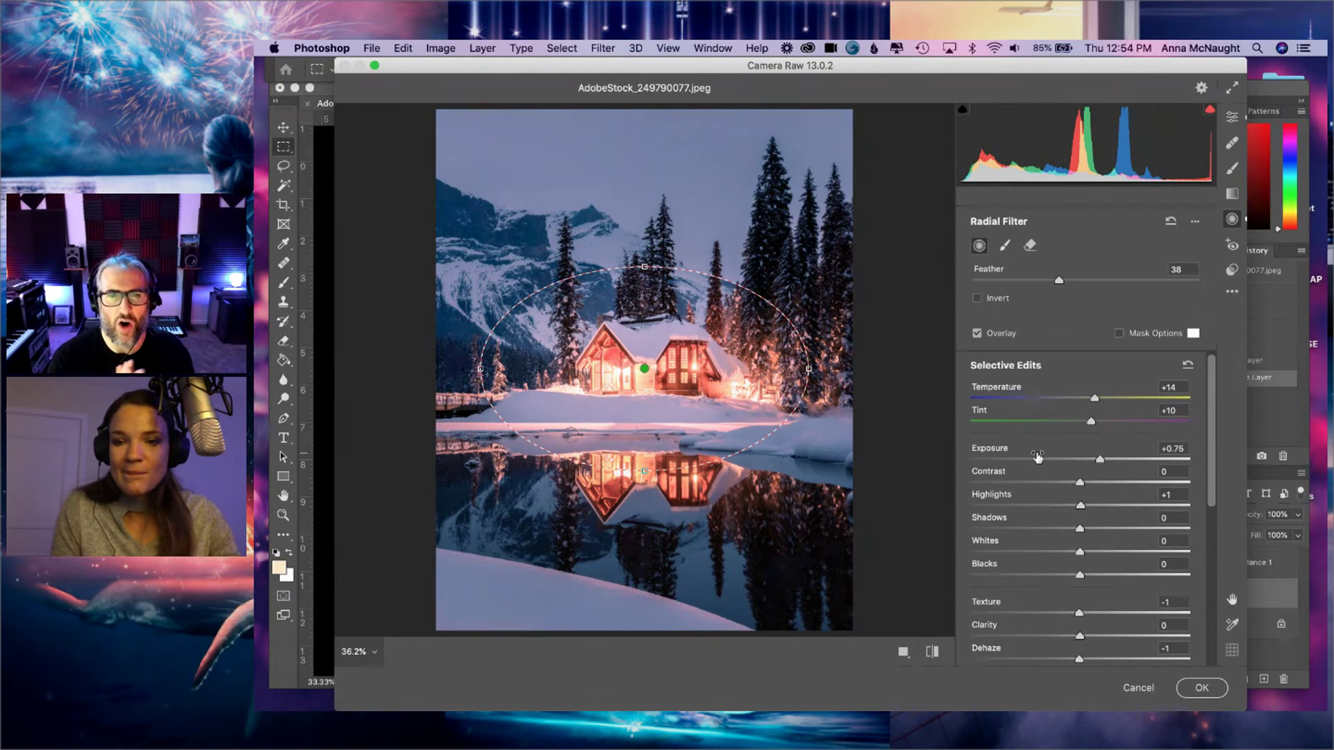
left_click_drag(1100, 459, 1055, 460)
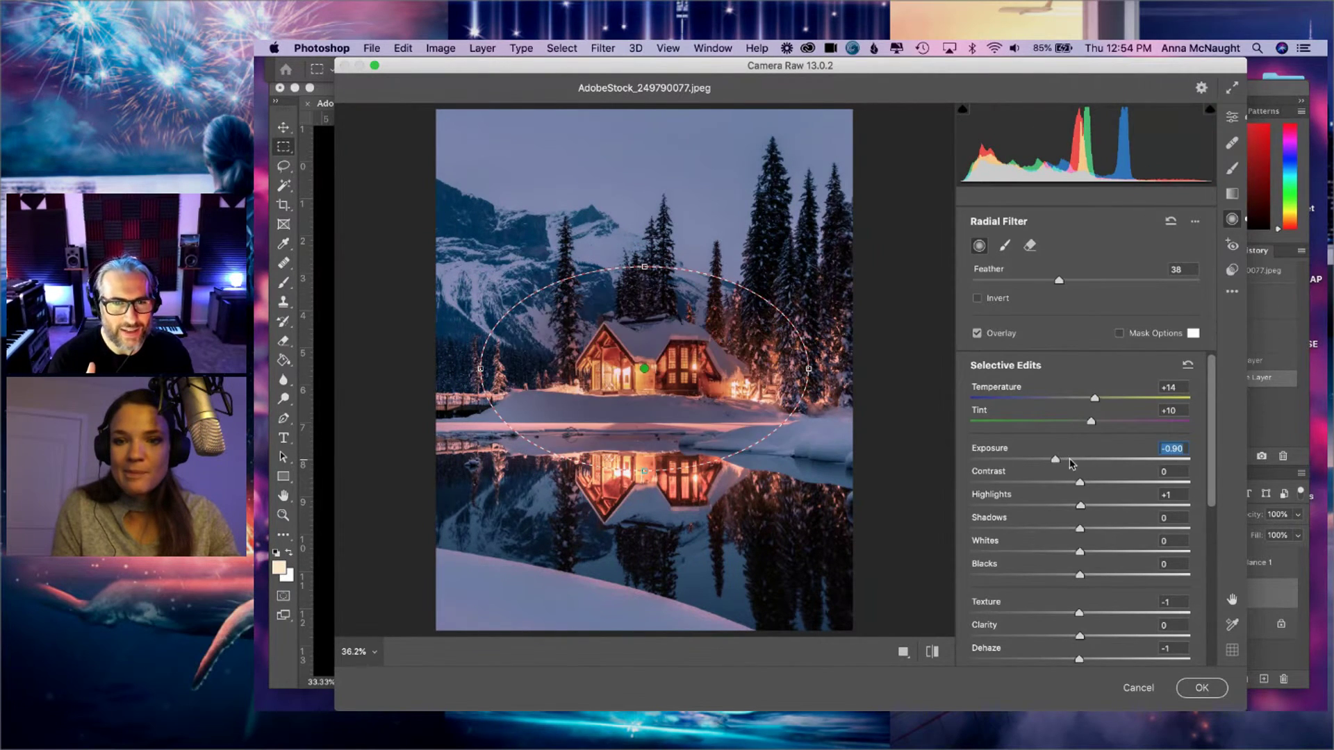
left_click(979, 300)
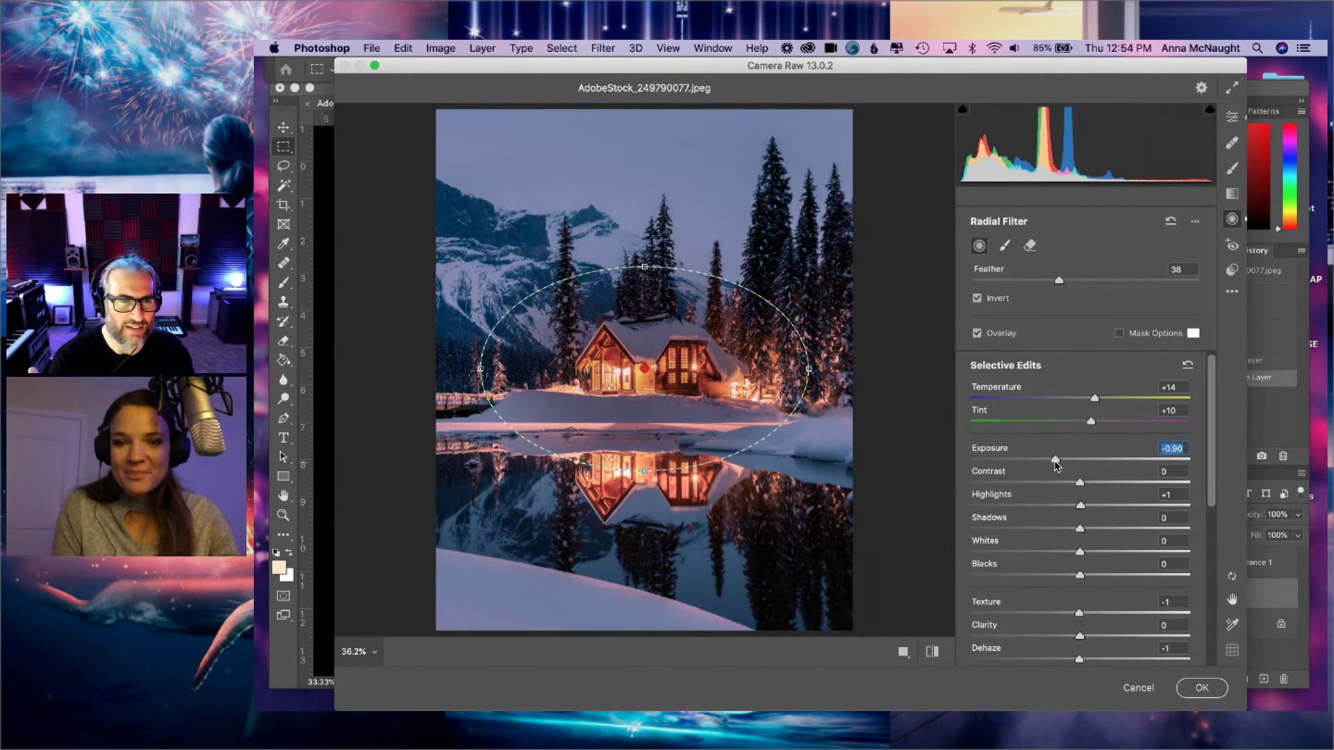
- Set the radial filter's Temperature to -5 and its Exposure to -0.45
left_click_drag(1055, 459, 1074, 461)
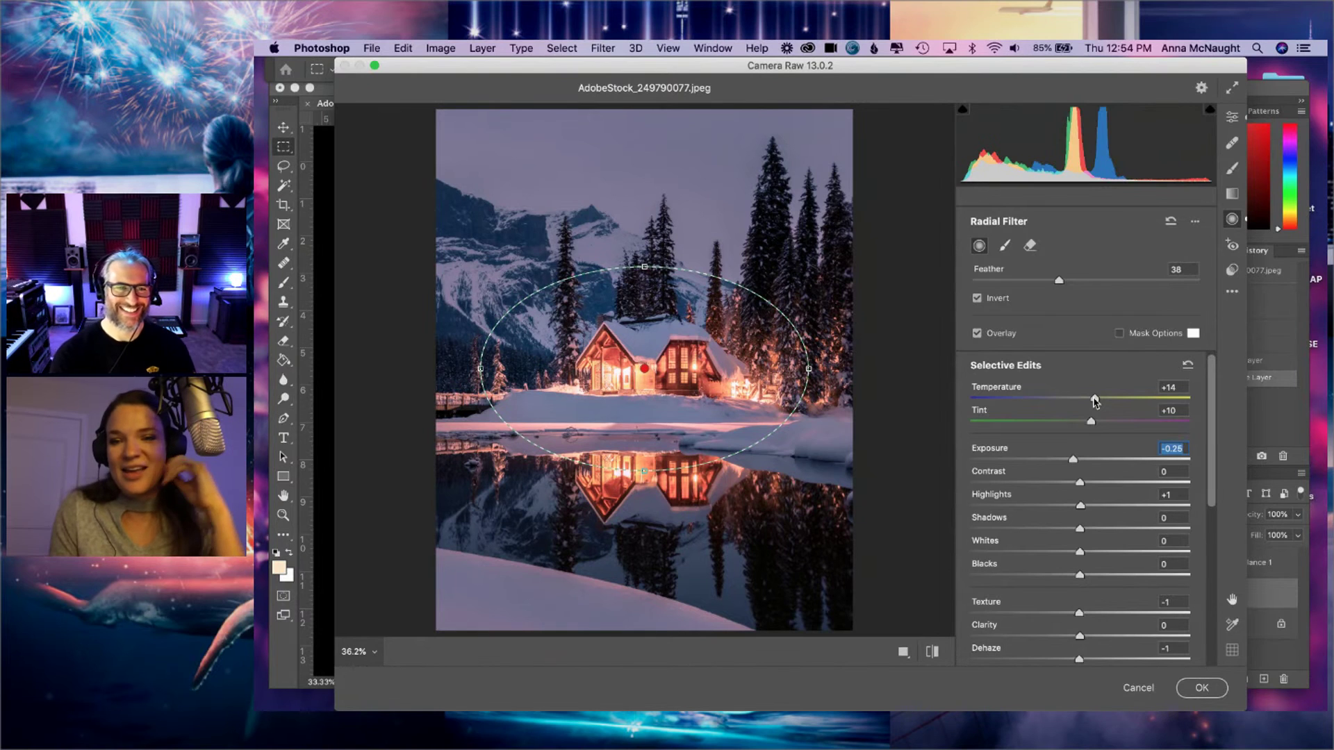
left_click_drag(1094, 401, 1089, 402)
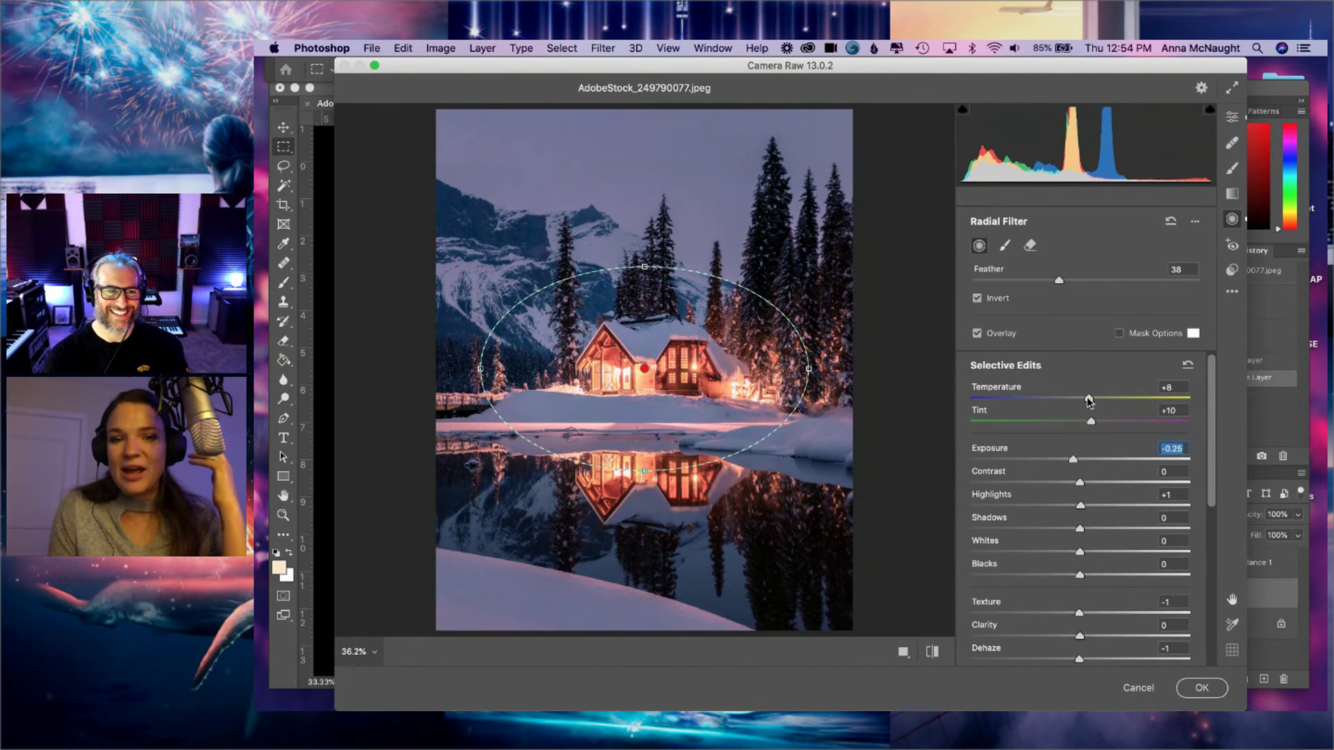
left_click_drag(1088, 401, 1079, 401)
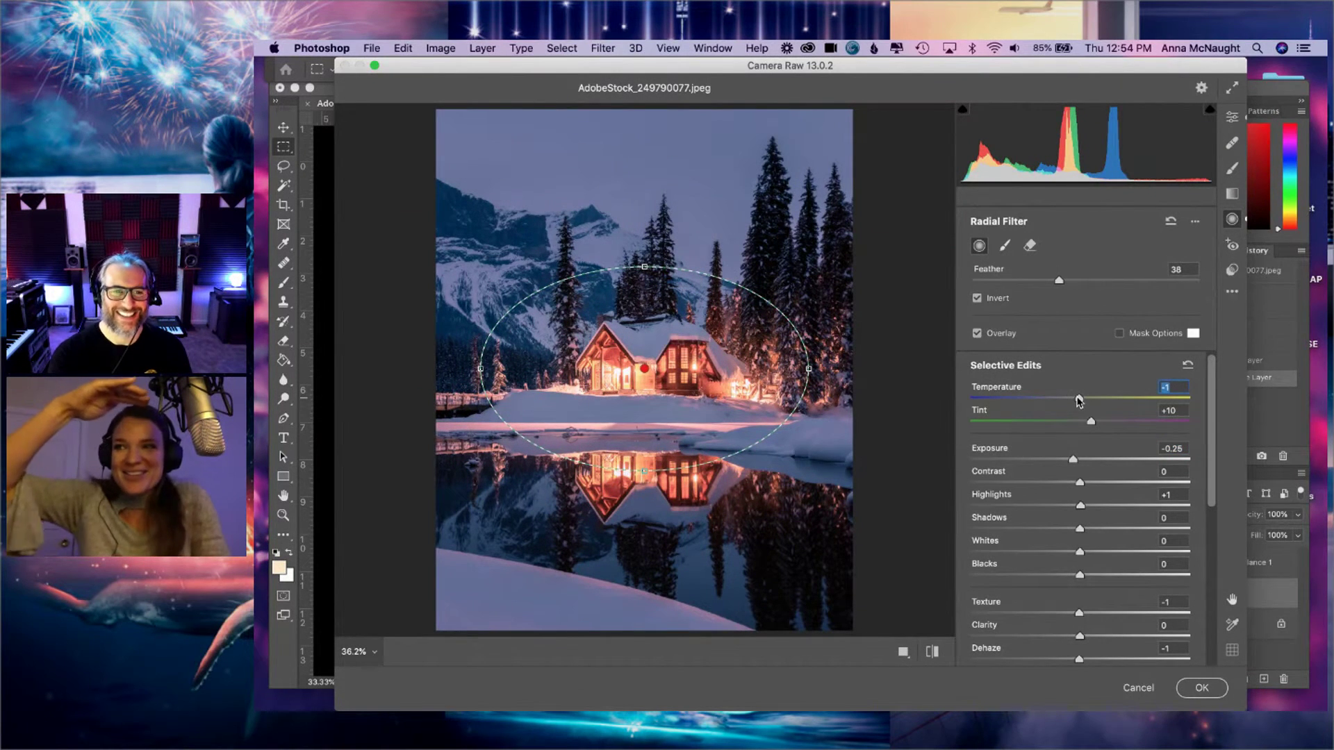
left_click_drag(1079, 401, 1074, 402)
left_click_drag(1072, 460, 1068, 464)
- Enlarge the radial filter ellipse to nearly the full image width and set its Shadows to -4
left_click_drag(810, 370, 834, 369)
left_click_drag(645, 266, 681, 260)
mouse_move(1080, 531)
left_mouse_down()
mouse_move(1092, 531)
mouse_move(1076, 531)
left_mouse_up()
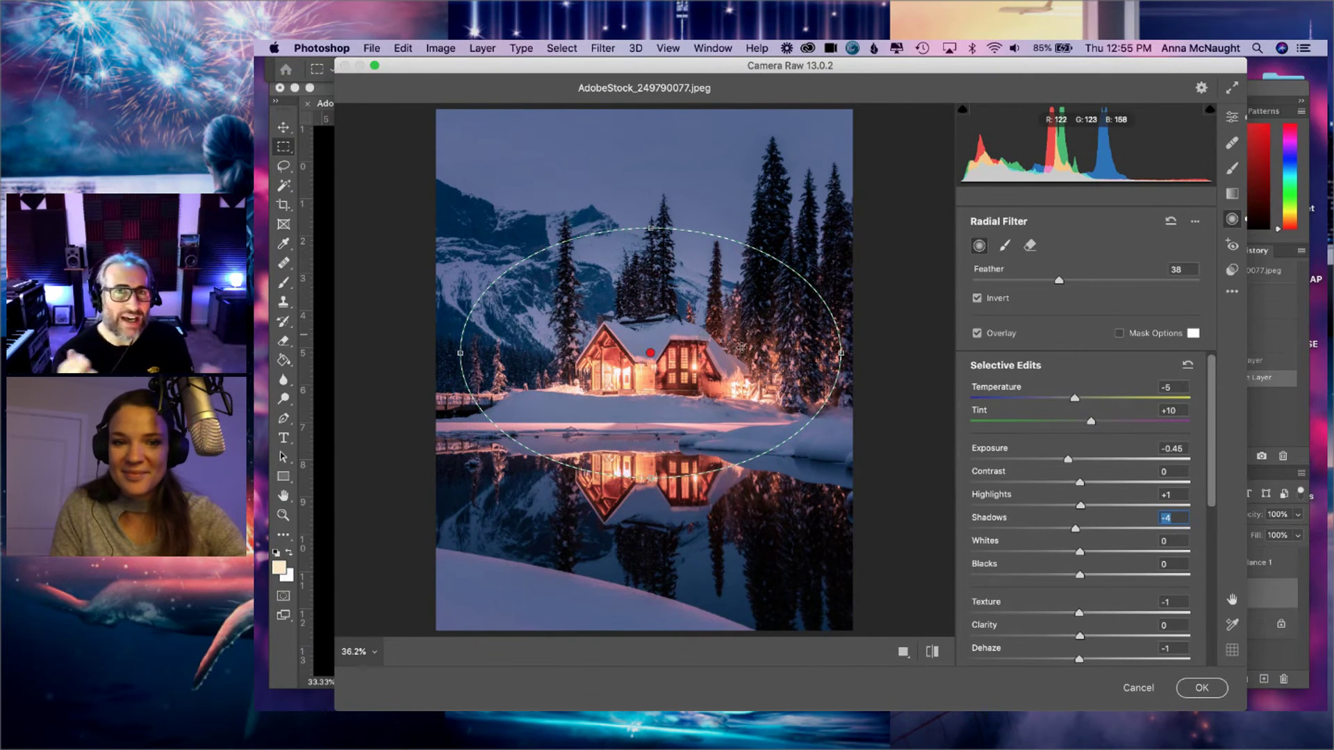
left_click_drag(841, 353, 851, 353)
left_click_drag(651, 228, 651, 214)
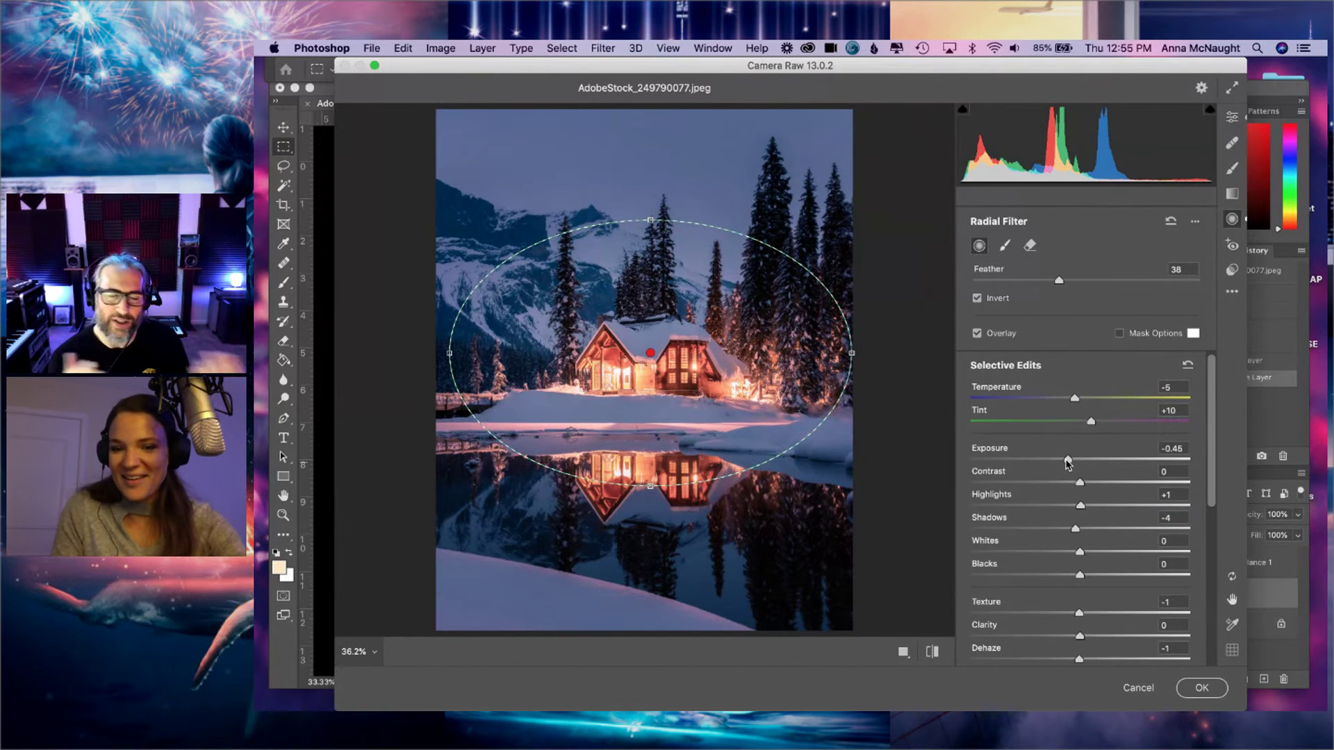
- Set the radial filter's Dehaze to +6 and its Exposure to -0.50
scroll(1077, 590, "down", 3)
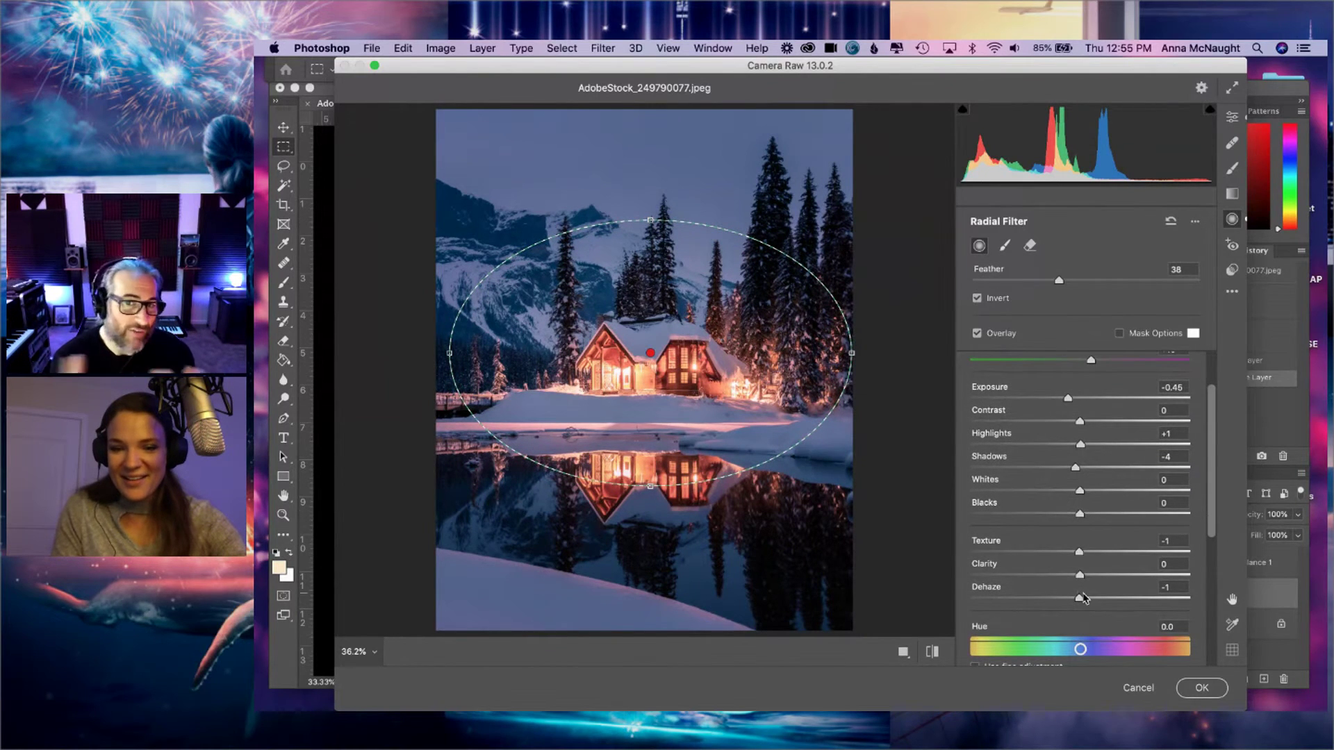
left_click_drag(1079, 599, 1088, 599)
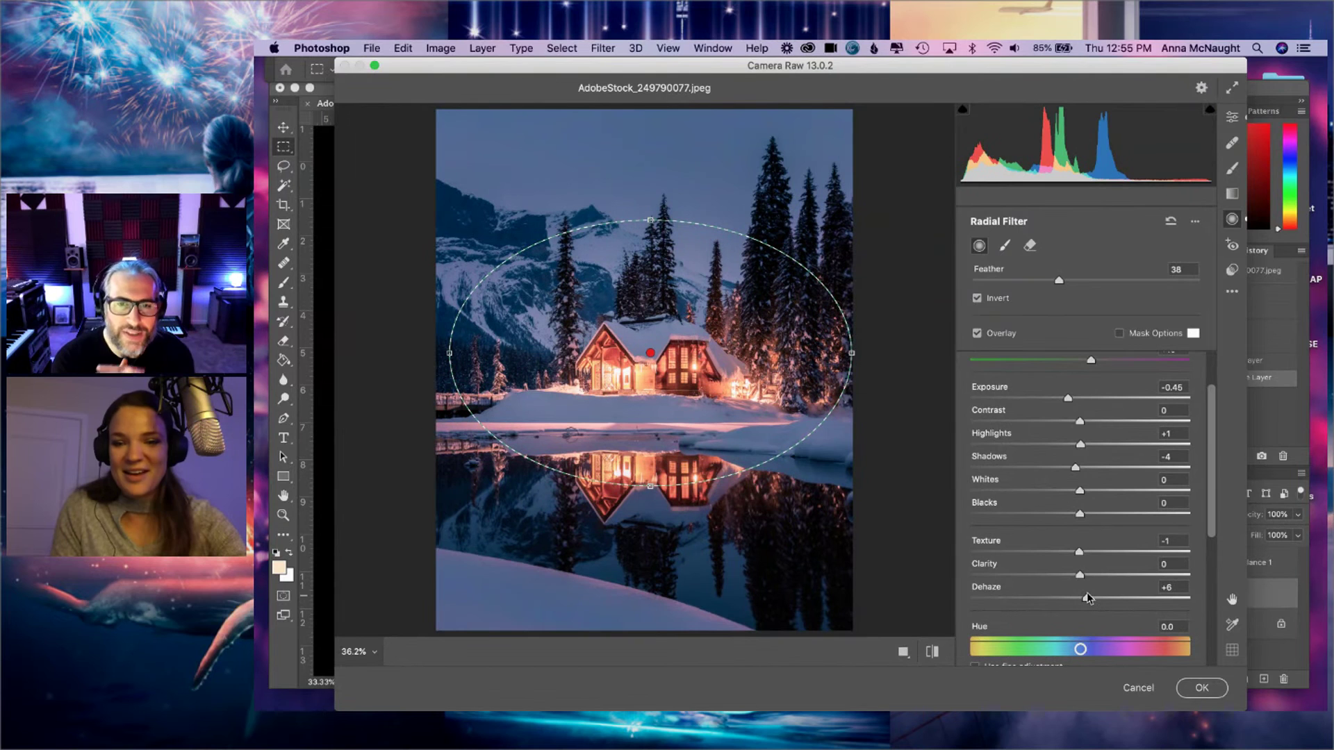
scroll(1069, 553, "up", 3)
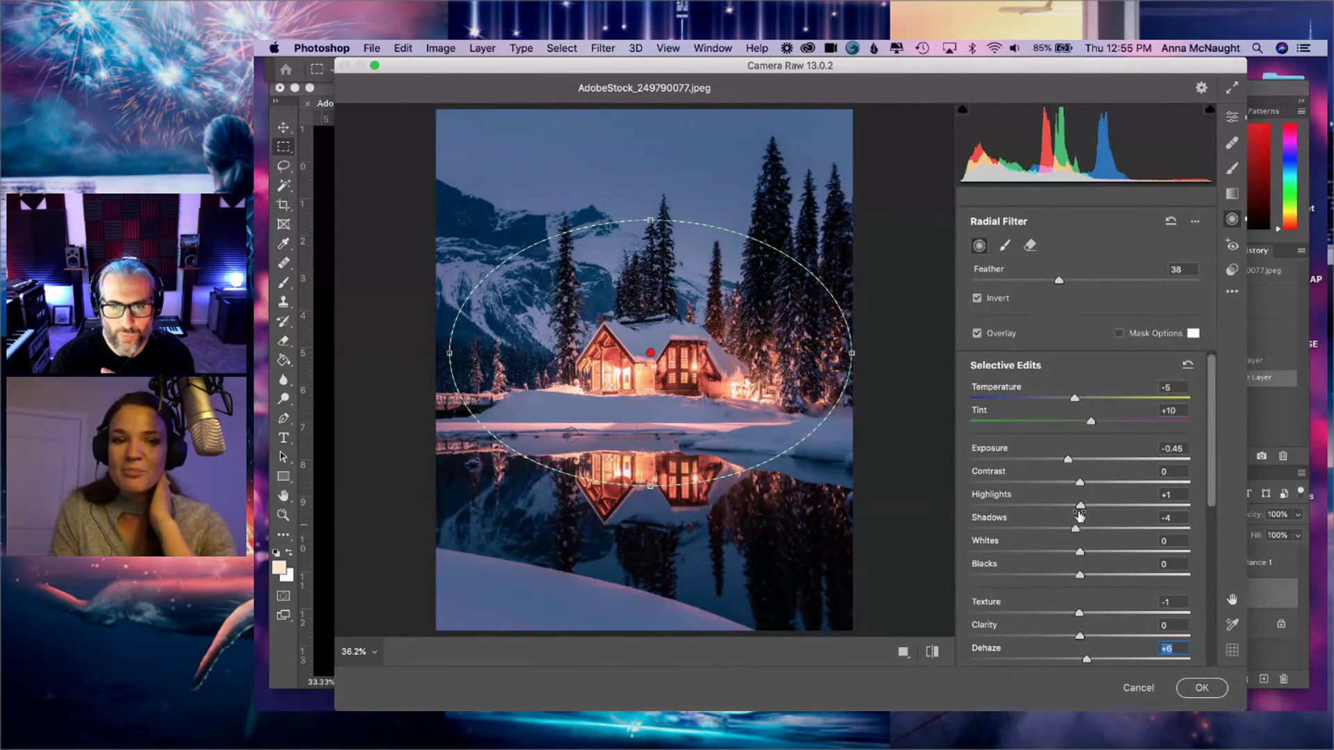
left_click(1065, 460)
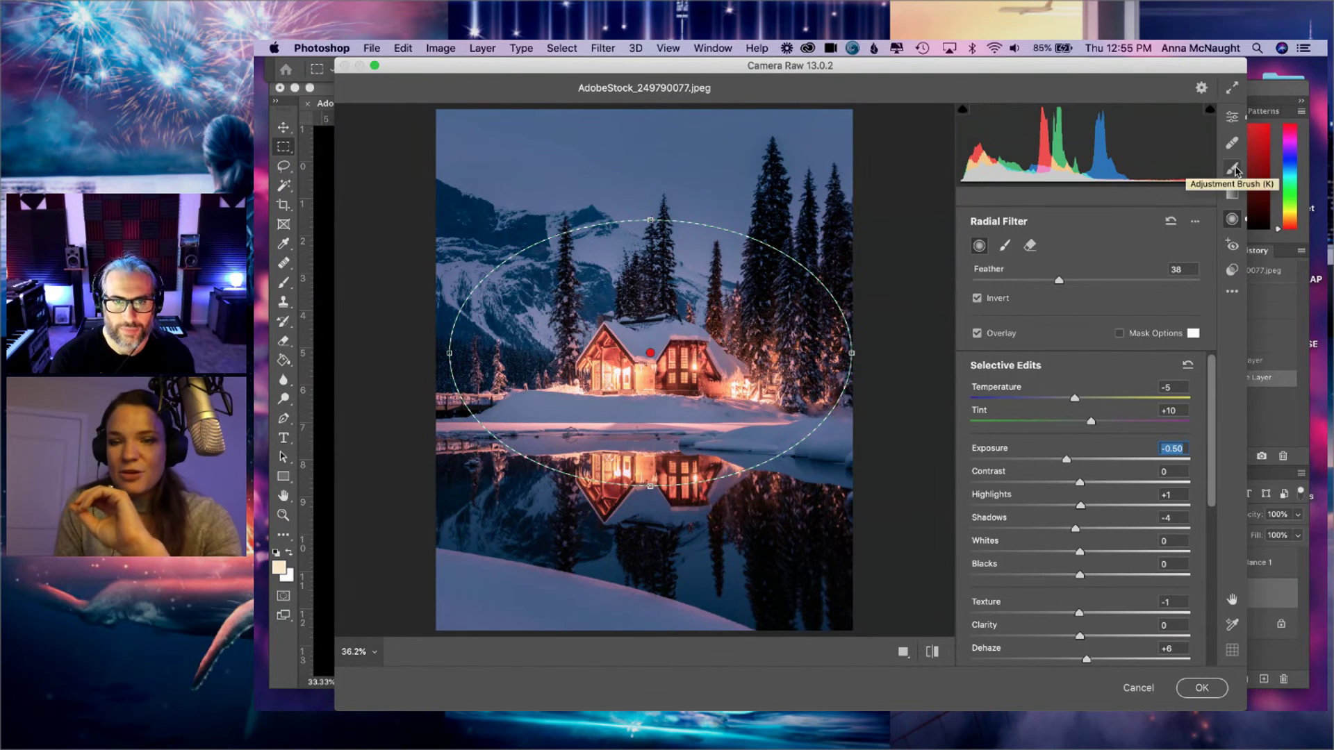
- With the Adjustment Brush at size 5, paint the darkening edit over the bright snowbank right of the cabin at the lake's edge
left_click(1234, 169)
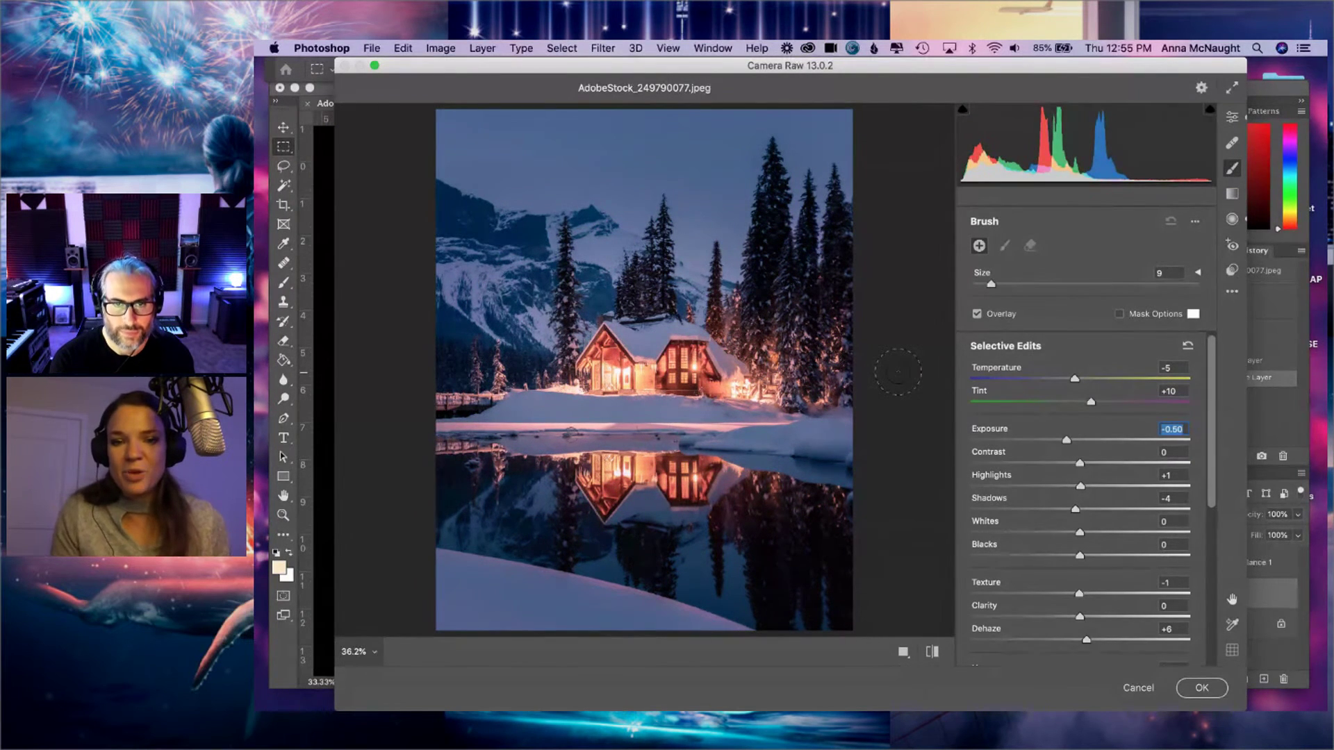
key("bracketleft")
key("bracketleft")
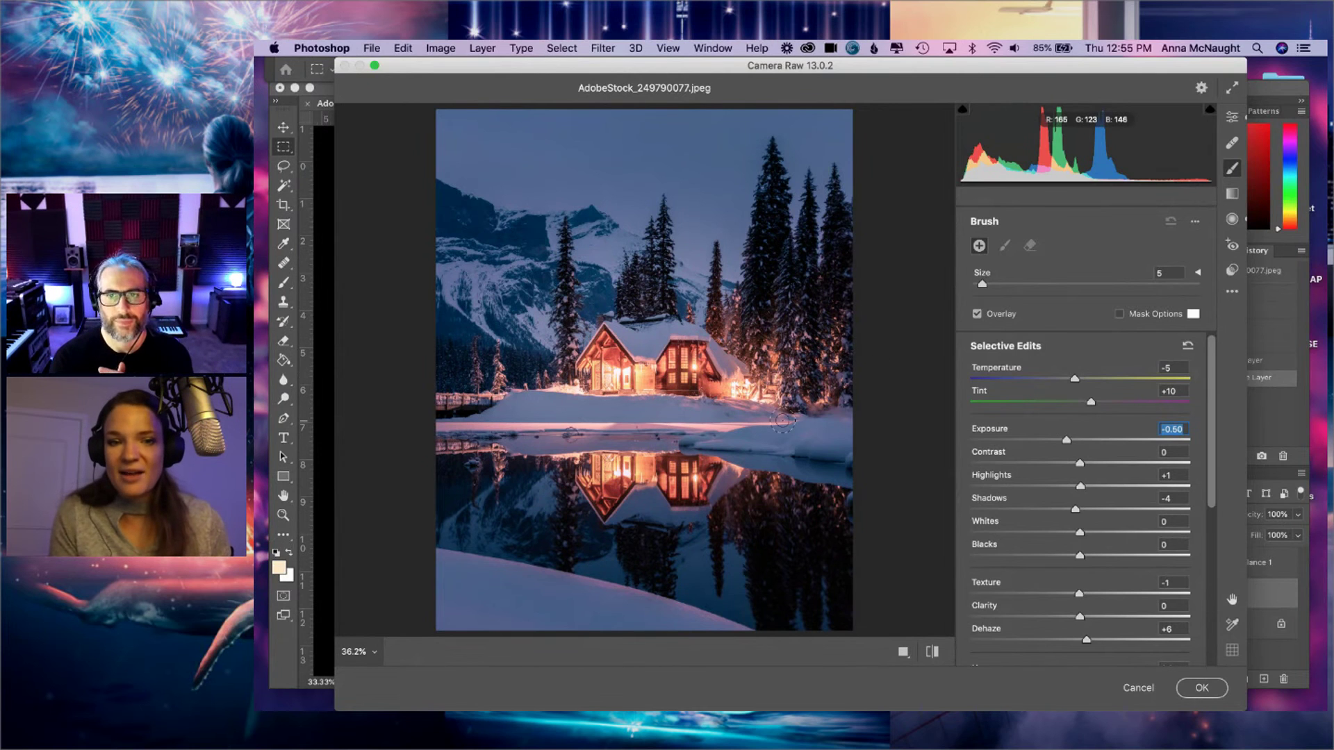
left_click_drag(749, 433, 851, 426)
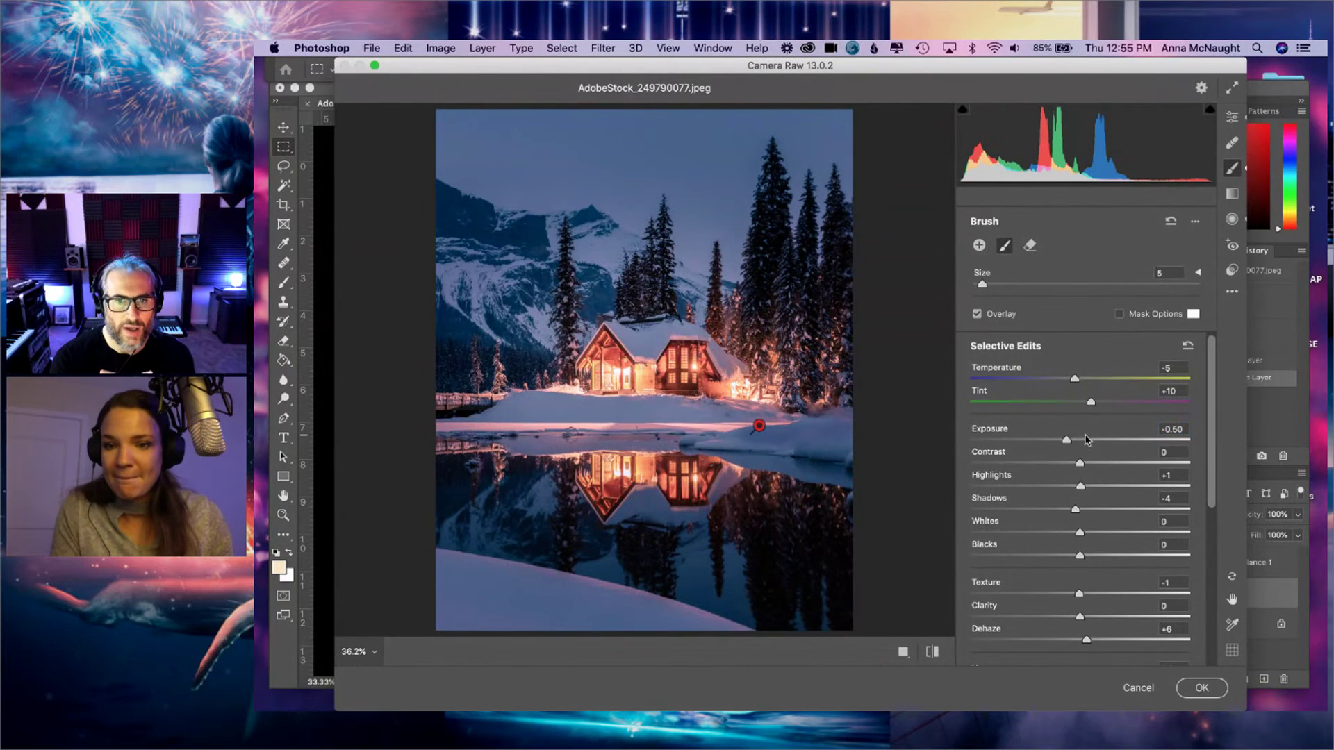
- Set the brush edit's Exposure to +0.30 and Shadows to -1, and reduce the brush size to 3
left_click(1086, 440)
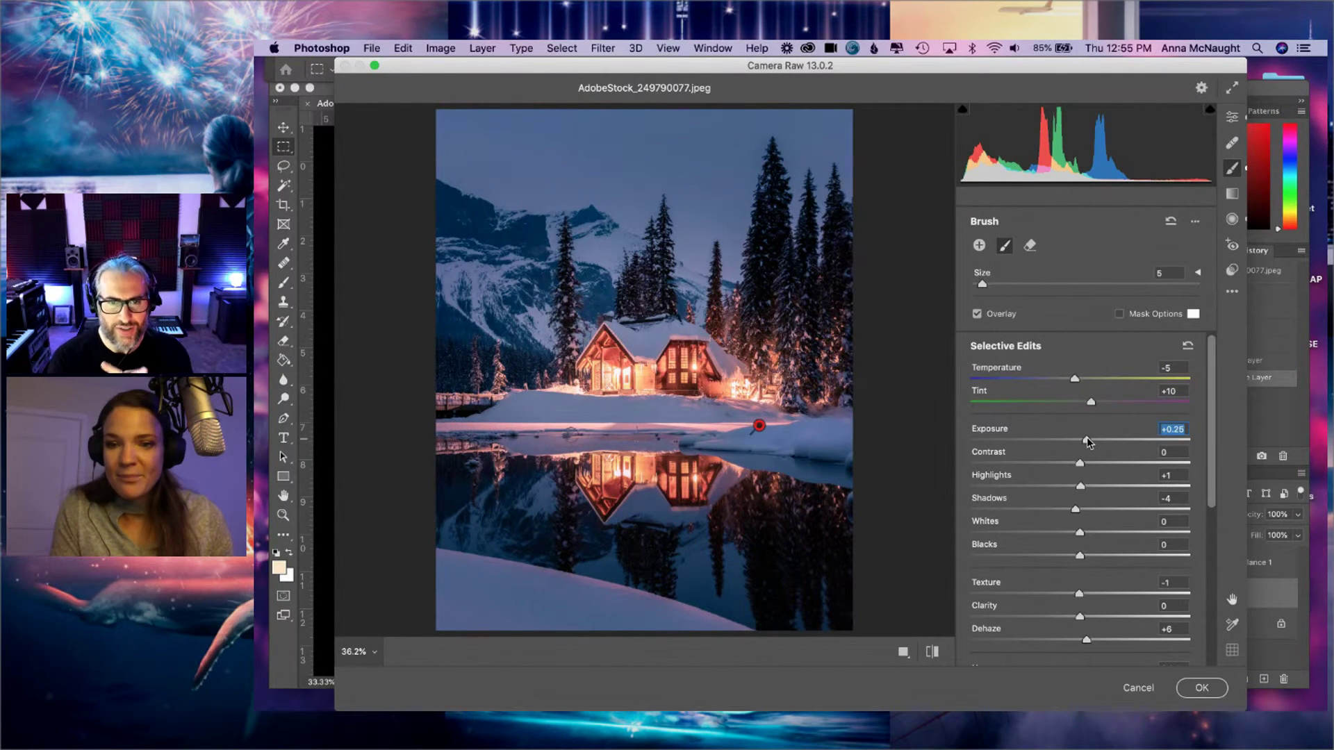
left_click_drag(1075, 512, 1079, 510)
key("bracketleft")
key("bracketleft")
key("bracketleft")
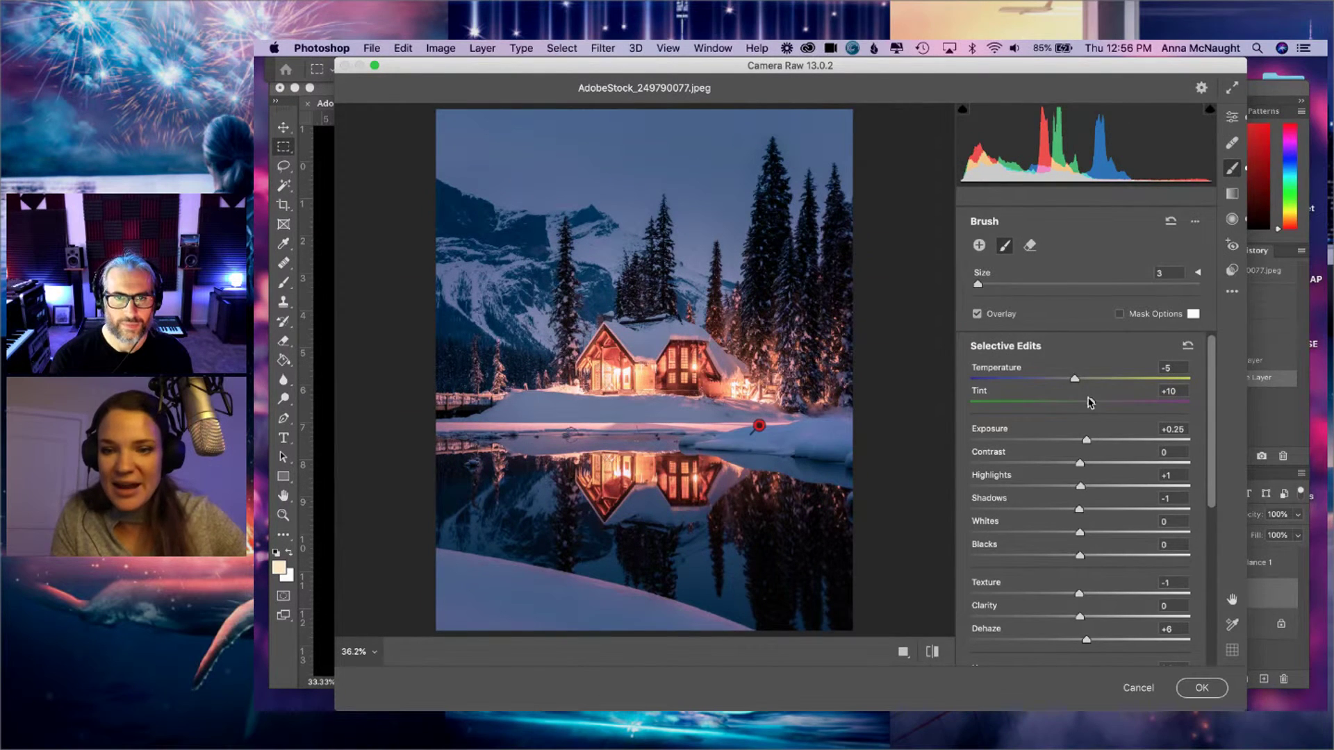
left_click_drag(1088, 441, 1091, 440)
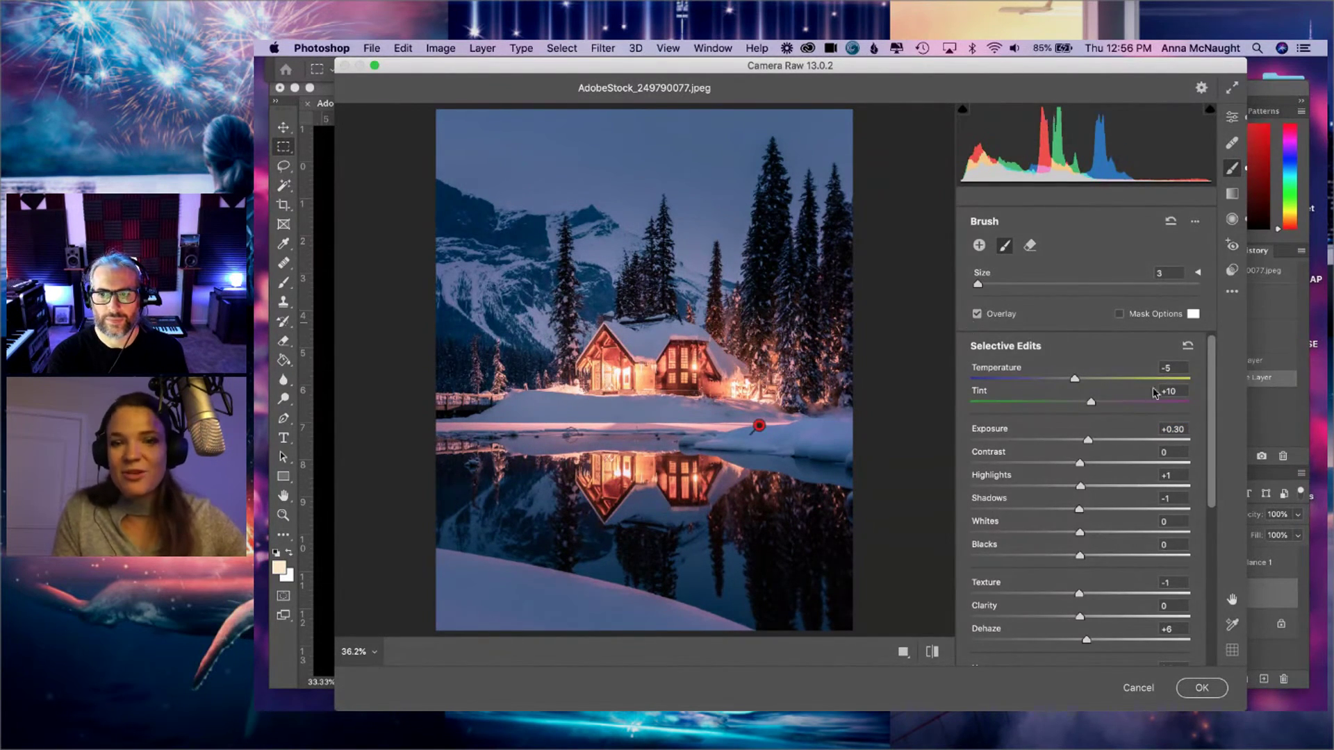
- Paint the selected brush edit over the foreground snow at size 6, and set its Temperature to +27 and Tint to +13
left_click_drag(1075, 379, 1076, 380)
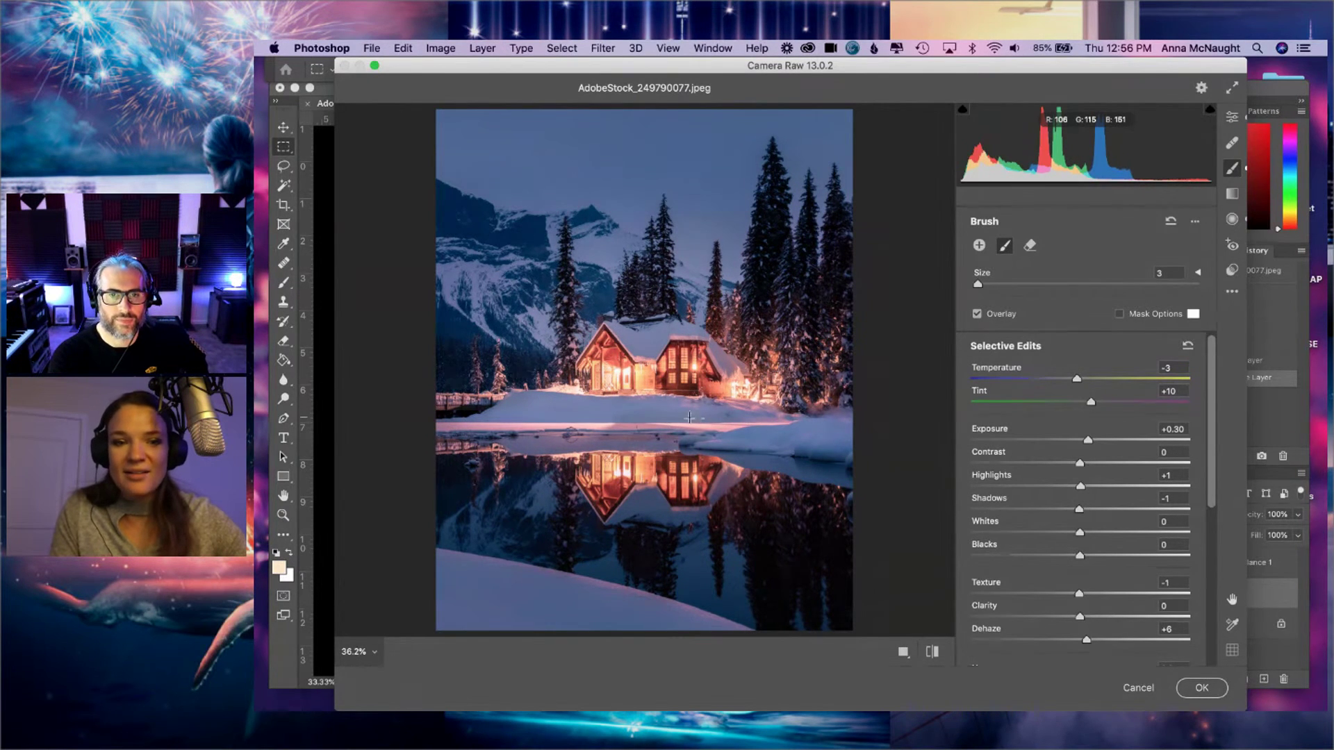
left_click(759, 425)
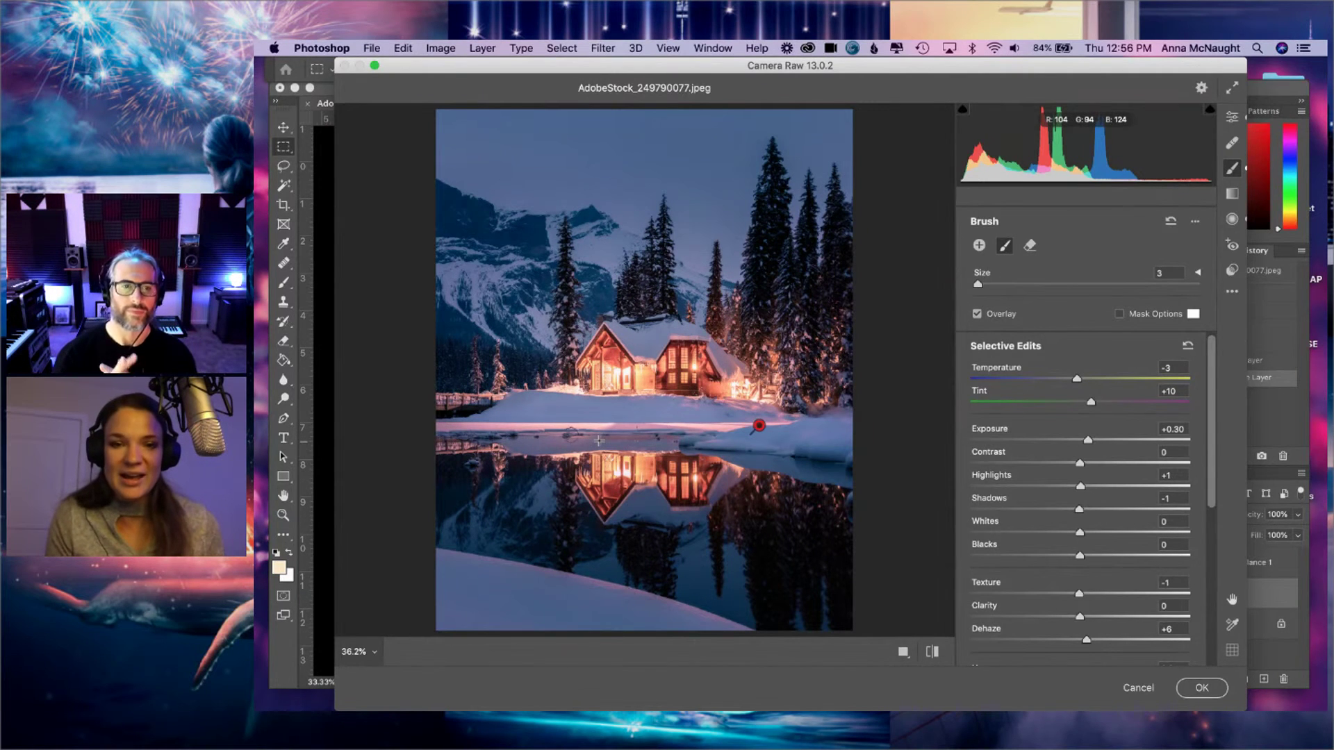
key("bracketright")
key("bracketright")
key("bracketright")
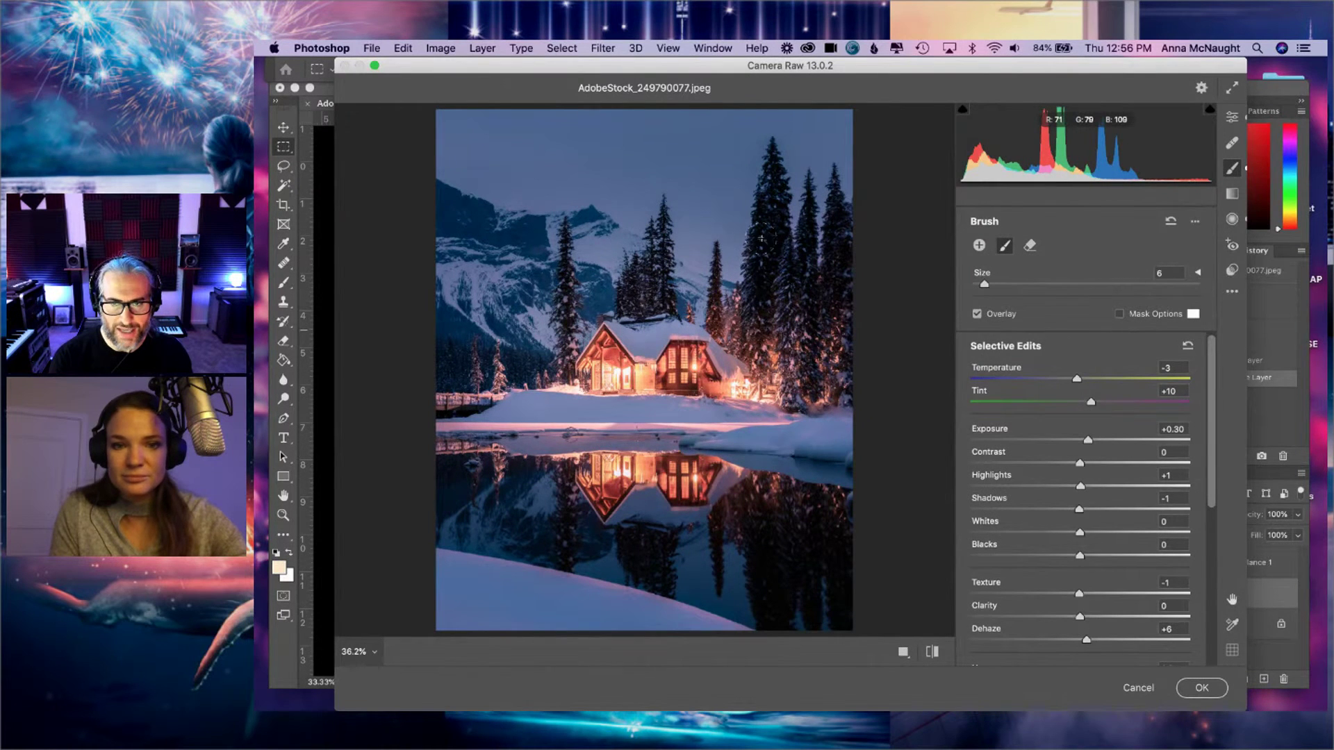
mouse_move(1076, 378)
left_mouse_down()
mouse_move(1106, 383)
mouse_move(1103, 403)
mouse_move(1109, 378)
left_mouse_up()
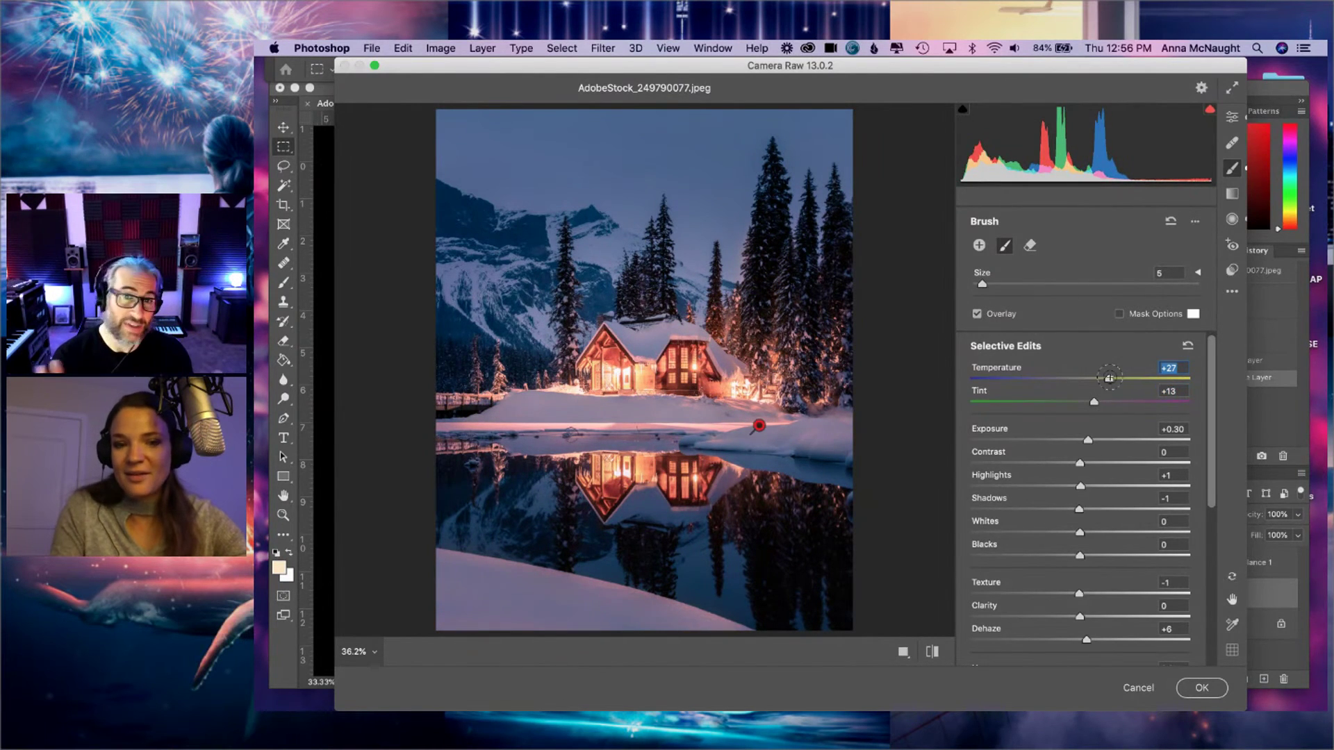
- Reduce the brush size to 3 and switch the brush to erasing mode
key("bracketleft")
key("bracketleft")
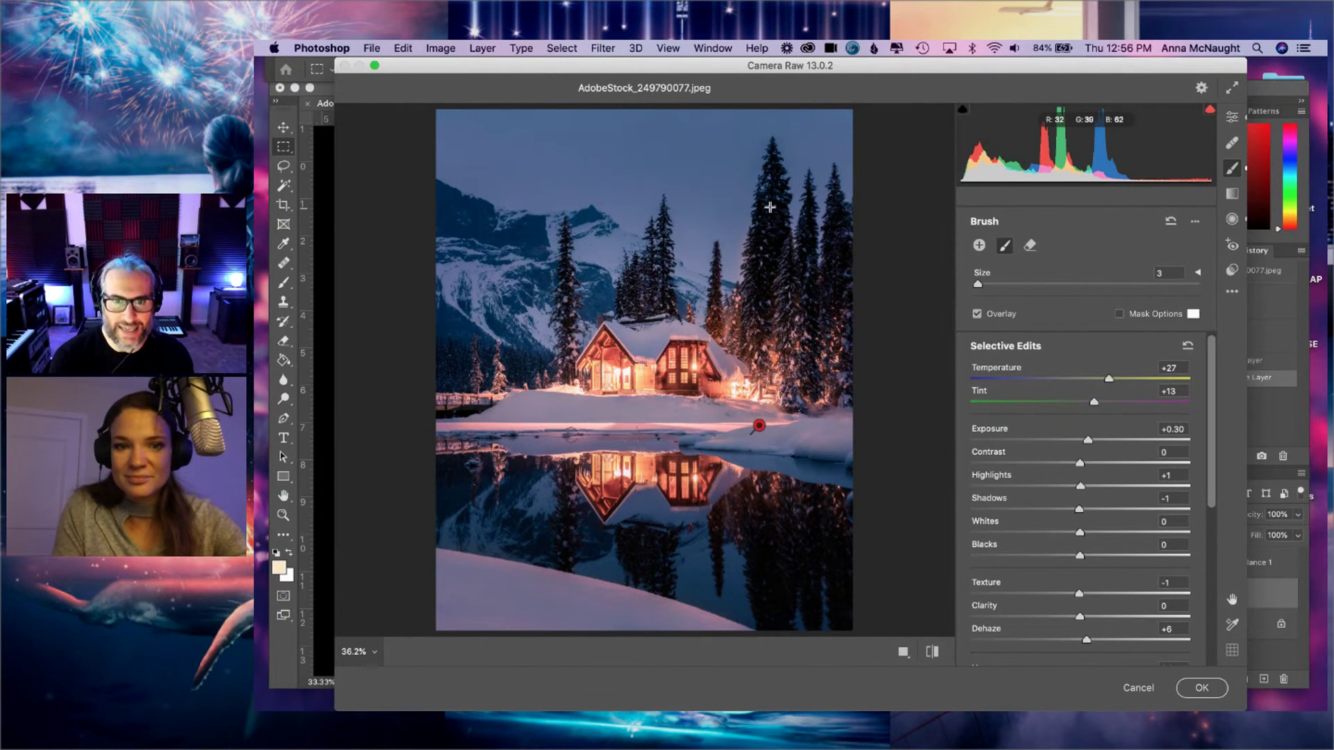
key("bracketright")
key("bracketright")
key("bracketright")
key("bracketright")
key("bracketright")
key("bracketright")
key("bracketright")
key("alt")
key("bracketleft")
key("bracketleft")
key("bracketleft")
key("bracketleft")
key("bracketleft")
key("bracketleft")
key("bracketleft")
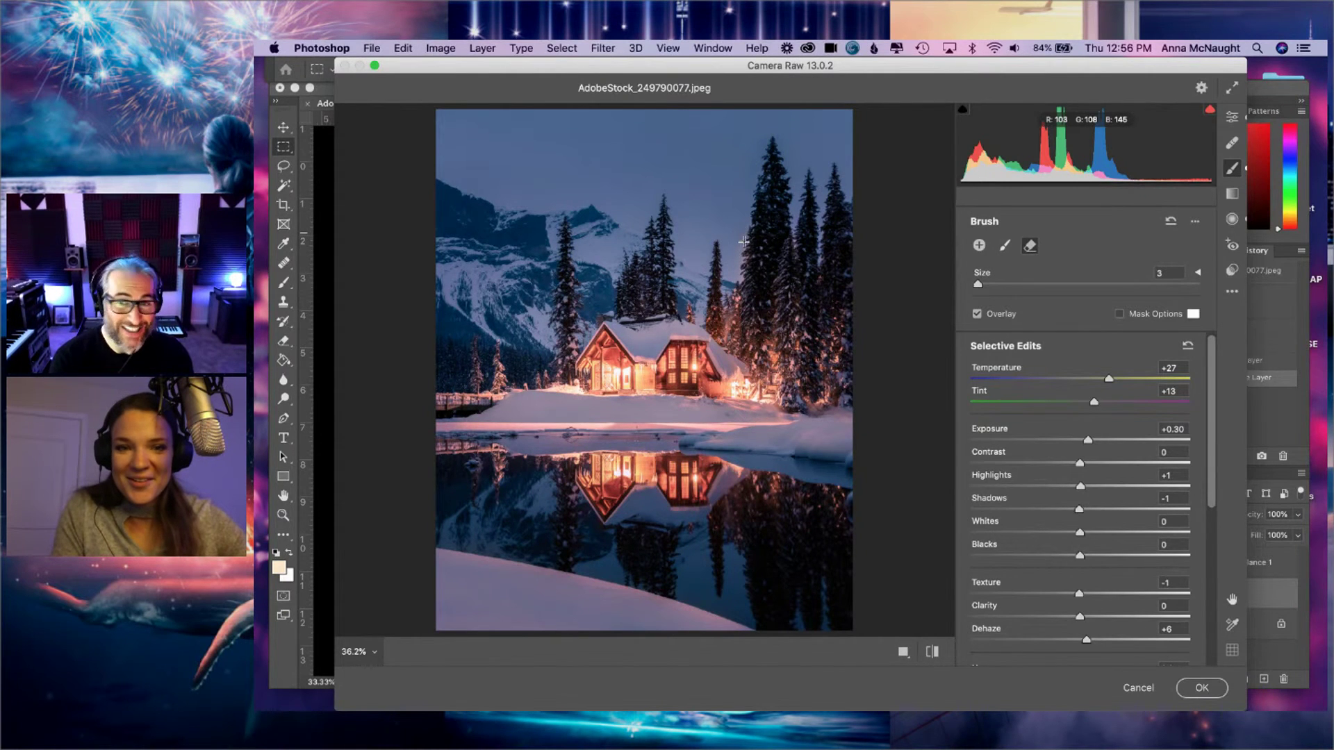
- Inspect the cabin area close up, return the brush to painting mode and commit the Camera Raw edits
key("super+equal")
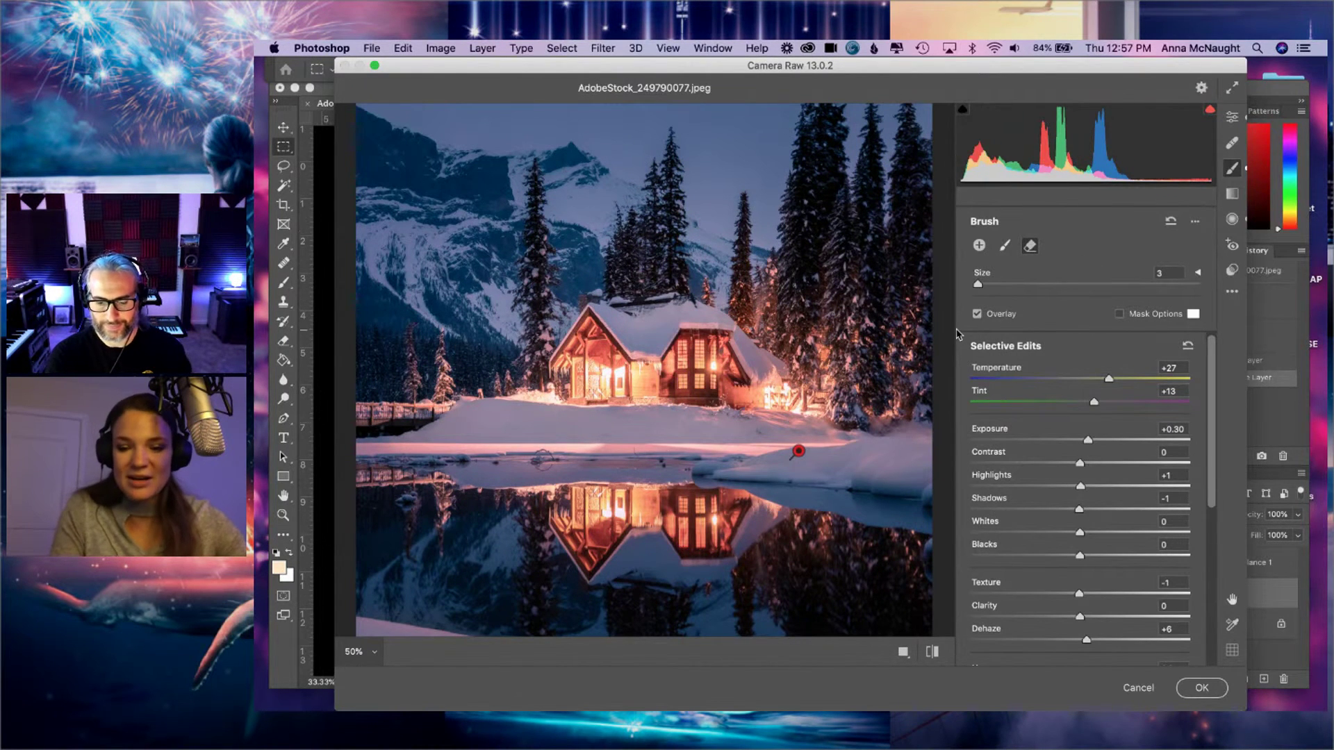
key("super+minus")
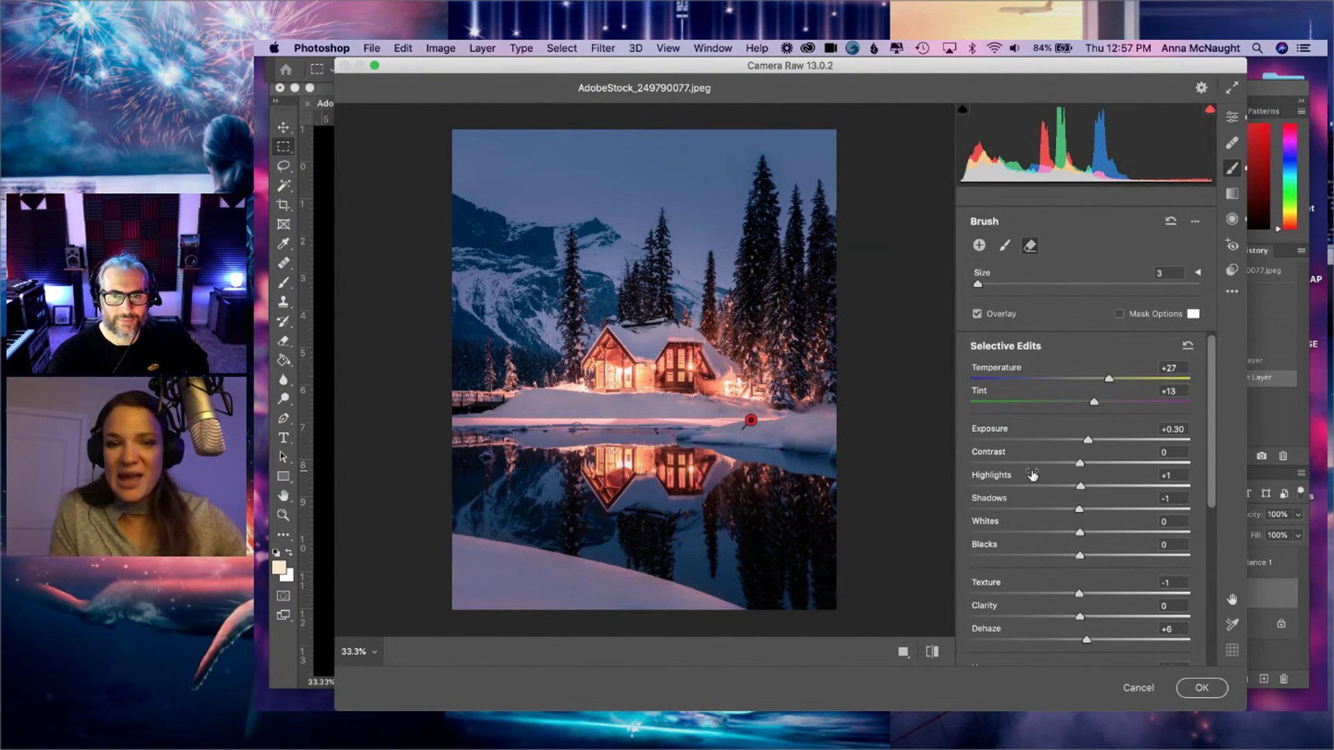
key("super+plus")
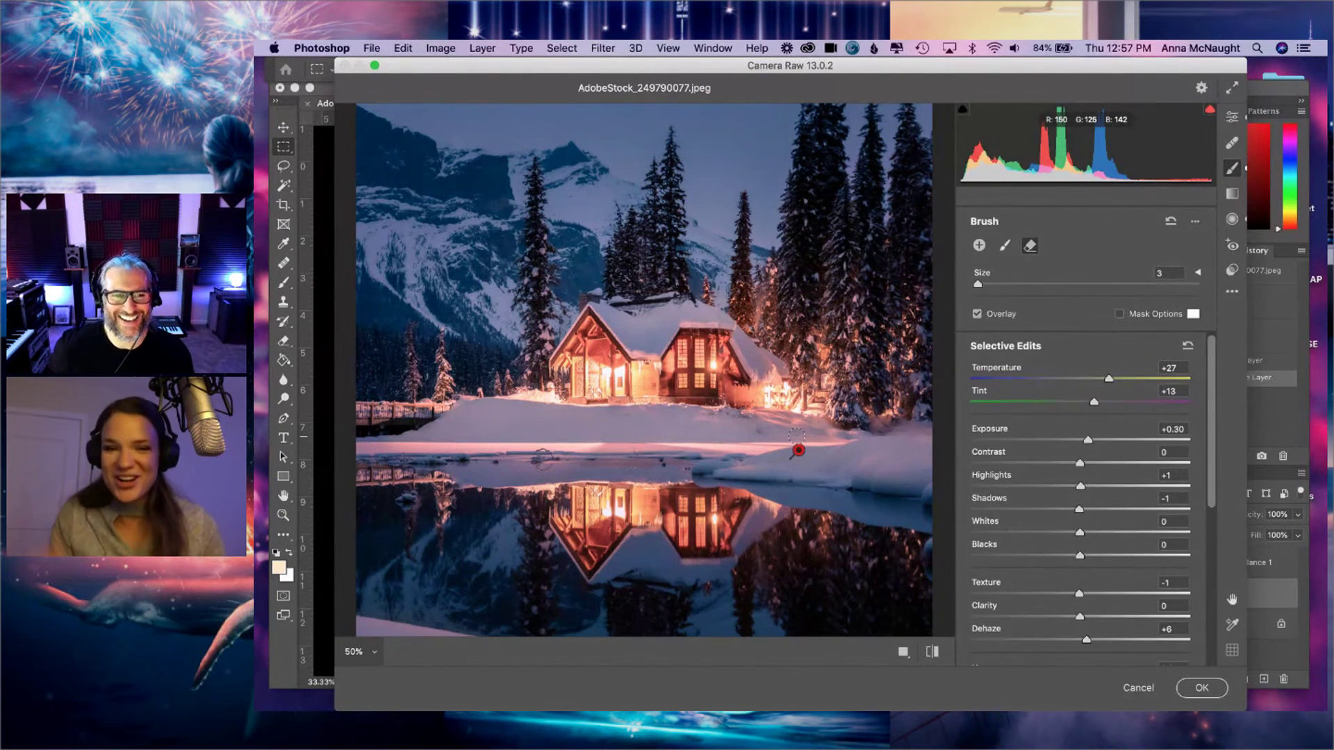
left_click(1006, 247)
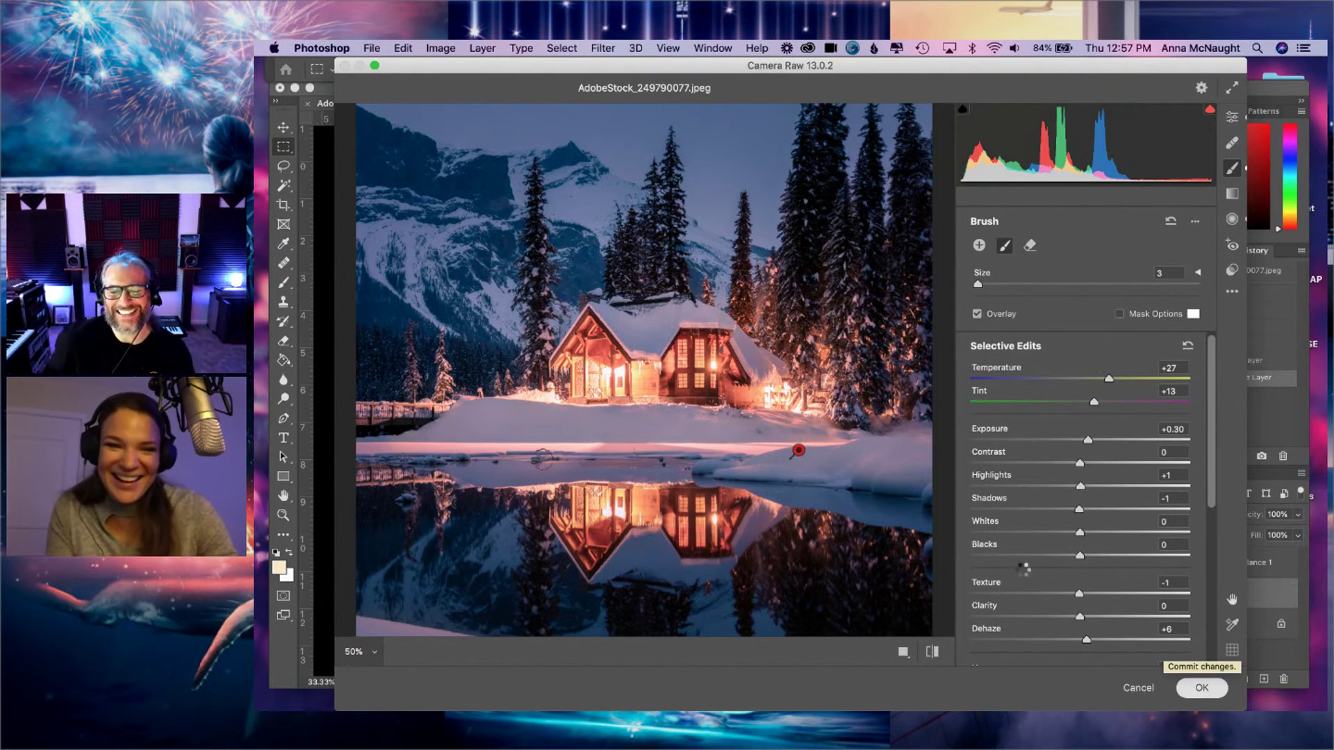
key("Escape")
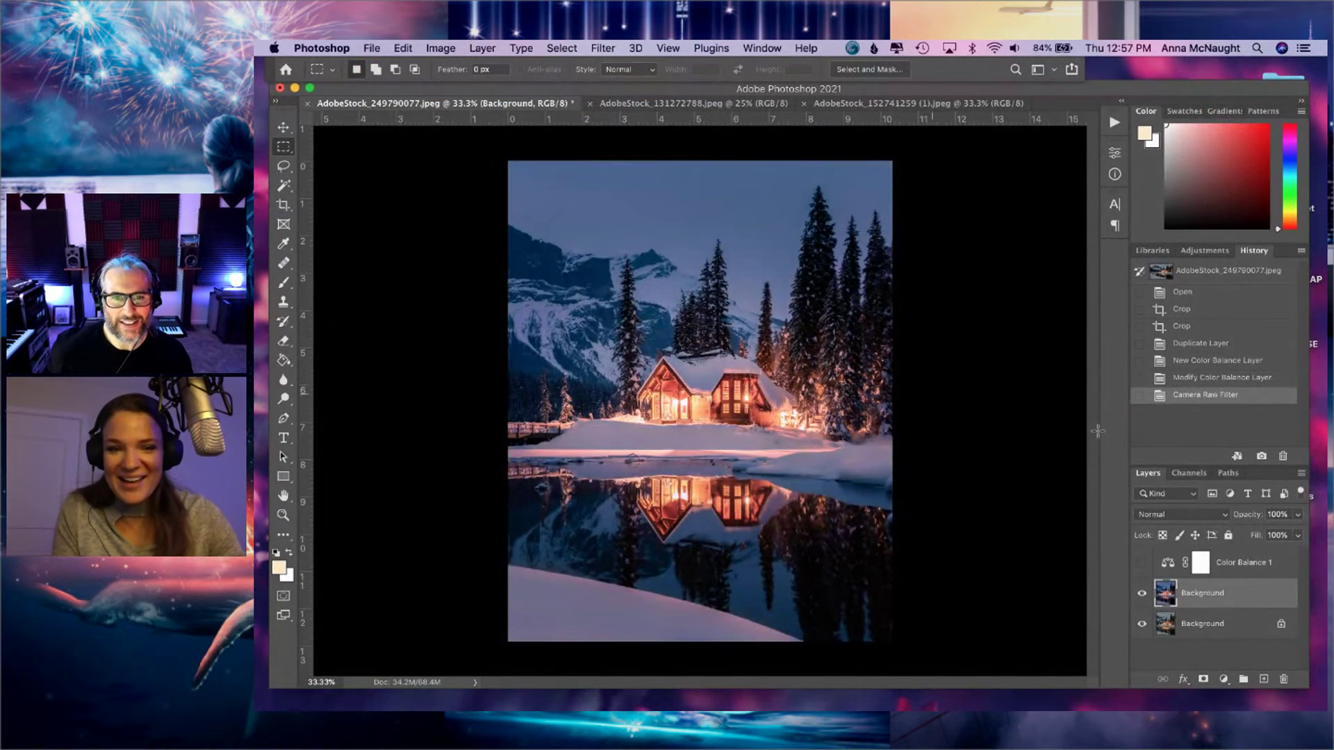
- Compare the graded background copy with the original photo by toggling the copy's visibility, leaving it shown
left_click(1142, 594)
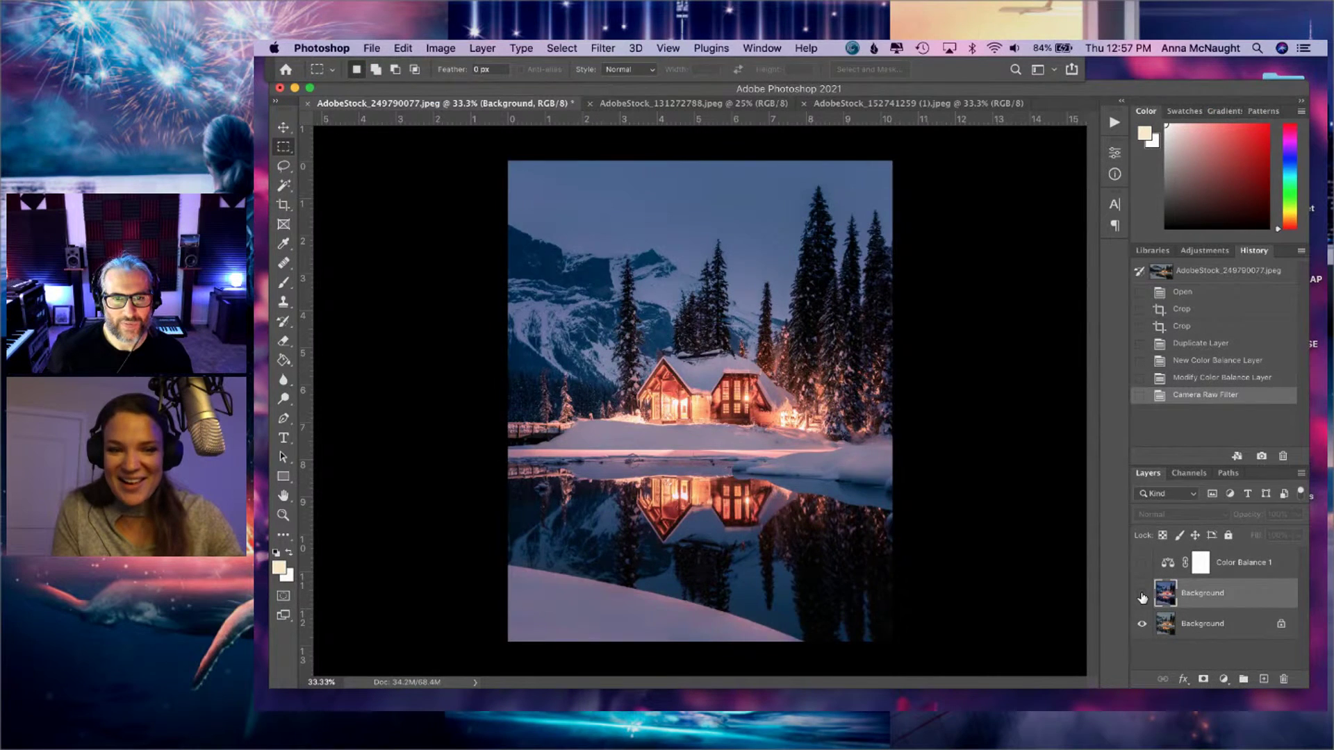
left_click(1142, 594)
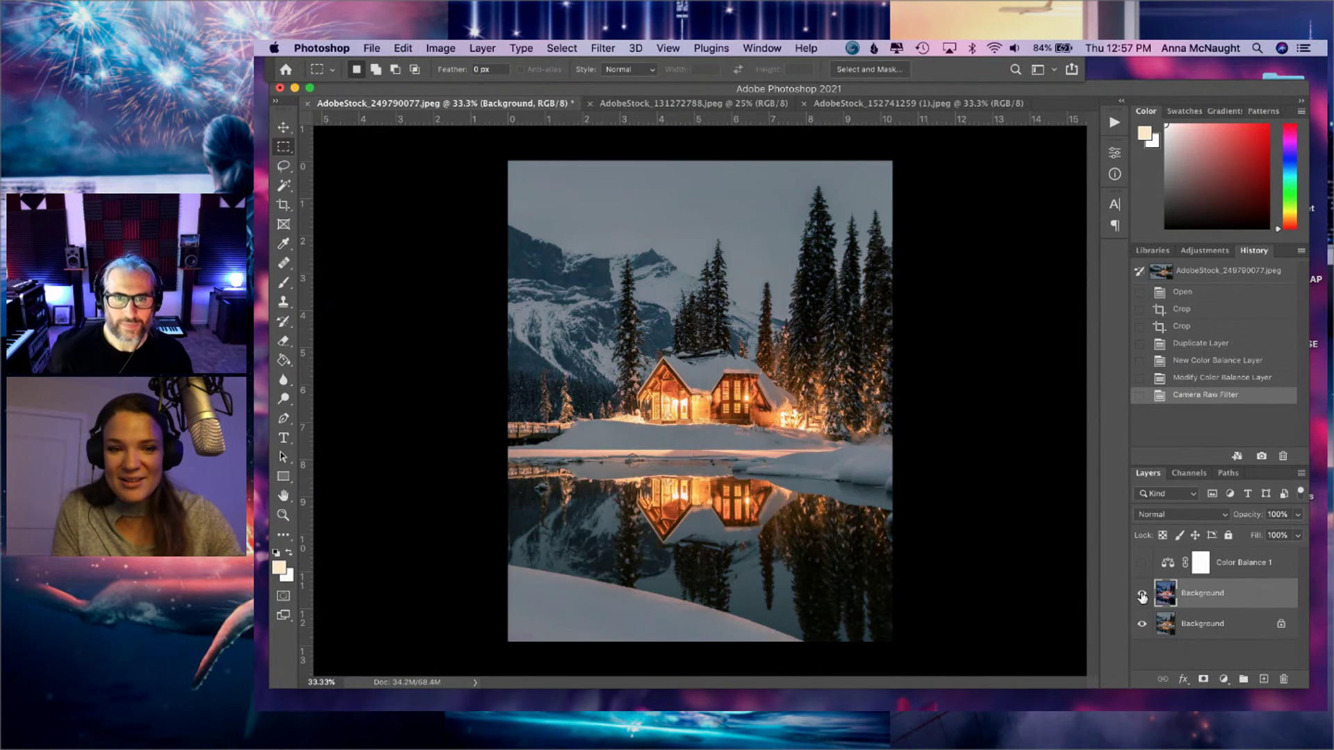
left_click(1142, 594)
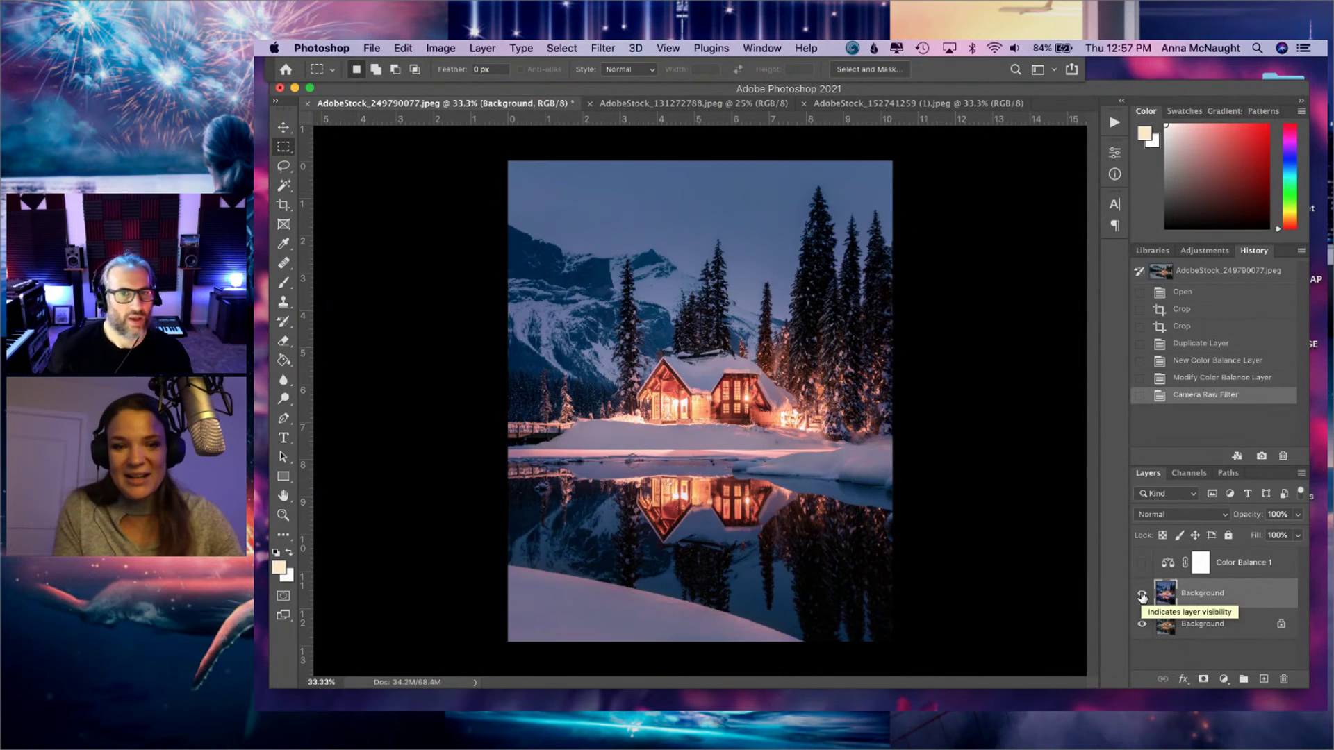
left_click(1142, 595)
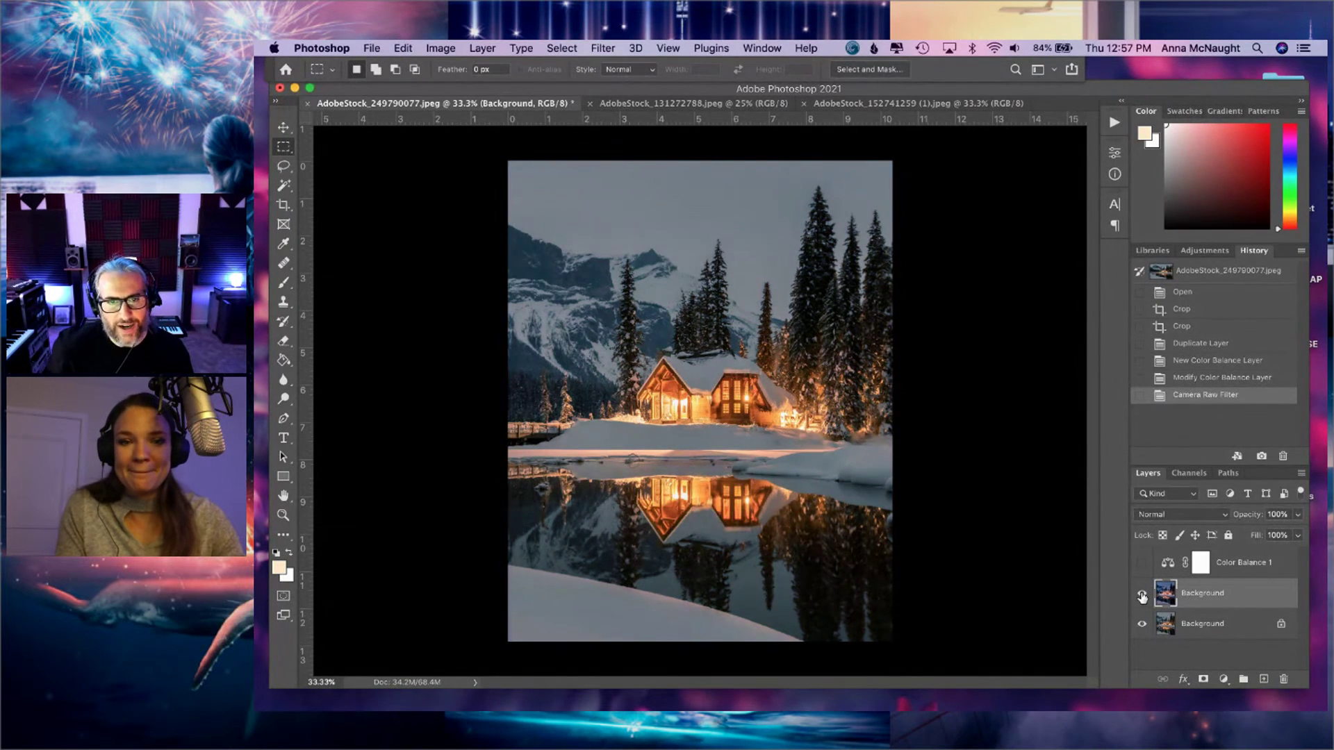
left_click(1142, 596)
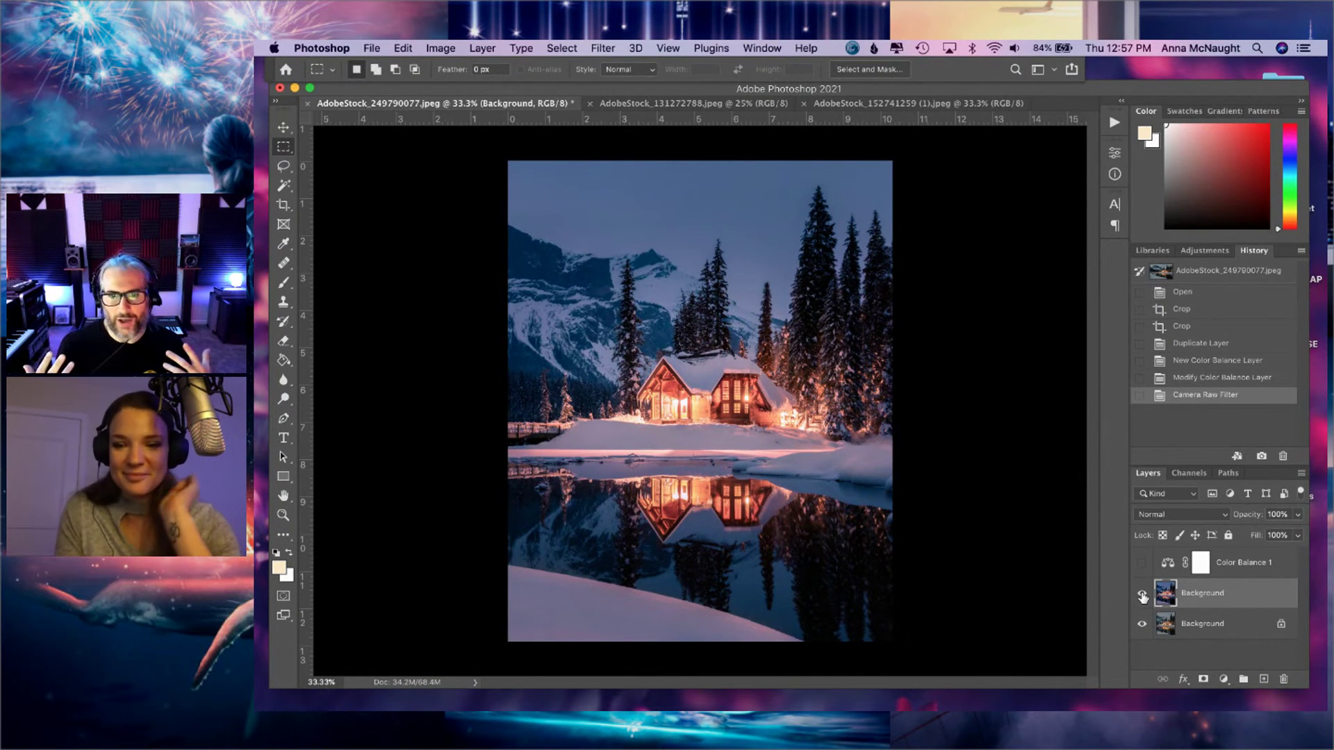
left_click(1141, 596)
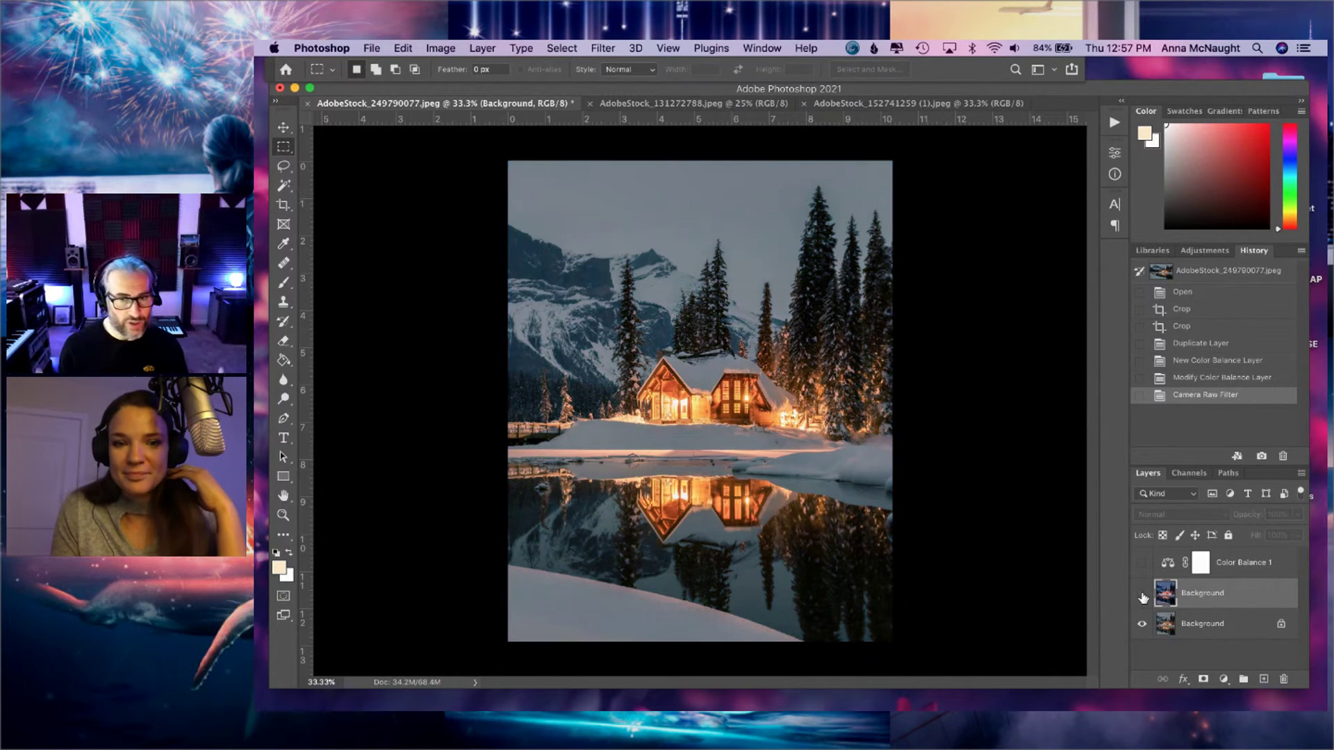
left_click(1142, 594)
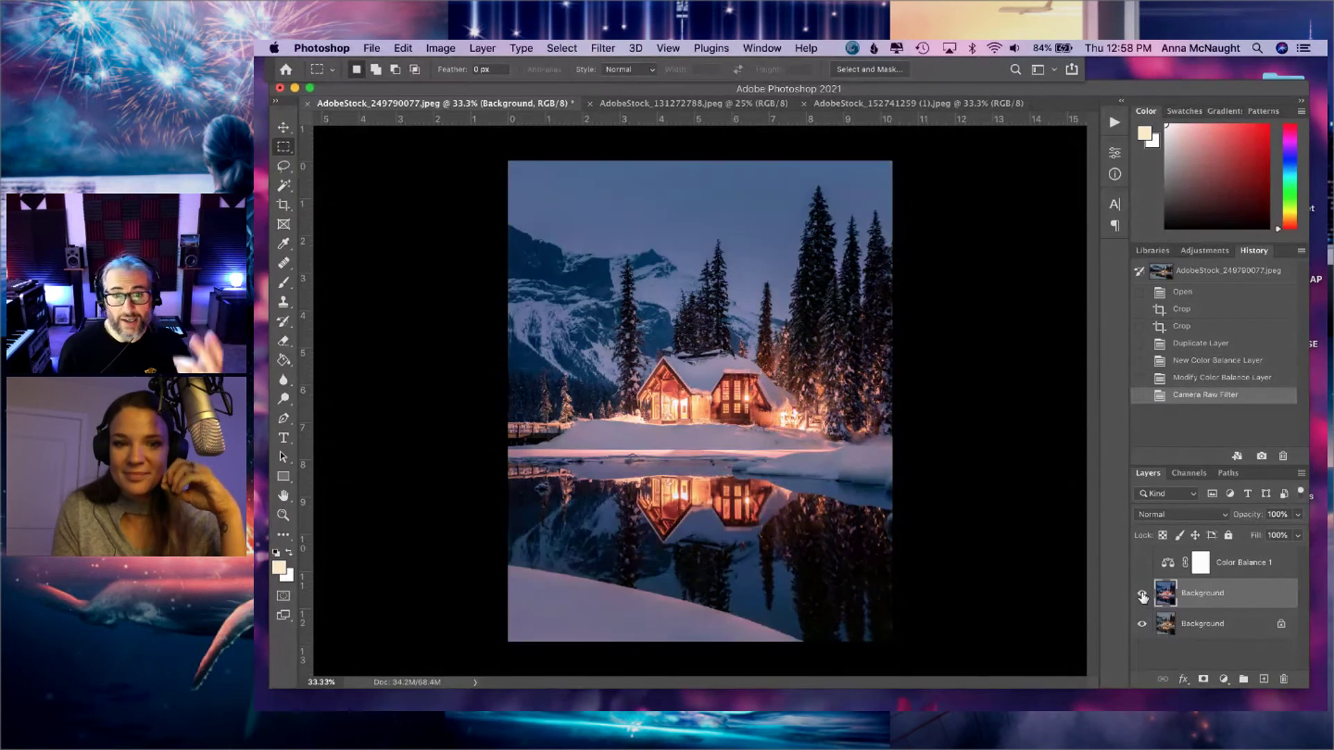
left_click(1141, 595)
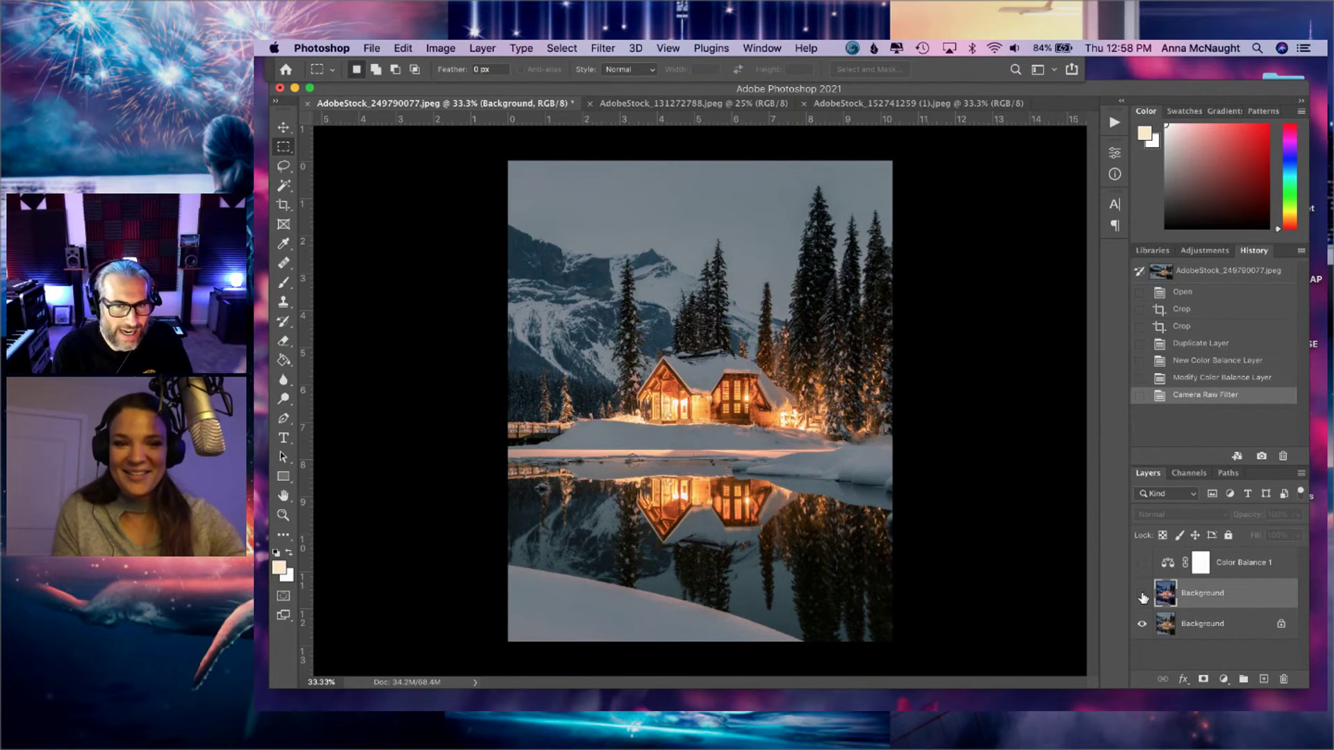
left_click(1141, 595)
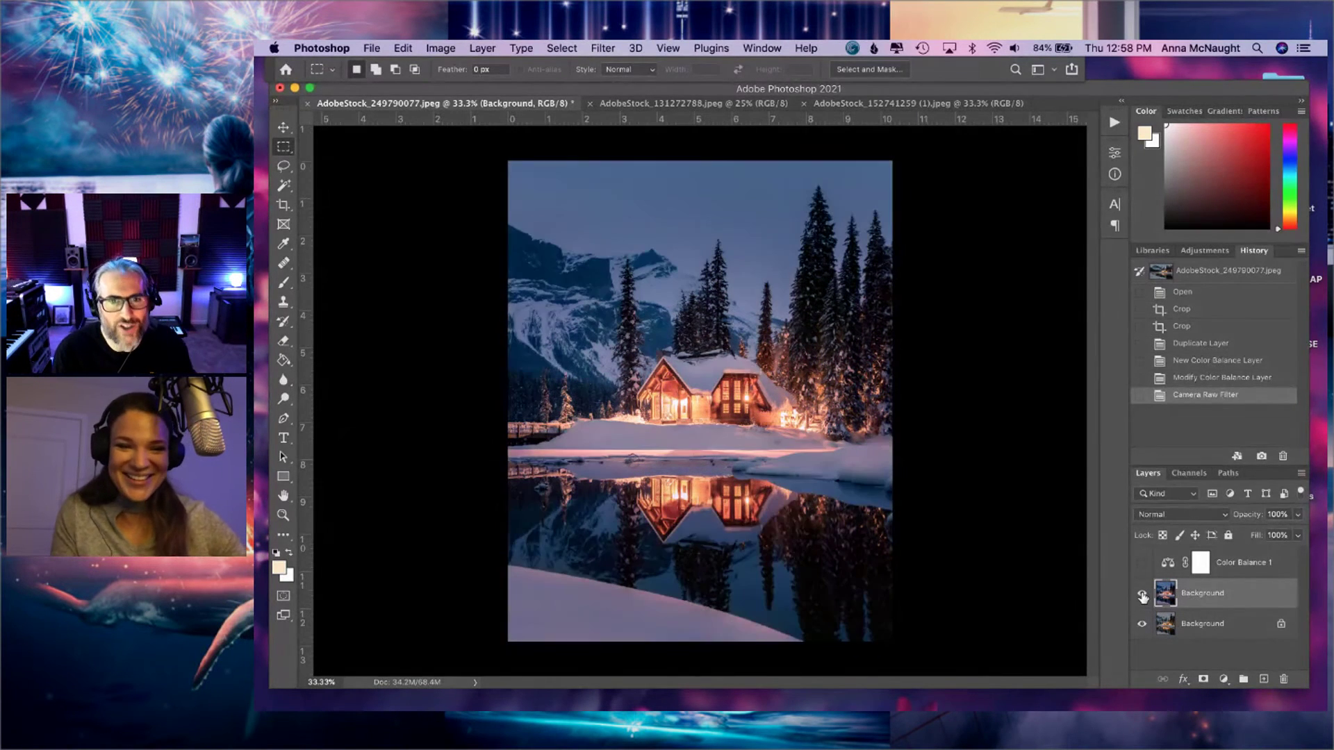
left_click(1143, 597)
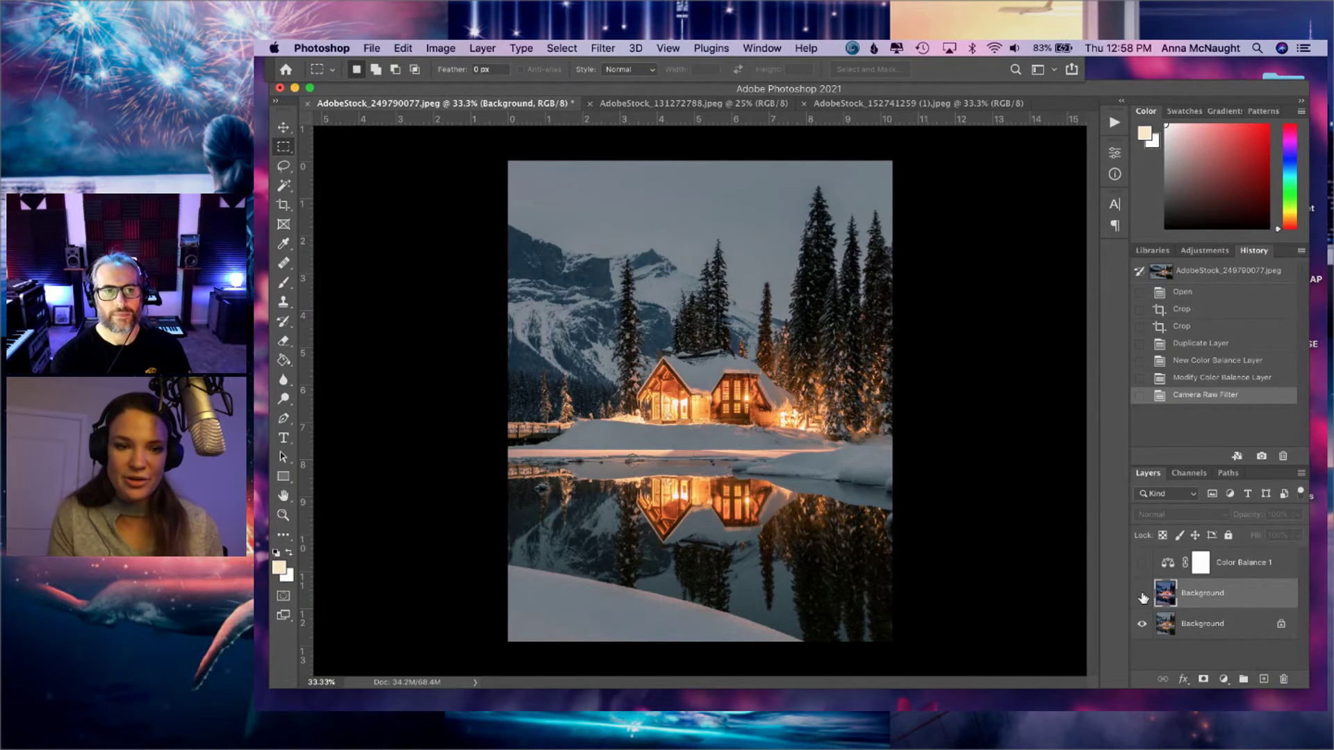
left_click(1142, 595)
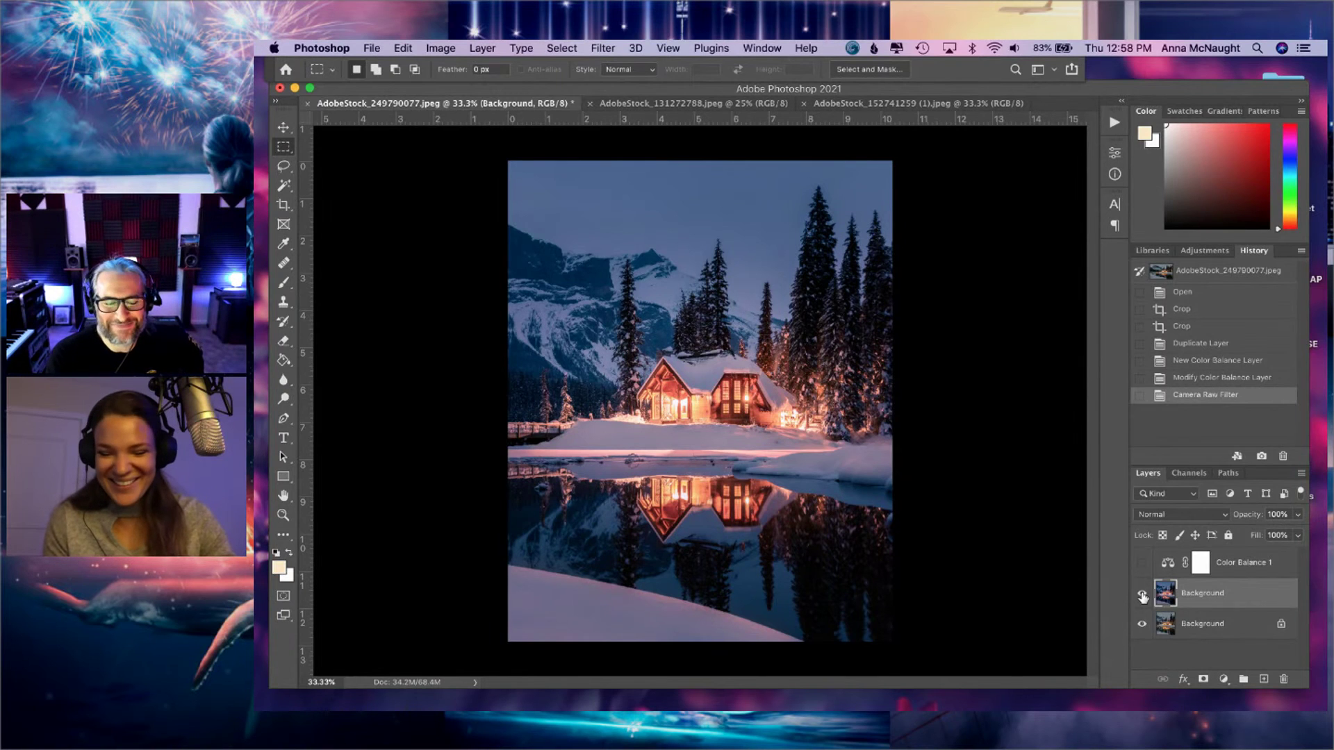
- Preview the Color Balance 1 adjustment layer on the graded photo, hide it again and delete it
left_click(1142, 564)
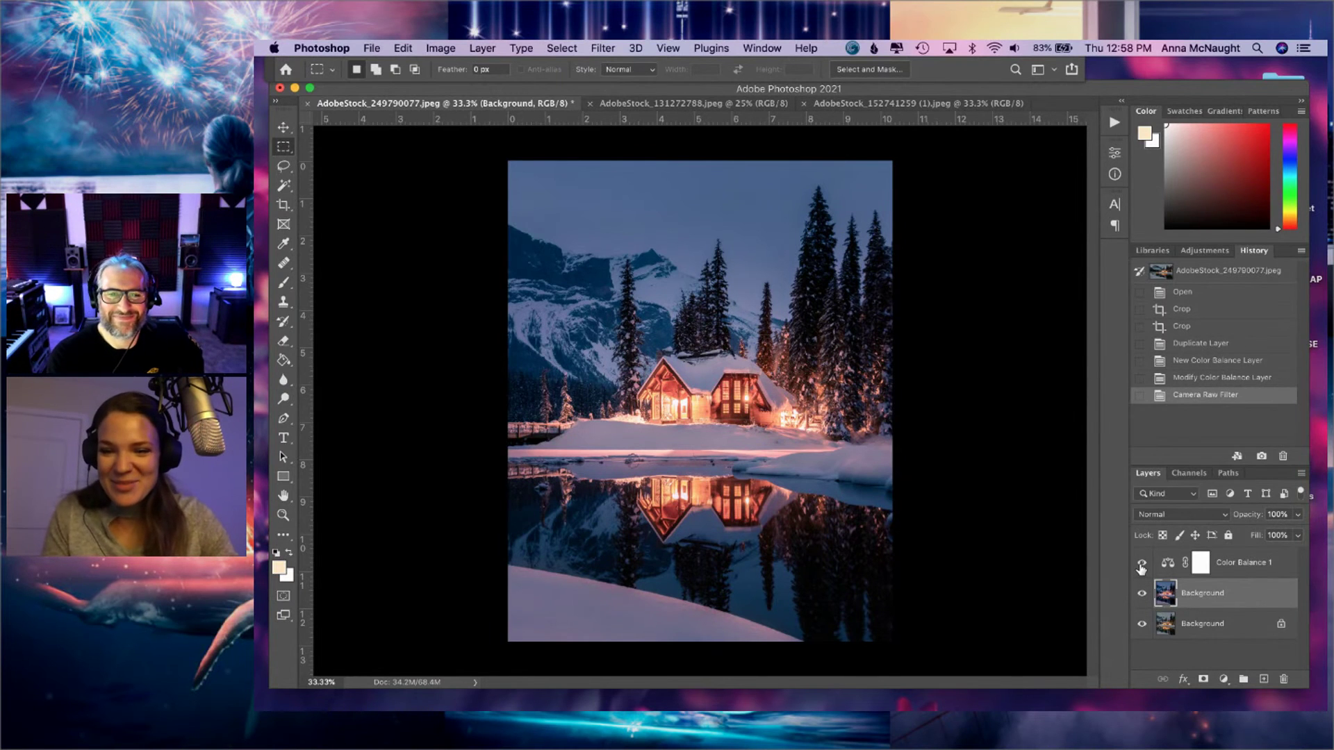
left_click(1142, 565)
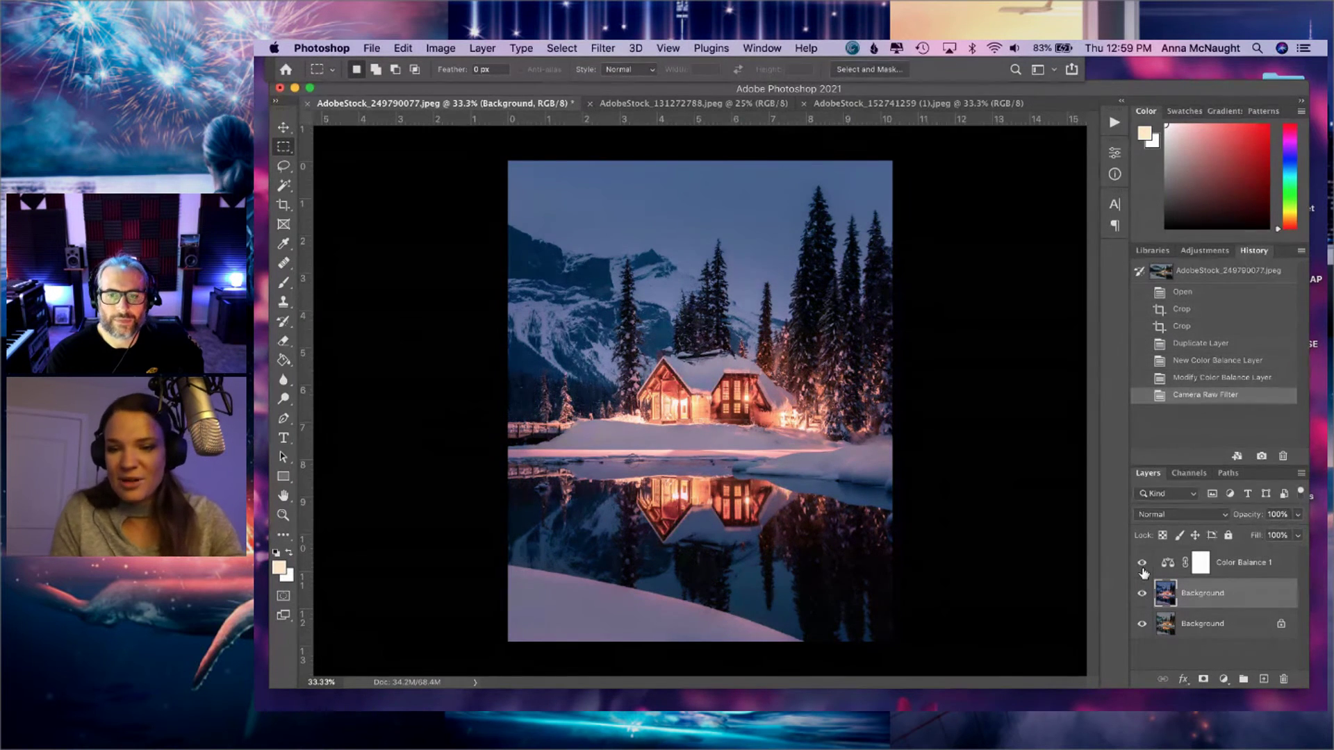
left_click(1142, 564)
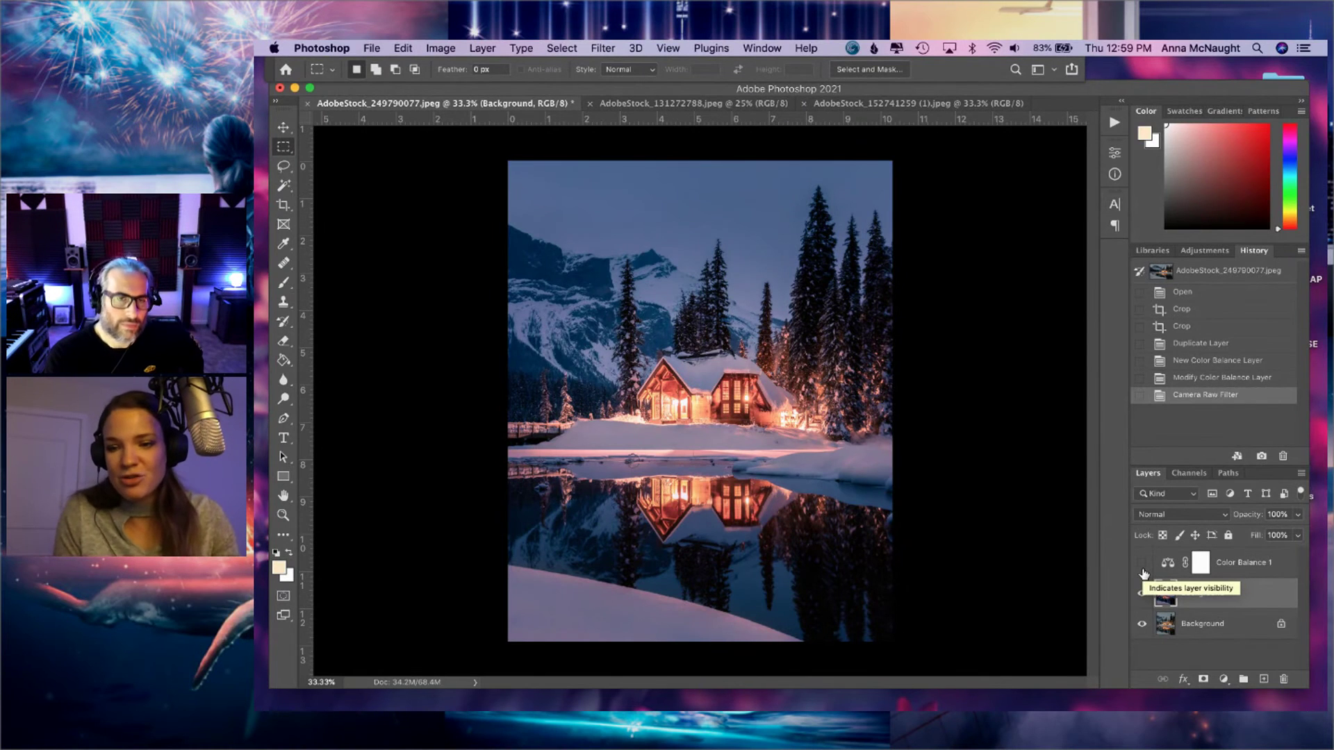
left_click_drag(1278, 569, 1289, 682)
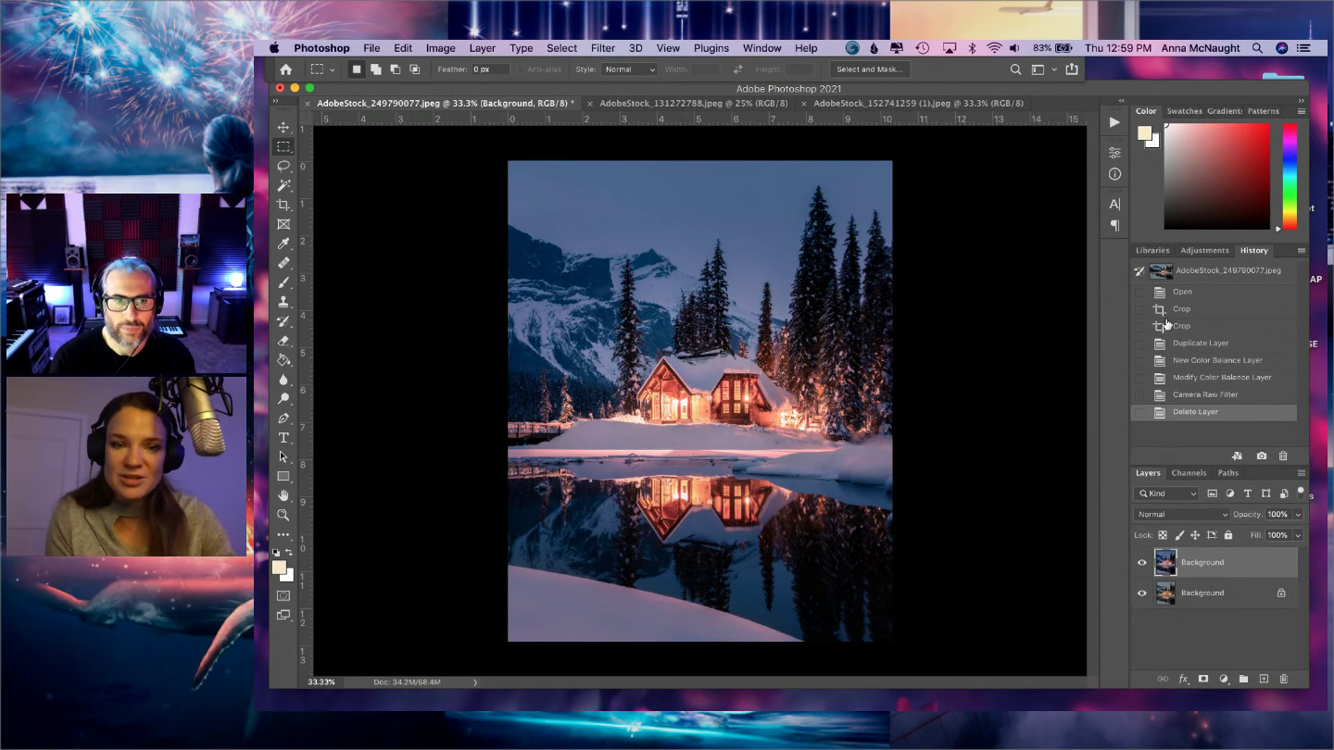
- Check the starry mountain photo, return to the cabin photo and open Sky Replacement with the dialog moved off the picture
left_click(694, 104)
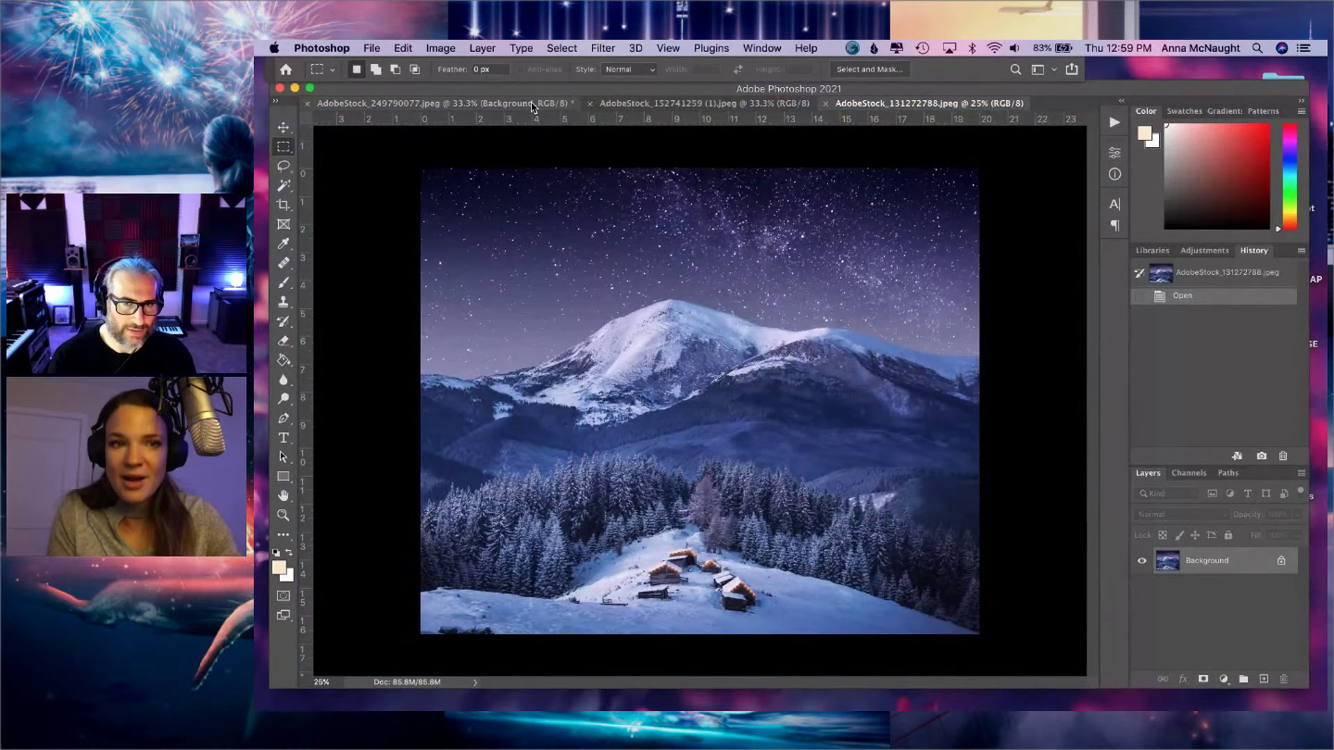
left_click(530, 104)
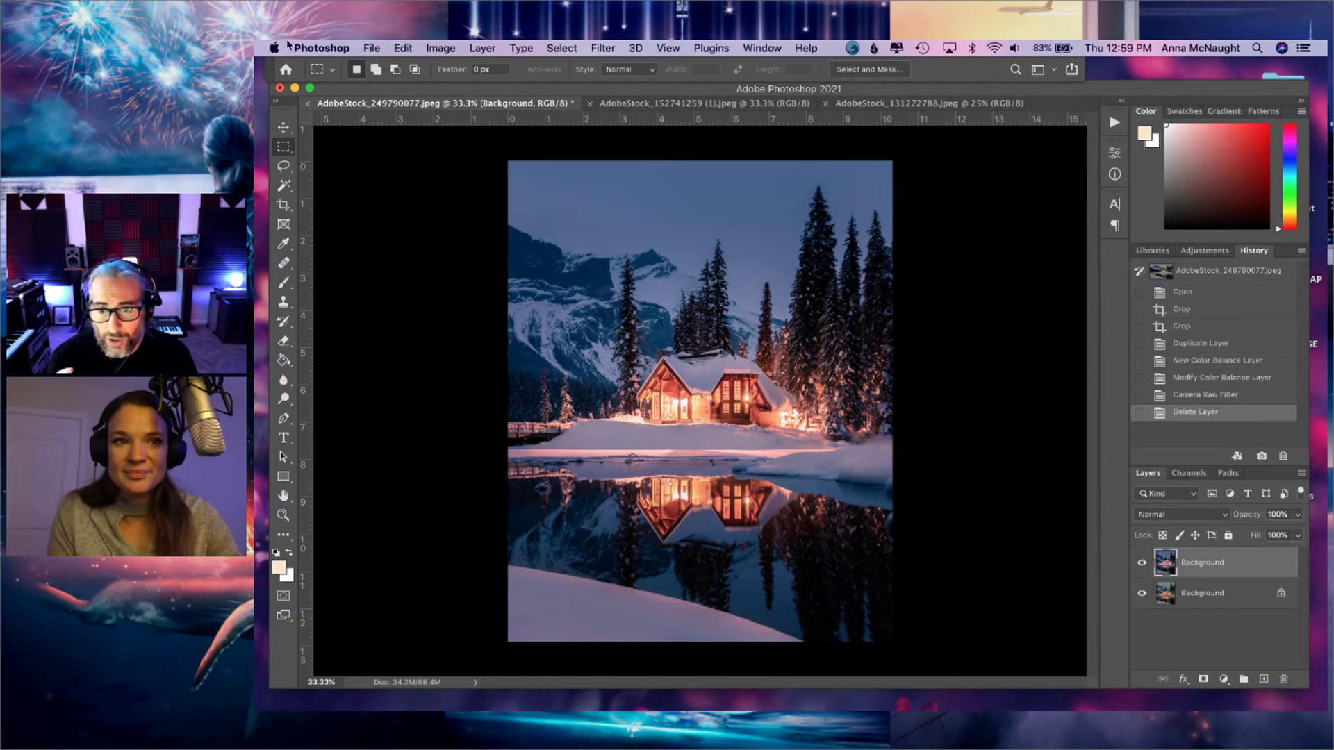
left_click(404, 48)
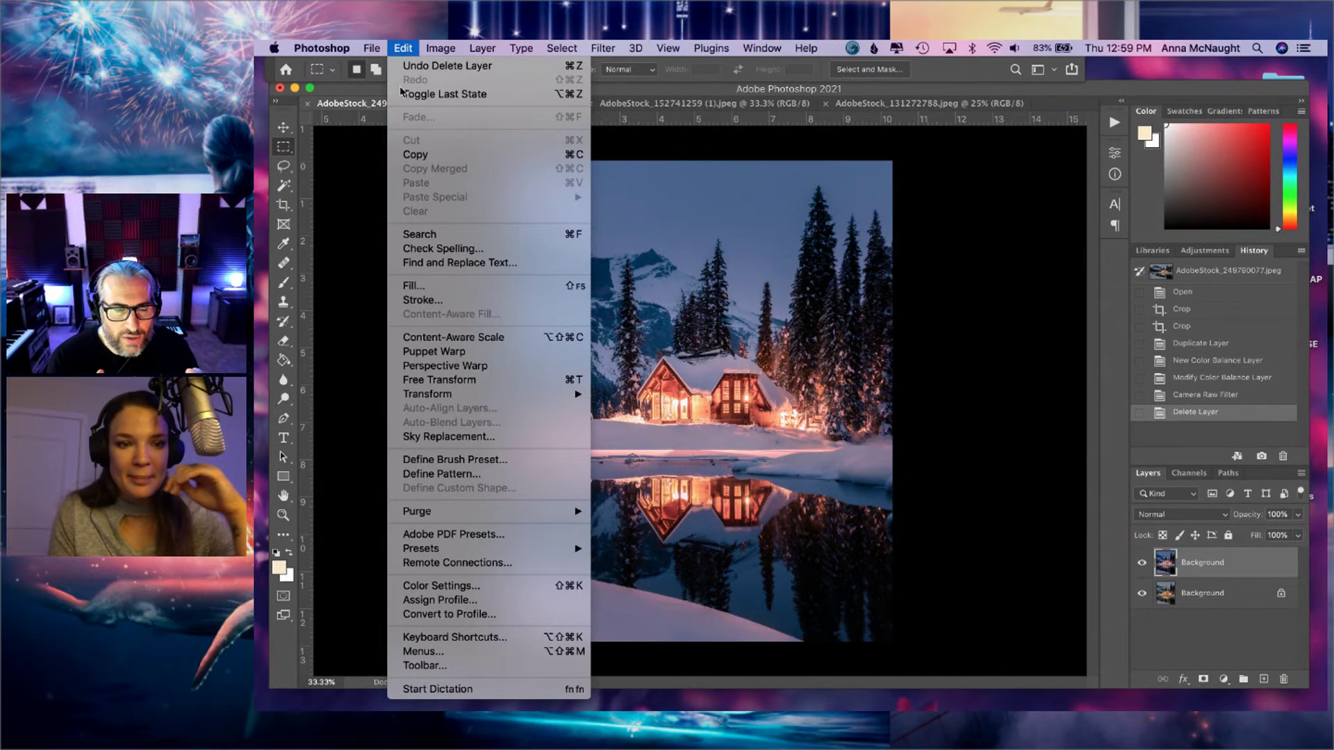
left_click(603, 410)
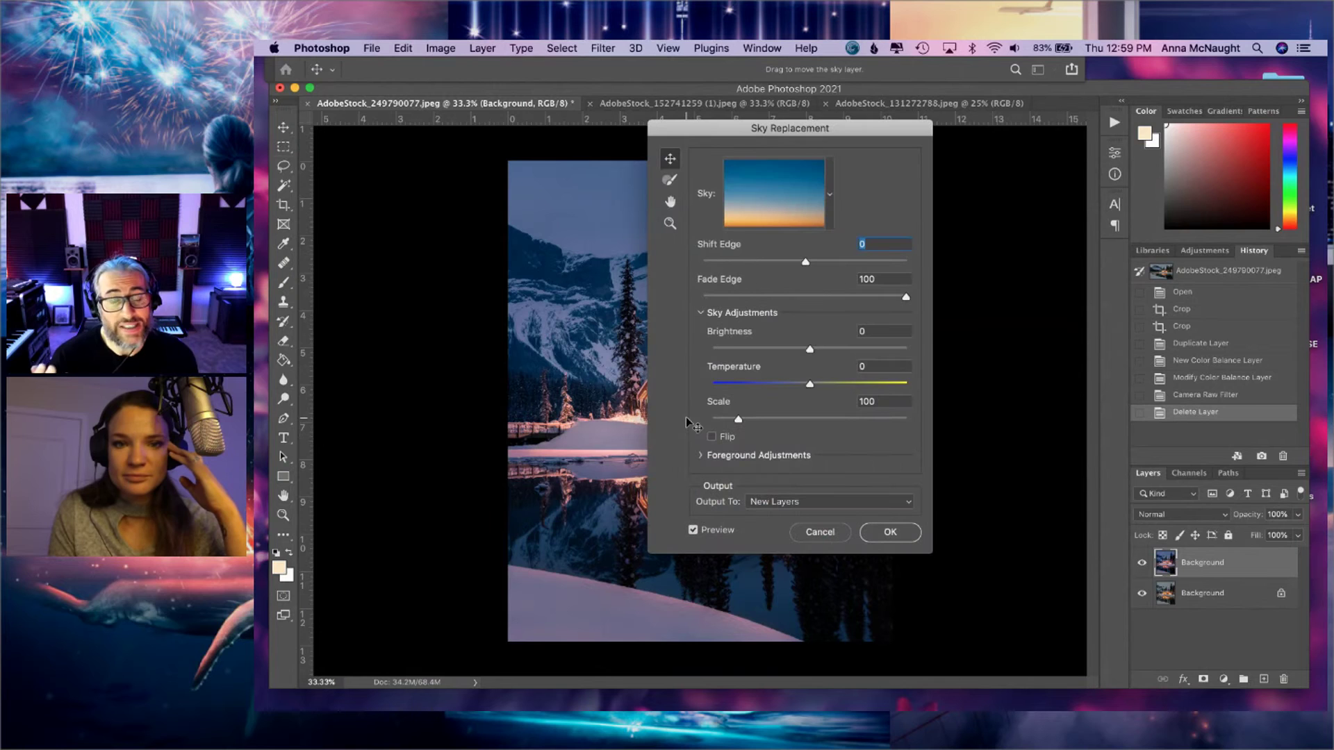
left_click_drag(727, 128, 935, 134)
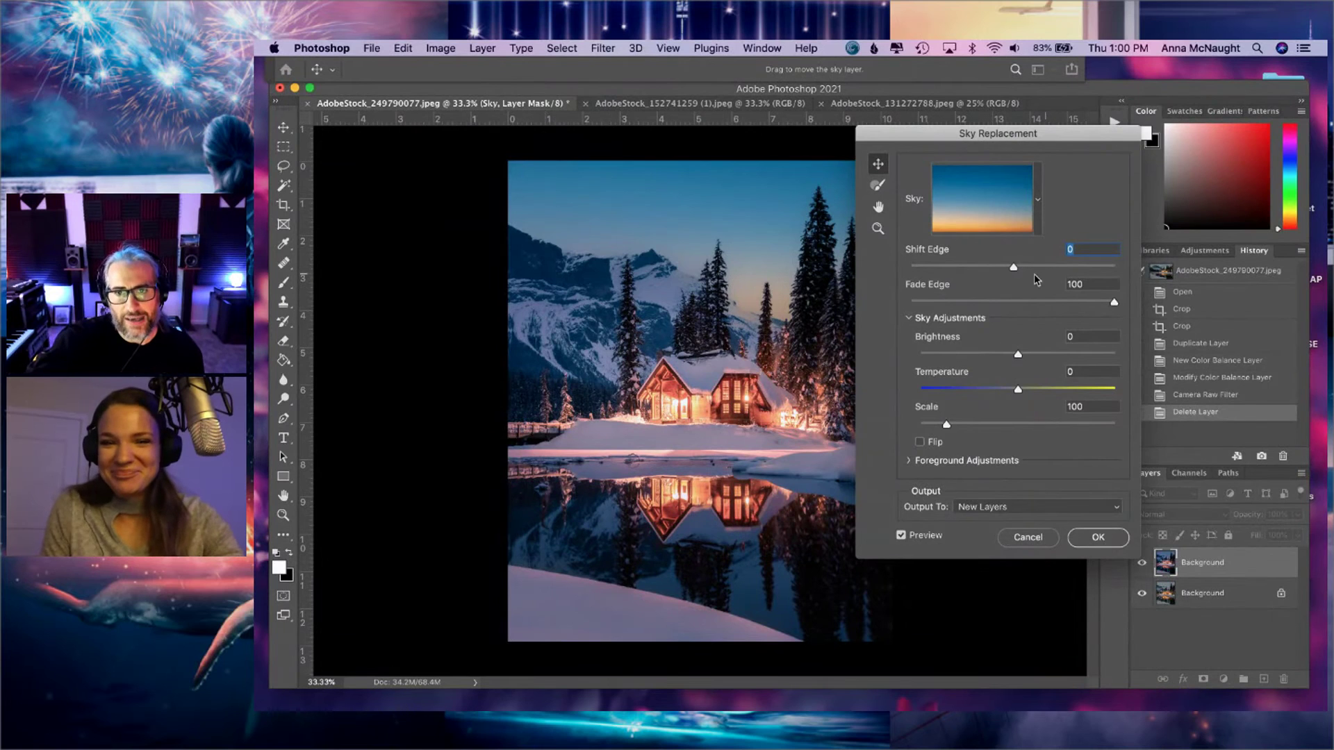
- Try a cloudy Blue Skies preset, then the dark red and the orange-pink sunset presets from the Spectacular group
left_click(1033, 202)
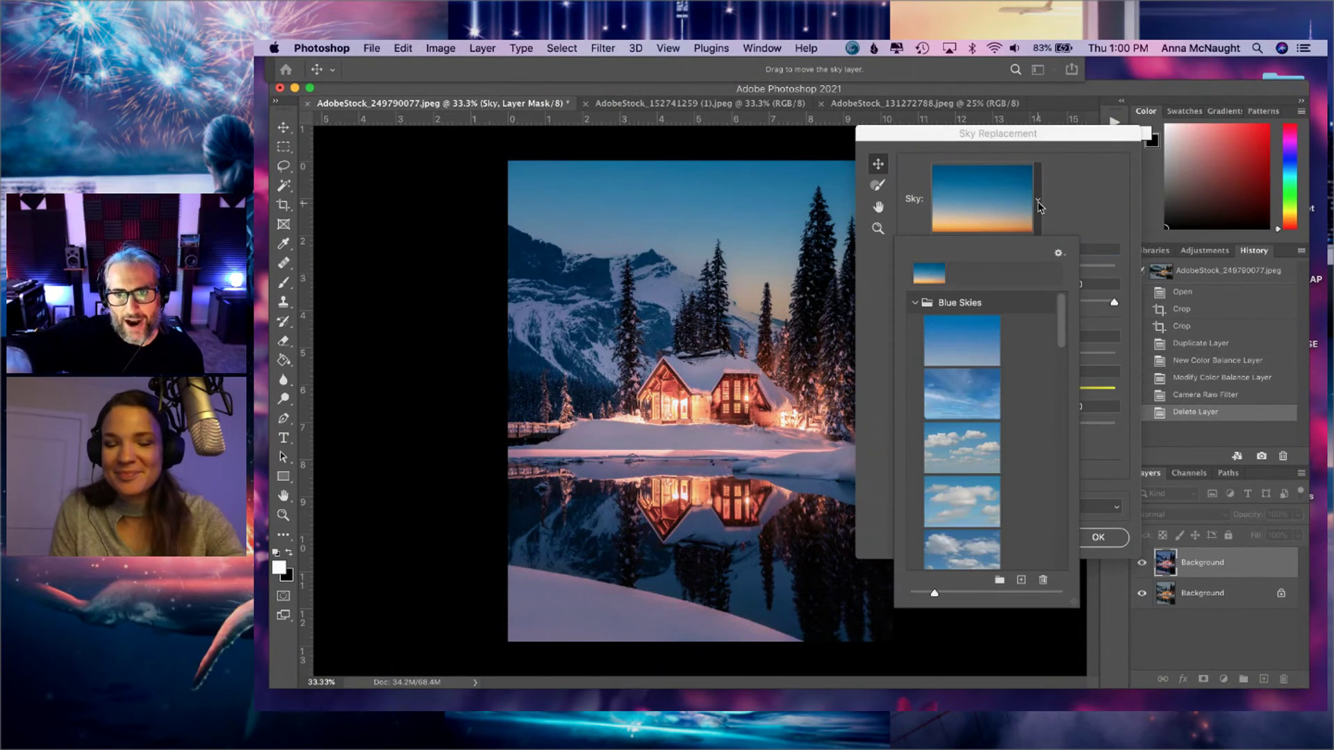
left_click(981, 454)
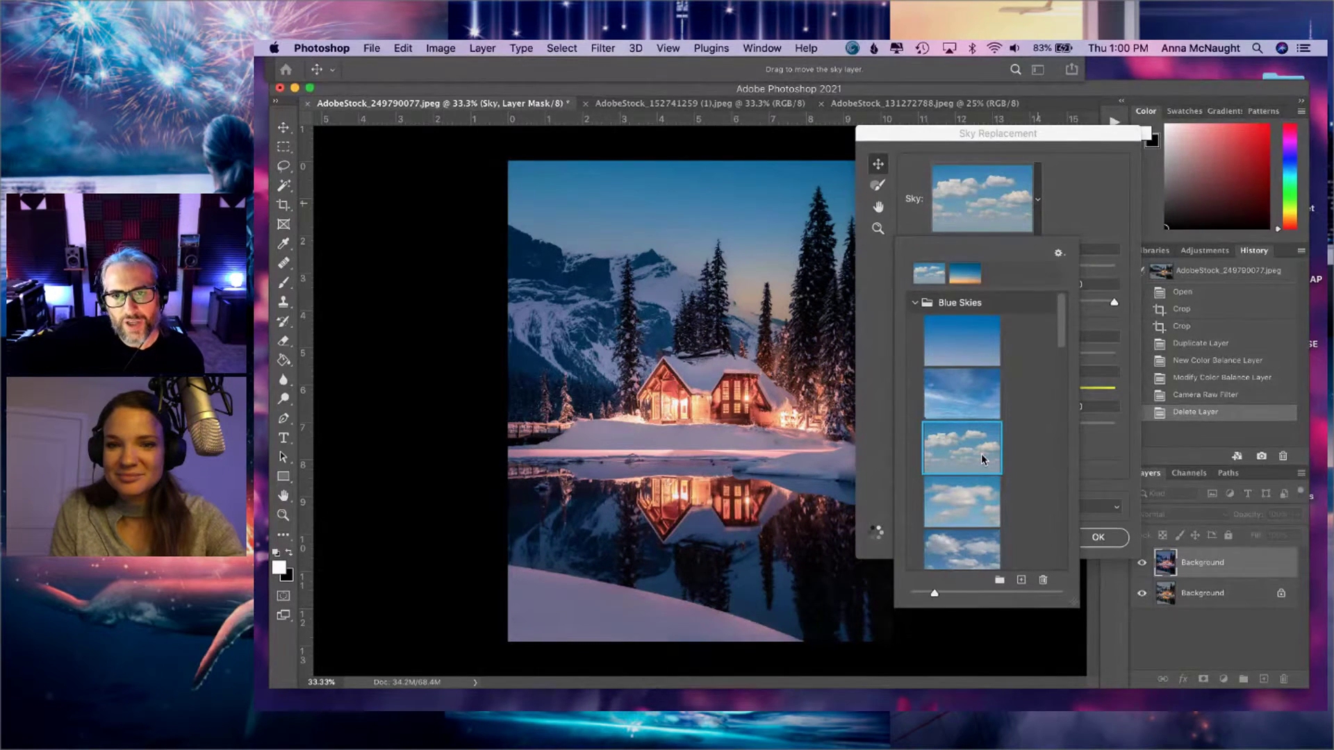
left_click(915, 303)
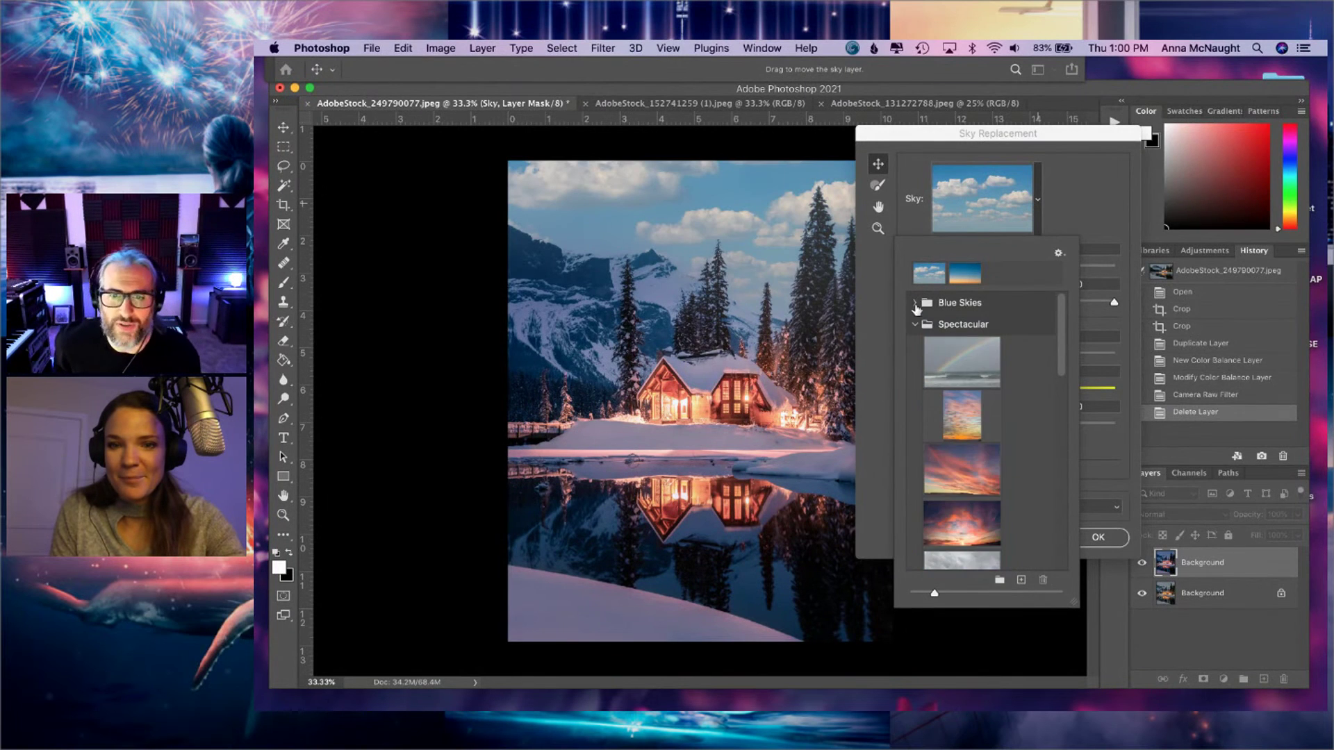
scroll(979, 438, "down", 1)
scroll(980, 438, "down", 2)
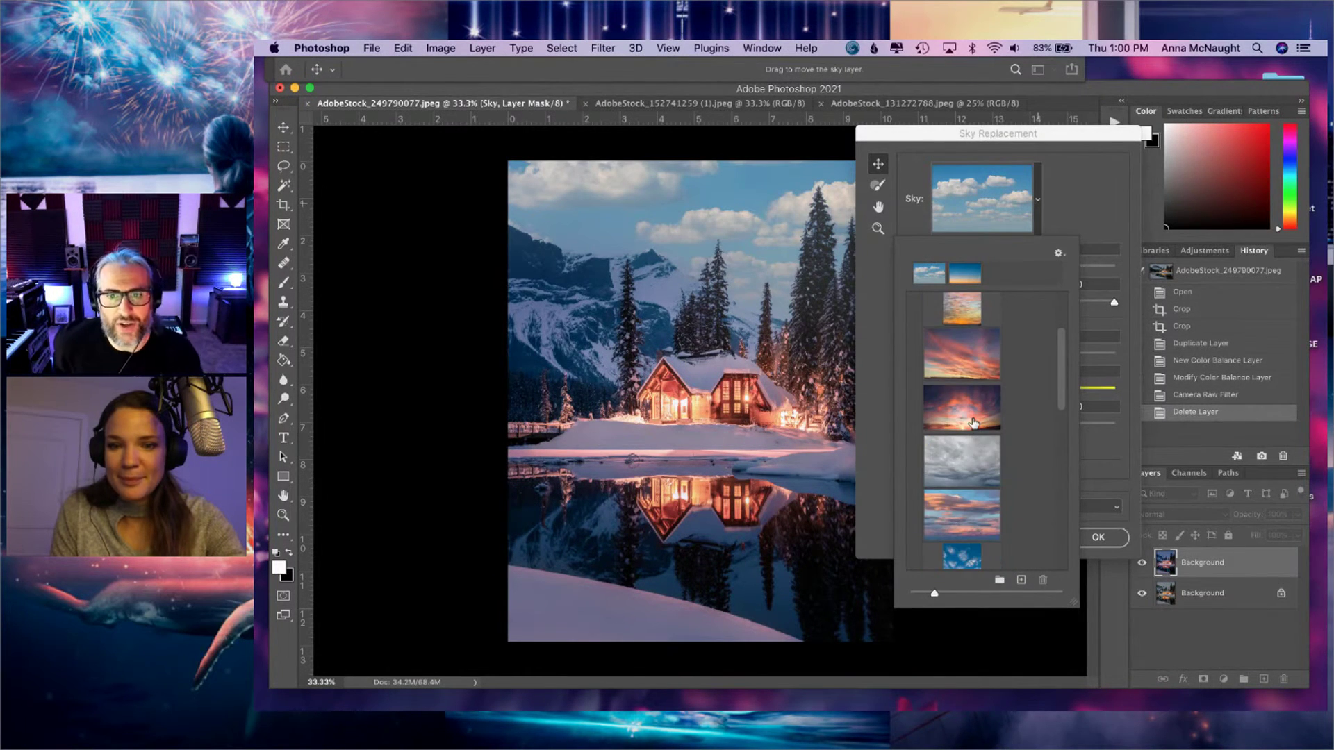
left_click(975, 422)
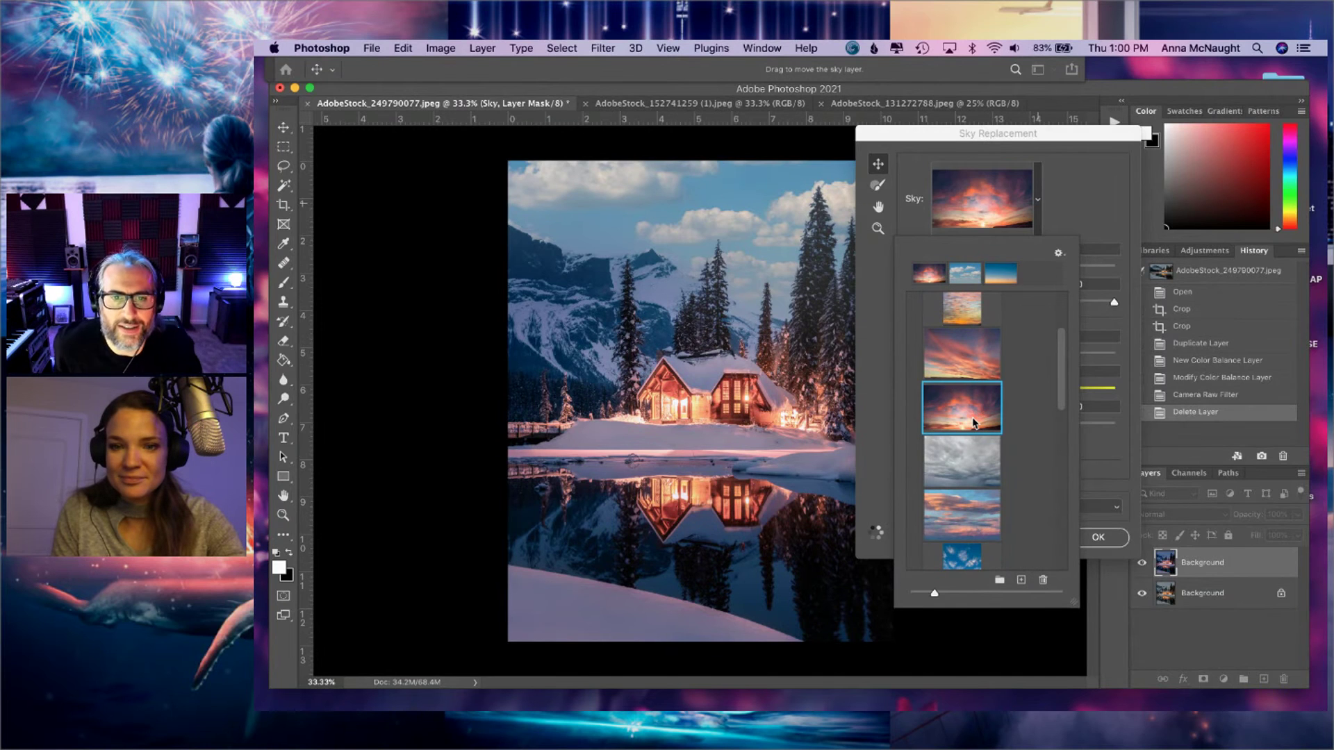
left_click(962, 364)
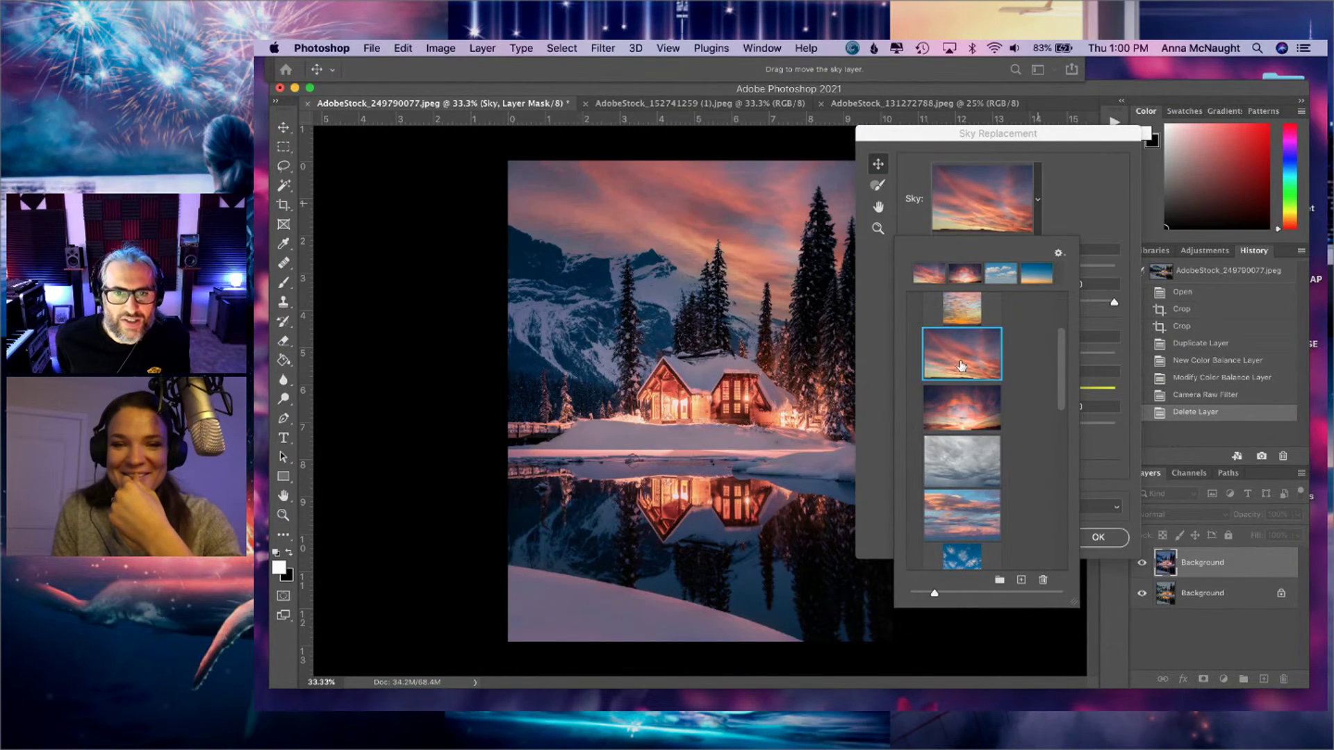
- Take the Sky Brush at size 100 and dab the snowy mountain slope beside the middle trees, viewed at 66.7% zoom
left_click_drag(928, 139, 1024, 131)
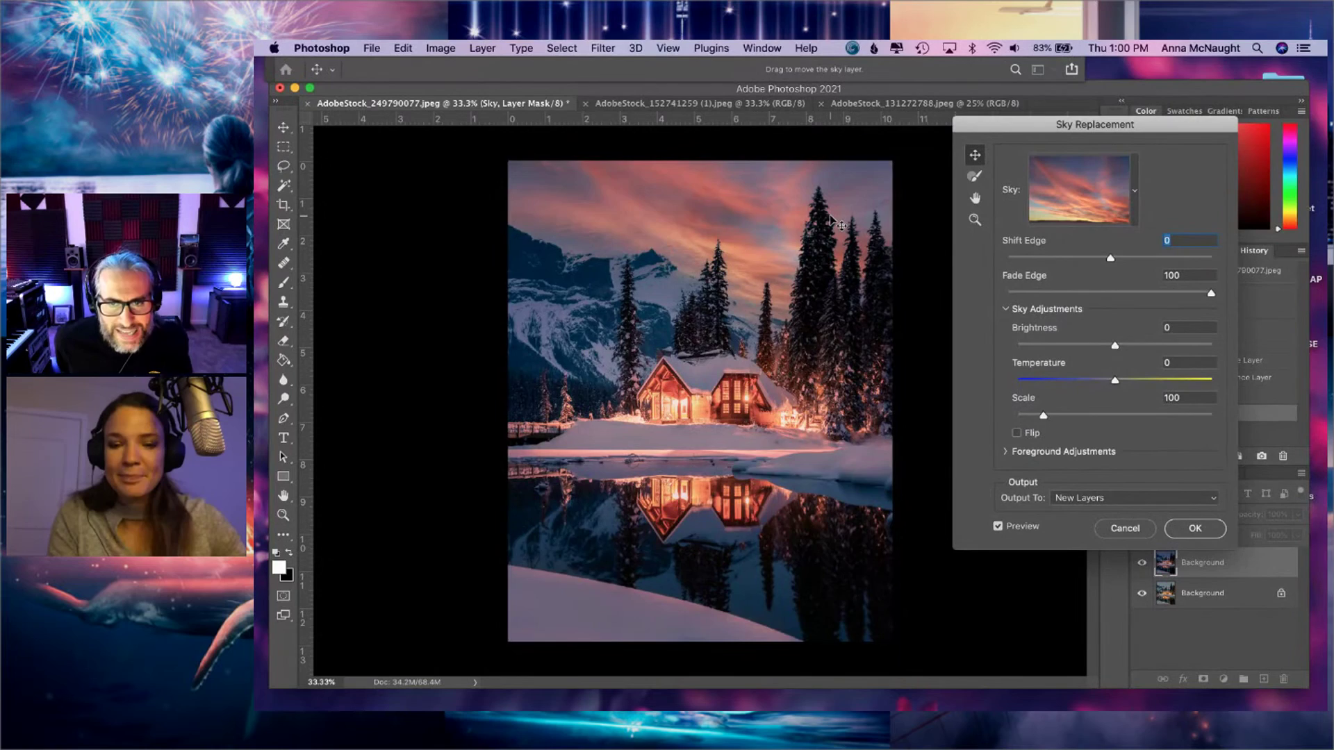
key("super+equal")
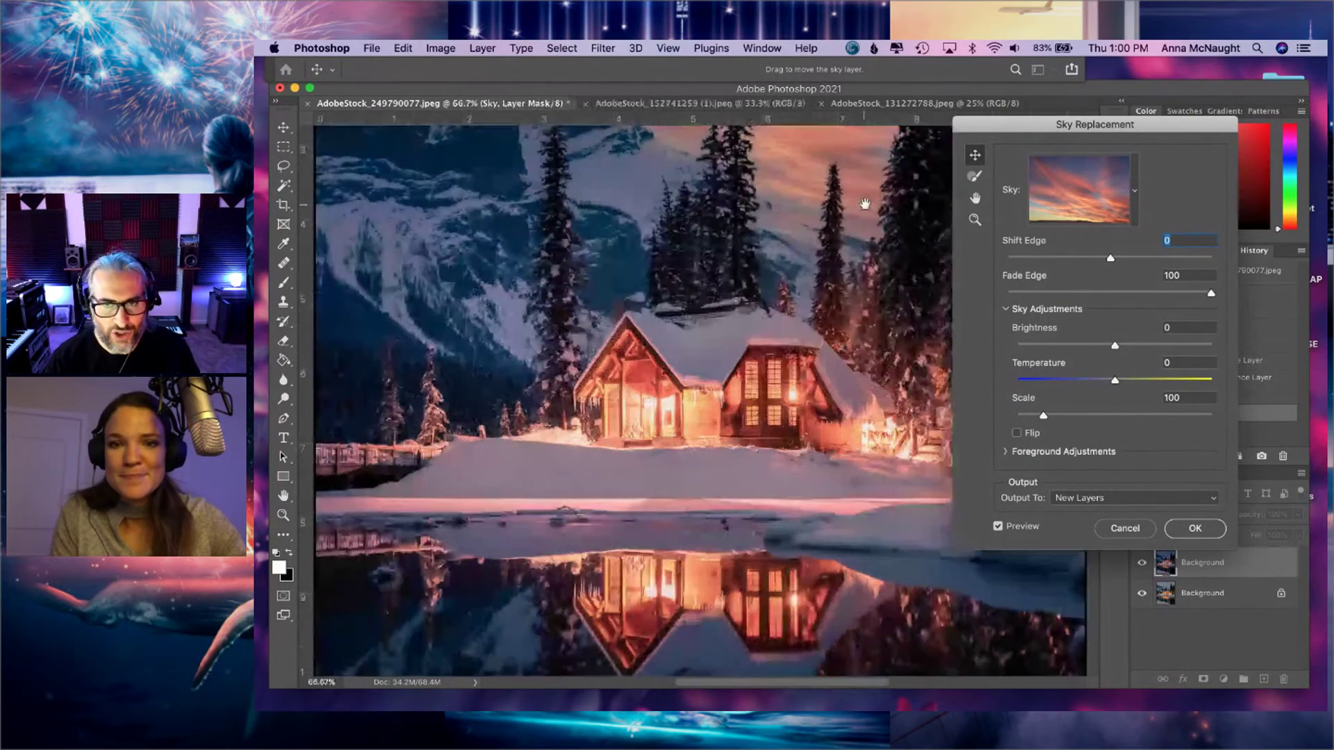
key("super+equal")
scroll(674, 466, "up", 3)
scroll(674, 466, "up", 2)
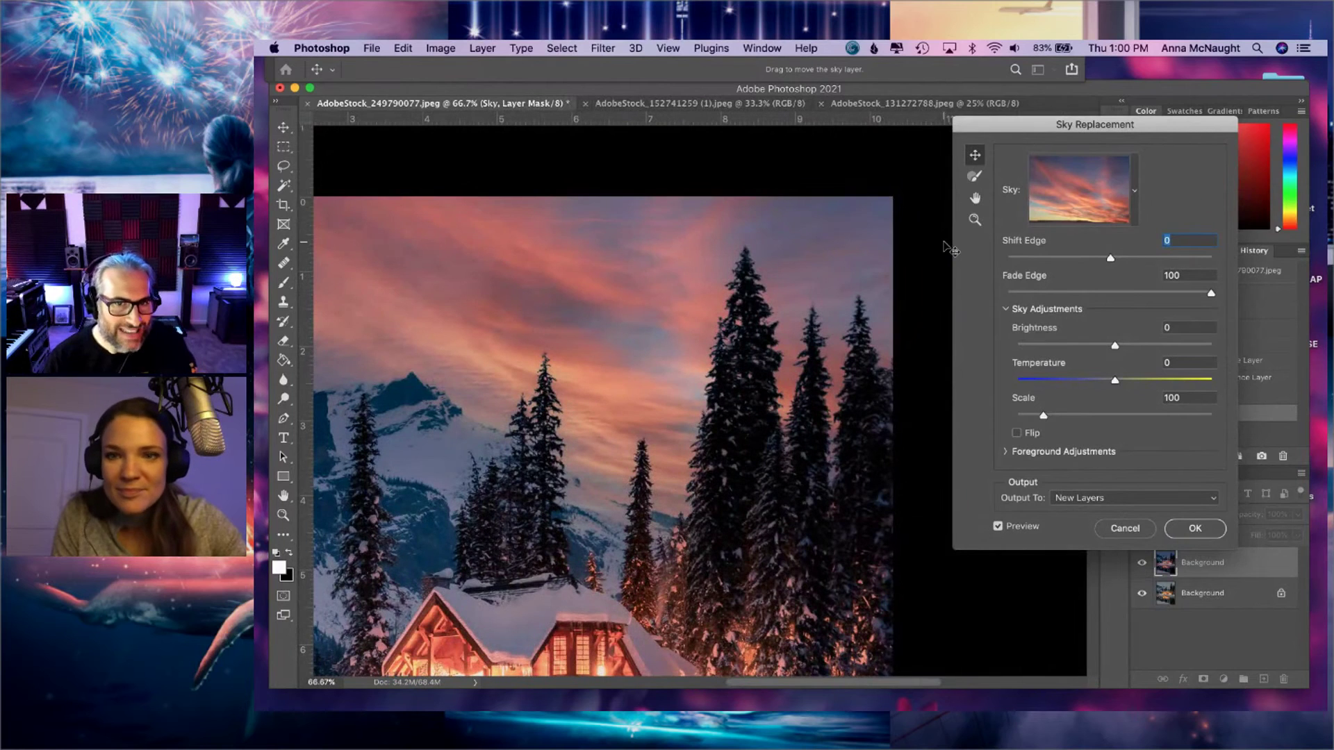
left_click(975, 176)
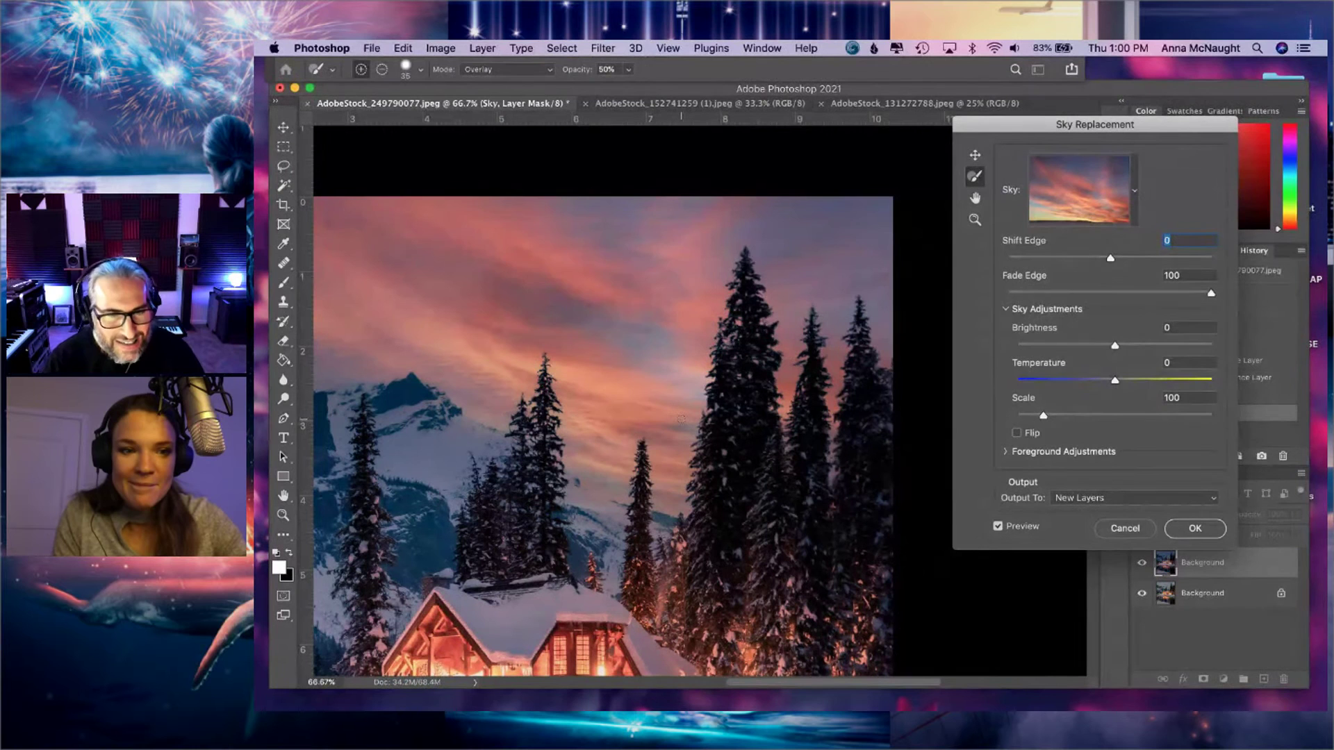
scroll(613, 455, "left", 5)
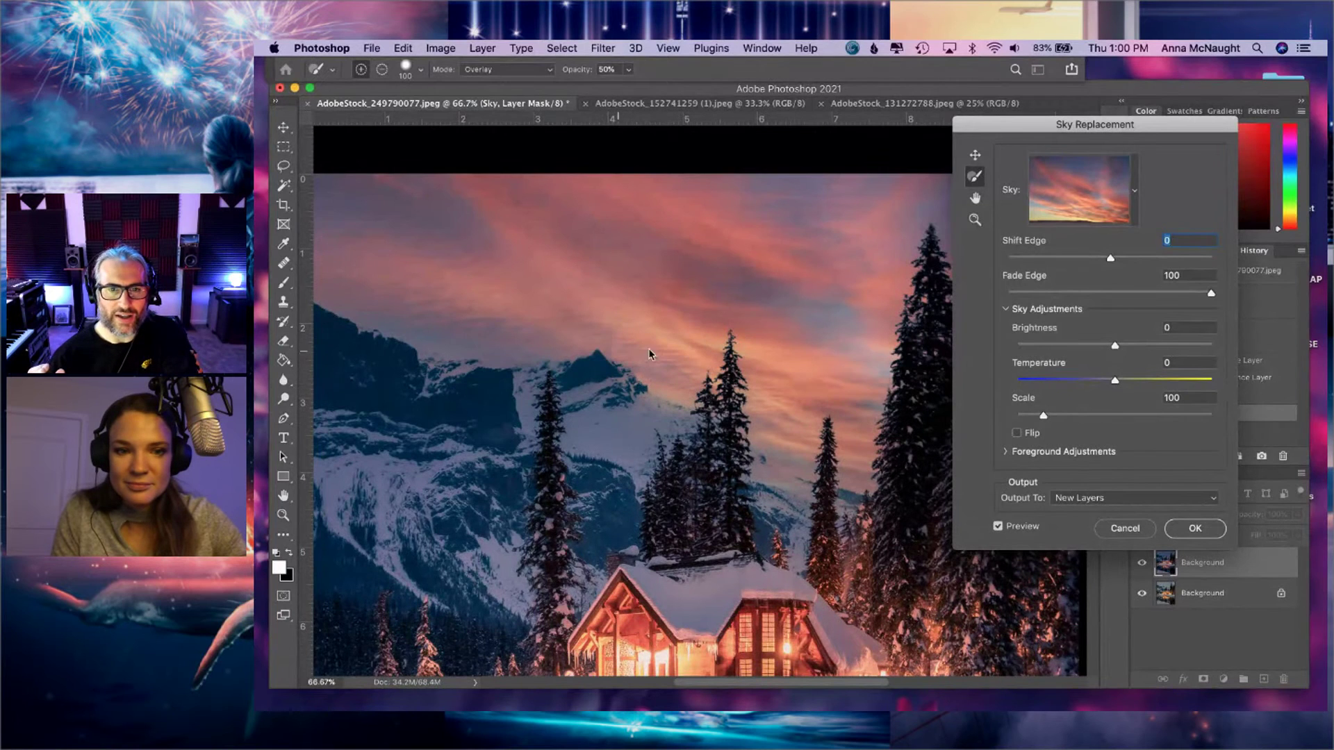
left_click(635, 421)
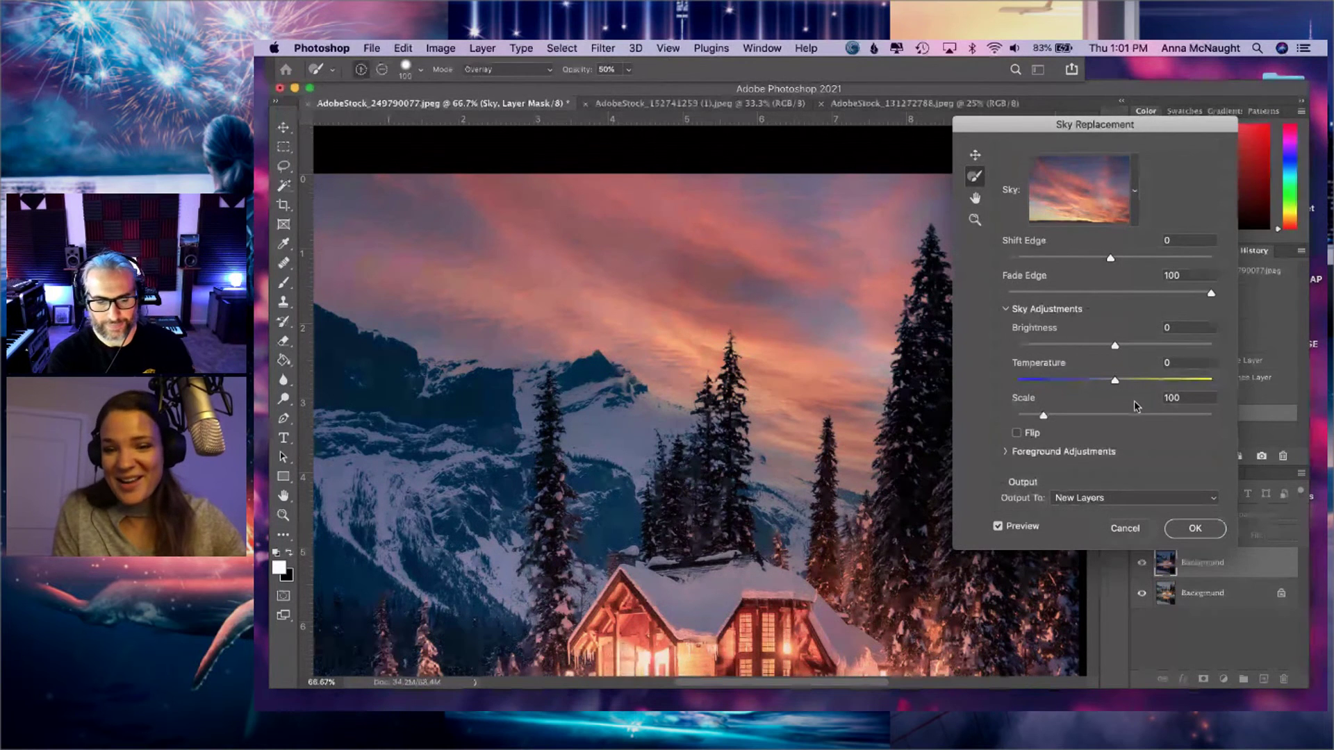
- Try the pink-striped cloud sky from the Spectacular group, then choose SunsetSky005 from the Sunsets group
left_click(1132, 202)
scroll(1067, 381, "down", 6)
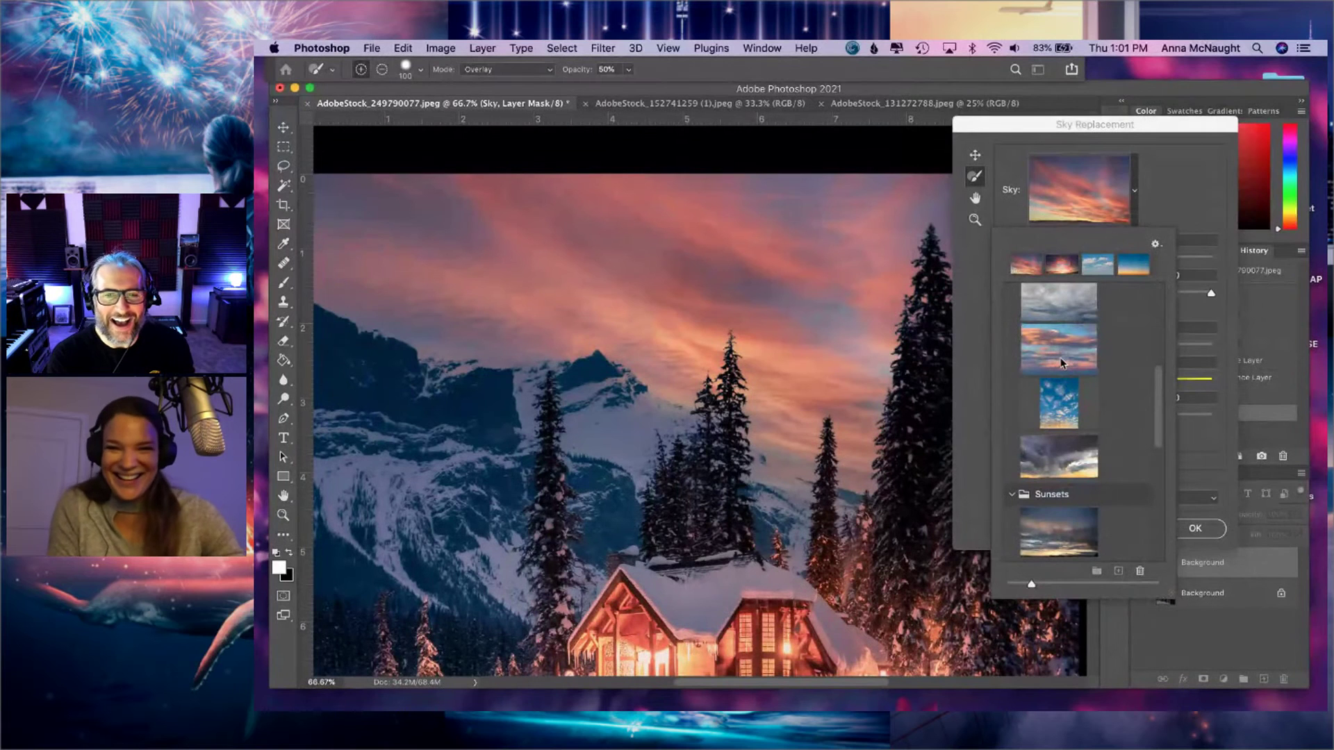
left_click(1061, 362)
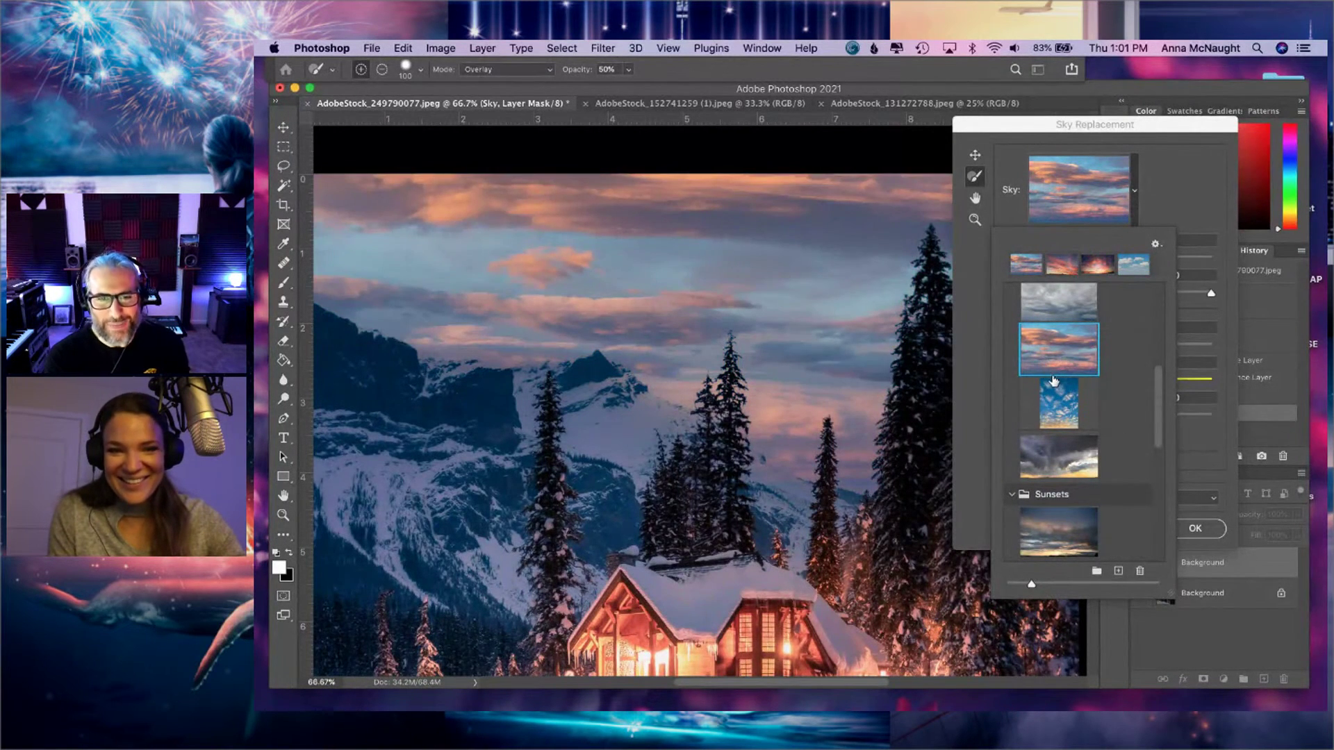
scroll(1055, 383, "down", 8)
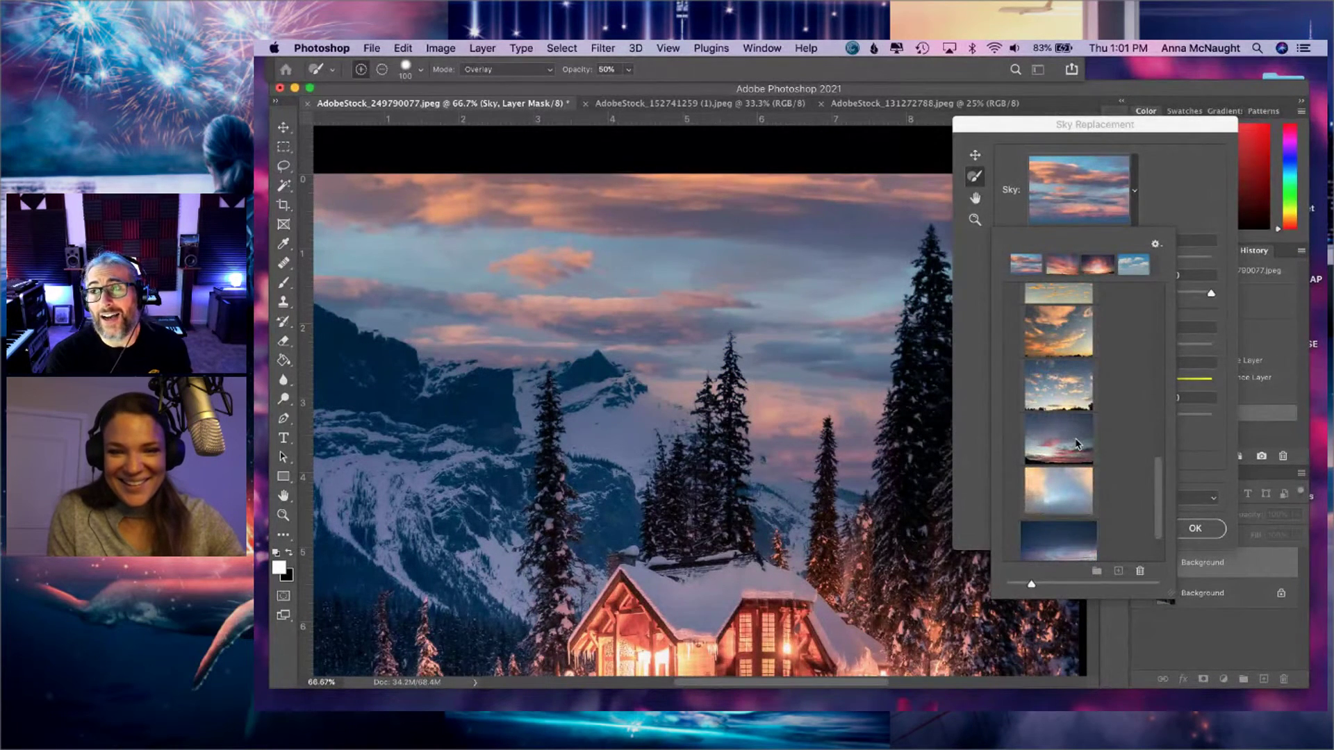
left_click(1077, 444)
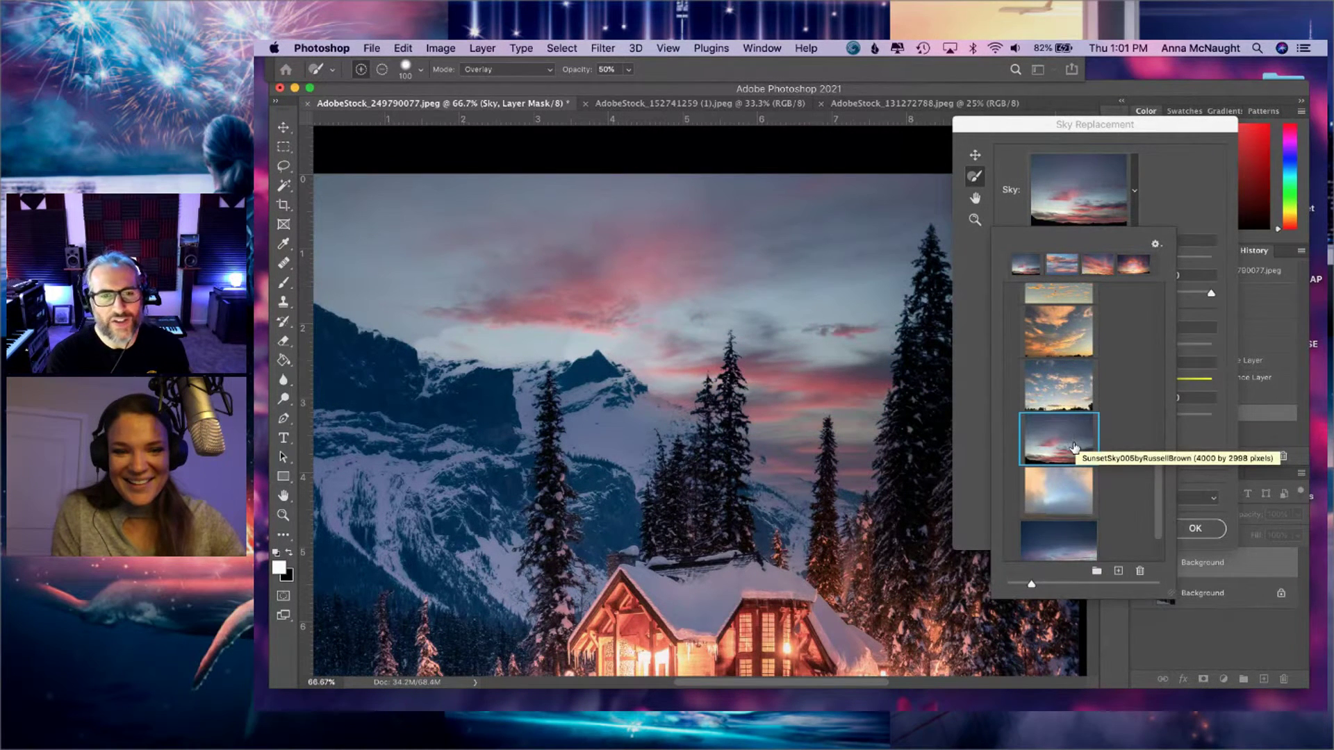
- Look through the remaining Sunsets presets, shrink the preset thumbnails to the smallest size and close the sky picker
scroll(1094, 499, "down", 1)
scroll(1158, 490, "down", 2)
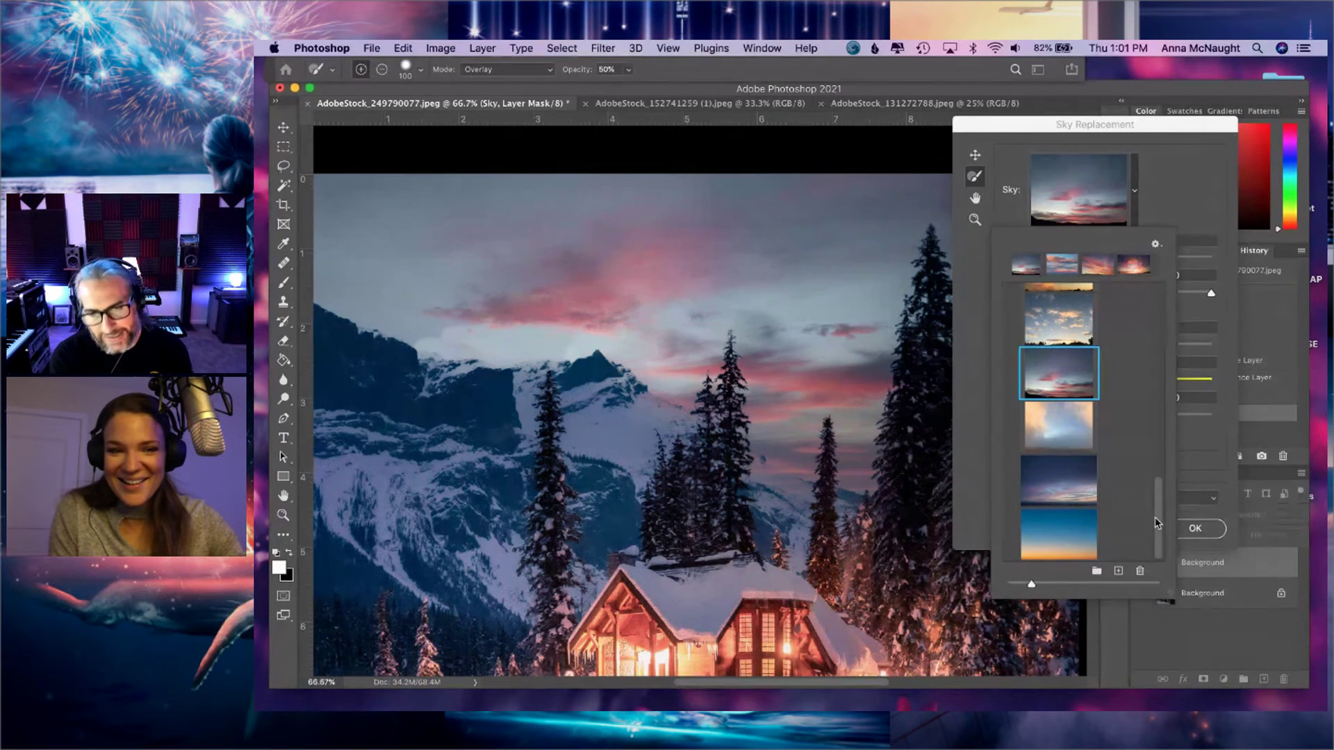
scroll(1062, 429, "up", 1)
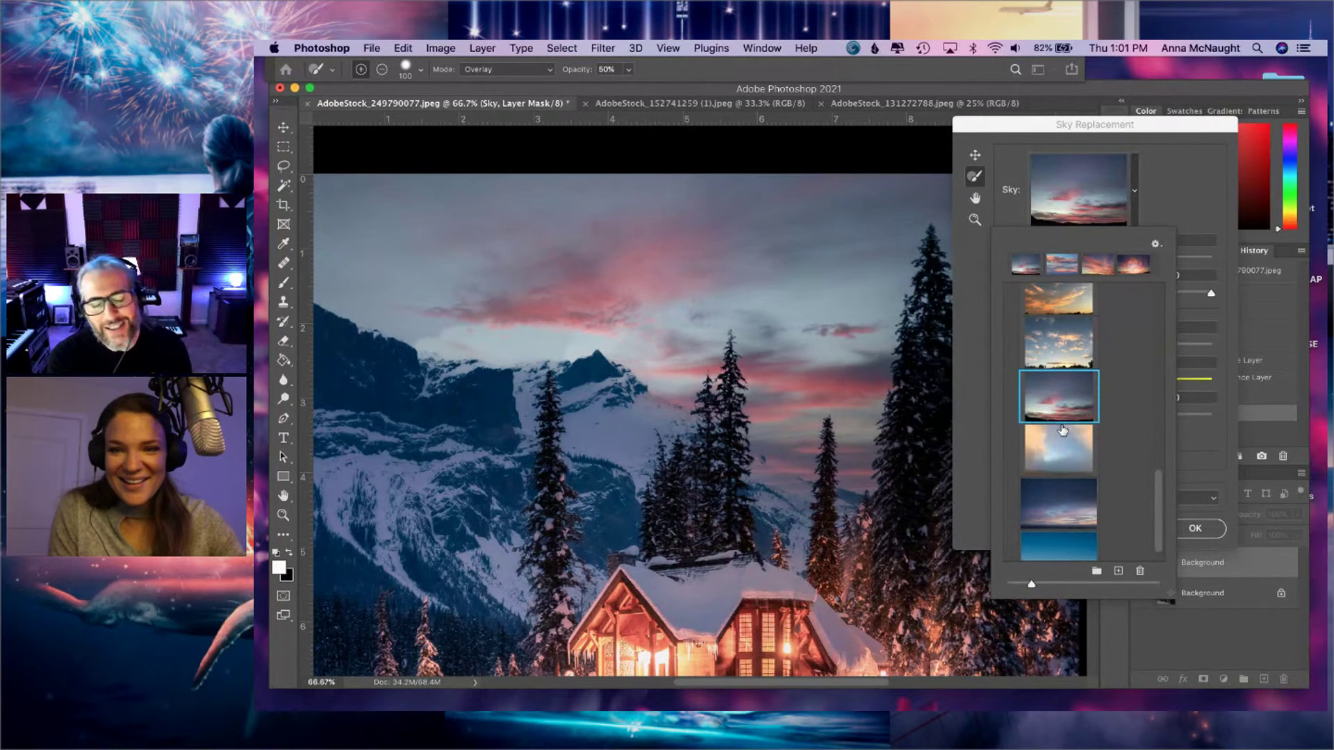
scroll(1062, 429, "down", 1)
left_click_drag(1032, 585, 1064, 584)
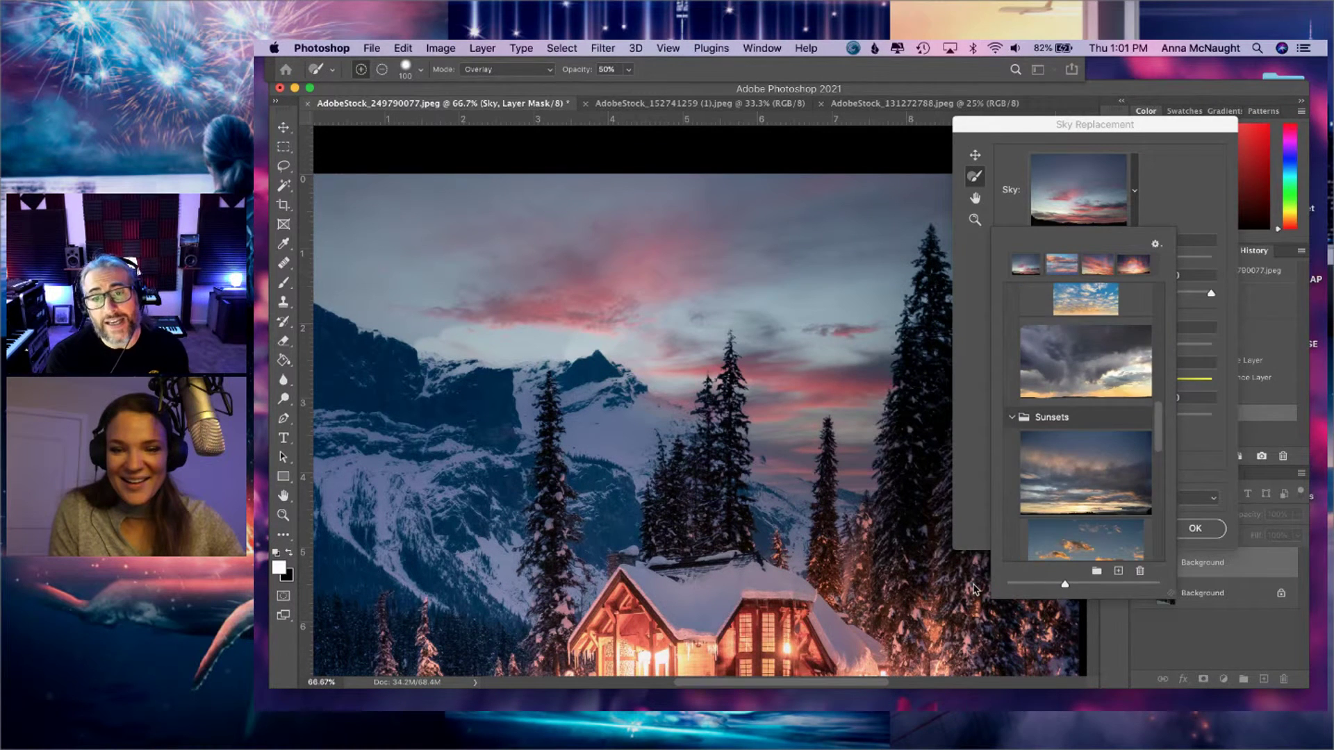
left_click_drag(975, 590, 977, 588)
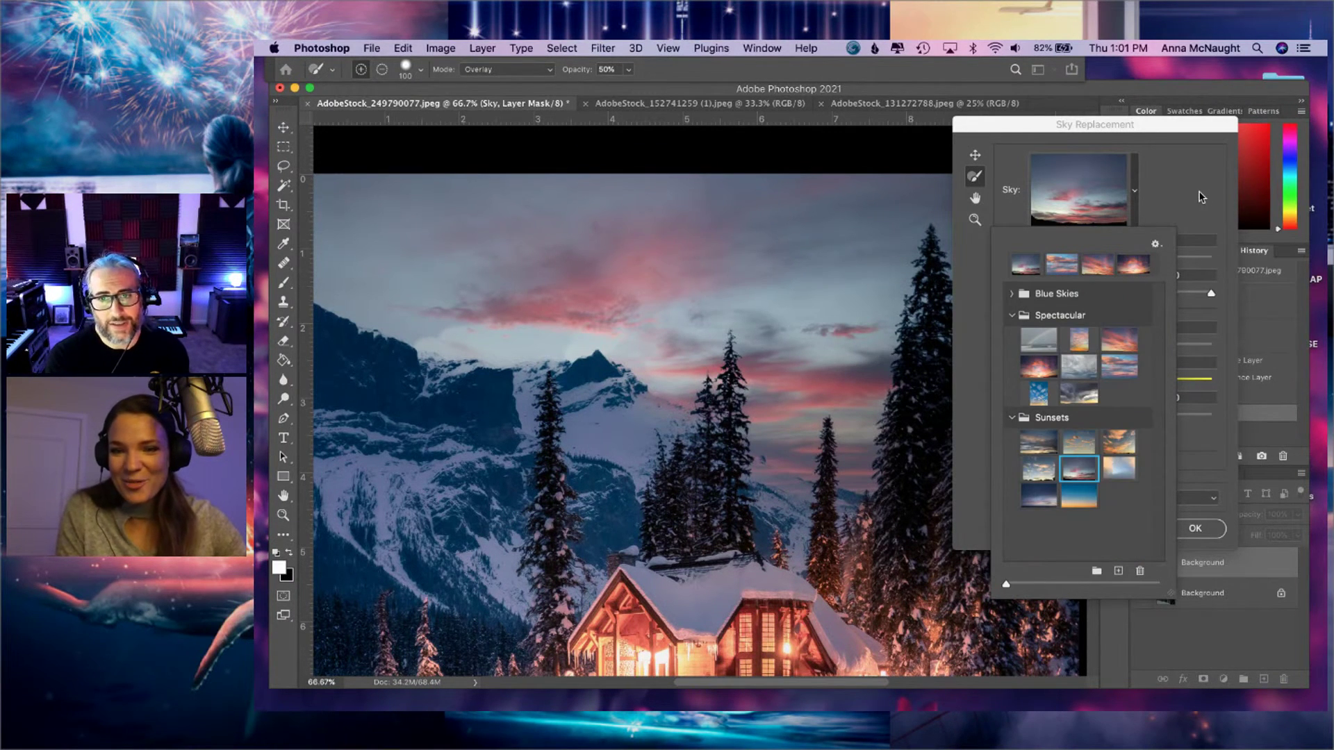
left_click(1193, 210)
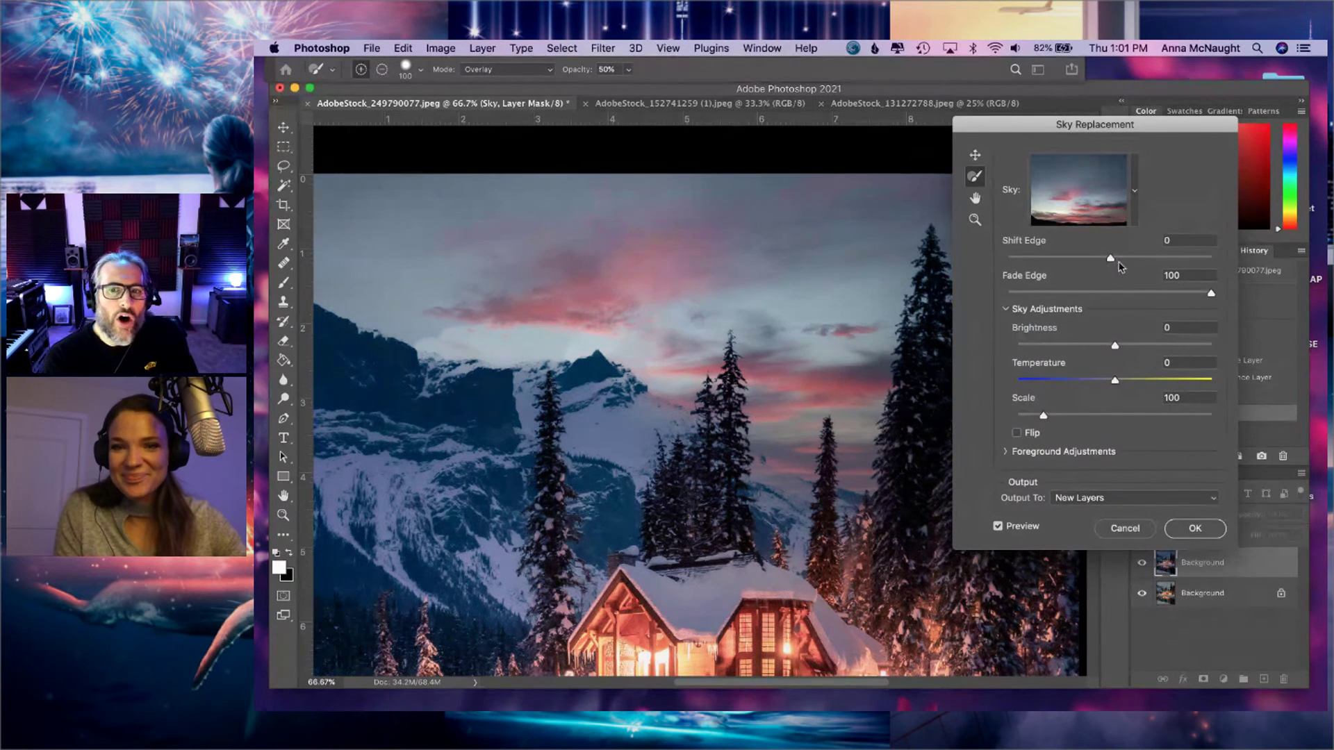
- Set Shift Edge to 14 with New Layers kept as the output, and brush the sky edge along the mountain ridge
mouse_move(1116, 257)
left_mouse_down()
mouse_move(1143, 257)
mouse_move(1126, 260)
left_mouse_up()
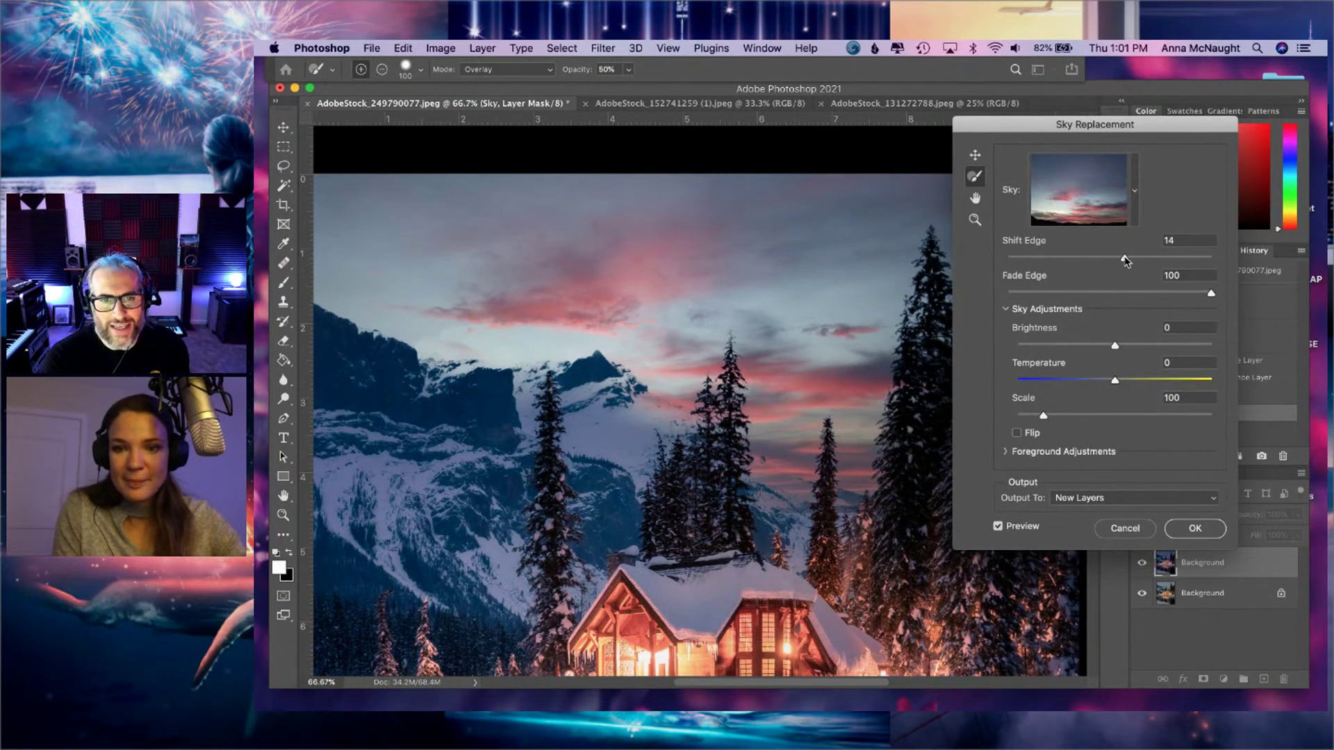
left_click(1116, 497)
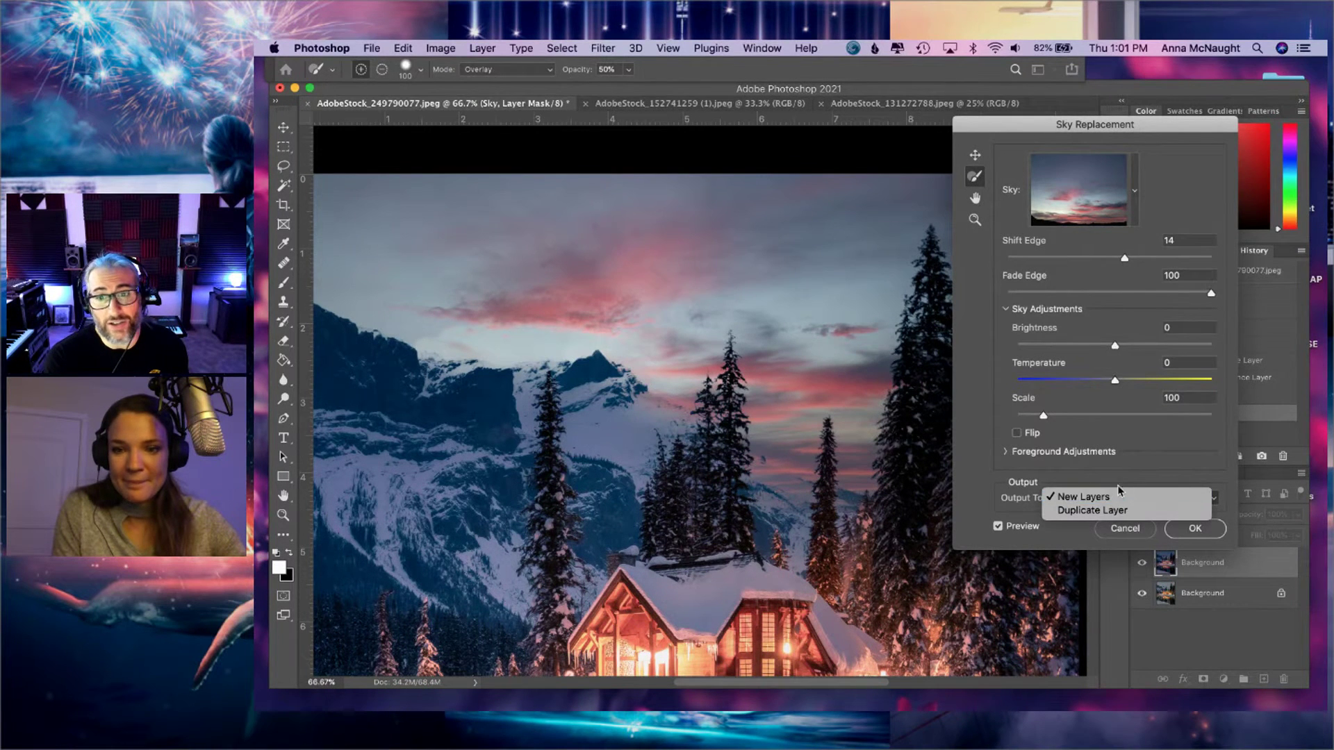
left_click(1126, 478)
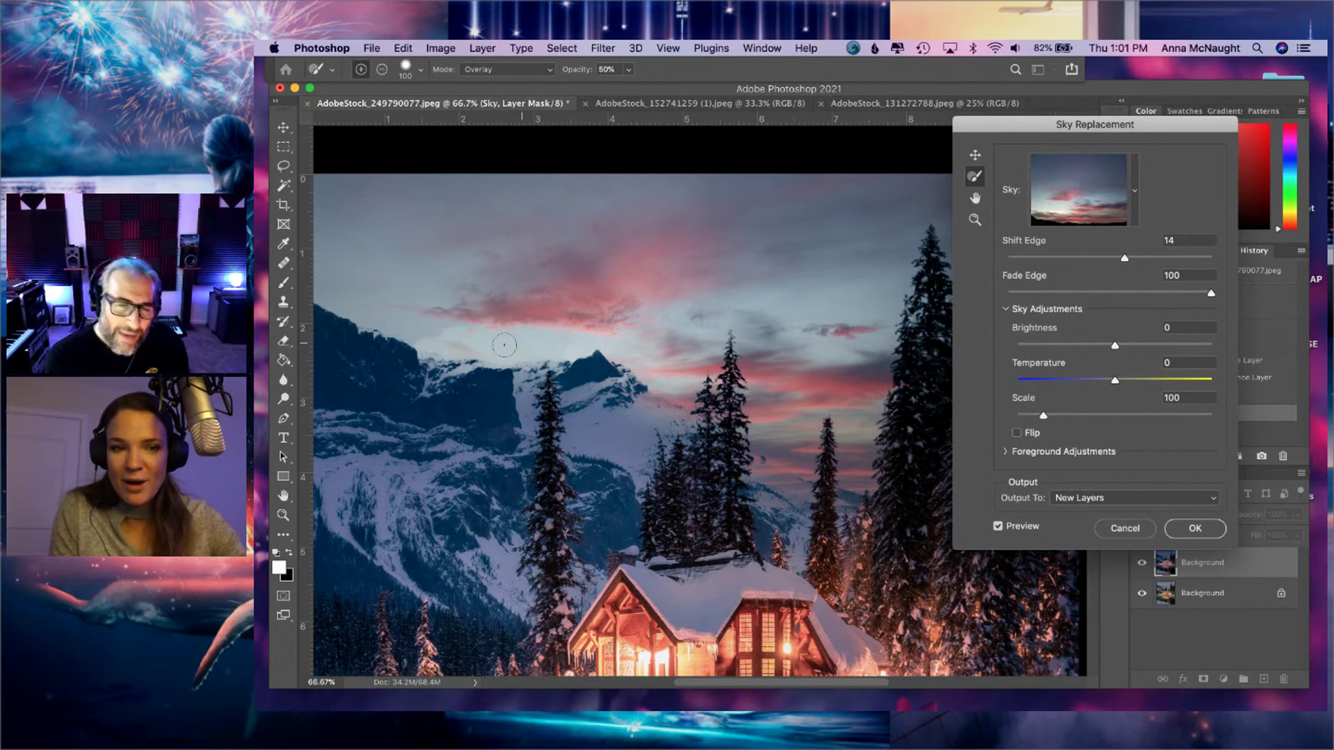
mouse_move(434, 331)
left_mouse_down()
mouse_move(445, 323)
mouse_move(428, 309)
mouse_move(486, 323)
left_mouse_up()
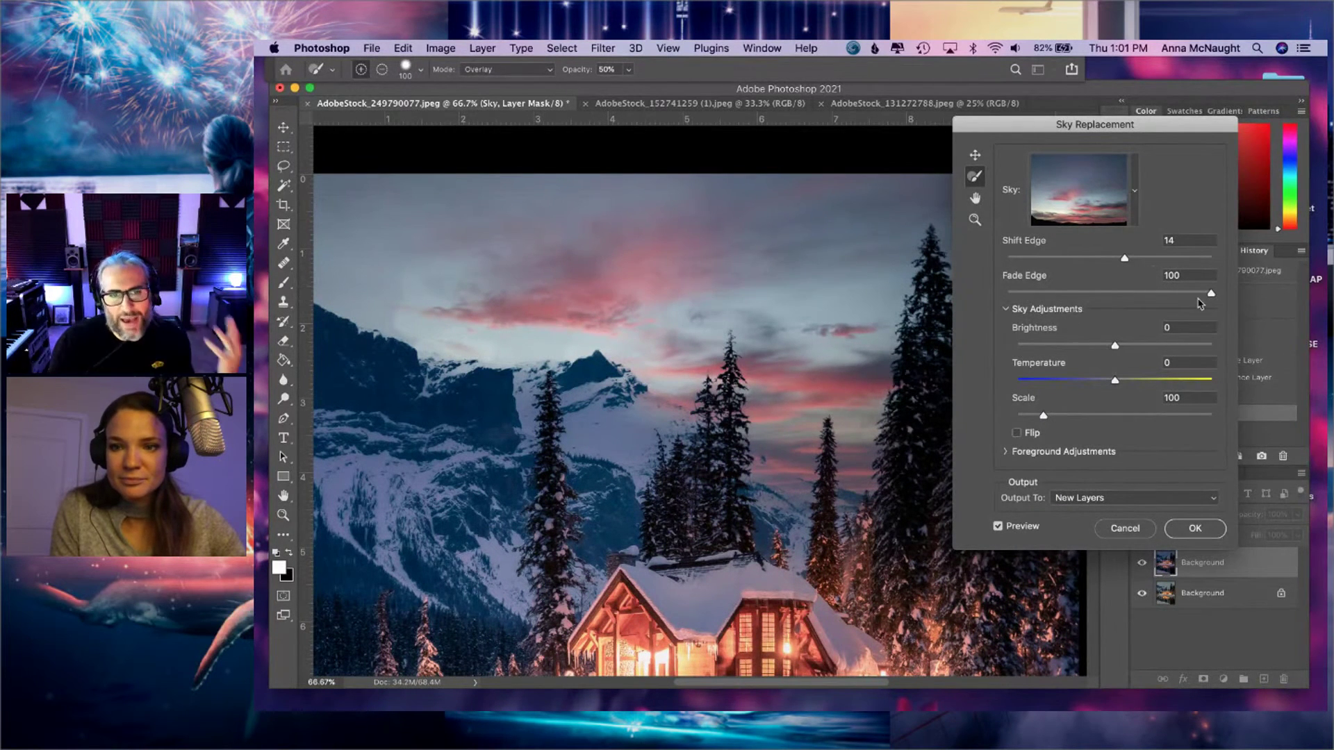
- Set the replacement sky's temperature to -46 and its brightness to -24
left_click_drag(1116, 380, 1139, 380)
left_click(1031, 381)
left_click(1064, 382)
left_click_drag(1067, 385, 1071, 385)
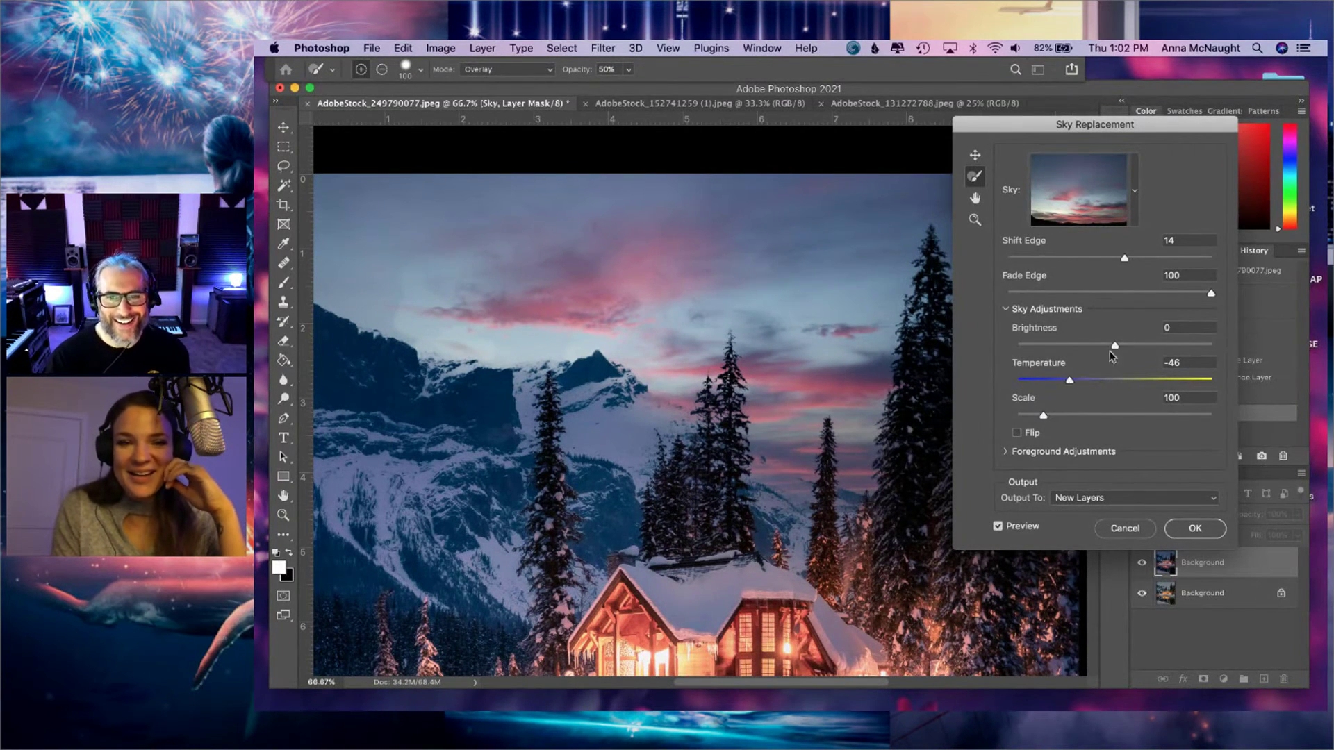
mouse_move(1116, 347)
left_mouse_down()
mouse_move(1129, 348)
mouse_move(1092, 347)
left_mouse_up()
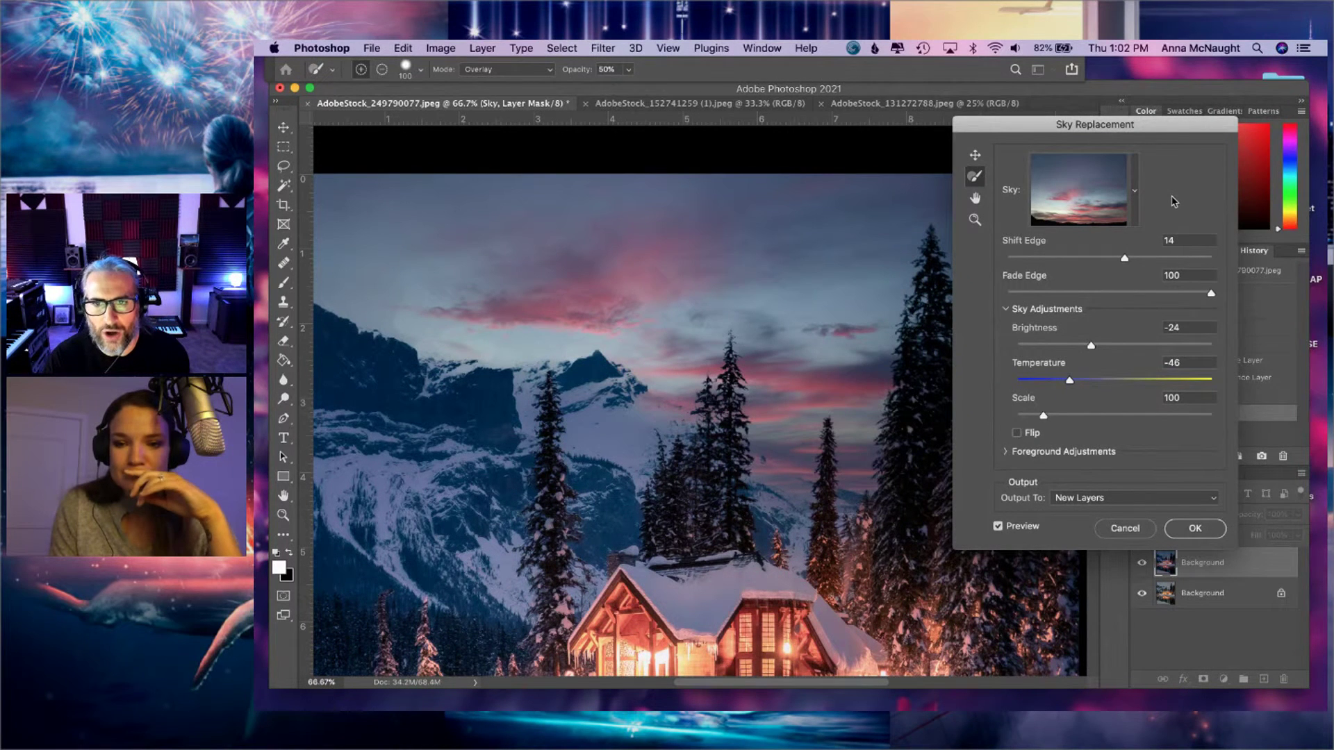
- Apply the sky replacement and look through the layers of the Sky Replacement Group
left_click(1136, 195)
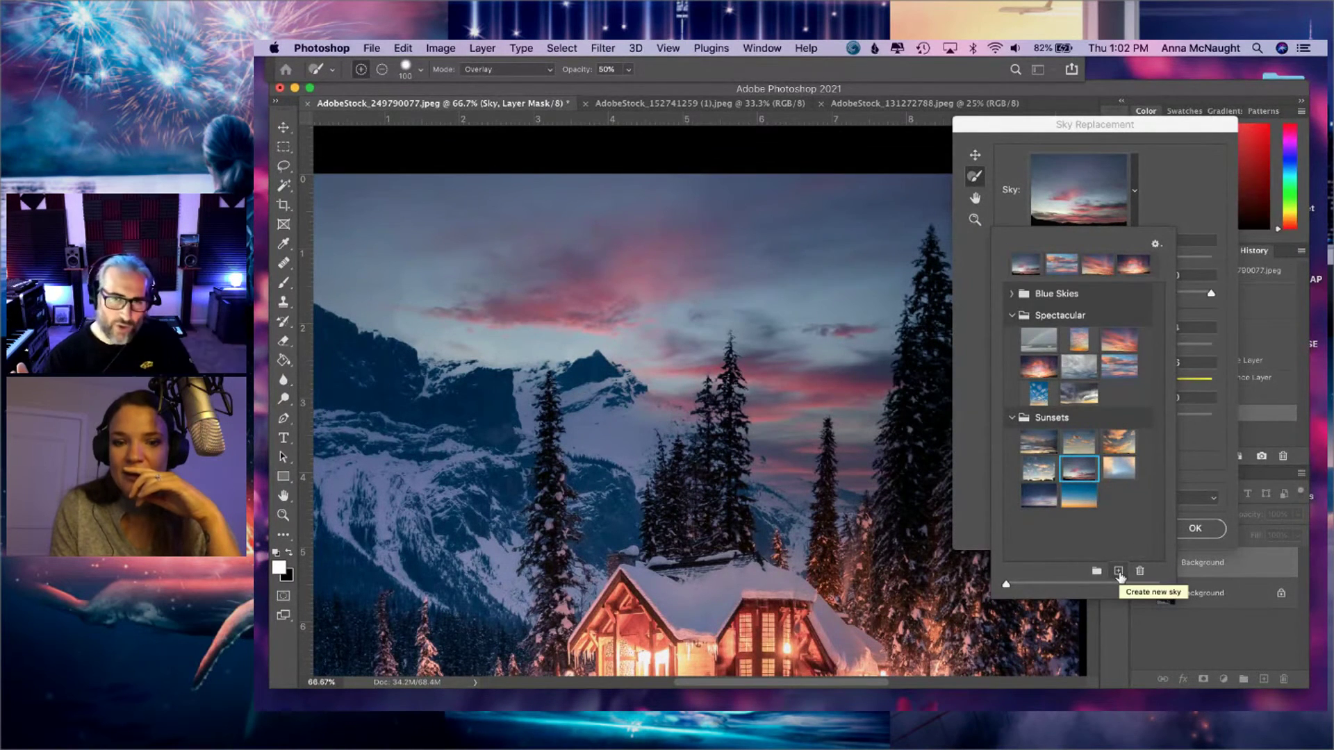
left_click(1195, 528)
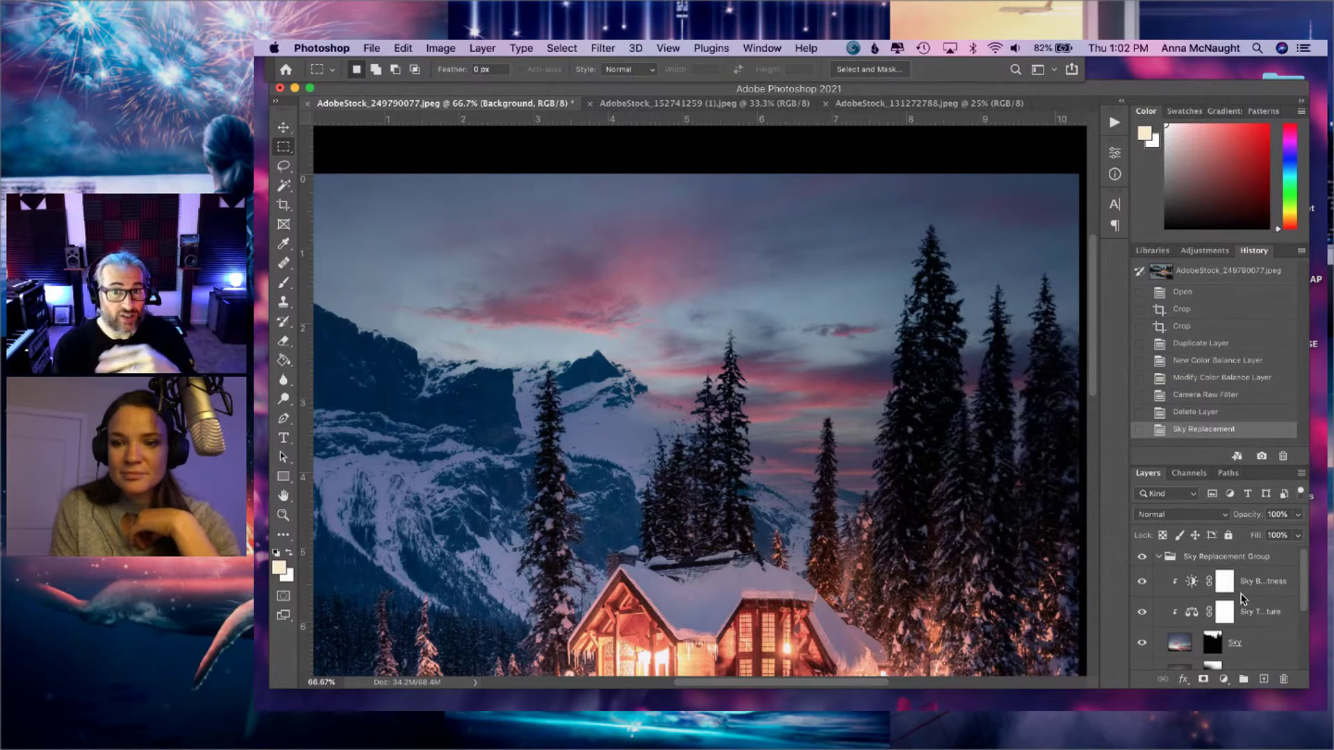
scroll(1236, 600, "down", 1)
scroll(1236, 600, "down", 2)
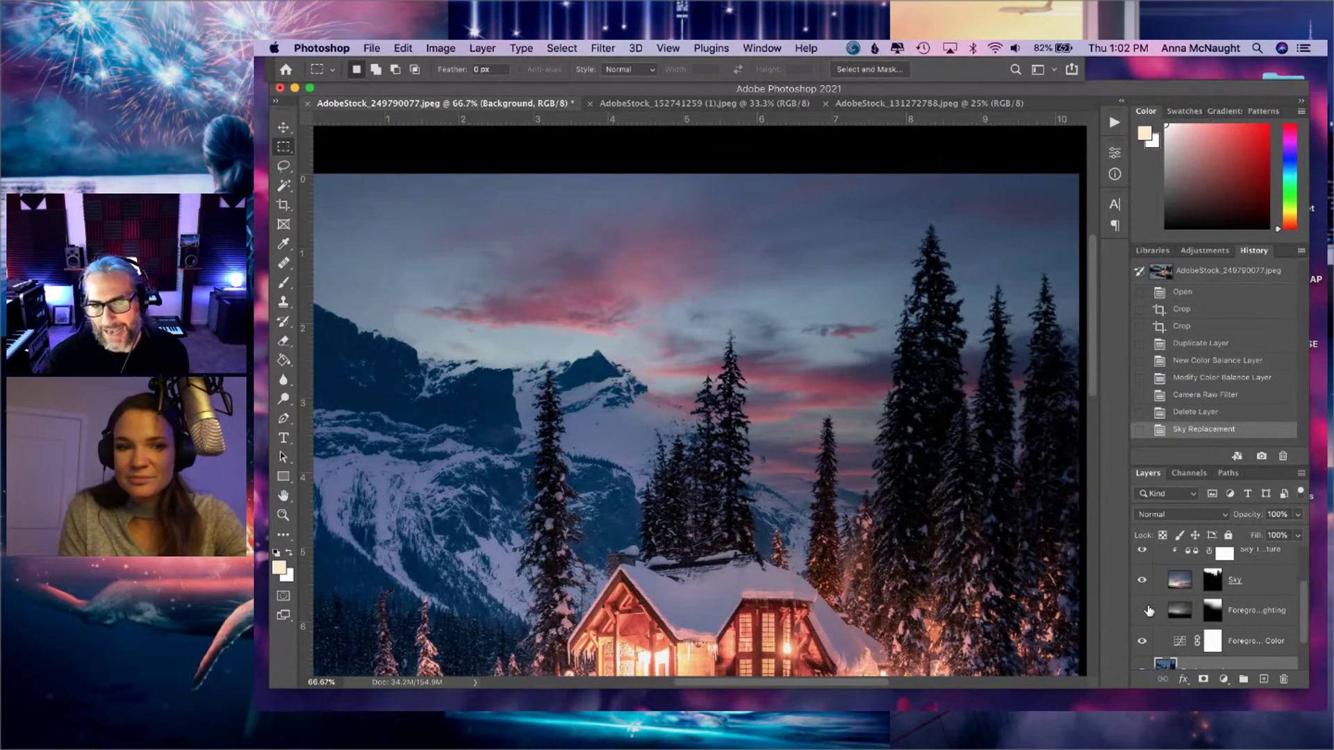
- Check what the Foreground Lighting and Foreground Color layers contribute by hiding and reshowing each, and collapse the Sky Replacement Group
left_click(1146, 610)
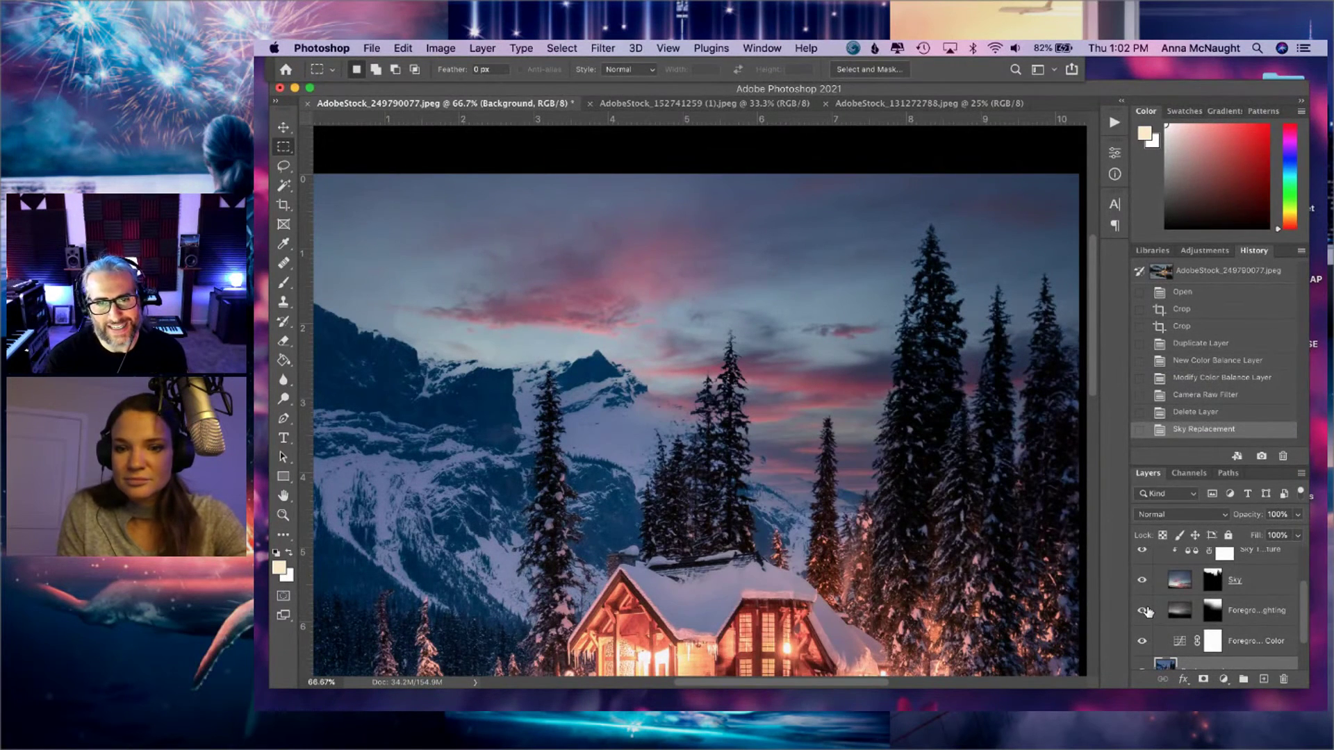
left_click(1147, 610)
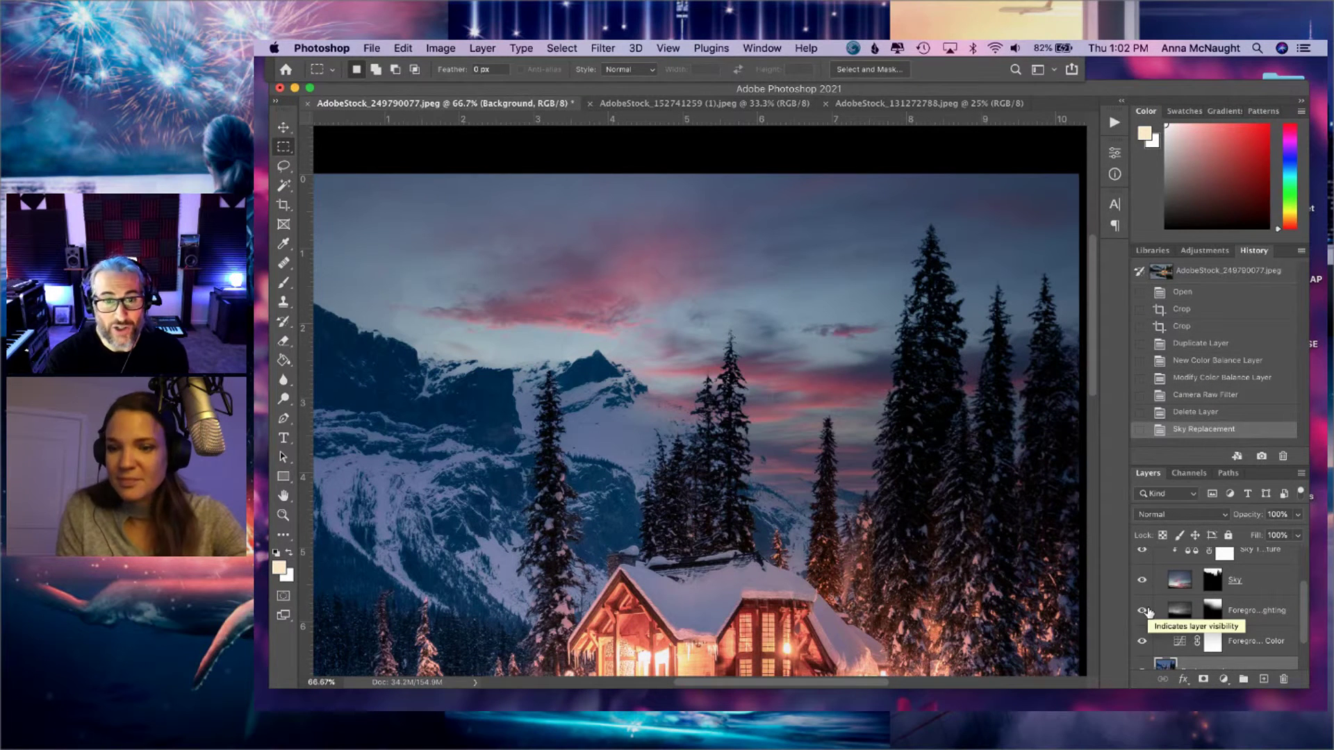
scroll(1148, 604, "down", 2)
left_click(1142, 593)
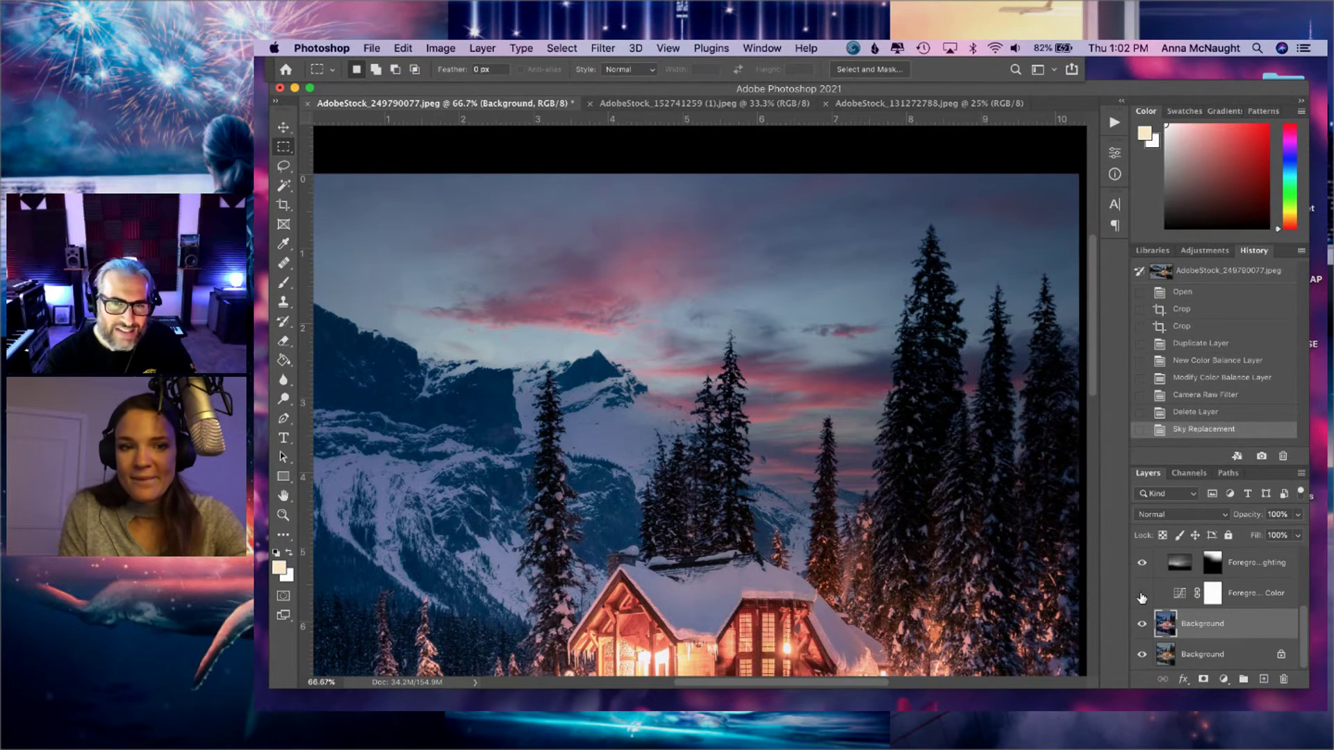
left_click(1142, 593)
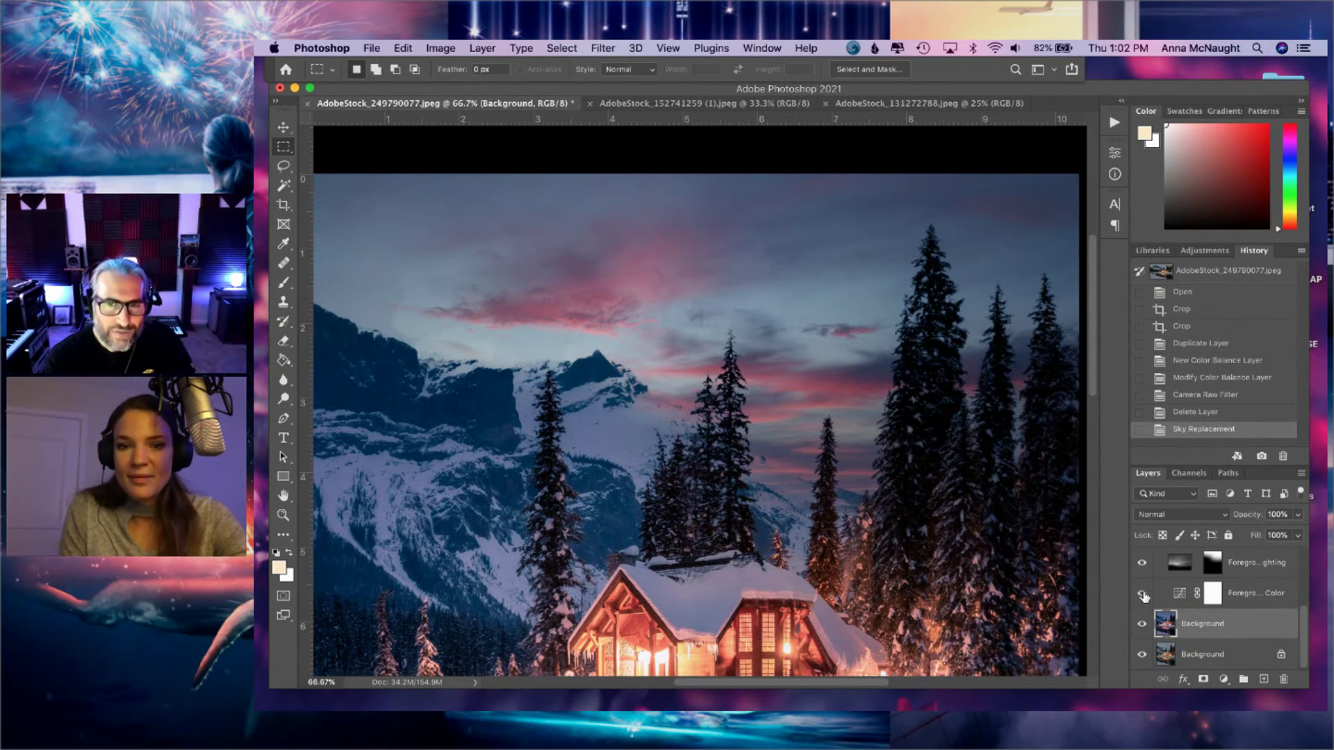
left_click(1230, 600)
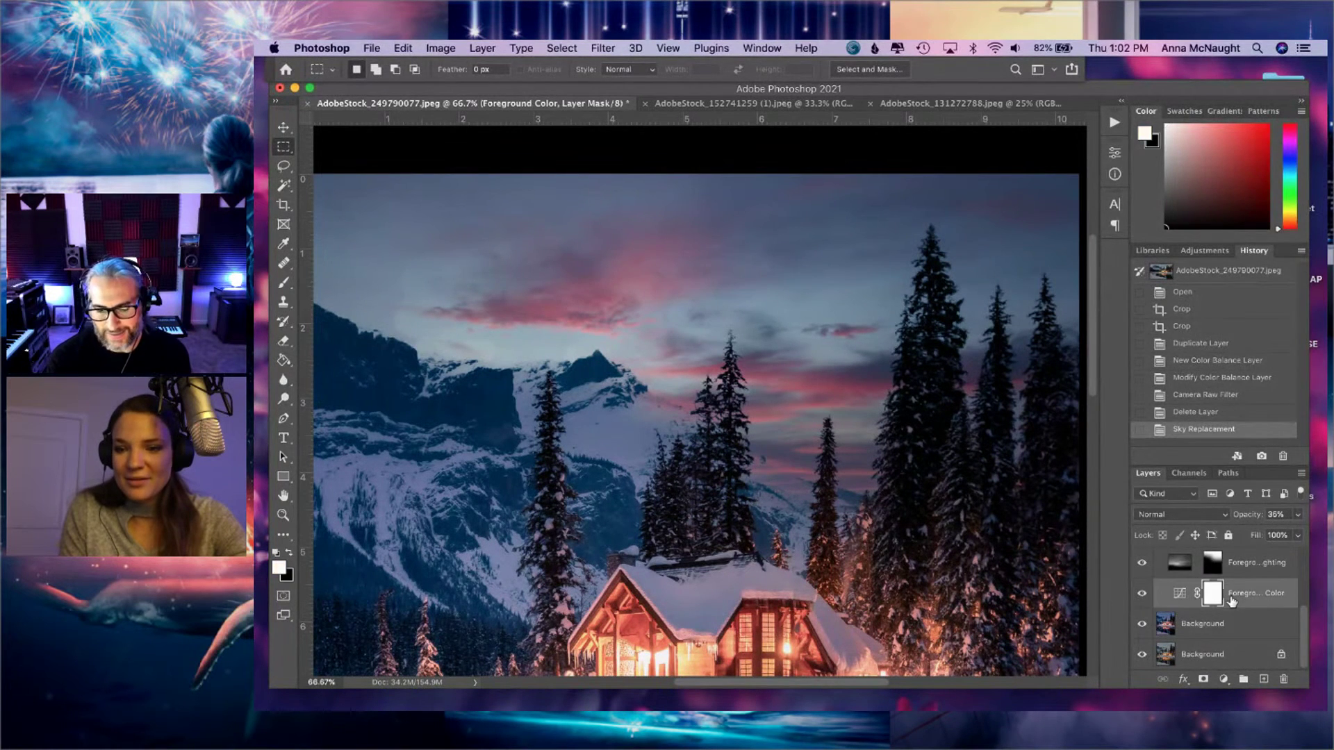
scroll(1230, 599, "up", 2)
left_click(1159, 556)
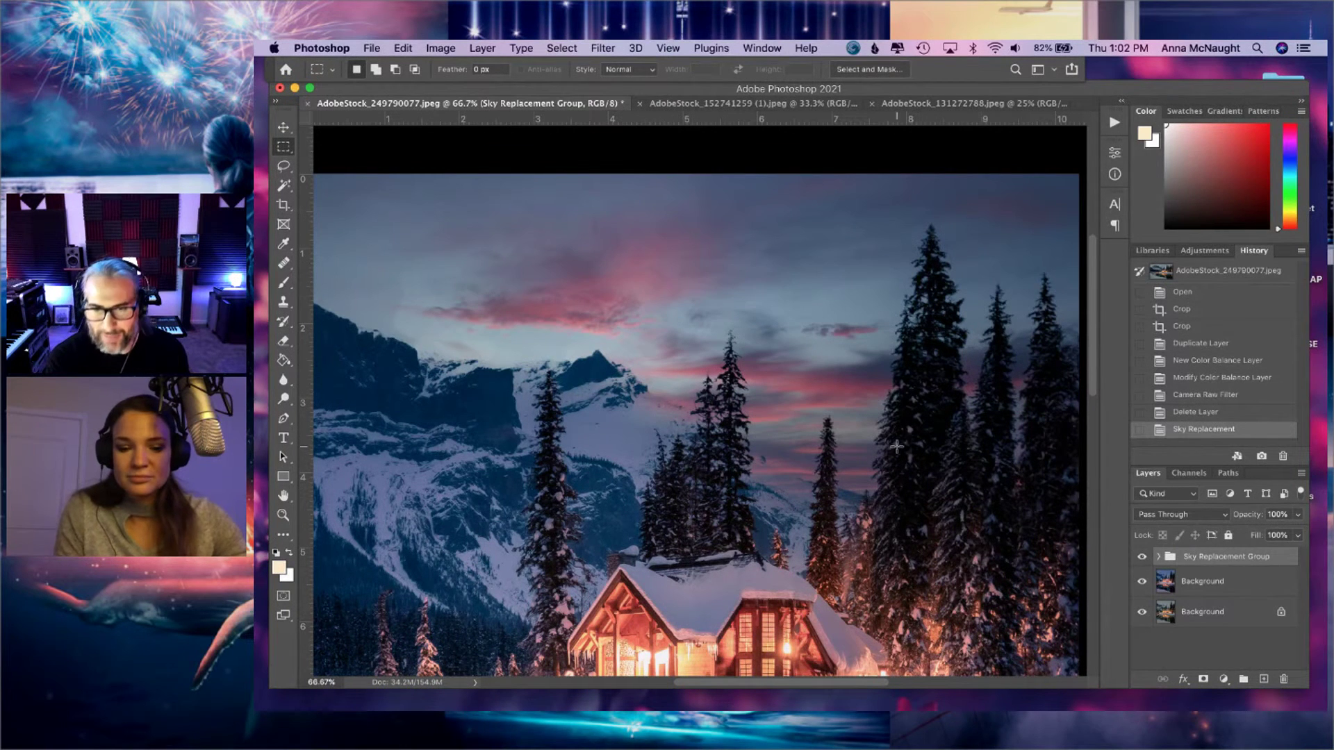
- Compare the cabin photo with and without the new sky by toggling the Sky Replacement Group's visibility several times
key("super+minus")
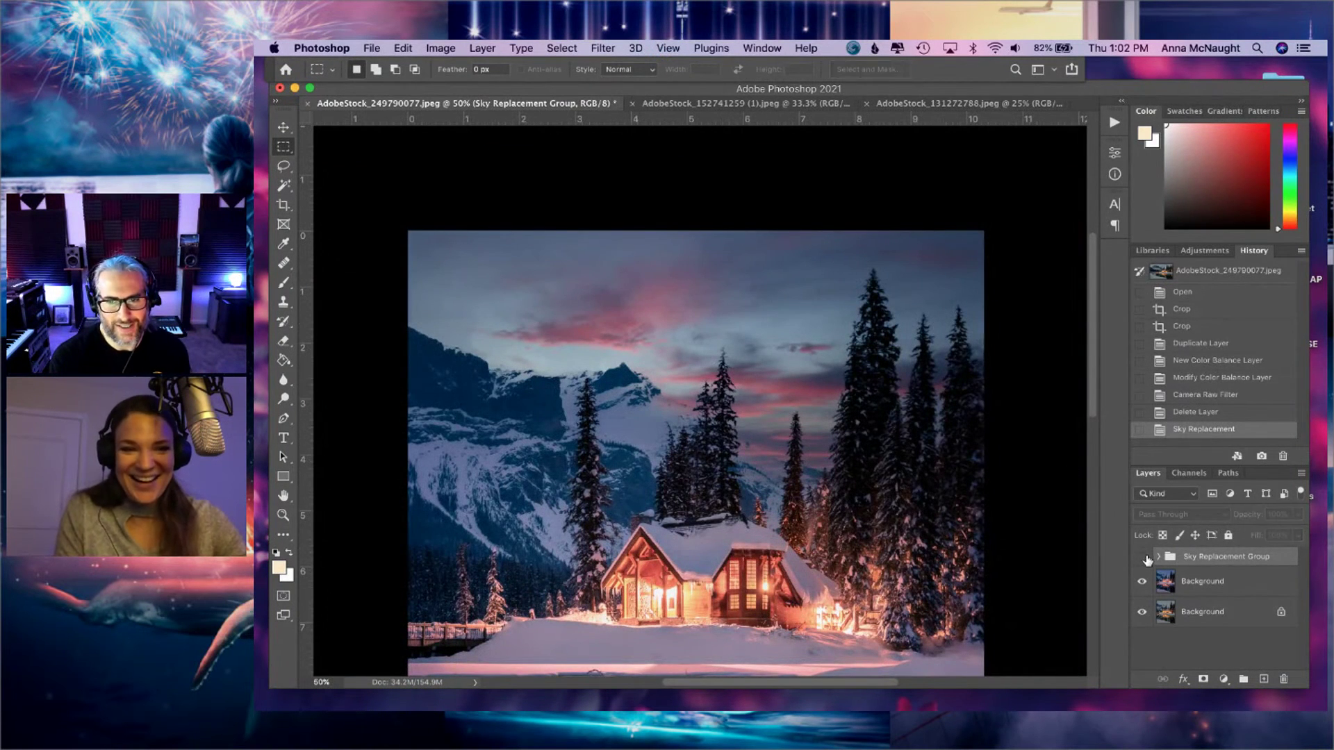
left_click(1143, 557)
left_click(1142, 557)
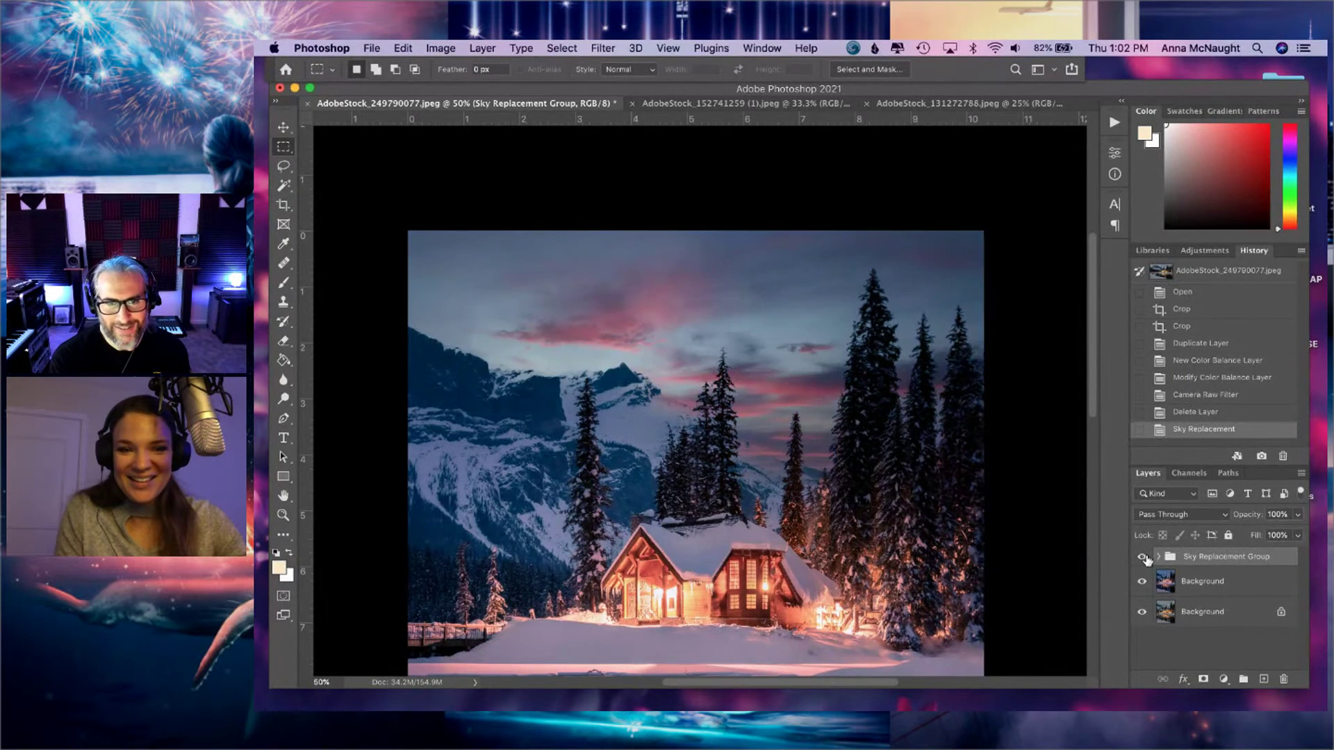
left_click(1142, 557)
left_click(1142, 557)
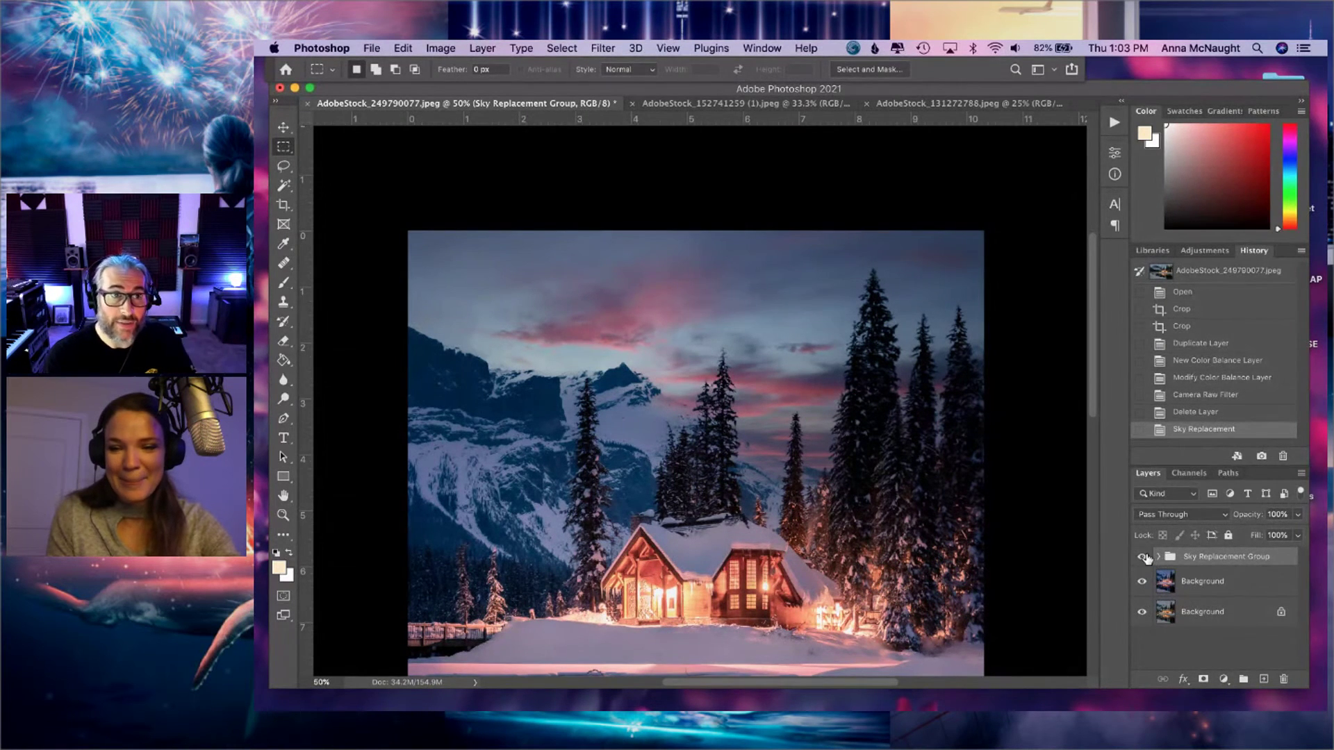
left_click(1143, 556)
left_click(1143, 557)
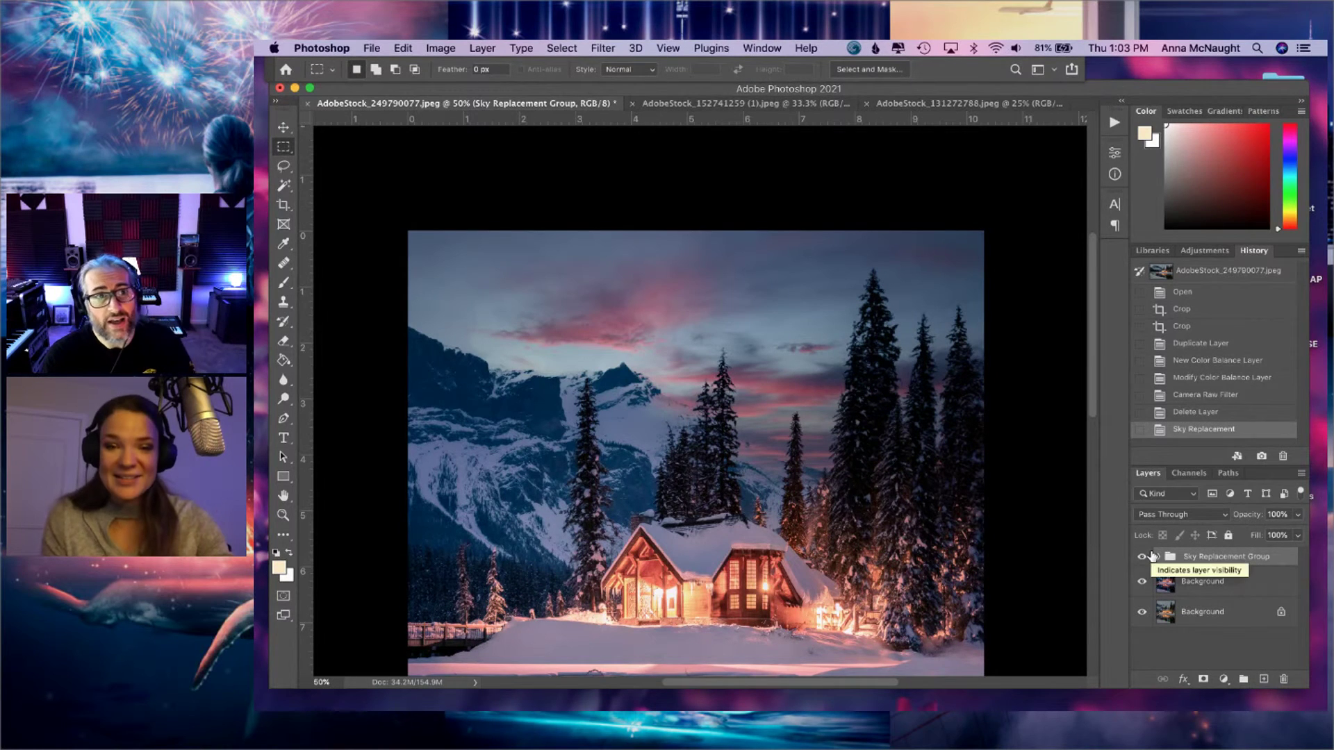
left_click(1159, 557)
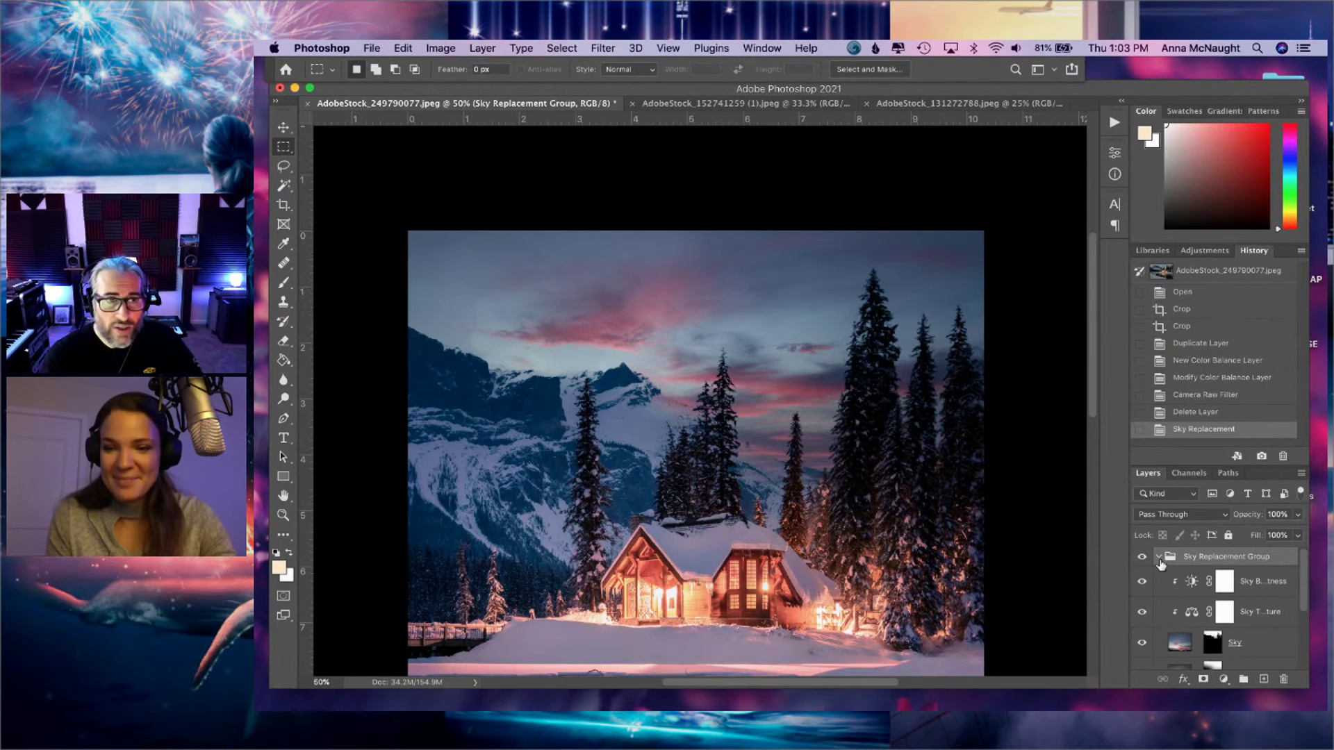
left_click(1159, 557)
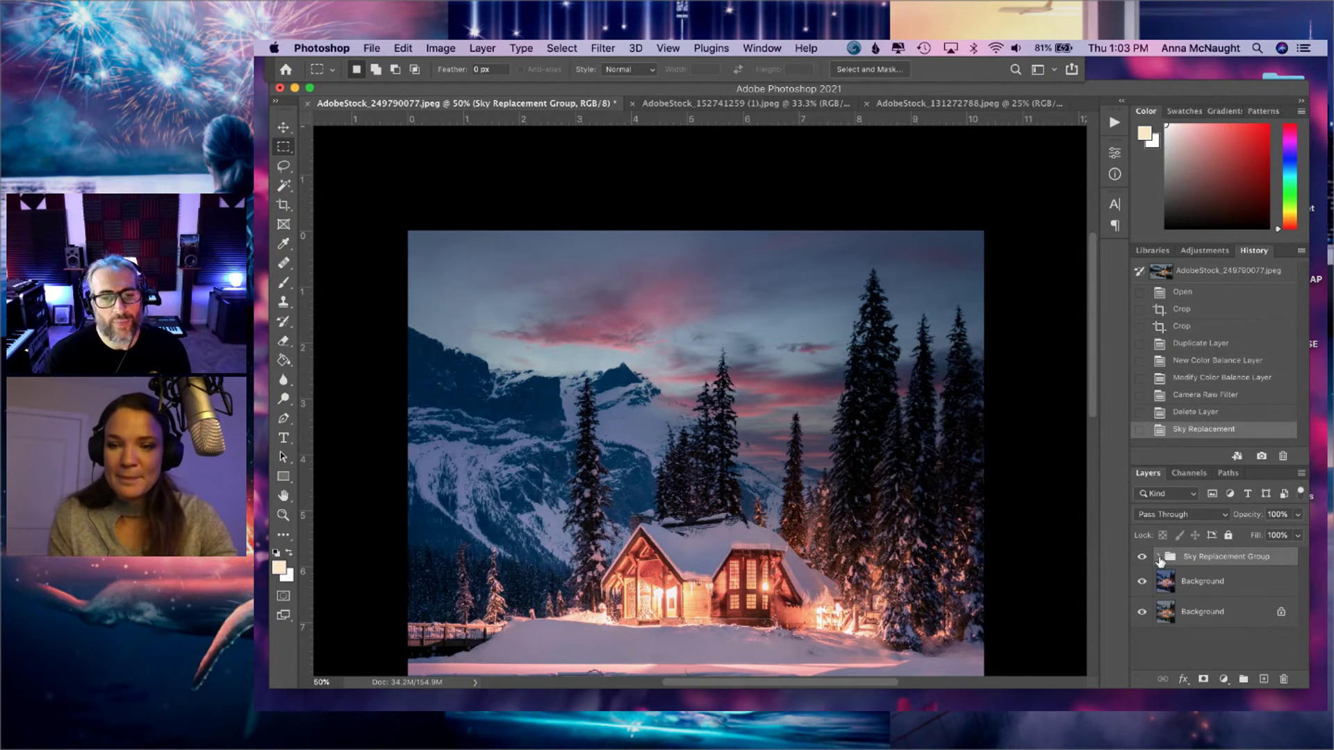
left_click(1143, 558)
left_click(1143, 559)
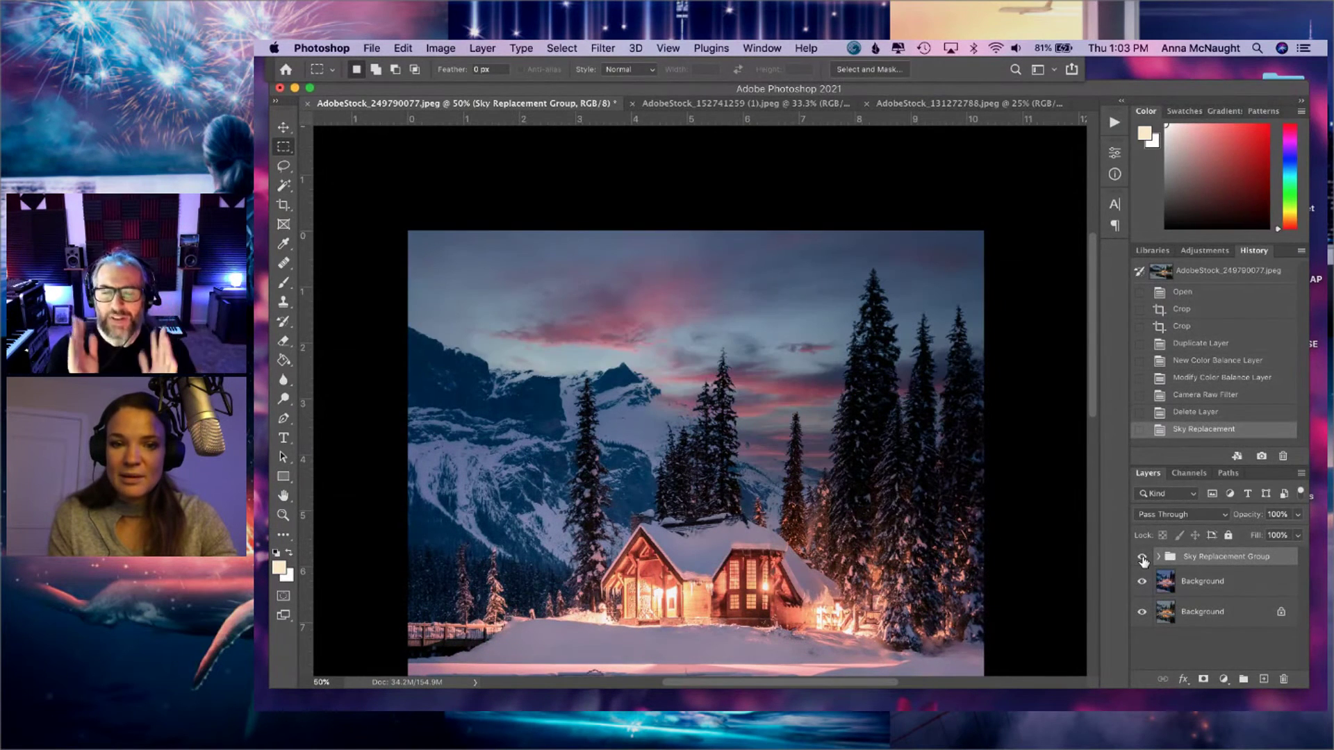
- Hide the Sky Replacement Group and duplicate the color-graded Background layer beneath it
left_click(1143, 559)
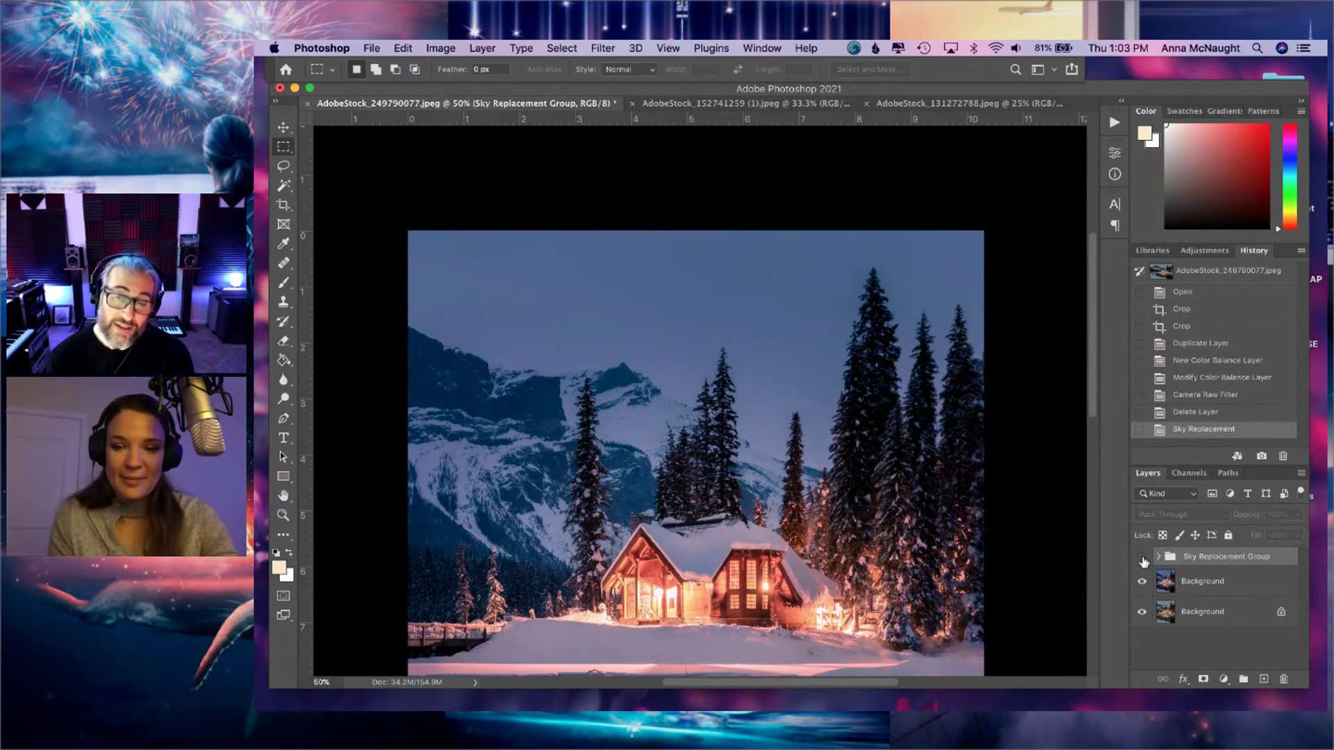
left_click(1188, 583)
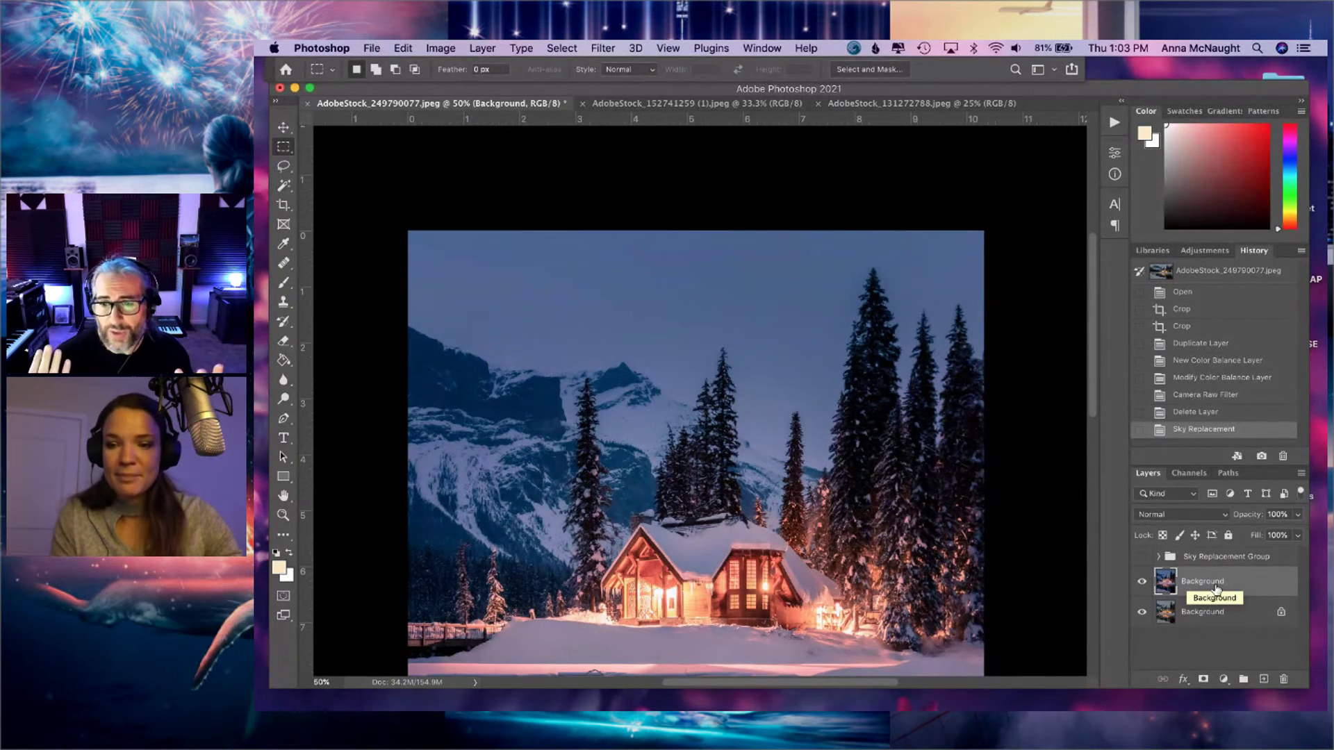
key("super+j")
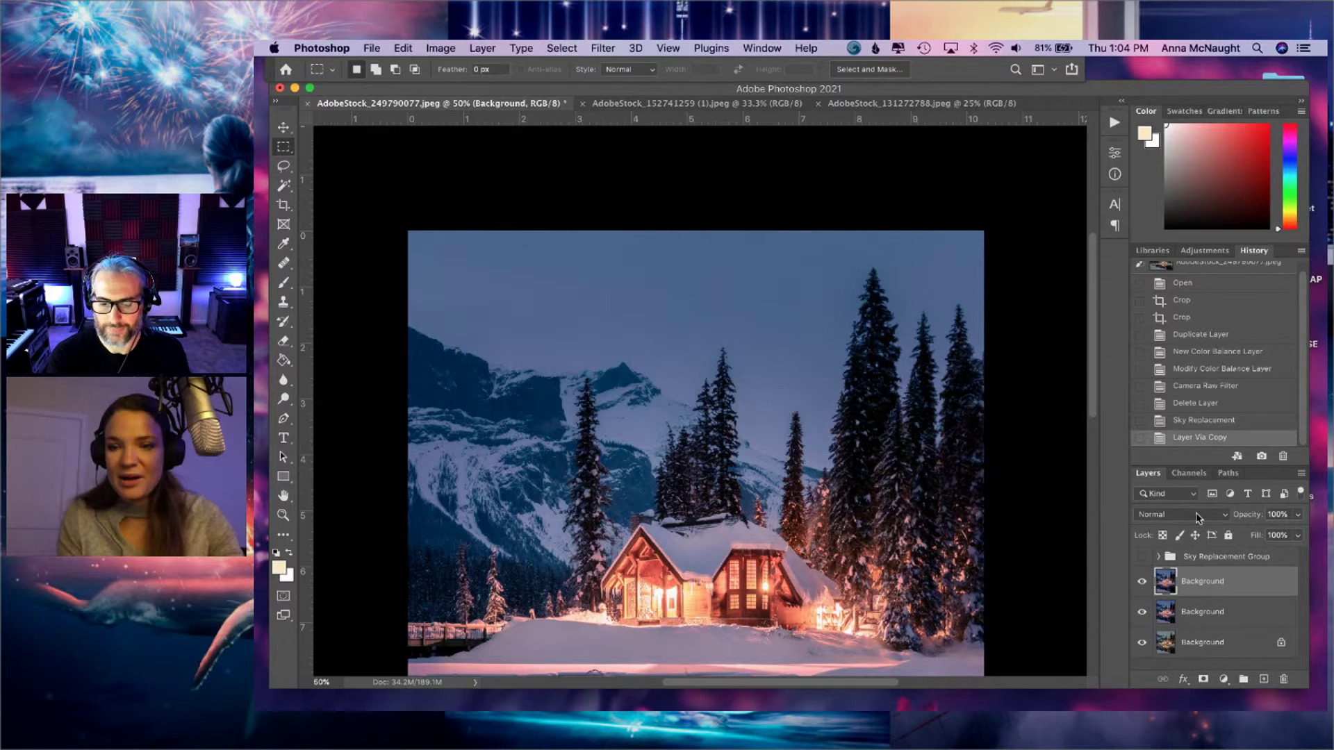
- Compare the Red, Green and Blue channels for contrast between trees and sky, and duplicate the Blue channel
left_click(1188, 473)
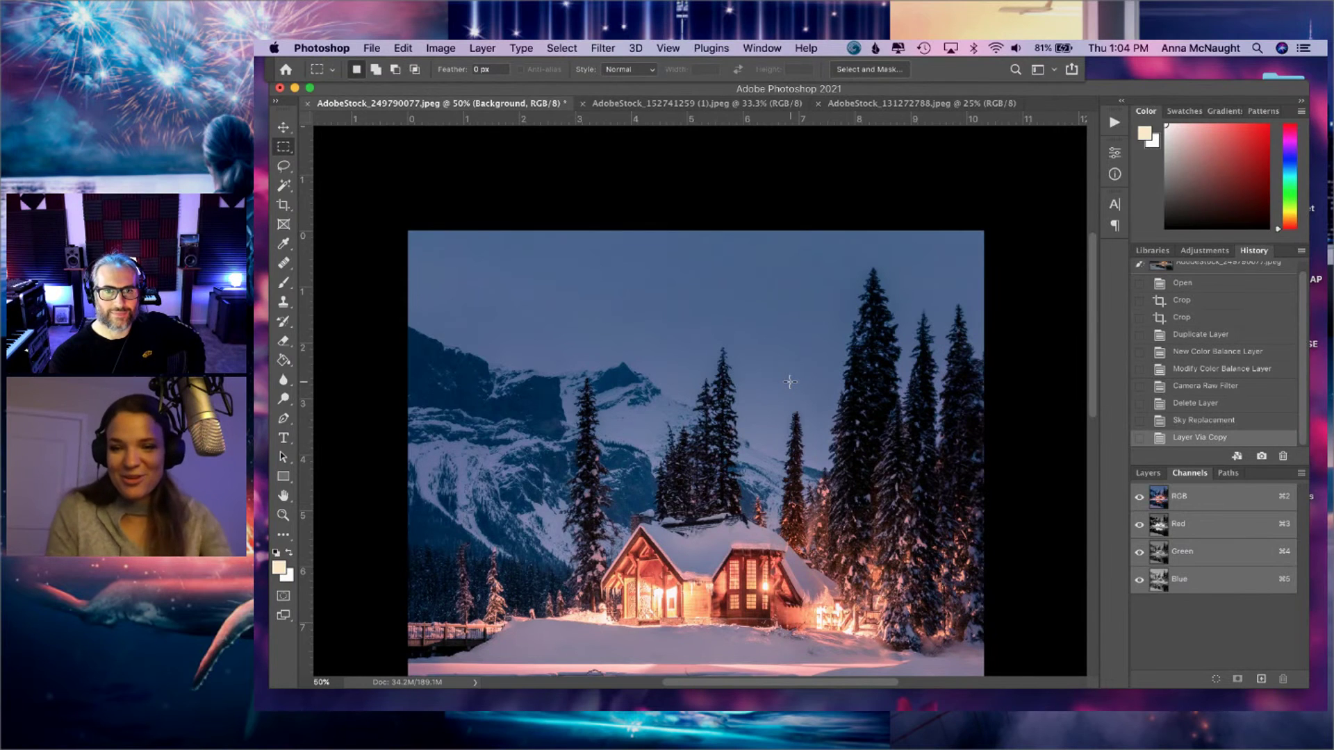
left_click(1212, 530)
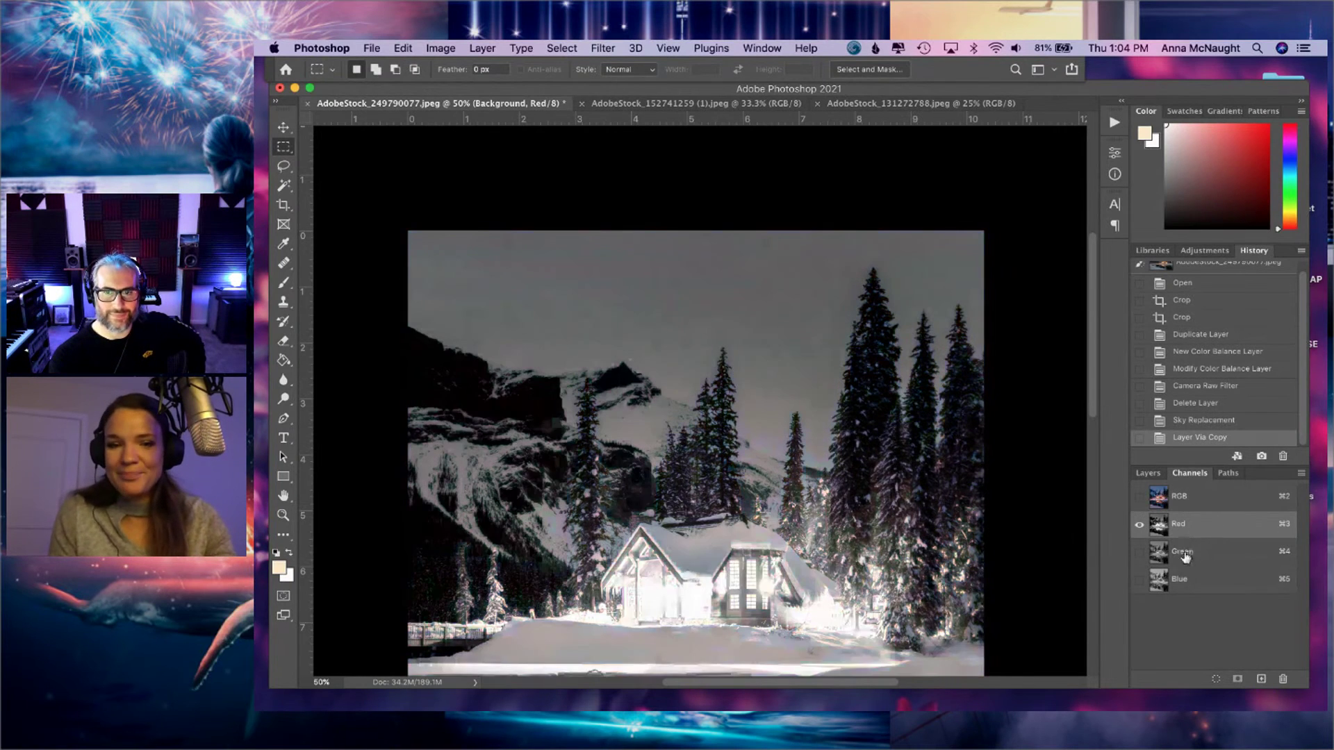
left_click(1186, 553)
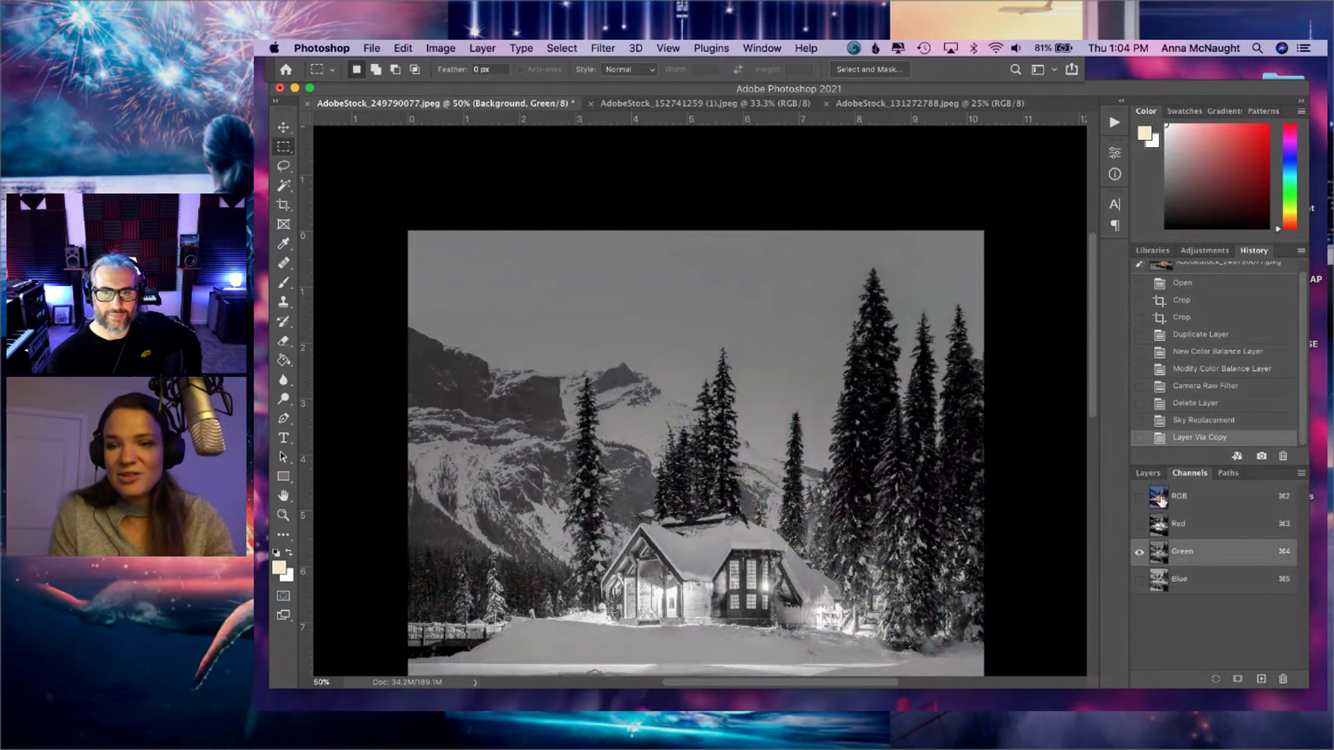
left_click(1148, 473)
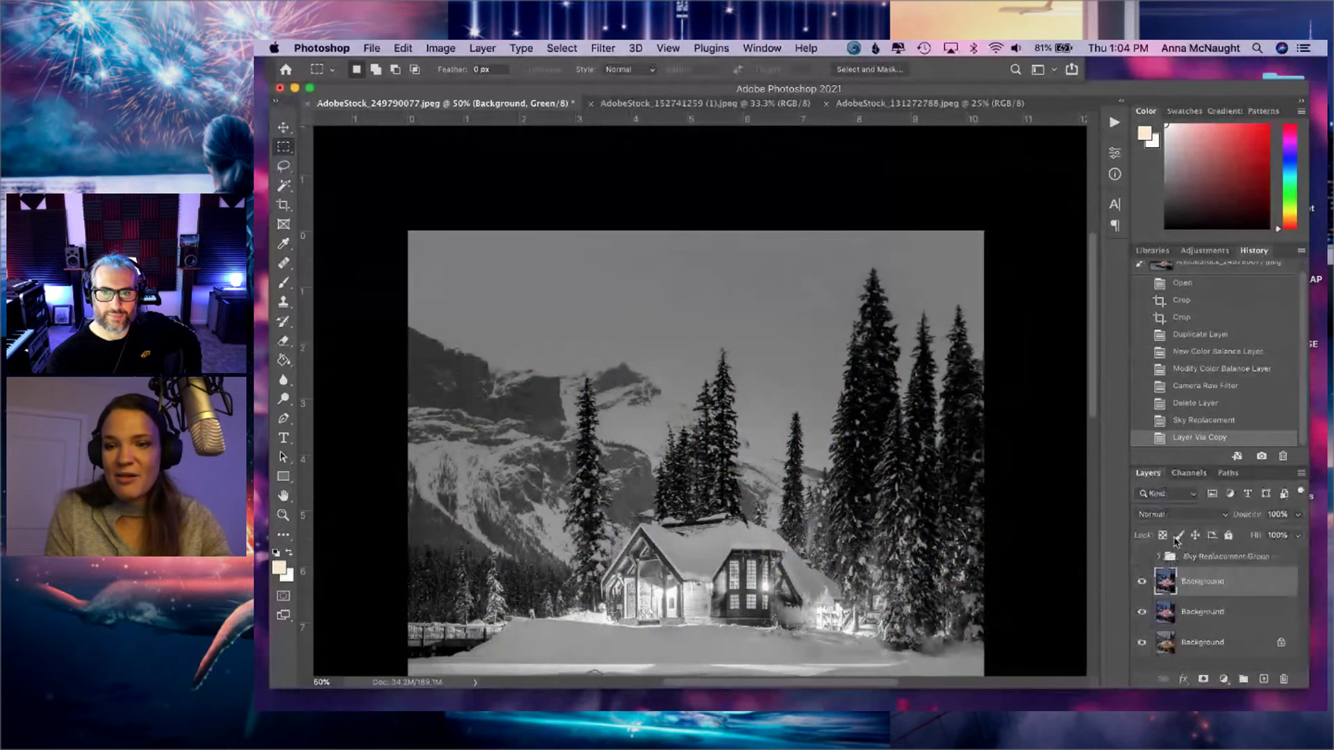
left_click(1188, 474)
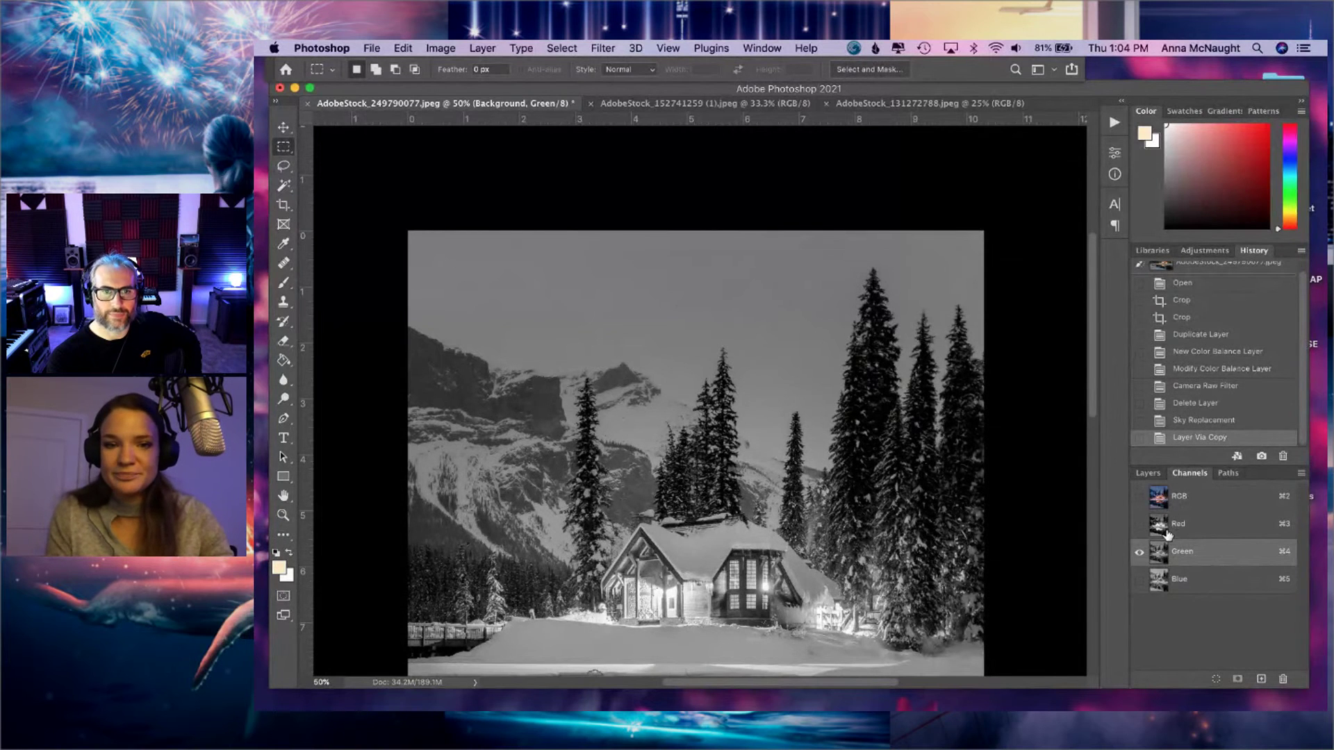
left_click(1170, 528)
left_click(1150, 474)
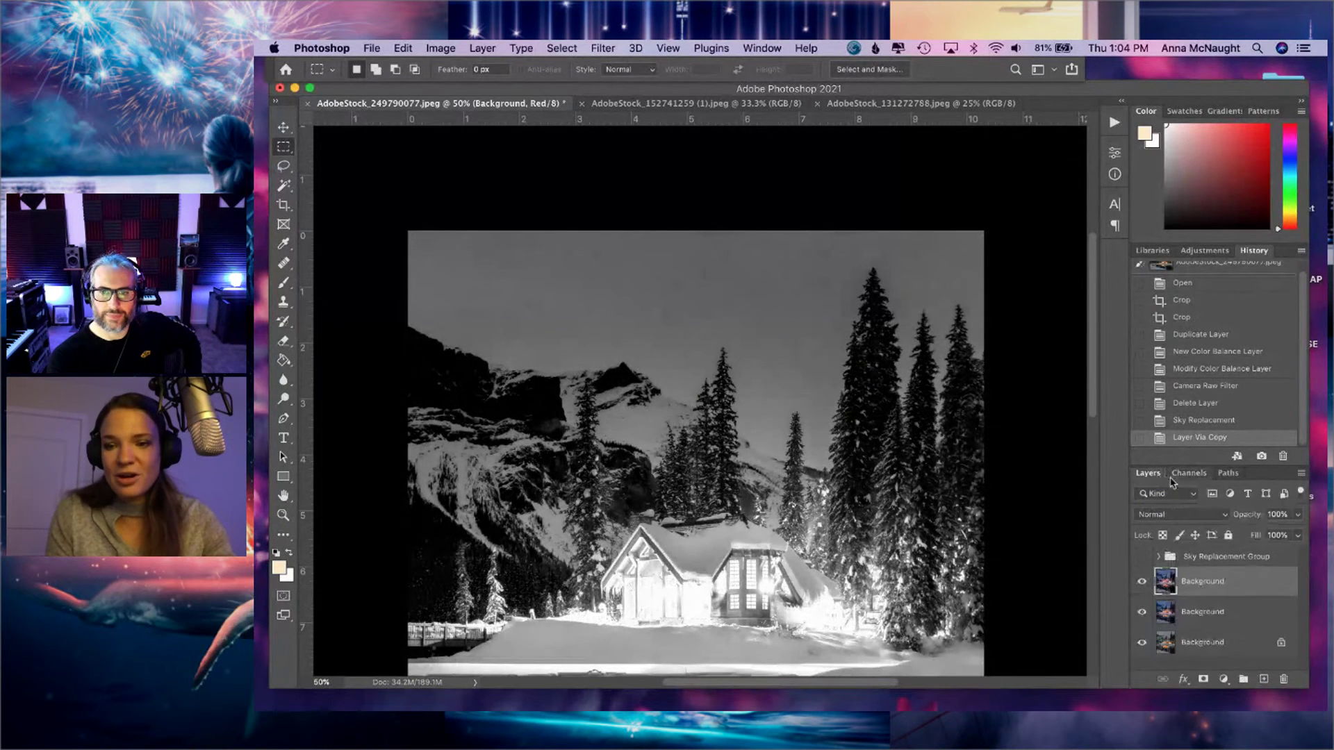
left_click(1190, 474)
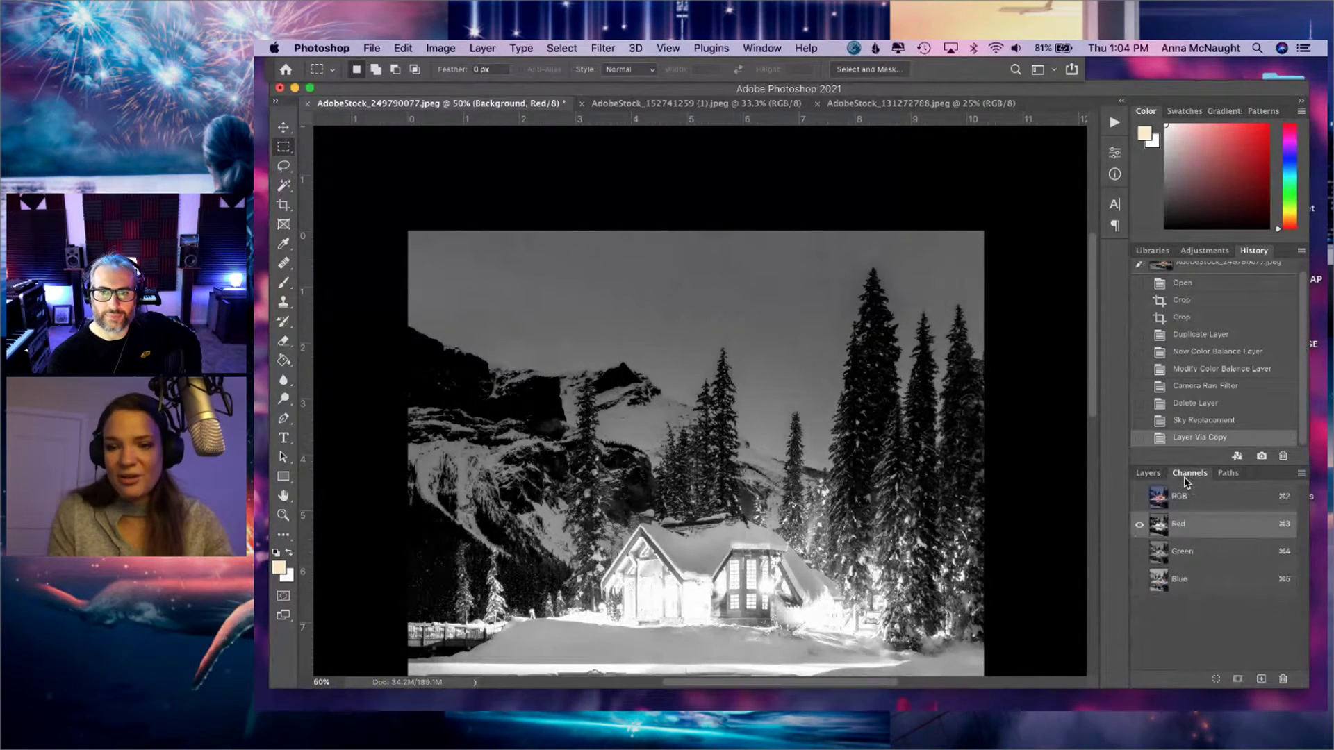
left_click(1175, 556)
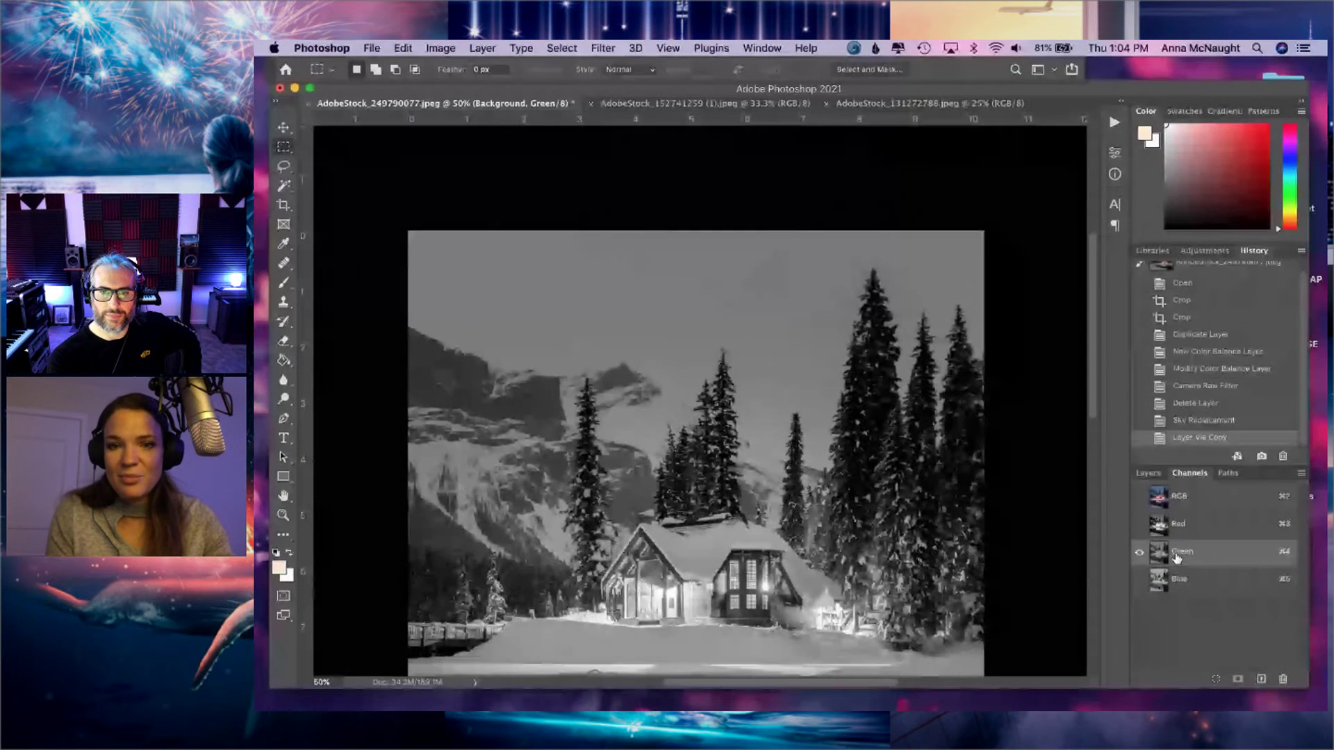
left_click(1174, 580)
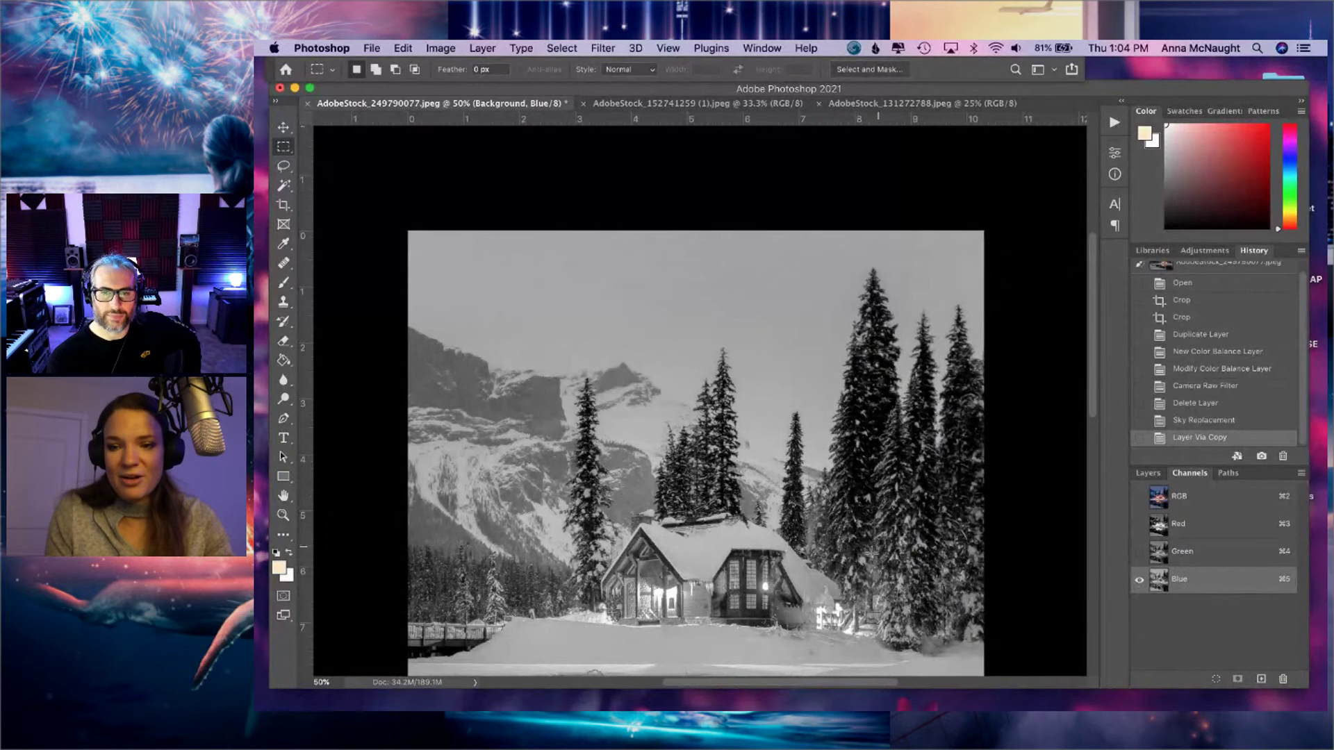
left_click(1171, 523)
left_click(1179, 551)
left_click(1182, 579)
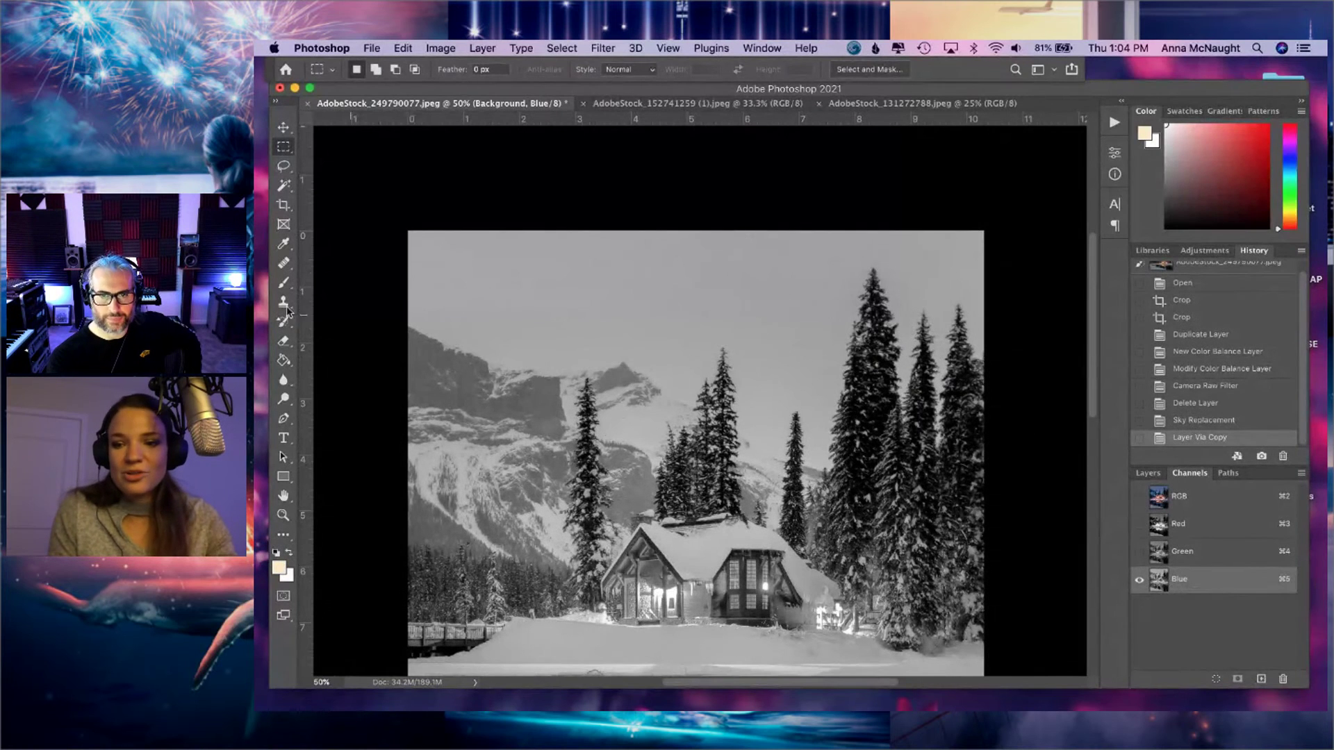
left_click_drag(1294, 570, 1261, 679)
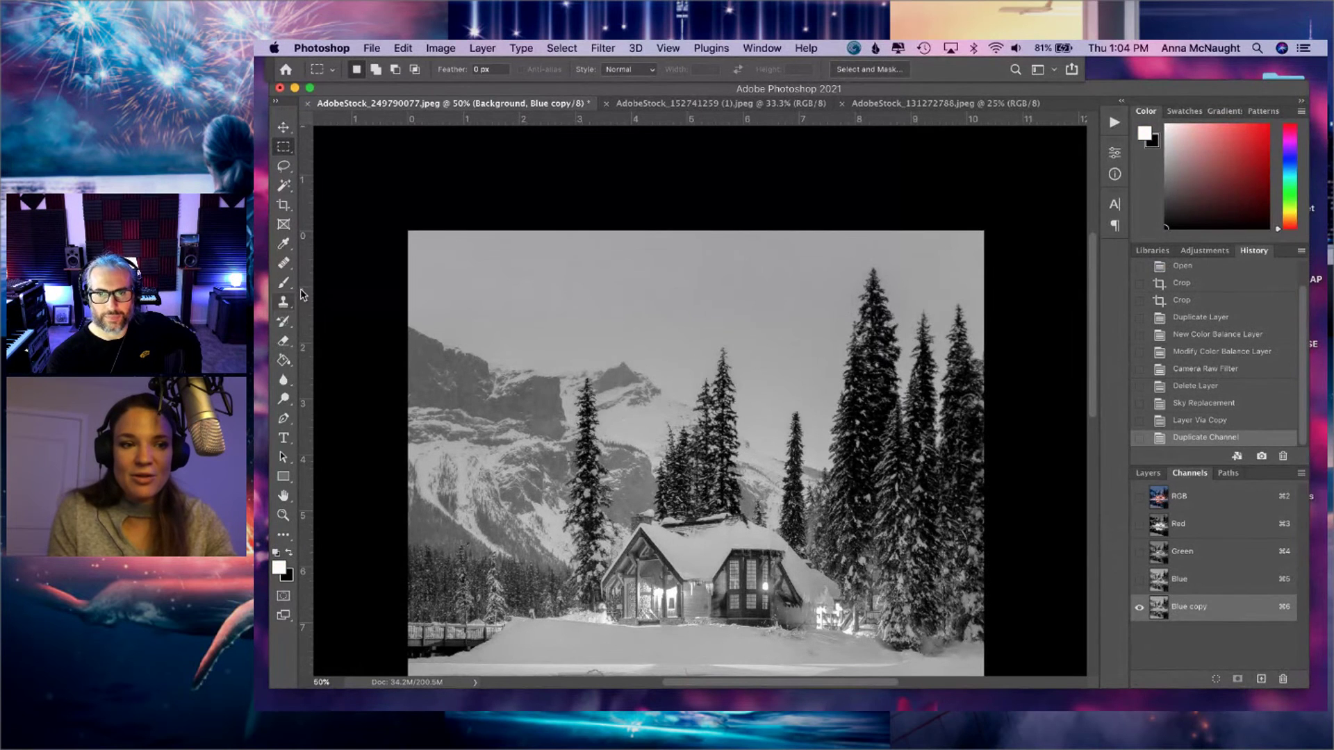
- Darken the shadows of the tall trees to the right of the cabin on the Blue channel copy using the Burn tool at brush size 300
left_click(284, 398)
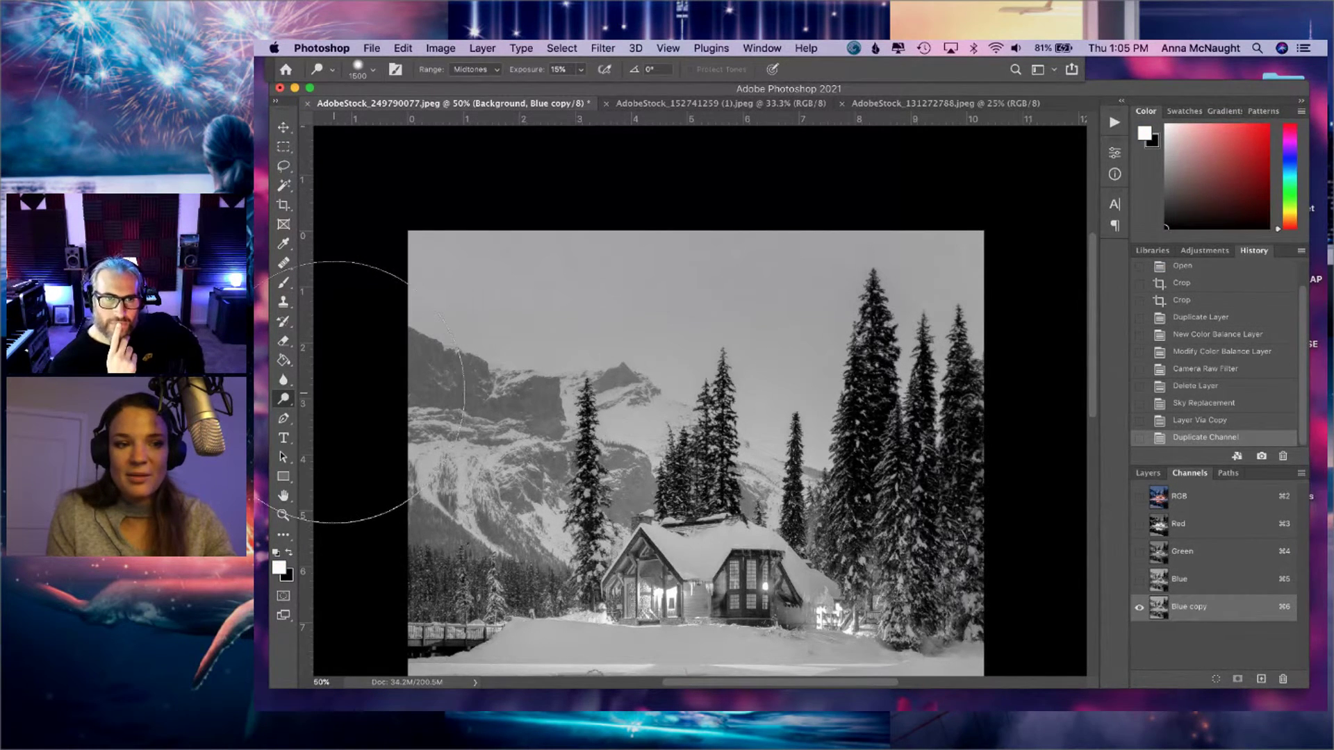
left_click(284, 401)
left_click(341, 413)
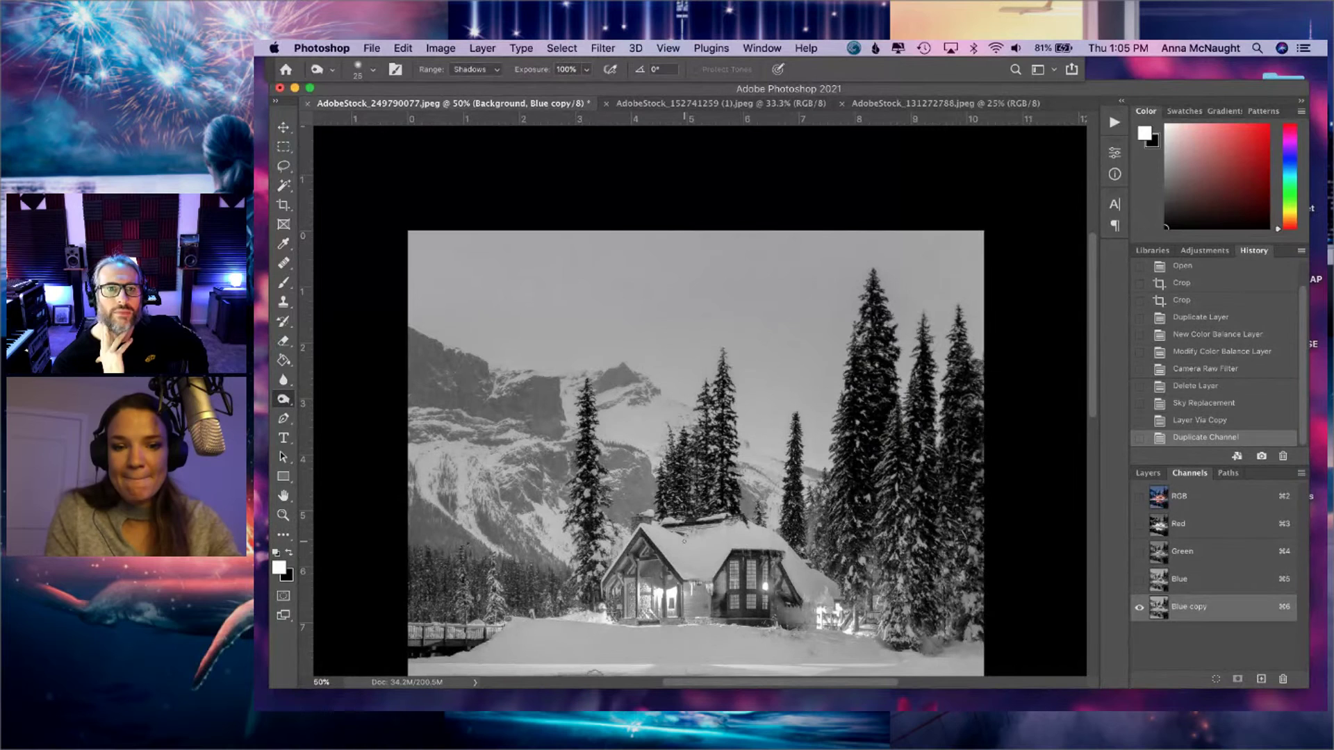
key("bracketright")
key("bracketright")
key("bracketright")
key("bracketright")
key("bracketright")
key("bracketright")
key("bracketright")
key("bracketright")
key("bracketright")
key("bracketright")
key("bracketright")
key("bracketright")
key("bracketright")
key("bracketright")
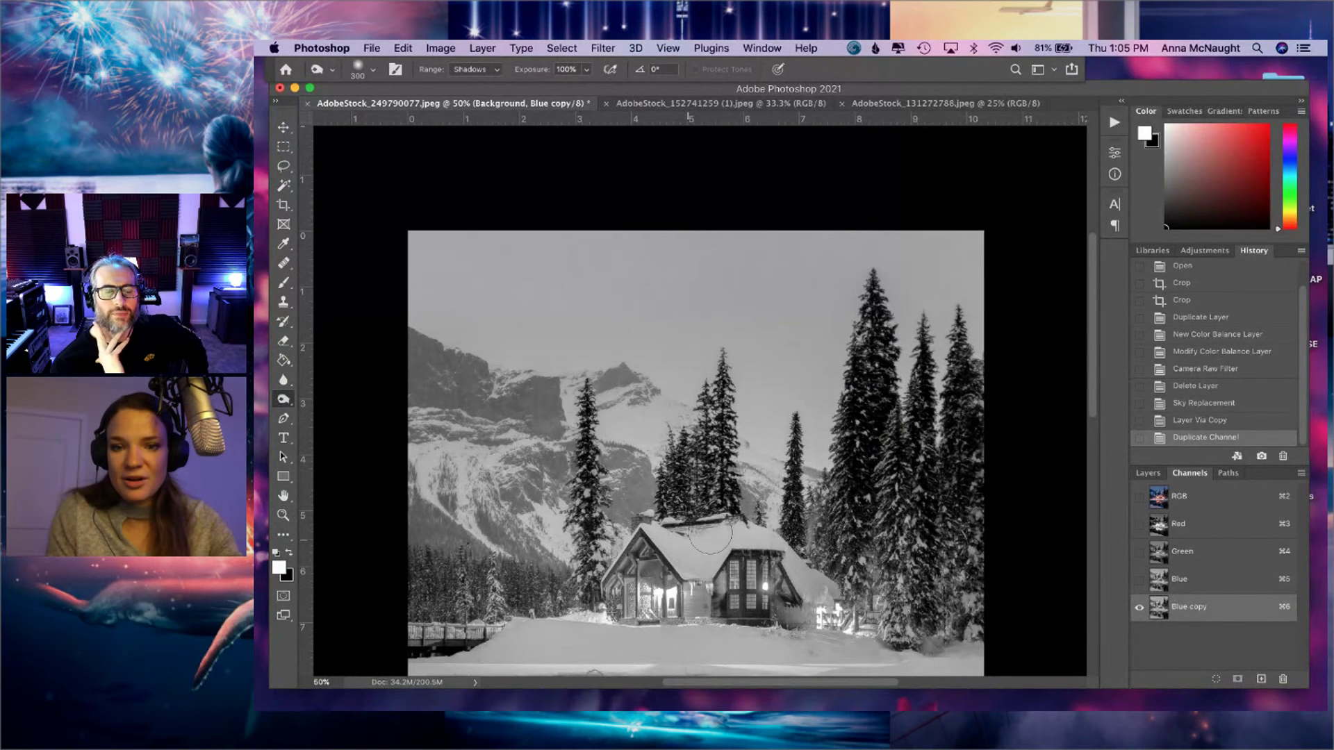
mouse_move(876, 418)
left_mouse_down()
mouse_move(869, 481)
mouse_move(933, 437)
mouse_move(963, 373)
mouse_move(981, 378)
mouse_move(971, 406)
mouse_move(879, 429)
left_mouse_up()
- Apply Levels to the Blue channel copy with input black 46, midtone 1.33 and white 187
key("super+l")
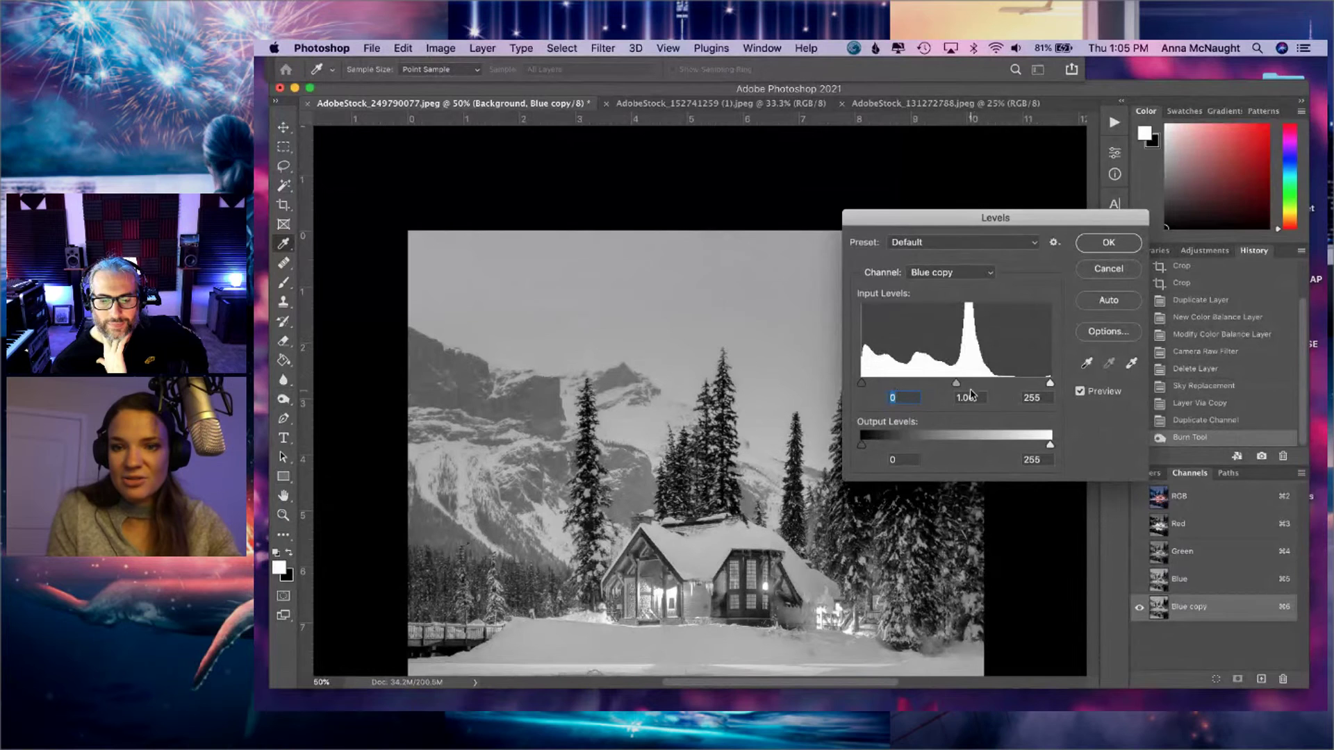
left_click_drag(1037, 224, 1147, 196)
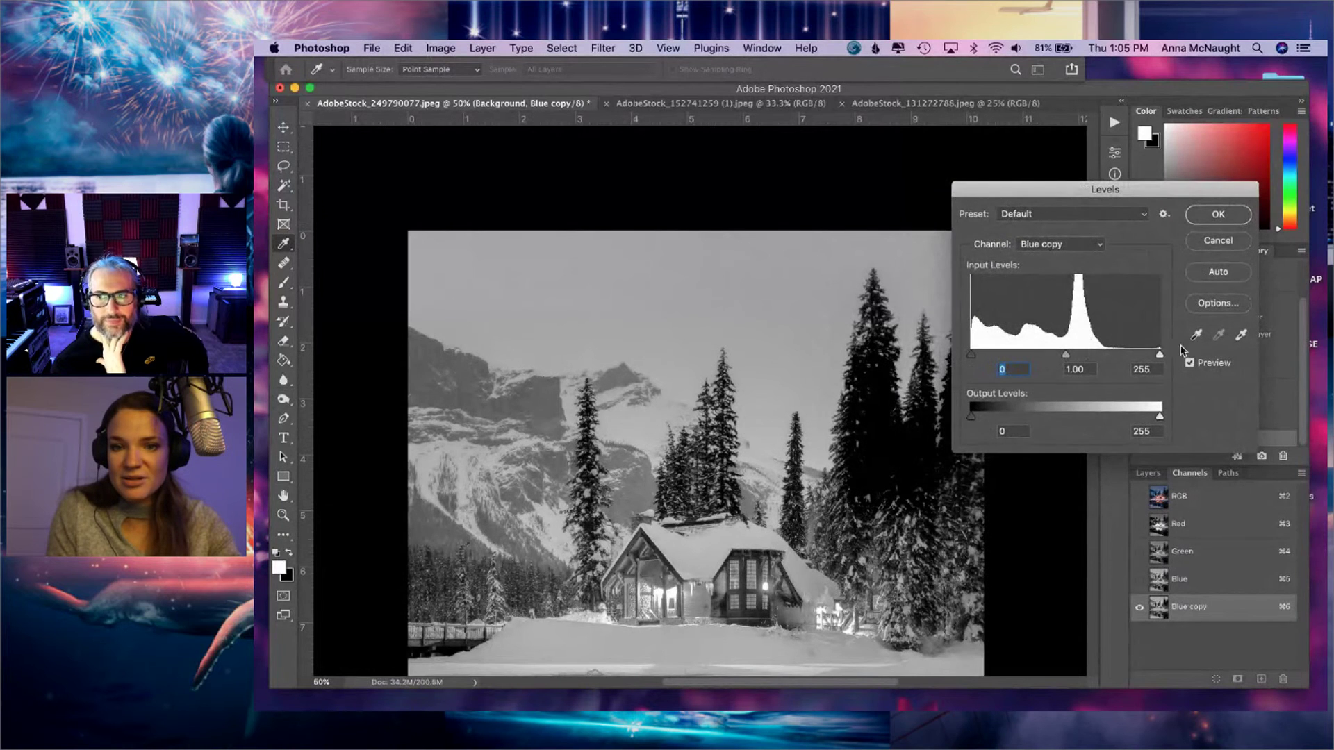
left_click_drag(1159, 354, 1112, 369)
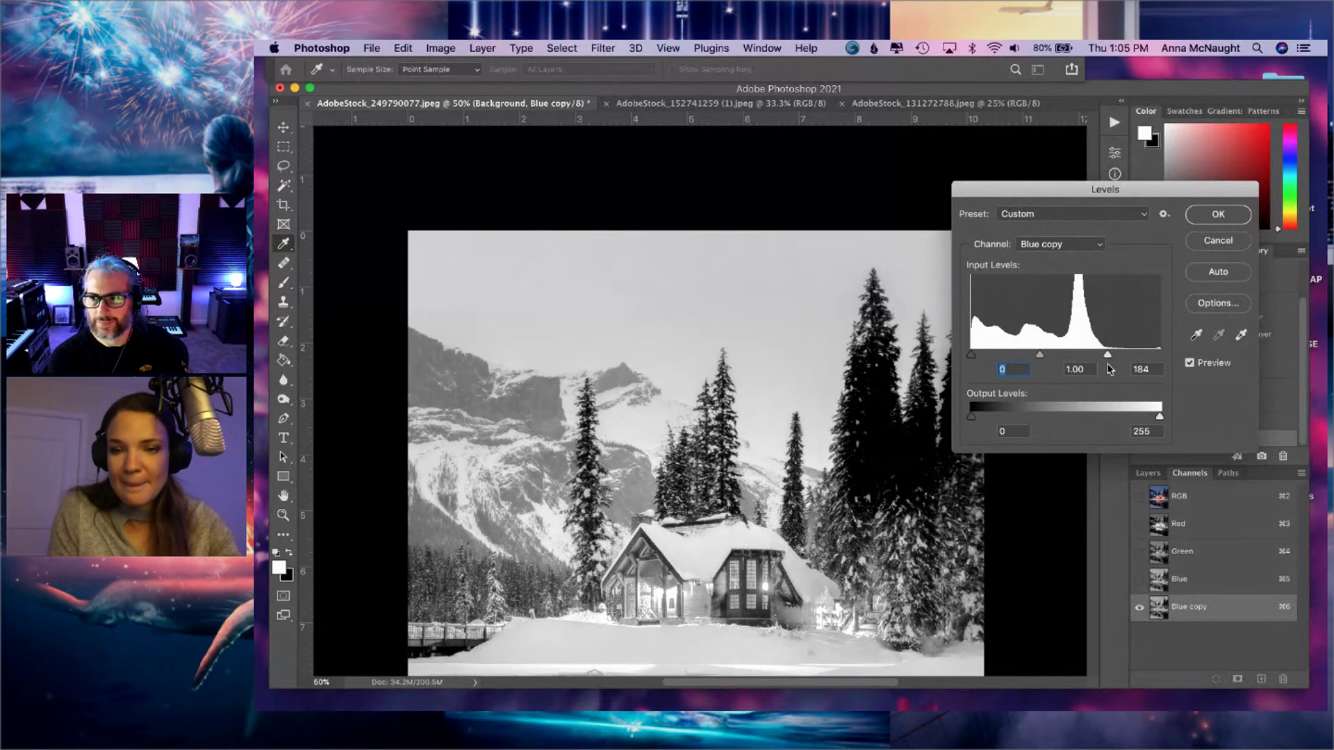
left_click_drag(972, 355, 1049, 362)
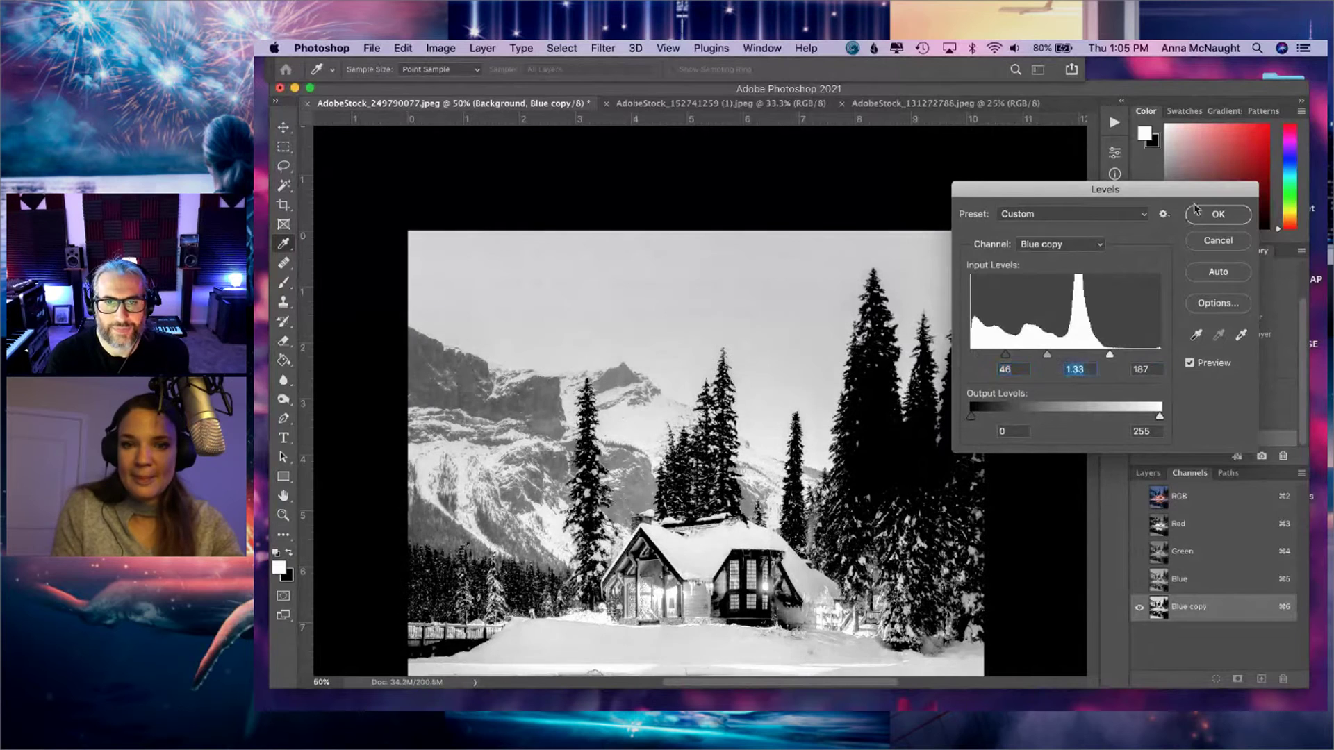
left_click(1208, 213)
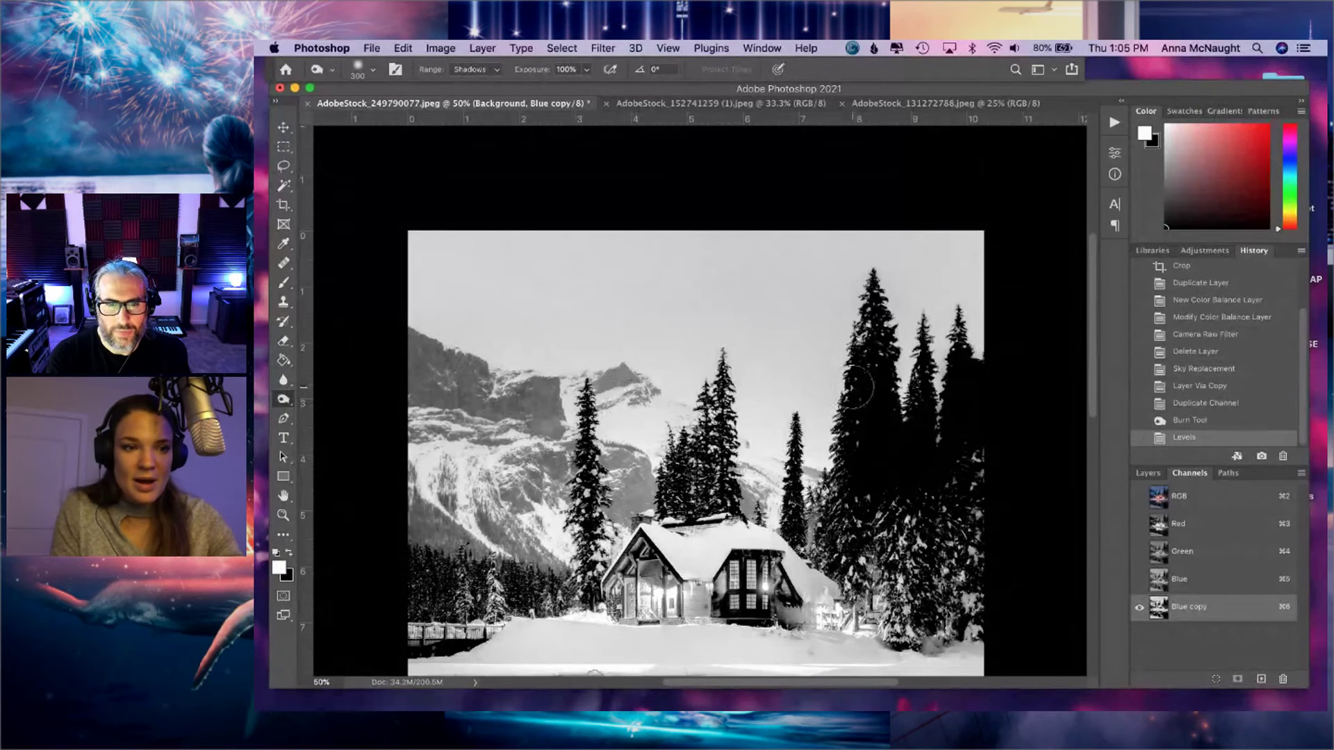
- Whiten the sky on the Blue channel copy using the Dodge tool with range Highlights and exposure 100%
left_click_drag(284, 400, 316, 403)
key("shift+o")
key("shift+o")
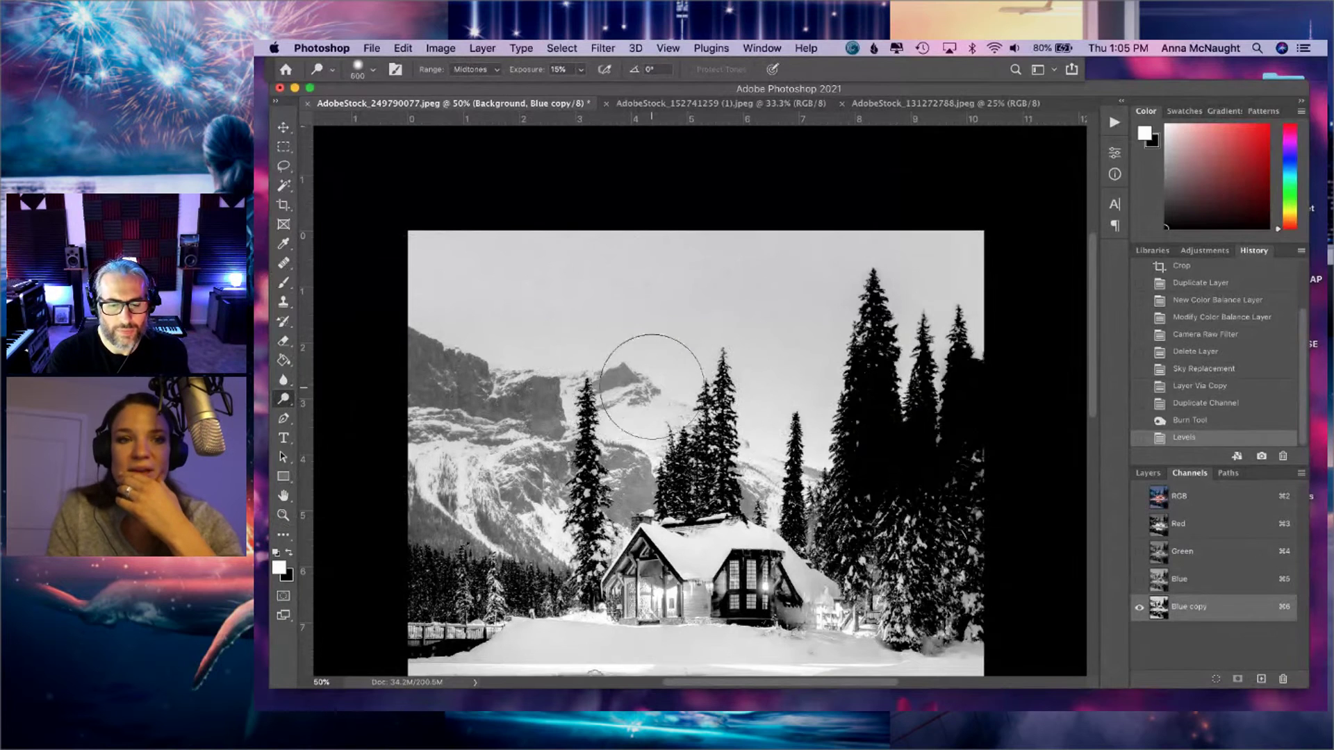
left_click(479, 79)
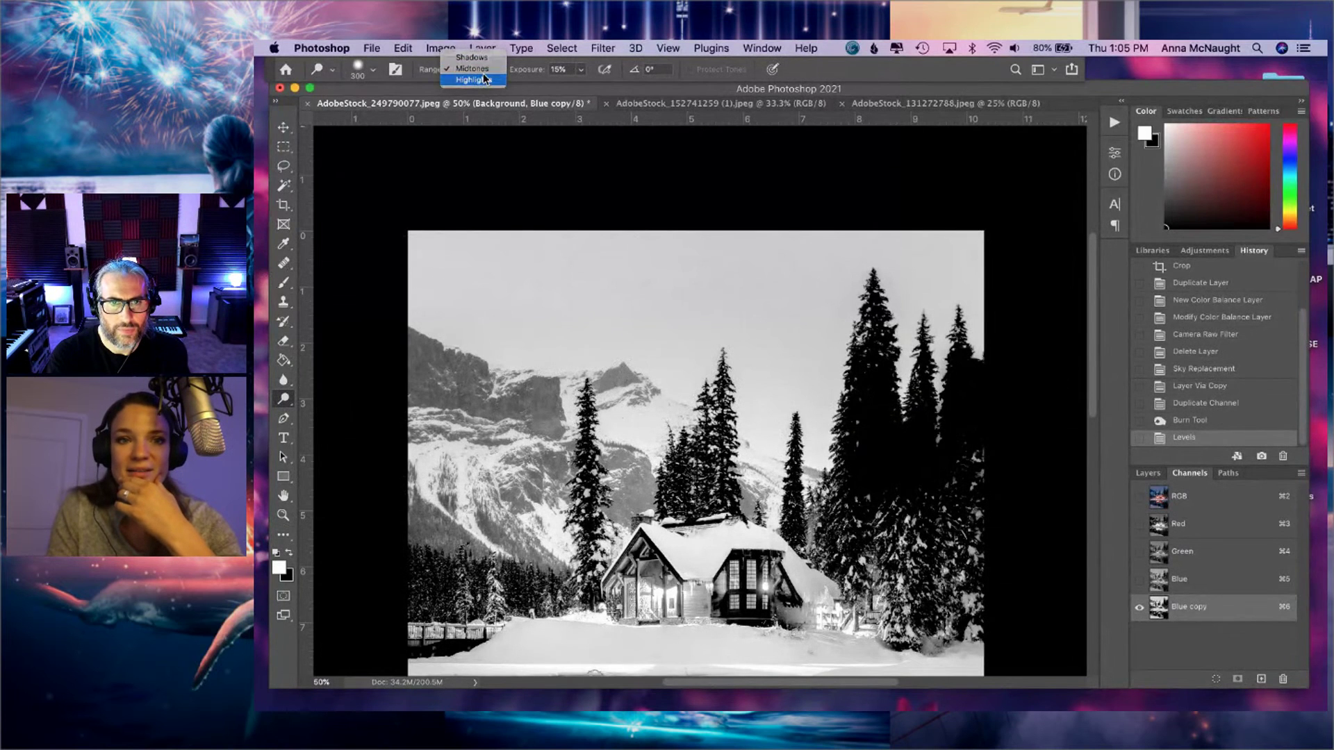
left_click(580, 69)
left_click_drag(581, 86, 643, 87)
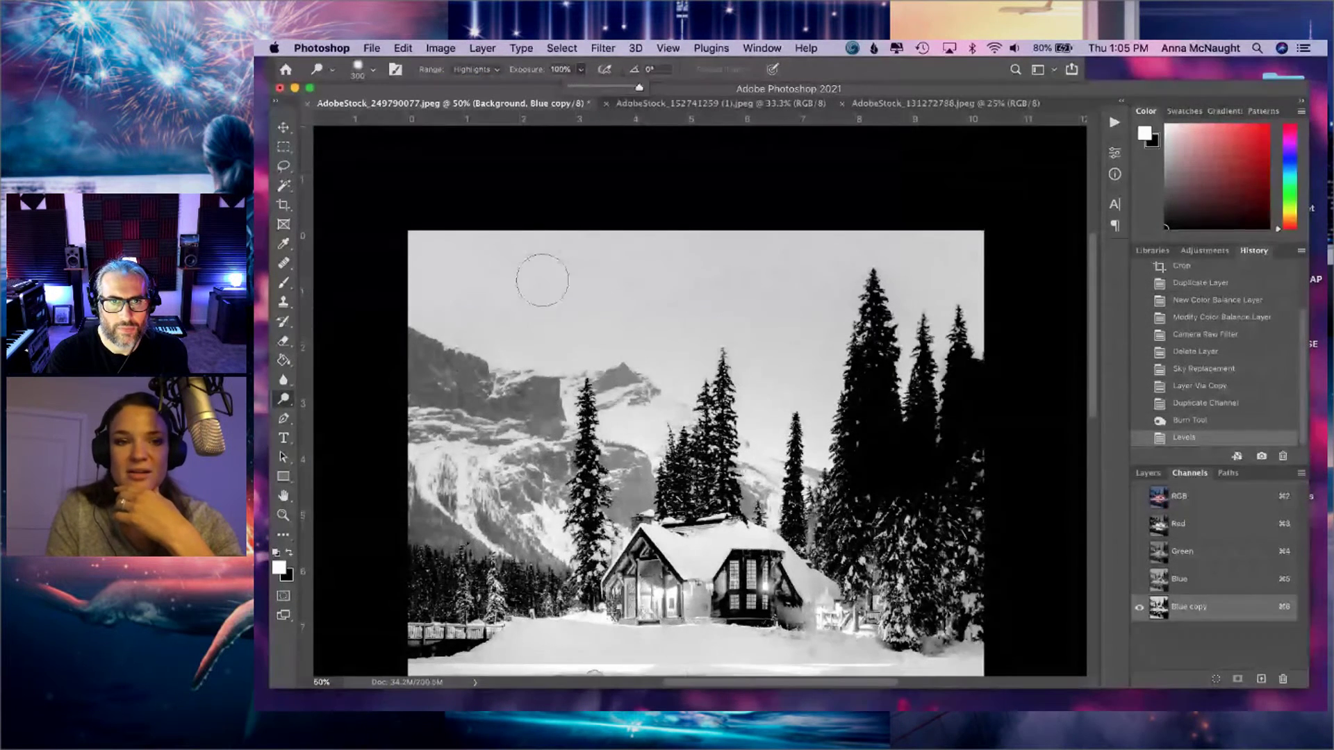
mouse_move(539, 277)
left_mouse_down()
mouse_move(436, 254)
mouse_move(875, 223)
mouse_move(917, 250)
mouse_move(985, 238)
mouse_move(947, 268)
mouse_move(910, 347)
mouse_move(935, 379)
mouse_move(962, 334)
mouse_move(959, 281)
left_mouse_up()
key("bracketleft")
key("bracketleft")
key("bracketleft")
key("bracketleft")
key("bracketleft")
key("bracketleft")
mouse_move(833, 250)
left_mouse_down()
mouse_move(833, 279)
mouse_move(856, 278)
mouse_move(826, 371)
mouse_move(844, 306)
mouse_move(853, 342)
mouse_move(860, 304)
mouse_move(819, 323)
mouse_move(818, 444)
mouse_move(815, 414)
mouse_move(746, 396)
mouse_move(725, 332)
mouse_move(789, 392)
mouse_move(707, 319)
mouse_move(715, 358)
mouse_move(698, 376)
mouse_move(611, 331)
mouse_move(603, 345)
mouse_move(553, 345)
mouse_move(601, 347)
mouse_move(524, 352)
mouse_move(416, 307)
mouse_move(487, 337)
mouse_move(536, 335)
mouse_move(469, 295)
mouse_move(737, 314)
mouse_move(430, 221)
mouse_move(461, 239)
left_mouse_up()
left_click_drag(903, 292, 857, 273)
mouse_move(958, 411)
left_mouse_down()
mouse_move(936, 441)
mouse_move(886, 401)
left_mouse_up()
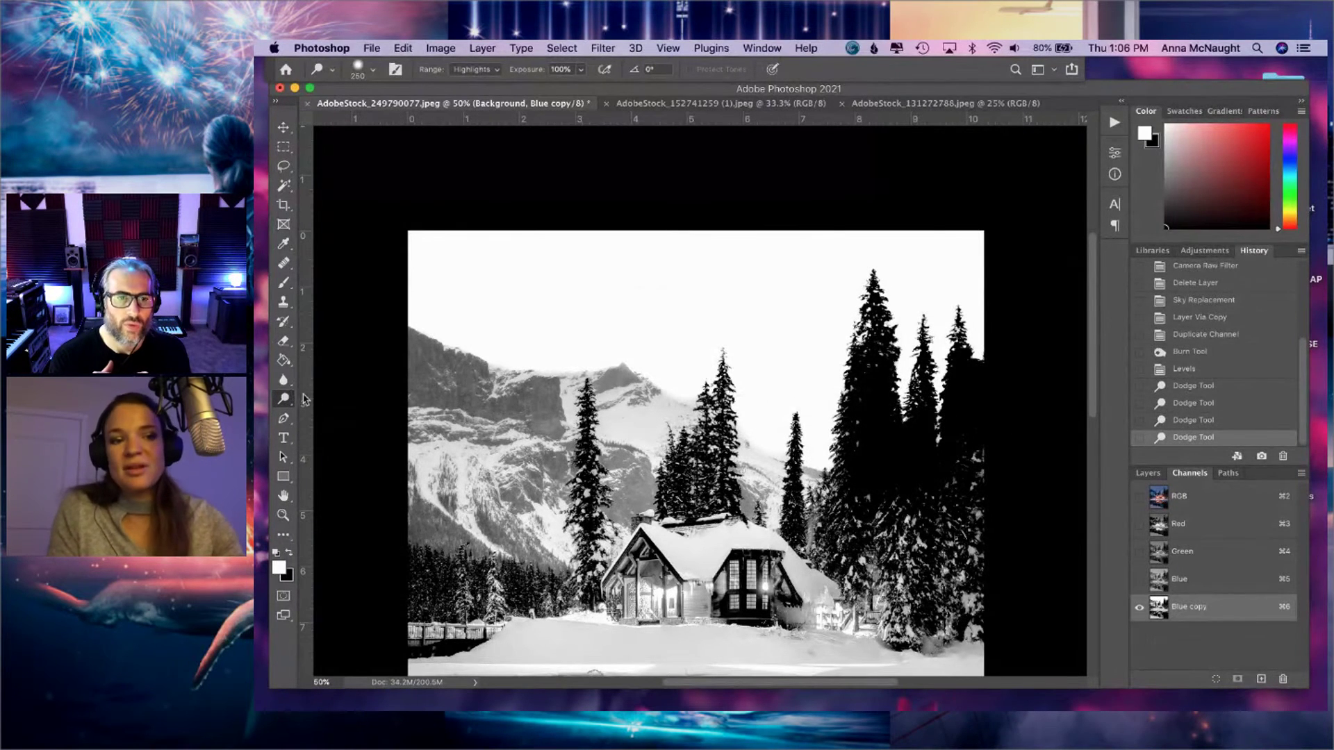
- Blacken the mountain ridge and tree bases along the horizon on the Blue channel copy using the Burn tool, range Shadows, exposure 100%
left_click_drag(284, 399, 346, 411)
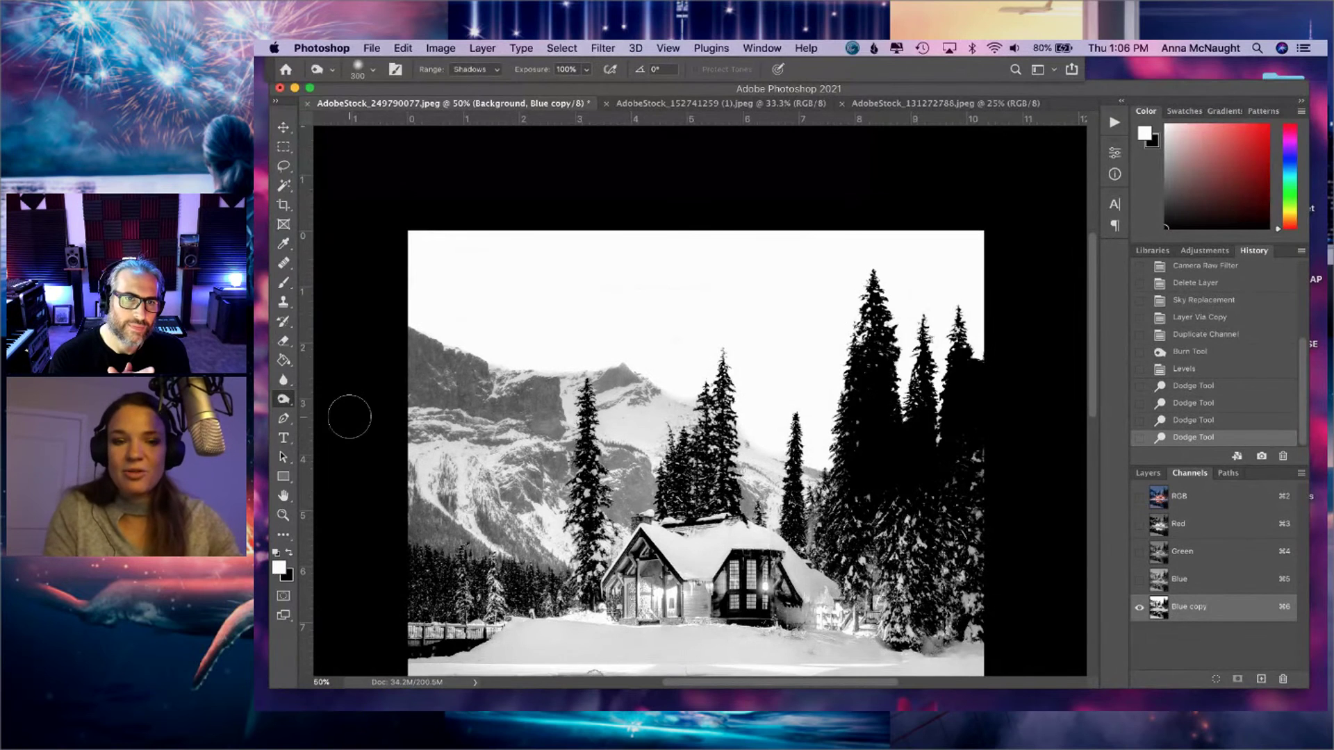
mouse_move(637, 409)
left_mouse_down()
mouse_move(596, 352)
mouse_move(653, 386)
left_mouse_up()
mouse_move(724, 408)
left_mouse_down()
mouse_move(806, 479)
mouse_move(854, 292)
mouse_move(966, 362)
left_mouse_up()
mouse_move(526, 495)
left_mouse_down()
mouse_move(480, 391)
mouse_move(556, 403)
mouse_move(405, 337)
mouse_move(437, 315)
mouse_move(483, 363)
mouse_move(625, 389)
mouse_move(565, 363)
mouse_move(655, 381)
mouse_move(676, 424)
mouse_move(751, 466)
mouse_move(667, 416)
mouse_move(695, 400)
mouse_move(806, 486)
mouse_move(715, 461)
mouse_move(702, 440)
mouse_move(815, 489)
mouse_move(744, 485)
mouse_move(859, 488)
mouse_move(694, 455)
mouse_move(681, 427)
left_mouse_up()
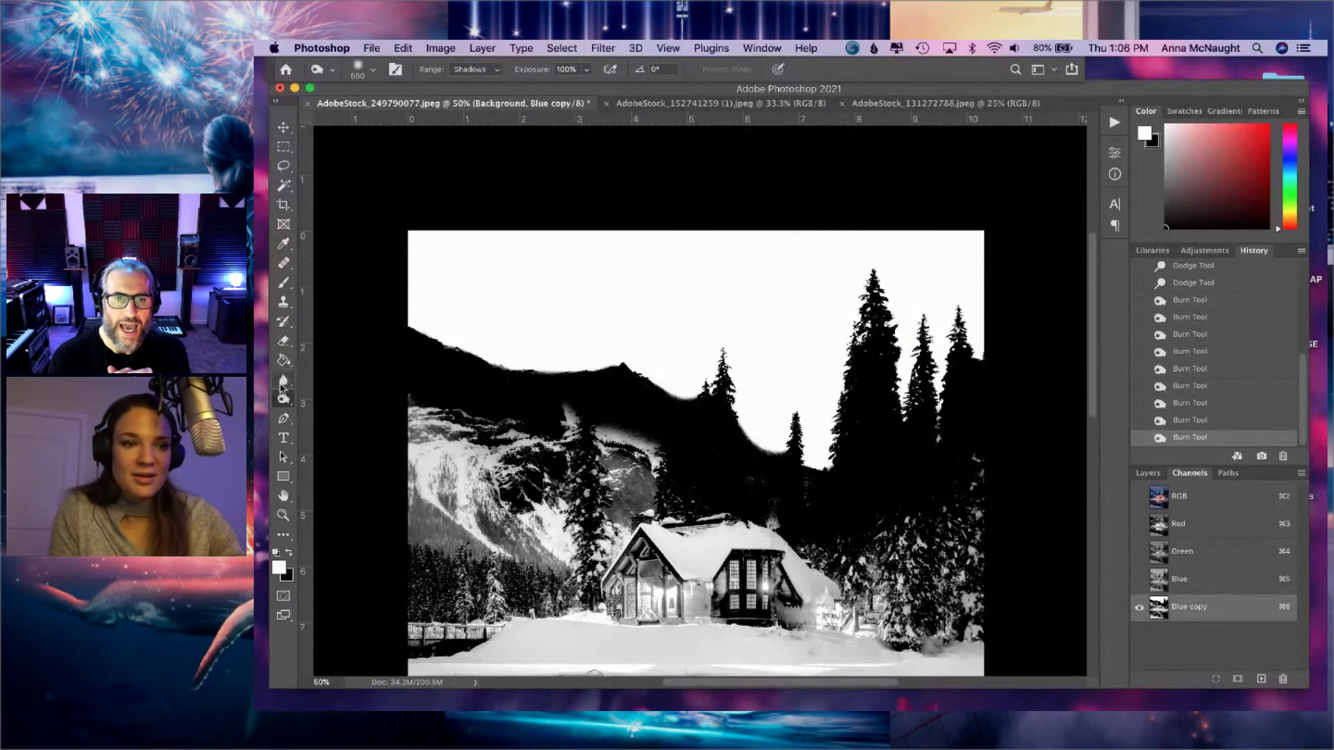
- Clean up the sky just above the mountain ridge with the Dodge tool set to Highlights at 100% exposure
right_click(286, 402)
left_click(333, 398)
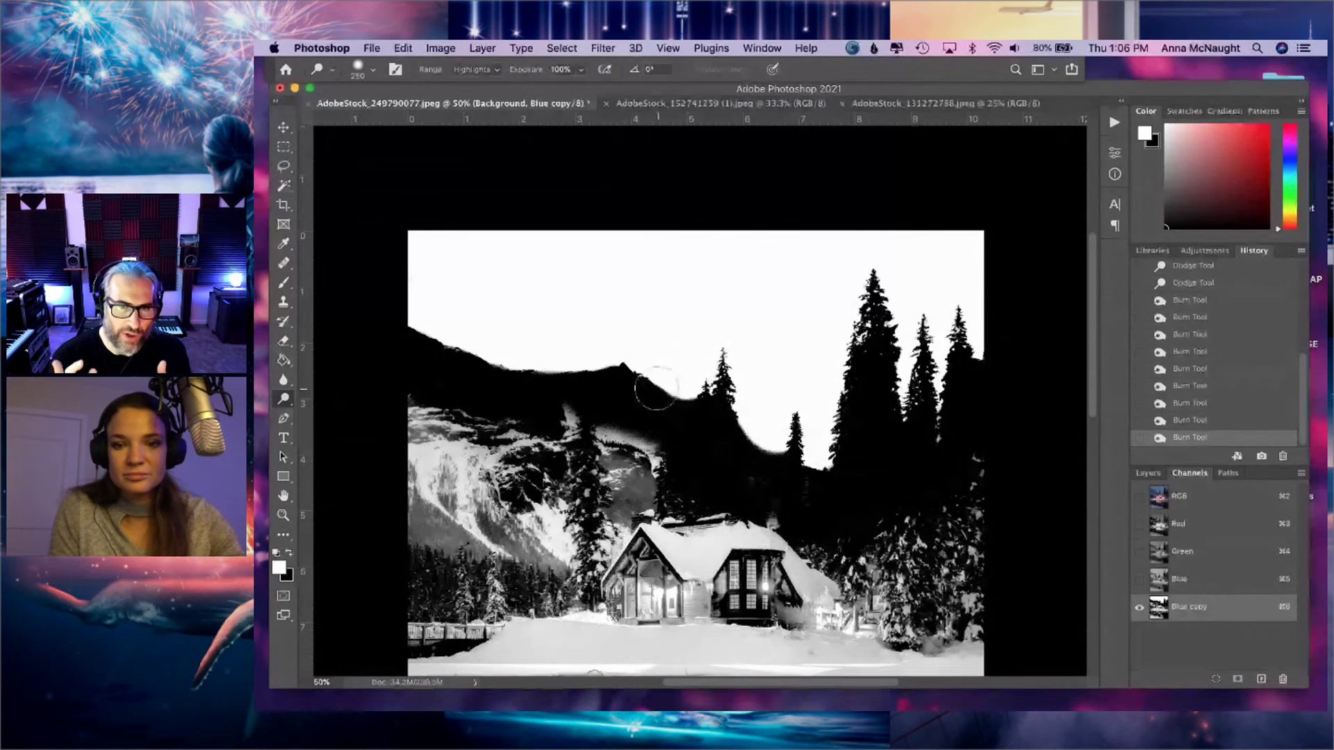
left_click_drag(657, 388, 559, 392)
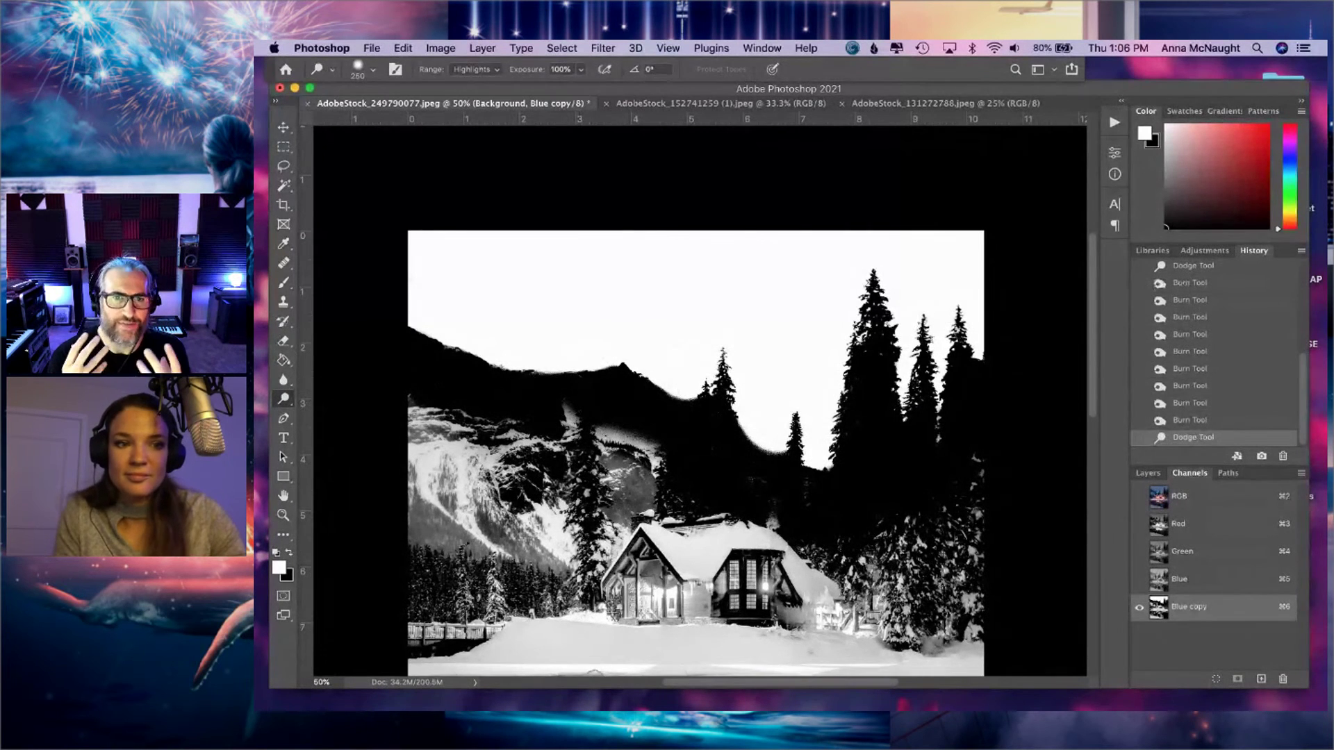
- Paint the remaining mountains, trees, cabin and foreground solid black on the Blue channel copy with the Brush at 100% flow, enlarged to size 1000
left_click(284, 283)
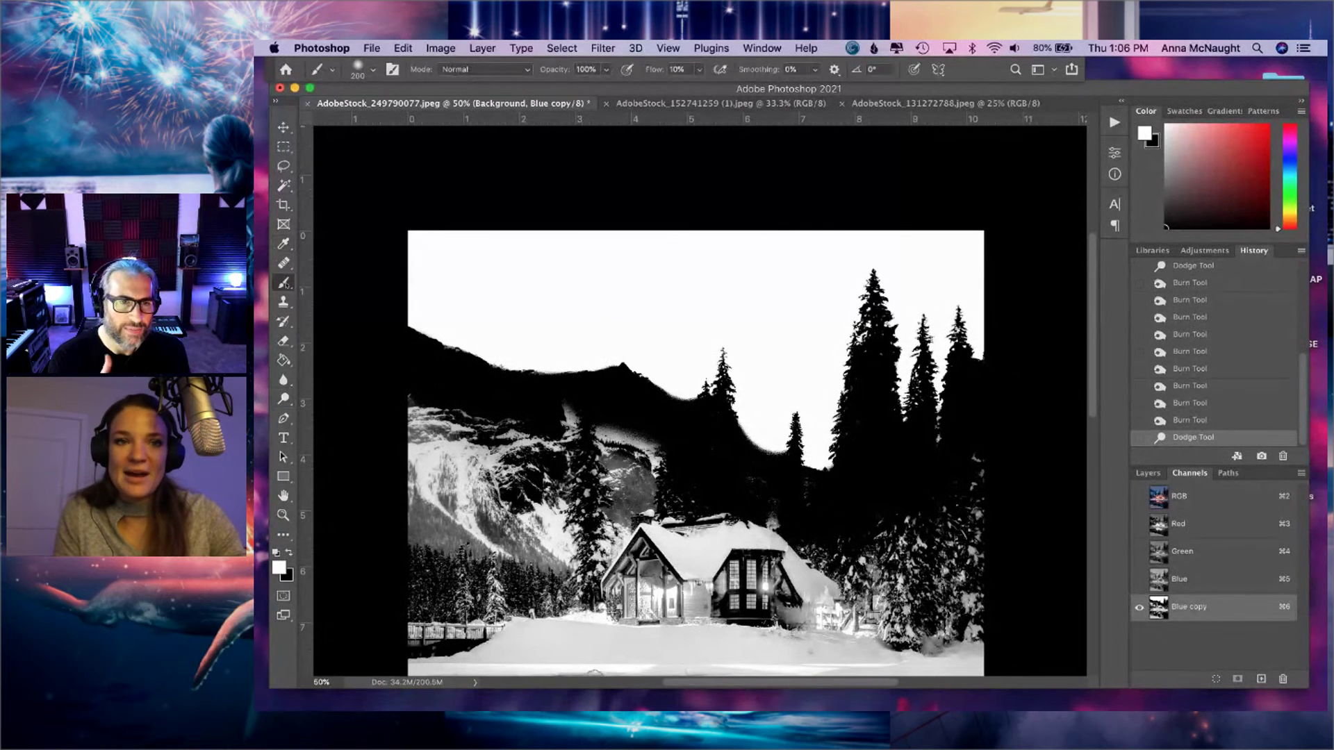
left_click(700, 68)
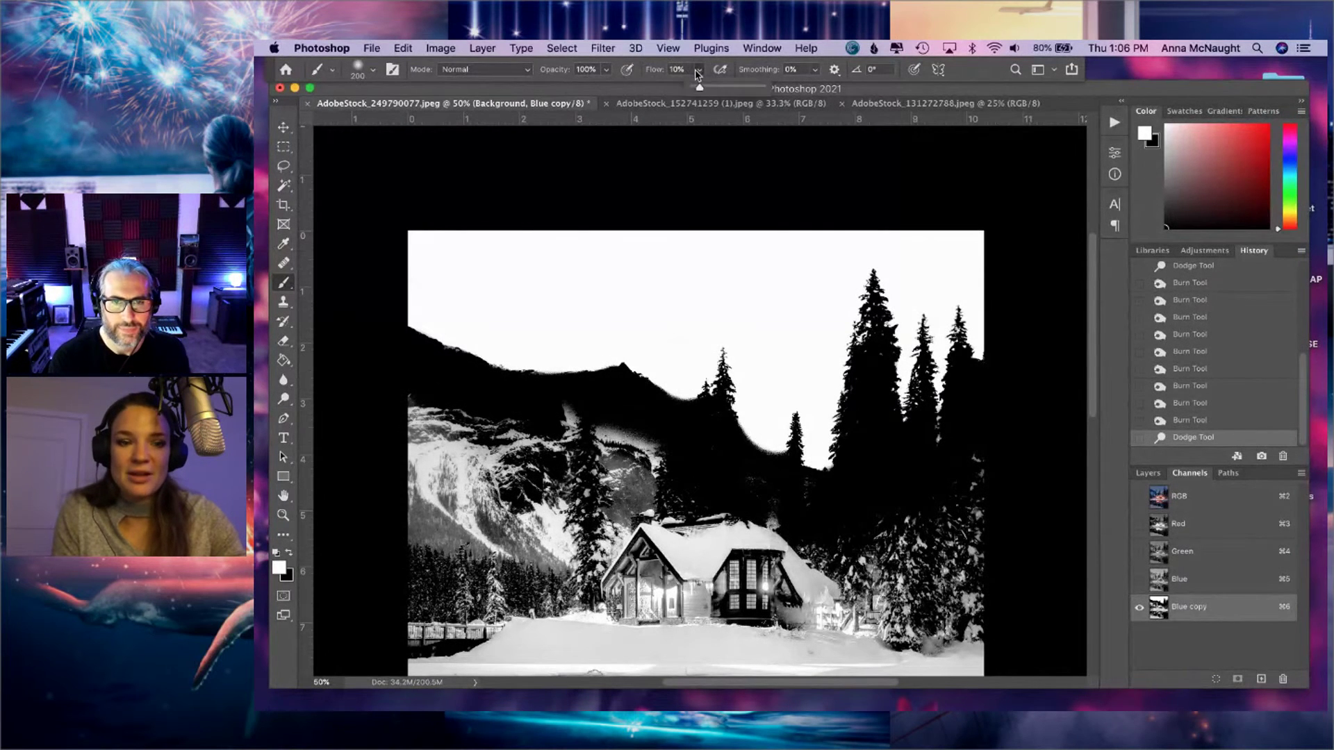
left_click_drag(697, 87, 762, 88)
key("bracketright")
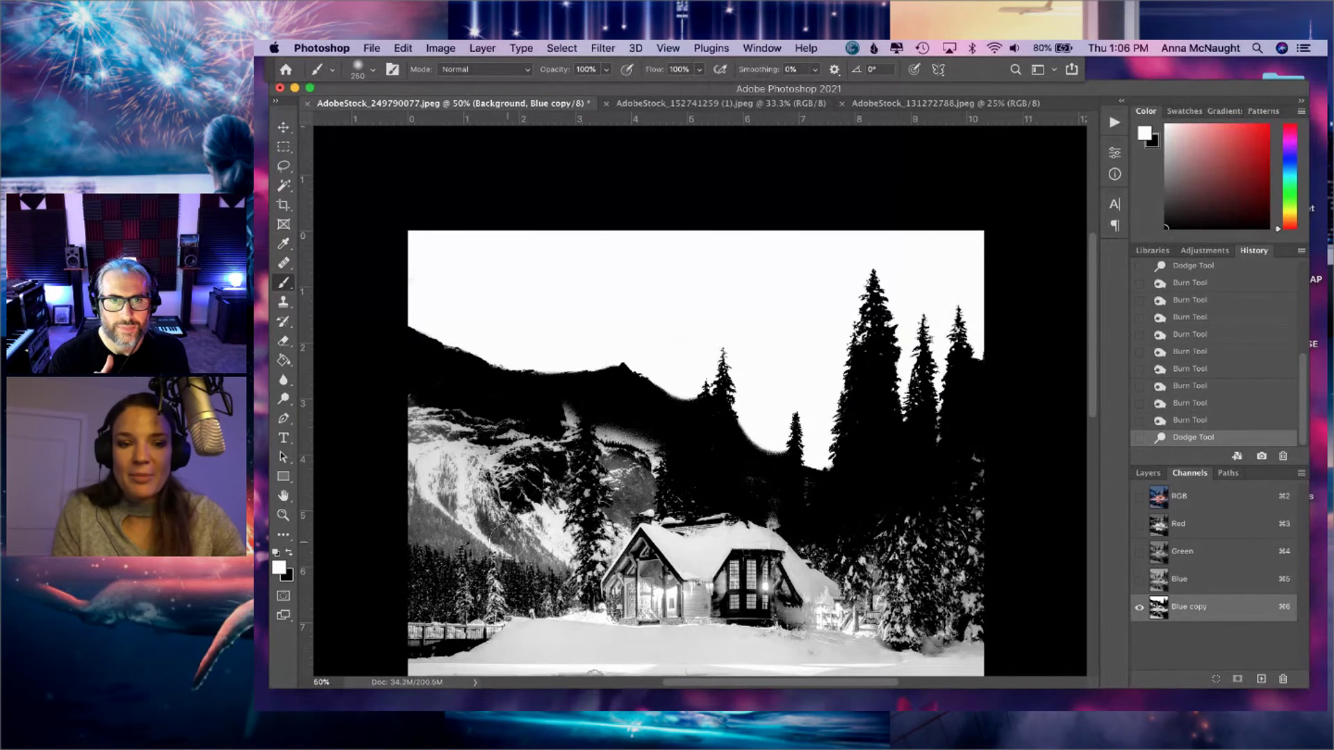
key("x")
mouse_move(597, 497)
left_mouse_down()
mouse_move(555, 528)
mouse_move(452, 514)
mouse_move(440, 428)
mouse_move(719, 485)
mouse_move(774, 510)
mouse_move(974, 500)
mouse_move(963, 533)
left_mouse_up()
left_click_drag(866, 468, 865, 322)
key("bracketright")
key("bracketright")
key("bracketright")
mouse_move(486, 417)
left_mouse_down()
mouse_move(737, 430)
mouse_move(820, 457)
mouse_move(958, 426)
mouse_move(896, 417)
mouse_move(944, 611)
mouse_move(632, 639)
mouse_move(462, 566)
mouse_move(627, 567)
mouse_move(932, 616)
left_mouse_up()
key("bracketright")
key("bracketright")
key("bracketright")
scroll(626, 567, "down", 3)
key("super+minus")
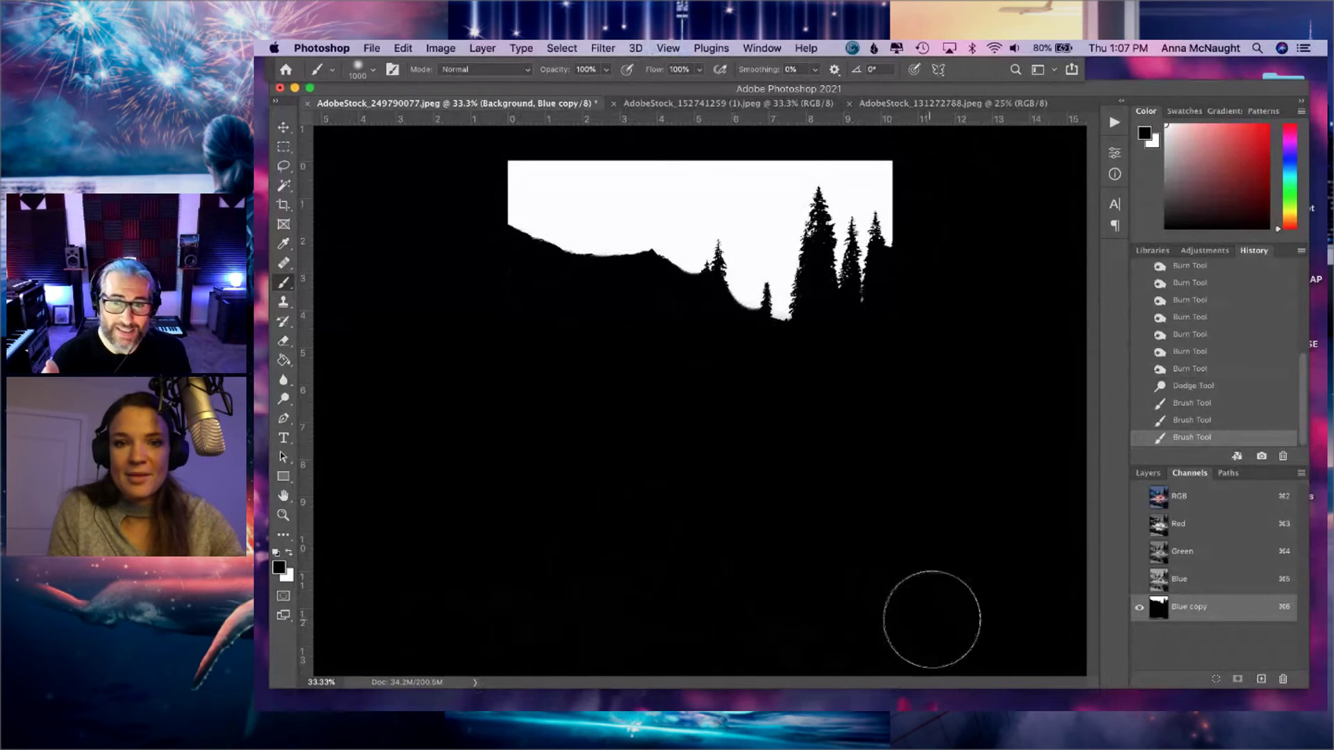
- Load the Blue channel copy as a selection and add a layer mask that hides the sky on the upper Background layer
key("super+plus")
key("super+plus")
key("super+plus")
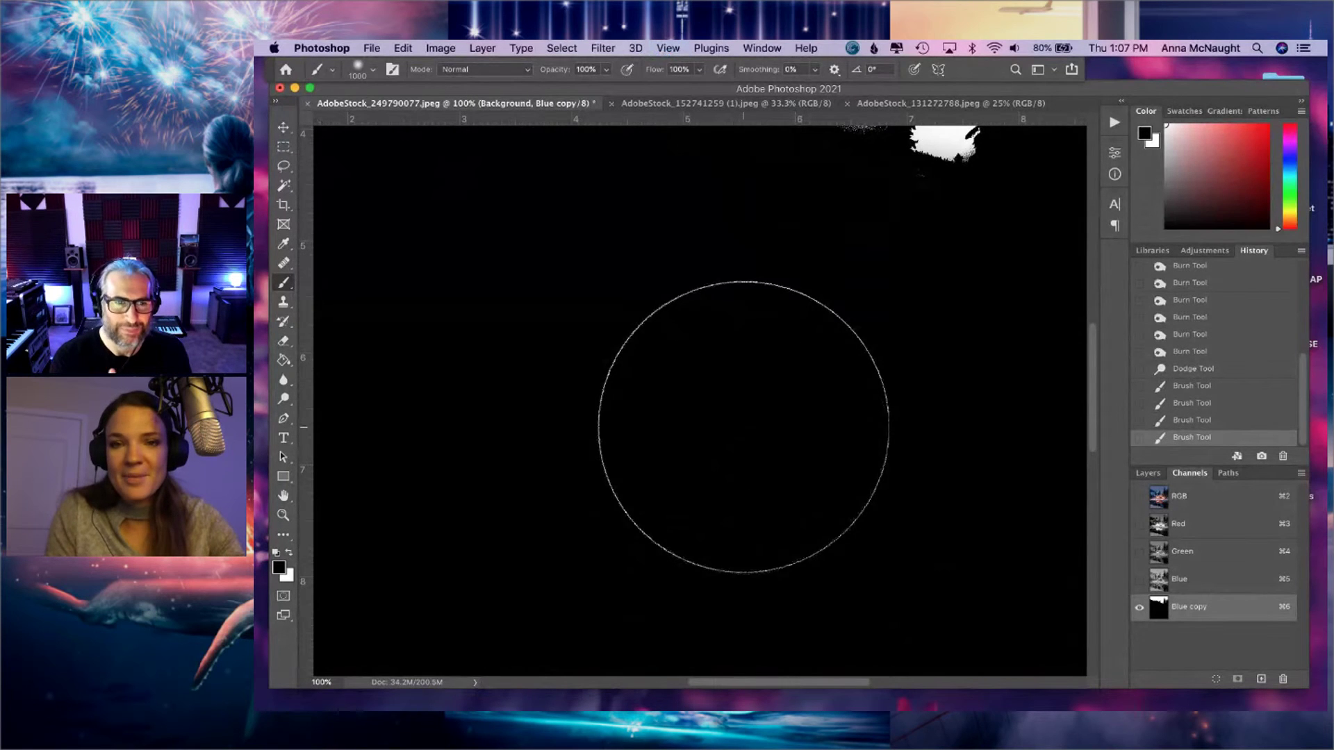
key("super+minus")
left_click_drag(717, 464, 739, 532)
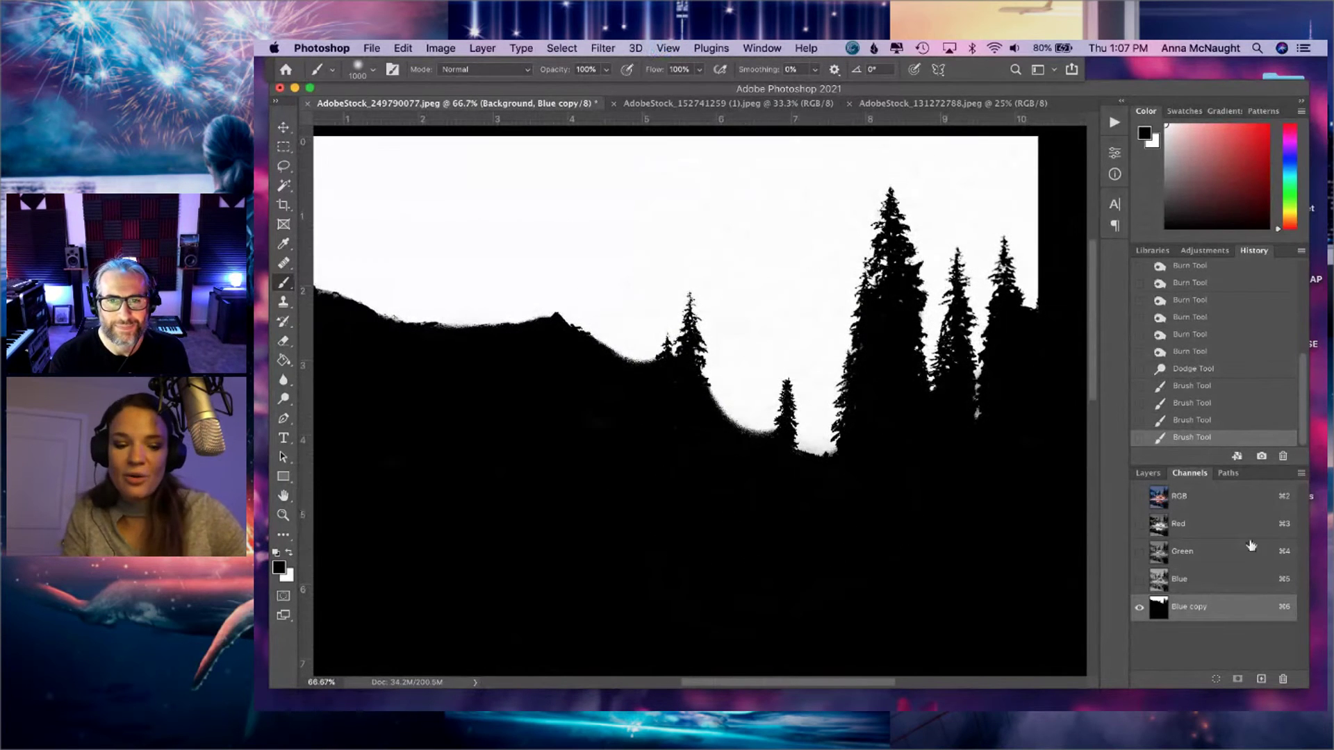
left_click(1158, 615, "super")
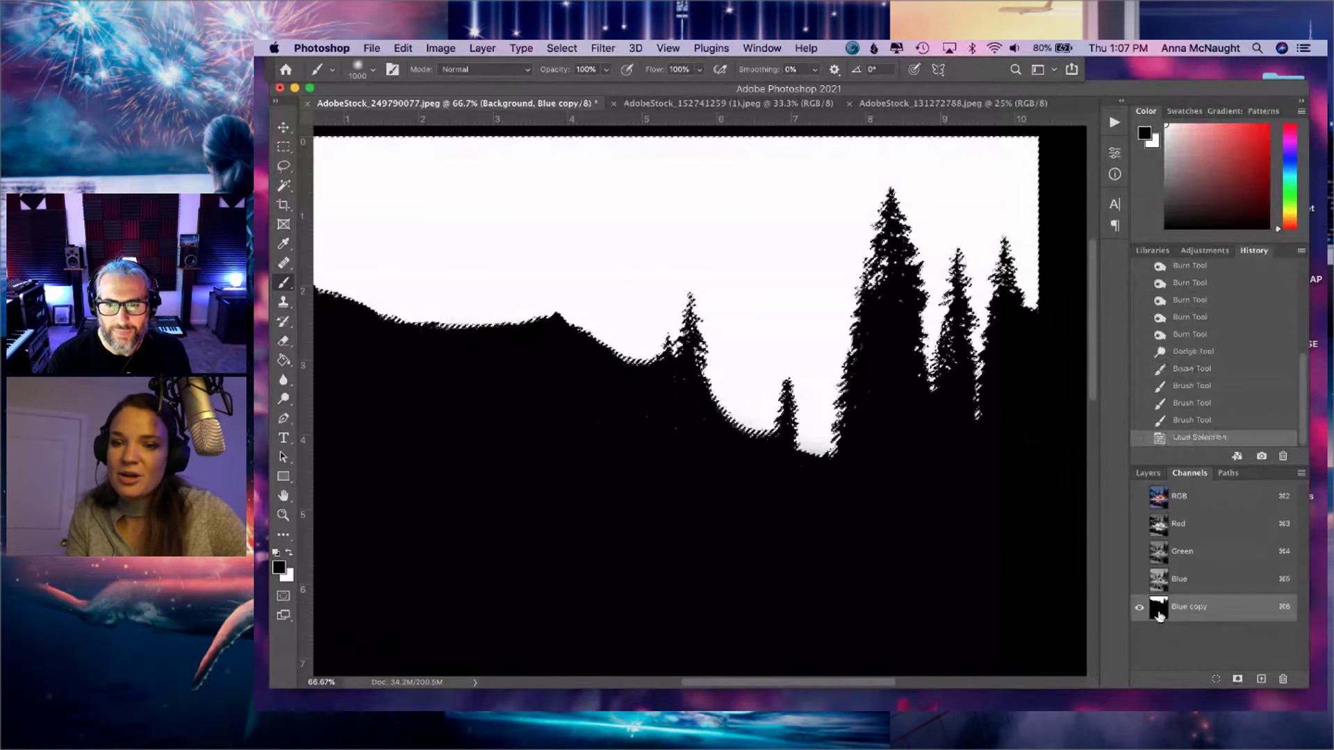
left_click(1146, 475)
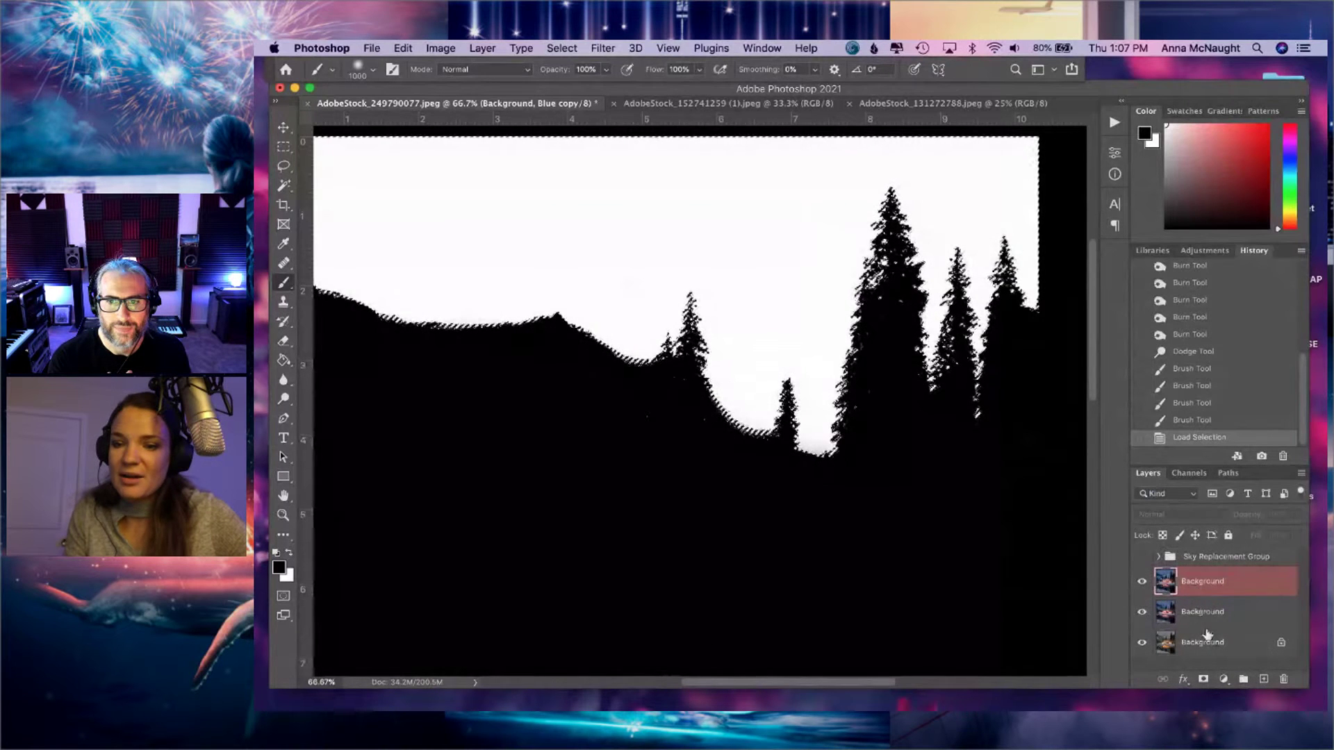
left_click(1202, 679)
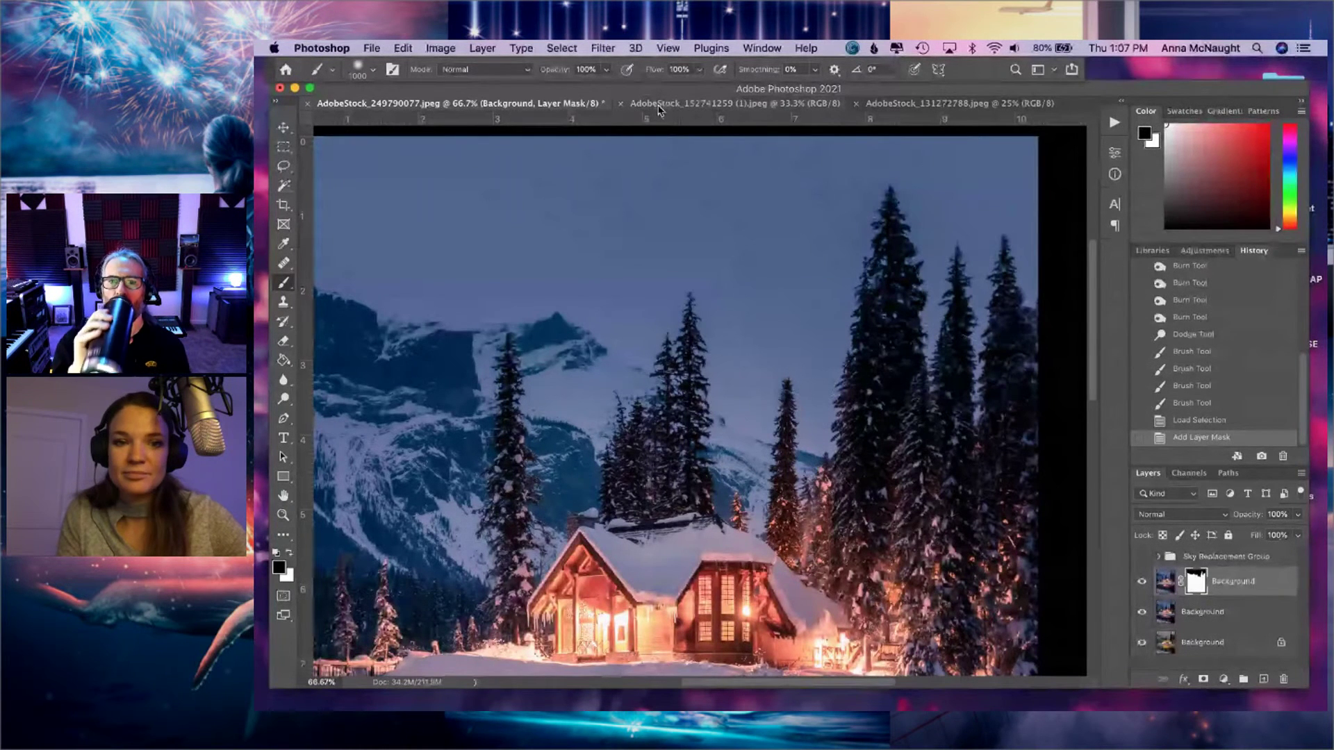
left_click_drag(659, 110, 681, 372)
left_click_drag(638, 244, 638, 243)
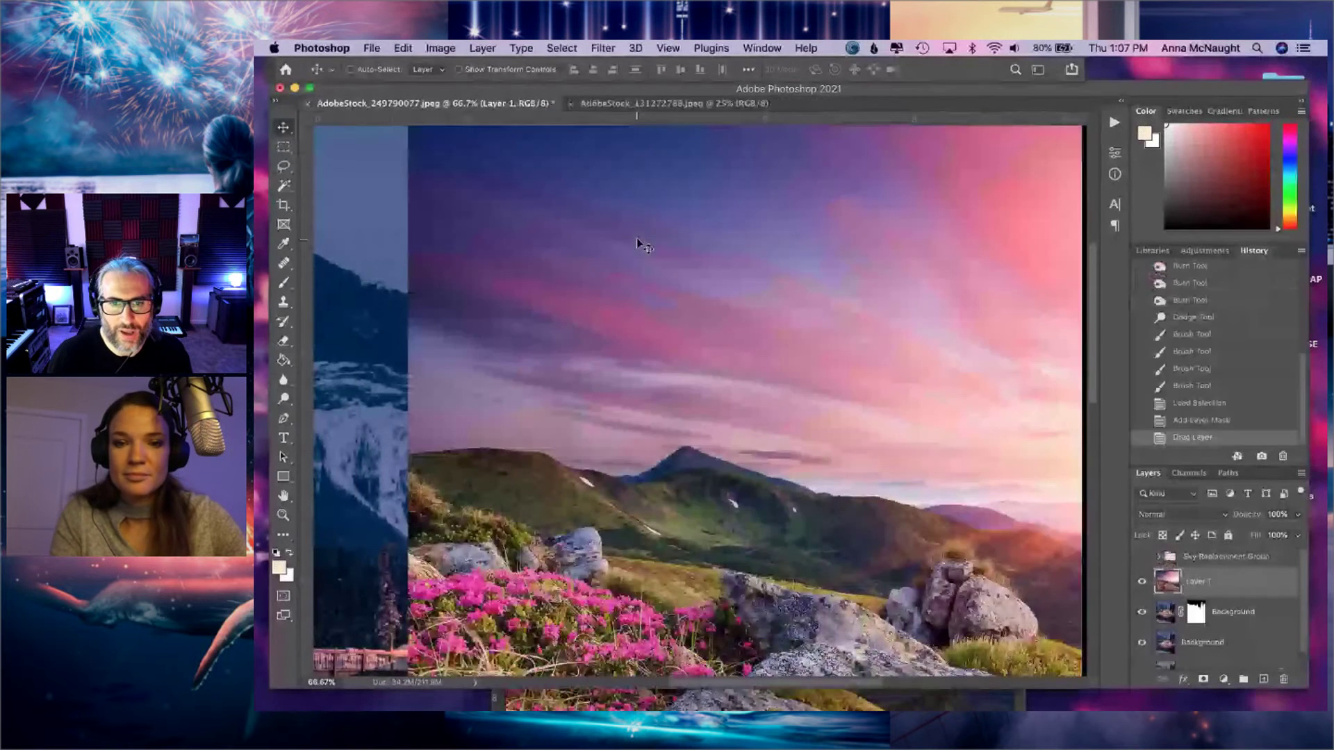
key("super+minus")
key("super+minus")
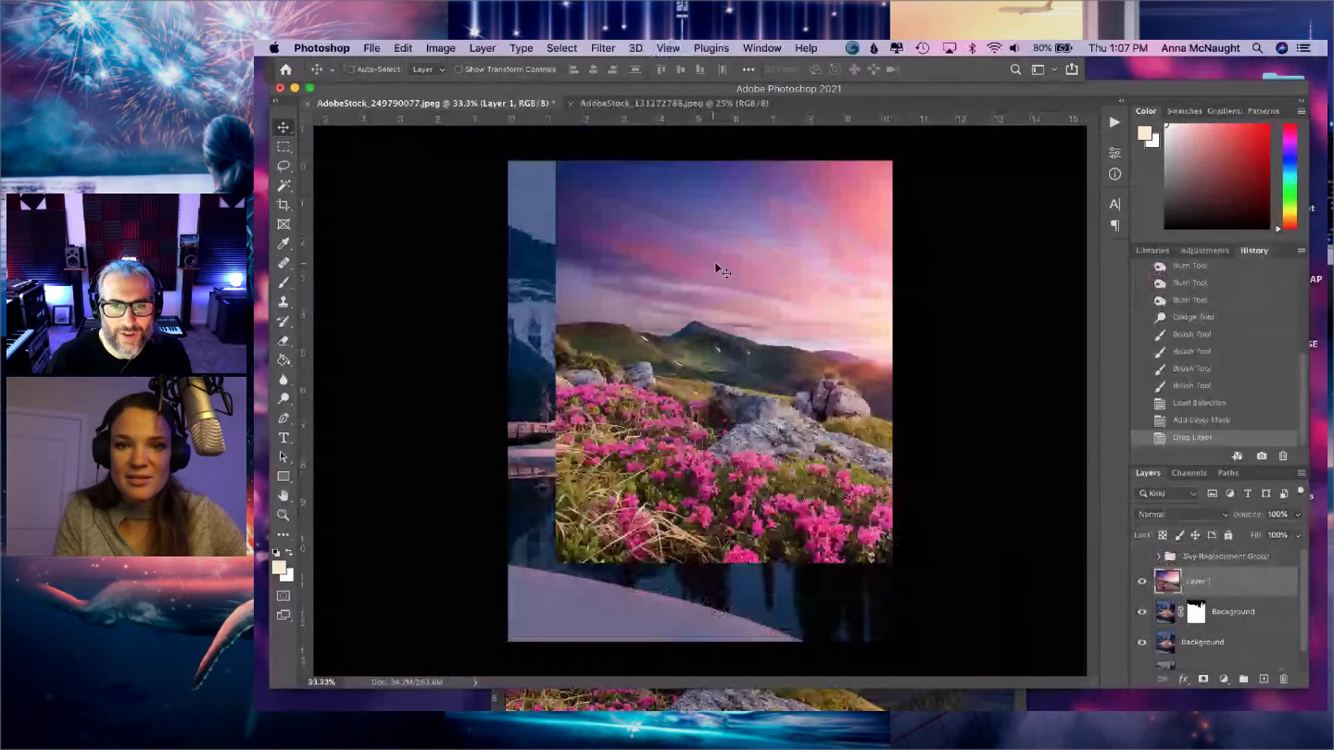
left_click_drag(720, 269, 634, 269)
left_click_drag(1217, 587, 1217, 623)
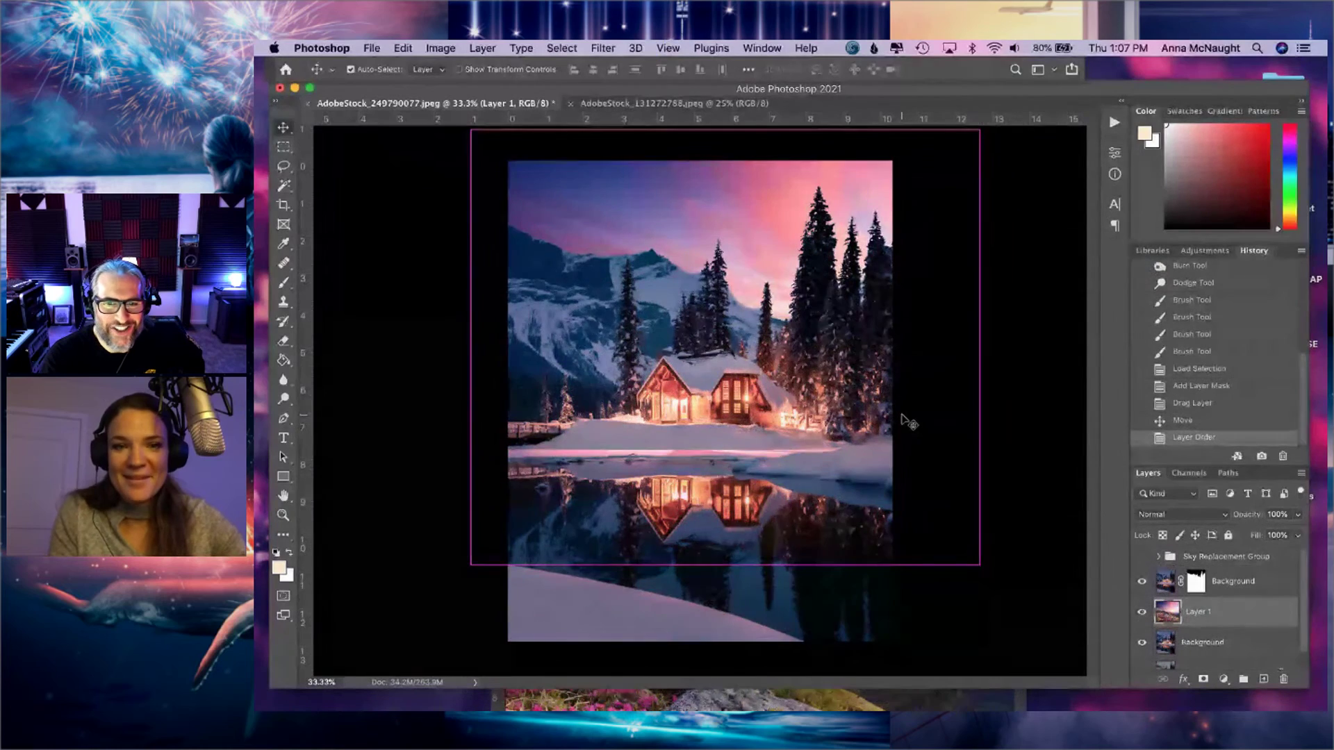
- Inspect the masked tree and mountain edges, and compare the manual sky with the Sky Replacement Group by toggling the group's visibility
key("super+equal")
key("super+equal")
left_click_drag(823, 242, 754, 497)
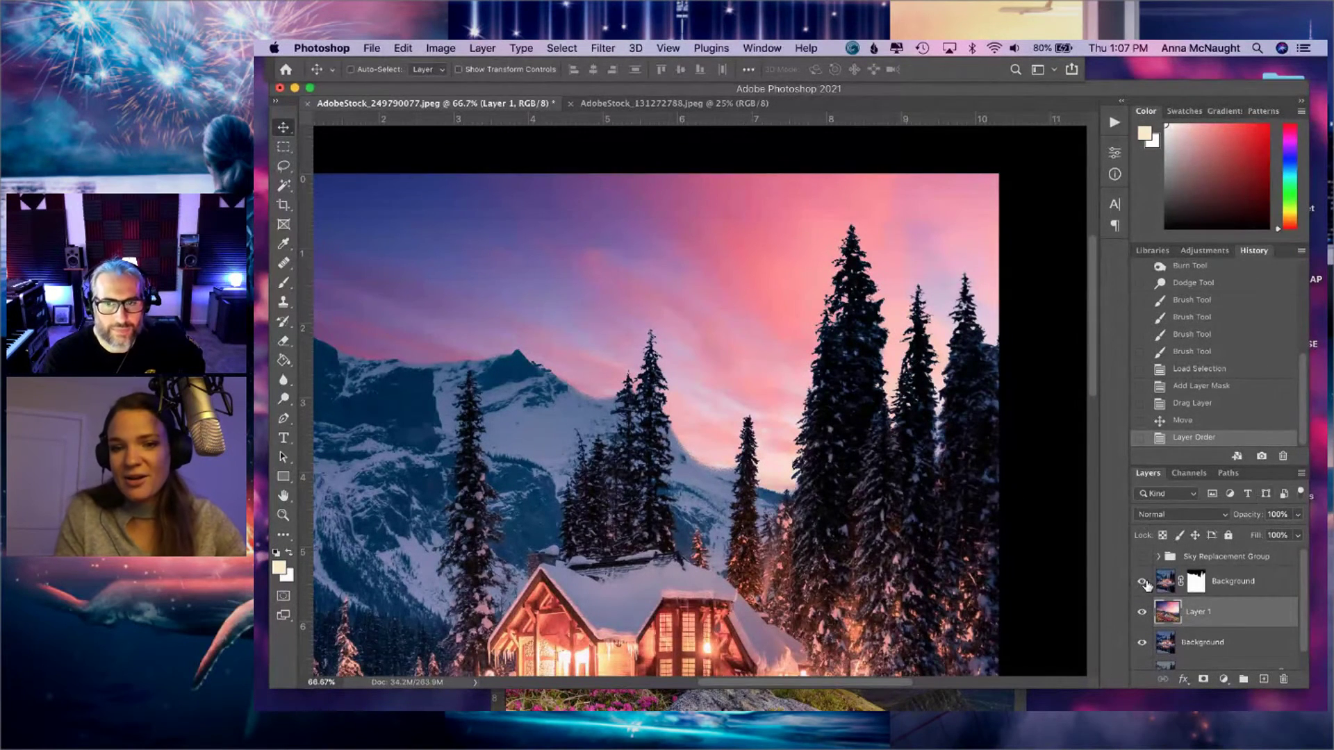
key("super+minus")
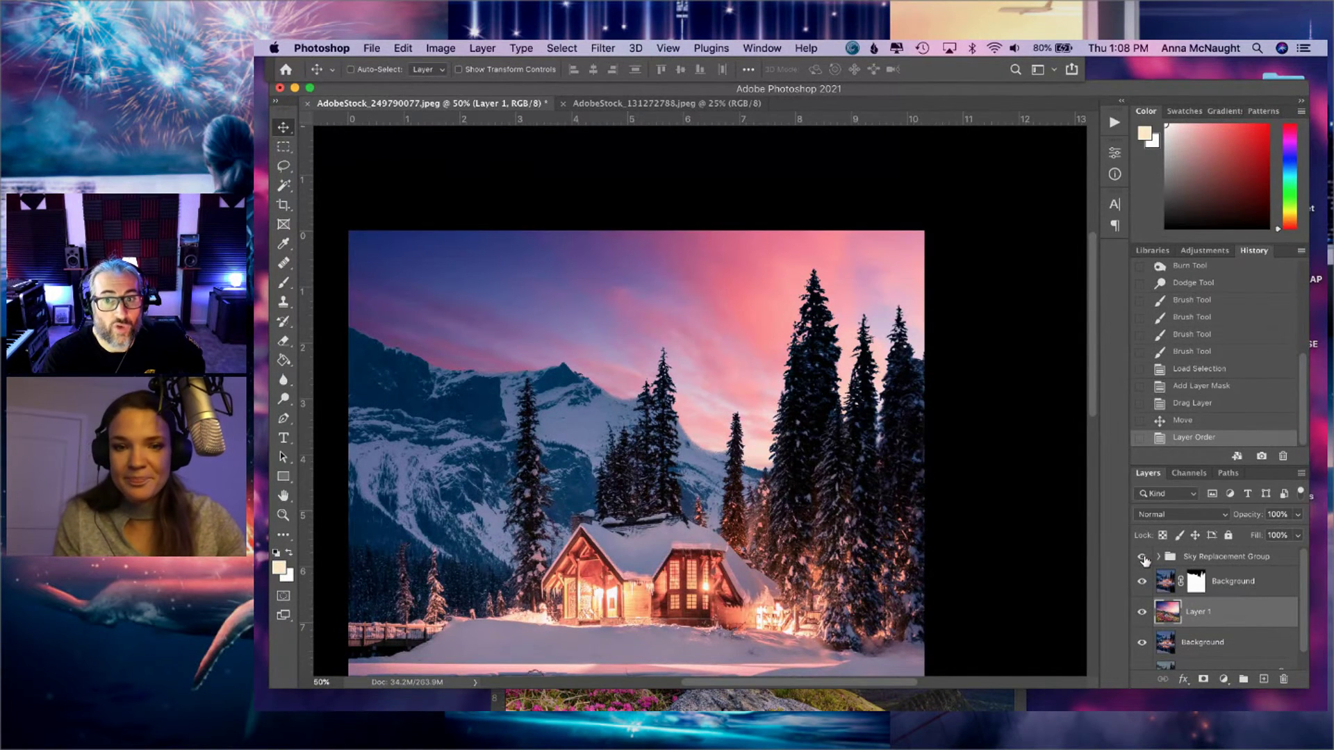
left_click(1143, 558)
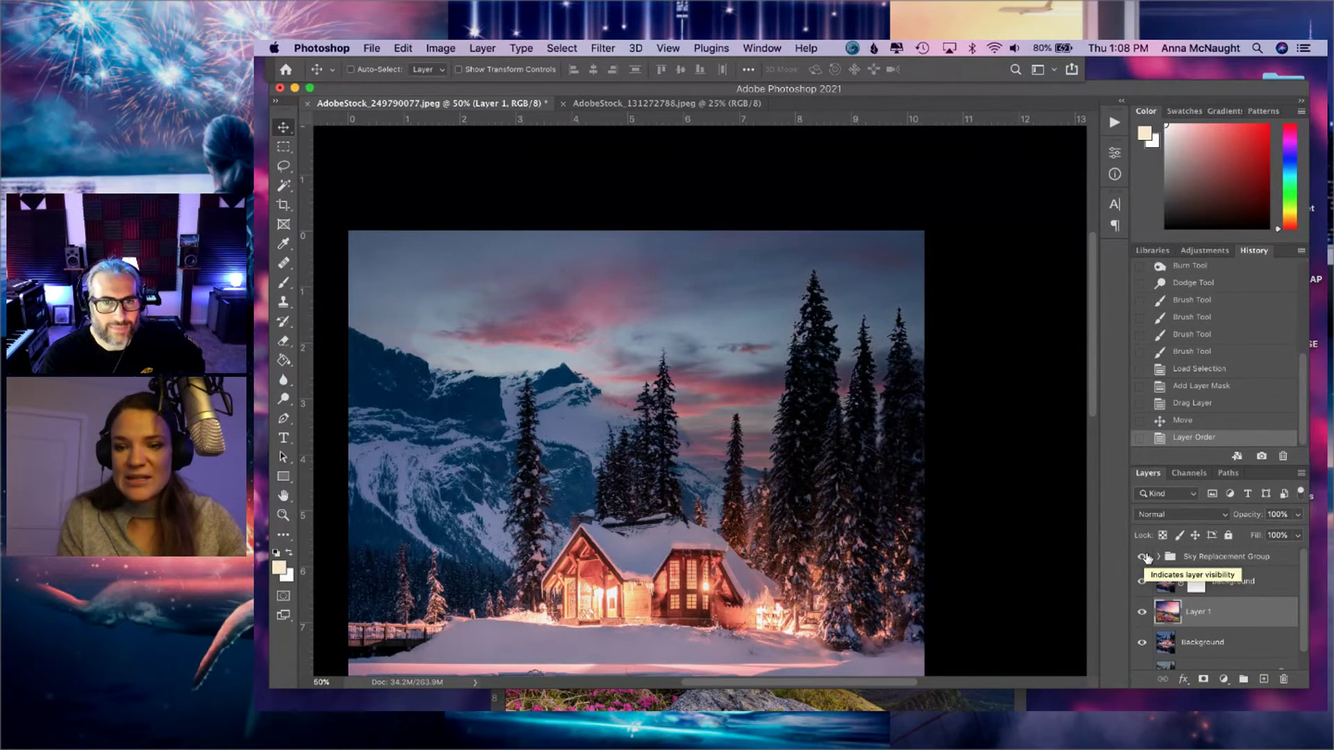
left_click(1143, 558)
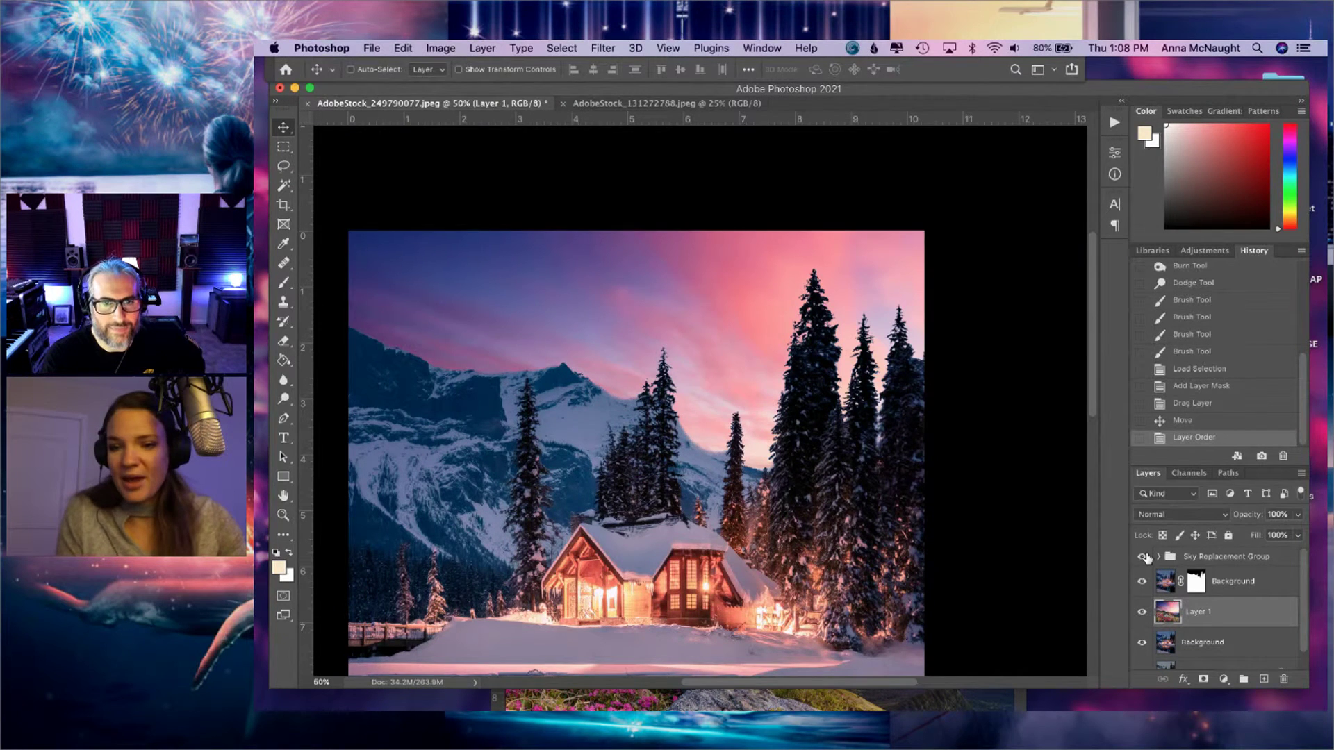
left_click(1143, 557)
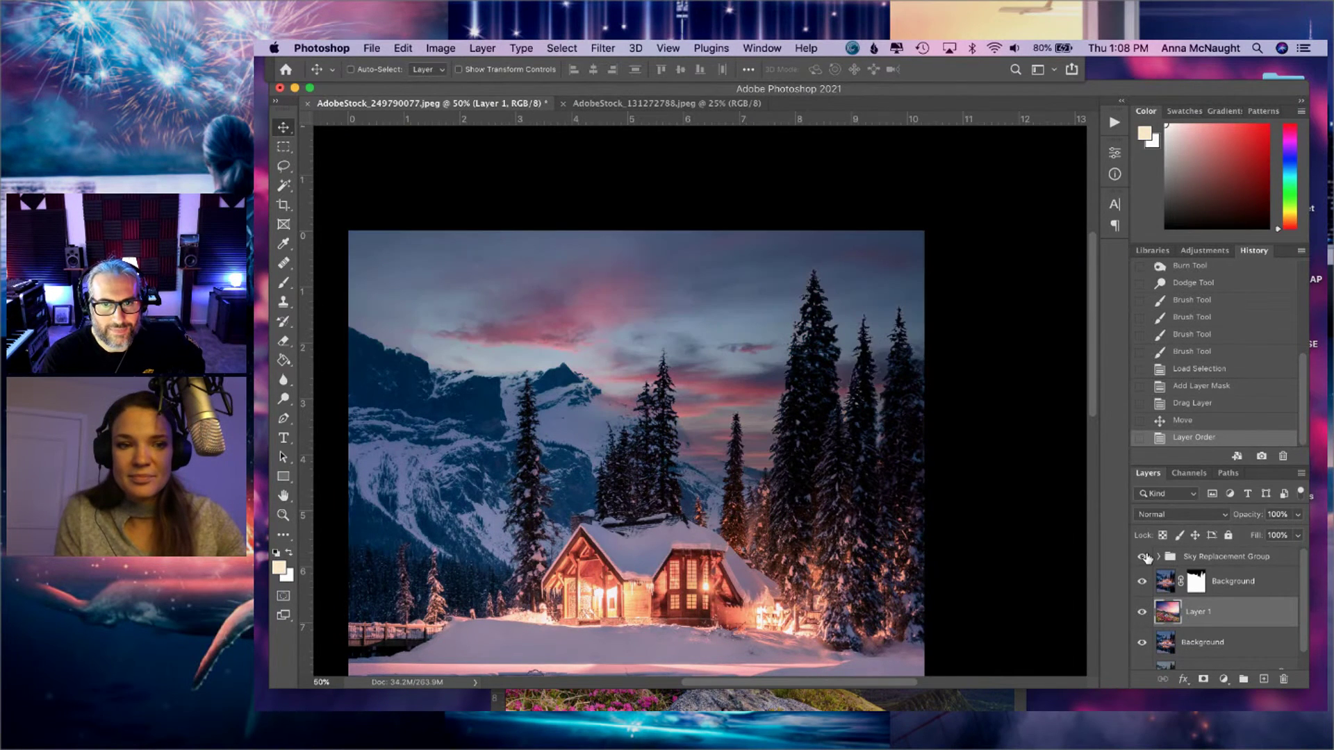
left_click(1143, 557)
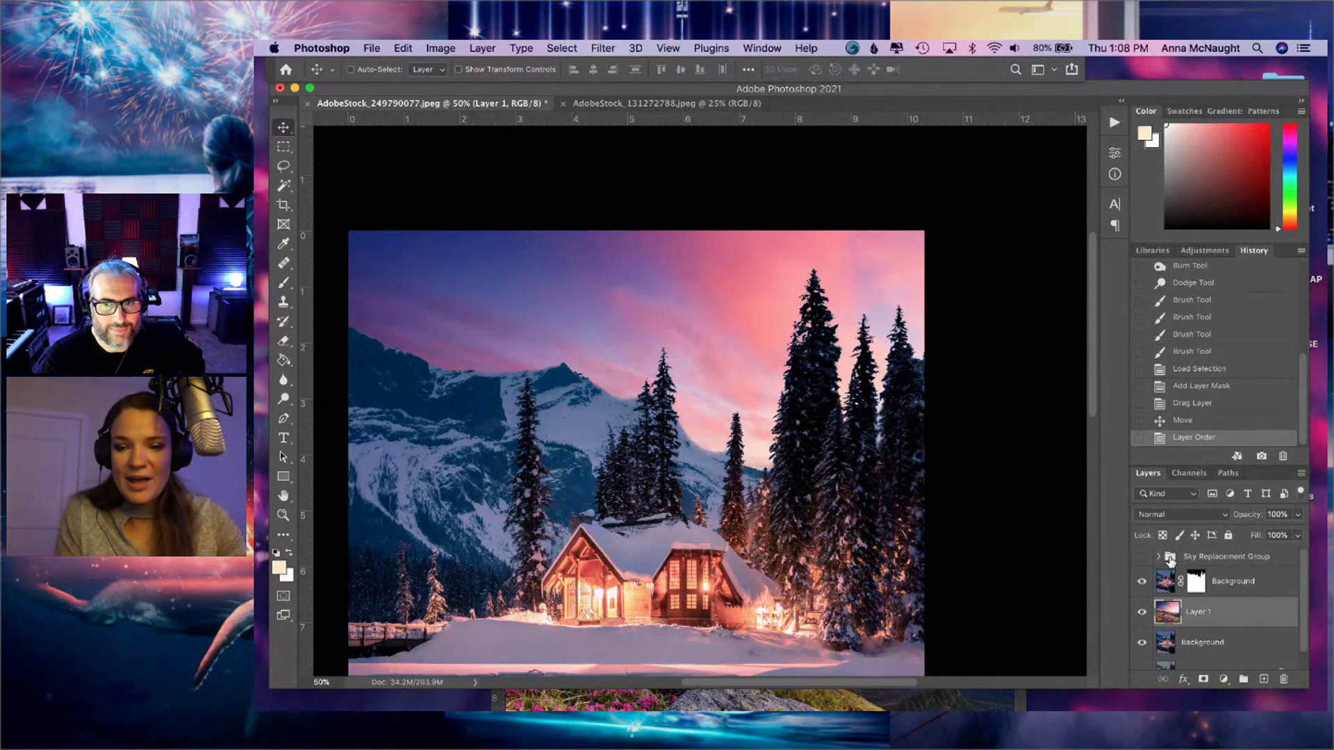
- Hide the sunset layer, duplicate the masked Background layer, and delete the duplicate's layer mask
left_click(1142, 614)
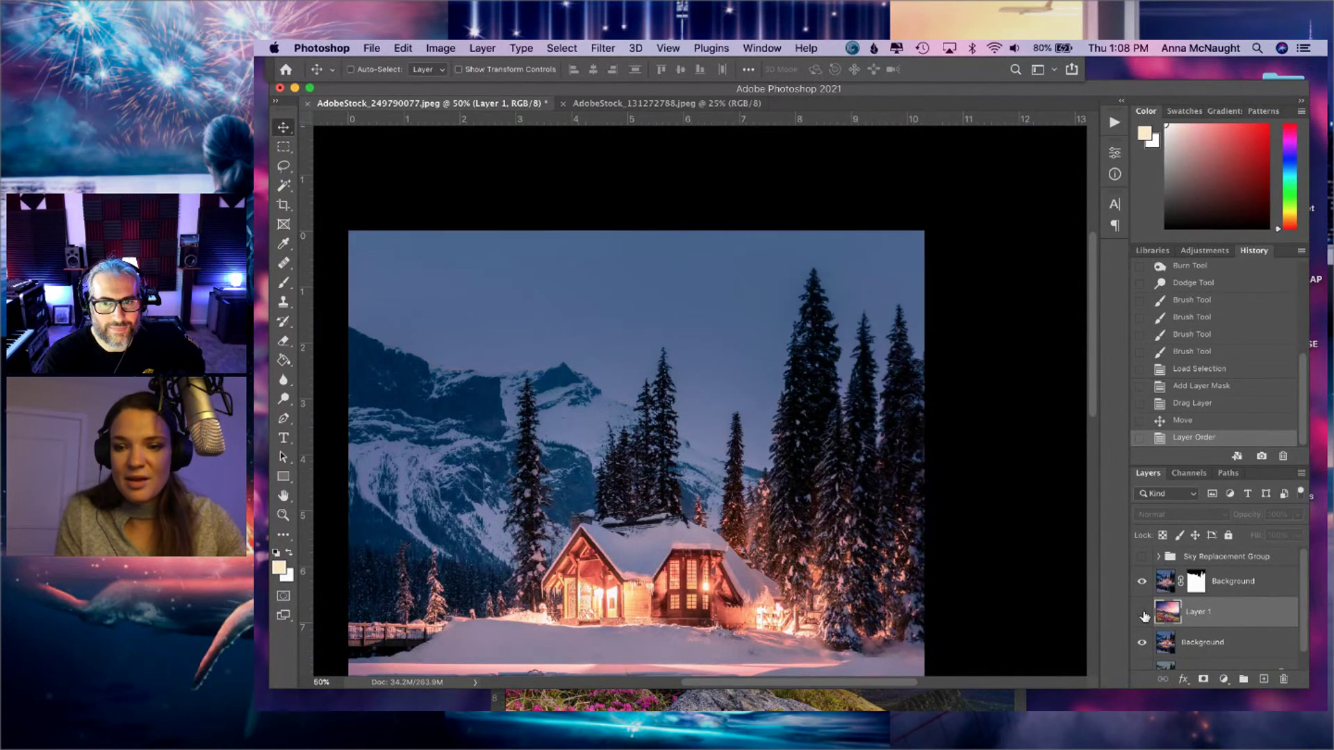
left_click(1165, 588)
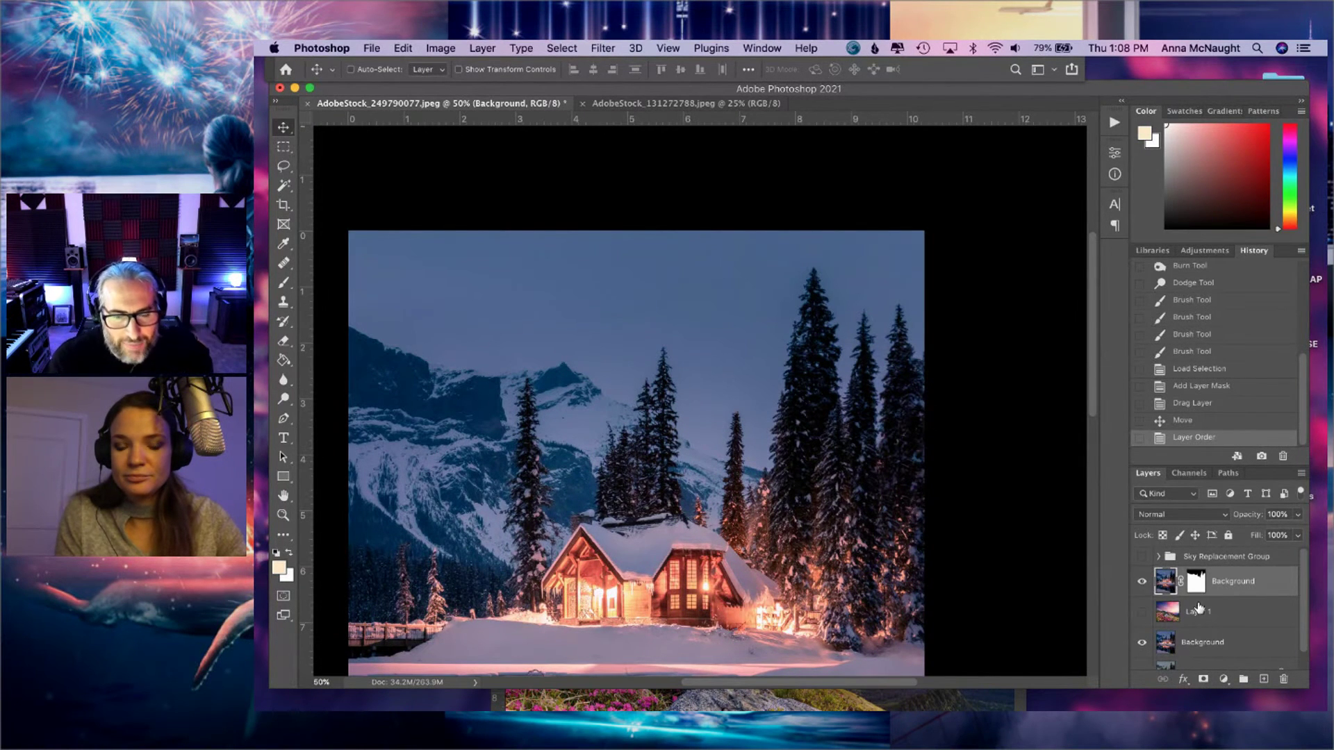
key("super+j")
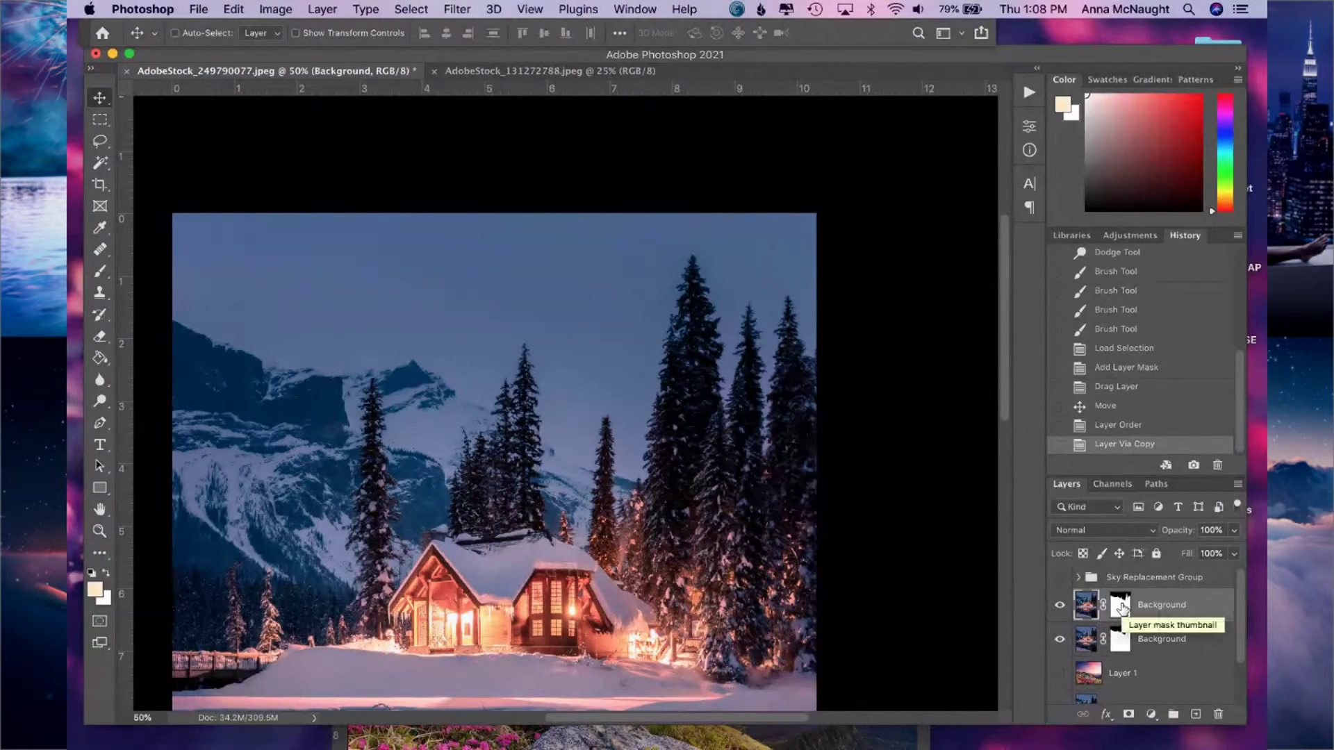
right_click(1123, 608)
left_click(1094, 621)
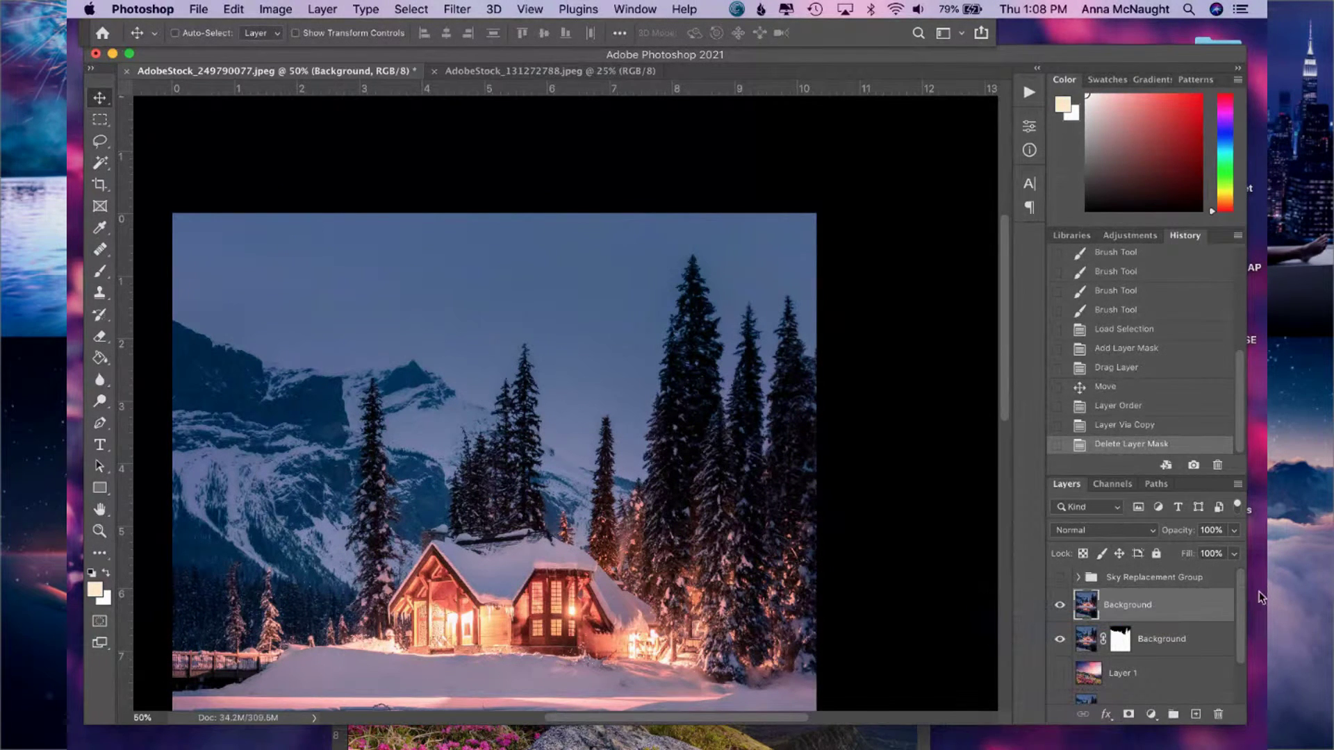
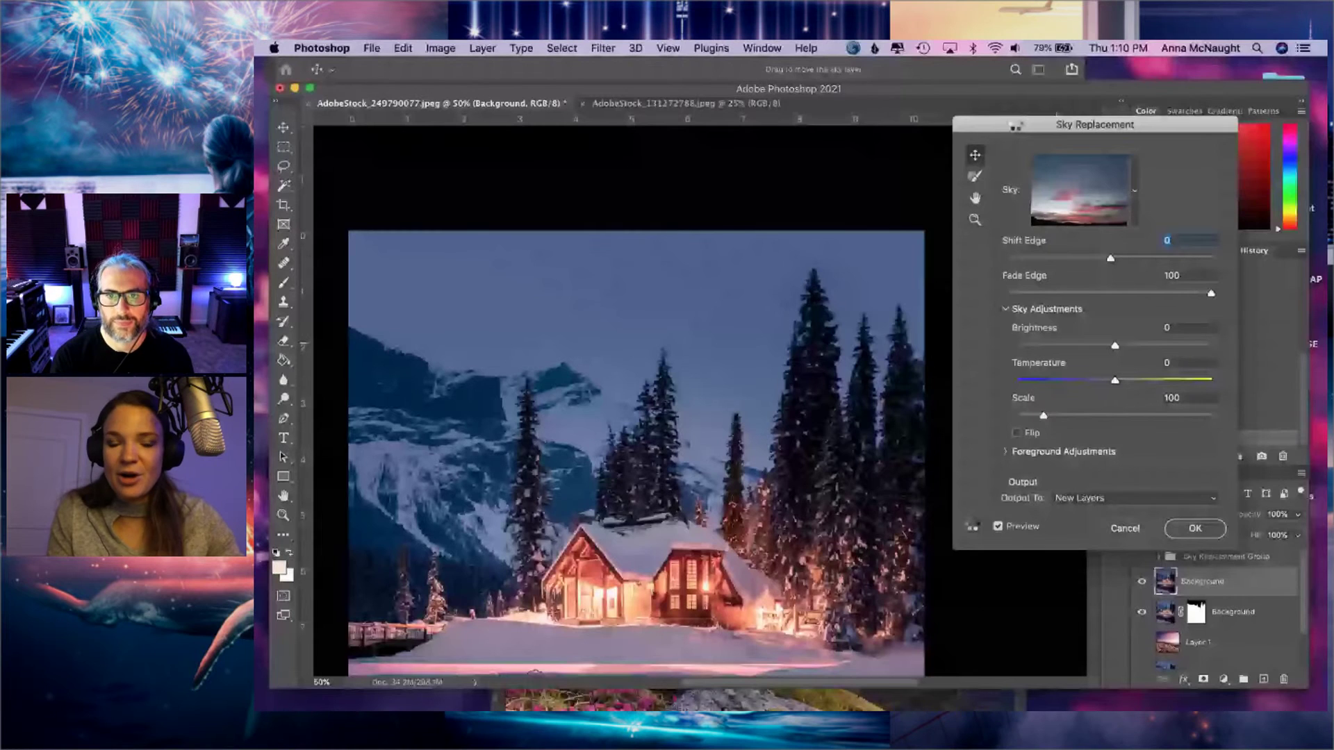
left_click_drag(1016, 127, 964, 129)
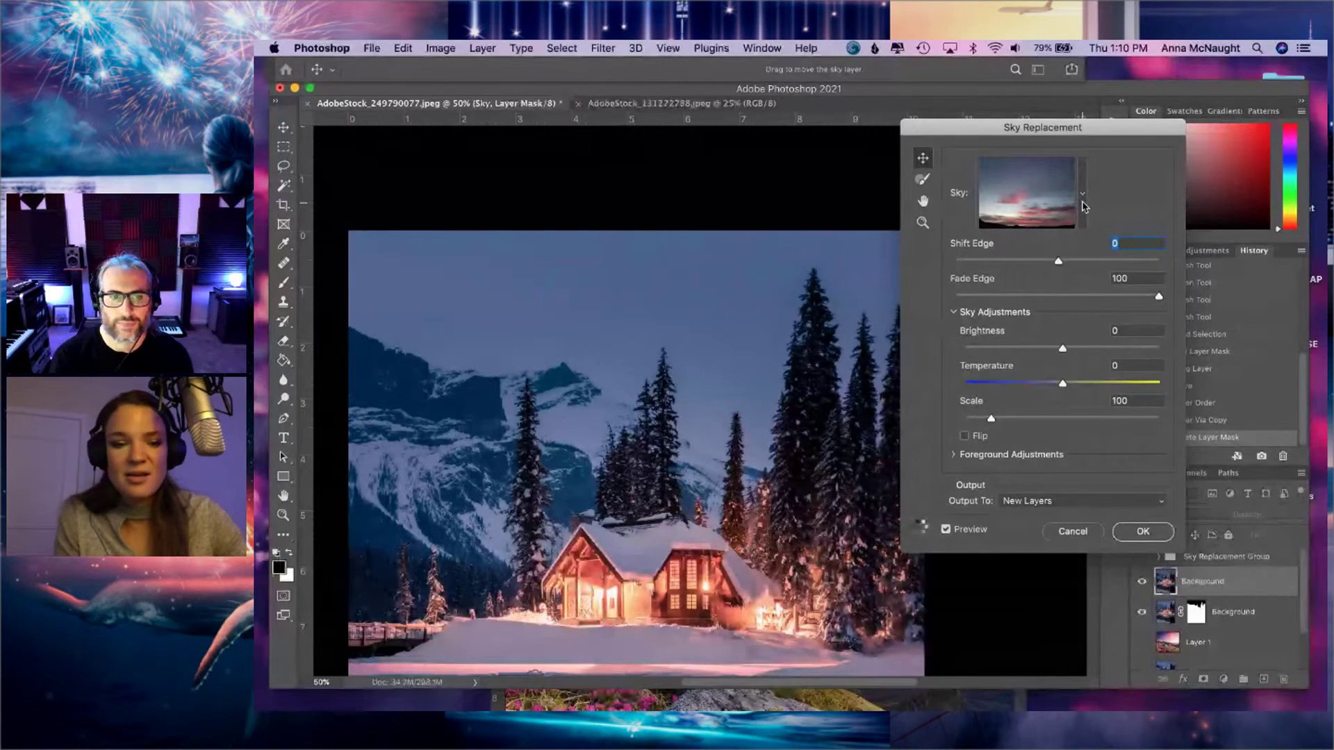
left_click(1083, 198)
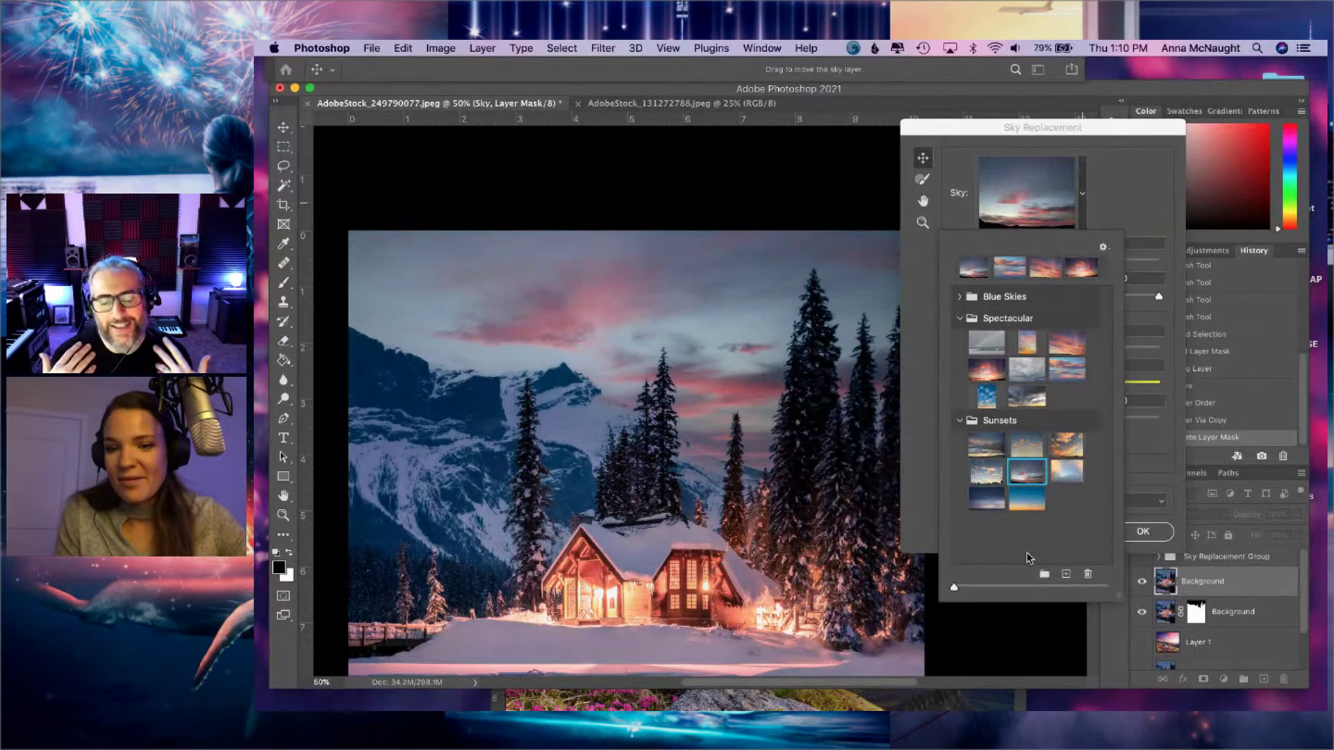
left_click(1067, 575)
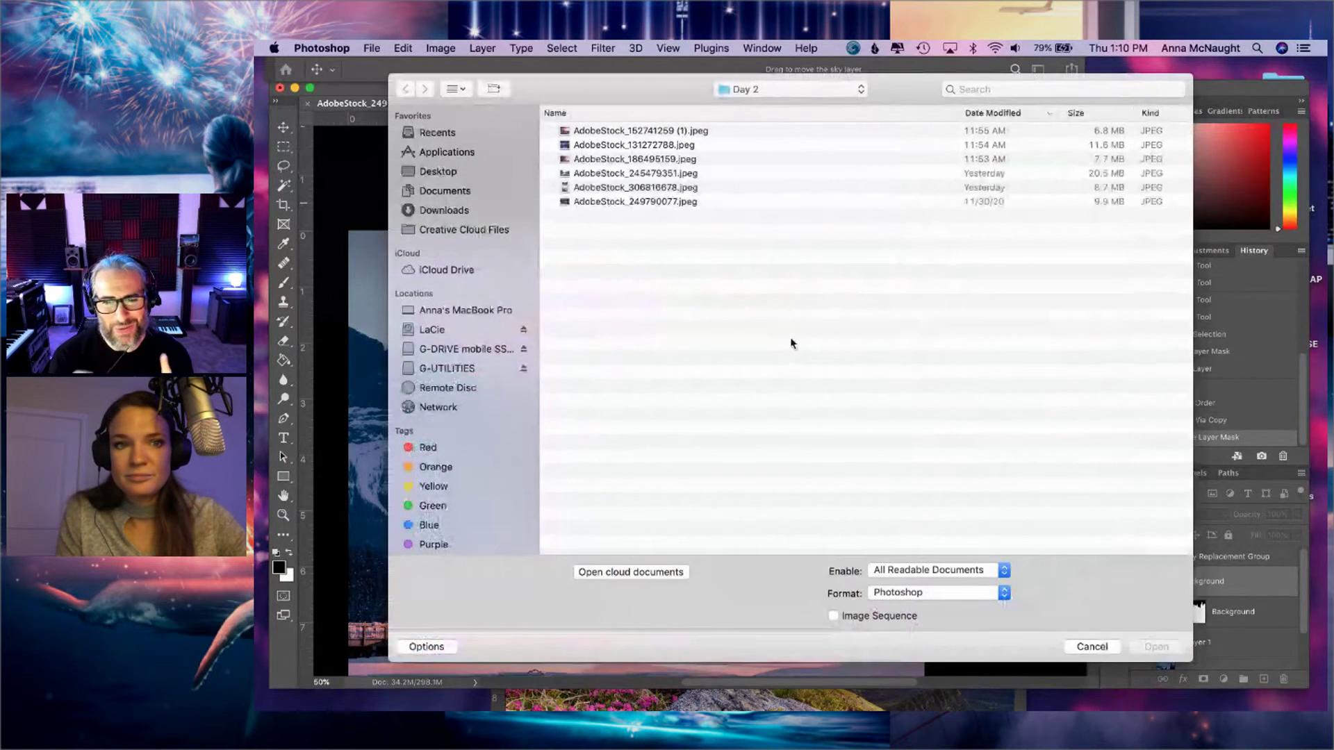
left_click(568, 130)
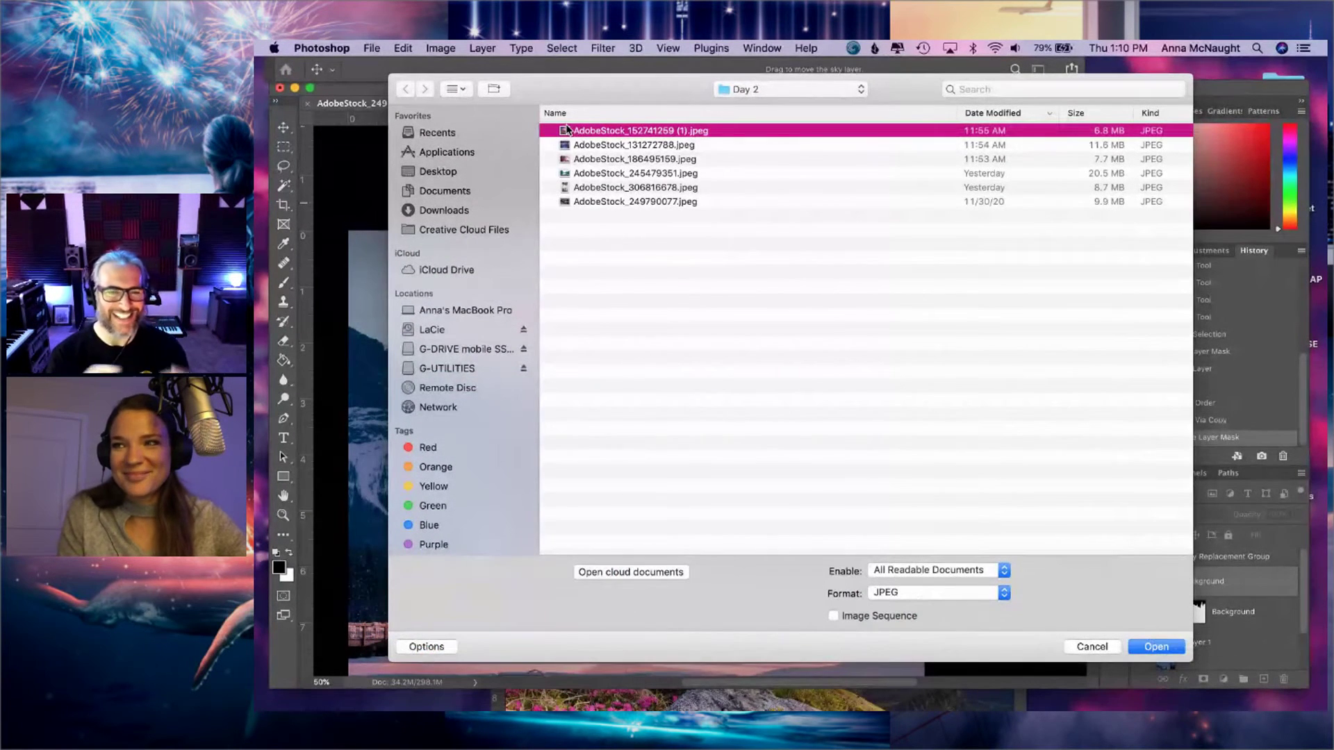
double_click(568, 130)
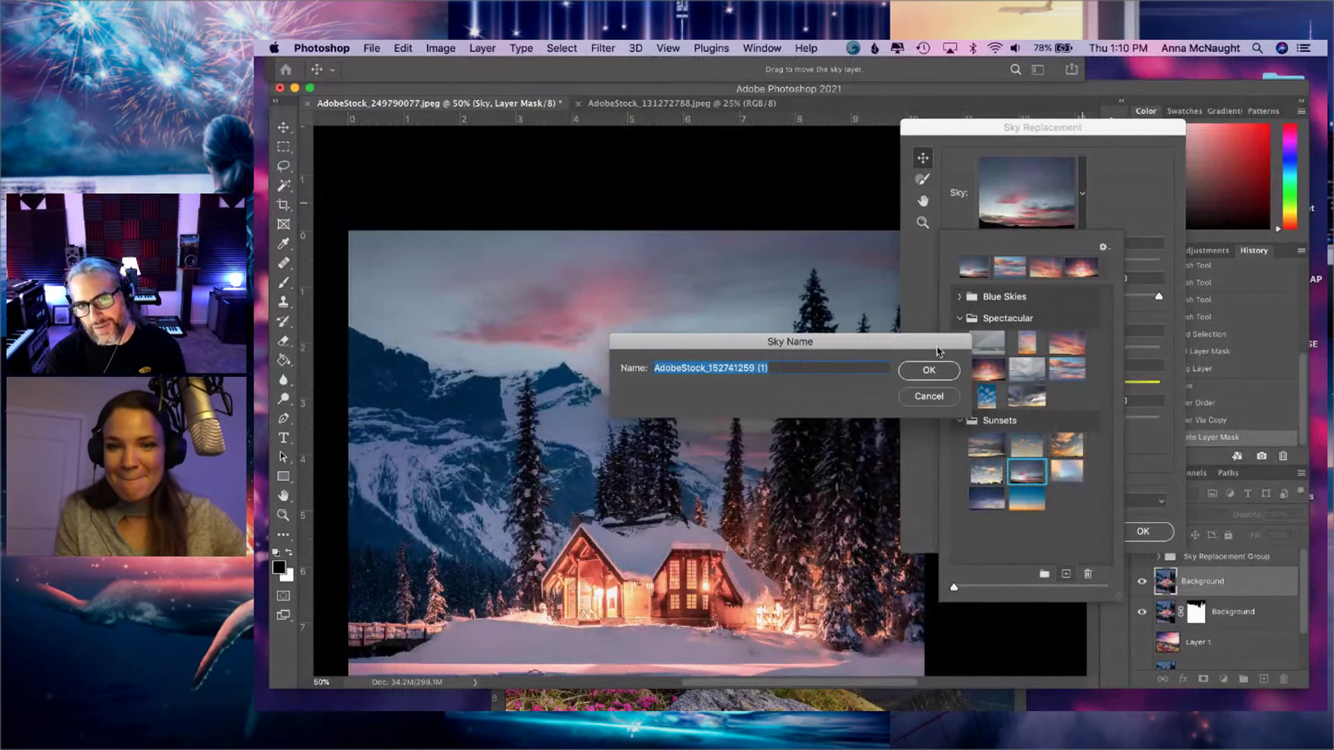
left_click(915, 376)
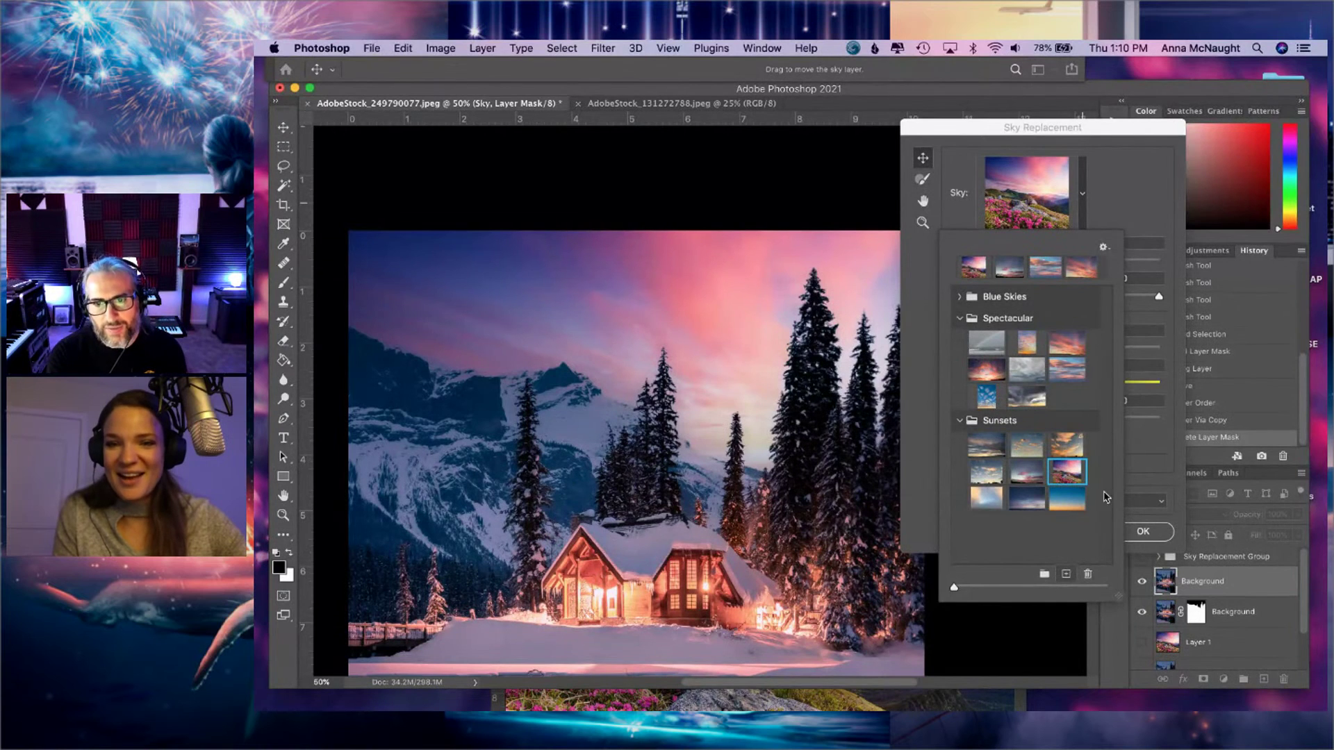
left_click(1157, 460)
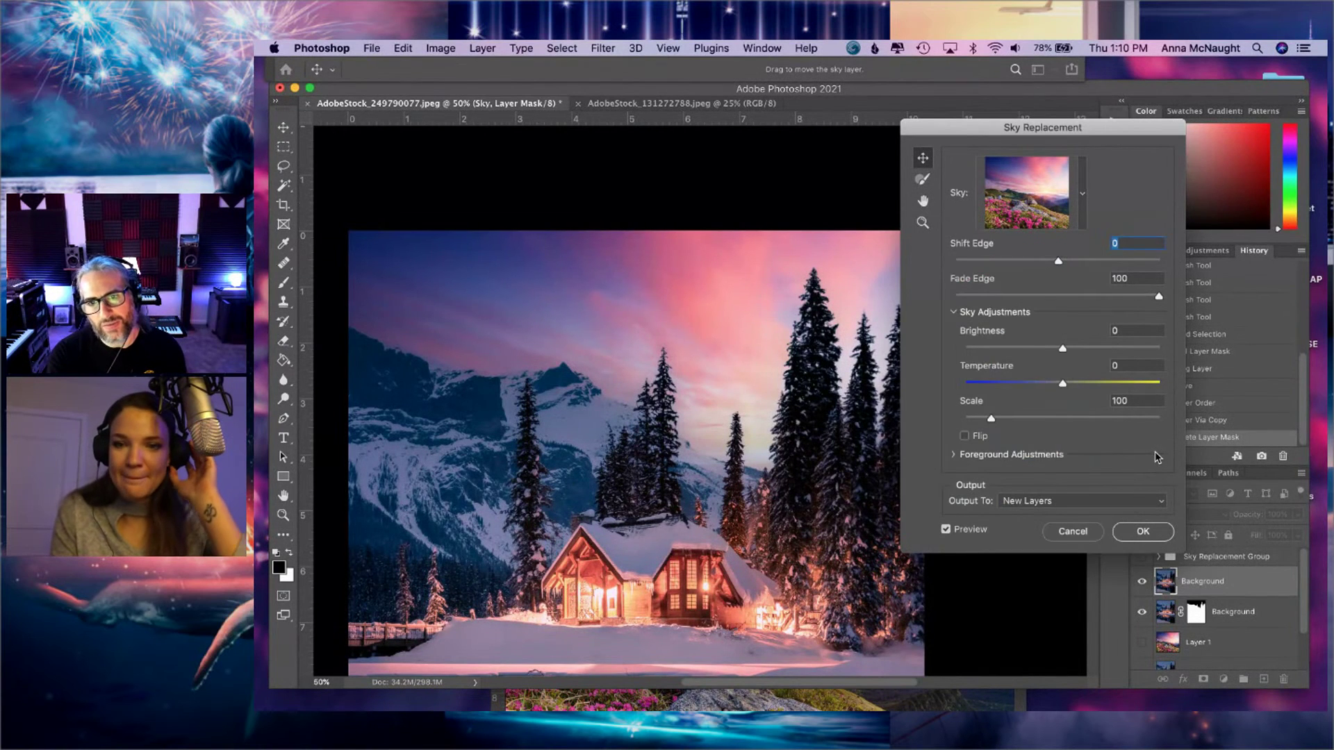
- Set the replacement sky's temperature to -10, brightness to 3, and Fade Edge to 56
left_click_drag(1062, 384, 1053, 388)
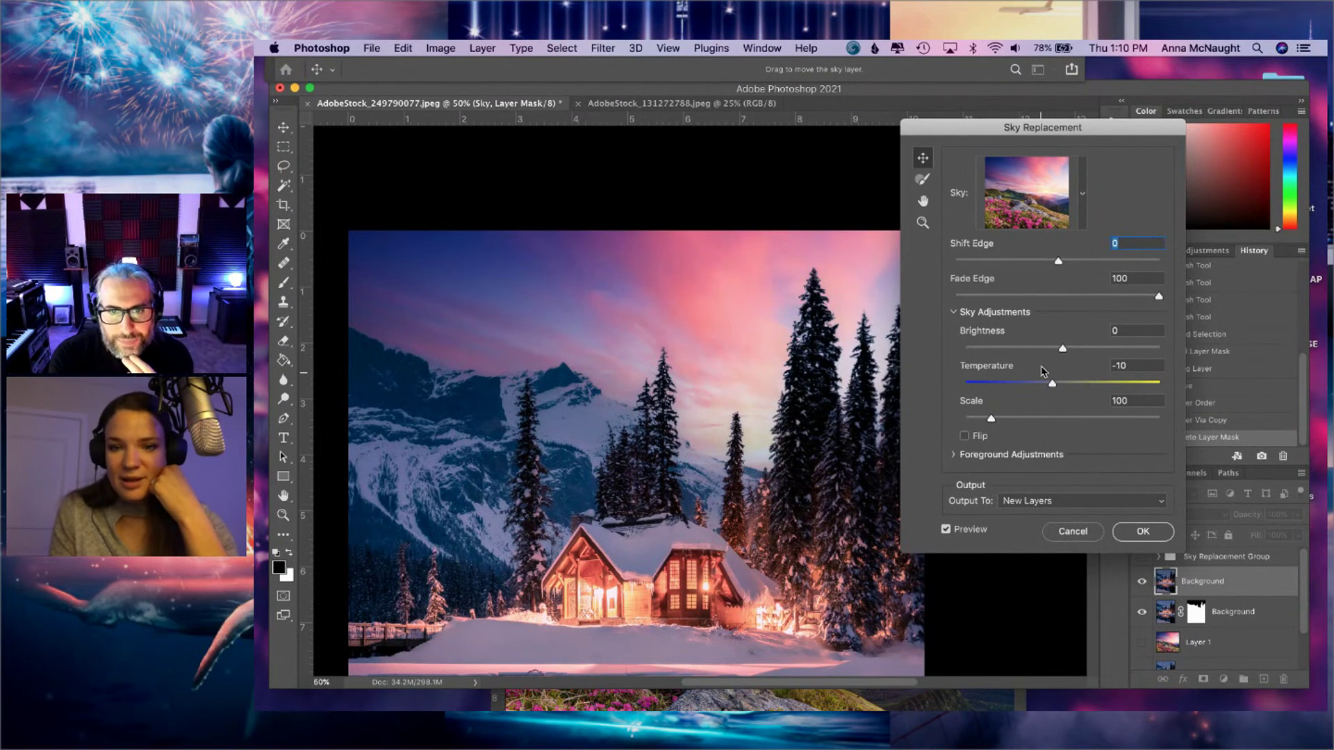
left_click_drag(1063, 349, 1066, 354)
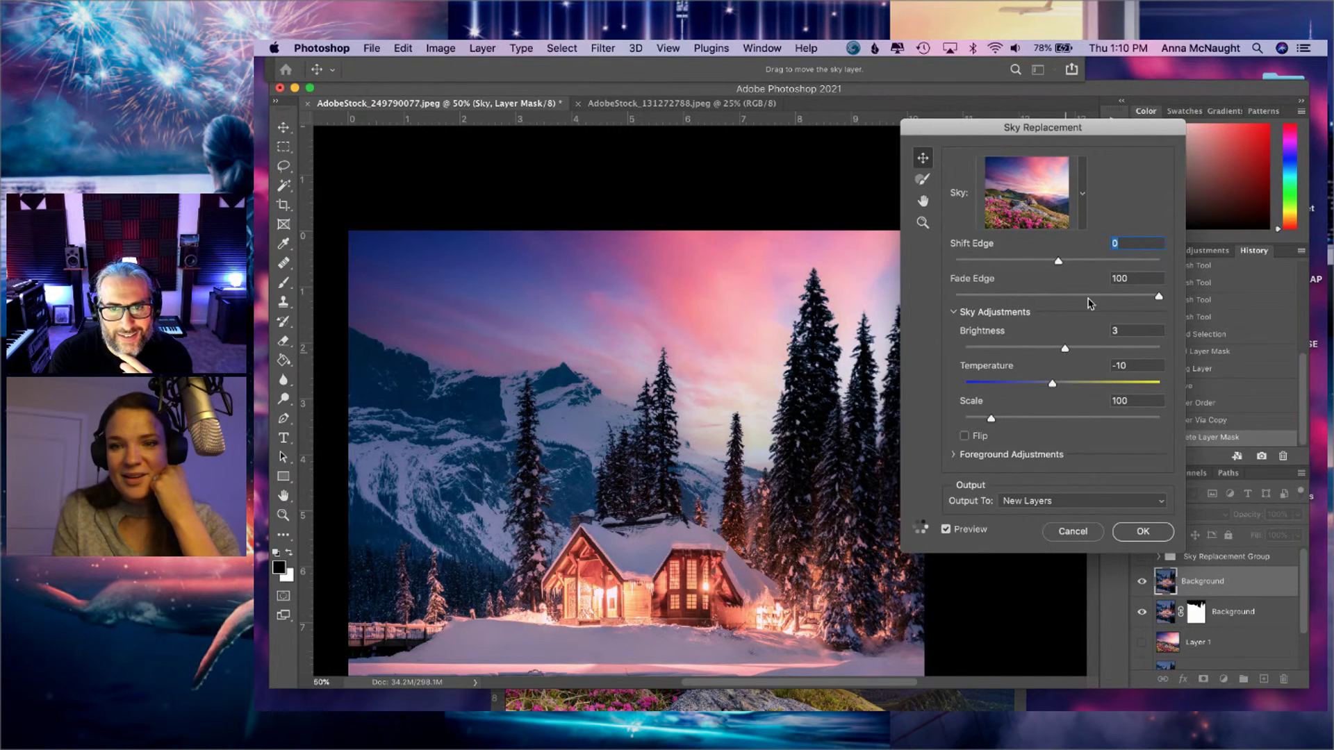
left_click(1057, 298)
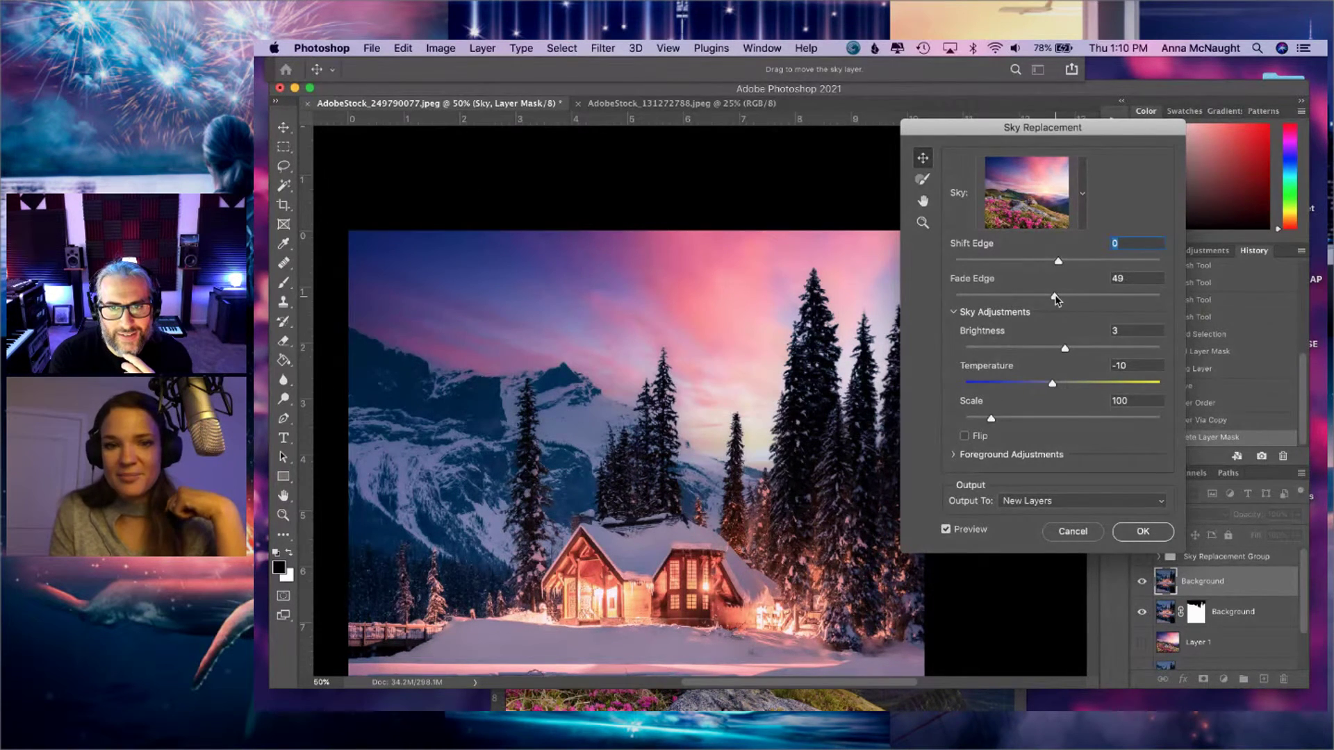
left_click_drag(1061, 299, 1071, 299)
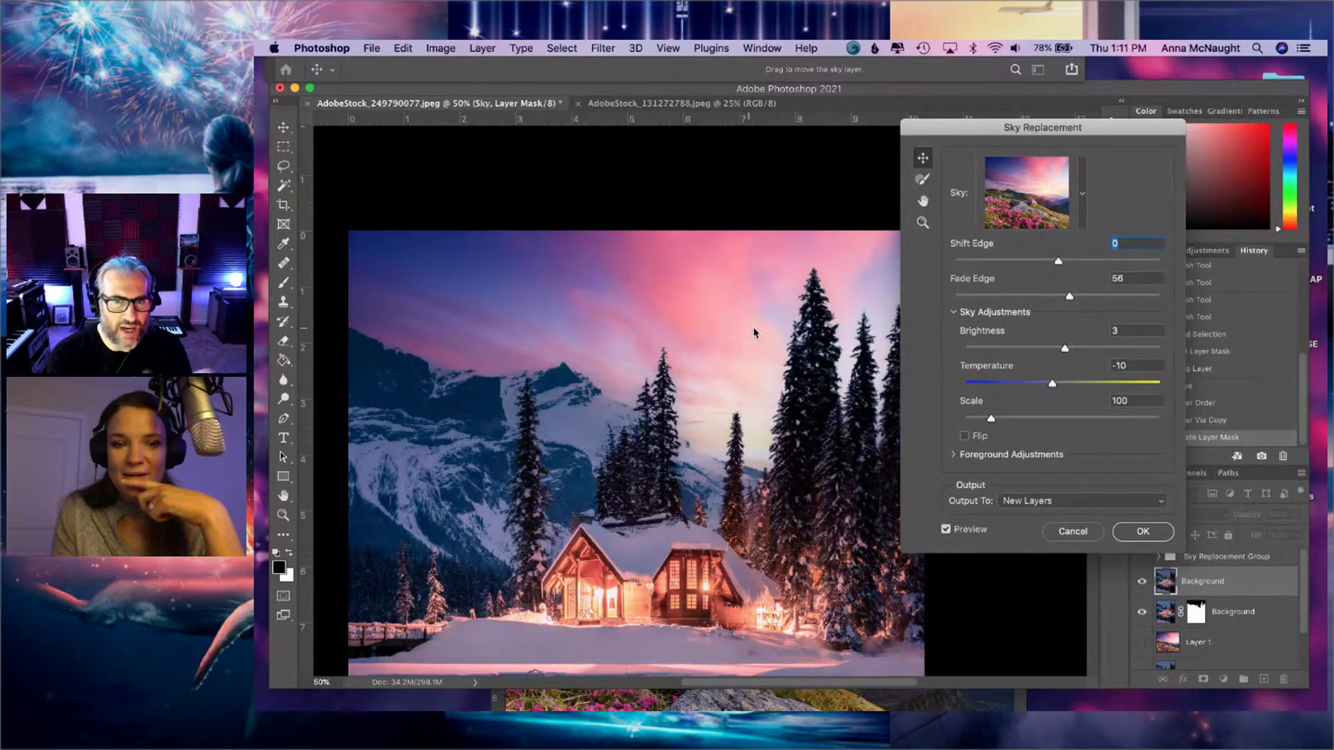
left_click_drag(766, 333, 765, 329)
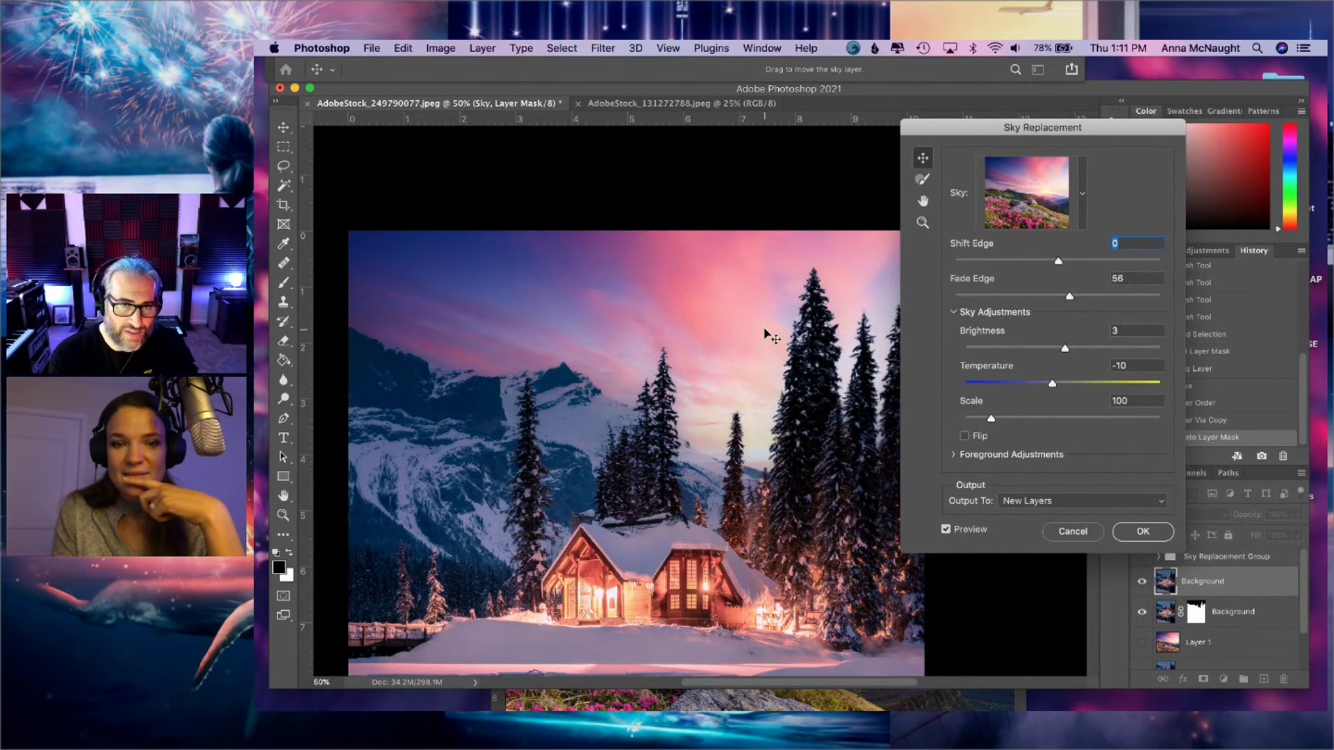
- Adjust Shift Edge to 8 while checking the trees up close, and apply the sky replacement to new layers
mouse_move(1058, 262)
left_mouse_down()
mouse_move(1039, 262)
mouse_move(1112, 266)
mouse_move(1083, 267)
left_mouse_up()
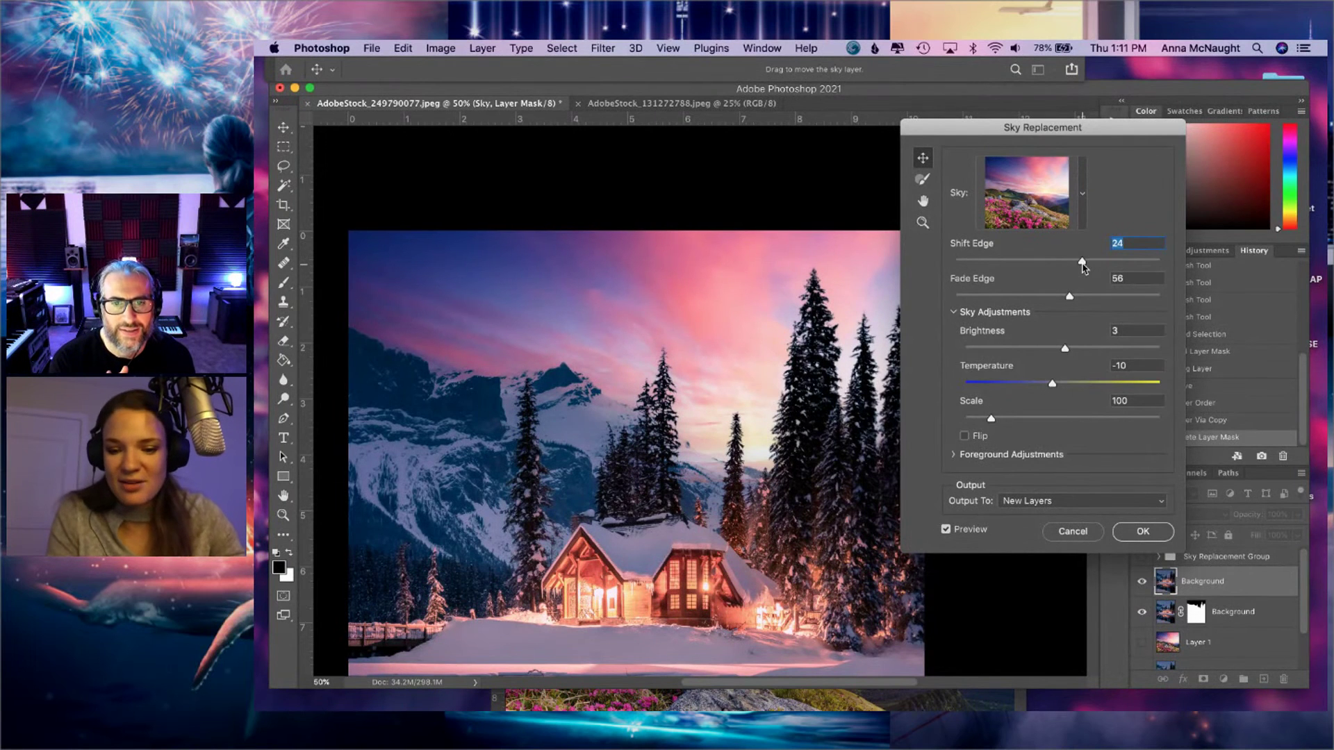
key("super+equal")
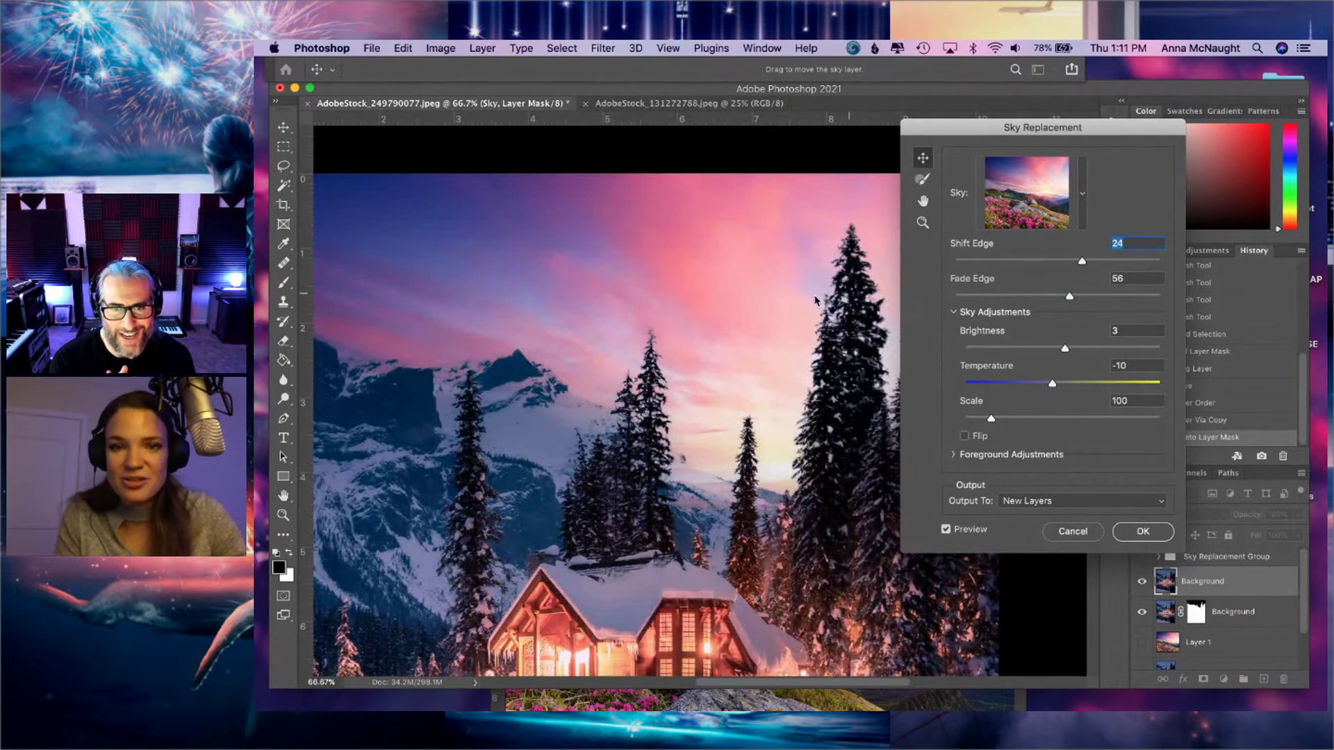
left_click_drag(844, 299, 745, 304)
left_click_drag(1083, 263, 1068, 264)
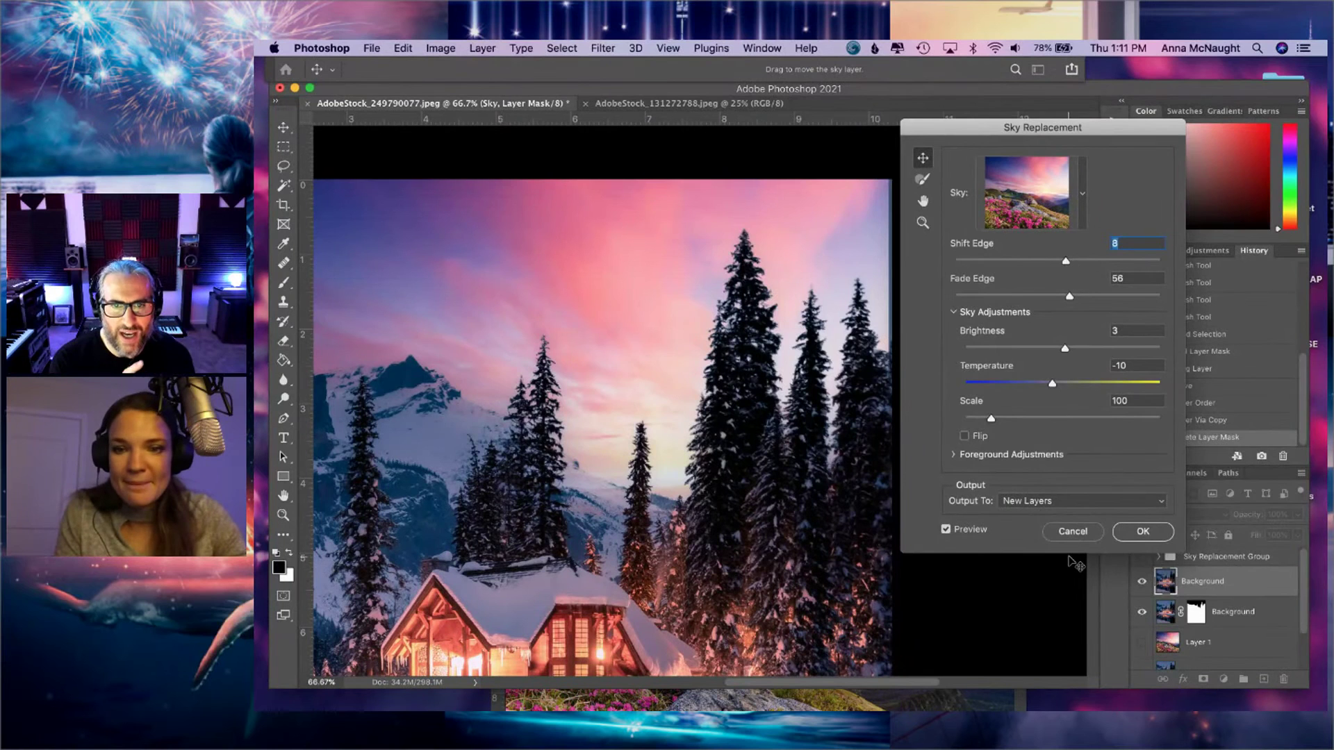
left_click(1140, 536)
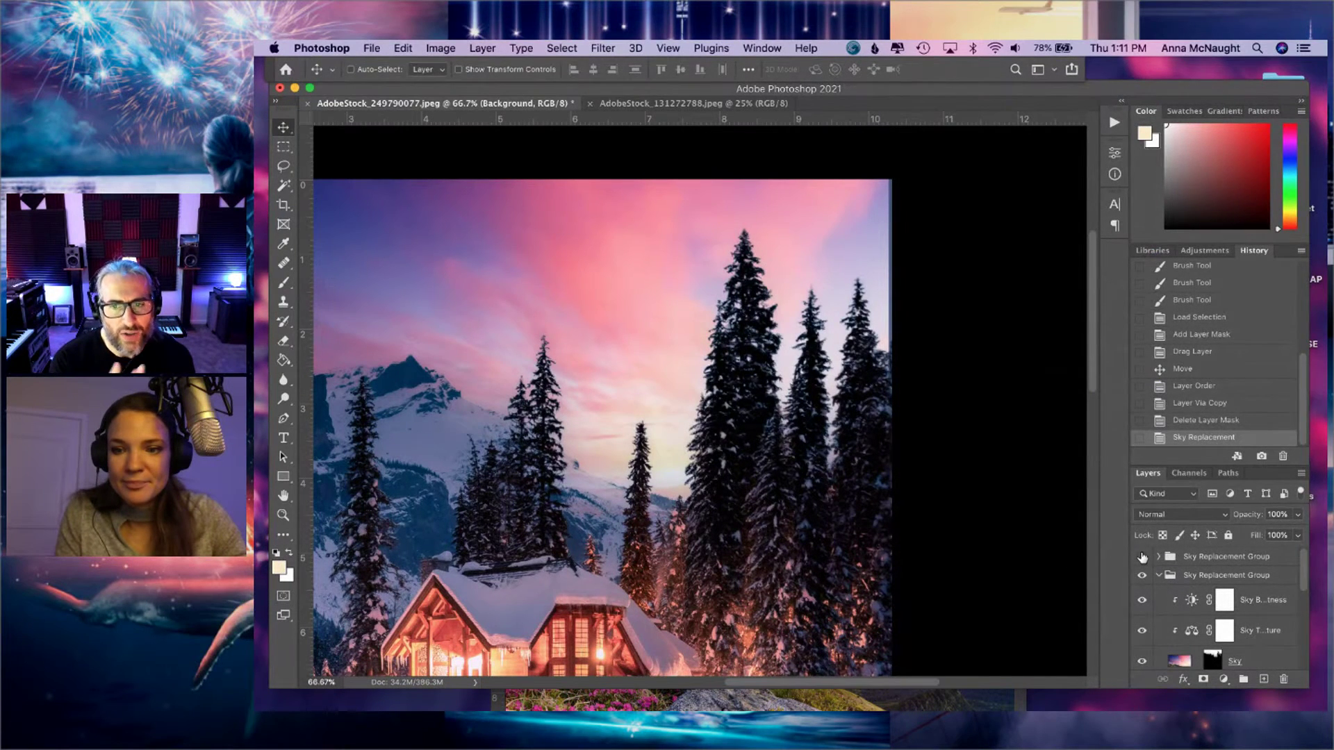
- Compare the new custom sky with the earlier sky by toggling the upper Sky Replacement Group's visibility
left_click(1141, 557)
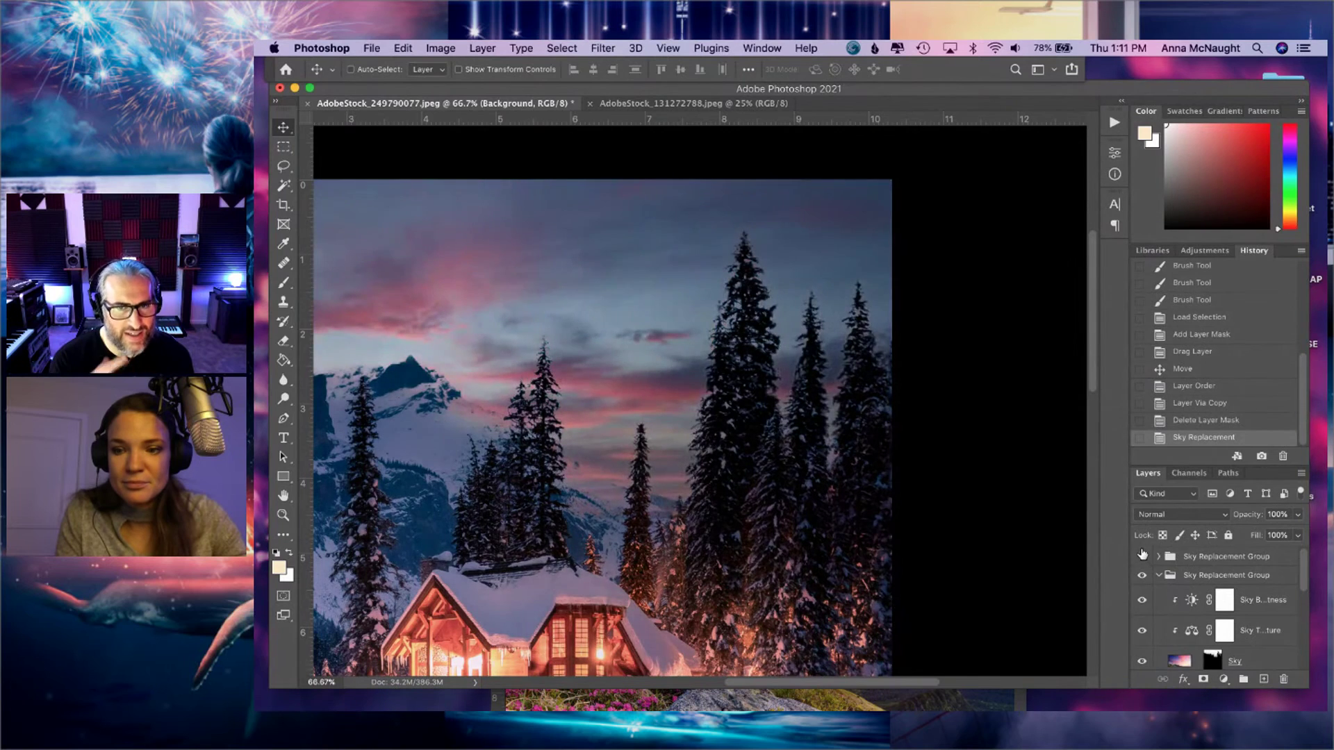
left_click(1142, 556)
left_click_drag(770, 409, 943, 404)
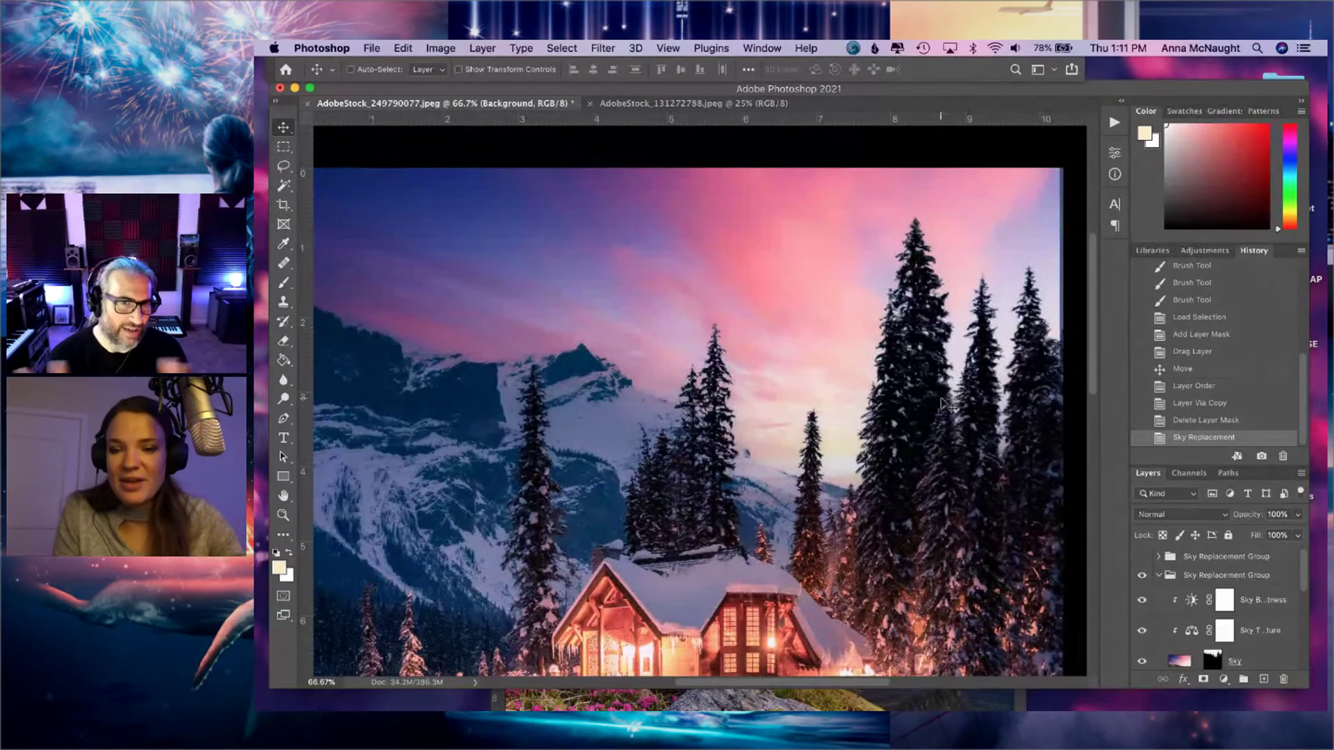
- Reposition the new Sky layer and stretch its left side outward to about 104% width so it covers the canvas edge
key("alt+bracketright")
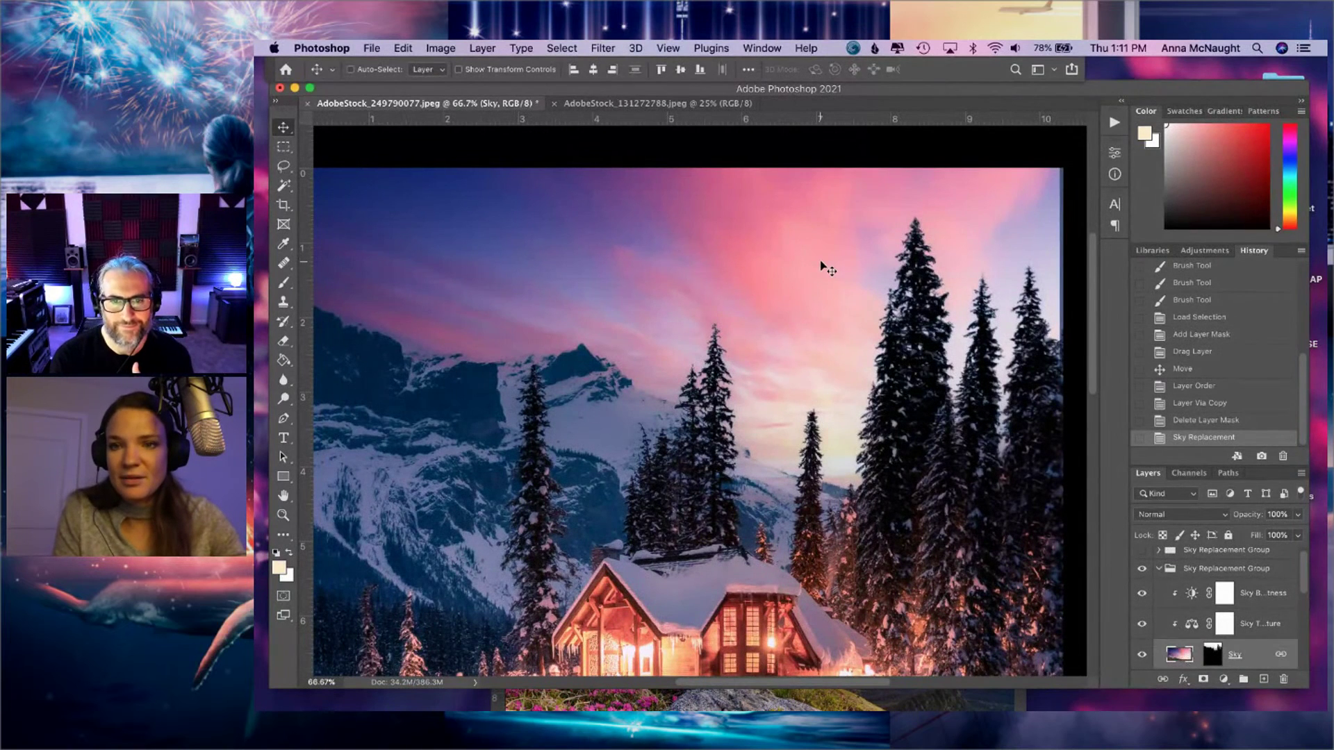
left_click_drag(832, 265, 832, 262)
key("super+h")
key("super+minus")
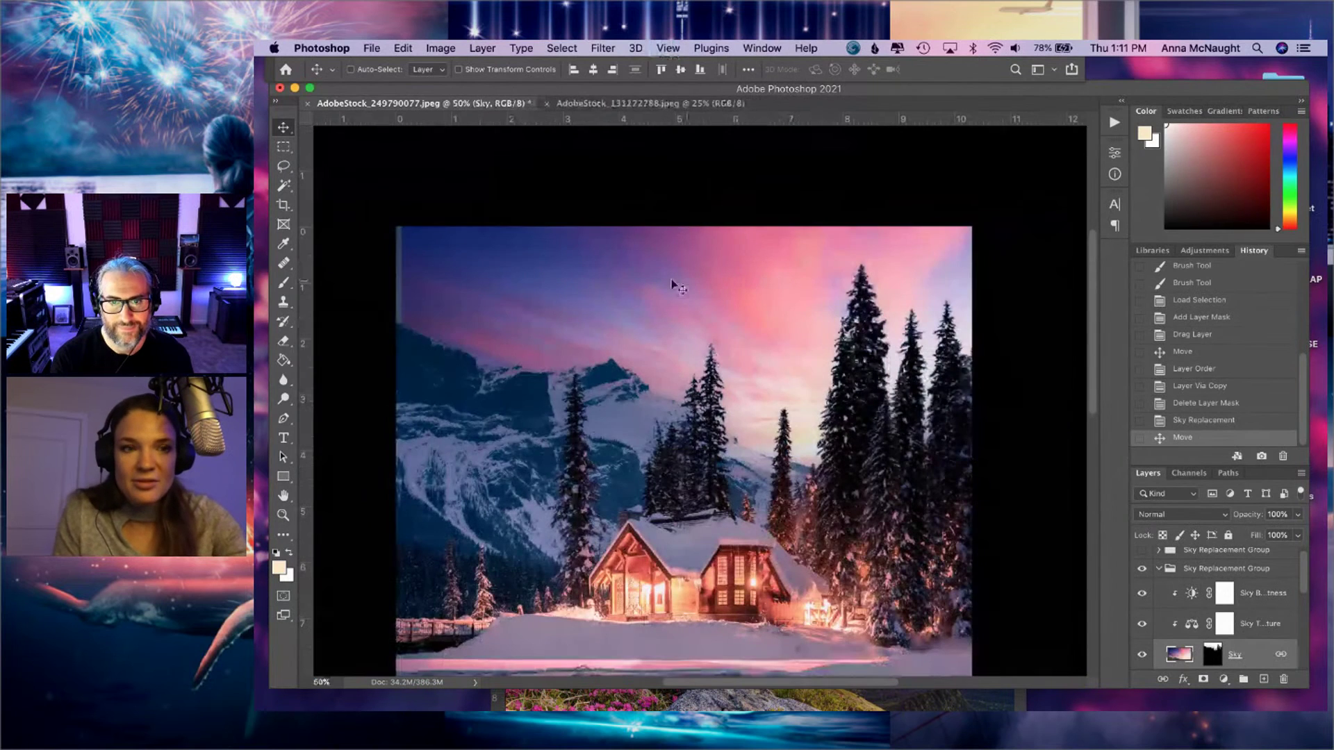
key("super+t")
key("super+minus")
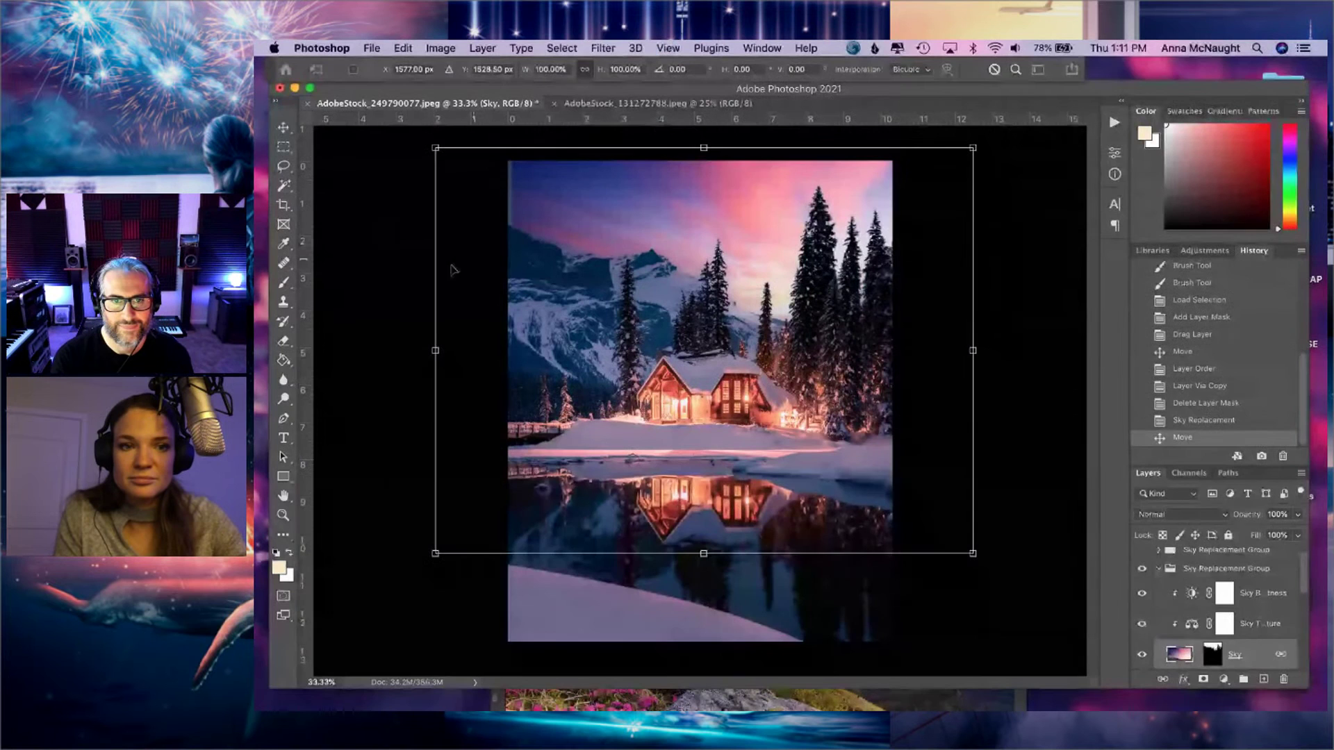
left_click_drag(435, 350, 415, 350)
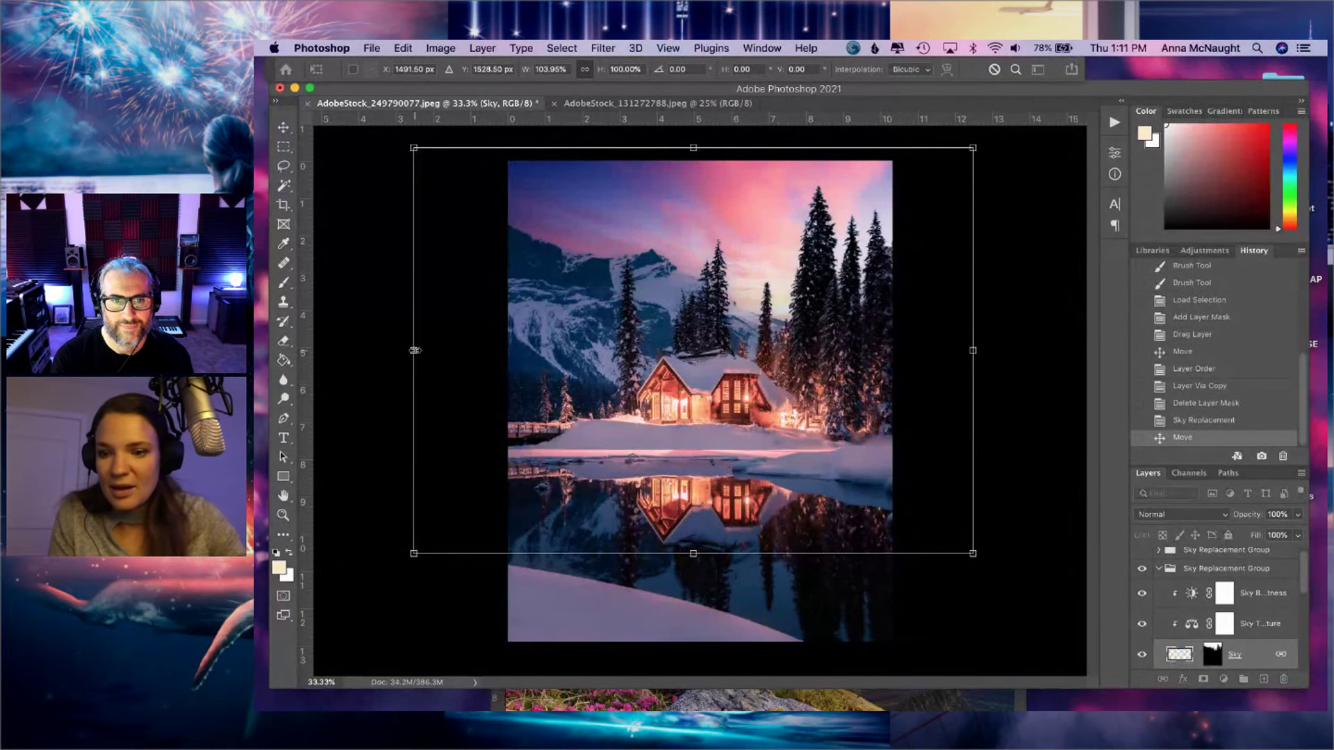
double_click(690, 304)
- Collapse and hide the new Sky Replacement Group and the unmasked Background layer, show Layer 1, and inspect the manual mask's edges
left_click(1159, 569)
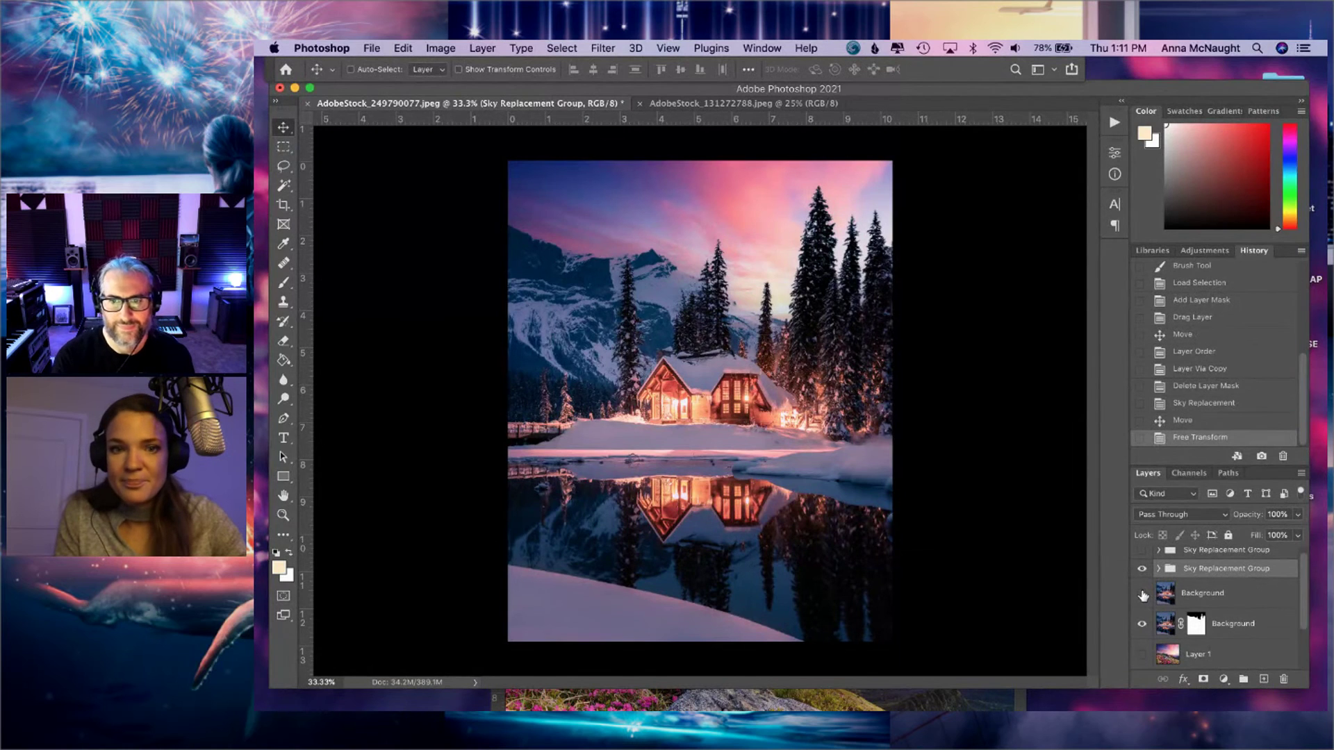
left_click(1142, 568)
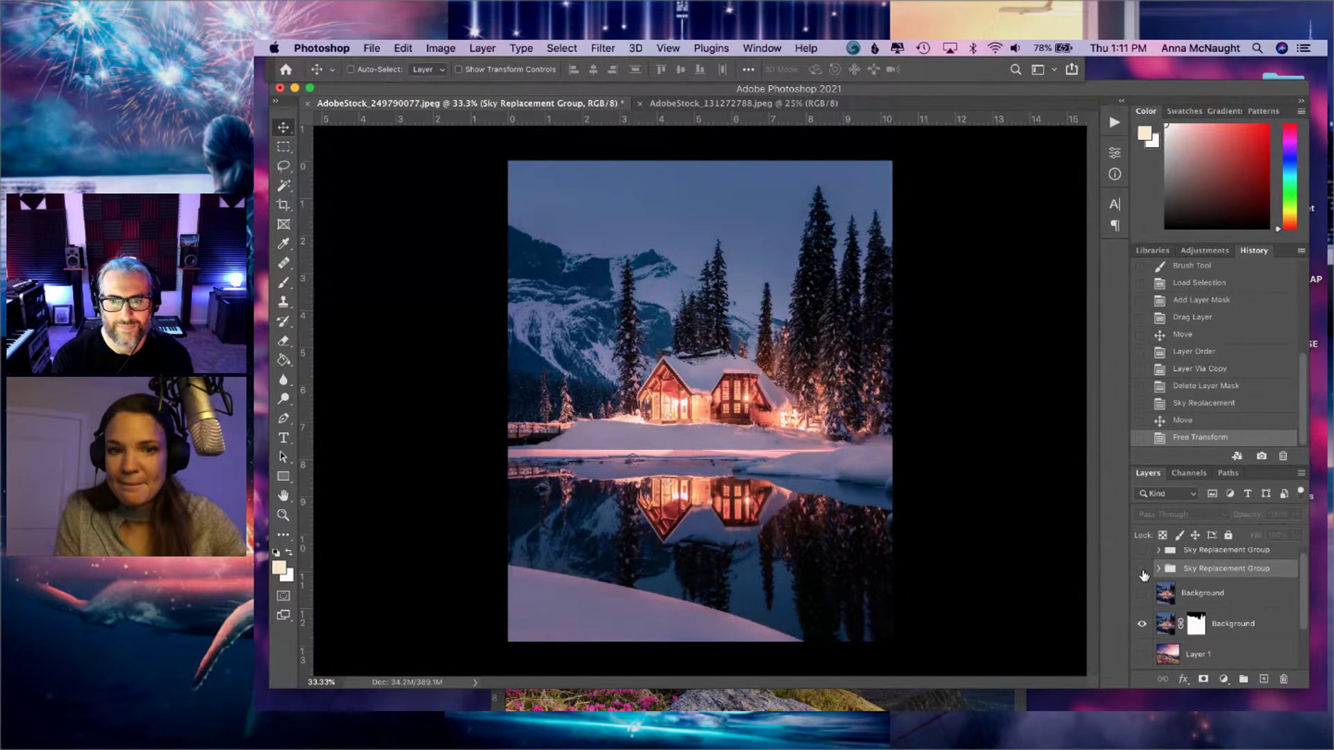
left_click(1142, 655)
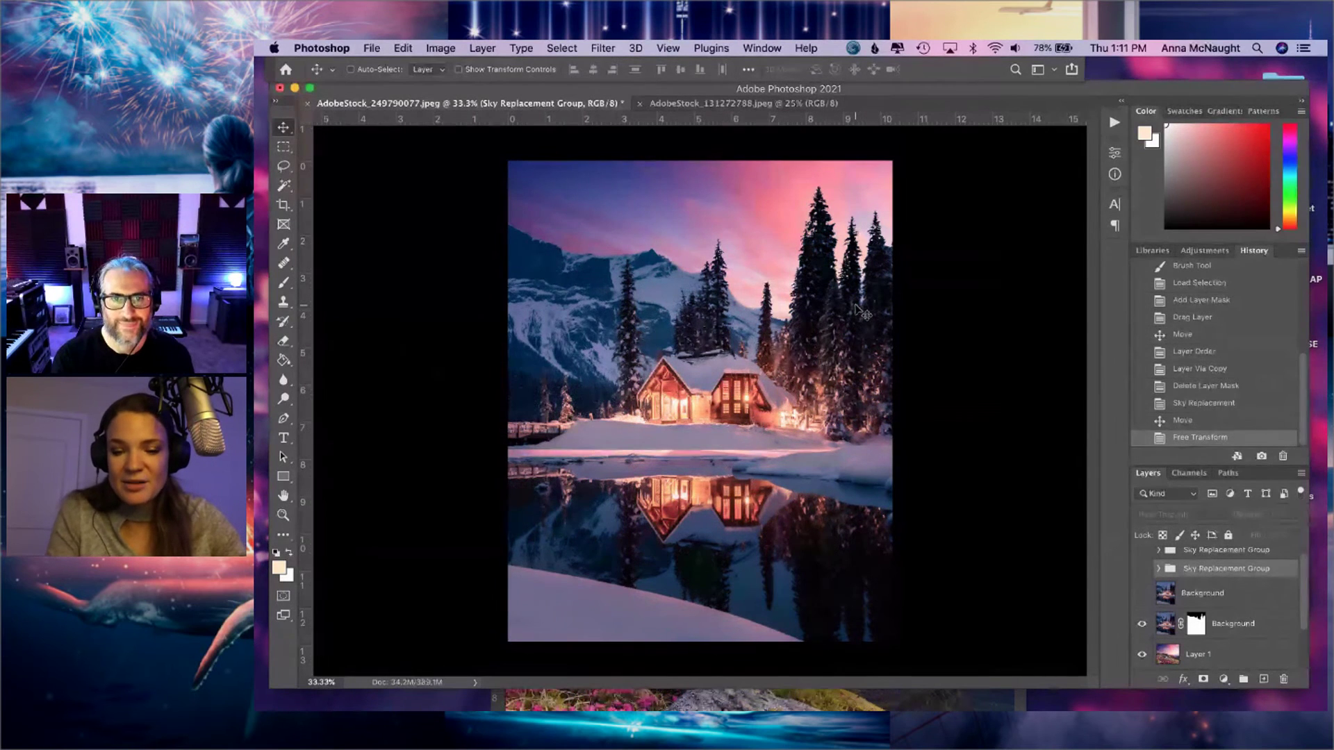
key("super+equal")
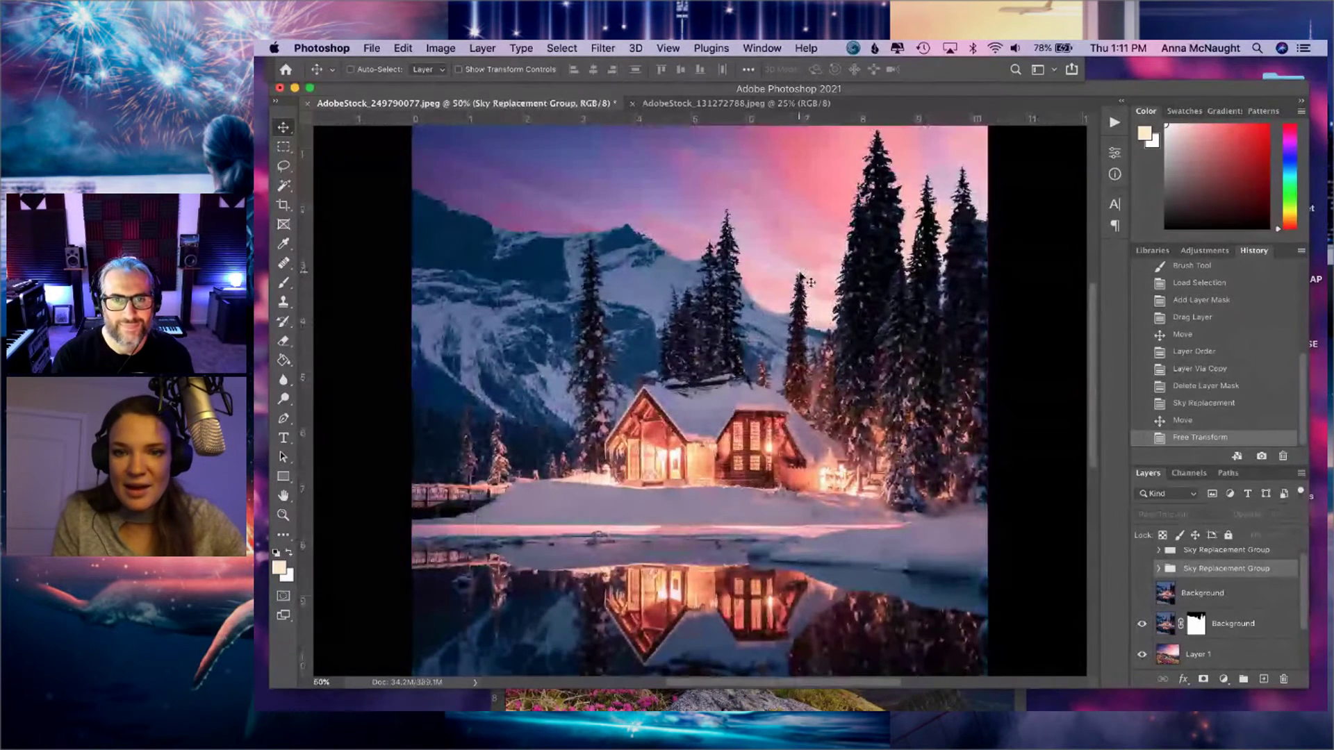
key("super+equal")
scroll(806, 278, "up", 4)
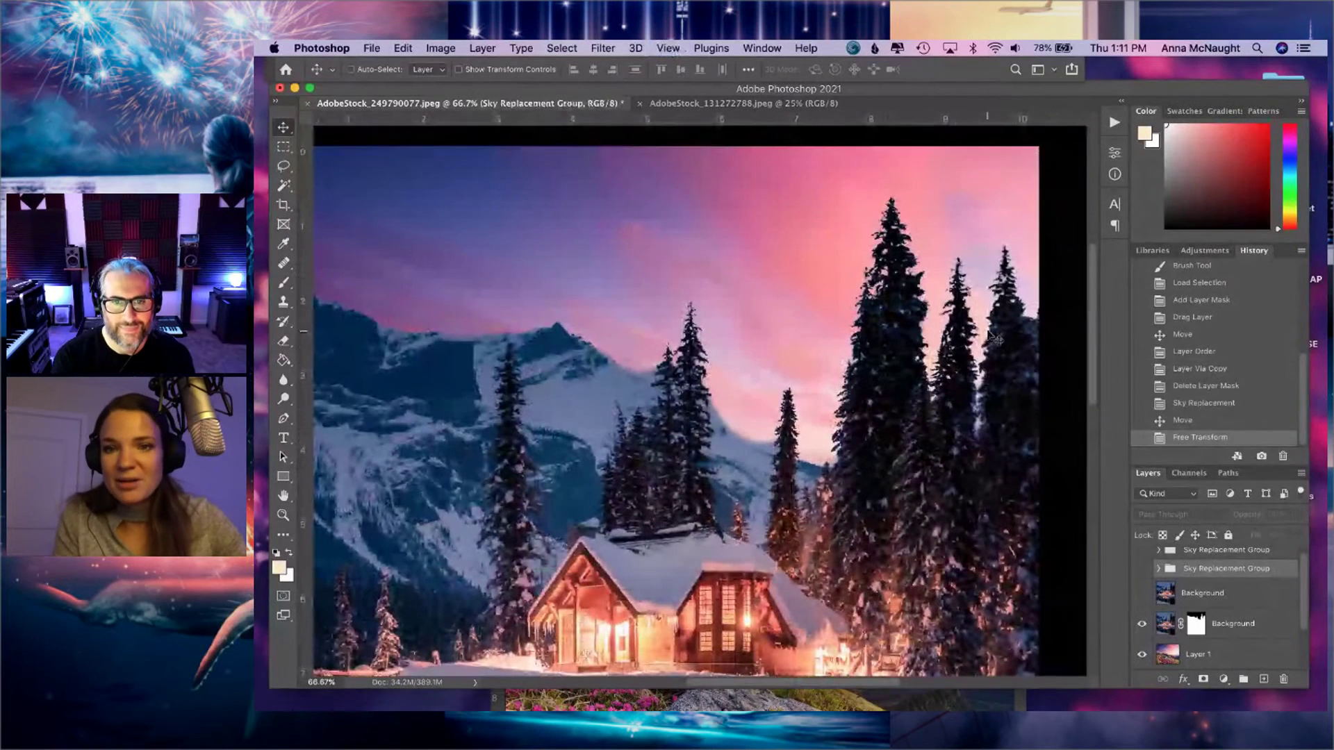
key("super+equal")
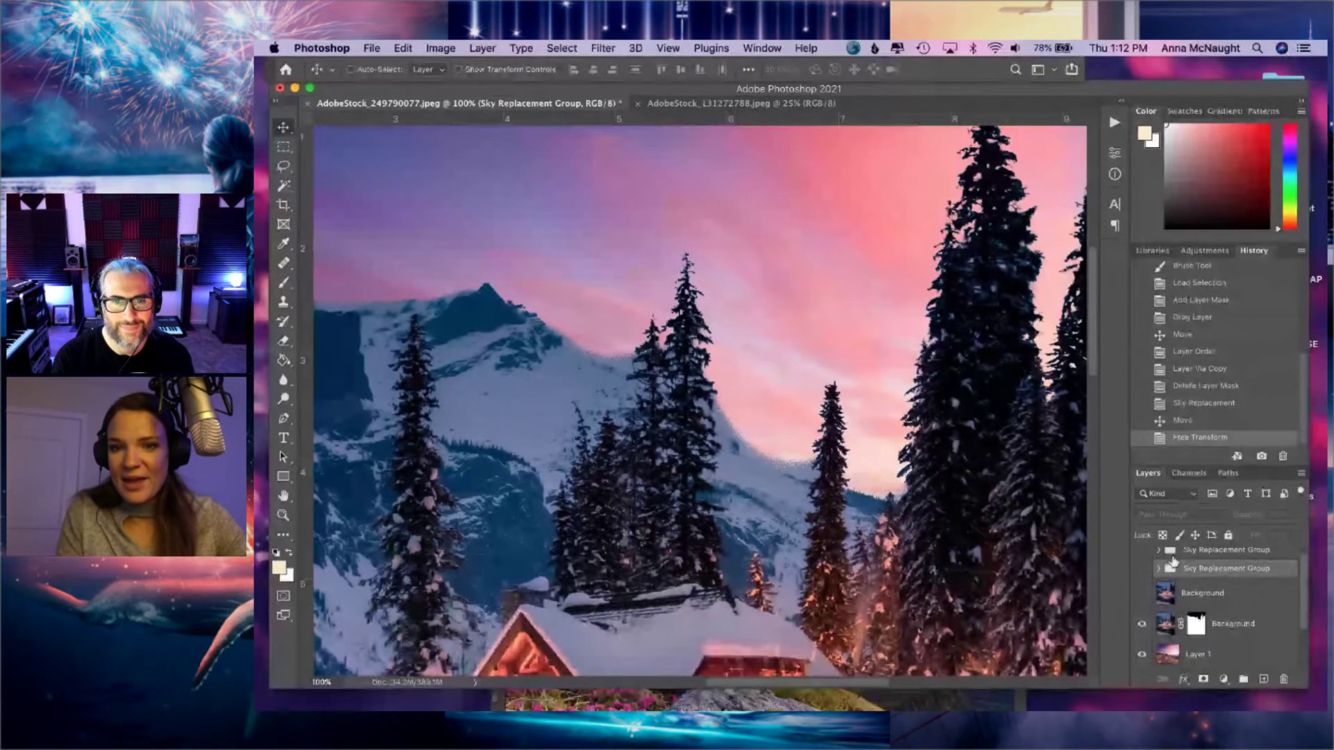
- Show the new Sky Replacement Group and the unmasked Background layer again, and inspect the tree and mountain edges
left_click(1141, 552)
left_click(1141, 570)
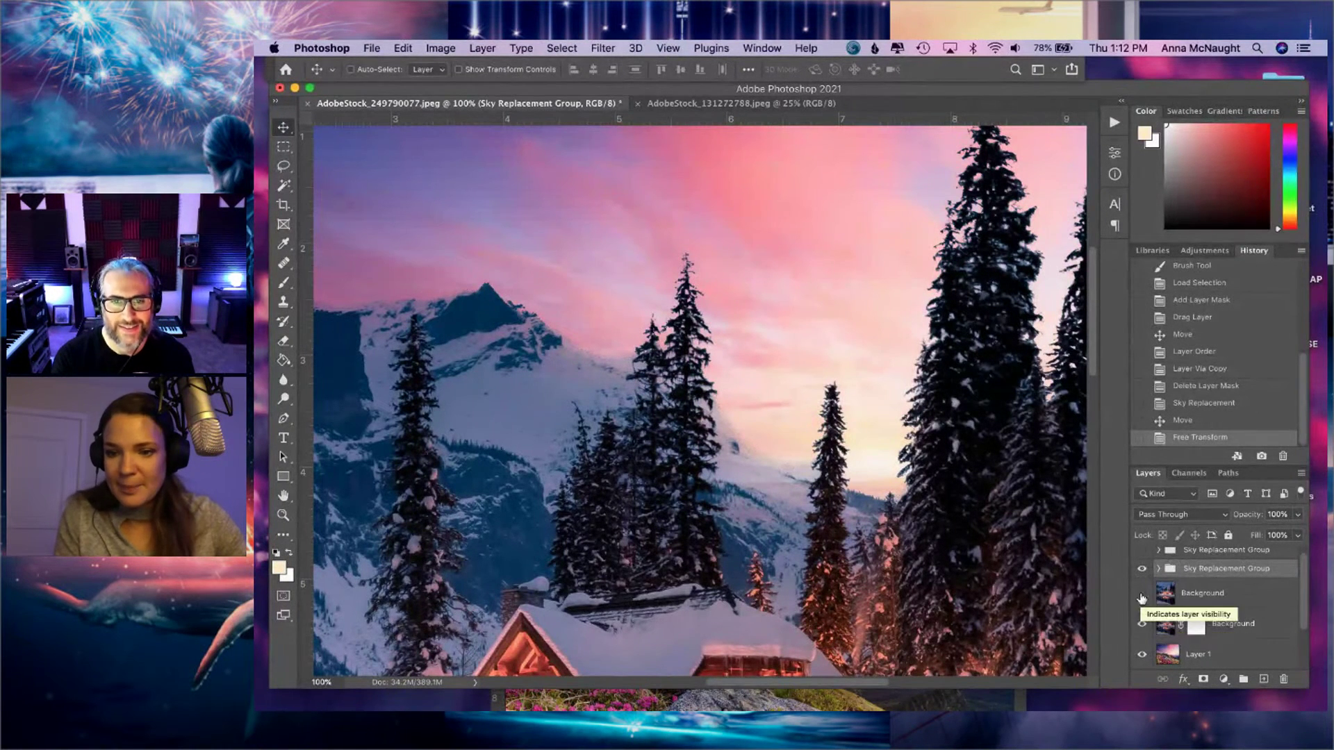
left_click(1141, 594)
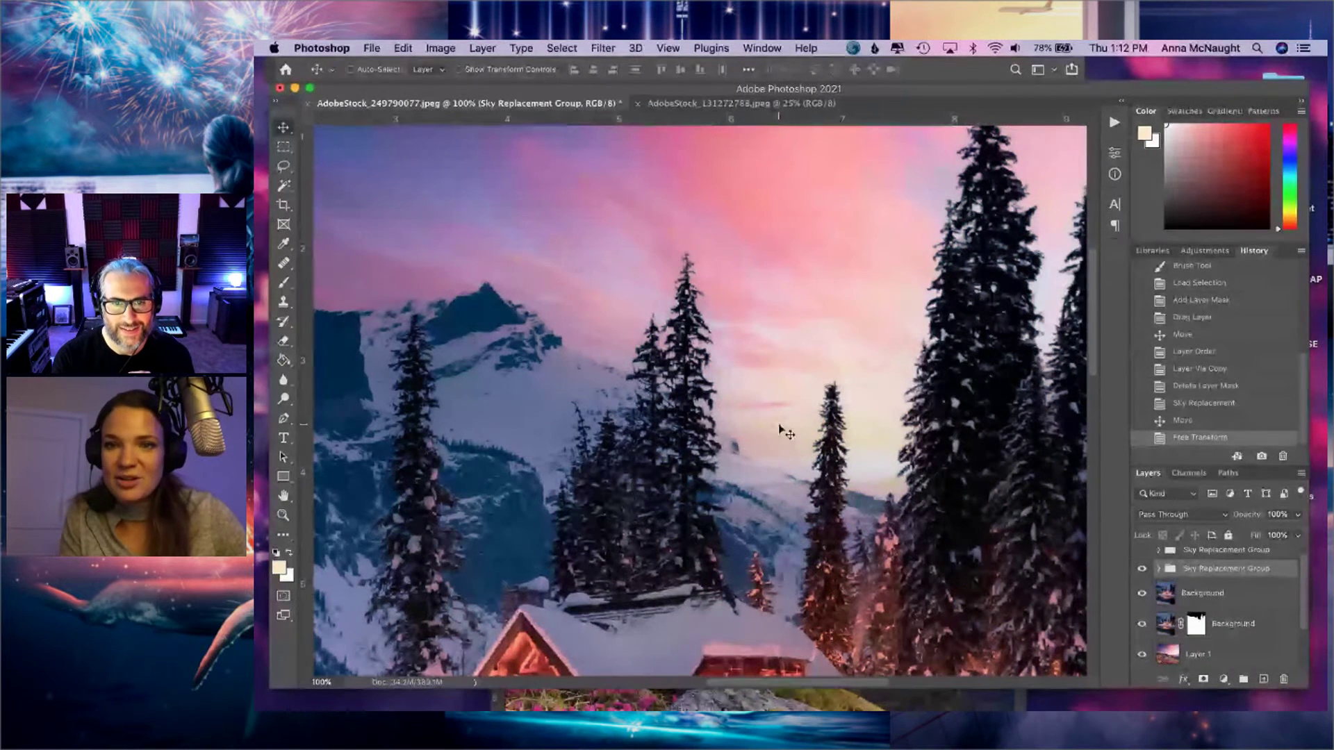
left_click_drag(966, 238, 904, 341)
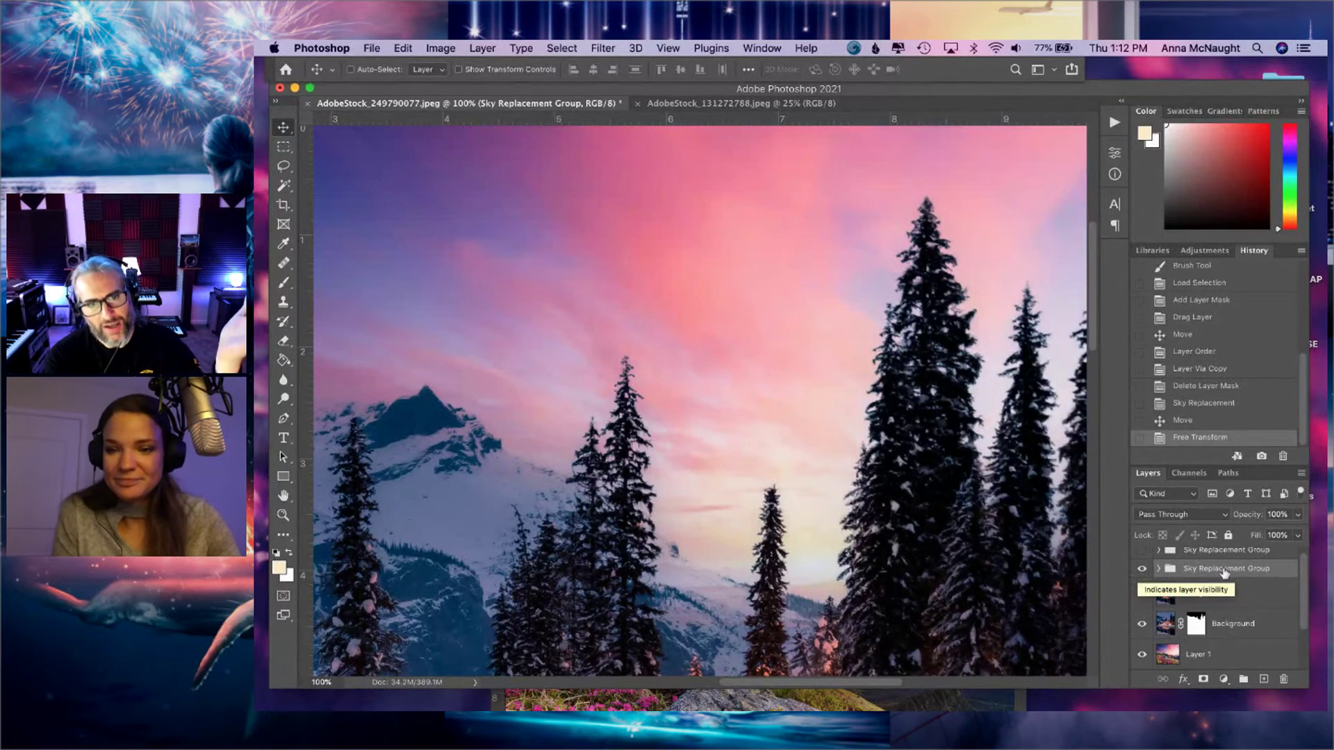
- Delete the earlier, hidden Sky Replacement Group and expand the remaining group down to its foreground layers
left_click_drag(1156, 560, 1283, 678)
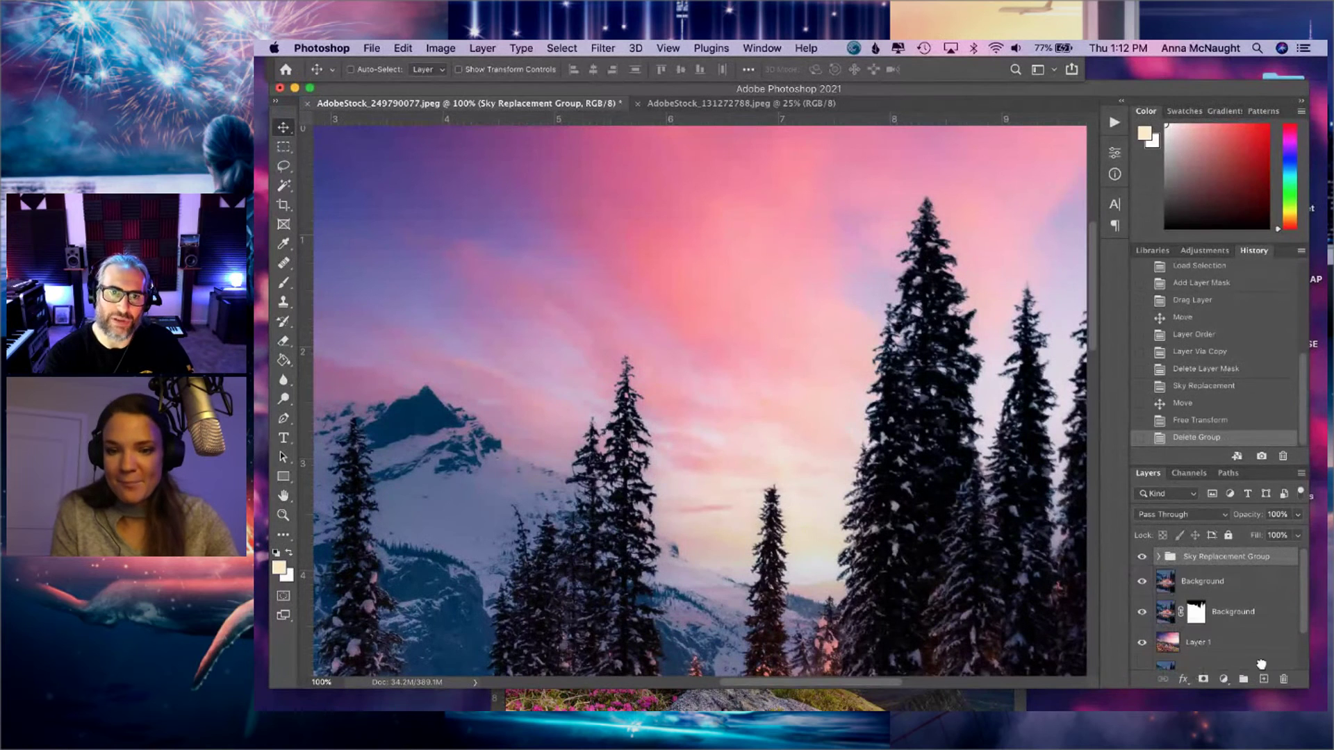
left_click(1157, 557)
scroll(1207, 606, "down", 1)
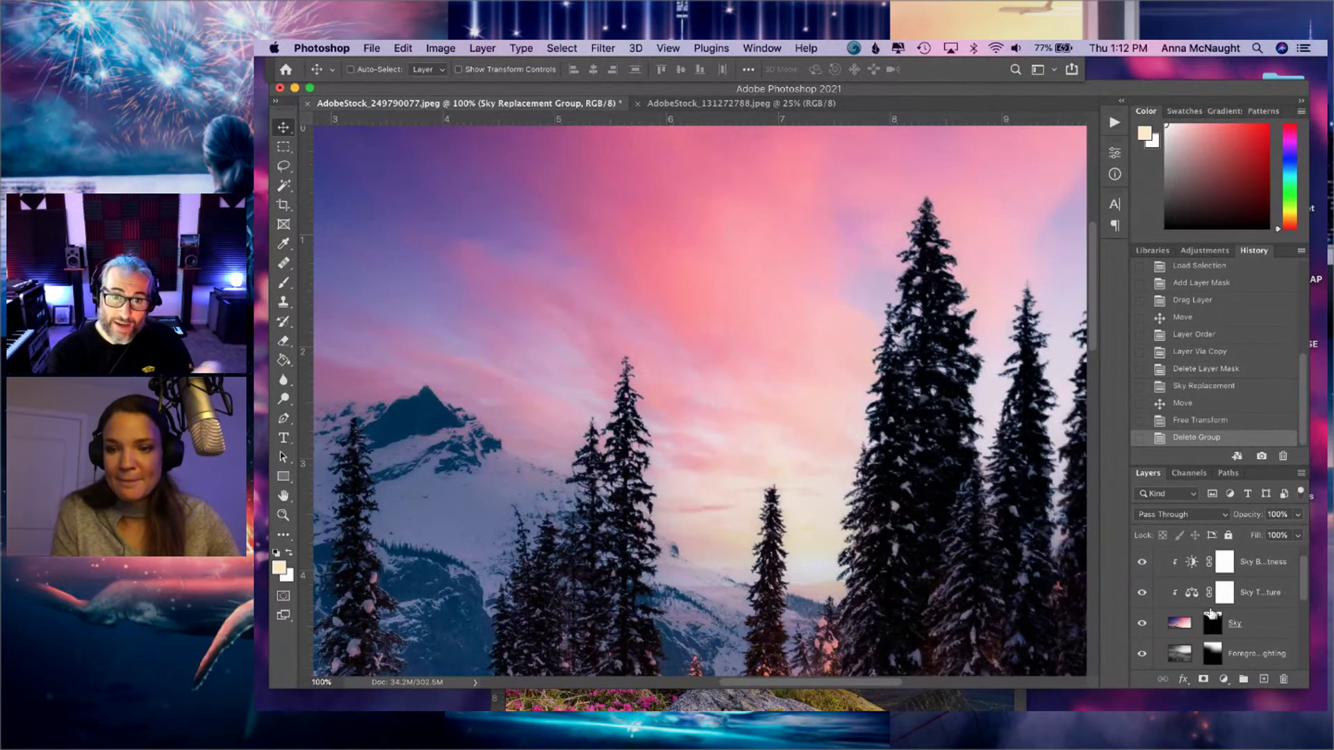
scroll(1192, 650, "down", 2)
- Check the effect of the Foreground Lighting layer by toggling its visibility and viewing more of the image
left_click(1142, 611)
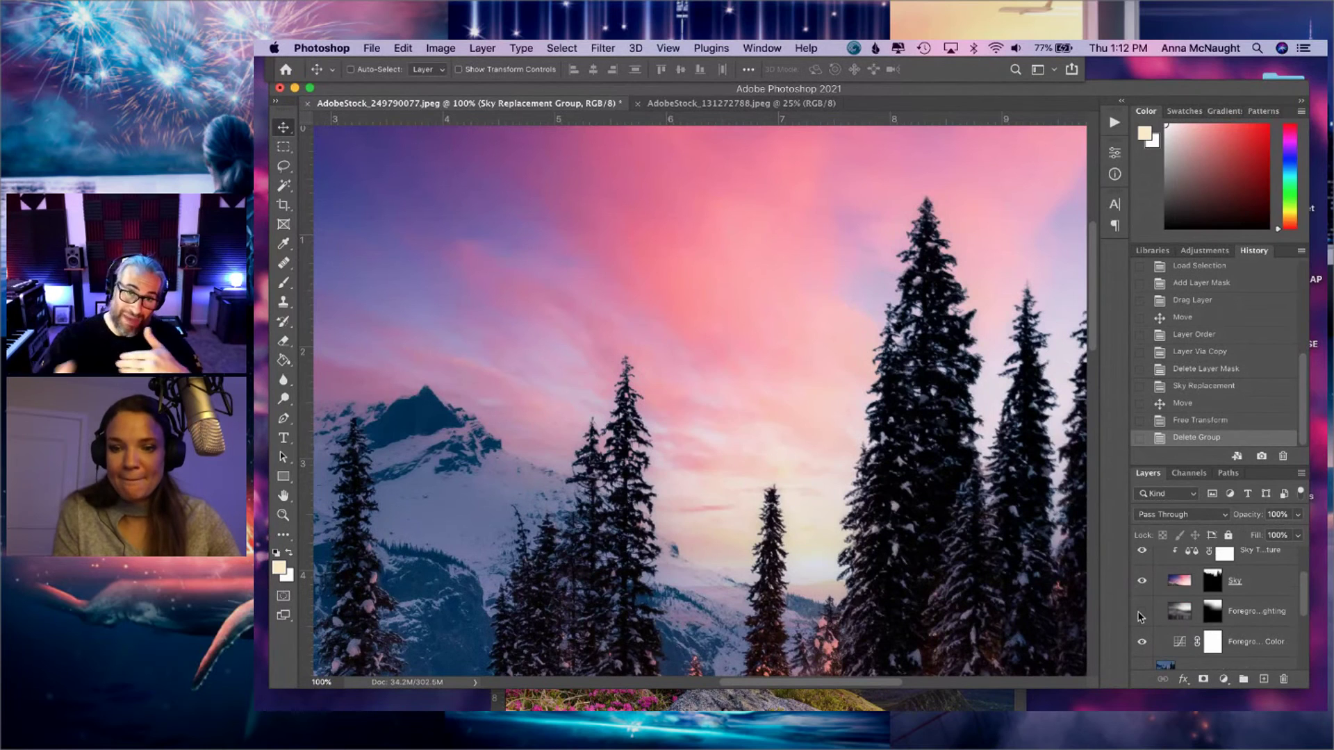
left_click(1142, 612)
key("super+h")
key("super+minus")
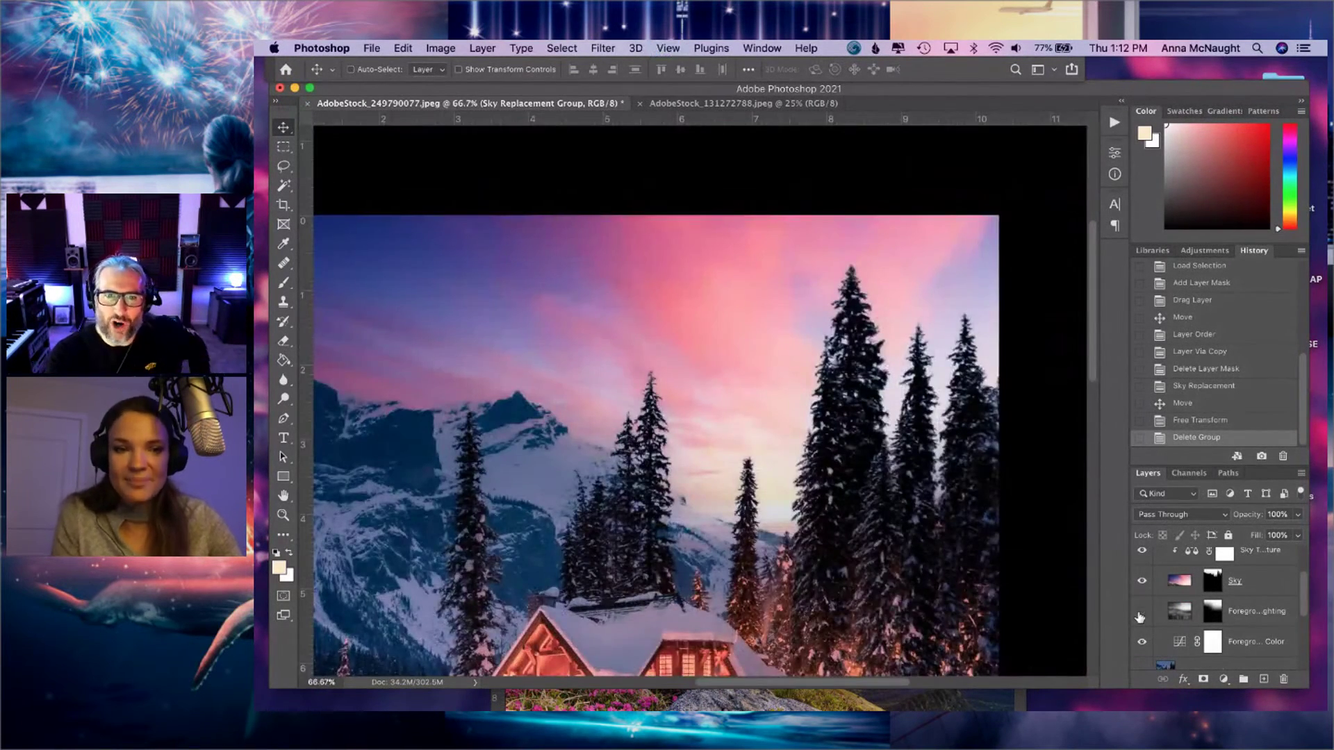
- Compare the image with and without the Foreground Lighting layer, and delete that layer from the Sky Replacement Group
left_click(1140, 616)
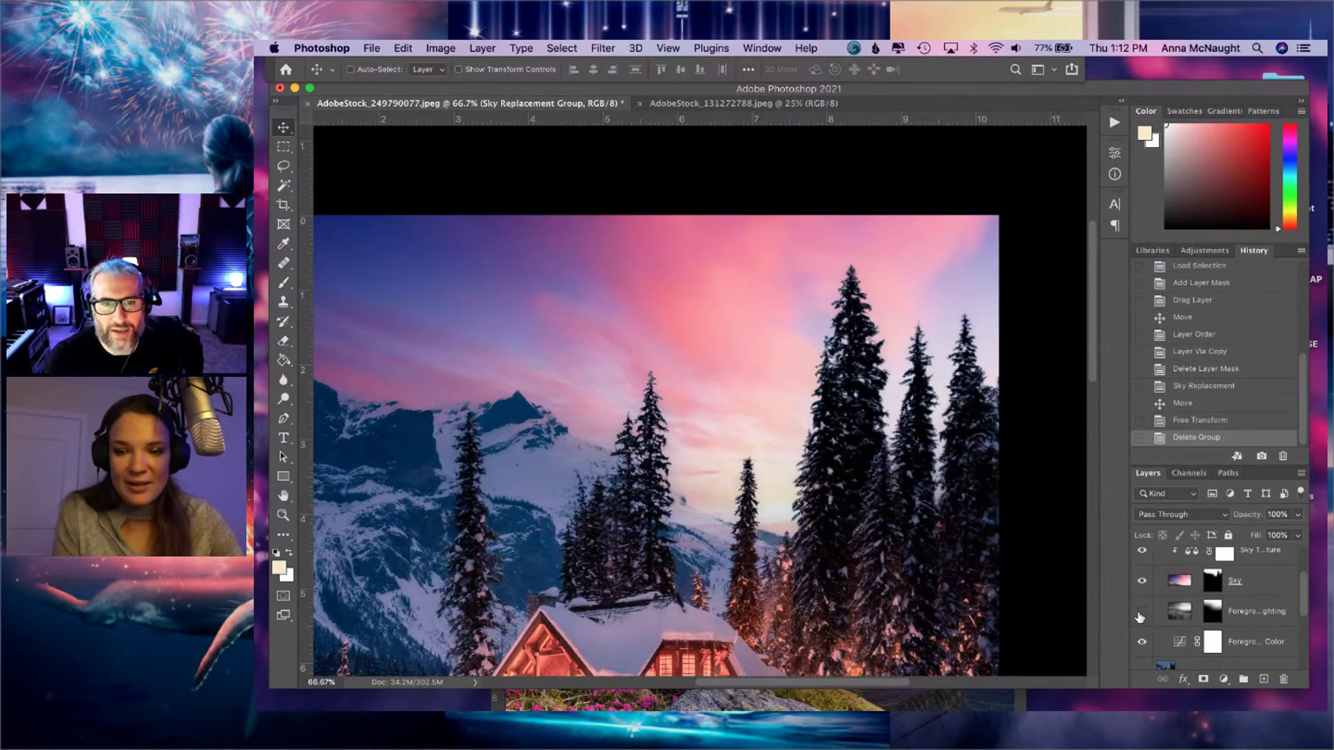
left_click(1141, 617)
left_click(1140, 616)
left_click(1140, 616)
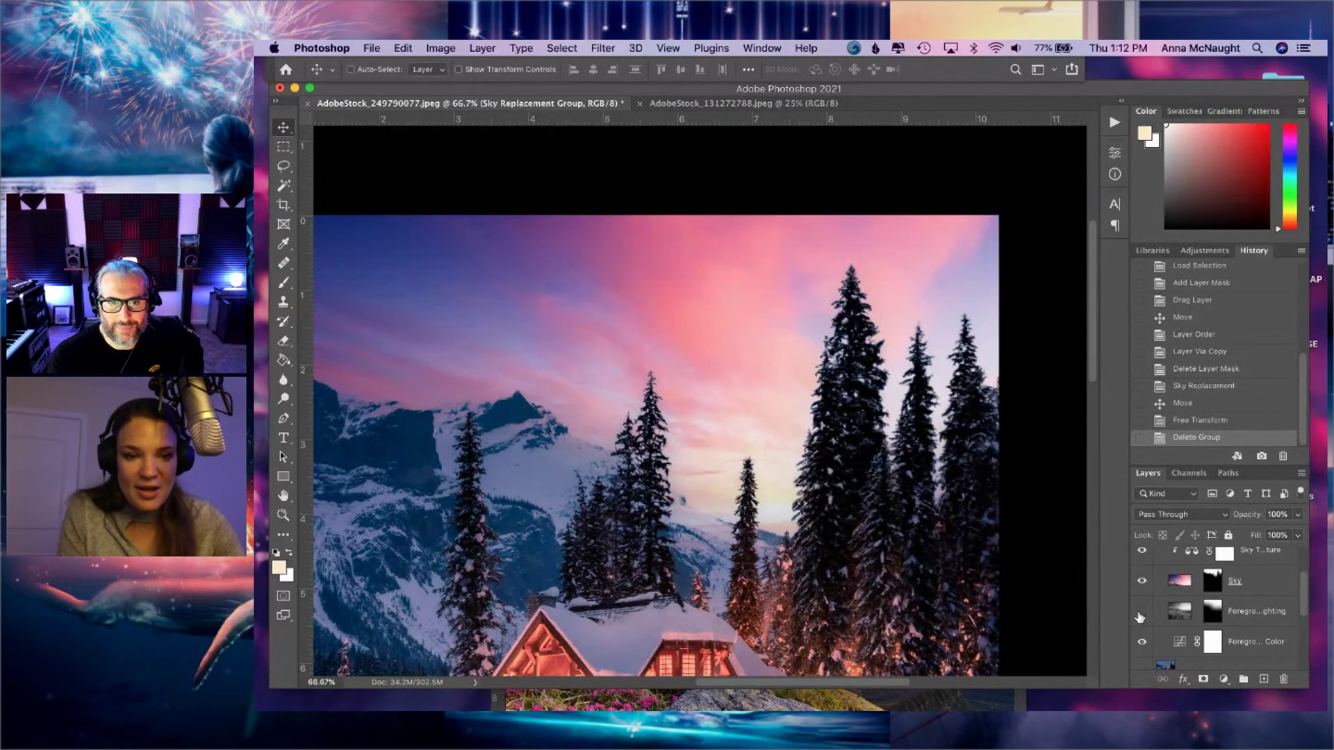
left_click(1263, 614)
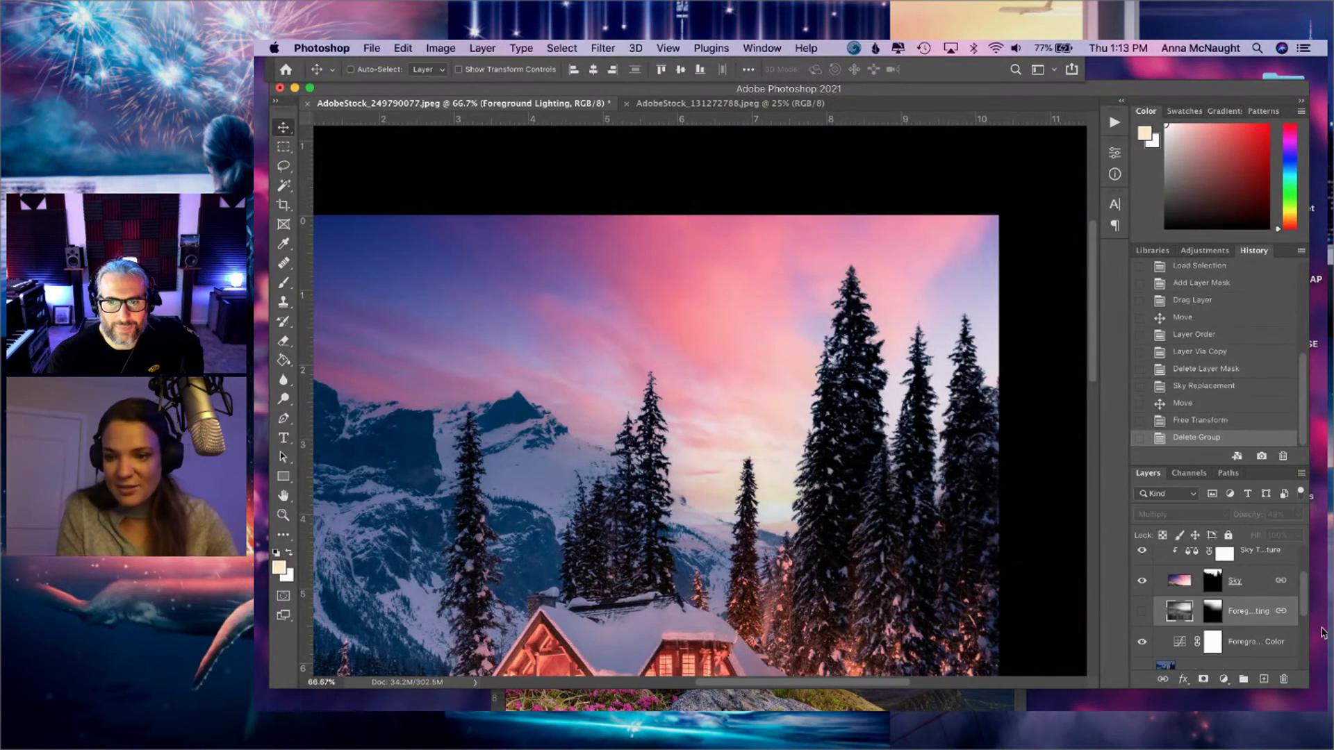
key("Delete")
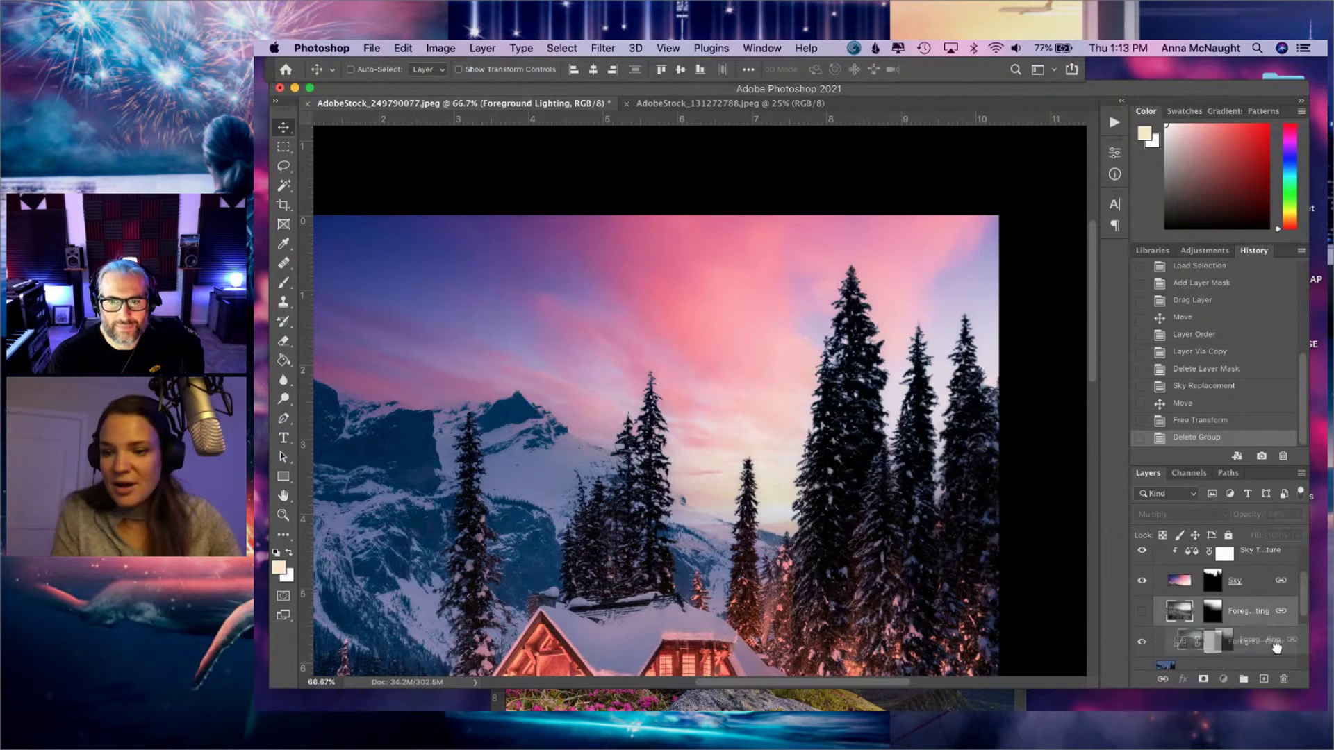
- Check the effect of the Foreground Color layer by toggling its visibility, and delete the layer
left_click(1210, 613)
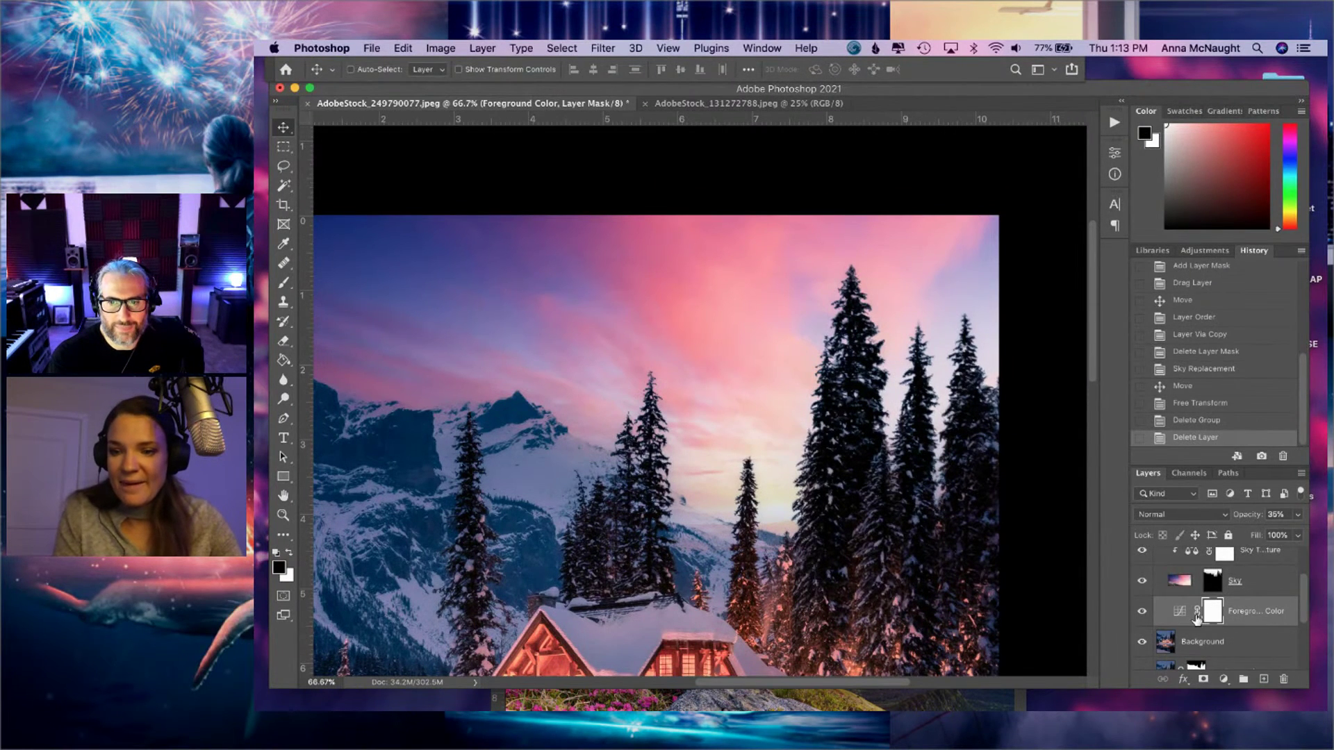
left_click(1143, 612)
left_click(1141, 613)
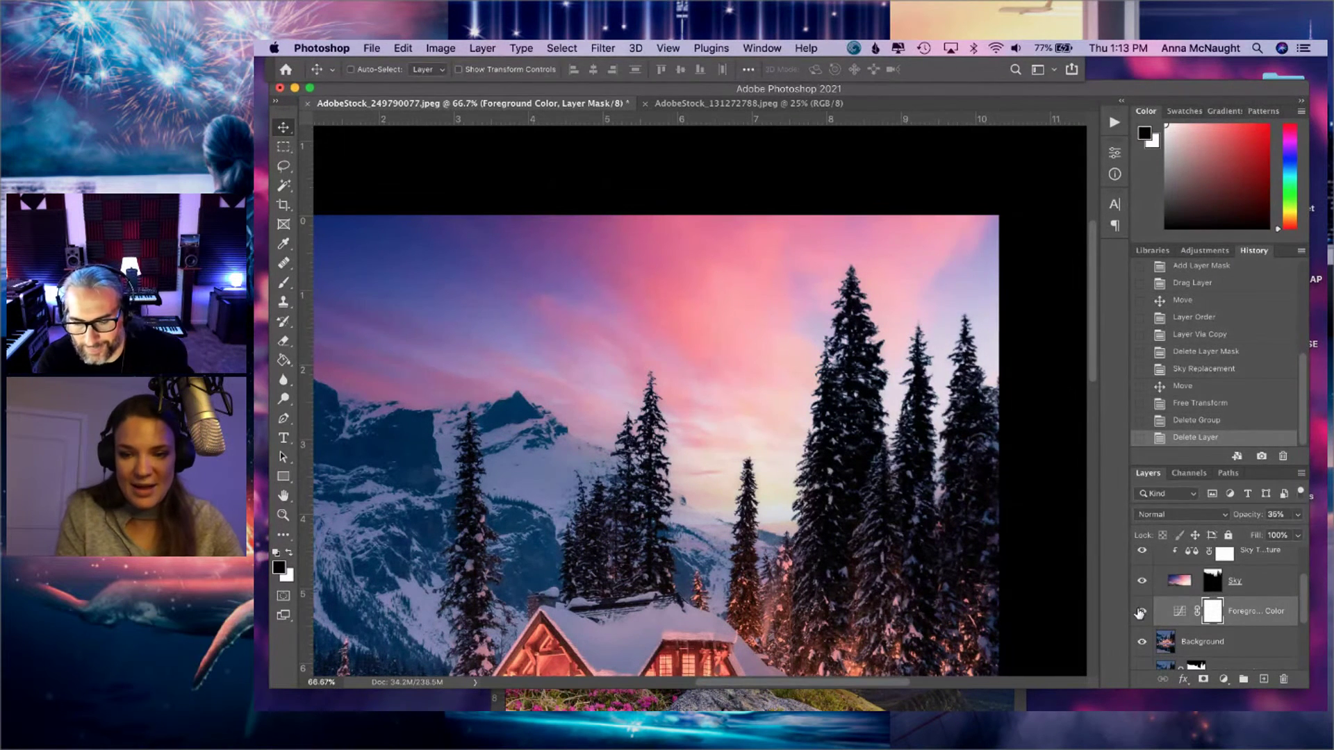
left_click_drag(1265, 623, 1283, 685)
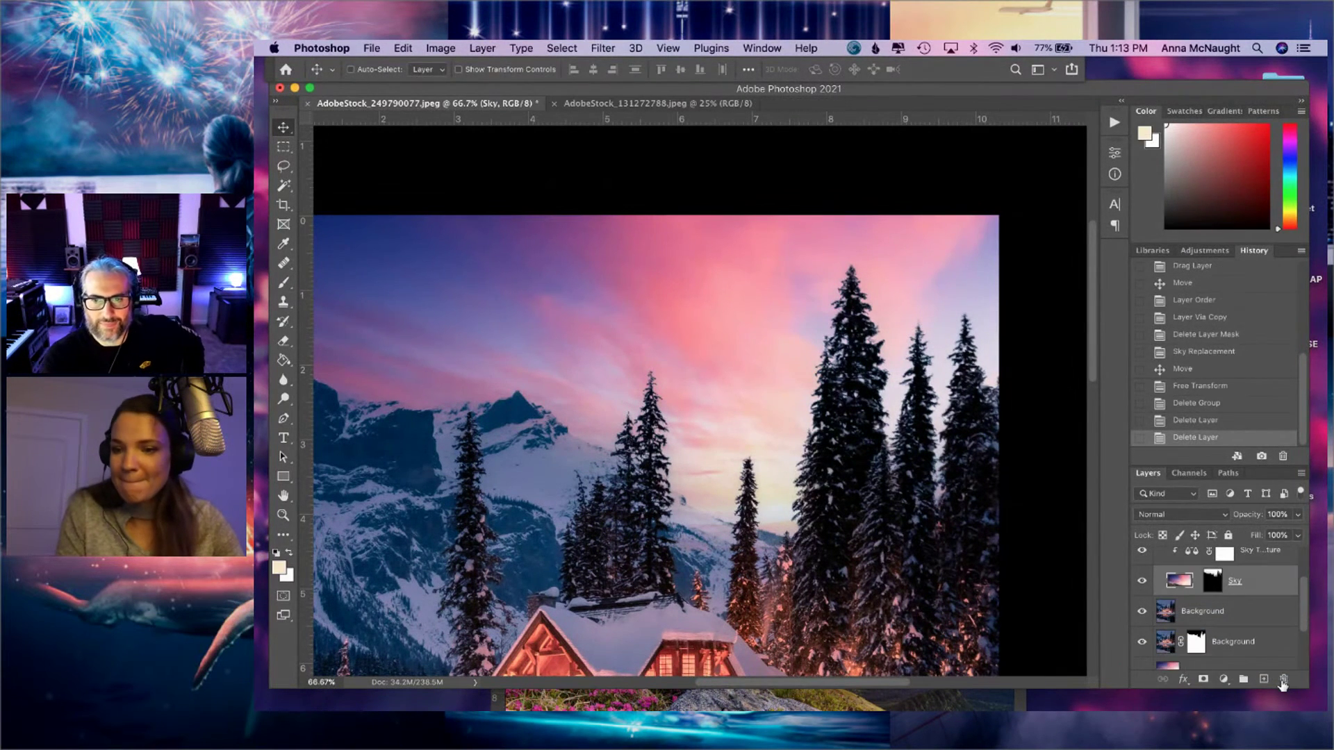
- Target the Sky layer's mask and brush black over the ridge between the middle trees with an 80 px soft brush
scroll(1213, 609, "up", 2)
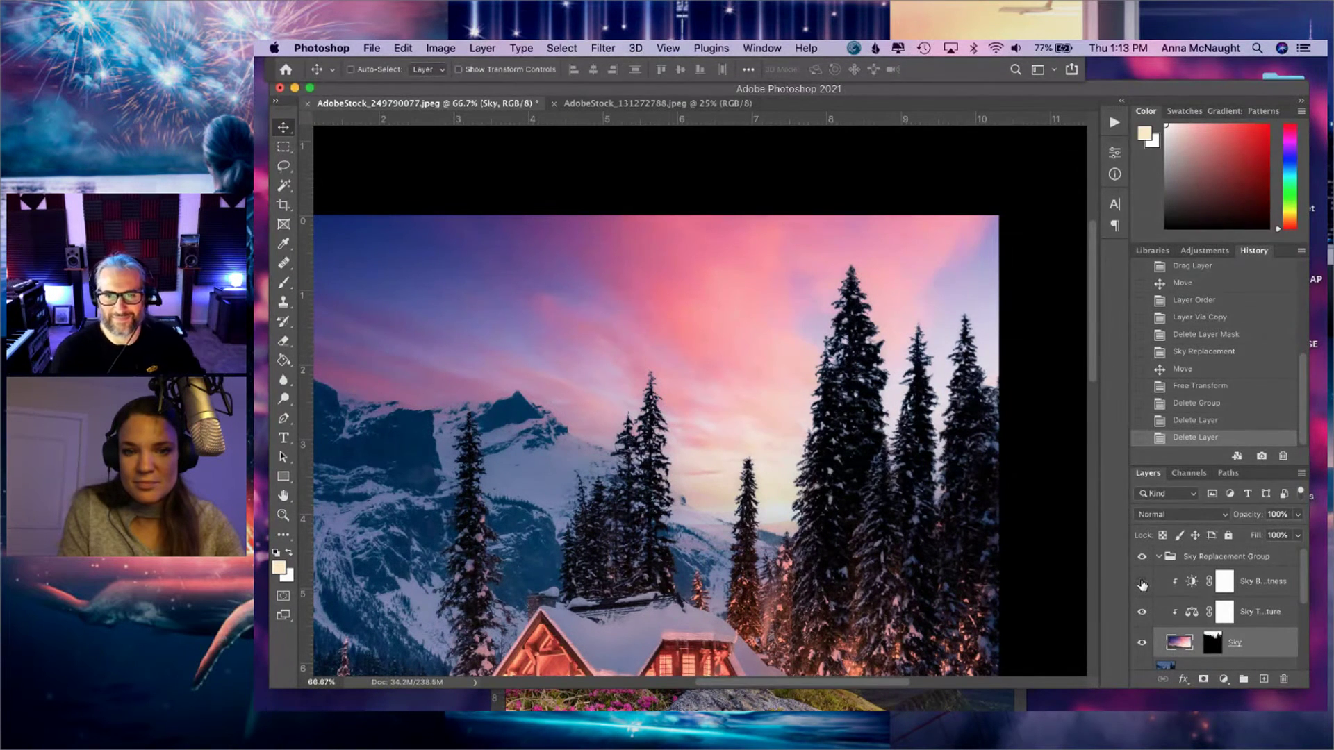
scroll(1218, 591, "down", 1)
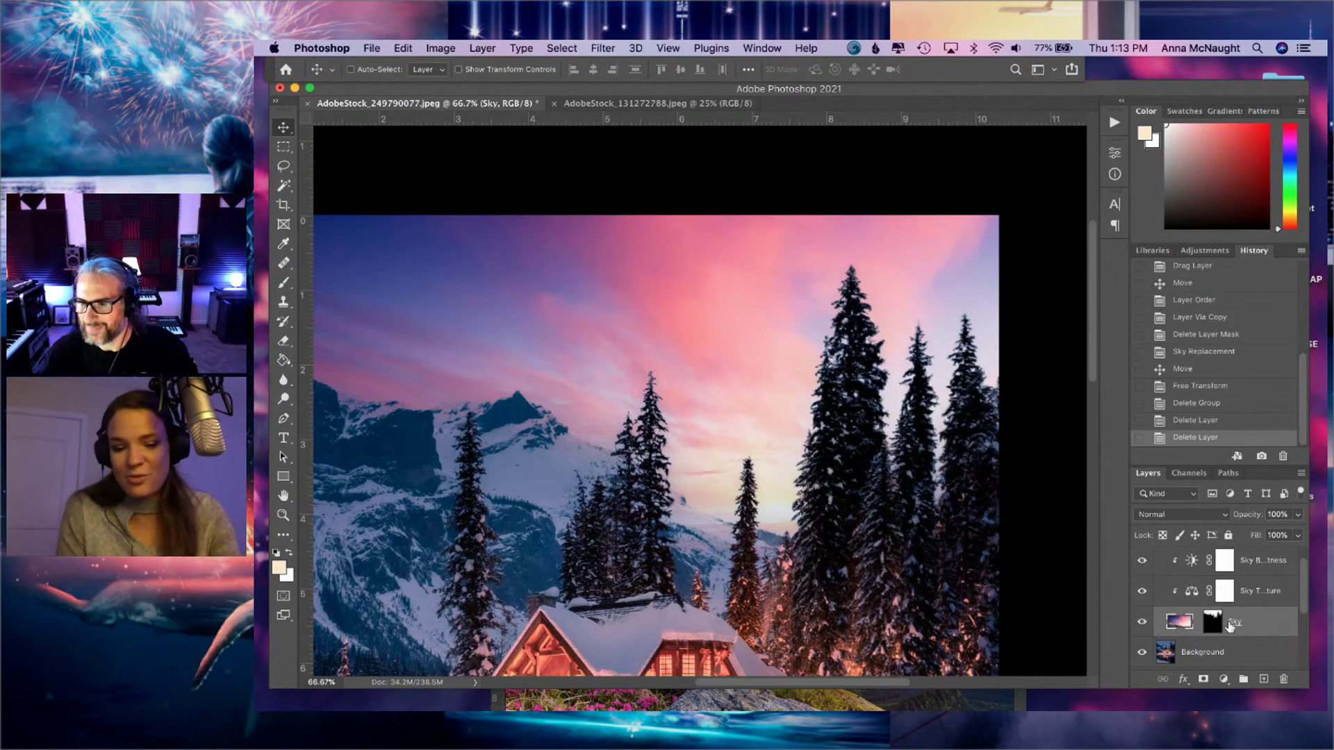
scroll(1183, 604, "down", 1)
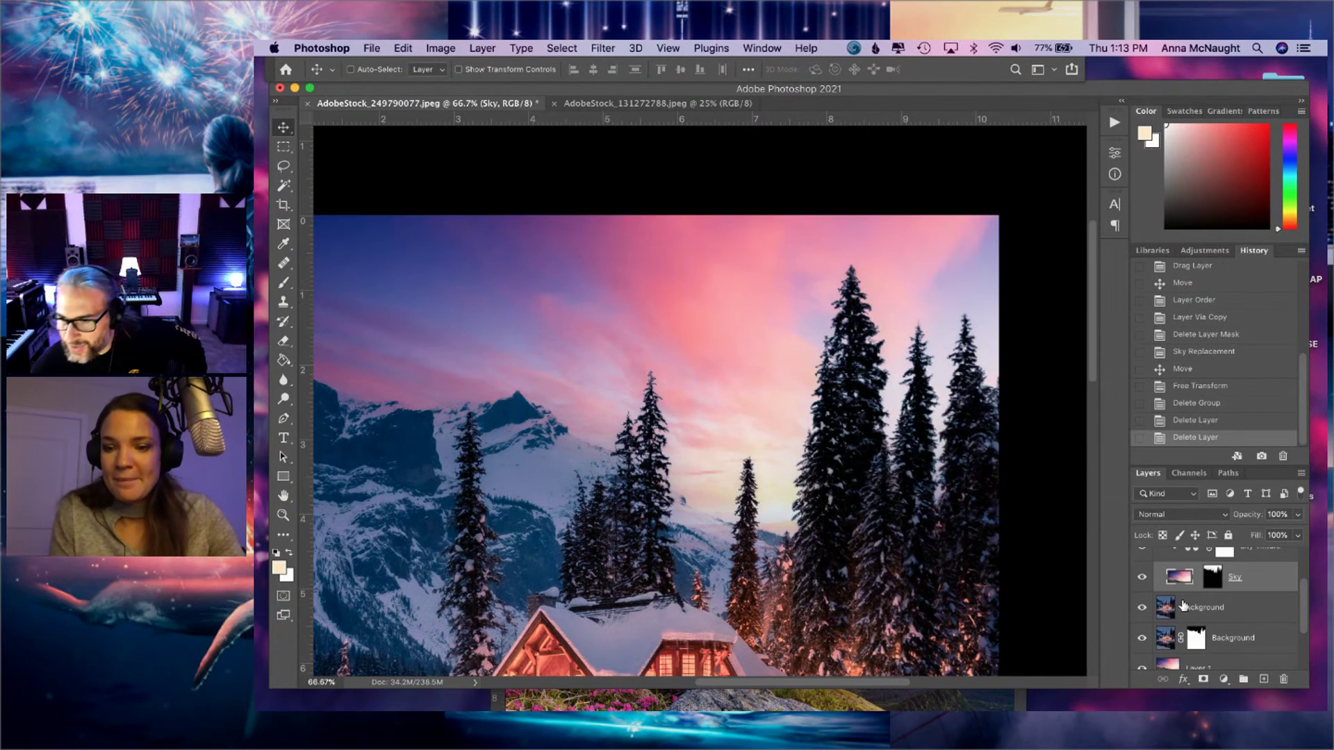
left_click(1213, 578)
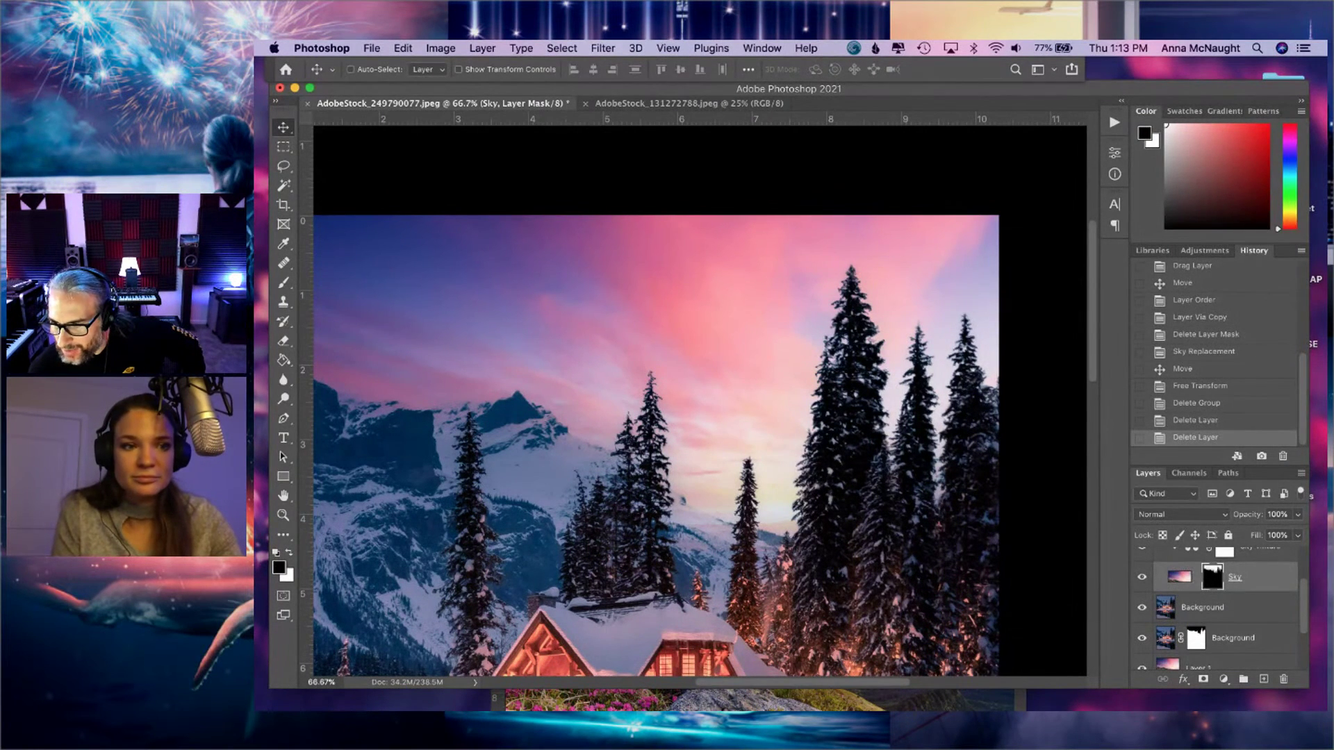
key("b")
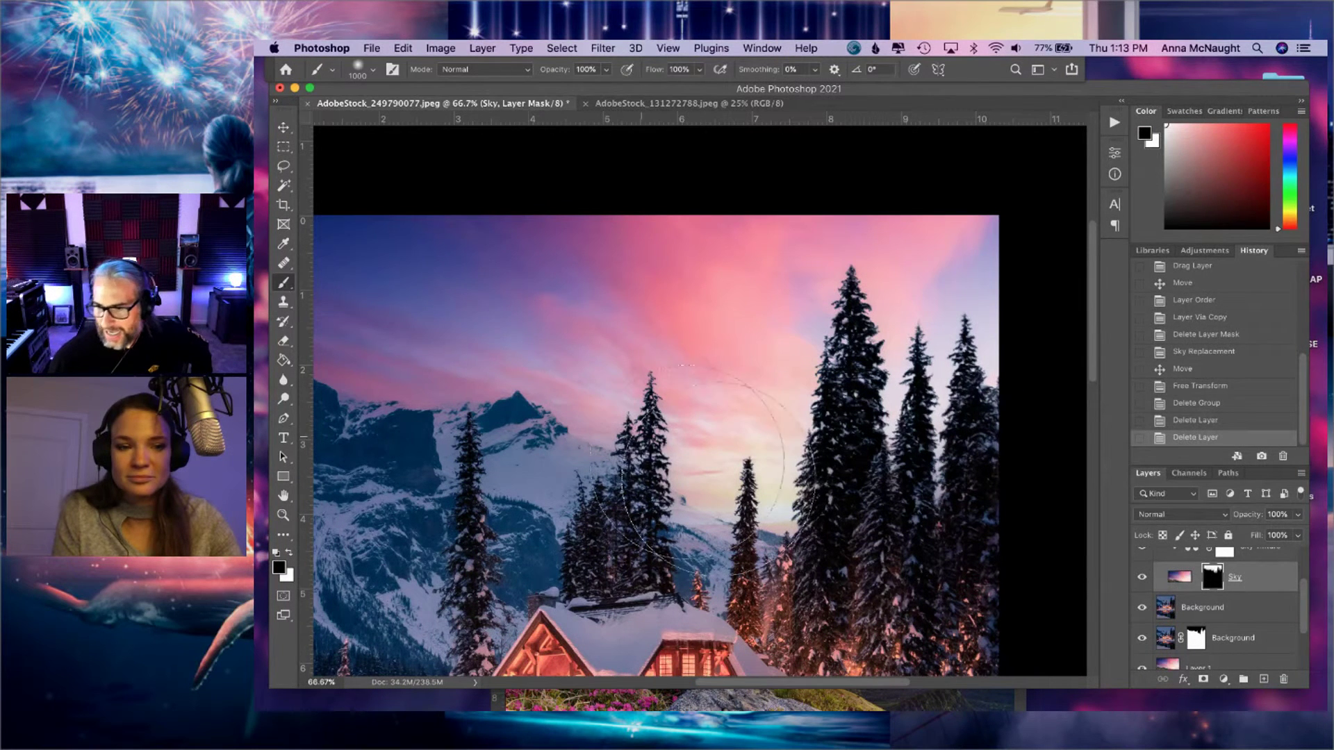
left_click_drag(740, 479, 740, 480)
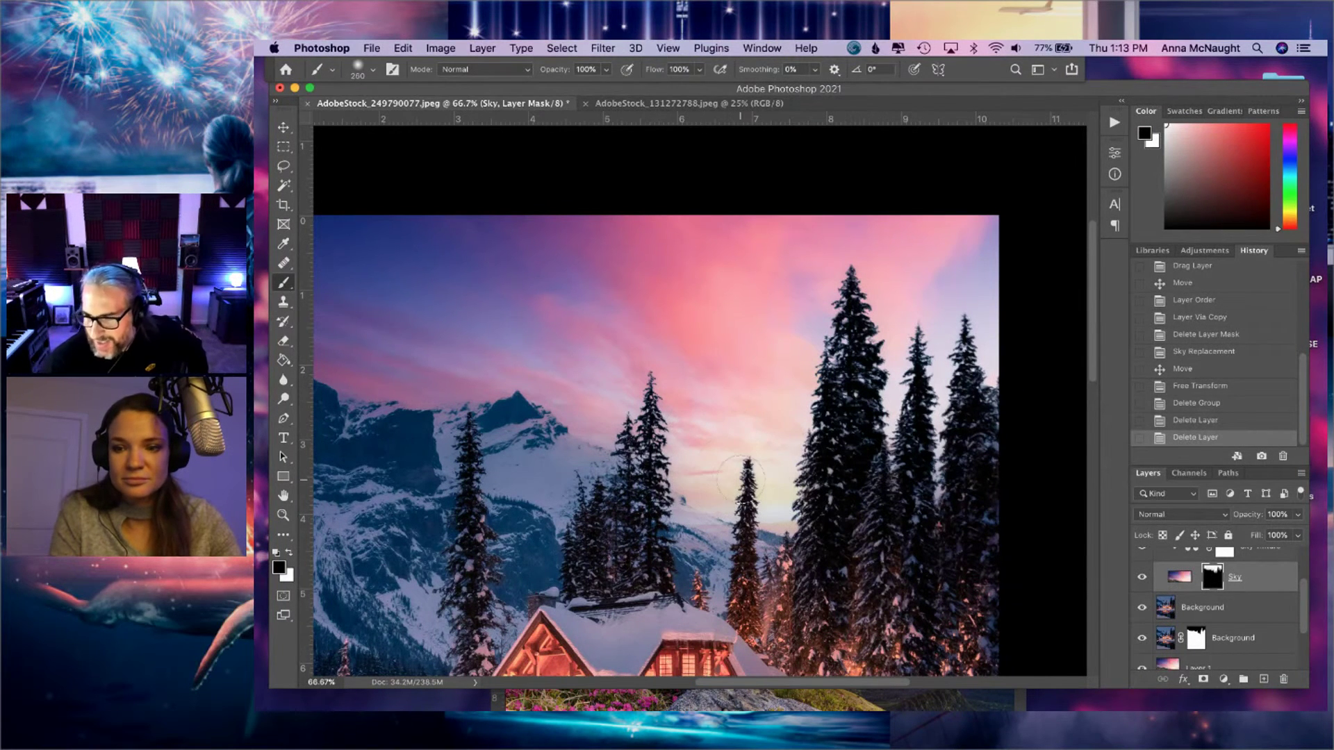
key("super+equal")
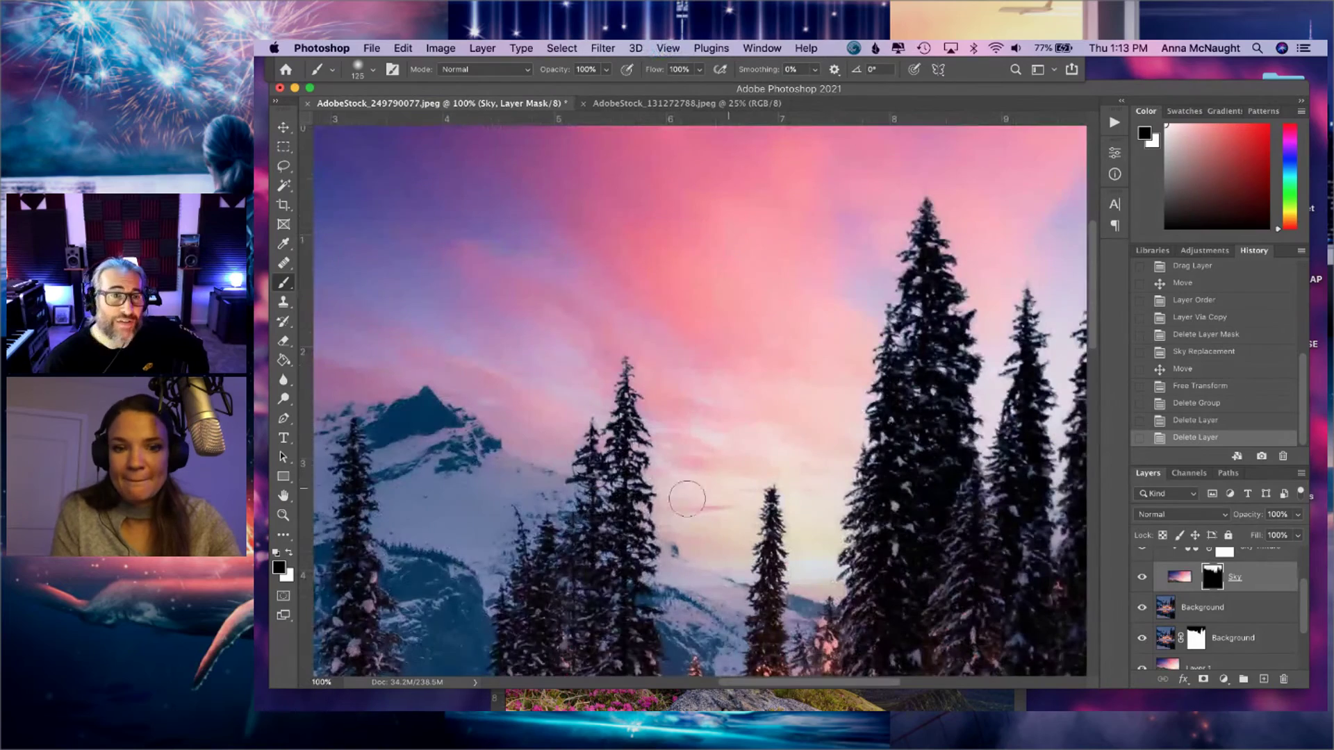
scroll(625, 524, "down", 2)
key("bracketleft")
key("bracketleft")
key("bracketleft")
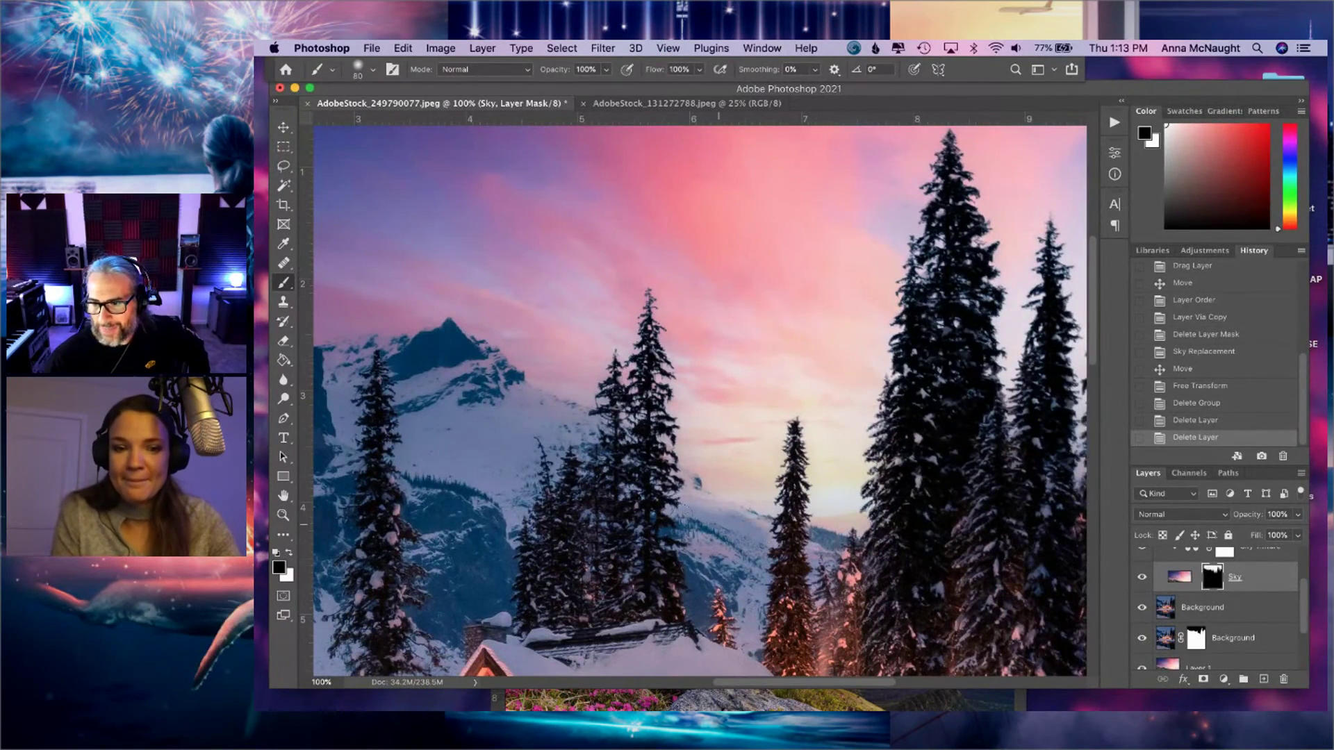
left_click_drag(709, 486, 715, 486)
- Reduce the brush flow to 14% and paint black on the Sky mask around the small lone tree
left_click(698, 74)
left_click_drag(702, 87, 640, 87)
left_click(374, 76)
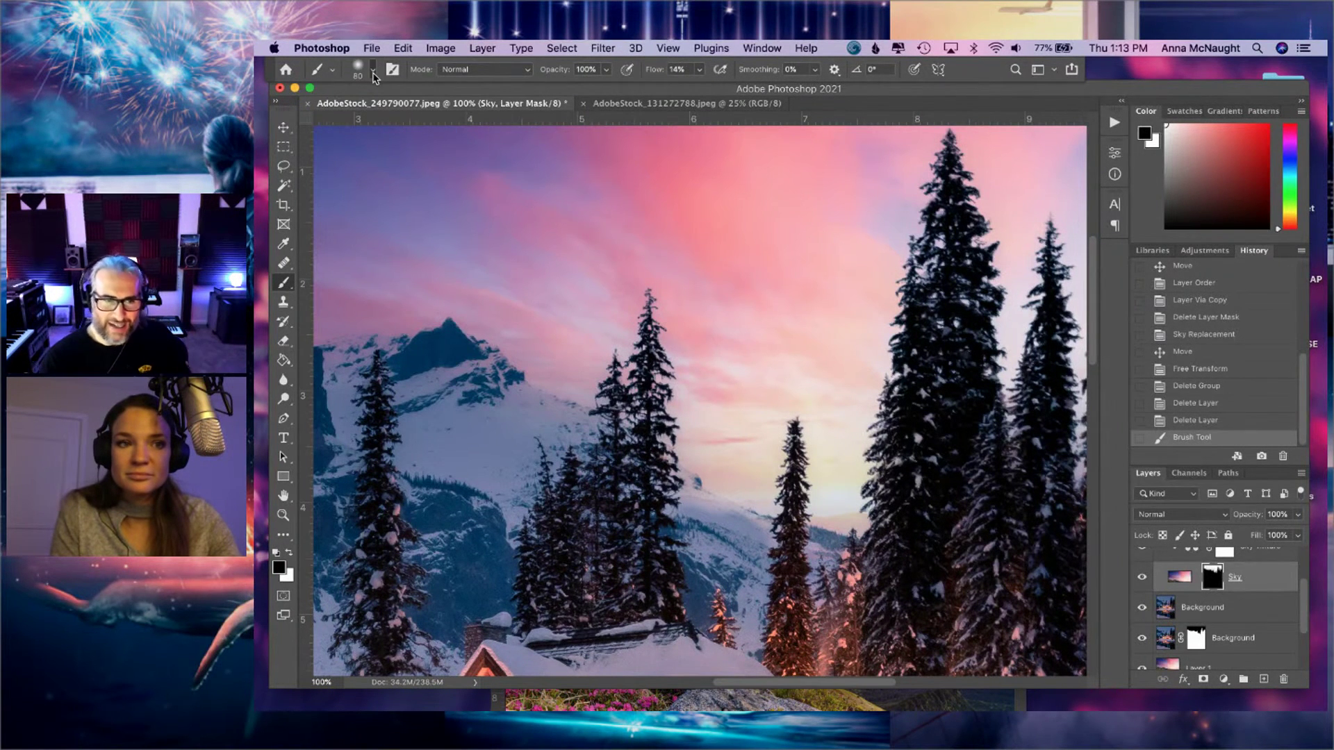
left_click(374, 72)
left_click(374, 73)
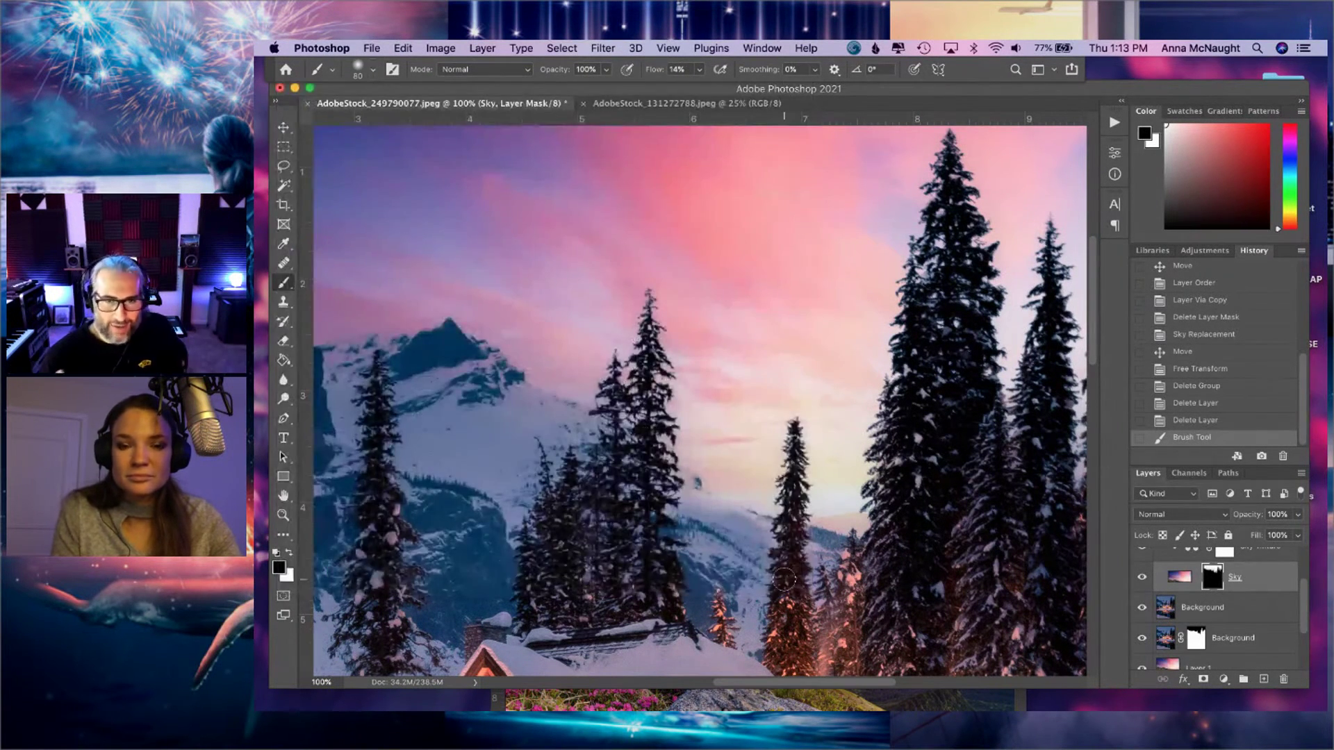
mouse_move(792, 558)
left_mouse_down()
mouse_move(877, 567)
mouse_move(797, 534)
left_mouse_up()
- Enlarge the brush to 200 px and paint black on the Sky mask along the horizon from the middle trees to the tall ones
key("bracketright")
key("bracketright")
key("bracketright")
key("bracketright")
key("bracketright")
key("bracketright")
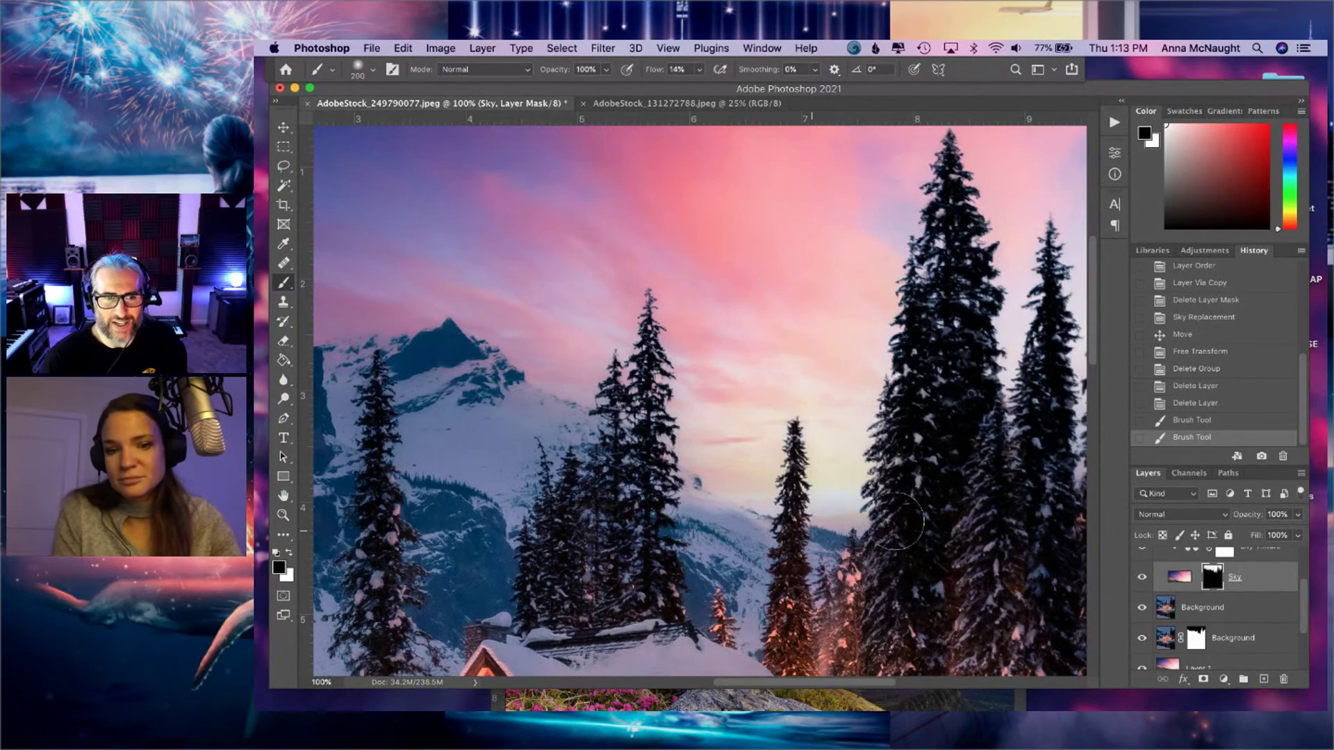
mouse_move(631, 495)
left_mouse_down()
mouse_move(869, 501)
mouse_move(815, 512)
mouse_move(604, 479)
mouse_move(858, 530)
mouse_move(943, 529)
left_mouse_up()
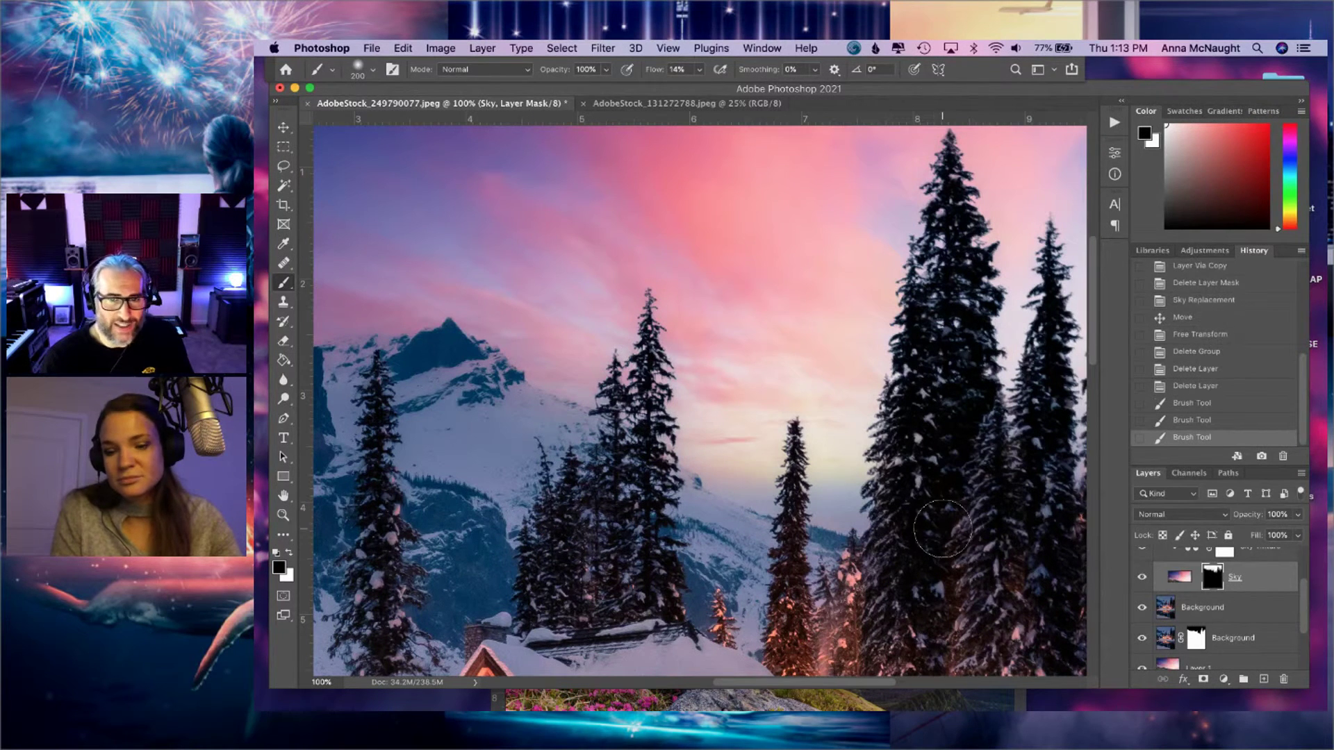
- Set the brush to 400 px with 4% flow and softly fade the sky above the middle trees on the mask
key("bracketright")
key("bracketright")
key("bracketright")
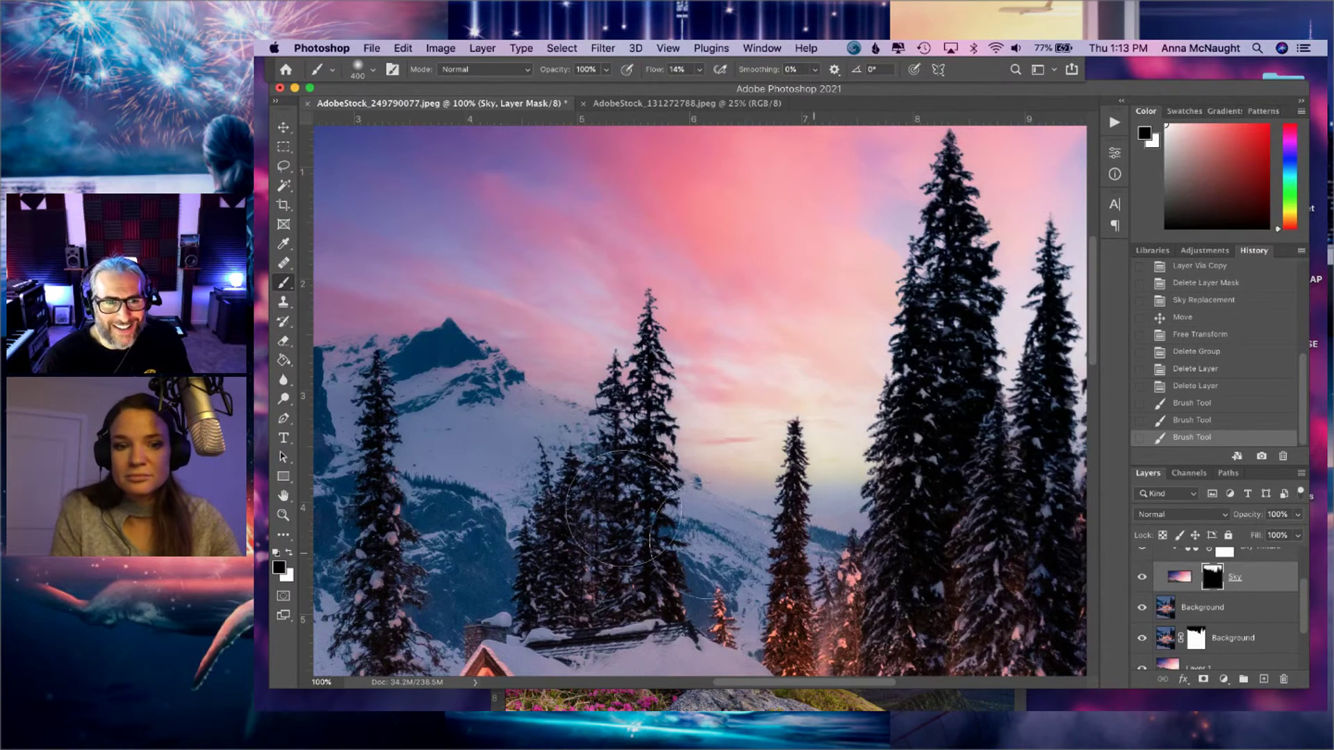
left_click(699, 69)
left_click_drag(691, 91, 685, 91)
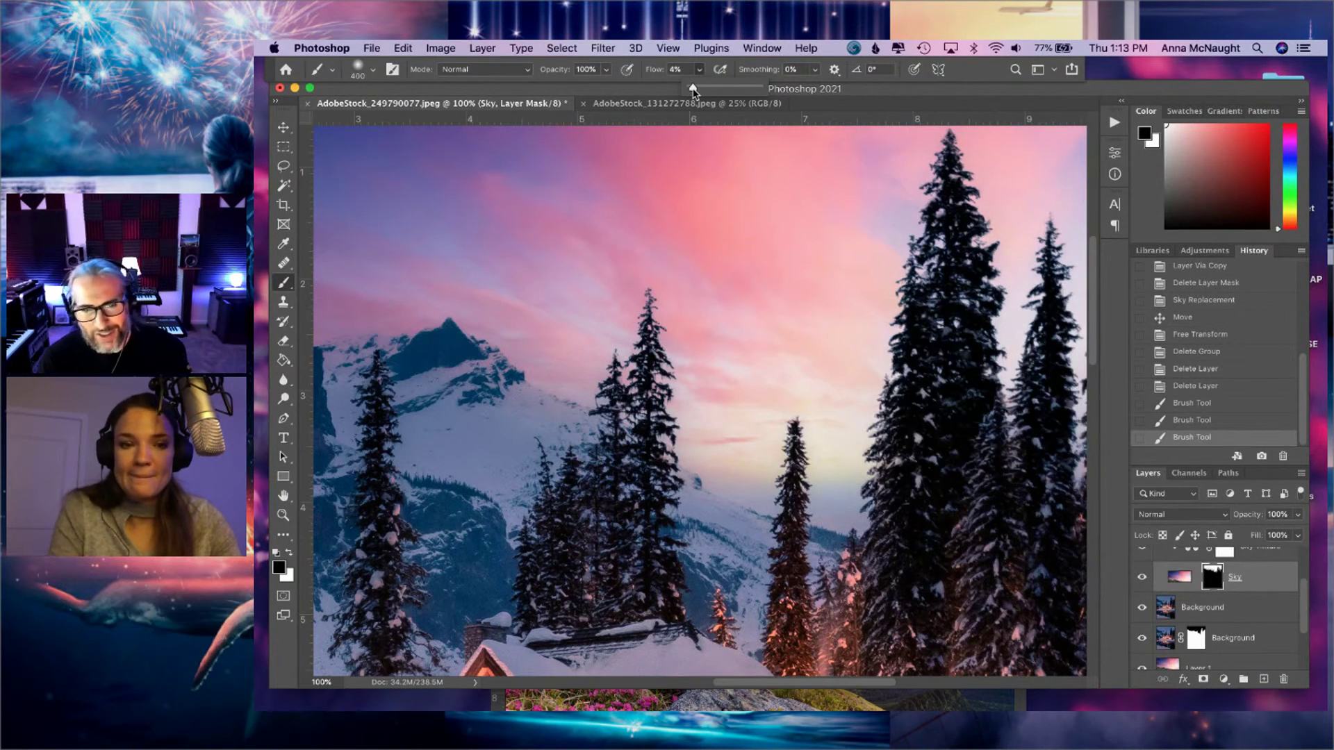
left_click(507, 347)
left_click_drag(611, 480, 698, 423)
- Enlarge the brush to 700 px and fade the sky on the mask from the tallest tree to the image's upper-right corner
key("super+minus")
key("bracketright")
key("bracketright")
key("bracketright")
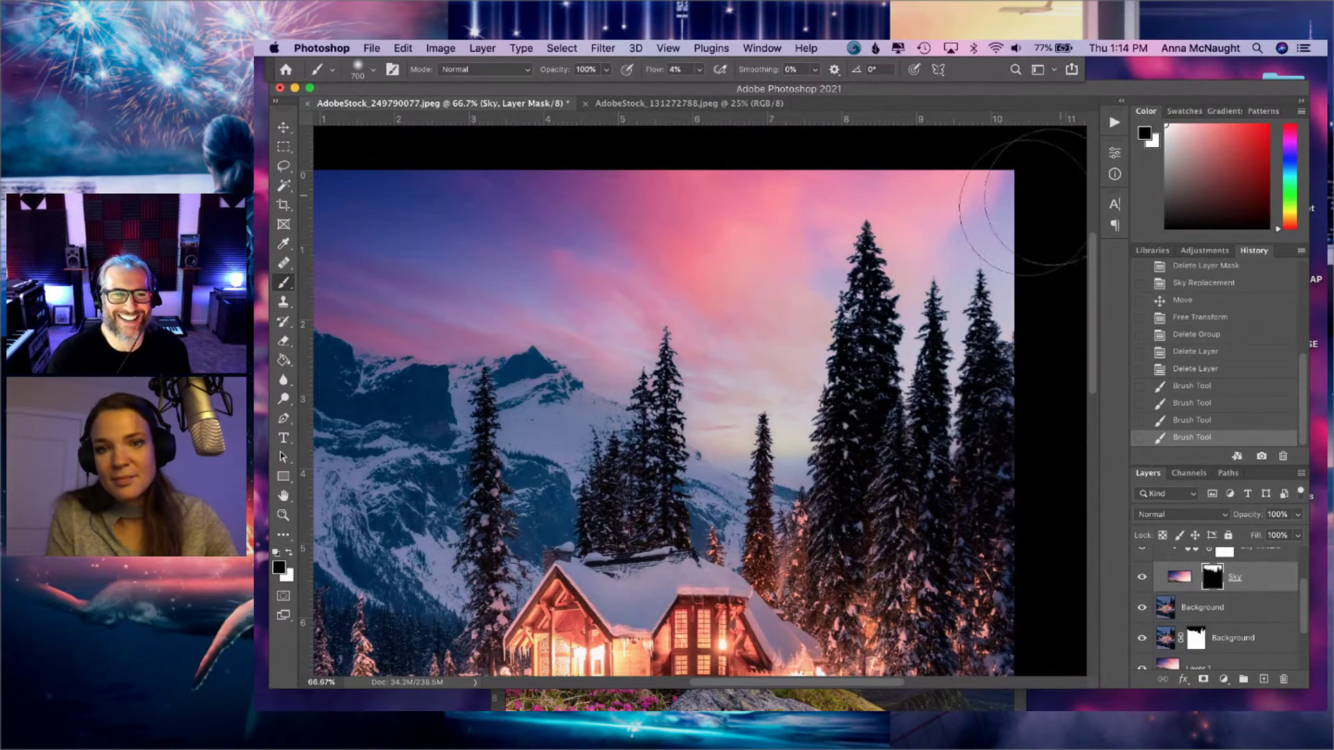
mouse_move(876, 247)
left_mouse_down()
mouse_move(1035, 201)
mouse_move(1042, 160)
left_mouse_up()
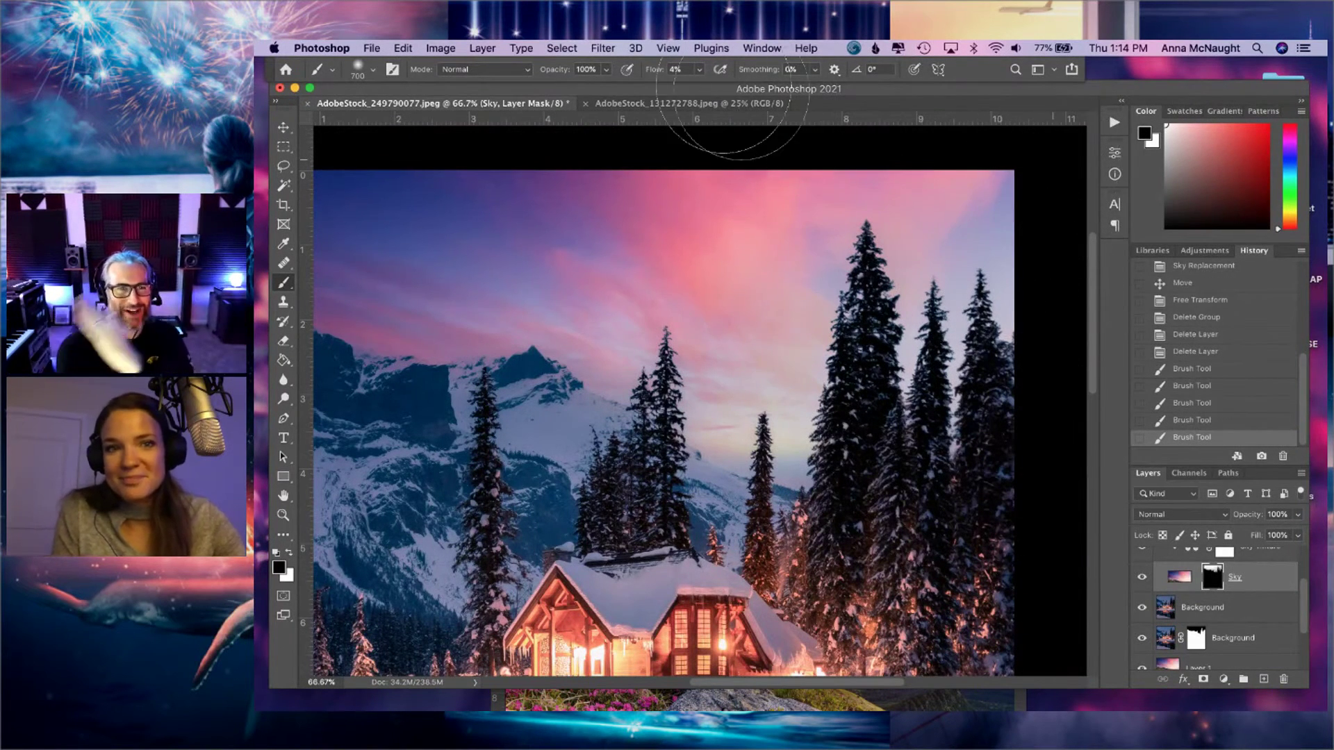
- Lower the brush flow to 2% and build up a soft haze on the Sky mask above the horizon and behind the trees
left_click(700, 70)
left_click_drag(698, 89, 696, 89)
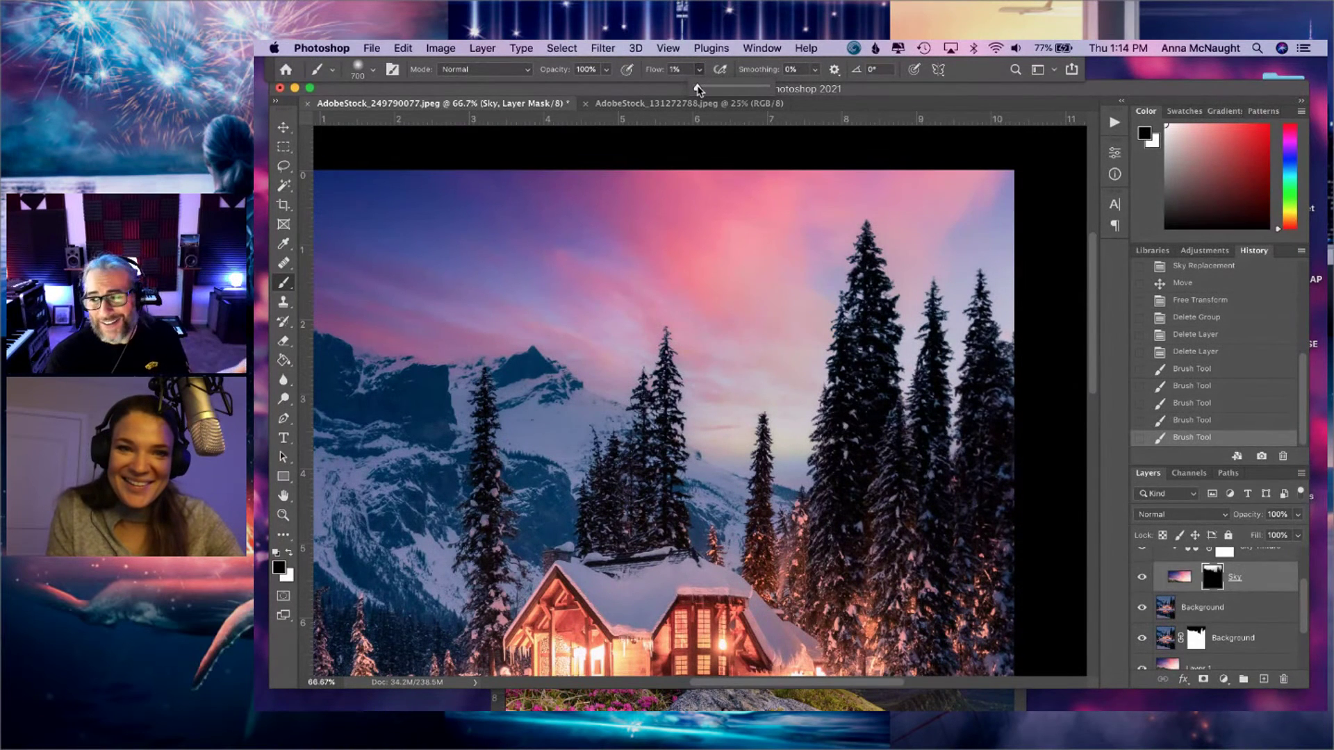
left_click(570, 293)
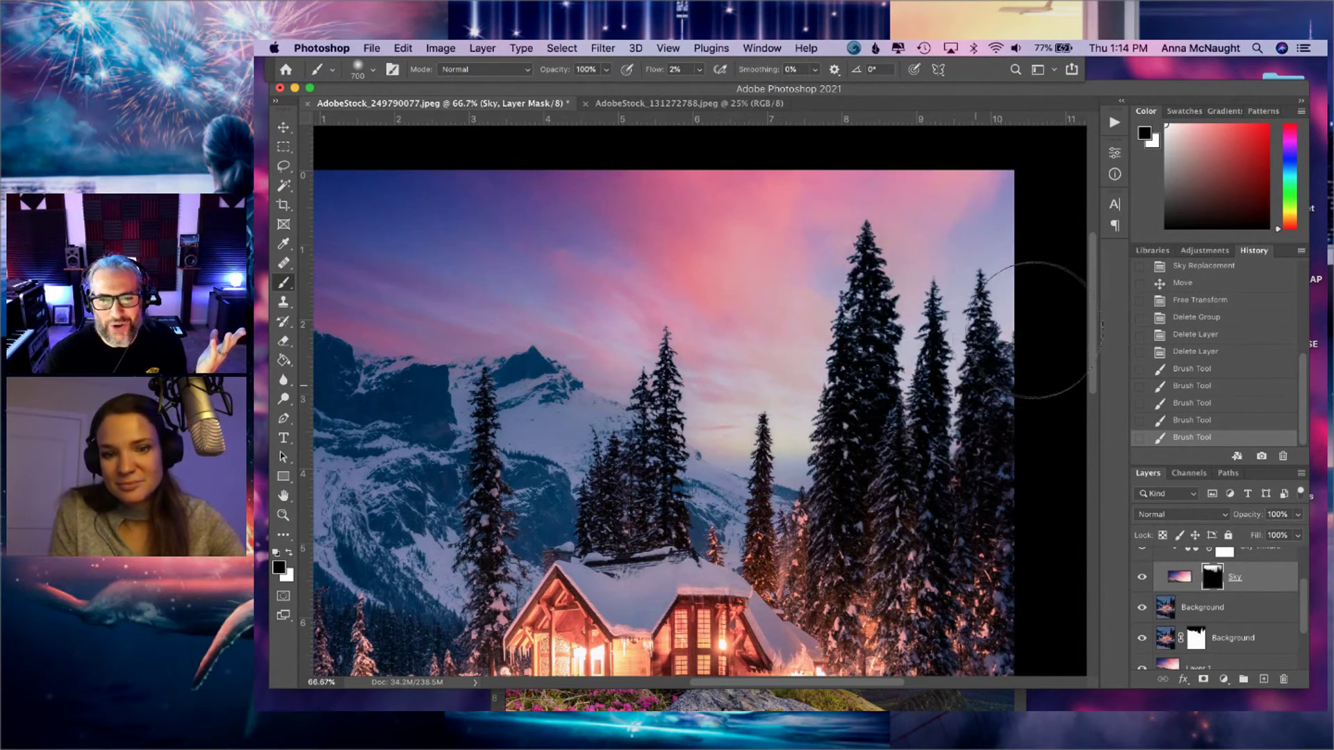
left_click(745, 391)
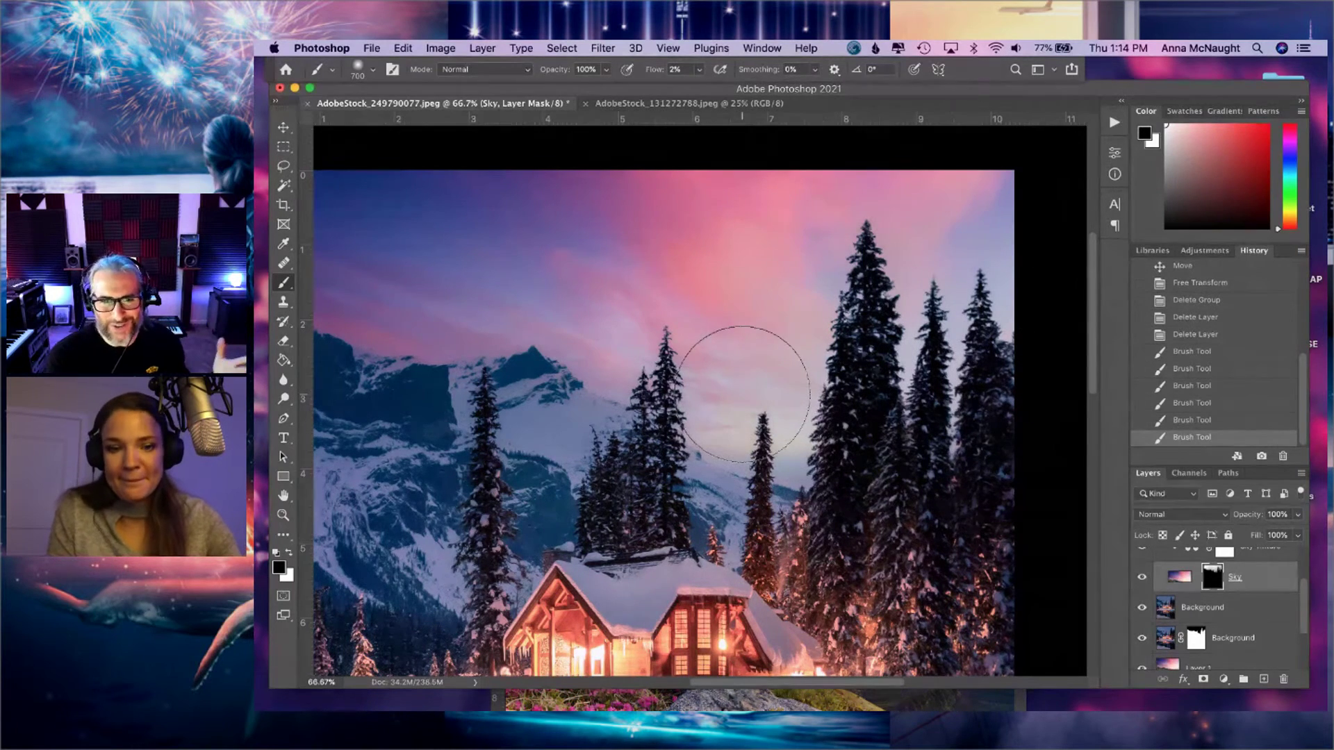
left_click_drag(715, 393, 757, 392)
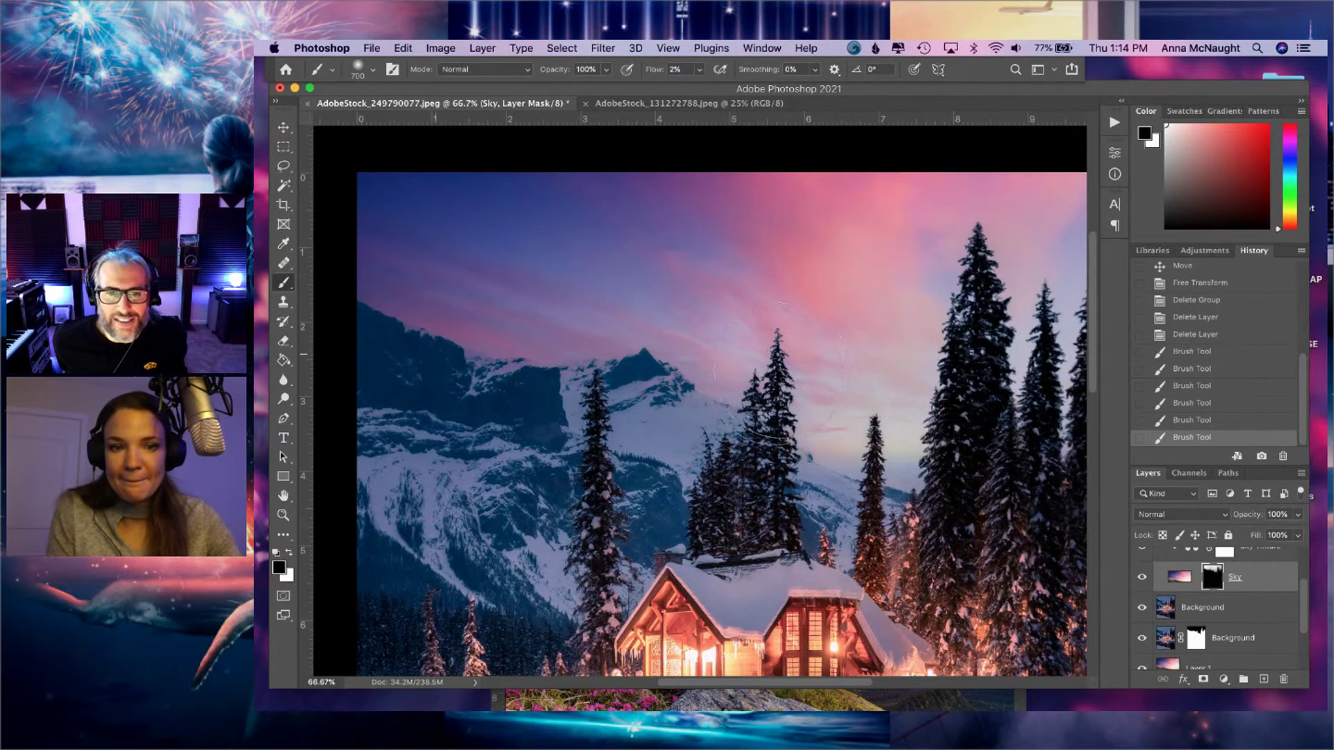
left_click_drag(990, 400, 941, 461)
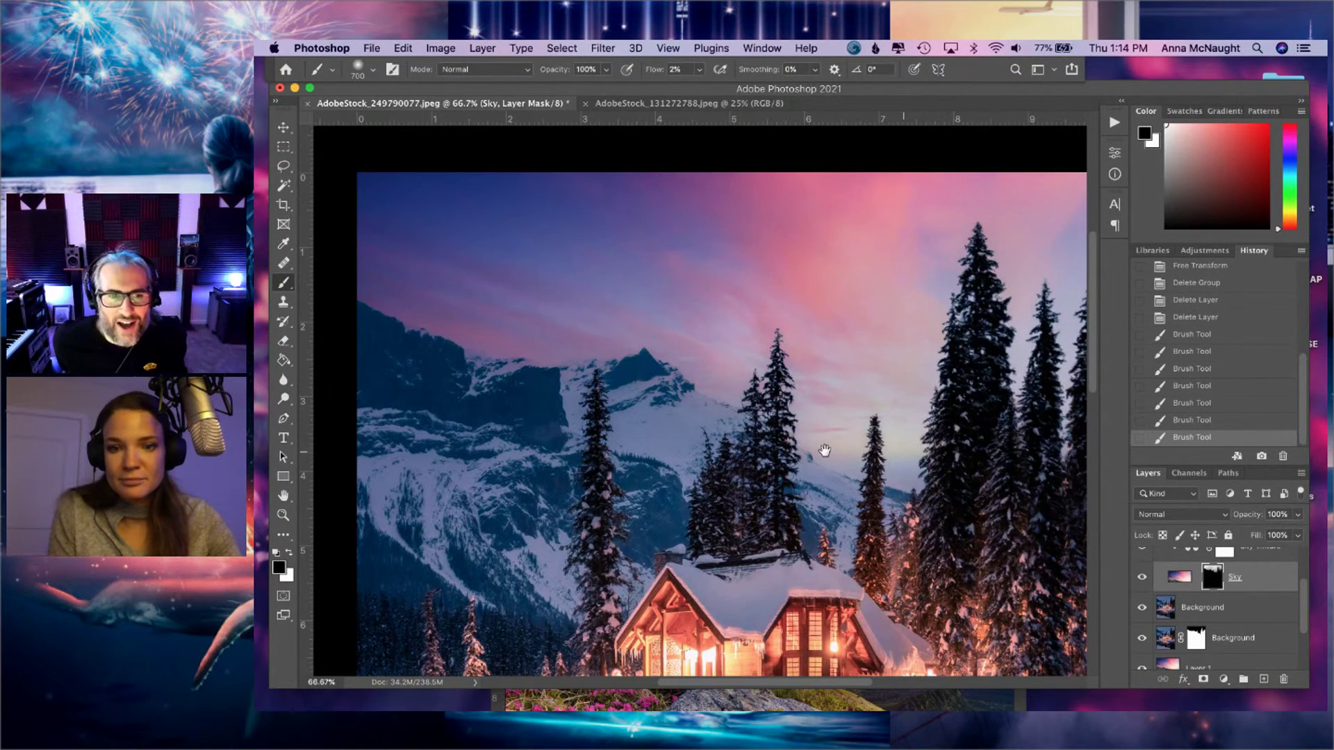
scroll(822, 448, "right", 5)
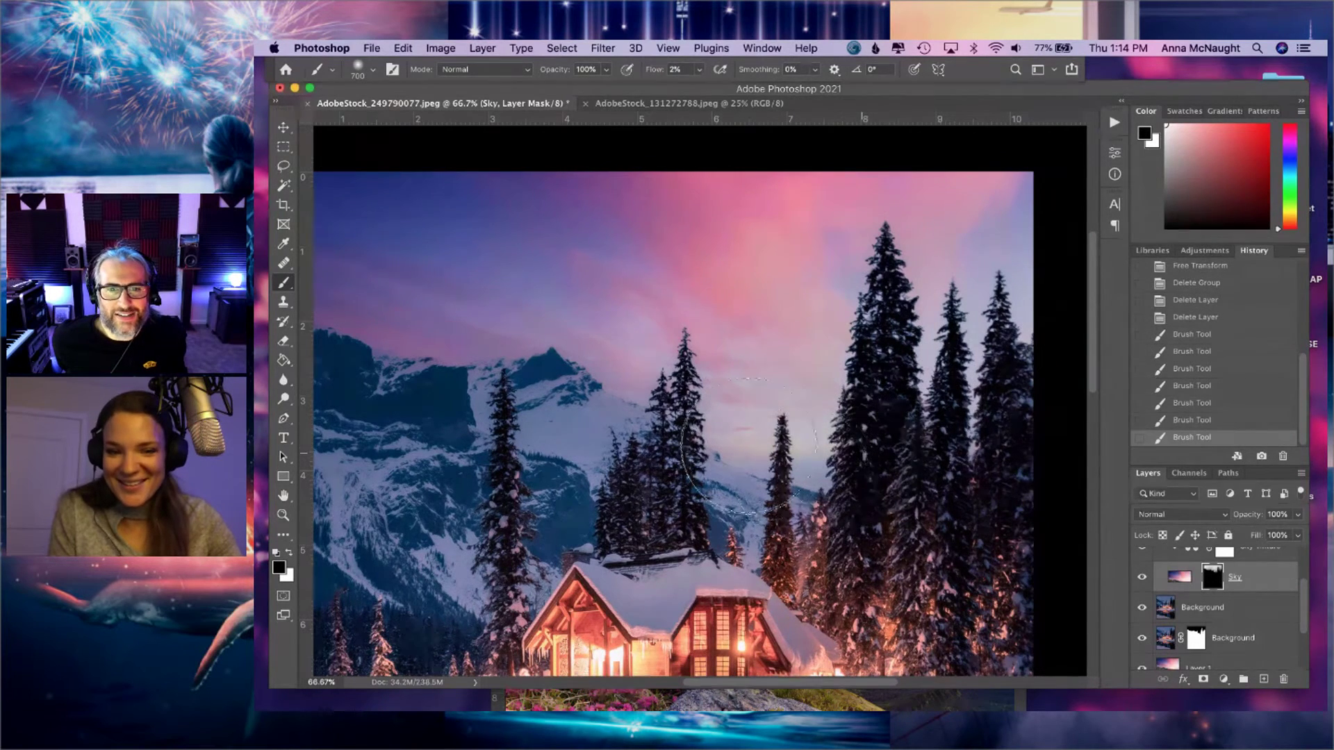
left_click_drag(868, 428, 1028, 434)
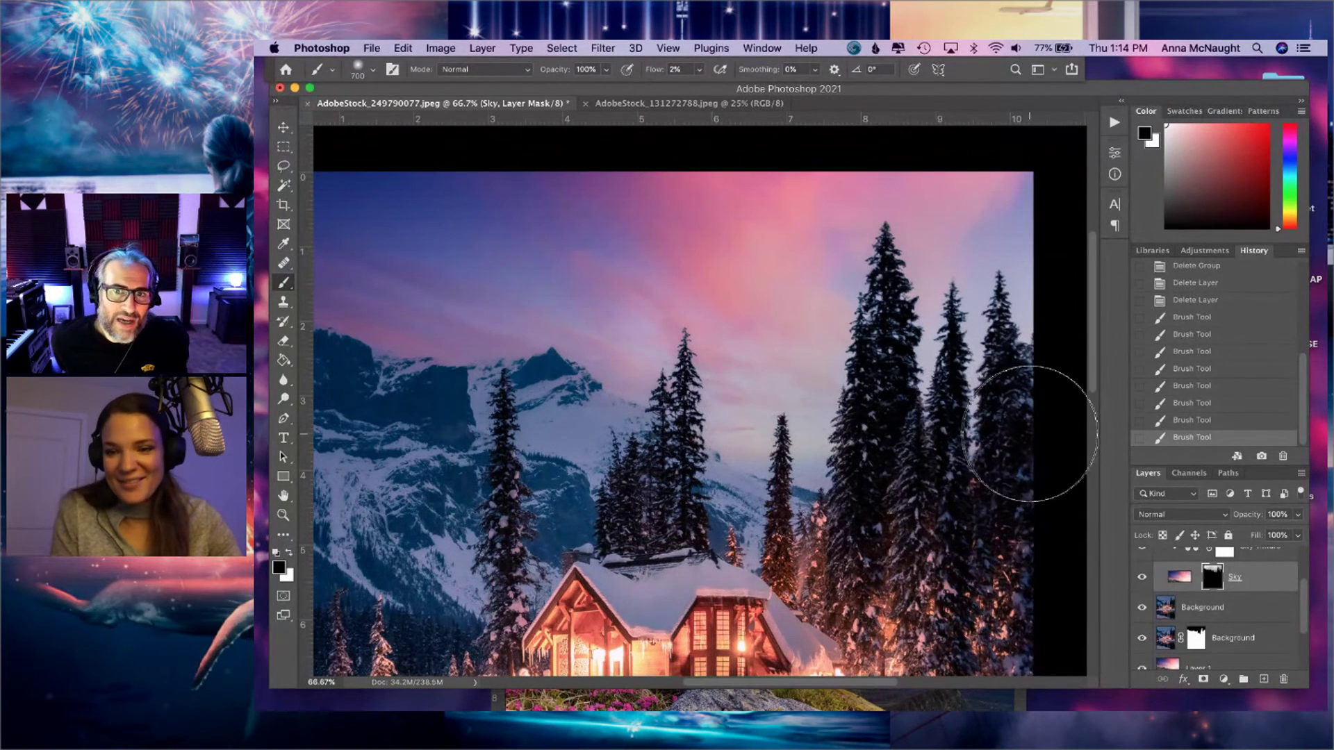
- Compare the image before and after the mask brushing by stepping back to the last layer deletion and restoring the strokes
scroll(1148, 589, "up", 2)
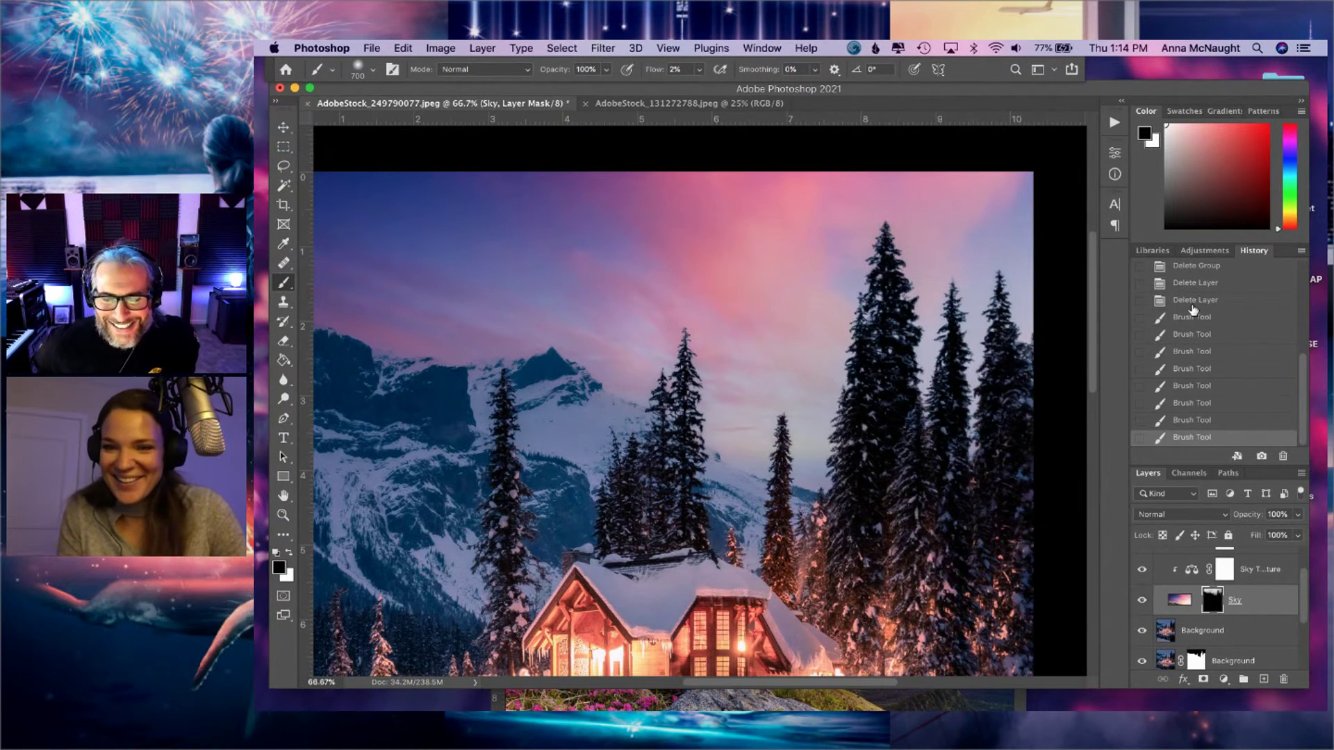
left_click(1194, 300)
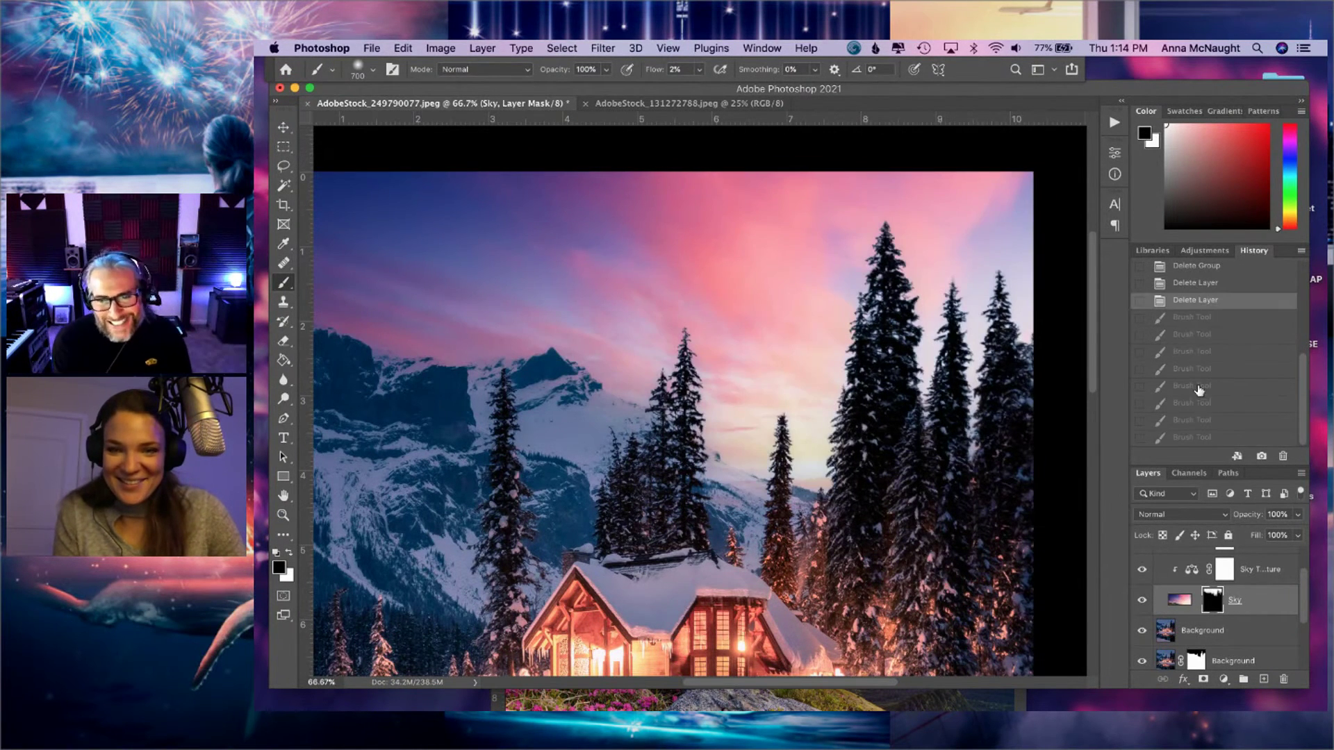
key("ctrl+z")
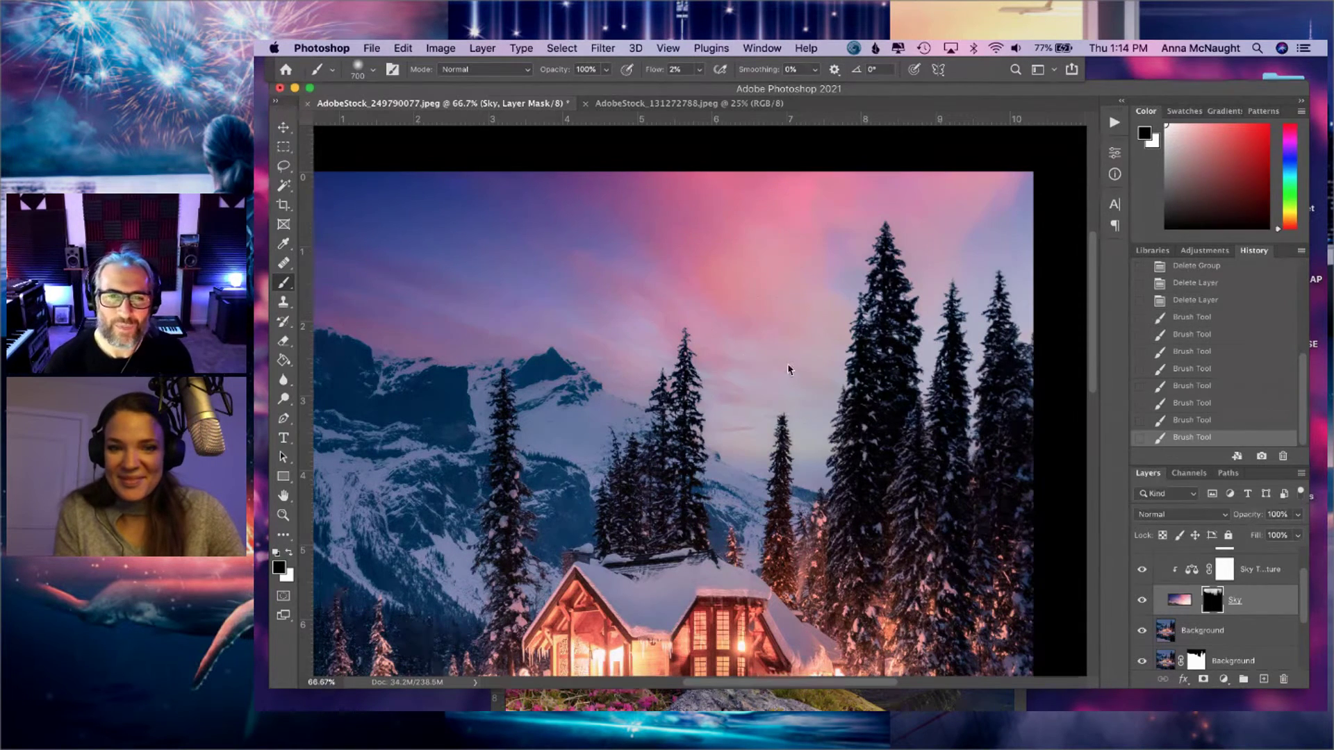
- Set the brush to white at 300 px and softly restore the sky beside the tallest tree on the Sky mask
key("bracketleft")
key("bracketleft")
key("bracketleft")
key("bracketleft")
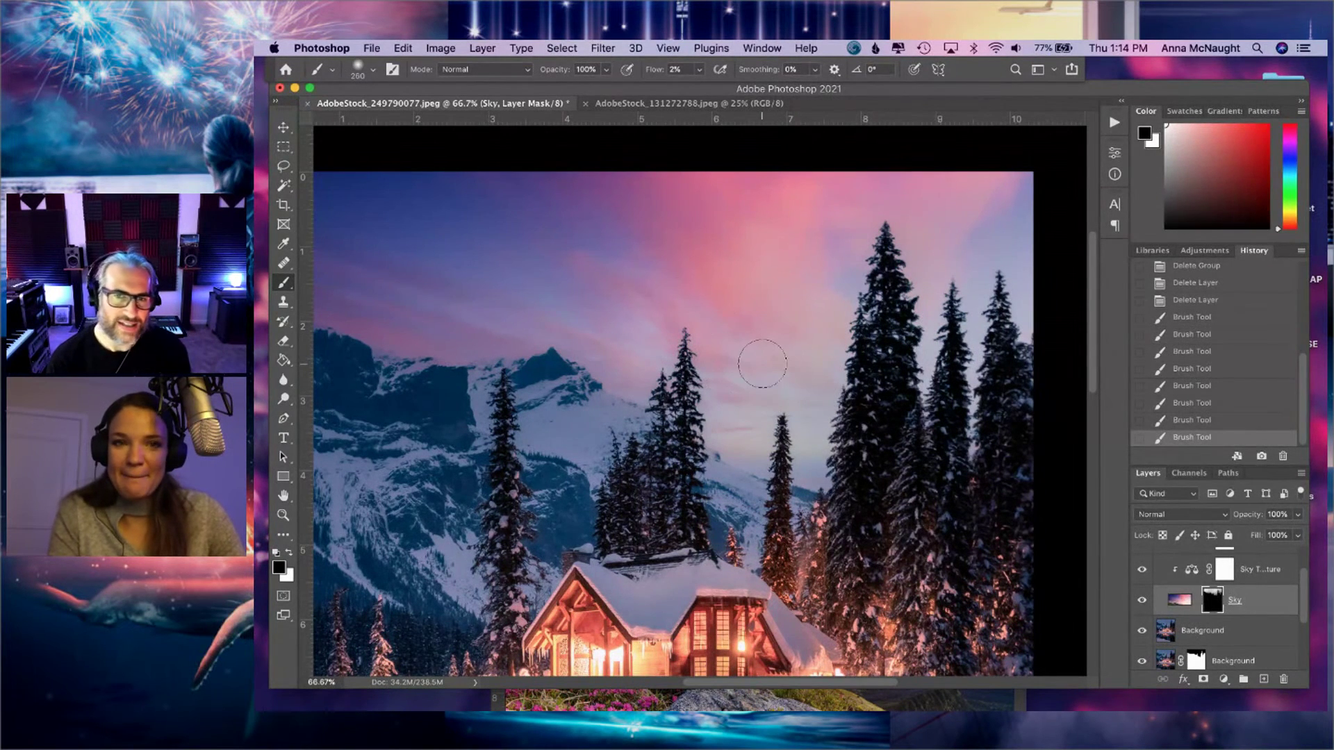
key("x")
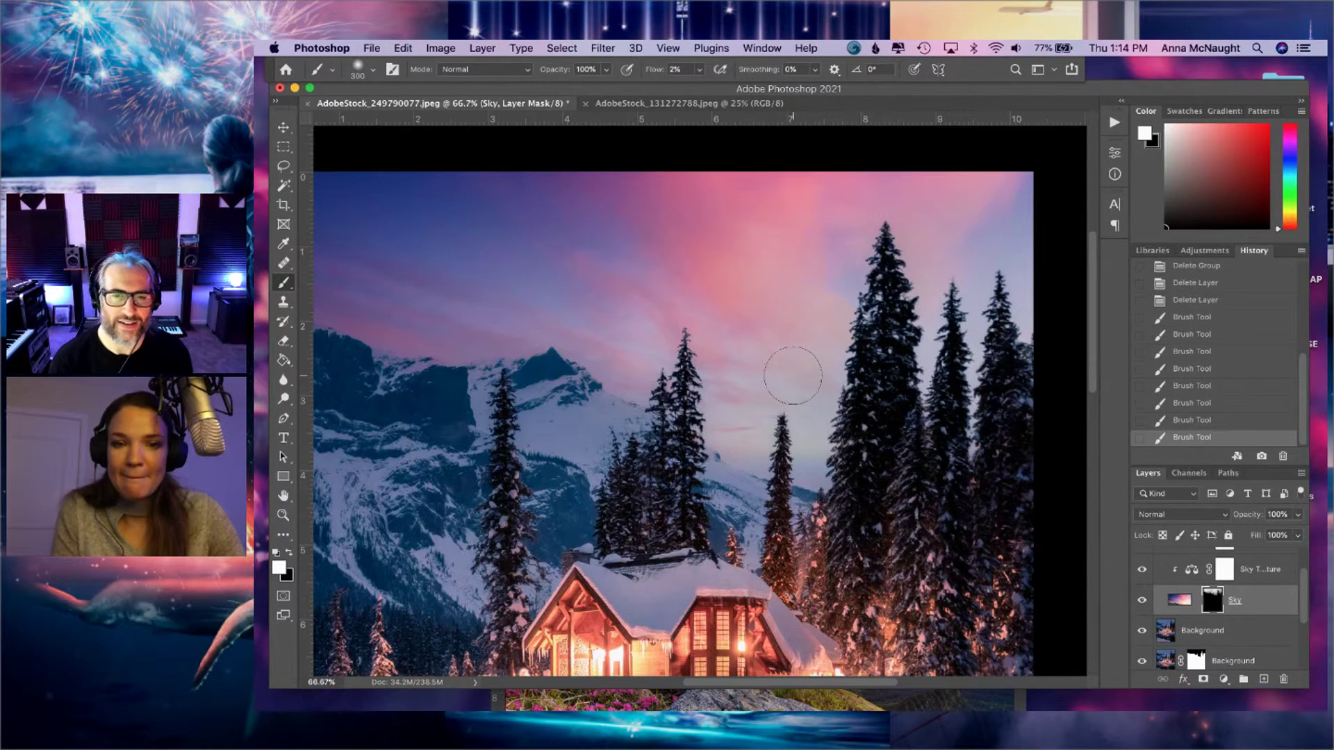
mouse_move(804, 313)
left_mouse_down()
mouse_move(777, 292)
mouse_move(769, 300)
mouse_move(790, 315)
mouse_move(779, 298)
mouse_move(709, 333)
mouse_move(768, 307)
mouse_move(807, 324)
mouse_move(755, 277)
mouse_move(759, 221)
mouse_move(816, 203)
mouse_move(713, 171)
mouse_move(862, 160)
left_mouse_up()
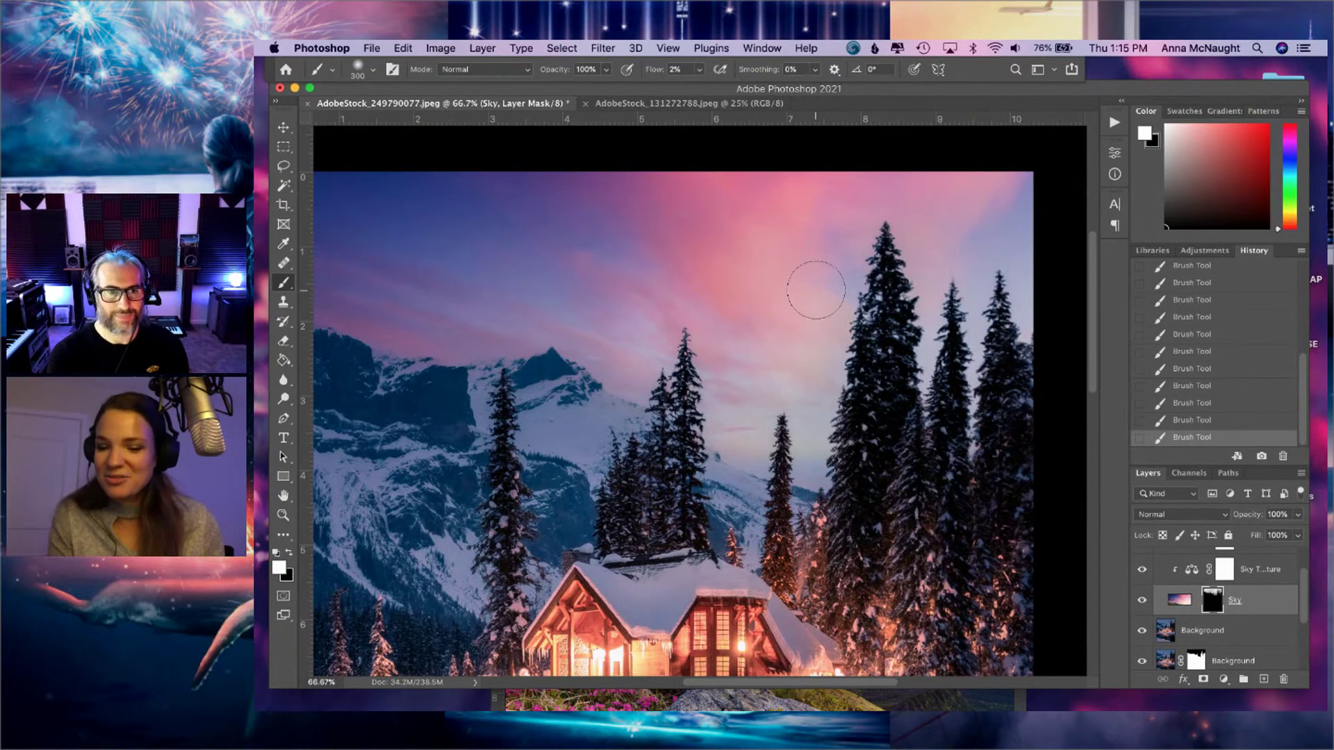
- Raise the brush flow to 5% and, at 300 px, restore more of the sky between the middle trees and the tallest tree
key("bracketright")
key("bracketright")
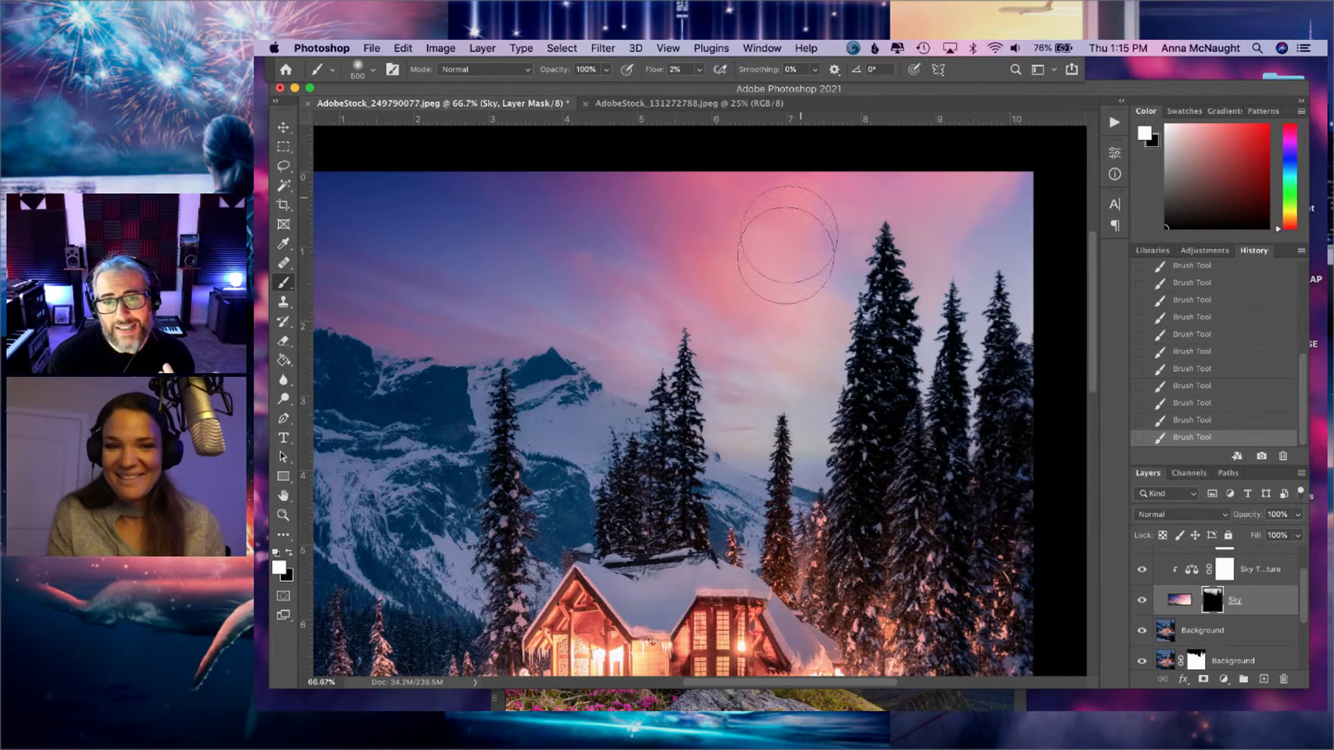
key("bracketleft")
key("bracketleft")
key("bracketleft")
key("bracketleft")
key("bracketleft")
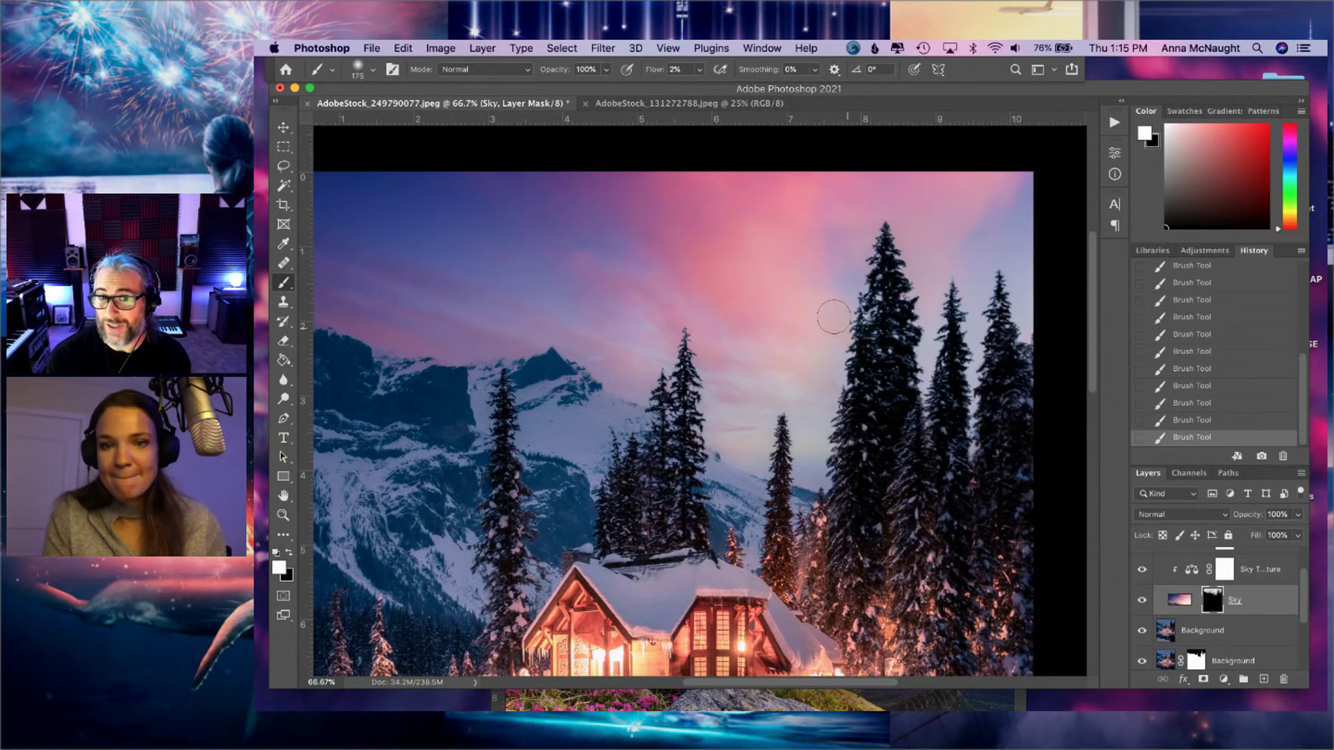
key("bracketright")
key("bracketright")
key("bracketright")
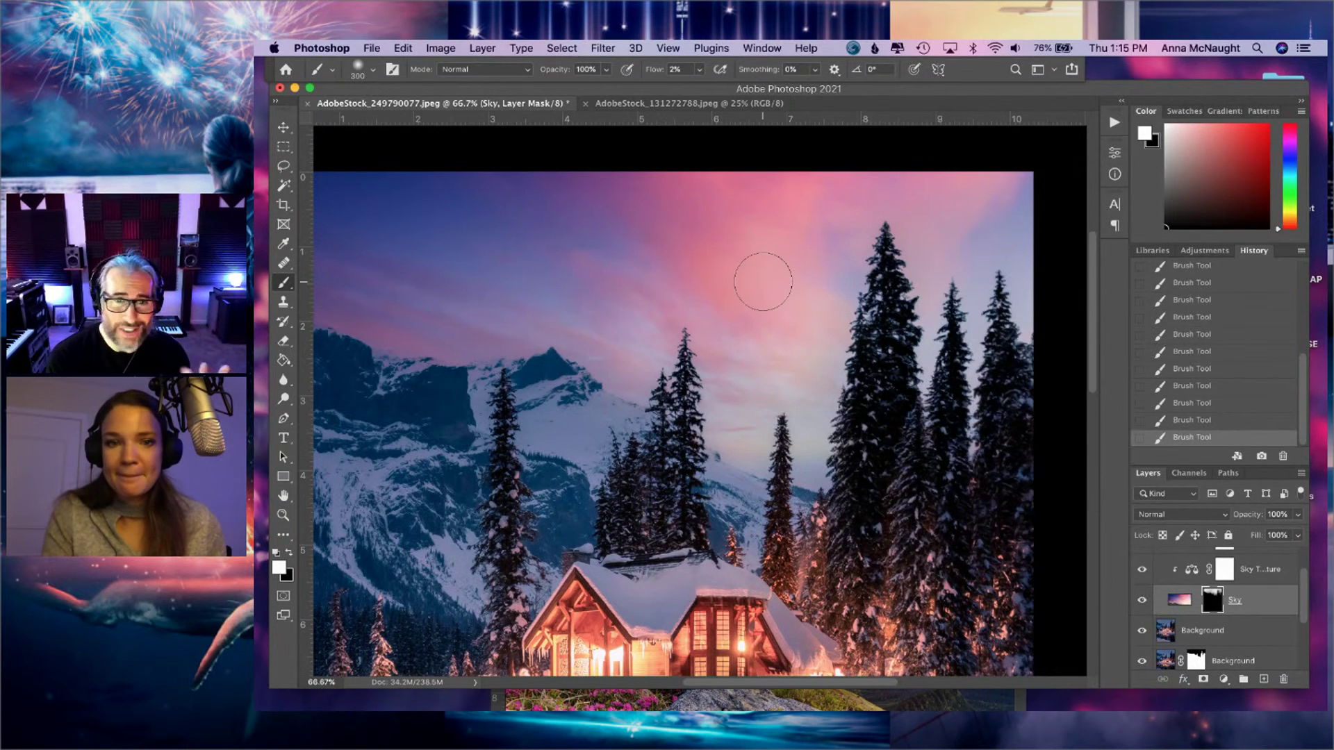
left_click(699, 69)
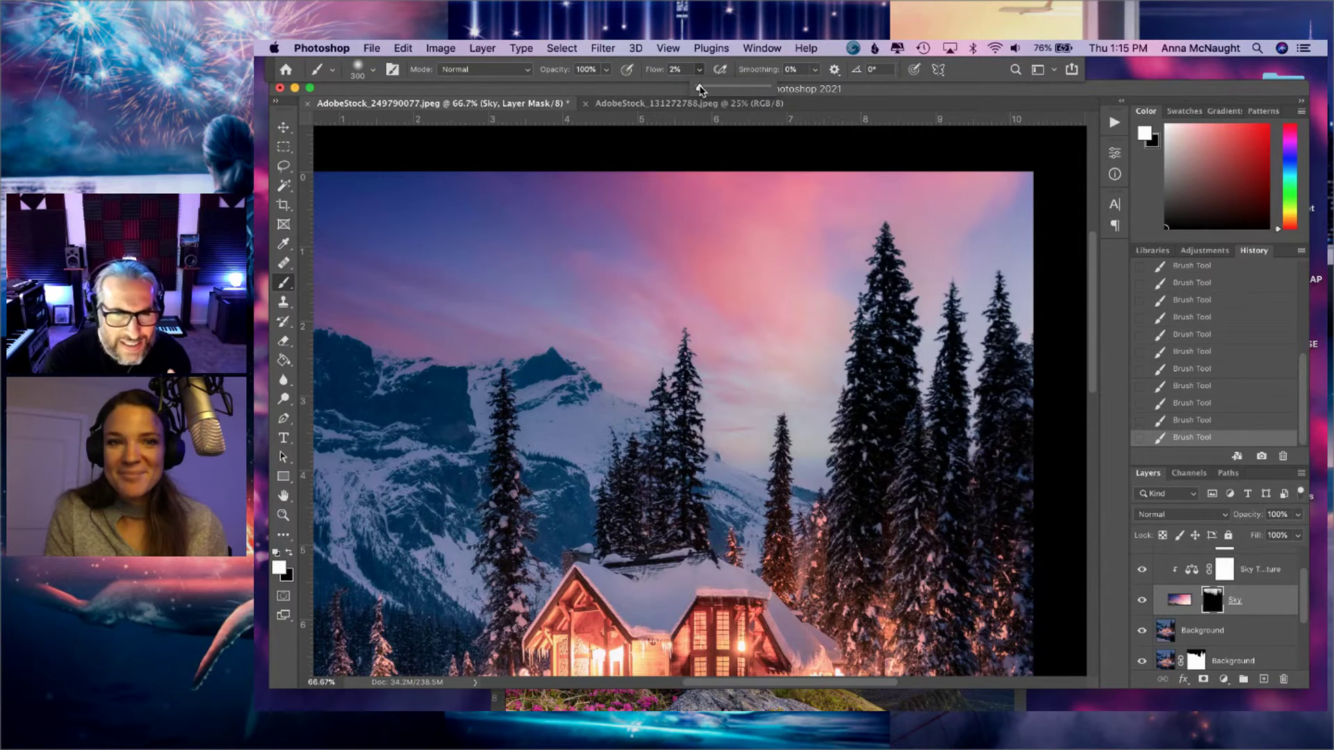
left_click(812, 339)
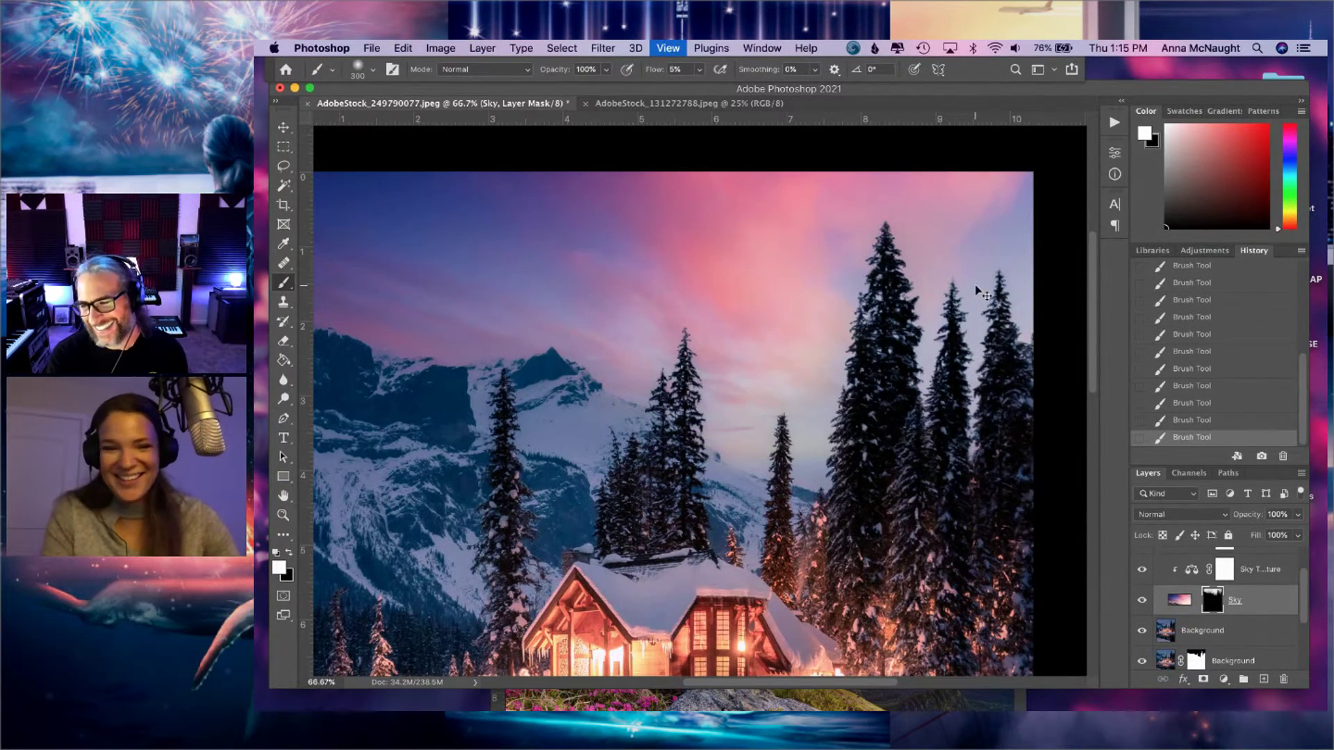
- Examine the sky edges around the middle and tall trees up close, and resize the brush to 100 px
key("super+minus")
key("super+plus")
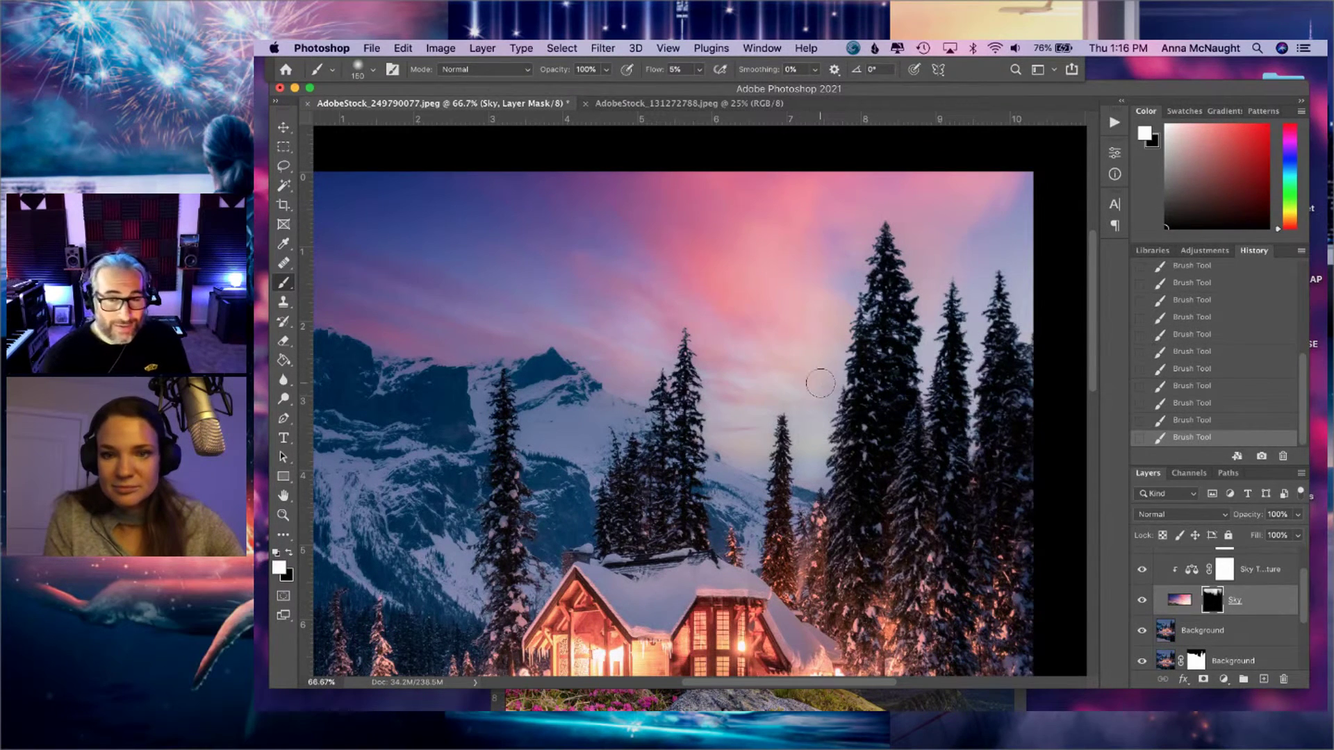
key("super+plus")
key("super+plus")
key("super+plus")
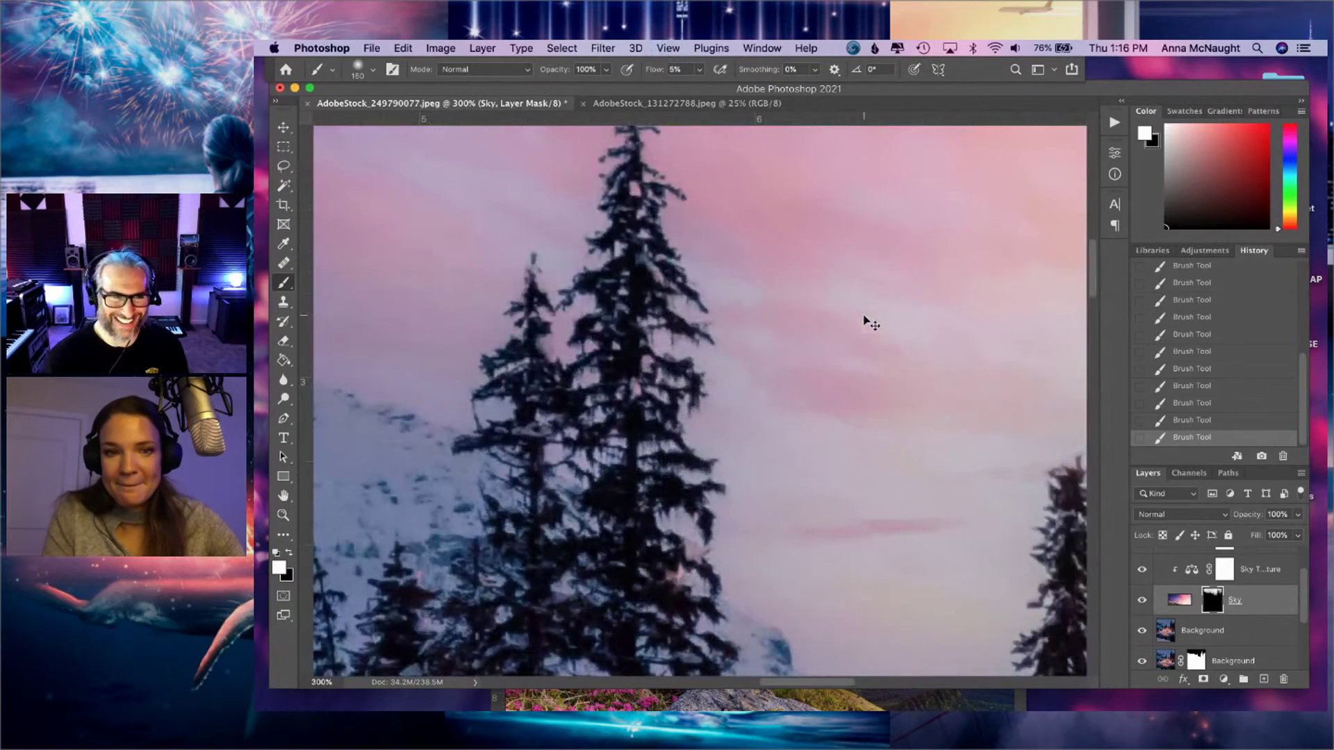
left_click_drag(792, 352, 437, 304)
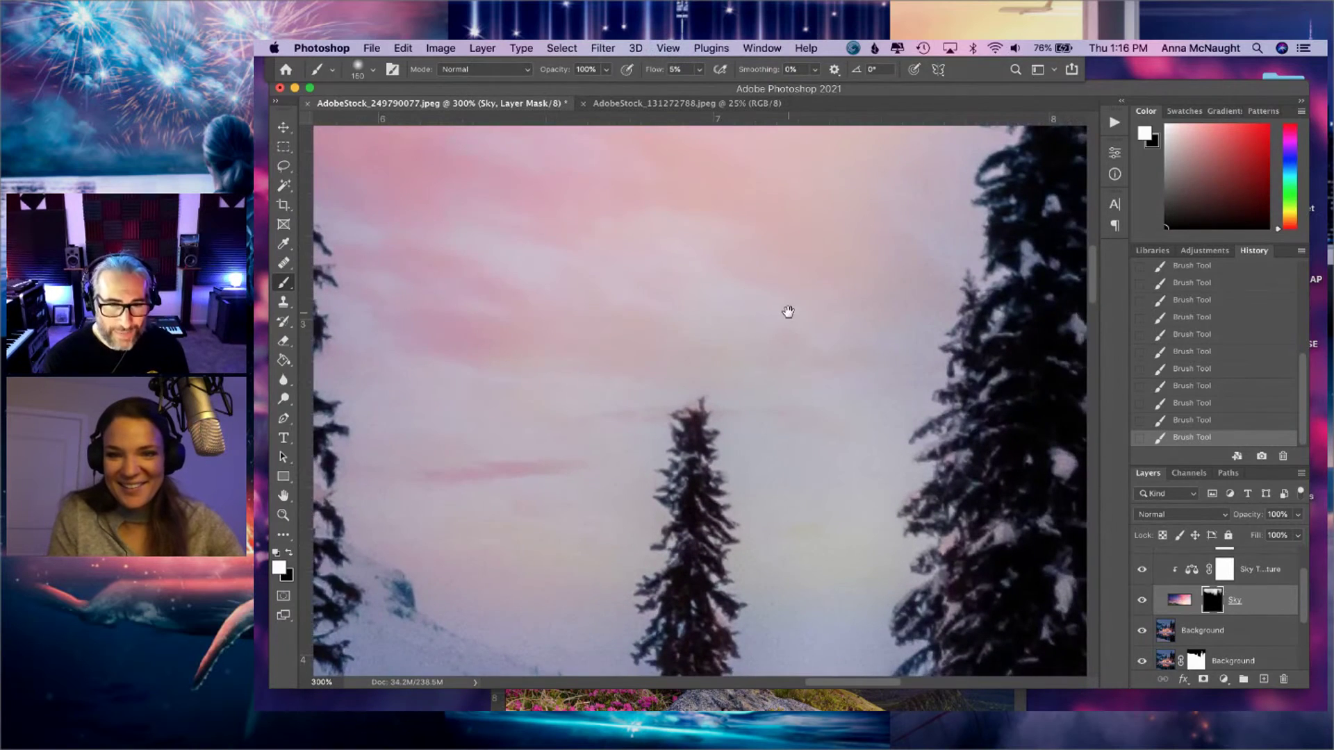
left_click_drag(790, 310, 724, 336)
key("bracketleft")
key("bracketleft")
key("bracketleft")
key("bracketleft")
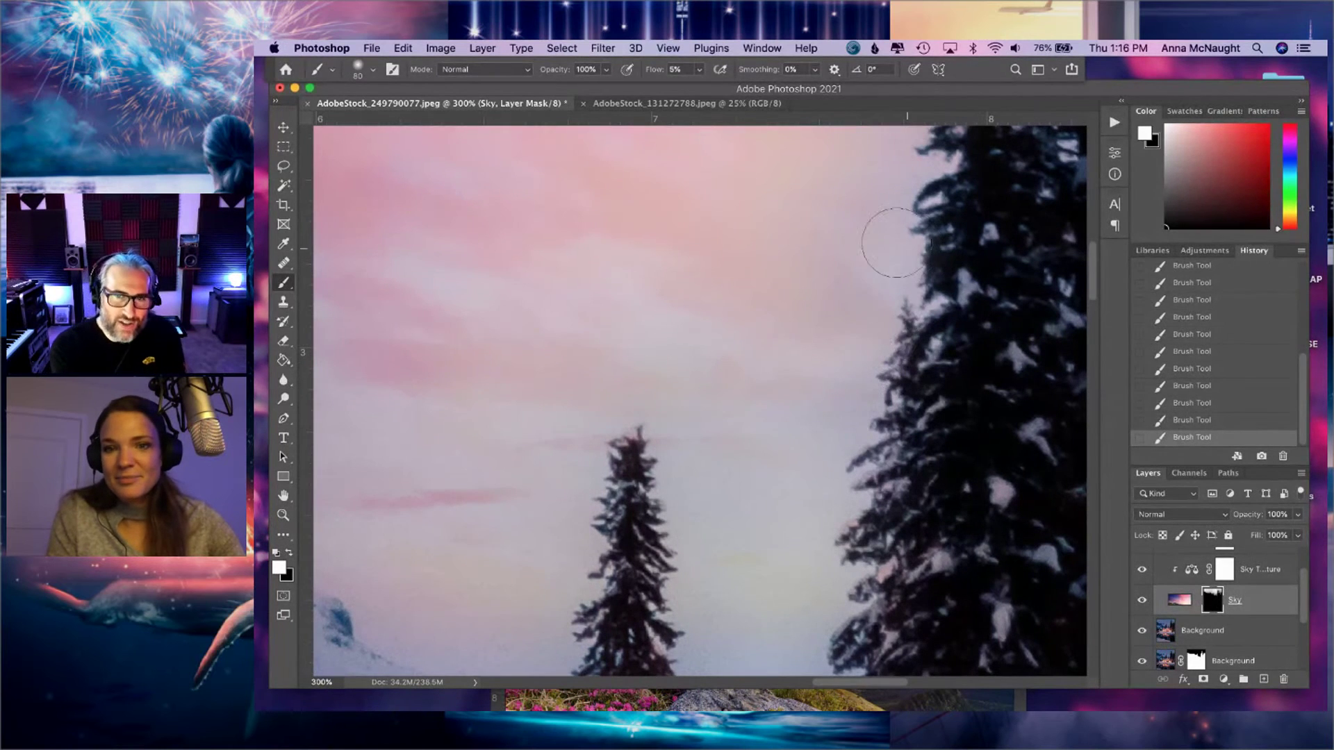
key("super+minus")
key("bracketright")
key("bracketright")
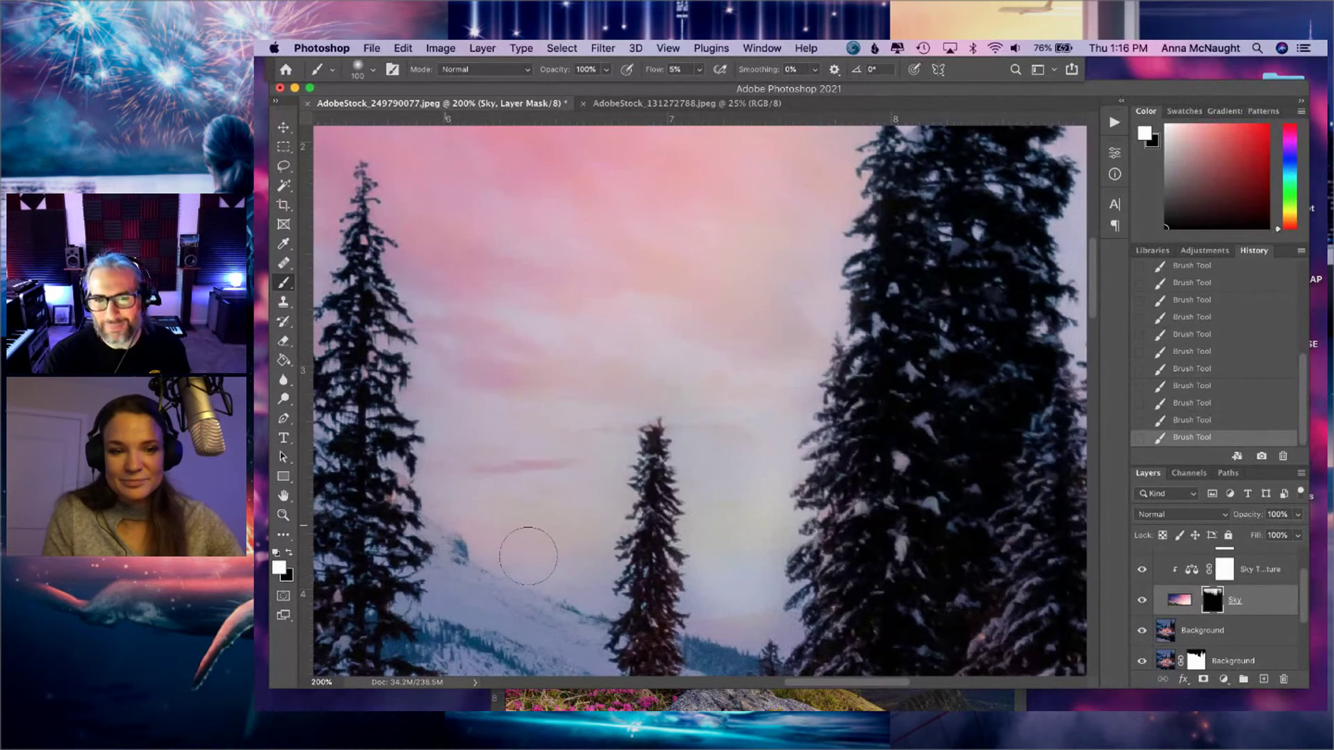
- Show only the original Background layer, and turn on the color-graded copy directly above it to compare the two
key("super+h")
key("super+minus")
key("super+minus")
key("super+minus")
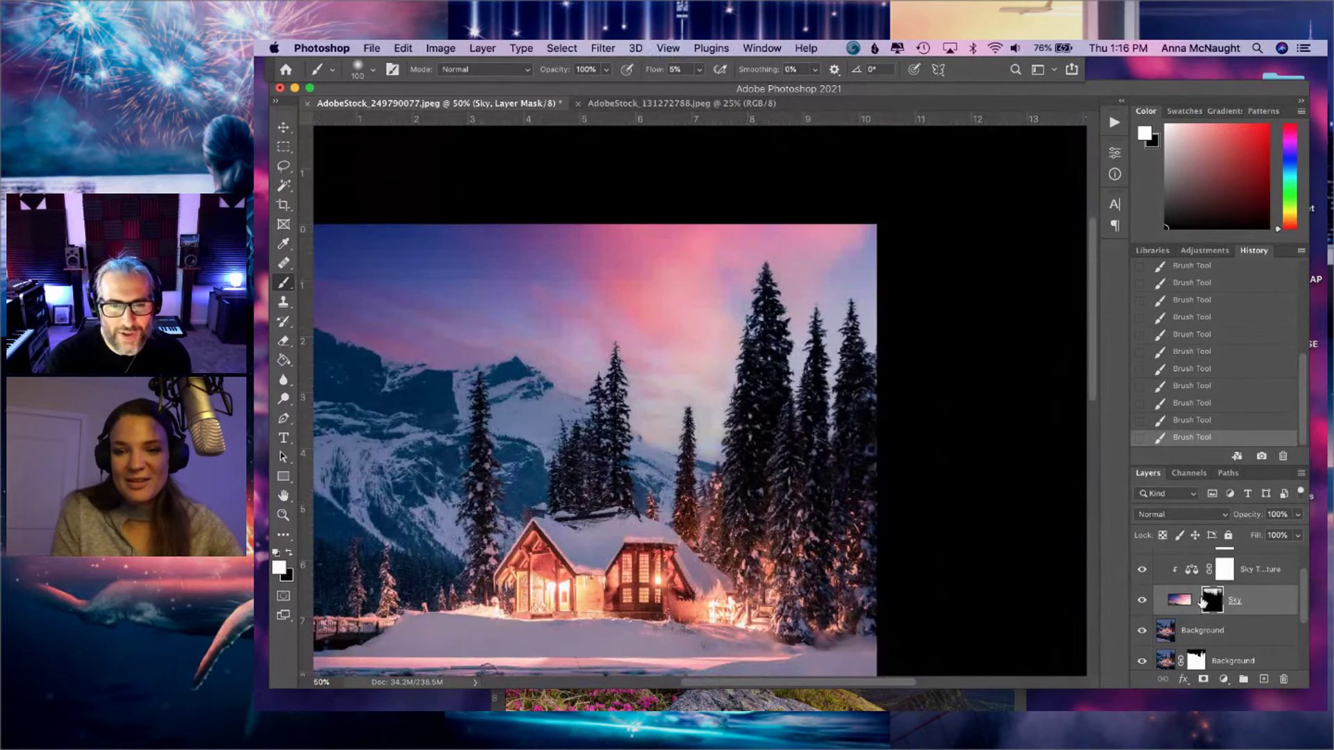
scroll(1203, 601, "up", 2)
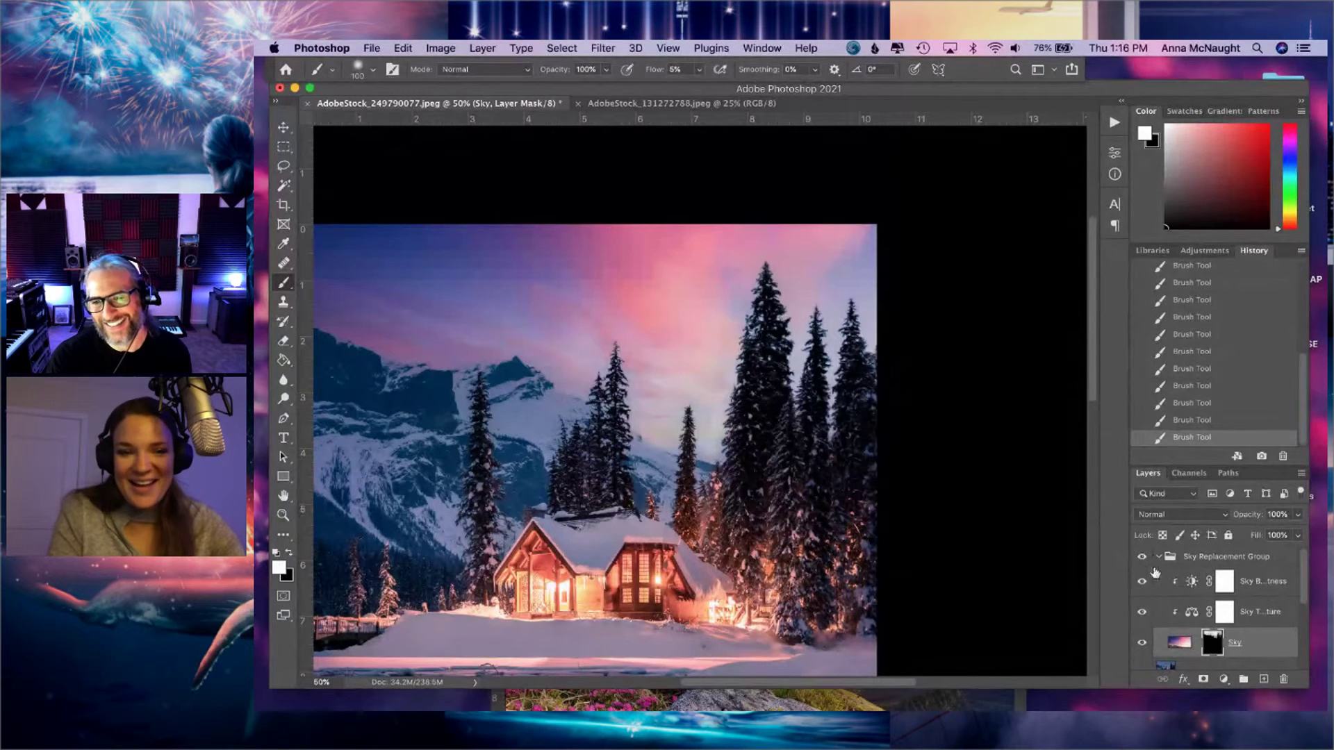
key("super+minus")
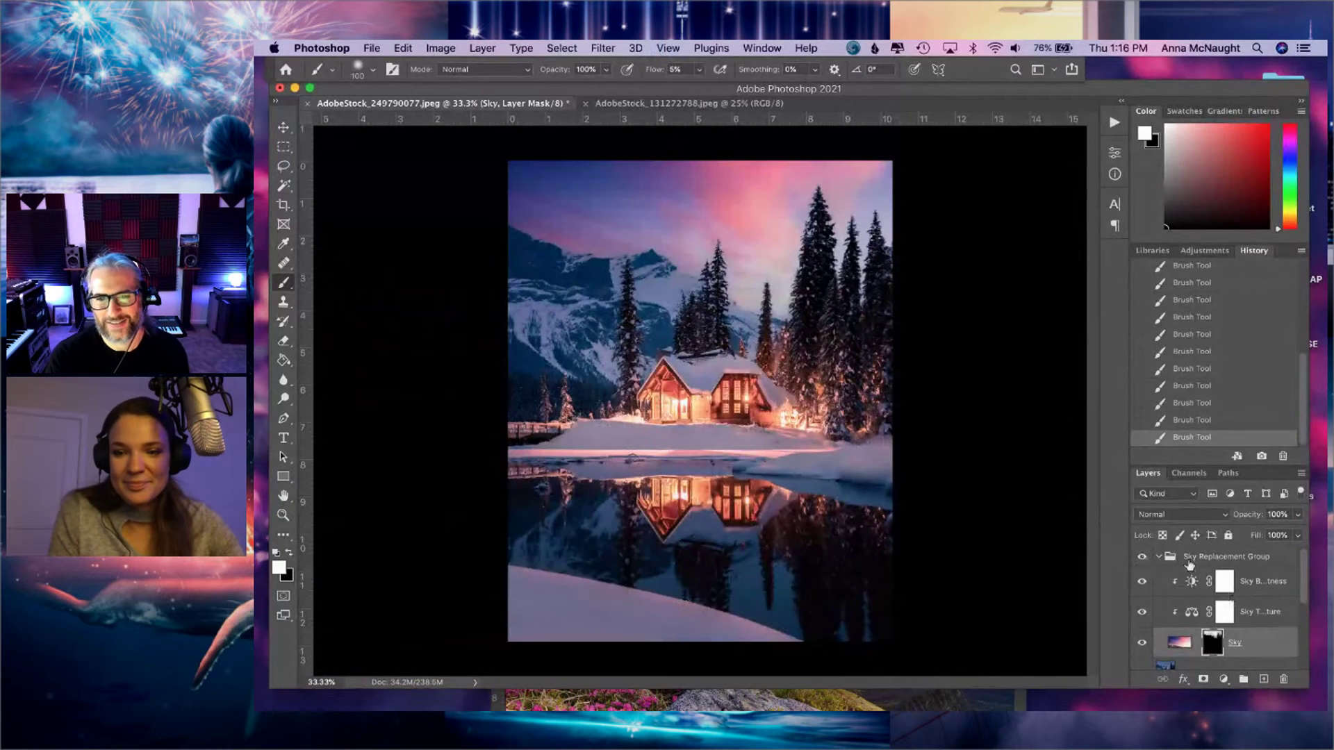
scroll(1146, 573, "down", 3)
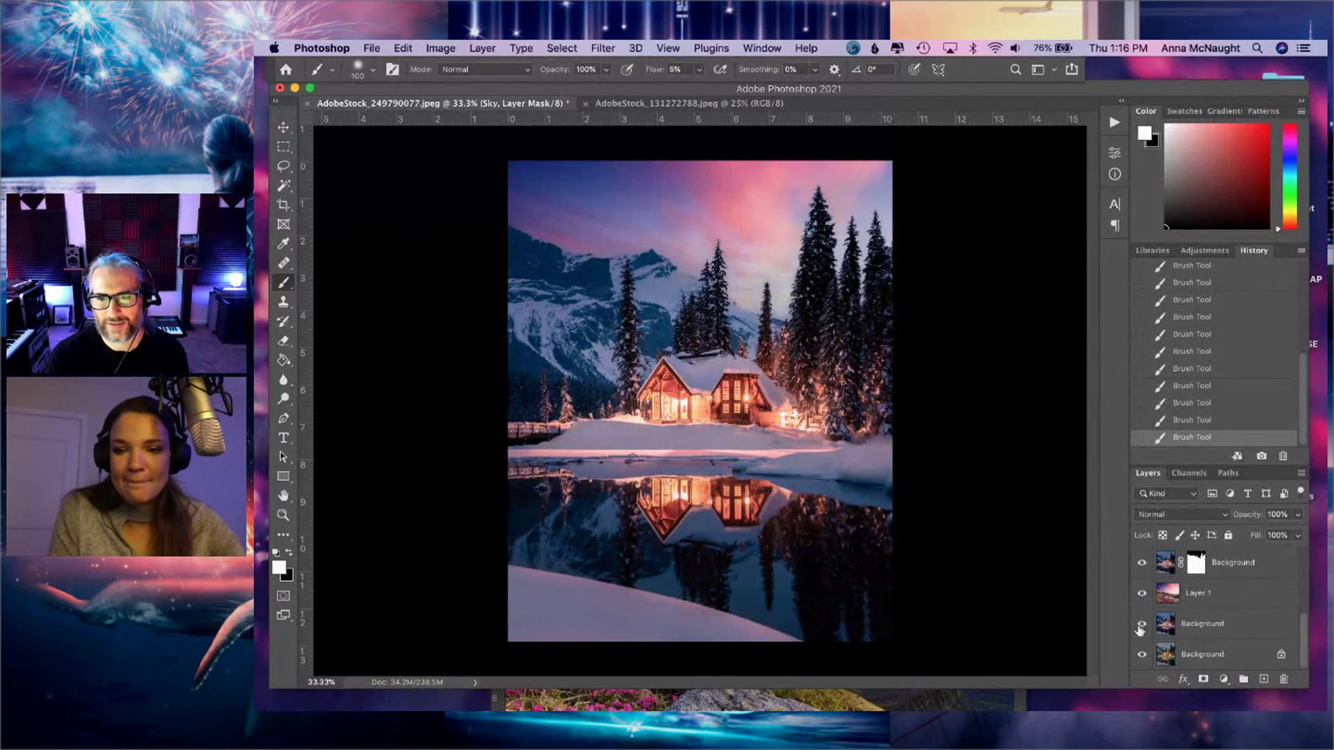
left_click(1143, 654, "alt")
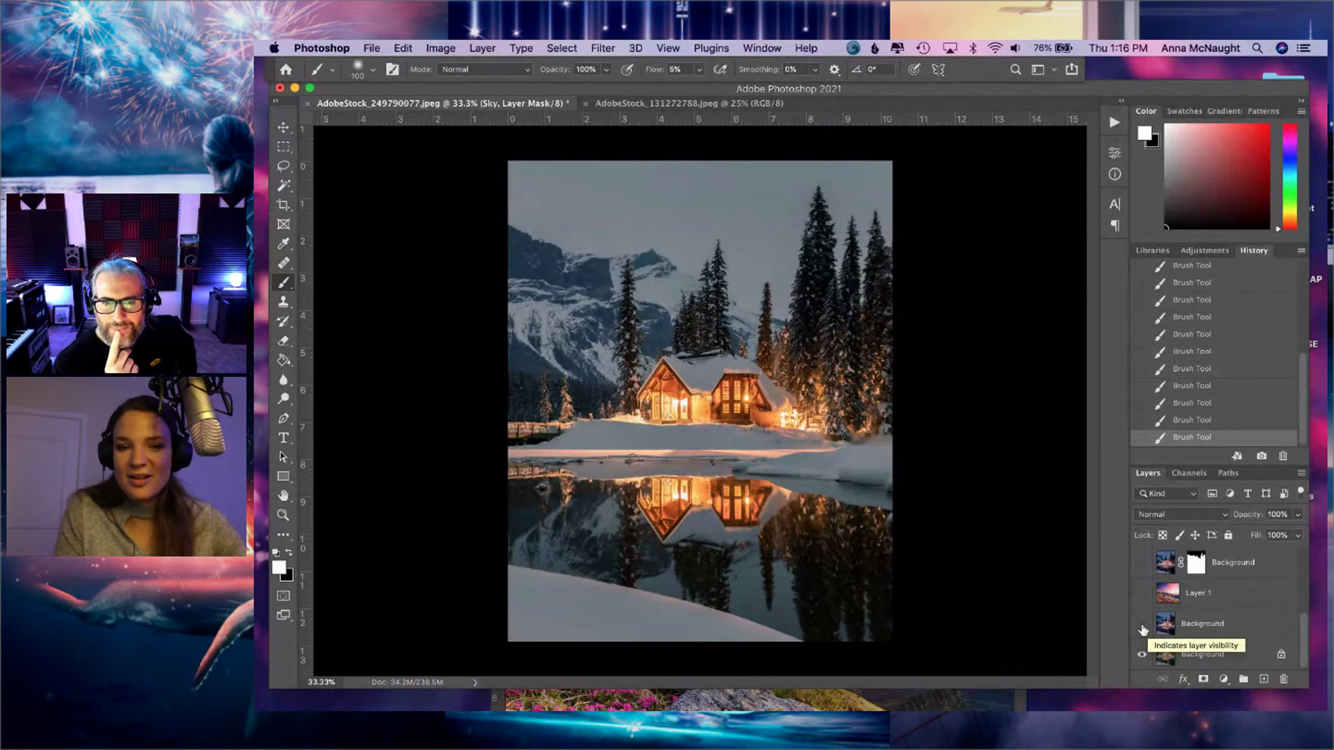
left_click(1142, 625)
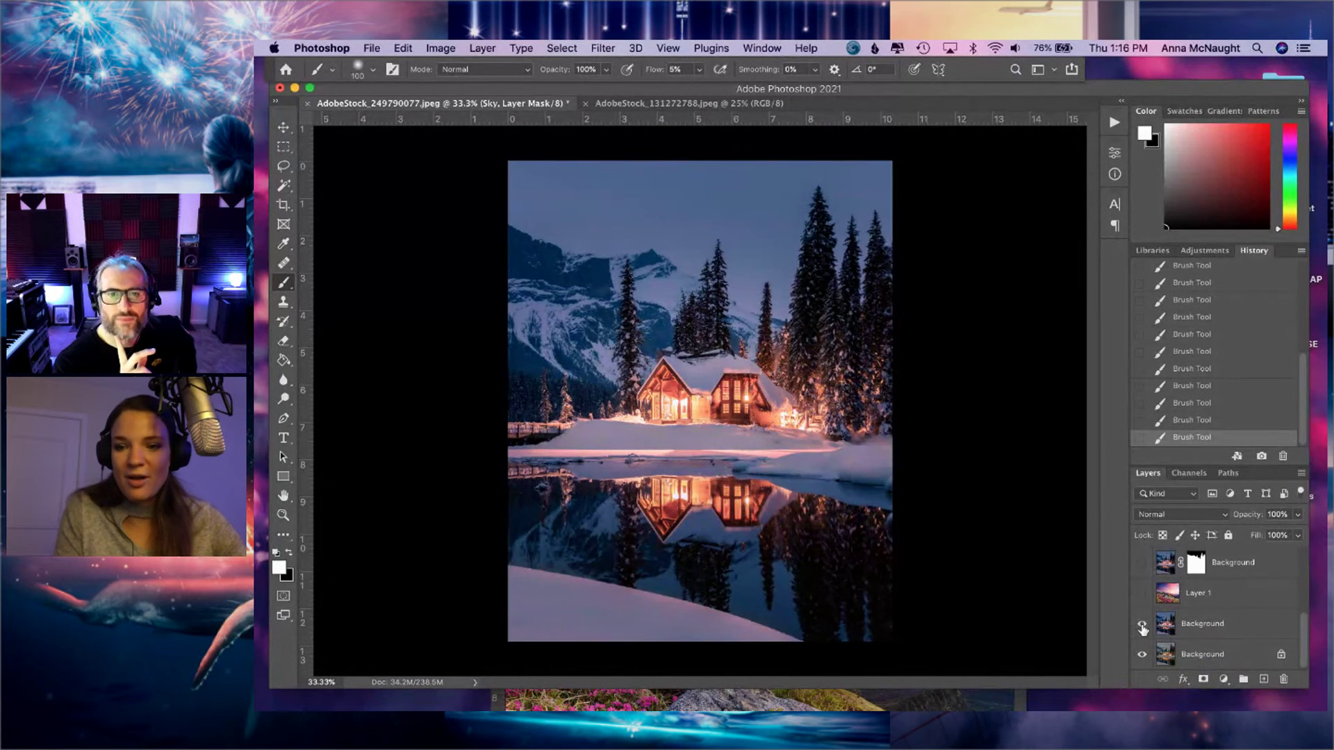
- Show the Sky Replacement Group again to compare the graded photo with its new sunset sky
scroll(1145, 618, "up", 3)
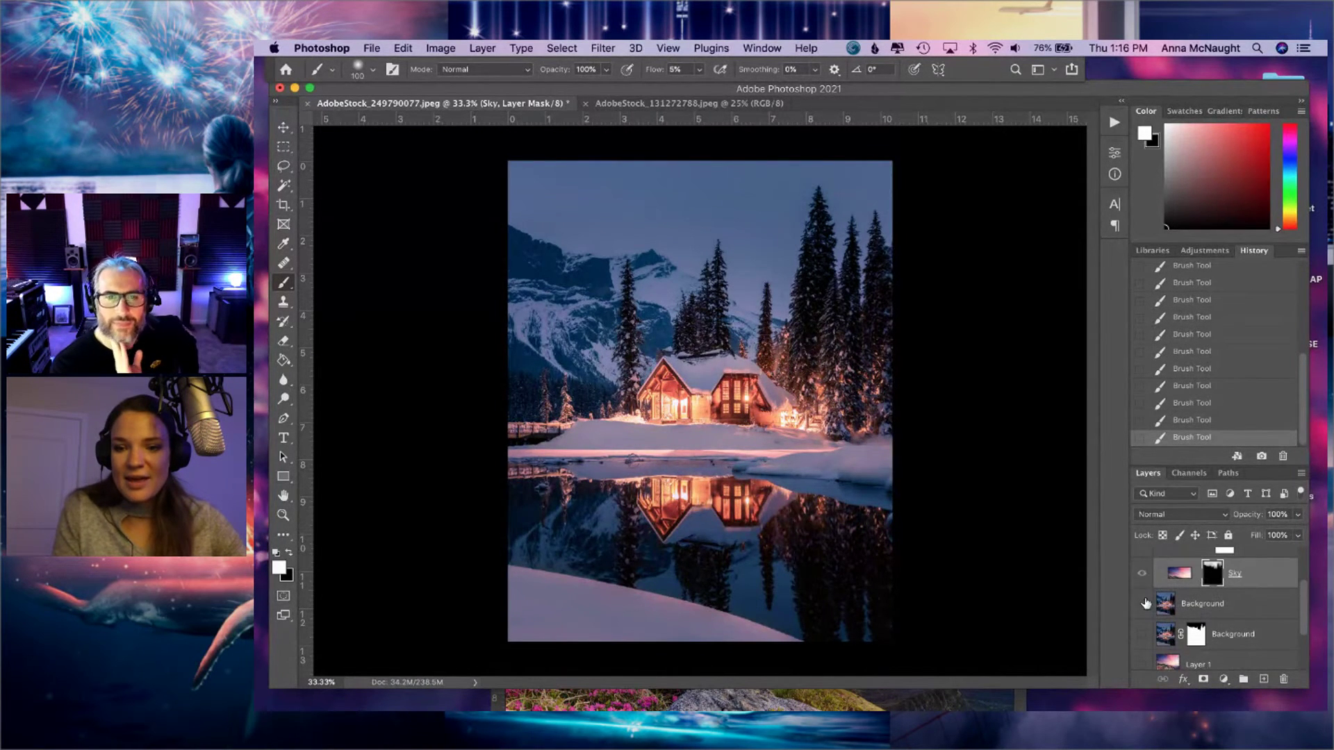
scroll(1143, 612, "up", 2)
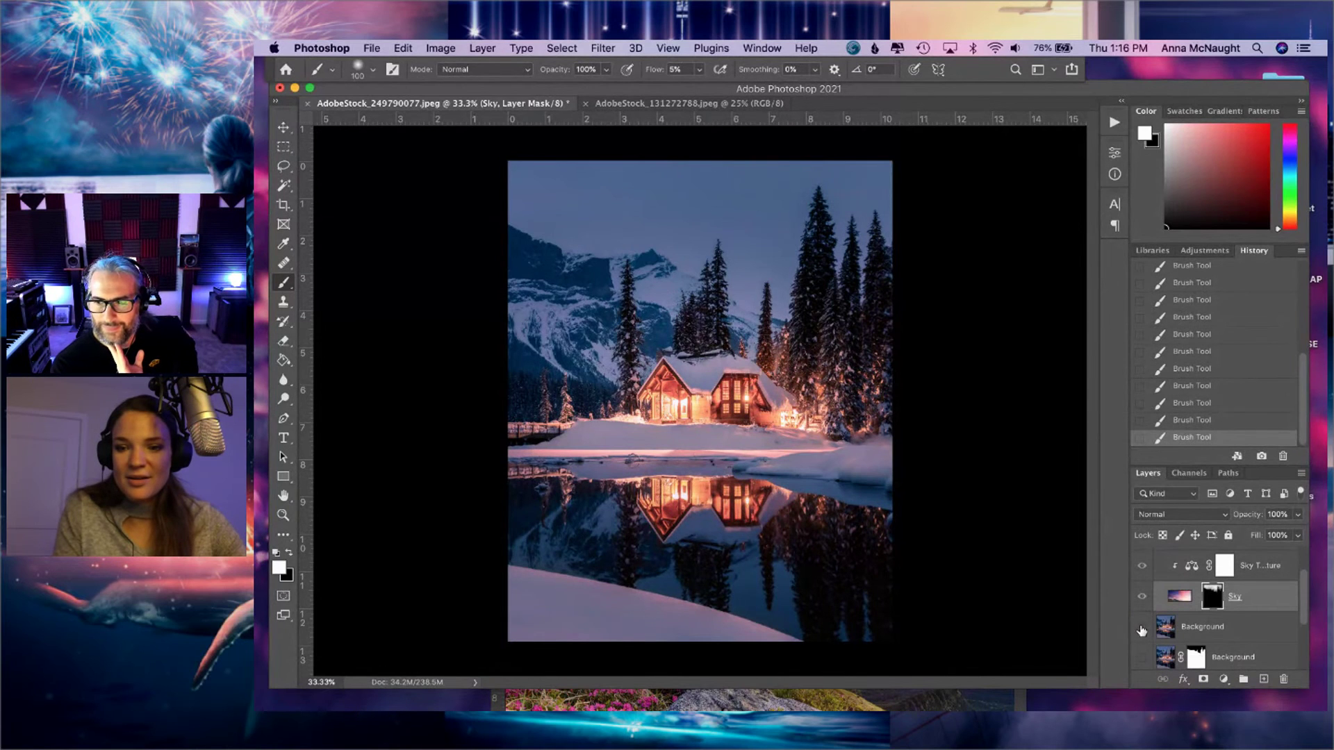
scroll(1145, 560, "up", 2)
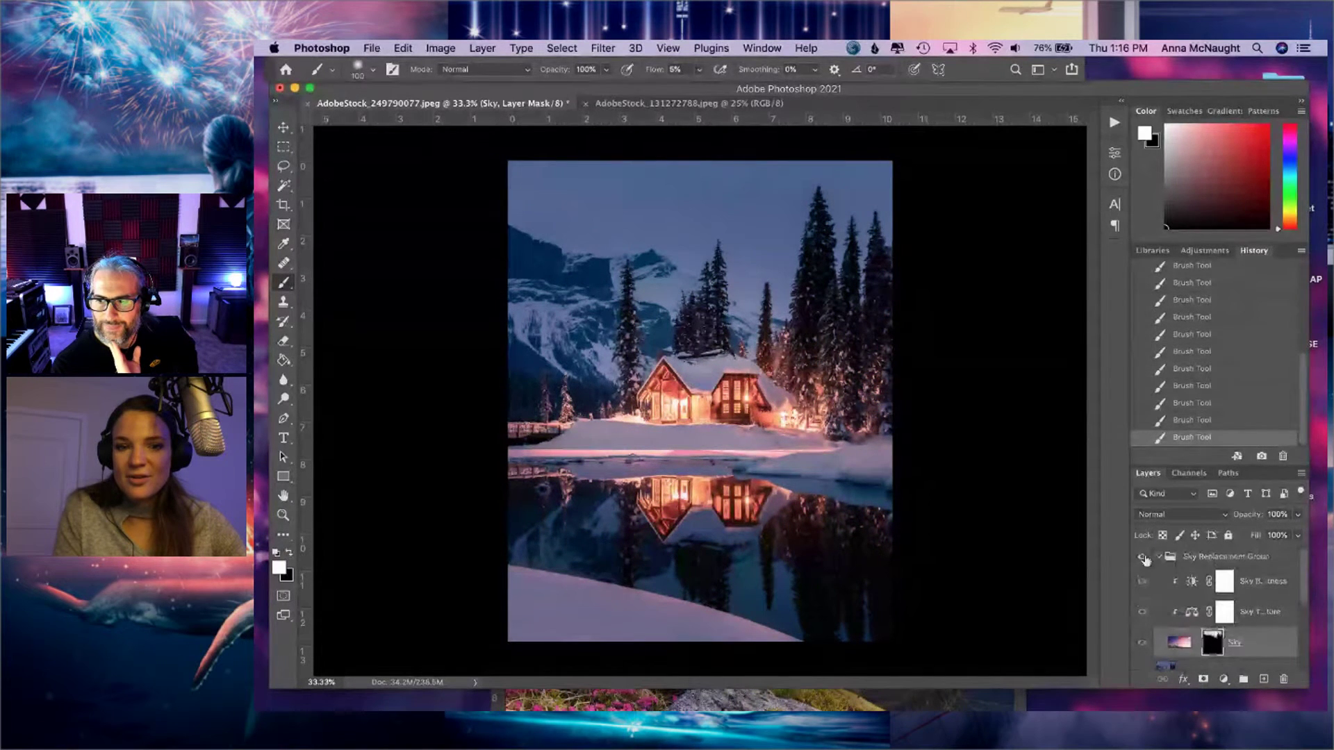
left_click(1143, 558)
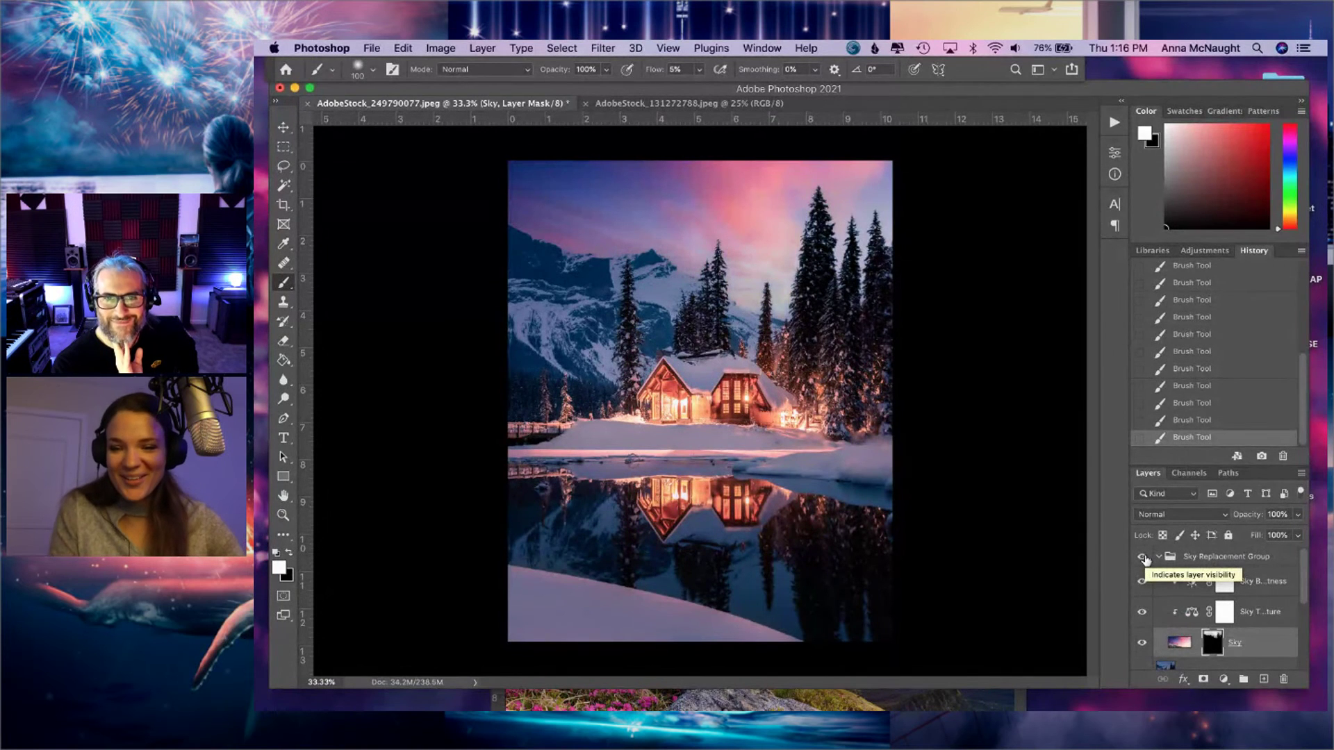
scroll(1245, 608, "down", 1)
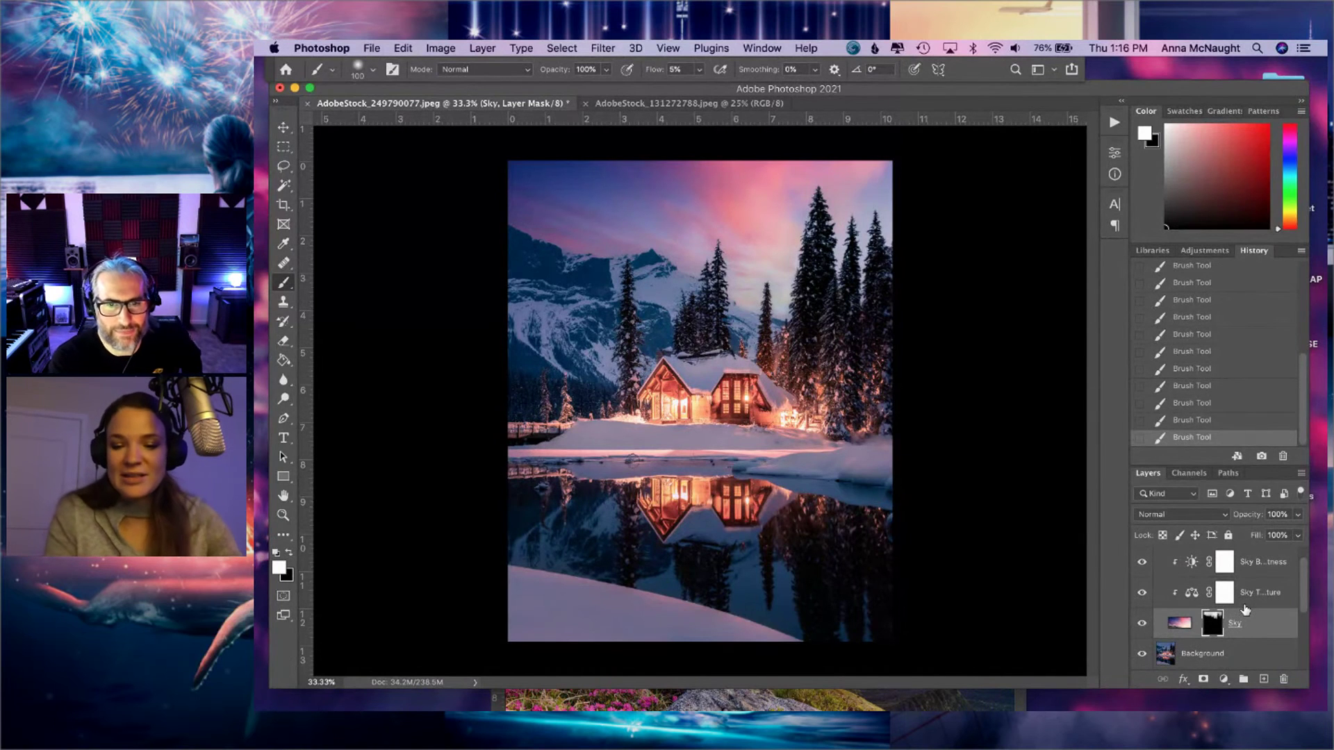
- Float AdobeStock_131272788.jpeg in its own window and move its starry mountain image into the cabin document directly above the Sky layer
key("super+equal")
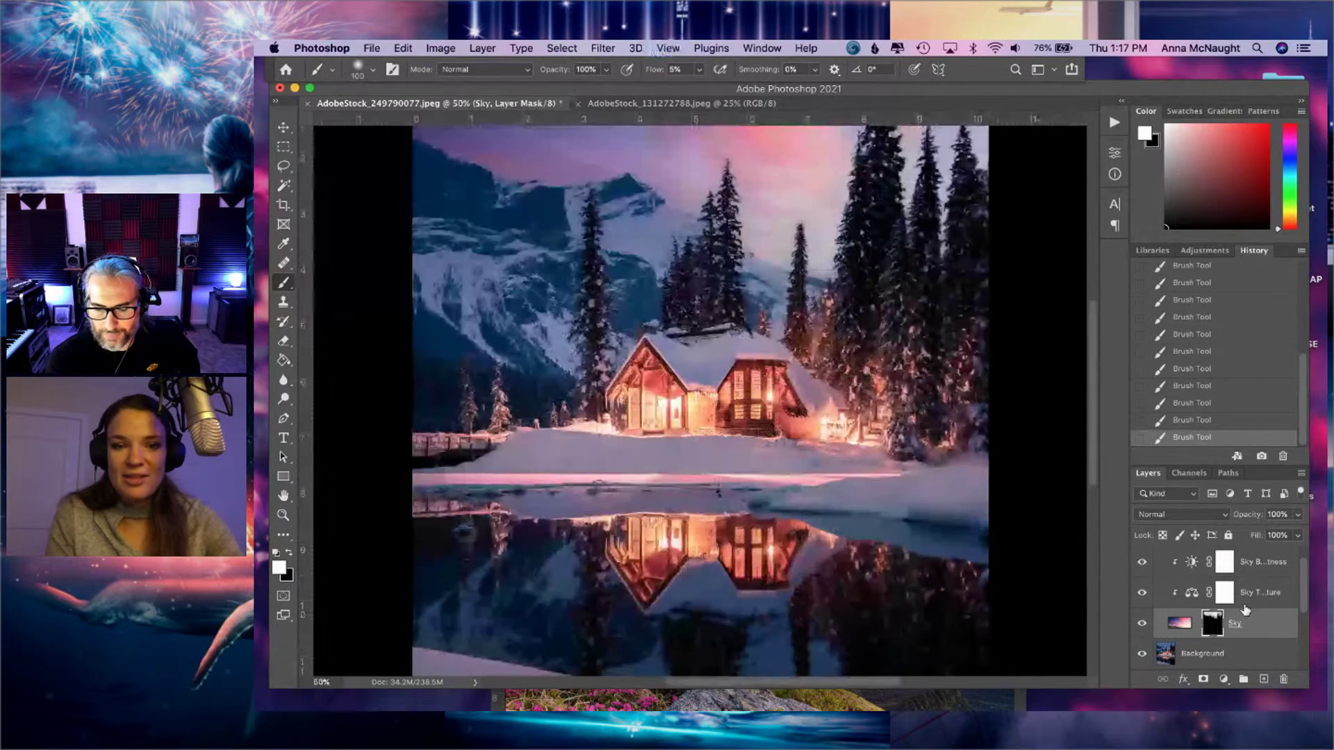
key("super+equal")
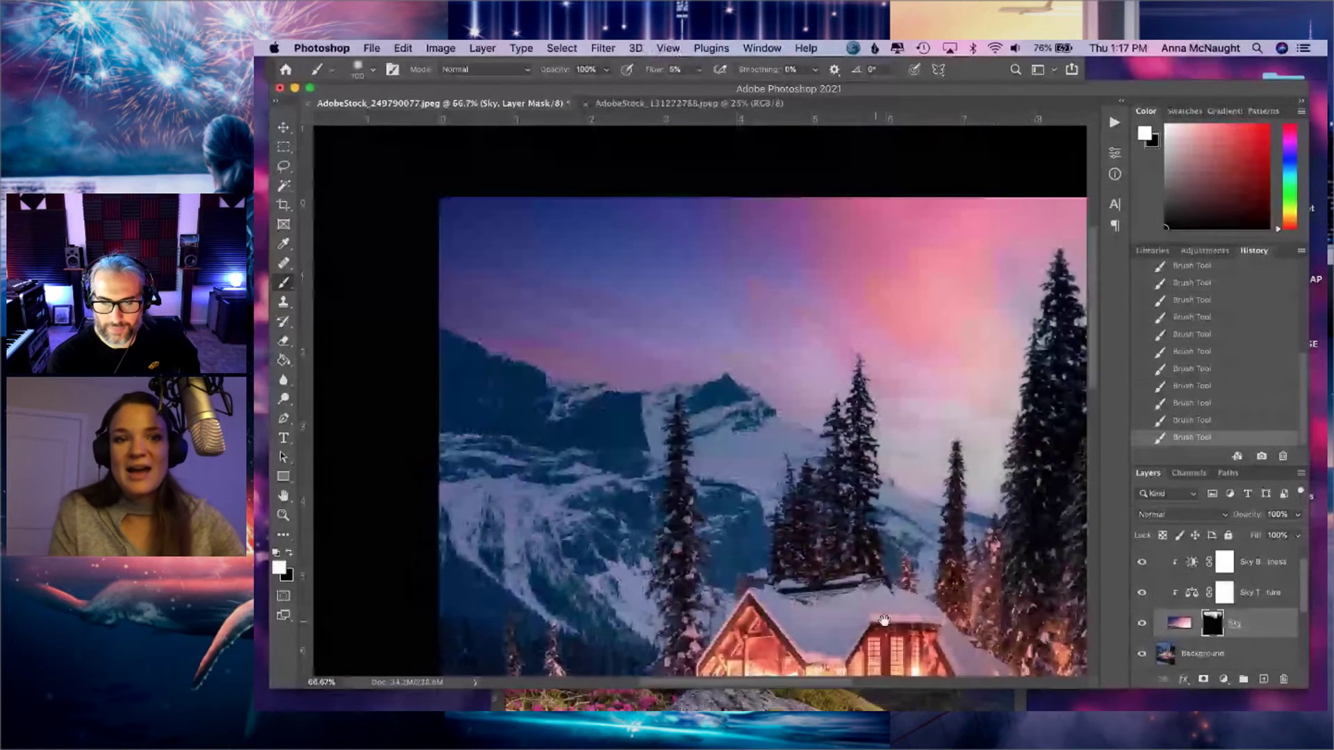
left_click_drag(884, 619, 824, 609)
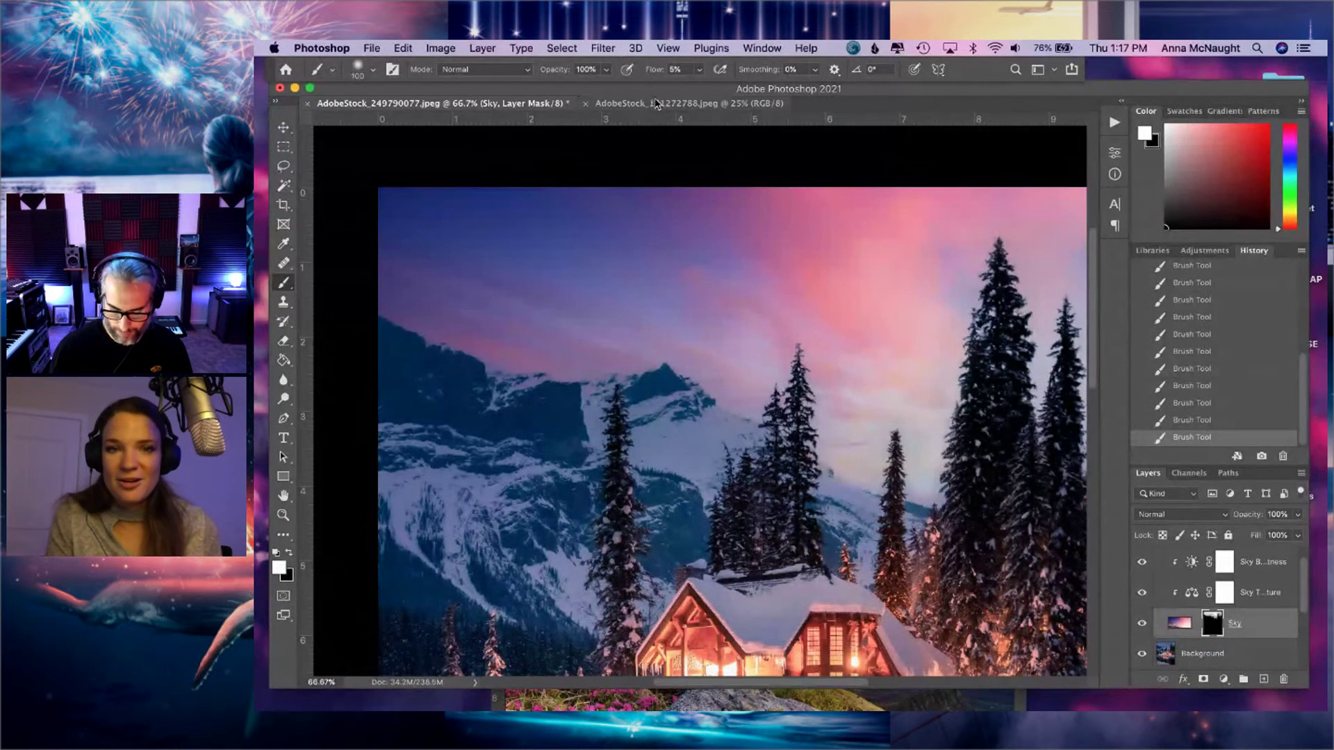
left_click_drag(658, 103, 599, 352)
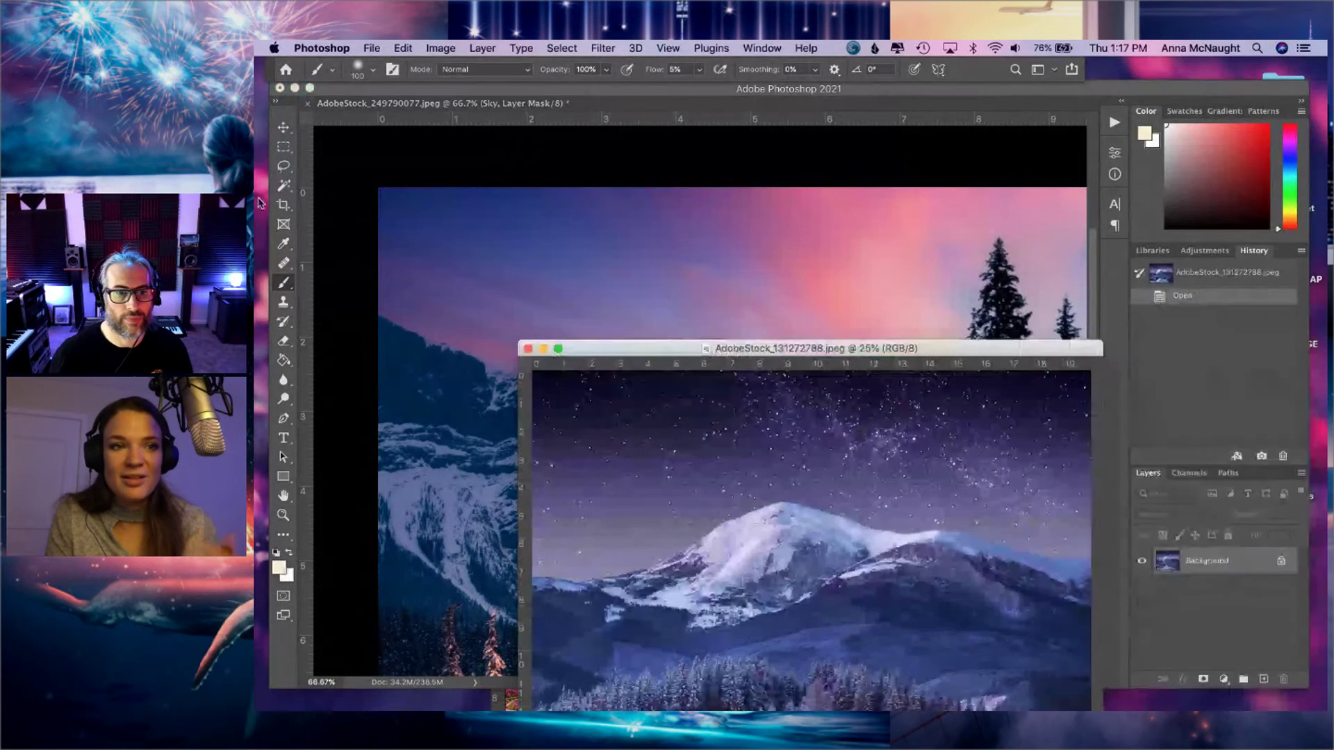
left_click(284, 127)
left_click_drag(623, 436, 598, 259)
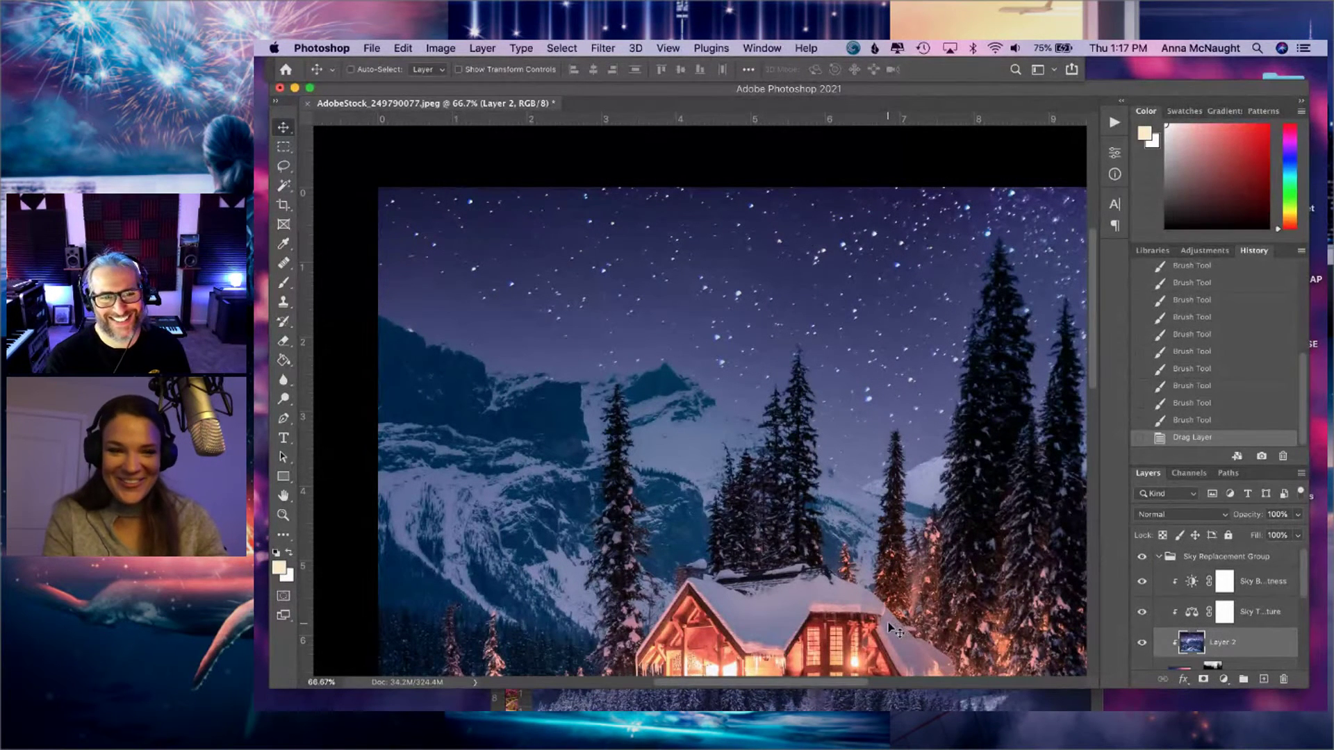
- Inspect the starry sky on the whole photo and toggle its layer off and on to compare it with the sunset
key("super+minus")
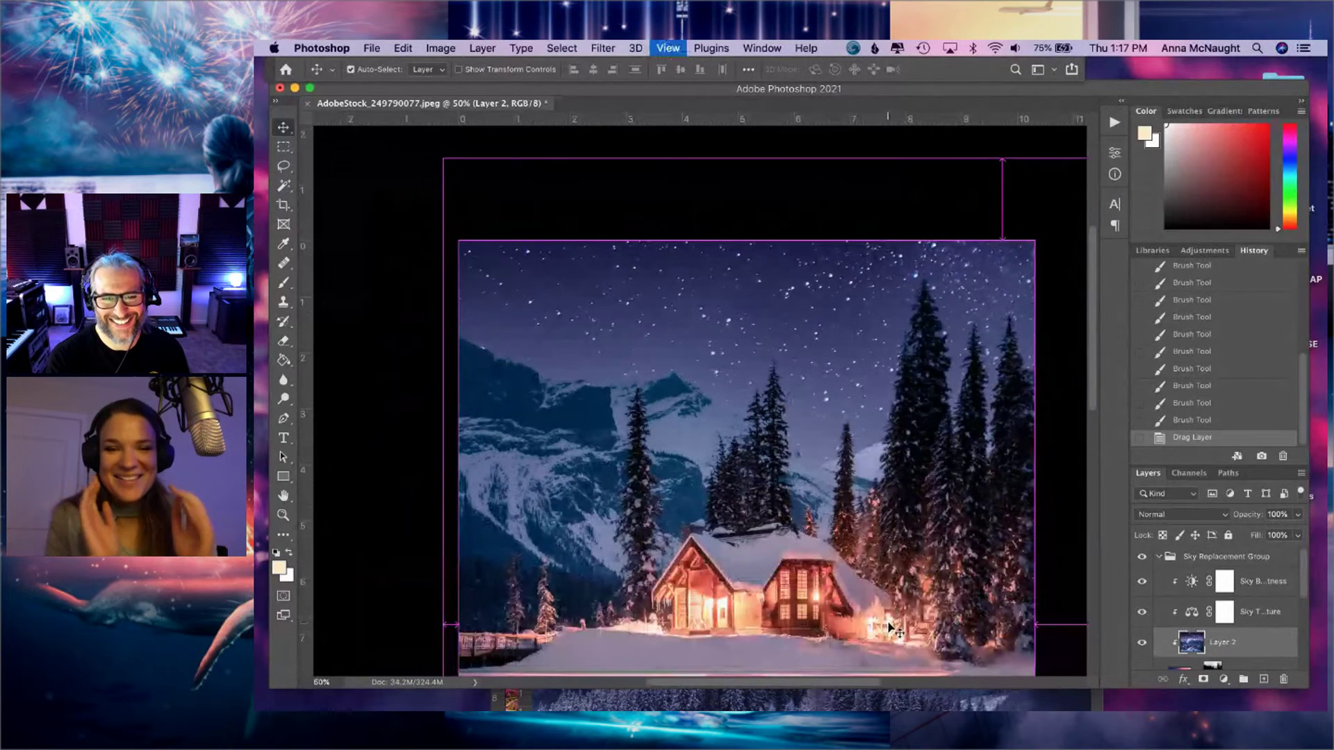
key("super+minus")
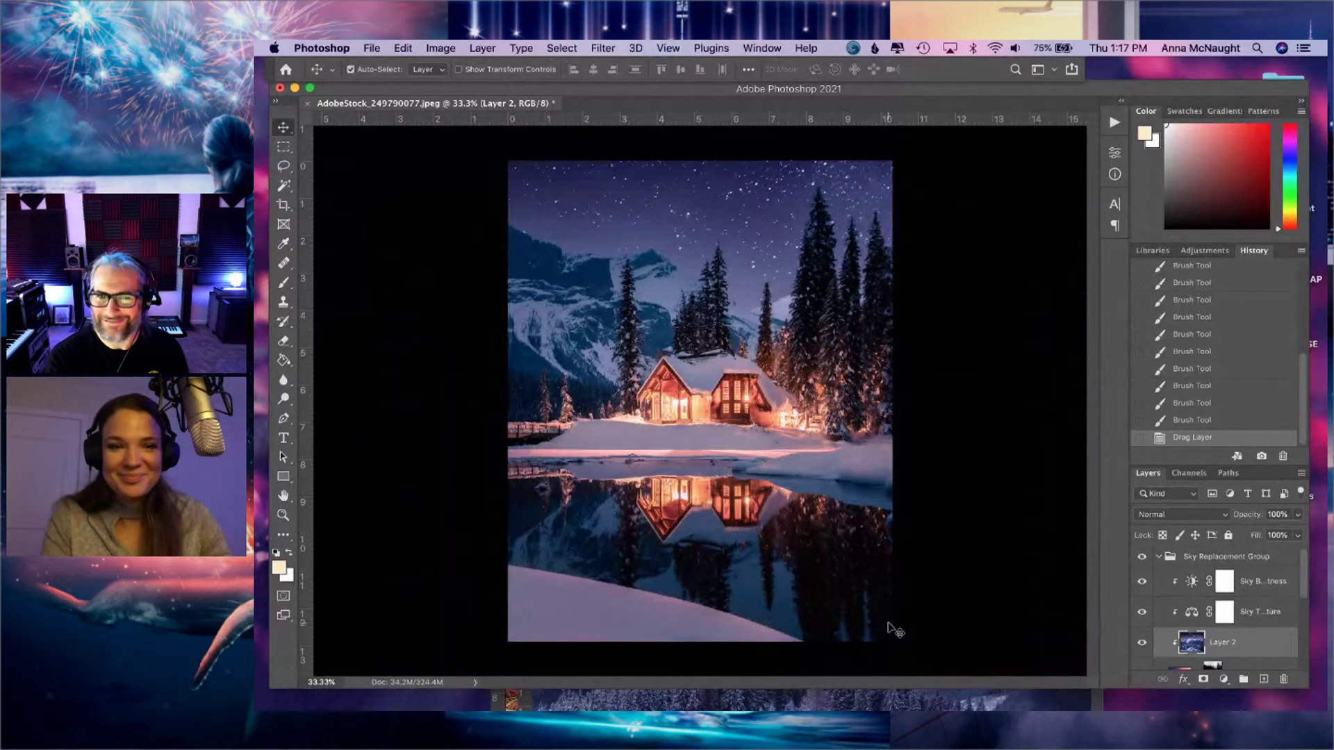
key("super+plus")
left_click_drag(758, 411, 790, 559)
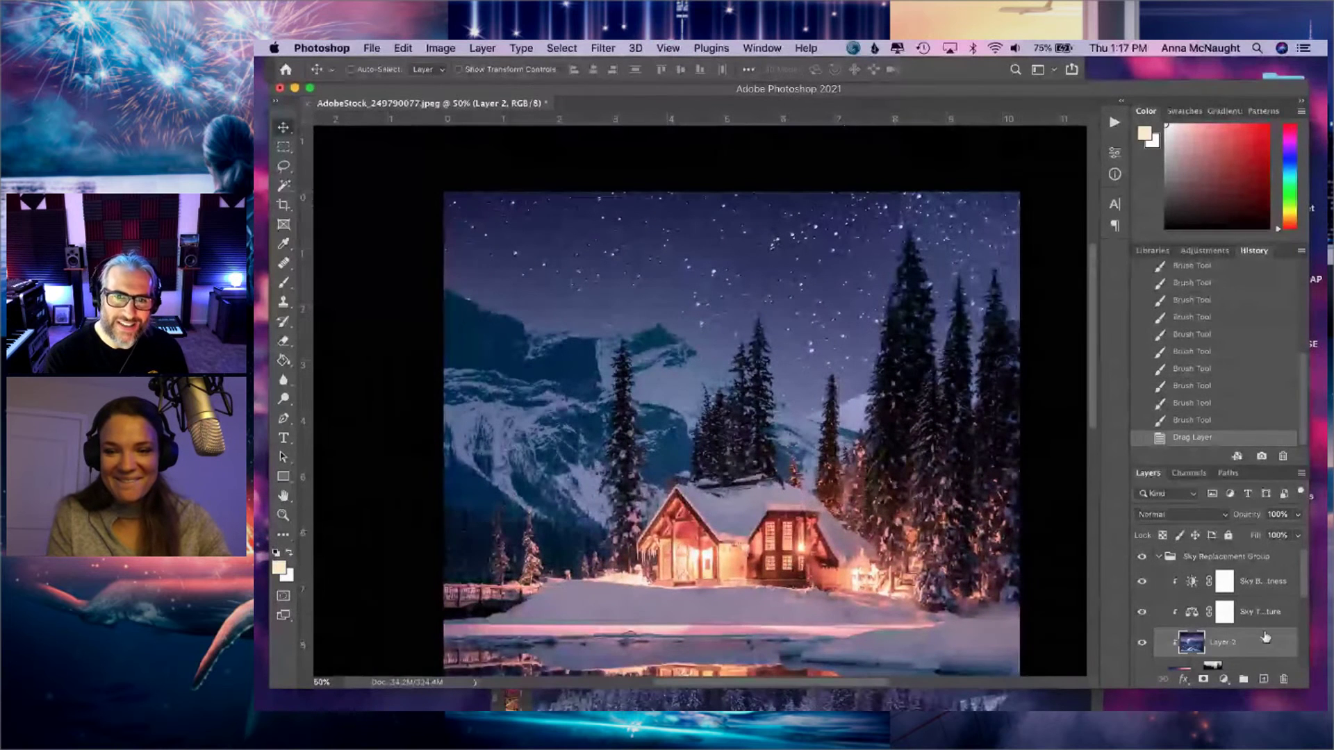
scroll(1236, 602, "down", 2)
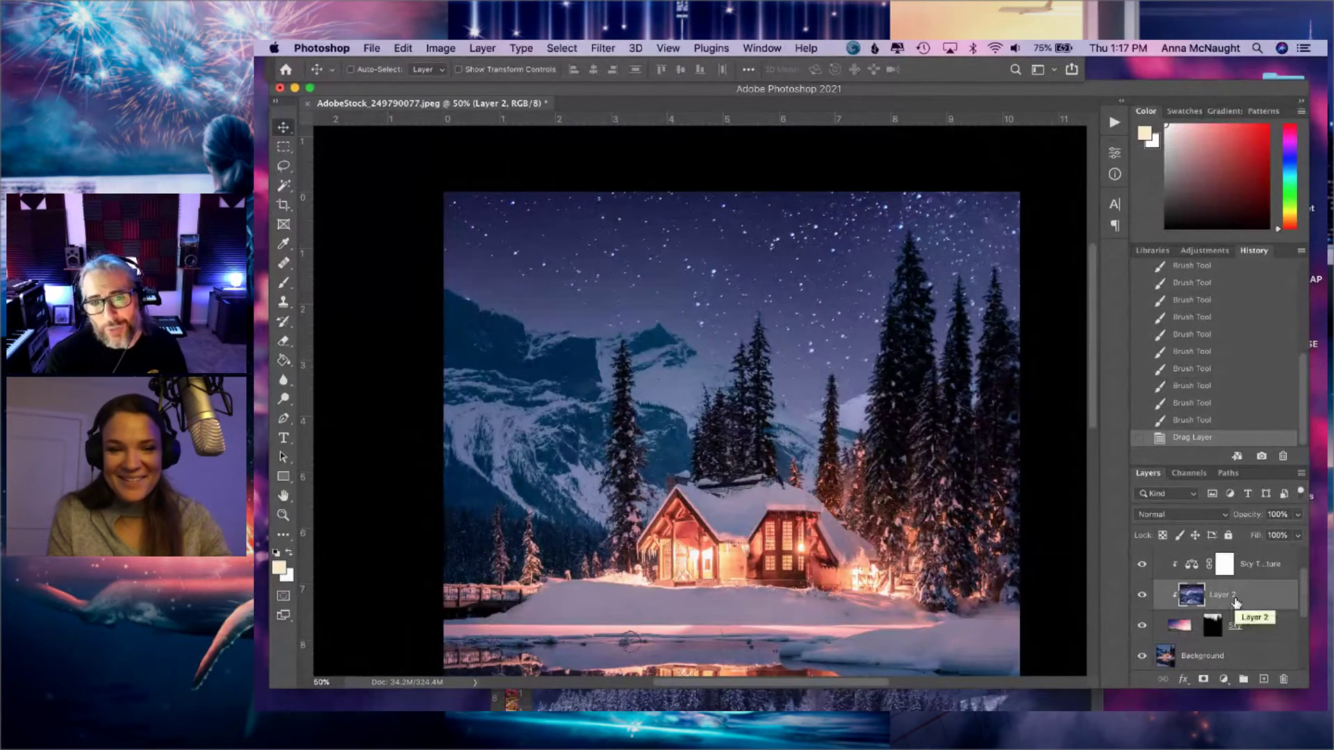
left_click(1142, 595)
left_click(1142, 595)
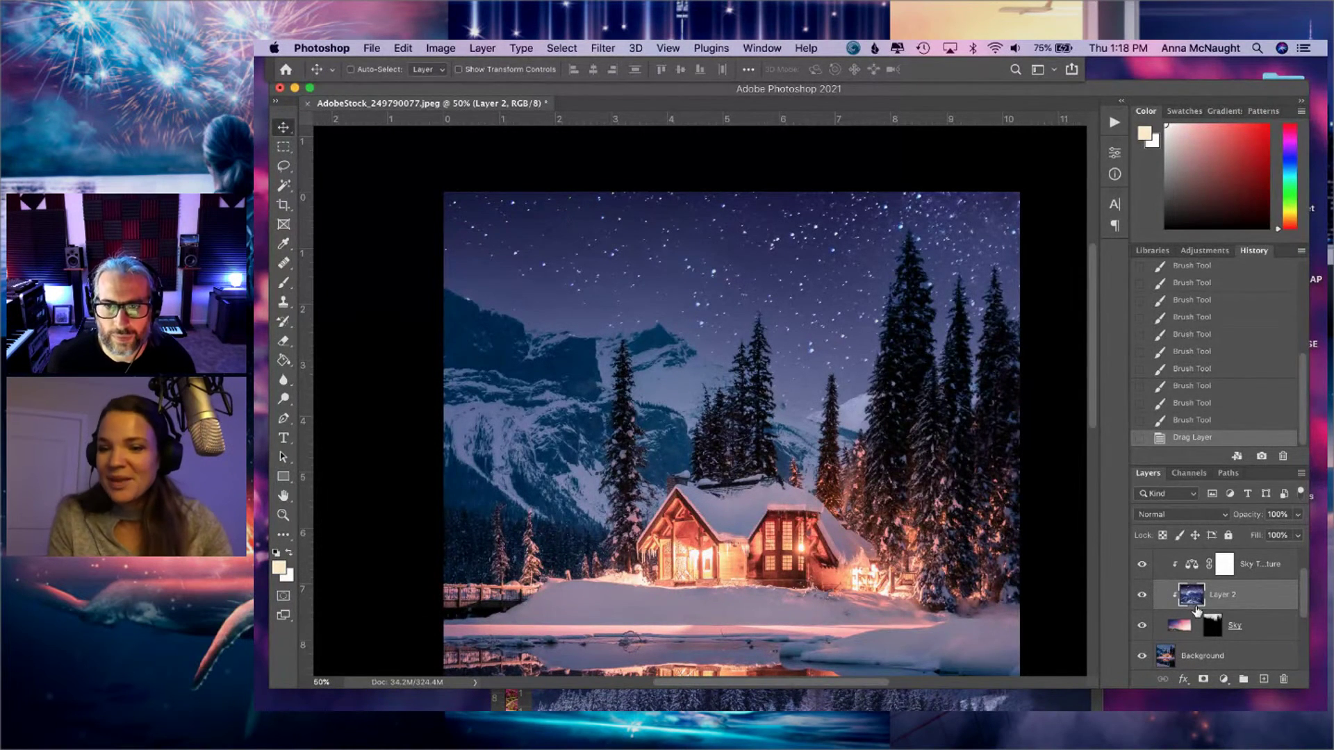
- Move the starry mountain layer directly below the Sky layer in the Sky Replacement Group
left_click_drag(1195, 607, 1187, 639)
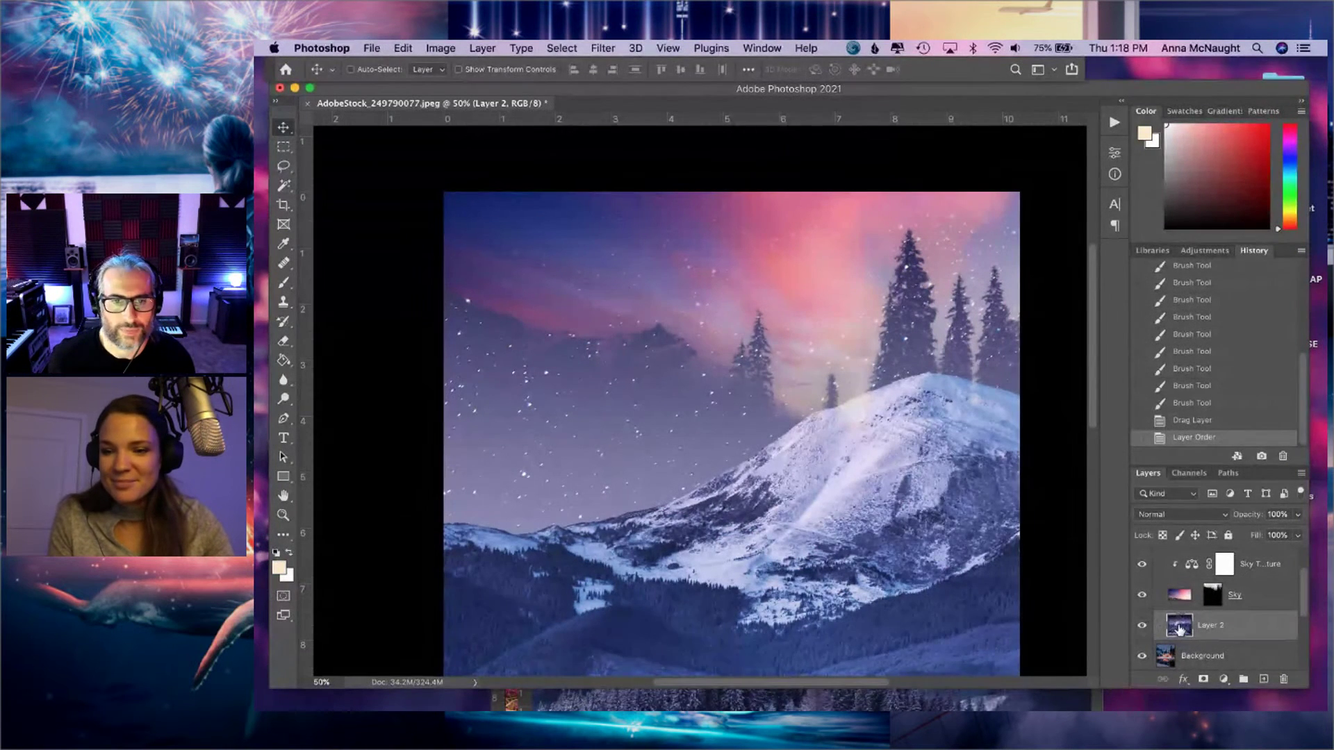
- Scale the starry mountain layer down to about 46% and place it over the upper part of the cabin photo
scroll(1179, 629, "down", 1)
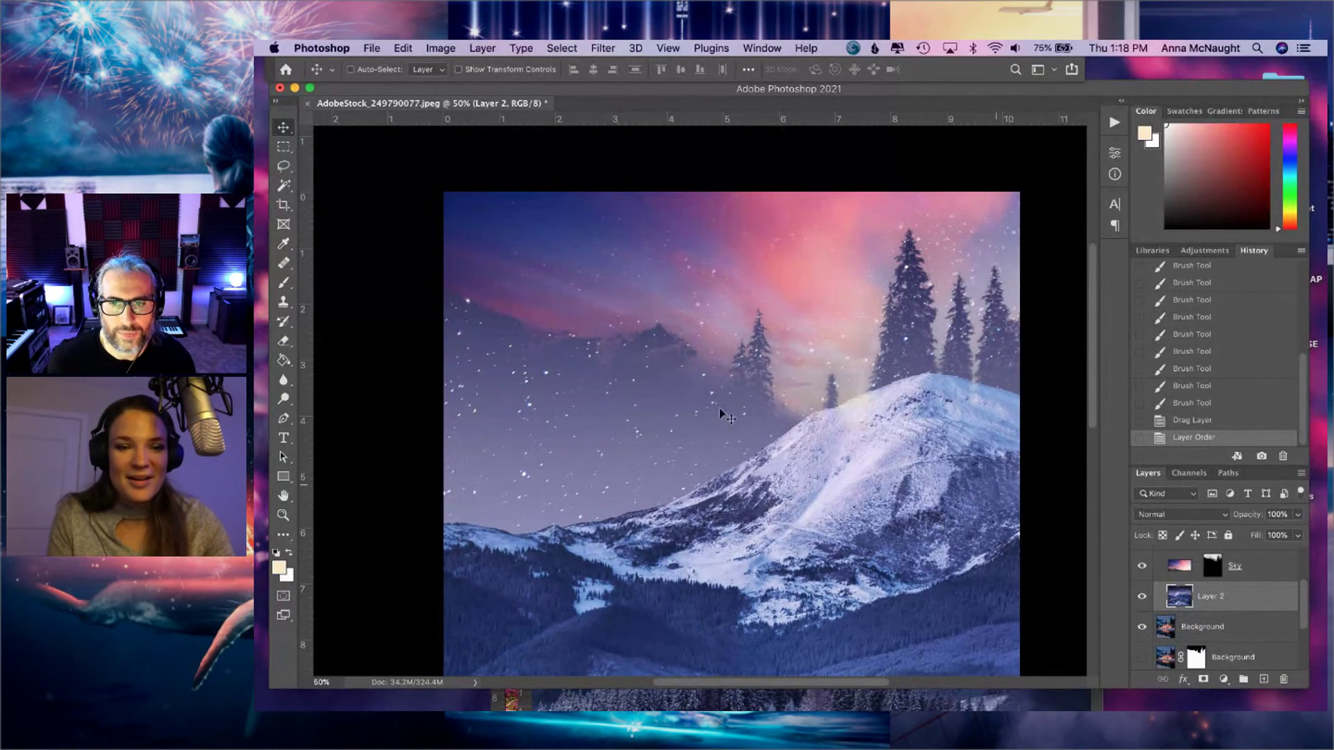
key("super+t")
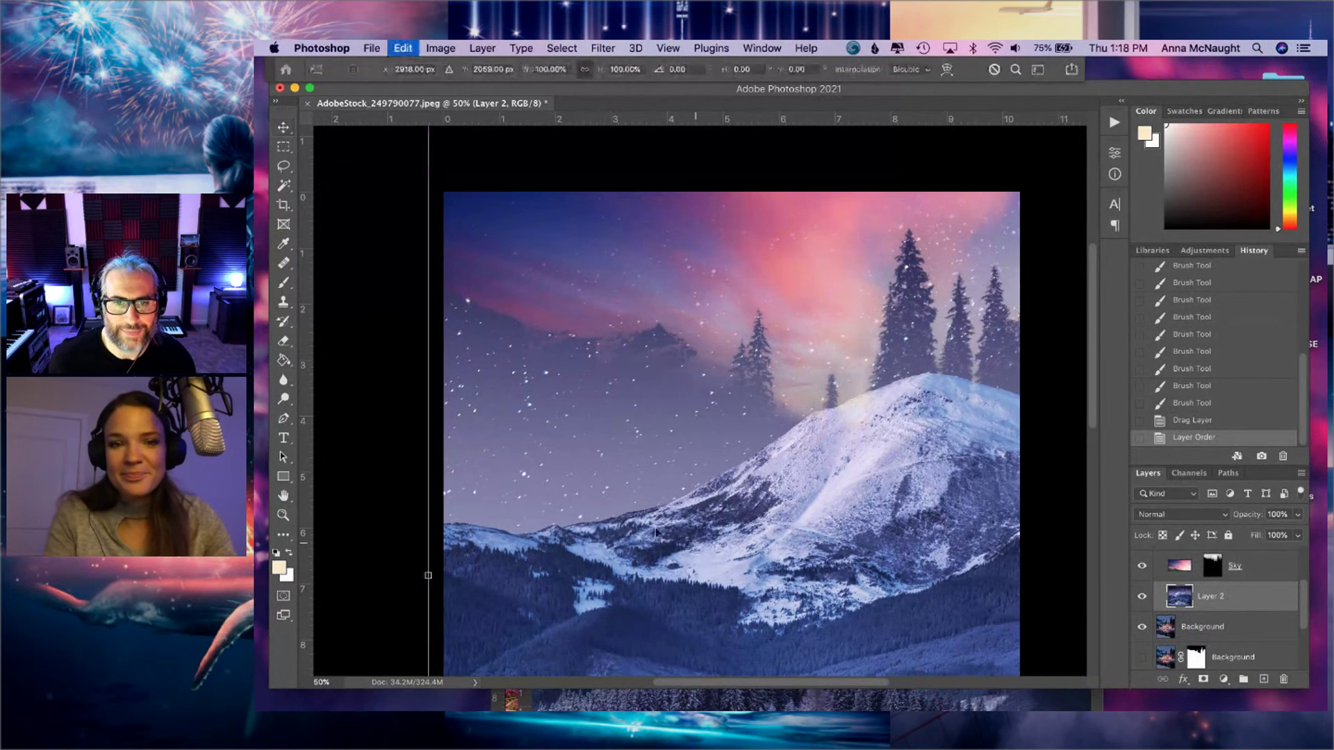
key("super+minus")
key("super+minus")
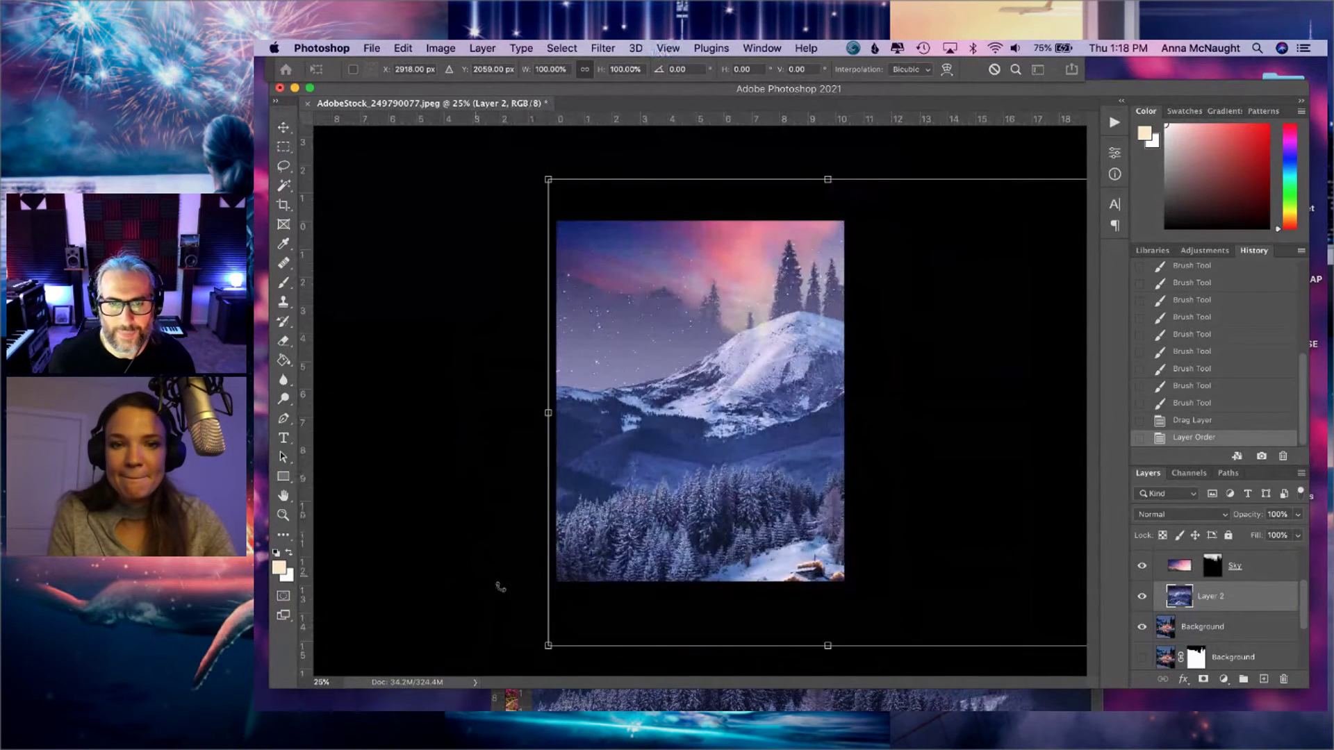
left_click_drag(551, 644, 908, 336)
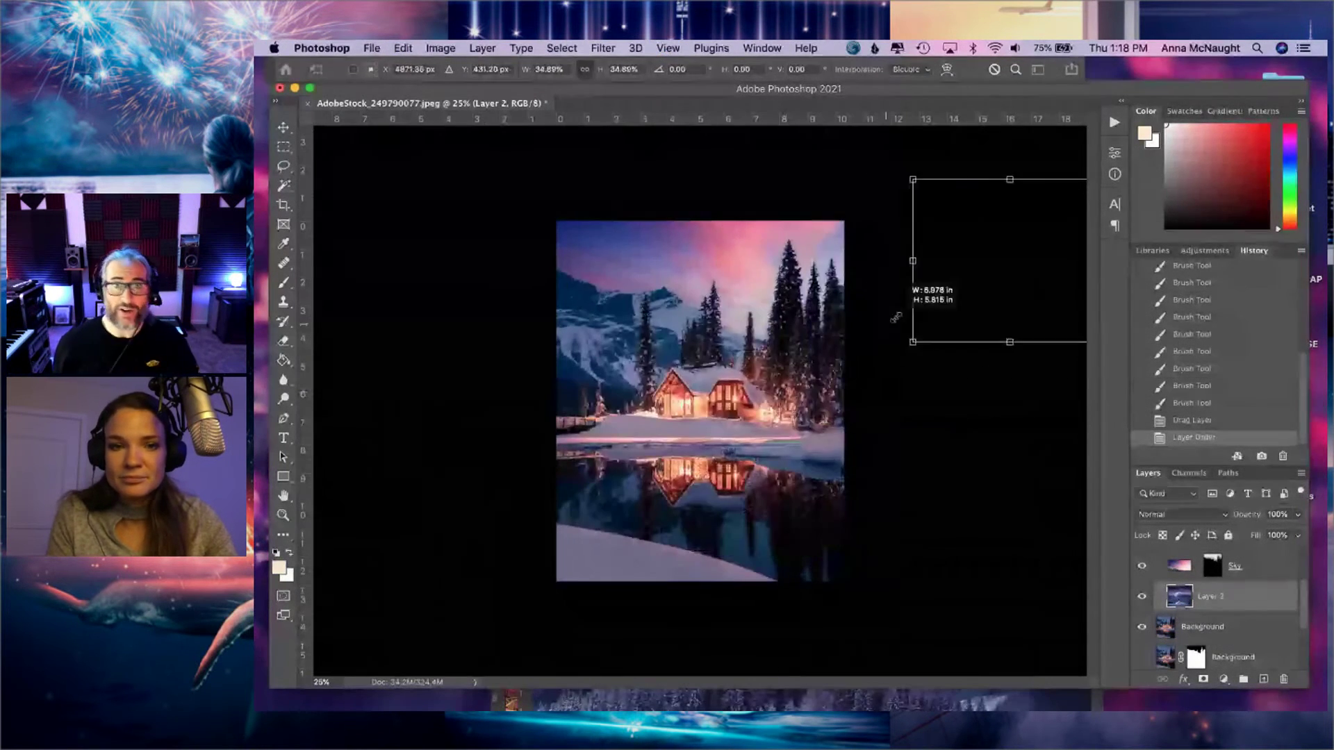
left_click_drag(982, 295, 612, 333)
left_click_drag(741, 380, 808, 422)
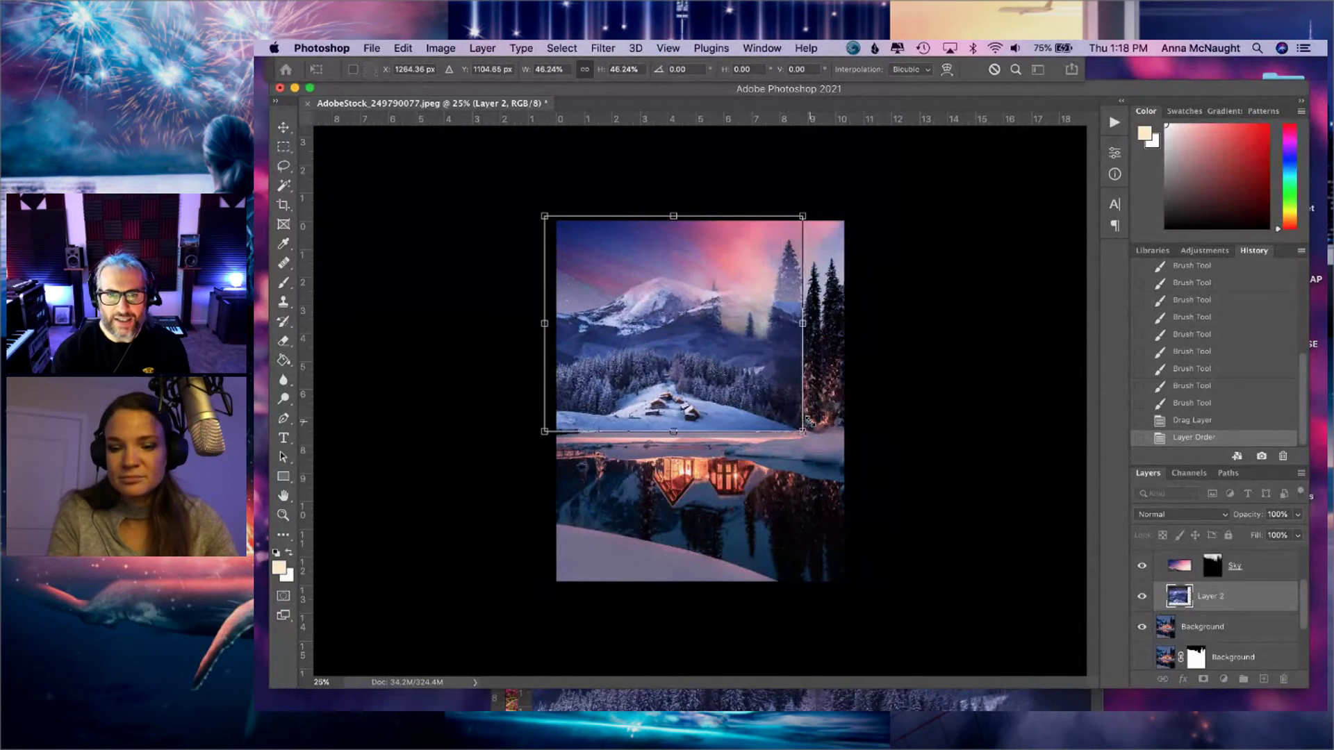
key("Return")
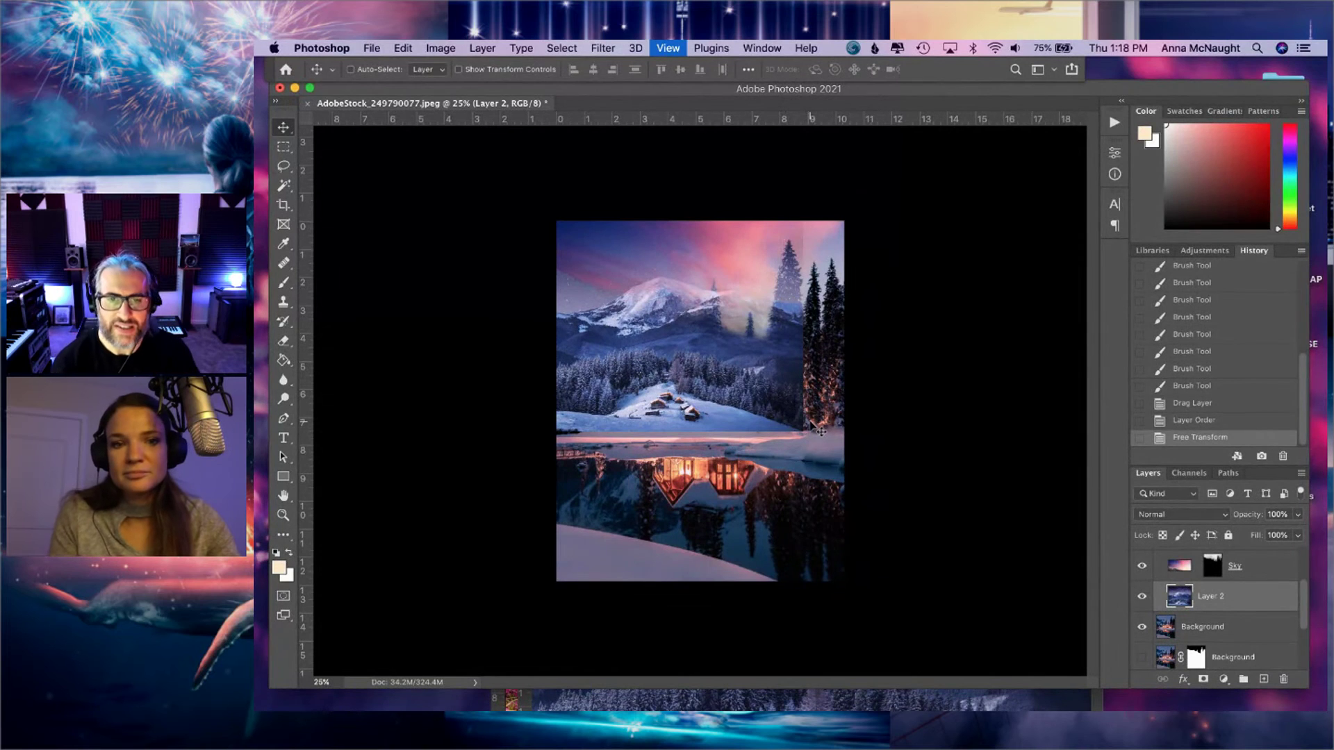
- Move the starry mountain layer below the visible Background layer, and toggle Background off and on to compare the two
key("super+equal")
left_click_drag(1191, 603, 1174, 640)
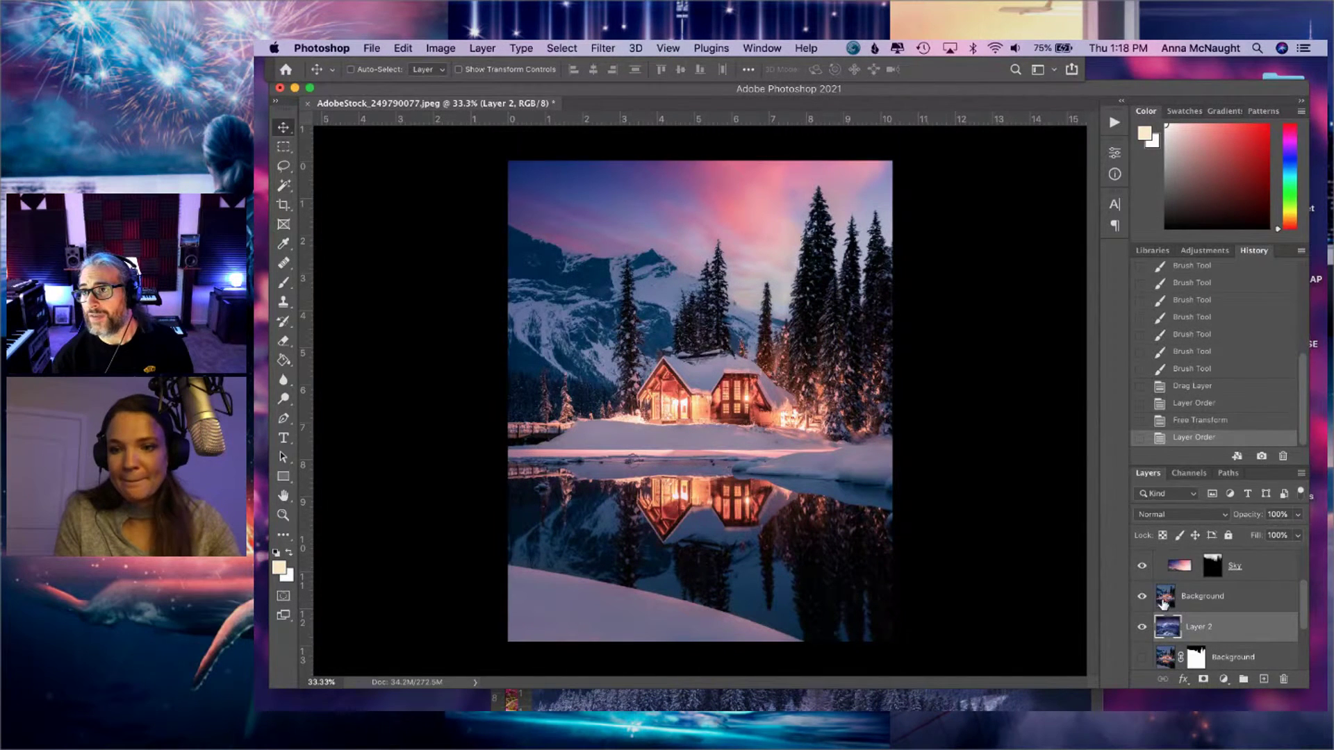
left_click(1166, 600)
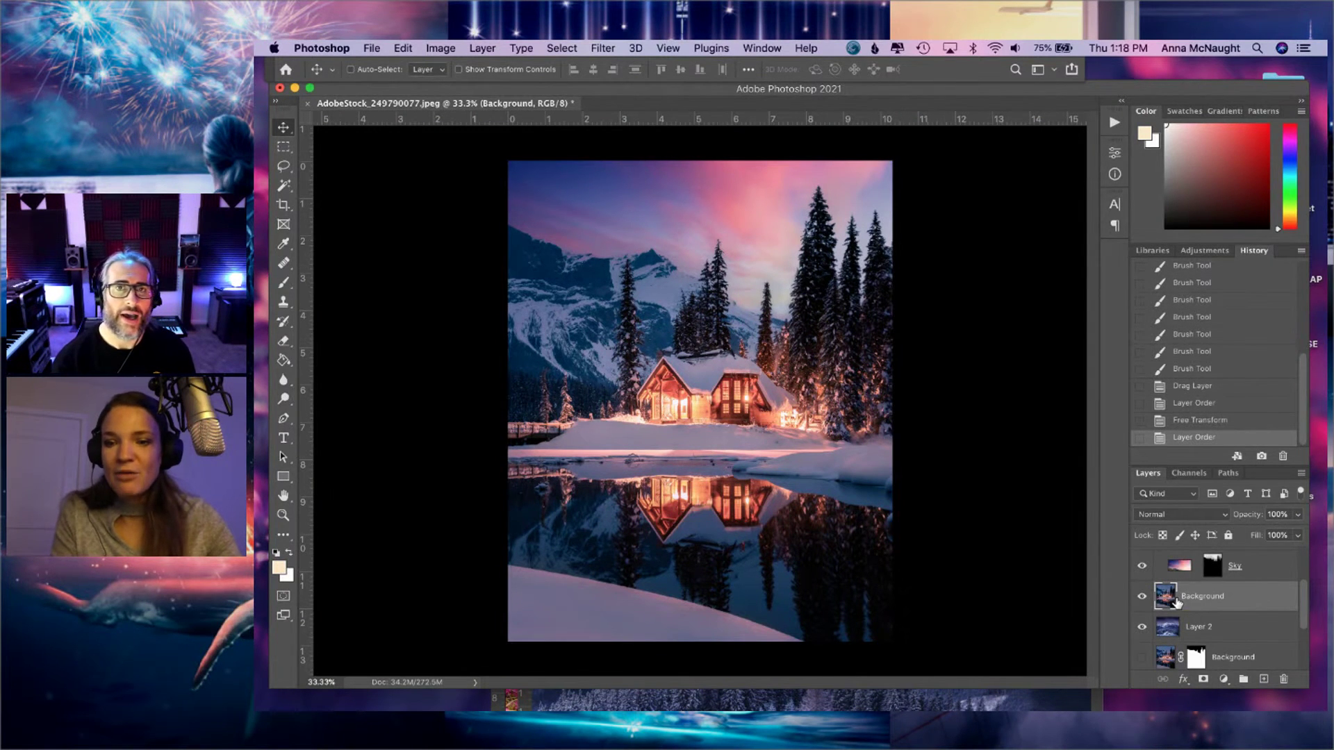
left_click(1143, 598)
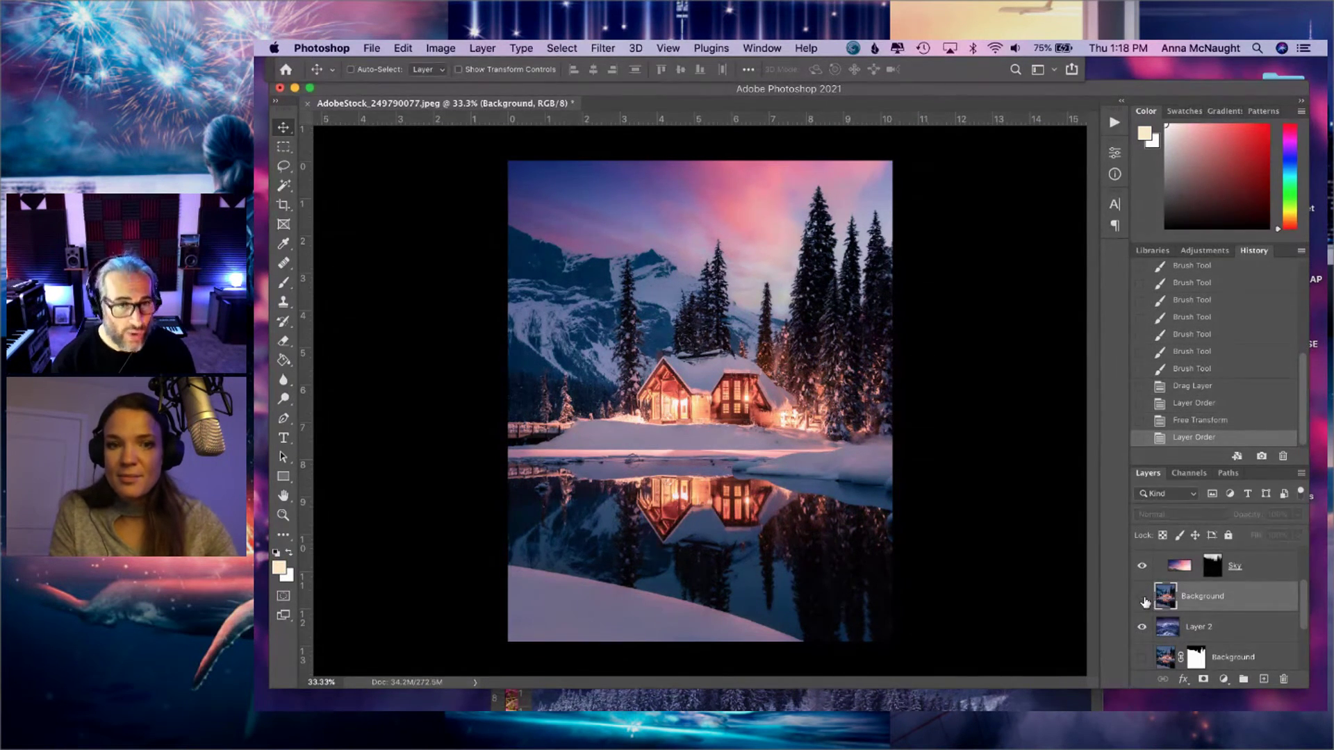
left_click(1143, 598)
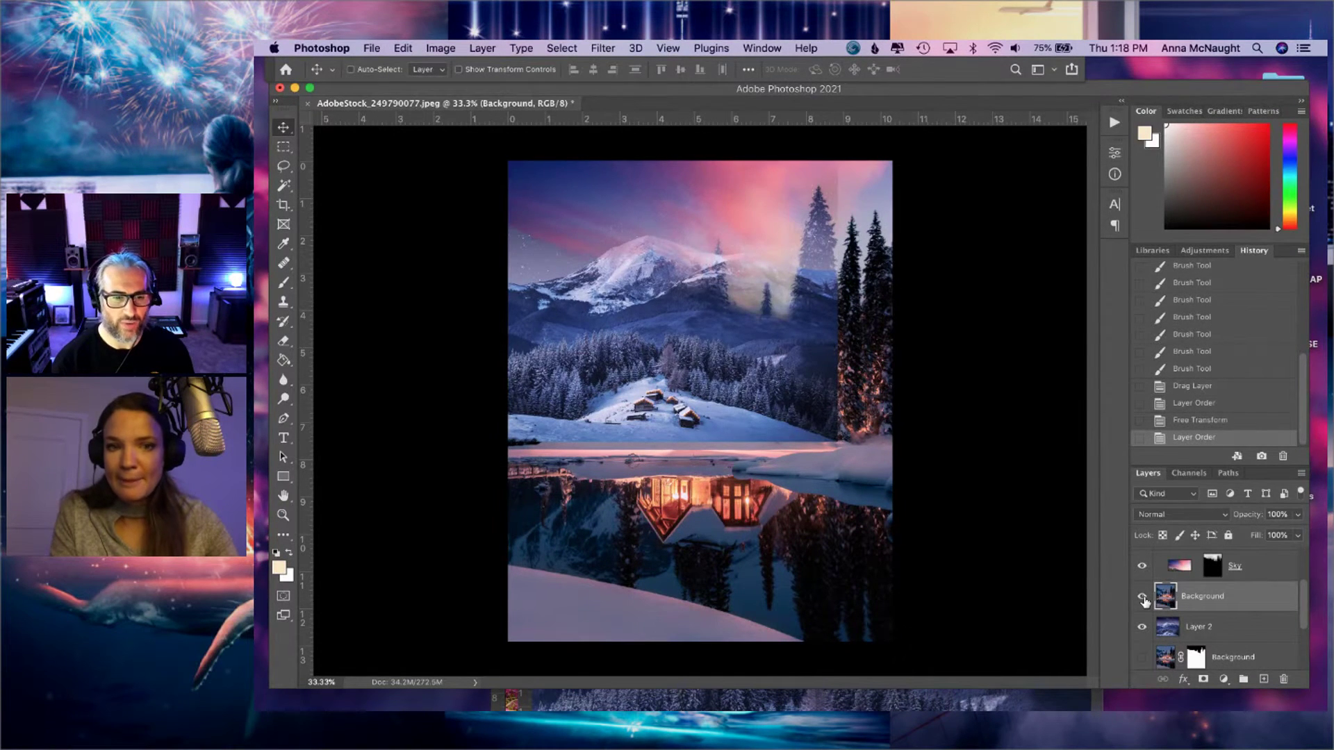
left_click(1176, 632)
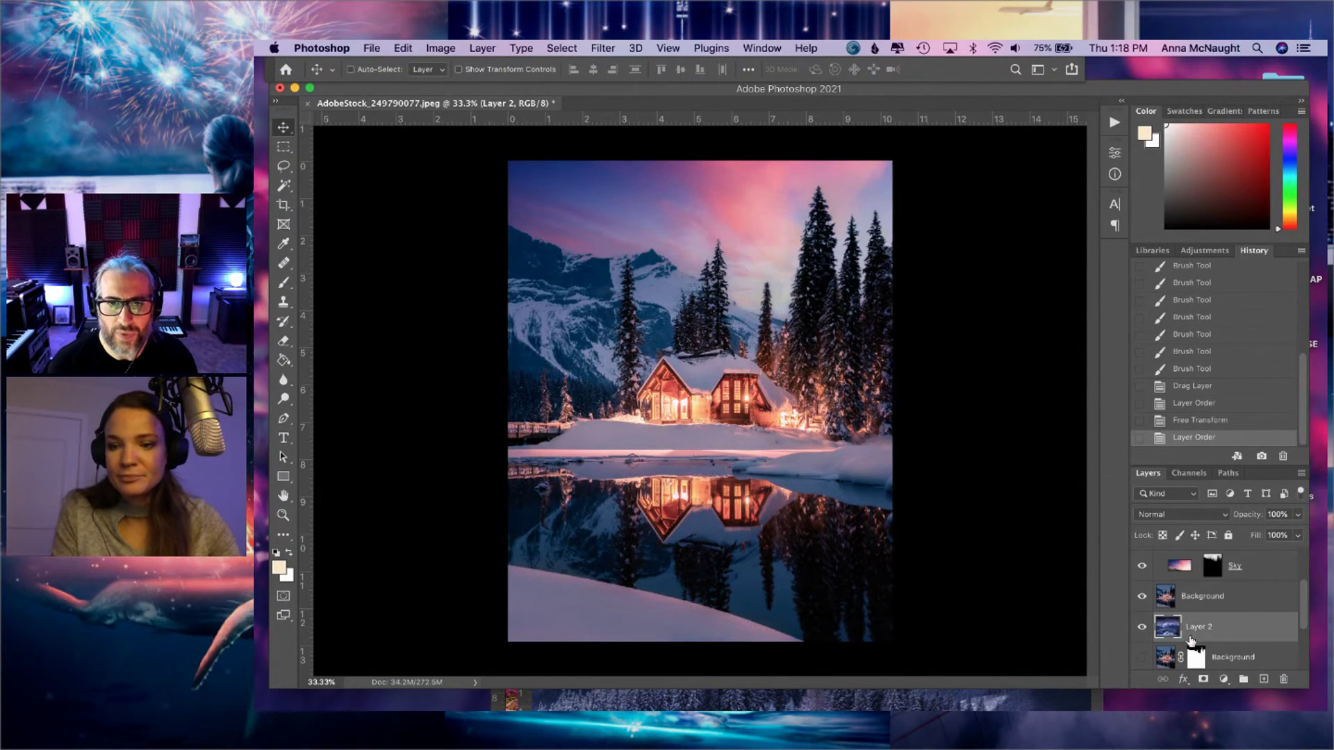
- Add a layer mask to the visible Background layer and dab black on it in the upper sky with the Brush tool
left_click(1183, 594)
left_click(1203, 678)
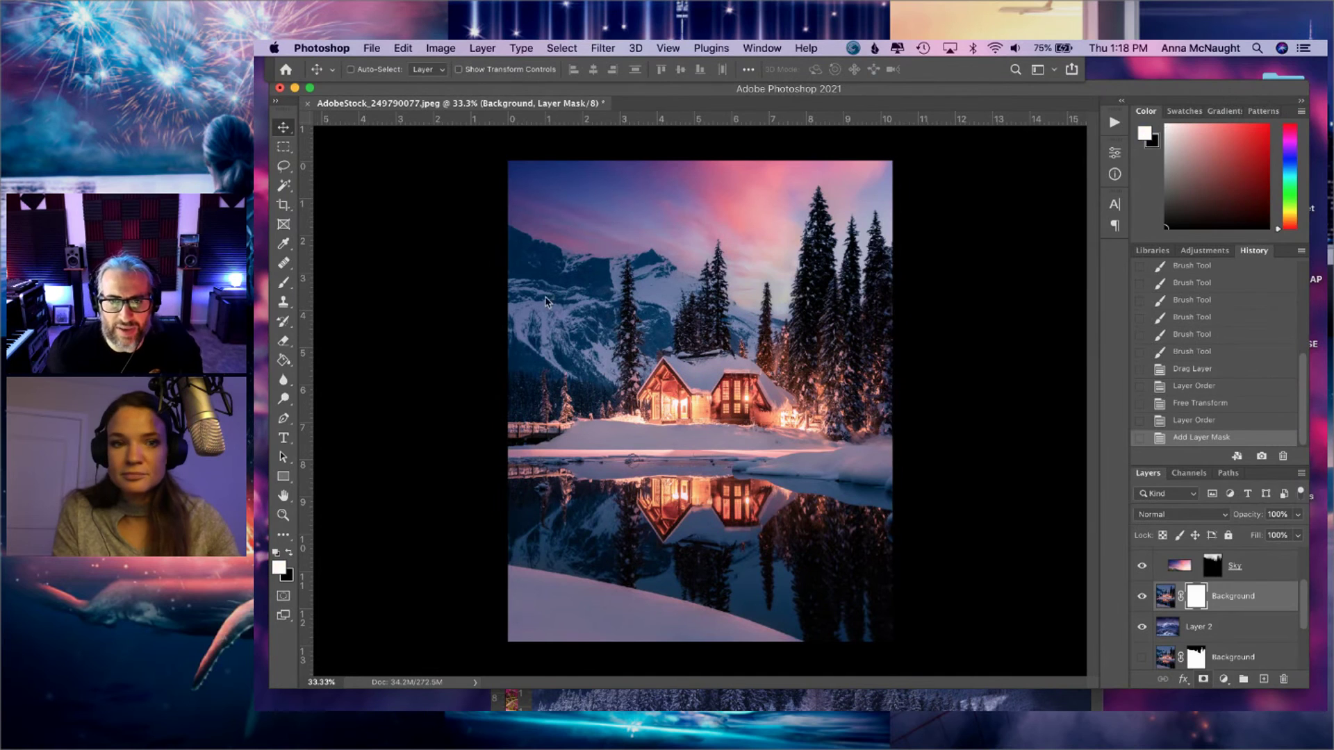
left_click(284, 282)
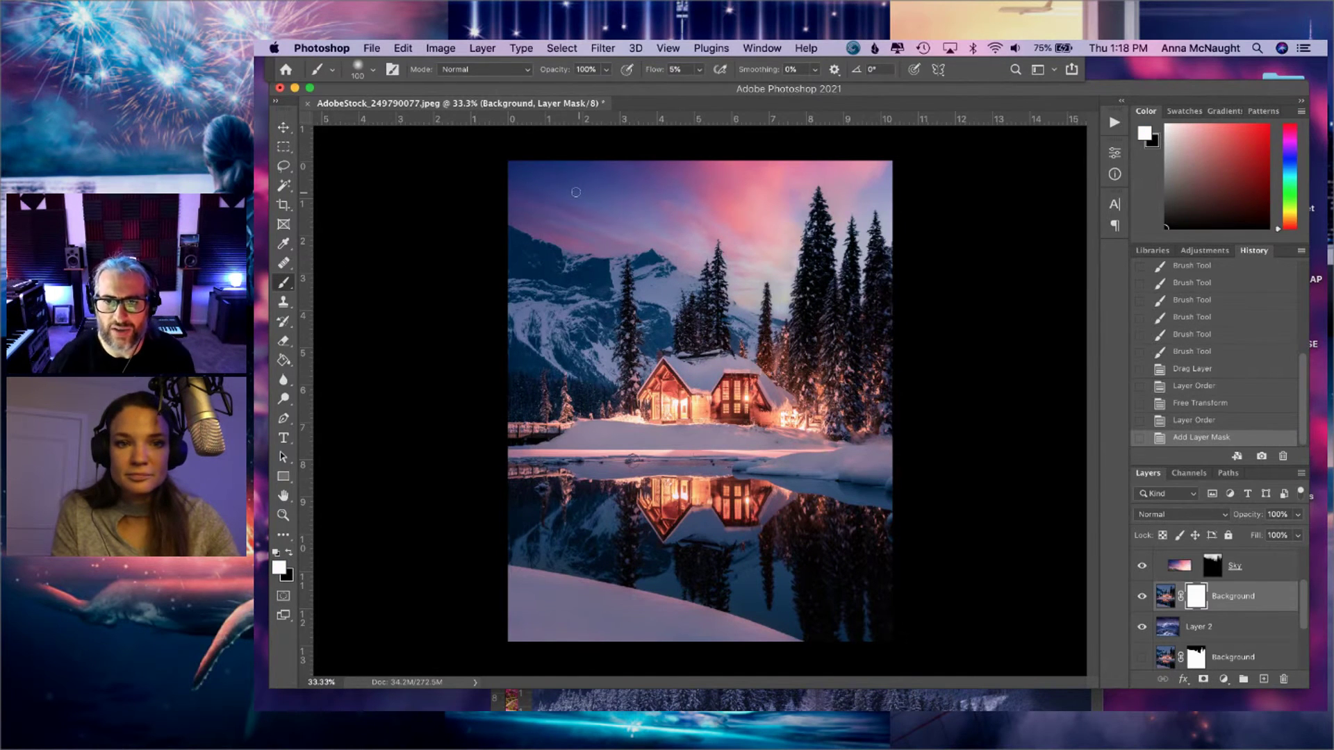
left_click(582, 198)
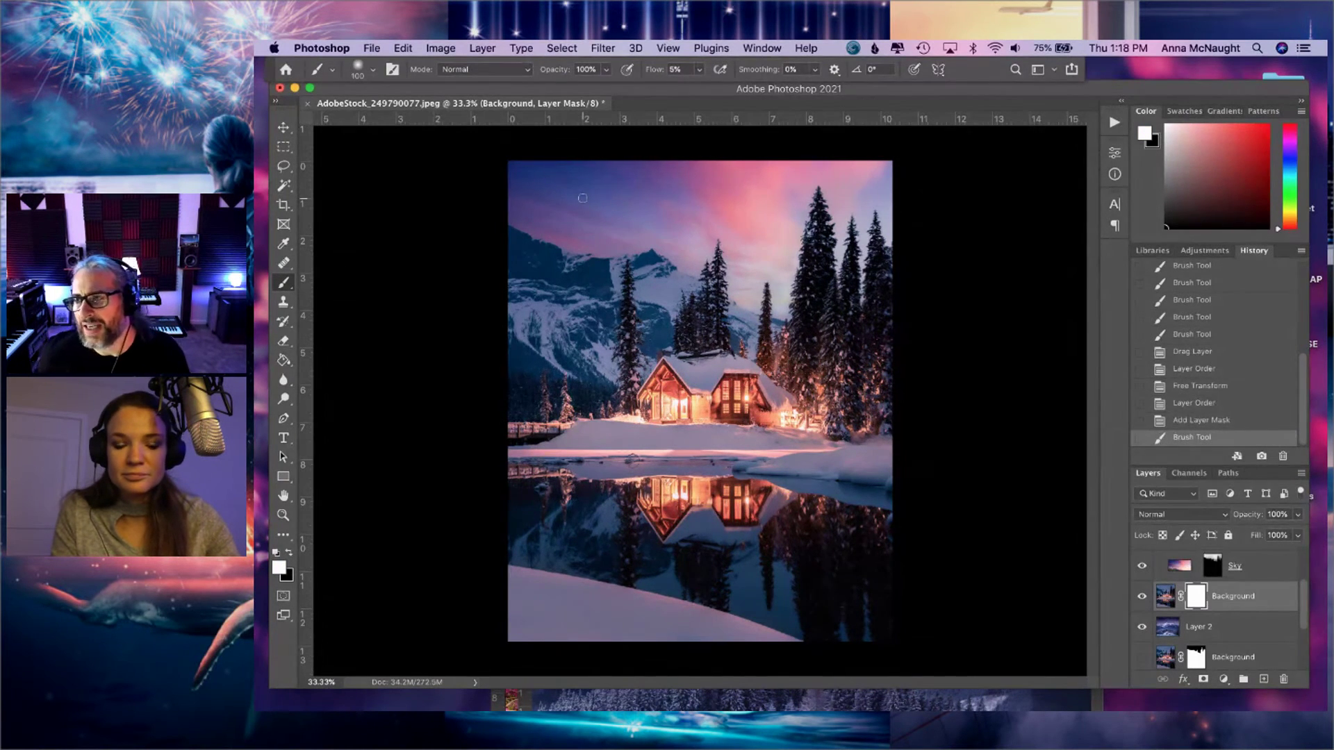
key("x")
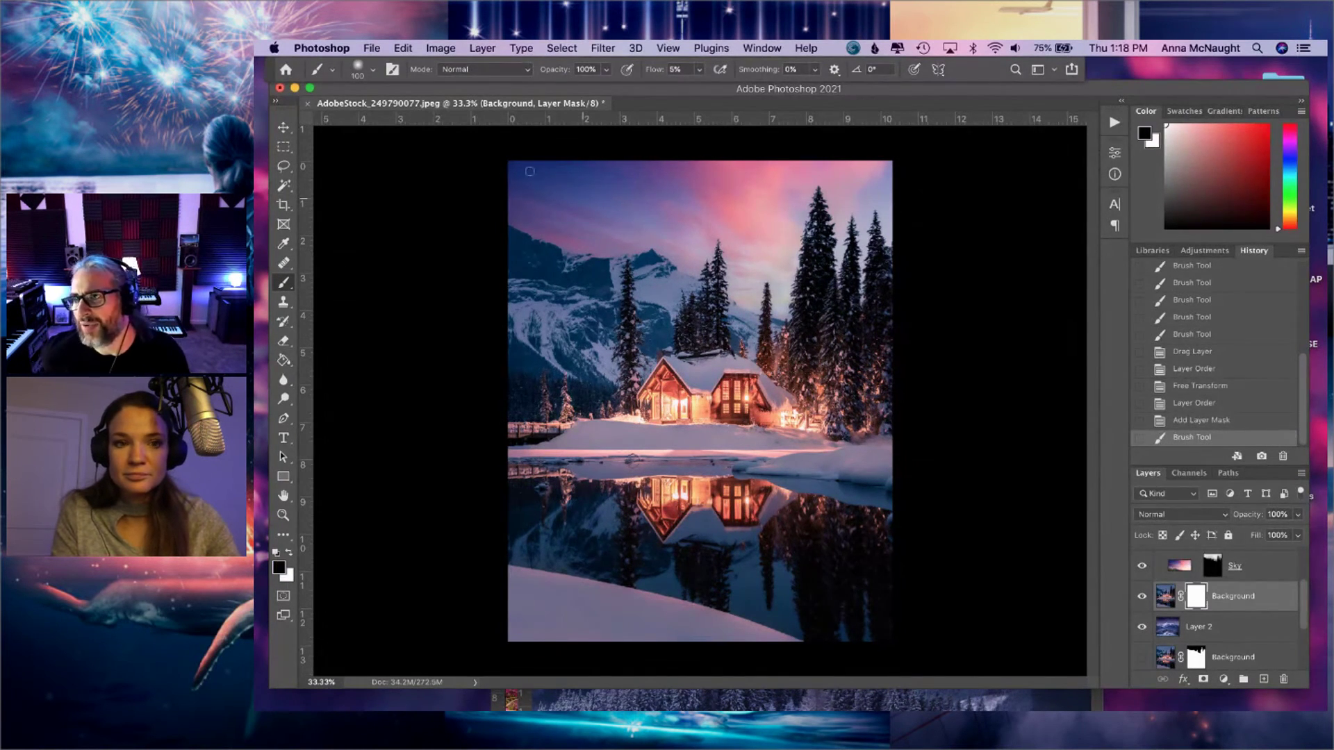
left_click(567, 194)
- Try a black dab at 47% flow on the mask in the upper-left sky and undo it
left_click_drag(699, 68, 729, 96)
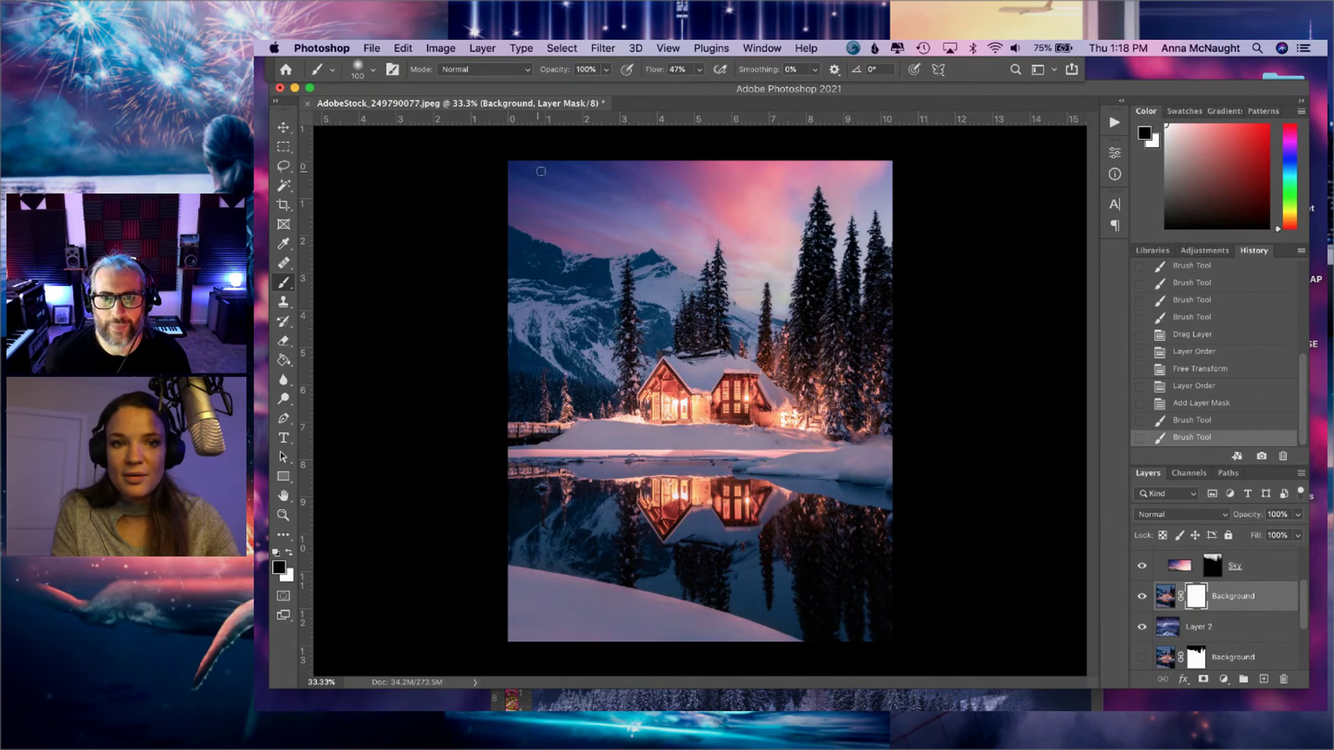
left_click(541, 171)
key("super+z")
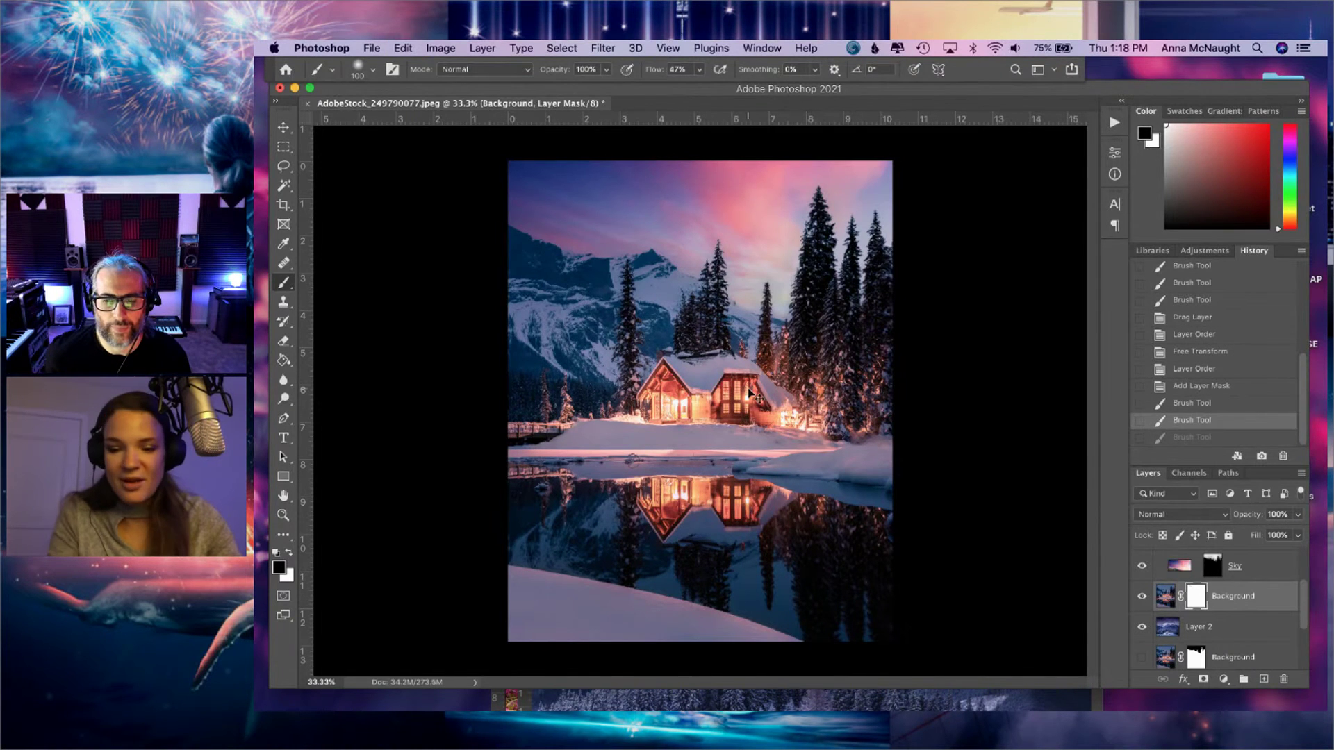
- Target the visible Background layer's mask and set the brush to 21% flow and a size of 300
key("super+plus")
left_click_drag(689, 340, 783, 501)
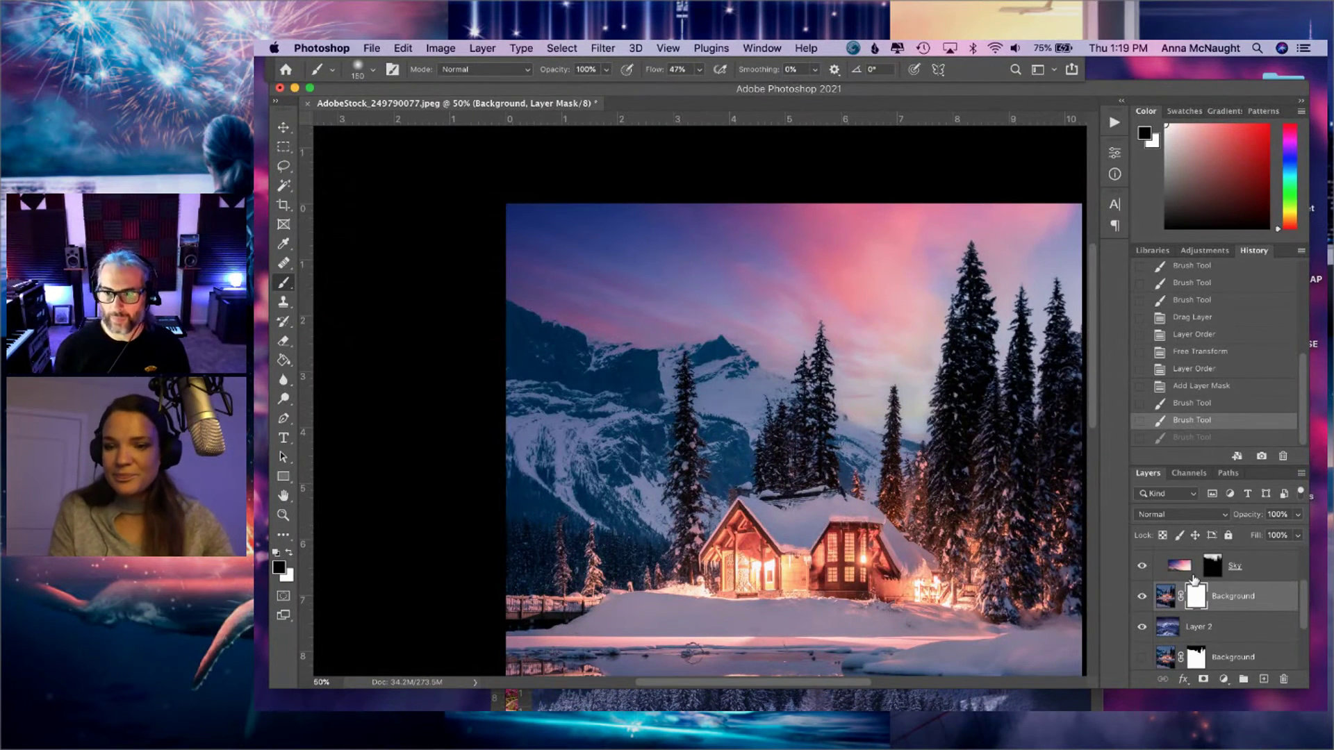
left_click(1212, 589)
left_click(1195, 621)
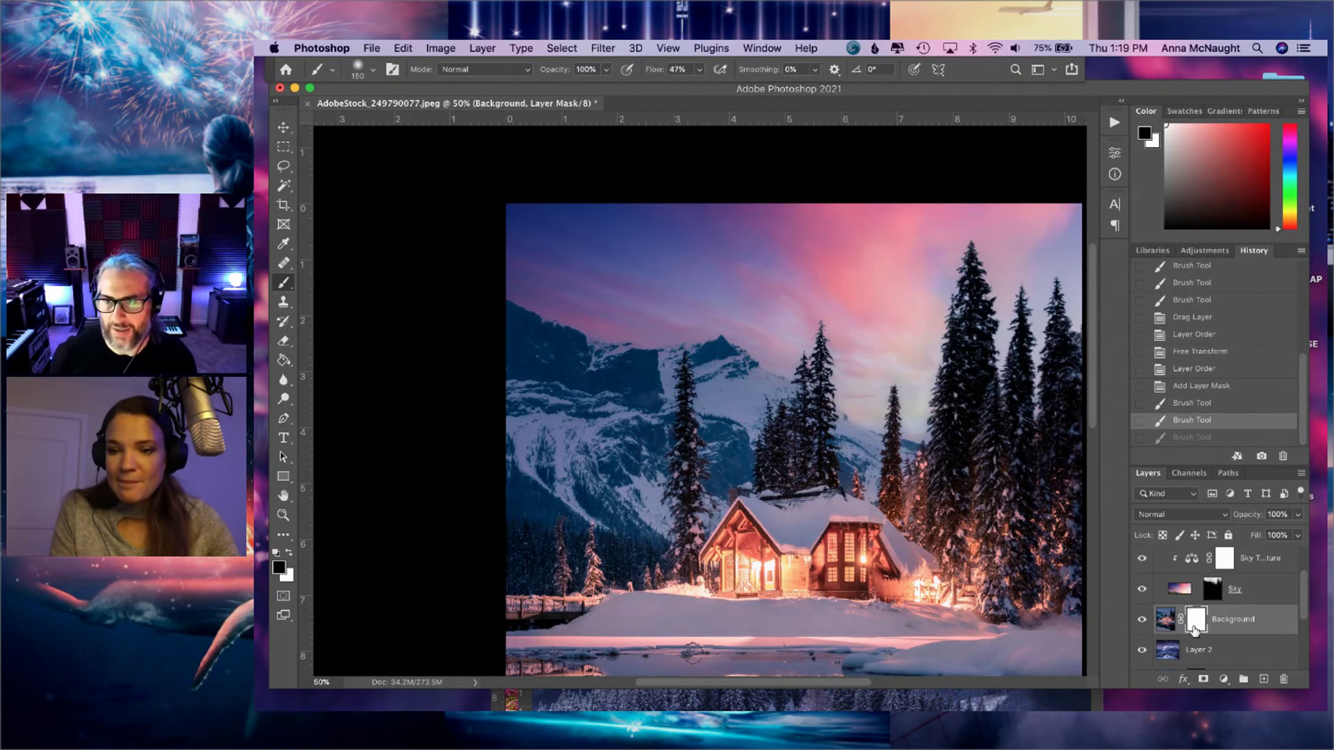
left_click_drag(701, 71, 682, 89)
key("bracketright")
key("bracketright")
key("bracketright")
key("bracketright")
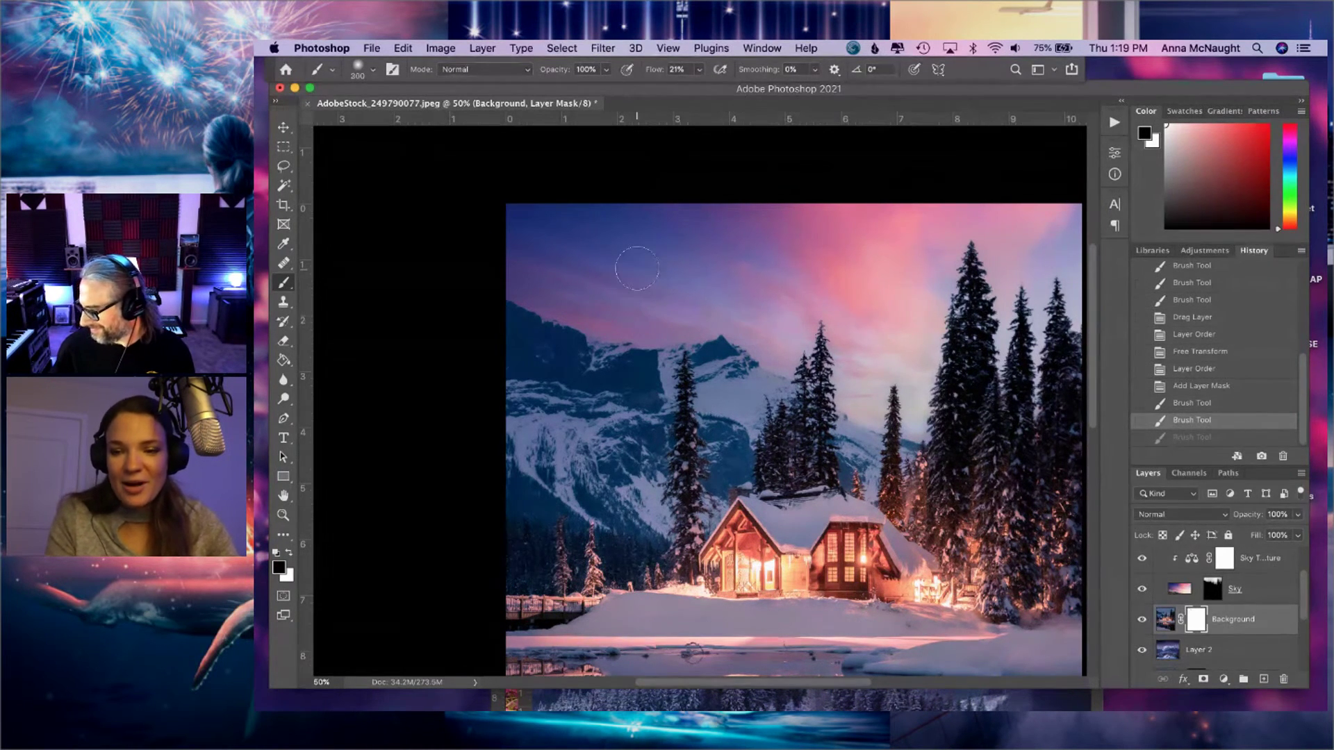
- Toggle the masked Background layer off and on to check the starry mountain image beneath it
left_click(1172, 653)
left_click(1142, 620)
left_click(1141, 625)
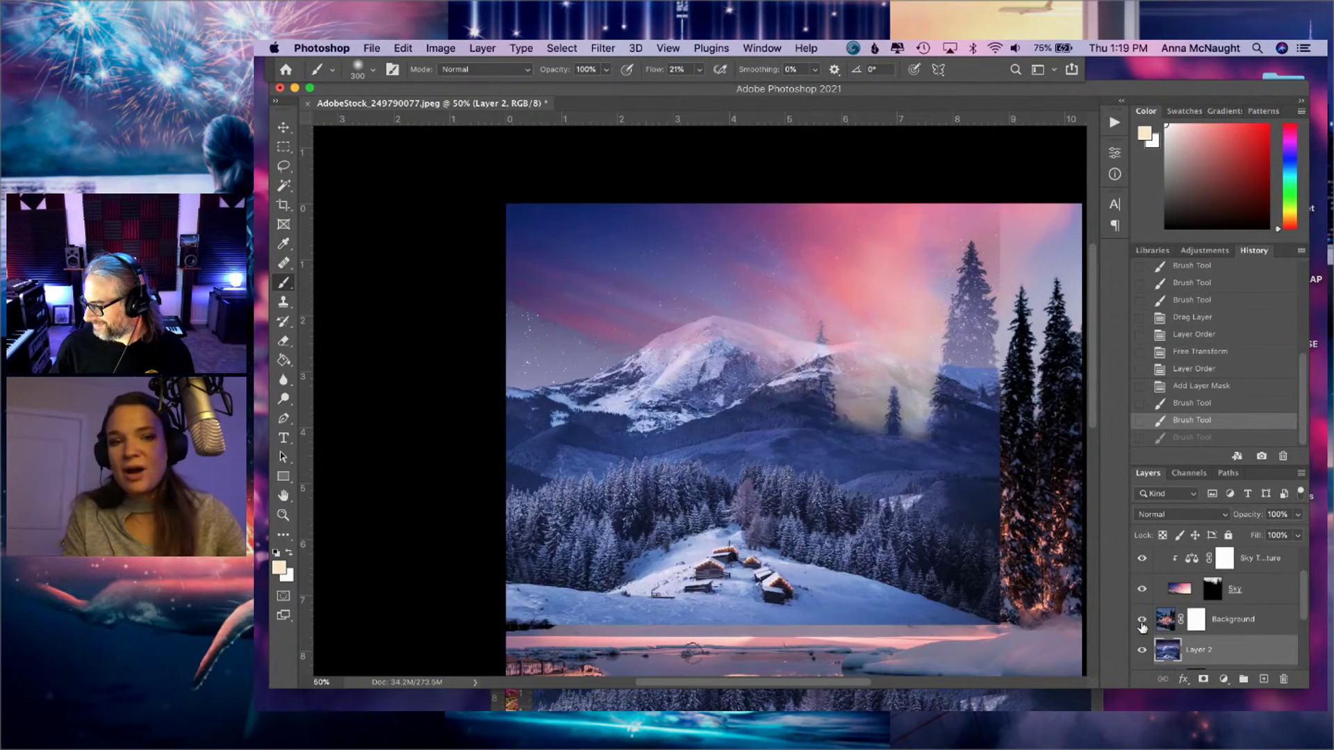
left_click(1141, 624)
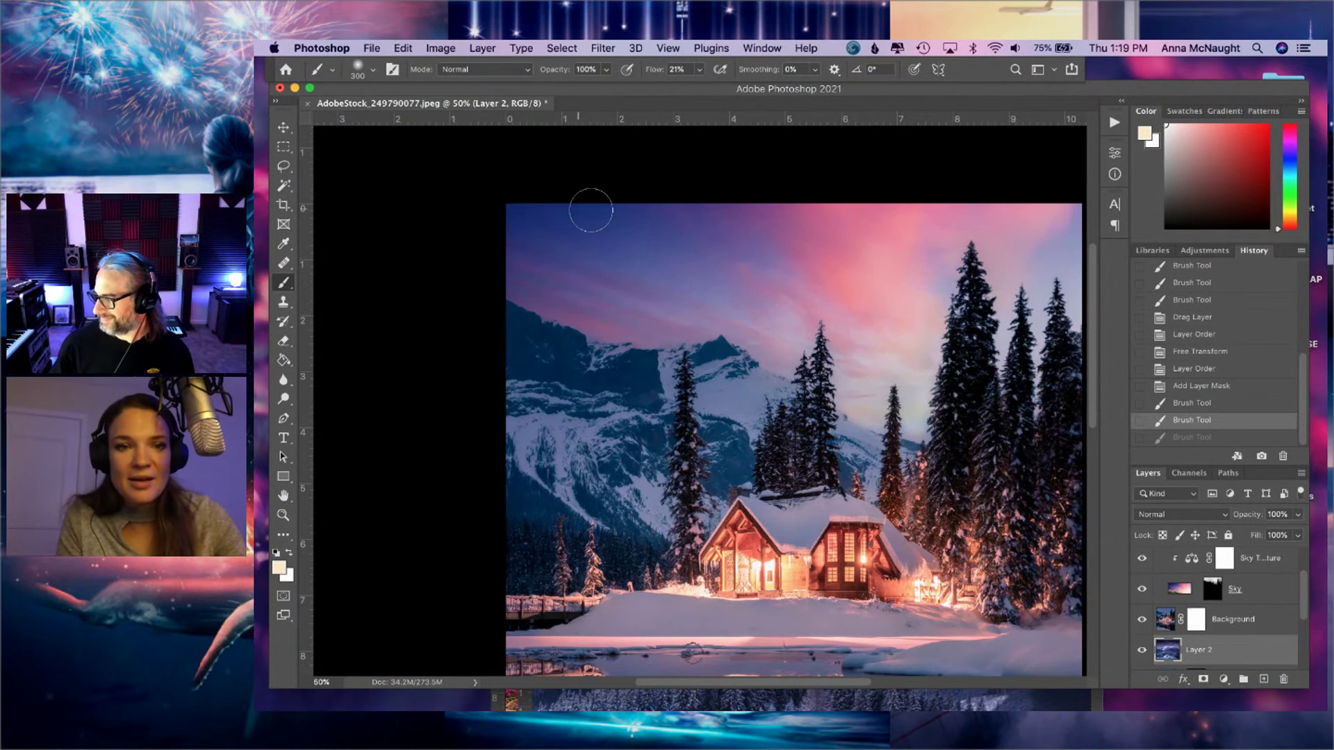
- Paint black across the upper-left sky on the visible Background layer's mask
left_click(1196, 620)
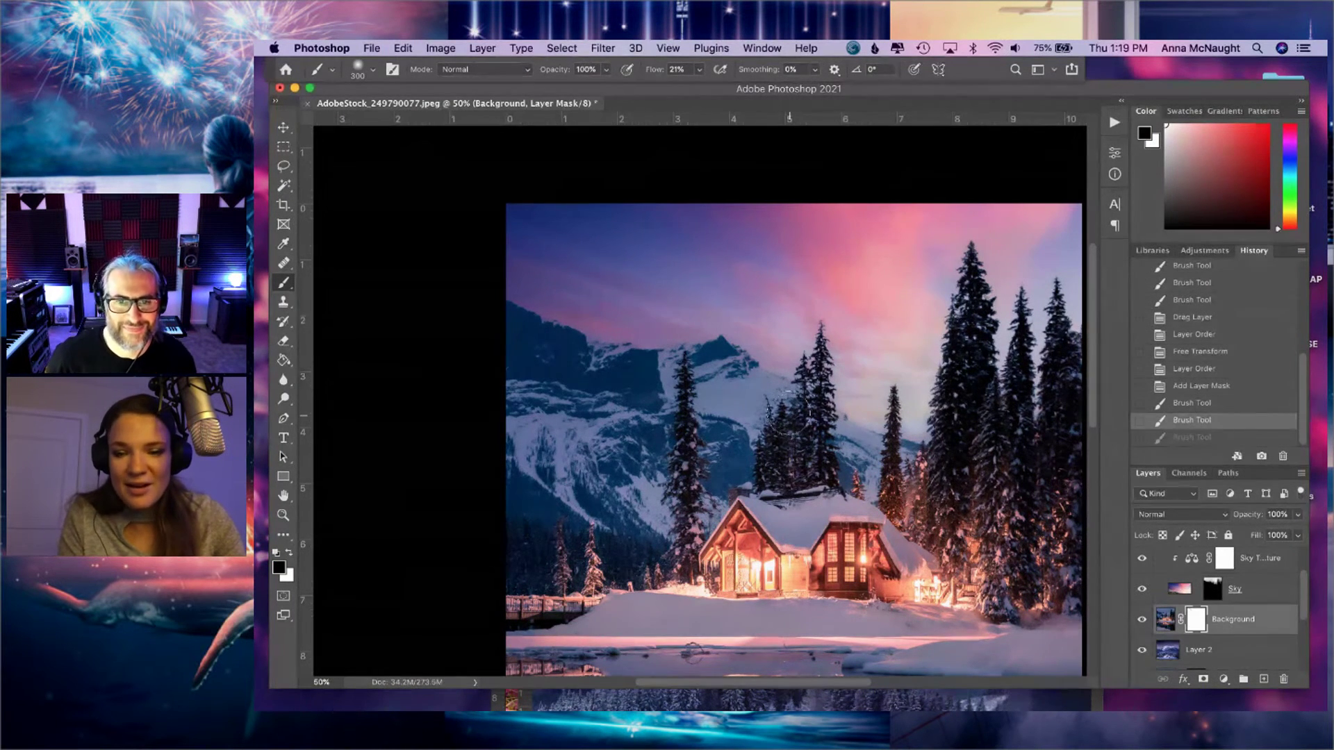
key("super+equal")
scroll(664, 343, "up", 3)
left_click_drag(688, 215, 548, 188)
- Set the brush to 4% flow and a size of 250, and paint a short black stroke on the mask in the upper sky
left_click(700, 70)
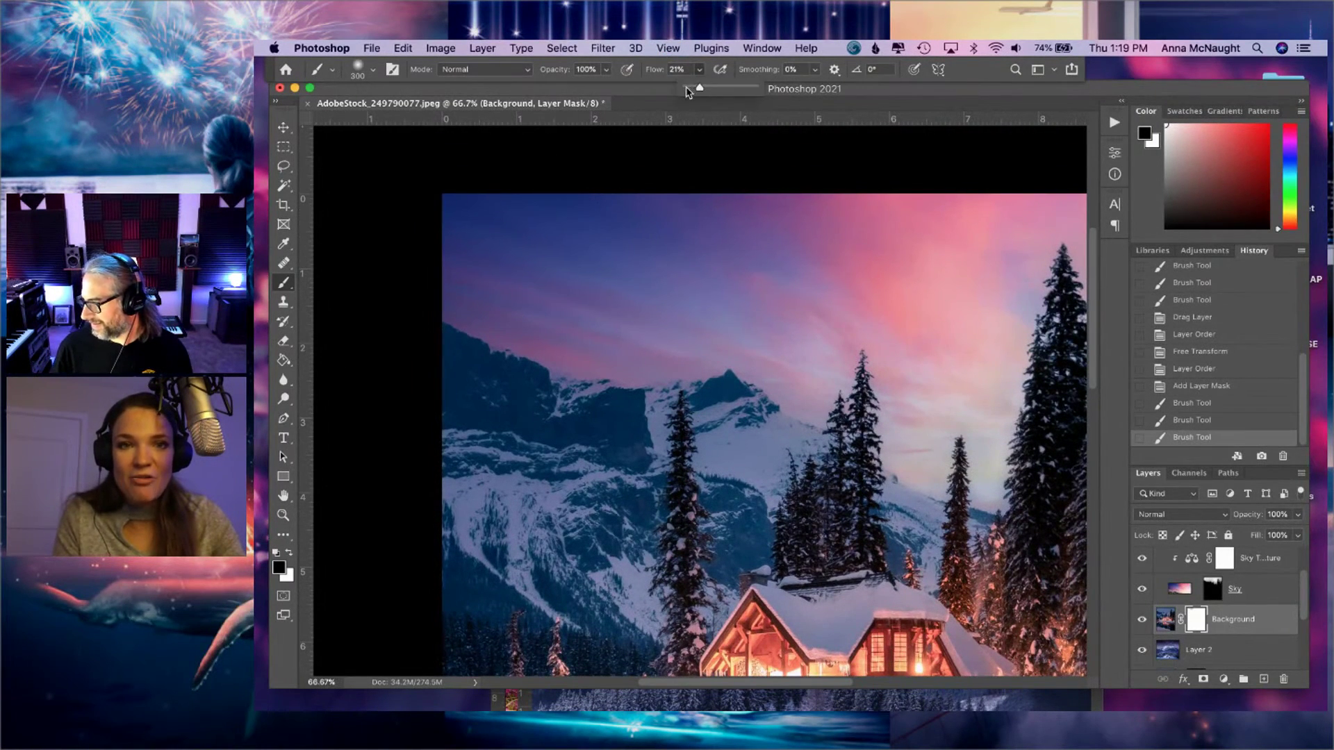
left_click(688, 93)
key("bracketleft")
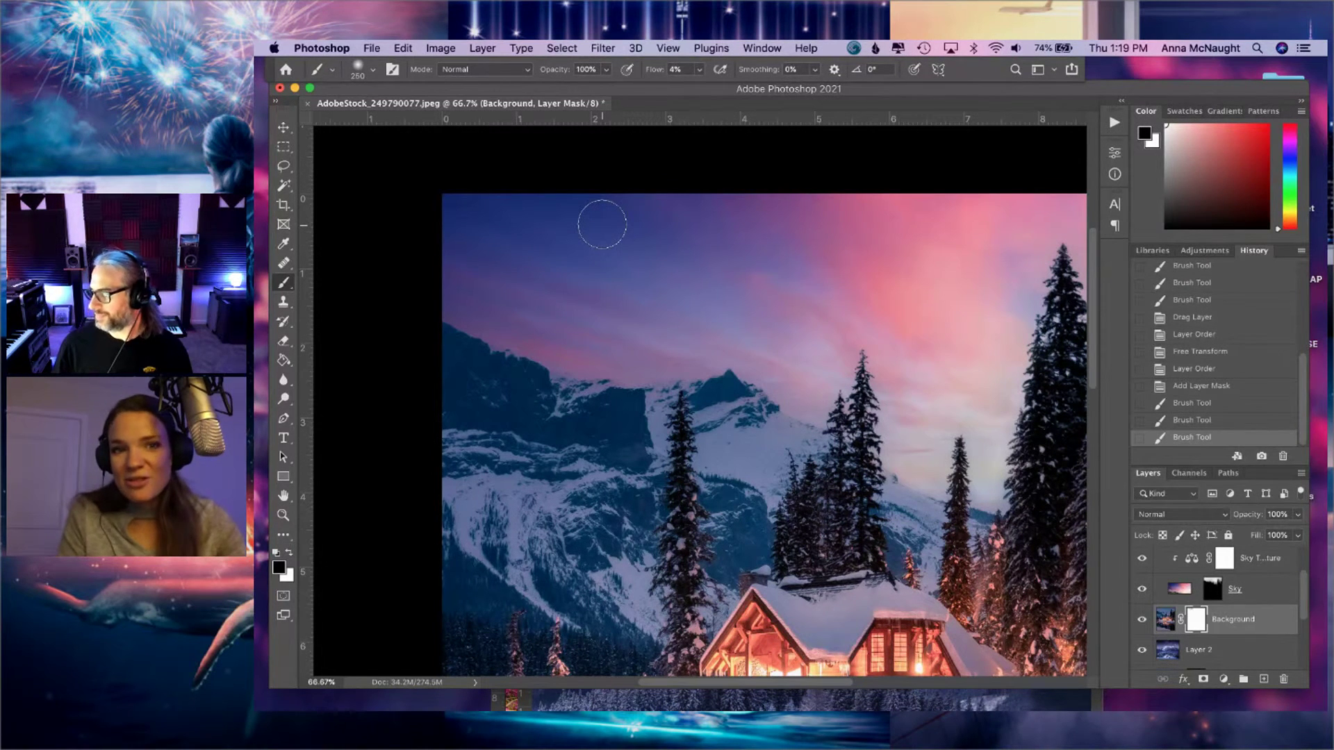
mouse_move(590, 232)
left_mouse_down()
mouse_move(522, 195)
mouse_move(655, 218)
mouse_move(581, 195)
mouse_move(604, 210)
left_mouse_up()
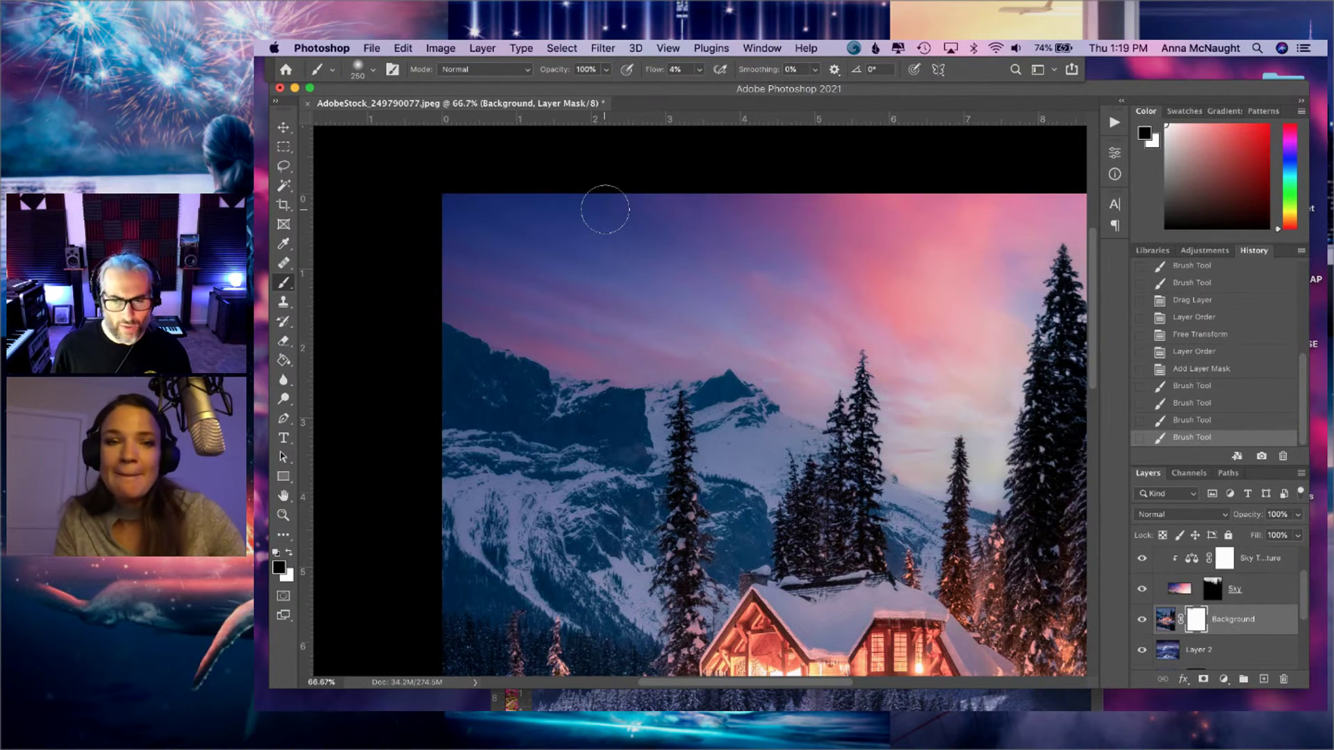
- Dab black on the mask at the sky's upper-left corner with a size 150 brush, and enlarge the brush to 200
key("bracketleft")
key("bracketleft")
key("bracketleft")
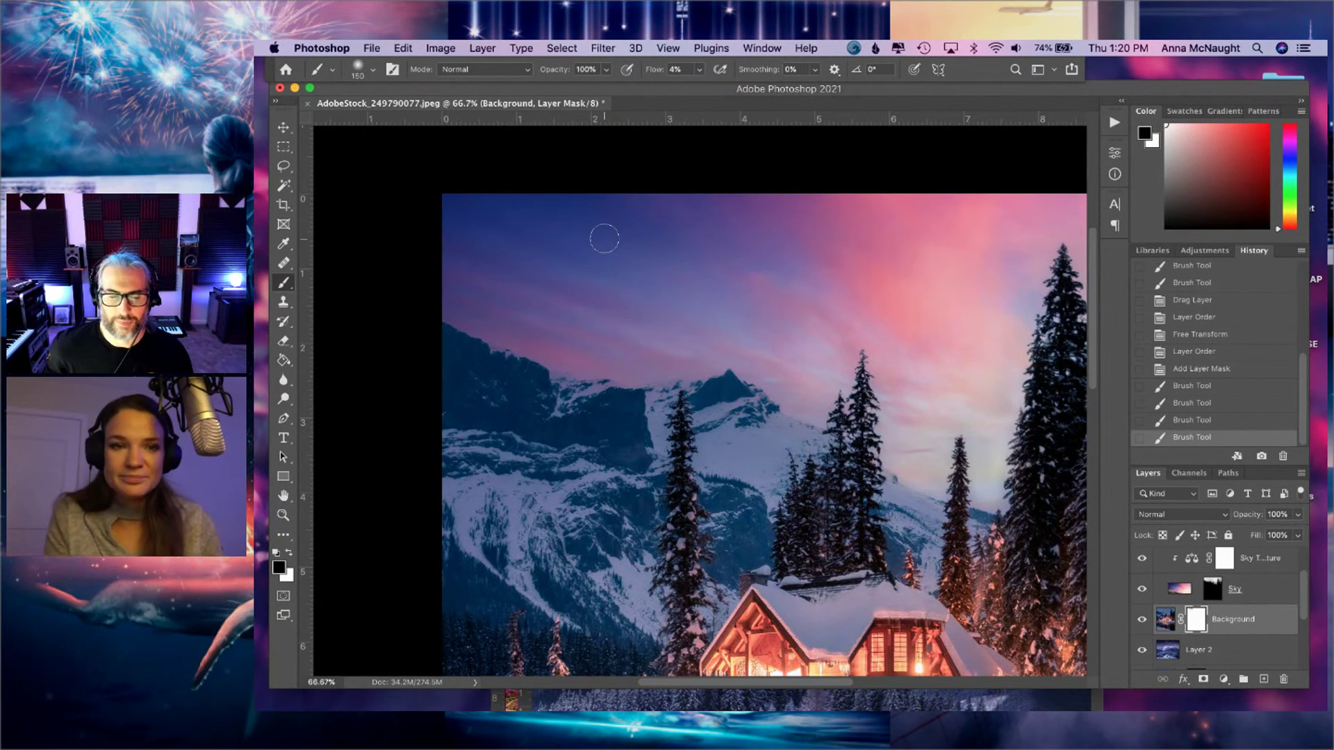
left_click(453, 186)
key("bracketright")
key("bracketright")
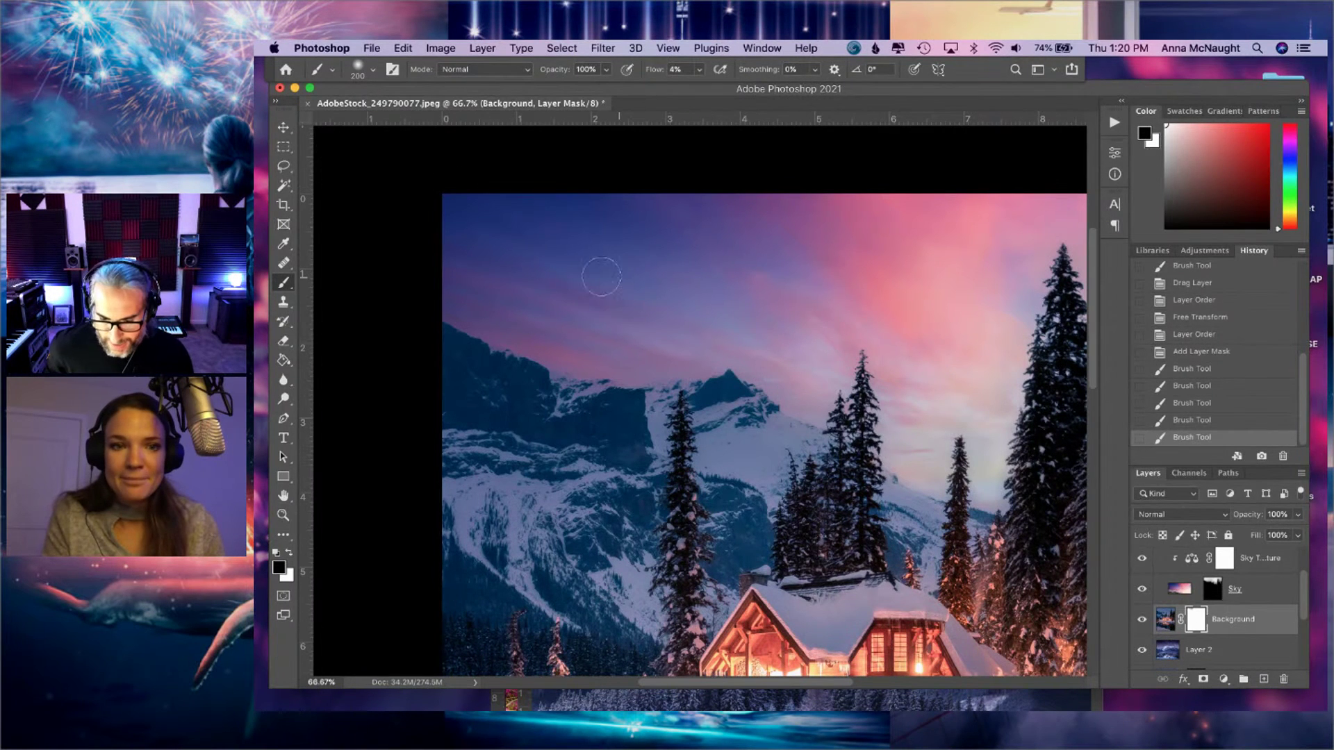
- Paint black on the Background layer's mask over the upper-left sky with a 200 px soft brush at 4% flow
left_click(419, 200)
left_click(411, 241)
left_click(402, 179)
left_click(517, 145)
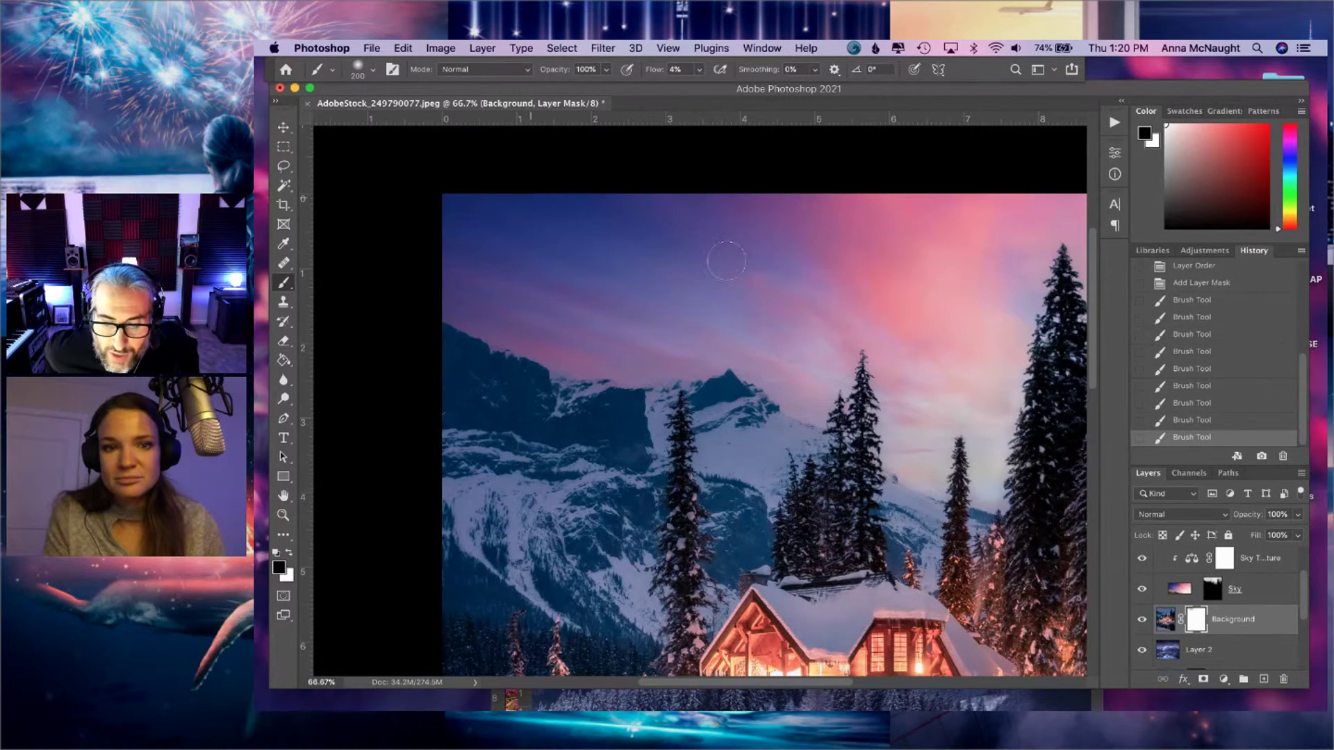
left_click(525, 157)
left_click(627, 195)
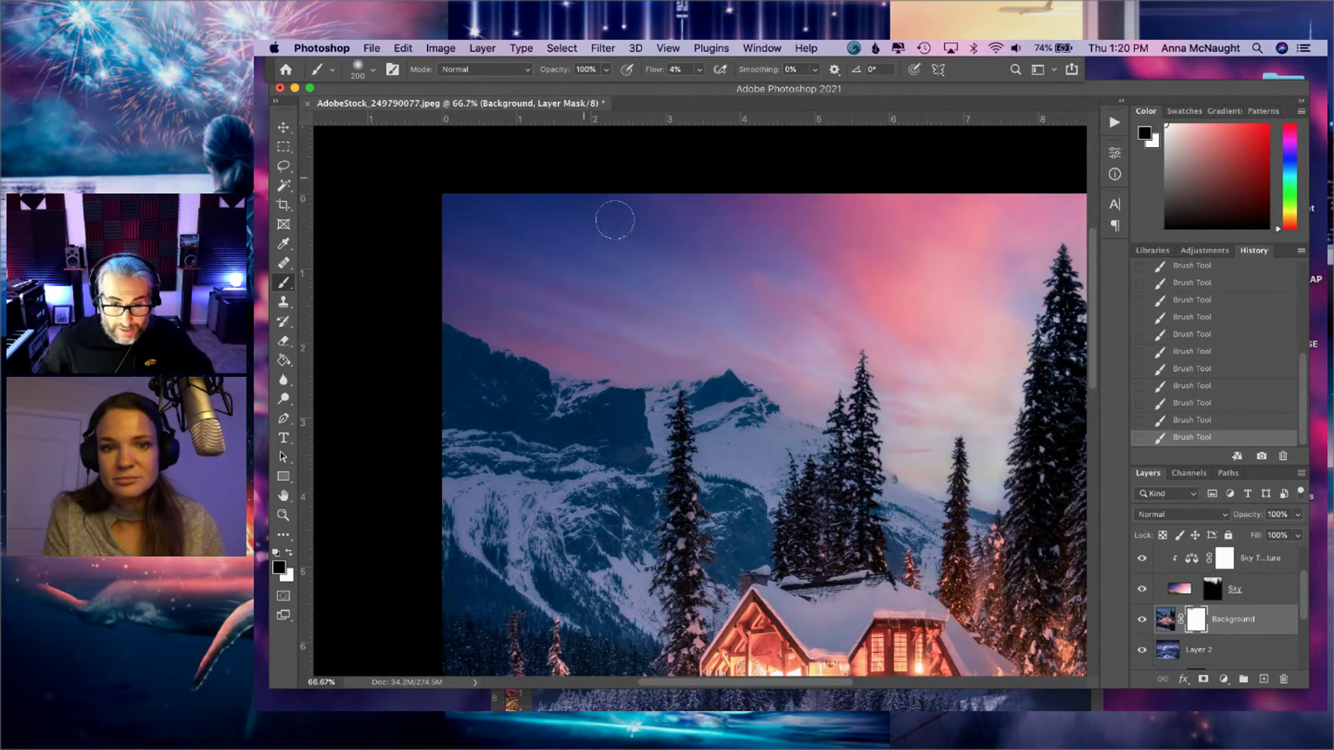
- Try a black stroke on the Background mask in the sky with the flow raised to 14%, and undo it
left_click(699, 69)
left_click_drag(700, 84, 707, 92)
left_click(678, 303)
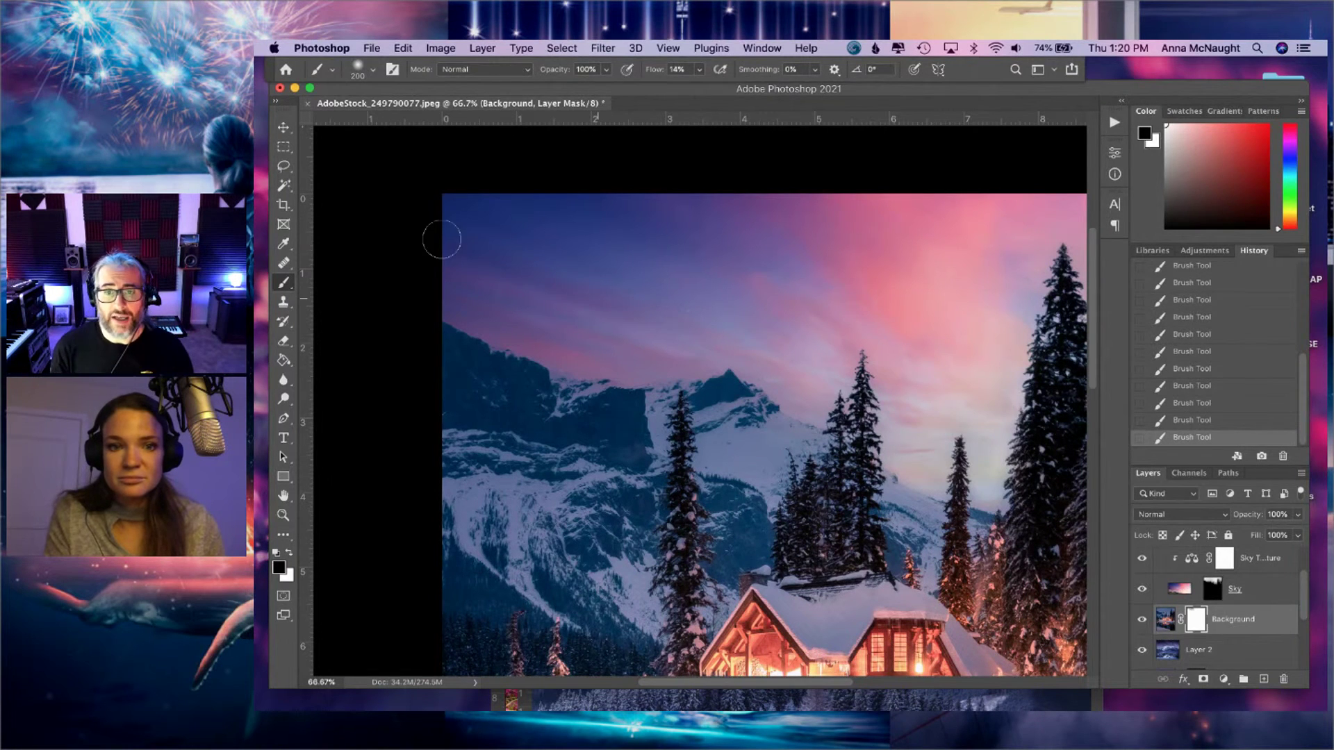
key("super+z")
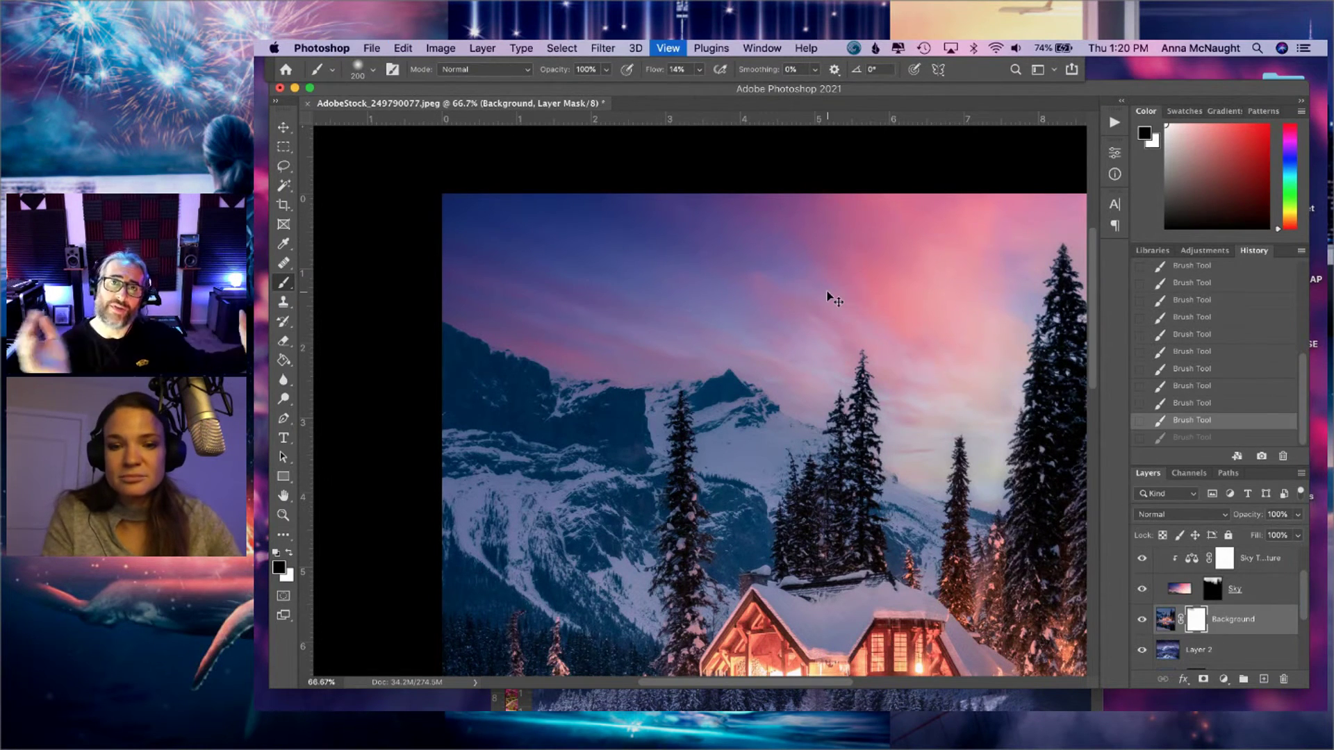
- Examine the composite from the sky down to the cabin's lake reflection, including the Sky layer's mask and the Background layer
key("super+minus")
left_click_drag(783, 497, 739, 201)
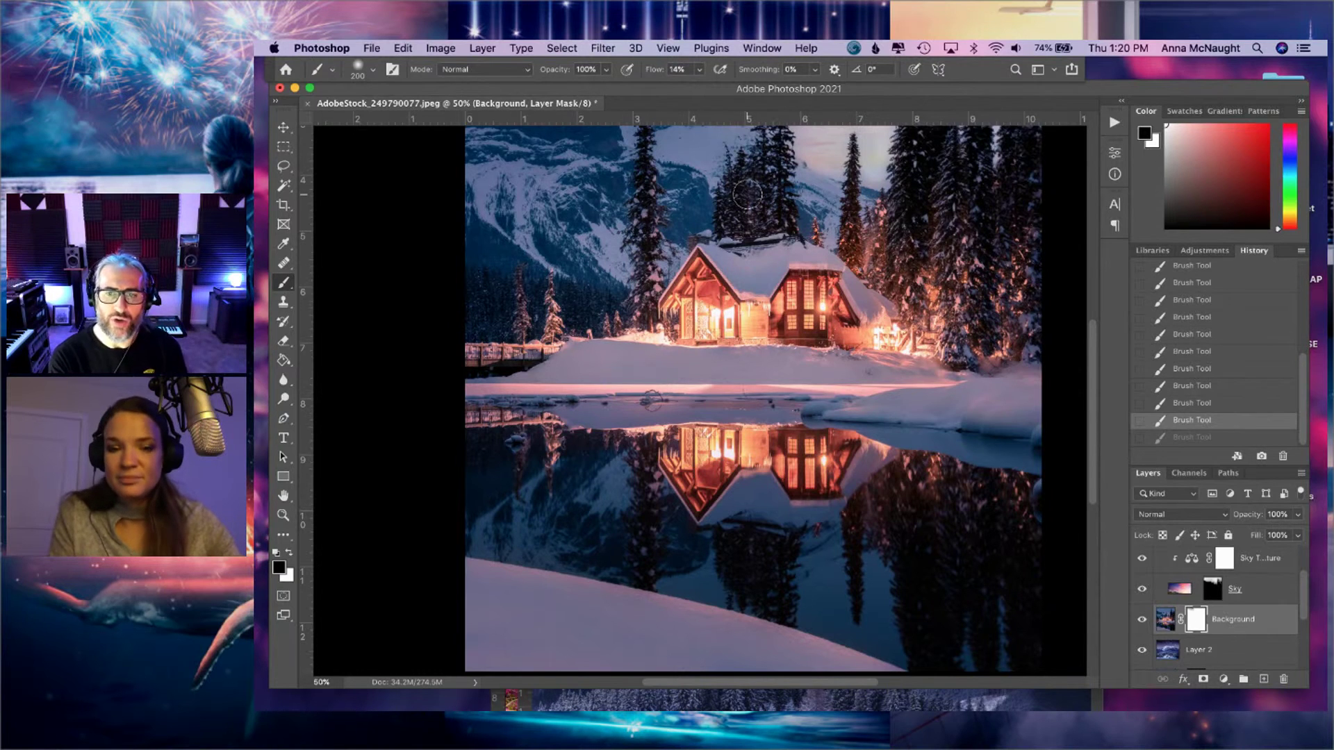
left_click(1212, 592)
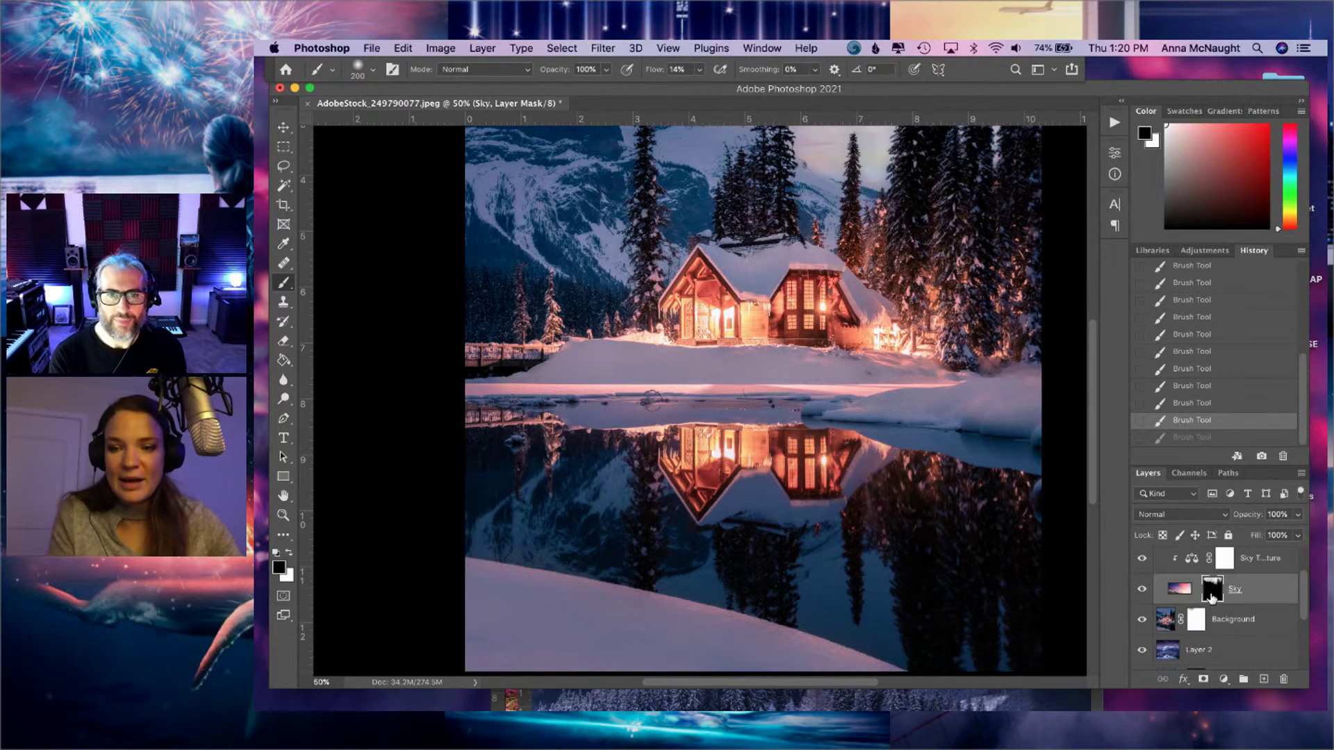
left_click(1164, 621)
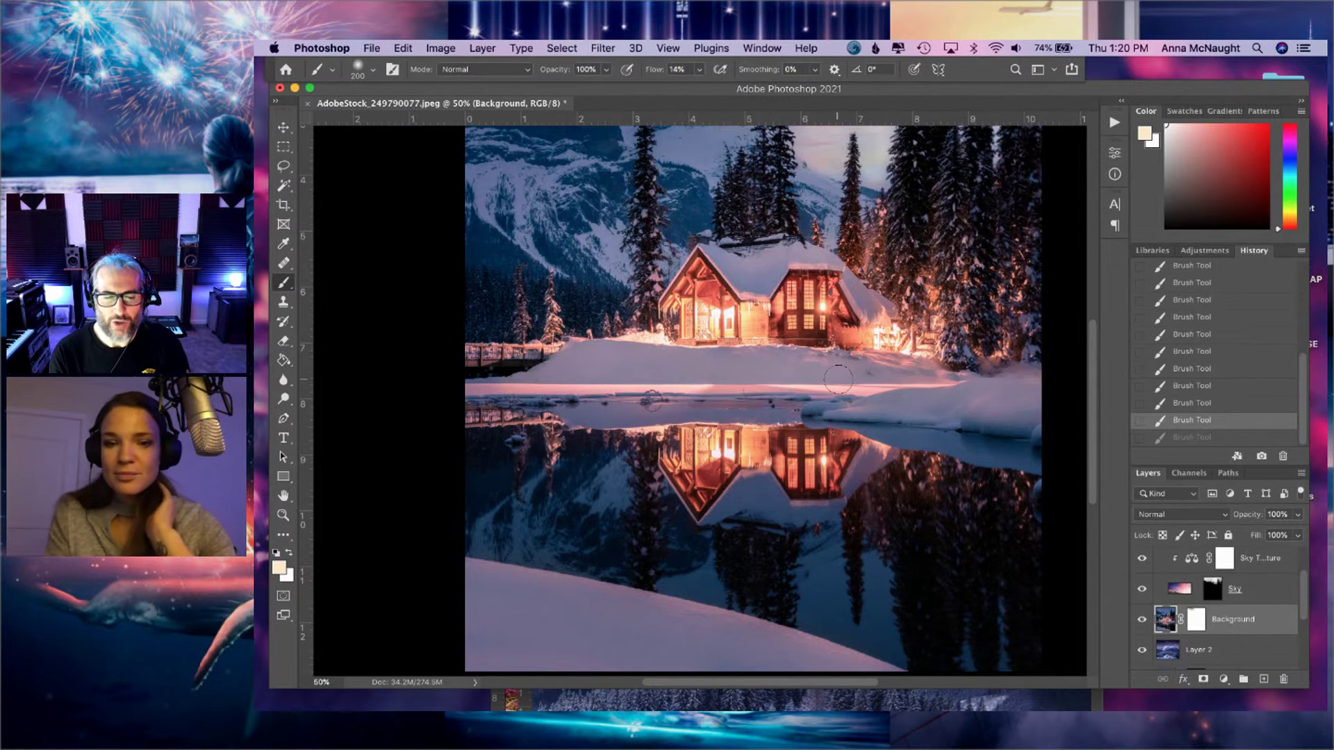
scroll(838, 379, "down", 5)
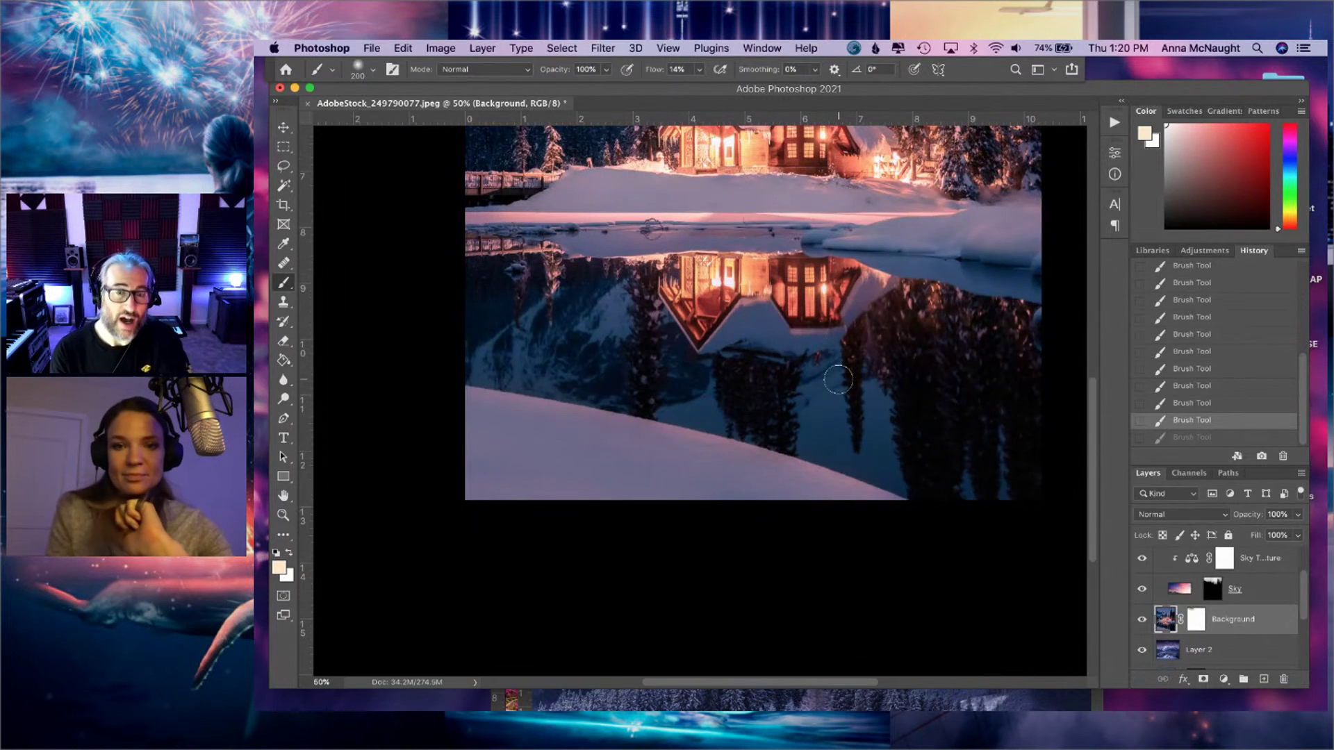
scroll(838, 378, "up", 5)
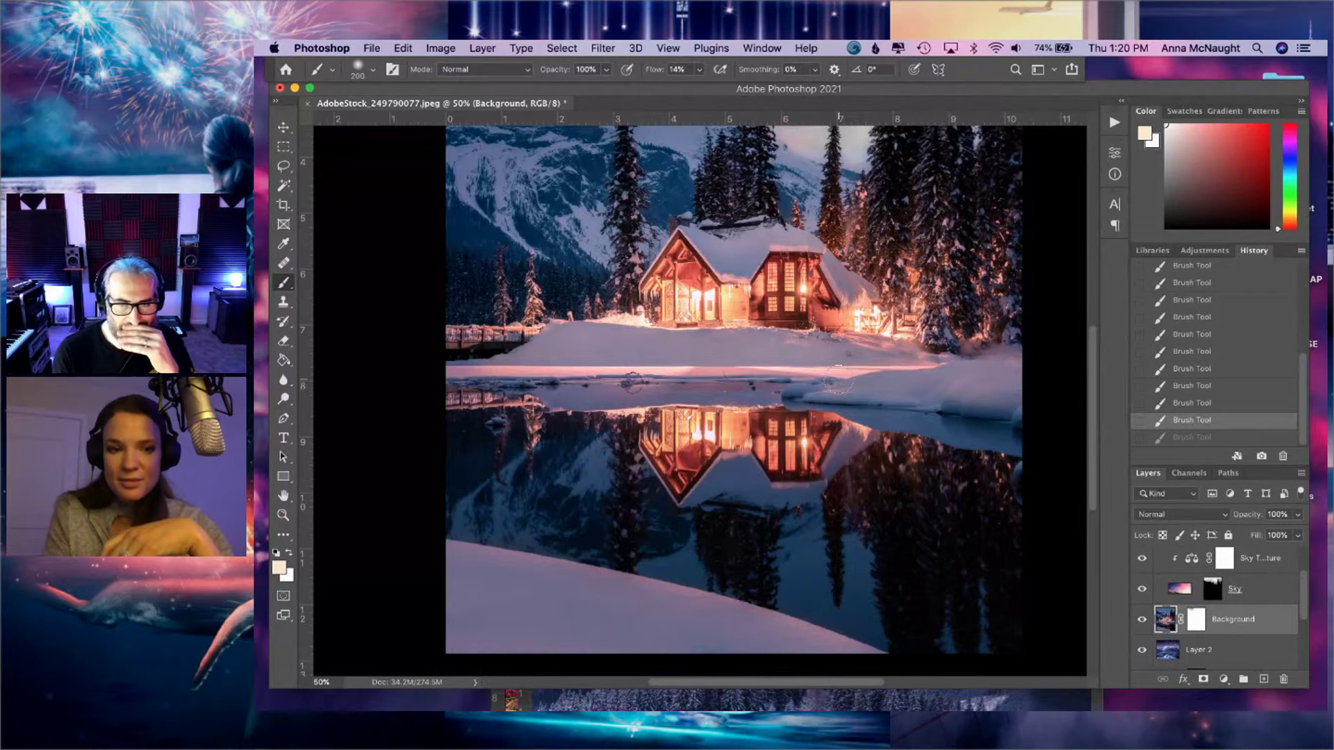
scroll(838, 378, "up", 4)
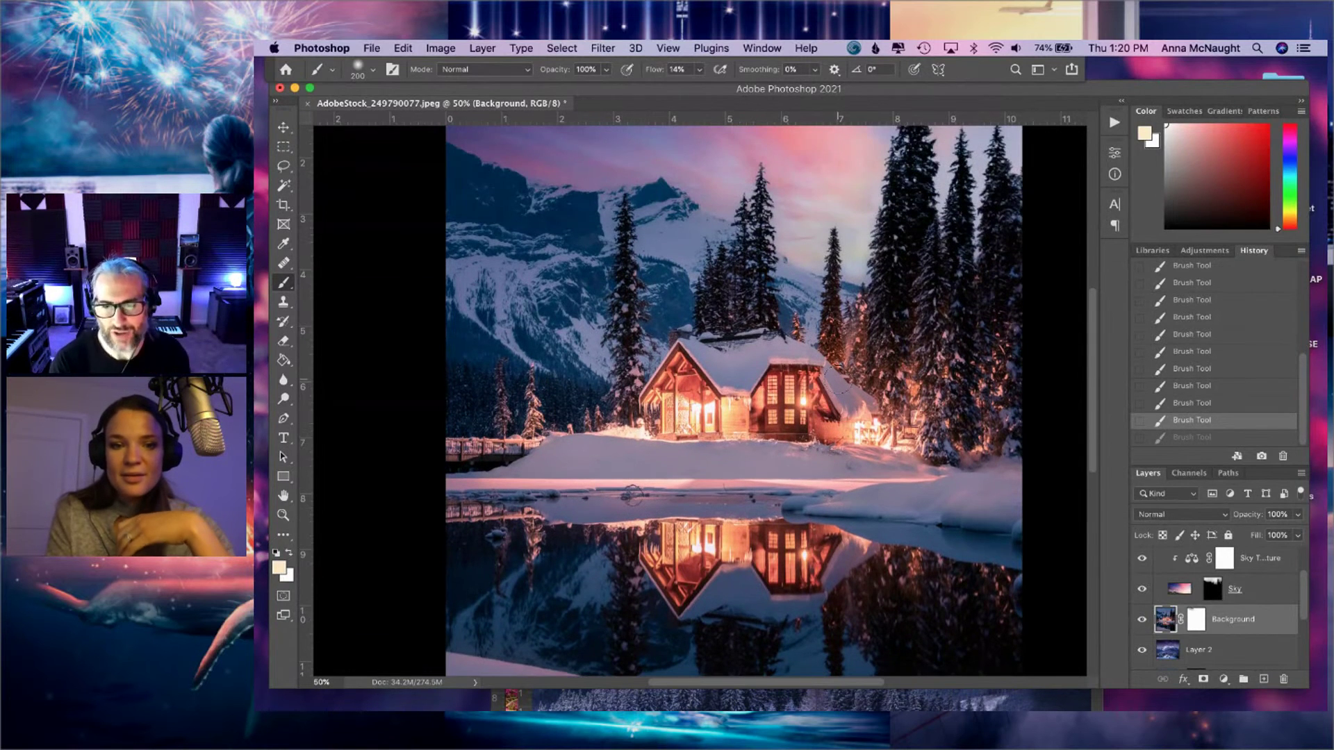
scroll(838, 379, "right", 2)
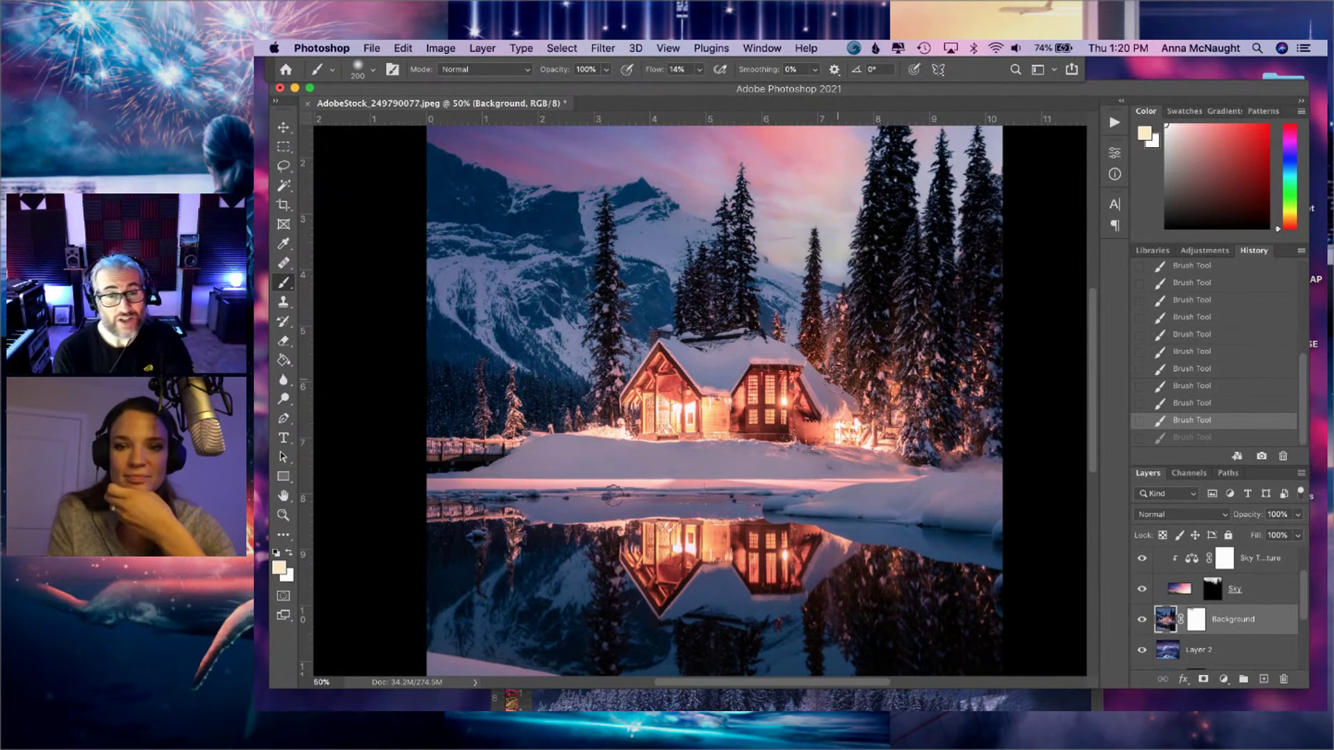
scroll(838, 379, "left", 3)
scroll(838, 379, "up", 1)
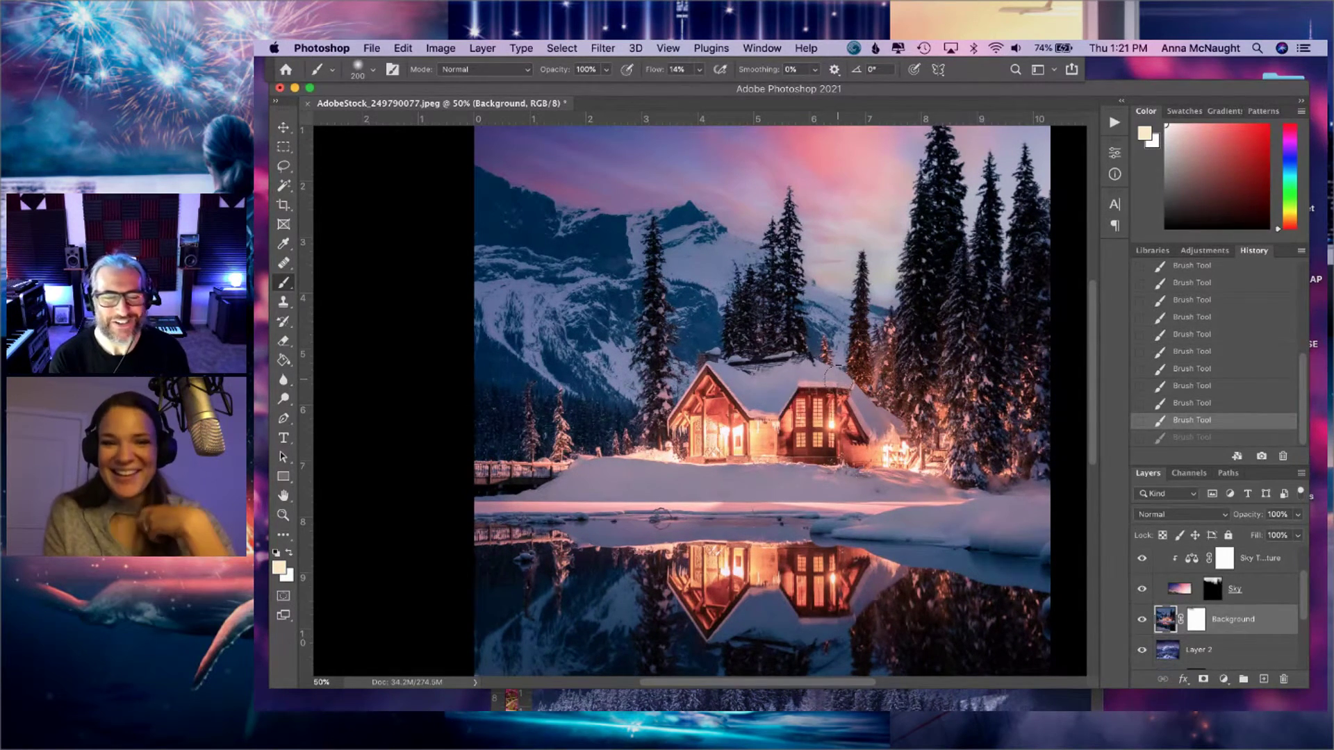
scroll(838, 379, "down", 3)
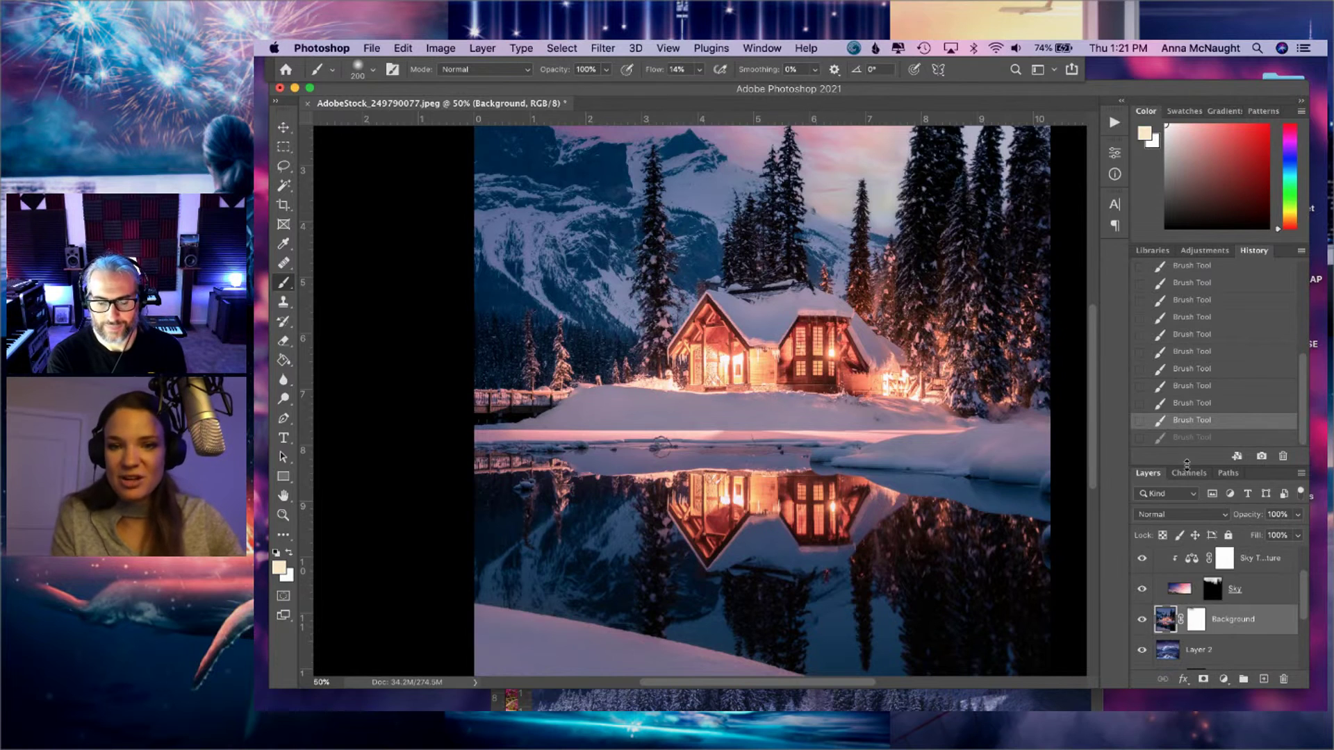
scroll(770, 364, "up", 6)
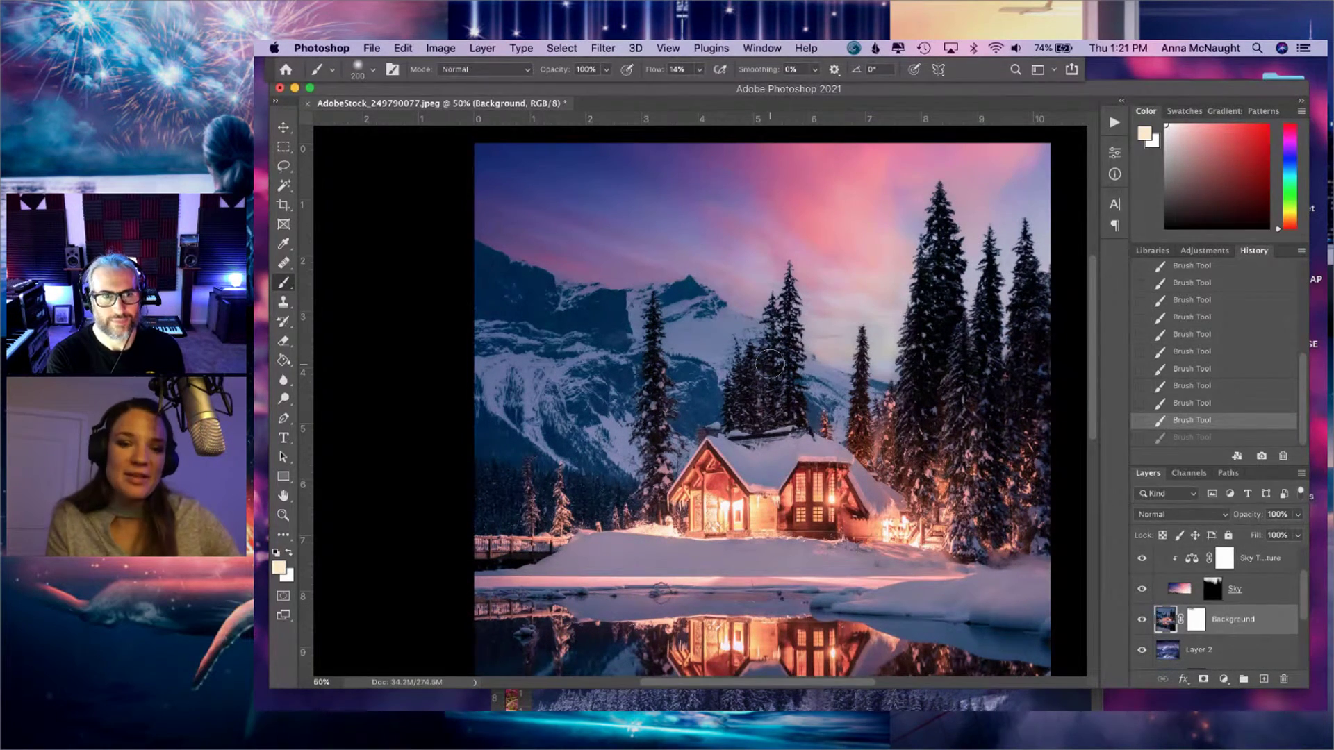
scroll(770, 363, "down", 3)
scroll(770, 363, "up", 3)
scroll(770, 362, "right", 1)
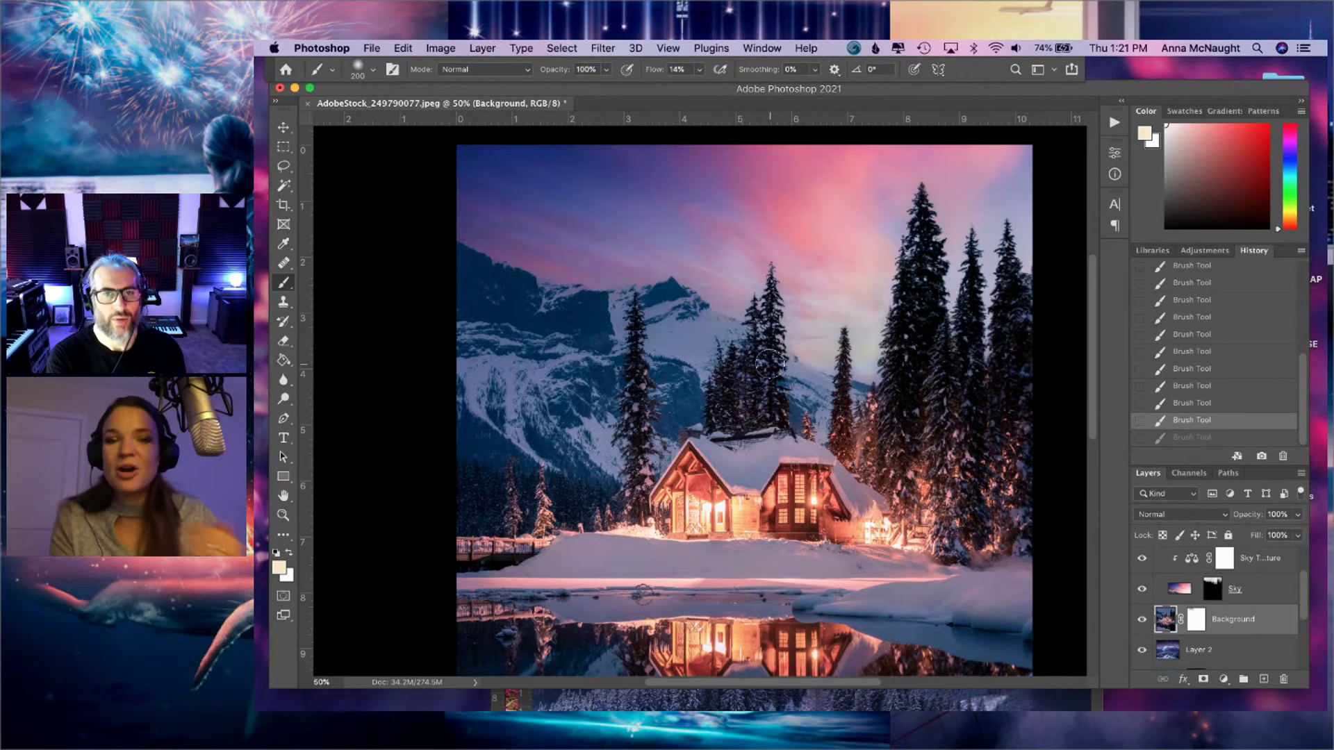
scroll(920, 429, "down", 8)
scroll(921, 430, "left", 1)
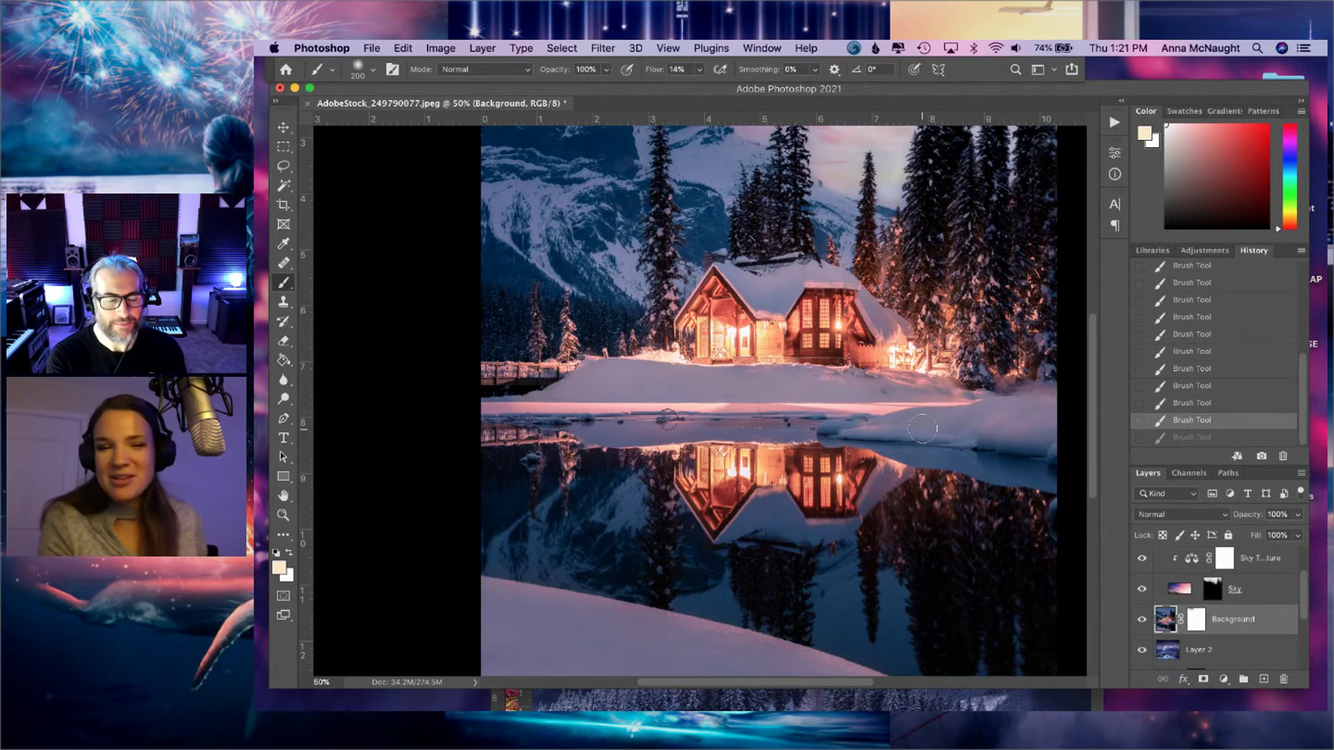
scroll(922, 429, "up", 5)
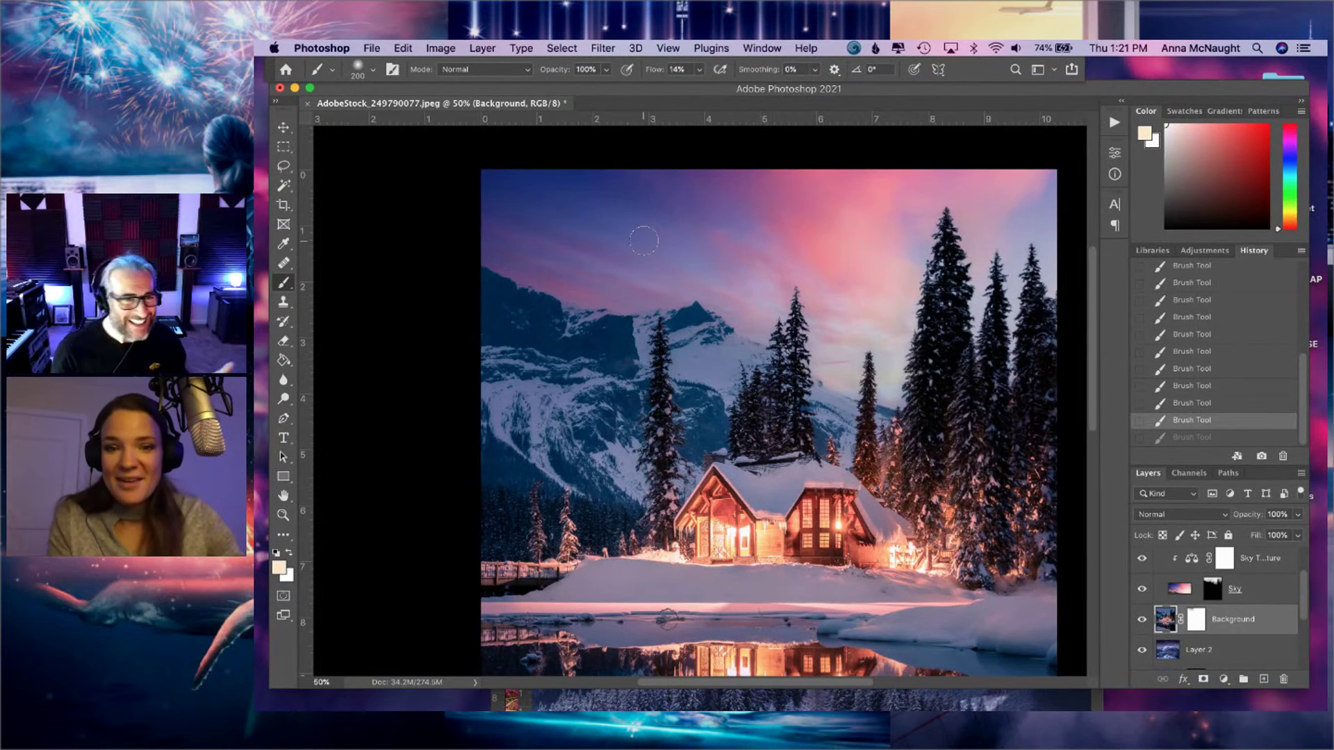
- Revert the test strokes brushed on the Background layer's upper-left sky through the history, and target that layer's mask for painting
left_click_drag(479, 176, 507, 179)
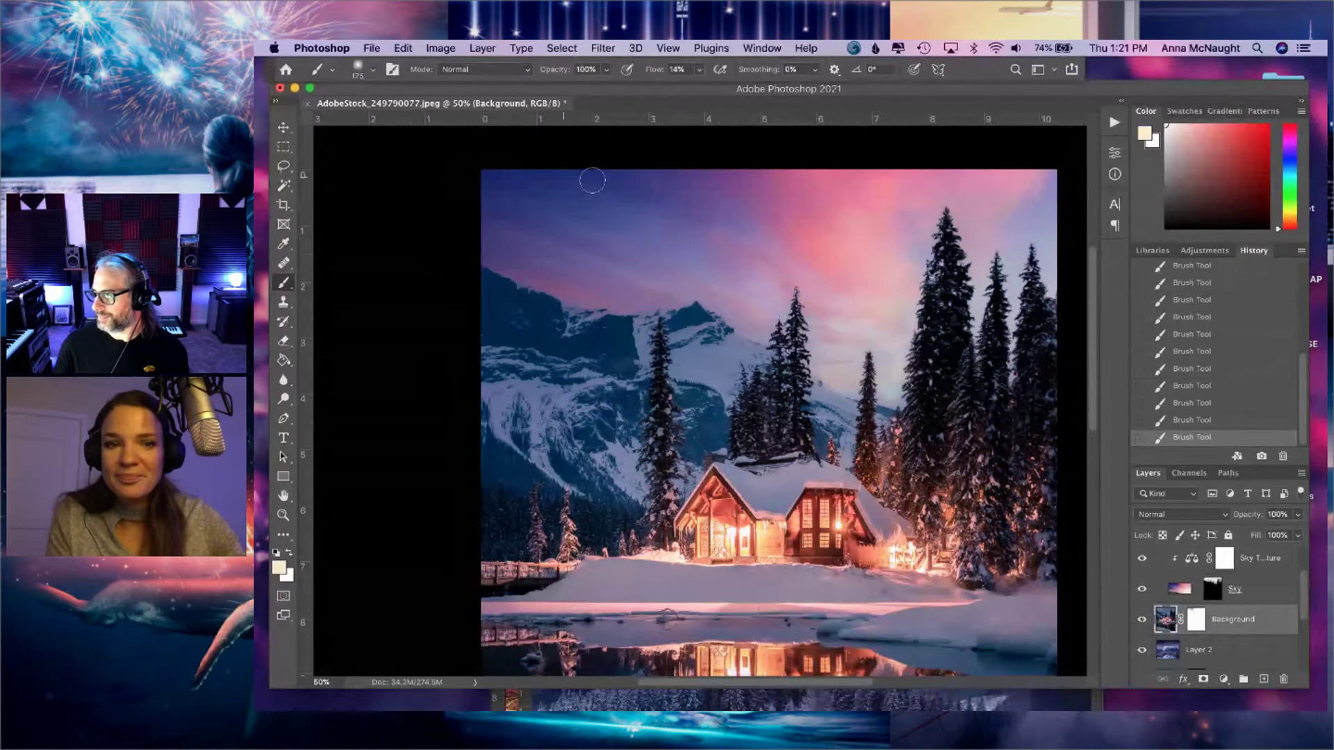
left_click_drag(699, 70, 709, 89)
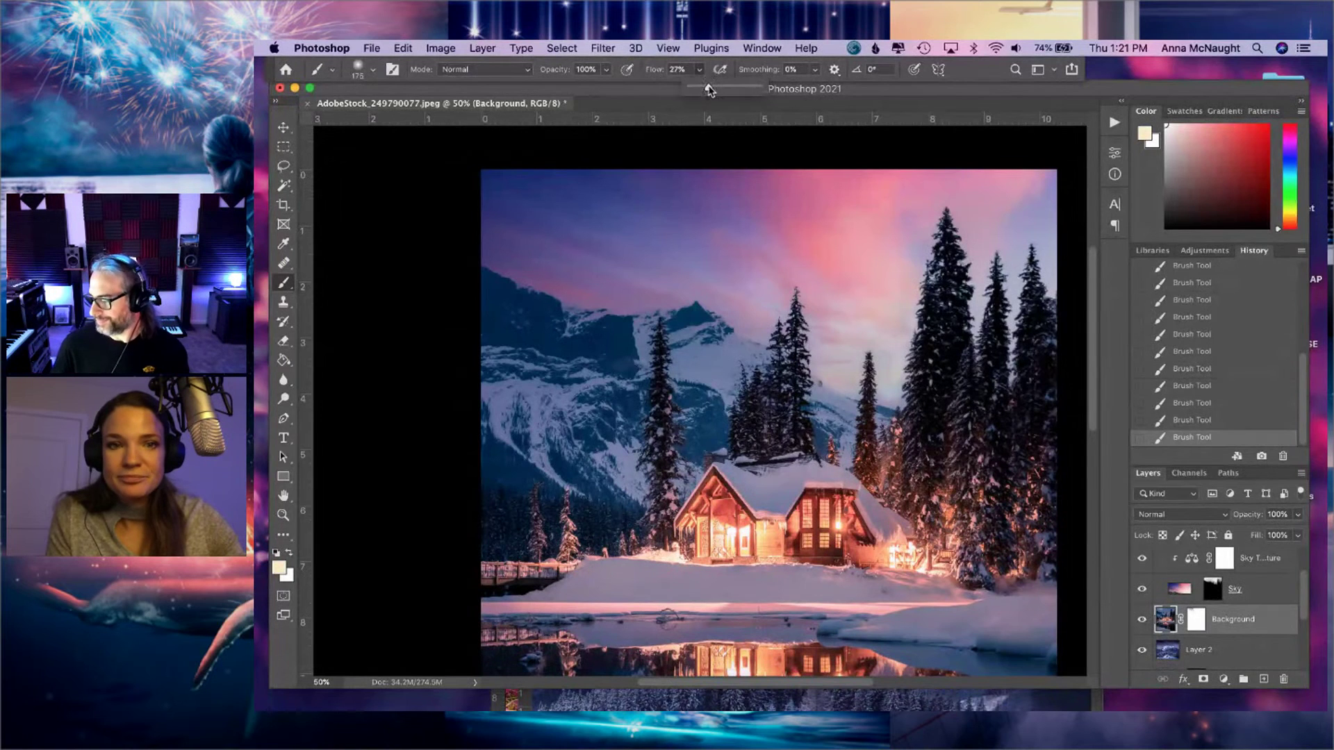
left_click(1196, 618)
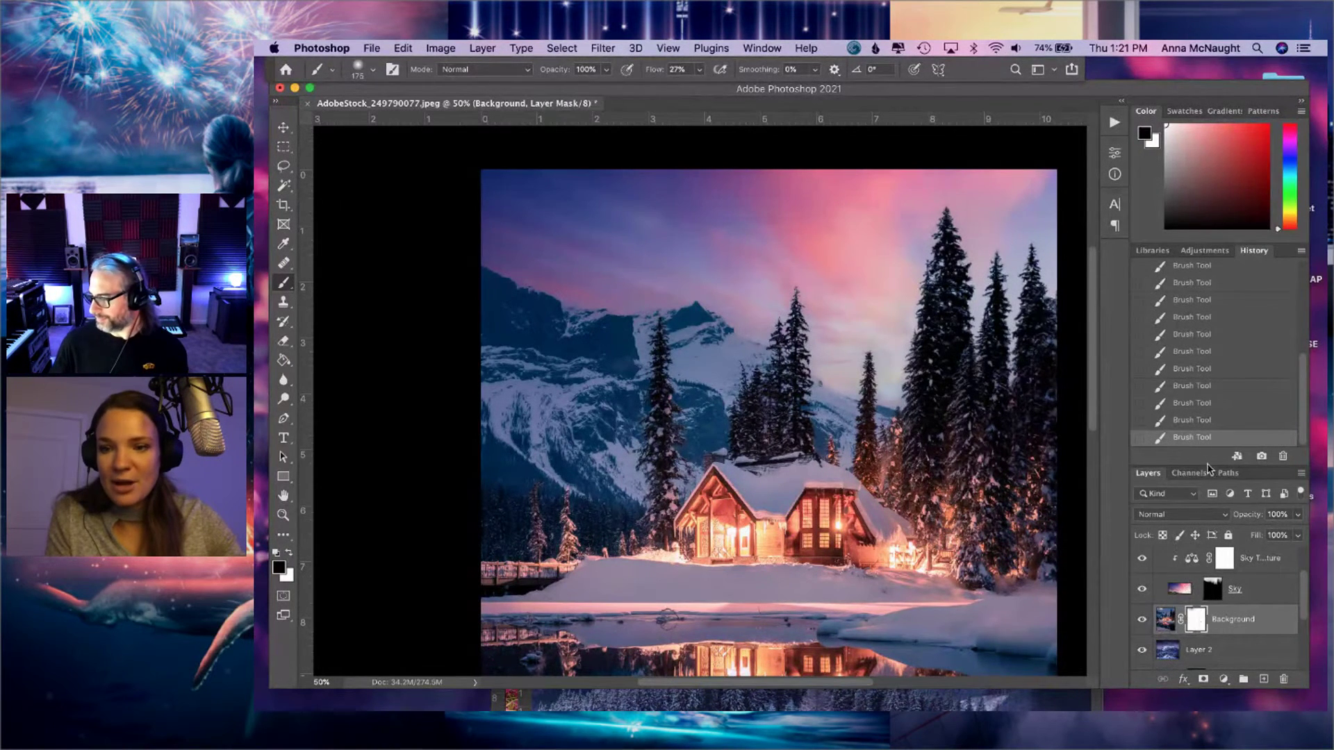
left_click(1188, 350)
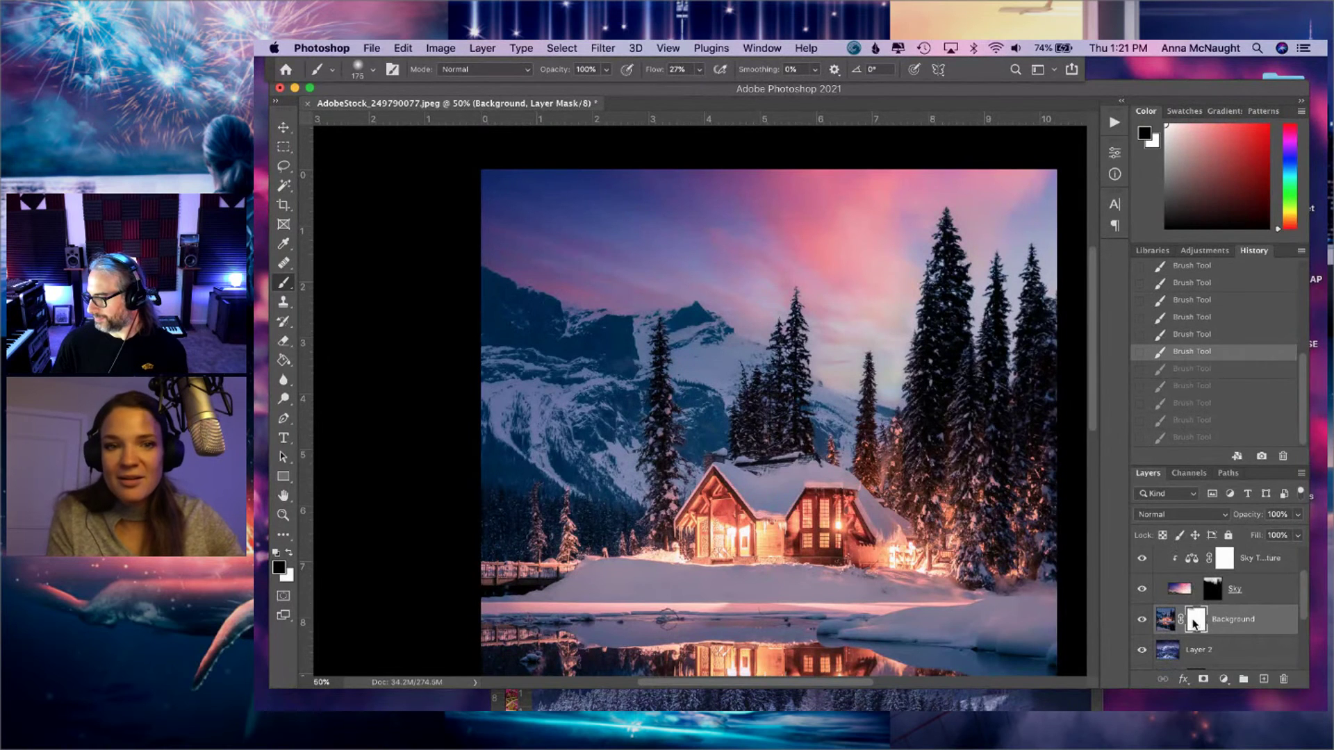
key("super+z")
- Paint black on the Background mask over the upper-left sky with the brush set to 300 px and 30% flow
key("bracketright")
key("bracketright")
key("bracketright")
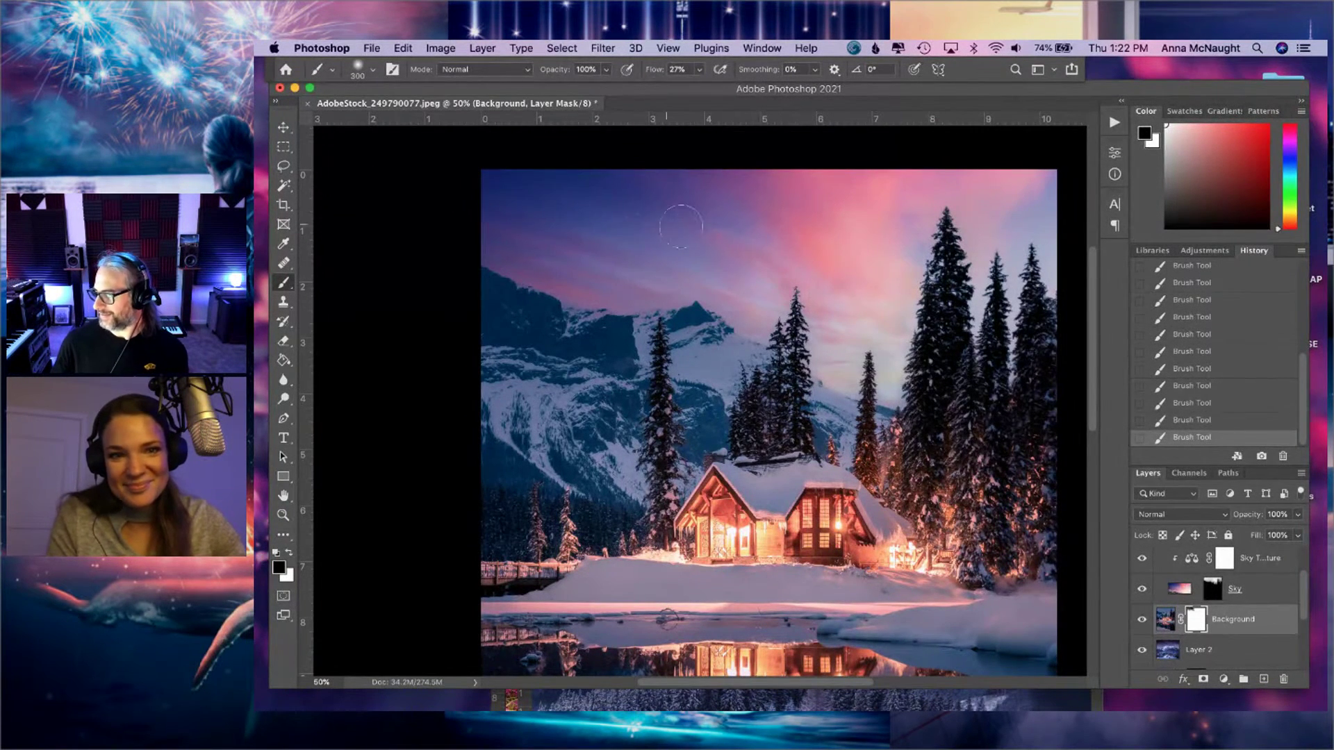
left_click(699, 70)
left_click_drag(699, 87, 703, 88)
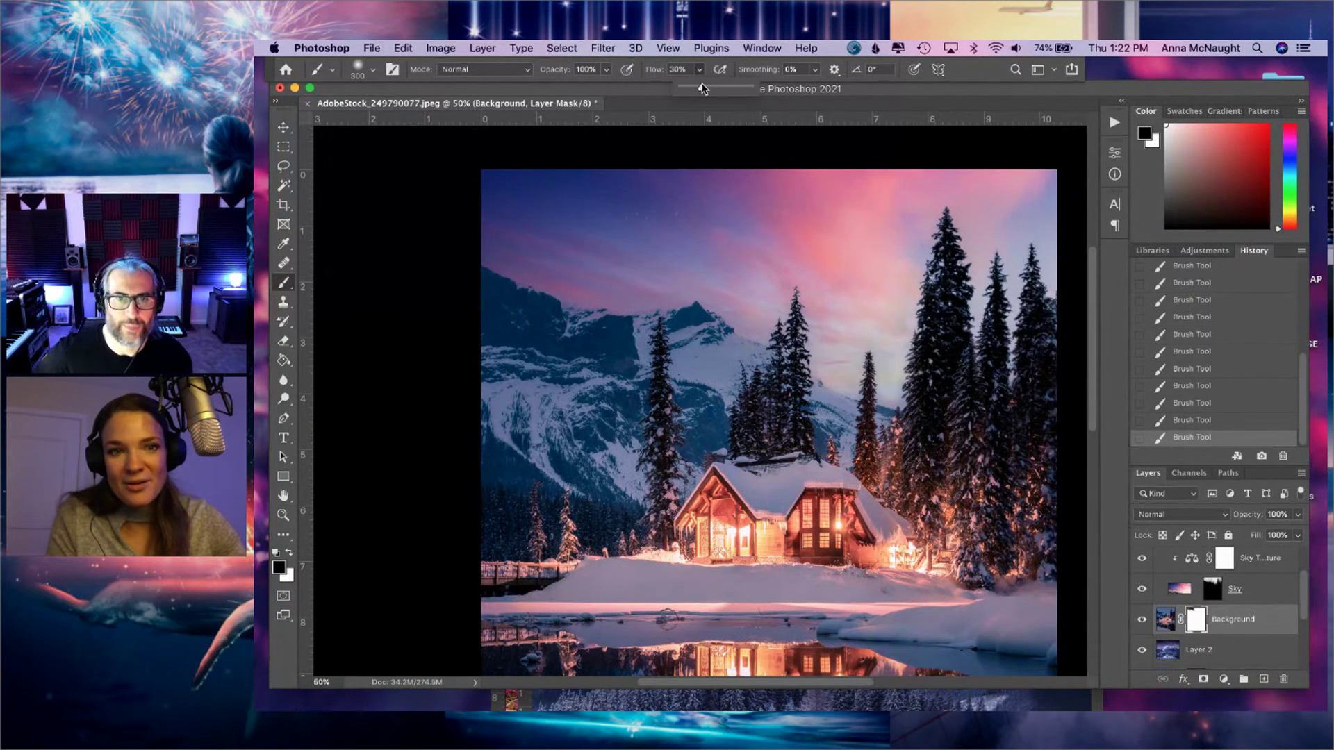
left_click(615, 198)
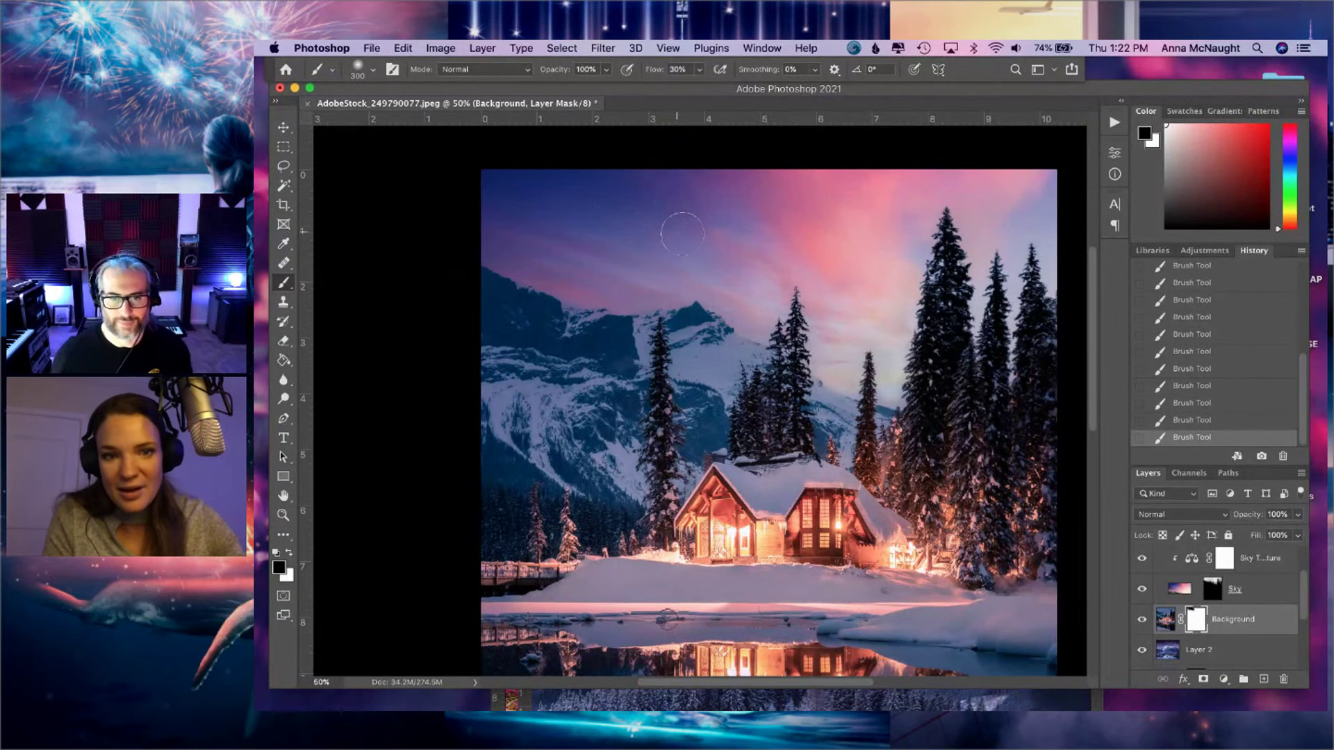
- Choose Sampled Brush 2 from the Soft Clouds brush group and undo its first test stamp on the mask
left_click(373, 70)
scroll(426, 420, "down", 10)
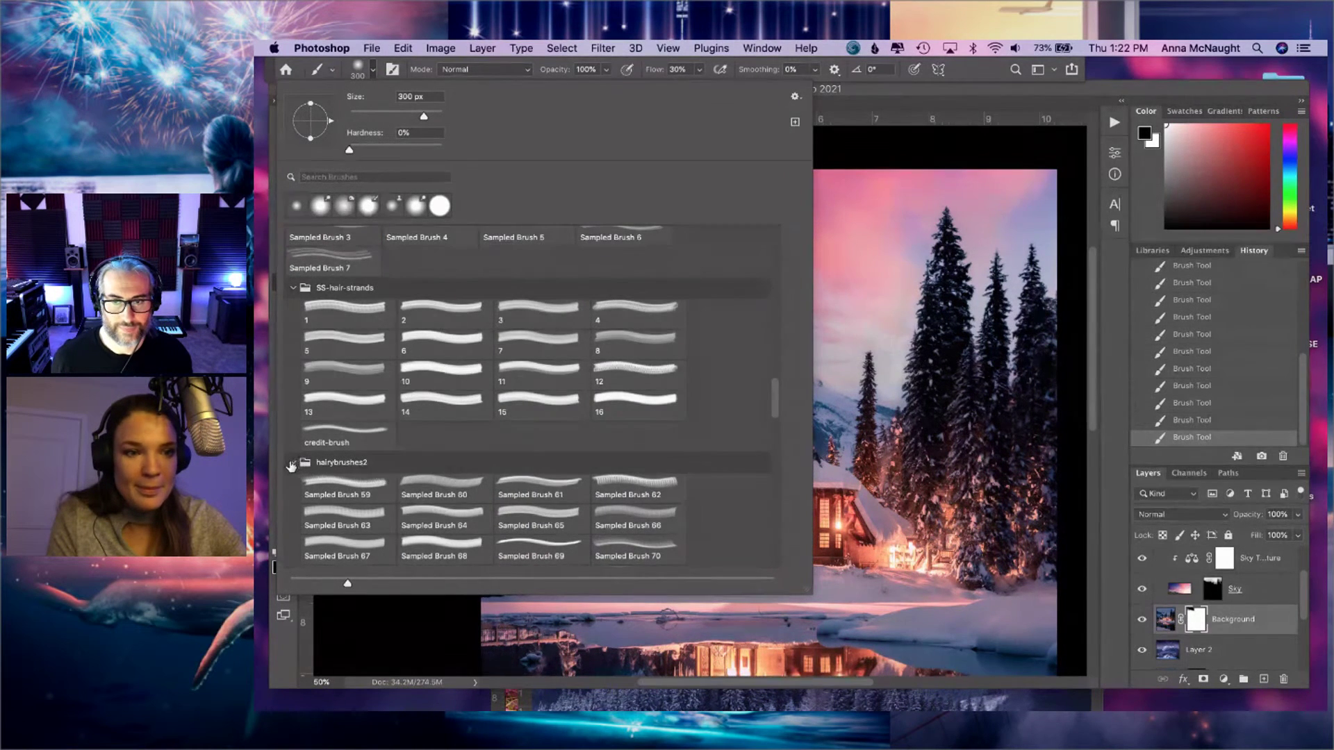
scroll(414, 389, "down", 10)
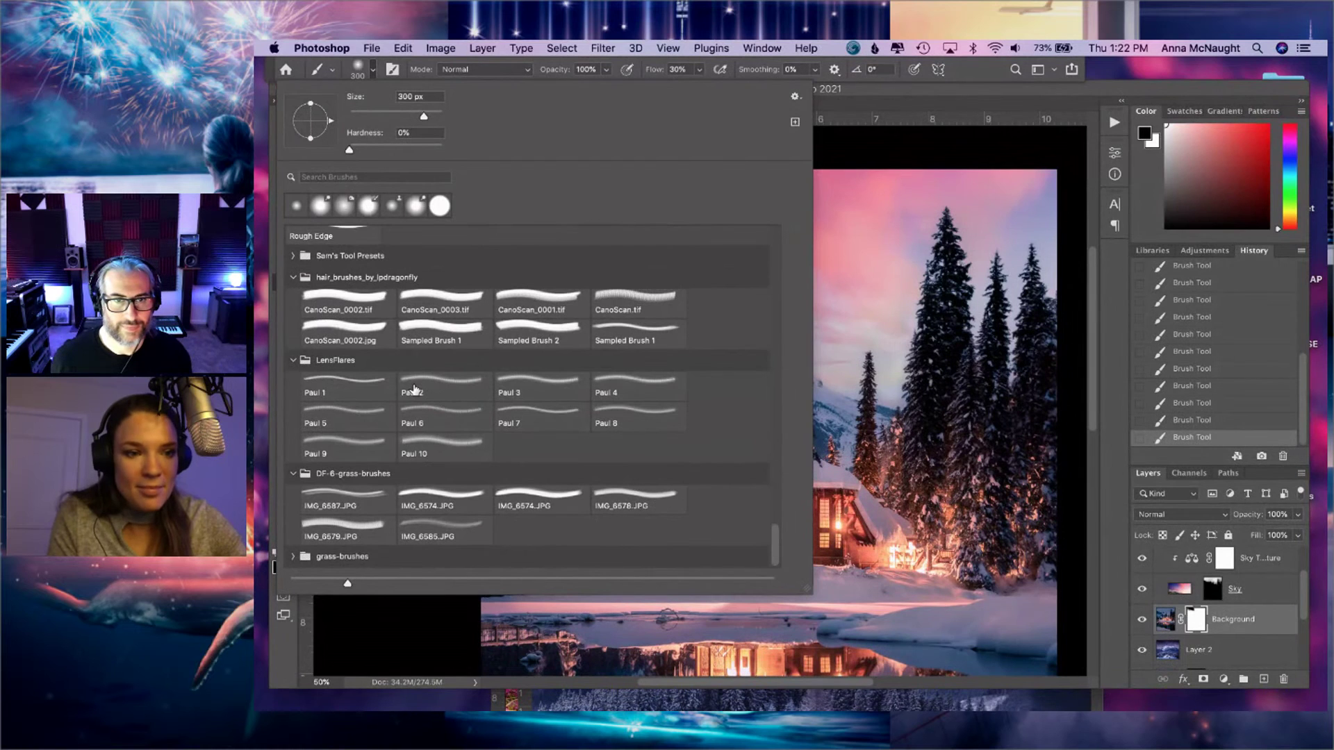
scroll(381, 461, "up", 8)
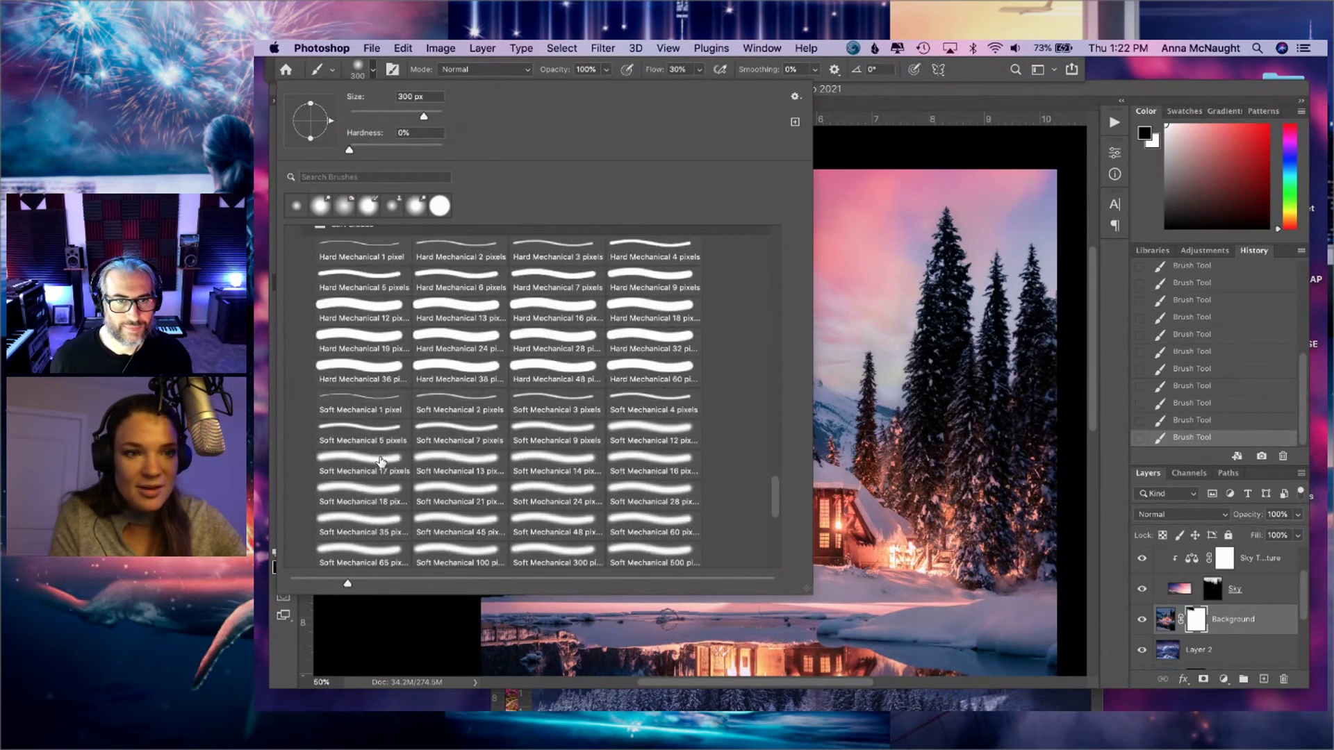
scroll(381, 462, "up", 5)
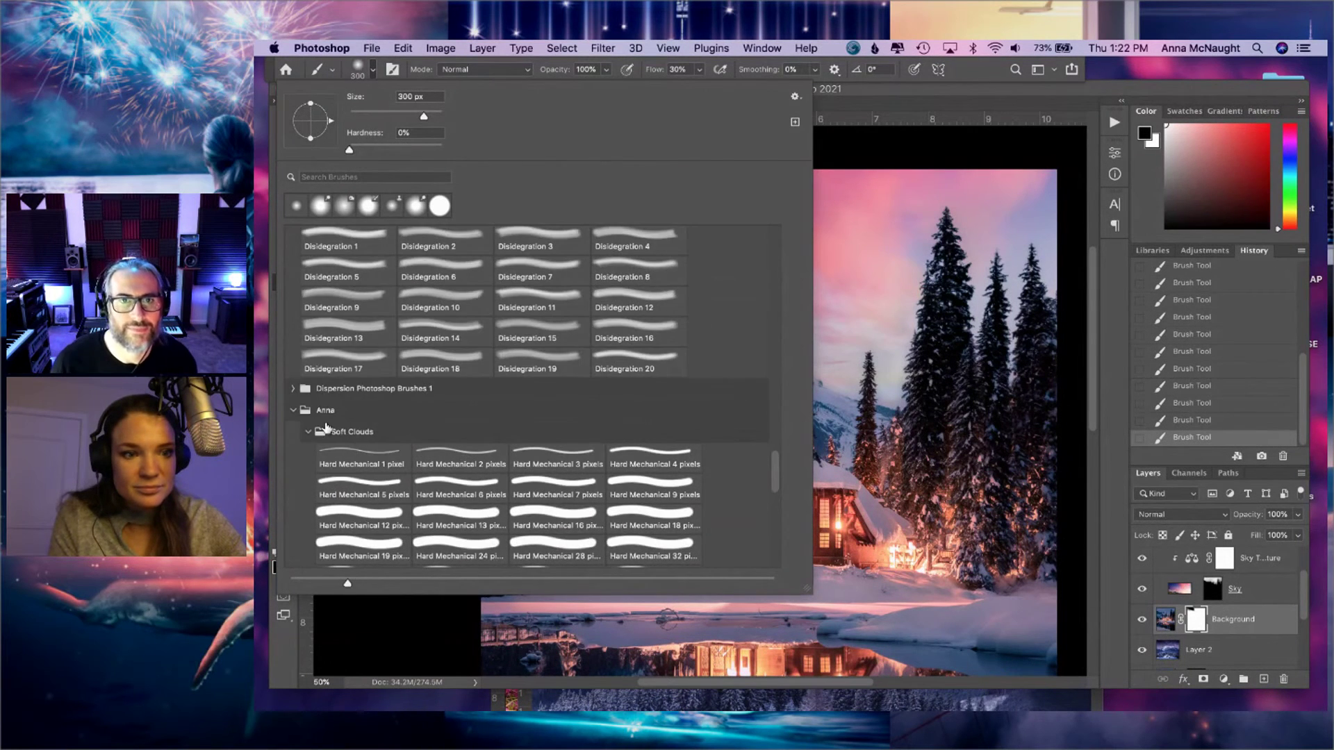
scroll(383, 445, "down", 8)
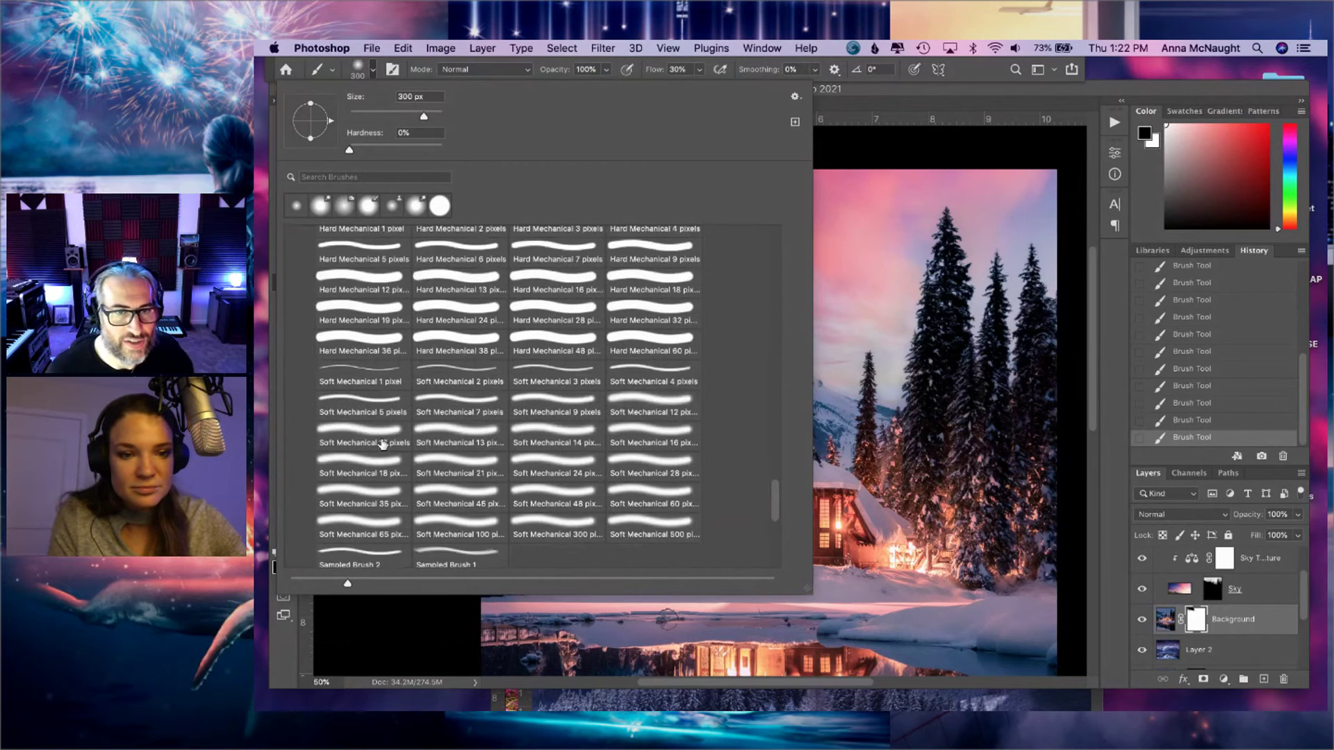
left_click(362, 490)
left_click(937, 219)
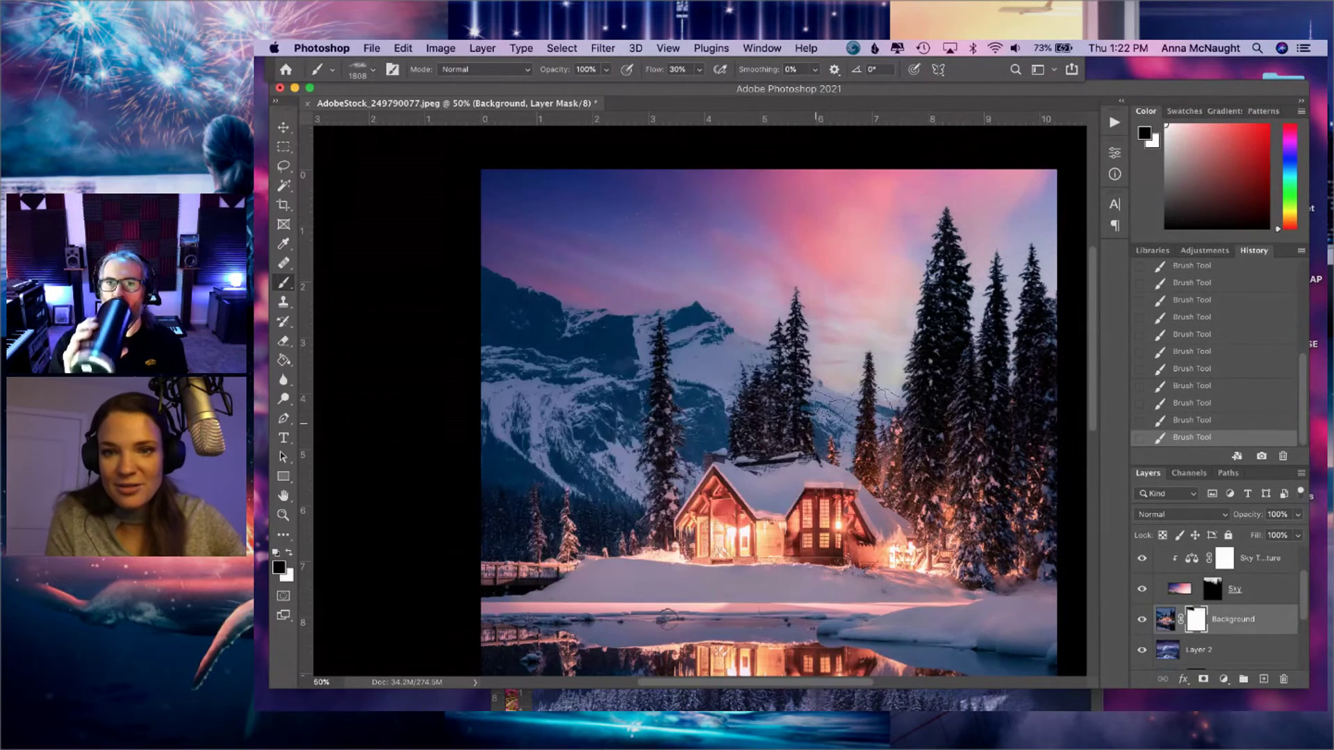
key("super+z")
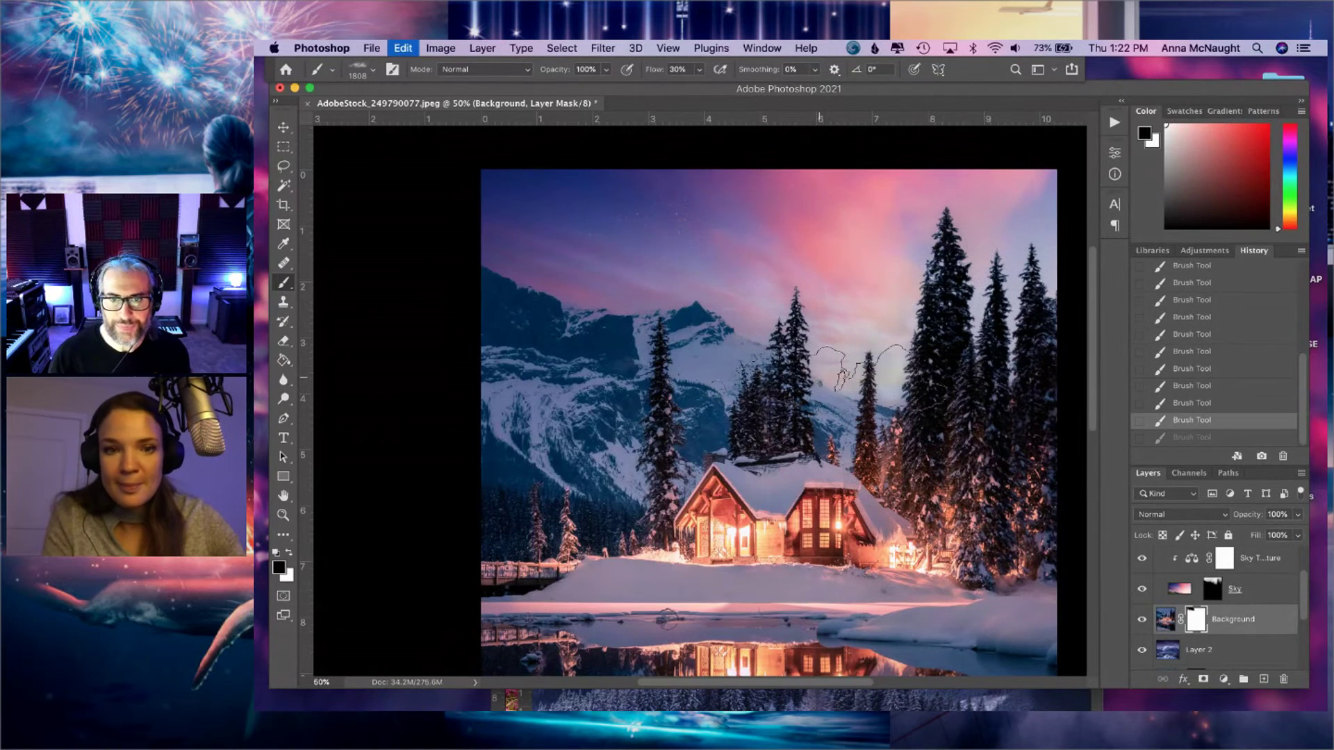
- Set the cloud brush to 1200 px and a -27° angle, and paint it on the Background mask in the upper-left sky
key("super+1")
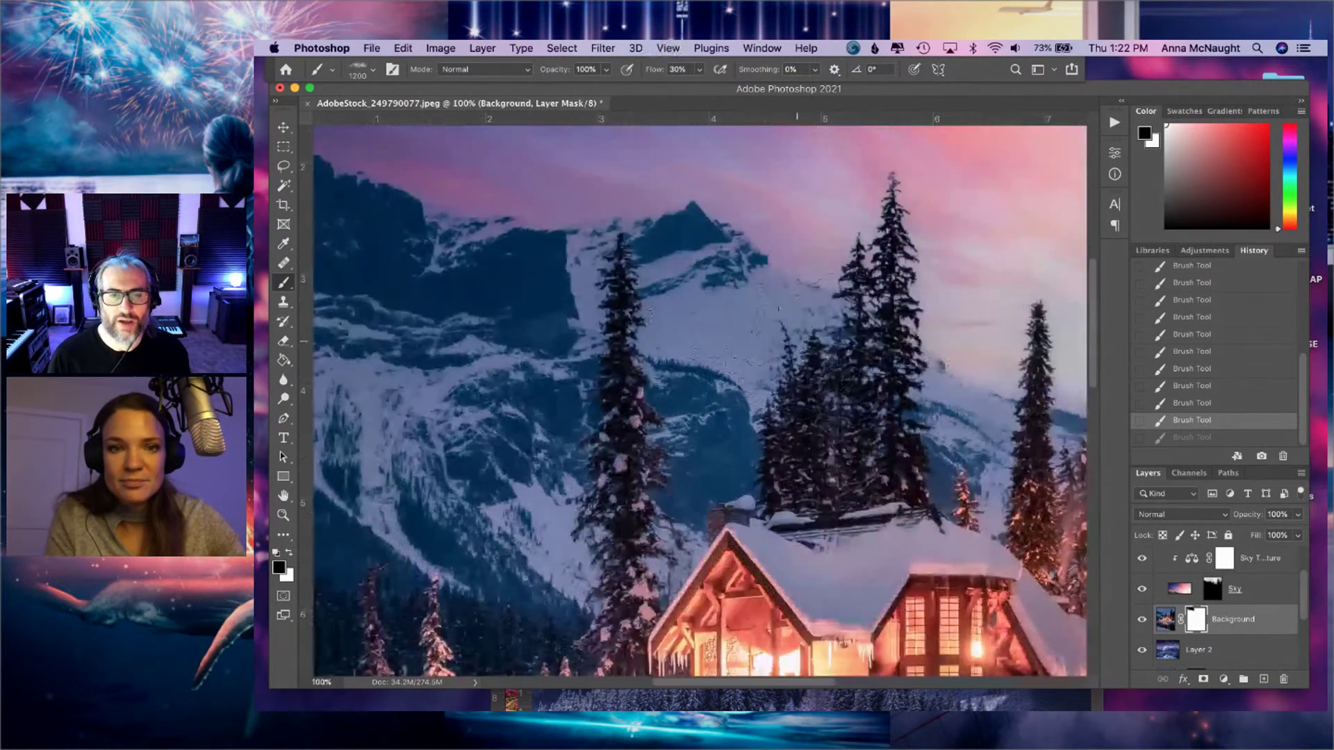
scroll(679, 268, "up", 5)
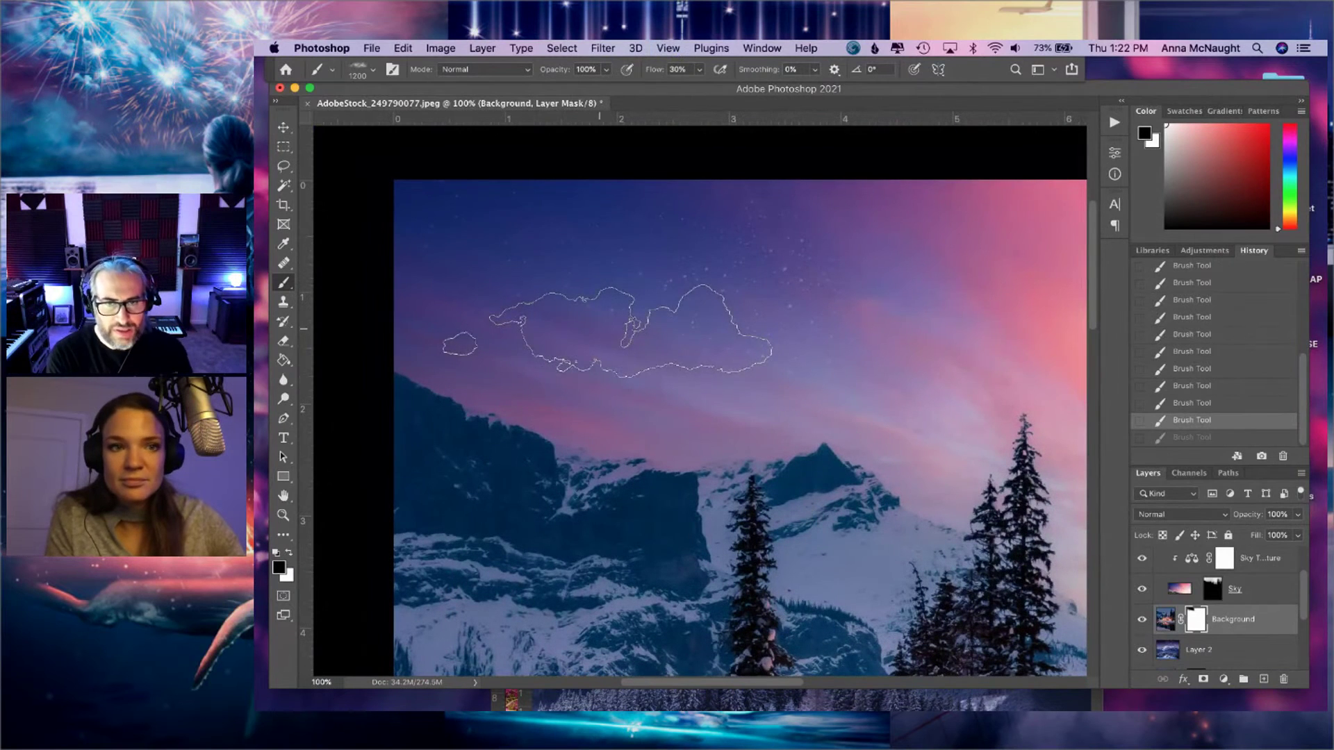
left_click(374, 70)
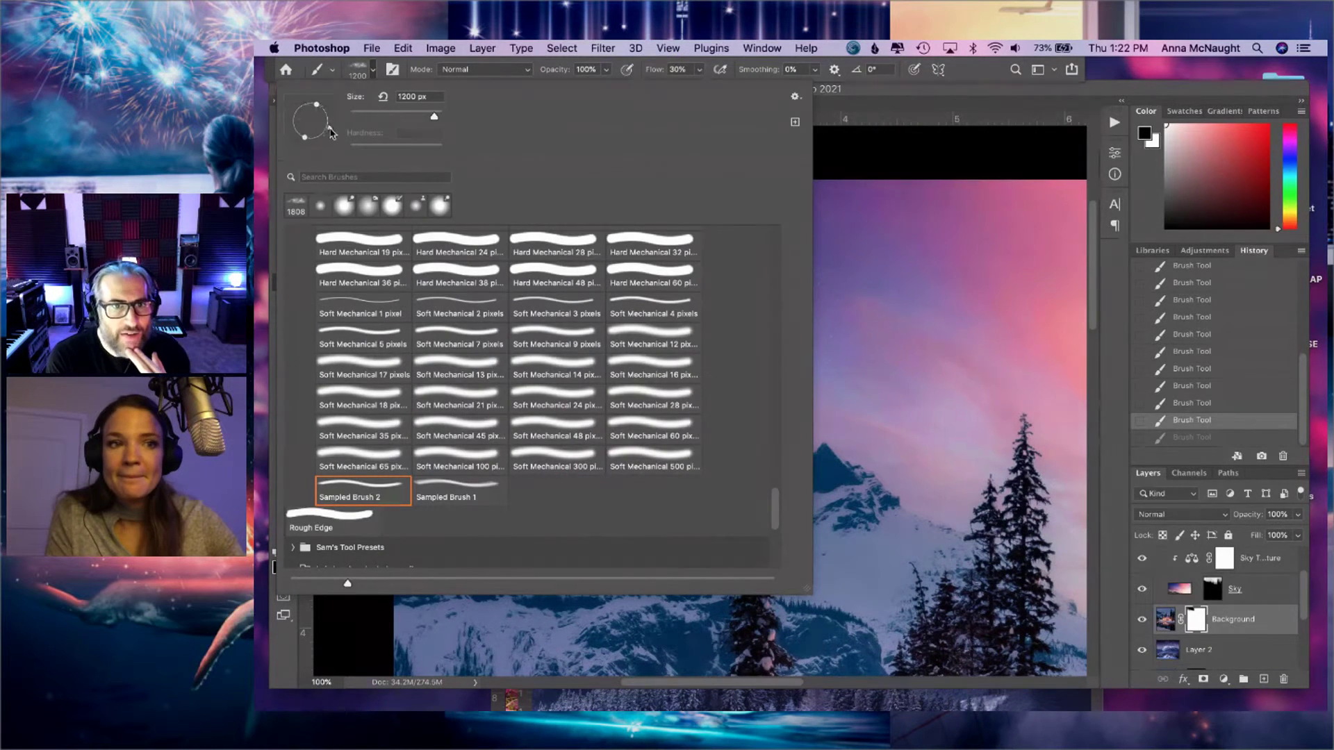
left_click(924, 334)
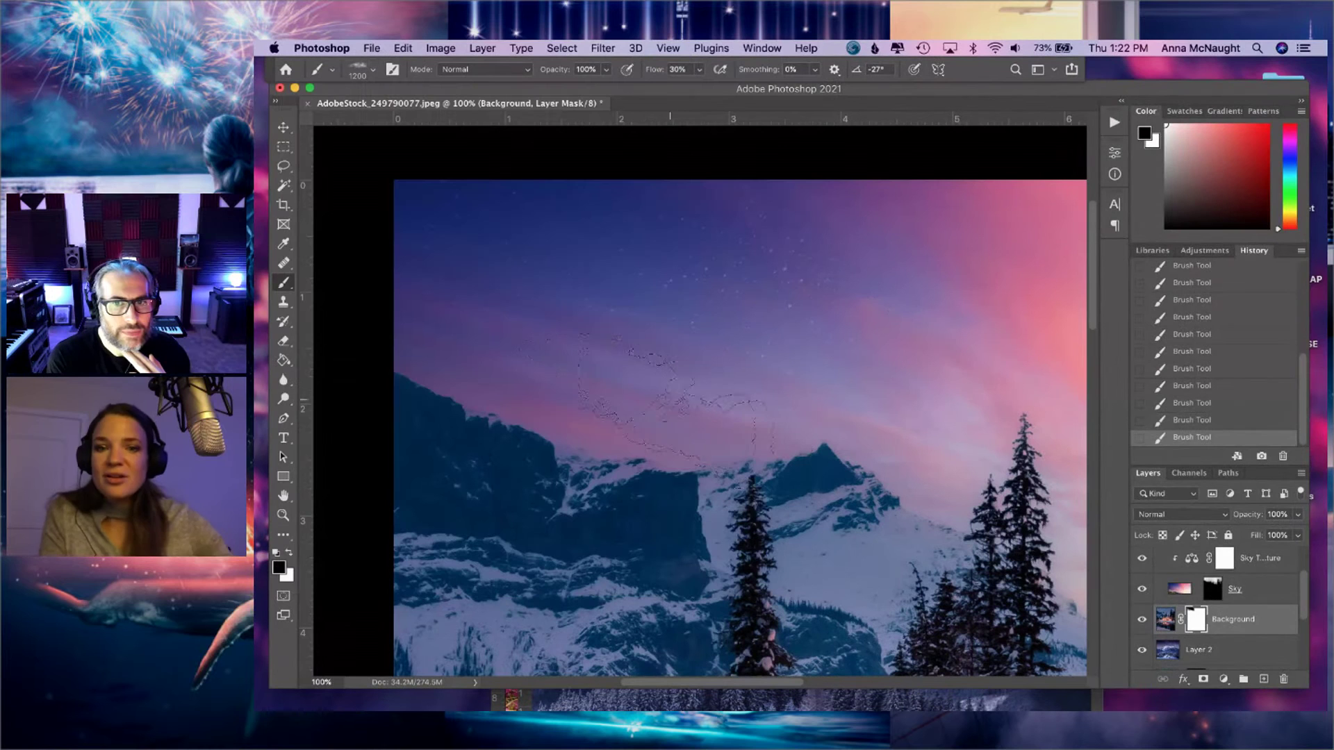
- Paint over the Background mask's upper-left sky with the cloud brush at 900 px and 51% flow, then swap the foreground colour to white
key("bracketleft")
key("bracketleft")
key("bracketleft")
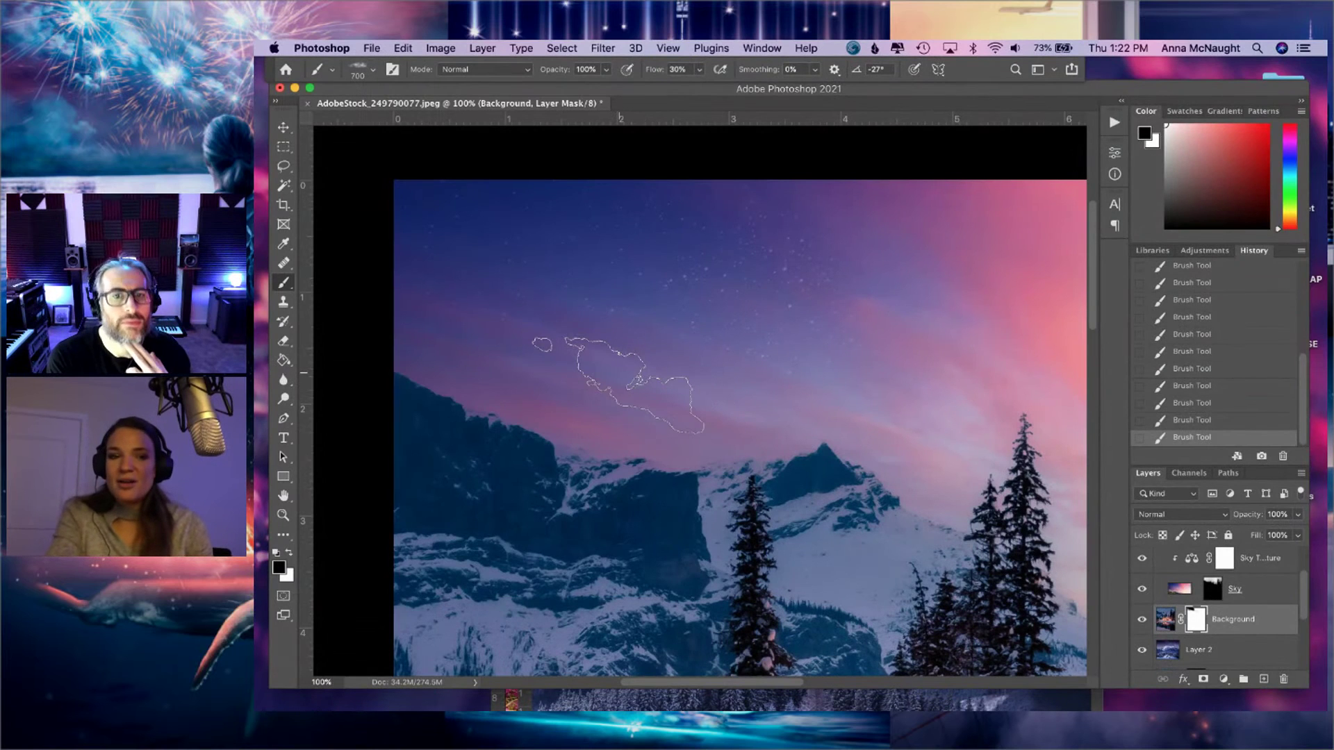
left_click(699, 69)
left_click(714, 89)
mouse_move(548, 323)
left_mouse_down()
mouse_move(555, 310)
mouse_move(538, 329)
left_mouse_up()
key("x")
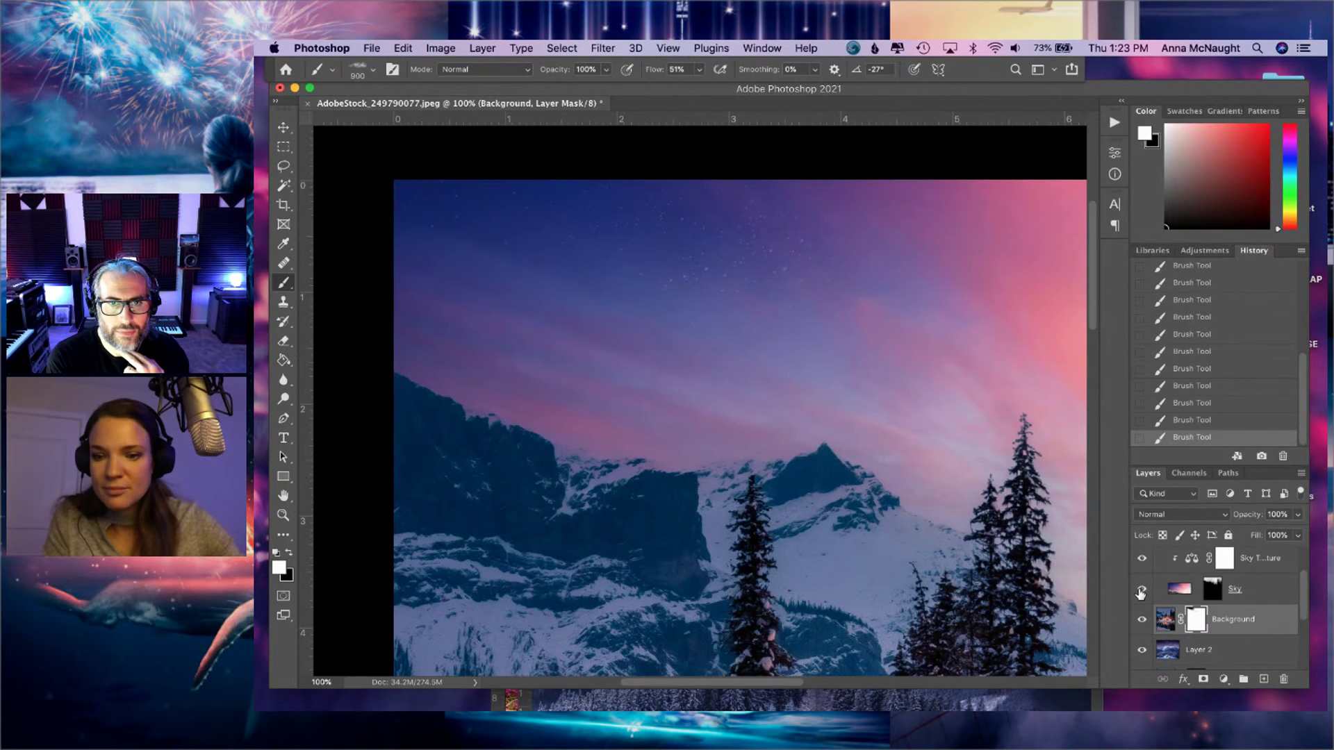
- Compare the composite with and without the Background layer to examine how its mask blends with the stars and the Sky layer
left_click(1142, 620)
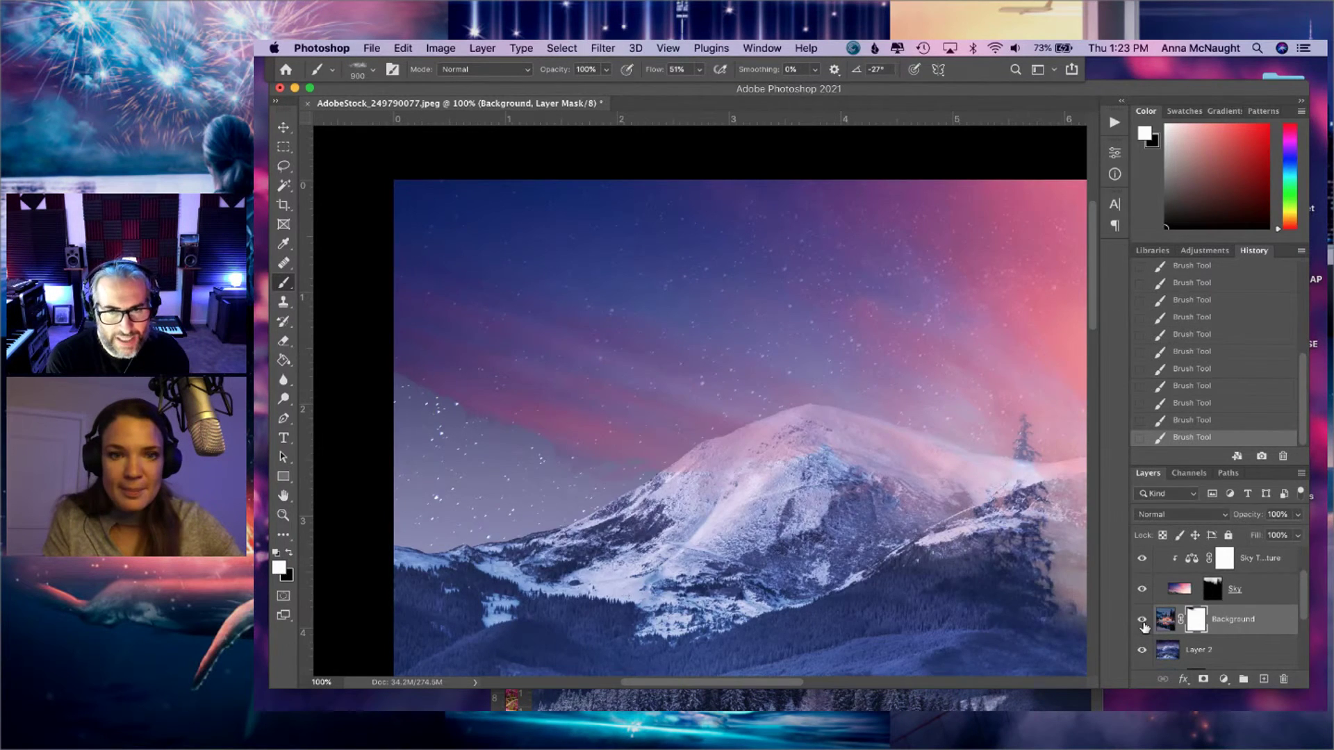
left_click(1142, 620)
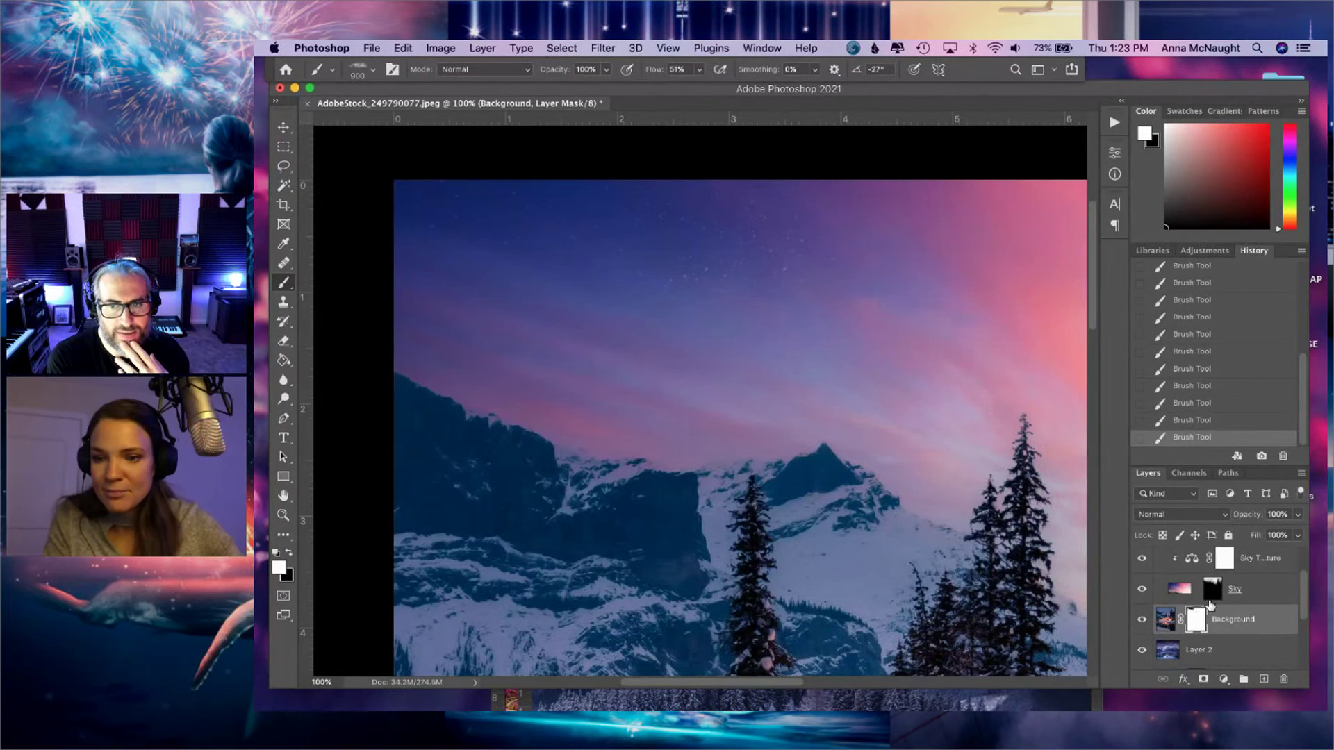
scroll(1211, 606, "up", 1)
left_click(1196, 626, "super")
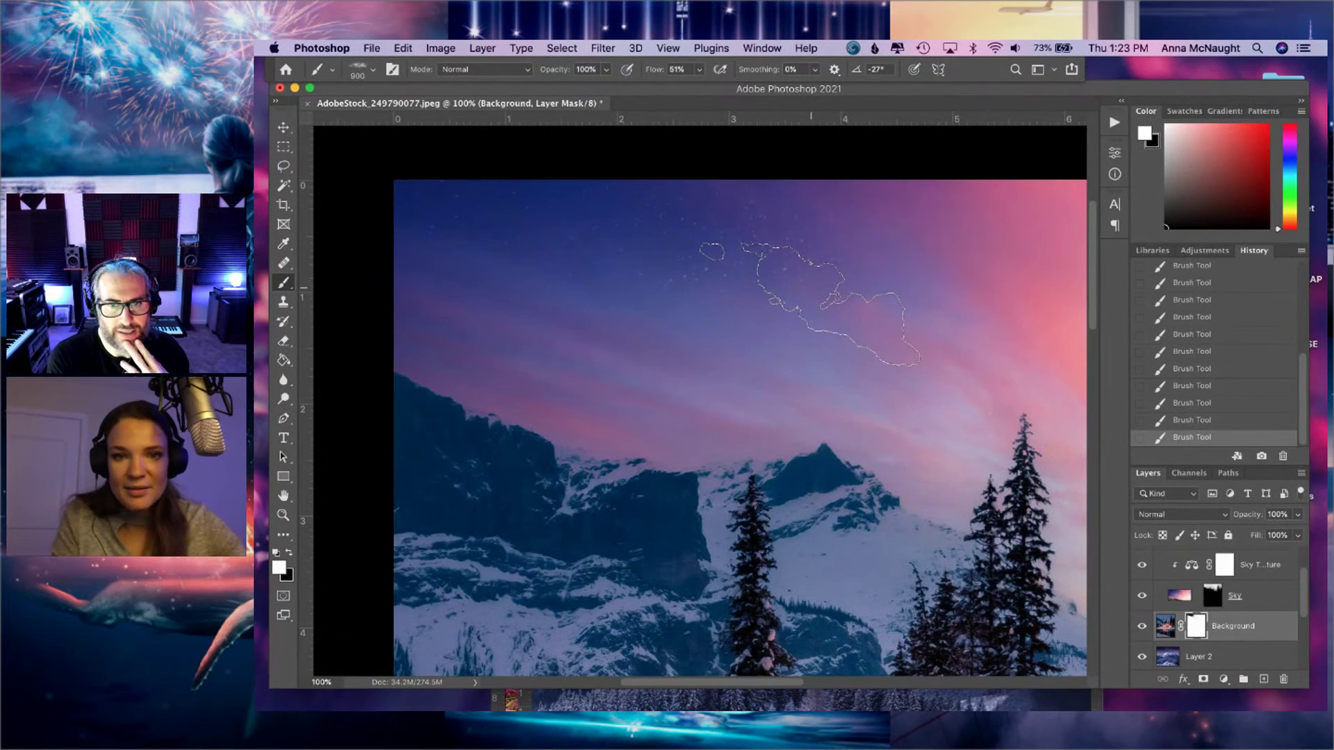
key("super+d")
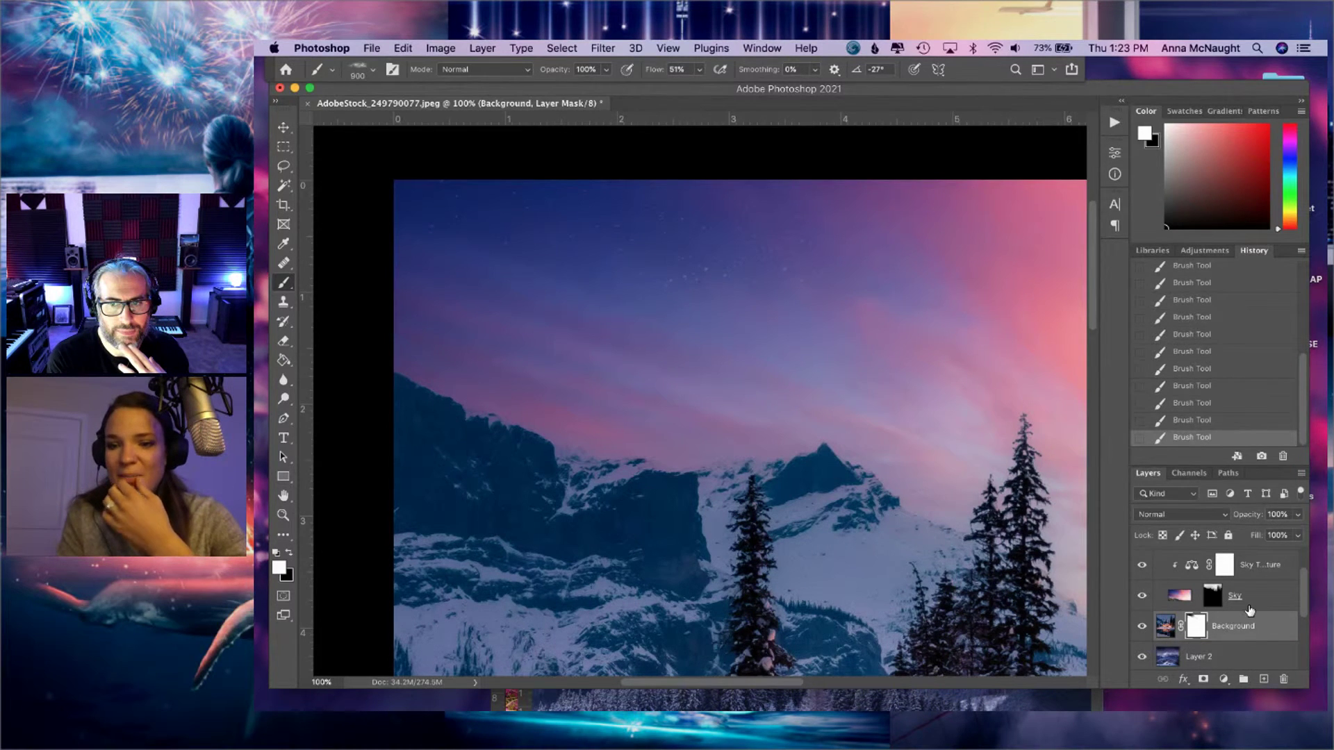
scroll(1249, 611, "up", 2)
left_click(1141, 644)
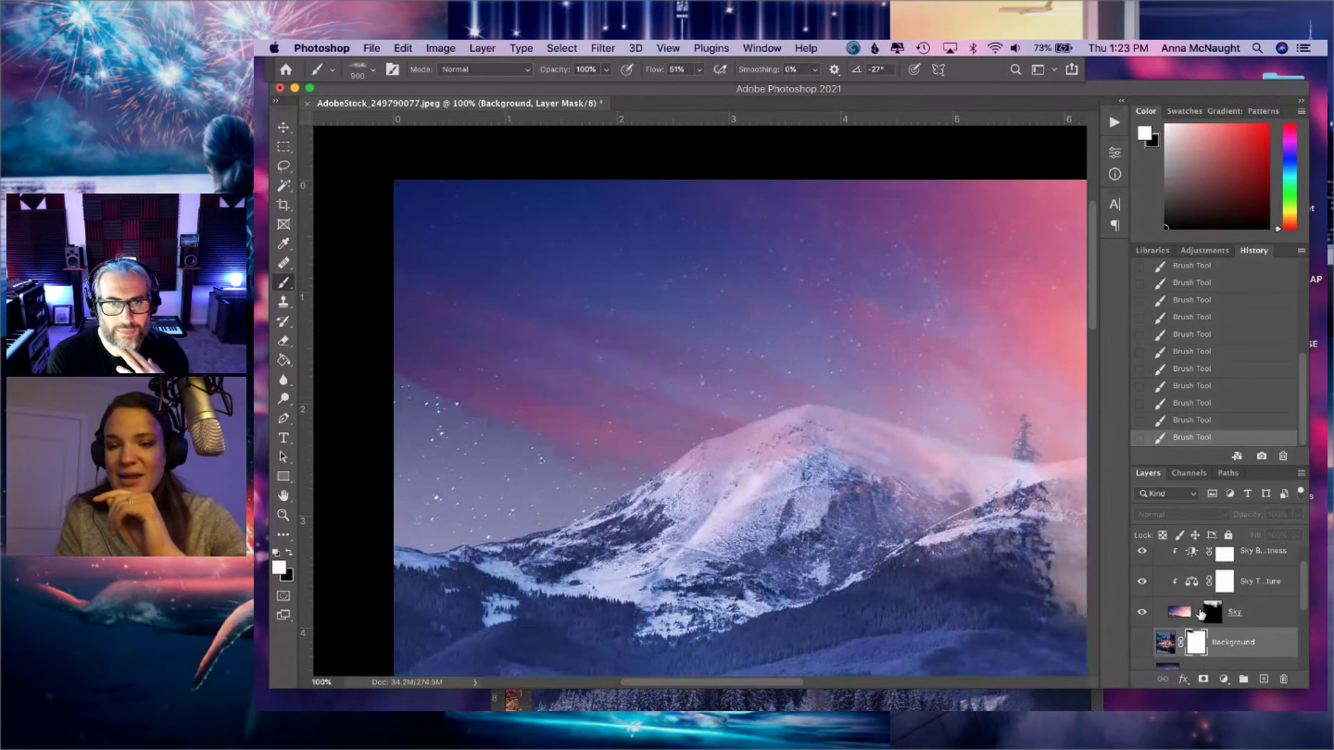
scroll(1184, 623, "down", 1)
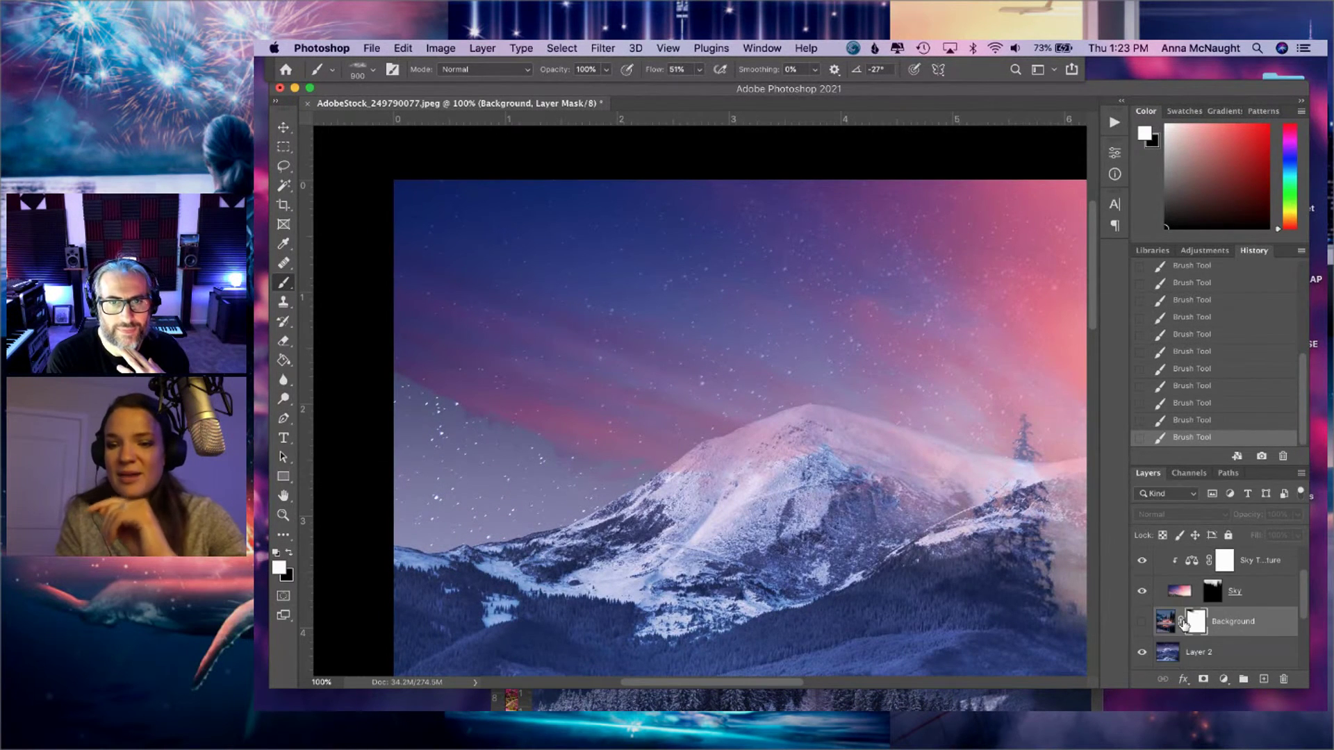
left_click(1140, 622)
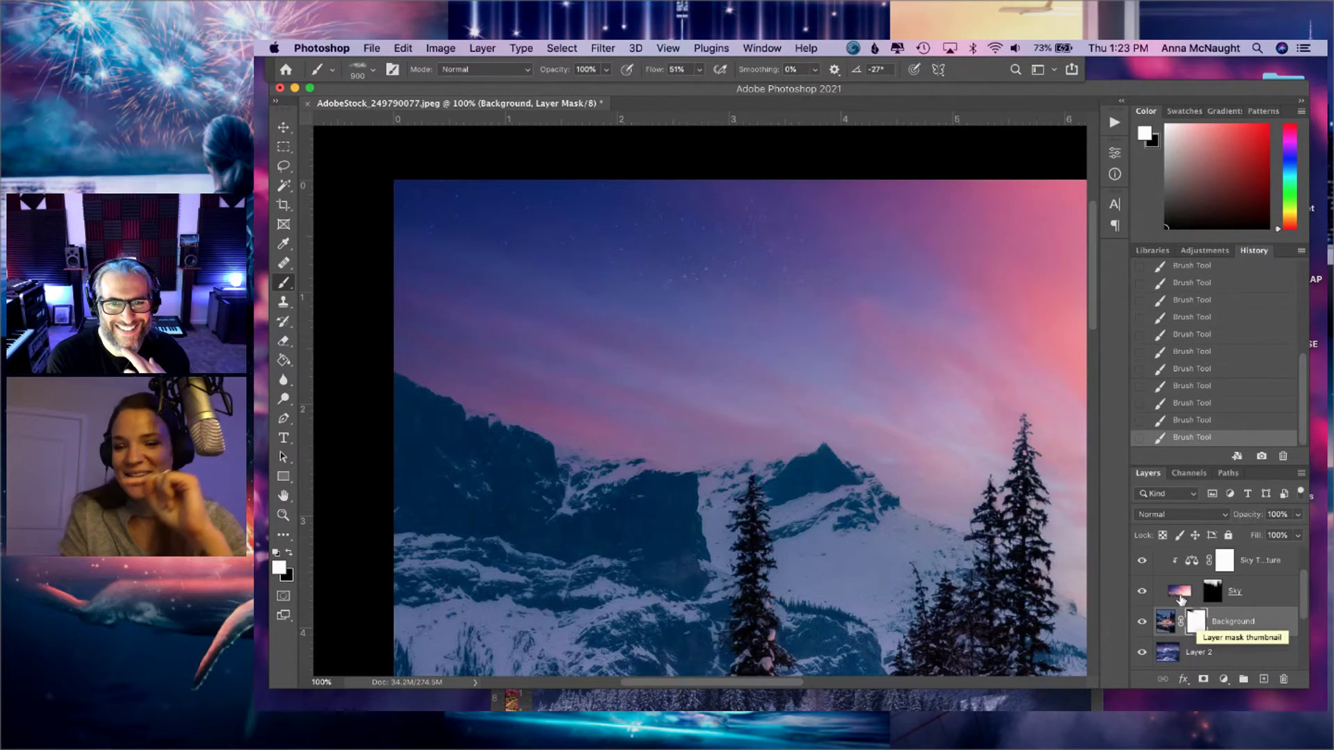
left_click(1140, 627)
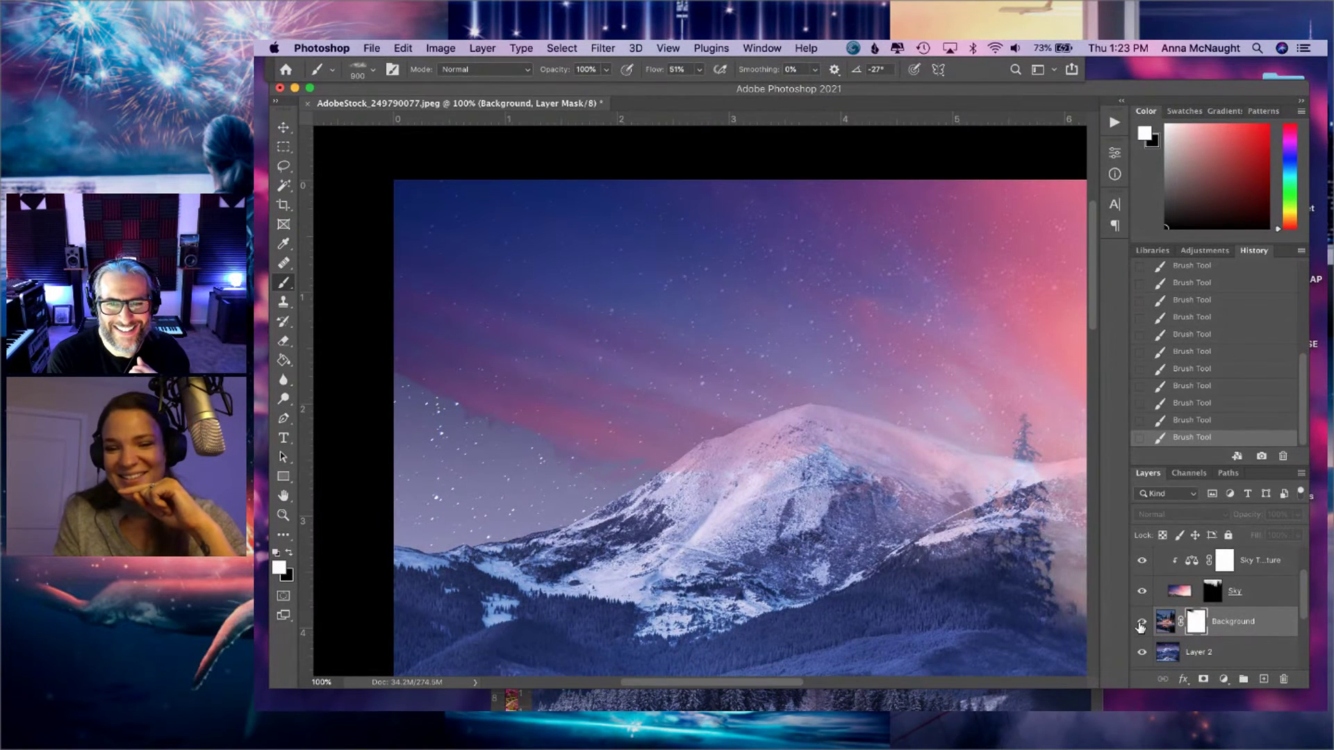
left_click(1141, 625)
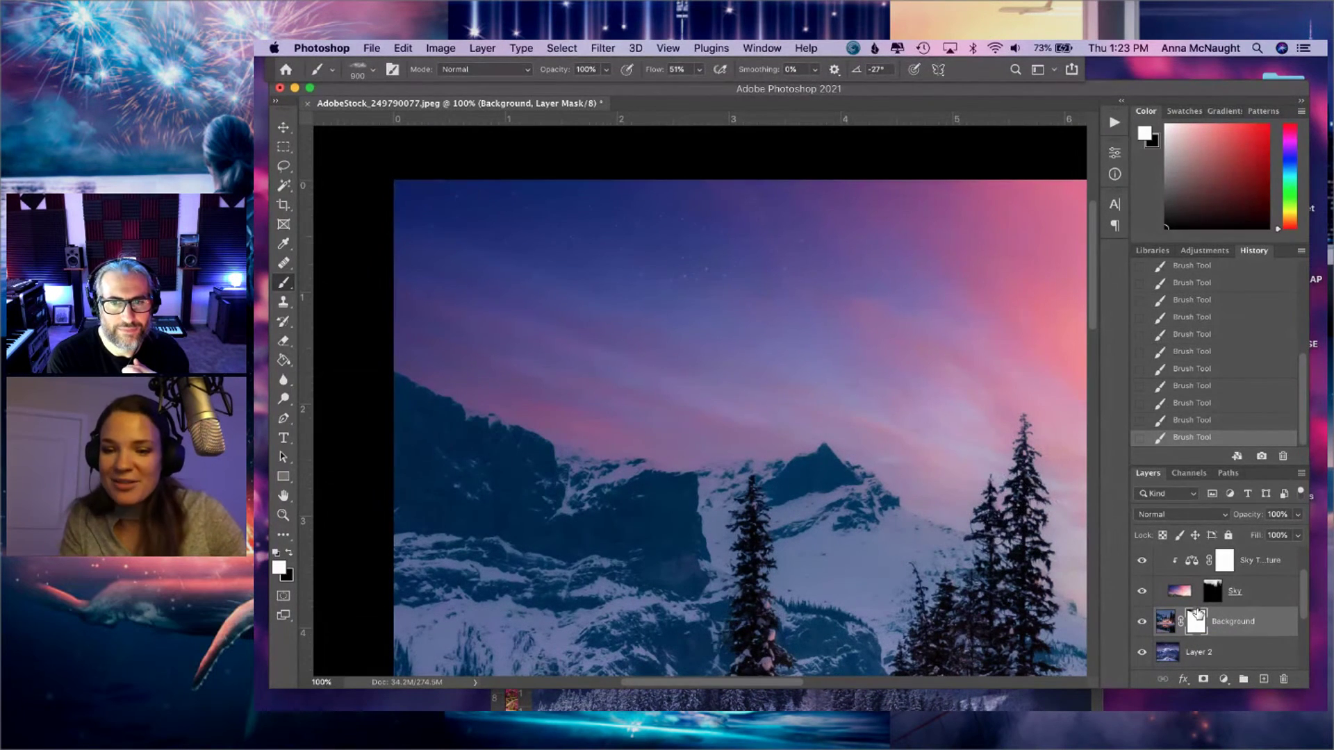
- Duplicate Layer 2 and hide the Sky Replacement Group, the masked Background beneath it and both Layer 2 copies
scroll(1178, 621, "down", 2)
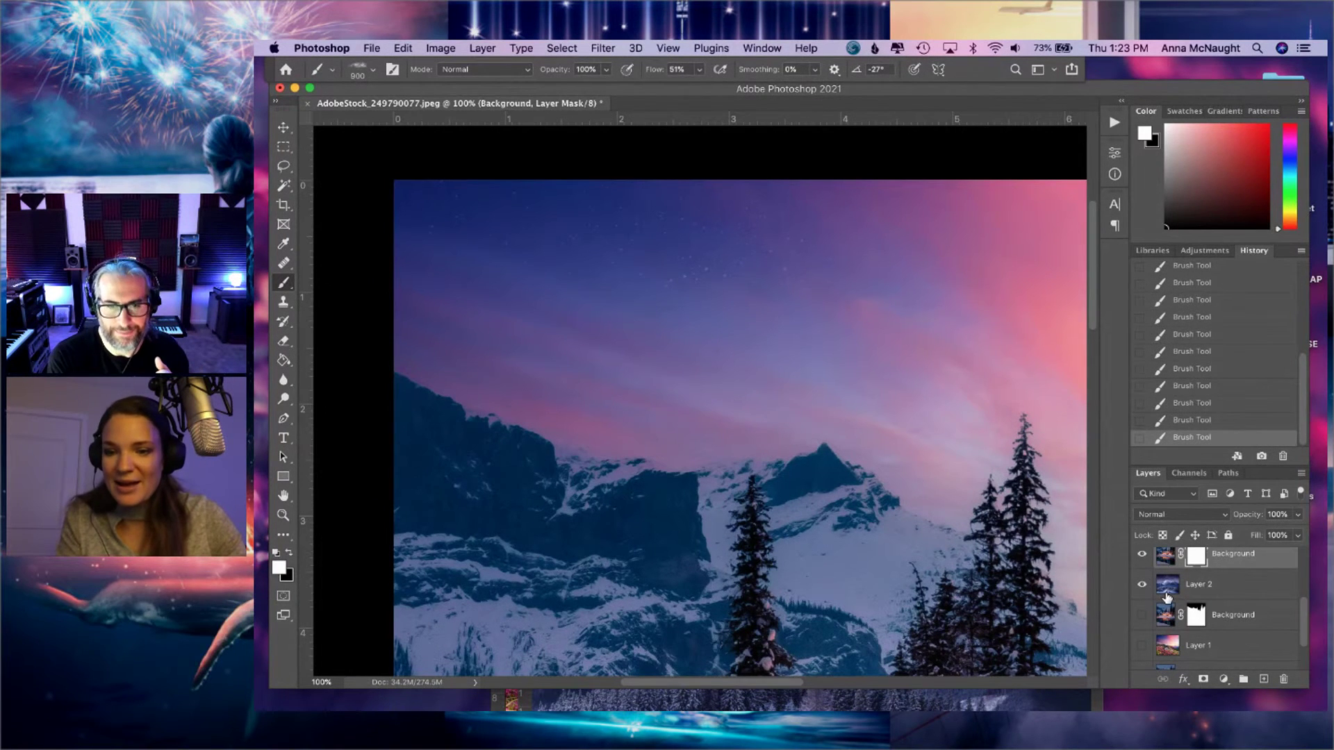
left_click_drag(1167, 596, 1264, 679)
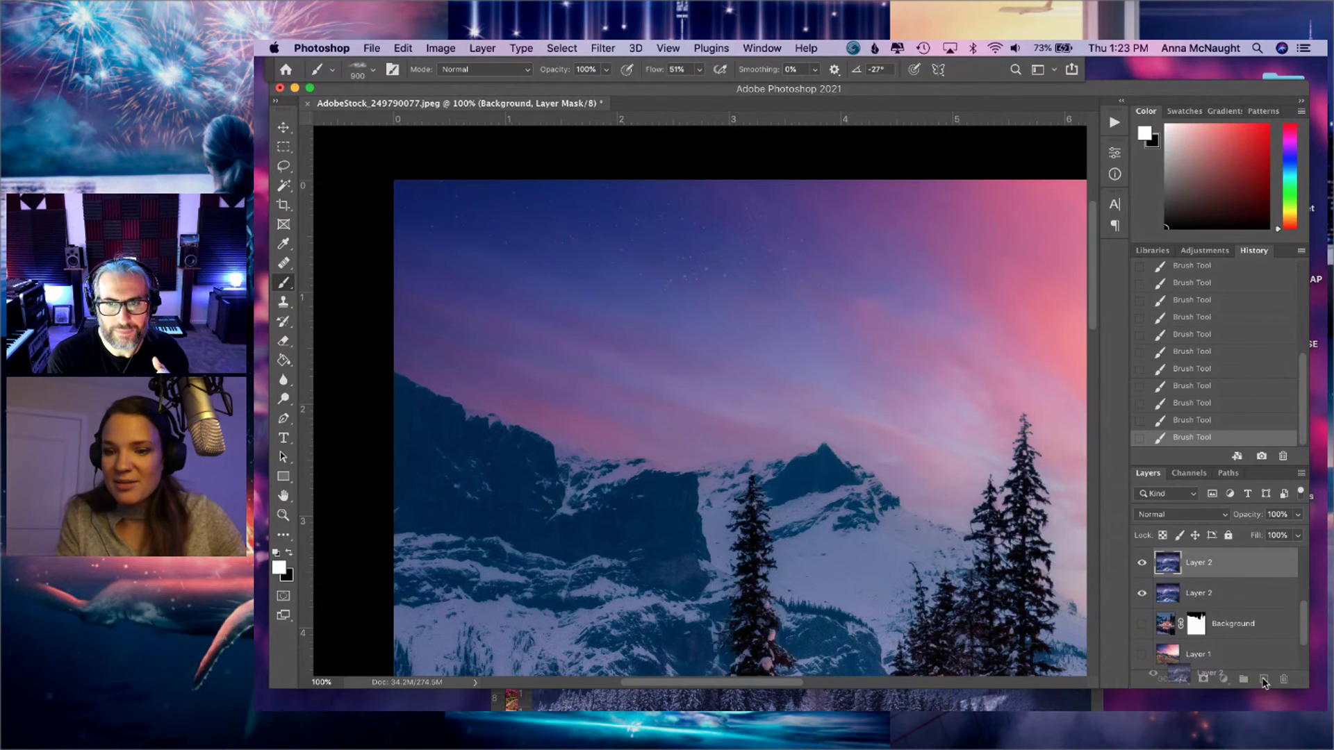
scroll(1168, 567, "up", 4)
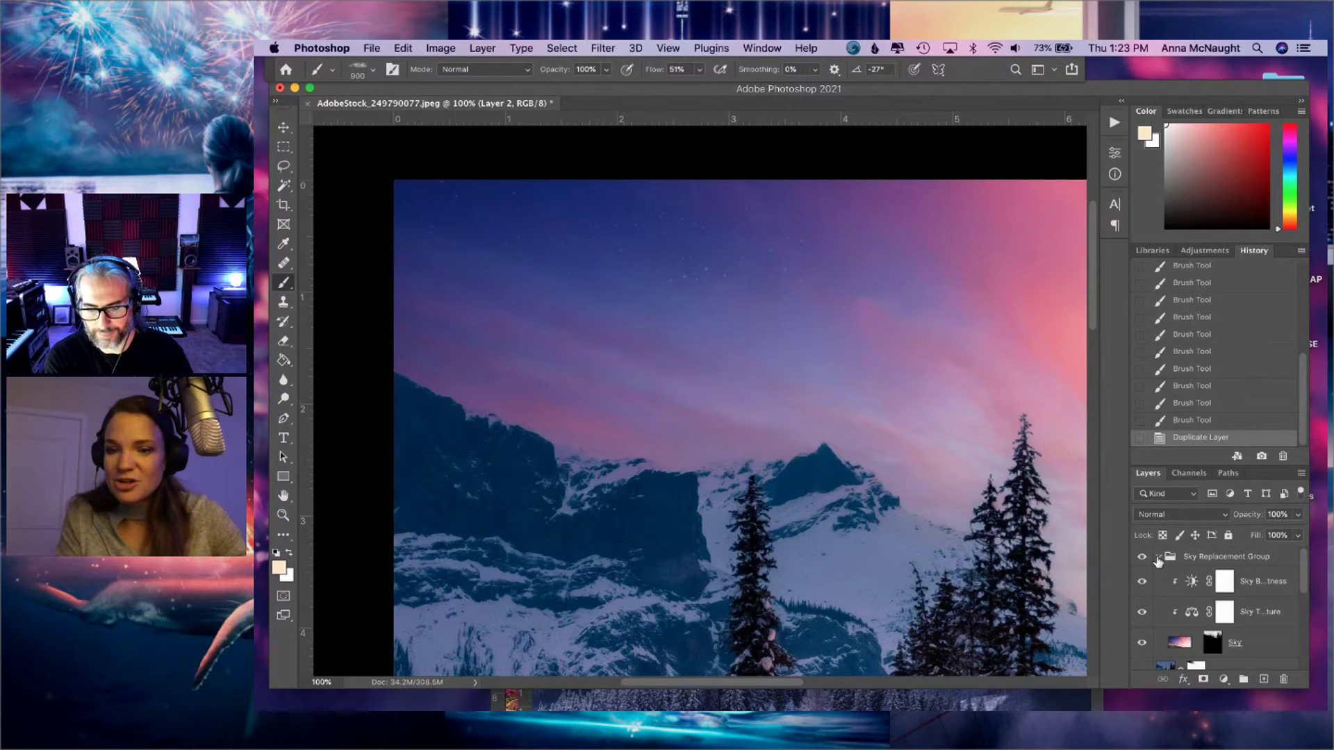
left_click(1158, 558)
left_click(1141, 556)
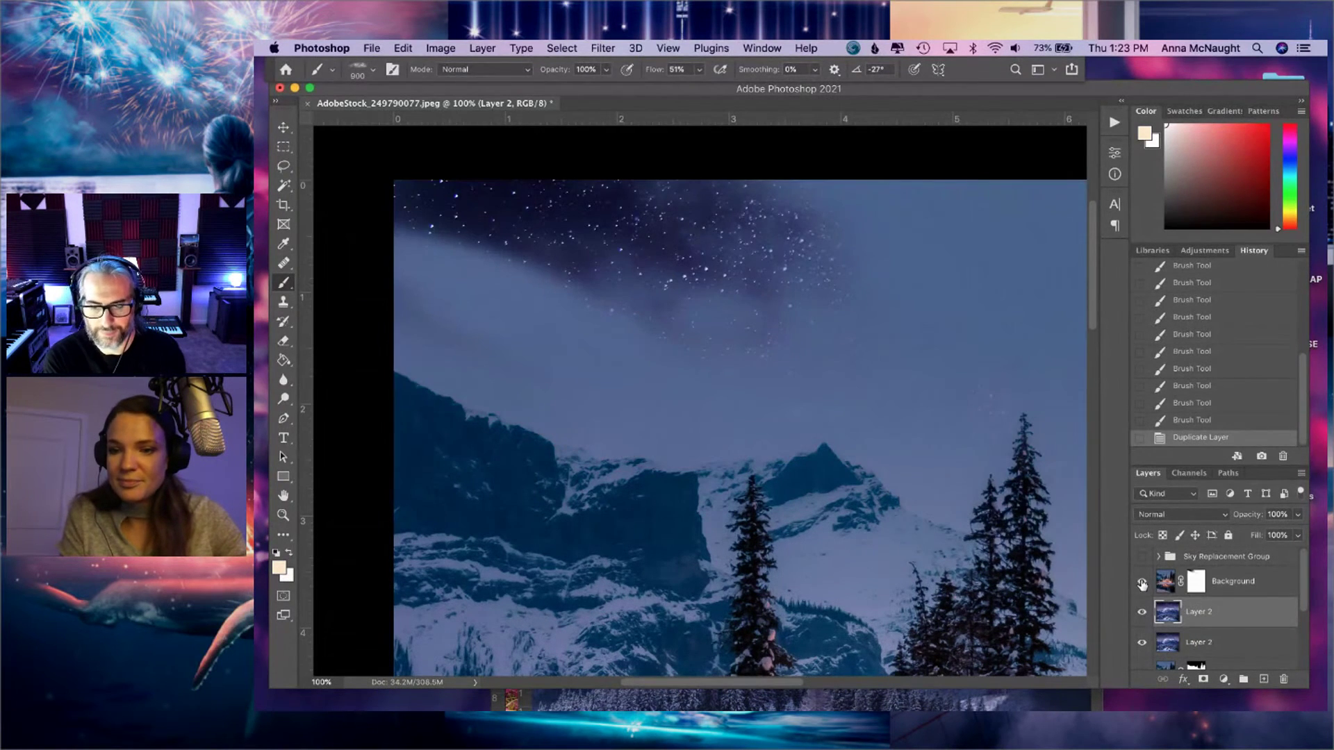
left_click(1141, 610)
scroll(1154, 604, "down", 2)
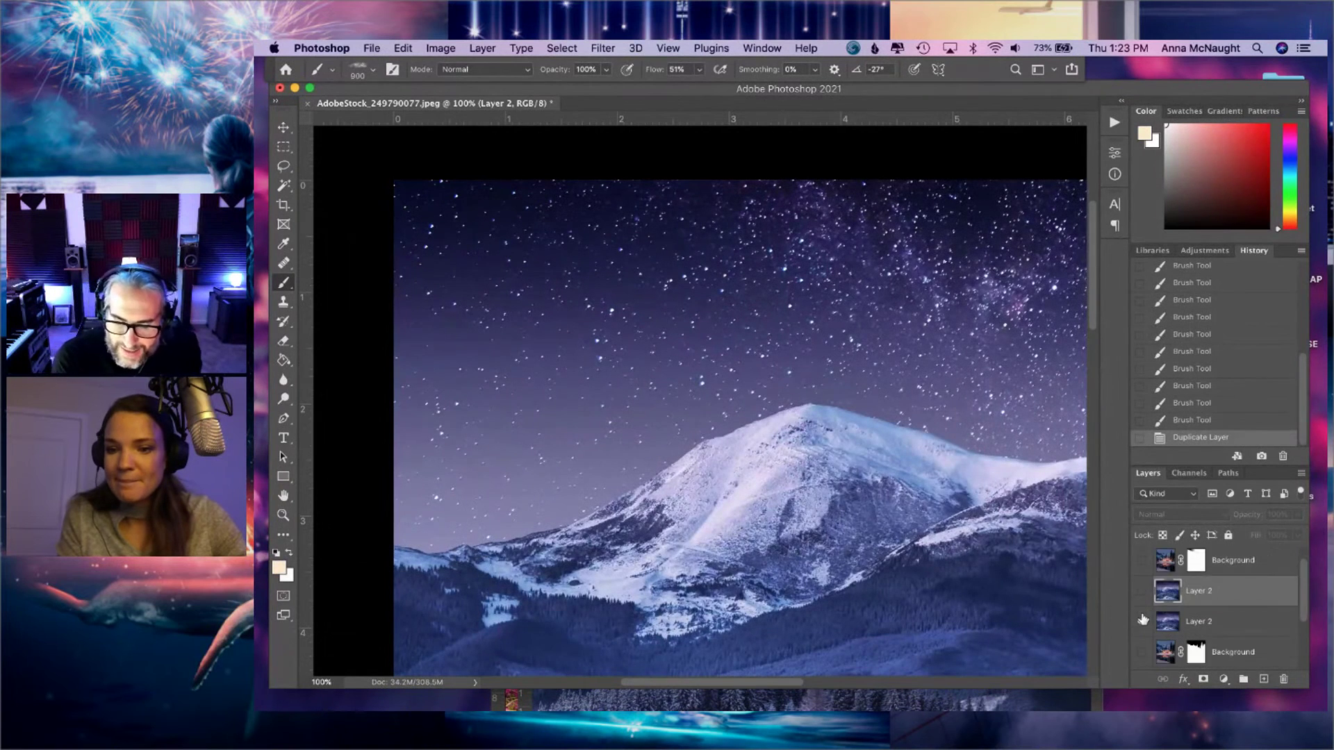
- Move the Layer 2 copy directly below Layer 1 and show it along with Layer 1 and the masked Background above
left_click_drag(1176, 586, 1176, 650)
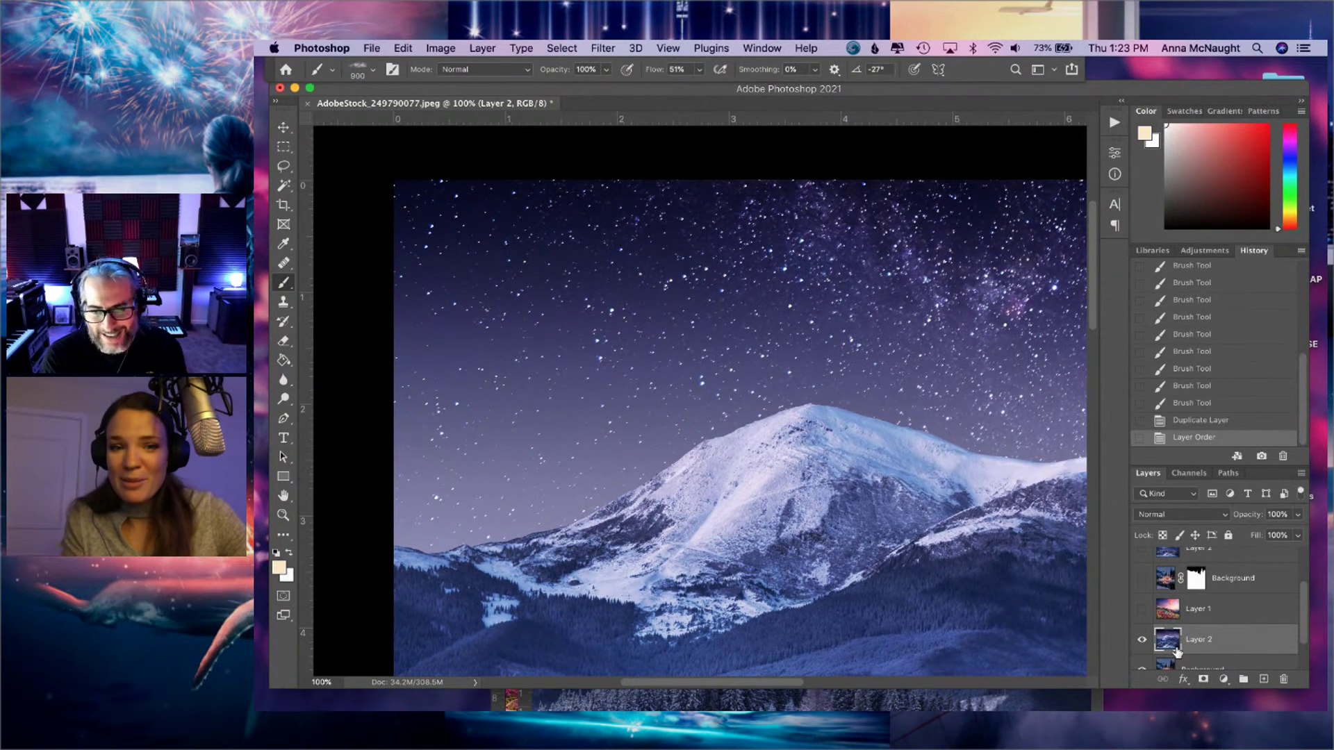
left_click(1141, 609)
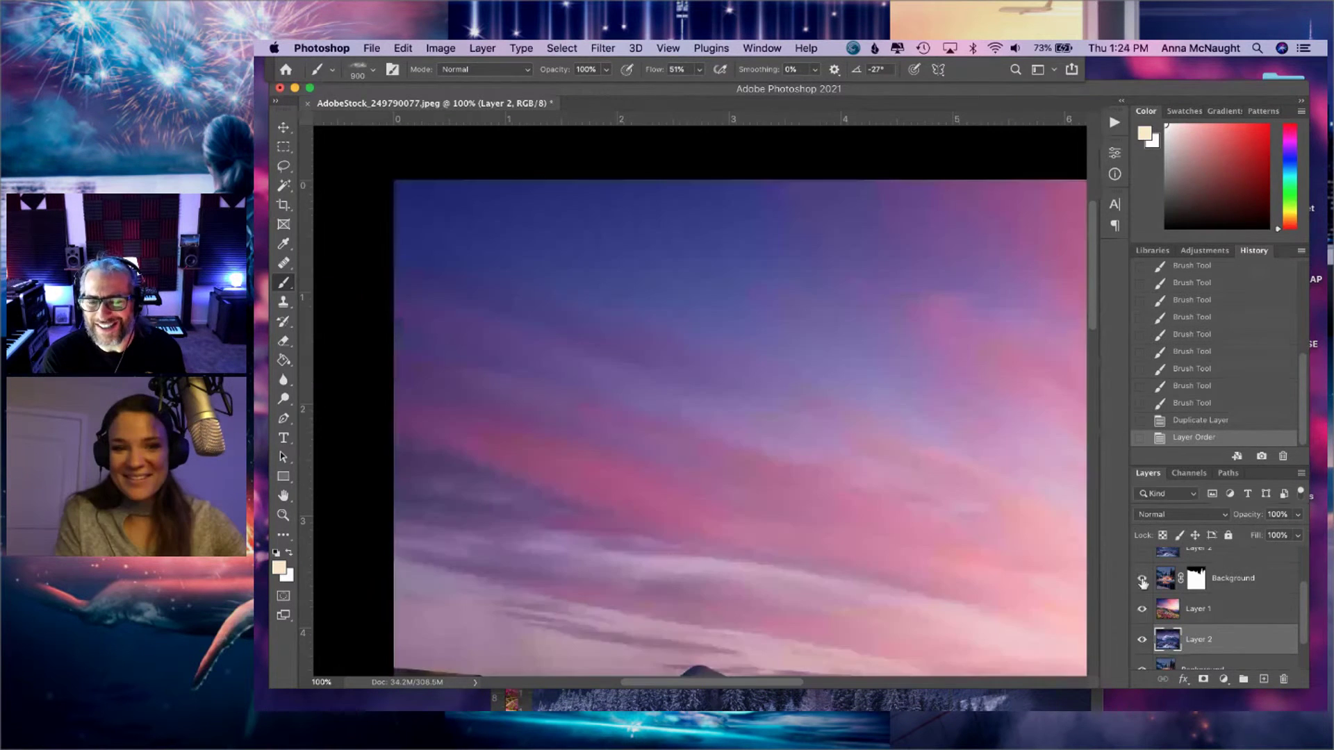
left_click(1142, 578)
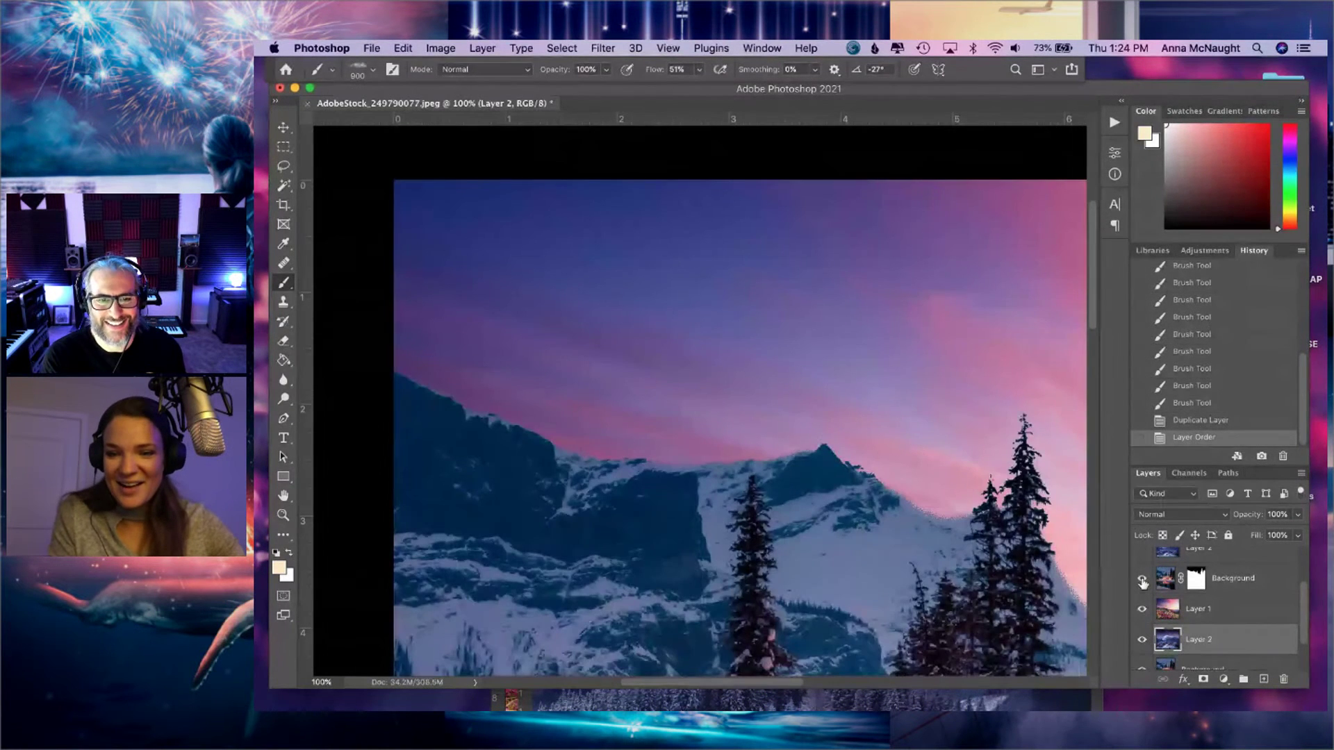
- Add a white layer mask to Layer 1 and check the starry sky beneath by hiding and showing the layer
left_click(1155, 617)
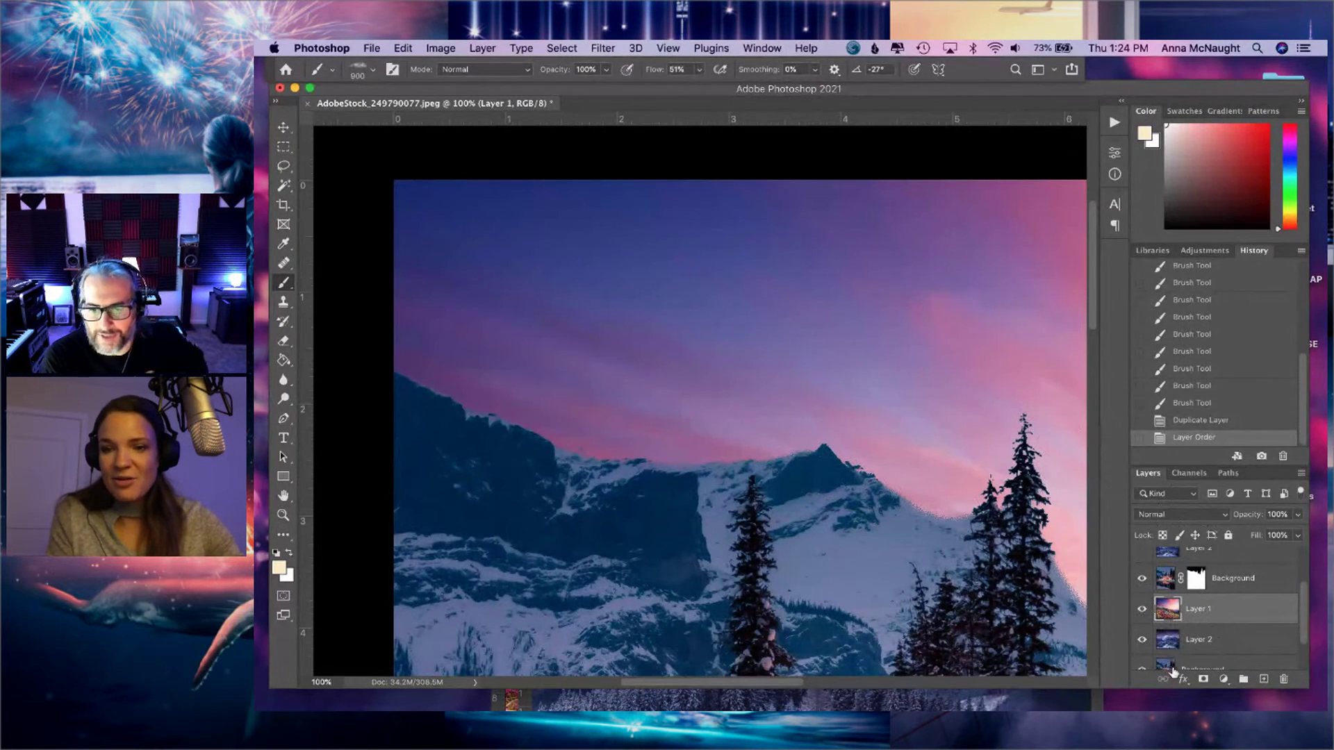
left_click(1202, 681)
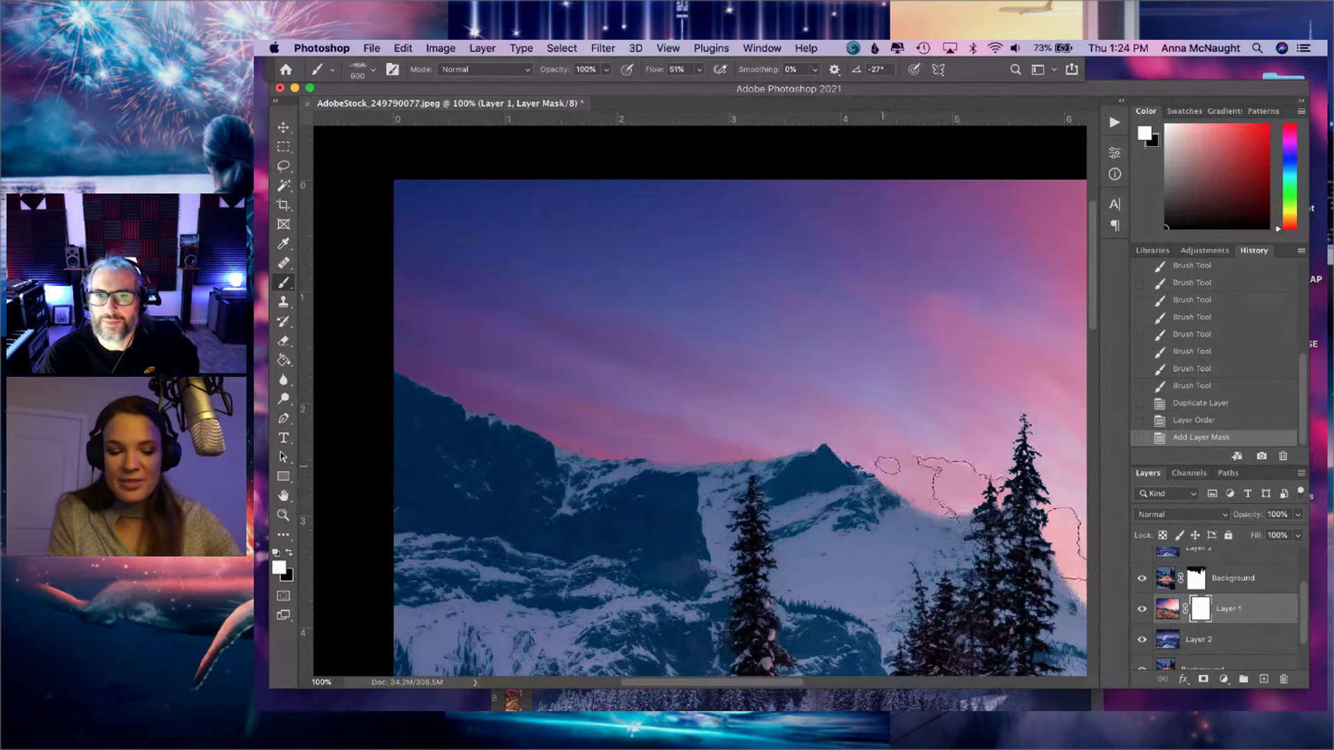
key("space")
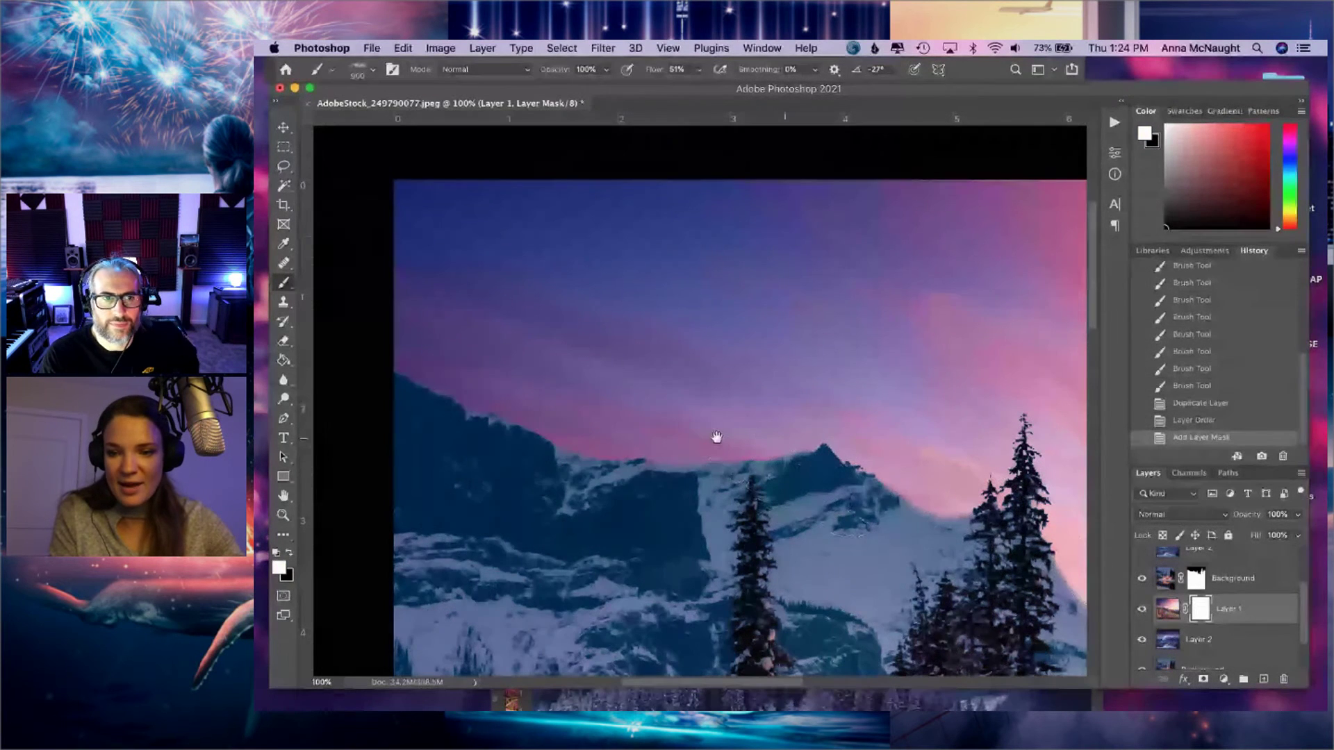
left_click_drag(717, 437, 748, 439)
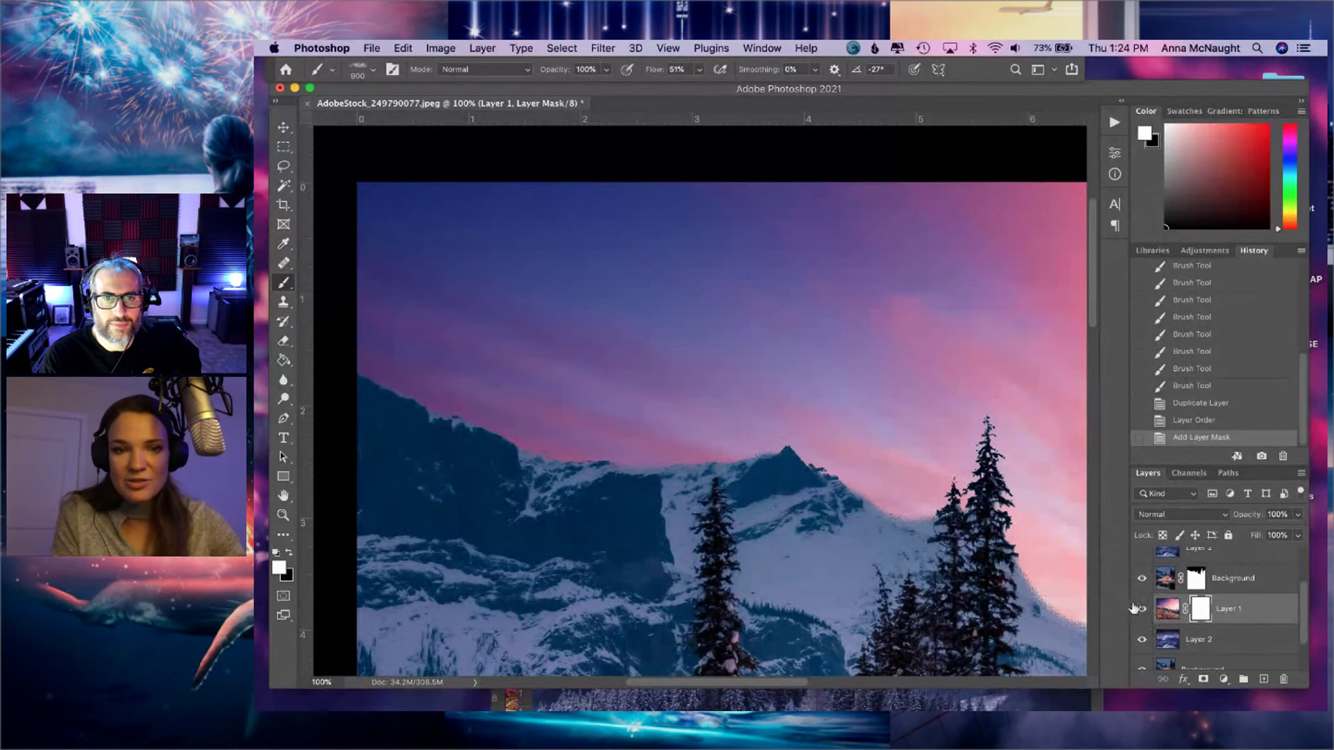
left_click(1141, 609)
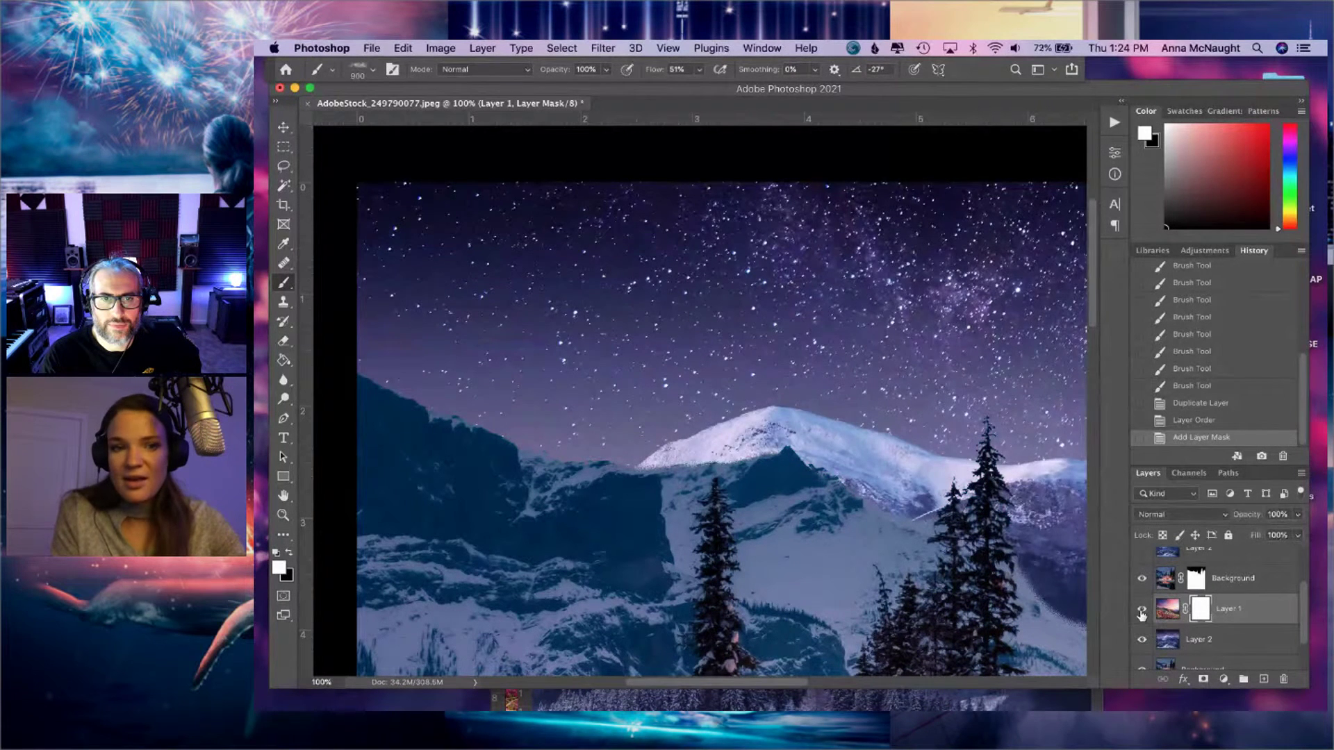
left_click(1141, 611)
- Try painting black on Layer 1's mask with the cloud brush at 51% flow across the upper-left sky
mouse_move(551, 253)
left_mouse_down()
mouse_move(432, 214)
mouse_move(640, 274)
left_mouse_up()
key("x")
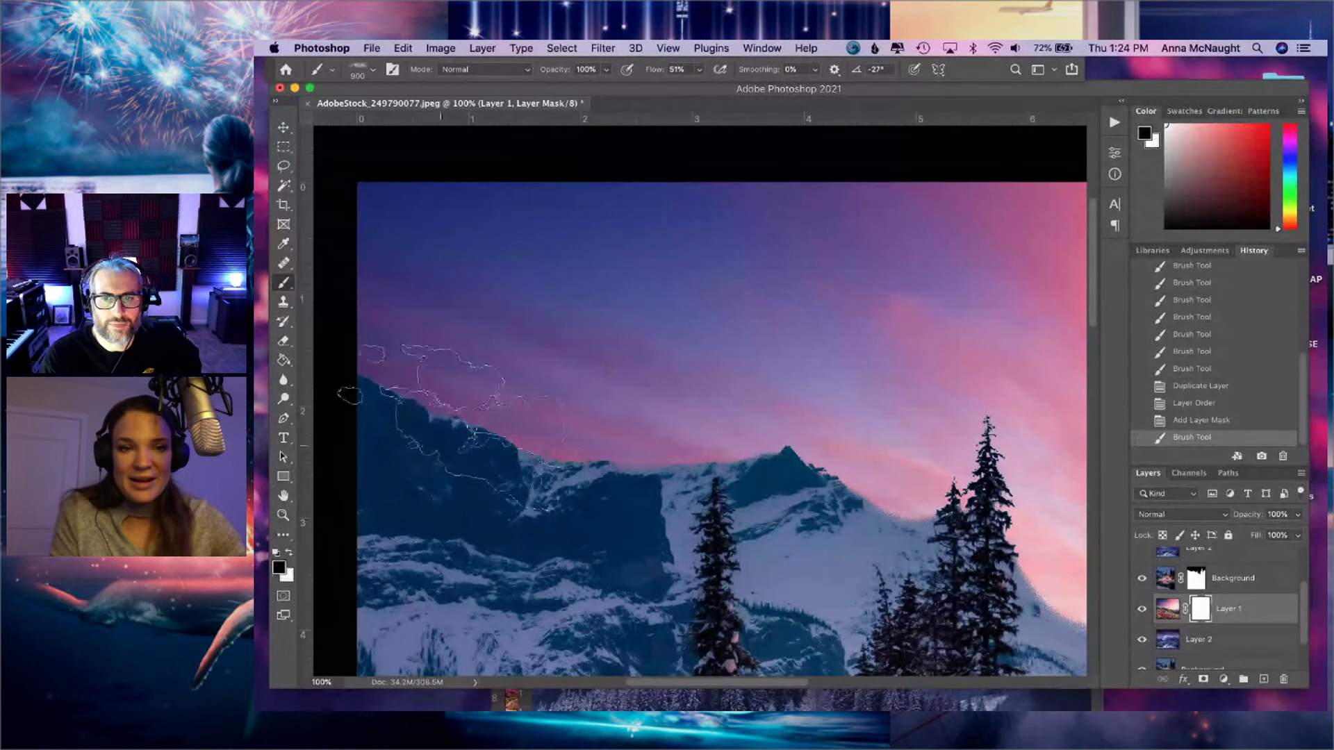
mouse_move(565, 244)
left_mouse_down()
mouse_move(461, 218)
mouse_move(500, 232)
left_mouse_up()
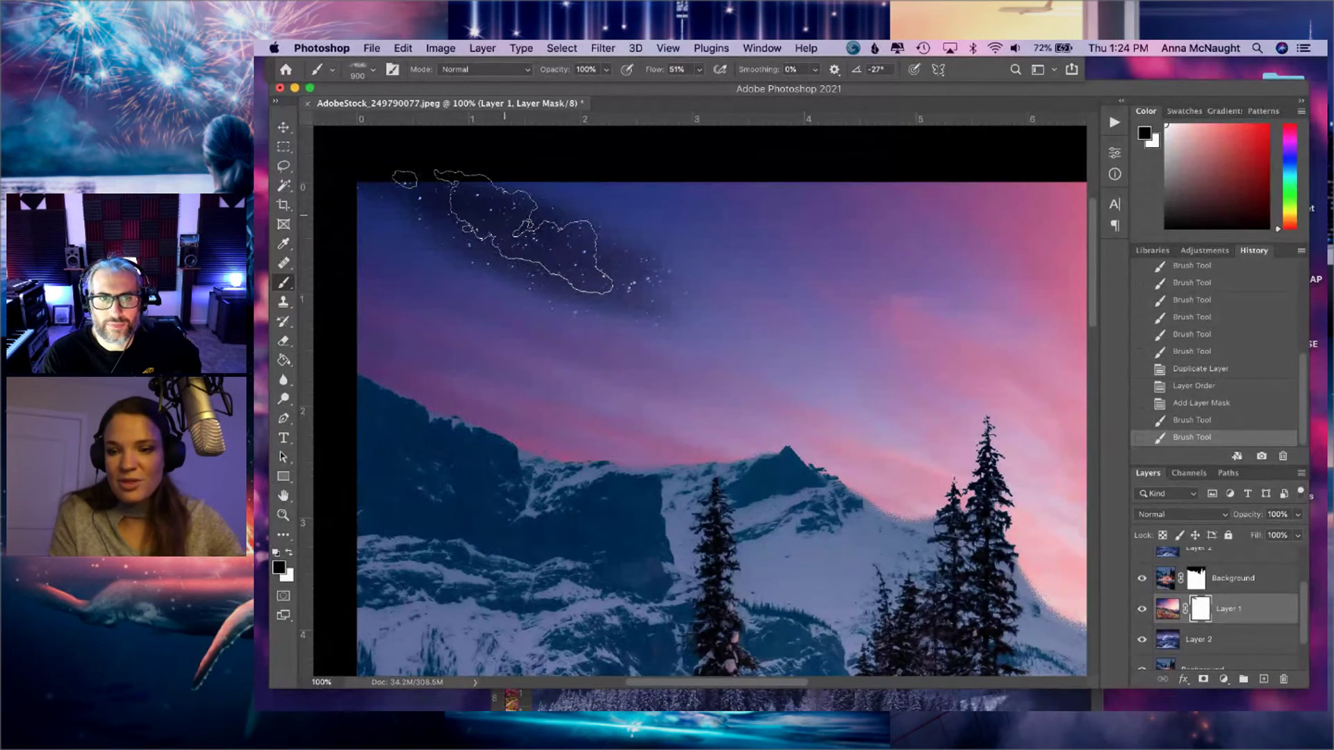
scroll(1202, 569, "up", 2)
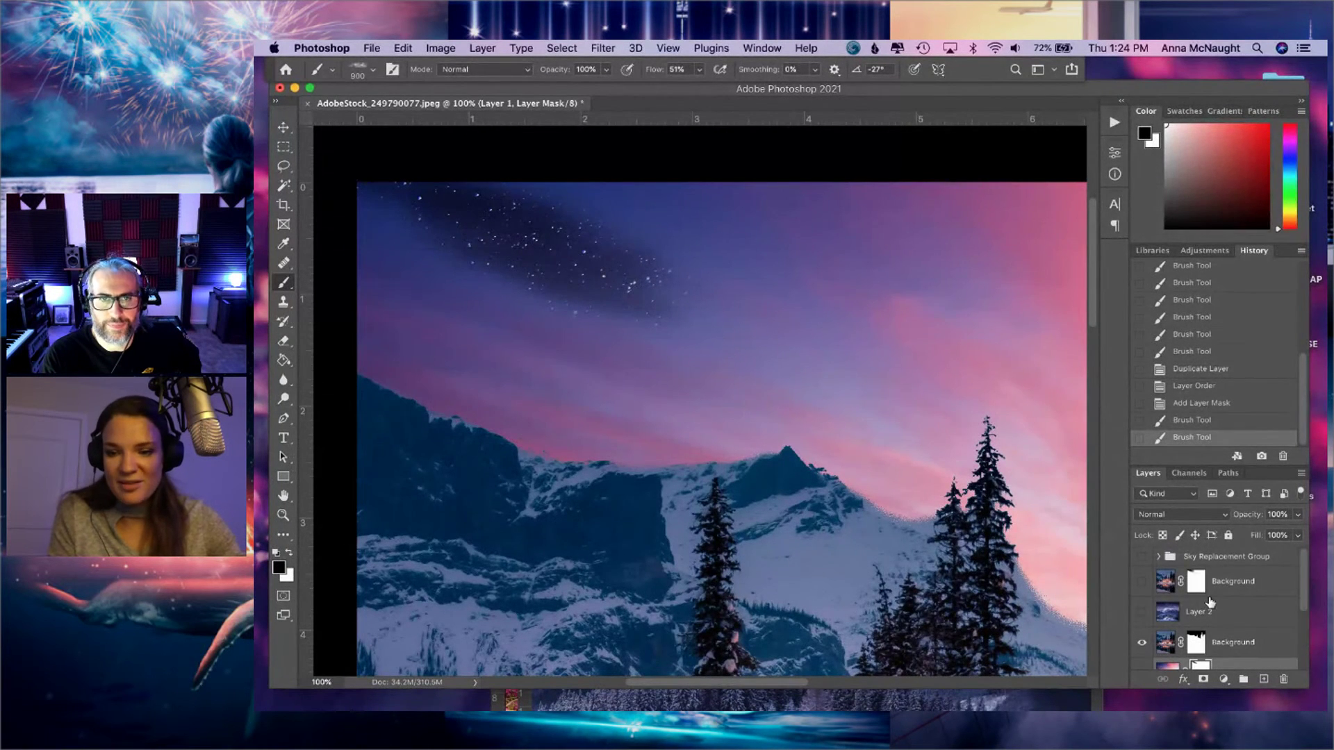
scroll(1195, 588, "down", 2)
left_click(1201, 630, "super")
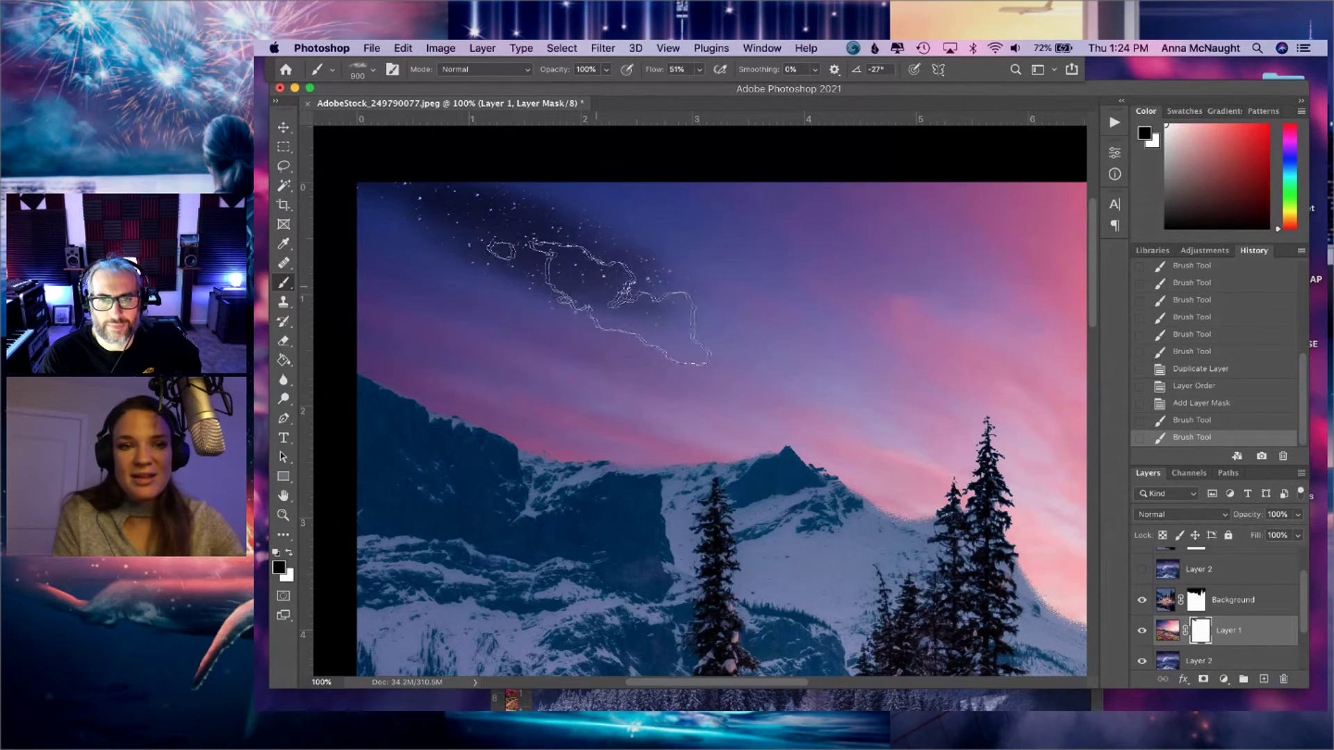
mouse_move(624, 286)
left_mouse_down()
mouse_move(681, 264)
mouse_move(625, 208)
mouse_move(765, 243)
mouse_move(545, 248)
left_mouse_up()
- Revert the brush strokes on Layer 1's mask through the history, back to the newly added mask
key("super+z")
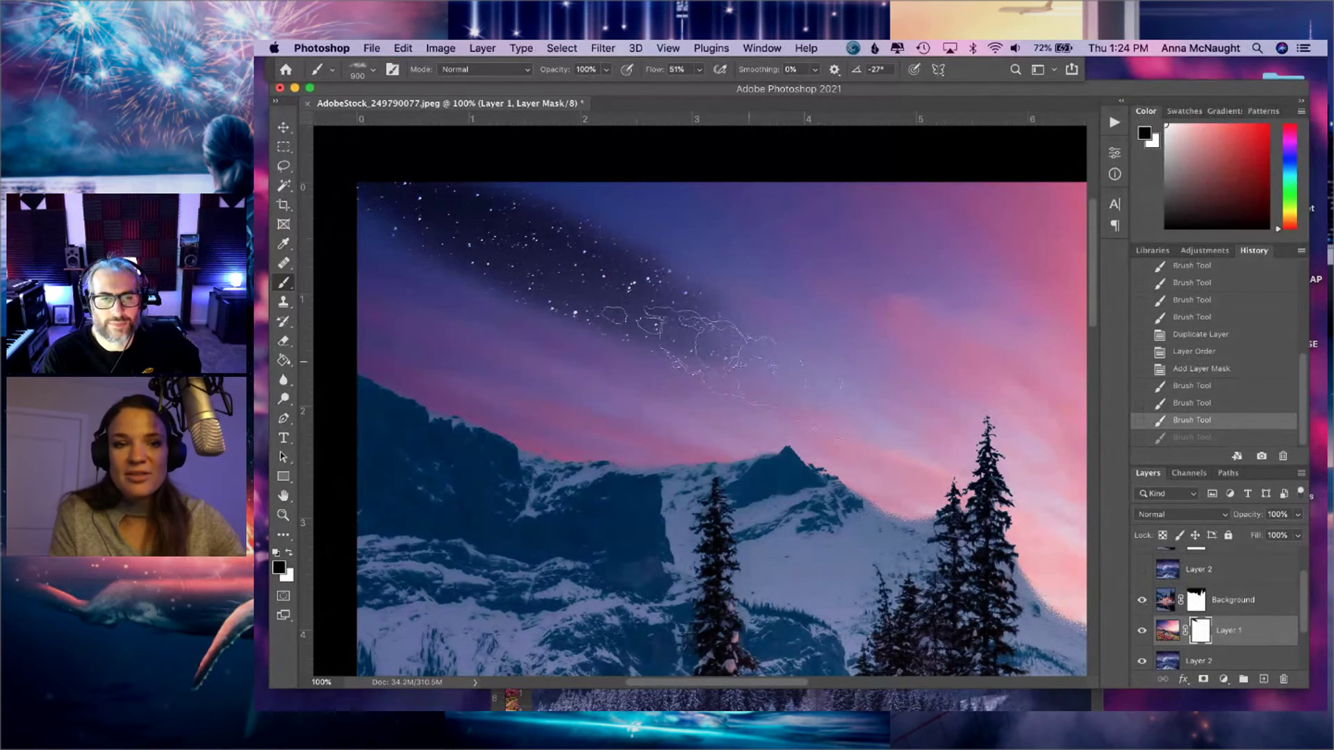
key("super+shift+z")
key("super+d")
key("super+z")
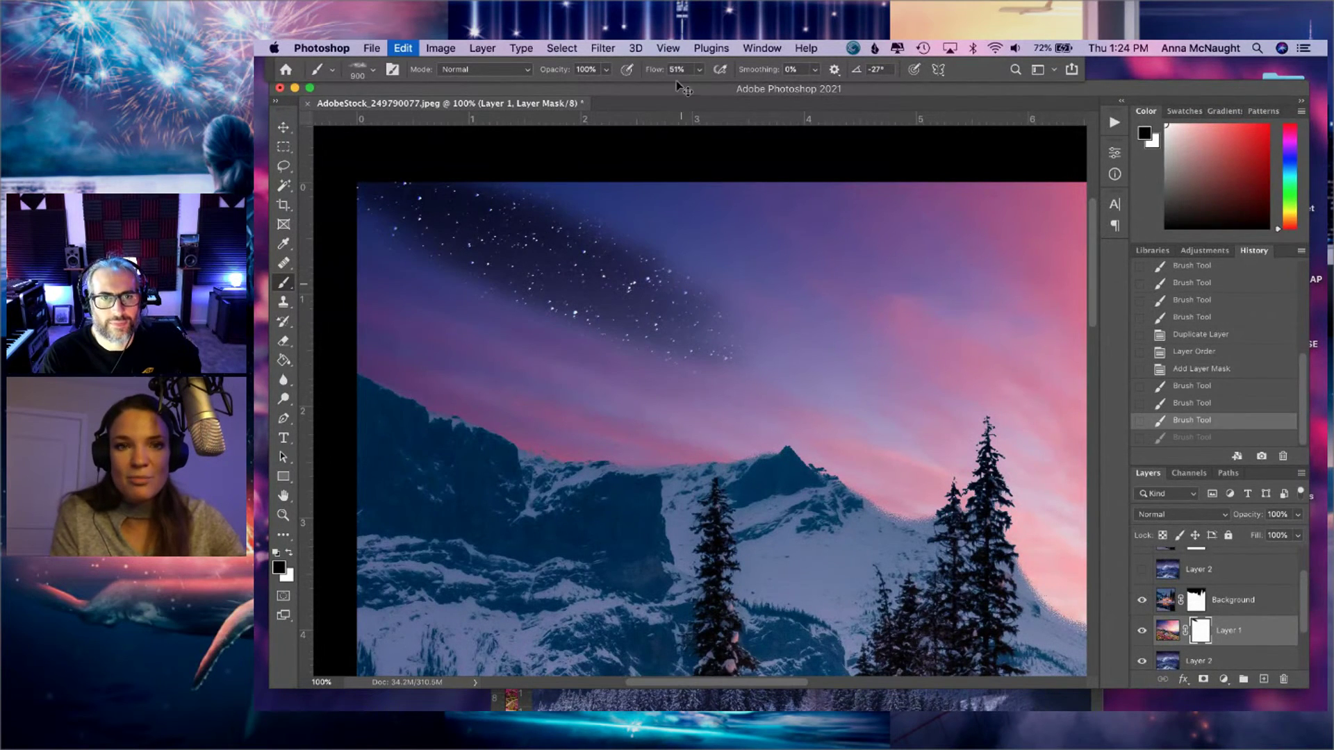
key("super+z")
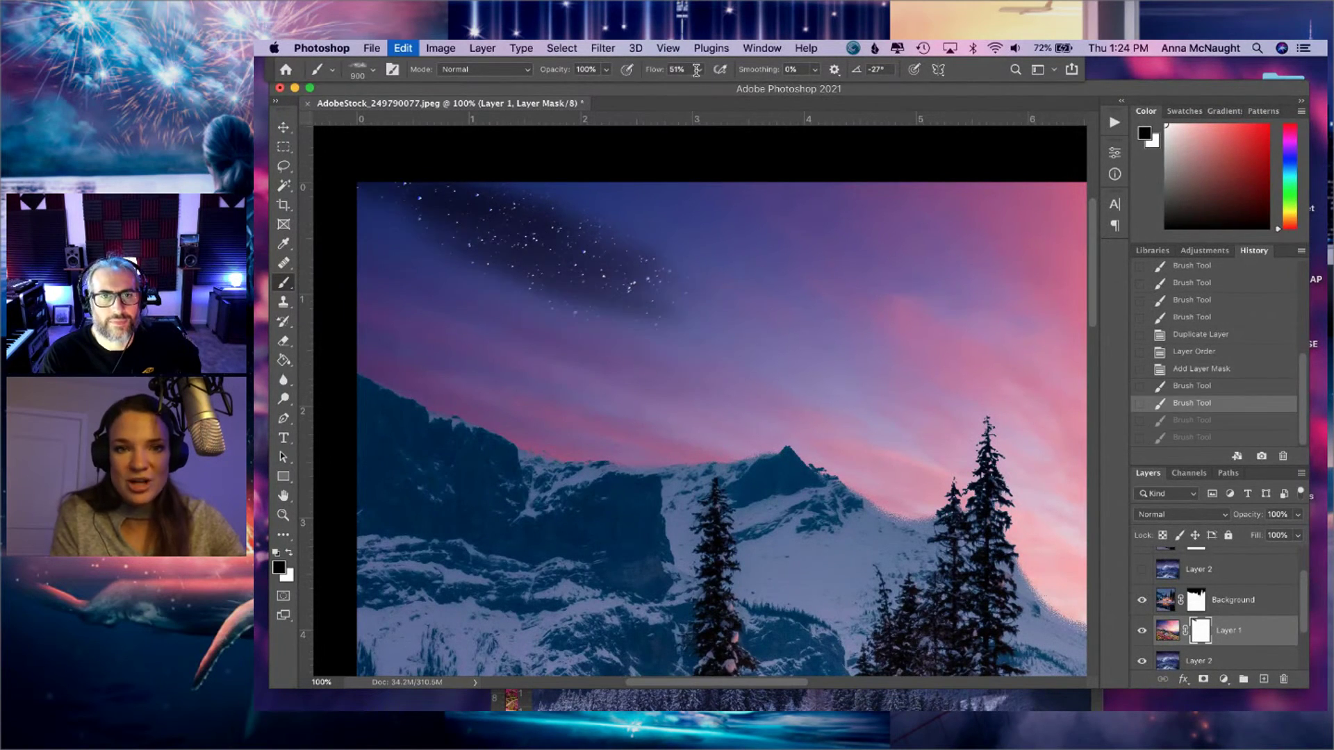
left_click(1188, 369)
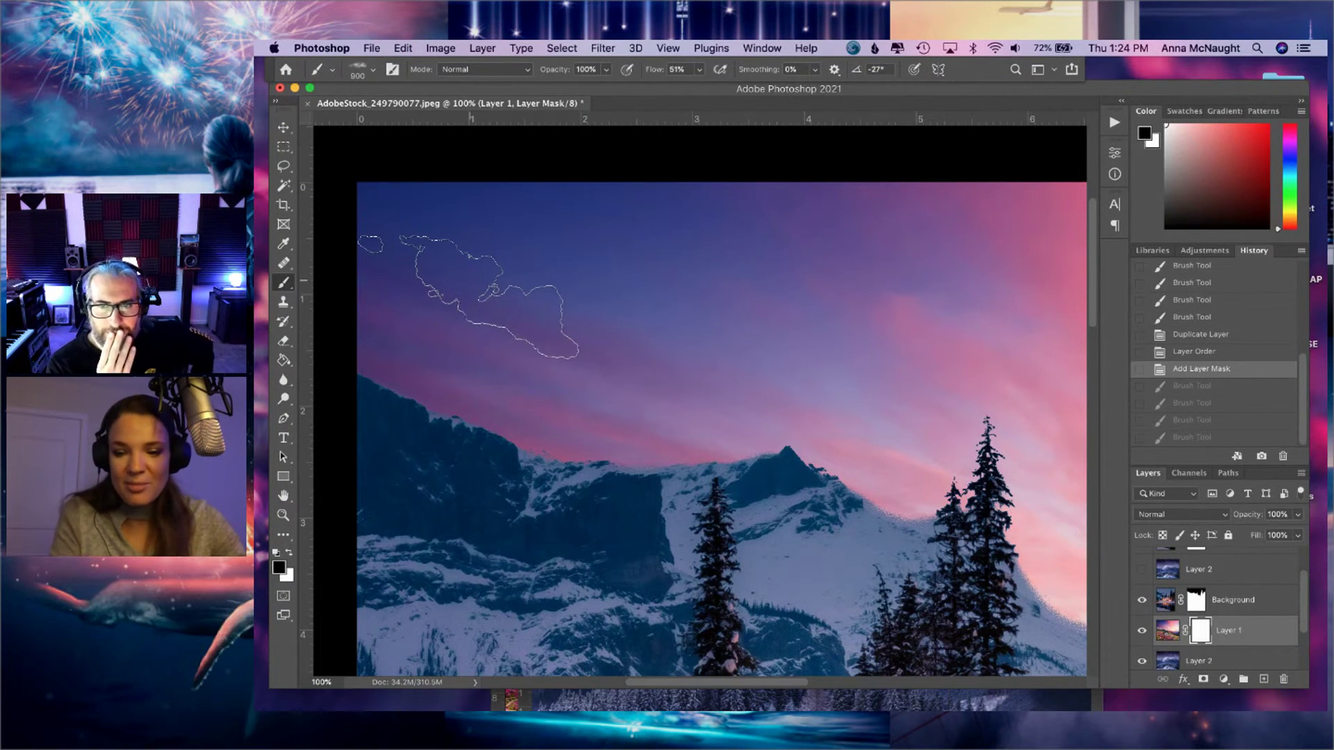
key("super+d")
- Set the cloud brush to a -15° angle and 16% flow, and paint black on Layer 1's mask in the upper-left sky
left_click(372, 70)
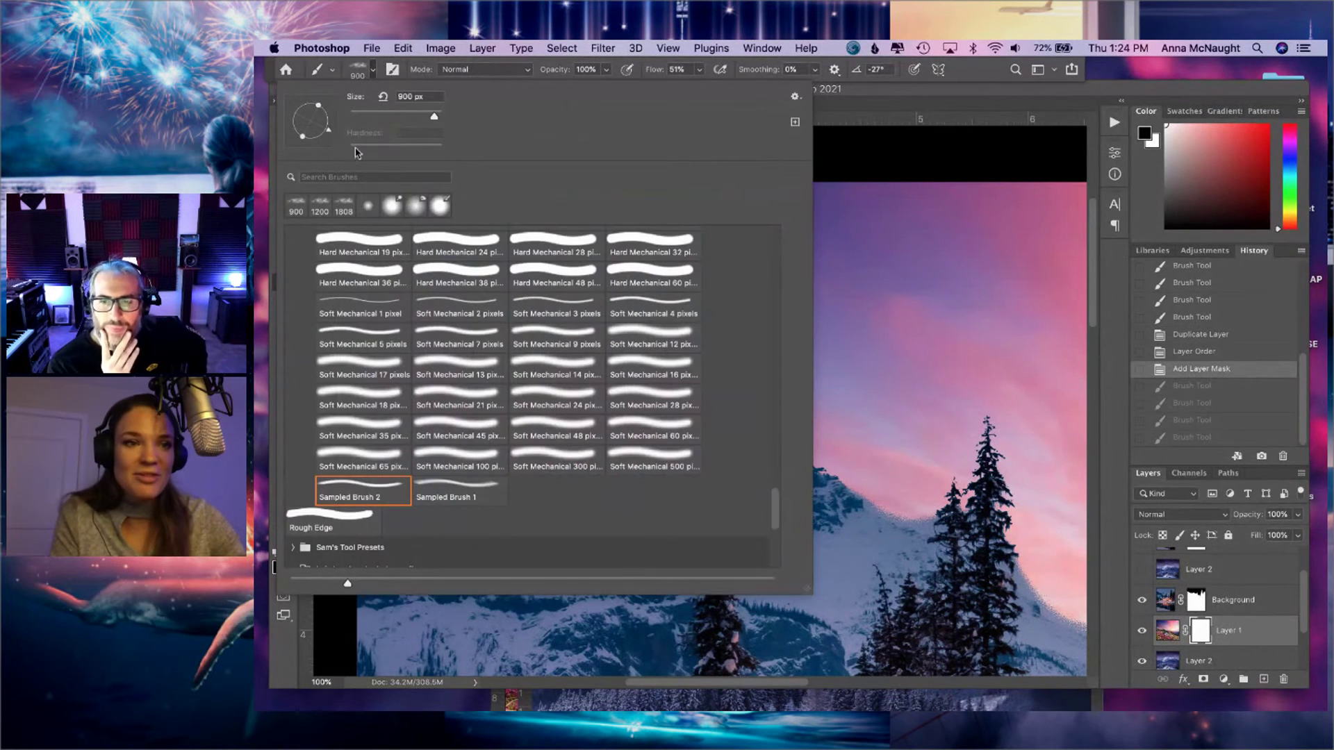
left_click_drag(325, 127, 327, 122)
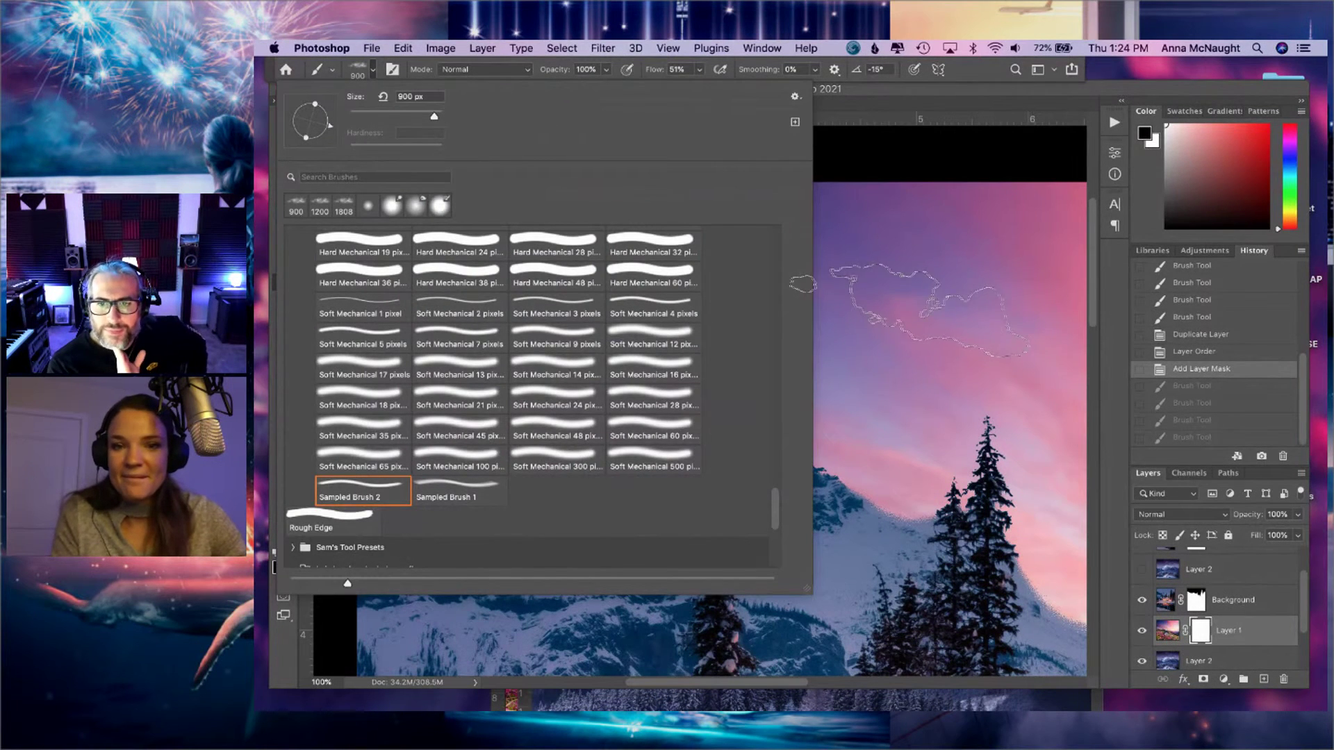
left_click_drag(896, 292, 1113, 259)
key("super+z")
left_click_drag(699, 73, 675, 87)
mouse_move(553, 217)
left_mouse_down()
mouse_move(528, 238)
mouse_move(469, 250)
mouse_move(480, 253)
left_mouse_up()
- Enlarge the cloud brush to 1600 px, brush more stars into the upper-left sky on Layer 1's mask, and extend the visible layer list
key("bracketright")
key("bracketright")
key("bracketright")
key("bracketright")
key("bracketright")
key("bracketright")
key("bracketright")
left_click_drag(578, 227, 483, 313)
mouse_move(577, 291)
left_mouse_down()
mouse_move(556, 281)
mouse_move(612, 285)
left_mouse_up()
left_click_drag(1217, 464, 1217, 415)
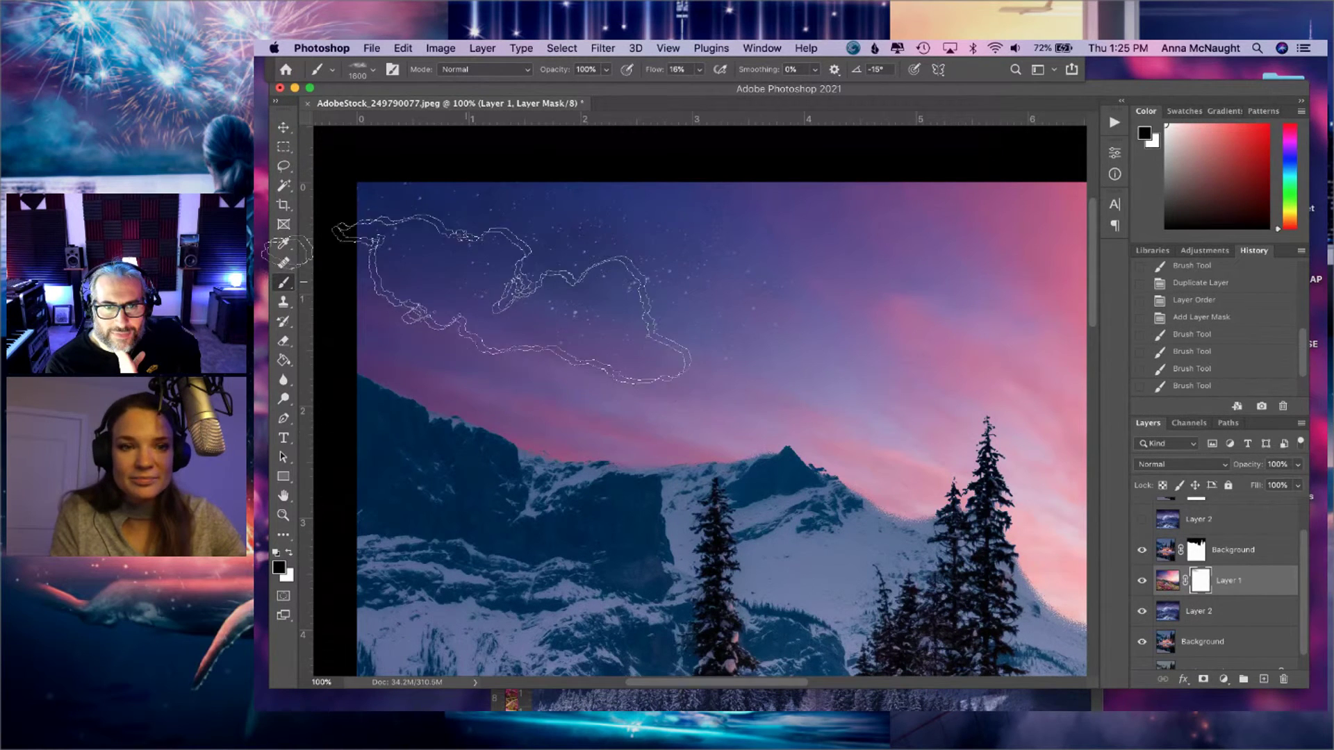
- Reduce the cloud brush to 1000 px and 900 px, and paint more black into the upper-left sky on Layer 1's mask
left_click(510, 299)
key("[")
key("[")
key("[")
key("[")
key("[")
key("[")
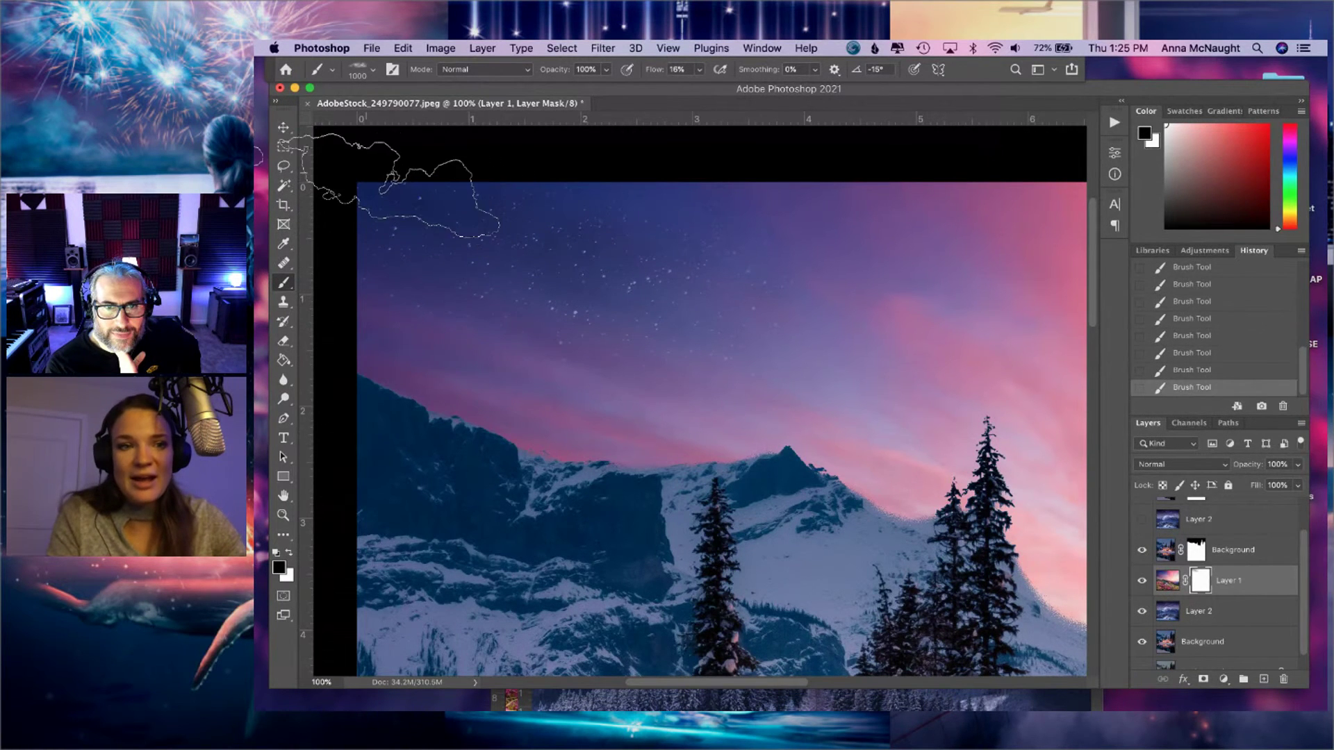
key("bracketleft")
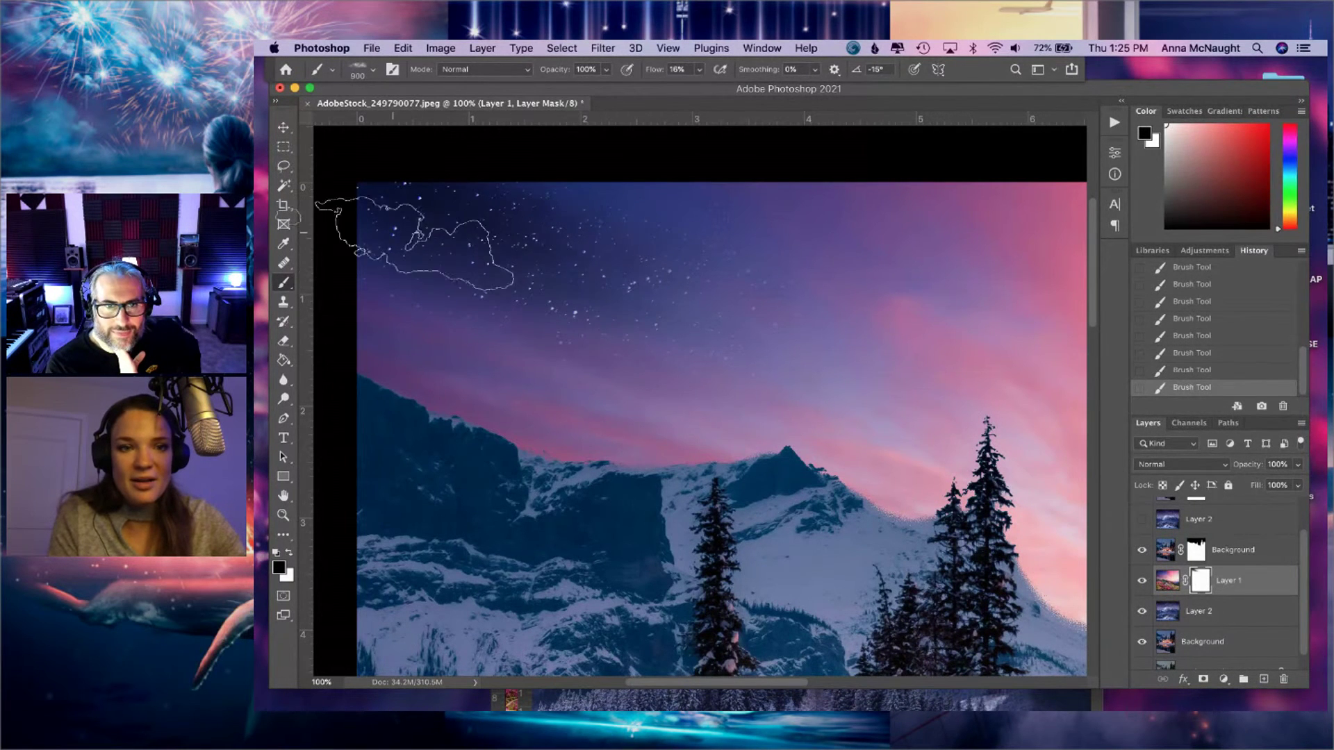
- Soften the stars on Layer 1's mask with white at 1100 px, and brush some back in with black
key("x")
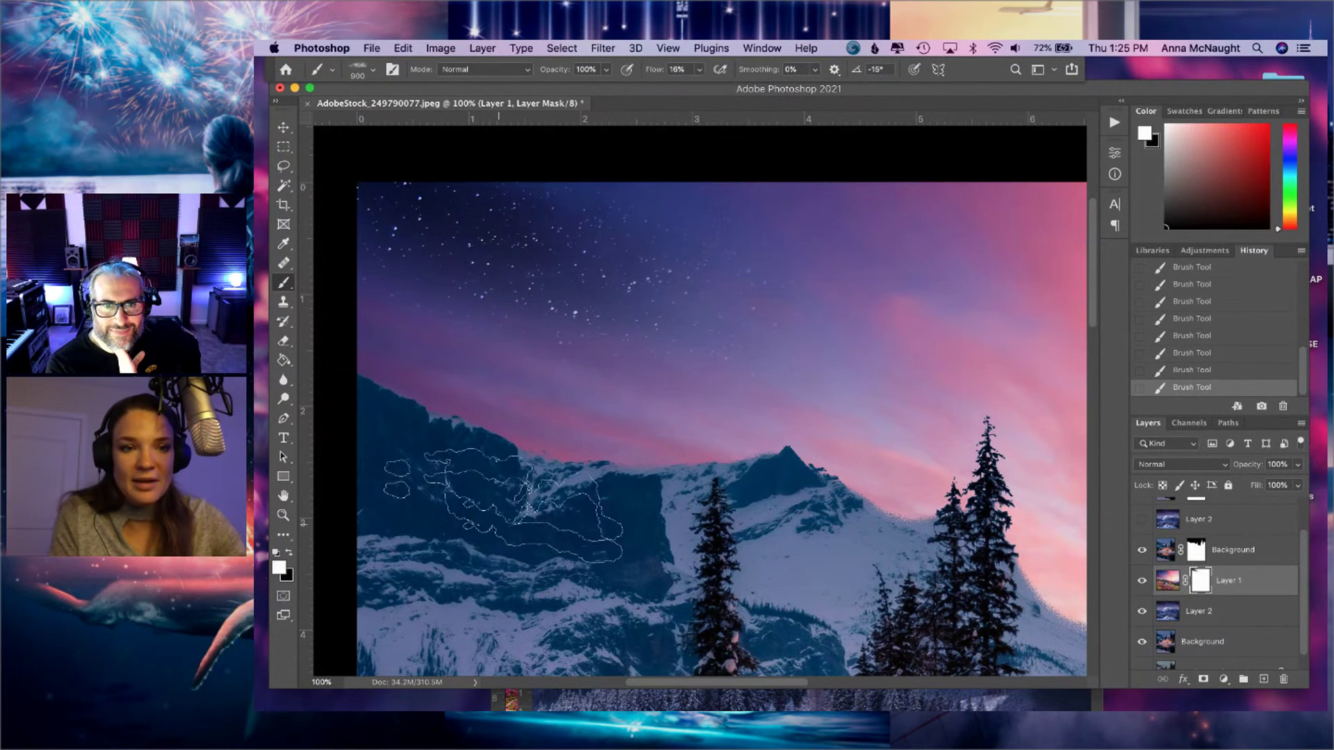
key("bracketright")
key("bracketright")
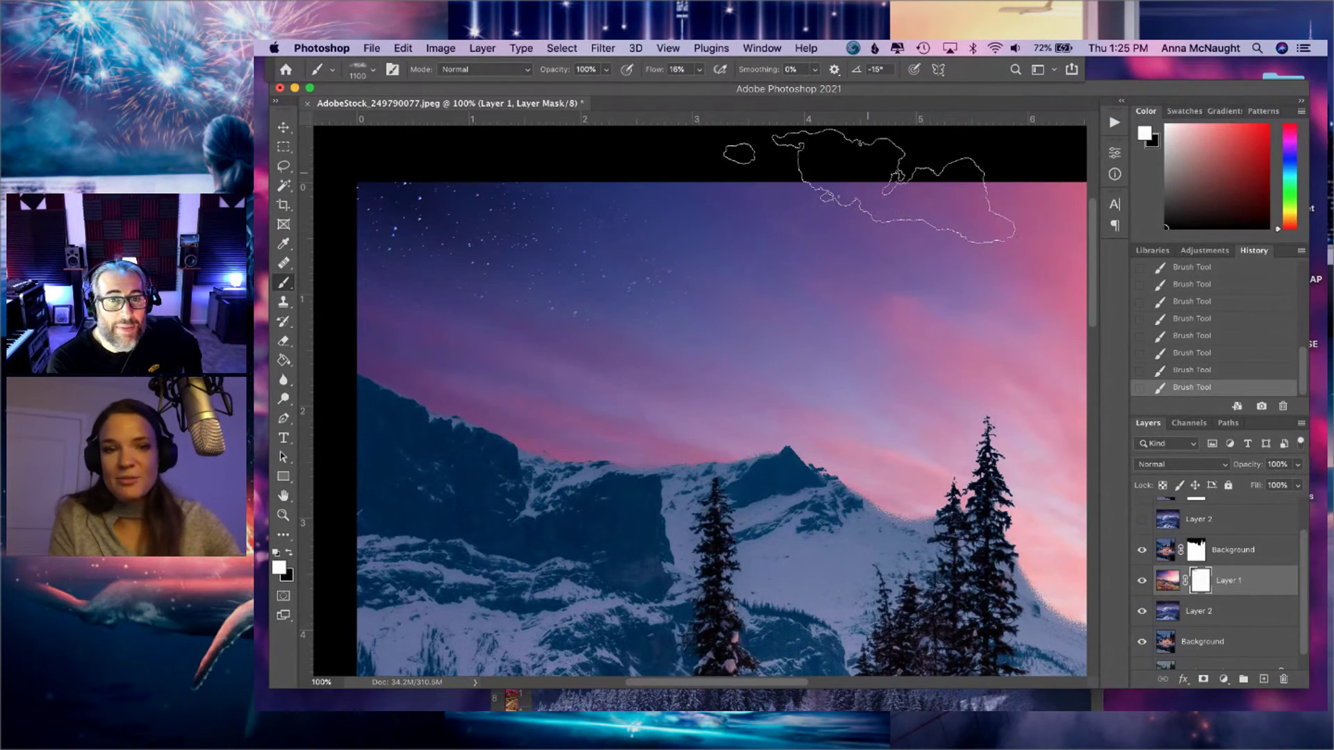
key("x")
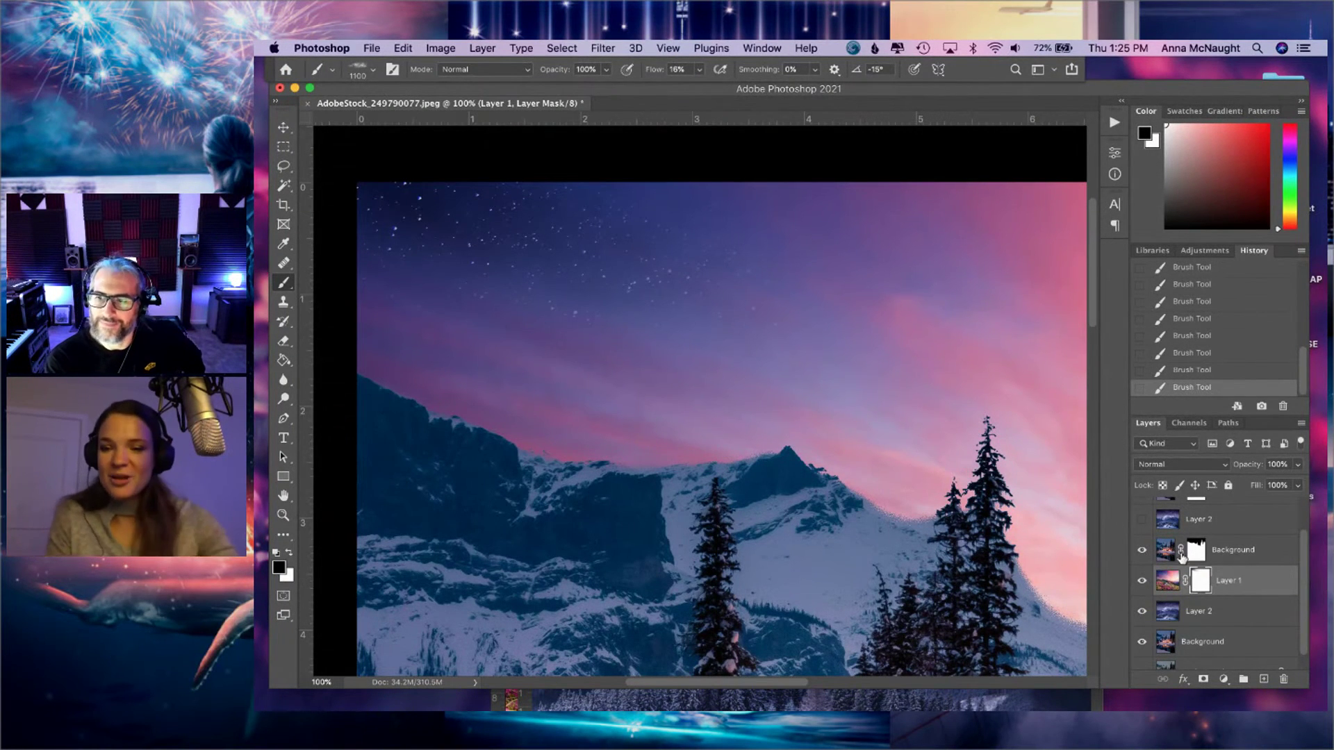
- Hide Layer 1 and the lower Layer 2, show the Sky Replacement Group, both masked Backgrounds and the upper Layer 2, and select that Layer 2
left_click(1143, 589)
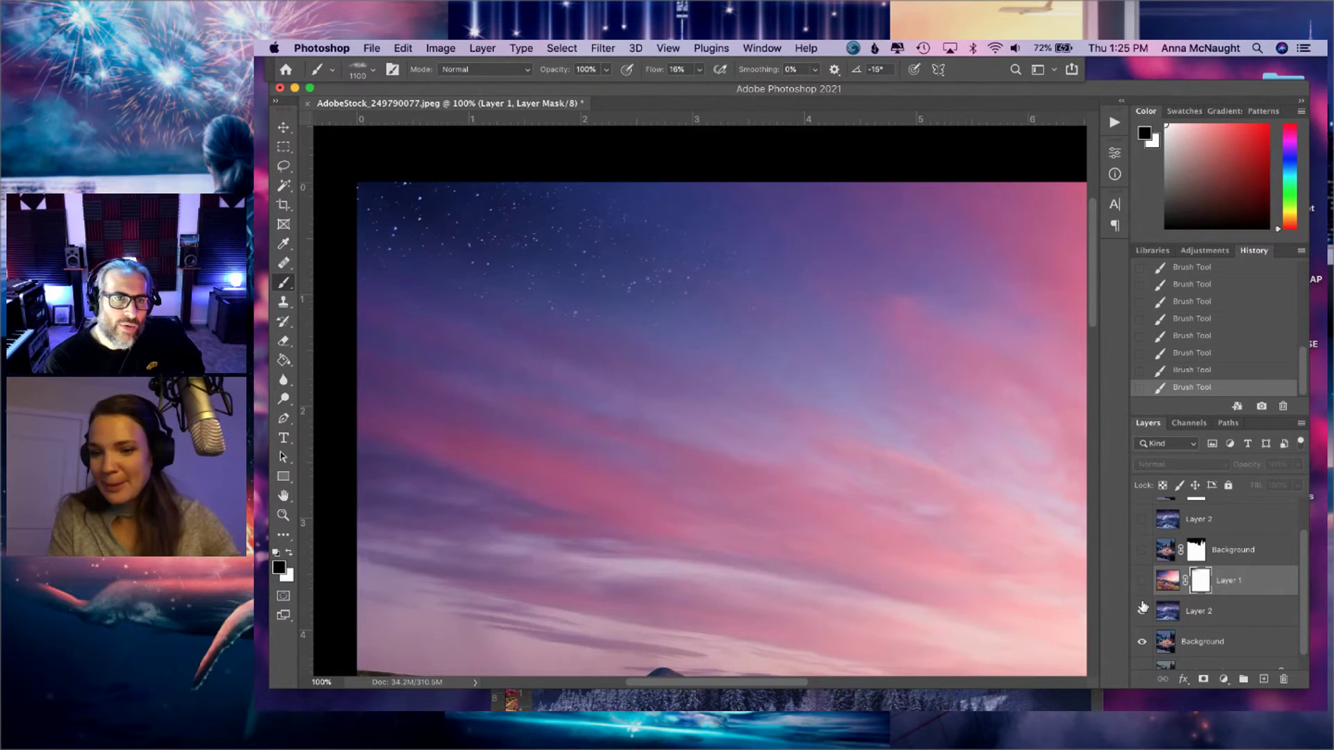
left_click(1142, 610)
scroll(1157, 556, "up", 2)
left_click(1143, 528)
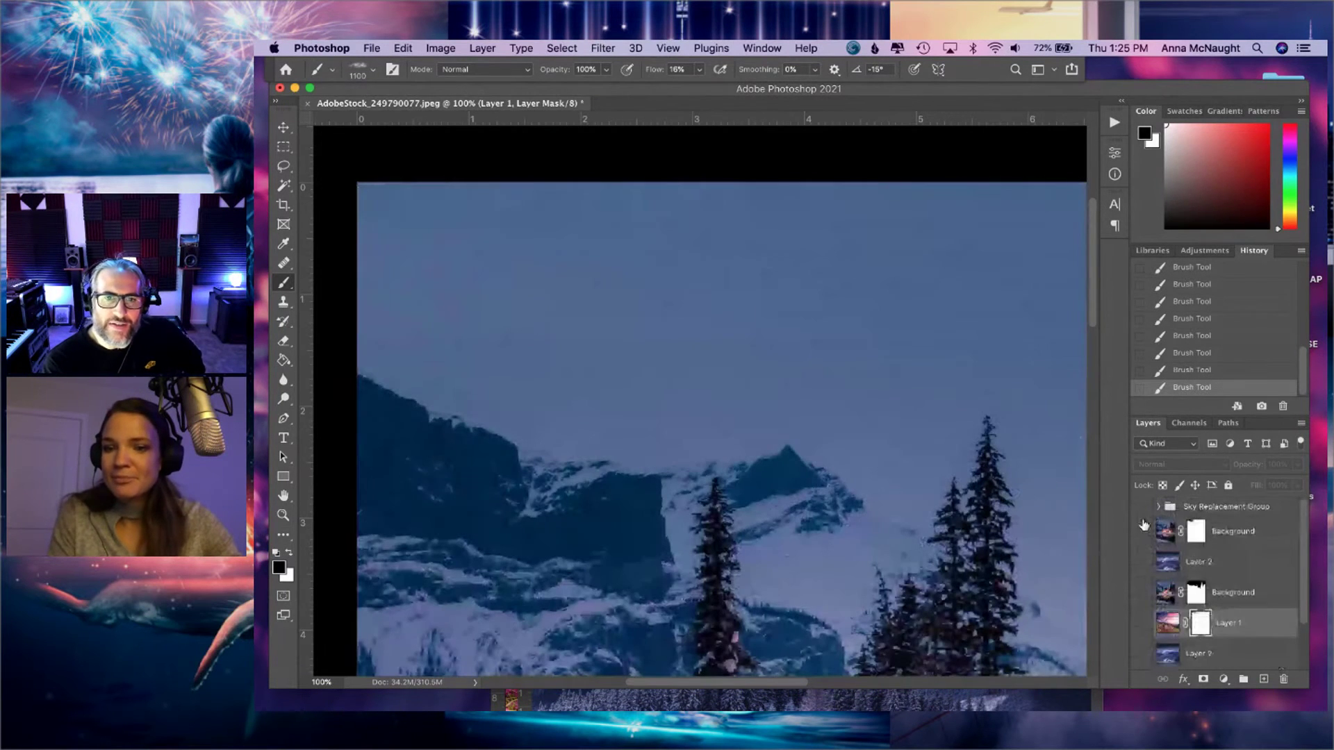
left_click(1144, 562)
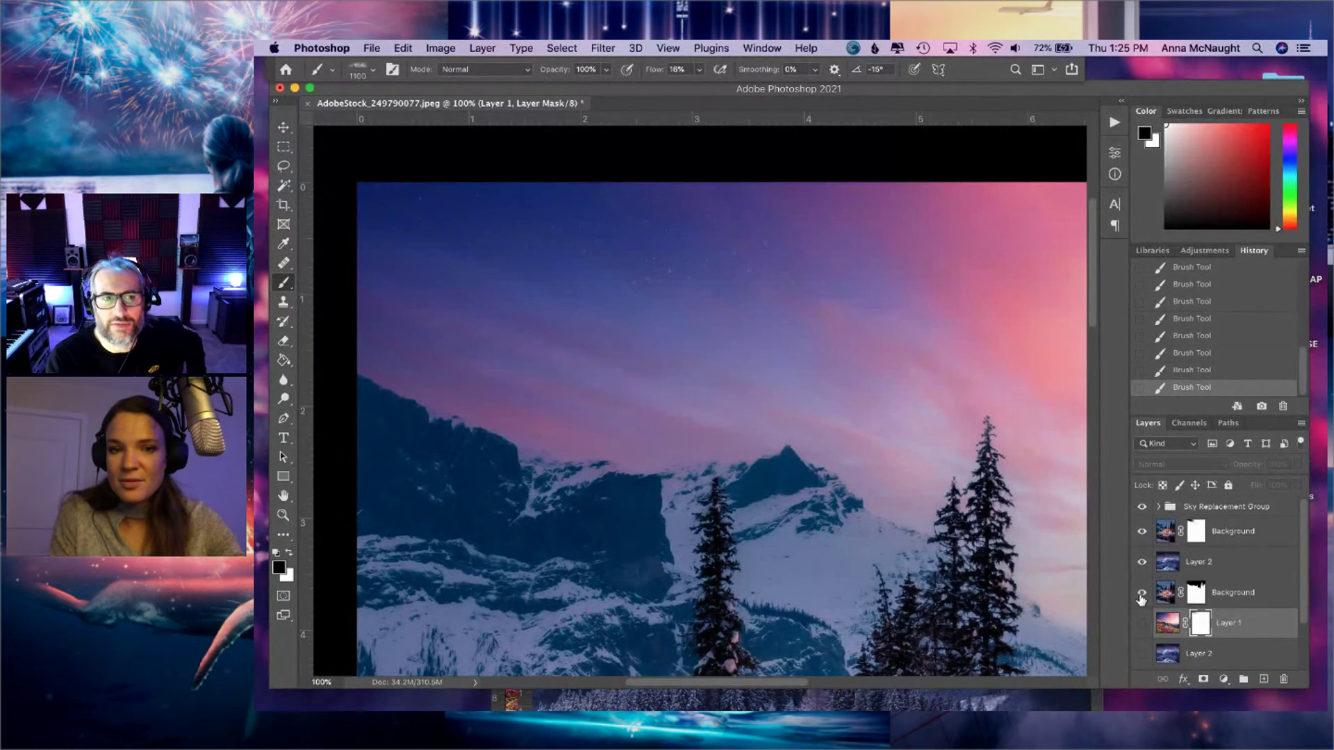
left_click(1169, 565)
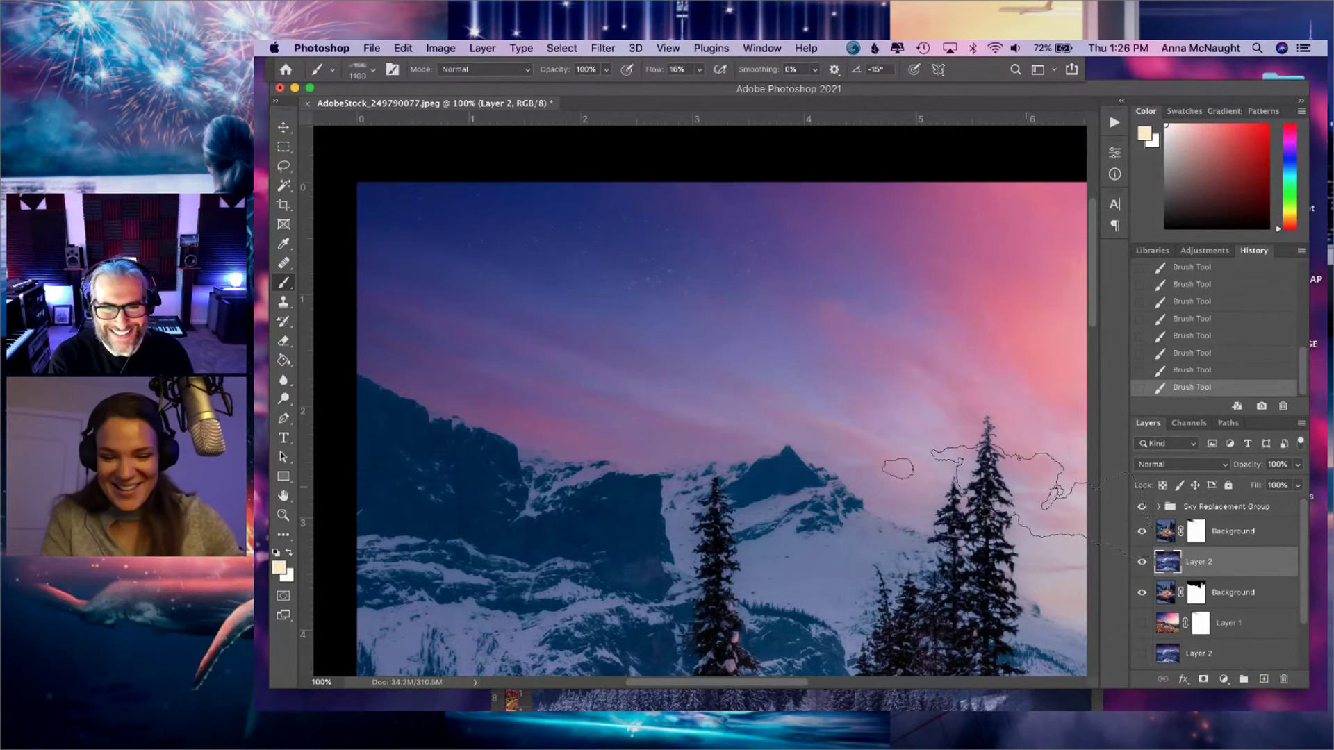
key("super+minus")
key("super+minus")
key("super+minus")
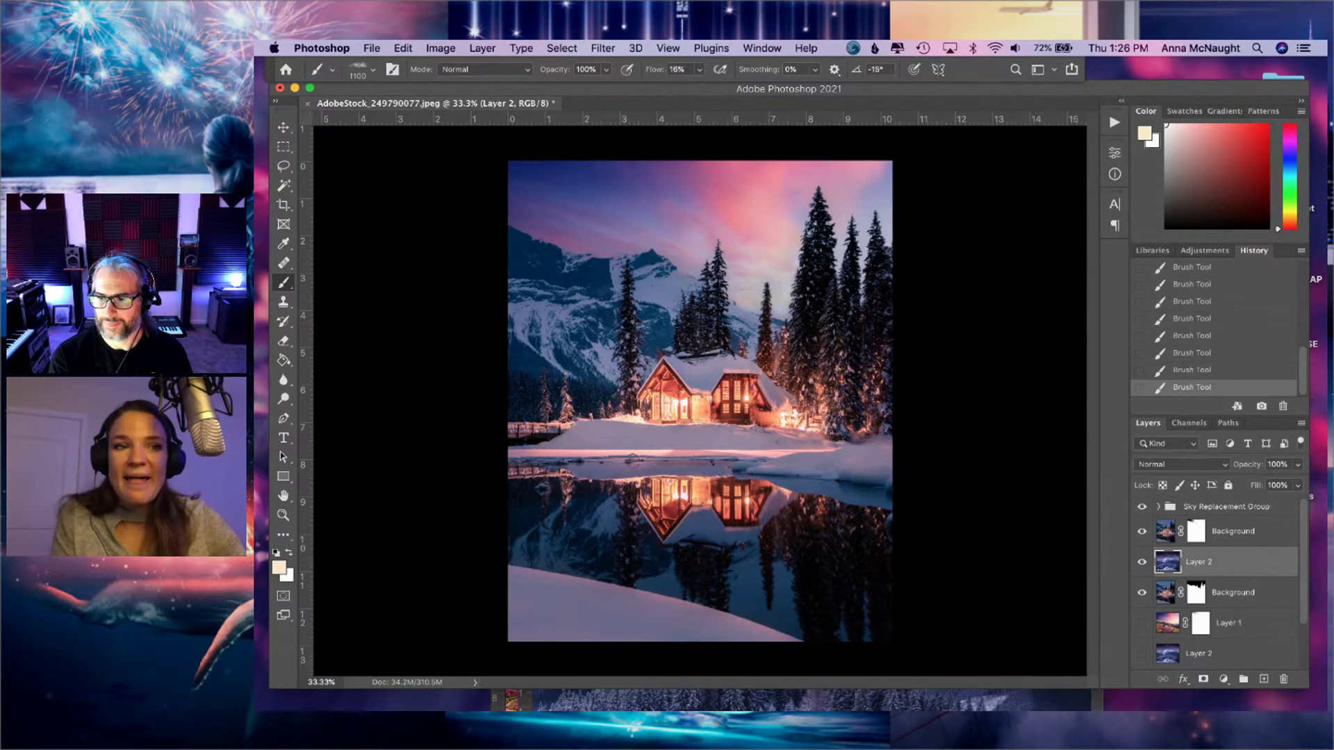
key("v")
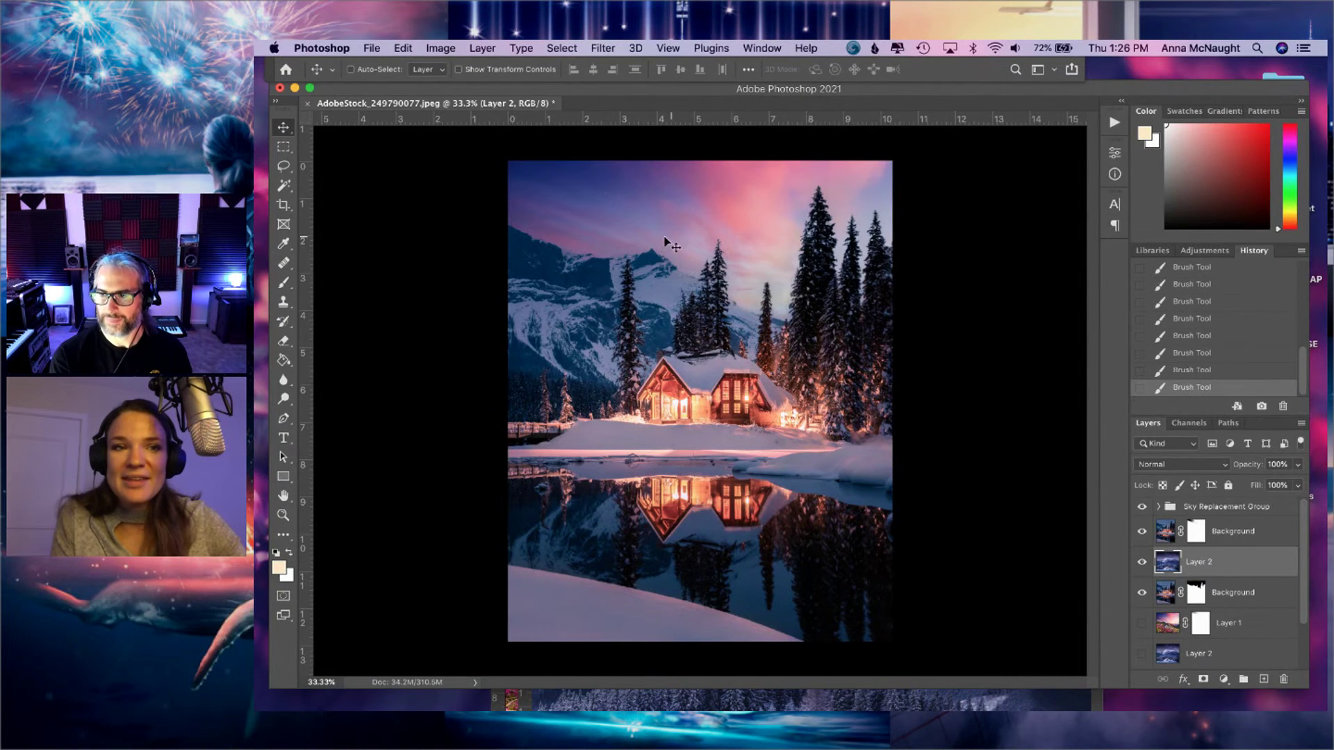
left_click_drag(1140, 95, 1138, 95)
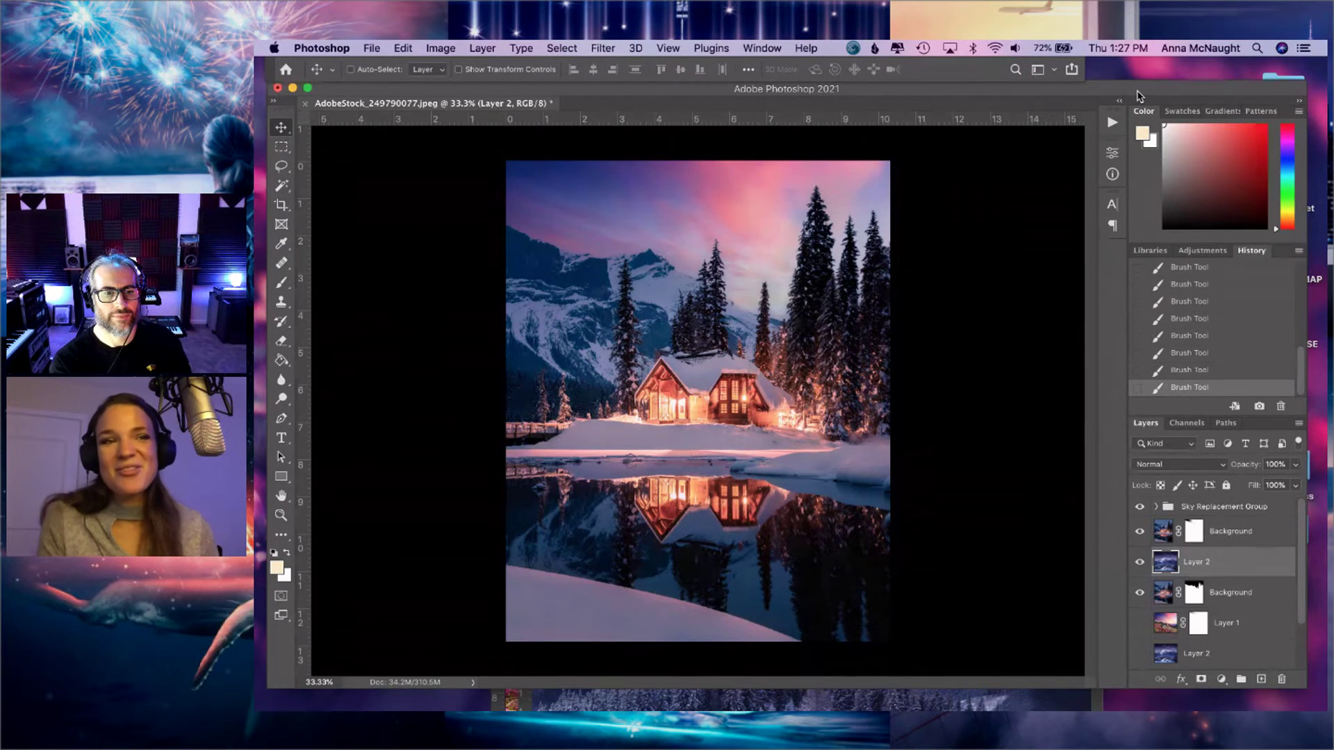
- Open Magic_09.jpg and Magic_03.jpg from the ADOBE LIVE folder
left_click(372, 47)
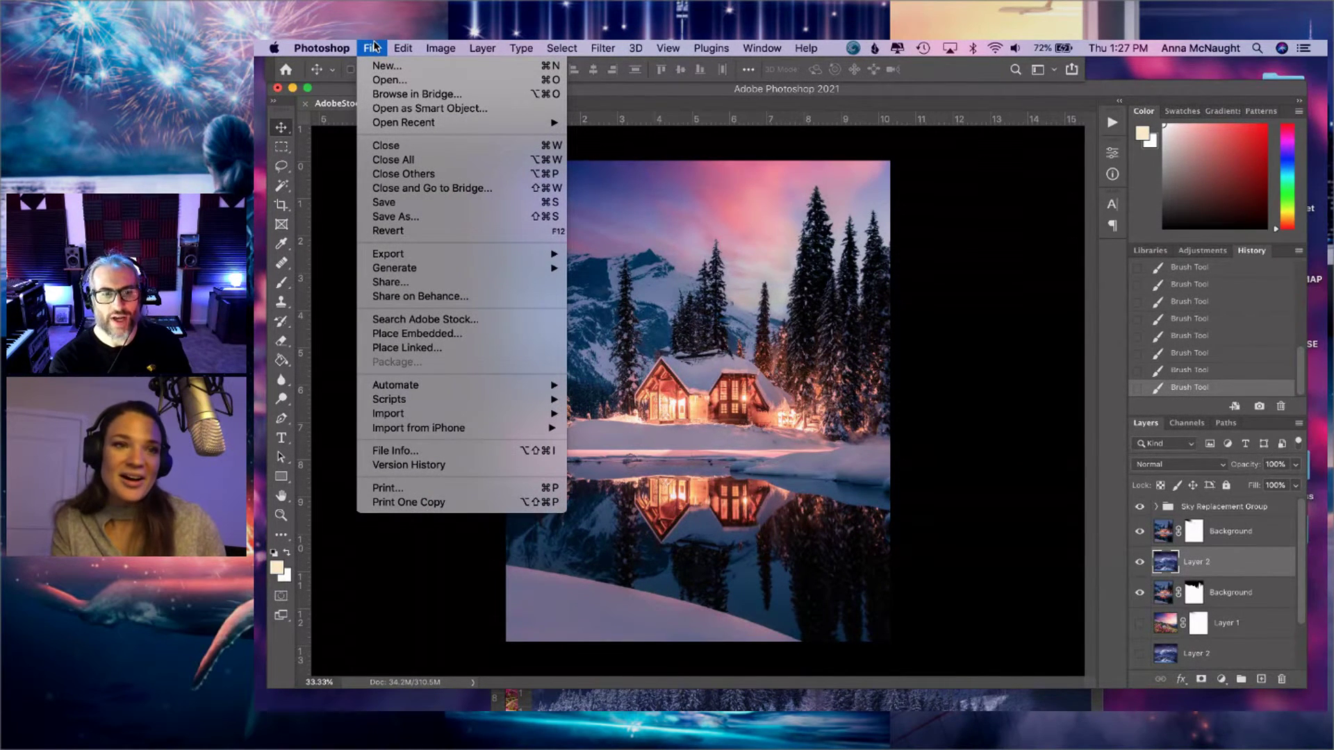
left_click(375, 81)
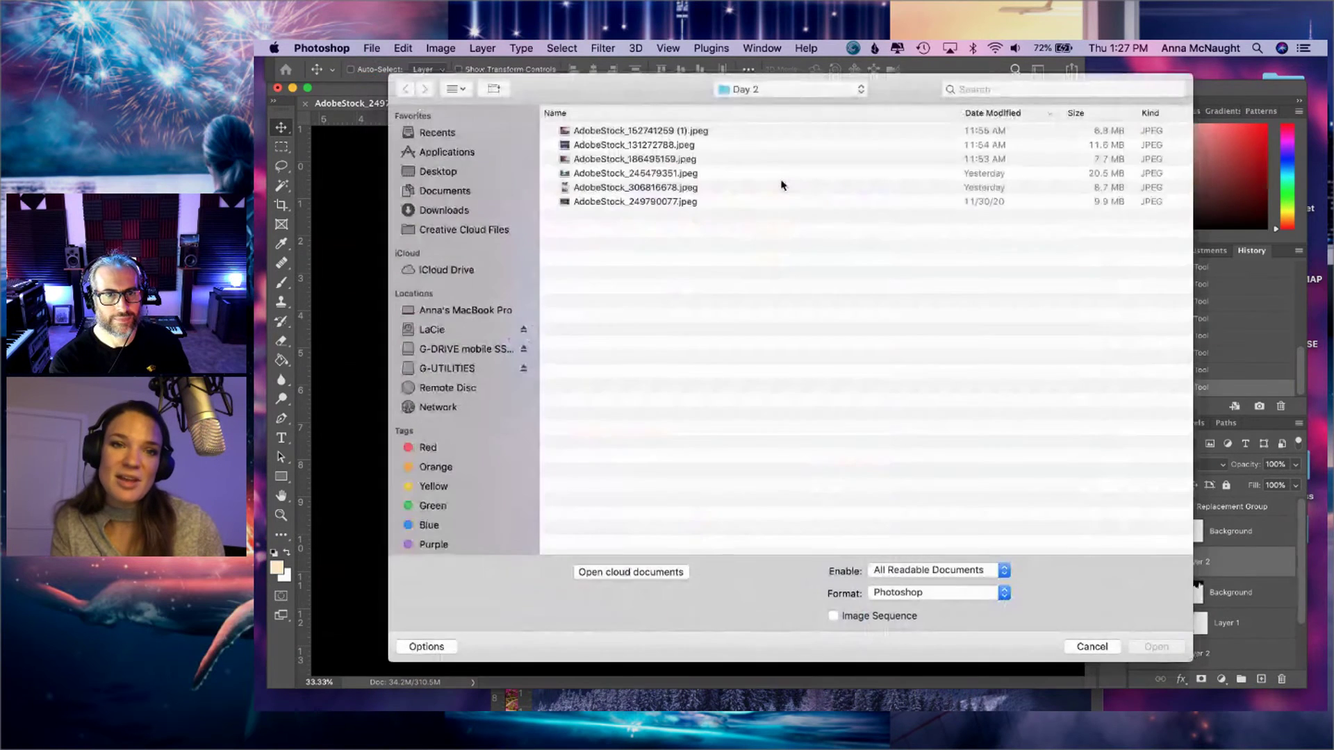
left_click(758, 86)
left_click(764, 100)
left_click(618, 161)
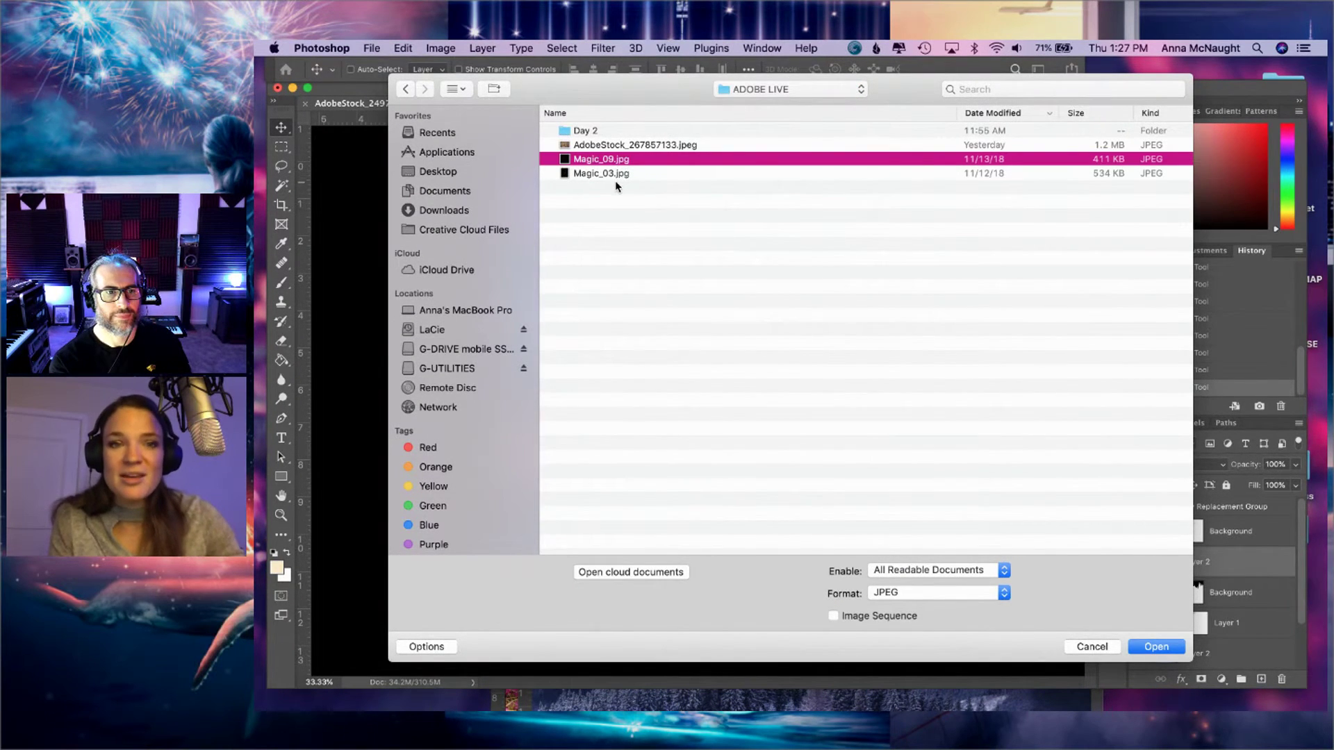
left_click(616, 174, "shift")
key("Return")
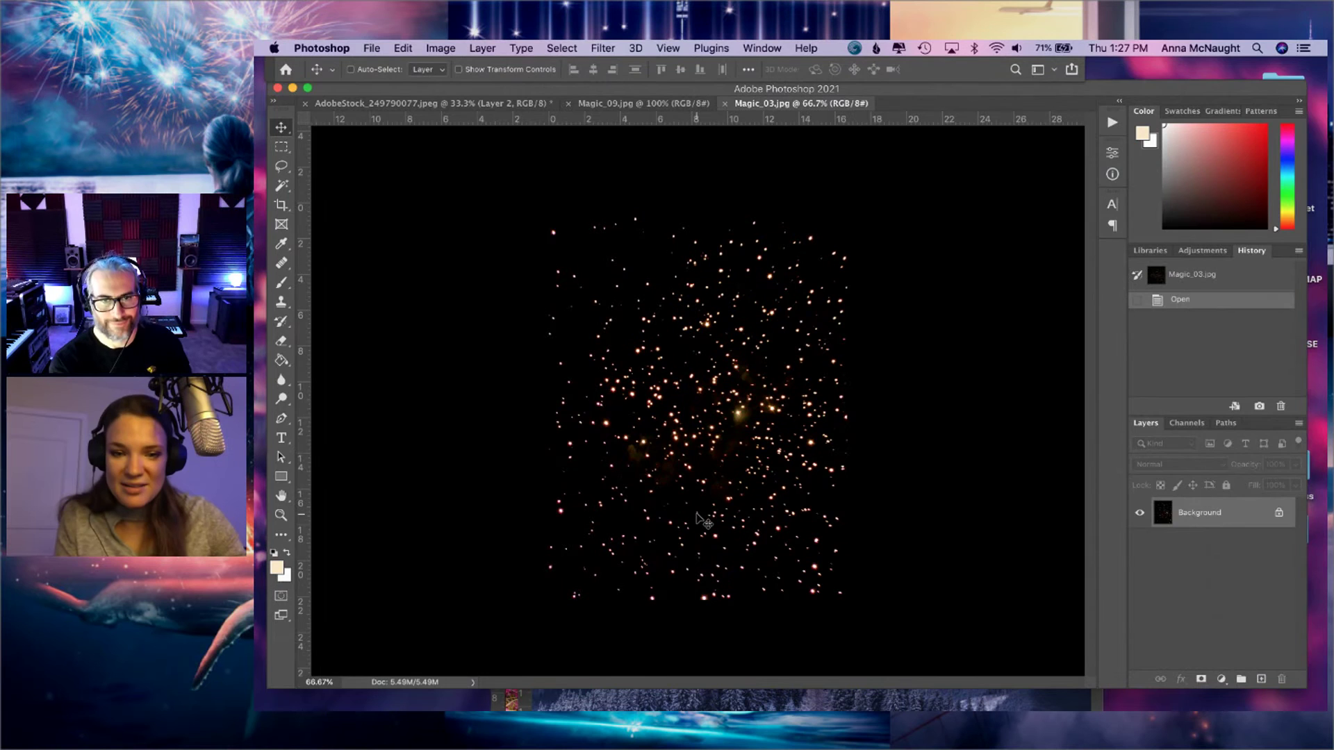
- Examine the light specks in Magic_03.jpg and Magic_09.jpg at up to 300% zoom
key("super+equal")
key("super+equal")
key("super+equal")
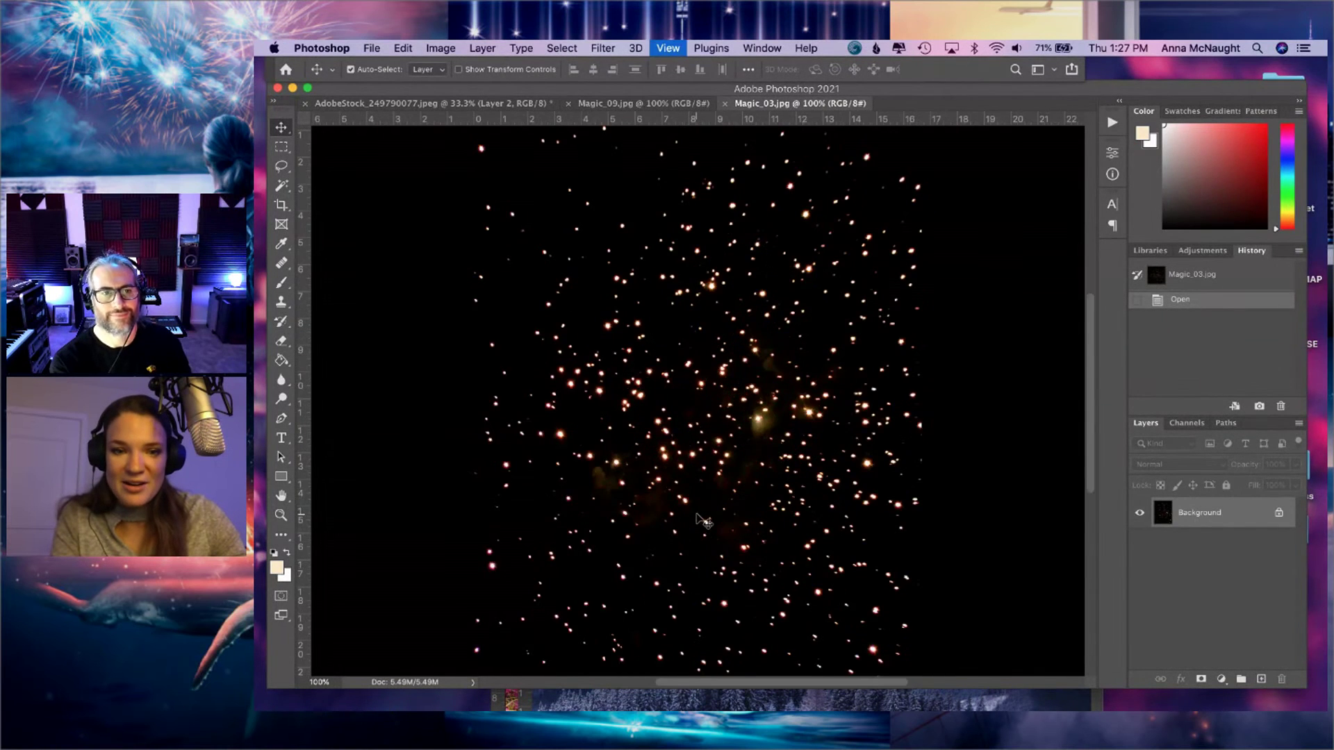
key("super+minus")
key("super+minus")
key("super+minus")
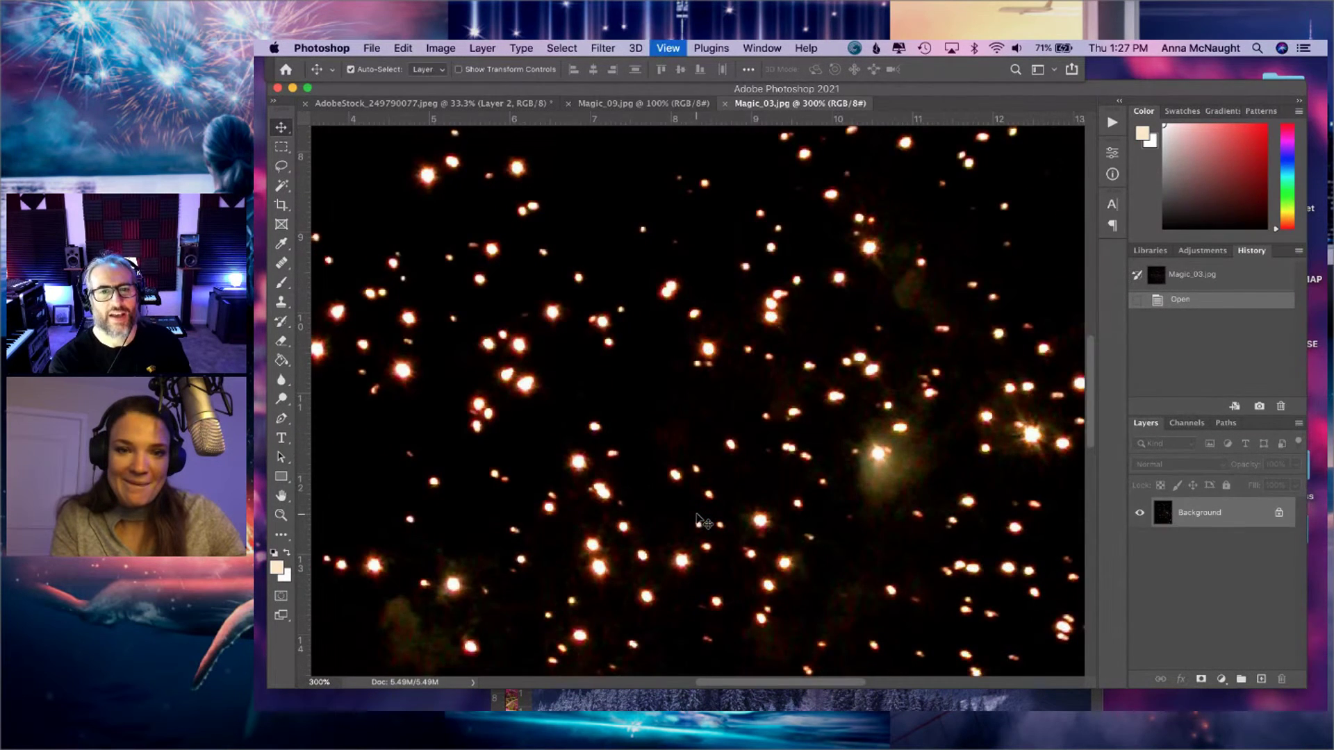
left_click(662, 105)
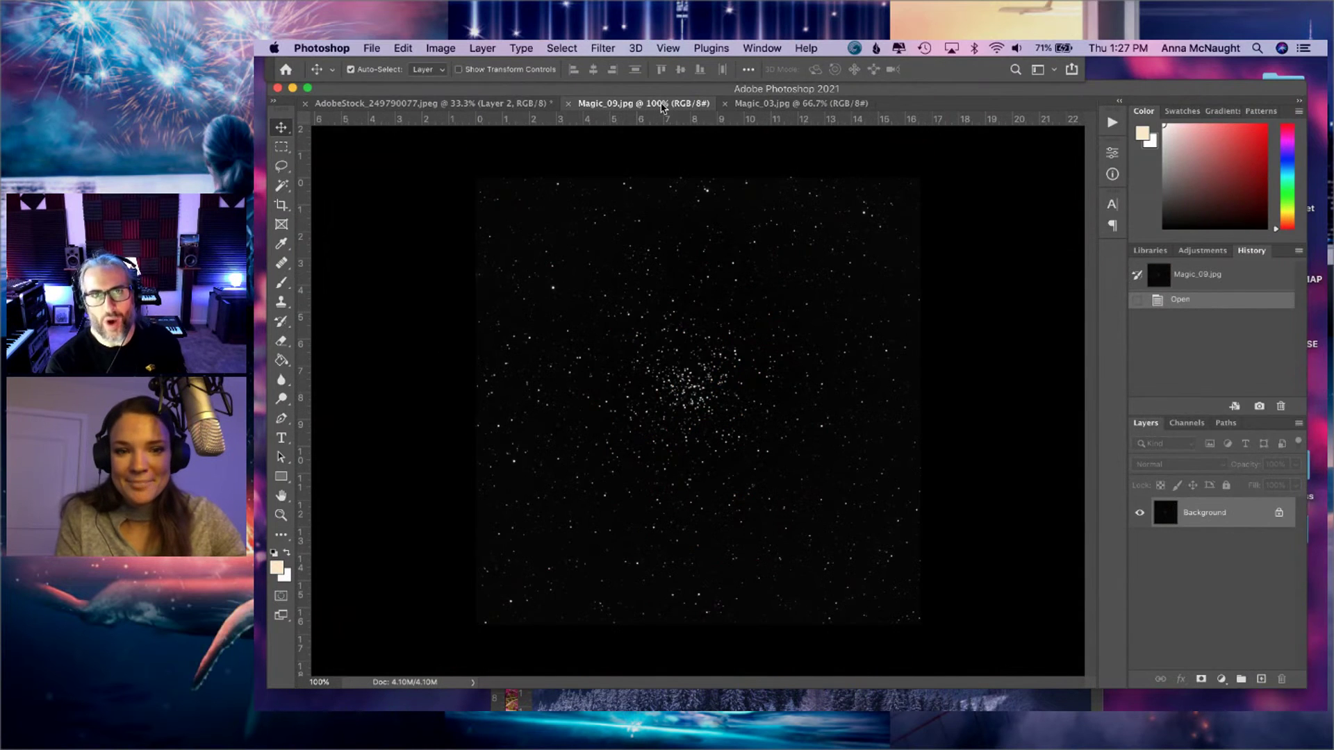
key("super+equal")
key("super+equal")
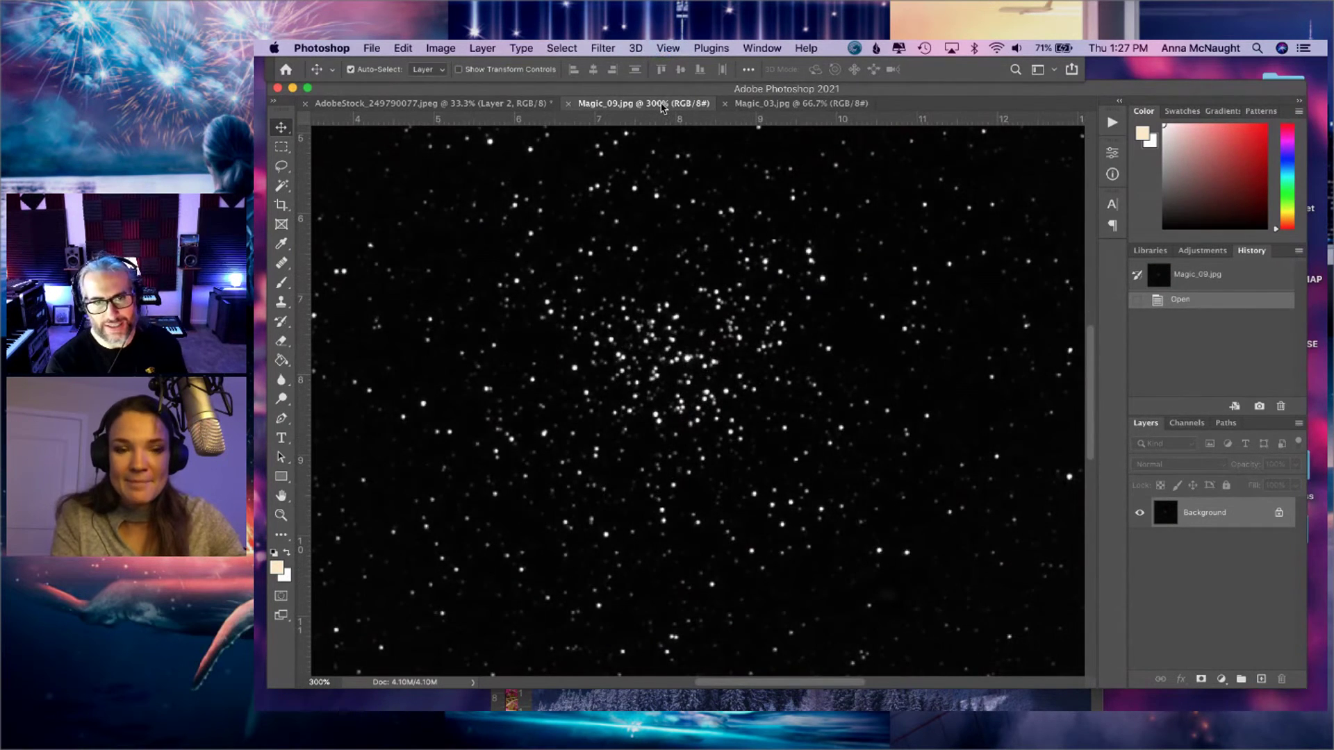
key("super+minus")
key("super+minus")
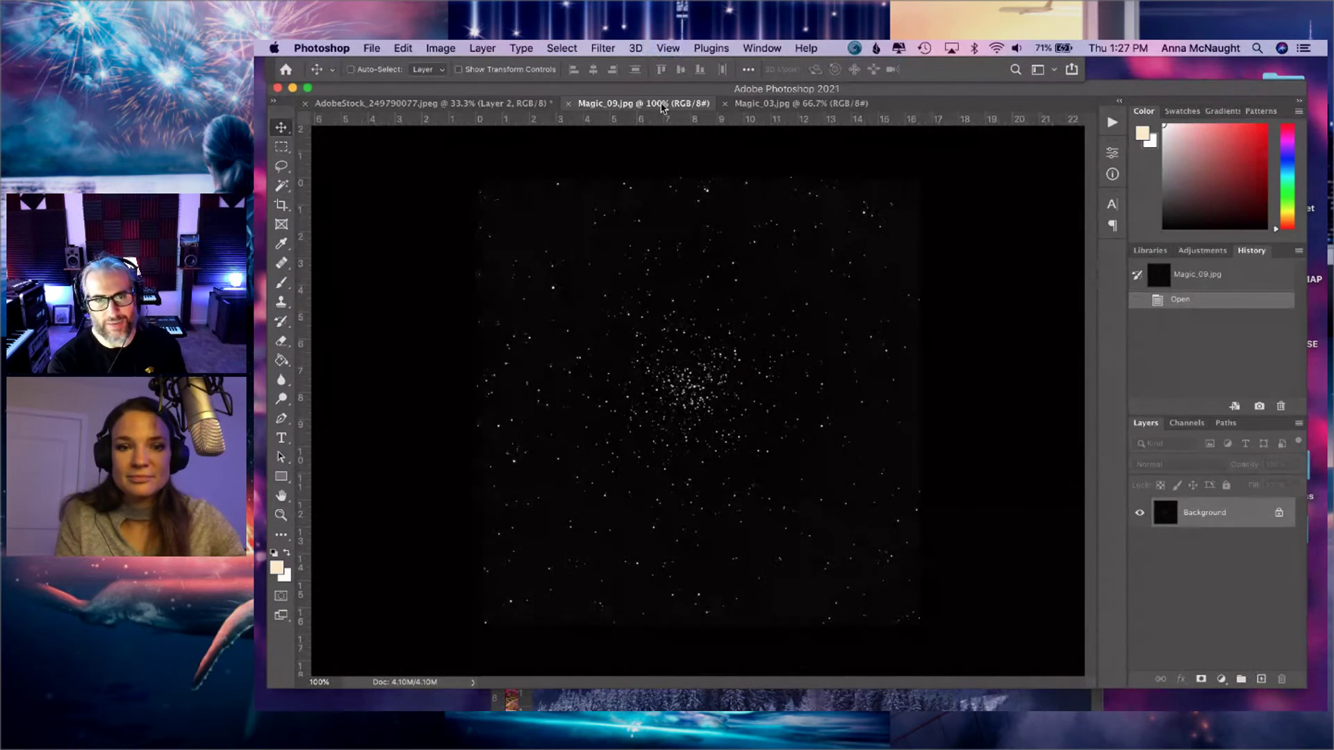
- Copy the Magic_03.jpg image into AdobeStock_249790077.jpeg as a new layer and move it above the Sky Replacement Group
left_click_drag(801, 107, 562, 387)
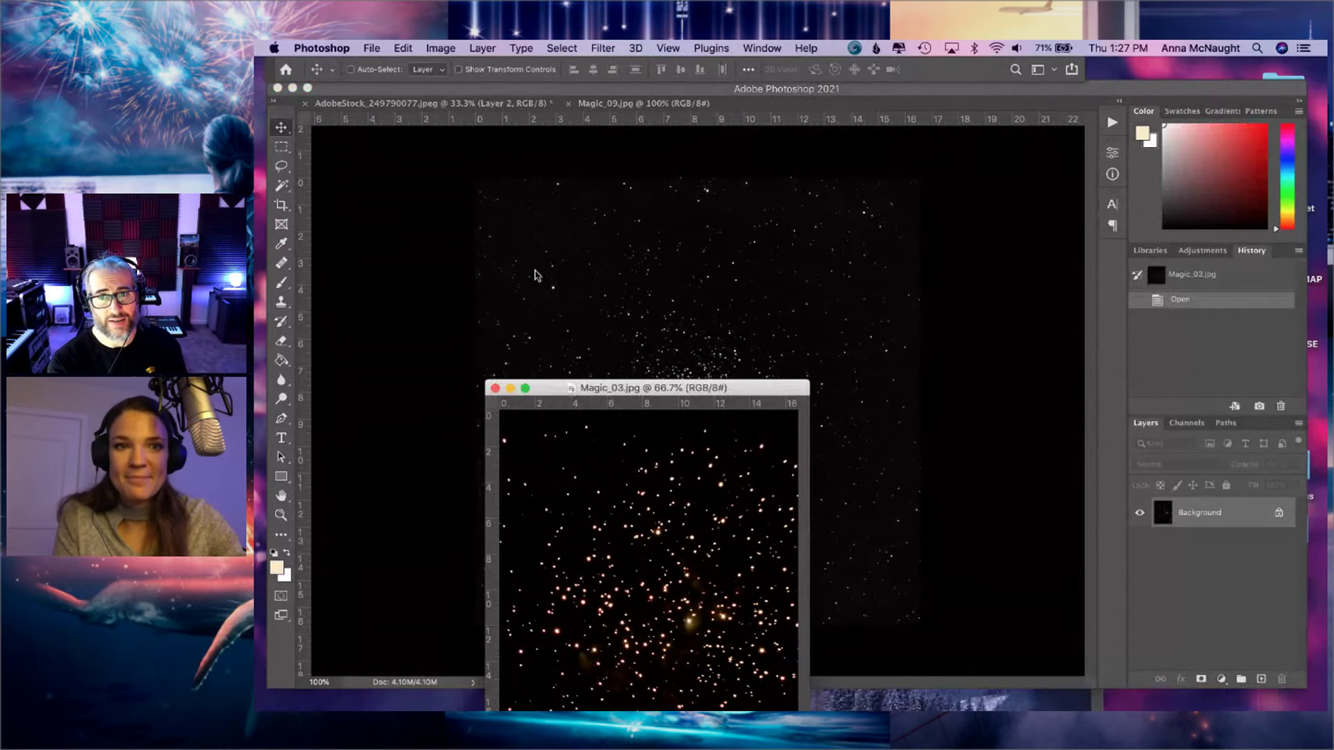
left_click(494, 104)
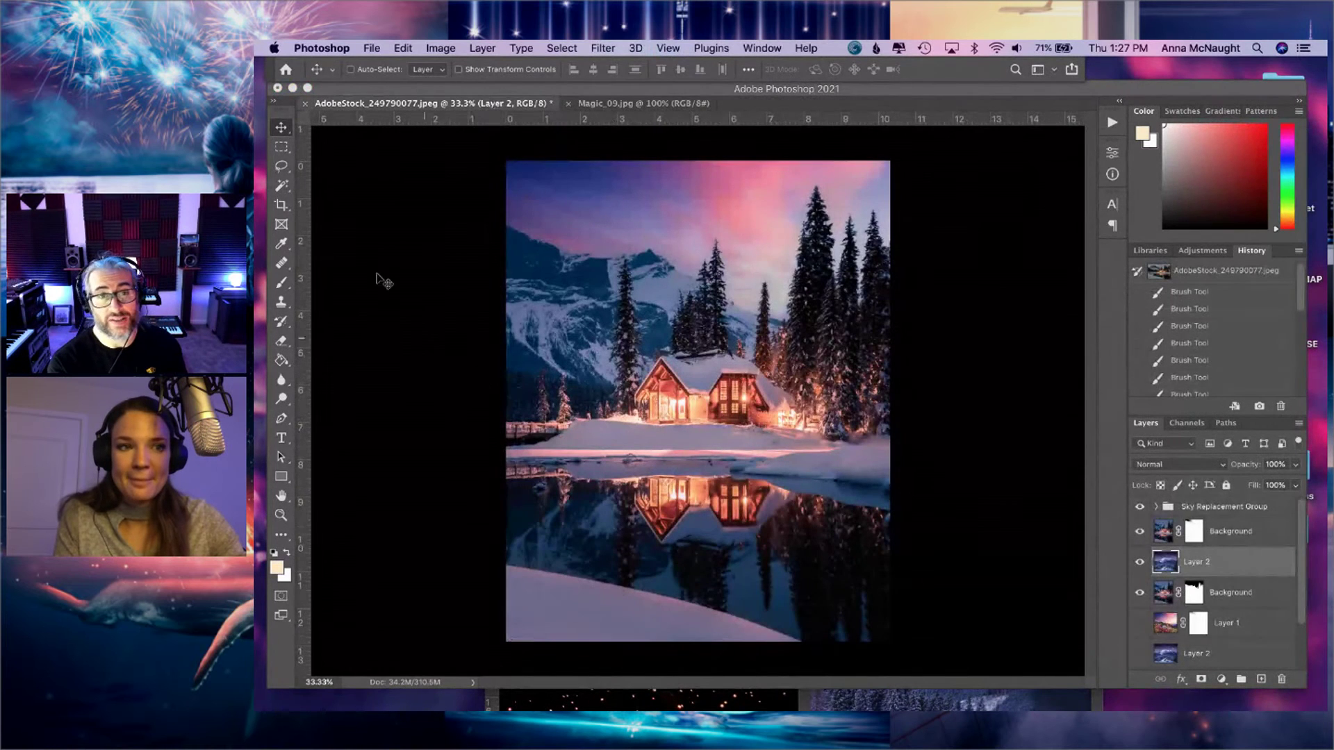
left_click(605, 695)
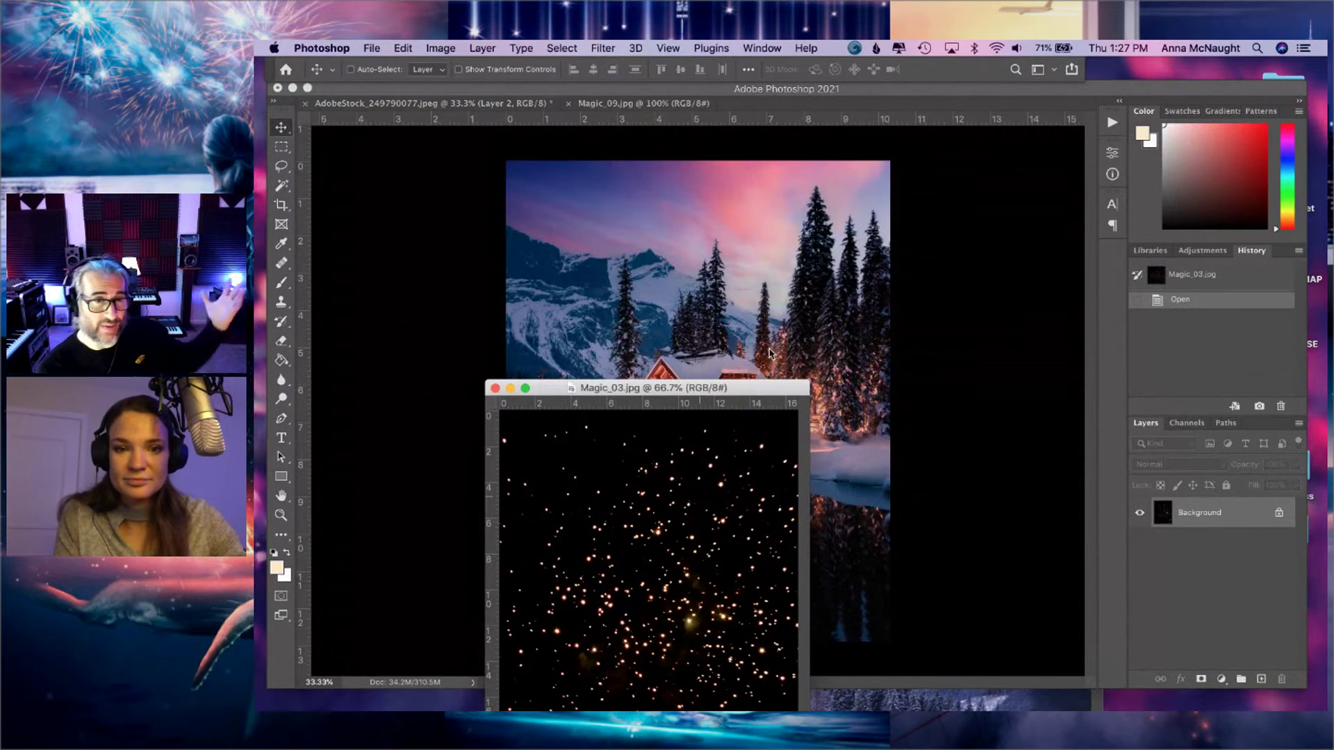
left_click(799, 306)
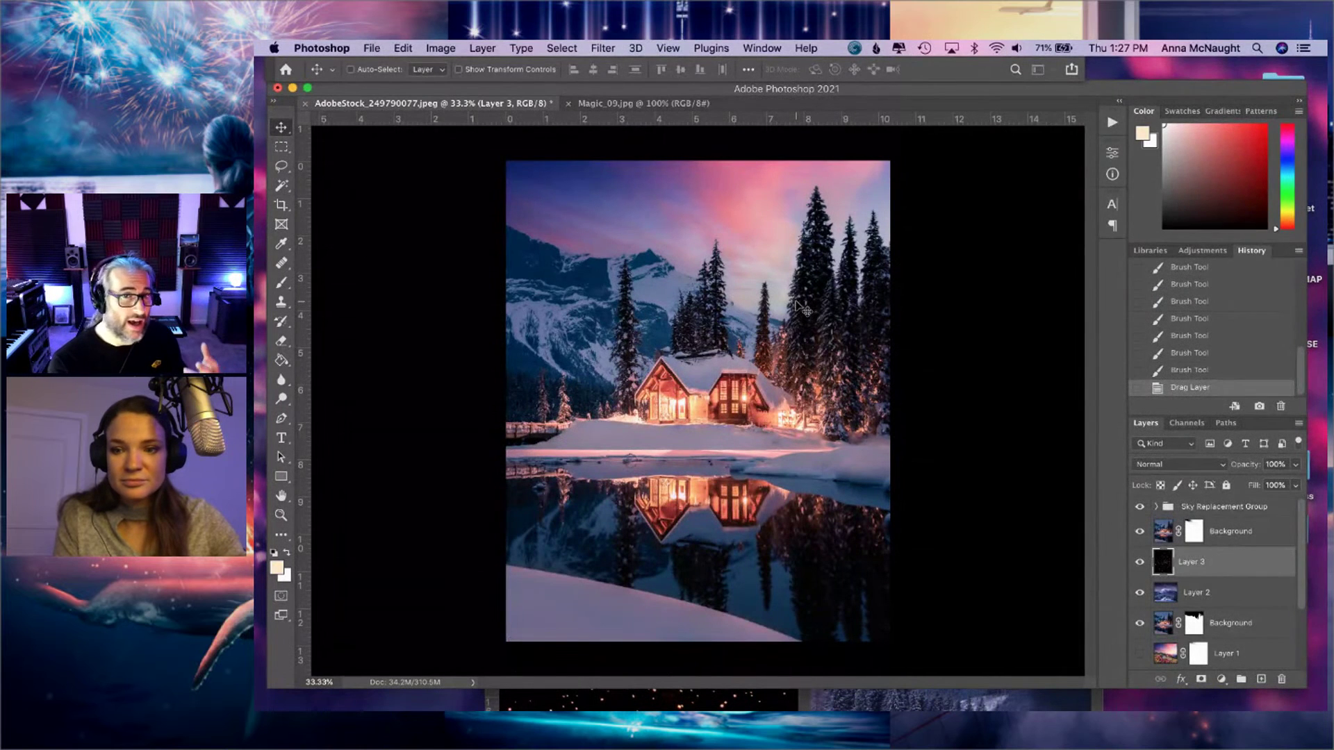
left_click_drag(1236, 566, 1241, 497)
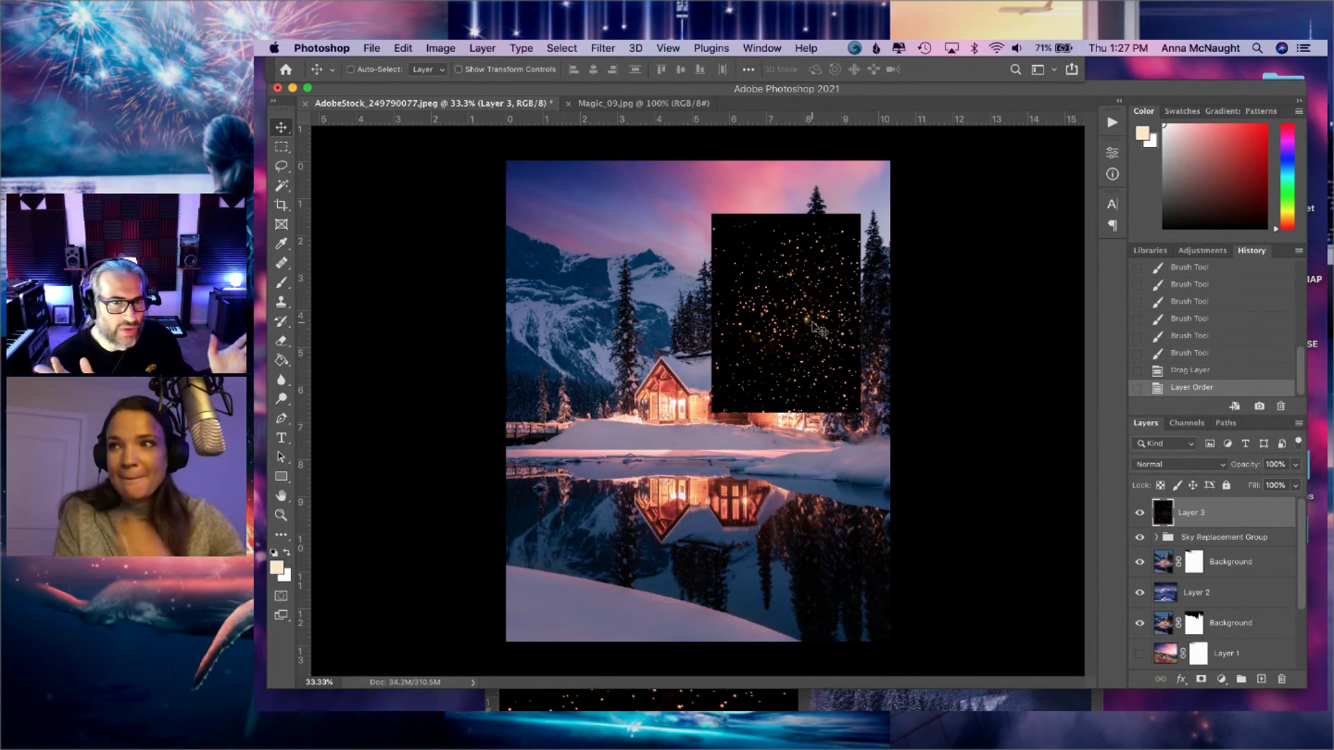
- Position the sparkle layer over the tall trees beside the cabin and set its blend mode to Screen
left_click_drag(813, 325, 857, 344)
key("super+equal")
key("super+equal")
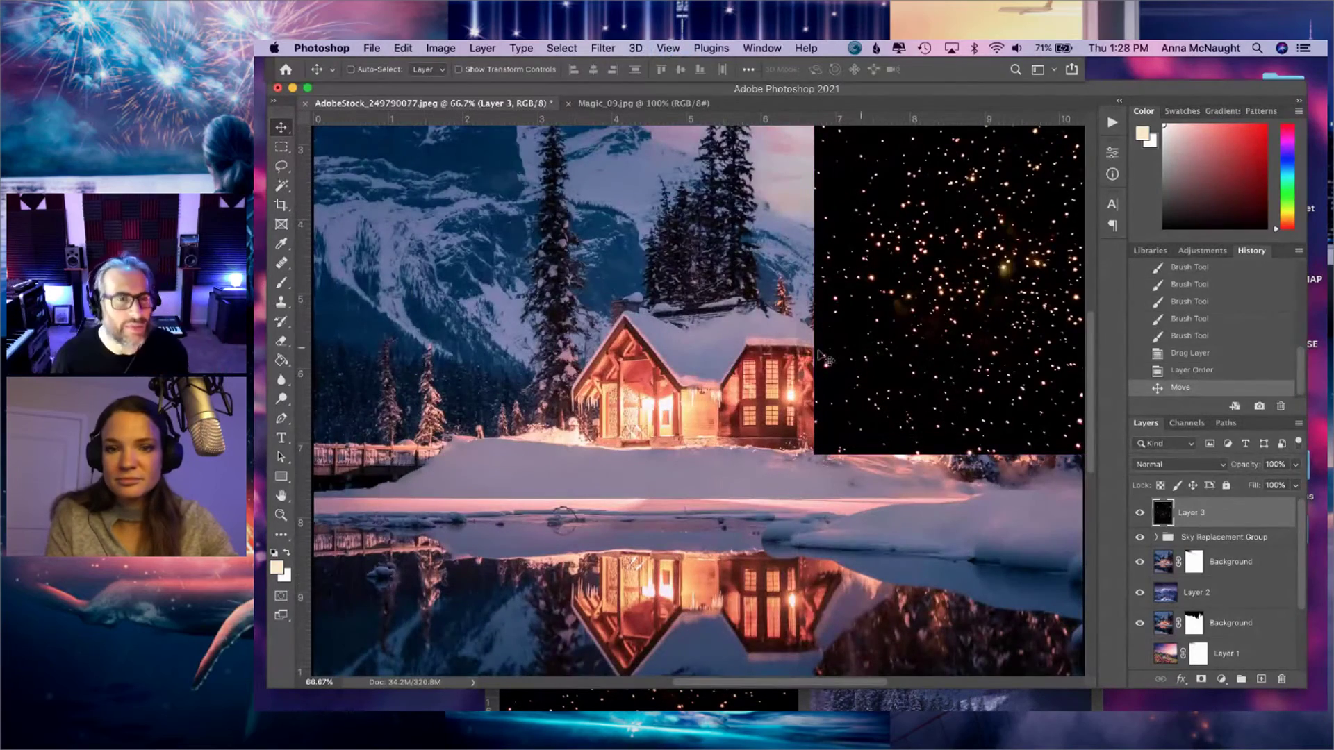
left_click_drag(738, 309, 631, 416)
left_click_drag(814, 356, 779, 339)
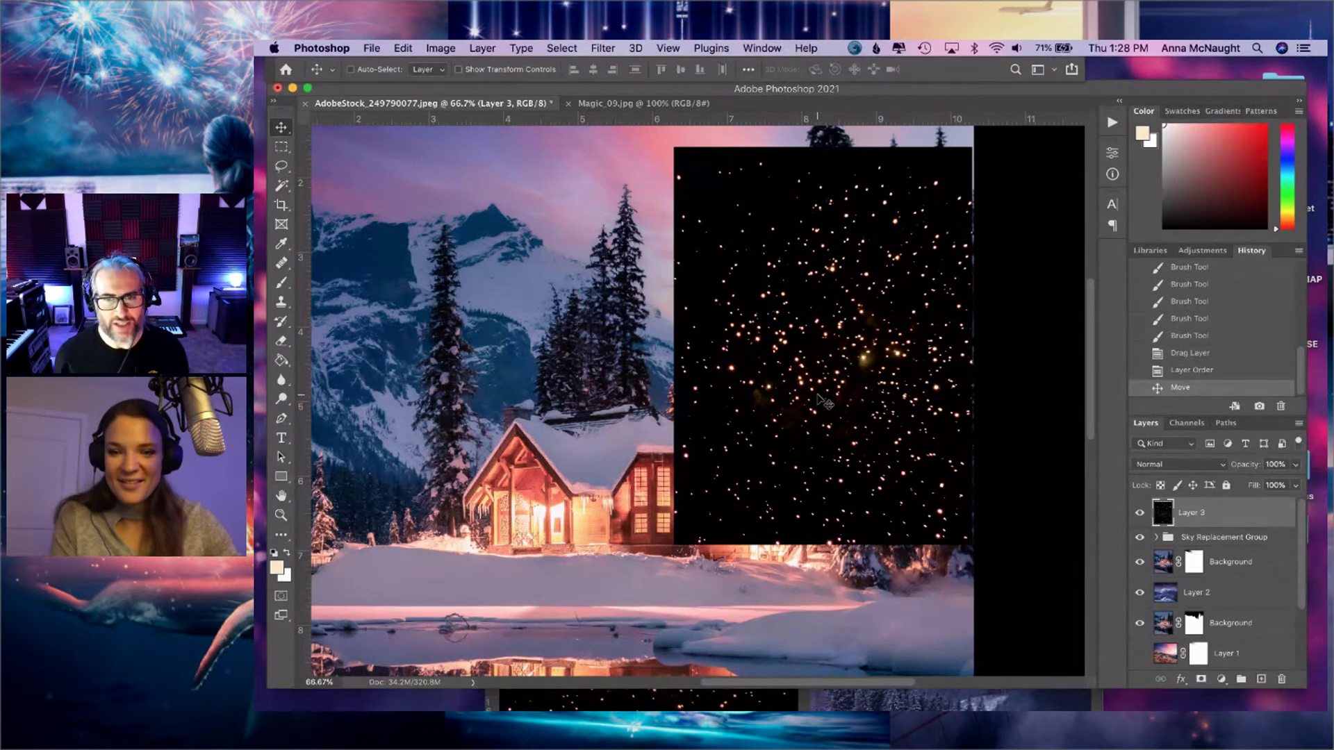
left_click(1206, 466)
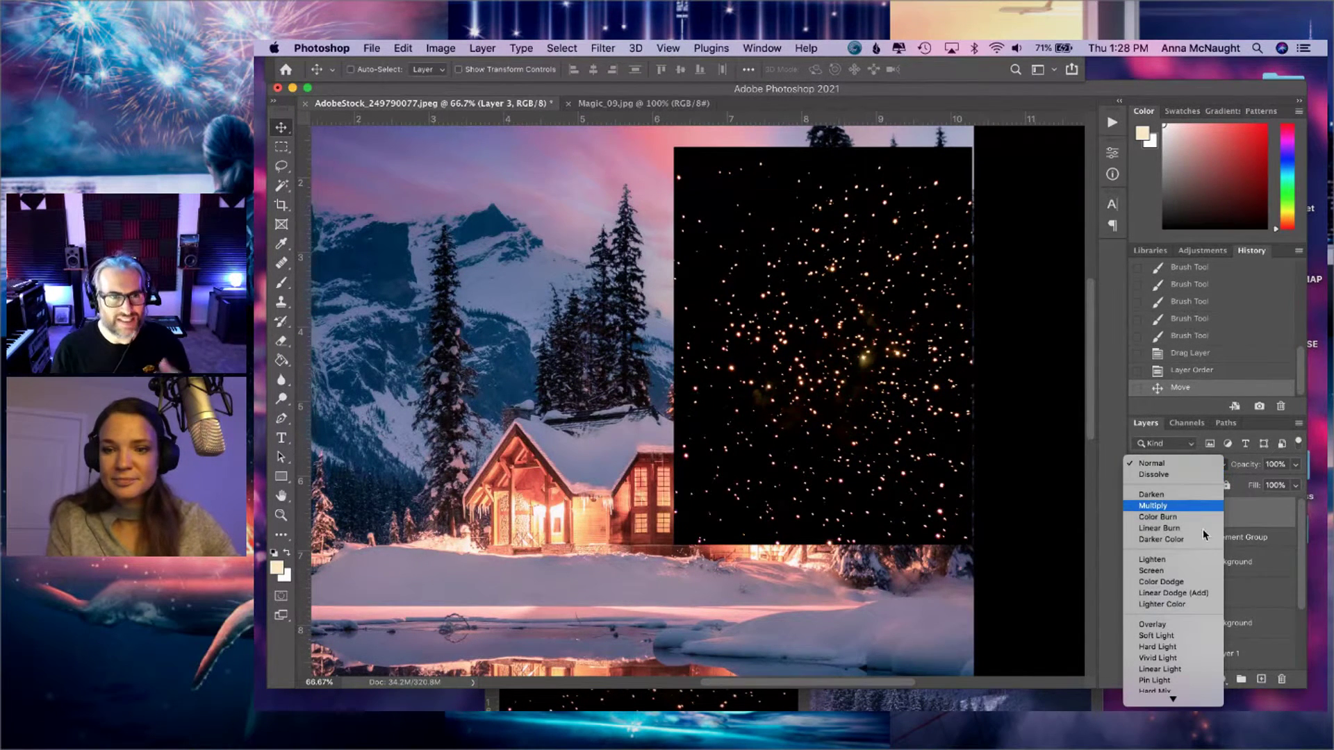
left_click(1166, 572)
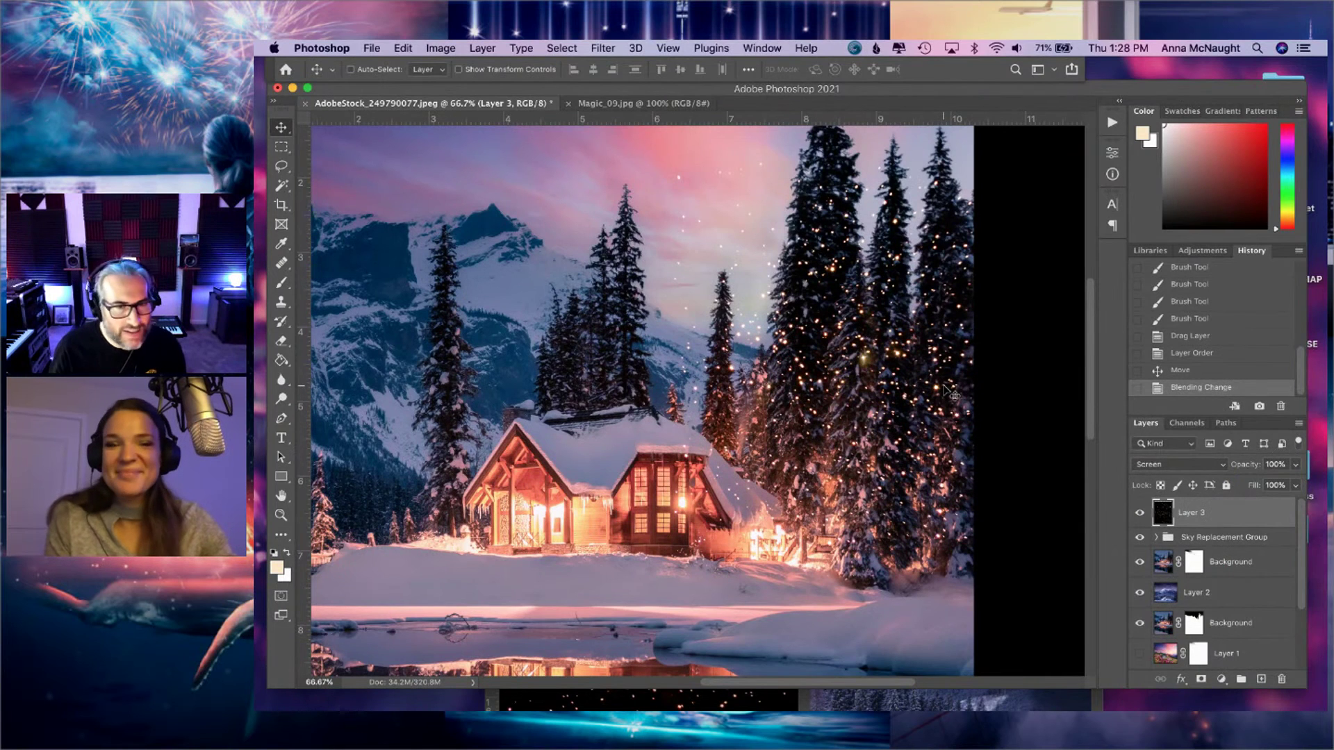
- Scale the sparkle layer to about 80.7% and move it up over the tall trees
key("super+t")
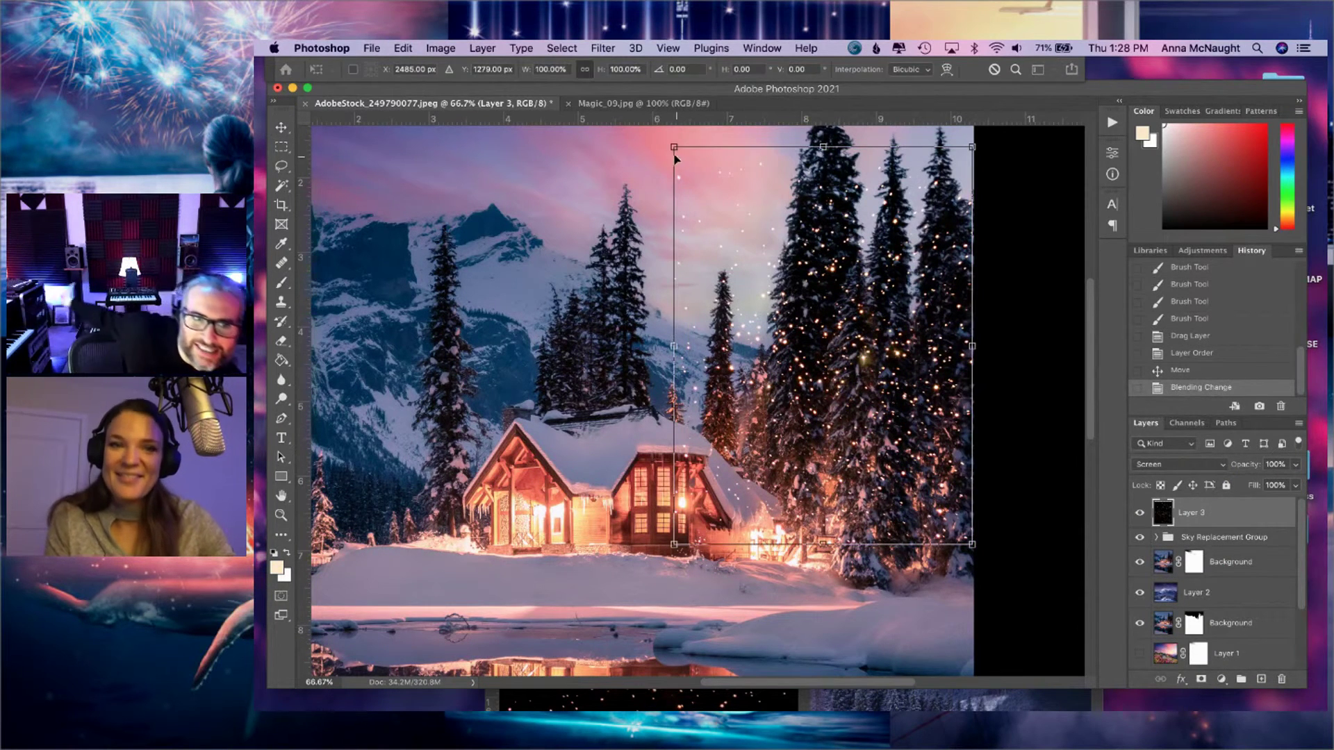
left_click_drag(674, 147, 741, 206)
left_click_drag(953, 424, 952, 311)
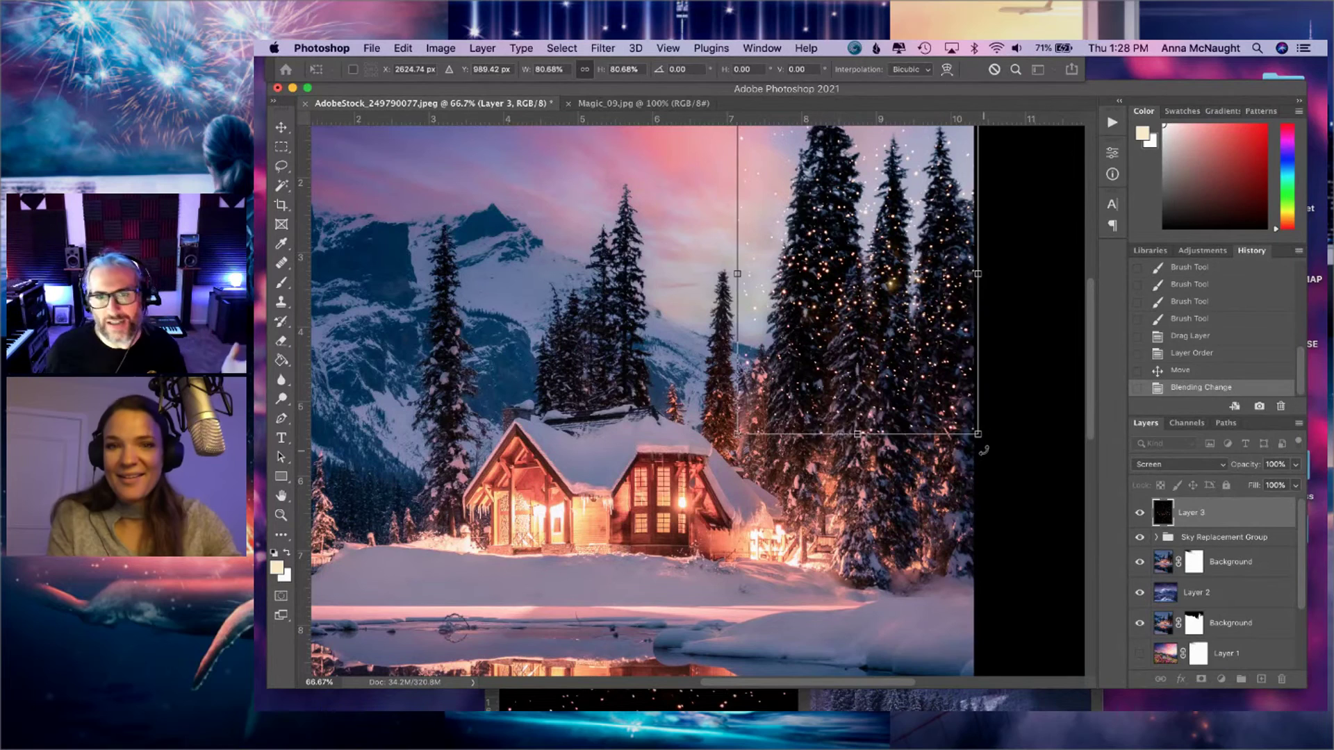
key("Return")
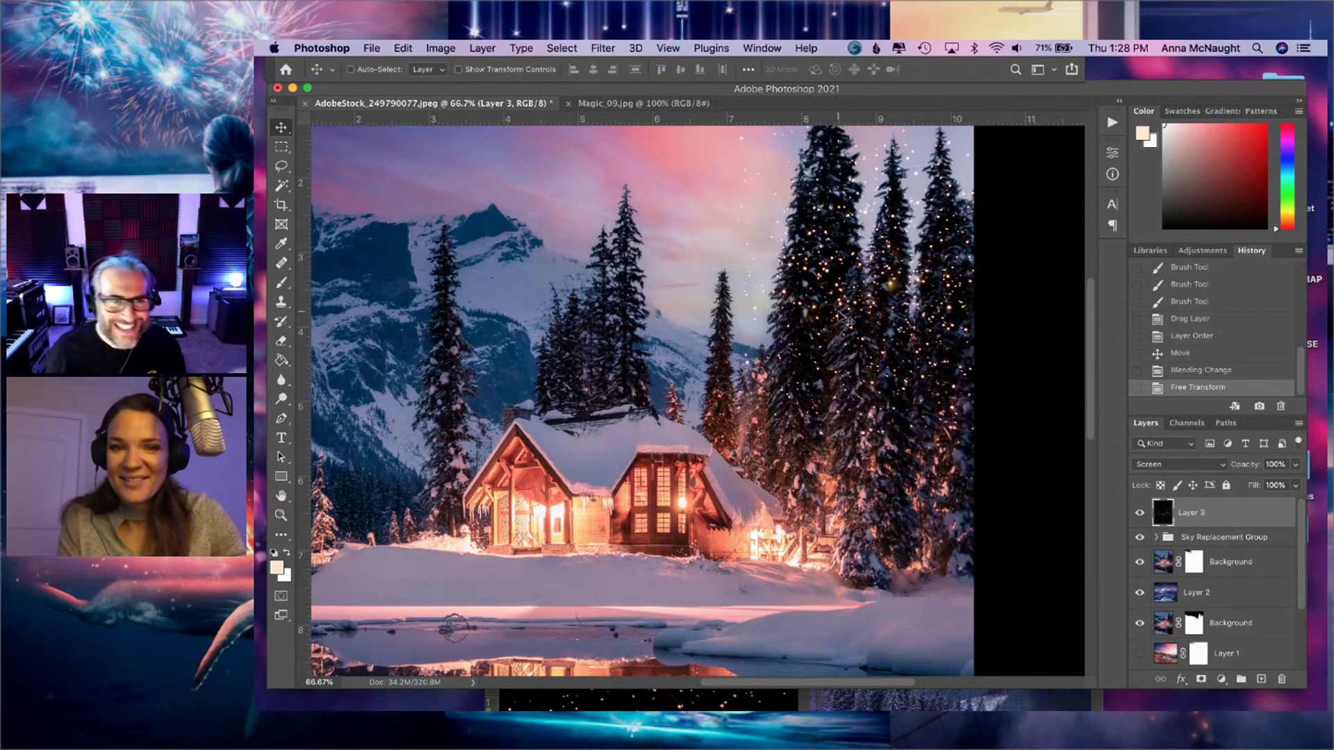
- Move the sparkle layer up over the tops of the tall trees and scale it to 95%
scroll(846, 320, "up", 5)
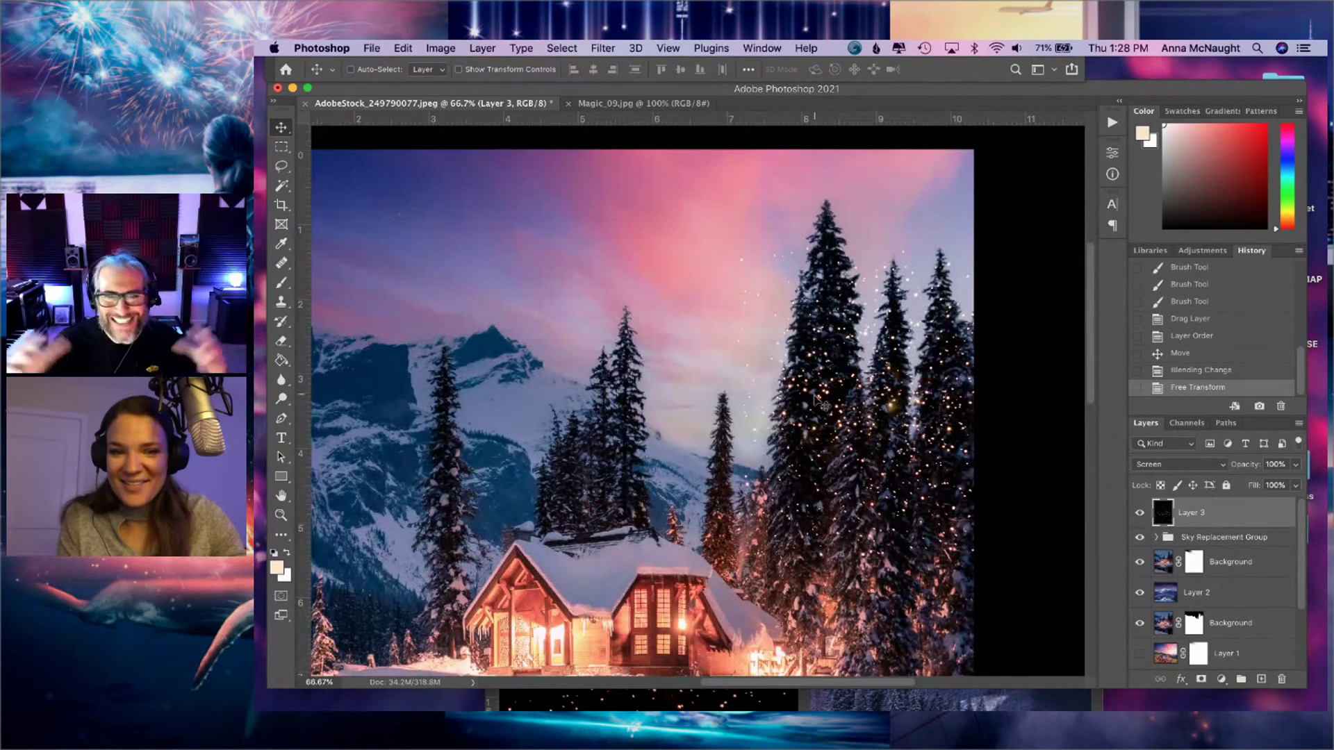
left_click_drag(827, 375, 828, 304)
key("super+t")
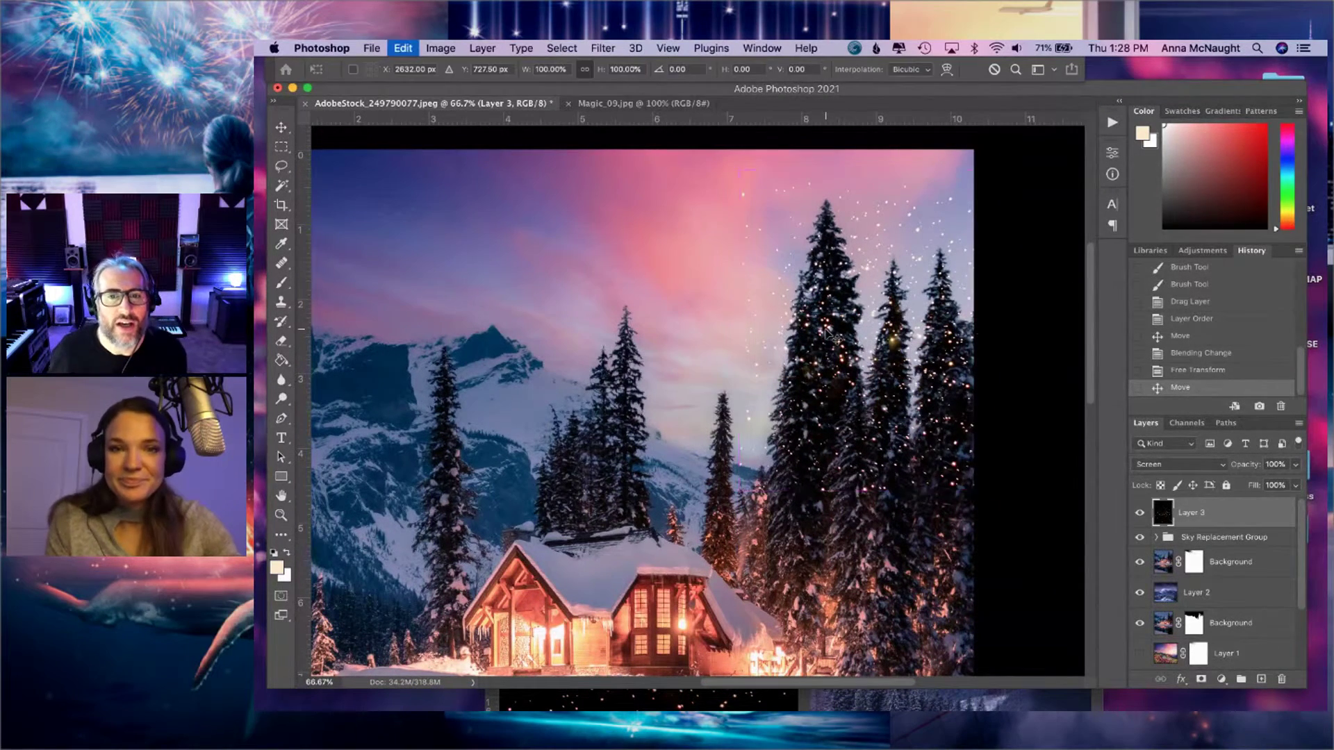
left_click_drag(750, 170, 768, 201)
mouse_move(907, 398)
left_mouse_down()
mouse_move(892, 403)
mouse_move(912, 403)
left_mouse_up()
left_click_drag(758, 207, 738, 180)
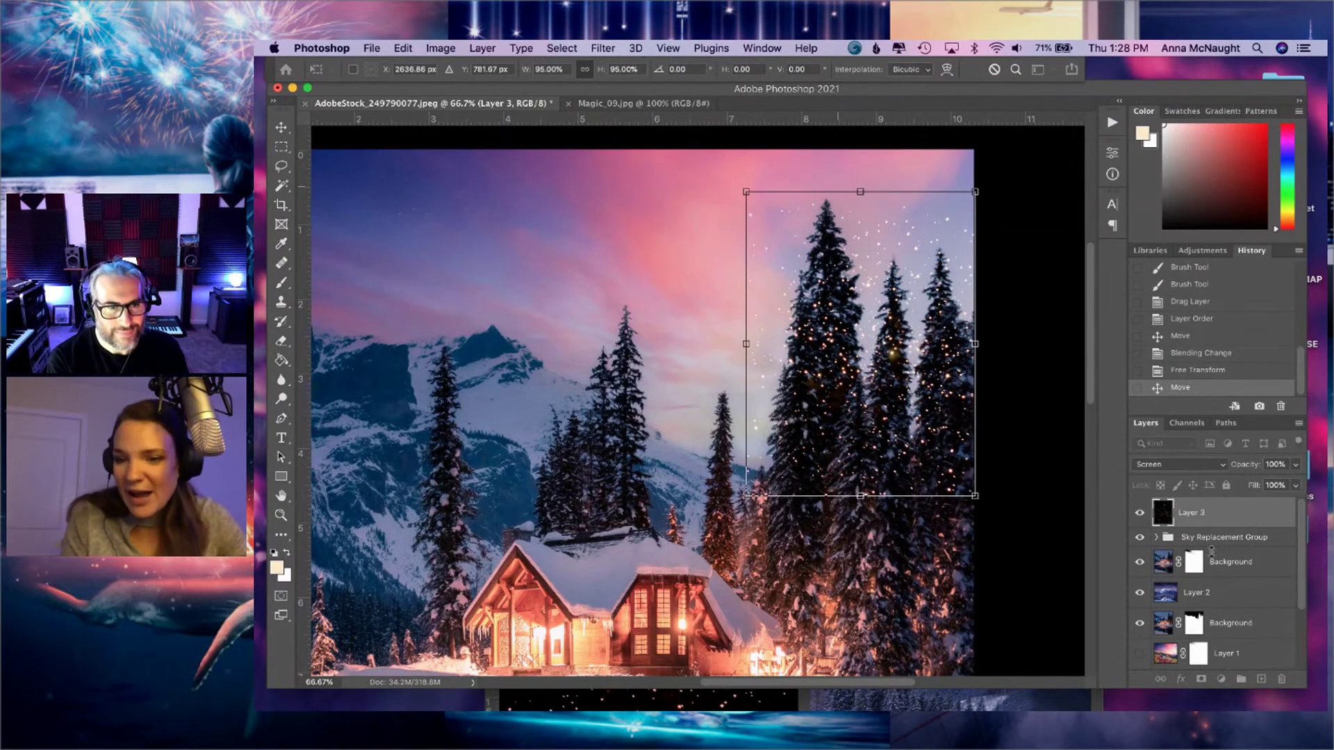
key("Return")
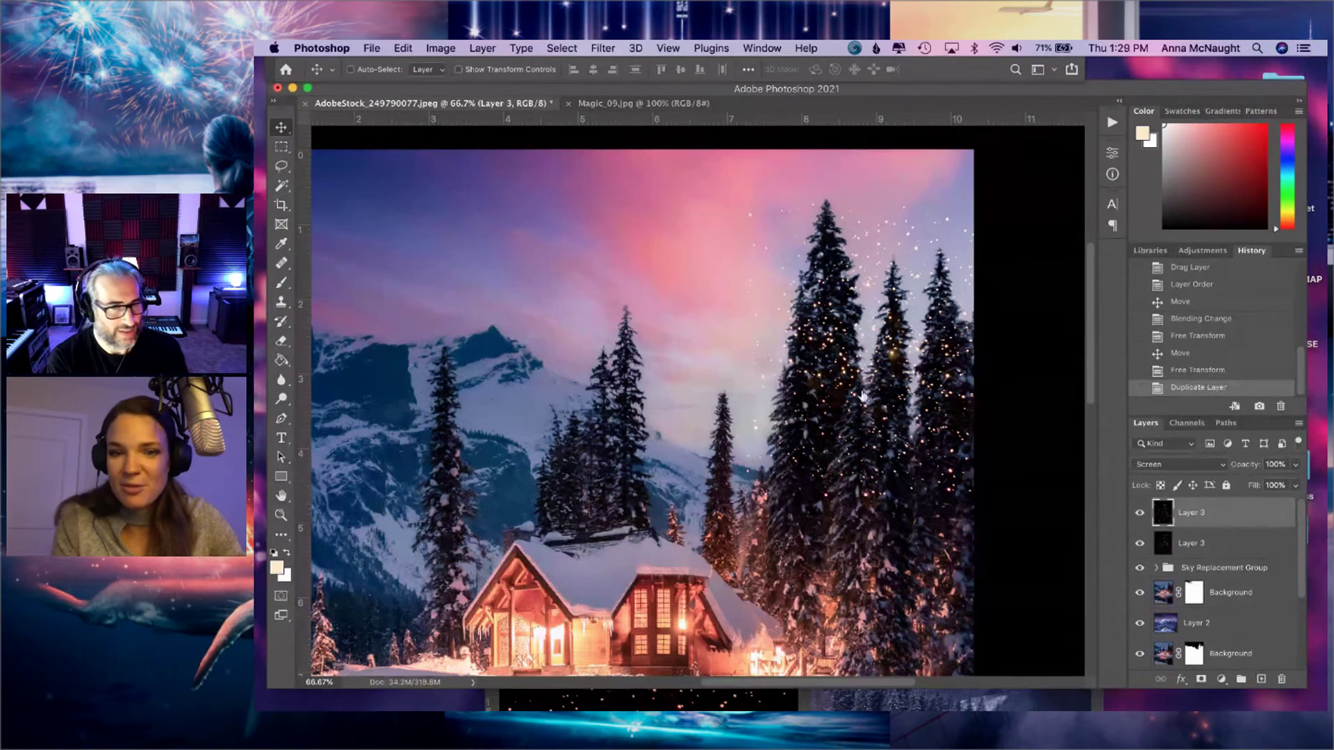
- Duplicate the sparkle layer, move the copy down over the lower tall trees, and flip it horizontally, keeping Screen blending
left_click_drag(891, 401, 899, 559)
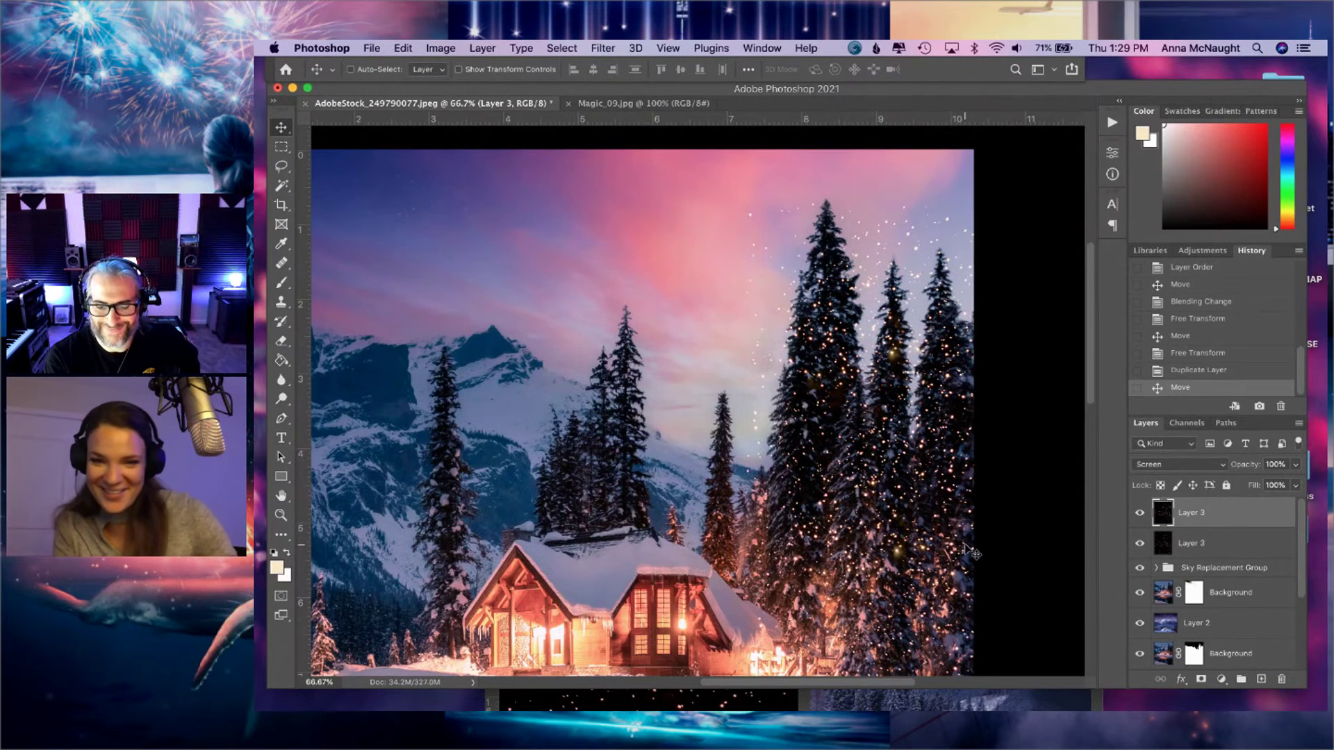
left_click(398, 47)
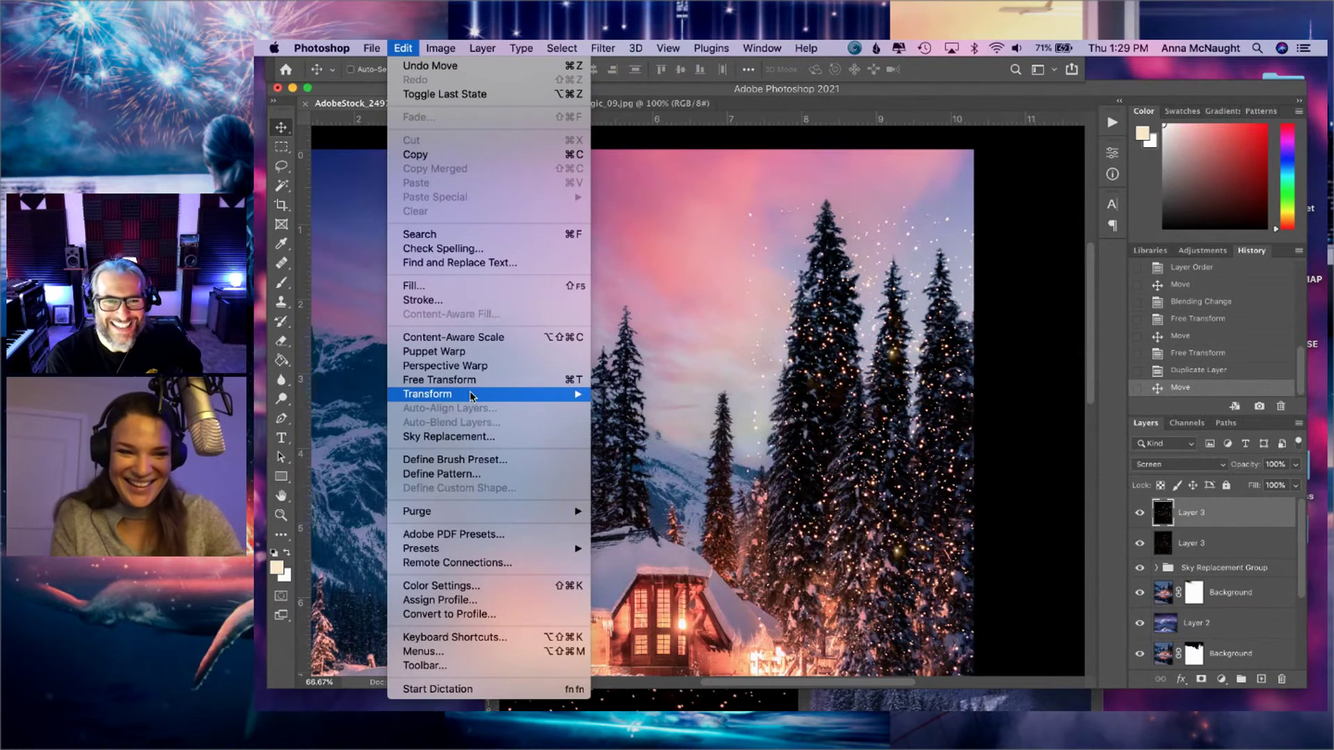
mouse_move(473, 394)
left_click(697, 637)
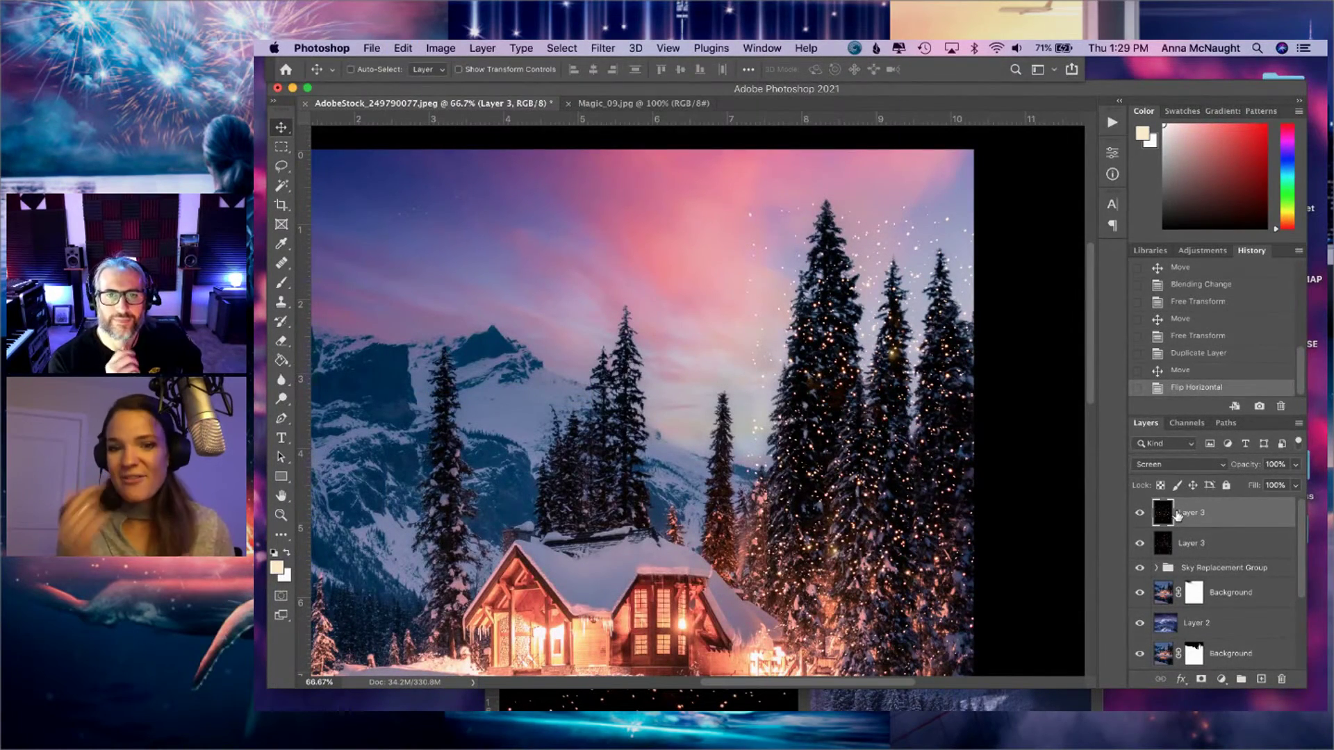
left_click(1205, 469)
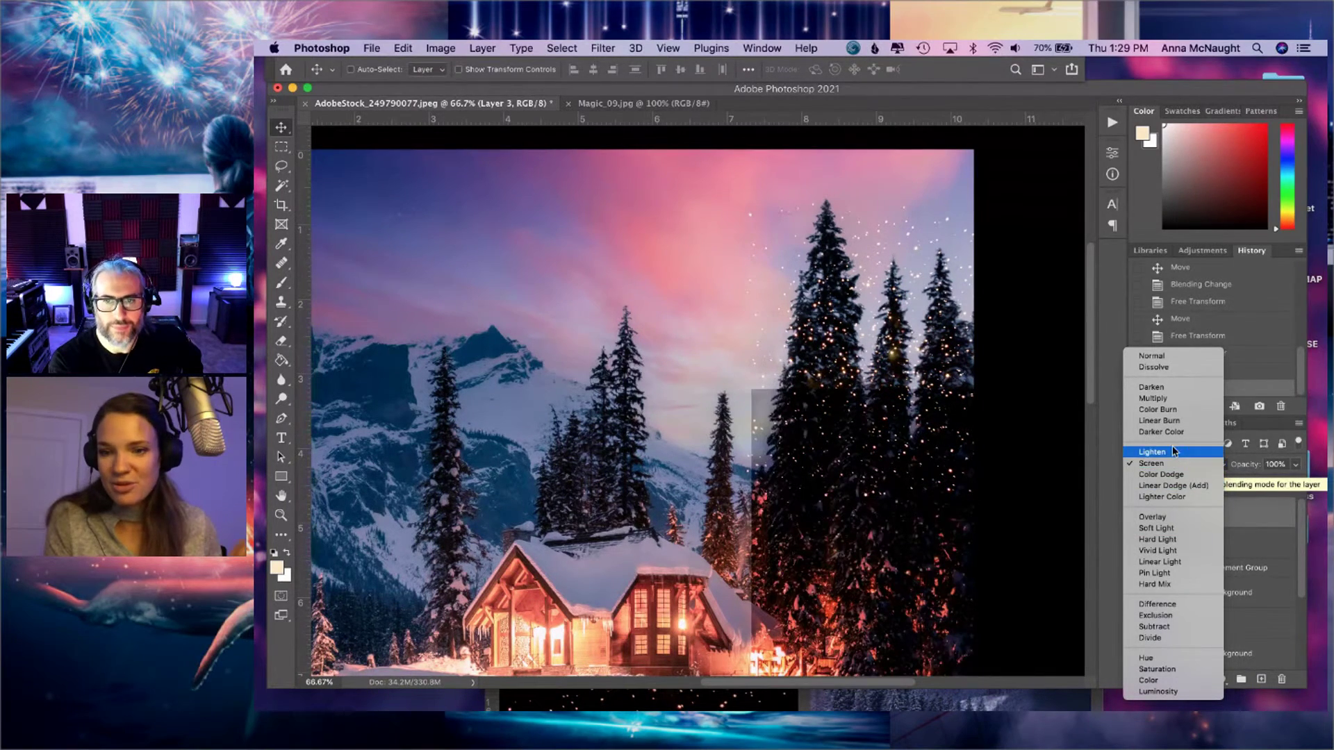
left_click(1154, 463)
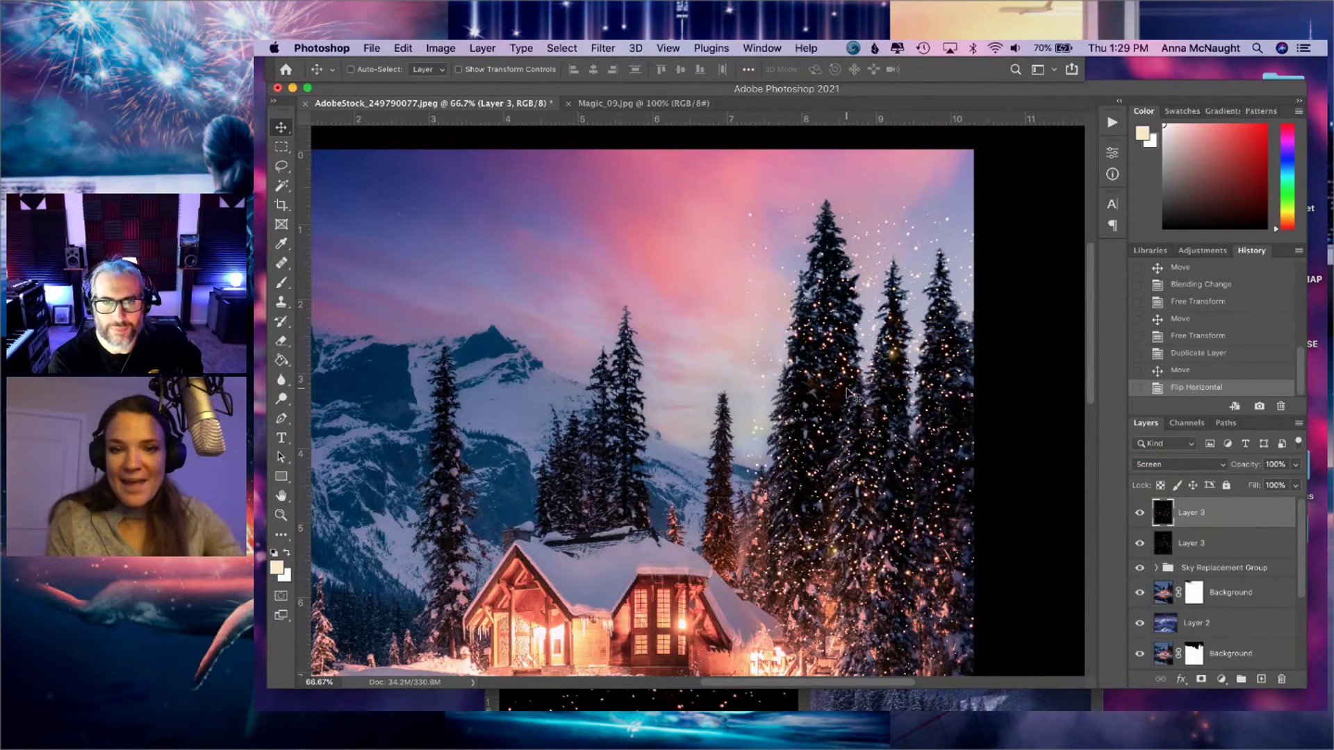
- Duplicate the flipped sparkle layer and move the copy over the middle tree cluster behind the cabin
scroll(849, 394, "down", 2)
key("super+j")
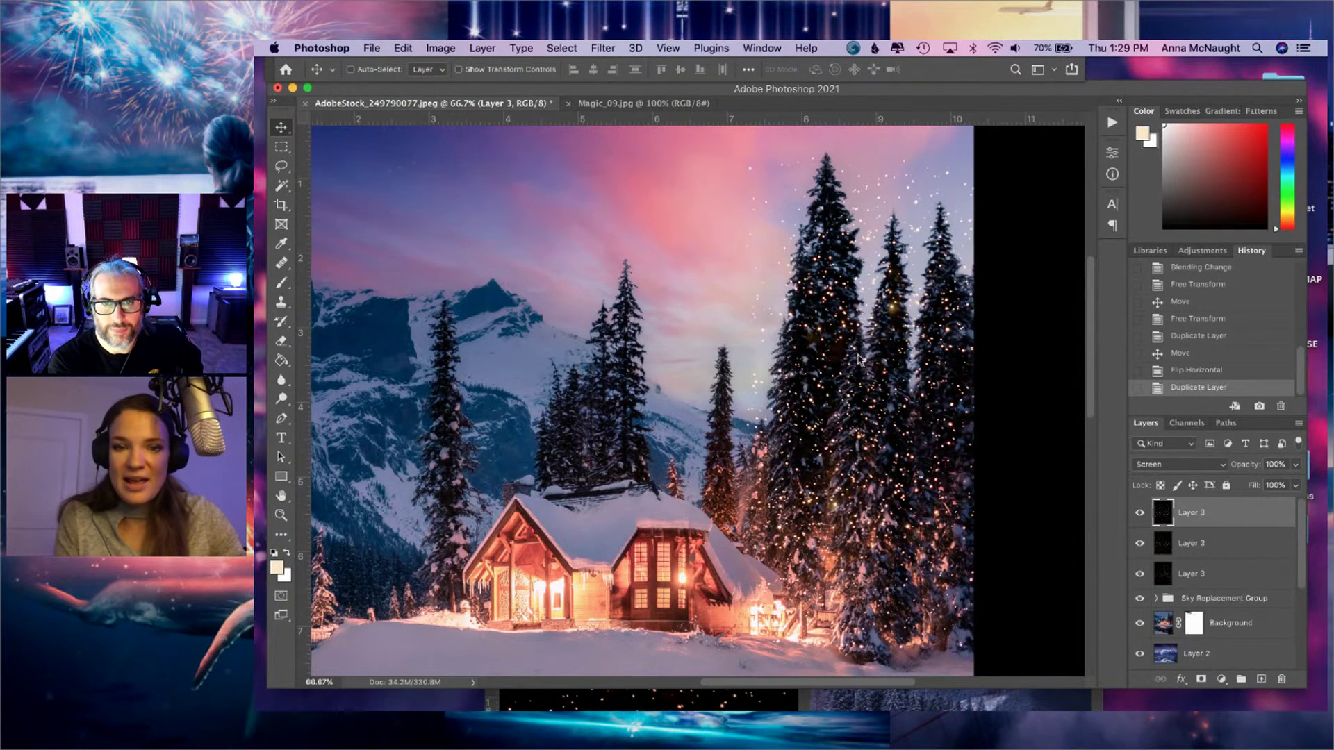
left_click_drag(776, 435, 620, 363)
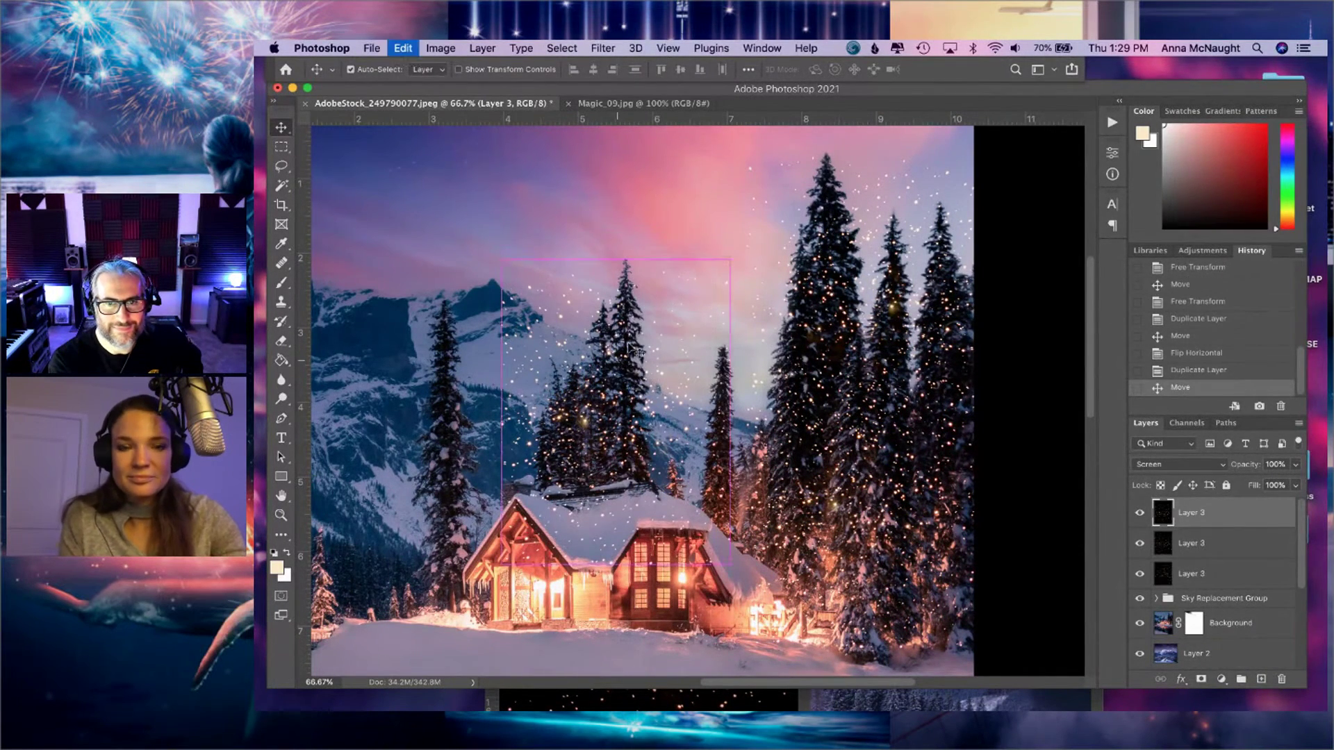
- Scale the middle sparkle copy to about 80.9%, rotate it about 37.5°, and fit it over the trees behind the cabin
key("super+t")
left_click_drag(730, 261, 668, 308)
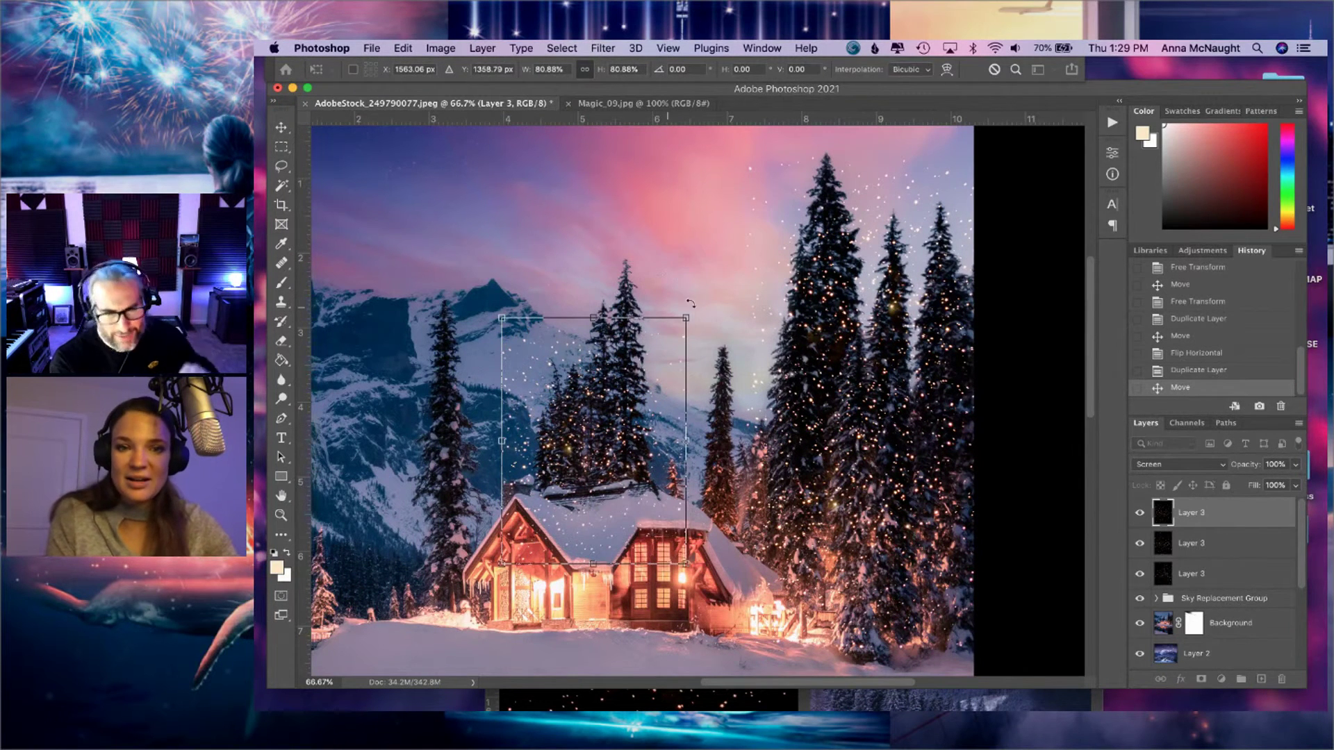
left_click_drag(707, 353, 744, 403)
left_click_drag(609, 464, 608, 448)
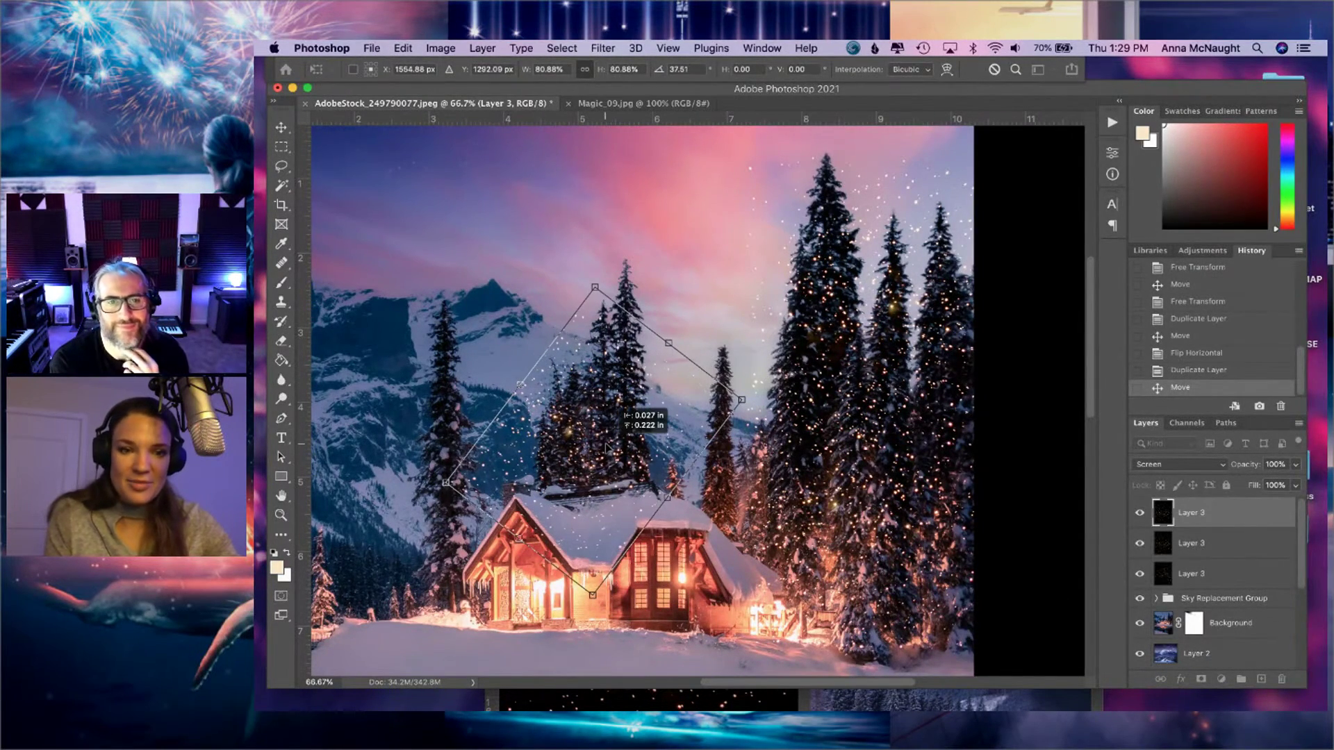
key("Return")
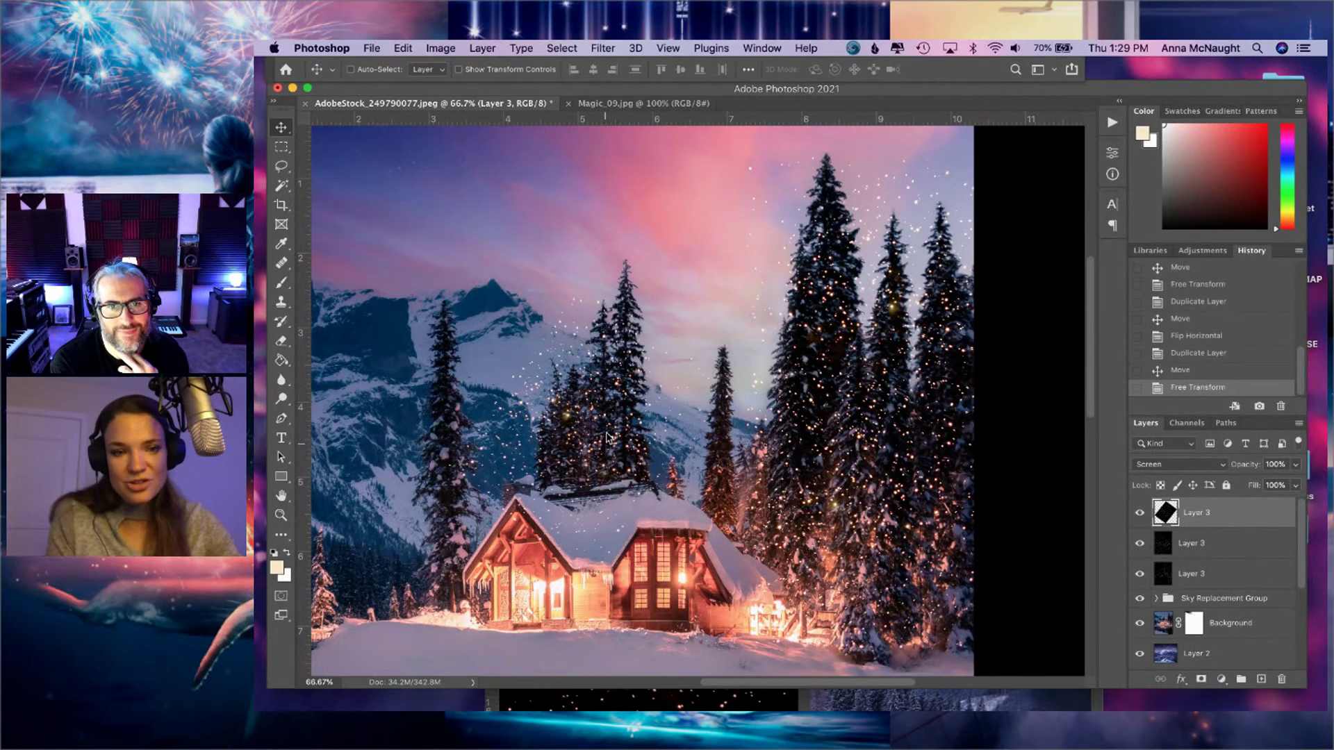
left_click_drag(613, 434, 615, 432)
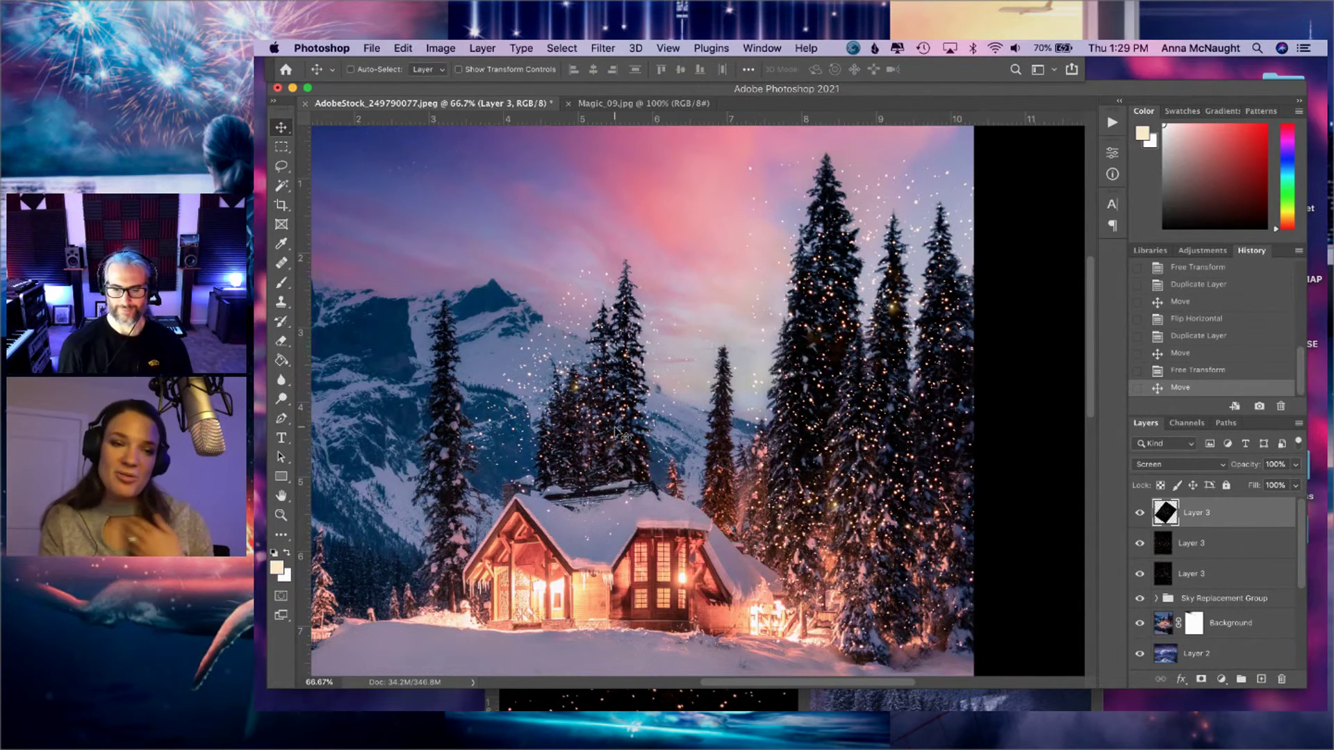
- Duplicate the rotated sparkle layer and move the copy over the single tall tree on the cabin's mountain side
left_click_drag(1212, 521, 1262, 679)
left_click_drag(508, 430, 455, 458)
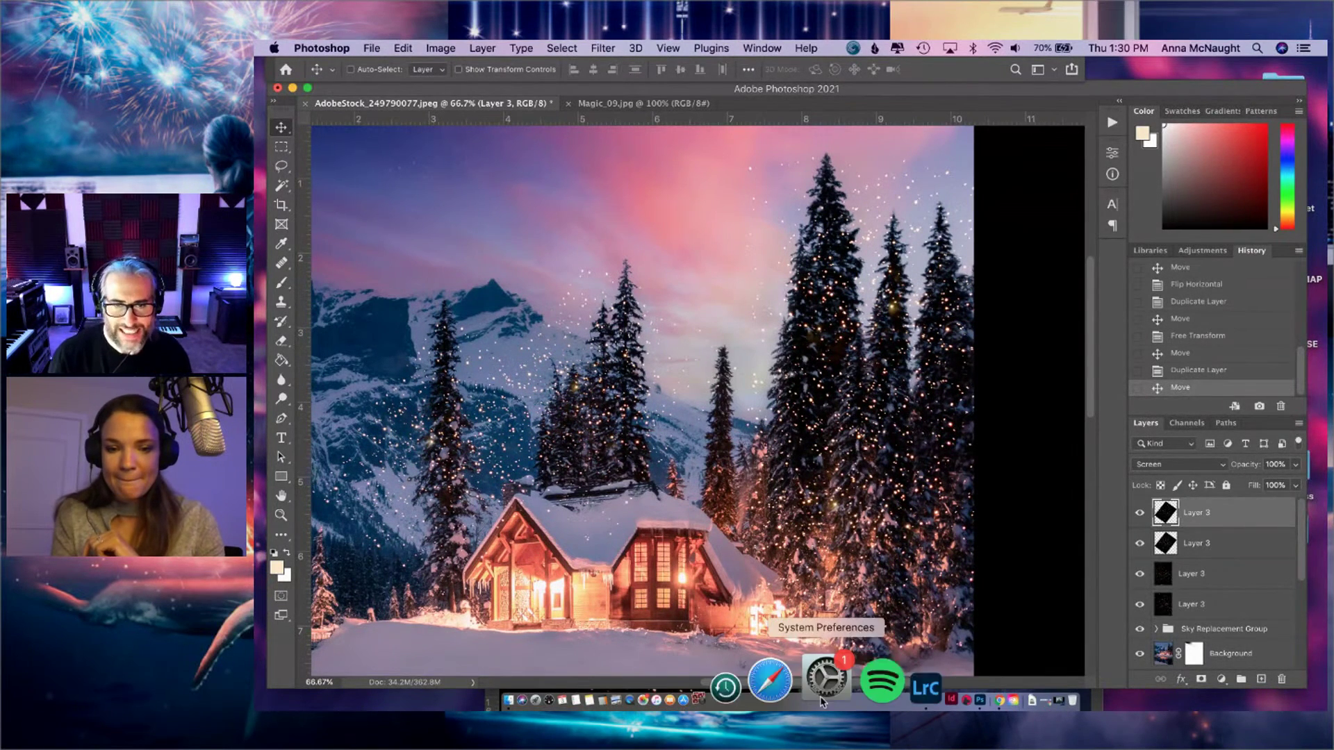
- Switch to Safari and open the artist's profile on instagram.com, moving the browser window higher
left_click(811, 692)
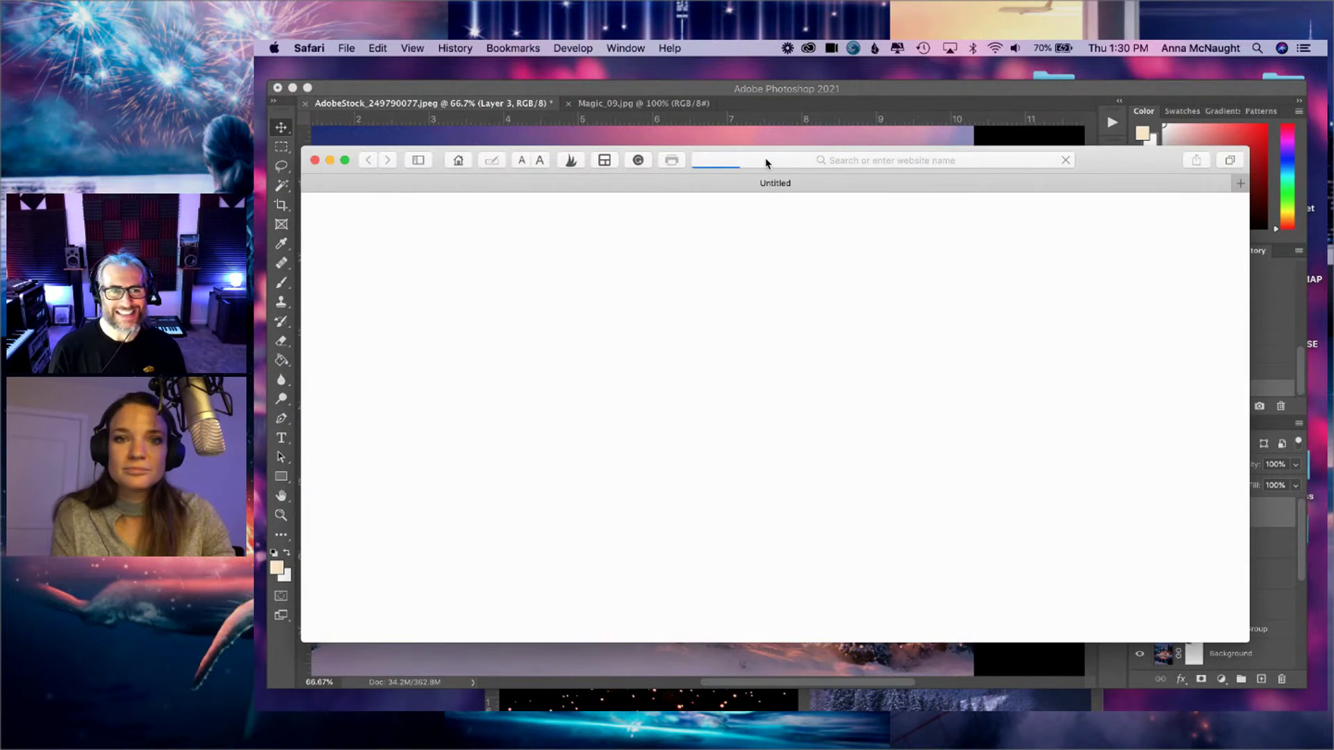
left_click(767, 163)
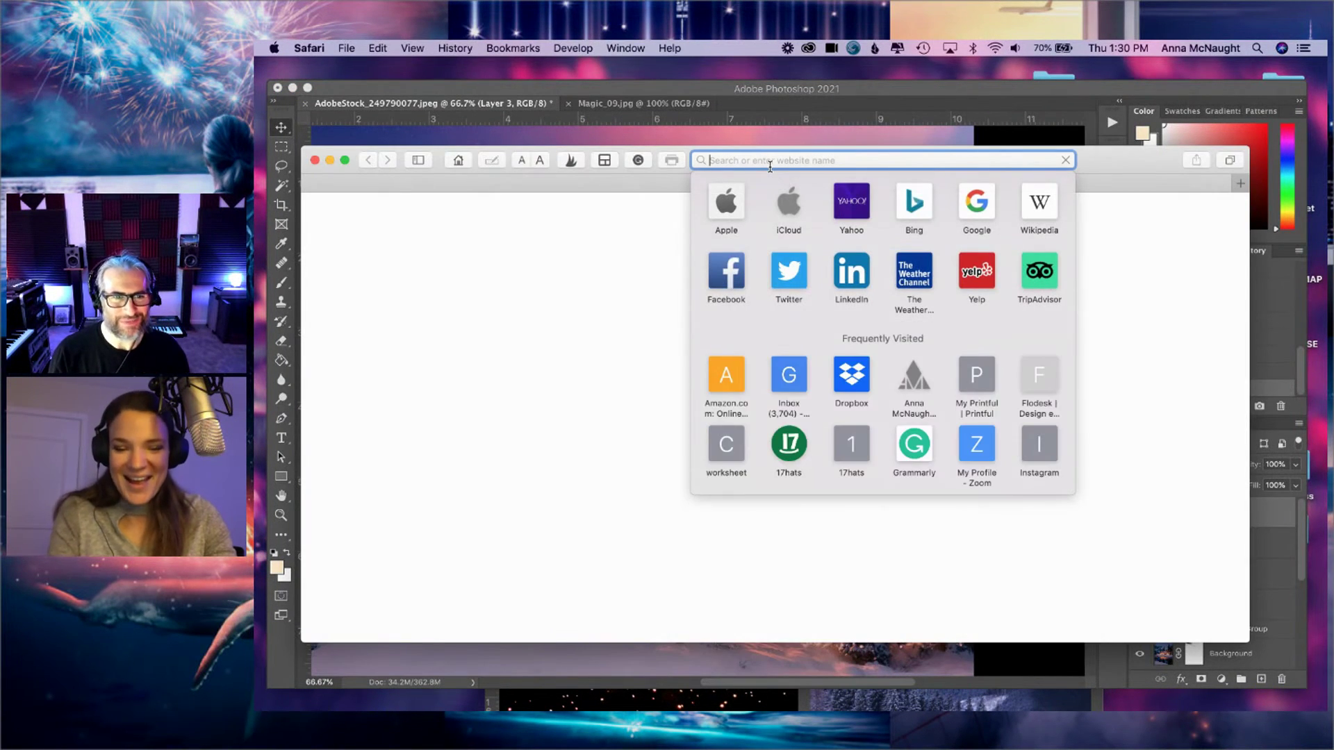
type("in")
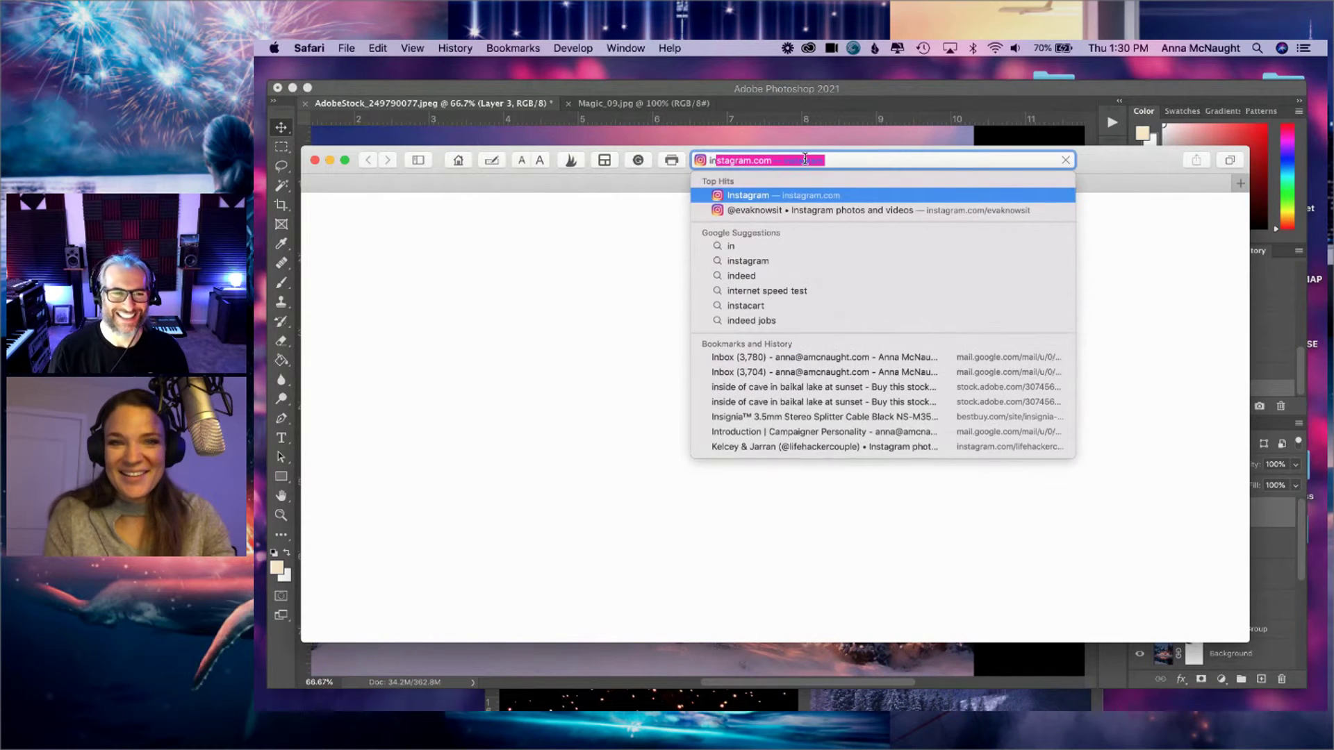
type("stagram.com")
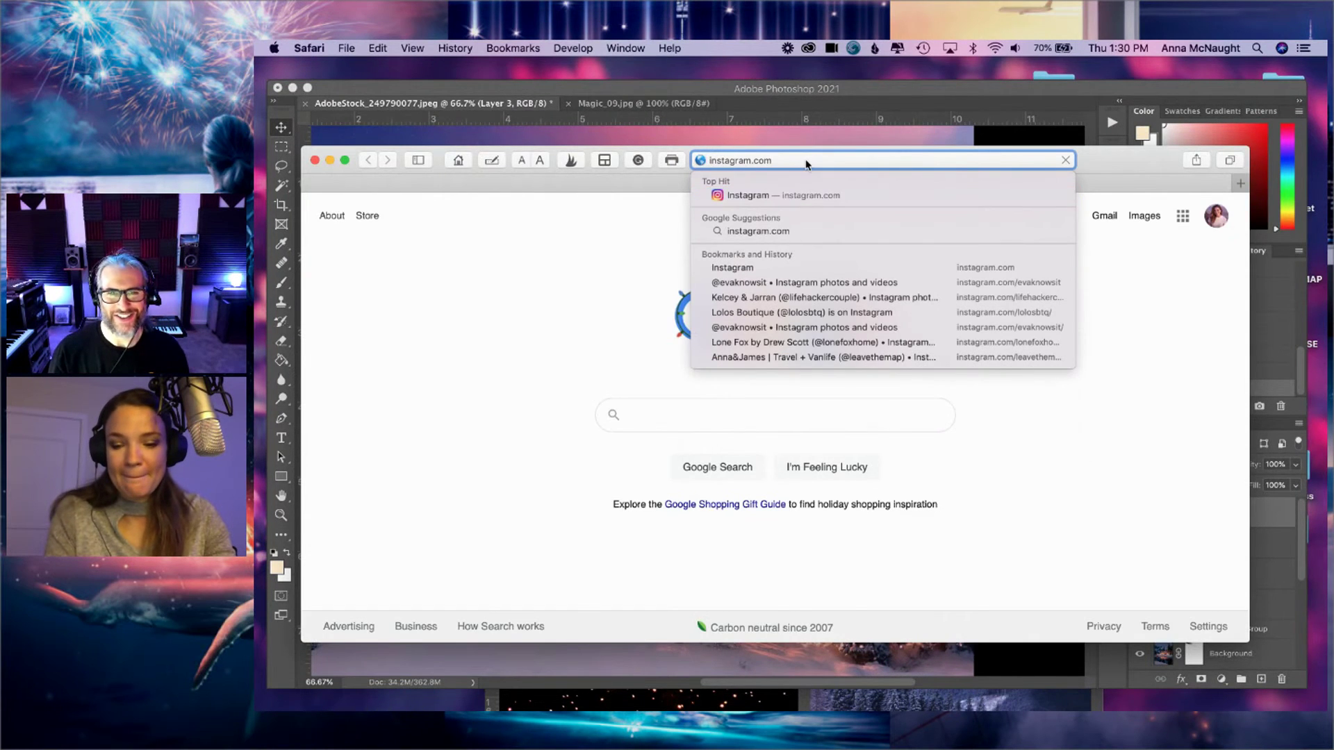
type("anna")
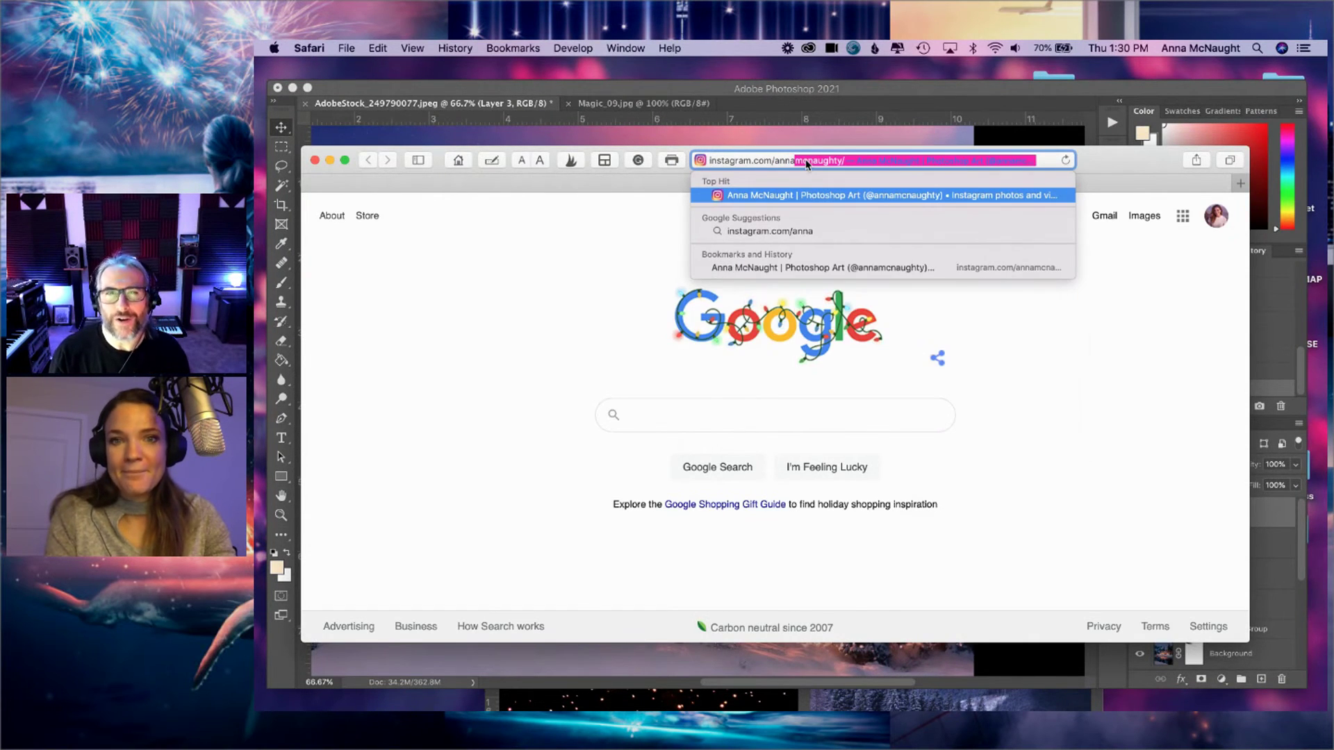
key("Return")
left_click_drag(1105, 148, 1102, 79)
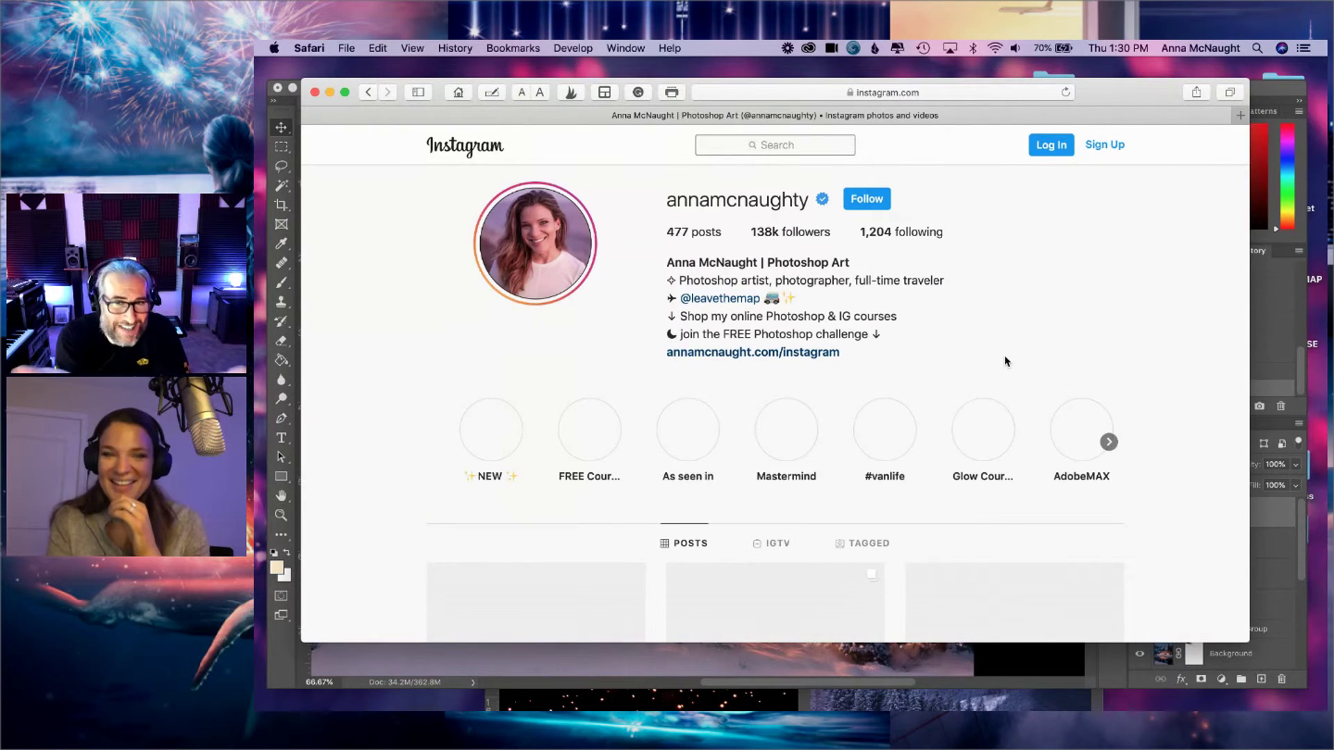
- Browse the profile's posts for the published winter cabin image, loading more posts and continuing with the saved account
scroll(1005, 362, "down", 20)
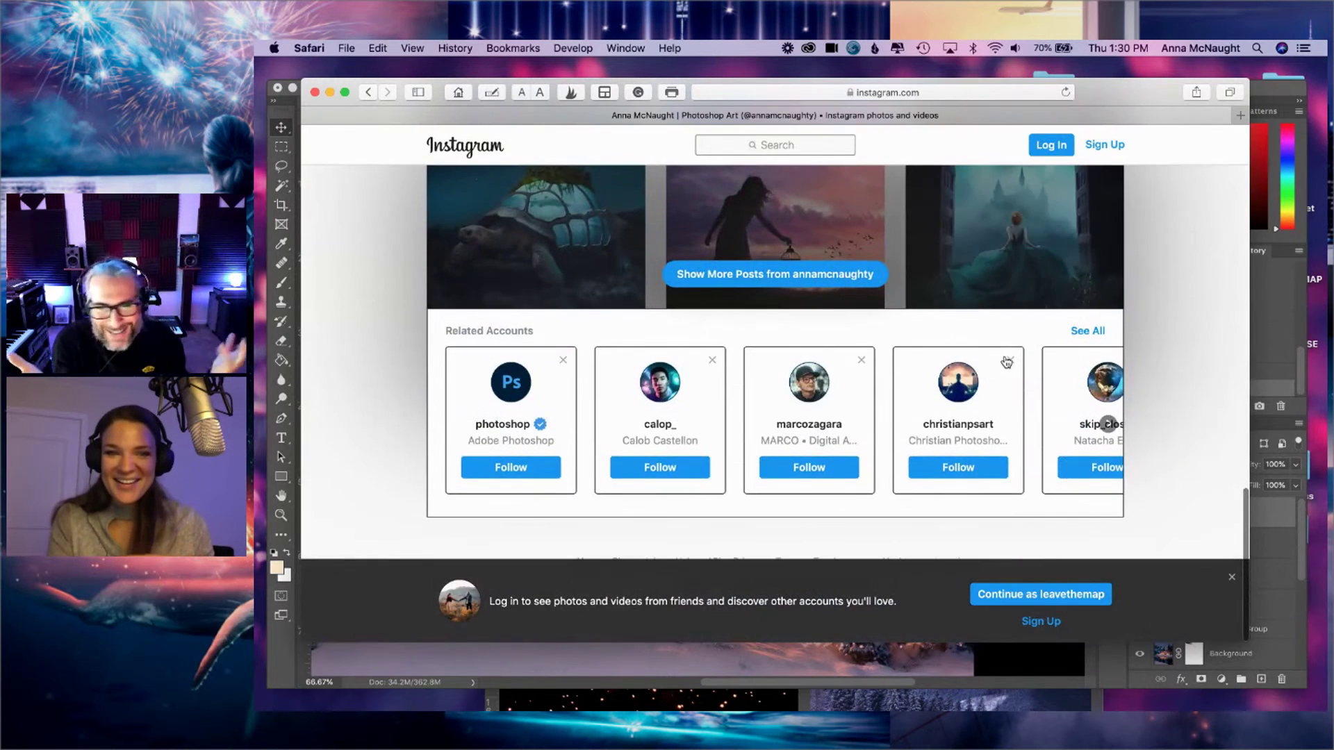
left_click(826, 284)
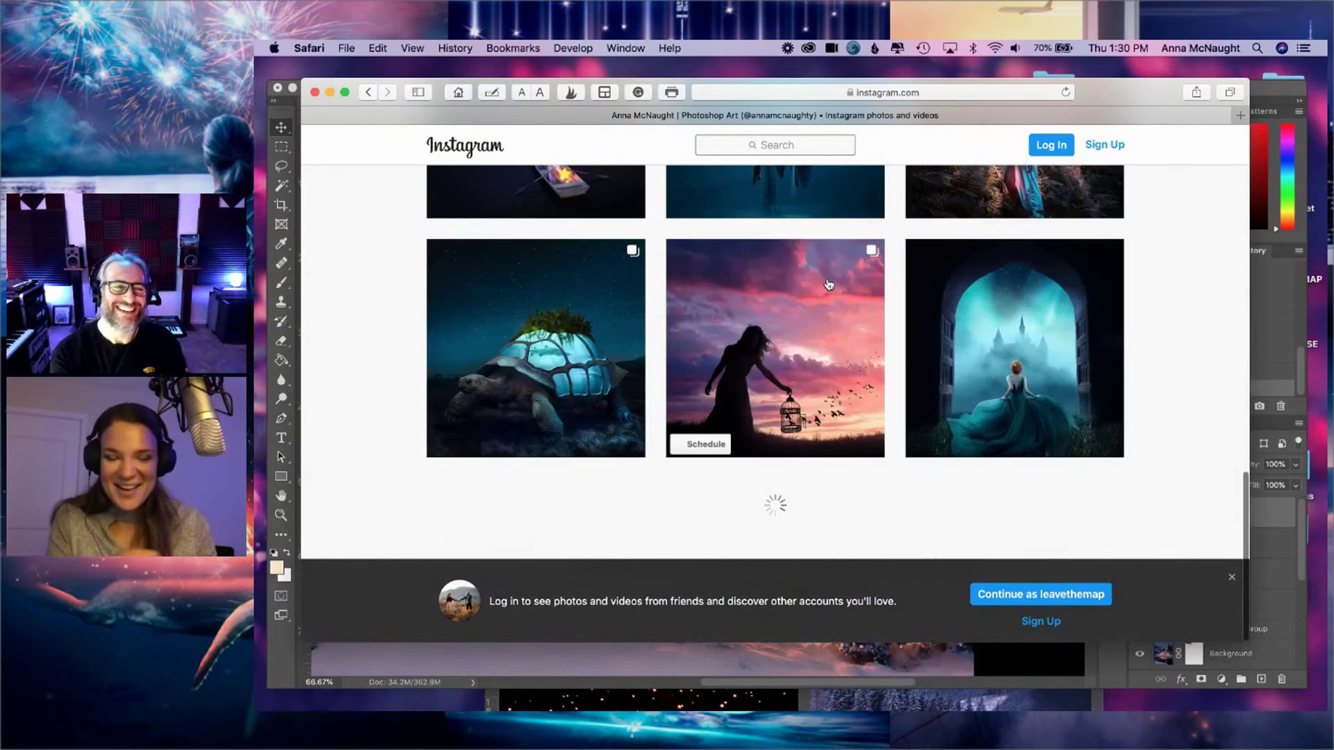
scroll(828, 284, "down", 10)
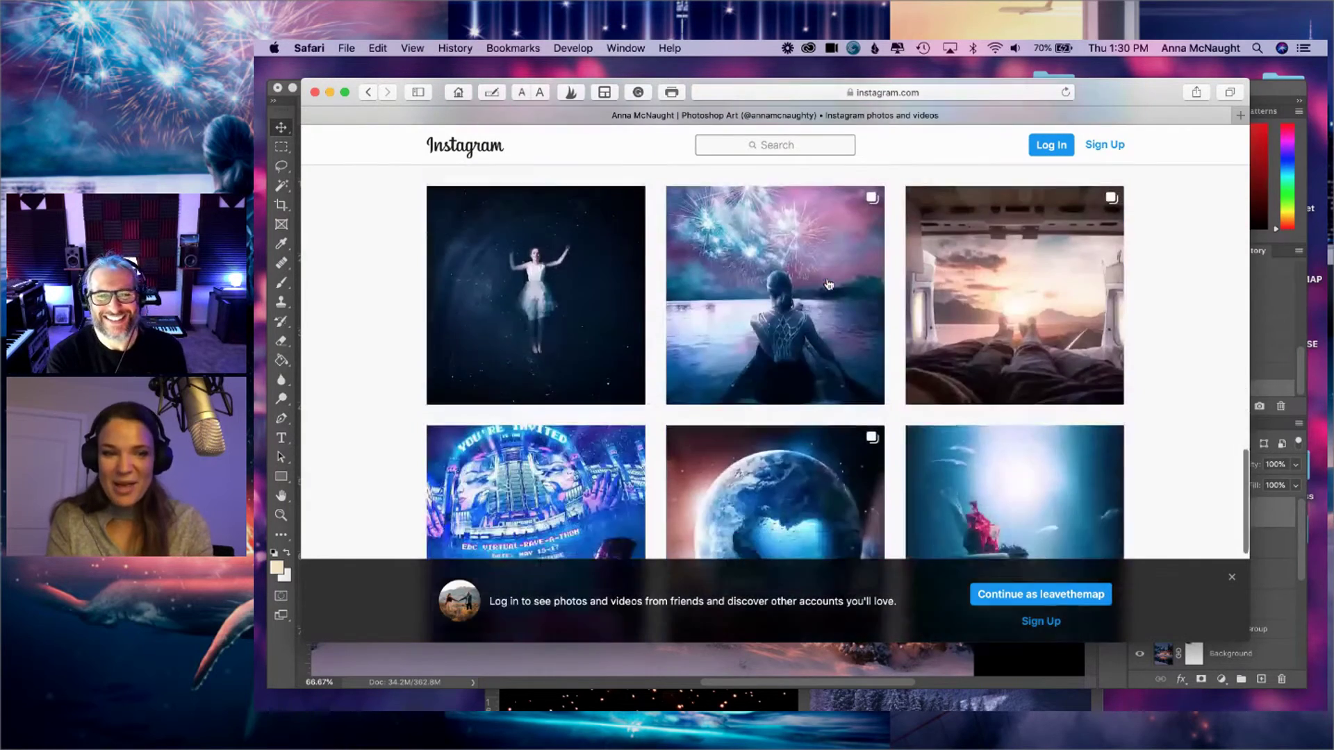
scroll(828, 284, "down", 12)
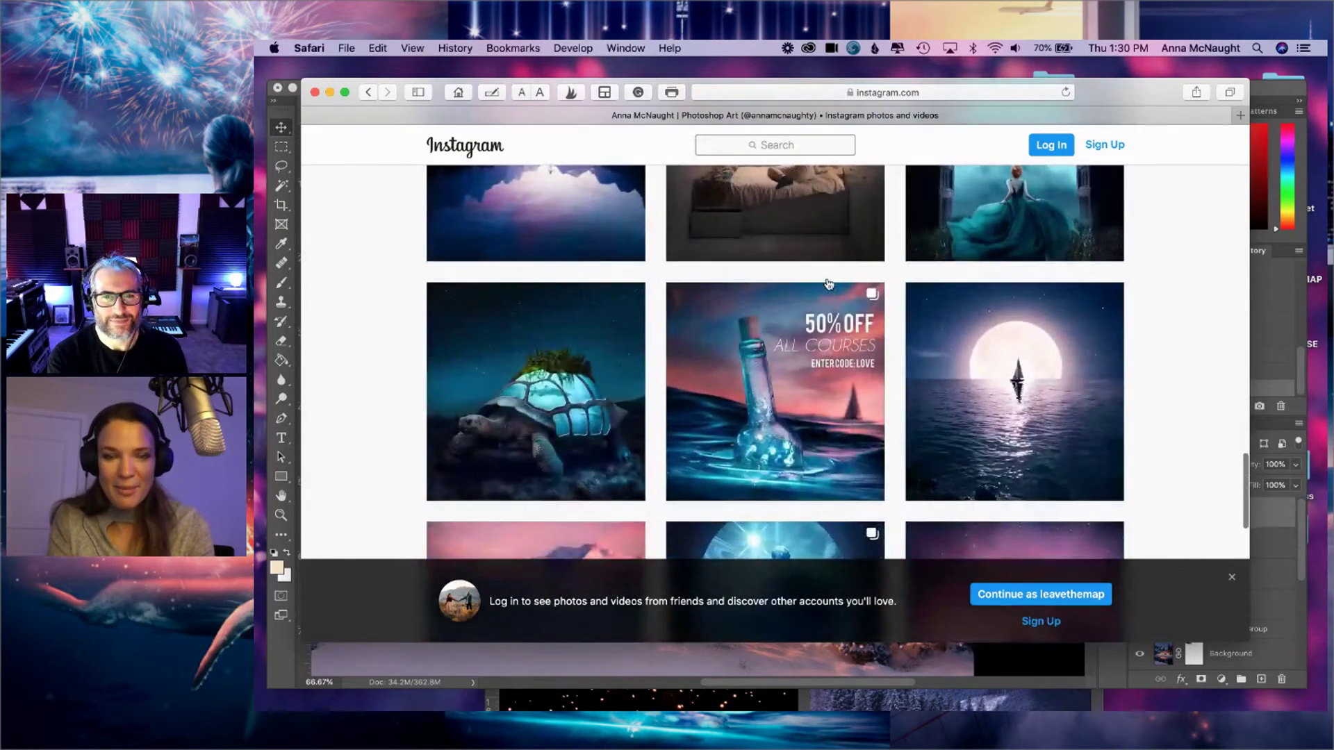
scroll(828, 283, "down", 15)
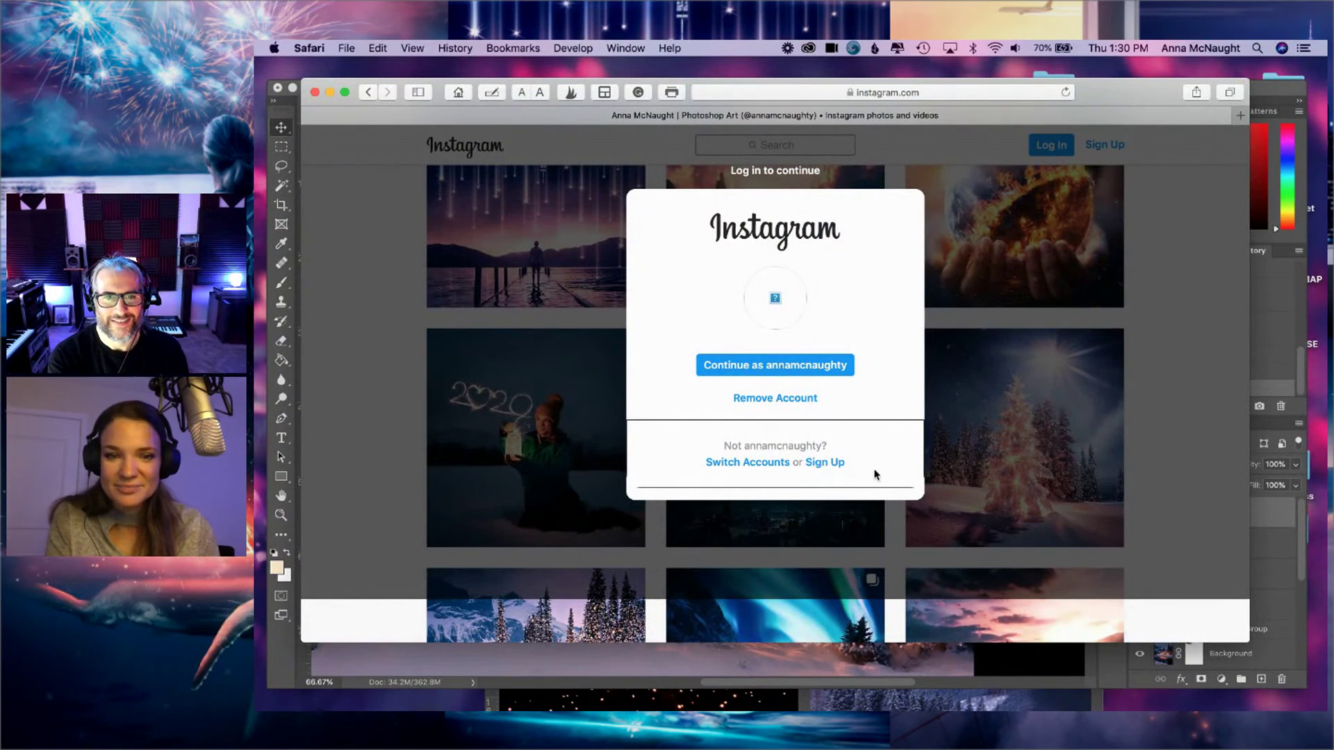
left_click(797, 369)
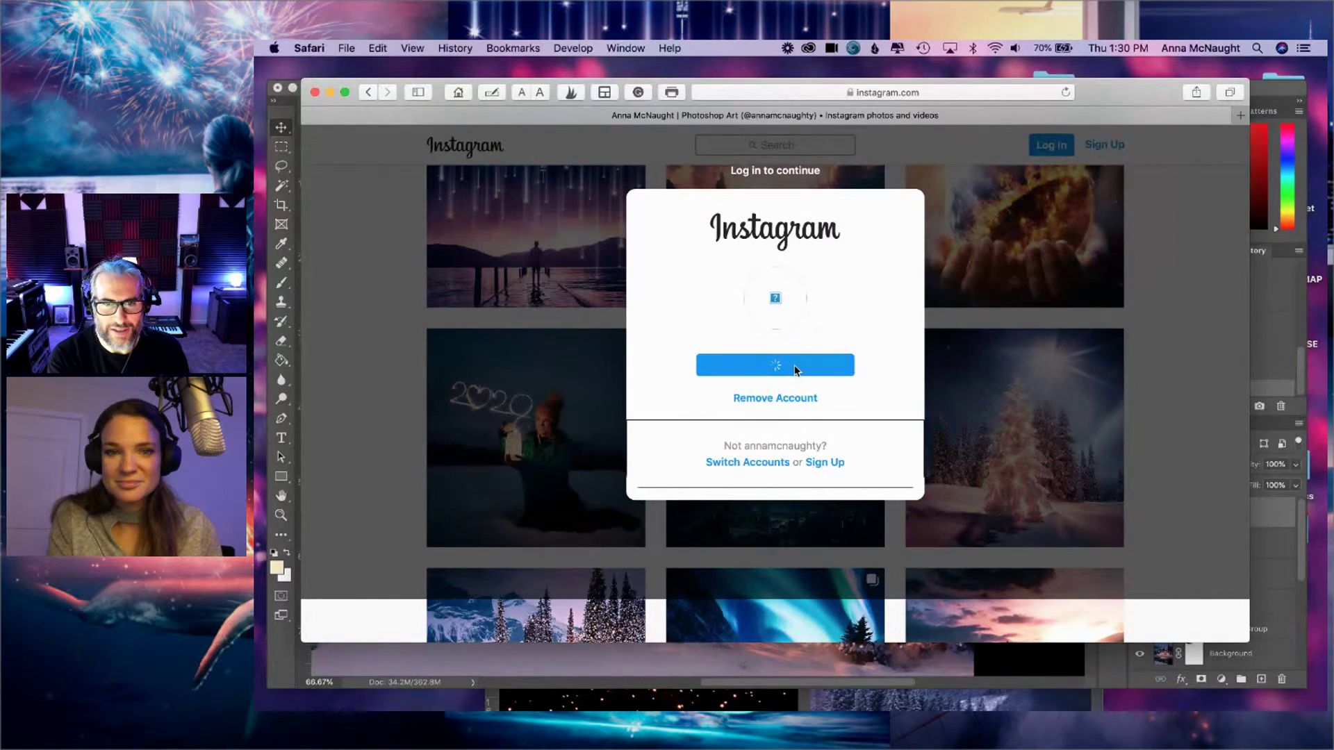
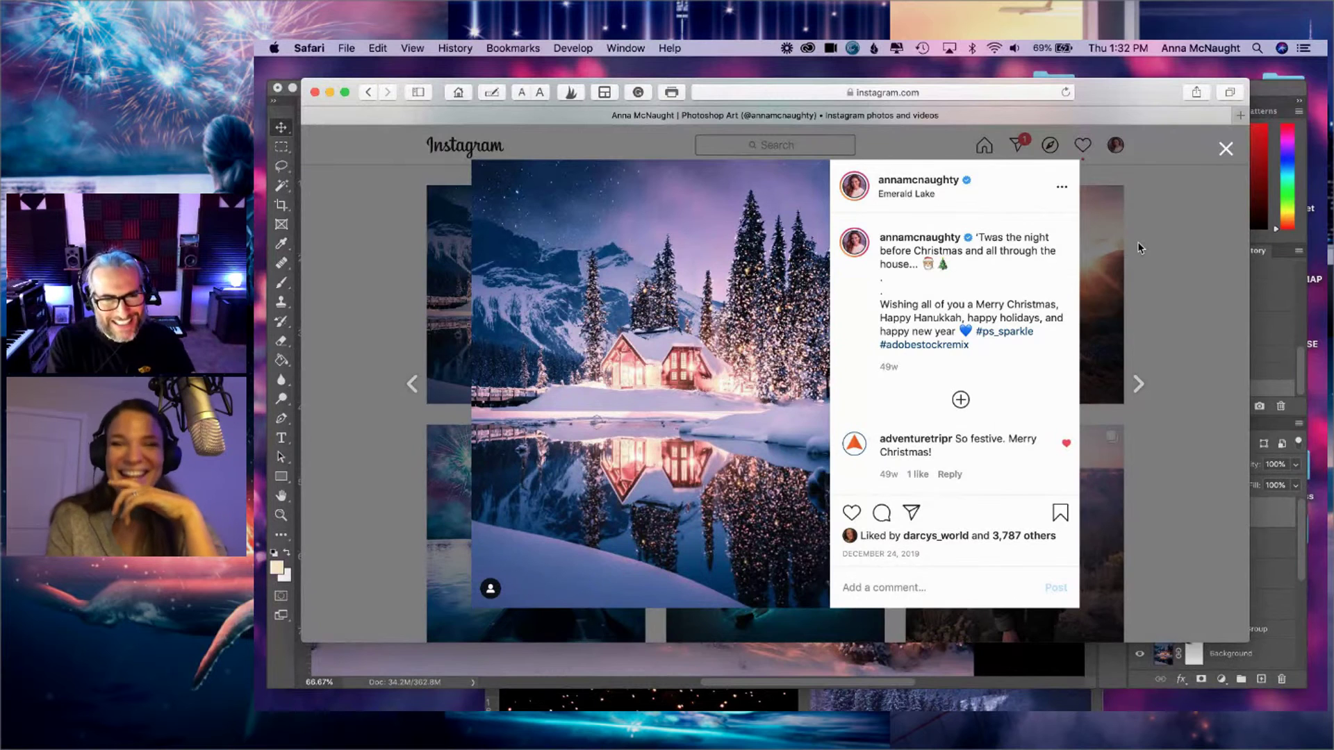
- Compare the full composite at 33.3% zoom in Photoshop with the published Emerald Lake cabin post in Safari
left_click(1267, 98)
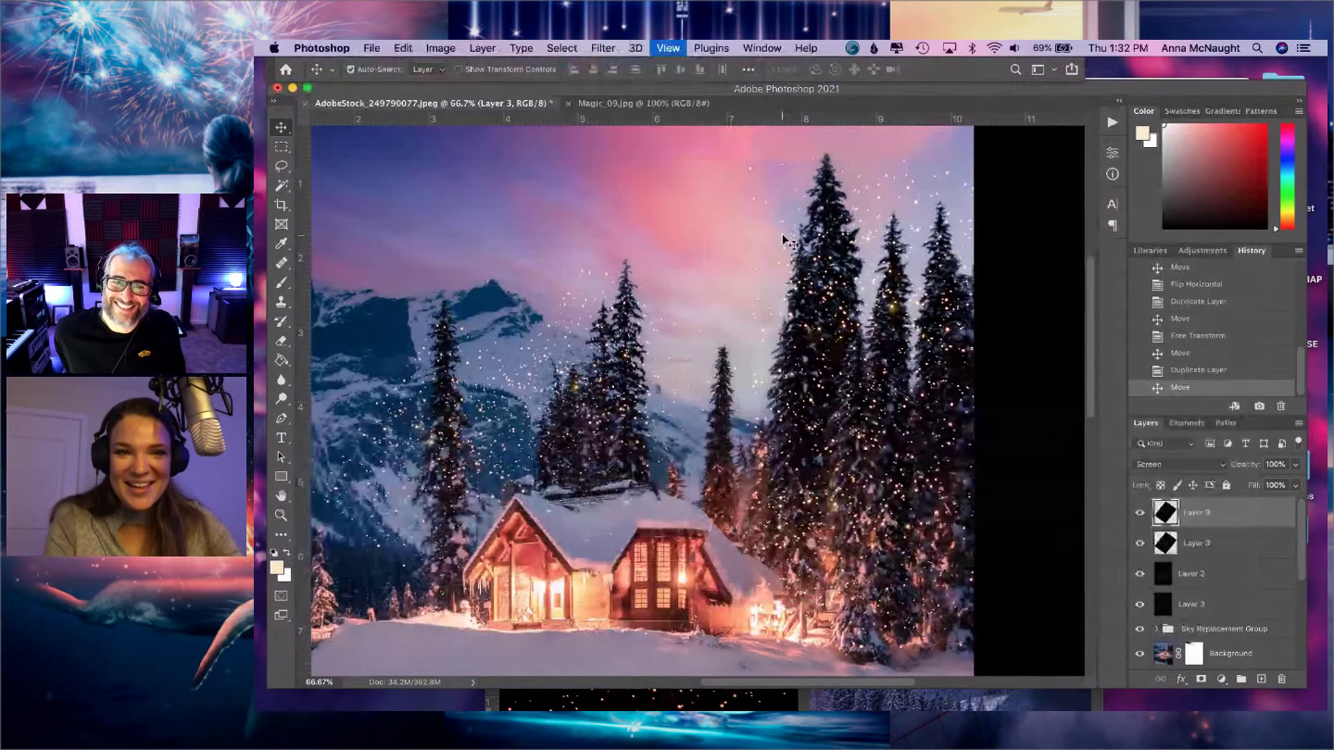
key("super+minus")
key("super+minus")
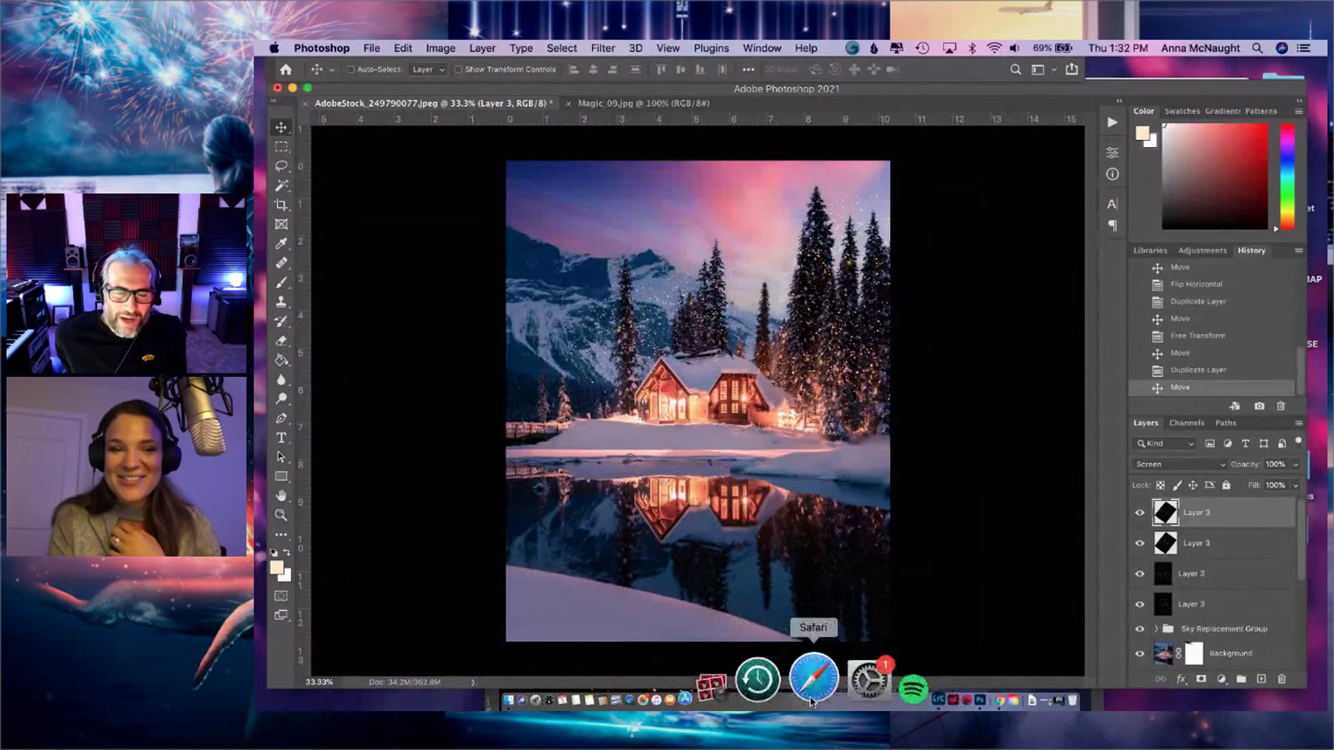
left_click(811, 695)
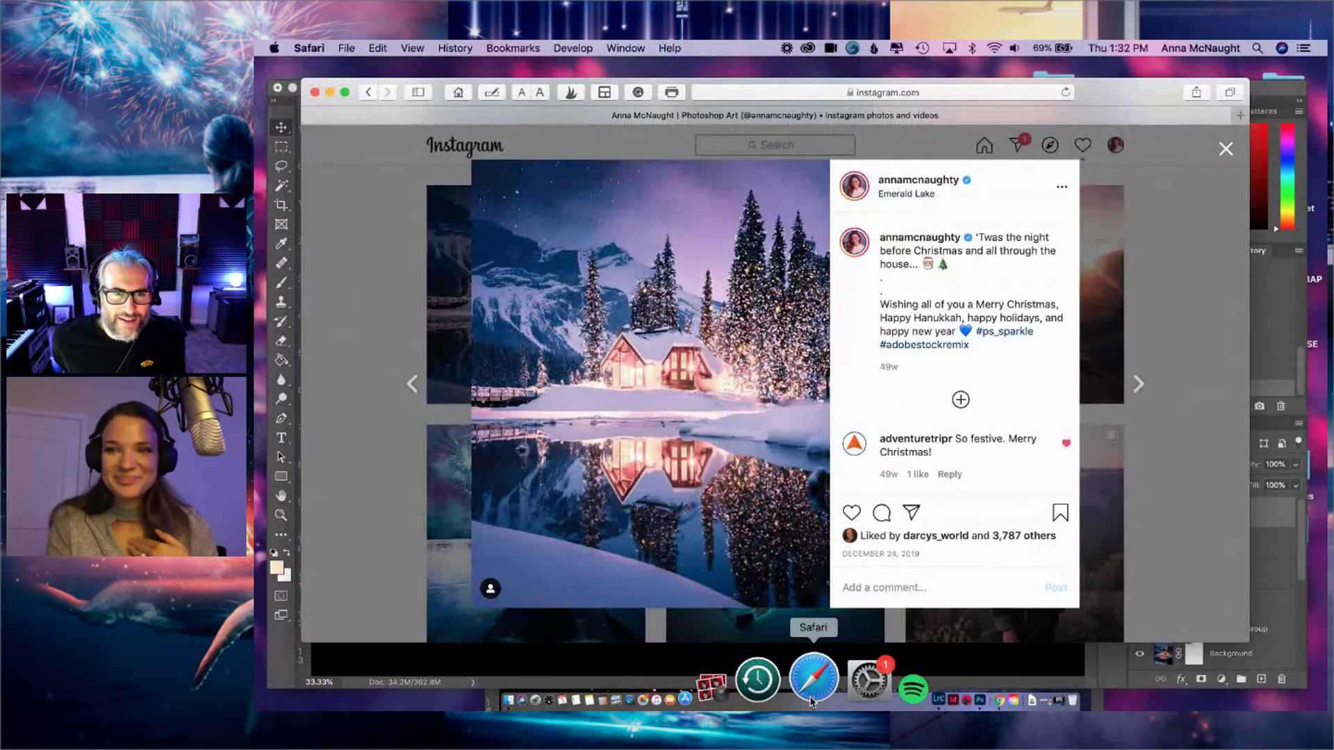
left_click(1274, 96)
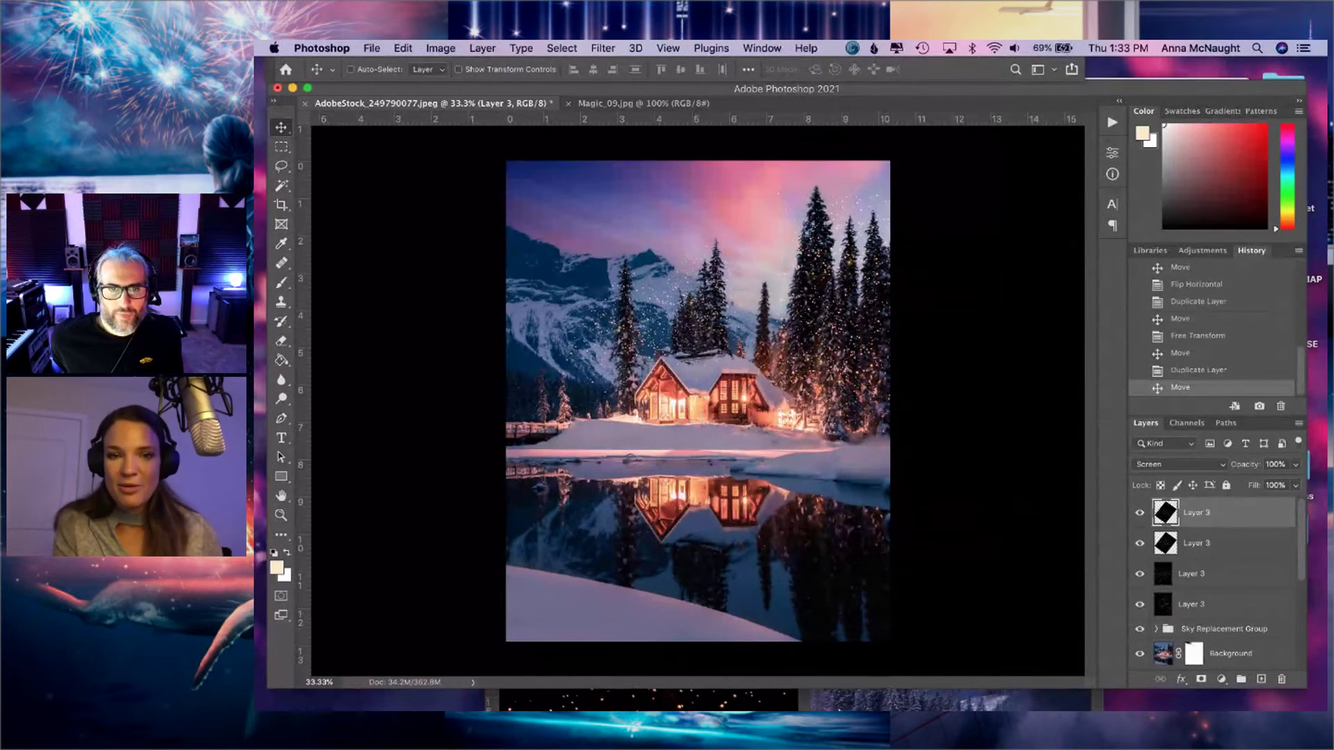
mouse_move(833, 705)
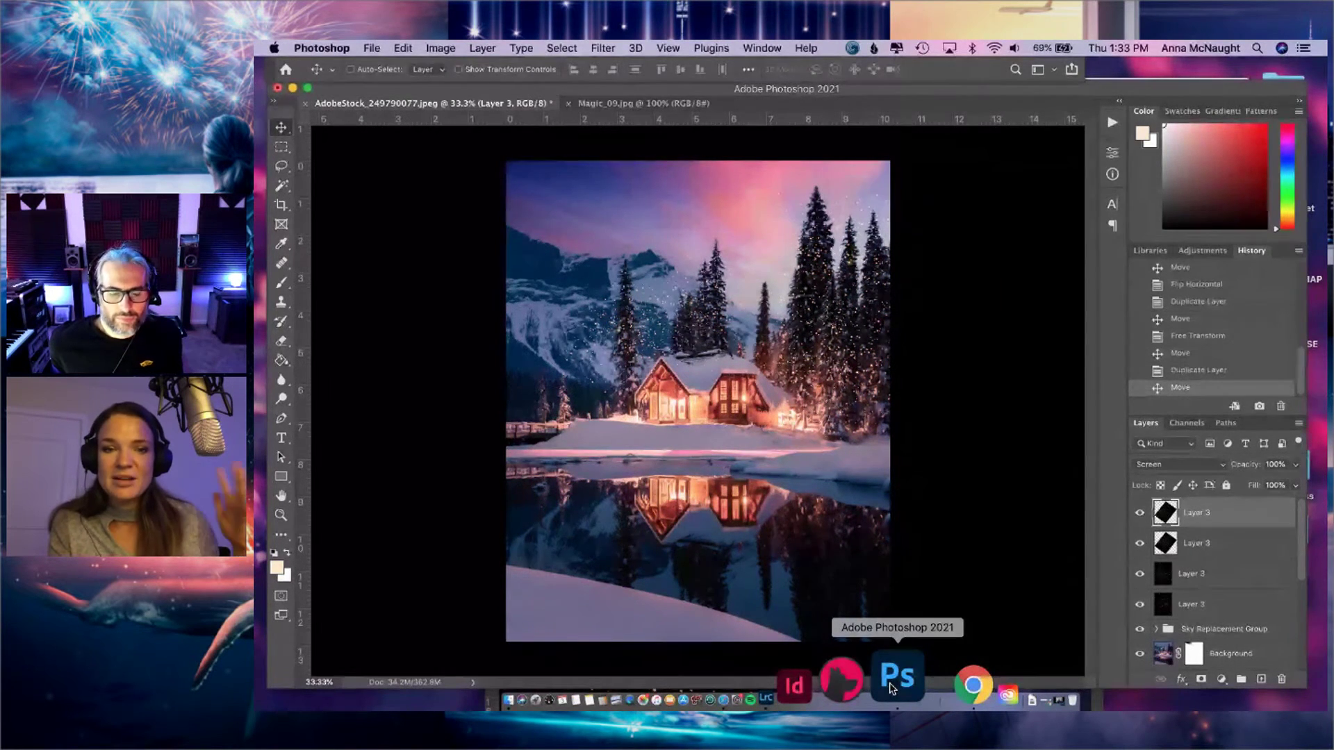
left_click(730, 691)
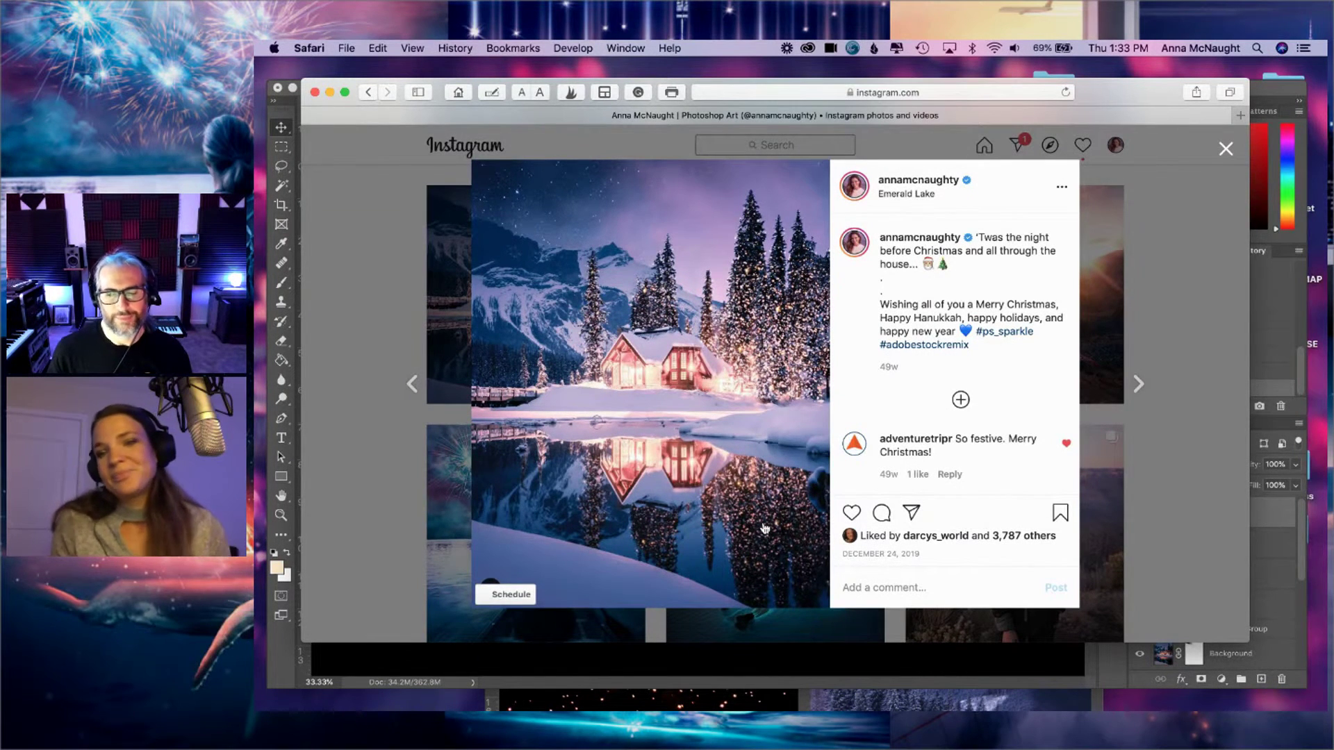
- Close the enlarged Instagram cabin post and switch back to the cabin composite in Photoshop
left_click(1213, 189)
scroll(1087, 278, "up", 1)
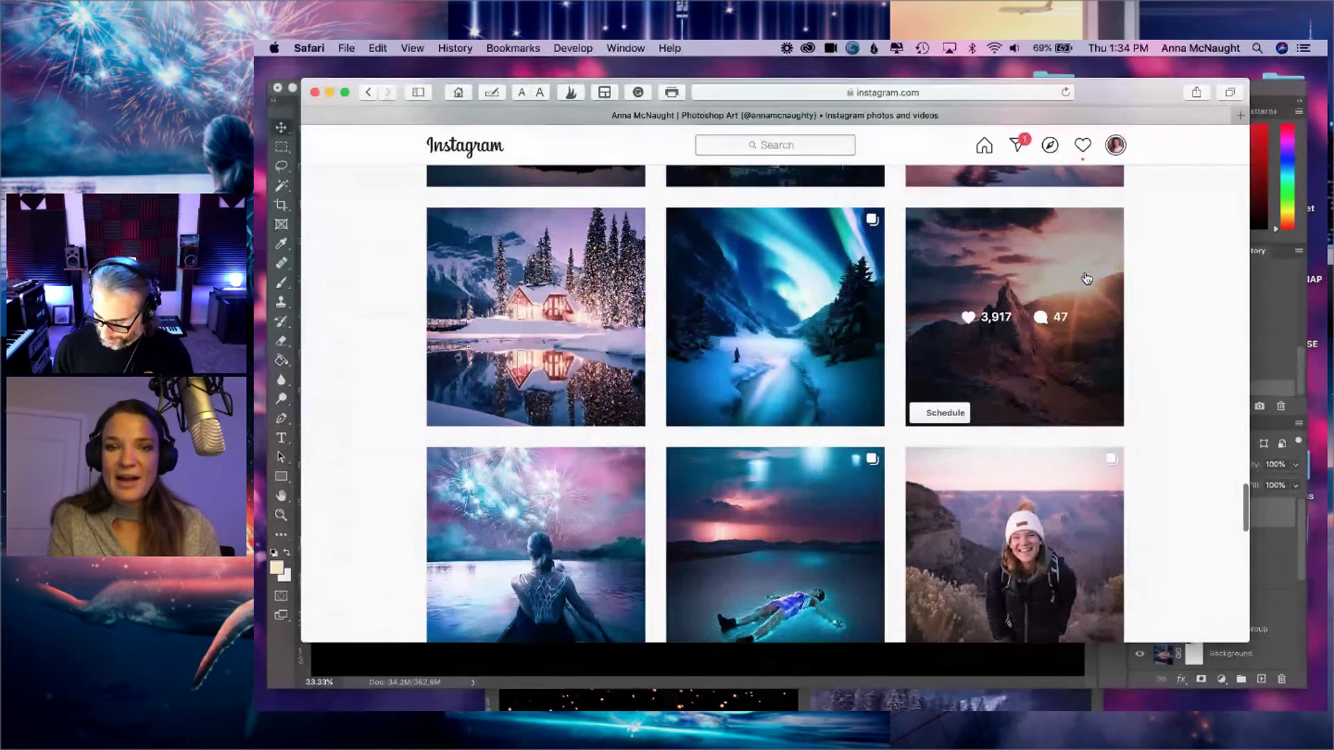
left_click(1277, 90)
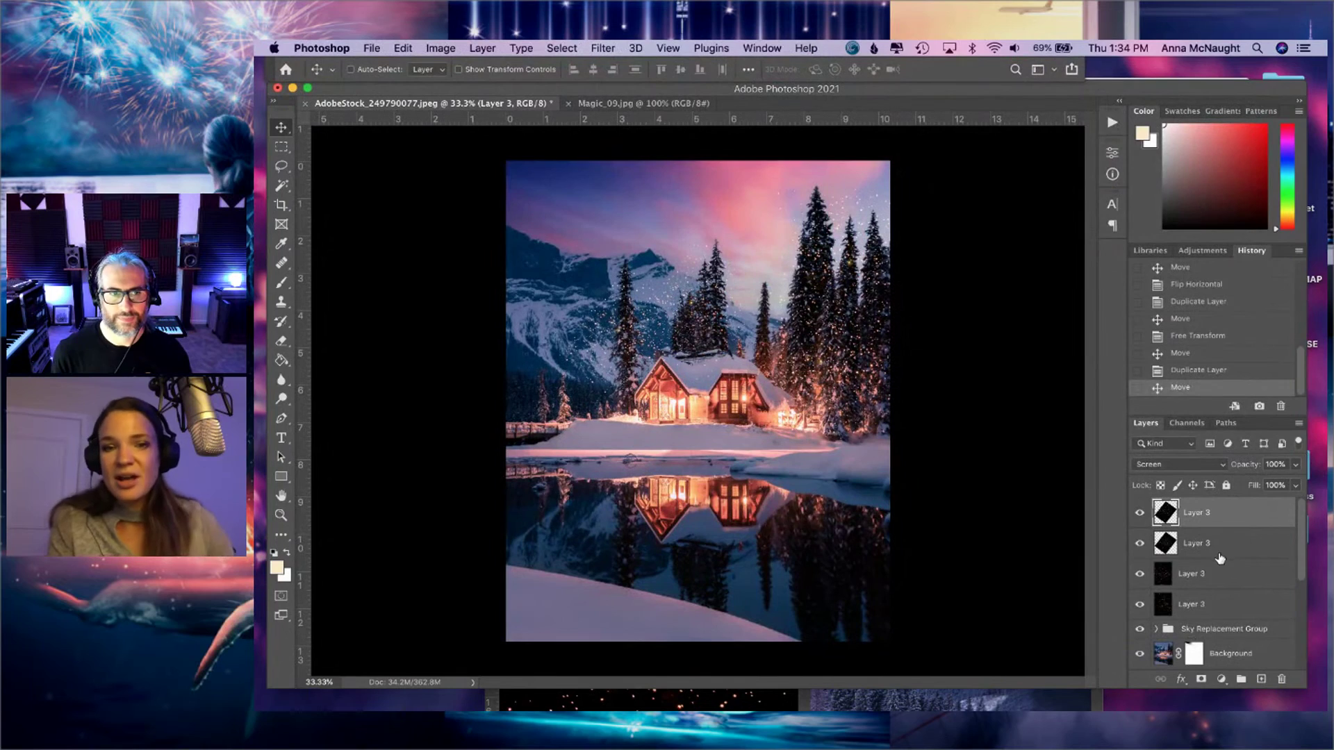
- Duplicate an unrotated Layer 3 sparkle layer, move the copy over the lone tree beside the tall evergreens, and free-transform it
key("super+equal")
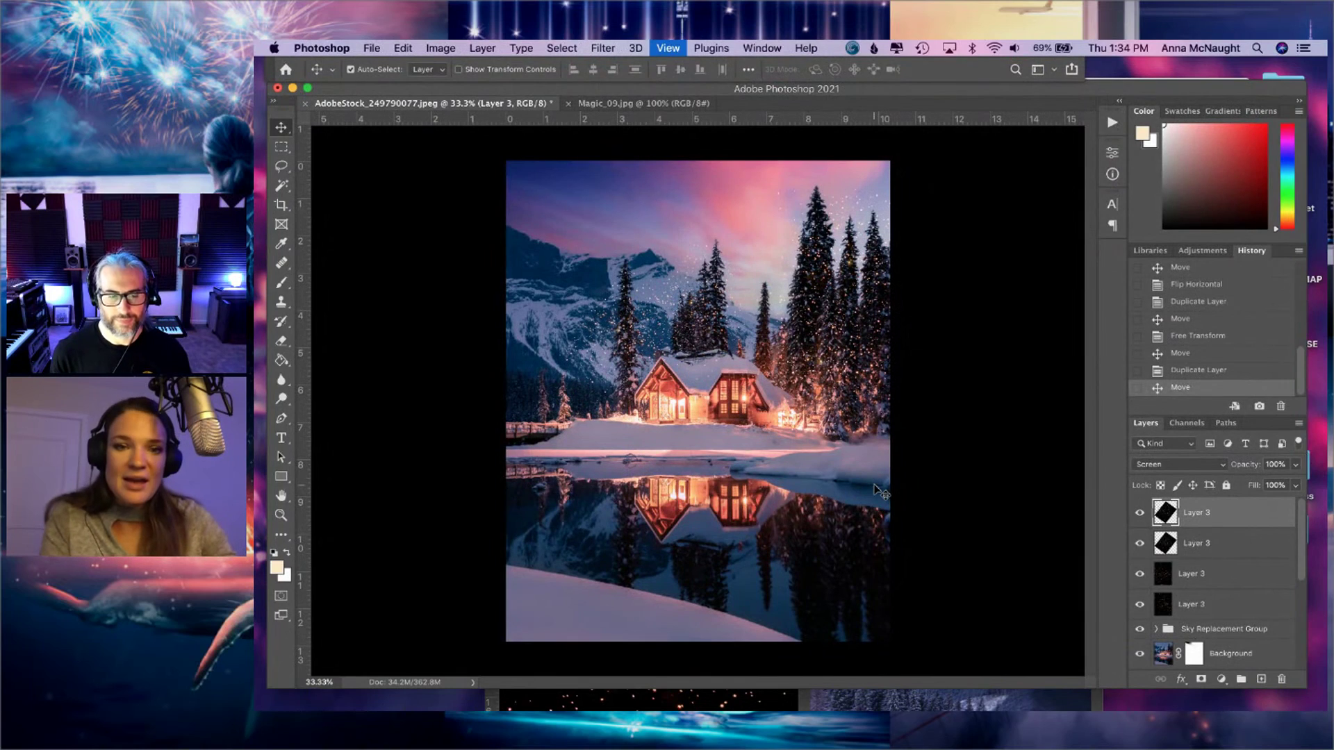
key("super+equal")
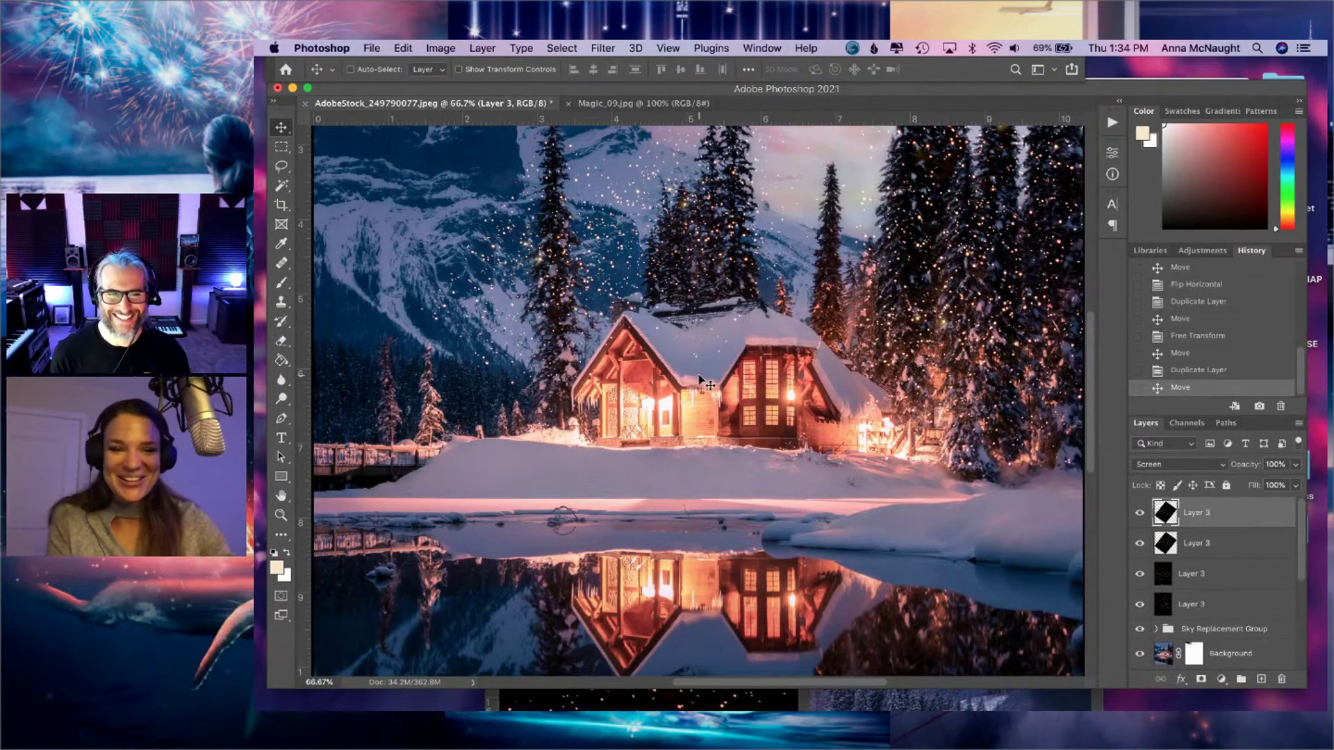
left_click_drag(699, 375, 787, 454)
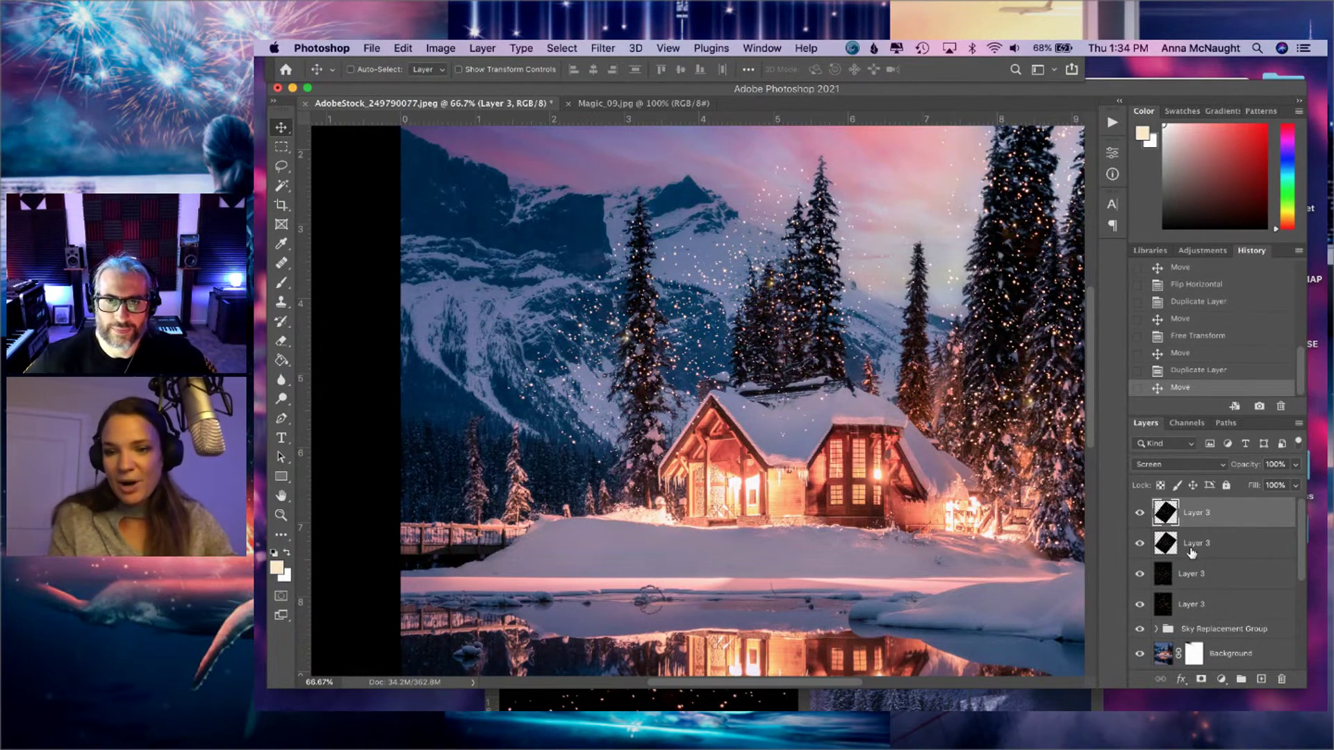
left_click_drag(1192, 578, 1261, 681)
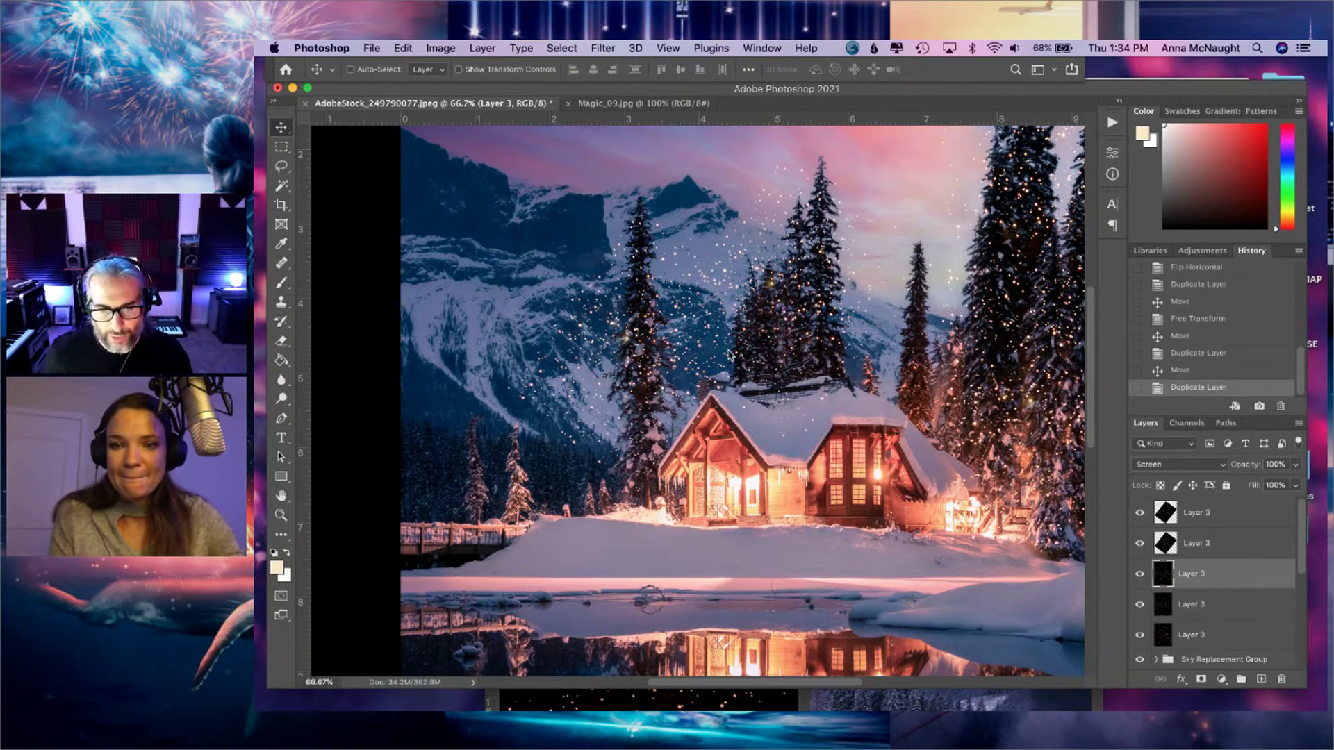
scroll(799, 333, "right", 5)
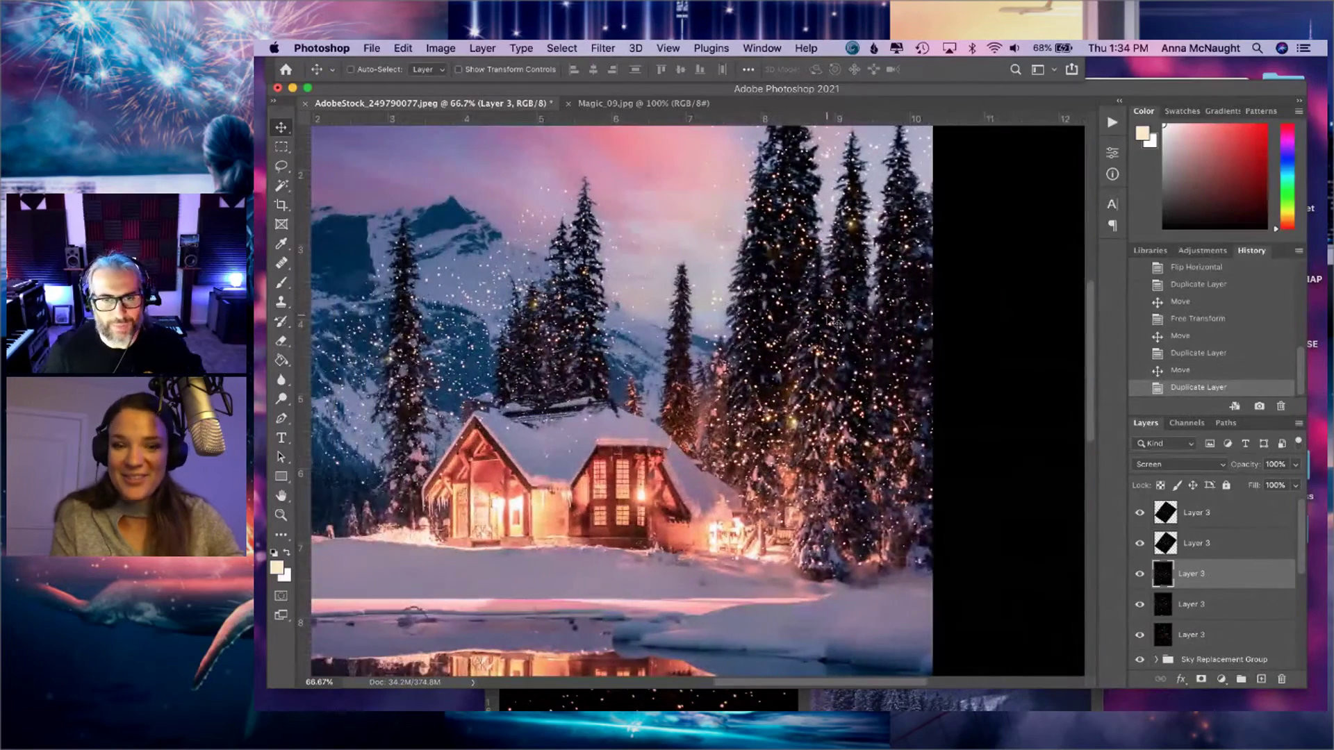
left_click_drag(887, 403, 703, 377)
key("super+t")
left_click_drag(764, 236, 639, 376)
left_click_drag(574, 461, 683, 342)
key("Return")
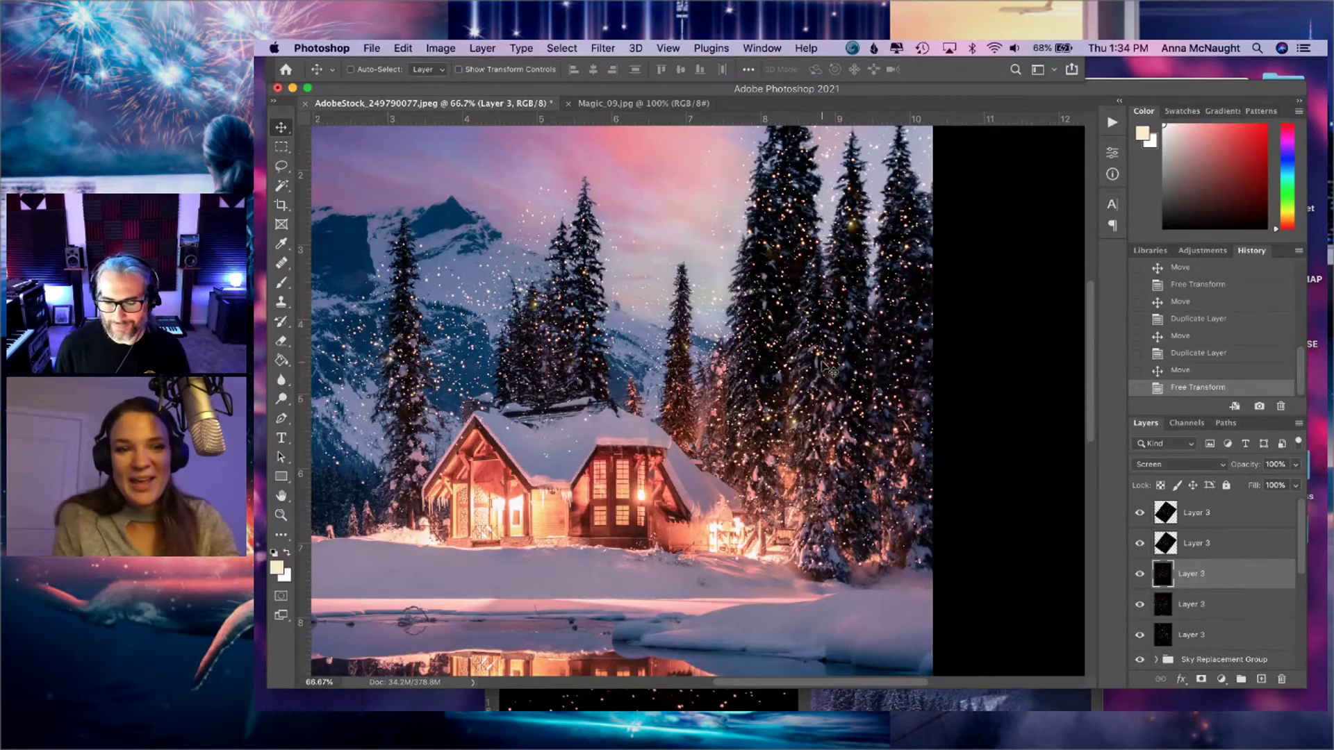
- Group all five Layer 3 sparkle layers and add a layer mask to the group
scroll(826, 367, "left", 5)
scroll(827, 367, "right", 4)
scroll(827, 367, "up", 2)
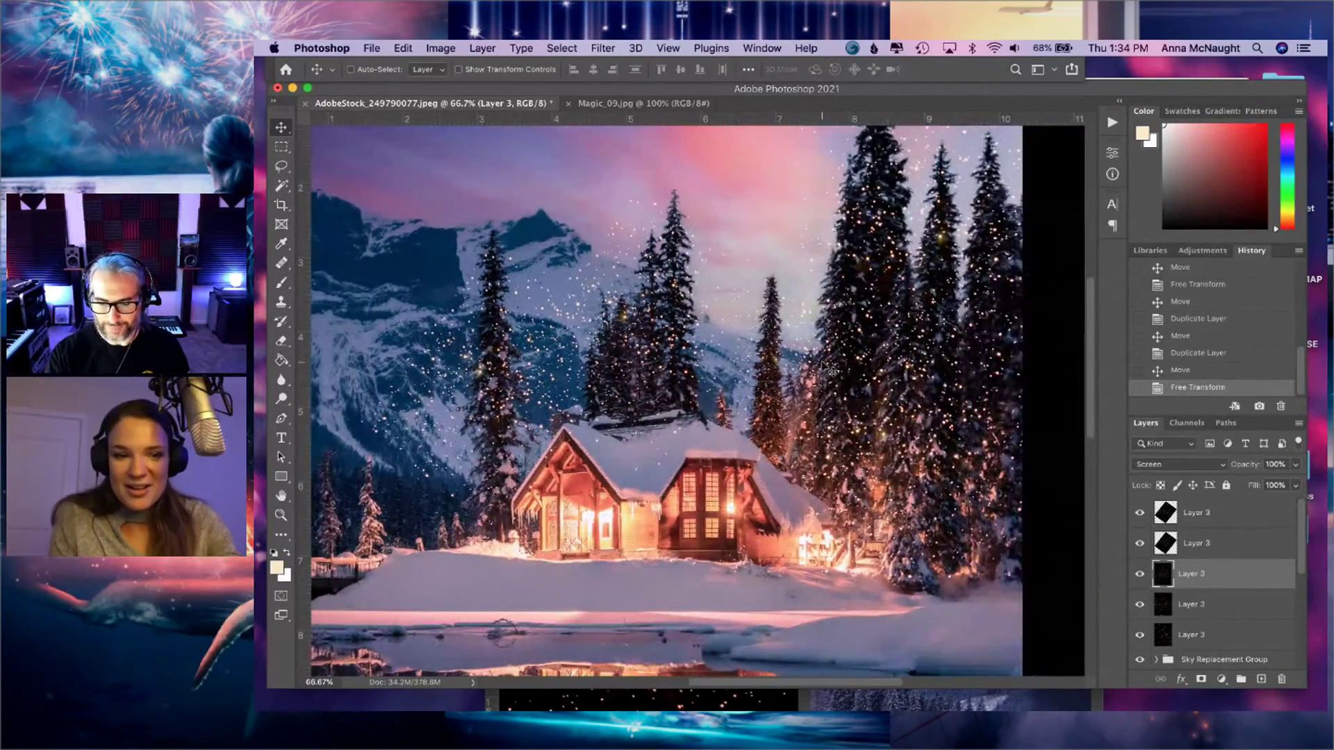
left_click(1202, 632)
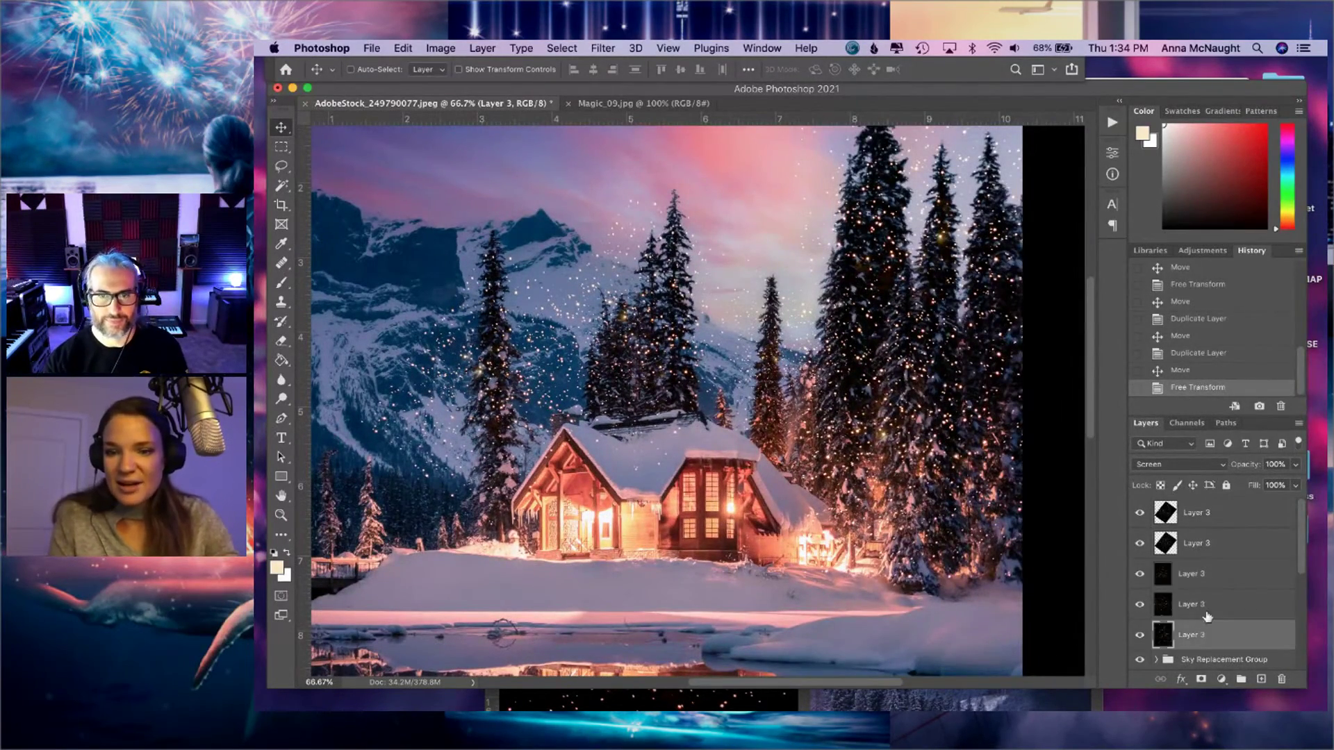
left_click(1195, 514, "shift")
left_click(1240, 678)
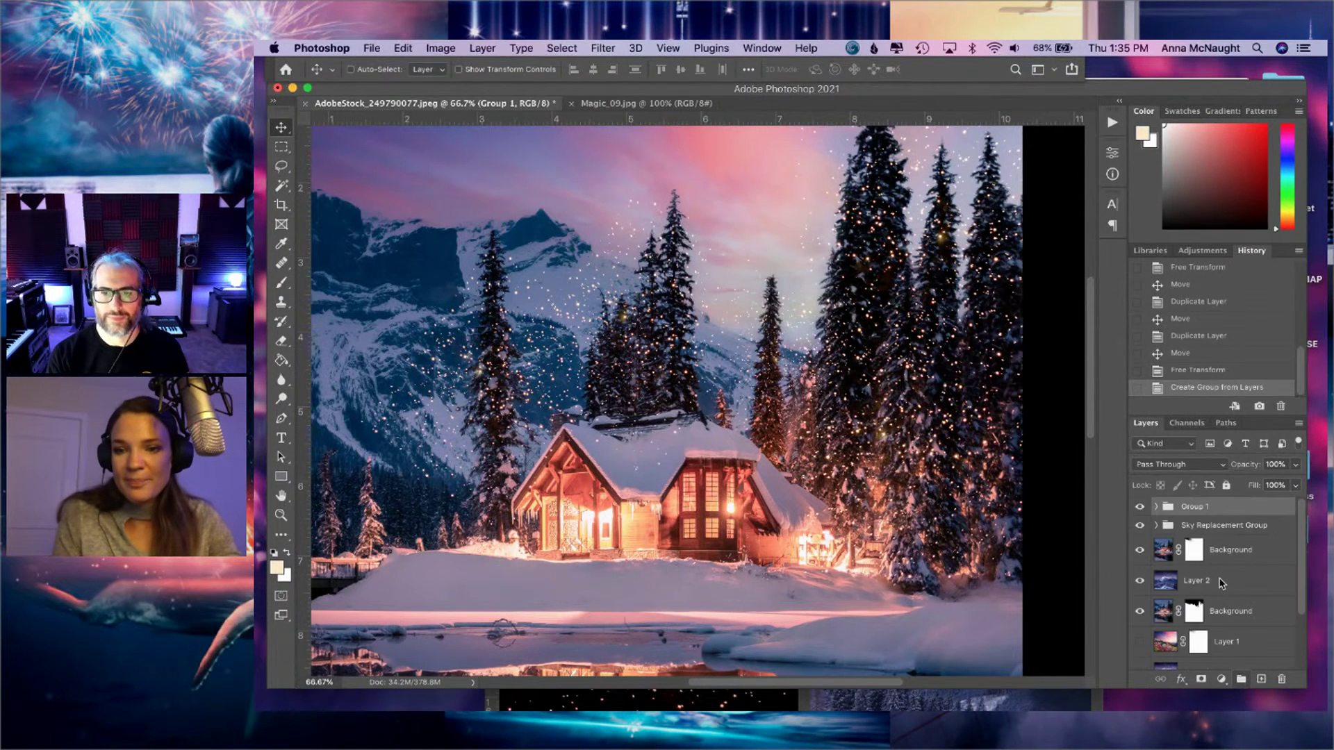
left_click(1201, 679)
- Set up a black Soft Mechanical 17 pixels brush, test it on the group mask, enlarge it and set its flow to 100%
key("b")
key("d")
key("x")
right_click(441, 124)
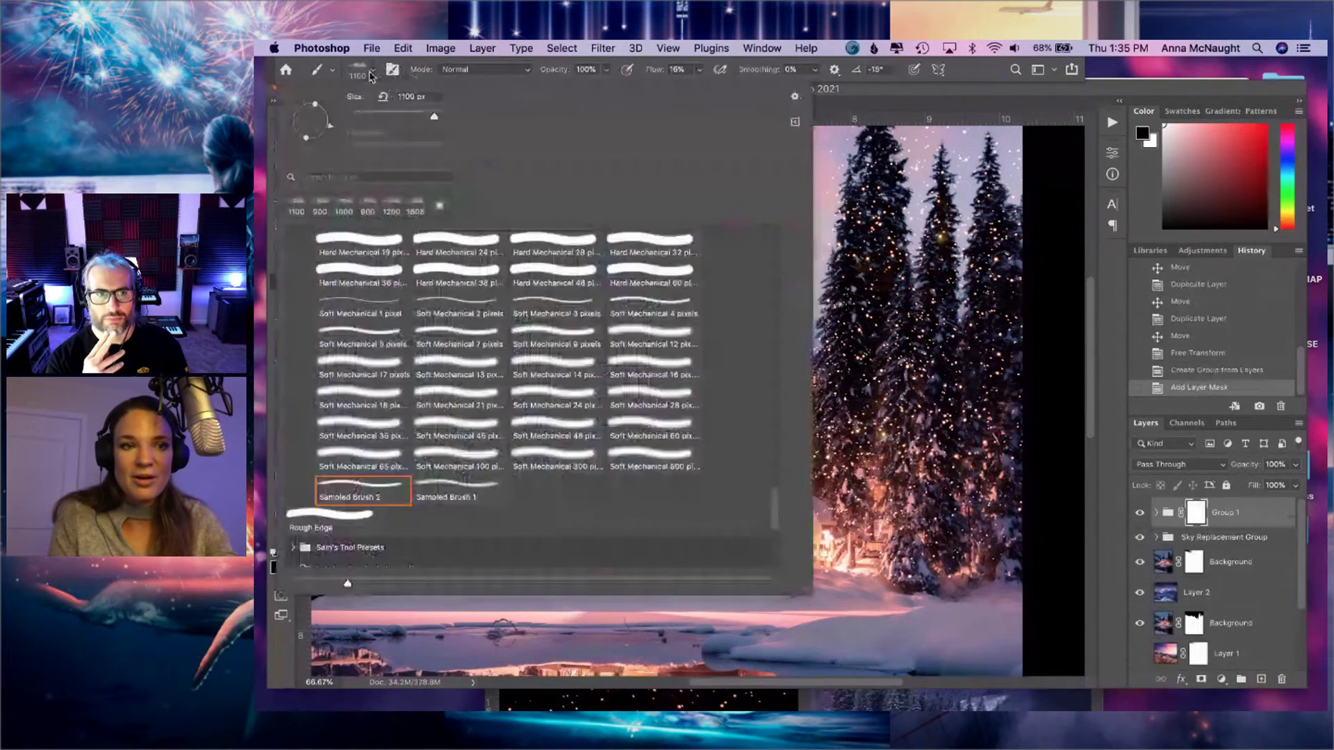
left_click(362, 368)
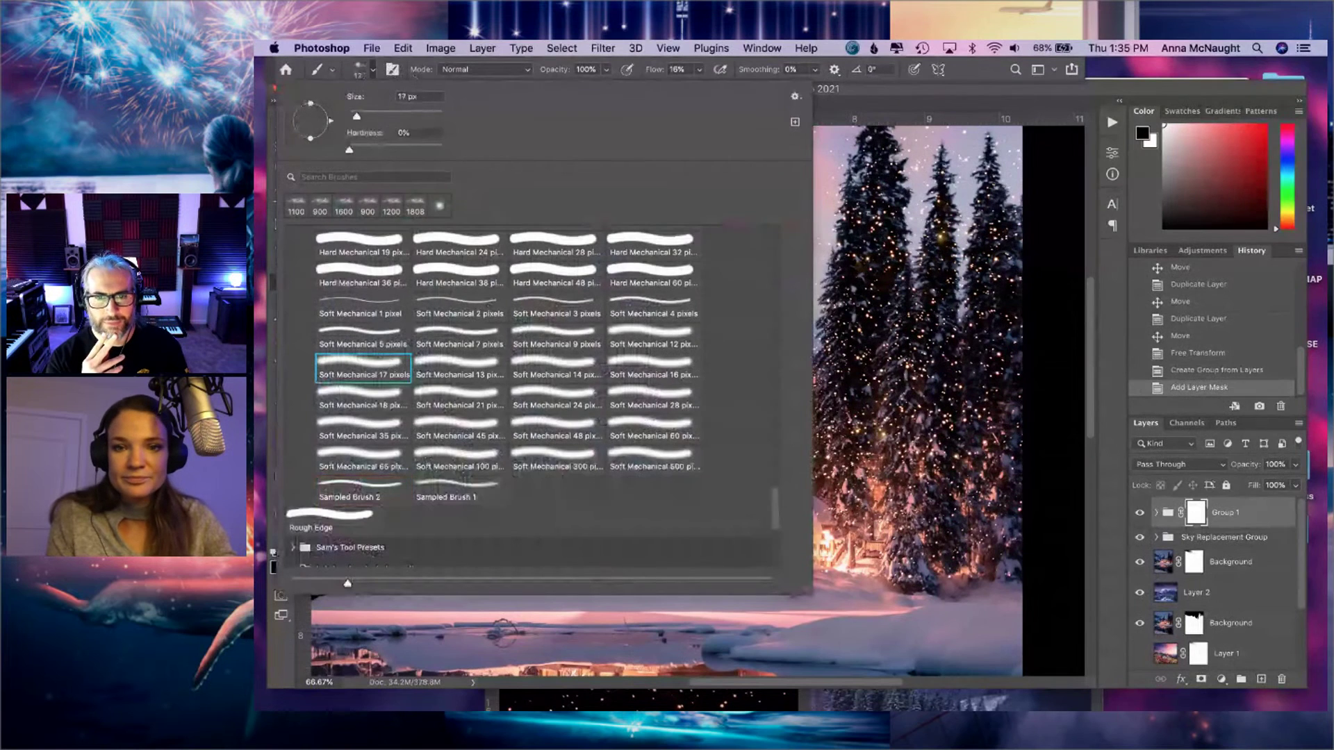
key("Return")
left_click(822, 241)
left_click(821, 241)
key("bracketright")
key("bracketright")
left_click(699, 70)
left_click_drag(697, 88, 715, 90)
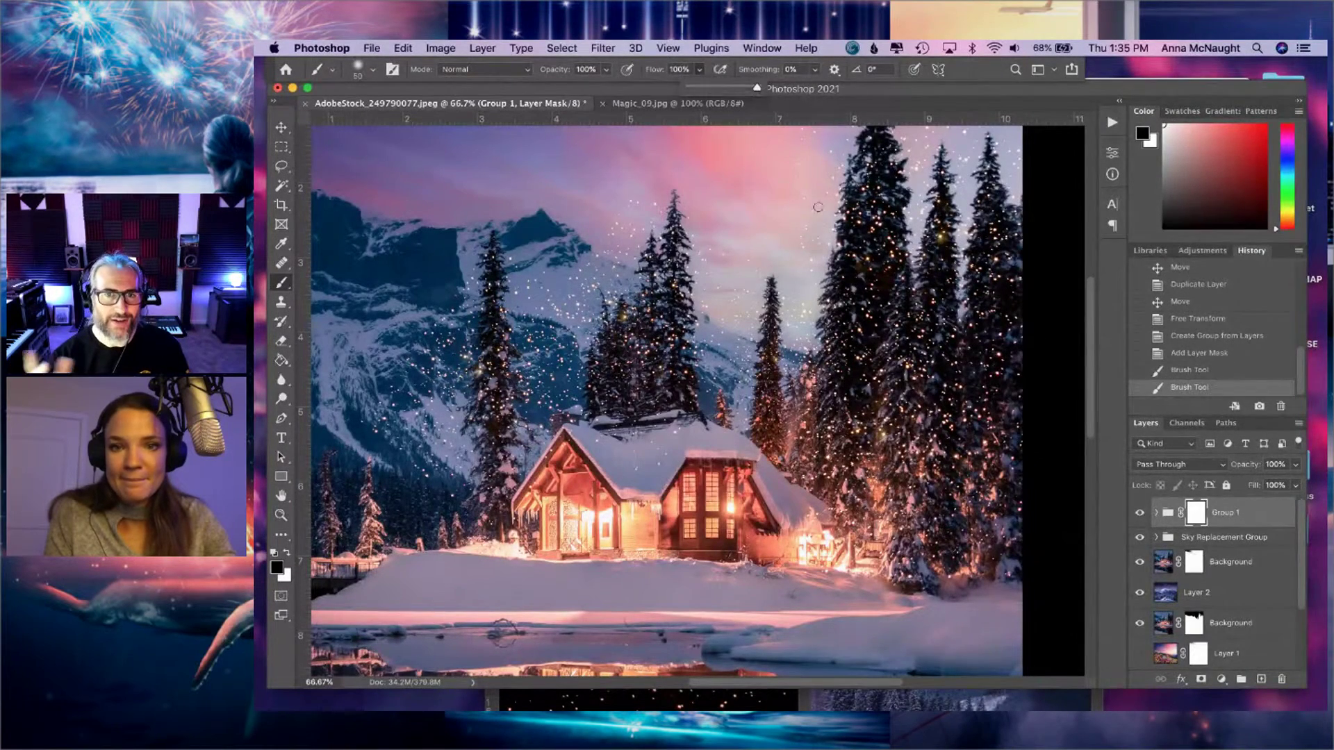
- Paint black on the Group 1 mask to hide sparkles in the sky between the lone tree and the tall evergreens, enlarging the brush to 100 px
left_click(826, 239)
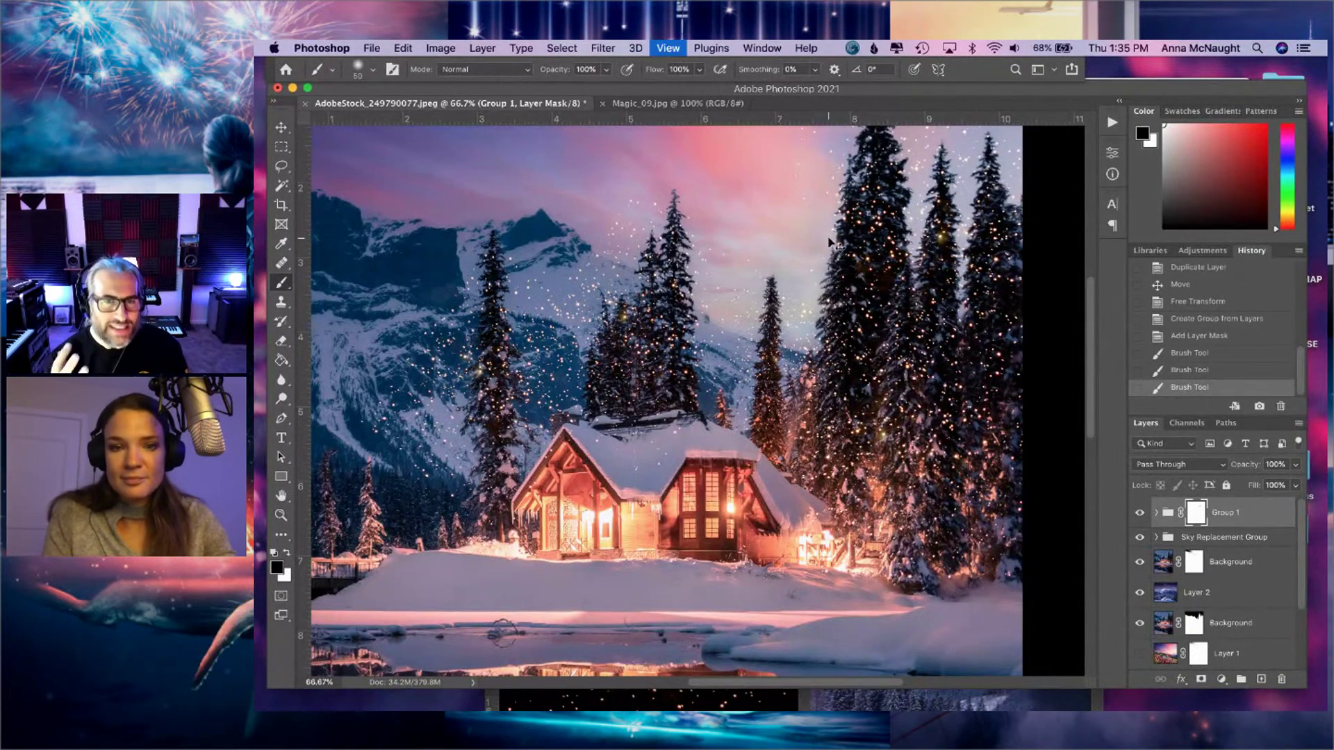
key("super+plus")
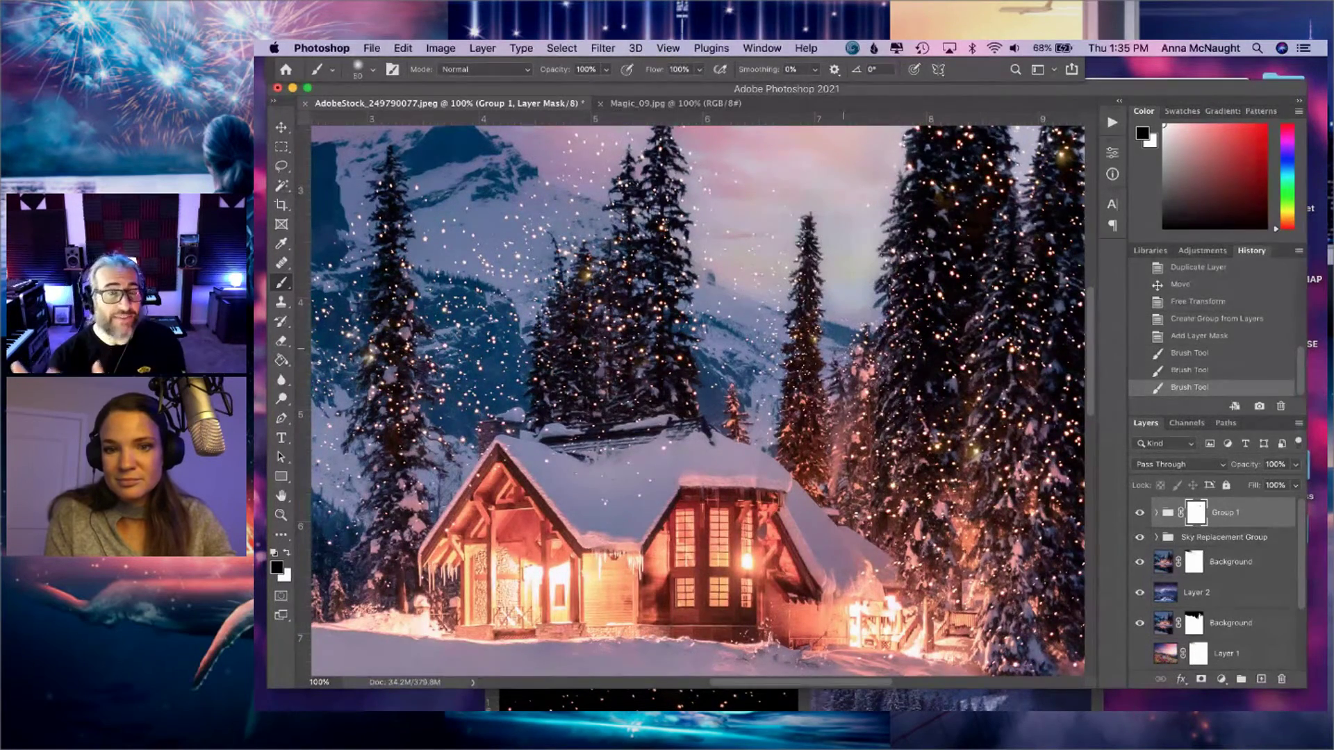
left_click(840, 312)
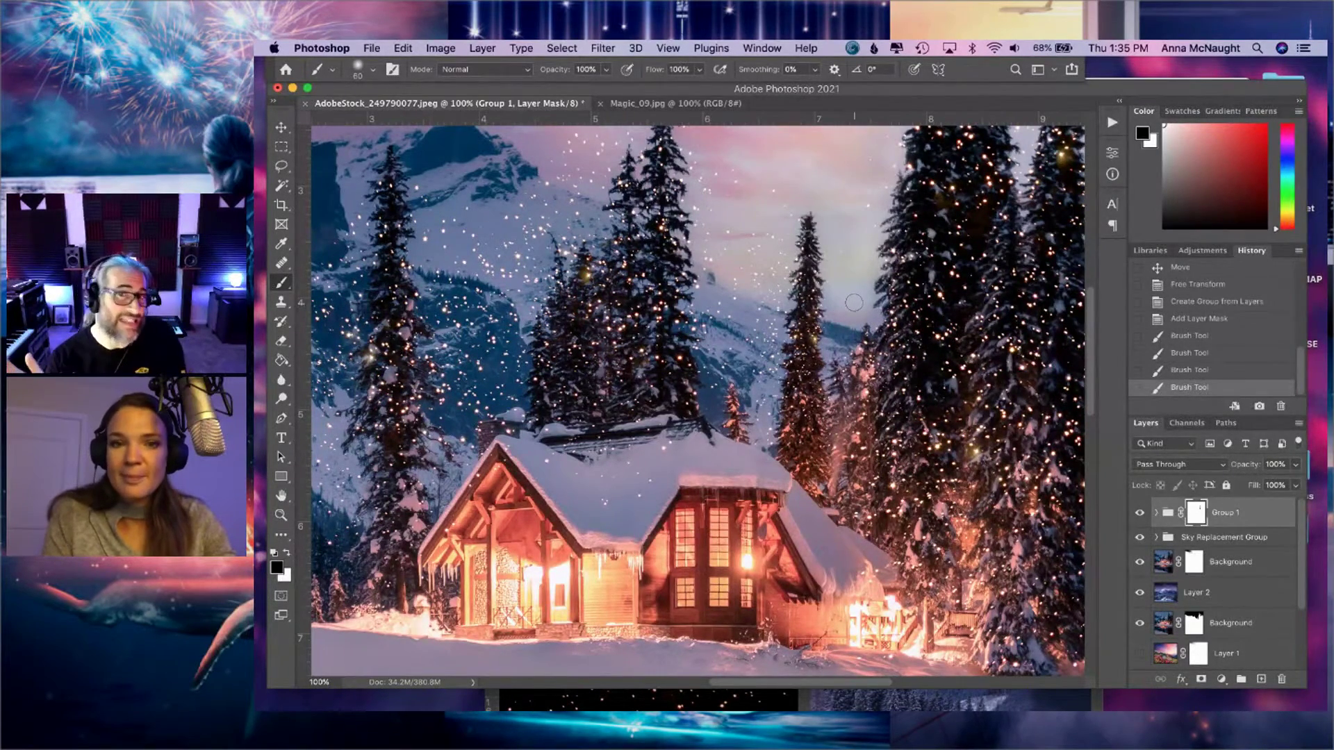
key("bracketright")
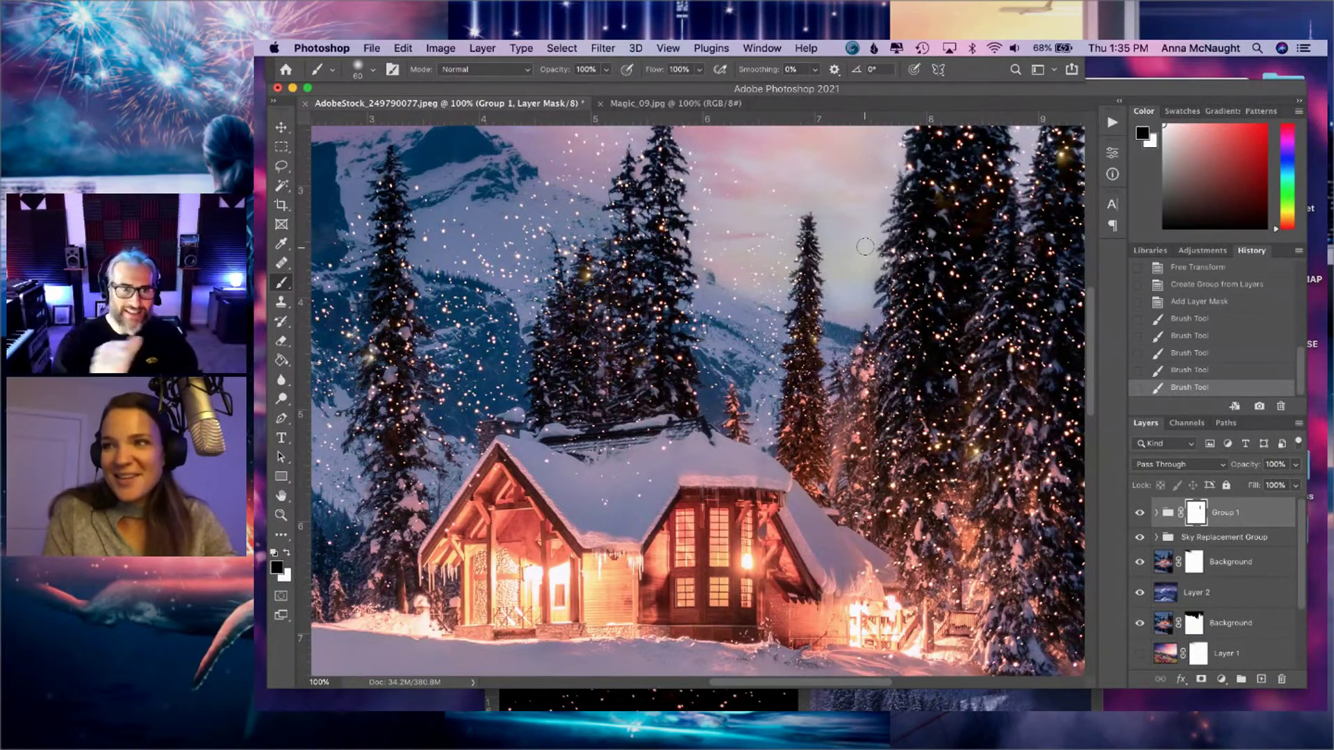
left_click_drag(864, 207, 801, 354)
left_click_drag(802, 354, 692, 528)
key("bracketright")
key("bracketright")
key("bracketright")
key("bracketright")
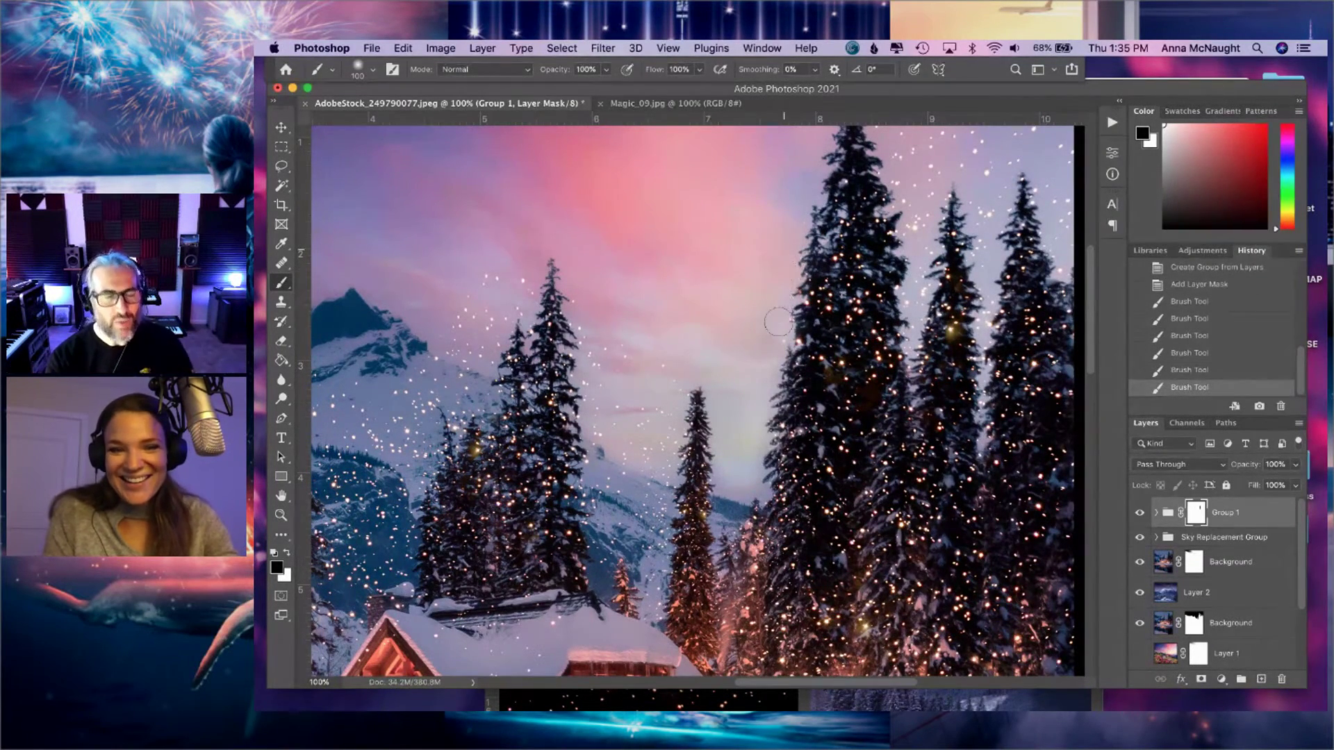
- Mask the stray sparkles out of the sky around and between the tall evergreens, reducing the brush size for the narrow gaps
left_click(749, 397)
key("bracketleft")
key("bracketleft")
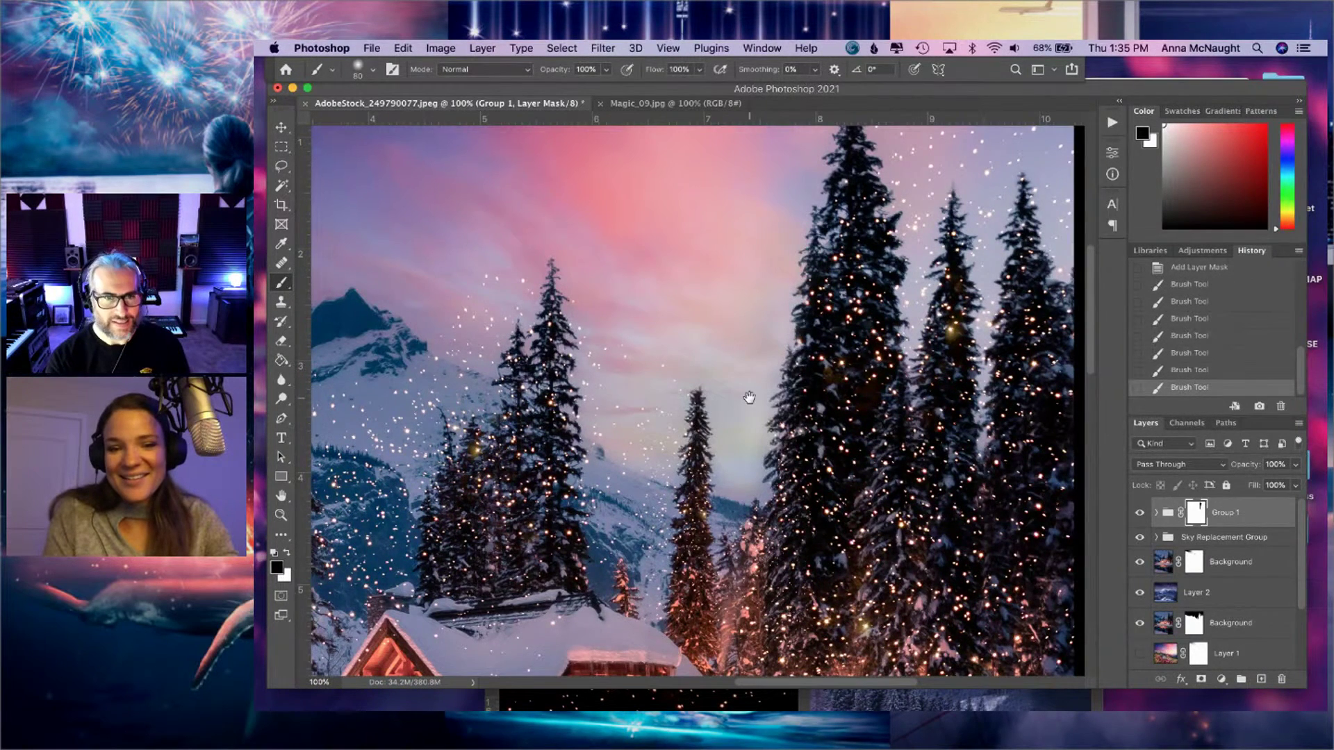
scroll(748, 396, "up", 5)
mouse_move(832, 170)
left_mouse_down()
mouse_move(800, 200)
mouse_move(781, 184)
mouse_move(840, 166)
mouse_move(892, 295)
mouse_move(886, 366)
left_mouse_up()
mouse_move(890, 417)
left_mouse_down()
mouse_move(917, 234)
mouse_move(879, 225)
mouse_move(879, 186)
mouse_move(870, 211)
mouse_move(910, 226)
left_mouse_up()
key("bracketleft")
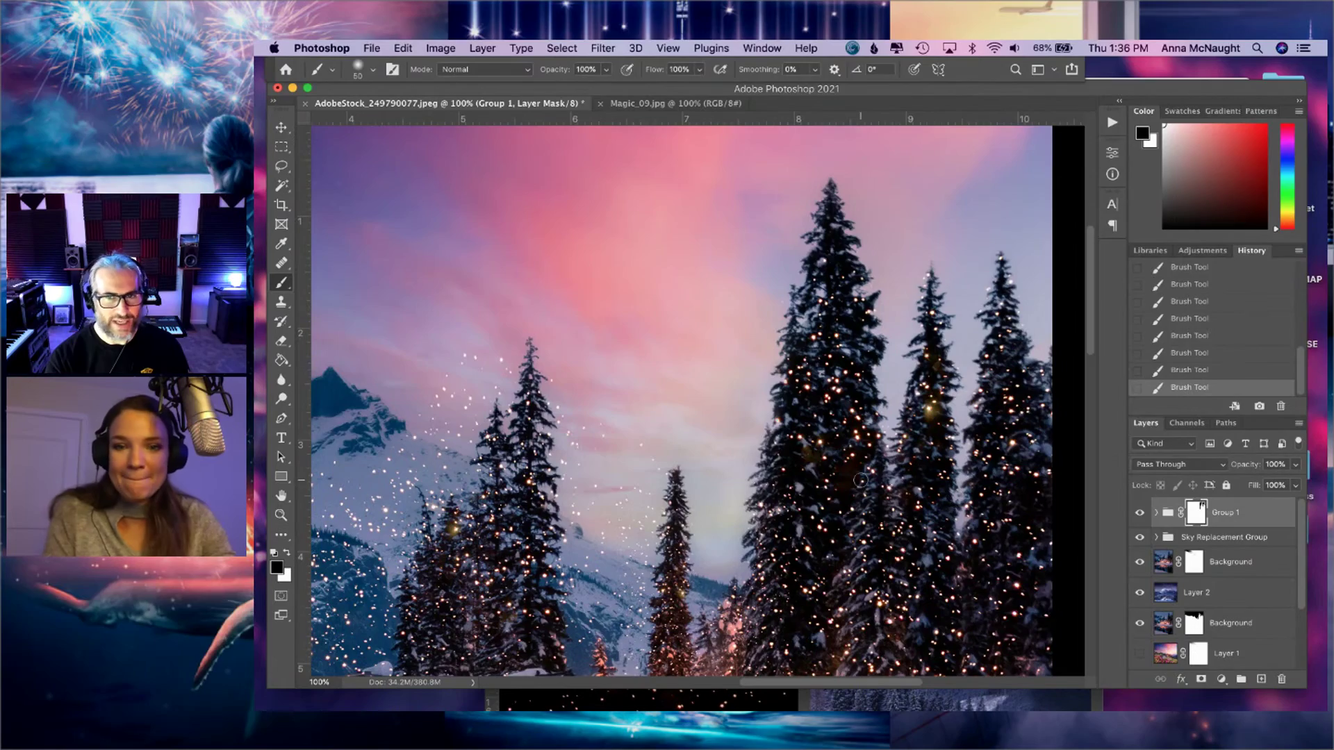
- Mask the stray sparkles off the mountain slope between the central trees and the lone tree, and off the cabin's snowy roof
scroll(728, 478, "down", 5)
scroll(728, 478, "left", 5)
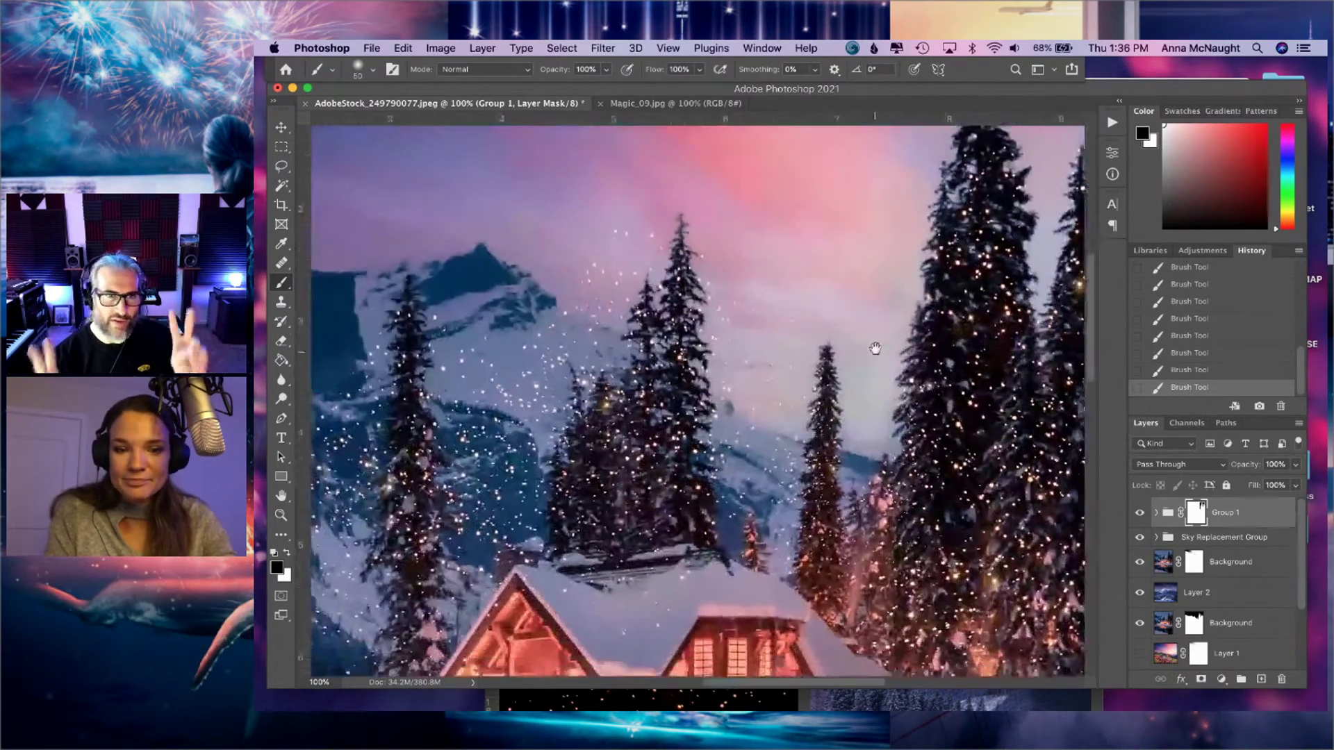
key("bracketright")
key("bracketright")
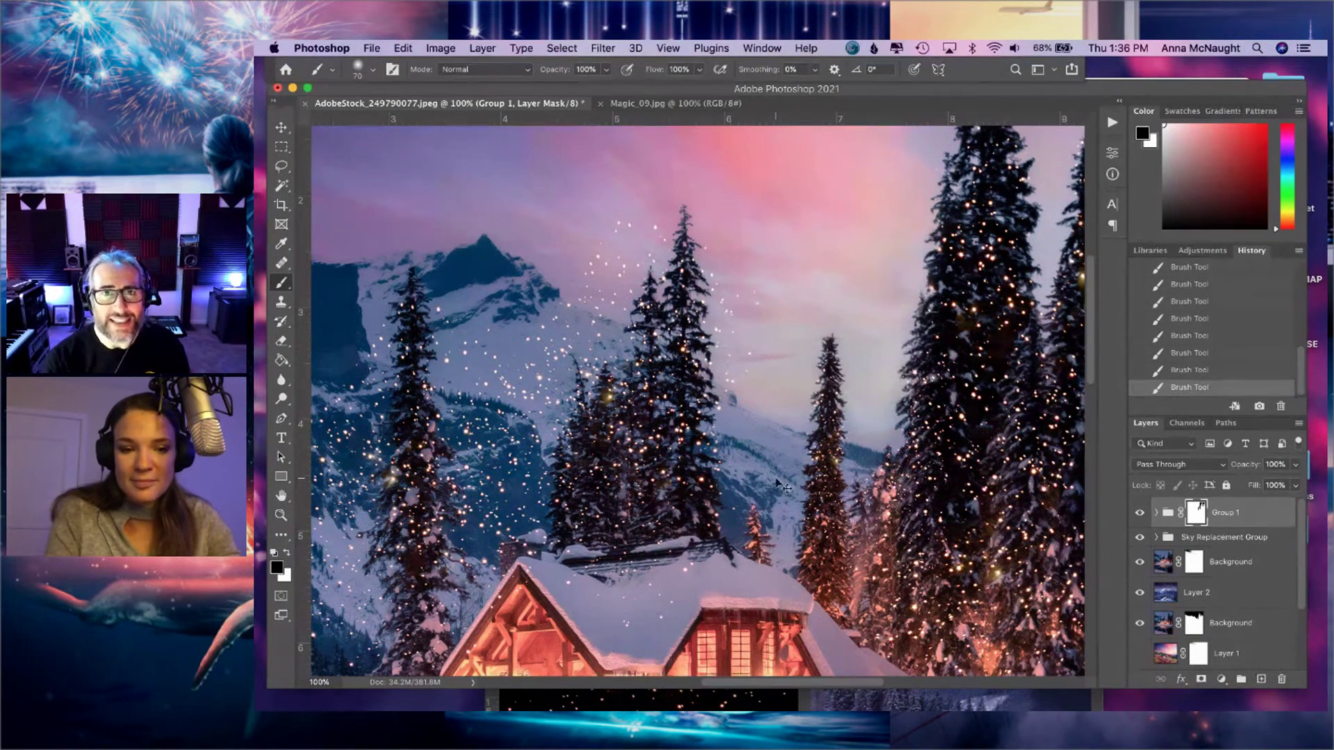
key("super+equal")
left_click_drag(789, 447, 942, 202)
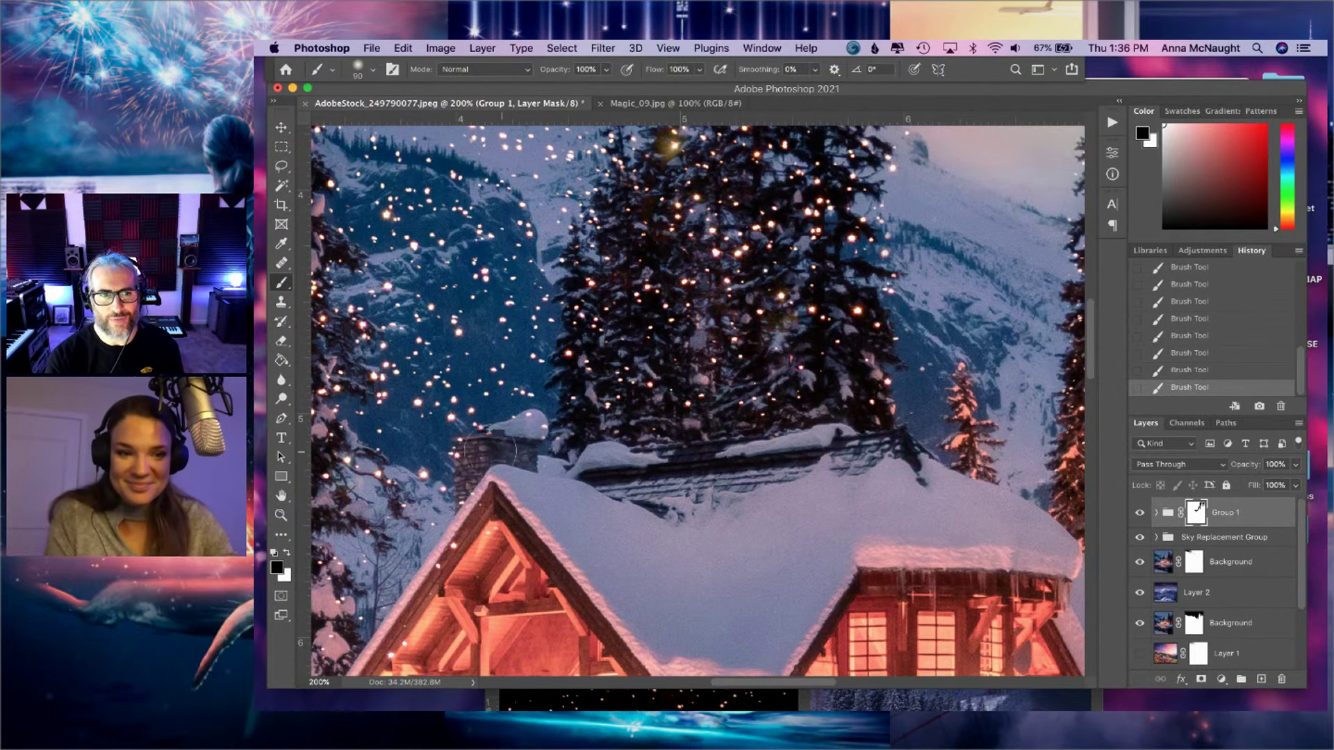
left_click_drag(616, 515, 785, 356)
key("super+minus")
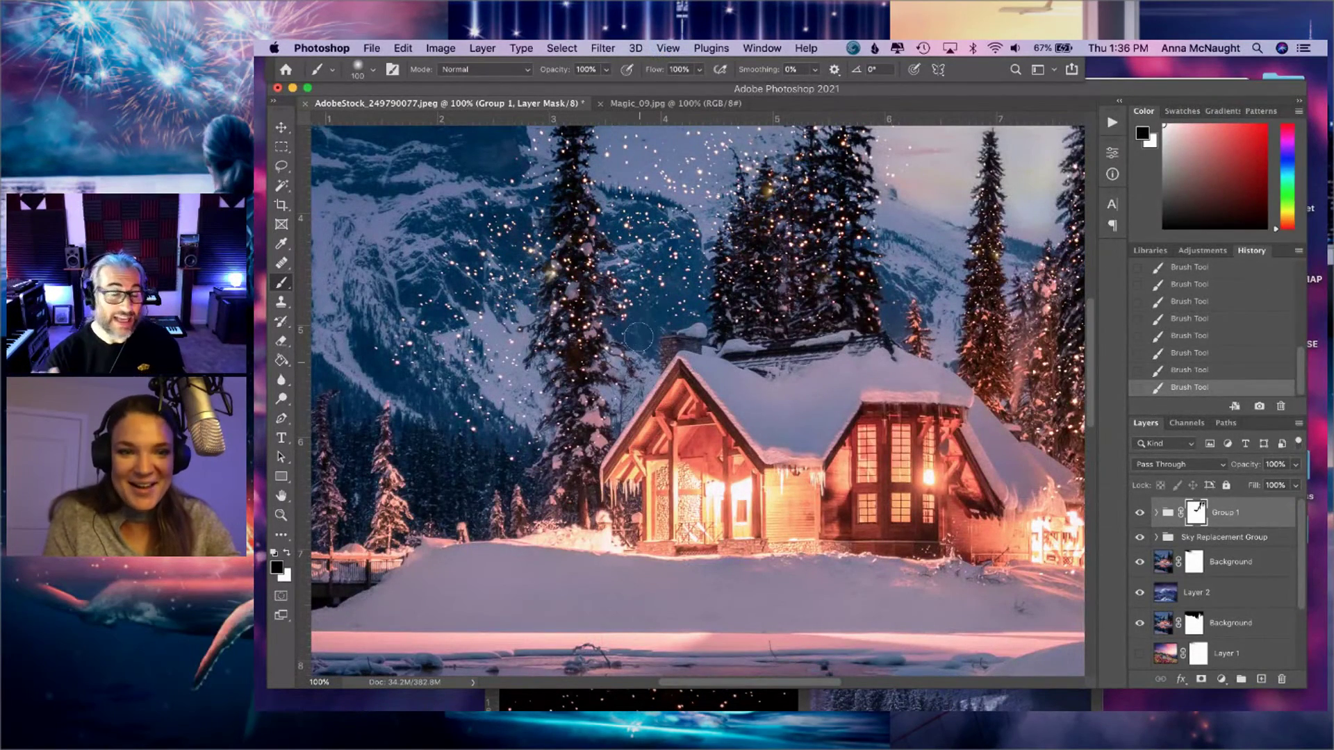
- Reduce the mask brush to 70 px and adjust its hardness
key("bracketleft")
key("bracketleft")
key("bracketleft")
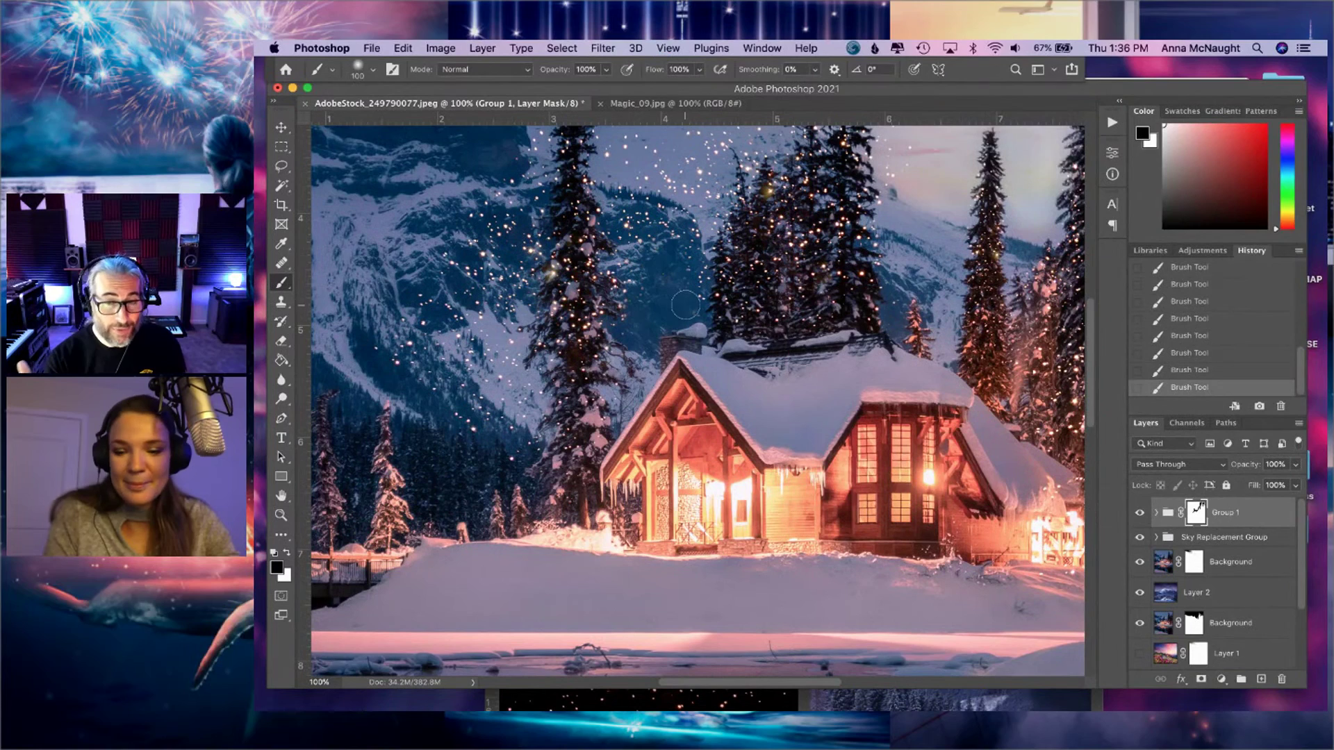
left_click(373, 70)
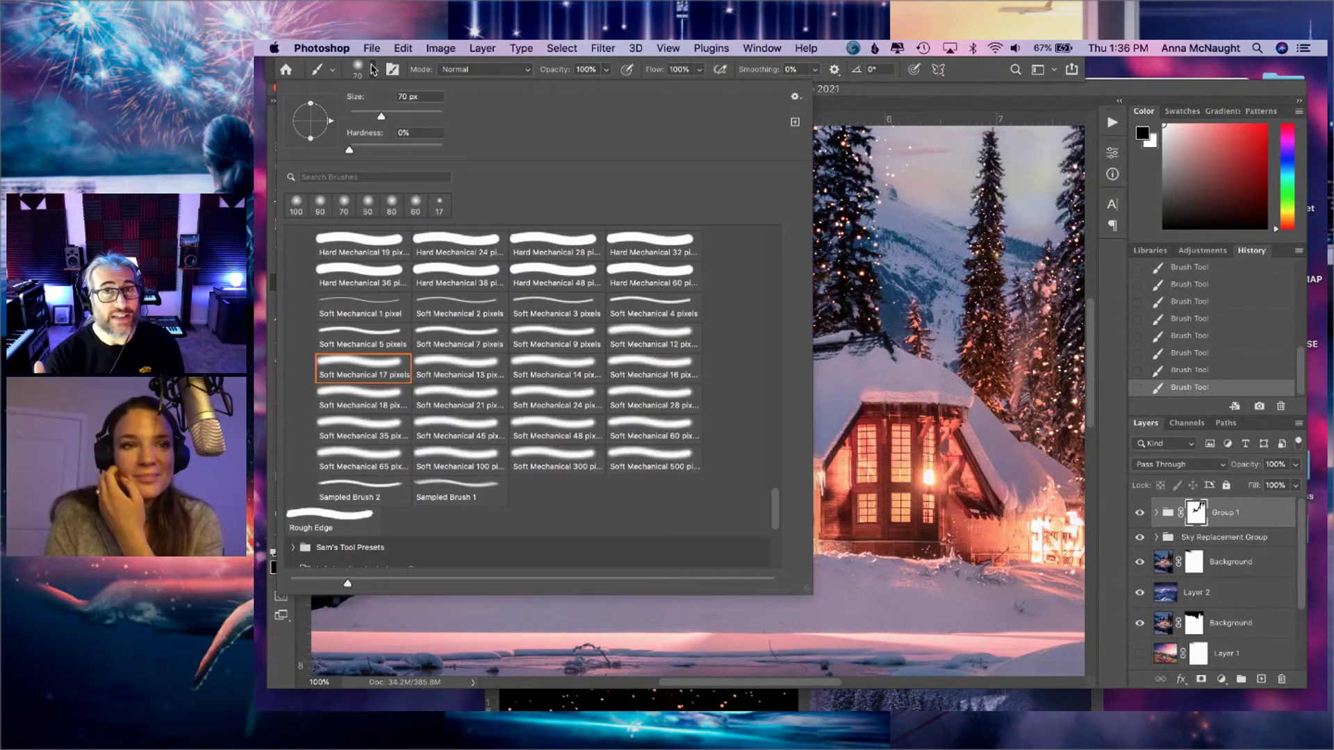
left_click_drag(396, 152, 394, 152)
key("Return")
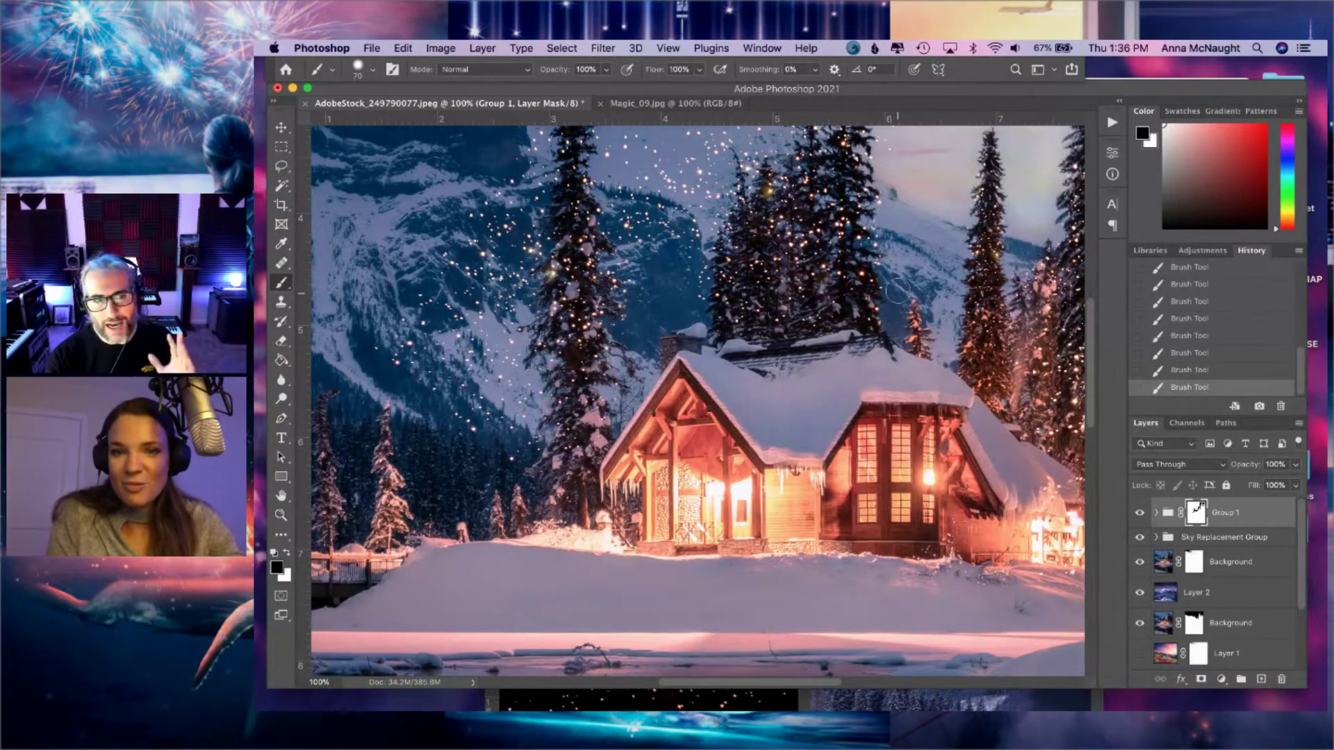
- Mask the stray sparkles off the mountain directly beside the central evergreens, painting on the Group 1 mask with a 40 px brush
left_click_drag(915, 240, 903, 418)
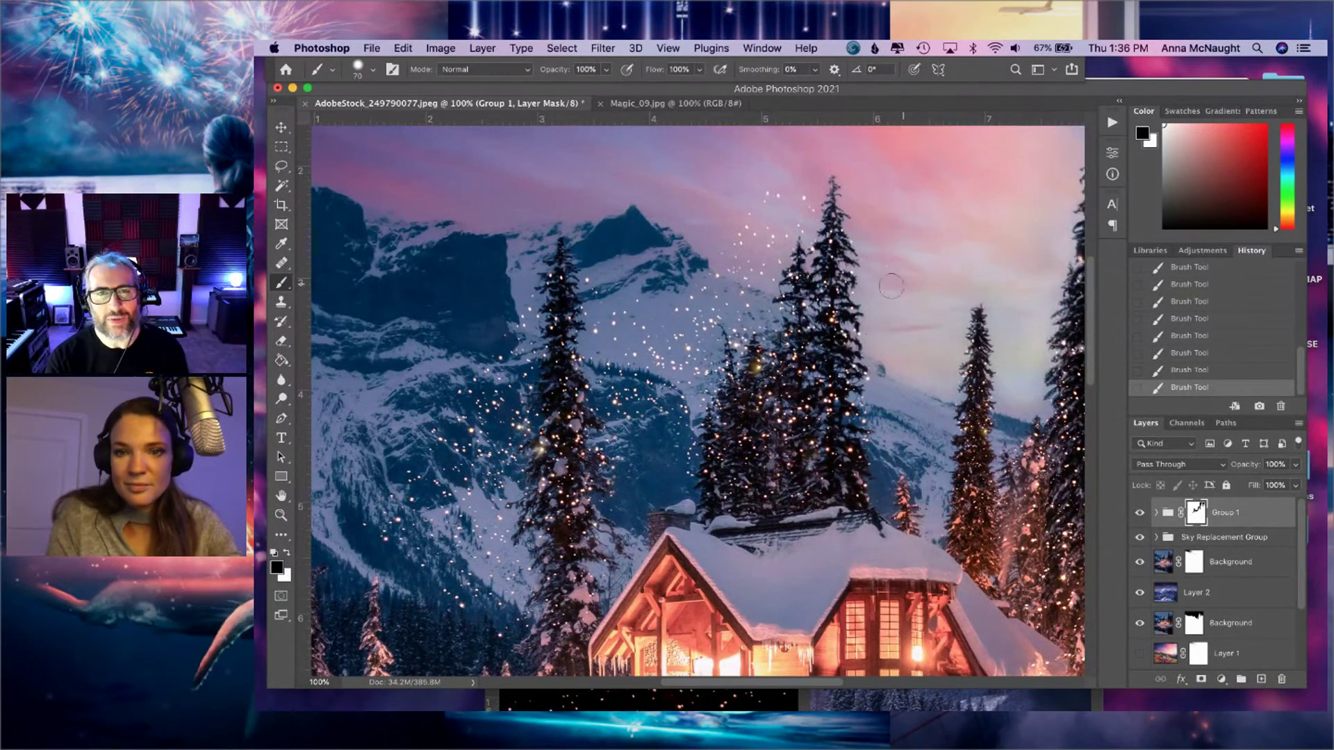
key("bracketleft")
key("bracketleft")
key("bracketleft")
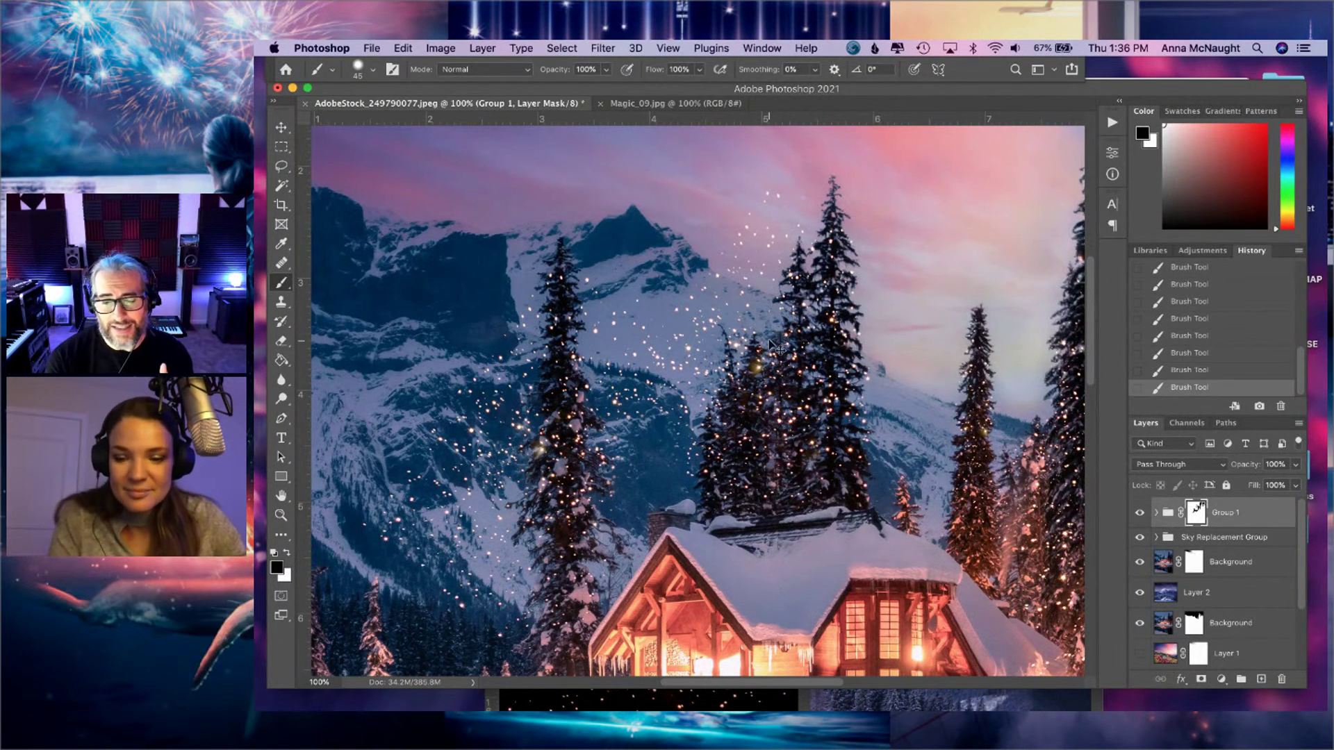
key("super+equal")
key("bracketleft")
key("bracketleft")
key("bracketleft")
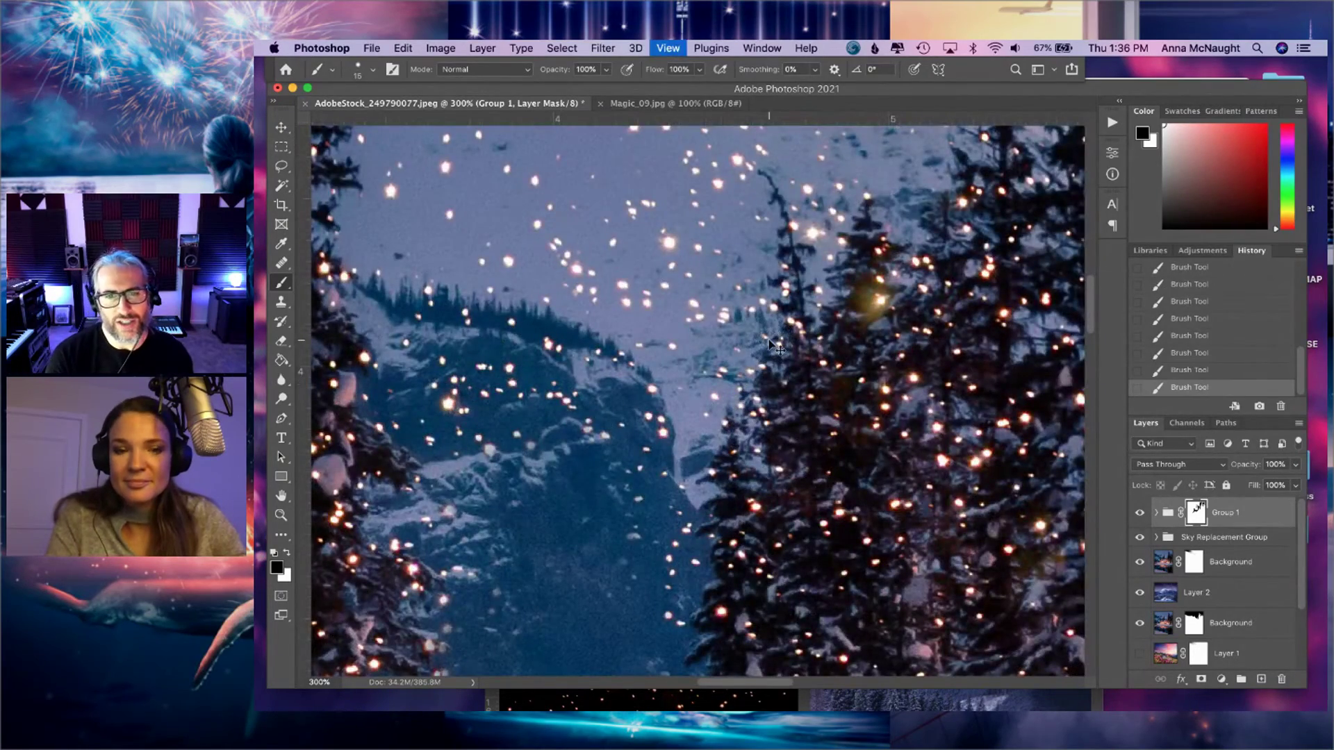
key("bracketright")
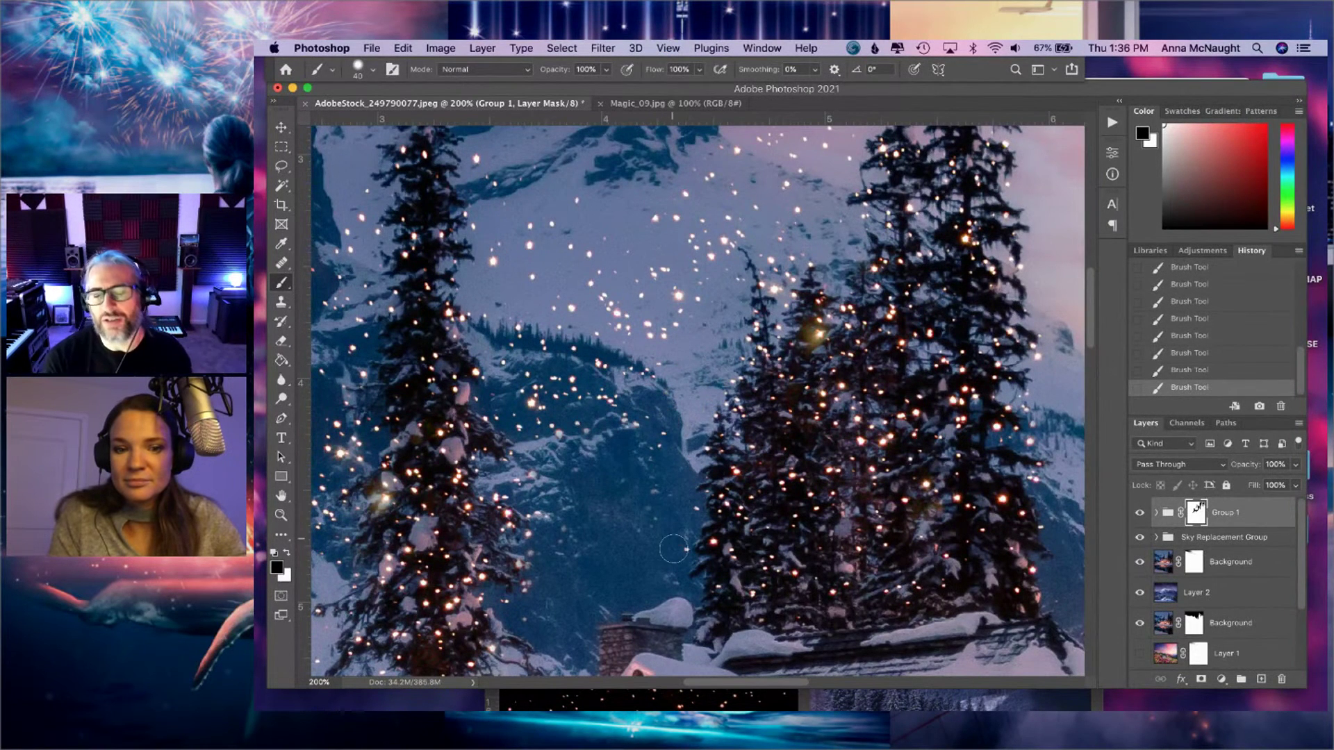
mouse_move(634, 465)
left_mouse_down()
mouse_move(684, 292)
mouse_move(723, 237)
left_mouse_up()
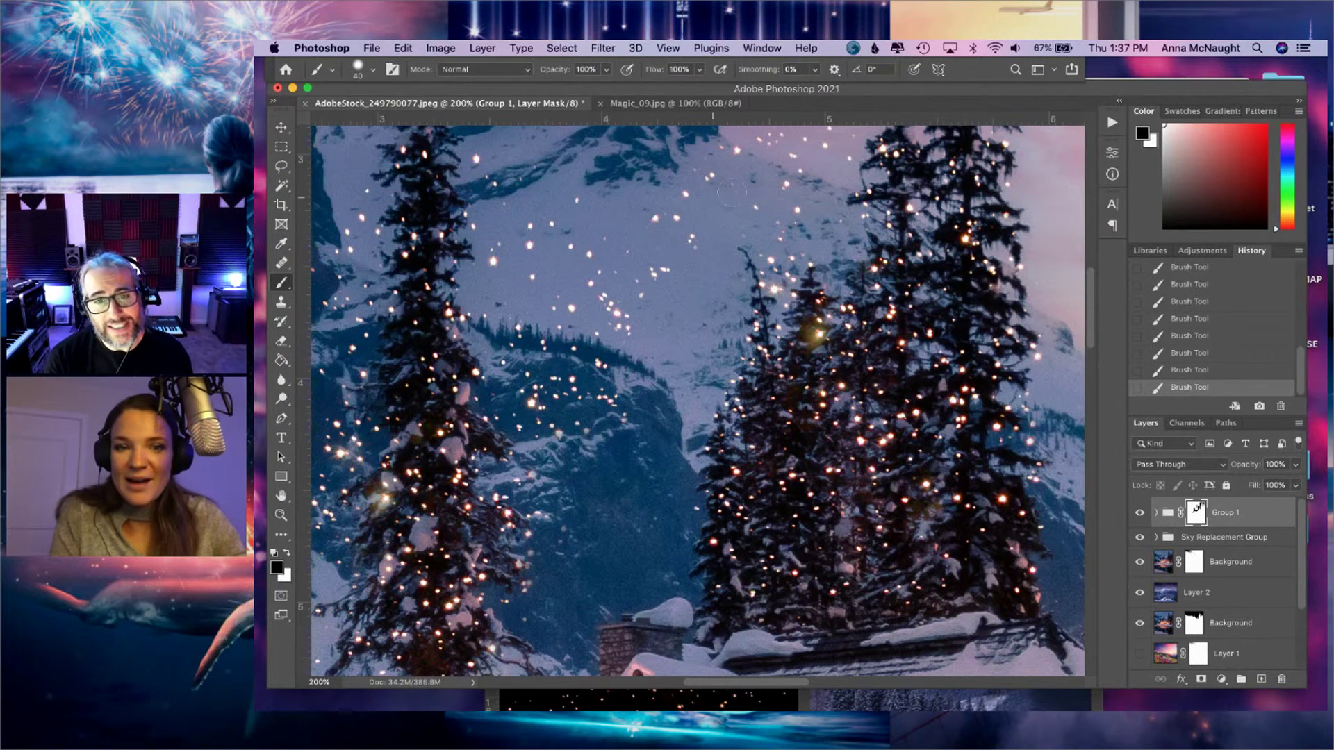
left_click_drag(770, 291, 785, 291)
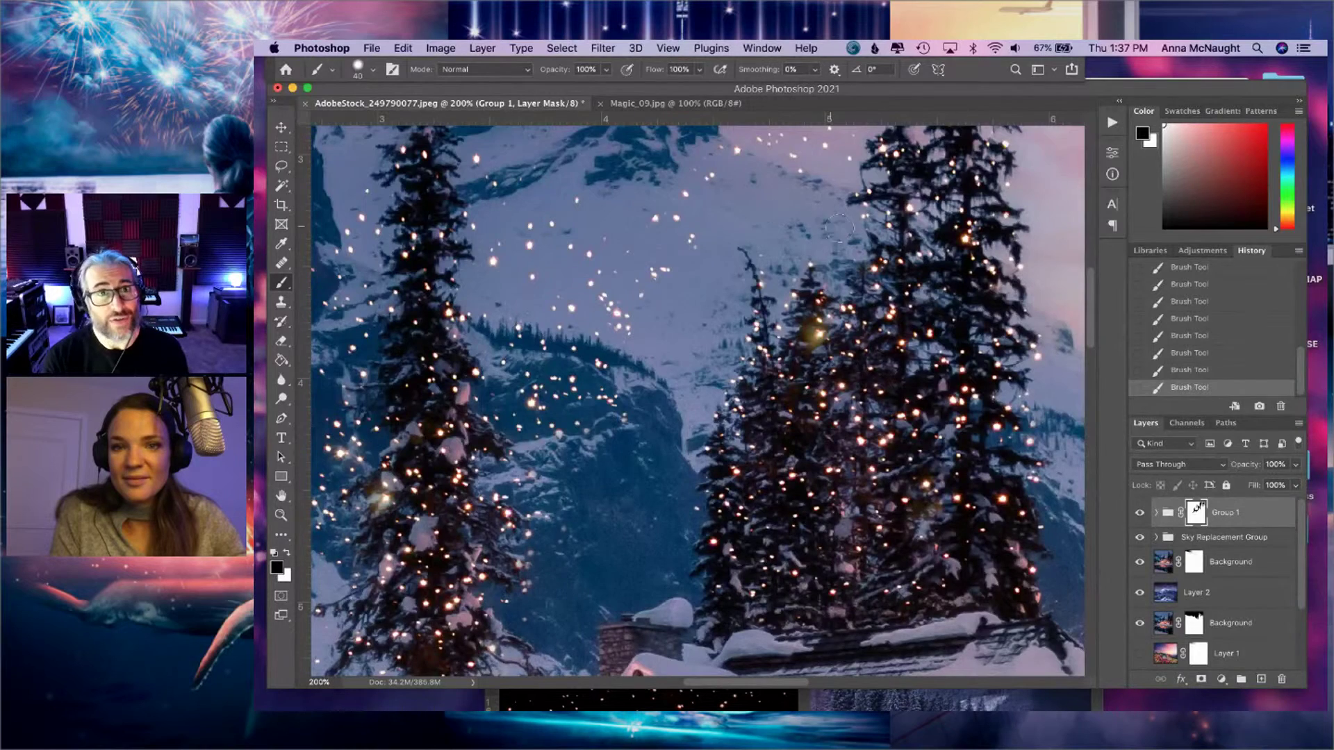
- Mask the remaining sparkles out of the sky above the peak and off the snowy slope between the lone left evergreen and central trees
scroll(837, 225, "up", 5)
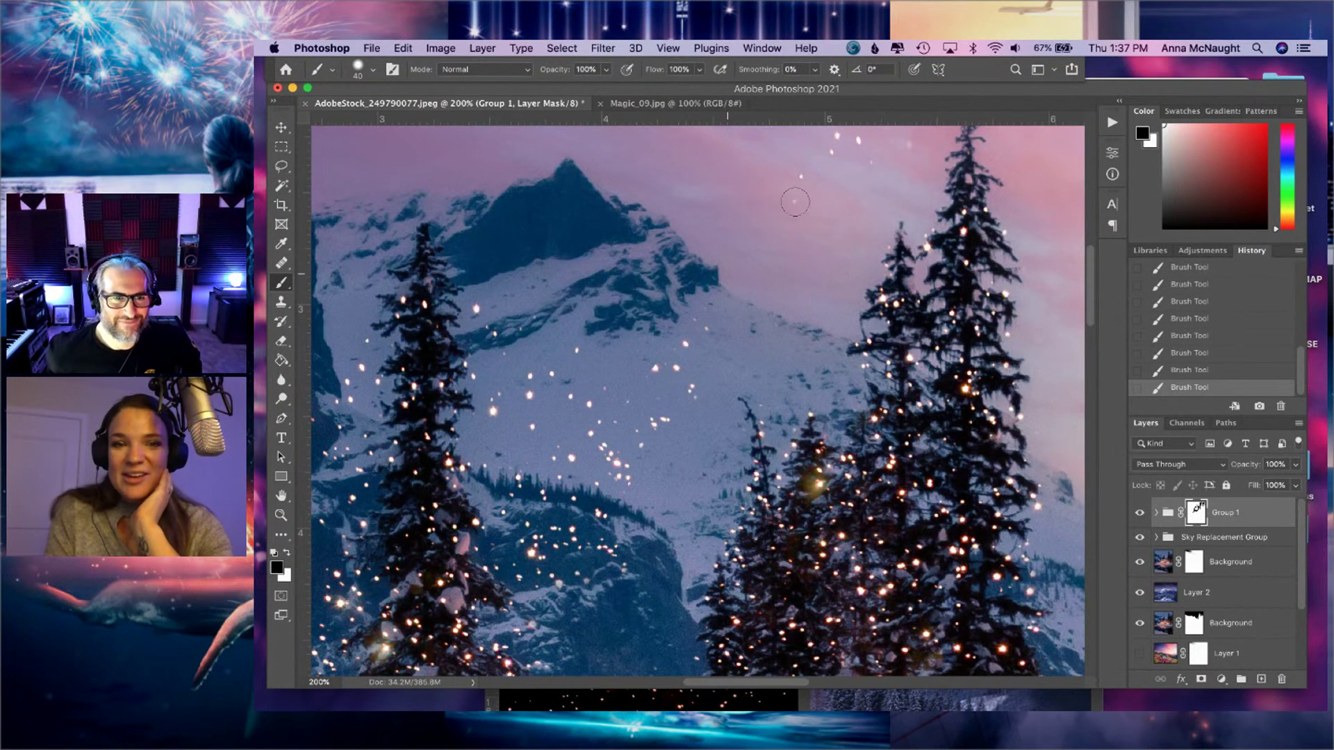
scroll(798, 201, "up", 3)
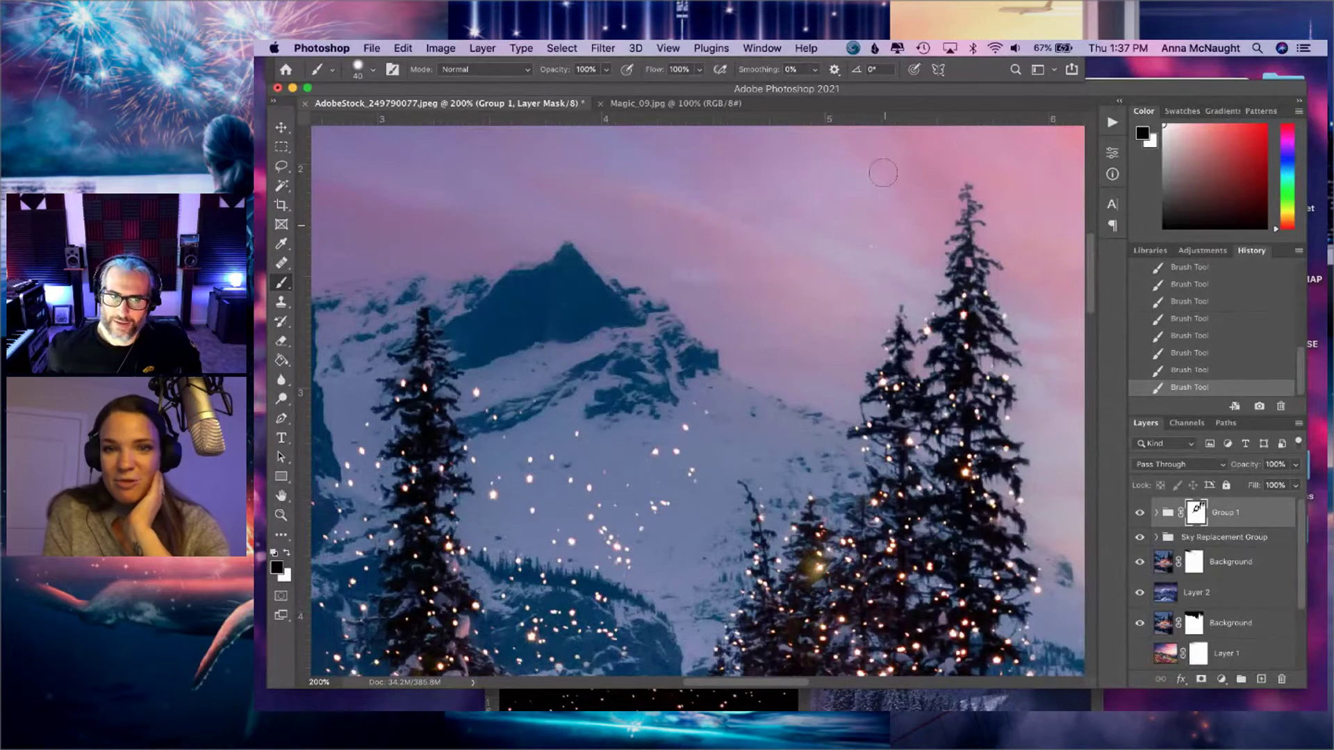
scroll(702, 440, "left", 5)
scroll(702, 440, "down", 3)
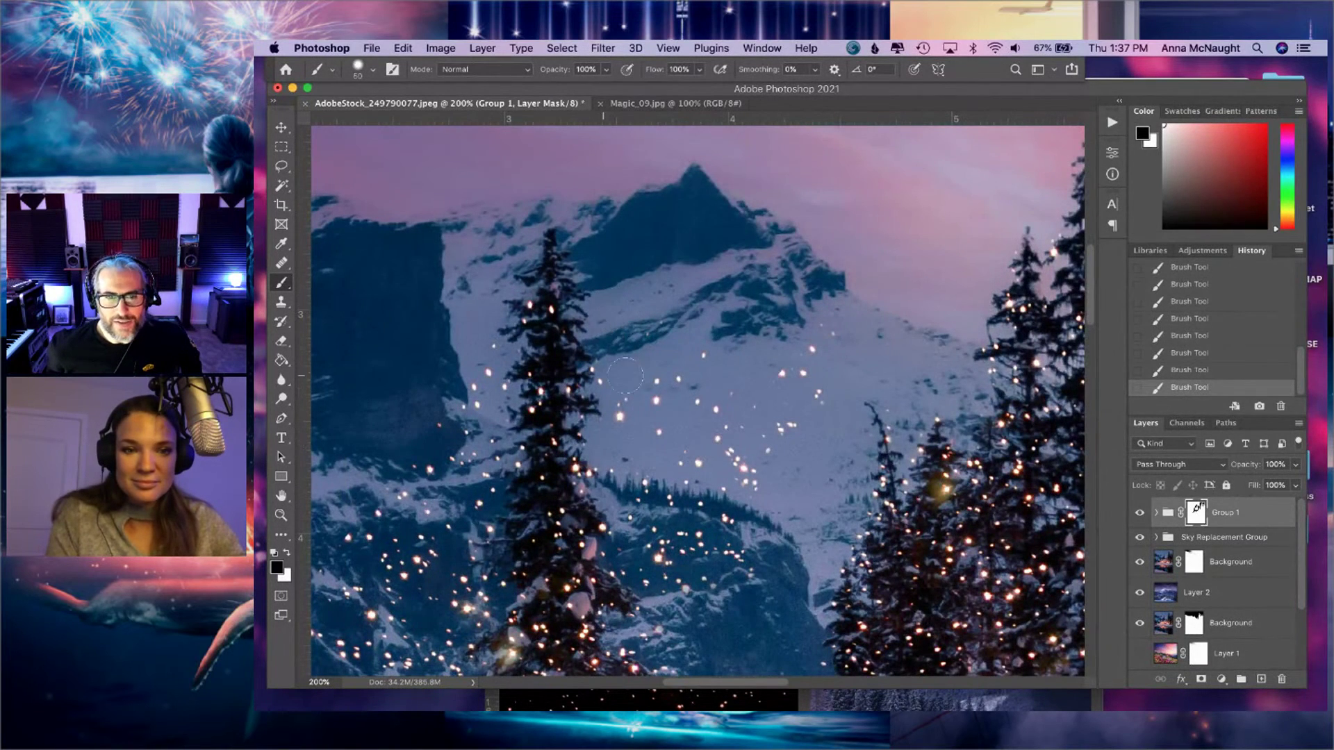
mouse_move(615, 459)
left_mouse_down()
mouse_move(650, 567)
mouse_move(694, 583)
mouse_move(674, 335)
left_mouse_up()
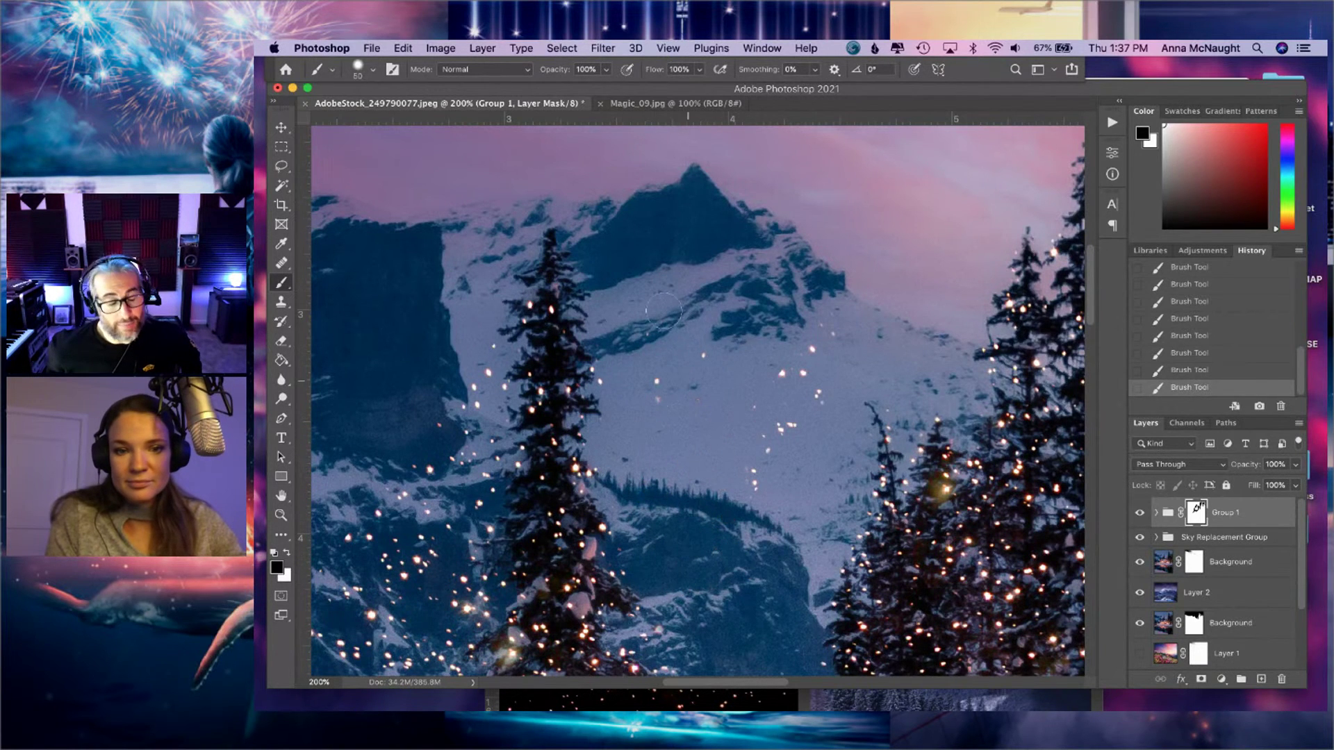
mouse_move(698, 381)
left_mouse_down()
mouse_move(813, 361)
mouse_move(764, 473)
mouse_move(877, 306)
left_mouse_up()
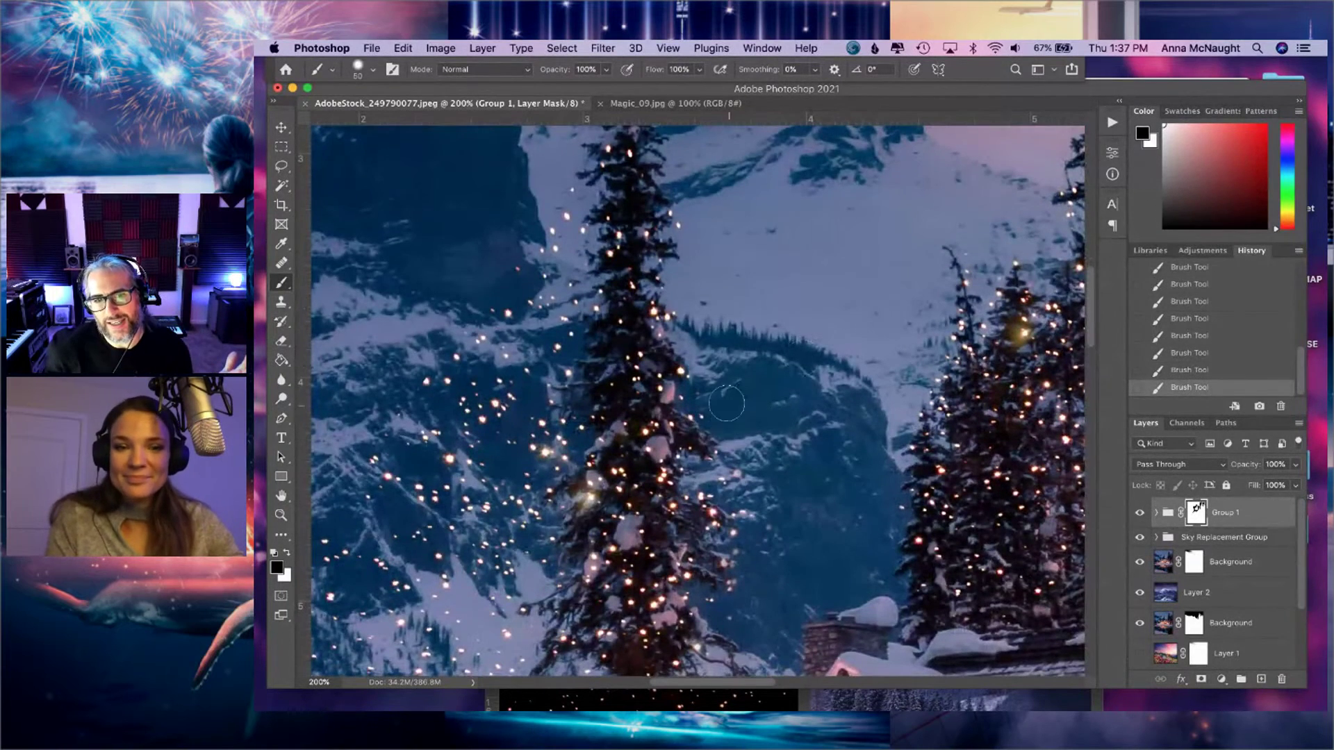
- Mask the sparkles off the cliff, mountainside and dark forest around the tall left evergreen, finishing with a 70 px brush
mouse_move(711, 403)
left_mouse_down()
mouse_move(772, 487)
mouse_move(743, 486)
mouse_move(765, 507)
mouse_move(857, 510)
mouse_move(875, 494)
mouse_move(897, 393)
left_mouse_up()
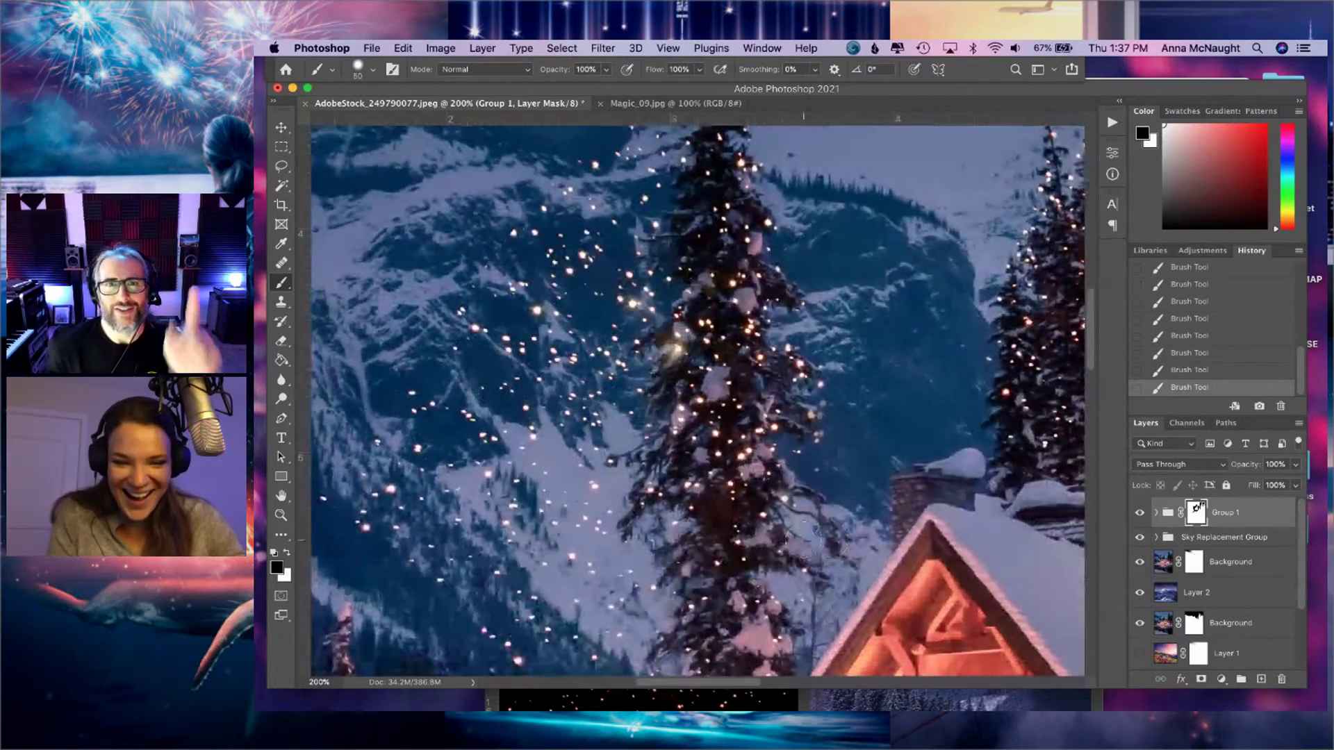
left_click_drag(806, 531, 862, 428)
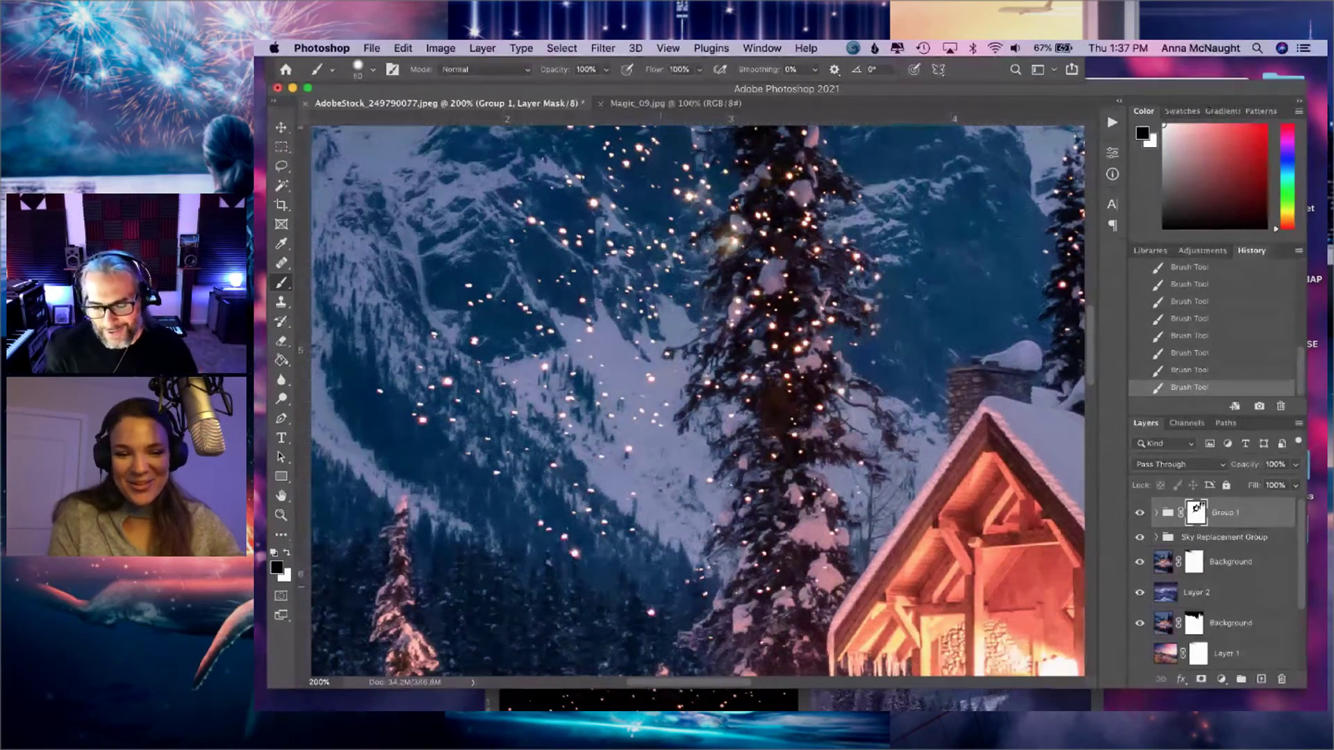
left_click_drag(653, 611, 577, 556)
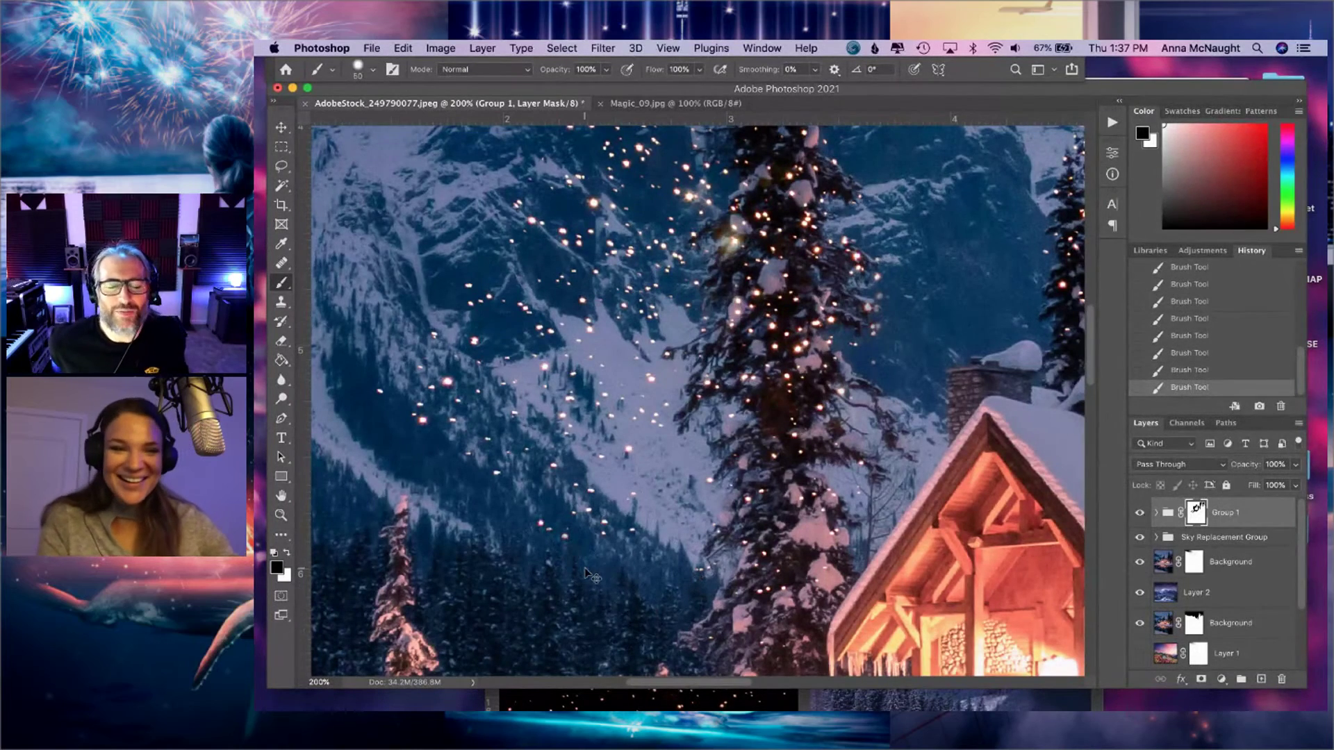
key("super+1")
key("bracketright")
key("bracketright")
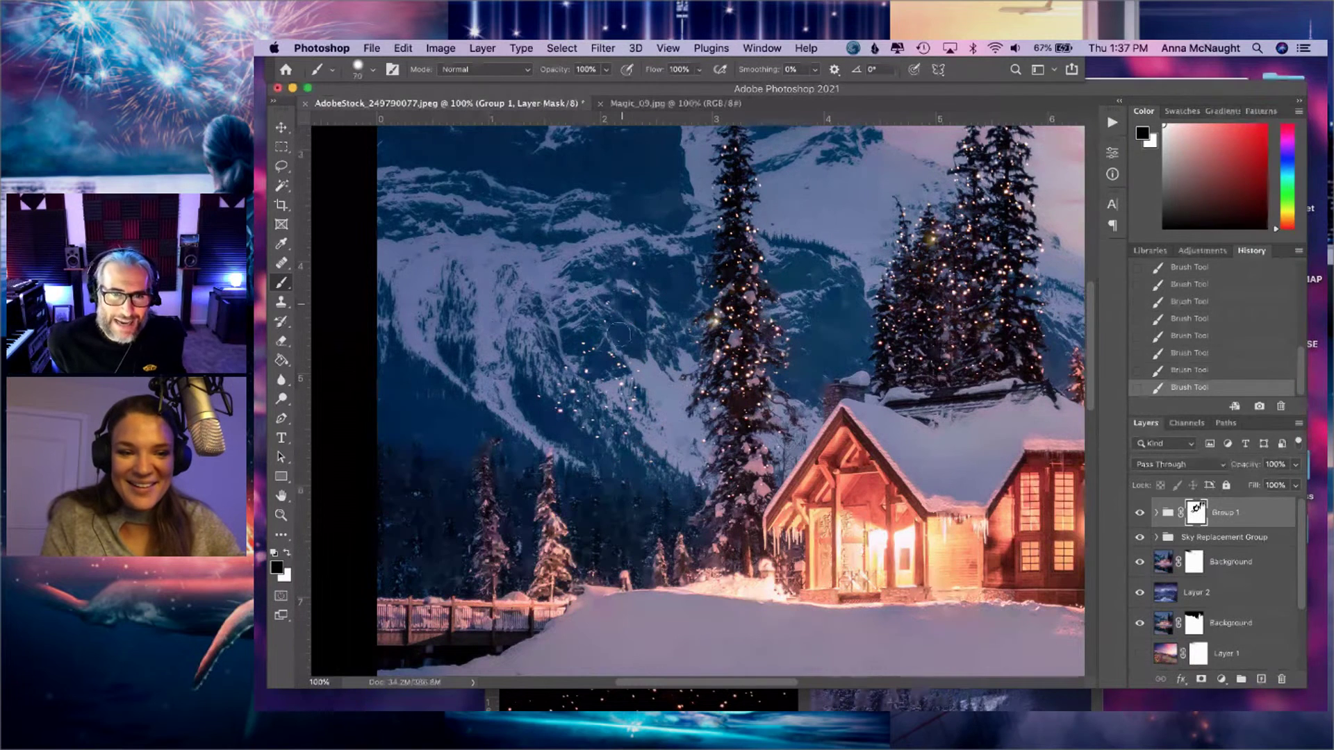
left_click_drag(625, 437, 585, 376)
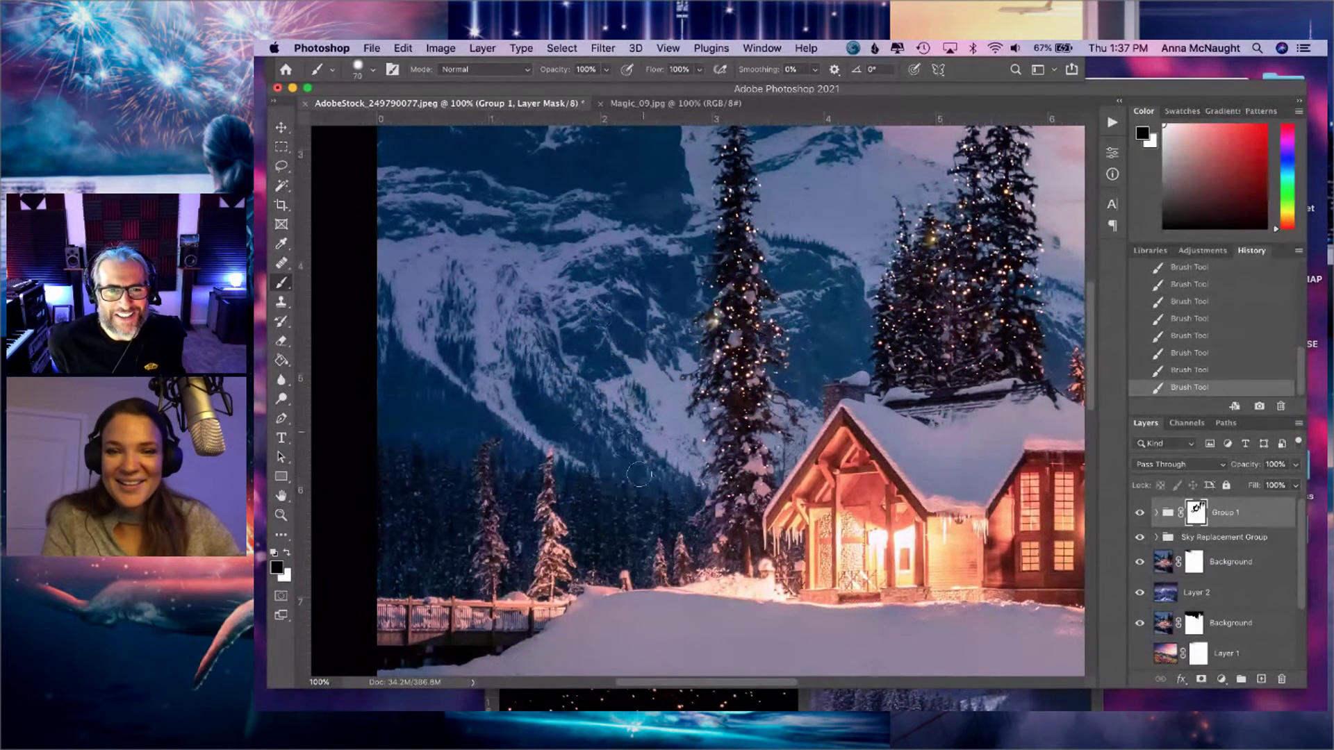
- Examine the masked sparkles across the whole composite, both in full view and close up around the cabin
key("super+minus")
key("super+minus")
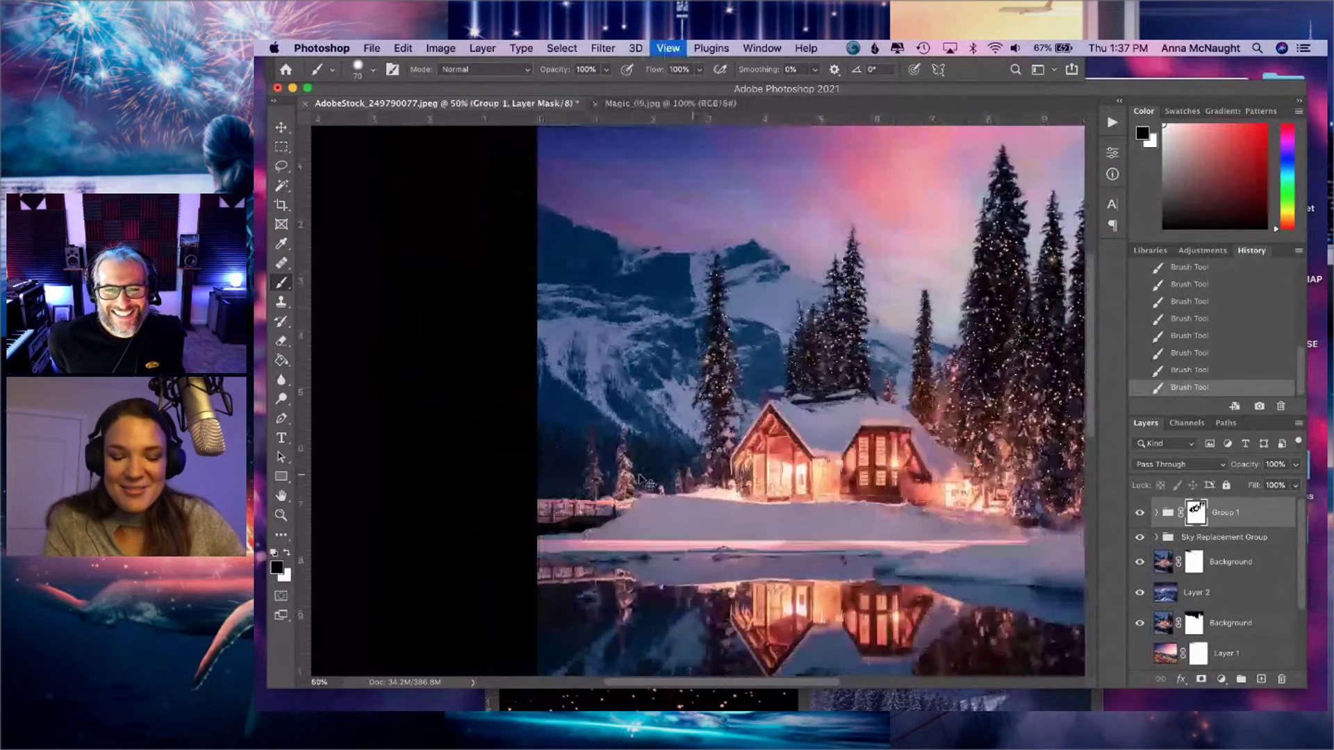
key("super+minus")
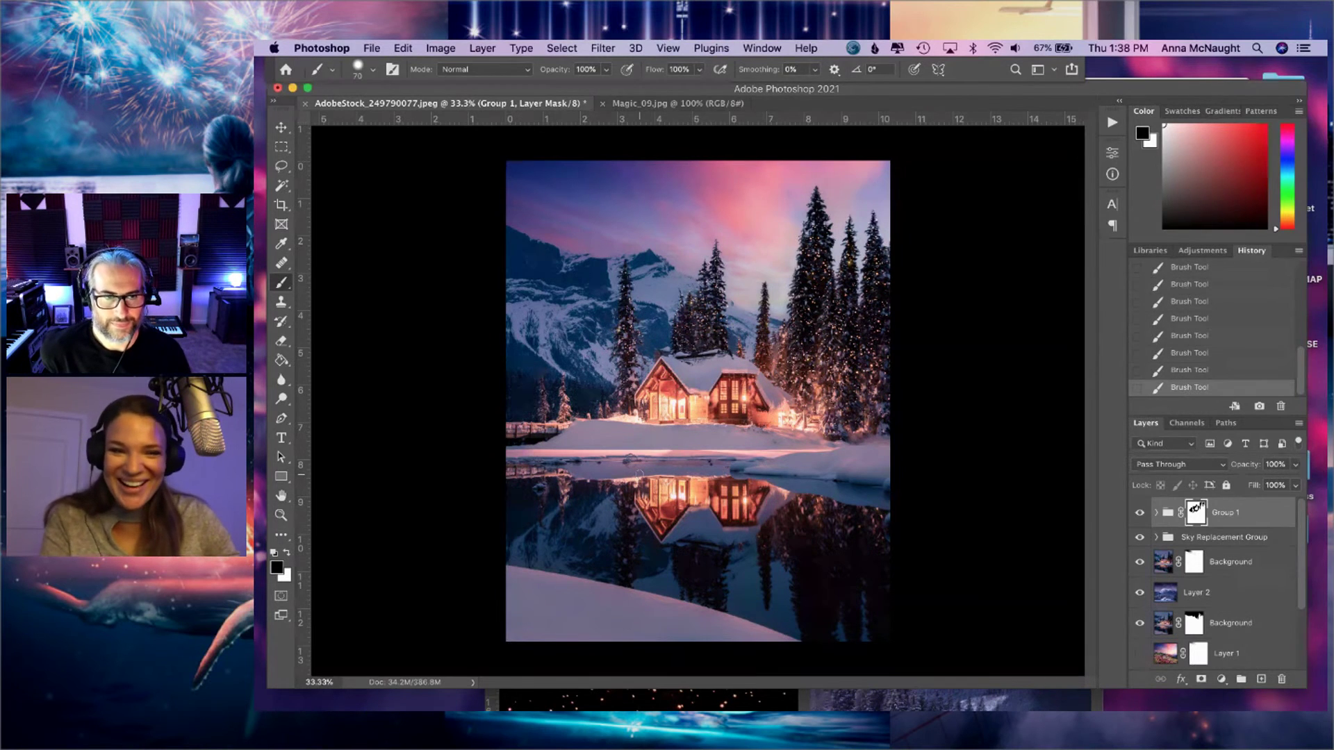
key("super+equal")
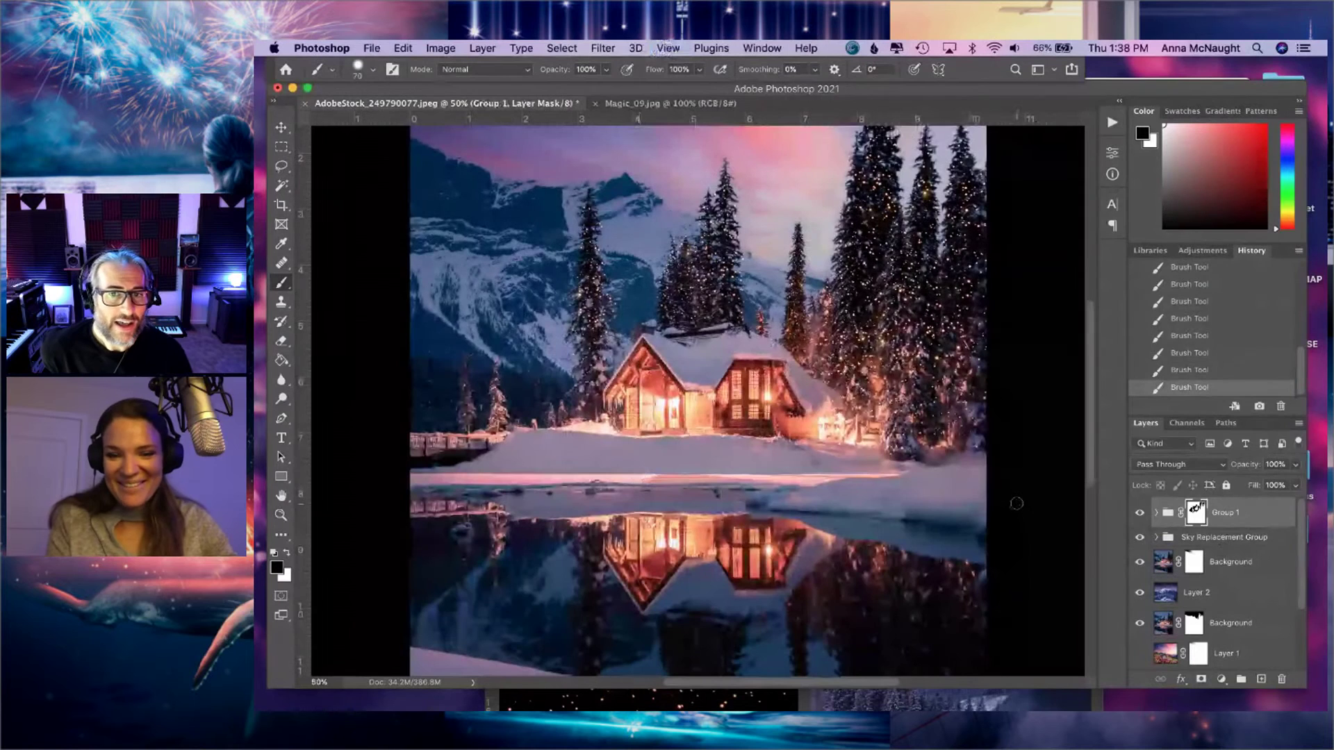
key("super+minus")
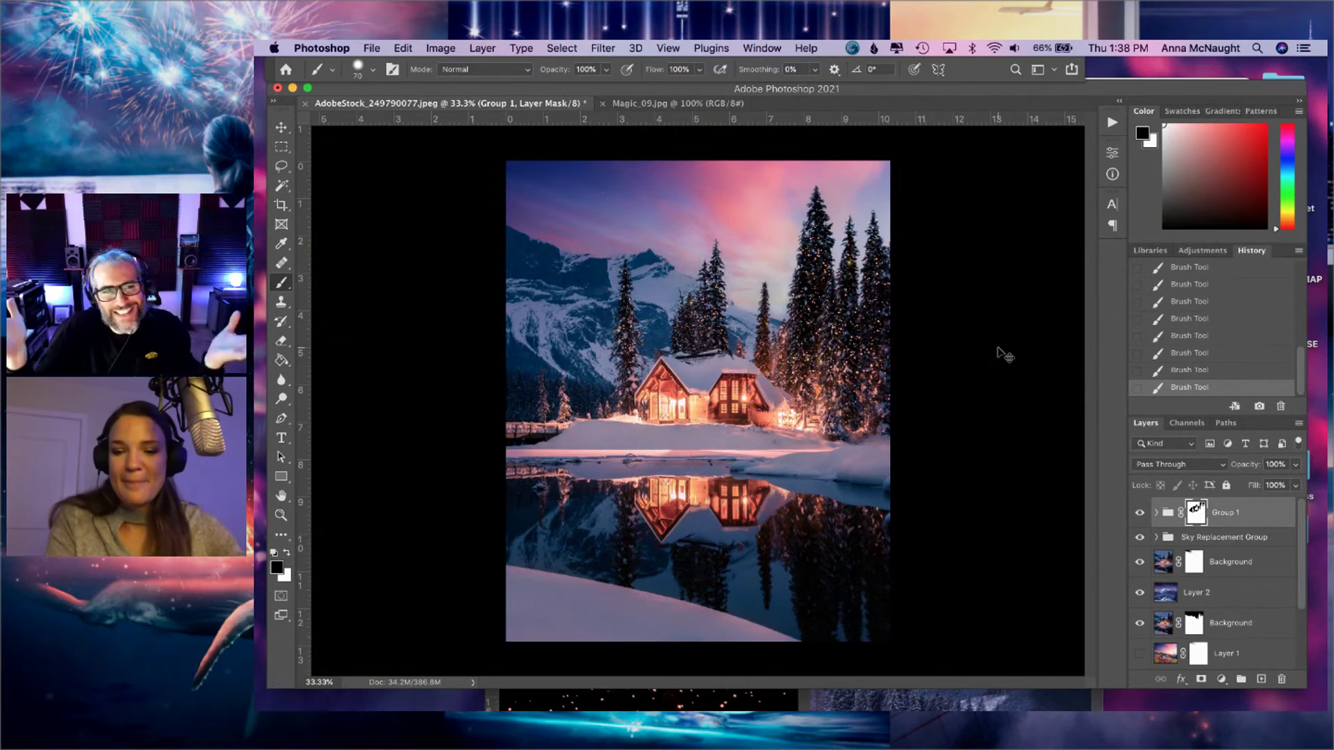
key("super+equal")
key("super+equal")
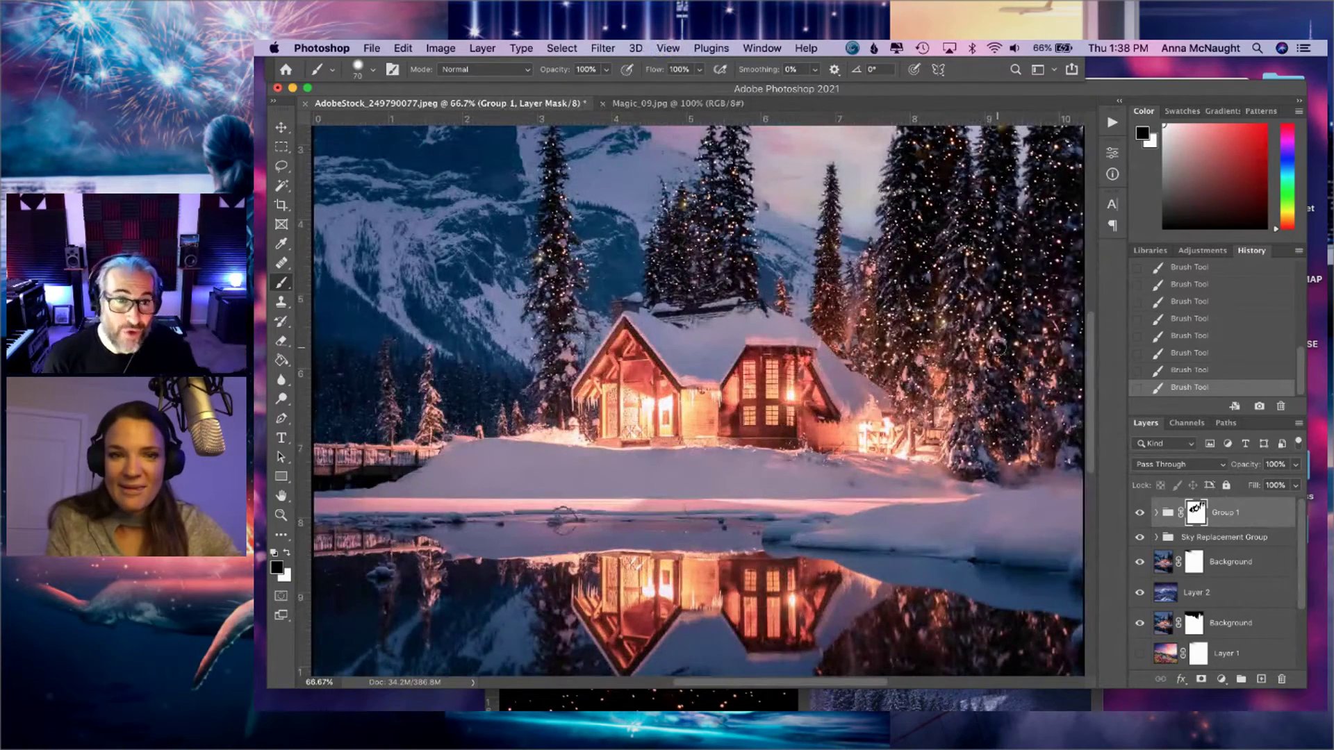
key("super+equal")
key("super+minus")
key("super+minus")
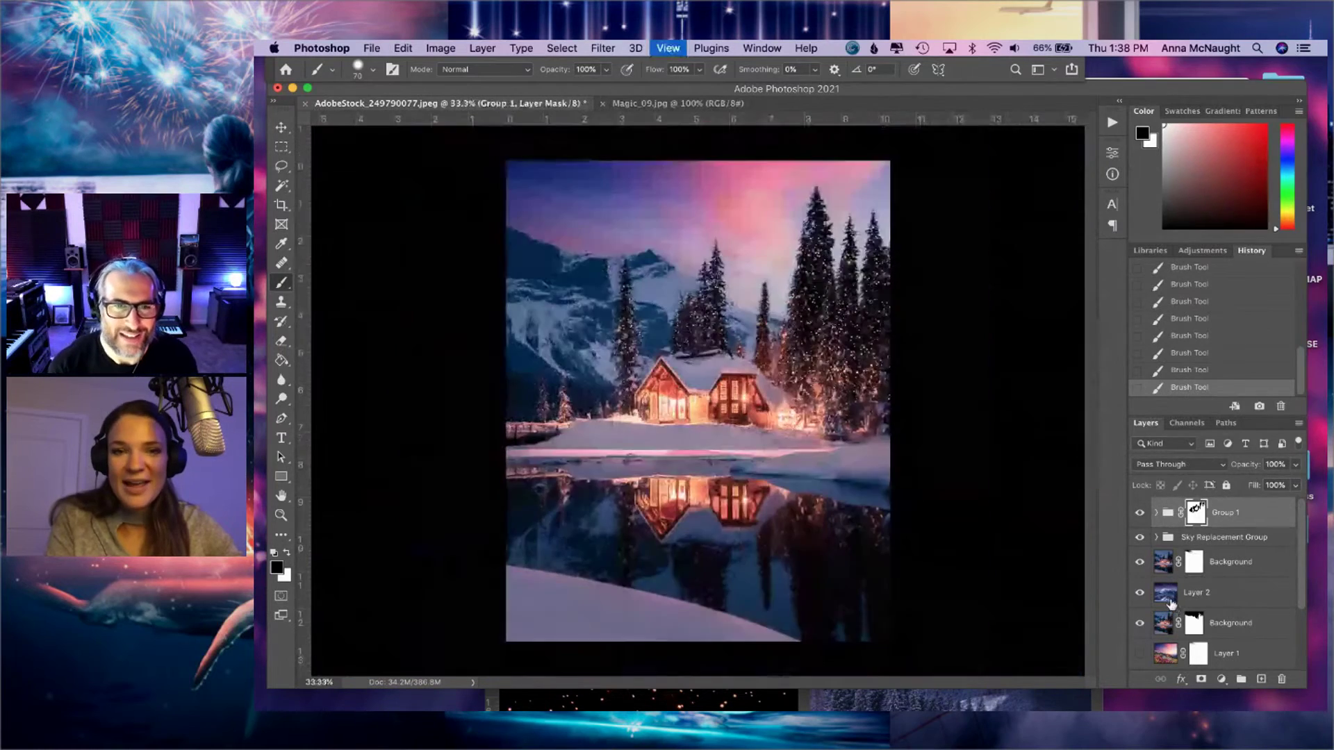
- Toggle the visibility of Group 1 repeatedly to compare the image with and without the sparkles, leaving the group visible
left_click(1140, 513)
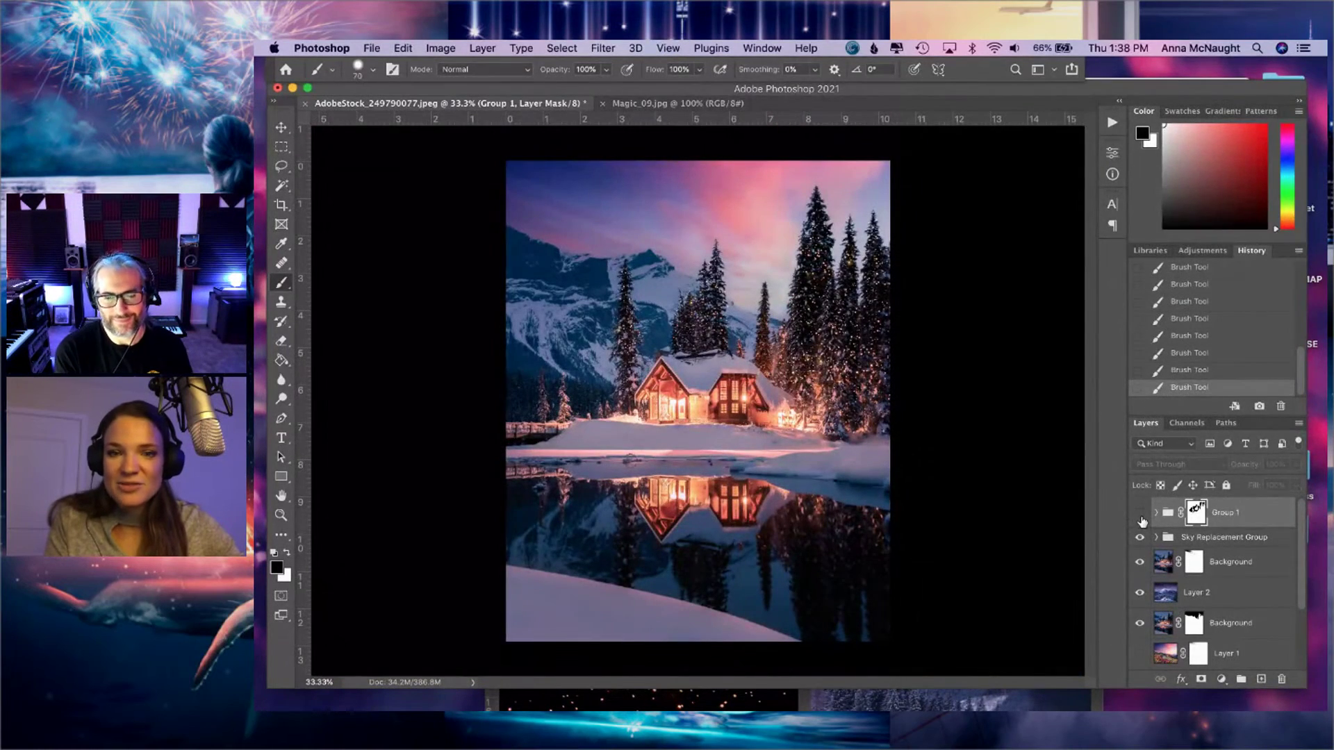
left_click(1140, 515)
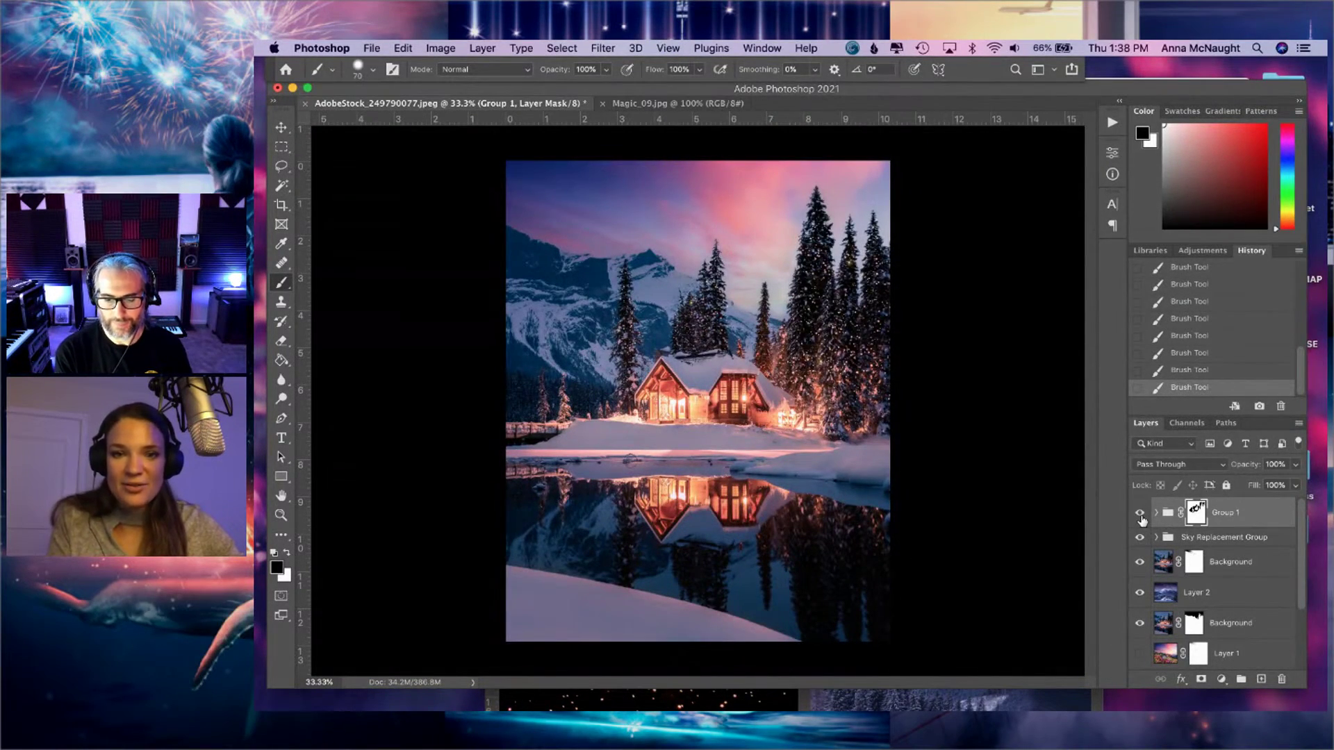
left_click(1140, 514)
left_click(1140, 514)
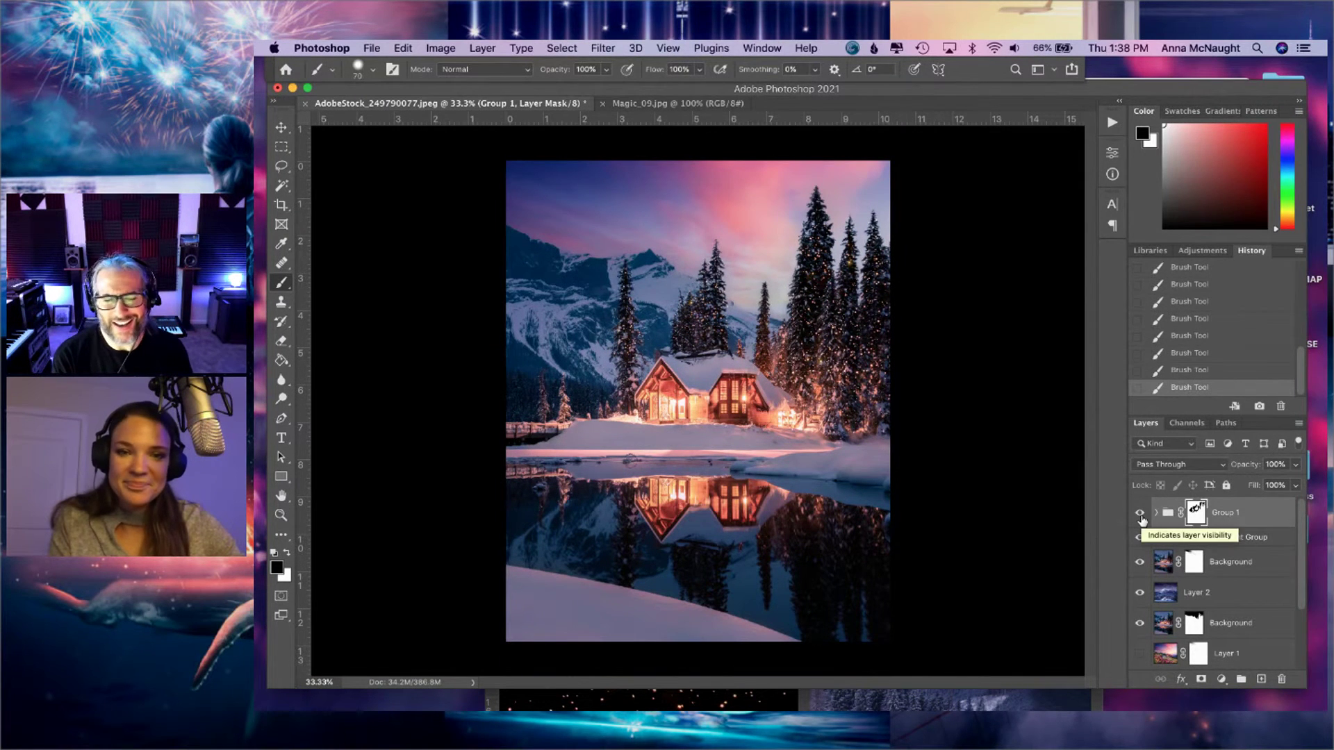
left_click(1141, 514)
left_click(1141, 514)
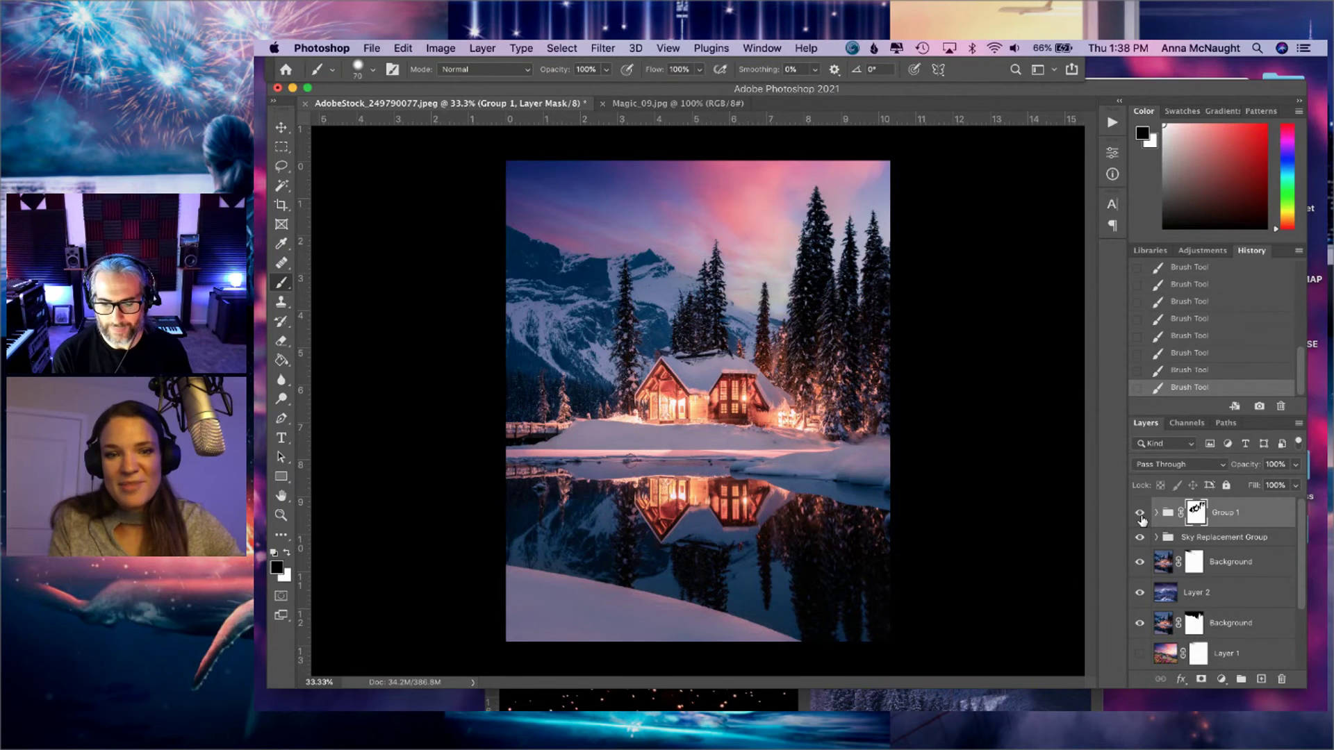
- Inspect the sparkle-lit trees, cabin roof and mountain edges at several magnifications for leftover stray sparkles
key("super+0")
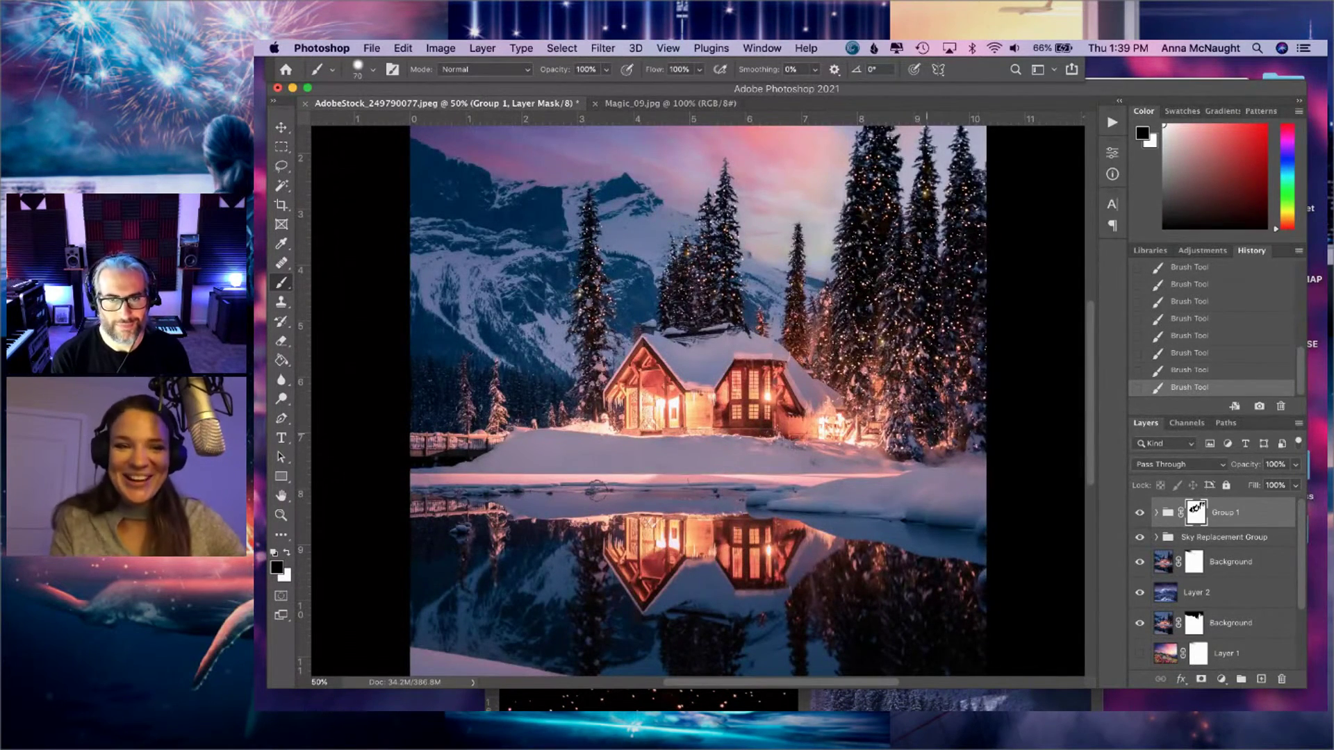
scroll(921, 434, "up", 3)
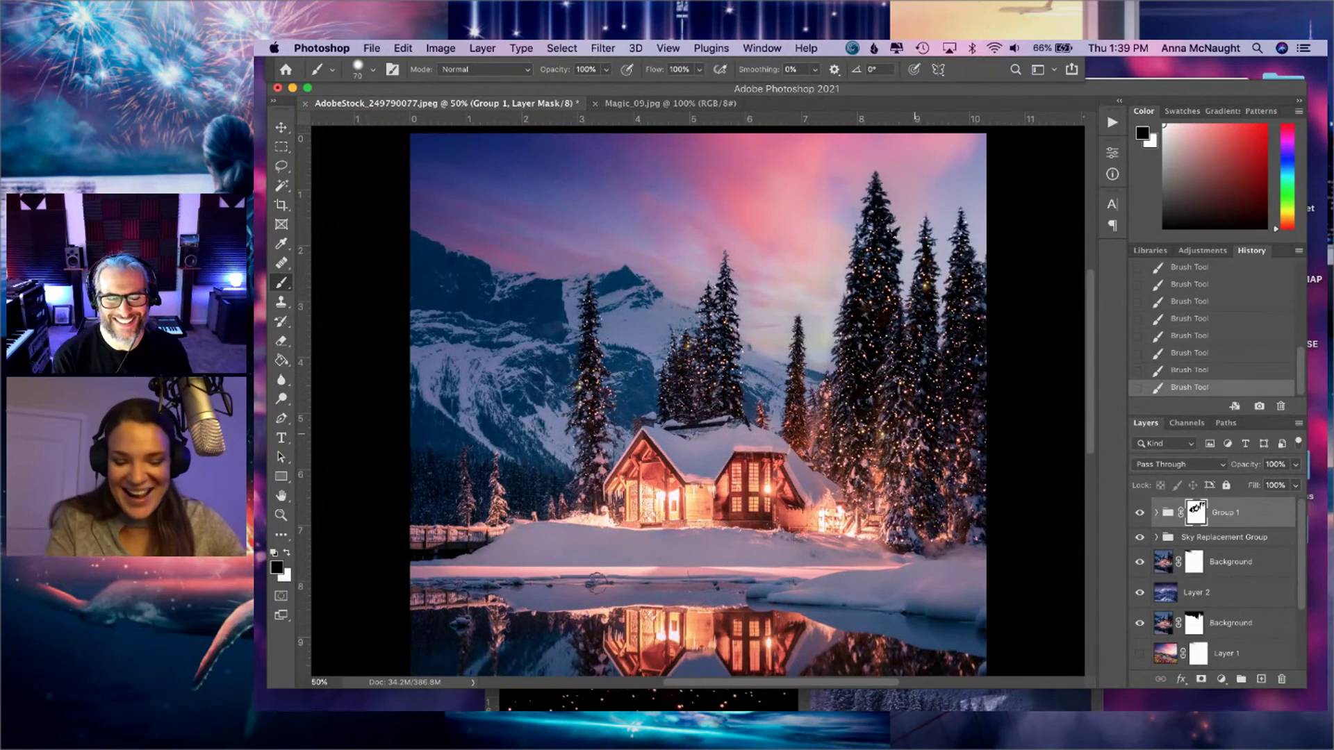
key("super+equal")
key("super+equal")
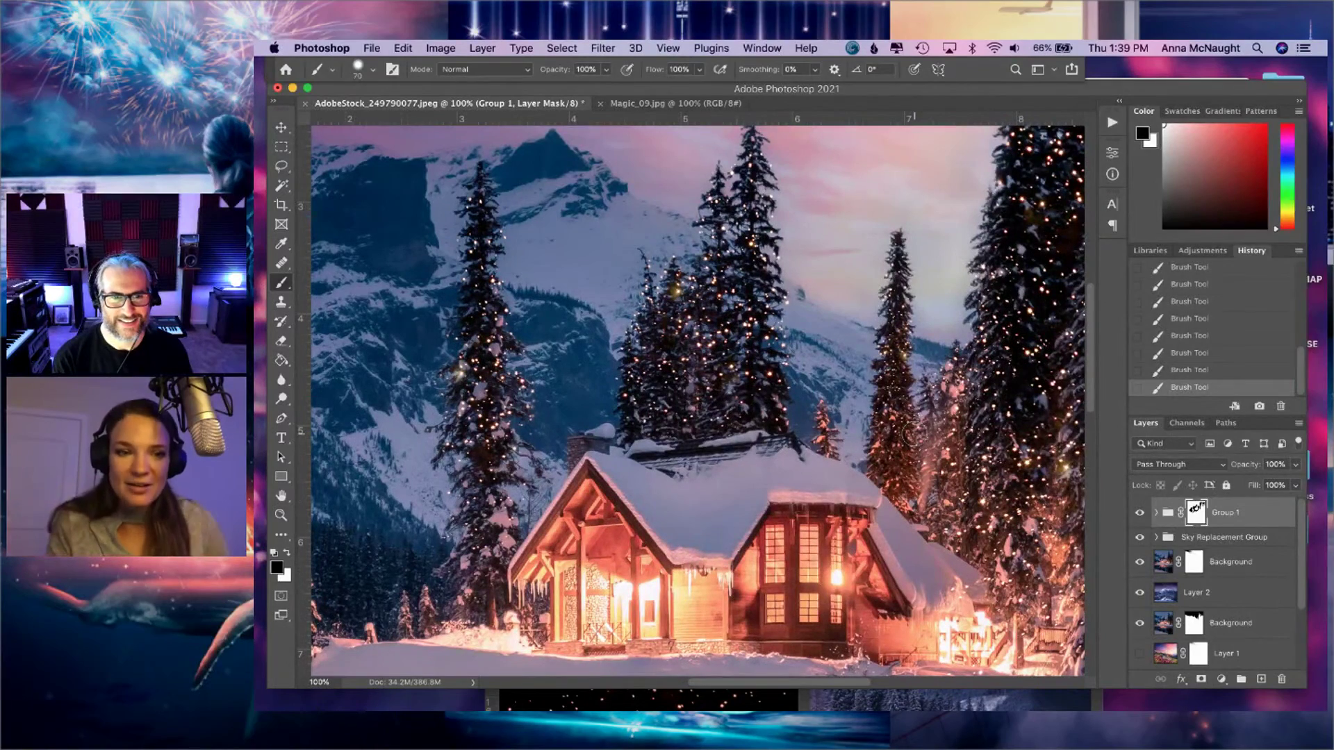
key("super+equal")
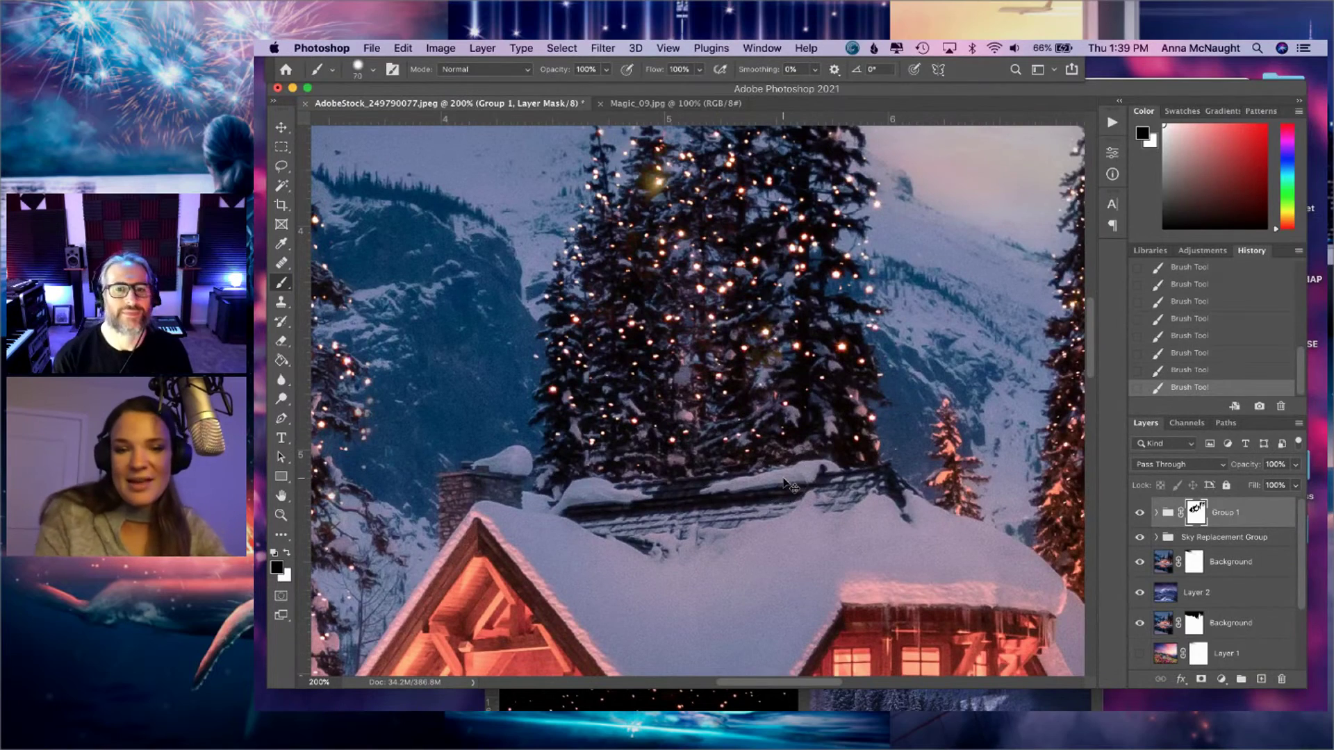
key("super+minus")
key("super+minus")
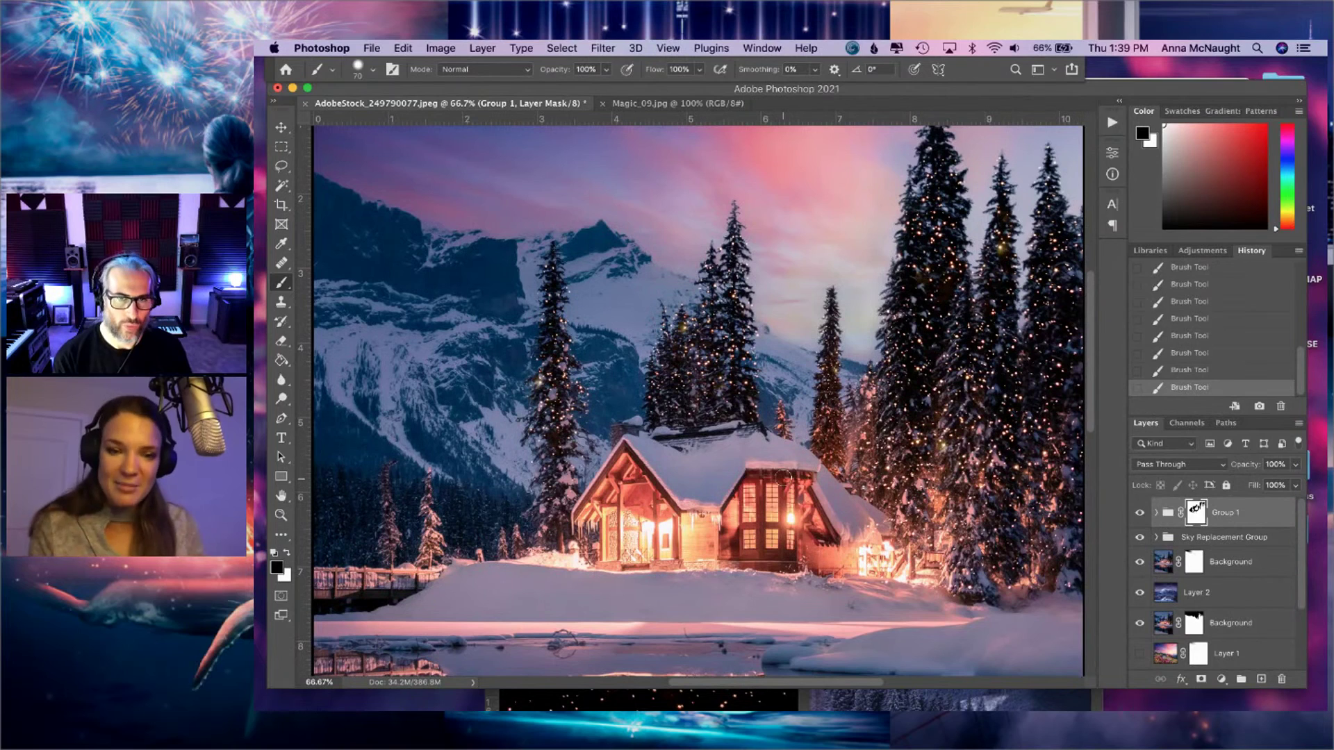
key("super+minus")
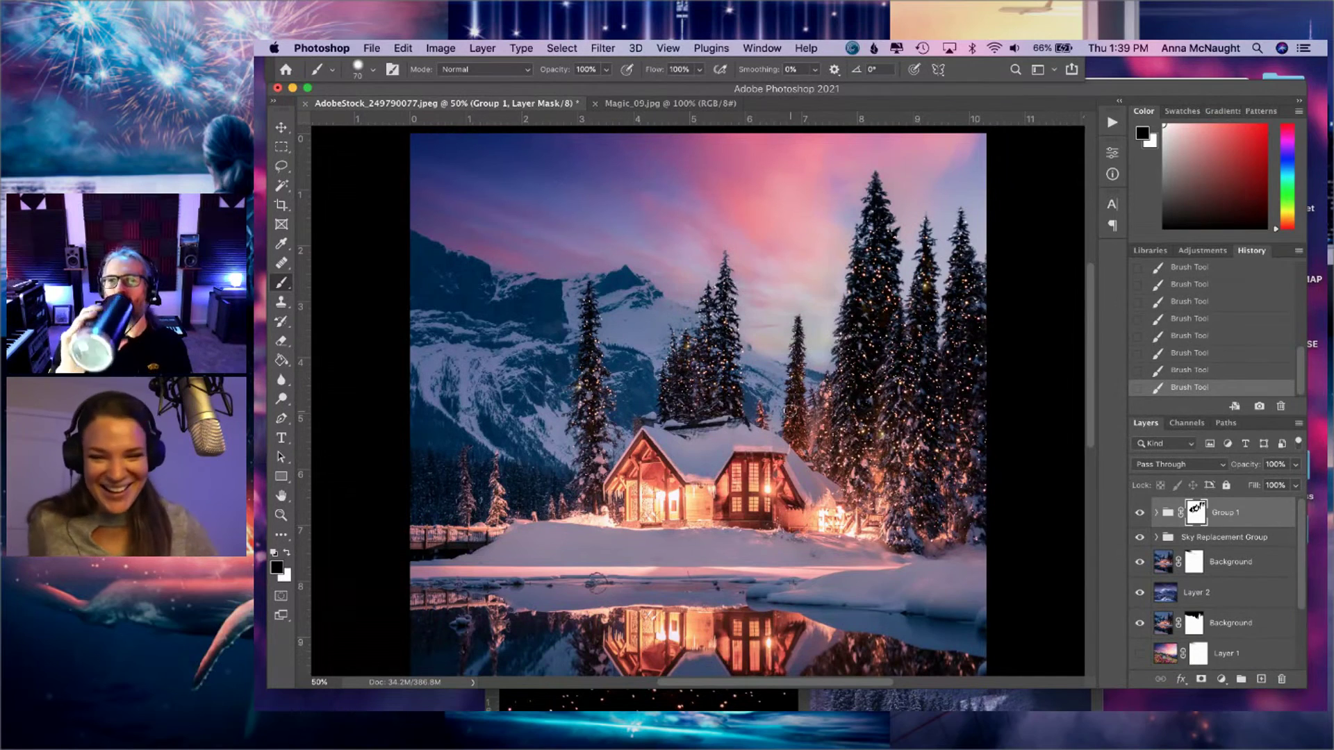
key("super+equal")
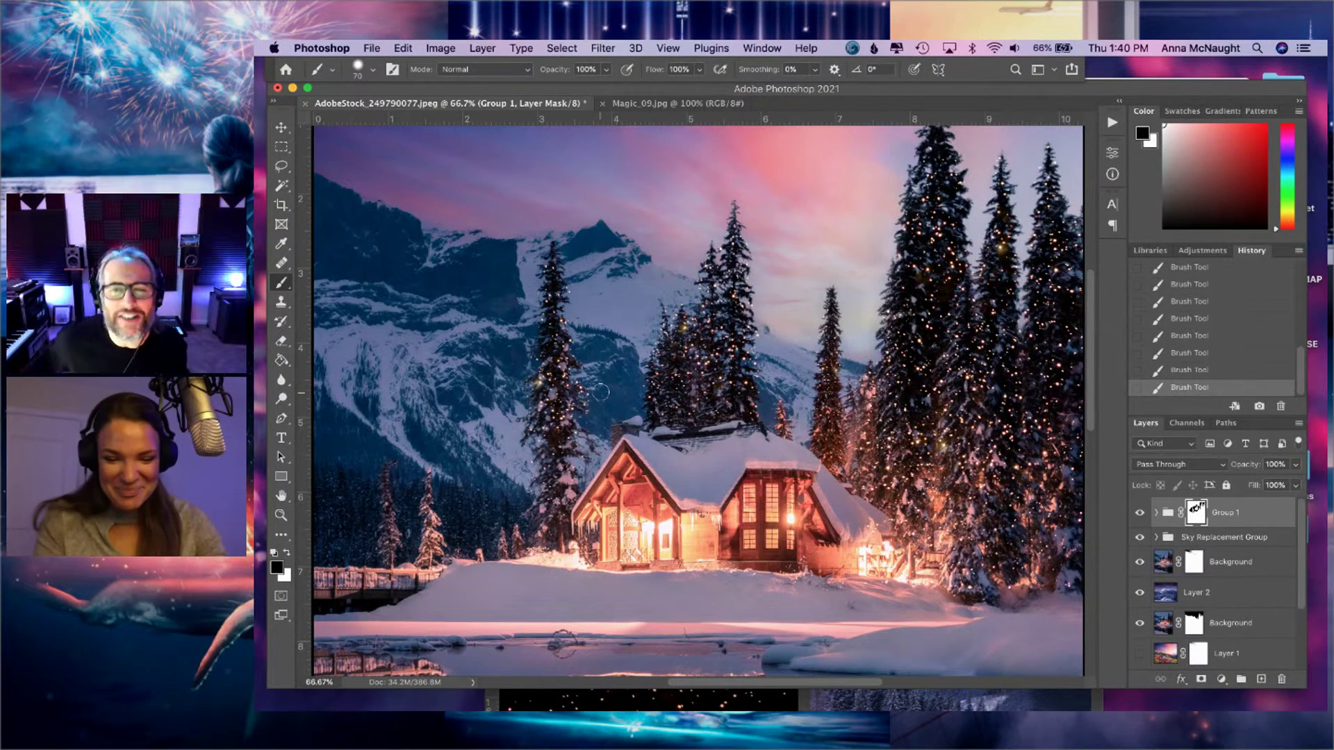
key("super+minus")
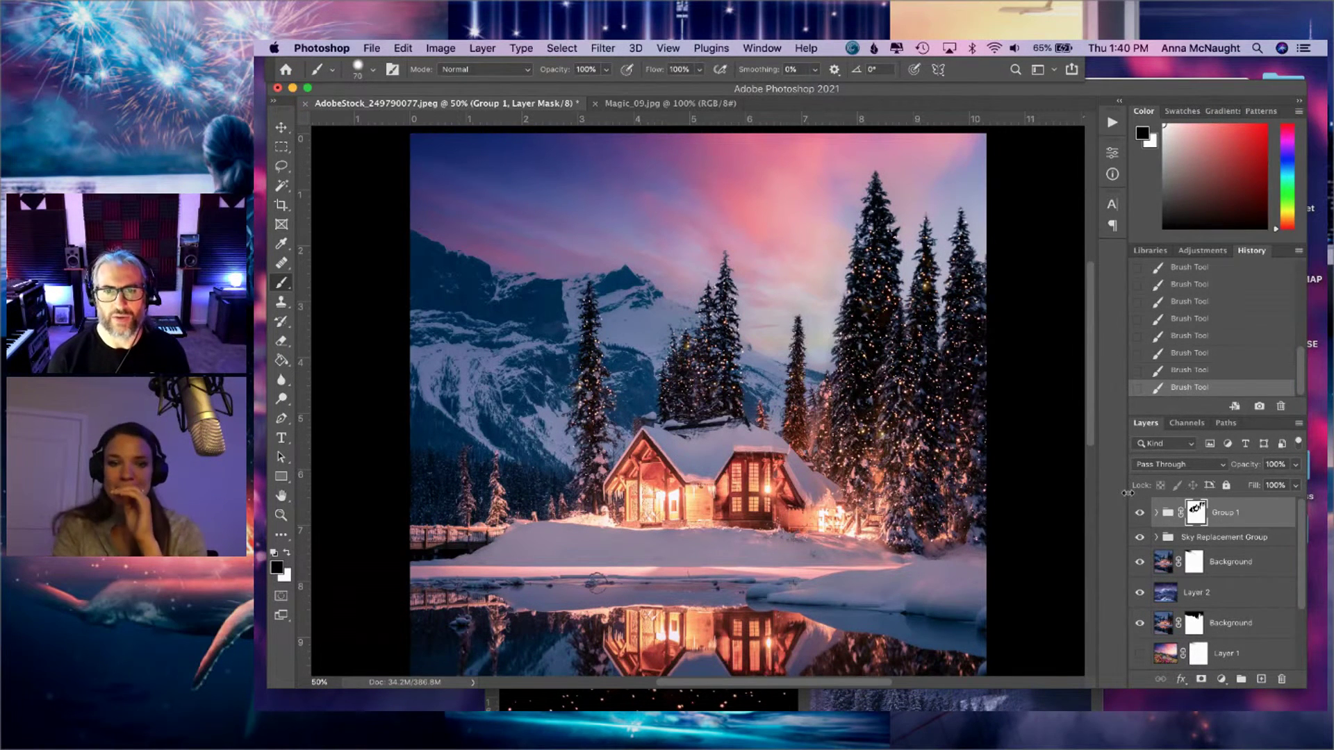
scroll(1195, 549, "down", 1)
scroll(1196, 549, "up", 1)
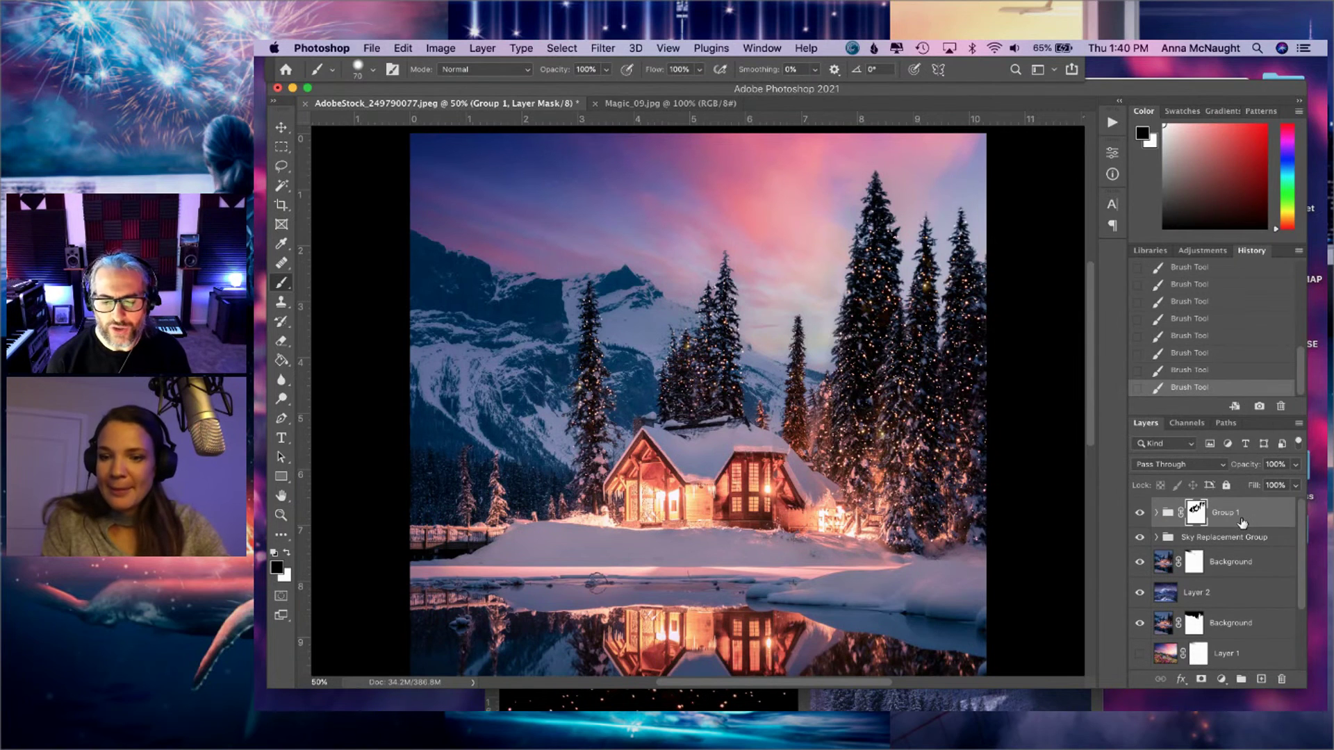
- Duplicate the sparkle group with its mask and flip the copy vertically
scroll(1002, 503, "down", 1)
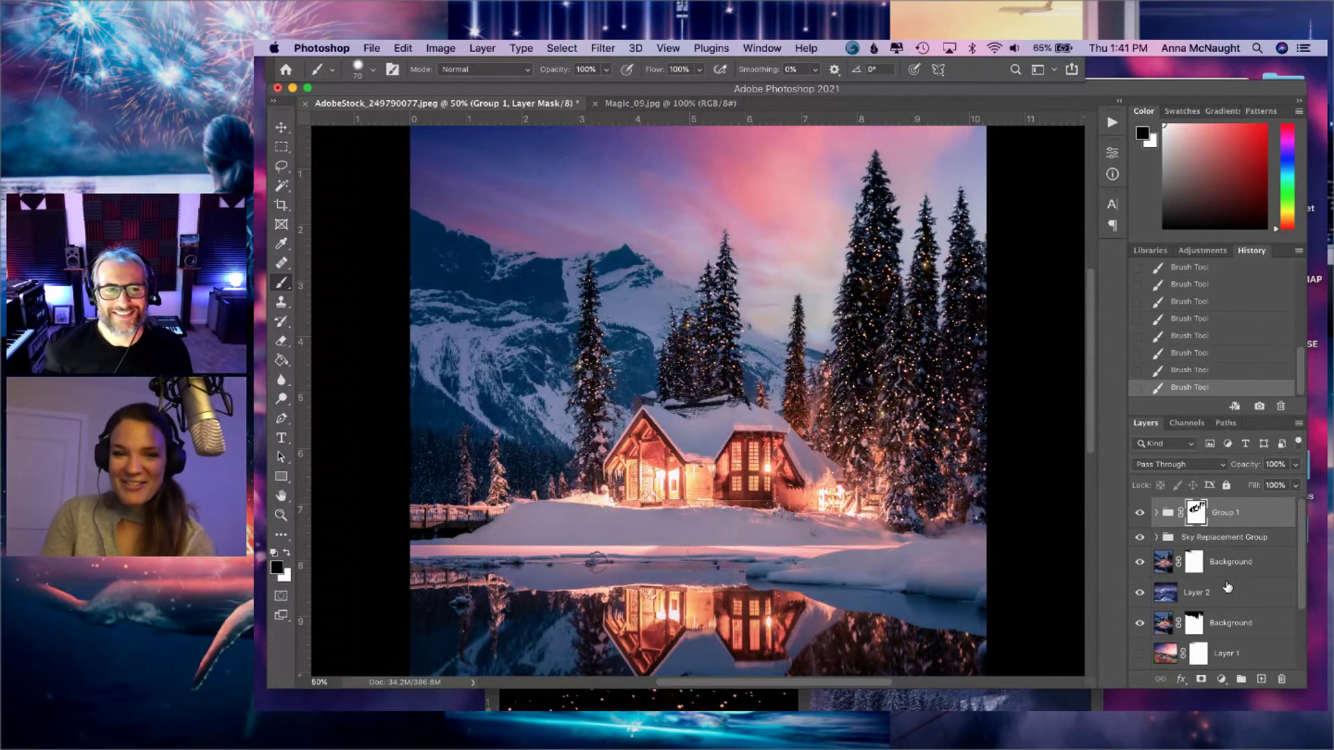
left_click(1228, 544)
left_click_drag(1227, 517, 1265, 677)
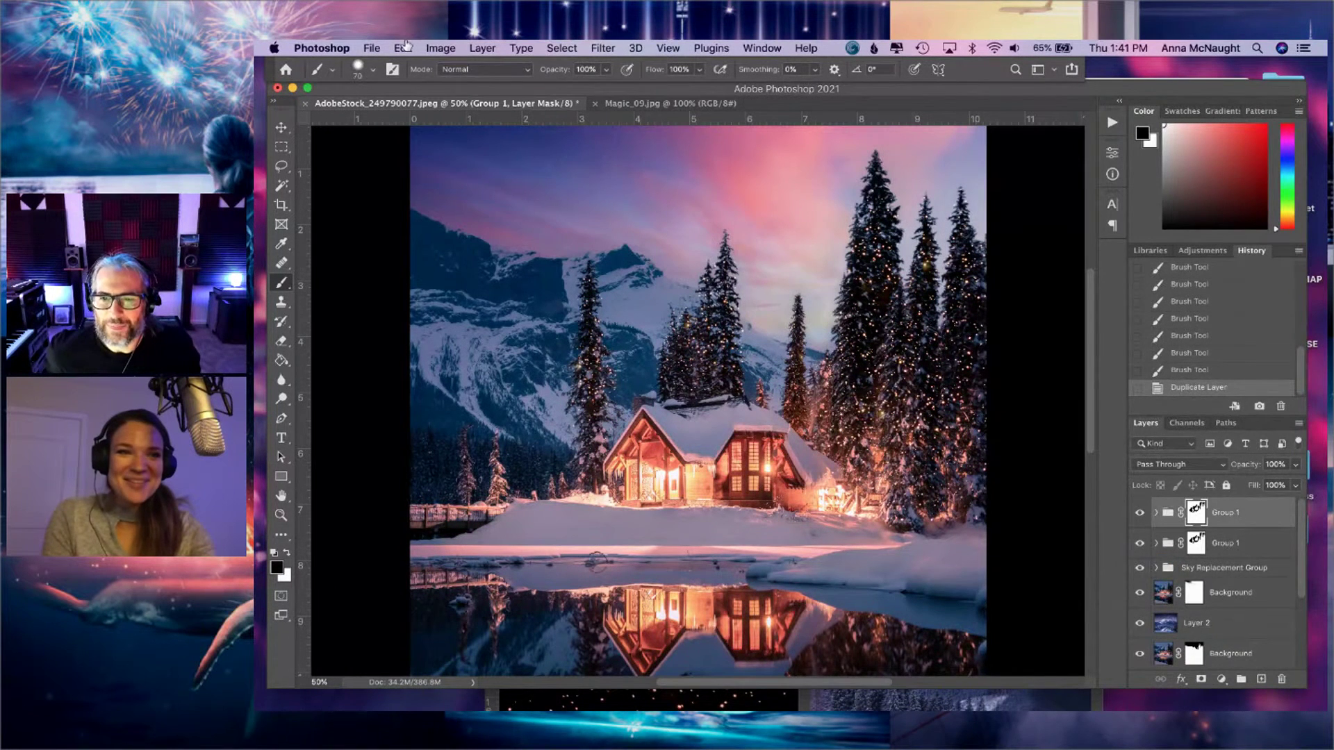
left_click(441, 48)
mouse_move(404, 45)
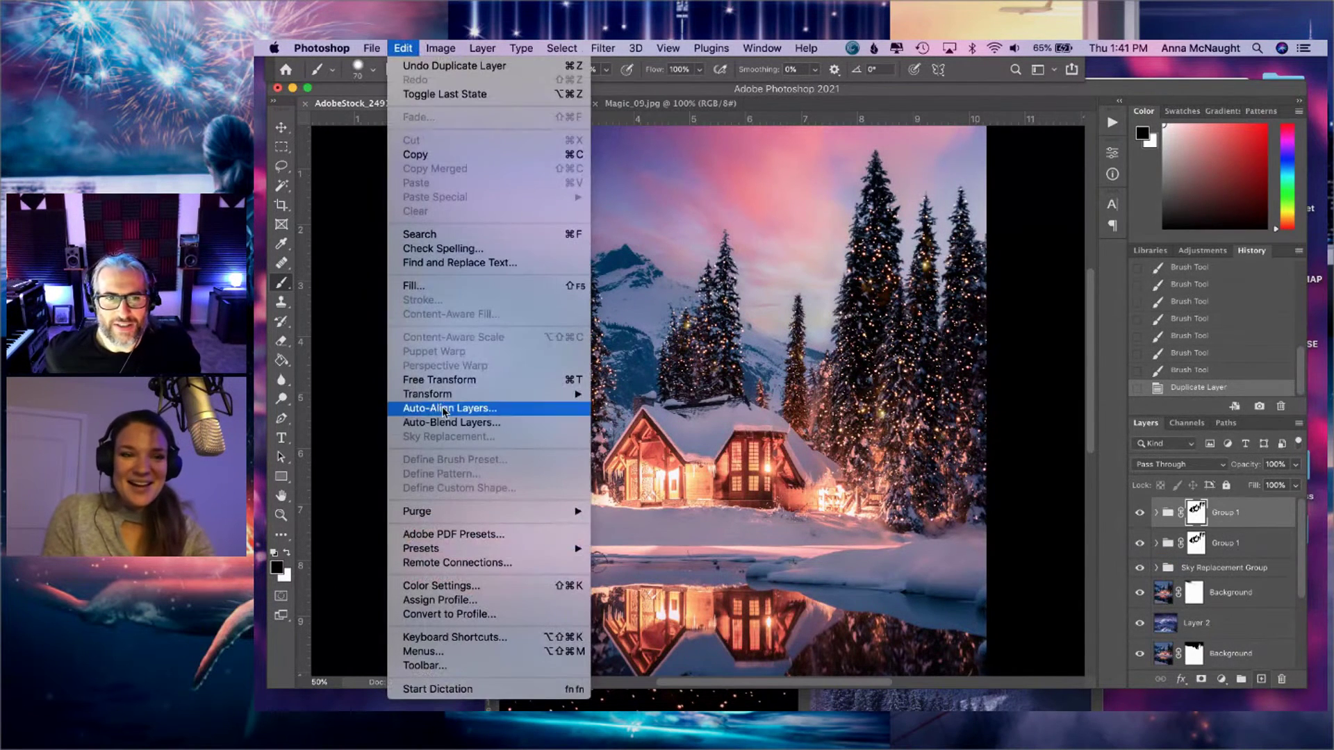
mouse_move(445, 395)
left_click(635, 642)
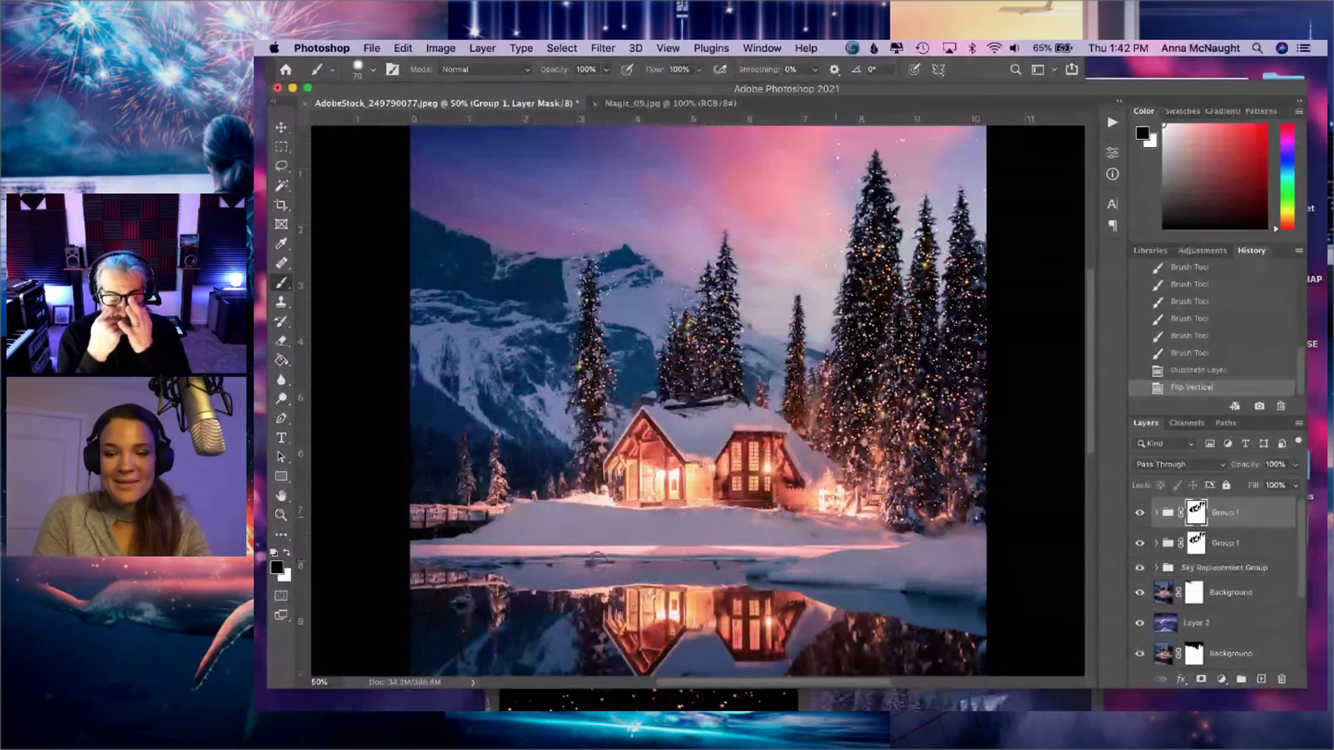
- Move the flipped sparkle group down onto the tree reflections in the lake
key("super+minus")
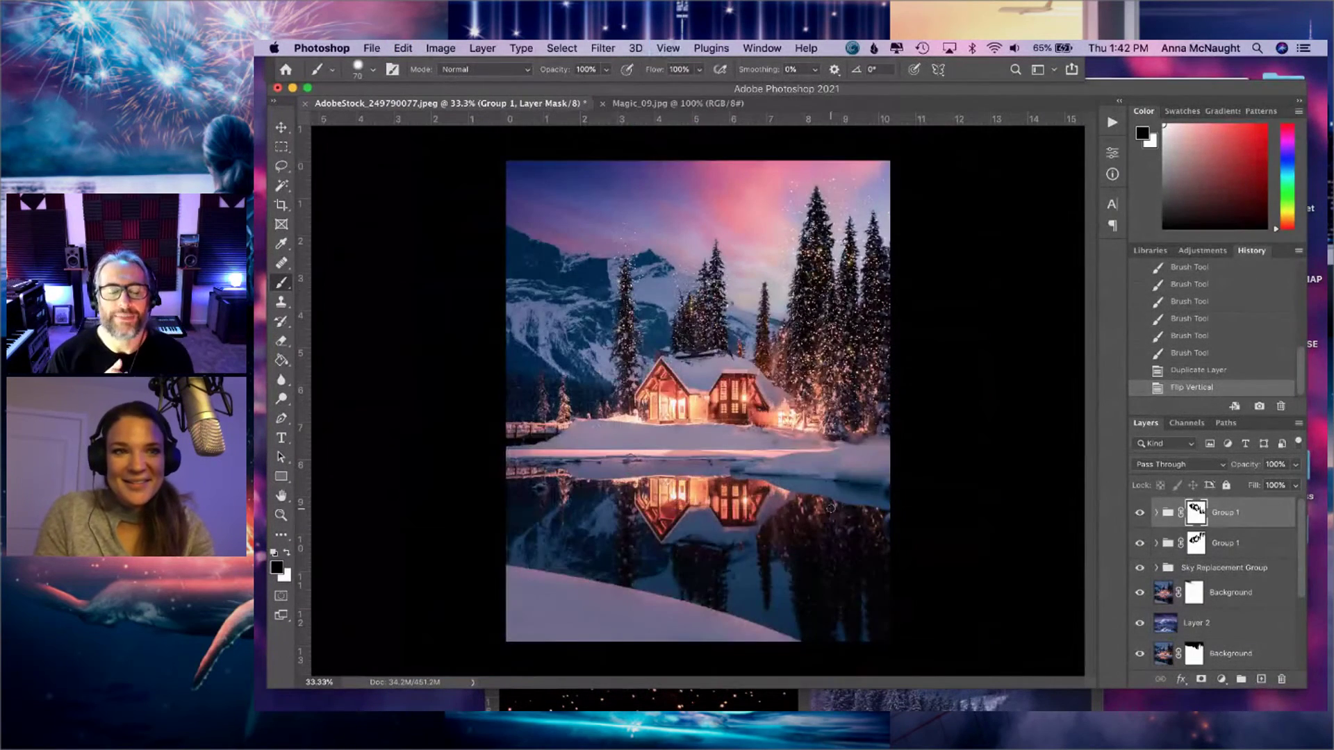
left_click(282, 128)
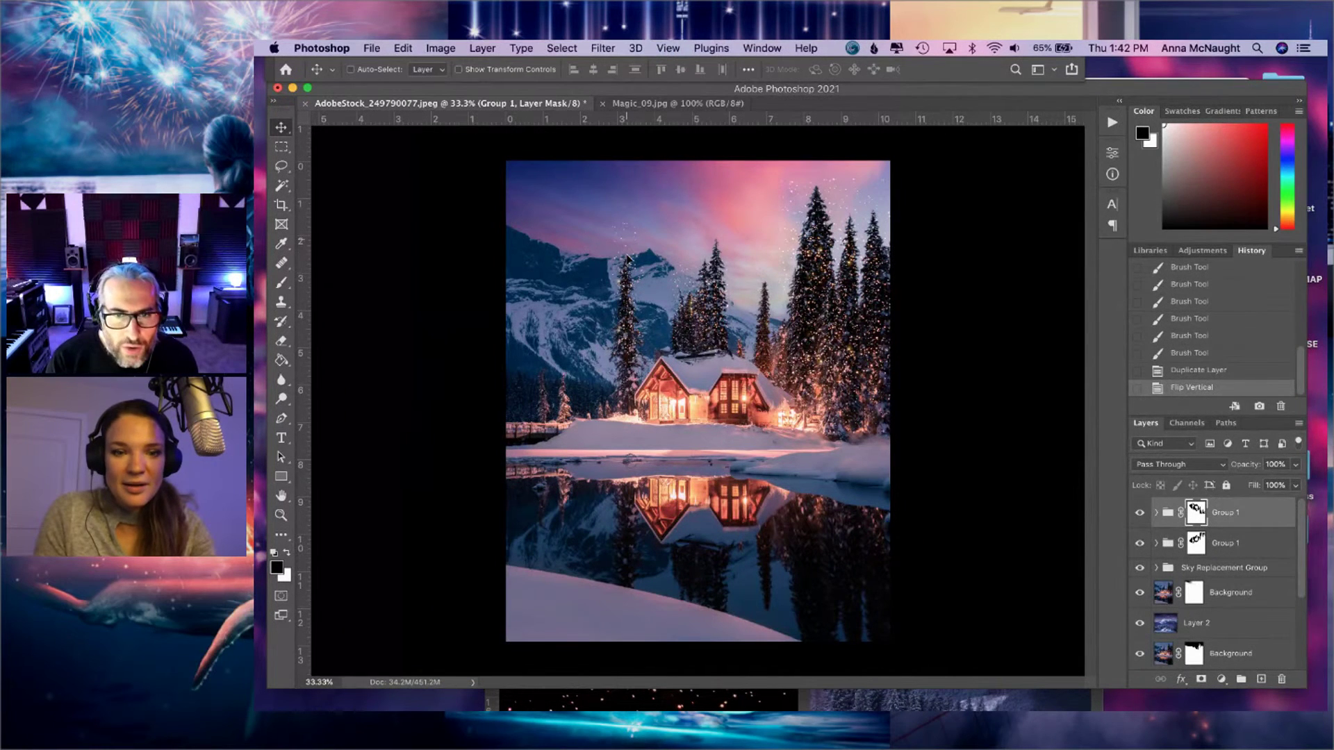
left_click_drag(639, 351, 629, 512)
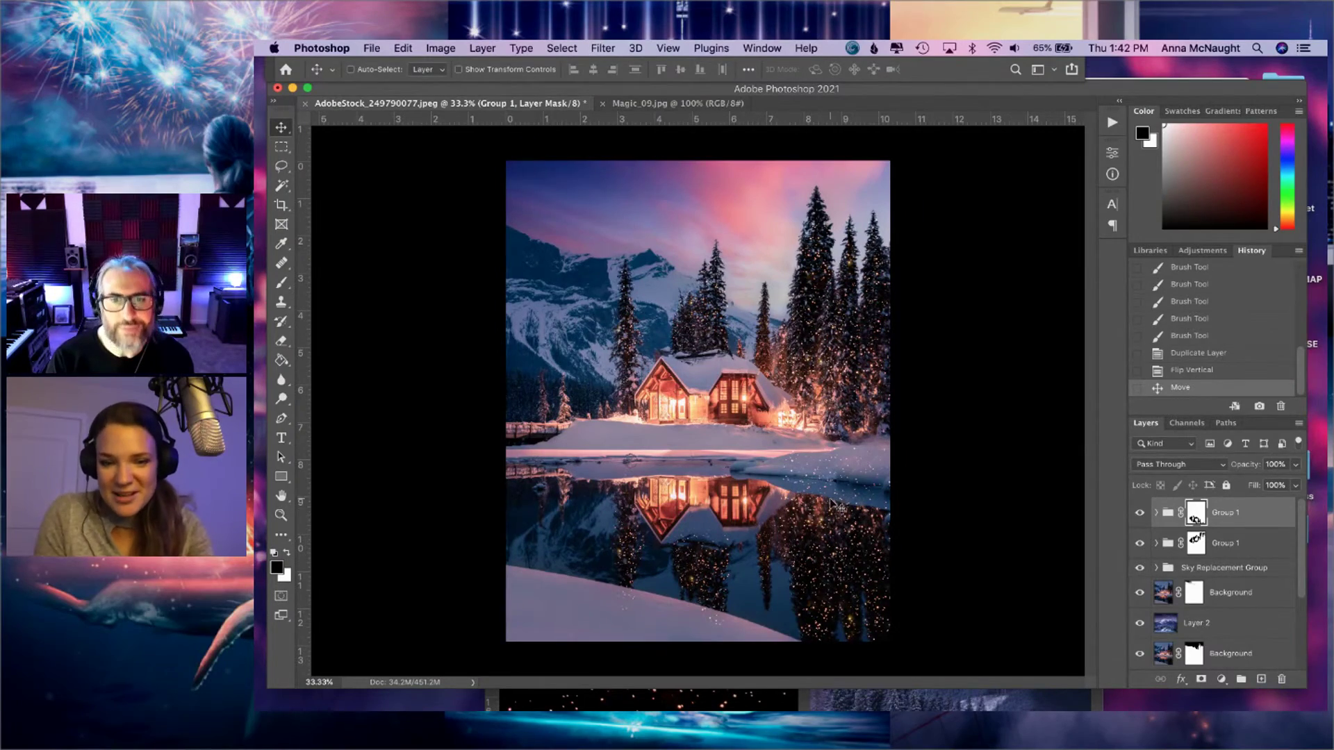
key("super+equal")
key("super+equal")
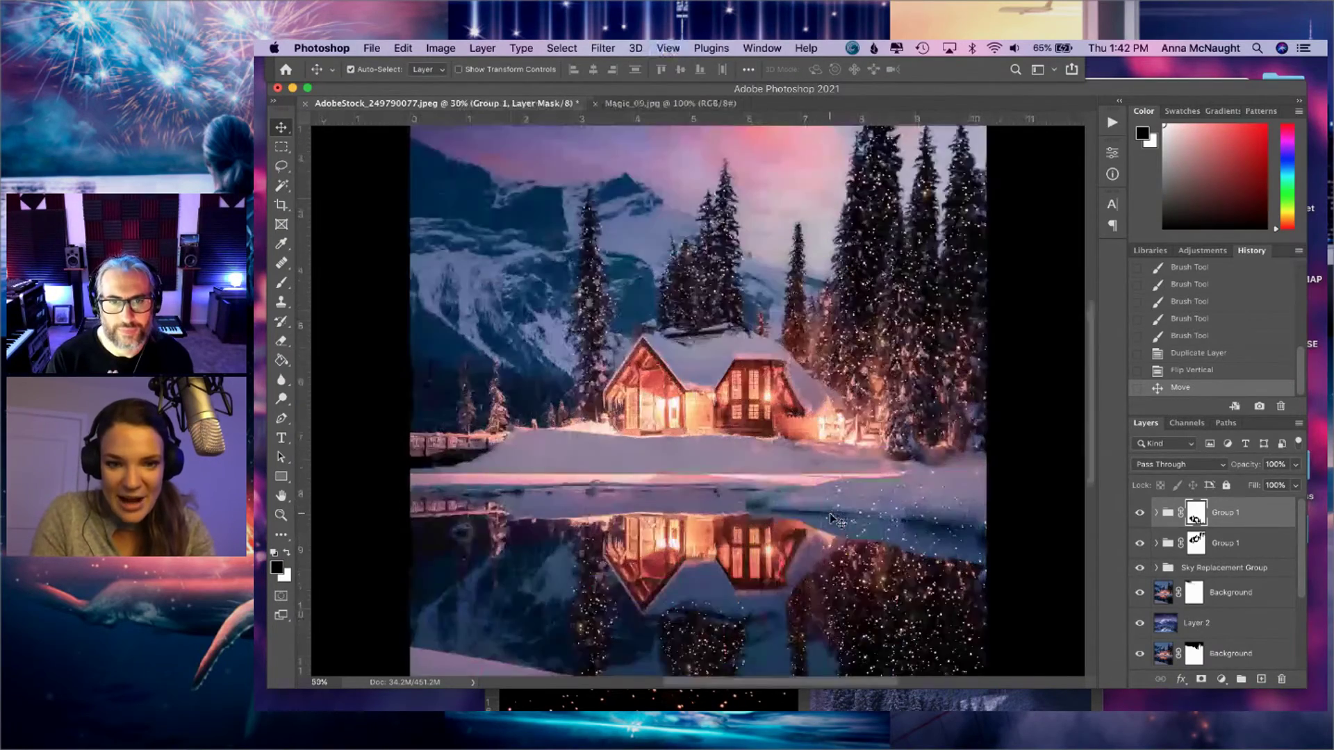
scroll(799, 445, "down", 10)
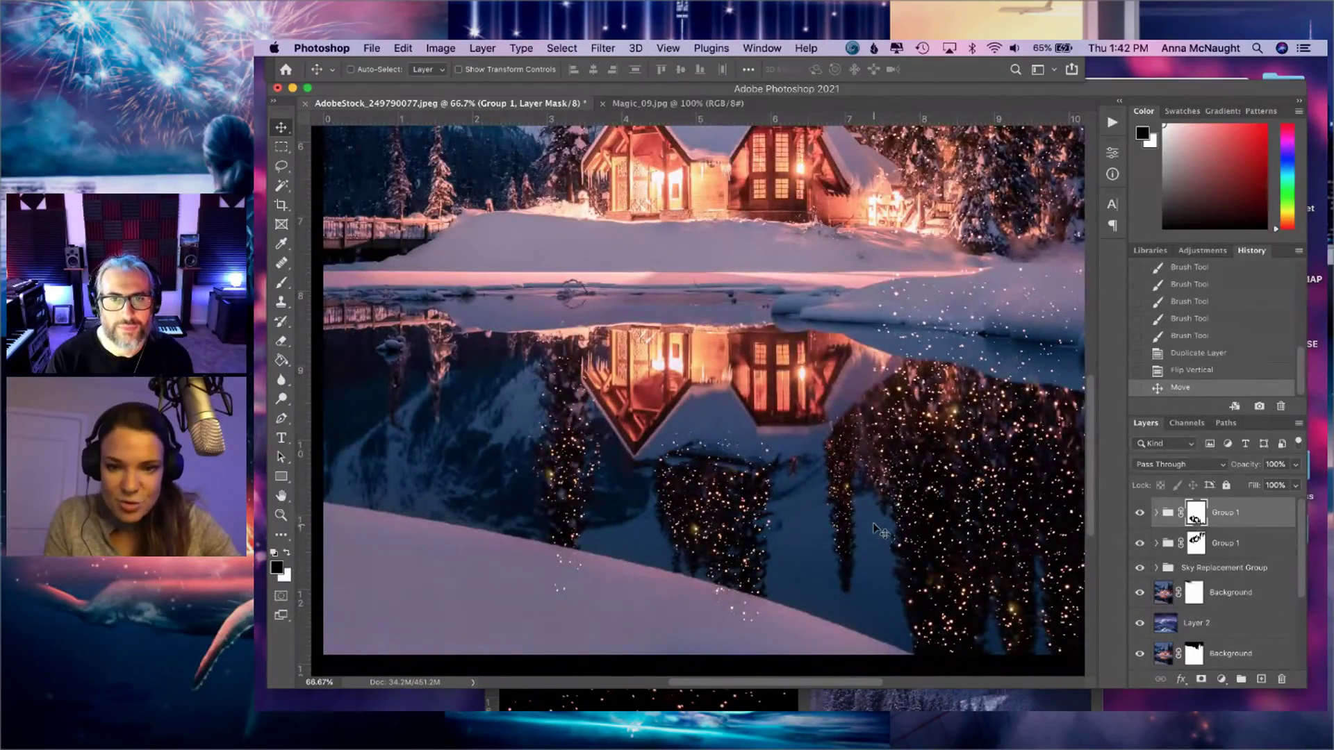
scroll(862, 520, "up", 12)
scroll(864, 519, "down", 13)
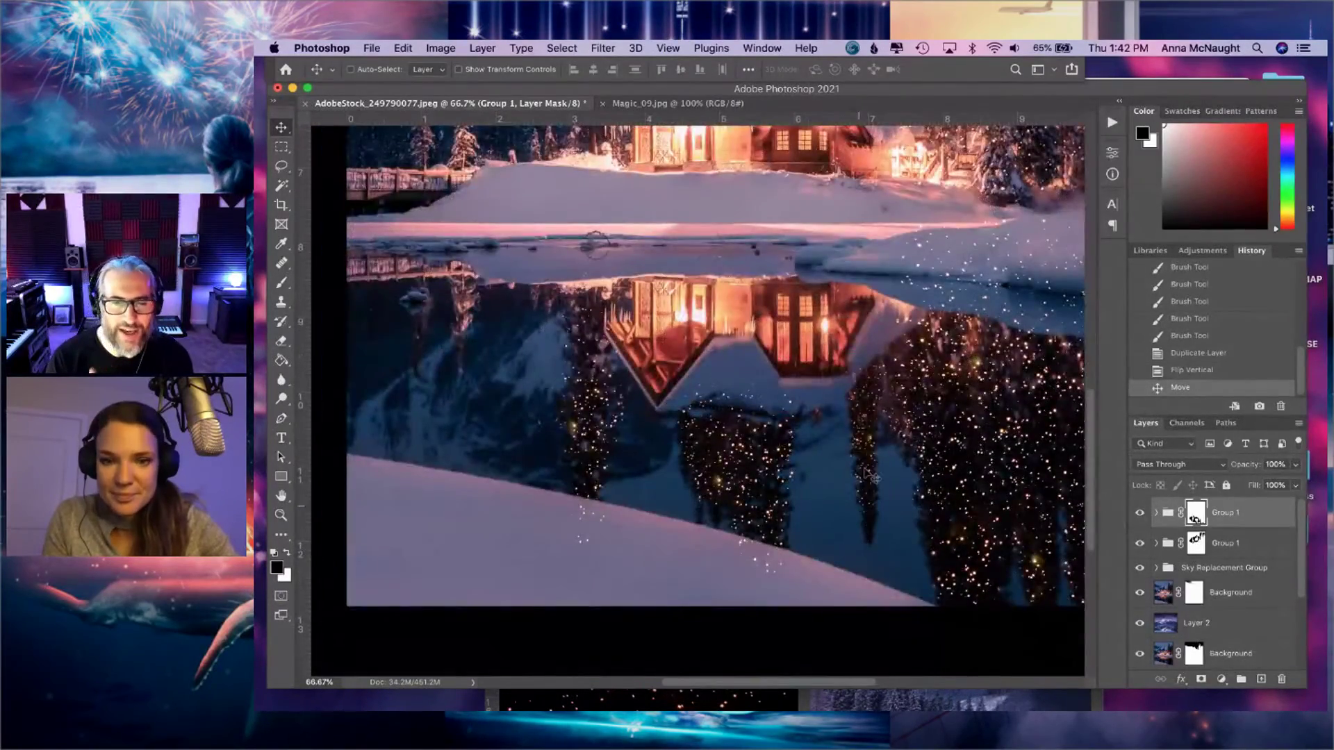
left_click_drag(868, 443, 869, 448)
left_click(607, 46)
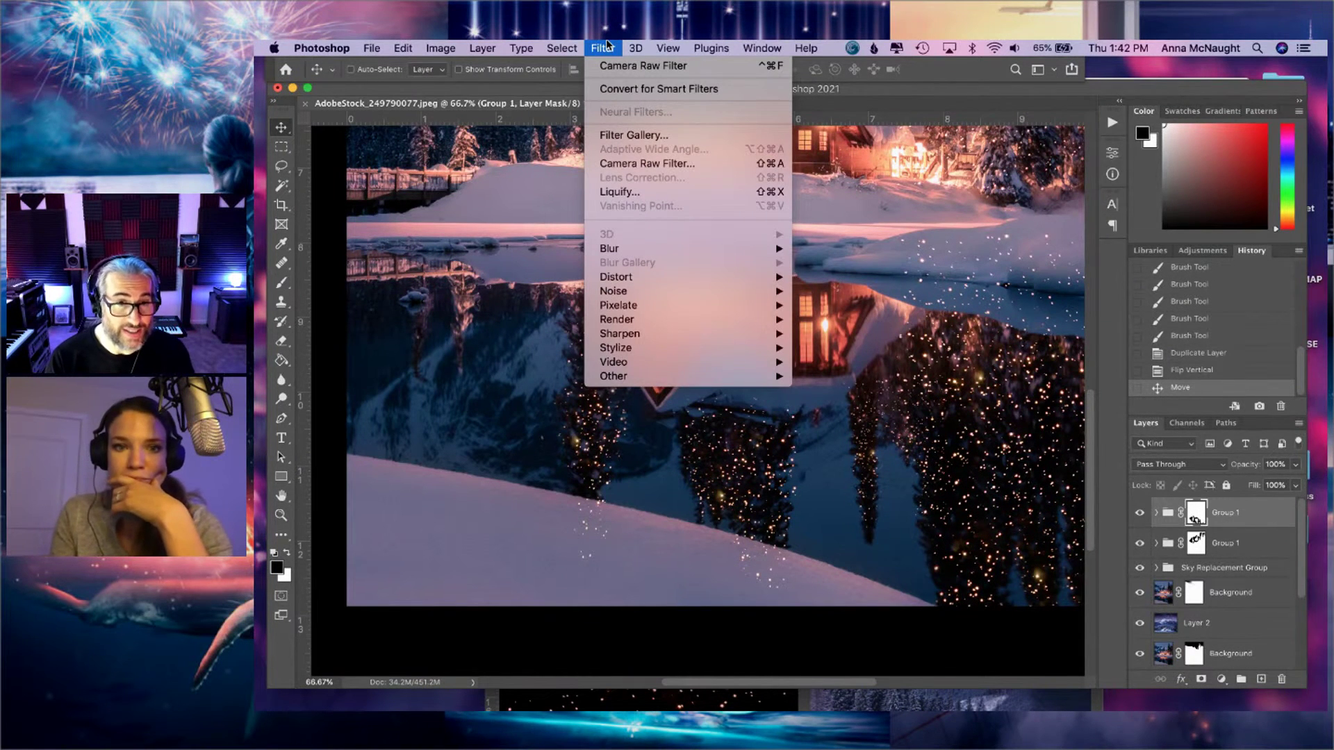
mouse_move(615, 250)
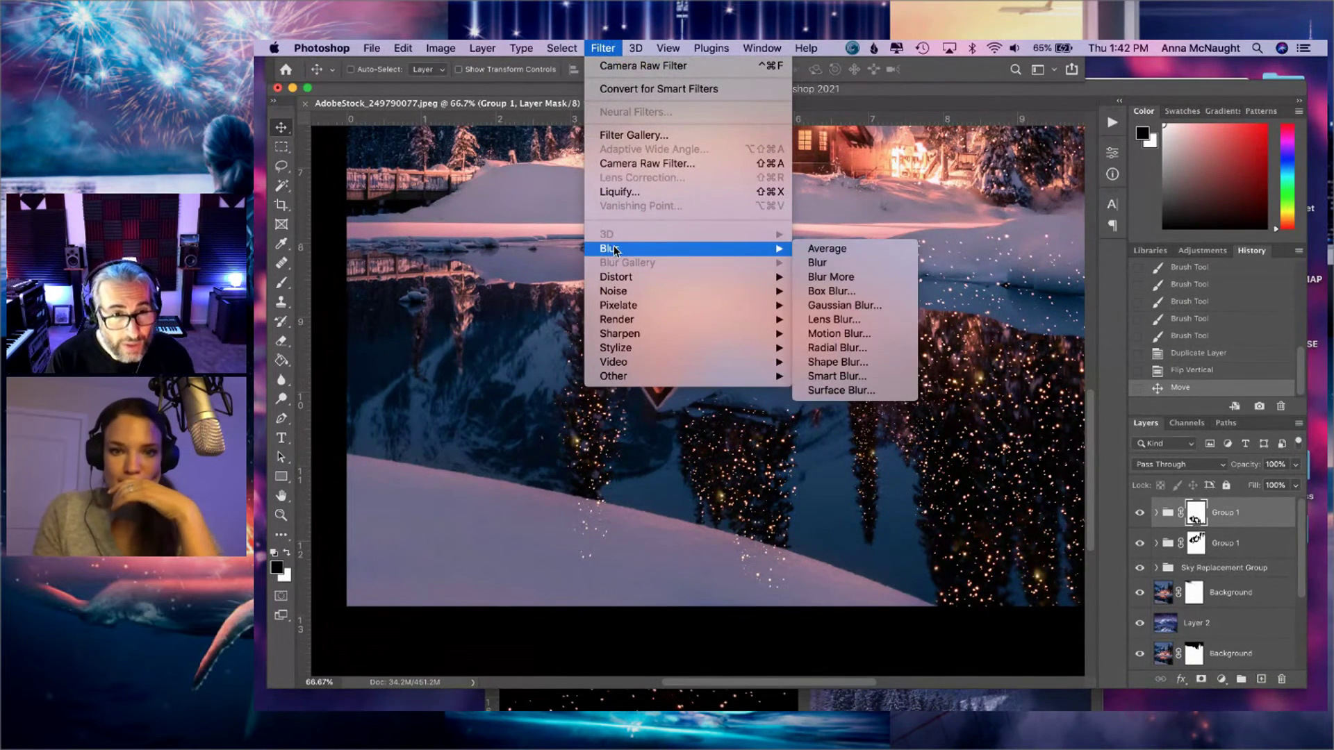
left_click(842, 306)
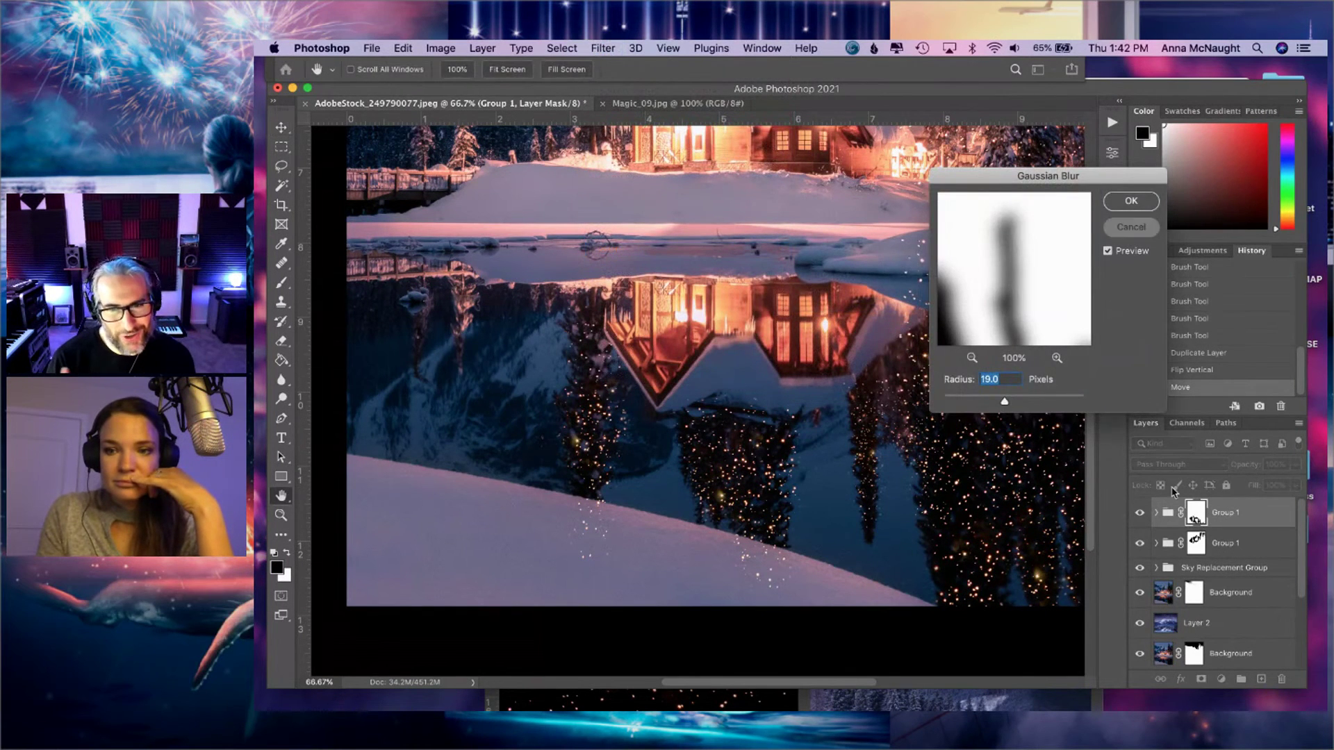
key("Escape")
- Apply a 3.2 pixel Gaussian Blur to the topmost sparkle layer inside the flipped group and check it close up
left_click(1156, 512)
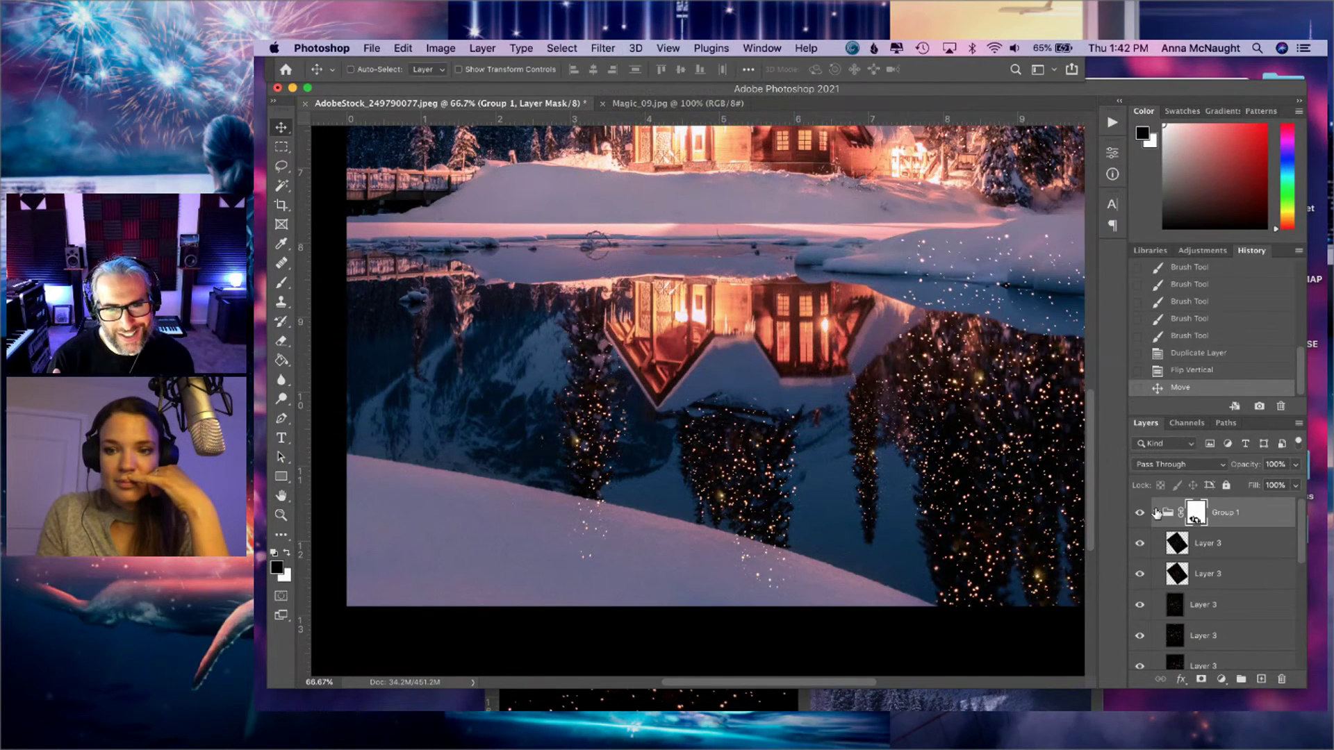
left_click(1177, 545)
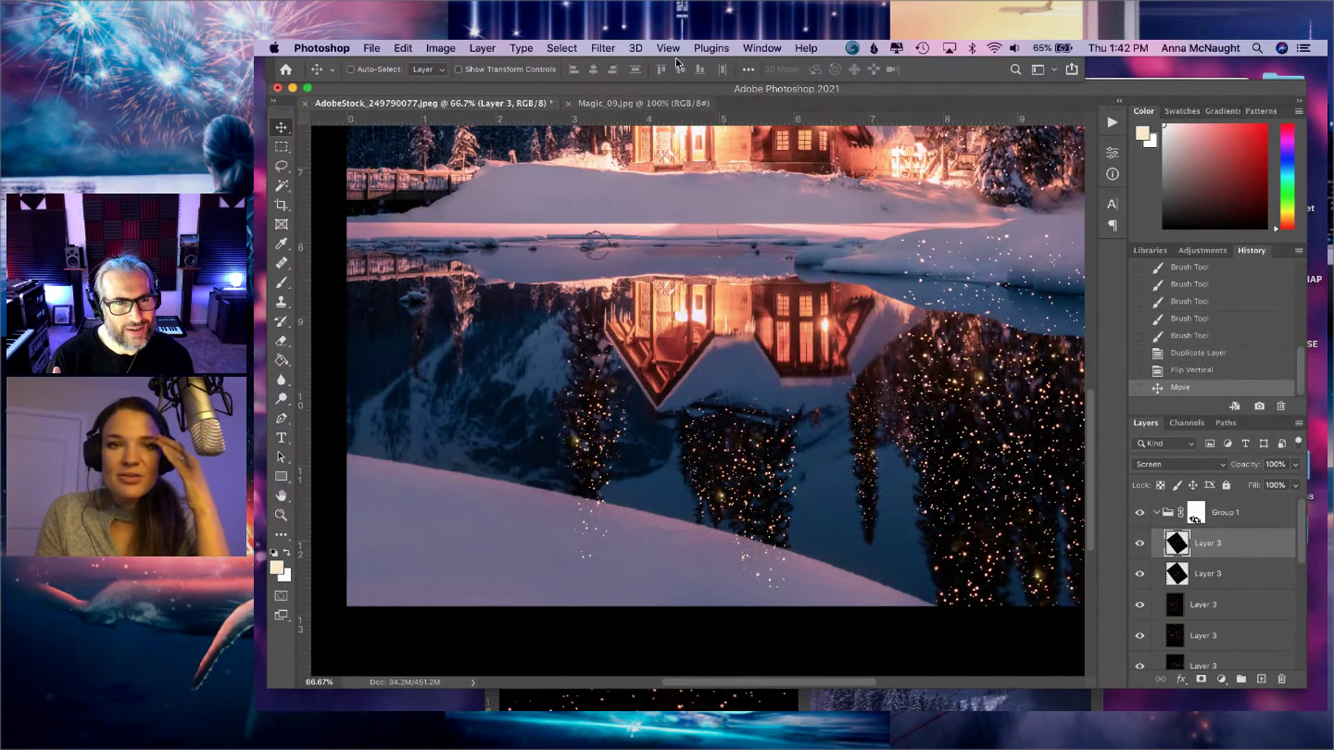
left_click(603, 48)
mouse_move(637, 248)
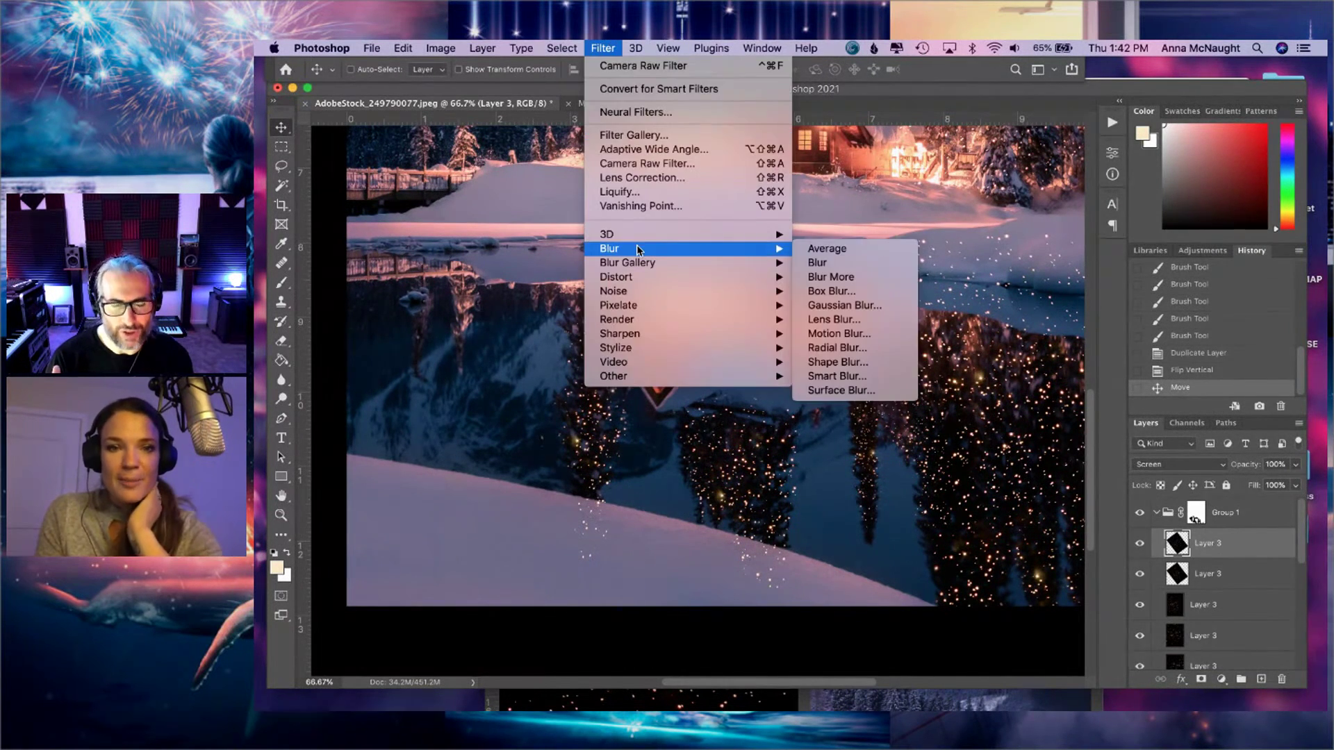
left_click(842, 305)
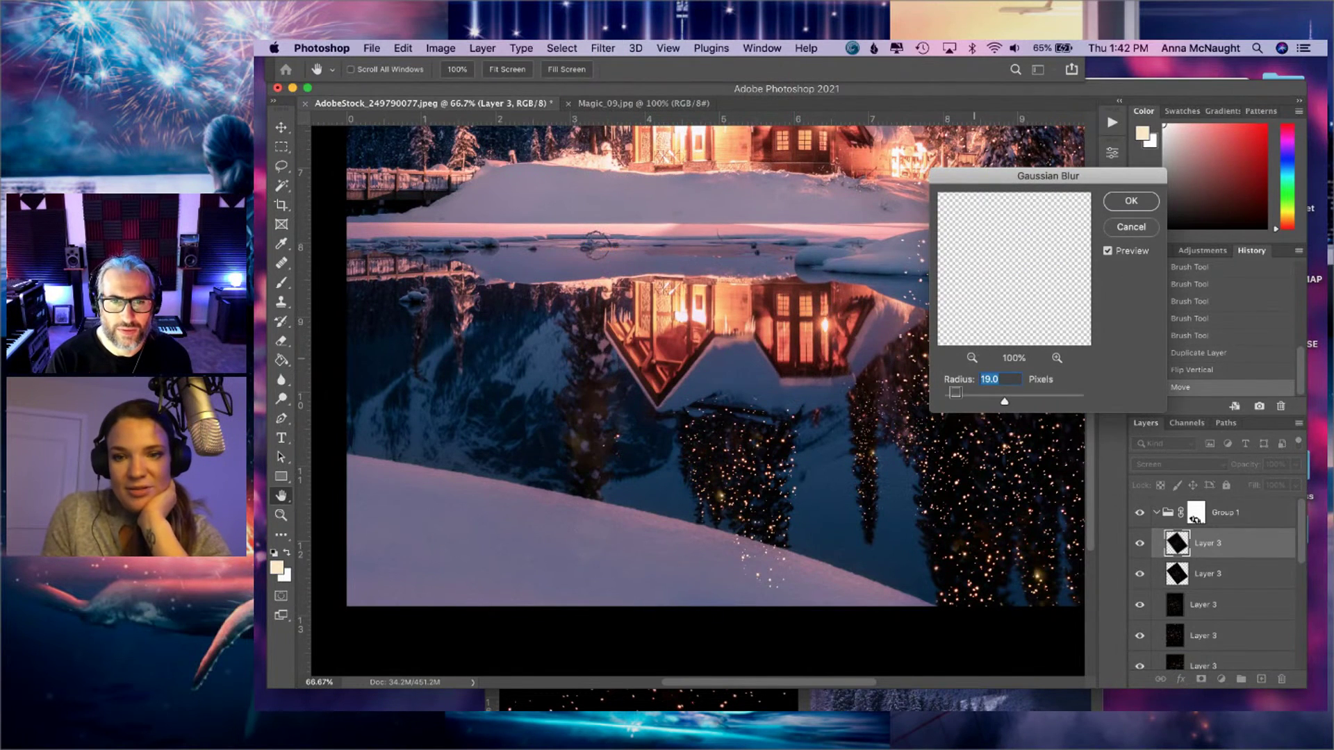
left_click(962, 402)
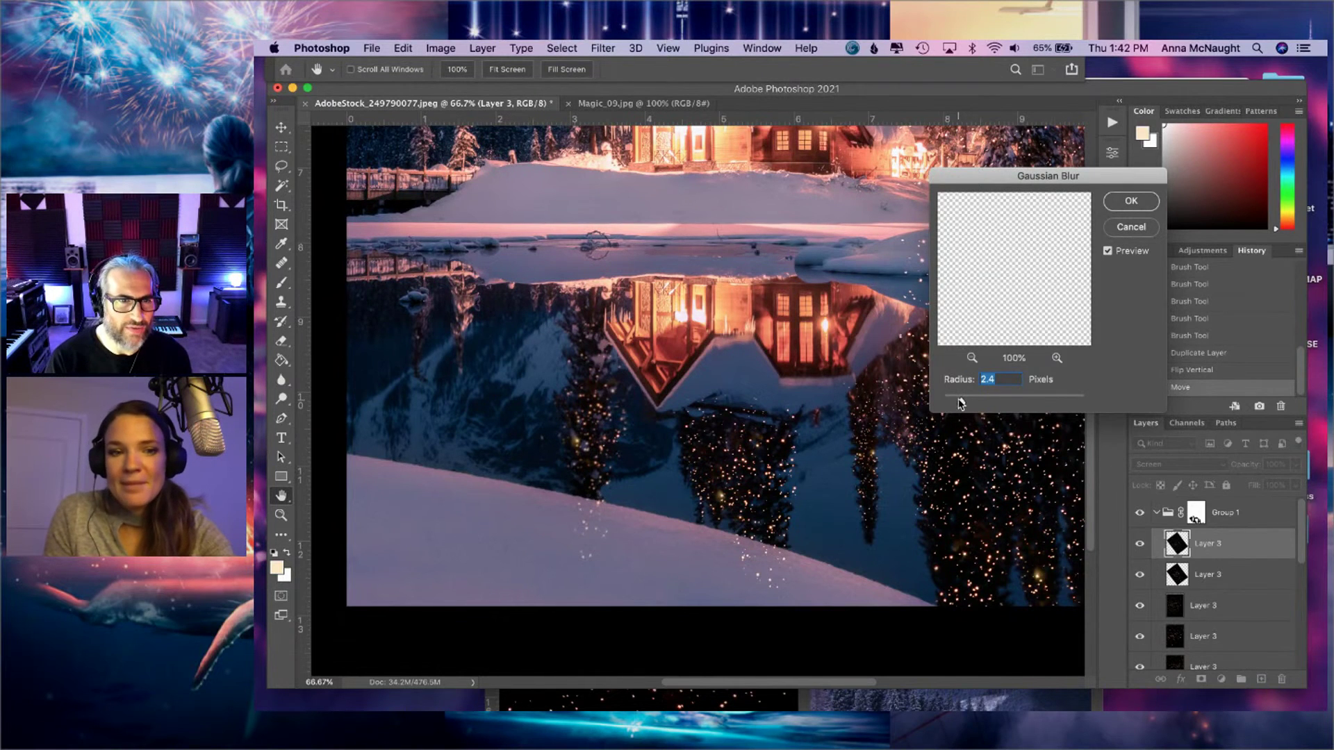
left_click_drag(959, 403, 968, 404)
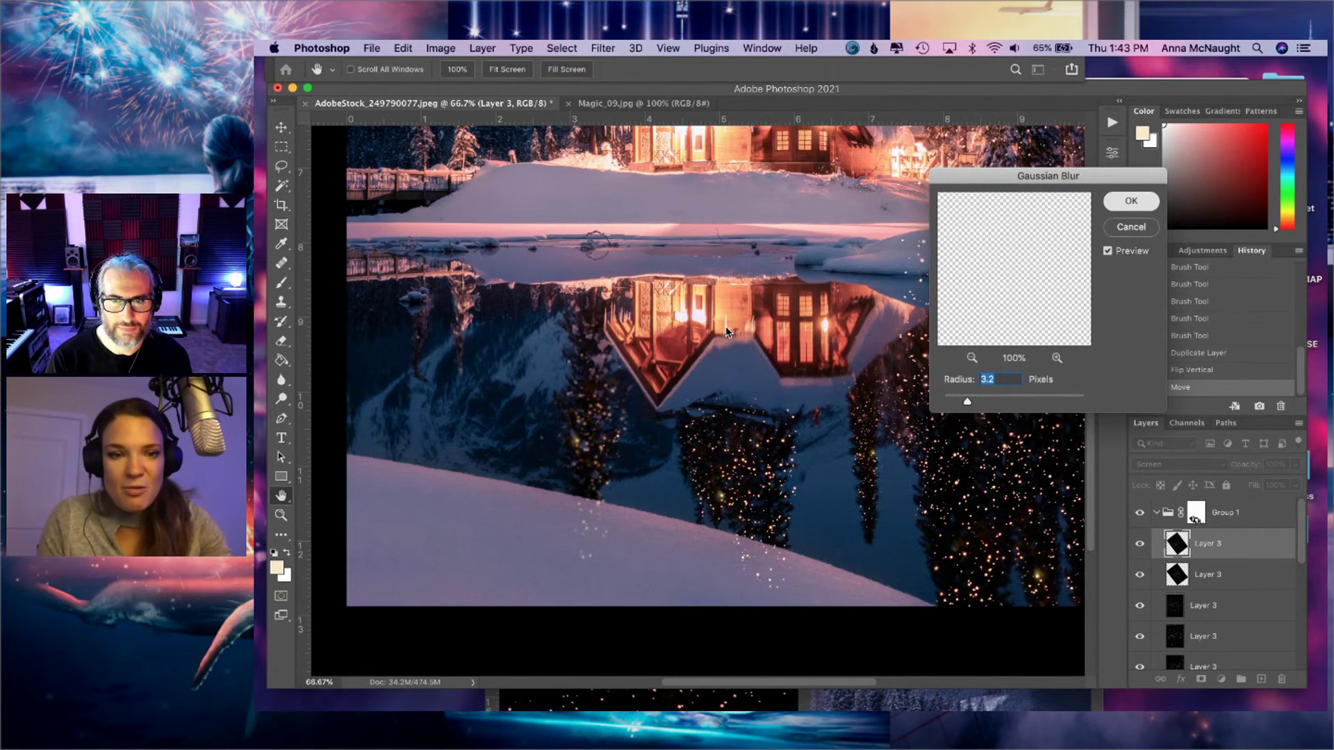
key("Return")
key("super+equal")
key("super+equal")
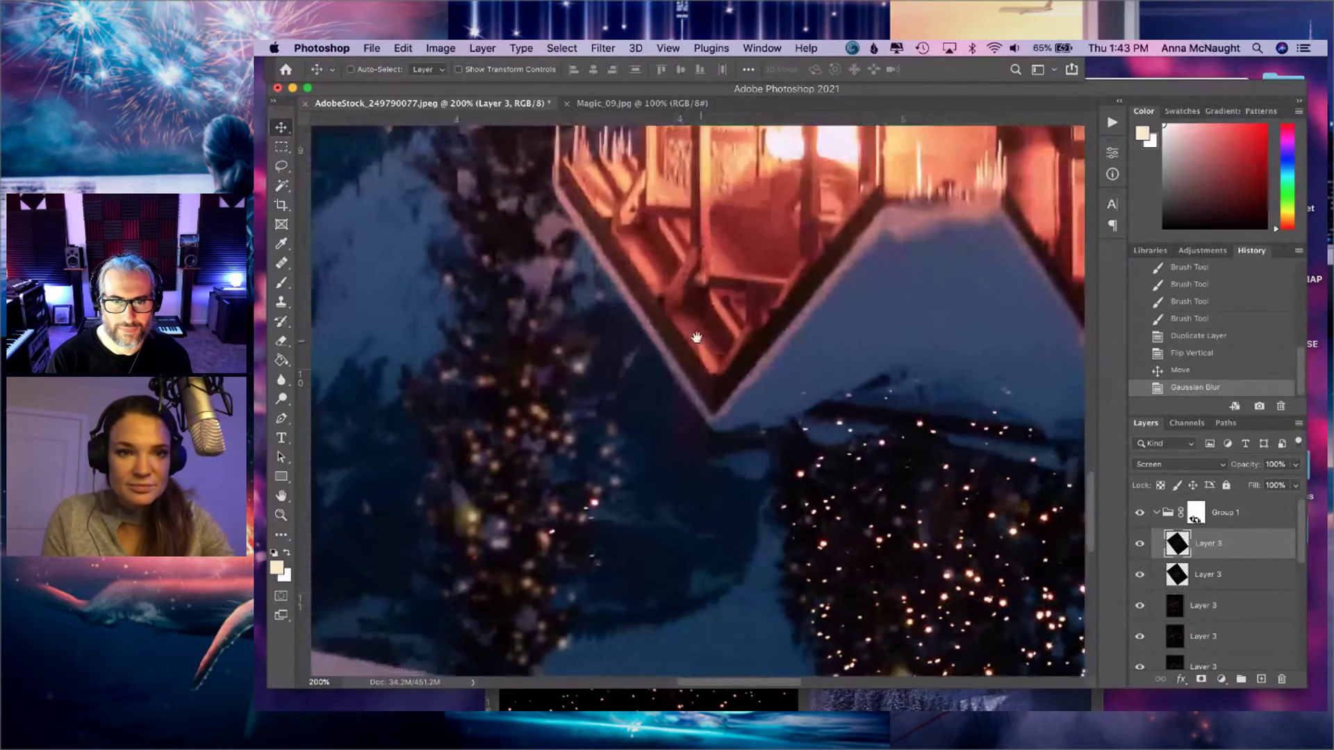
left_click_drag(697, 339, 820, 348)
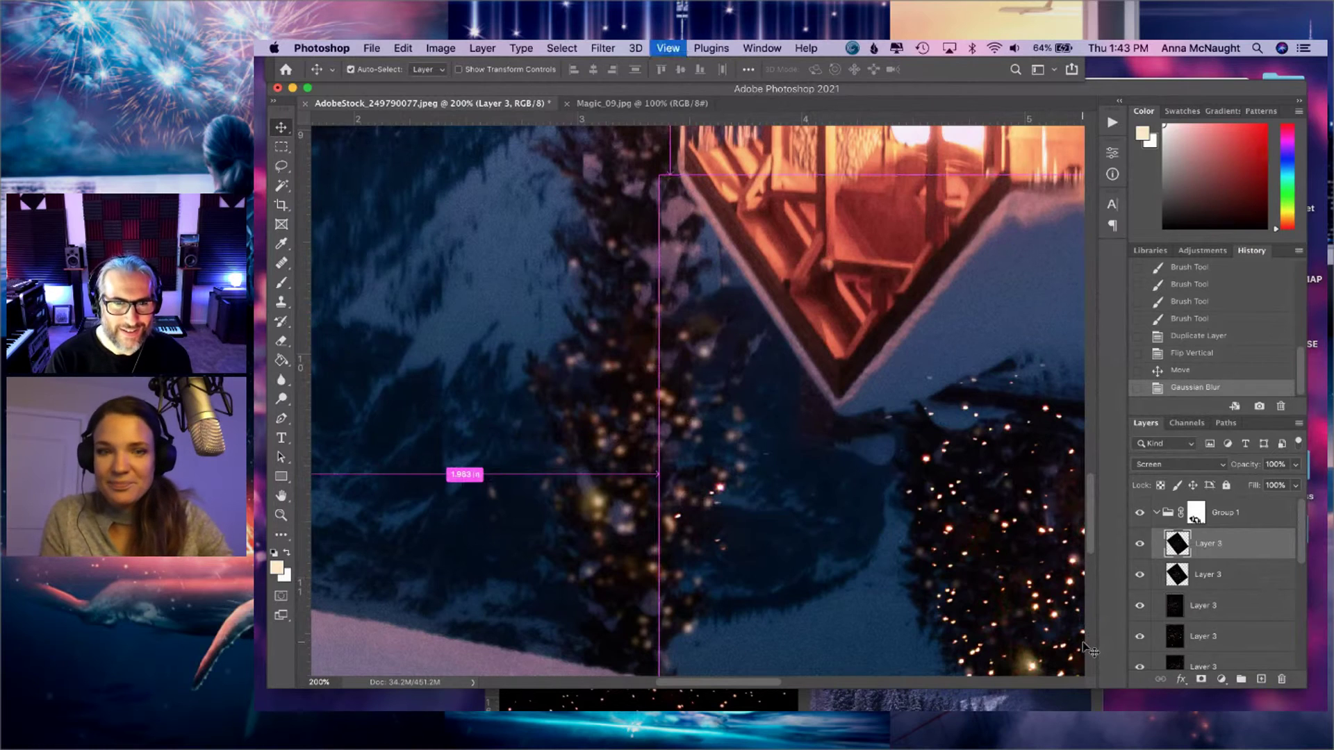
- Repeat the same Gaussian Blur on the second and third sparkle layers of the flipped group
key("super+minus")
left_click(1199, 584)
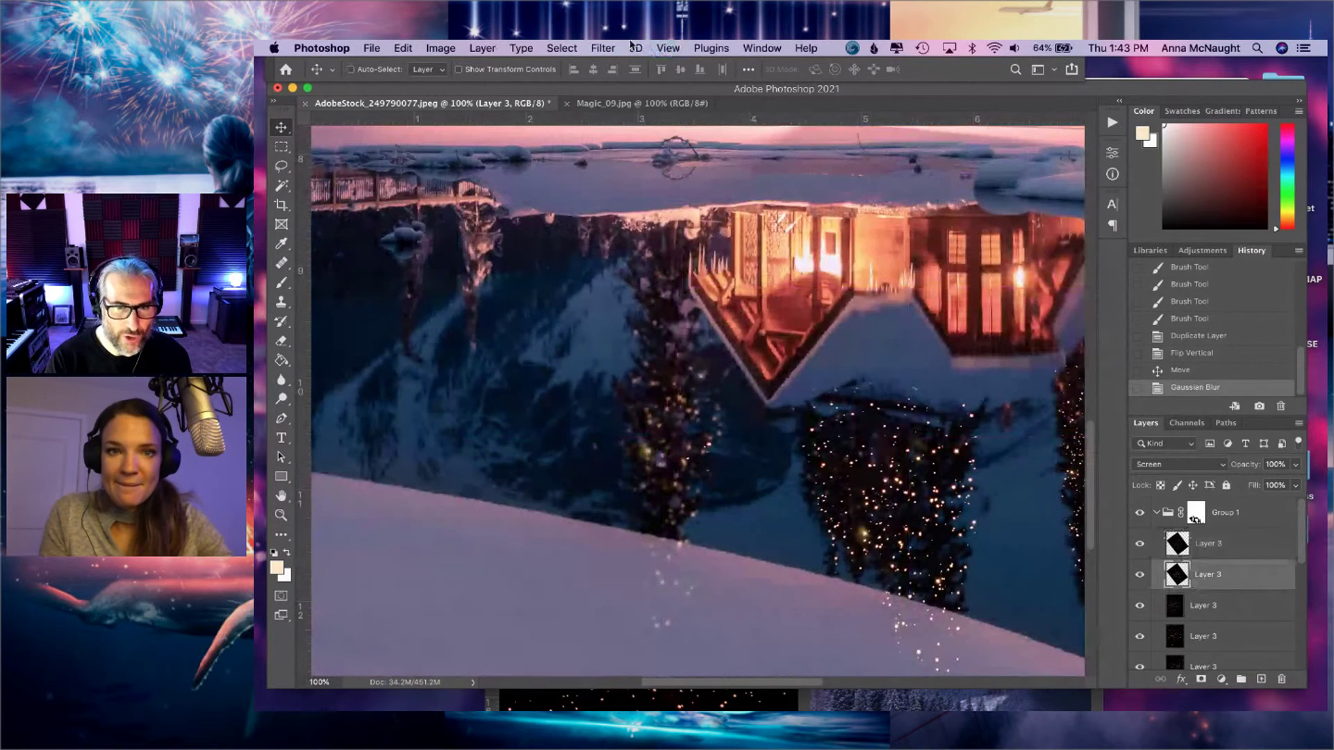
left_click(623, 46)
left_click(629, 63)
left_click_drag(873, 330, 655, 321)
left_click(1183, 618)
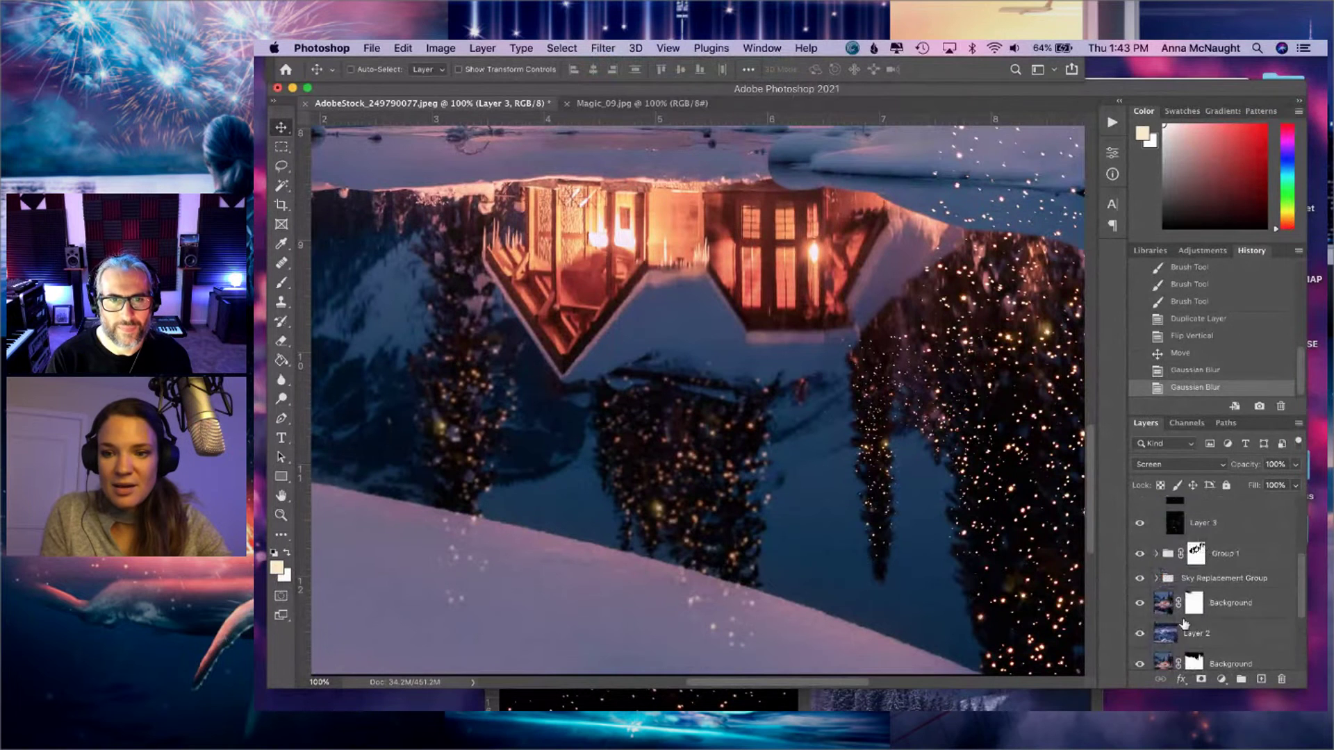
left_click(622, 47)
left_click(632, 61)
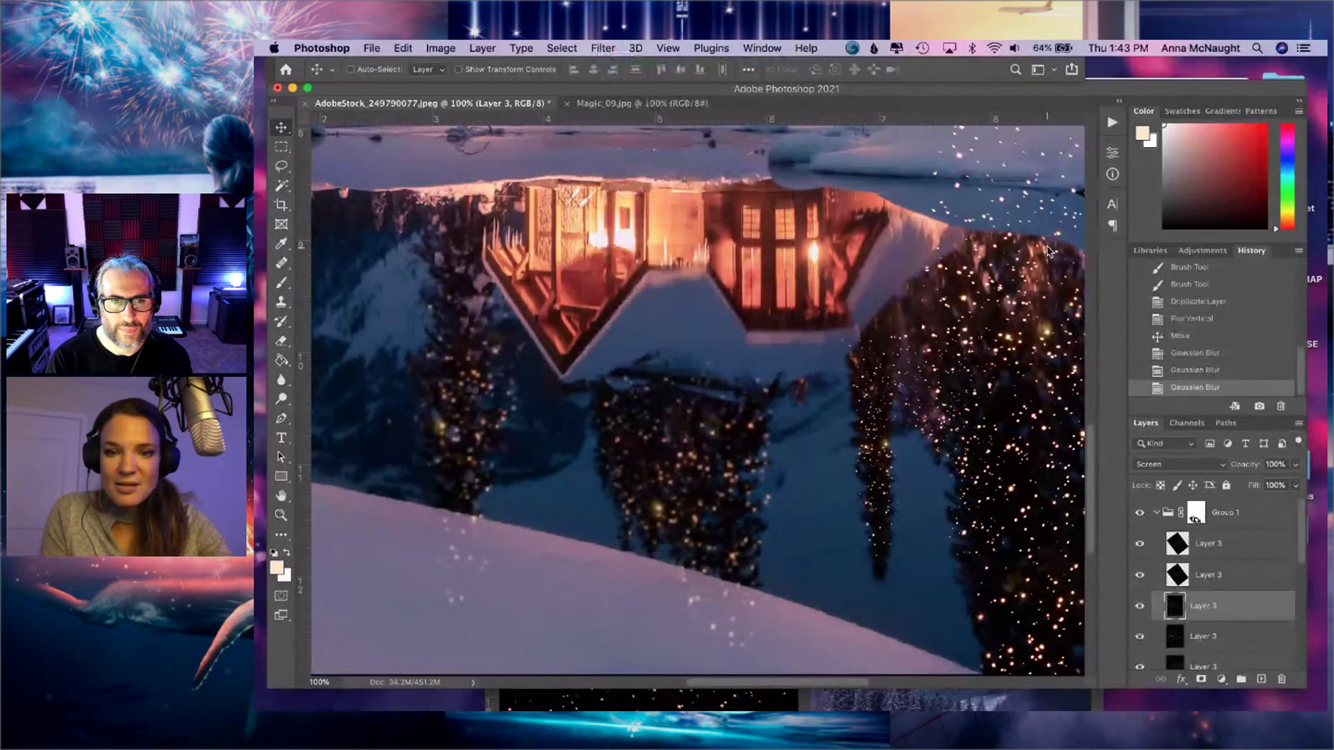
- Repeat the same Gaussian Blur on the fourth and fifth sparkle layers of the flipped group
left_click_drag(903, 335, 673, 309)
key("alt+bracketleft")
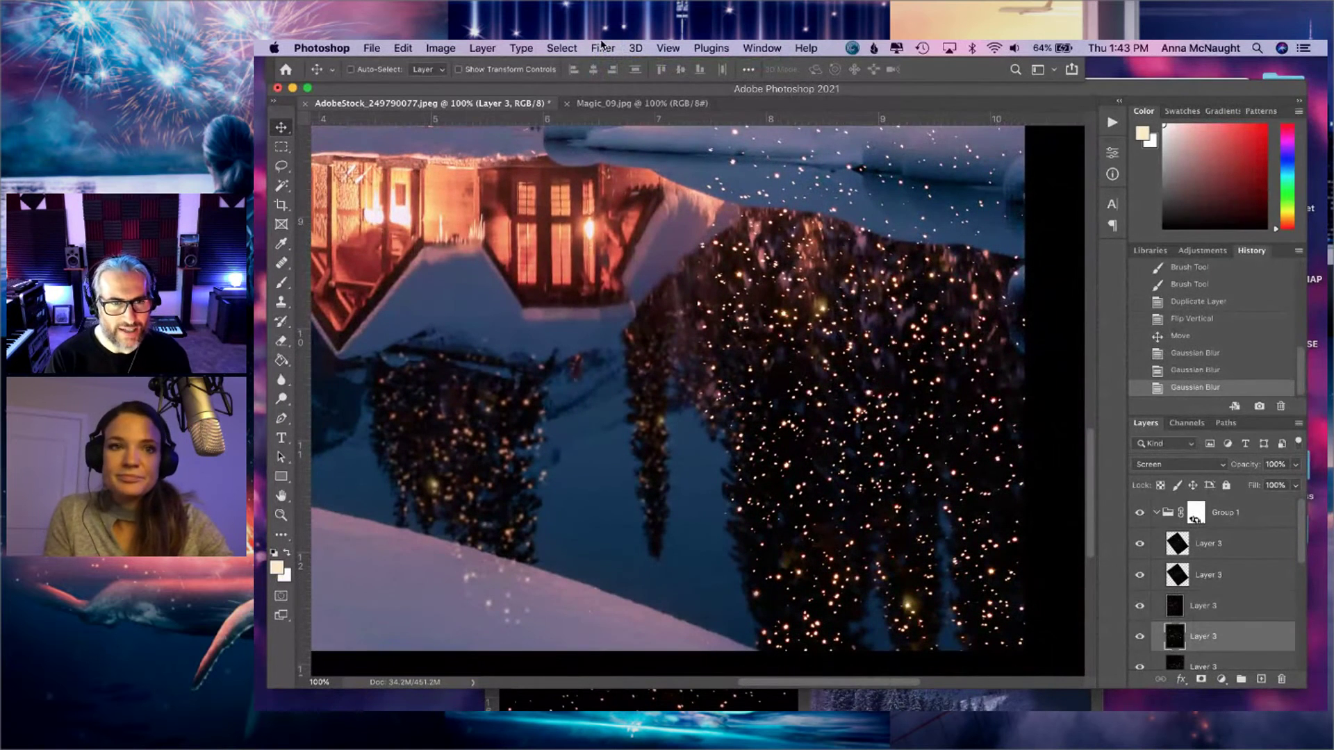
left_click(604, 47)
left_click(629, 66)
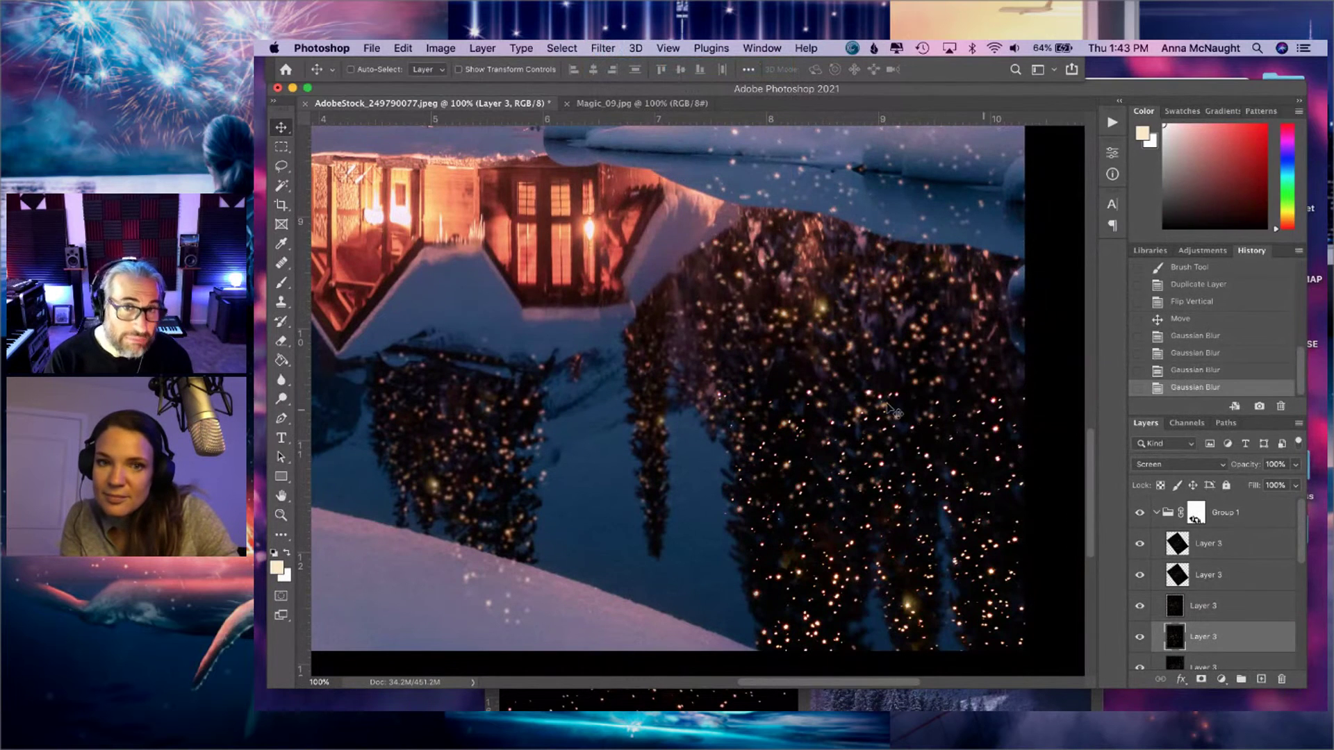
scroll(1207, 615, "down", 1)
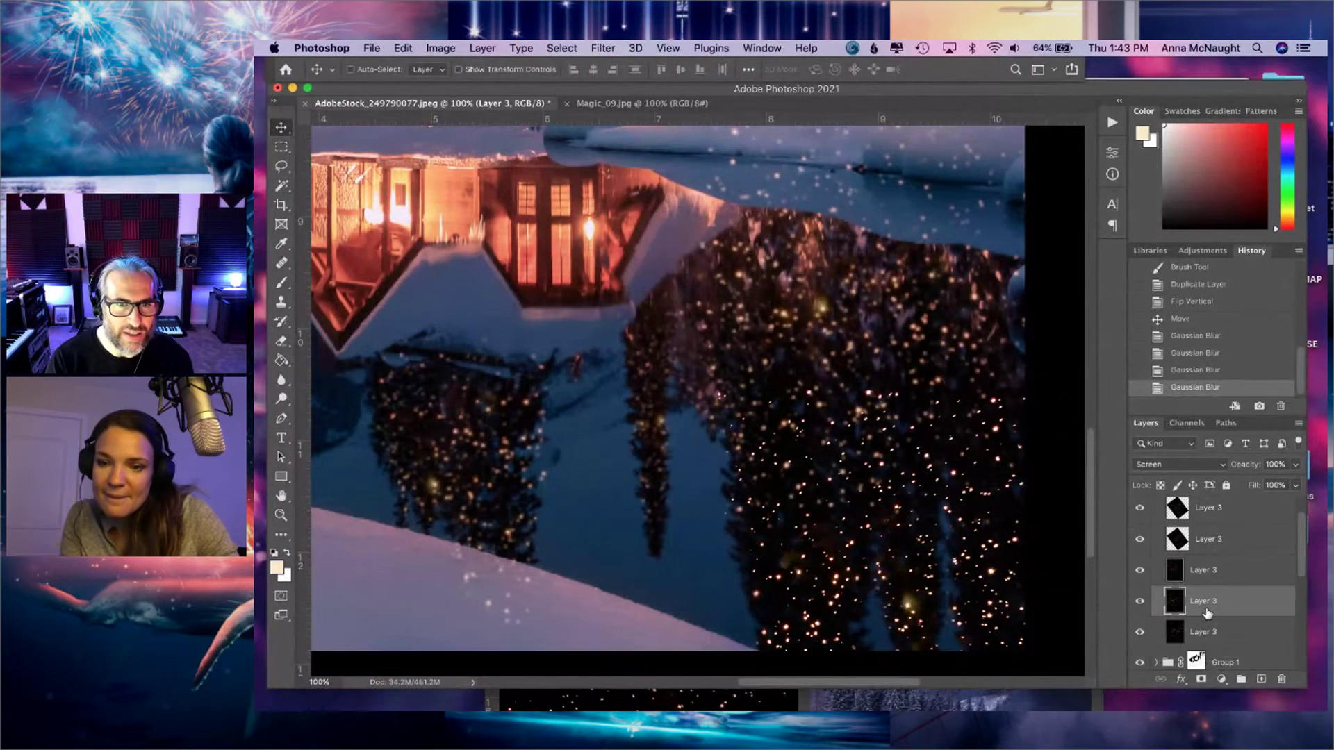
left_click(1200, 629)
left_click(602, 47)
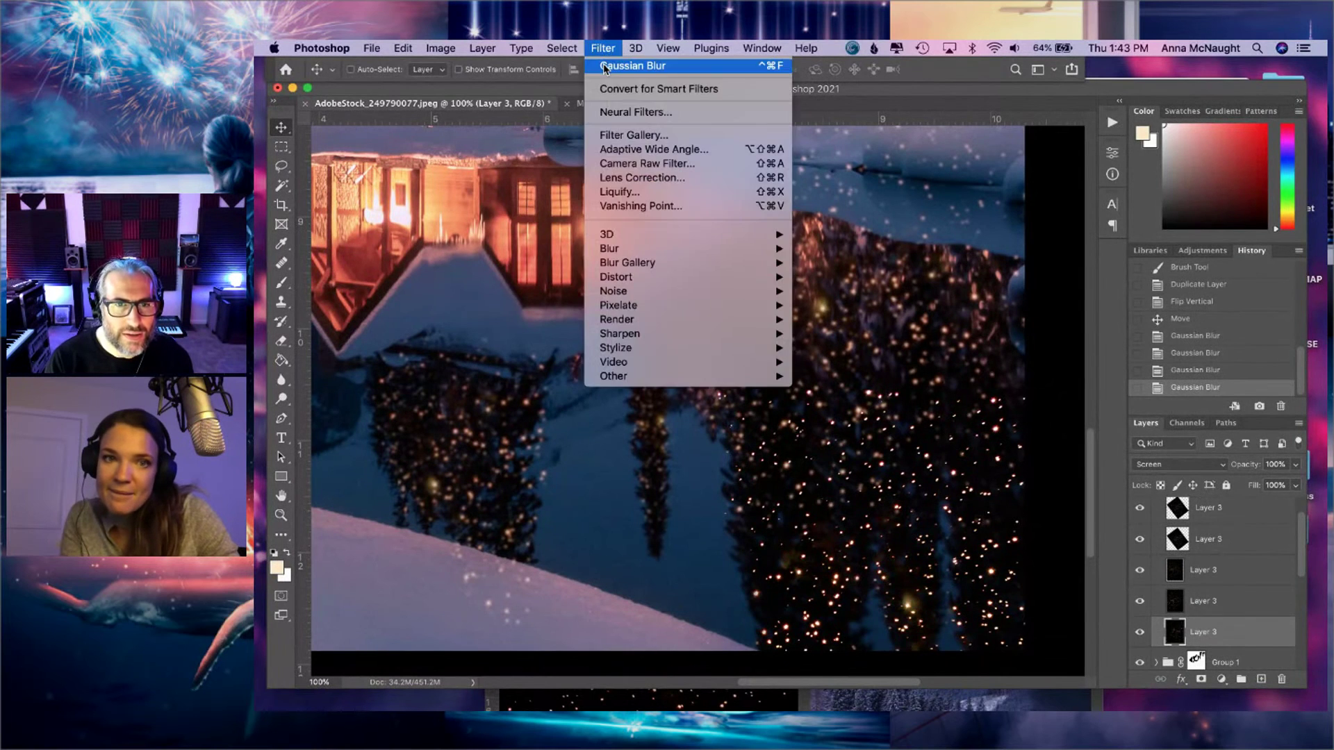
left_click(604, 68)
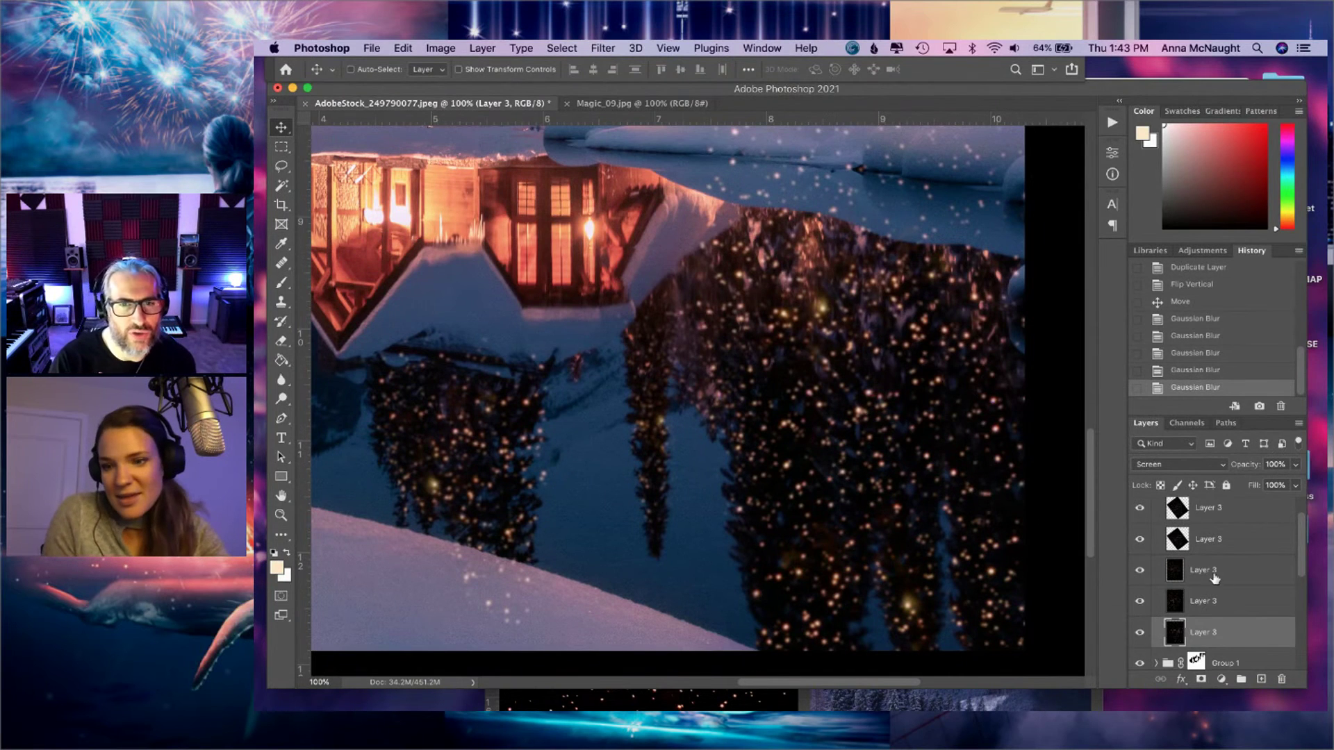
- Paint black on the flipped group's mask with a 70 px brush to hide sparkles on the snowy bank beyond the tree reflections
scroll(1187, 538, "up", 1)
left_click(1192, 518)
key("d")
key("b")
scroll(739, 224, "up", 5)
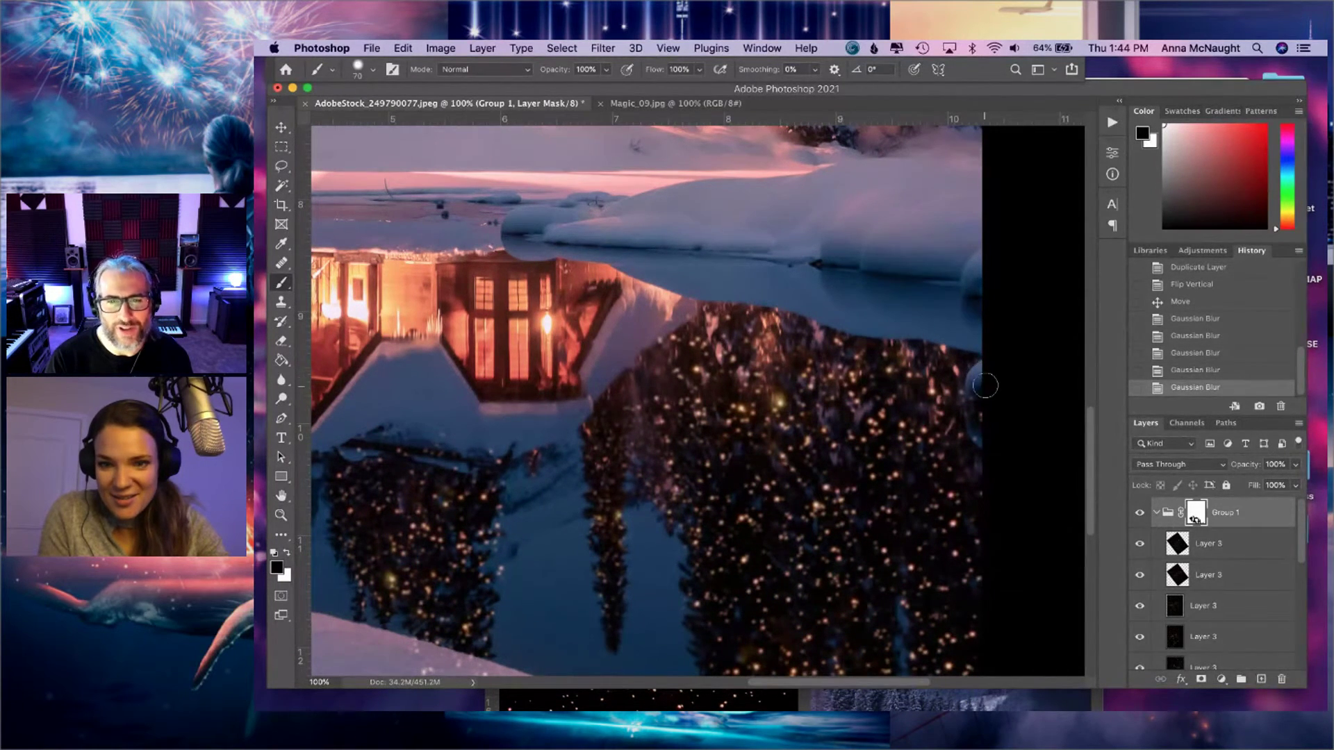
left_click(991, 434)
- Reduce the brush to 45 px and paint black on the flipped group's mask over the cabin reflection's roof and its surroundings
key("bracketleft")
key("bracketleft")
key("bracketleft")
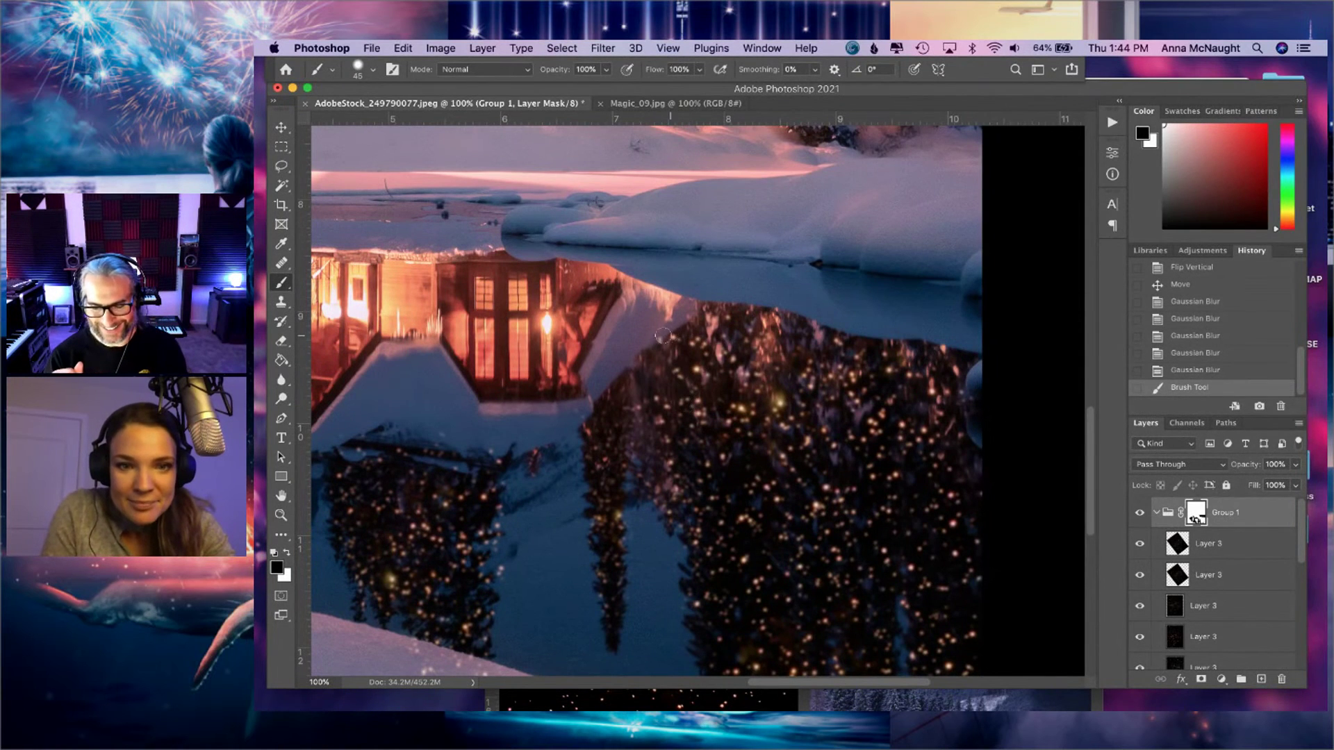
left_click(705, 290)
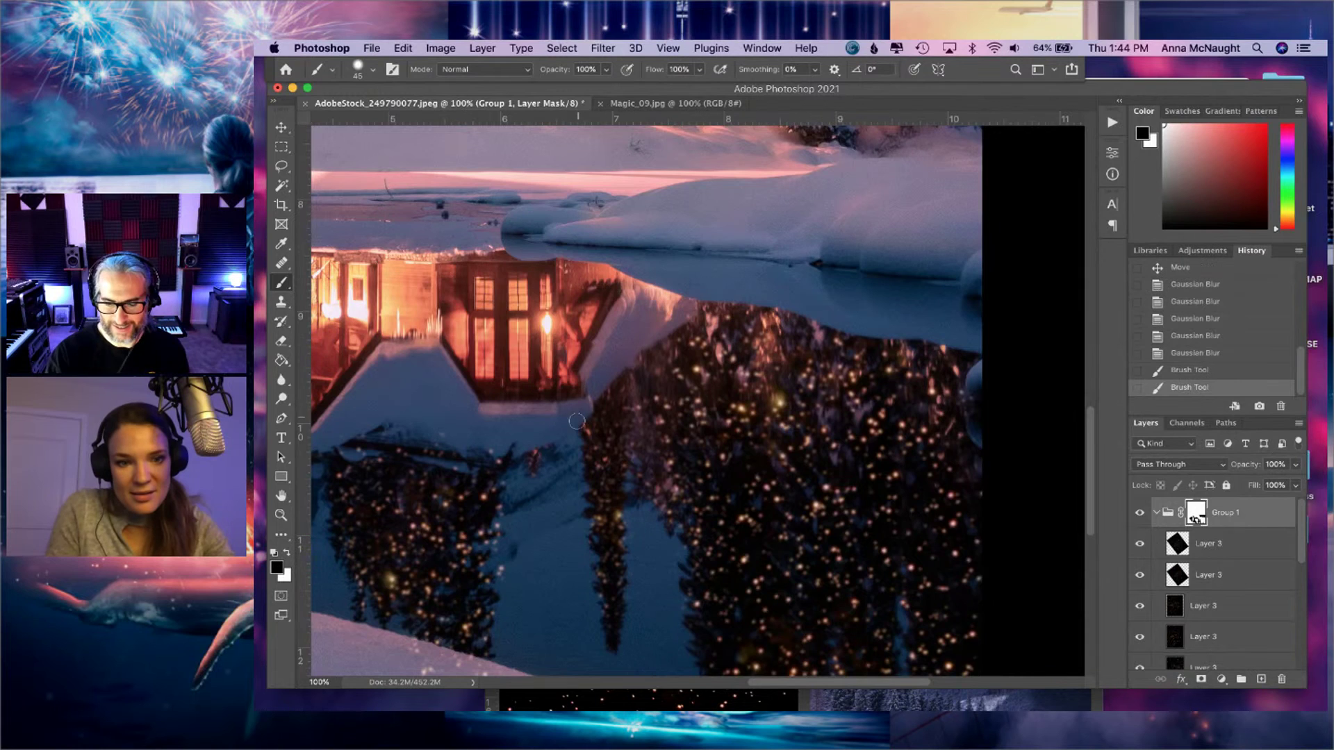
left_click(579, 419)
scroll(584, 413, "left", 5)
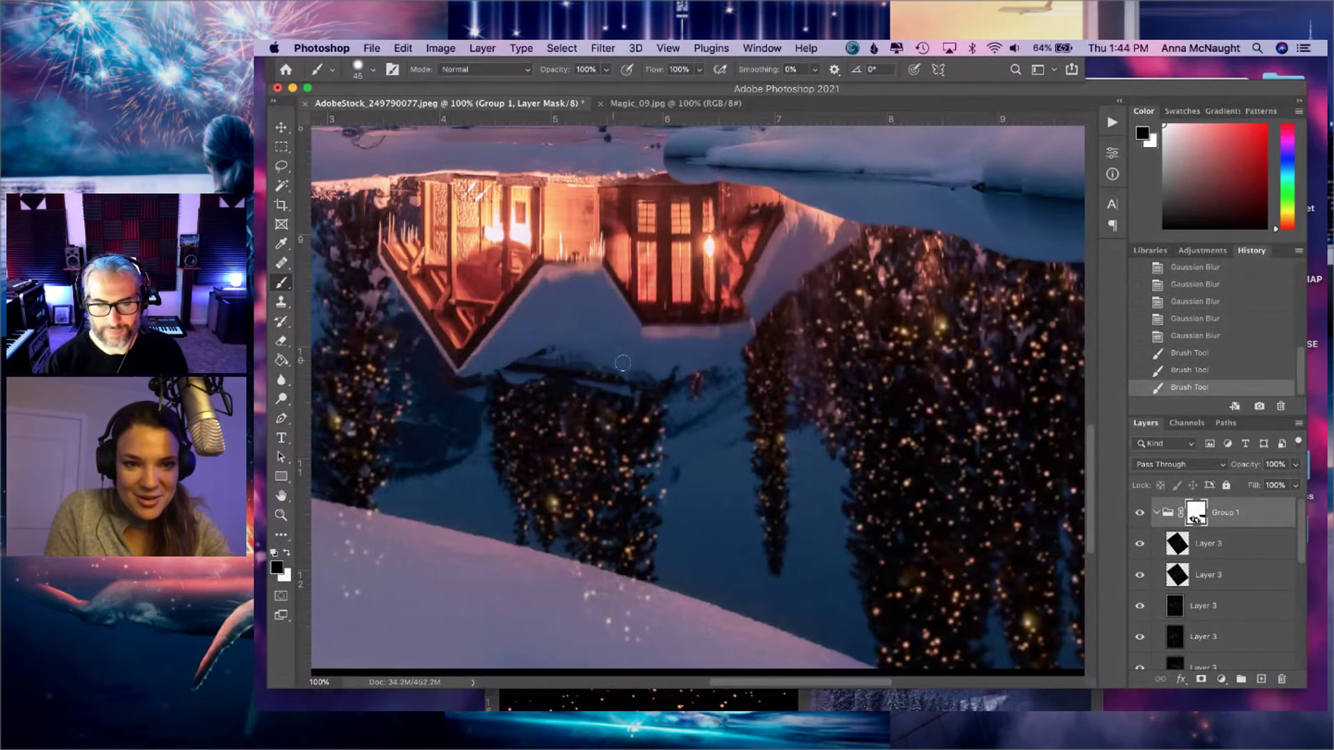
left_click_drag(502, 370, 620, 359)
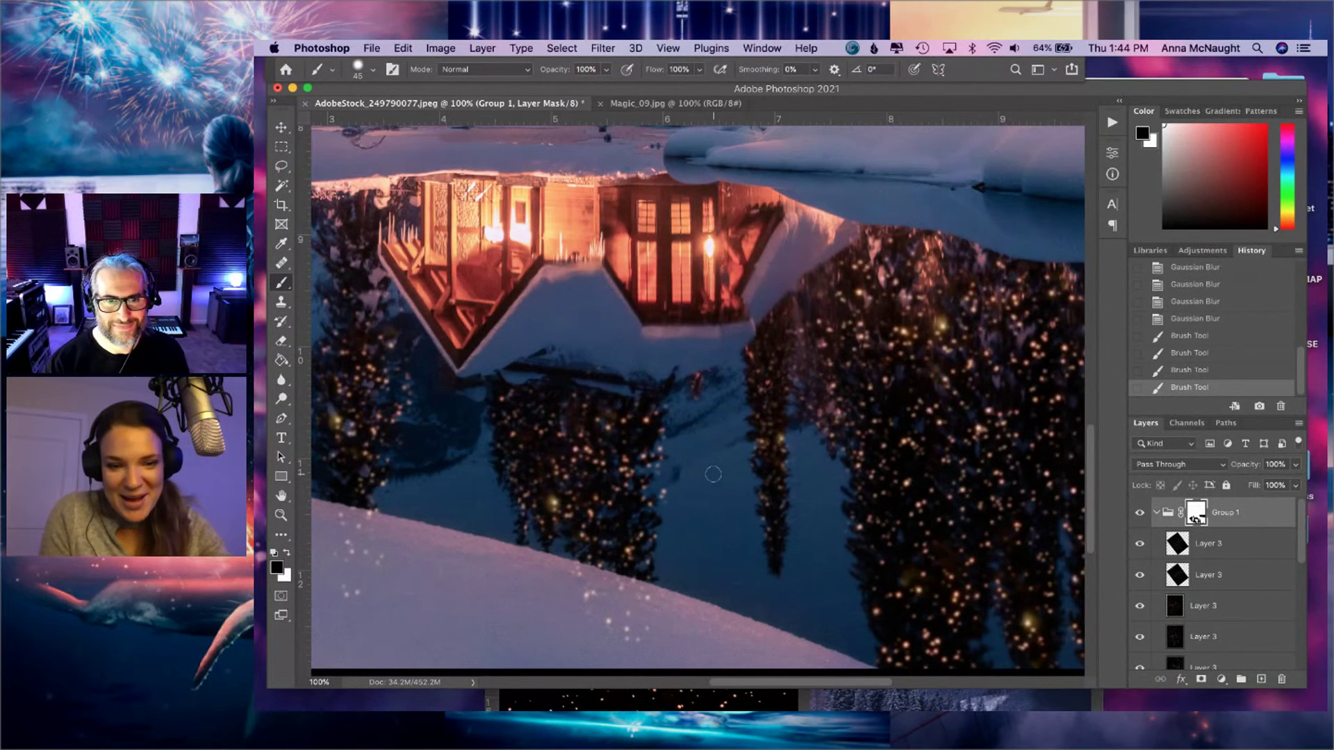
- Paint black on the flipped group's mask to hide the stray sparkles on the snowy foreground slope
scroll(713, 475, "down", 2)
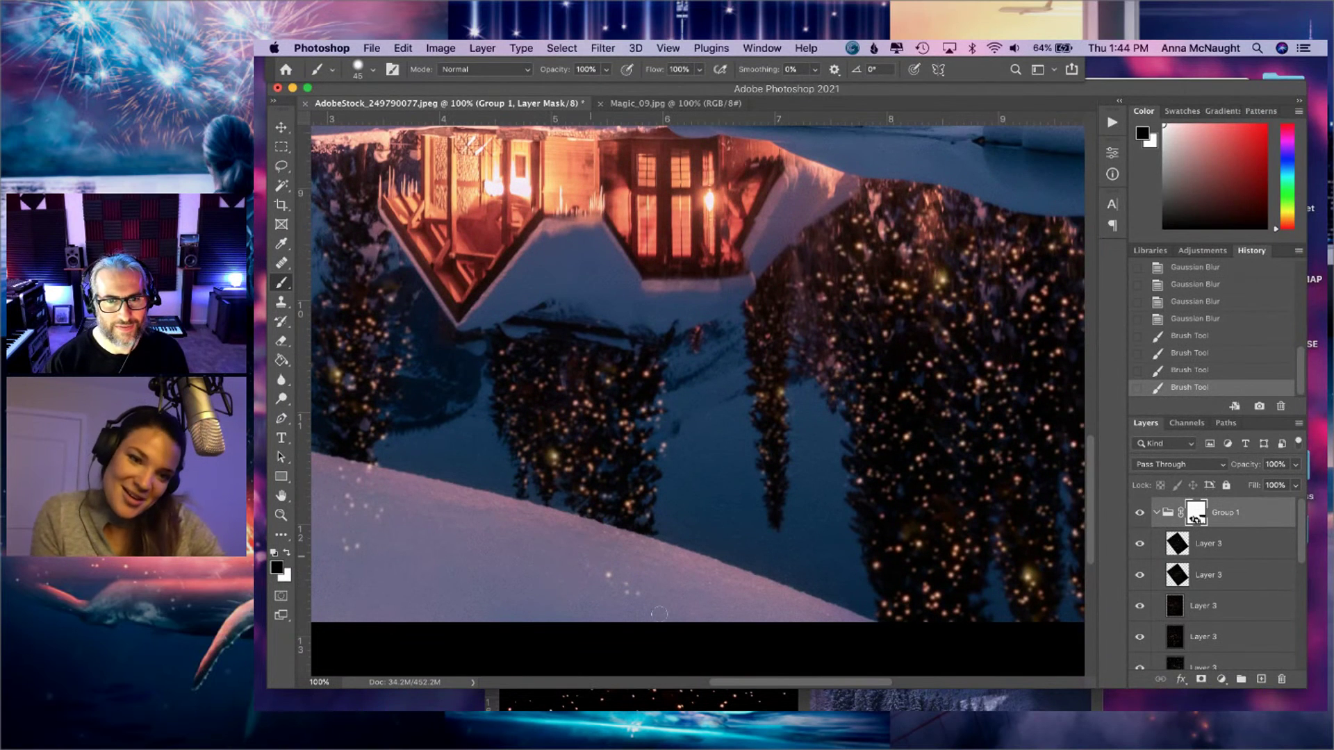
left_click(606, 535)
scroll(625, 538, "left", 10)
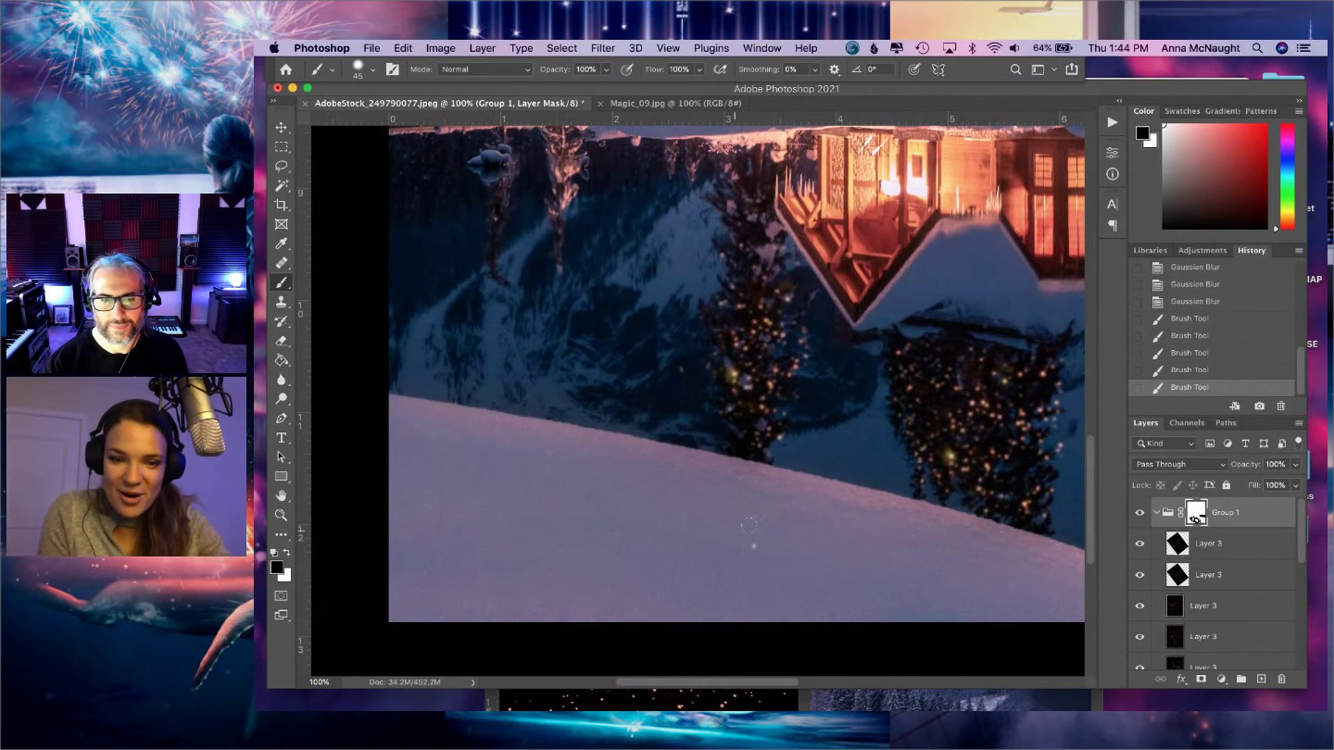
left_click(733, 538)
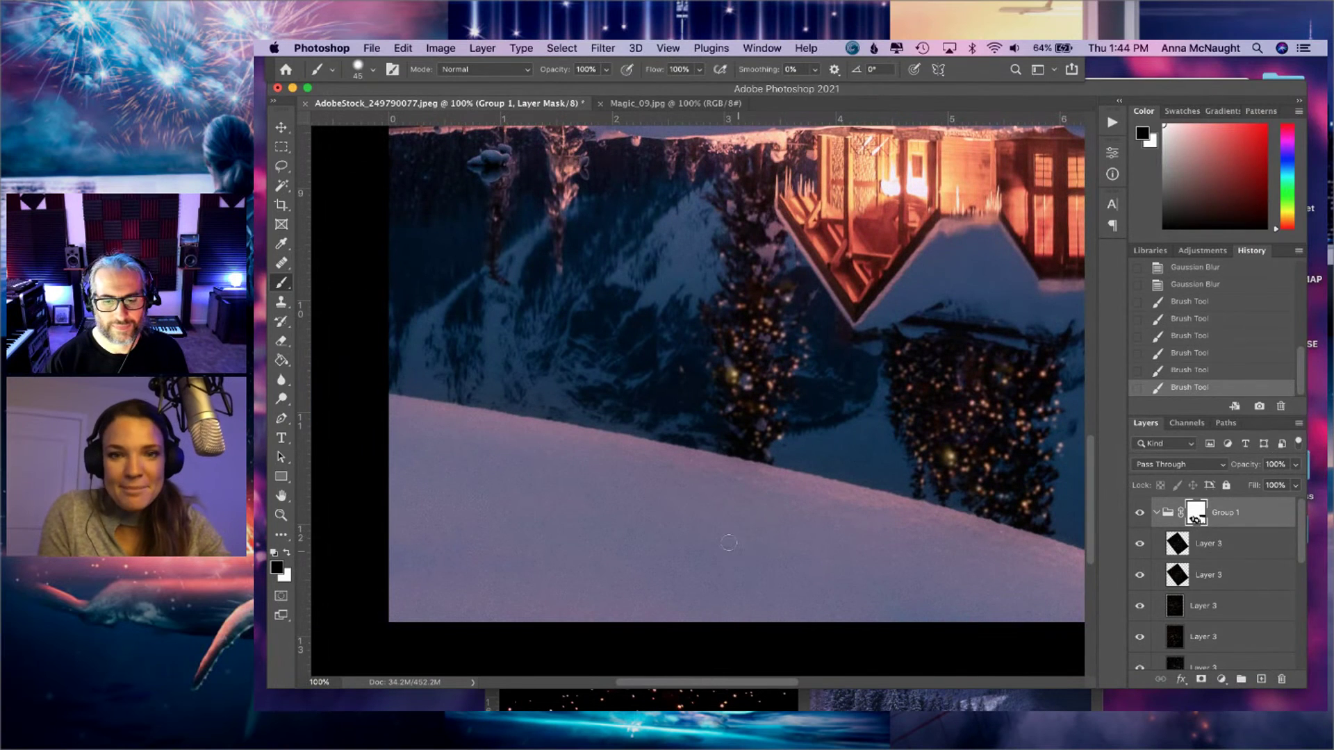
- Paint black on the flipped group's mask to hide stray sparkles over the reflected cabin
left_click(809, 281)
scroll(713, 206, "up", 5)
scroll(714, 206, "right", 2)
scroll(785, 313, "up", 3)
left_click(792, 313)
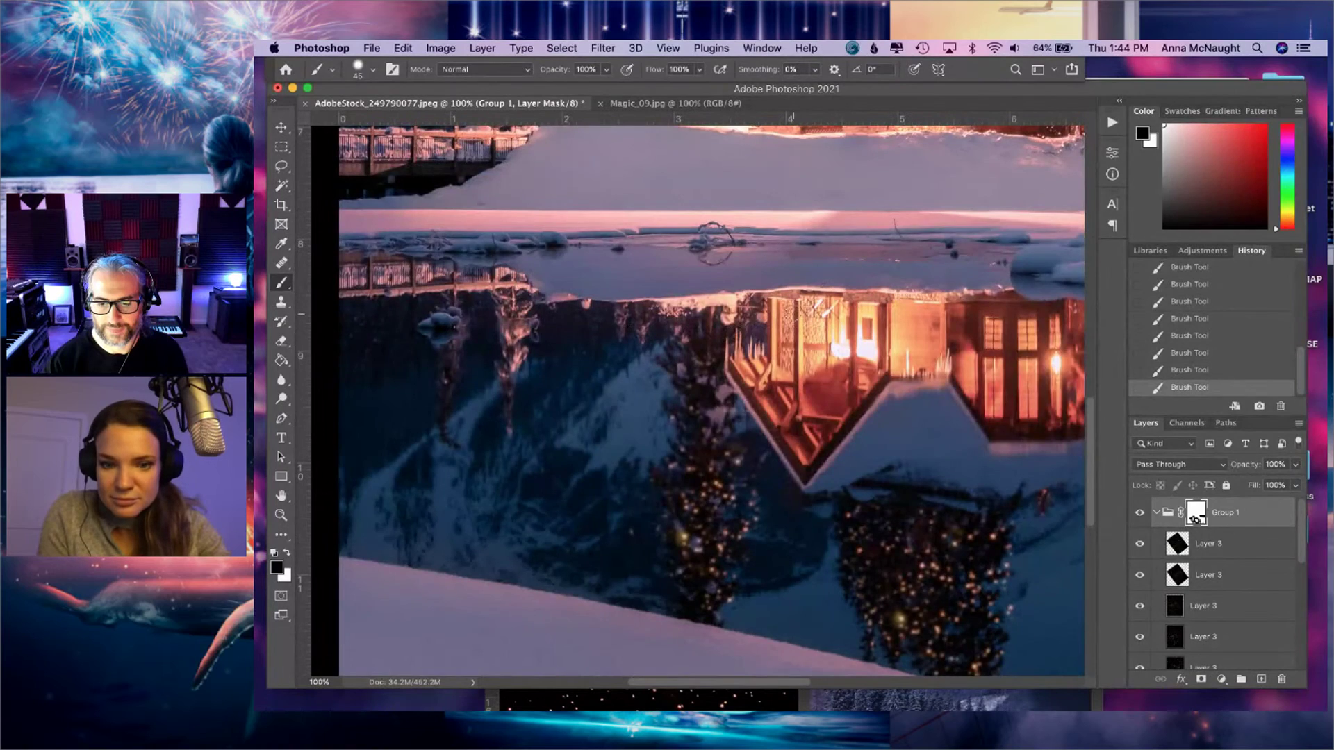
- Inspect the masked sparkle reflection in the lake, both close up and within the whole image
scroll(792, 312, "right", 10)
scroll(792, 313, "down", 3)
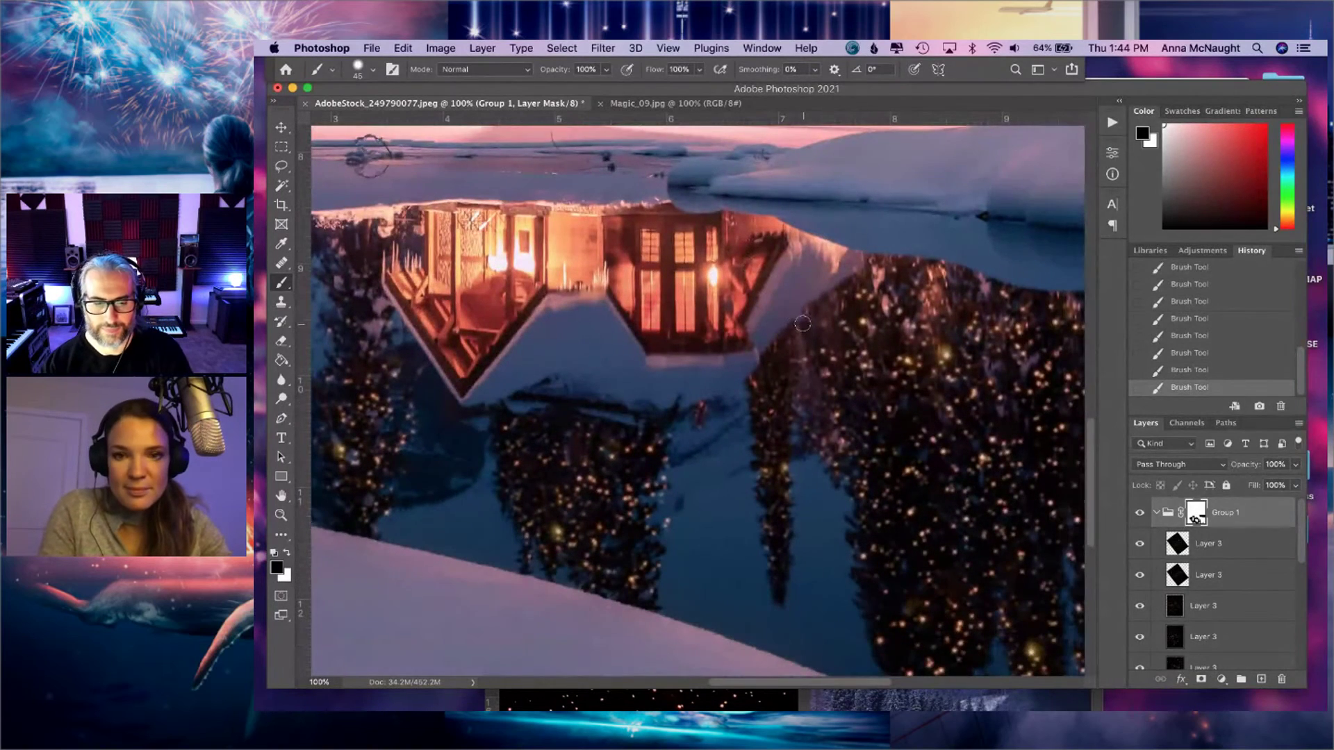
scroll(802, 323, "down", 1)
scroll(804, 325, "down", 1)
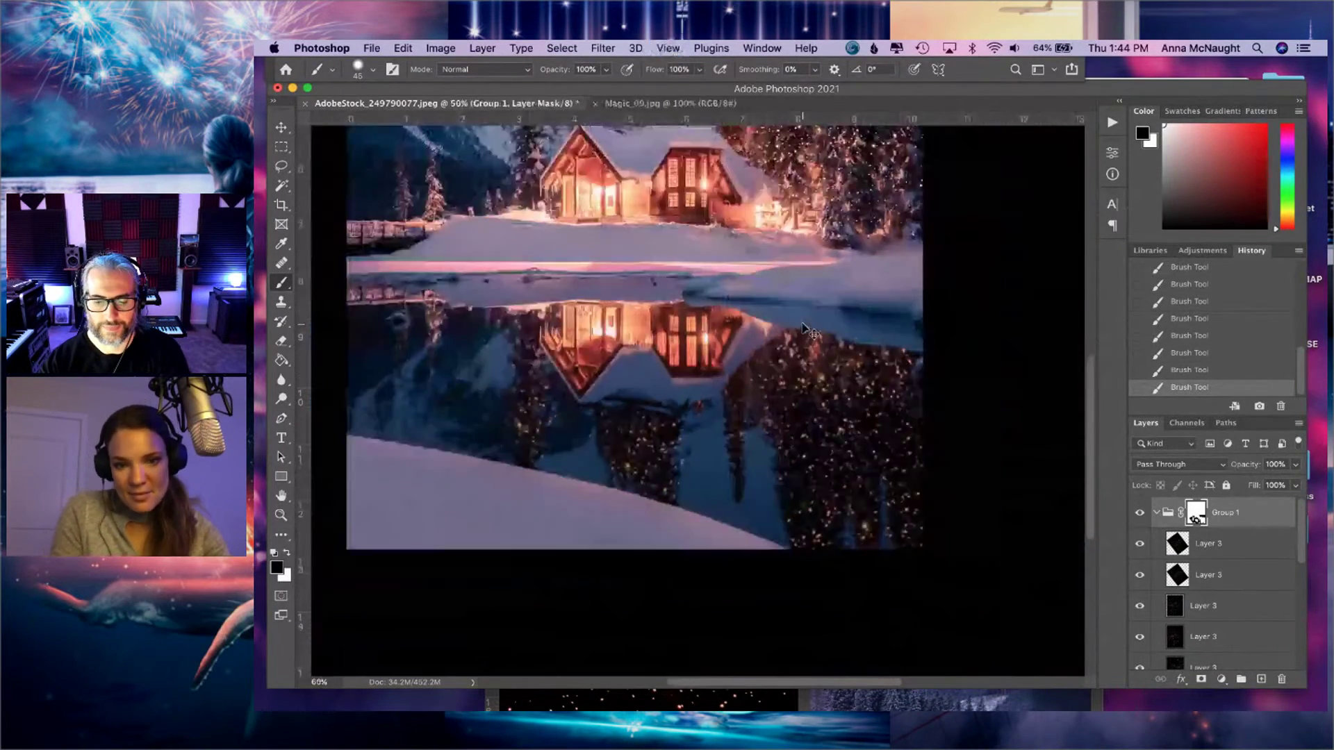
scroll(804, 326, "down", 1)
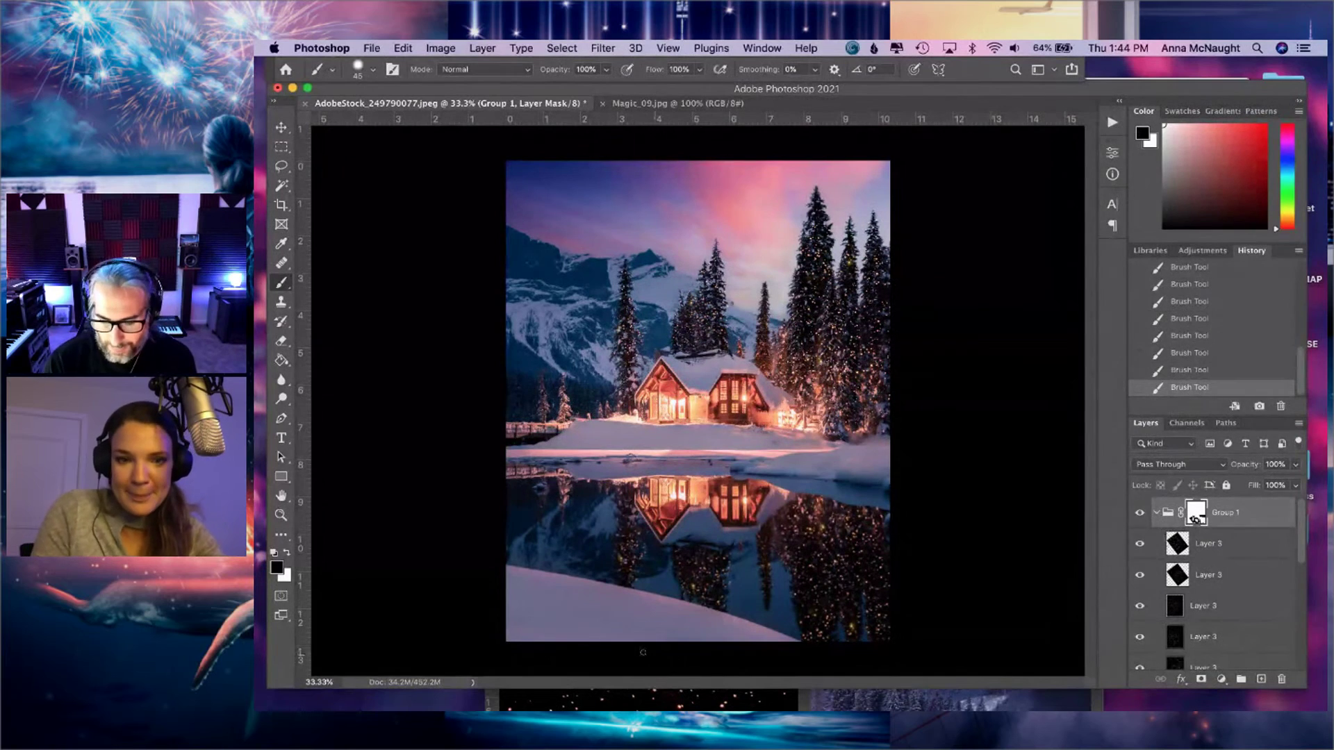
scroll(642, 653, "up", 2)
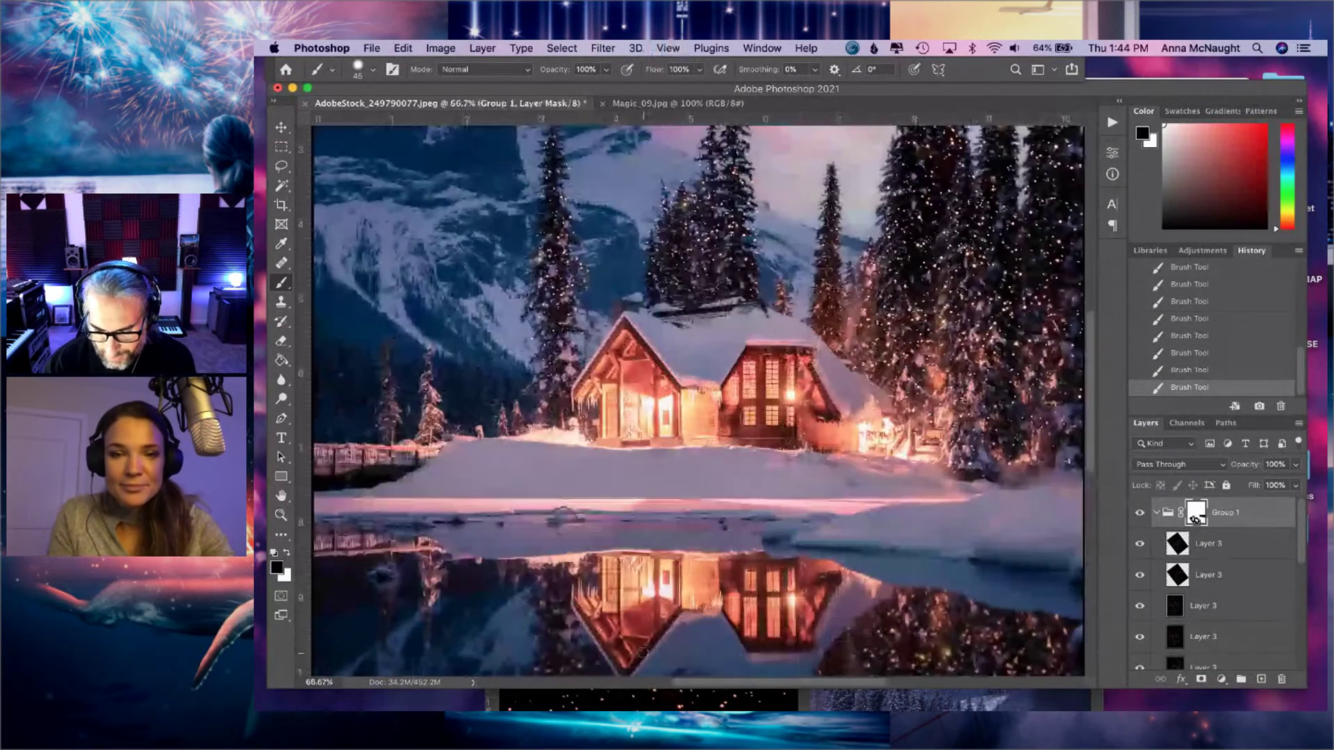
scroll(701, 532, "down", 10)
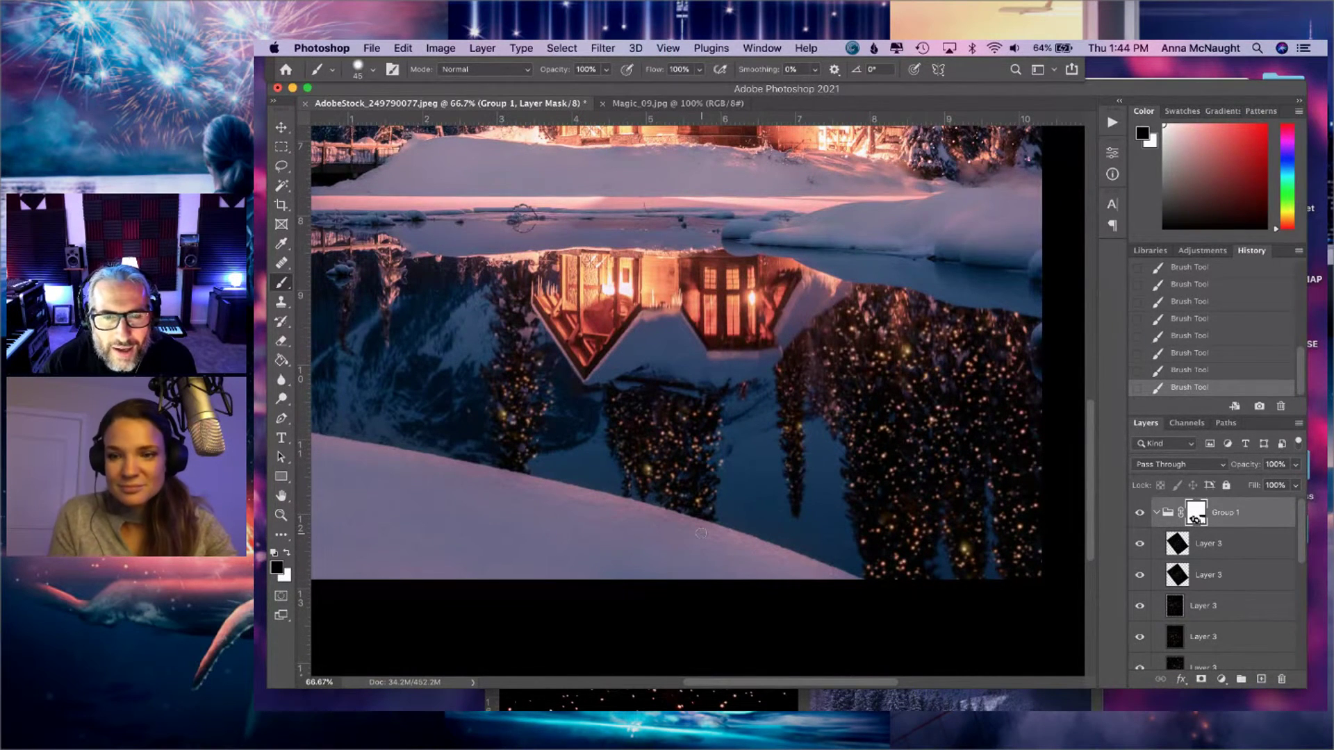
- Apply the last Gaussian Blur once more to the topmost sparkle layer in the flipped group
left_click(1206, 554)
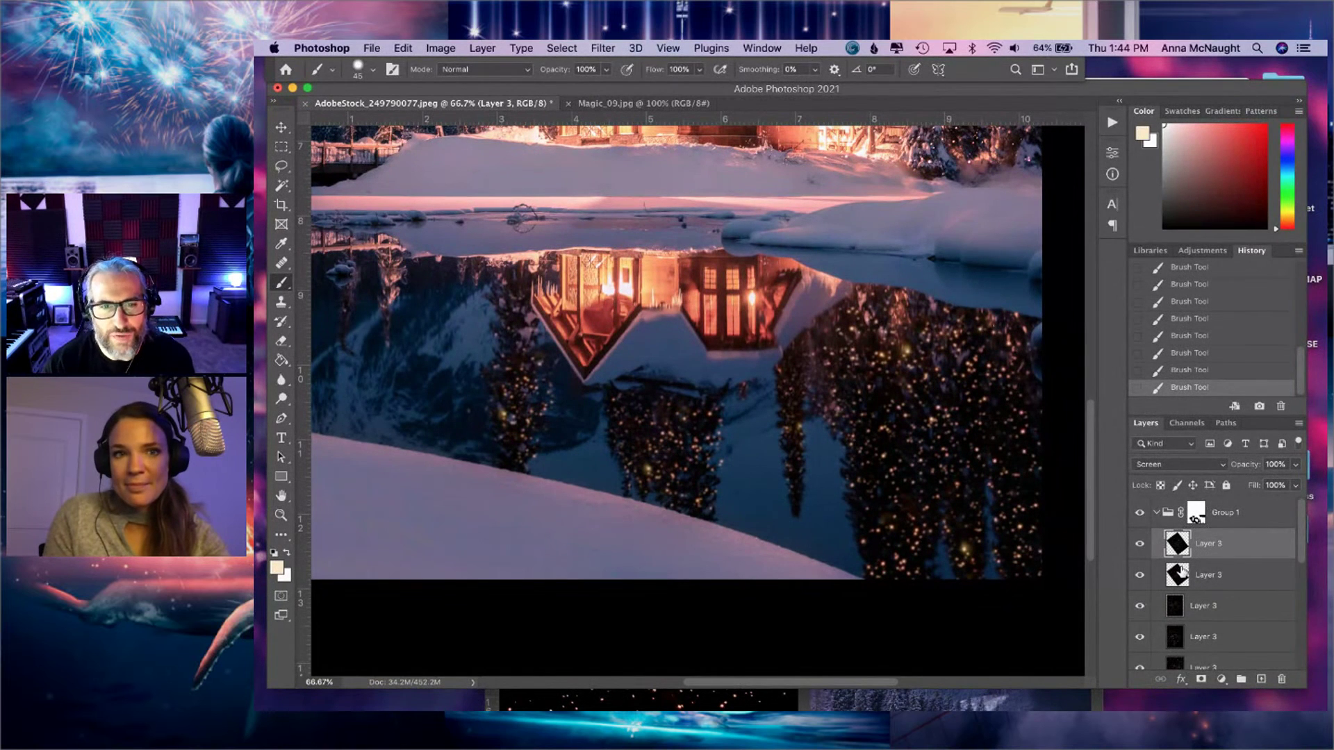
left_click(599, 48)
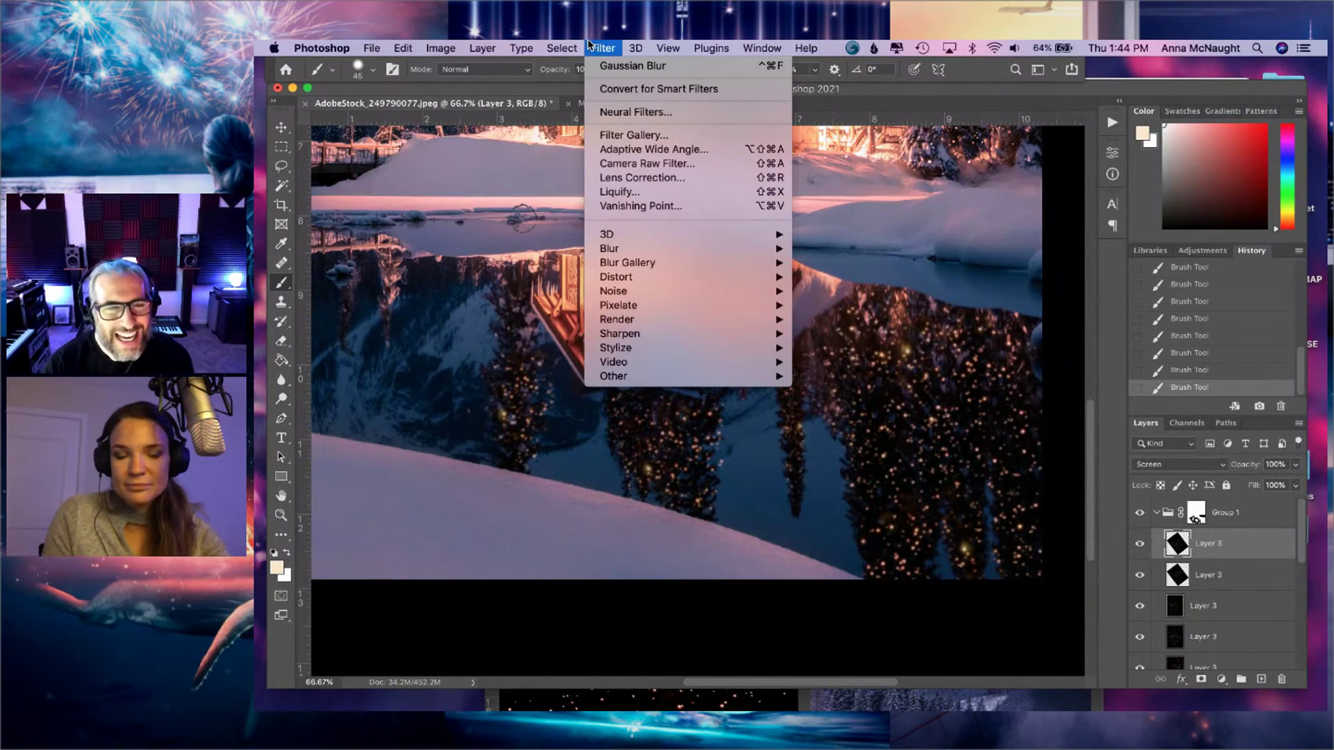
left_click(603, 65)
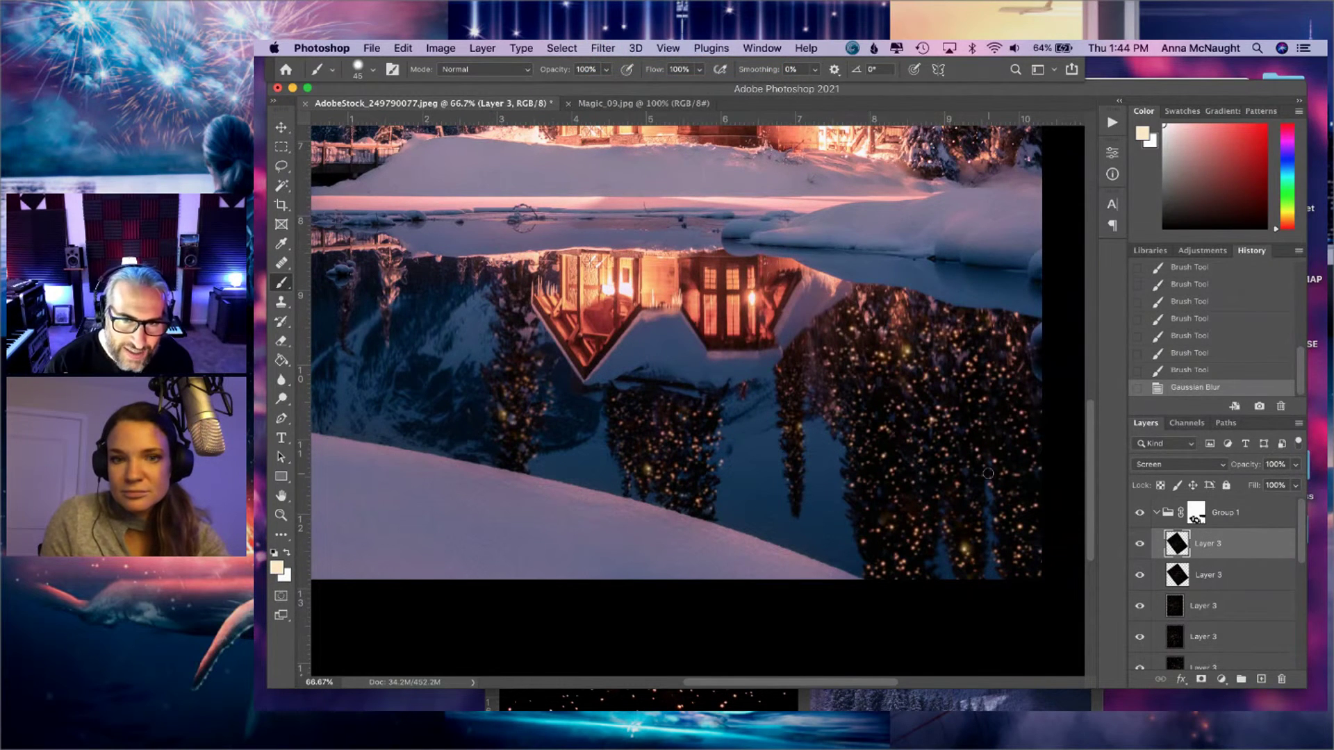
- Select the fourth sparkle layer and examine the blurred sparkles in the reflection at 200%, 100% and 50% zoom
left_click(1190, 641)
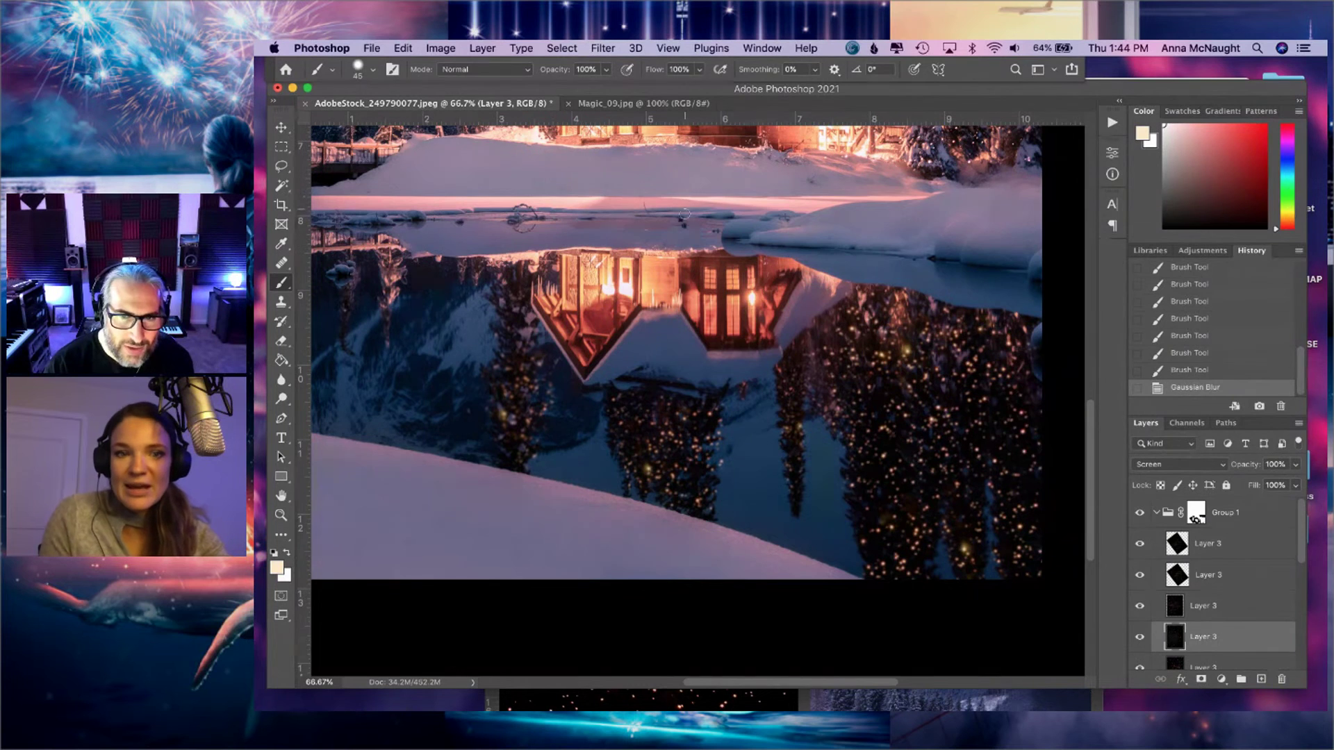
key("super+equal")
key("super+equal")
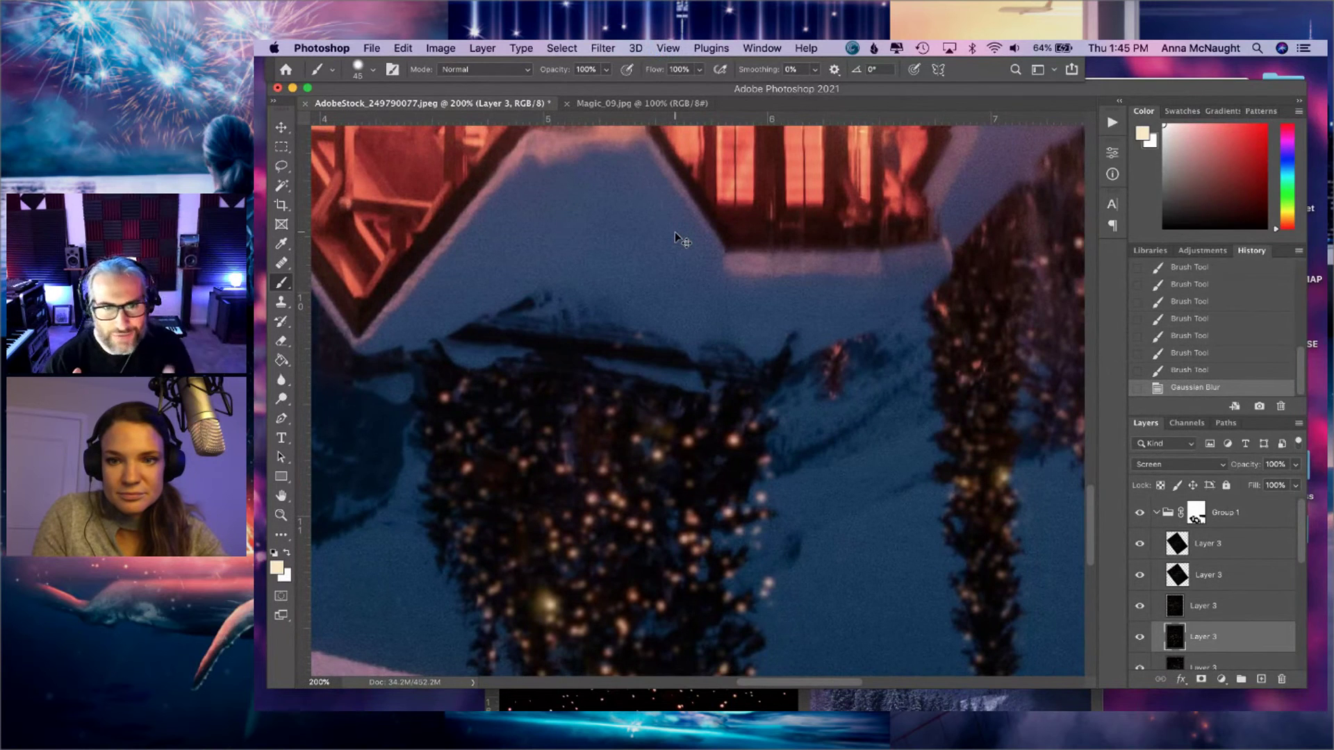
key("super+minus")
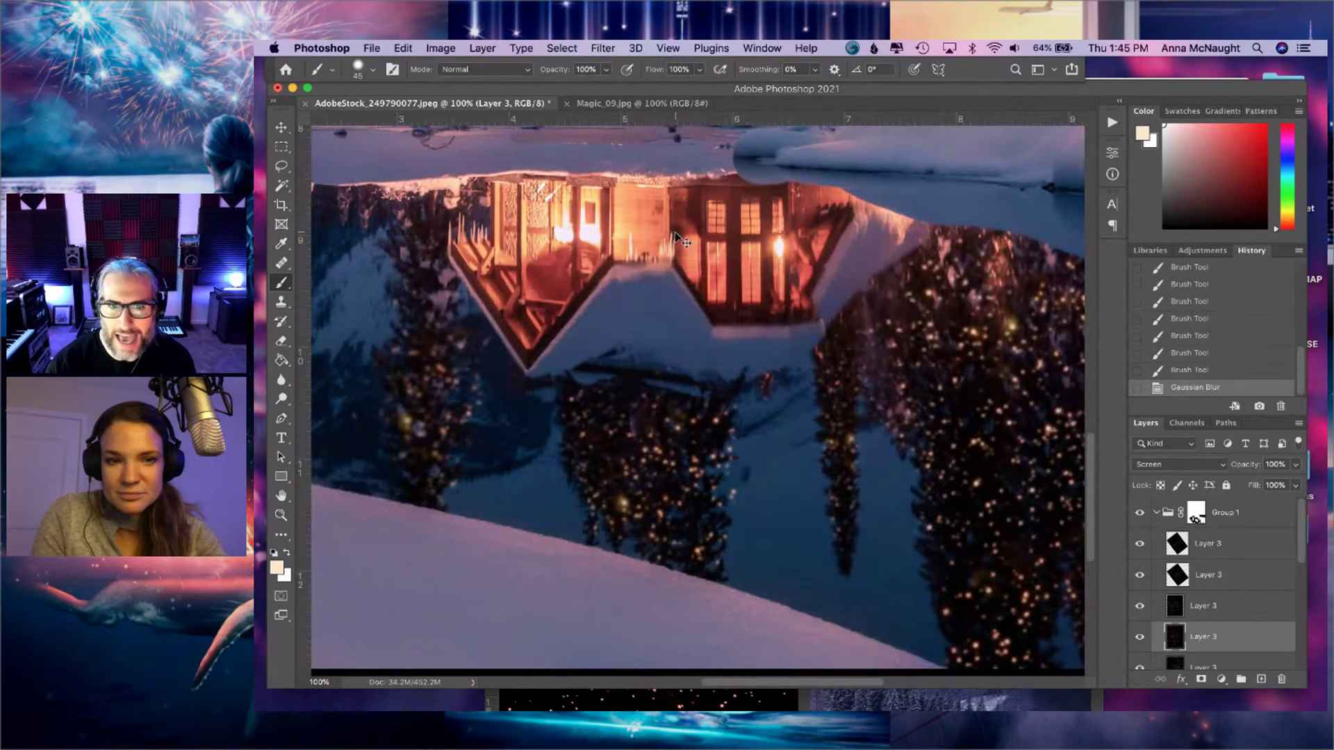
key("super+equal")
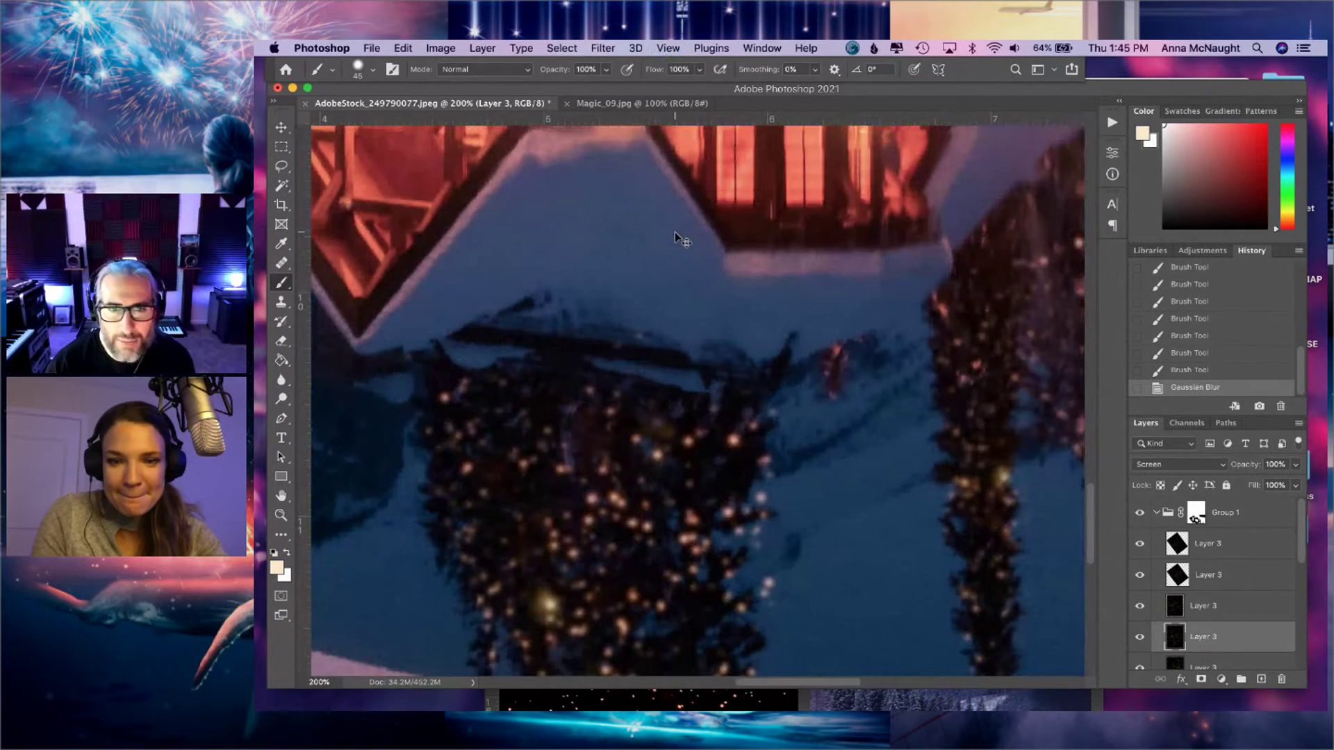
key("super+minus")
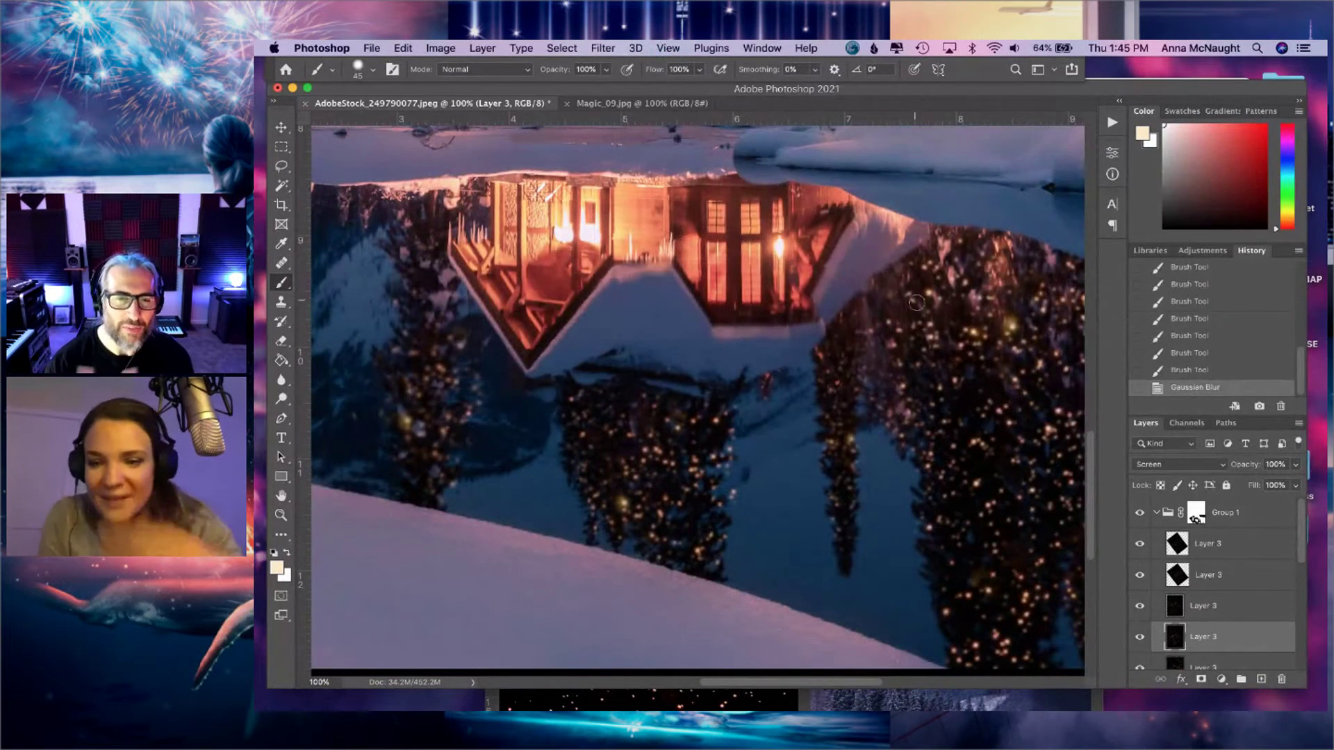
key("super+minus")
key("super+minus")
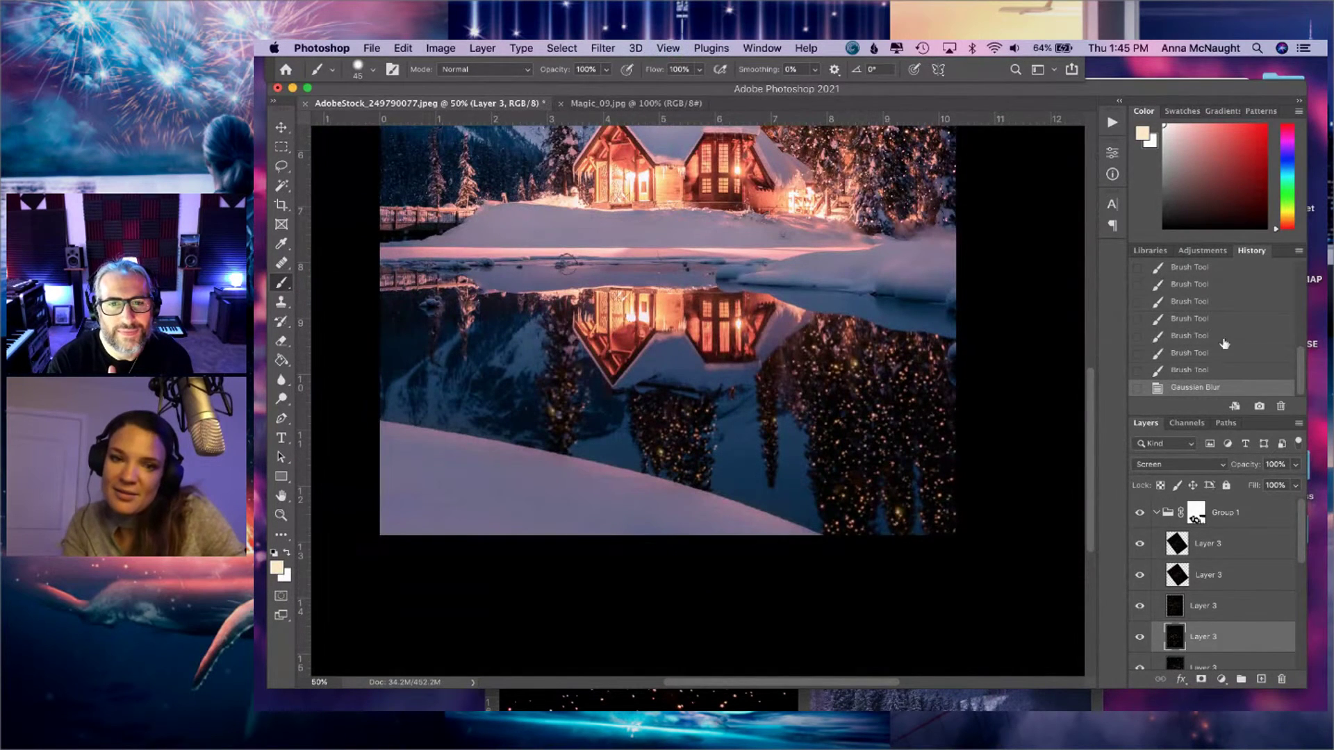
- Revert the extra Gaussian Blur in the history and reselect the flipped group's mask with default colors
left_click(1181, 375)
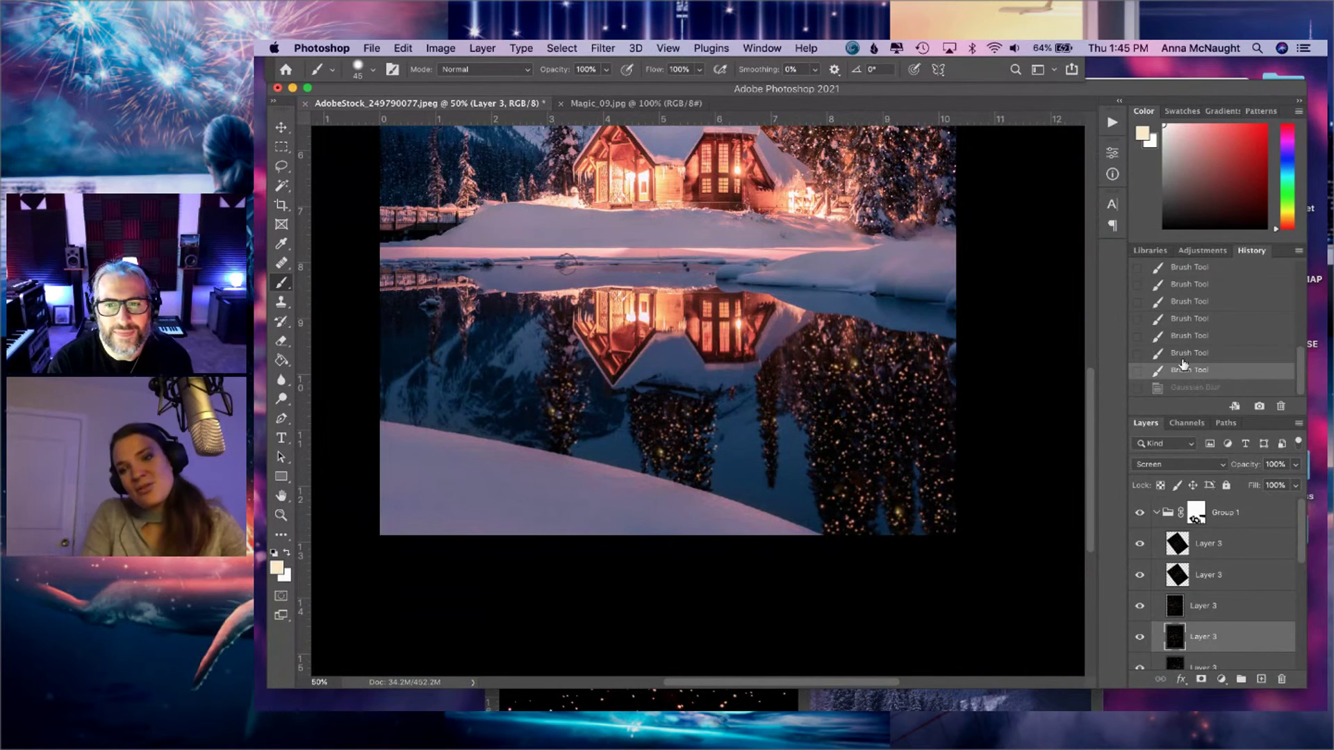
key("d")
left_click(1153, 518)
scroll(798, 523, "up", 5)
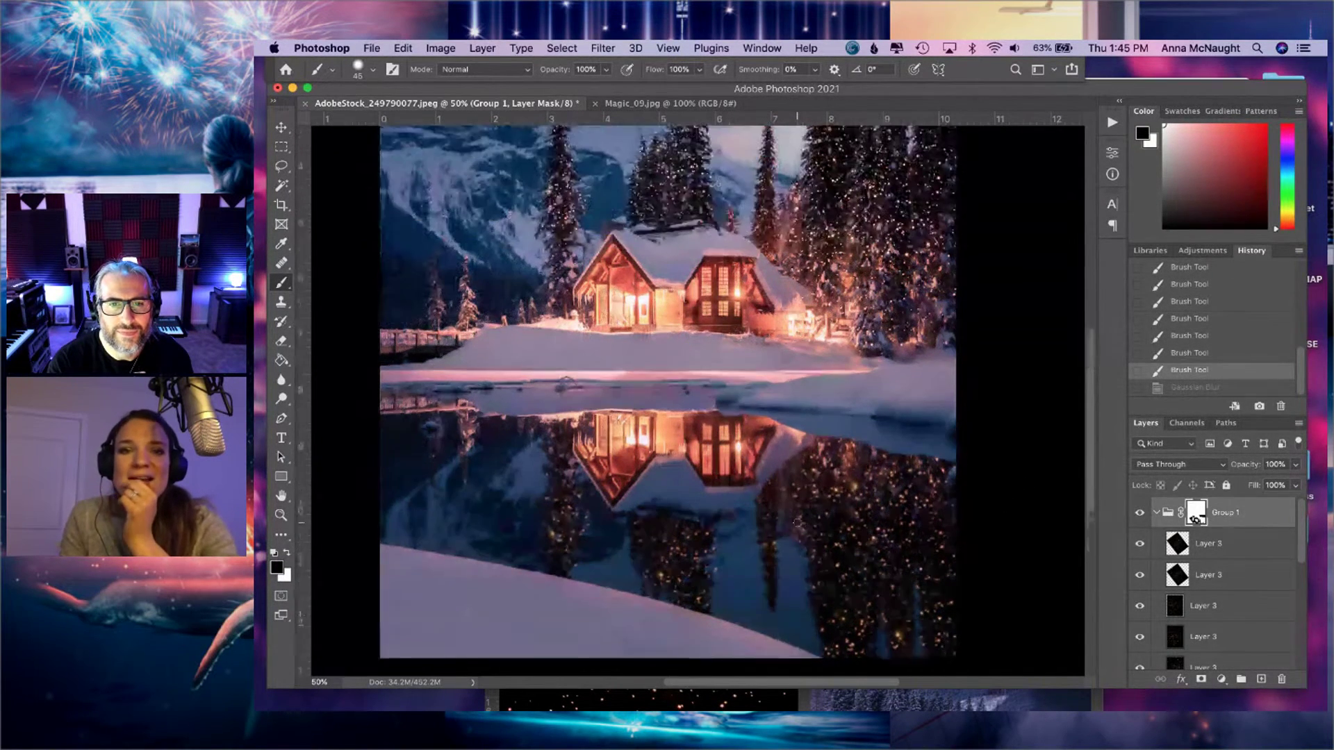
scroll(798, 523, "down", 4)
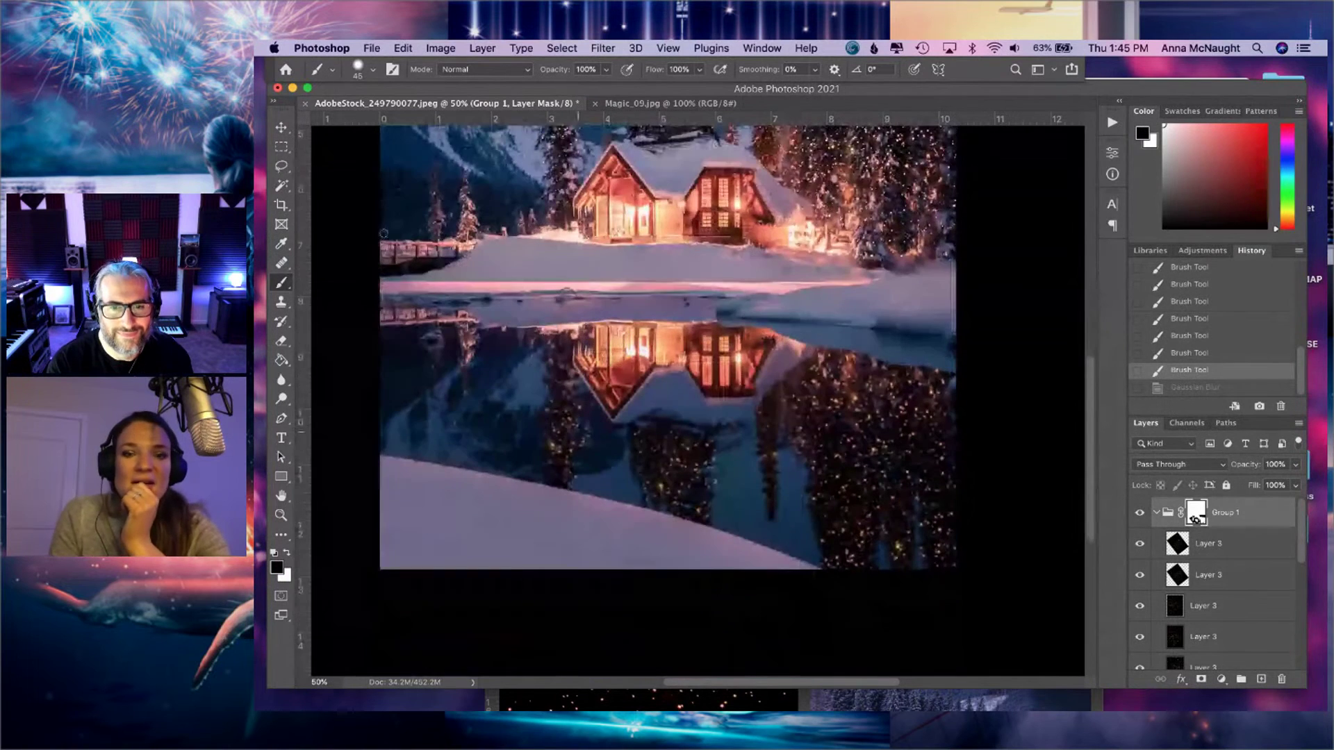
- Switch to the Move tool, collapse the flipped sparkle group and expand the Sky Replacement Group
key("v")
scroll(1209, 602, "down", 2)
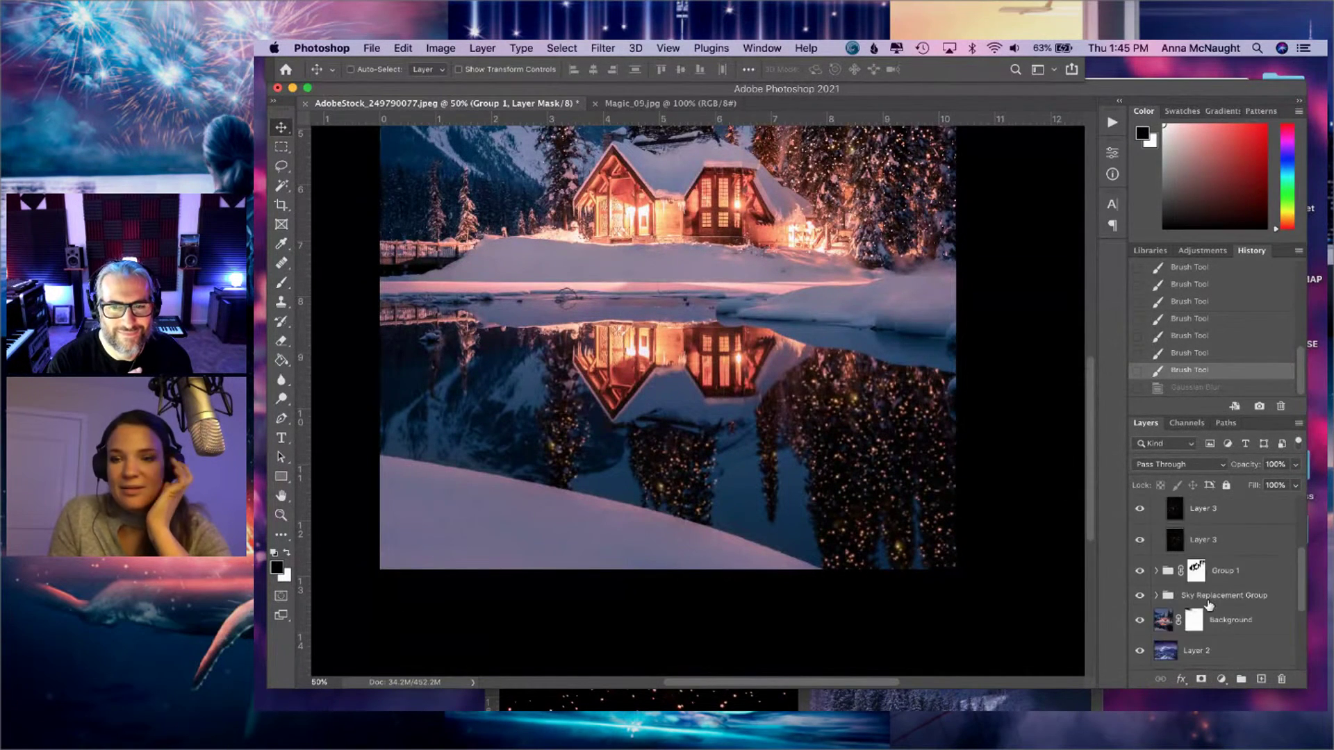
scroll(1157, 551, "up", 1)
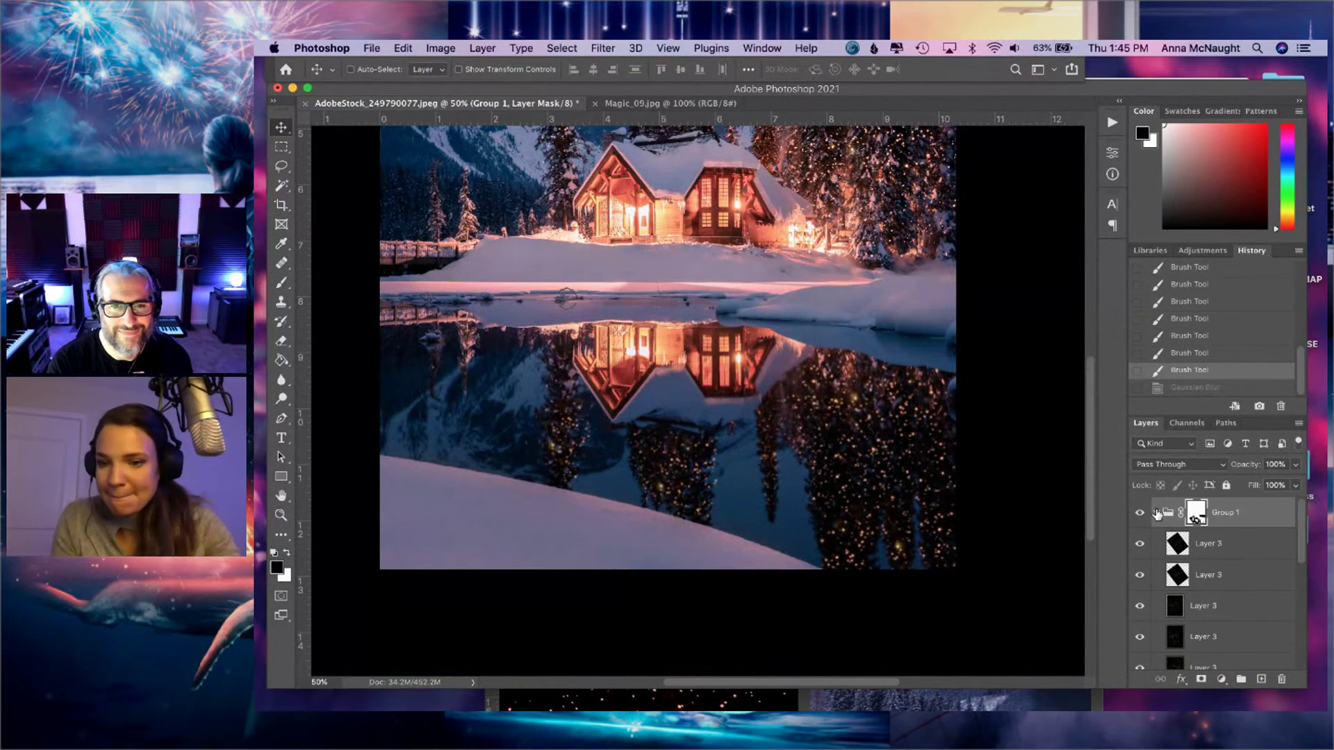
left_click(1156, 513)
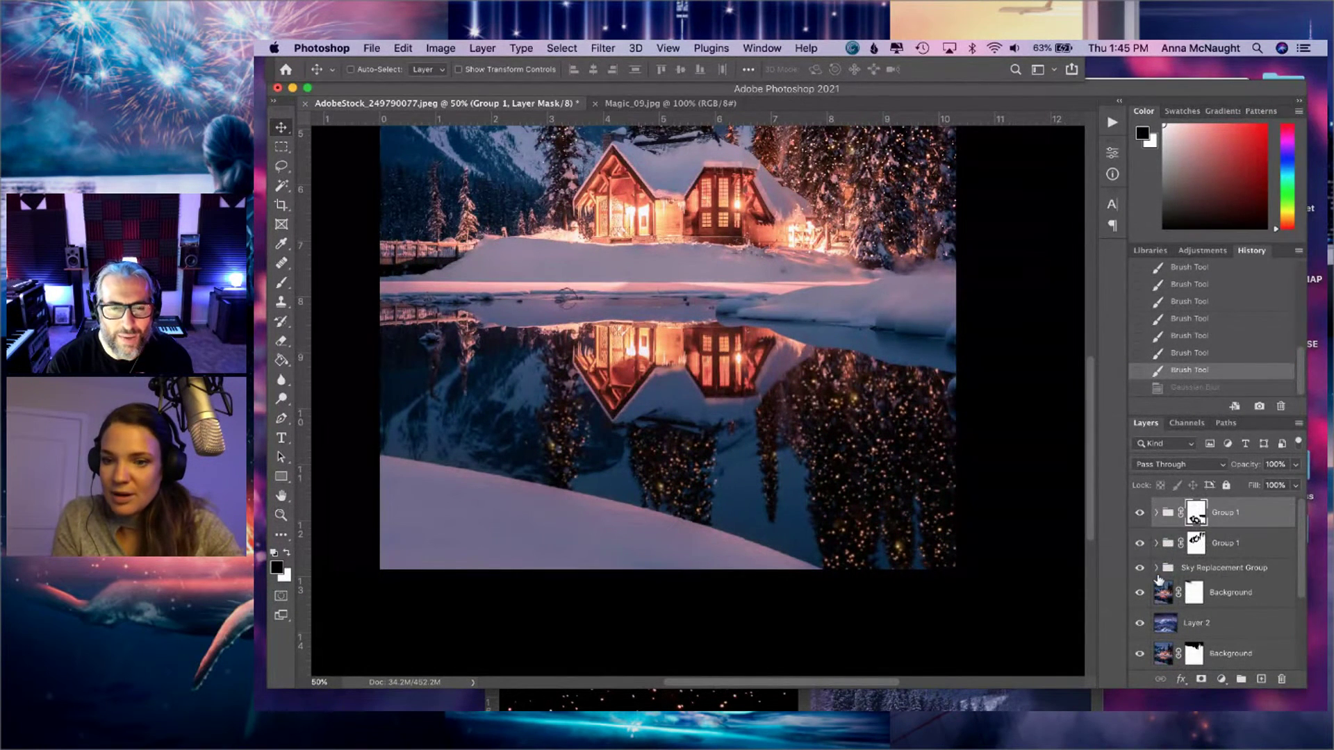
left_click(1163, 568)
left_click(1156, 568)
scroll(1286, 601, "down", 1)
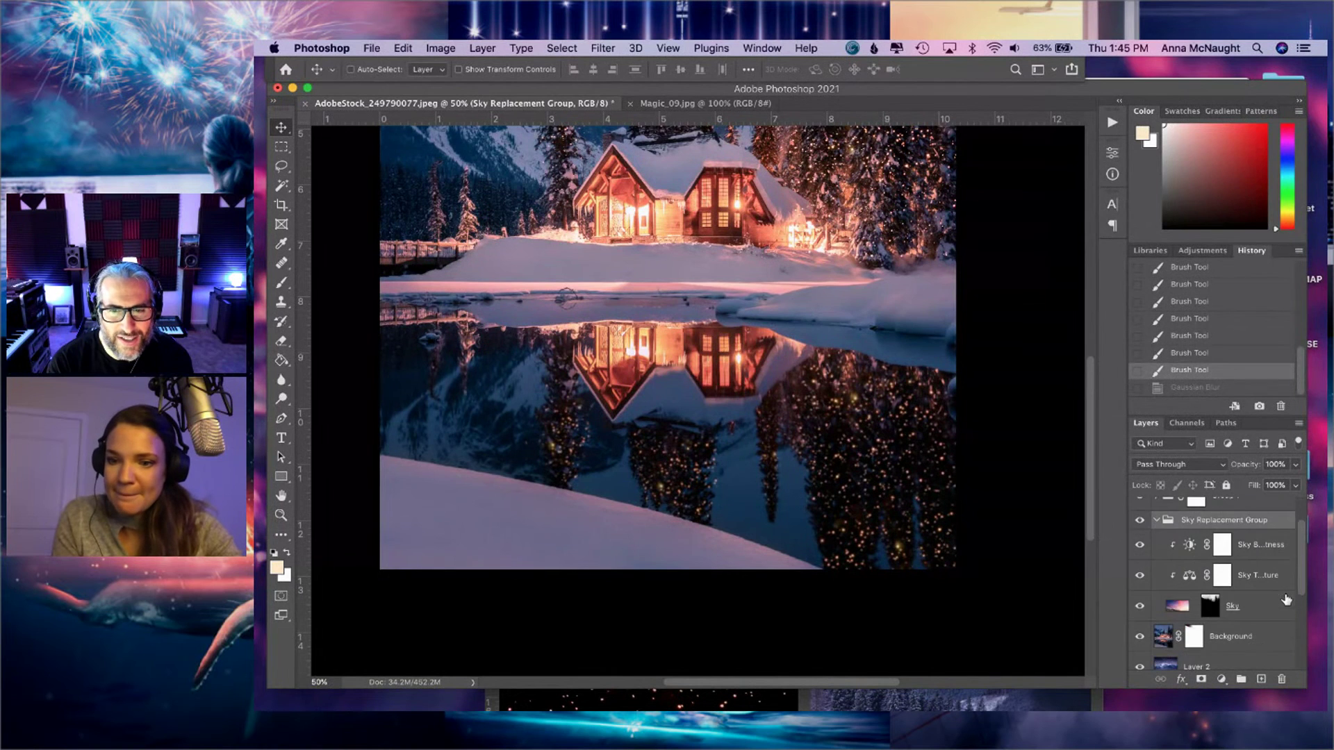
- Duplicate the Sky Replacement Group with its sky layer and adjustments
left_click(1185, 609)
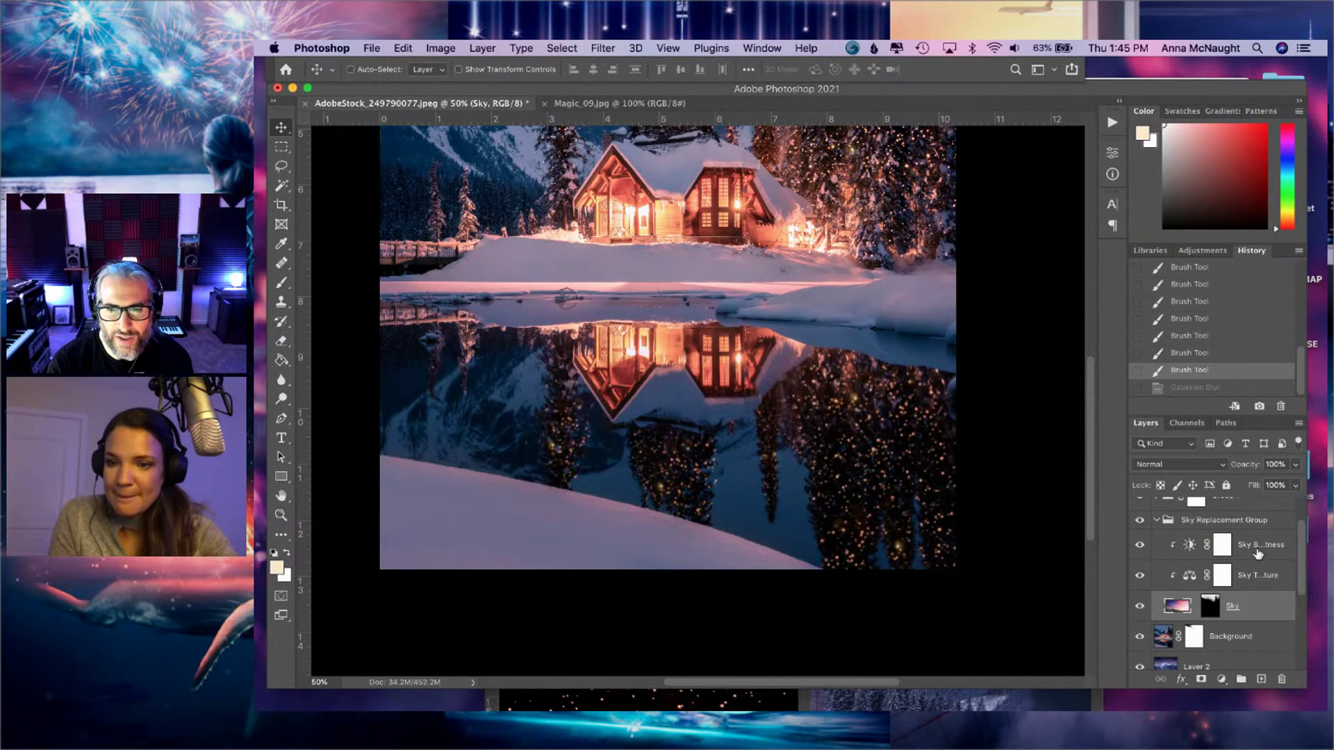
left_click(1258, 546, "shift")
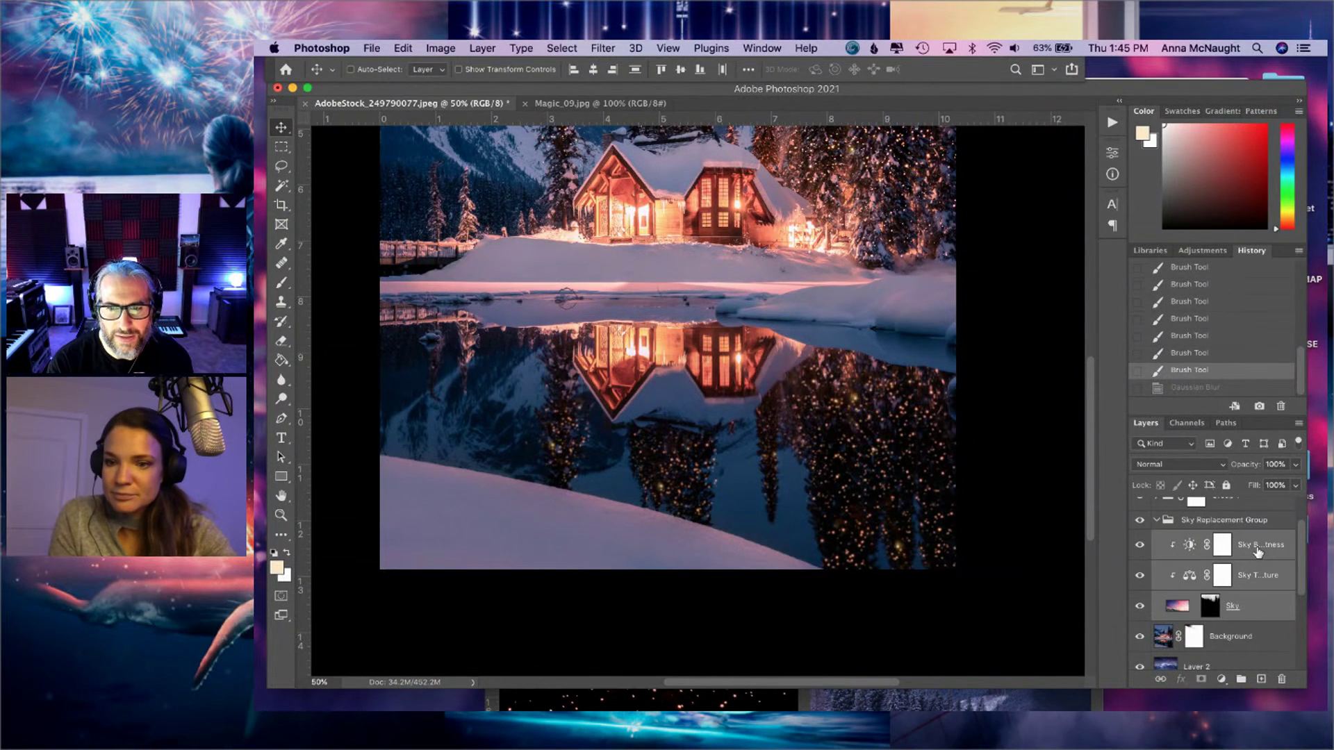
left_click(1224, 519)
key("super+j")
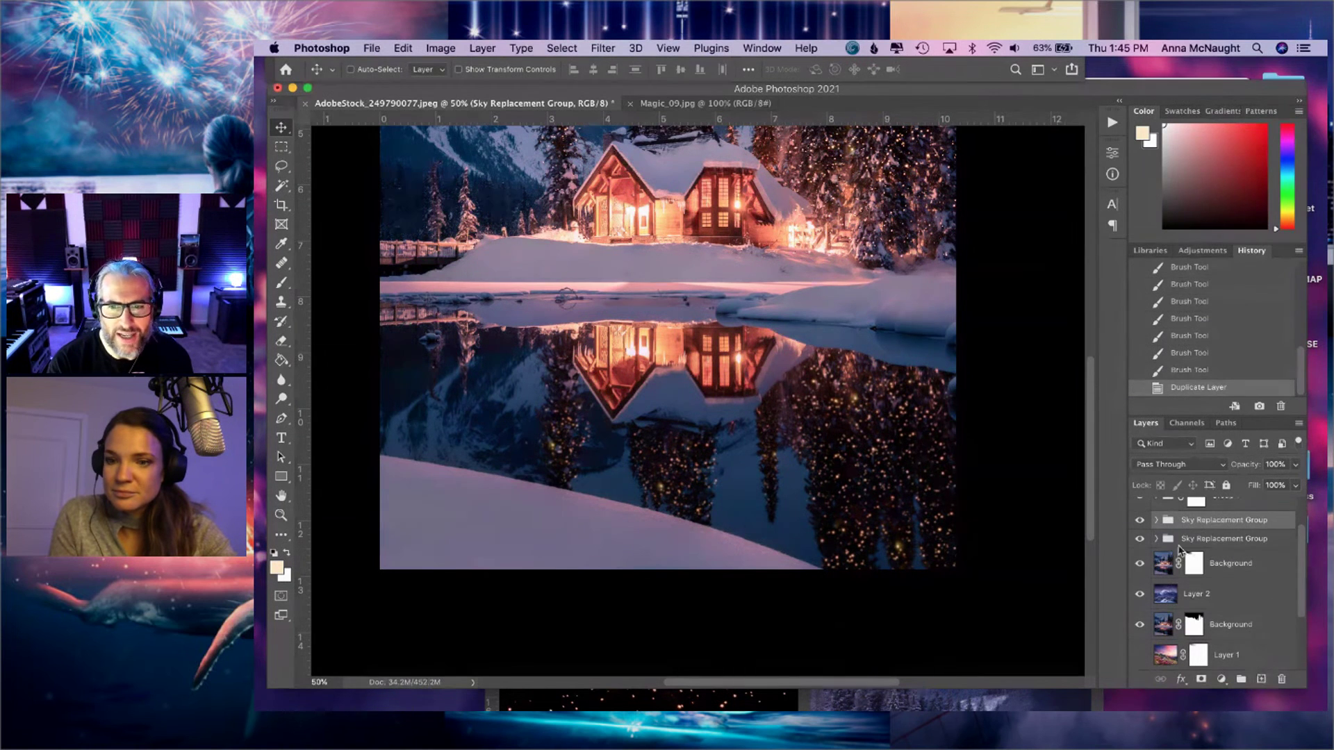
- Try flipping the duplicated Sky Replacement Group vertically and moving it down about 3.57 in over the lake
left_click(605, 48)
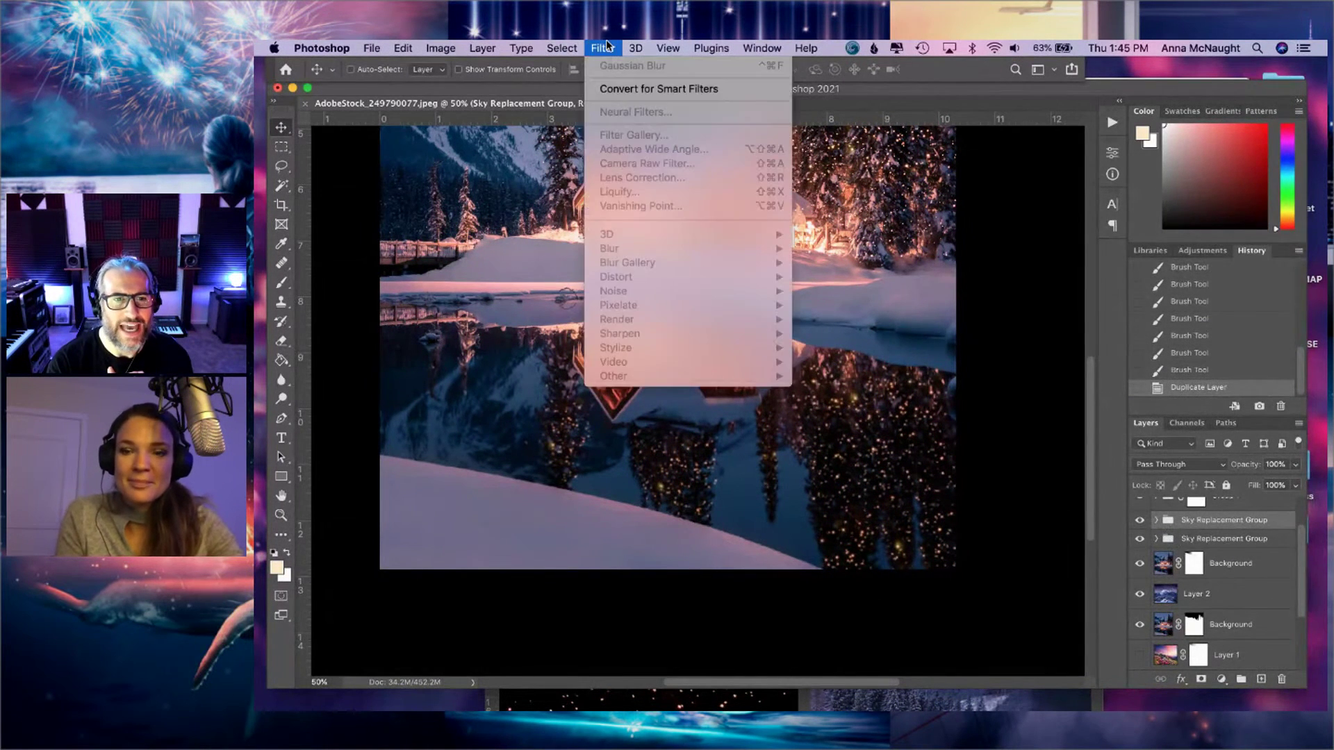
left_click(602, 47)
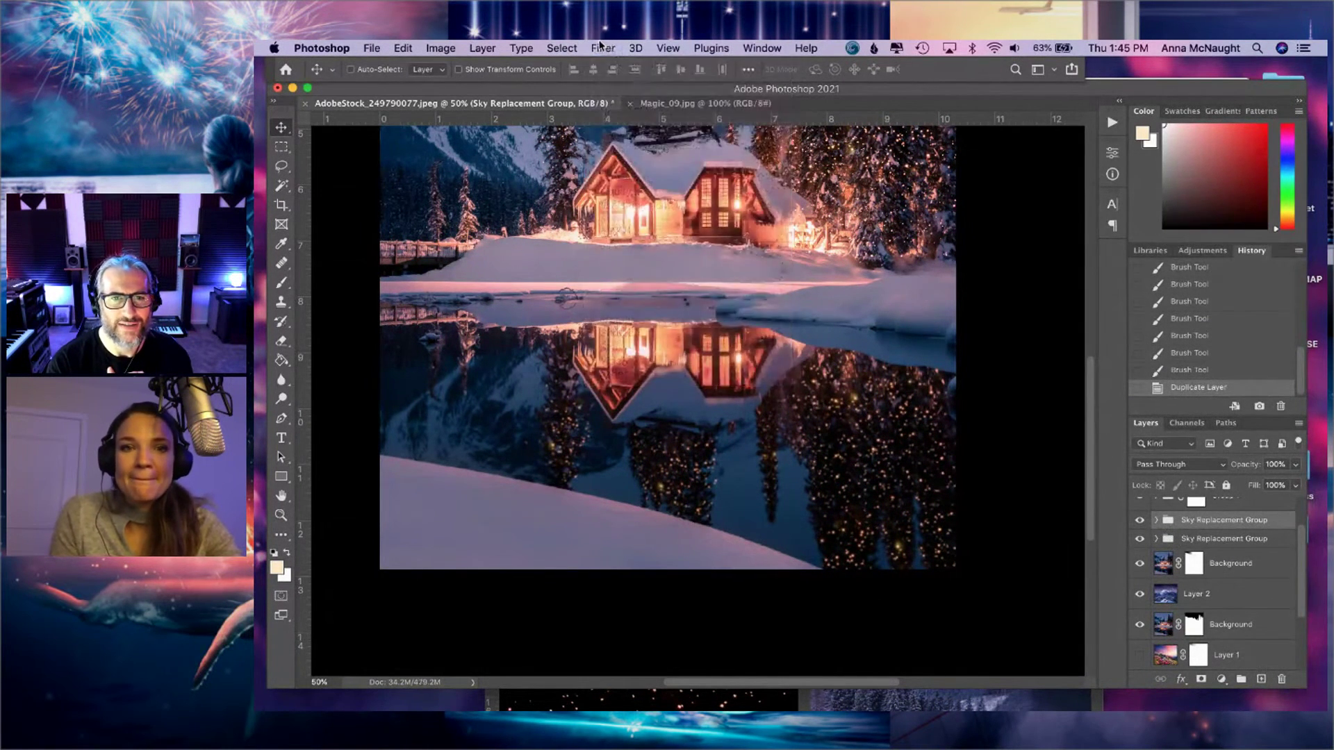
left_click(410, 47)
mouse_move(481, 401)
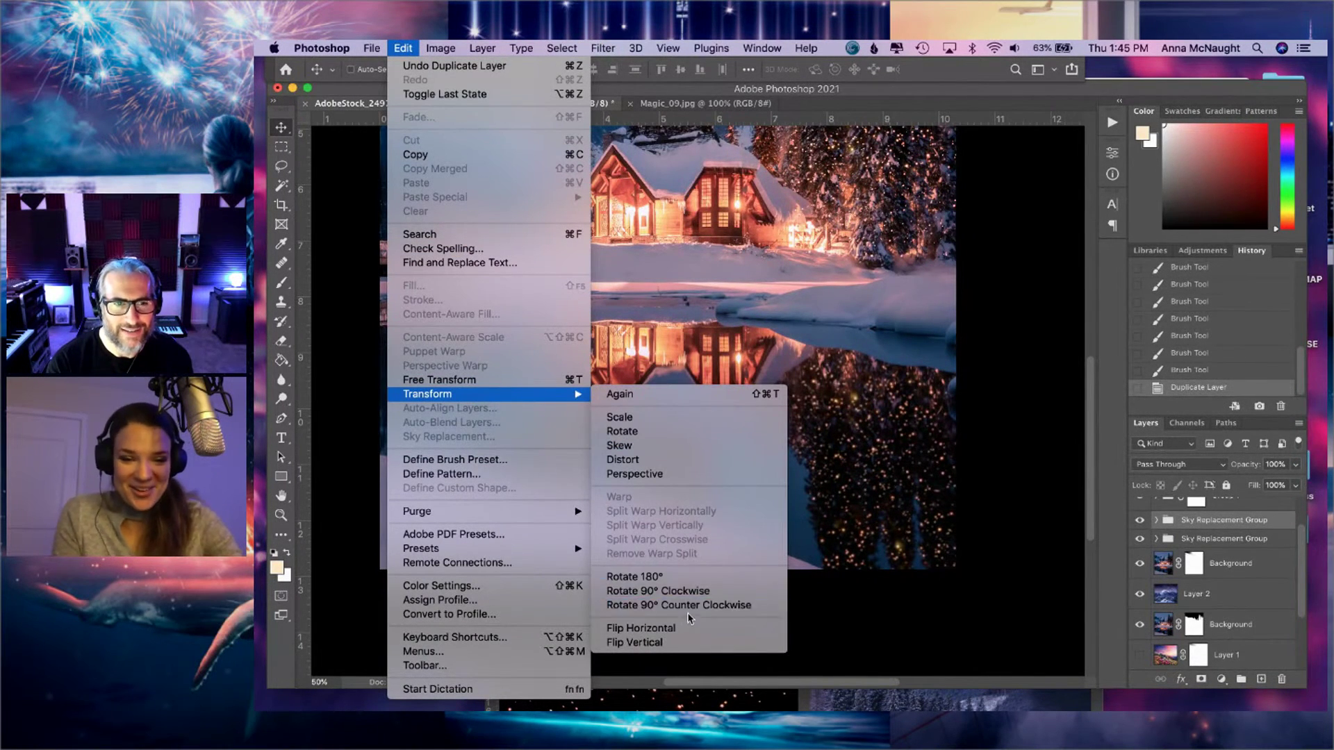
left_click(679, 643)
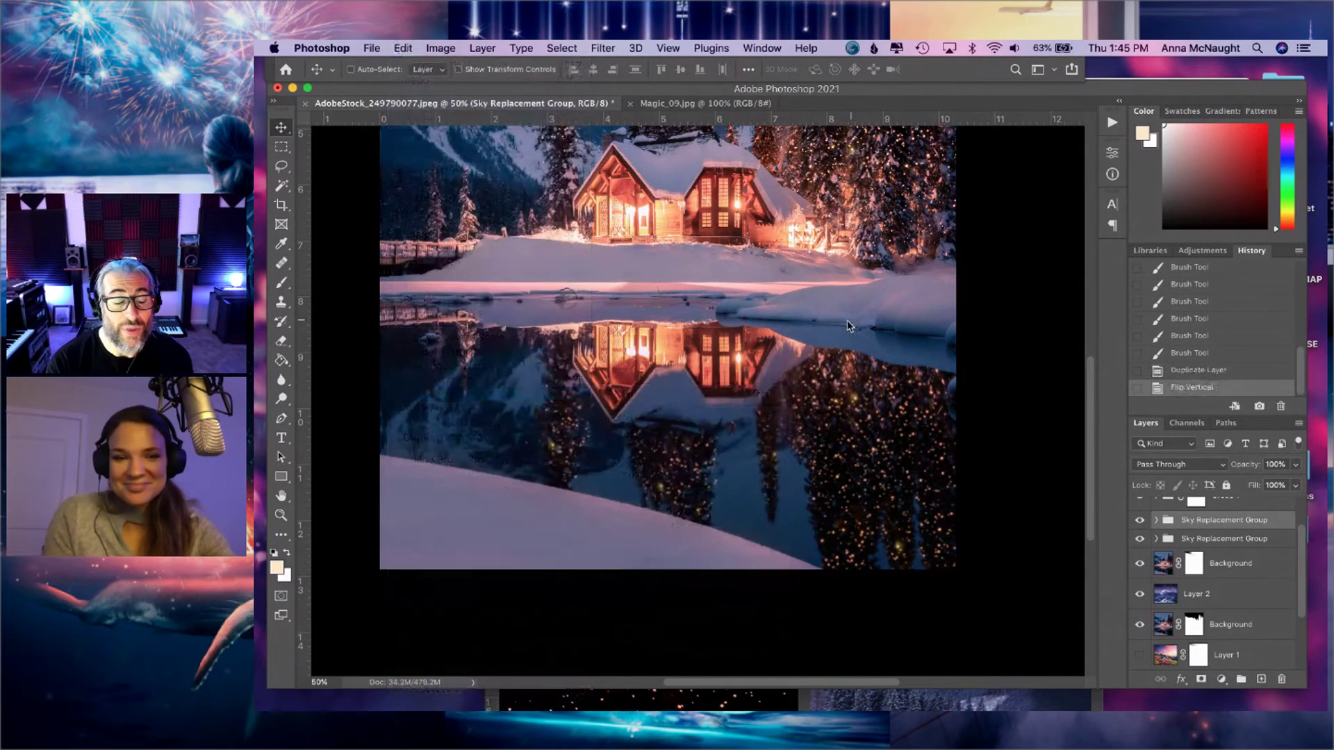
scroll(810, 351, "up", 5)
scroll(810, 351, "up", 3)
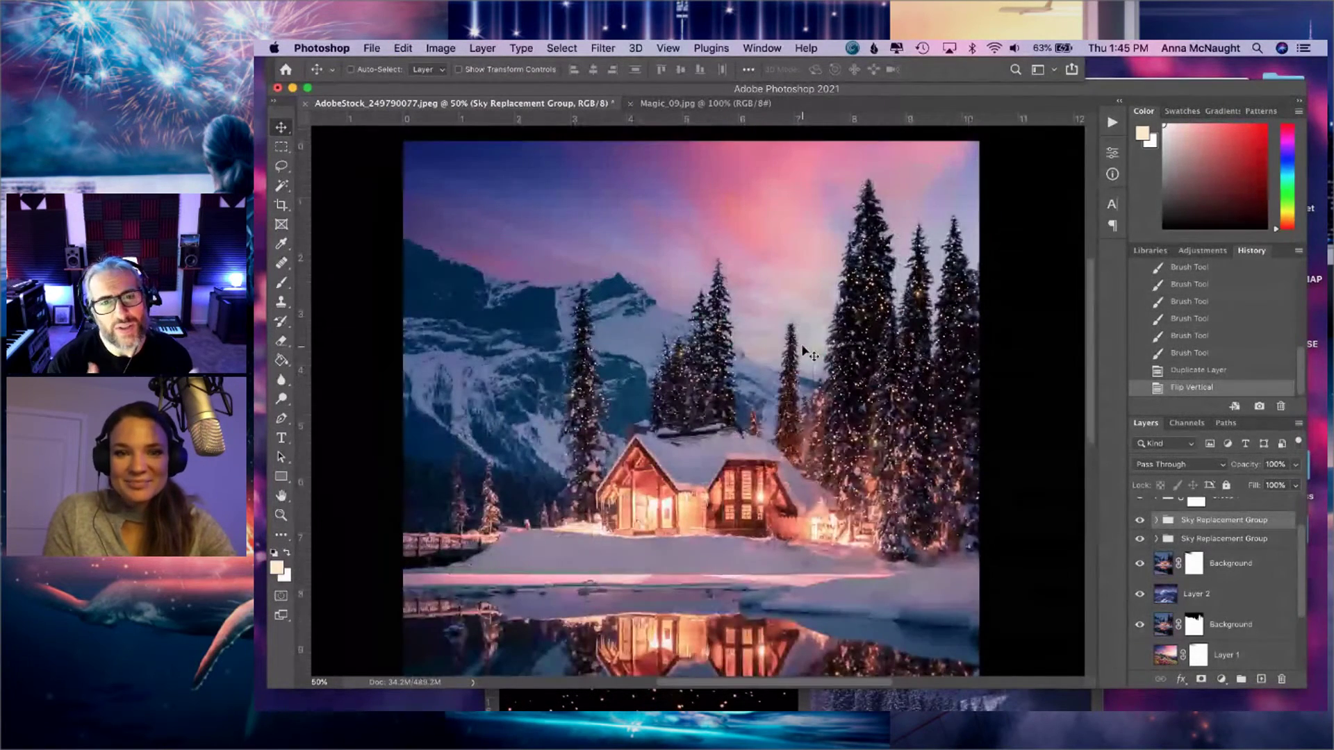
left_click_drag(806, 448, 799, 491)
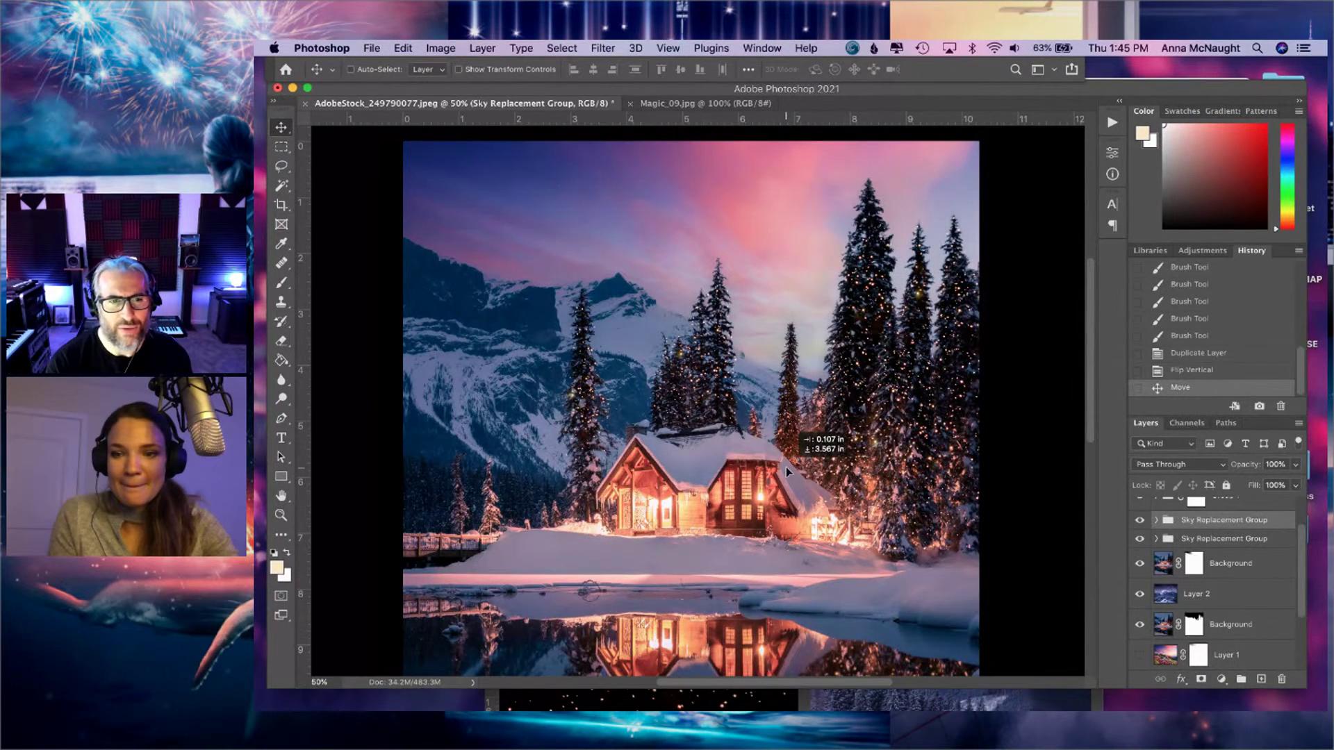
- Expand the duplicated sky group, try moving its Sky layer over the lake, and toggle that layer's visibility
left_click(1156, 520)
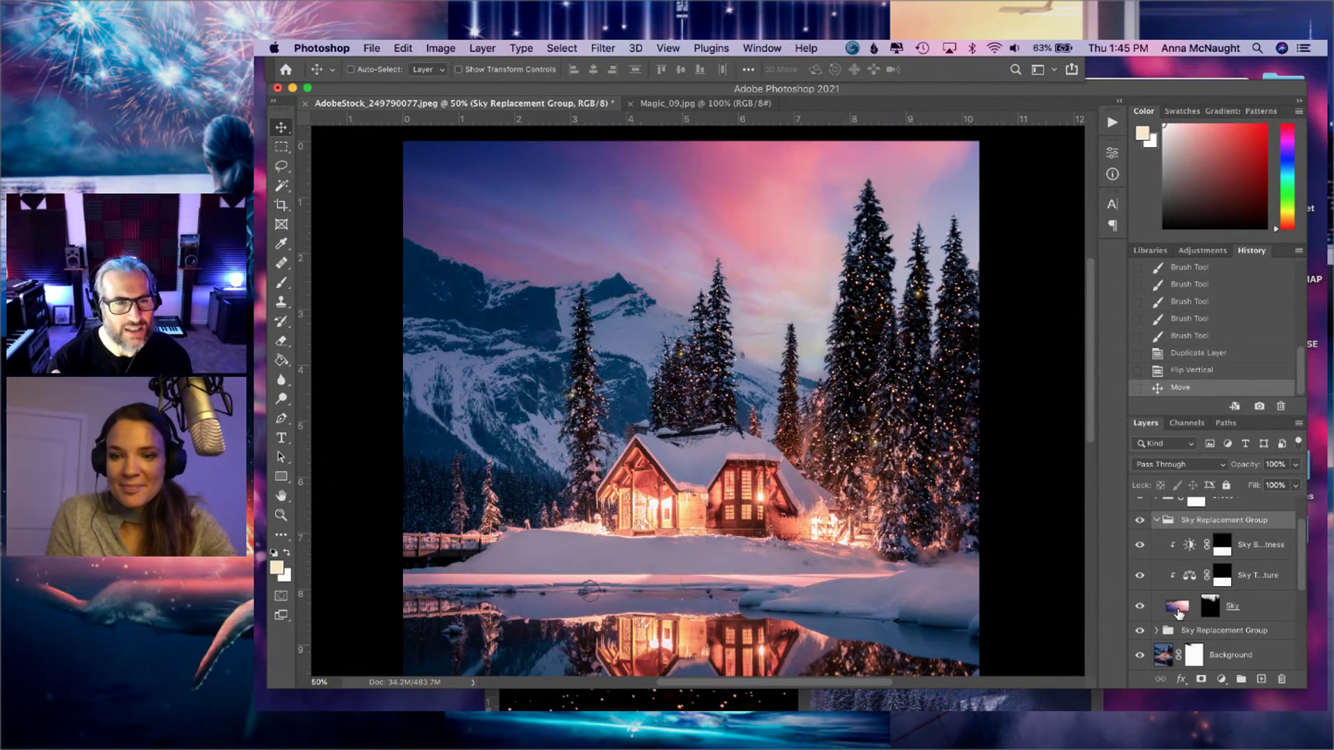
left_click(1178, 607)
scroll(883, 493, "down", 5)
left_click_drag(795, 632, 801, 629)
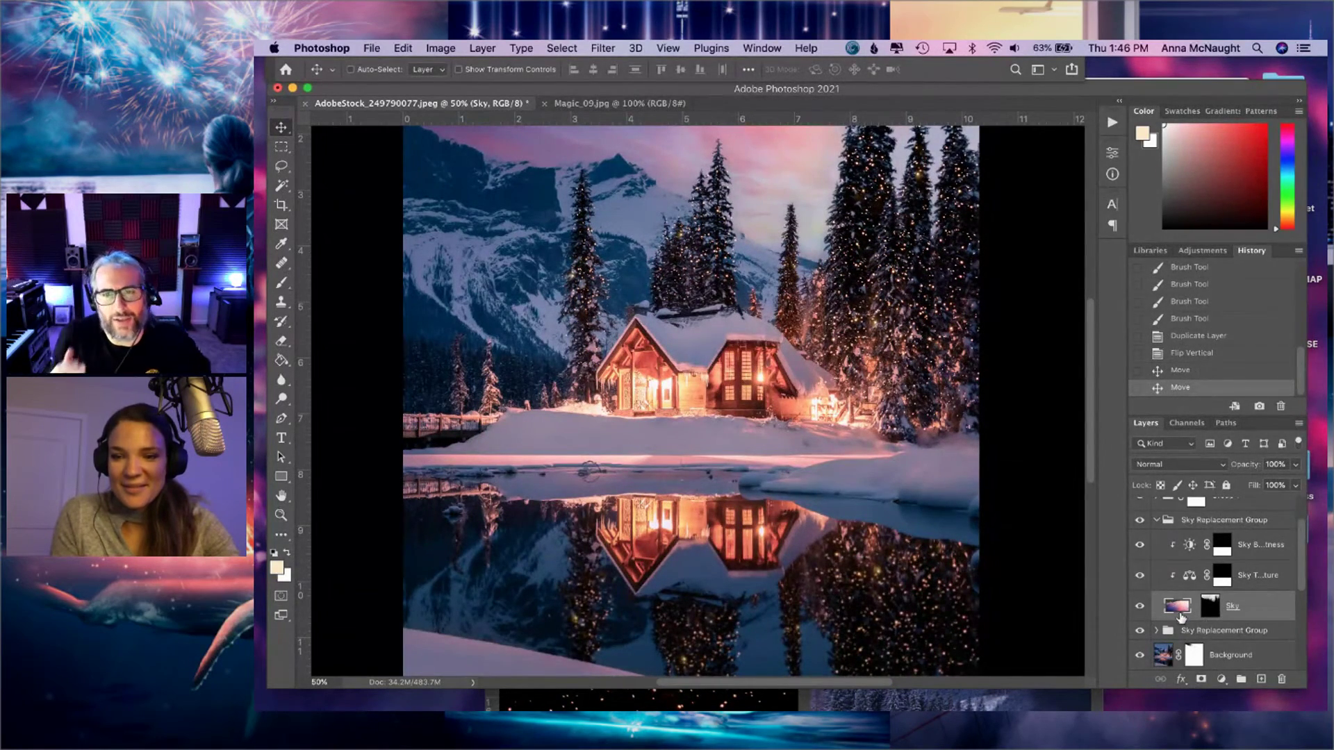
key("super+minus")
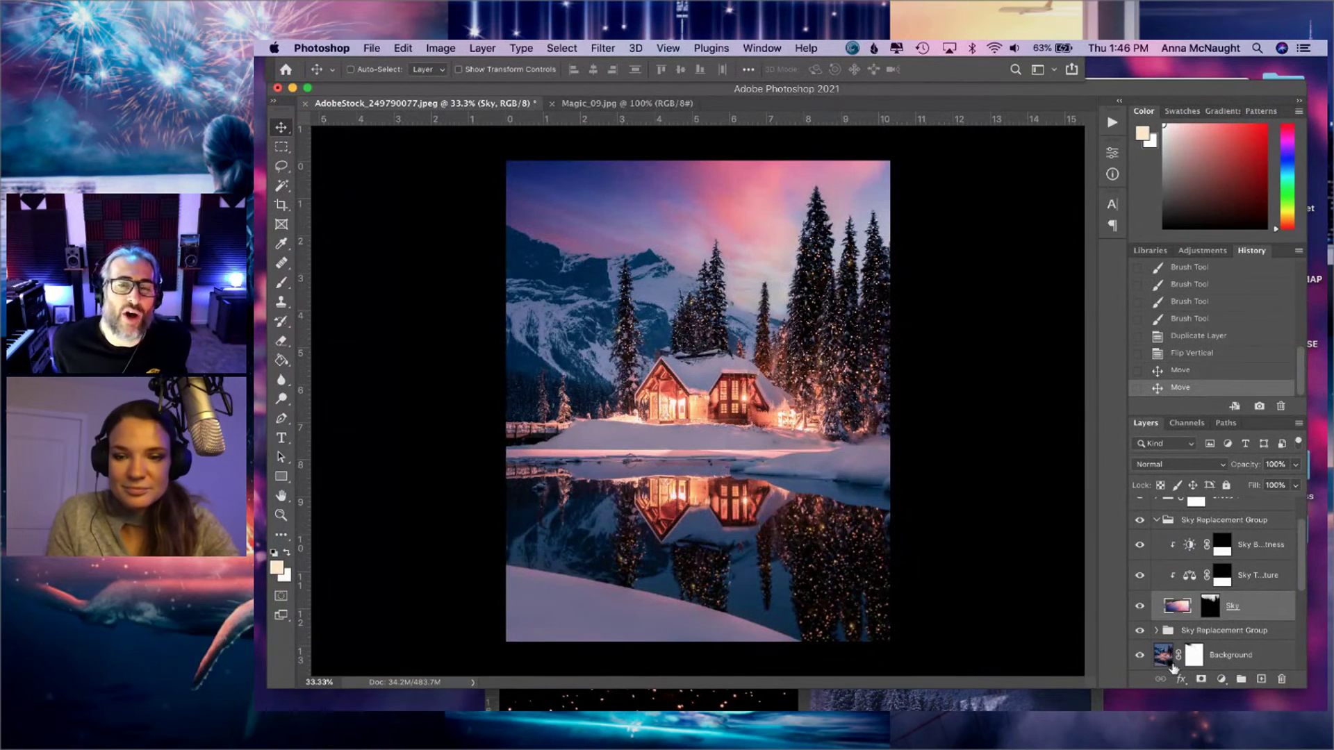
left_click(1137, 612)
left_click(1138, 607)
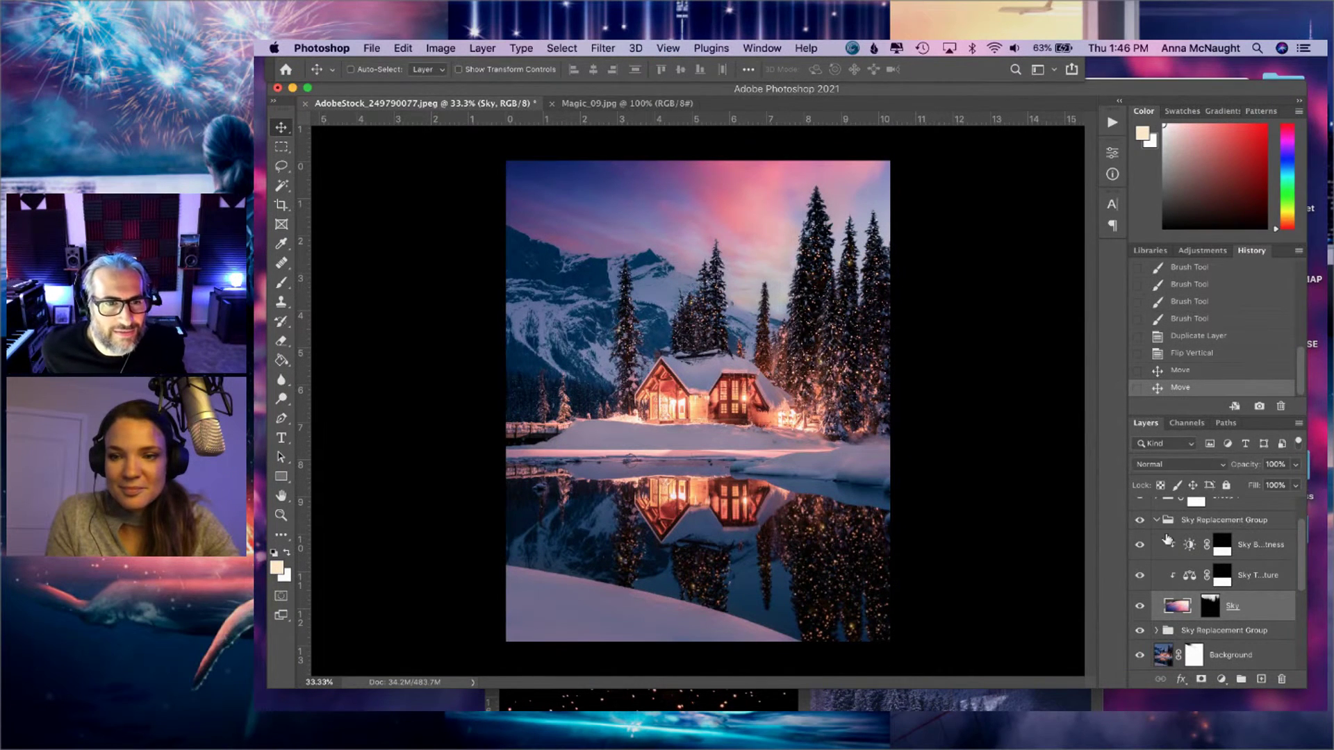
- Delete the duplicated sky group, duplicate Layer 1 instead, and place the copy visible above the Sky Replacement Group
left_click_drag(1195, 526, 1282, 678)
left_click_drag(1175, 643, 1261, 678)
left_click_drag(1171, 643, 1200, 512)
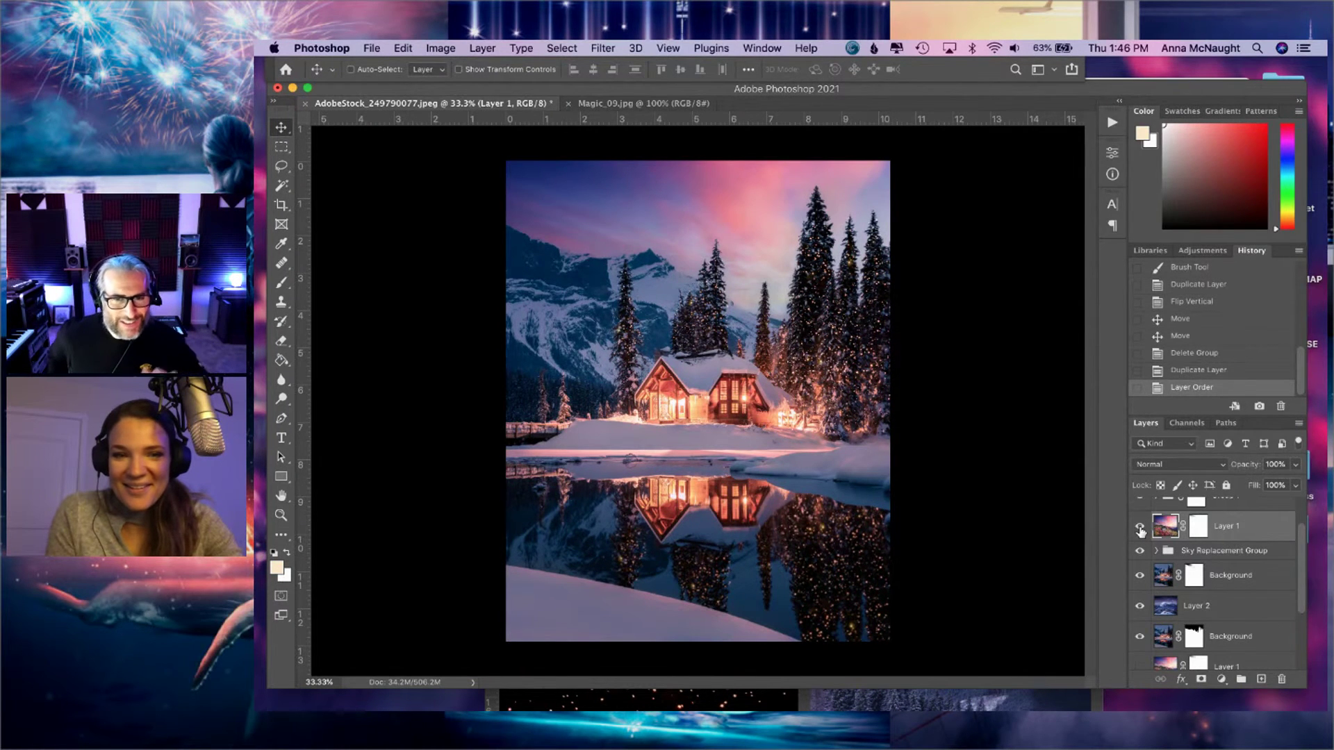
left_click(1139, 527)
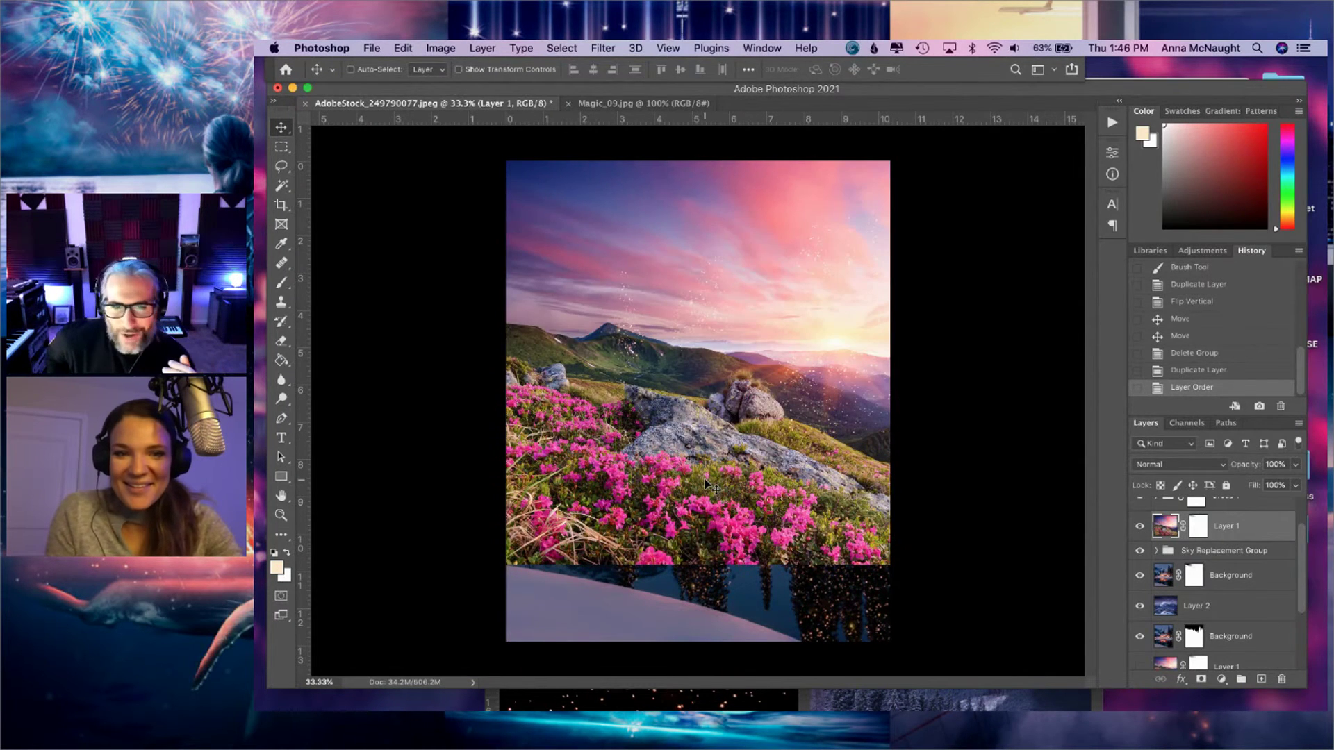
- Try flipping the copied flower-meadow layer horizontally
left_click(403, 48)
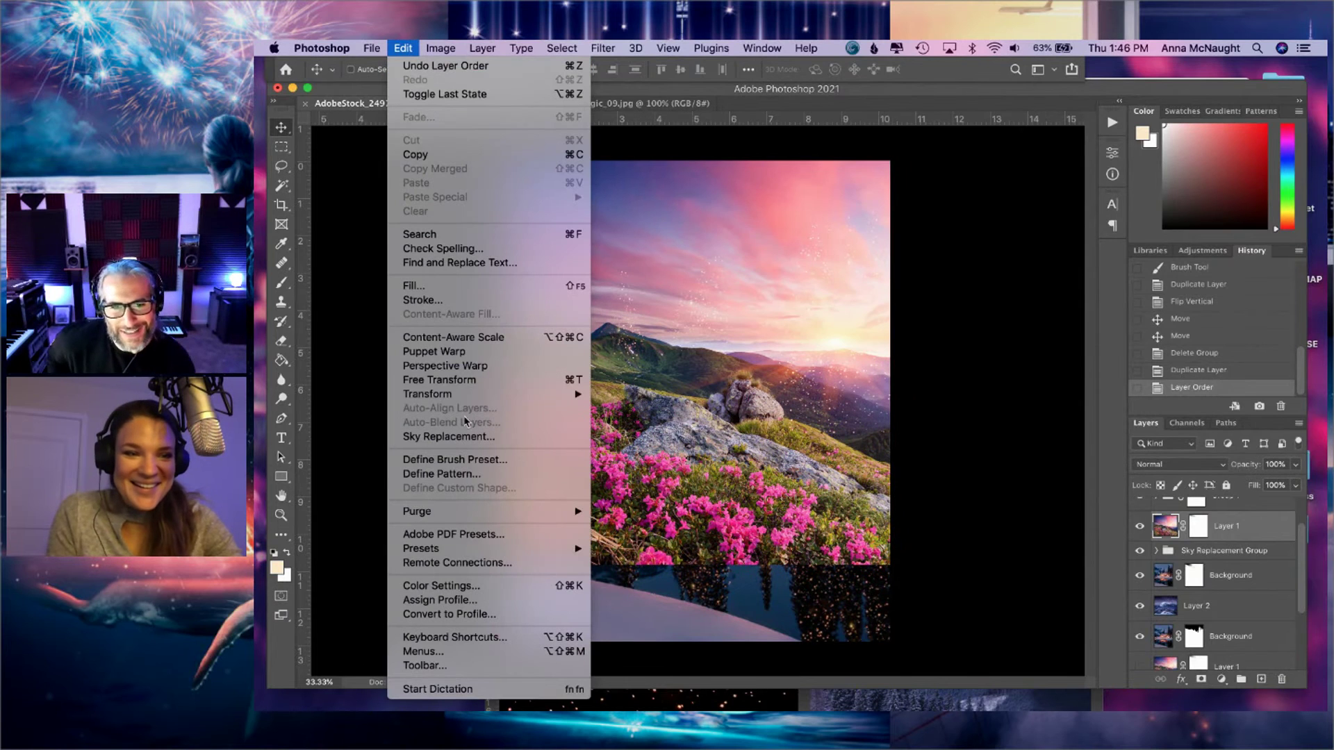
mouse_move(467, 394)
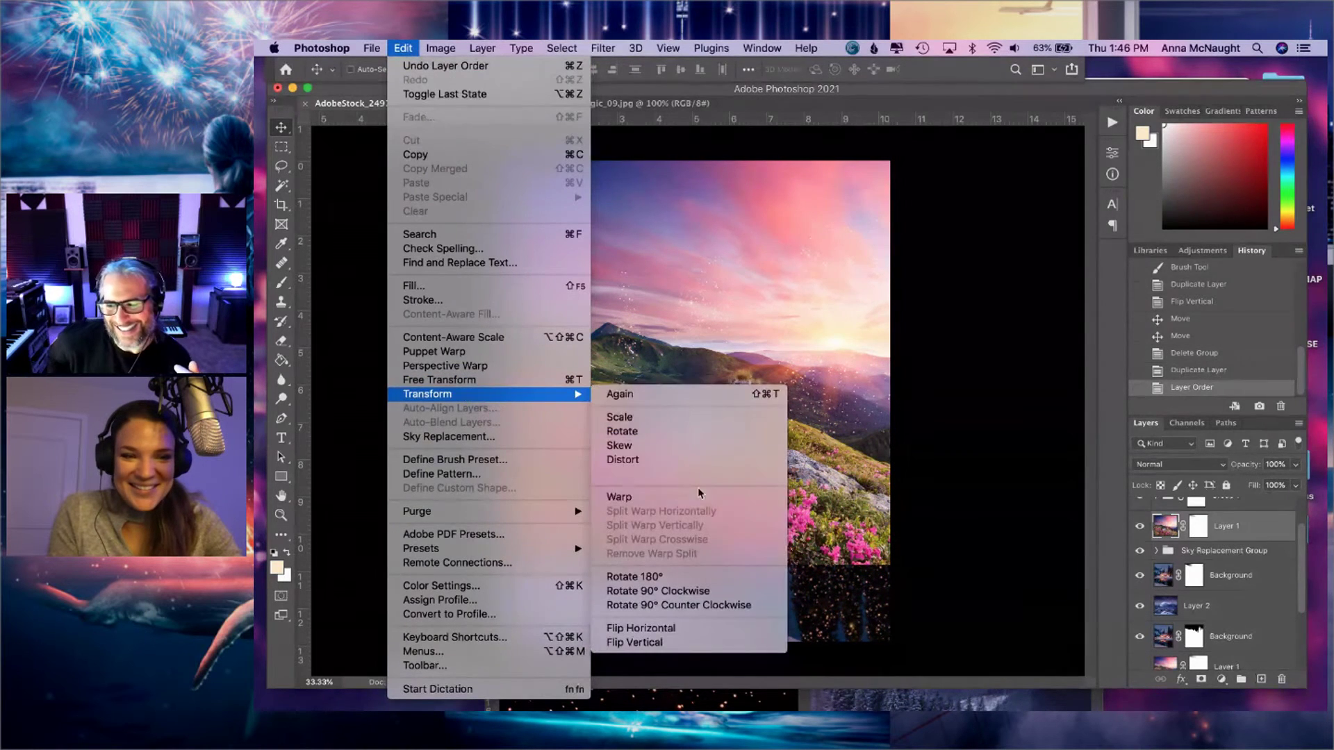
left_click(686, 629)
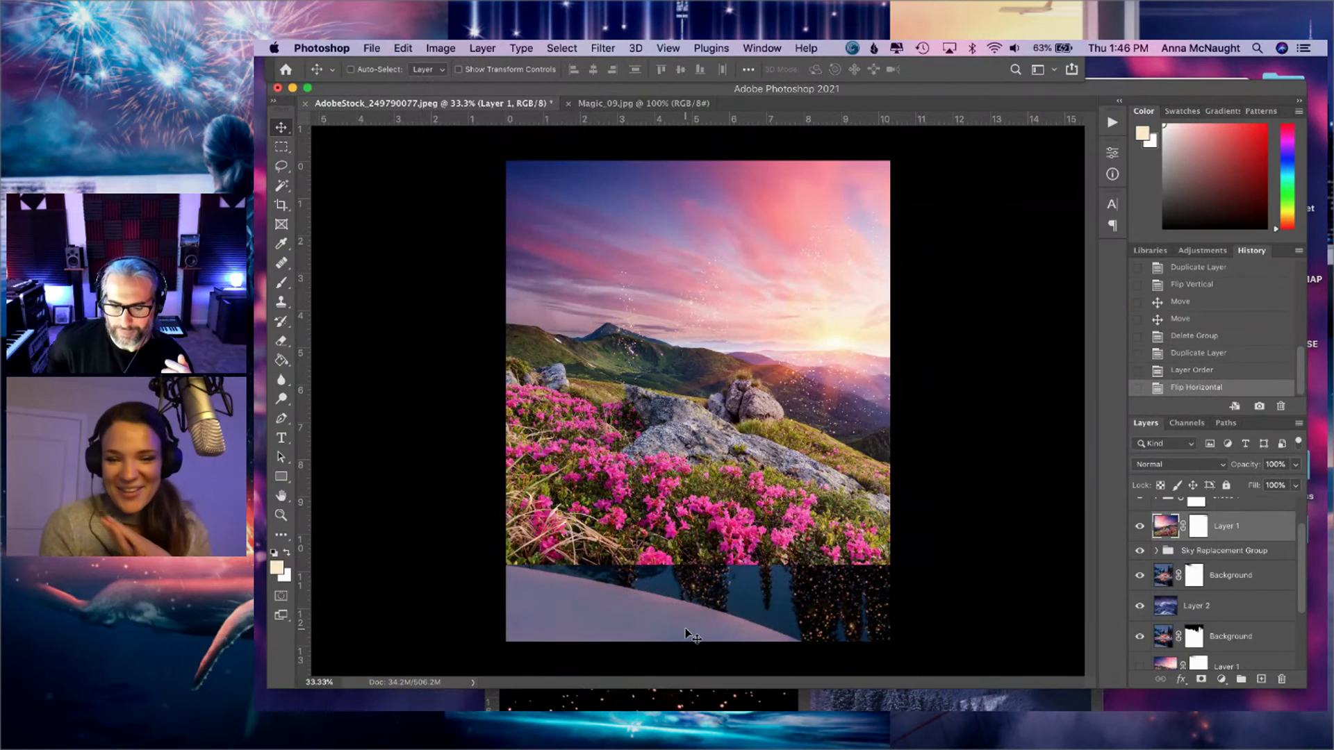
left_click(403, 48)
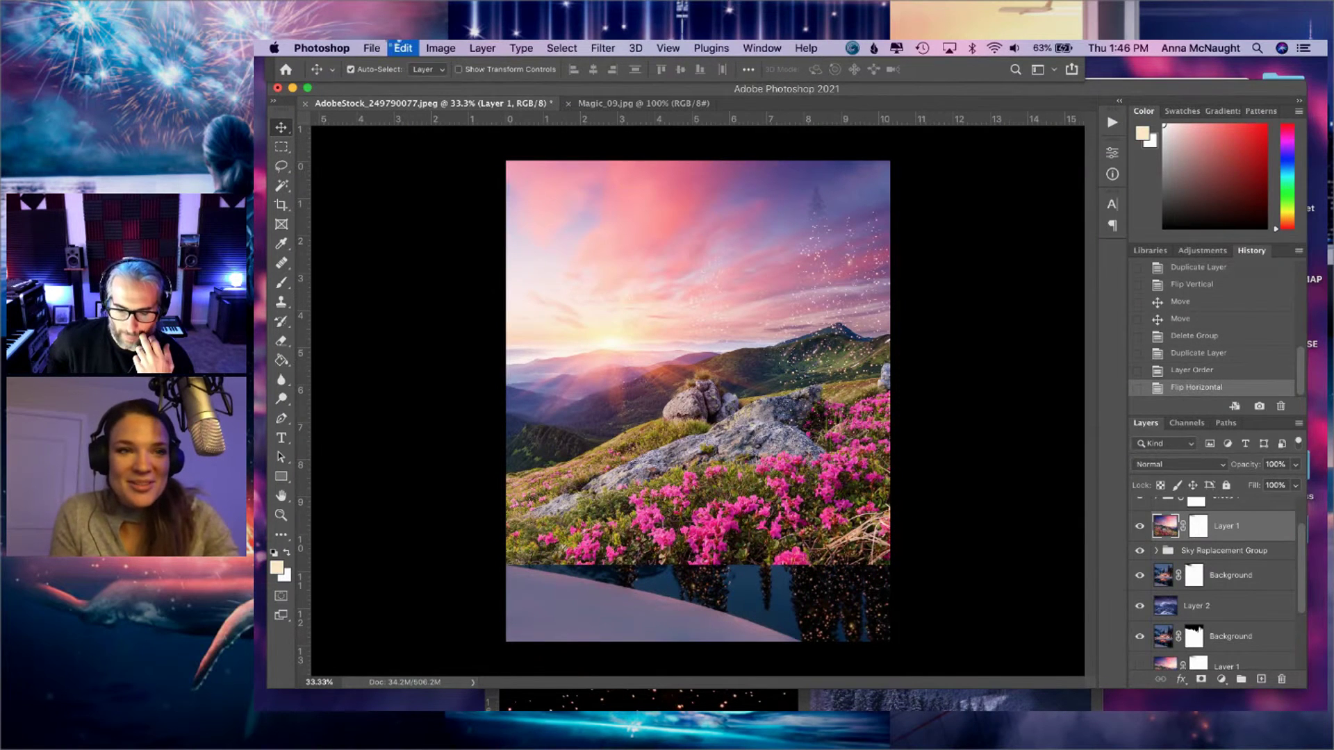
- Flip the copied flower-meadow layer vertically
left_click(403, 48)
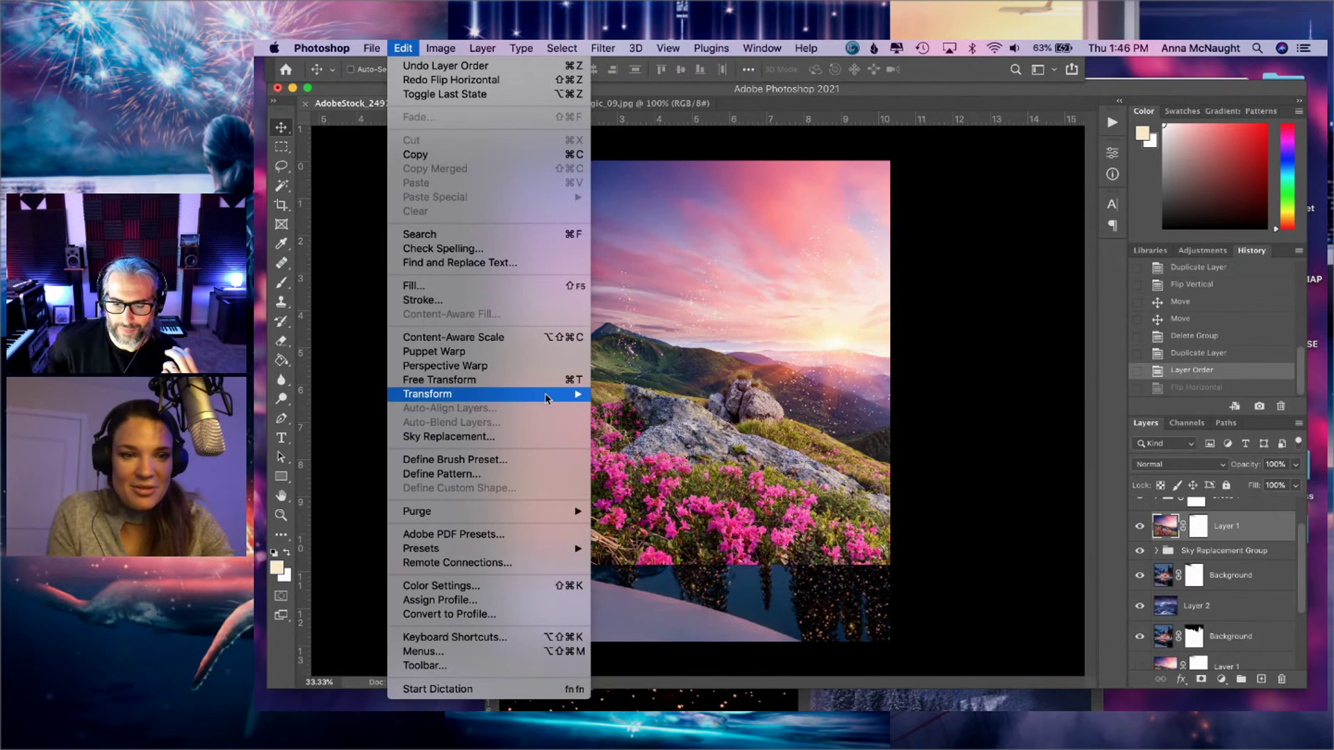
mouse_move(546, 398)
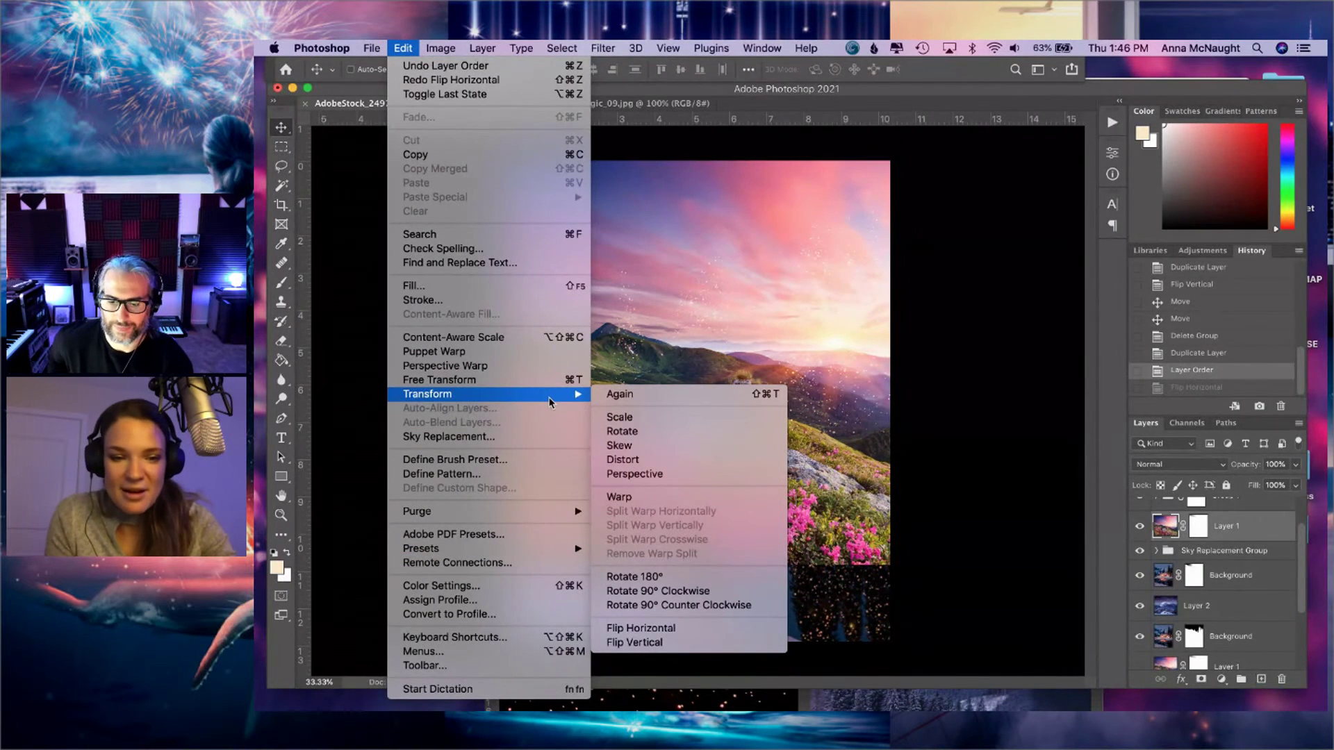
left_click(648, 643)
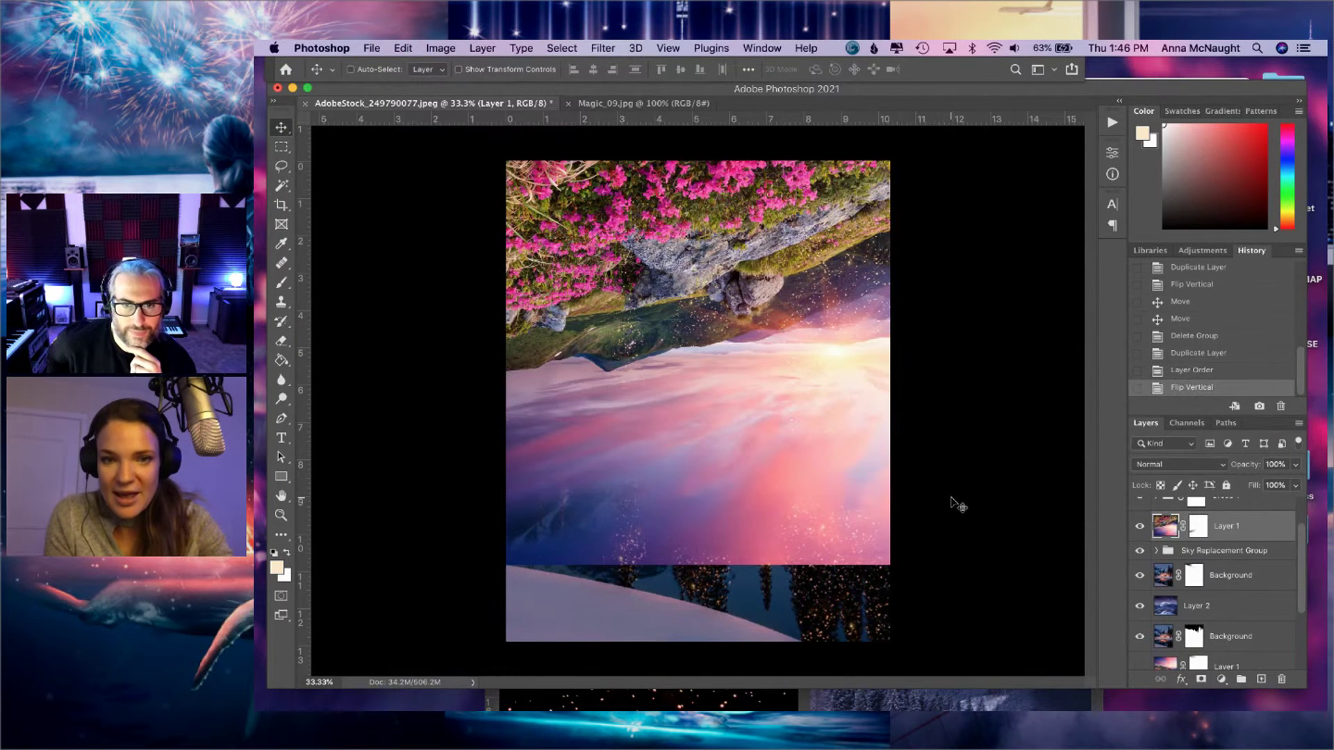
- Hide and reshow the flipped layer to compare it with the lake, and move it down to the canvas's bottom edge
left_click(1140, 526)
scroll(1143, 532, "up", 2)
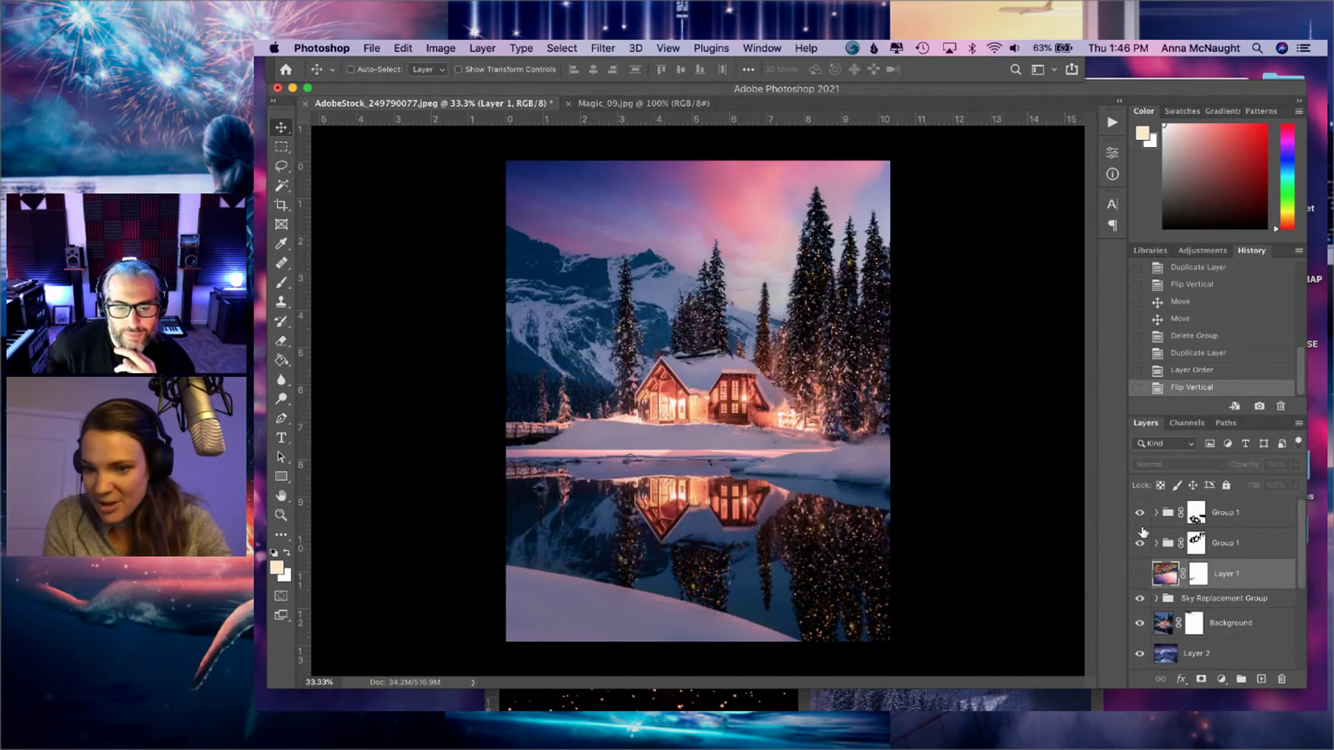
scroll(1143, 531, "down", 1)
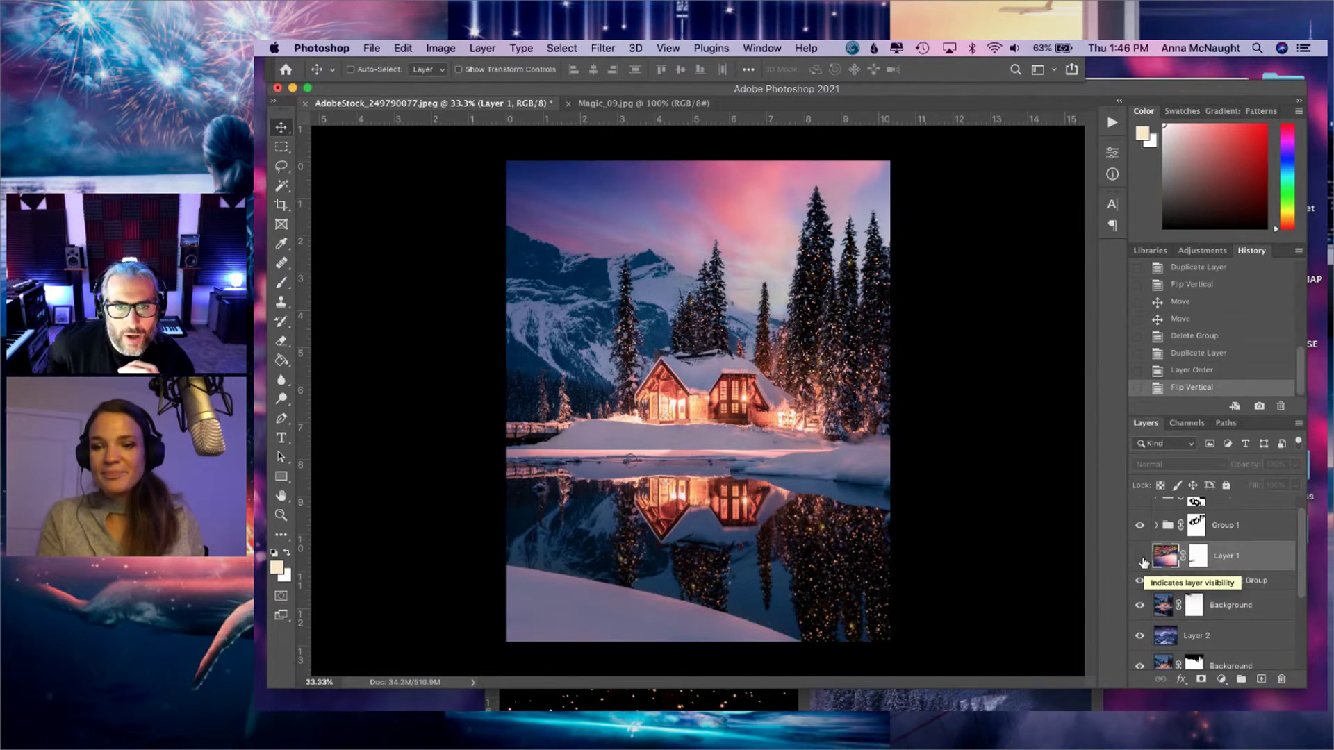
left_click(1140, 559)
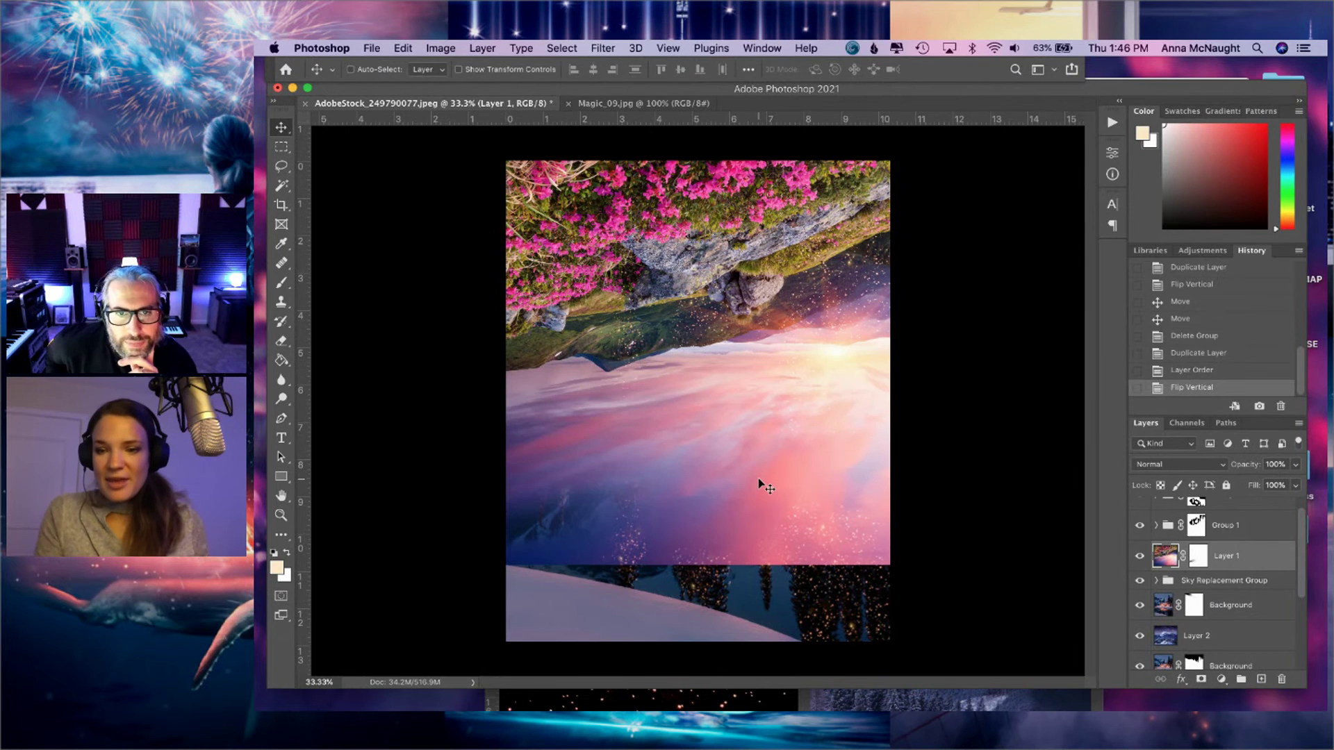
left_click_drag(760, 558, 762, 570)
- Replace the flipped layer's mask with a new layer mask and fill it with black using the Paint Bucket
left_click_drag(1196, 563, 1284, 679)
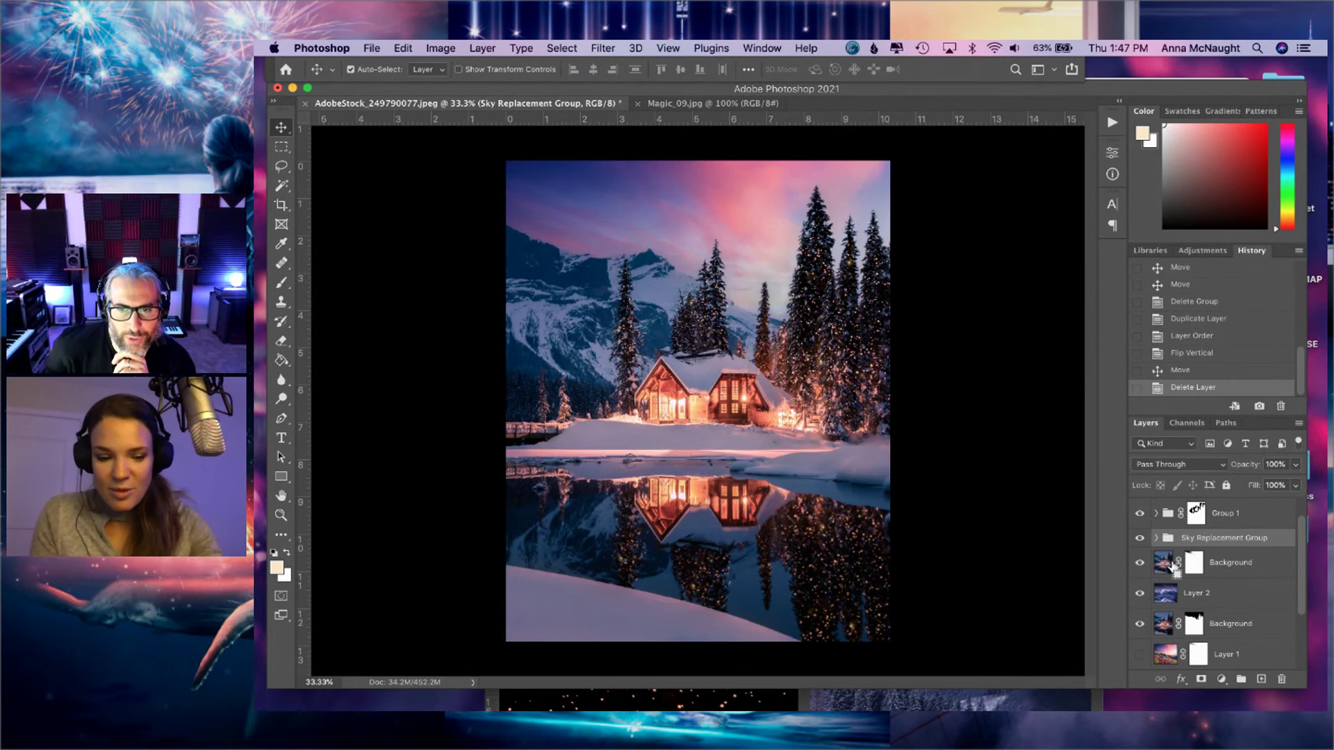
key("super+z")
right_click(1198, 544)
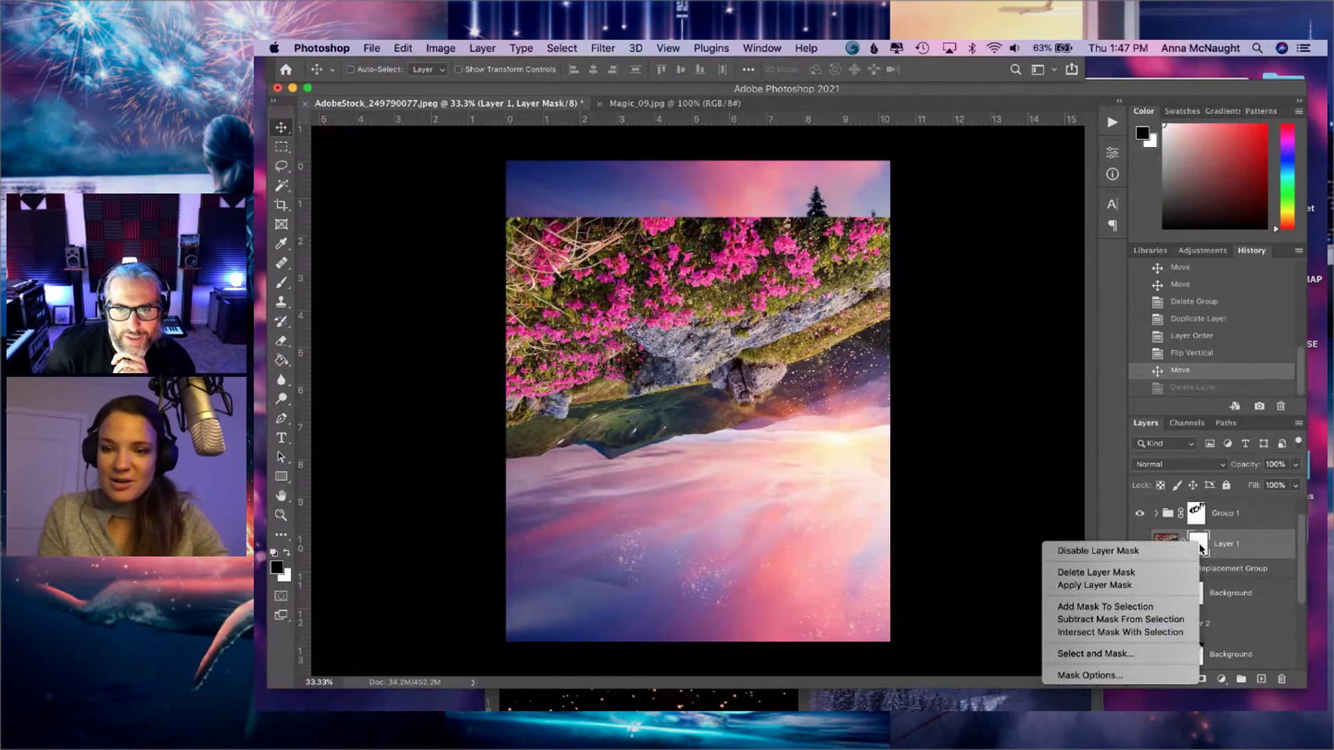
left_click(1177, 575)
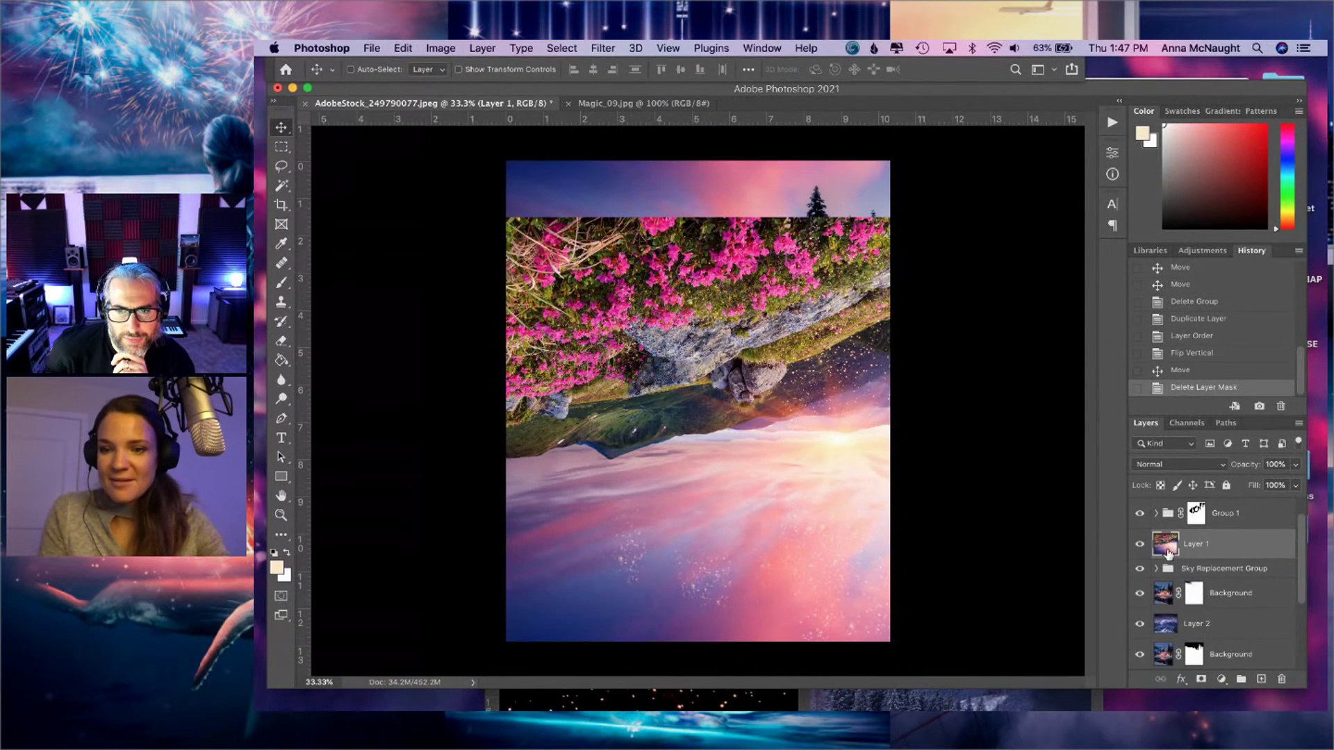
left_click(1202, 679)
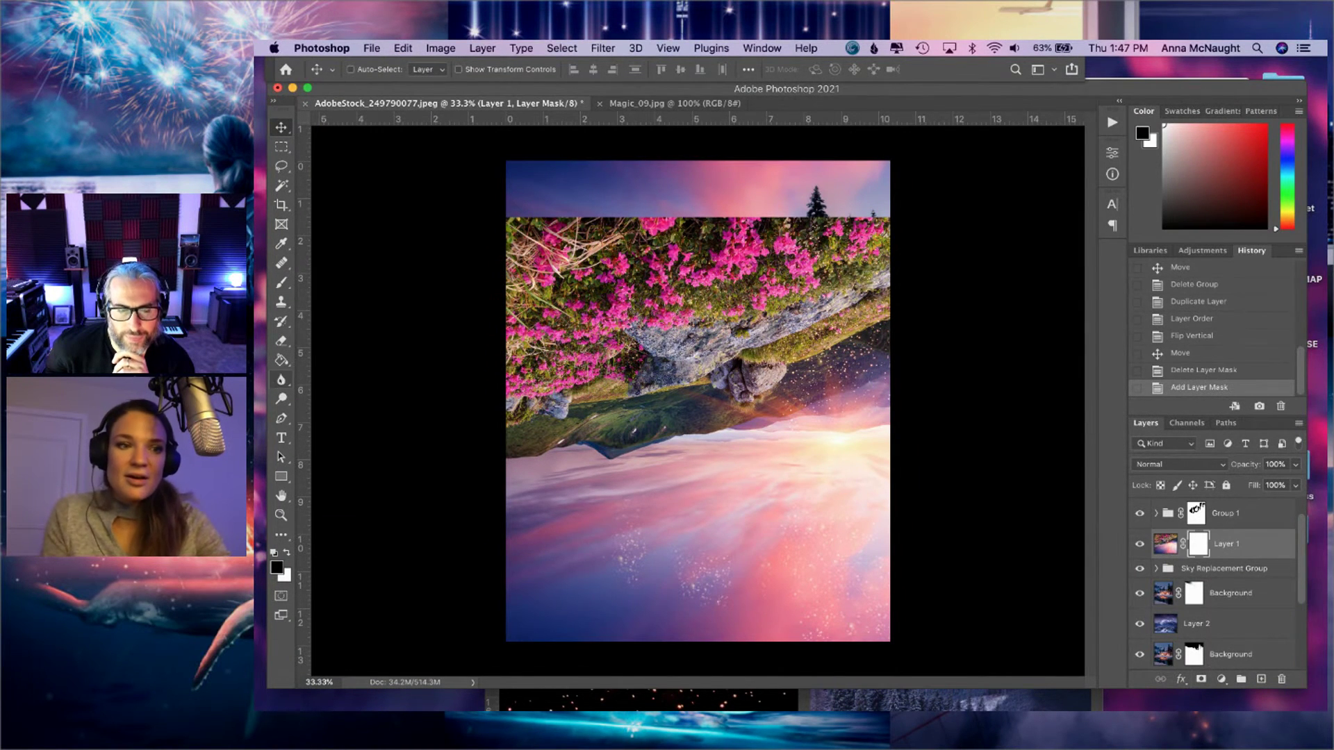
left_click(282, 360)
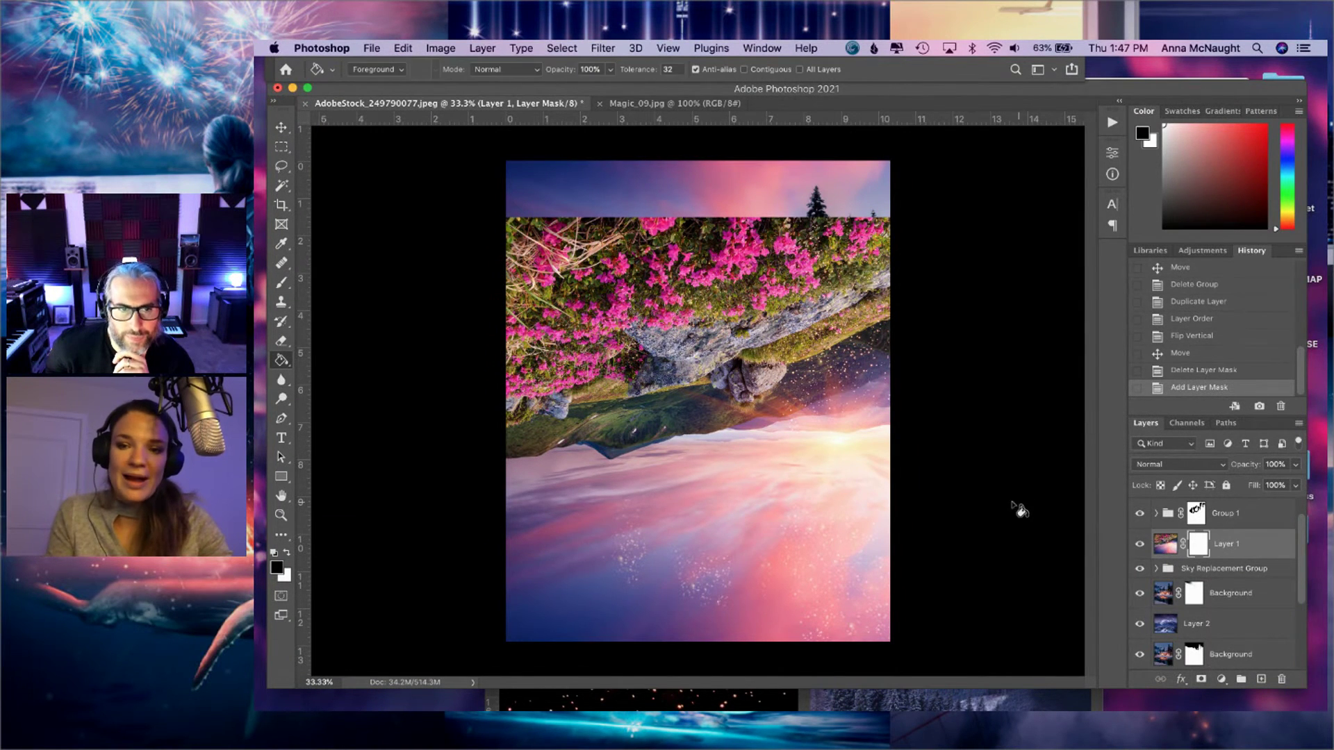
left_click(795, 487)
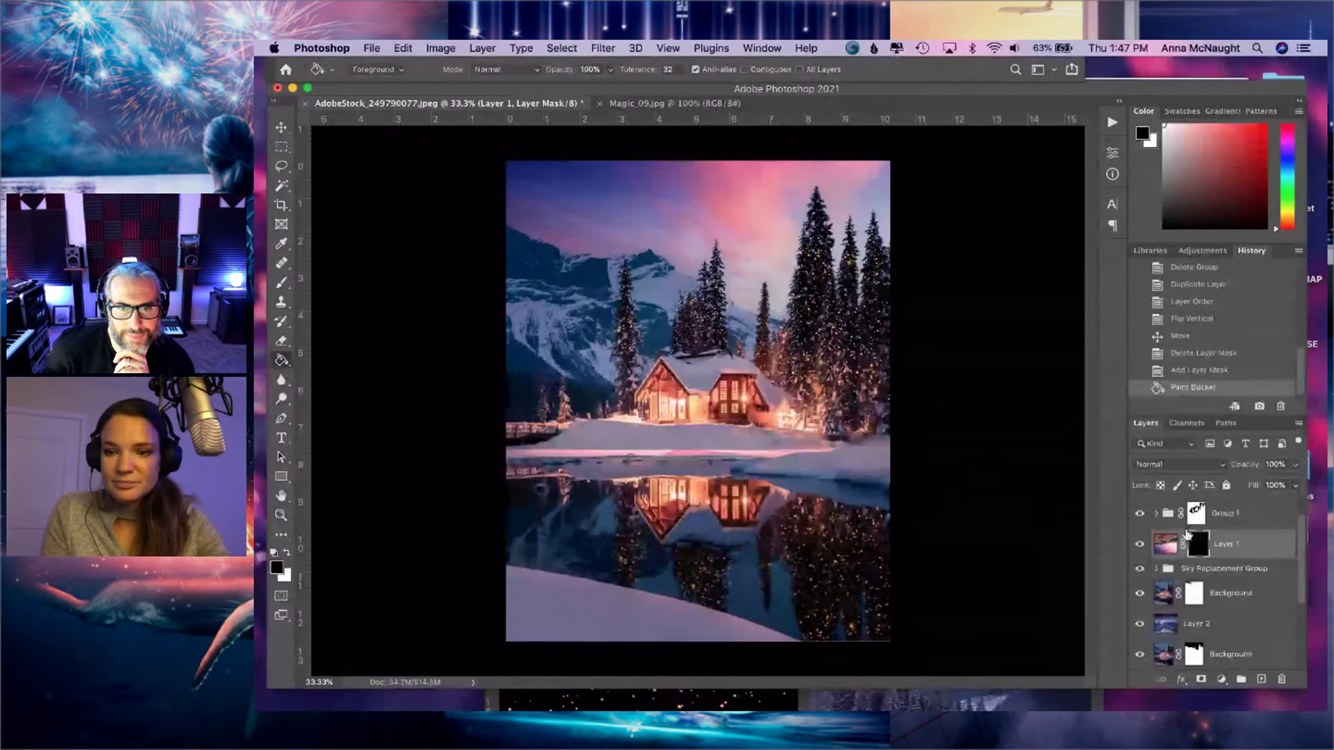
- Set up the Brush with white foreground and 1% flow, and test a stroke on the mask over the reflected sky
left_click(282, 282)
key("x")
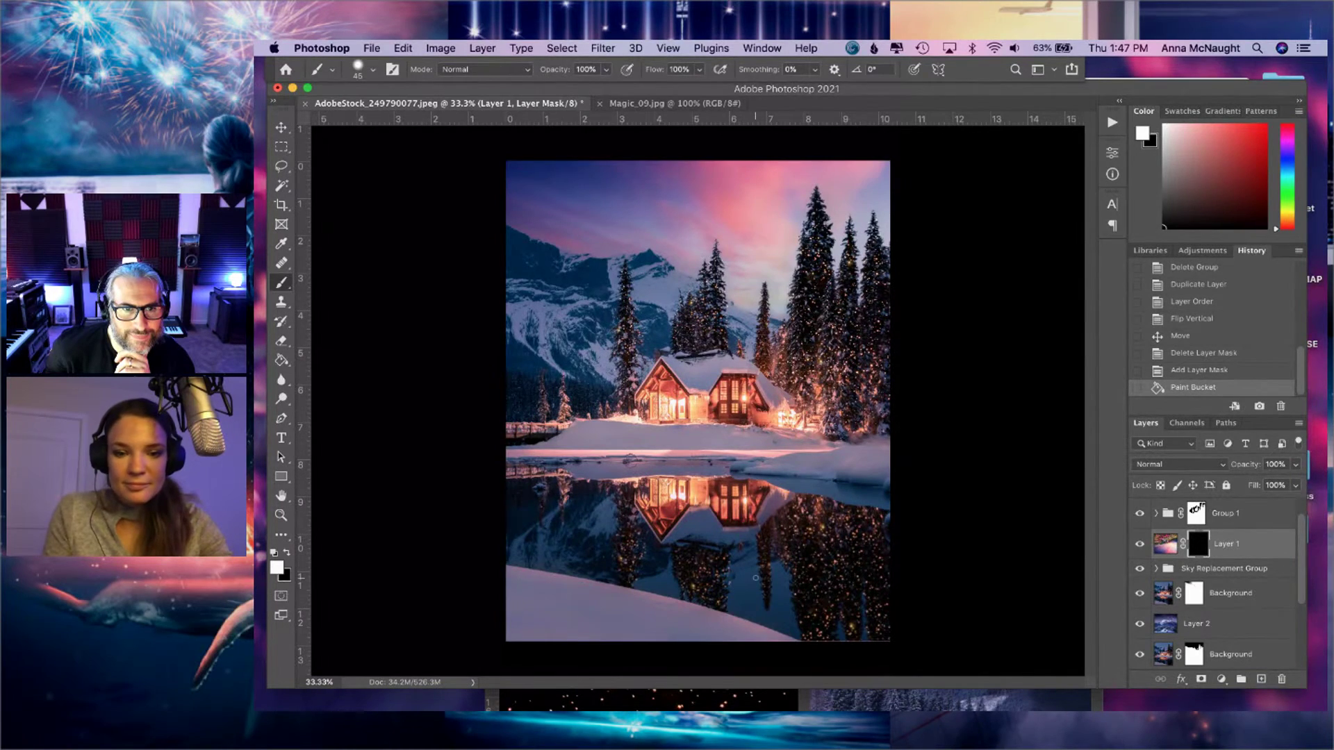
key("super+equal")
key("super+equal")
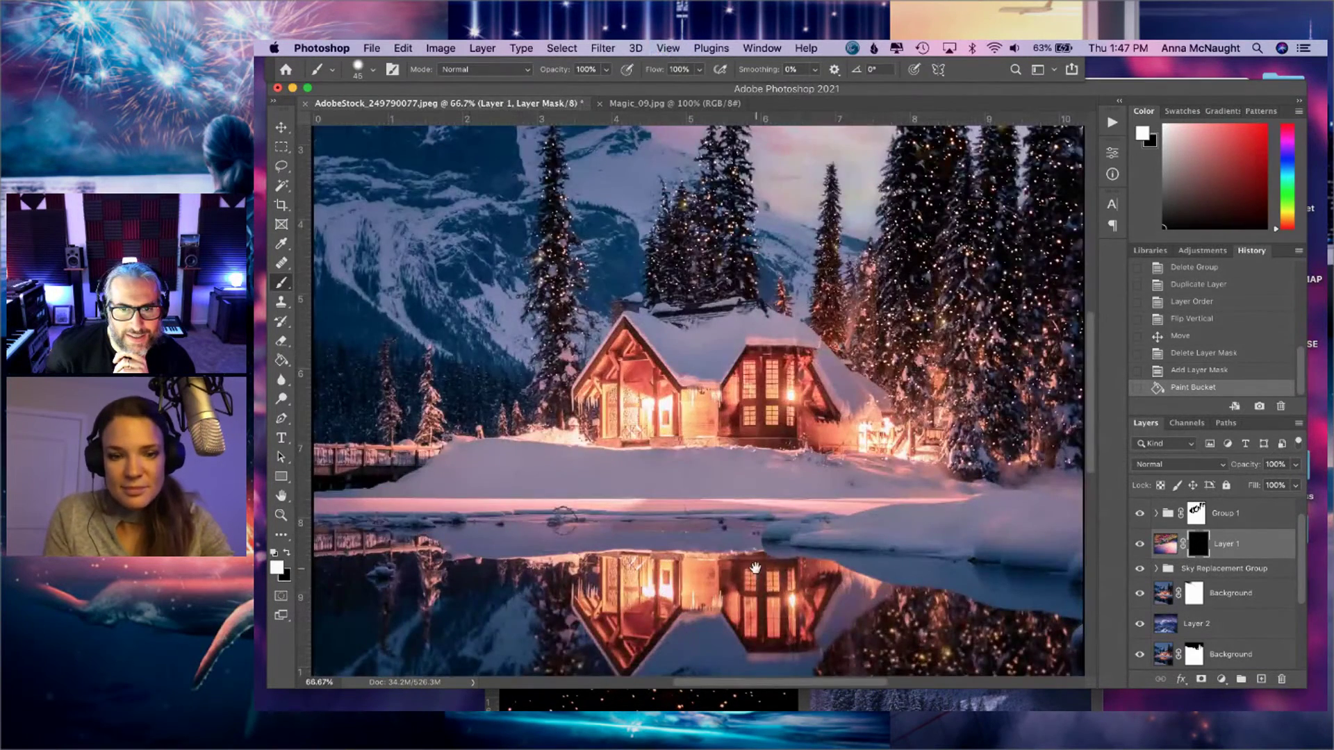
left_click_drag(756, 569, 709, 161)
scroll(709, 161, "down", 3)
key("bracketright")
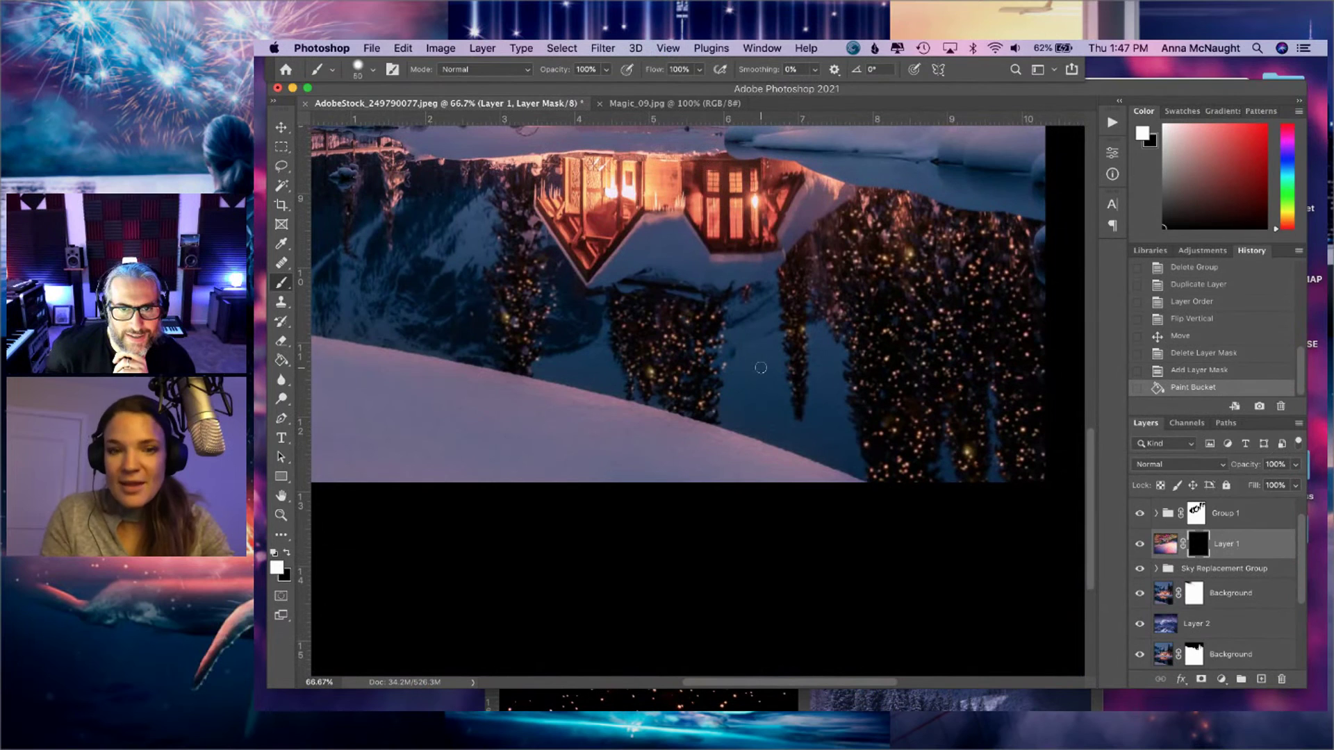
left_click(699, 69)
left_click_drag(702, 86, 635, 87)
mouse_move(764, 353)
left_mouse_down()
mouse_move(747, 374)
mouse_move(765, 369)
mouse_move(766, 401)
left_mouse_up()
left_click(698, 69)
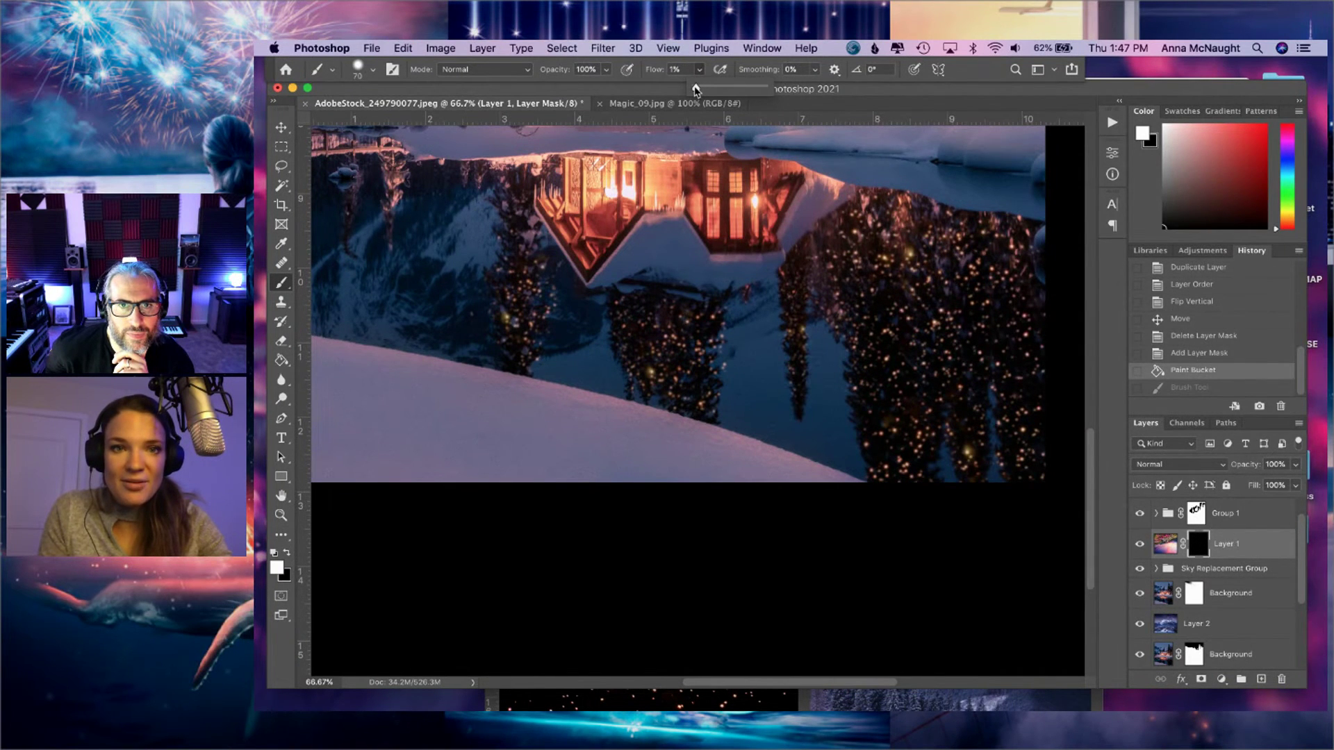
- Enlarge the brush to 175 px for painting the reflected sky
left_click(361, 70)
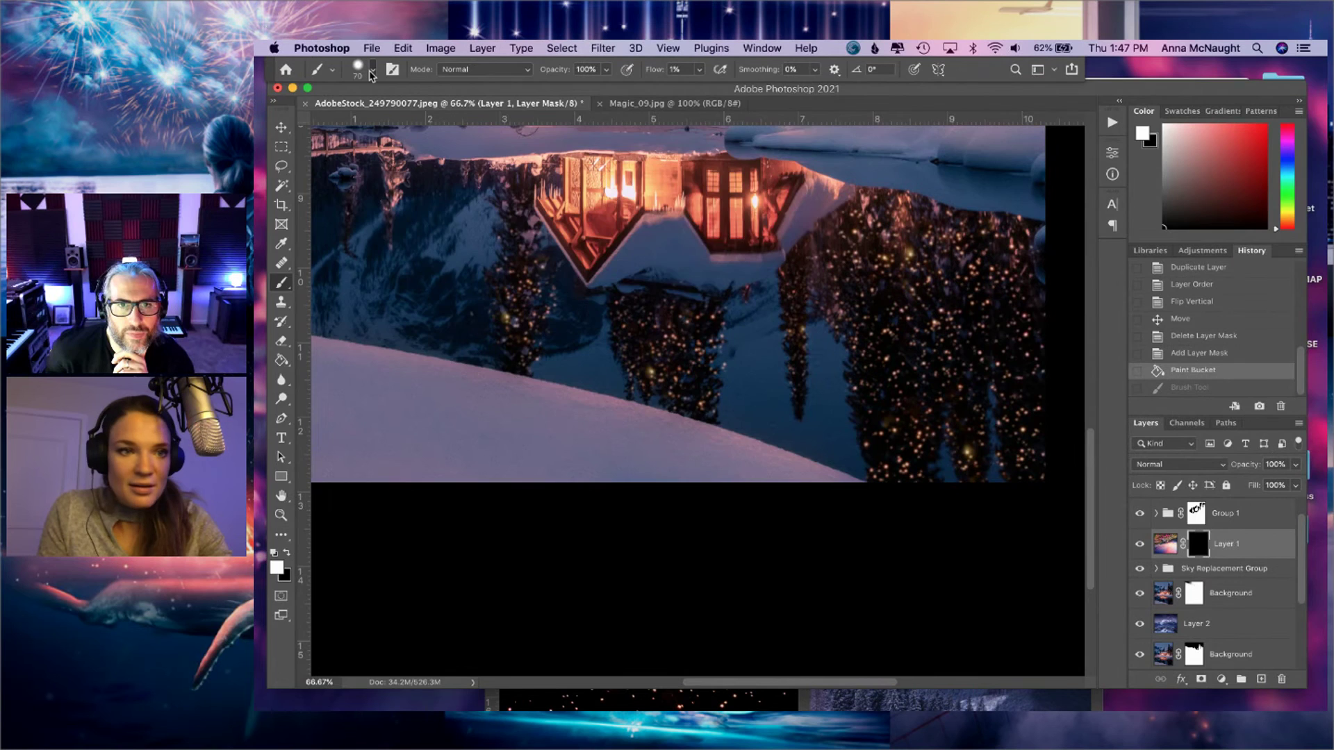
left_click(362, 71)
left_click(922, 94)
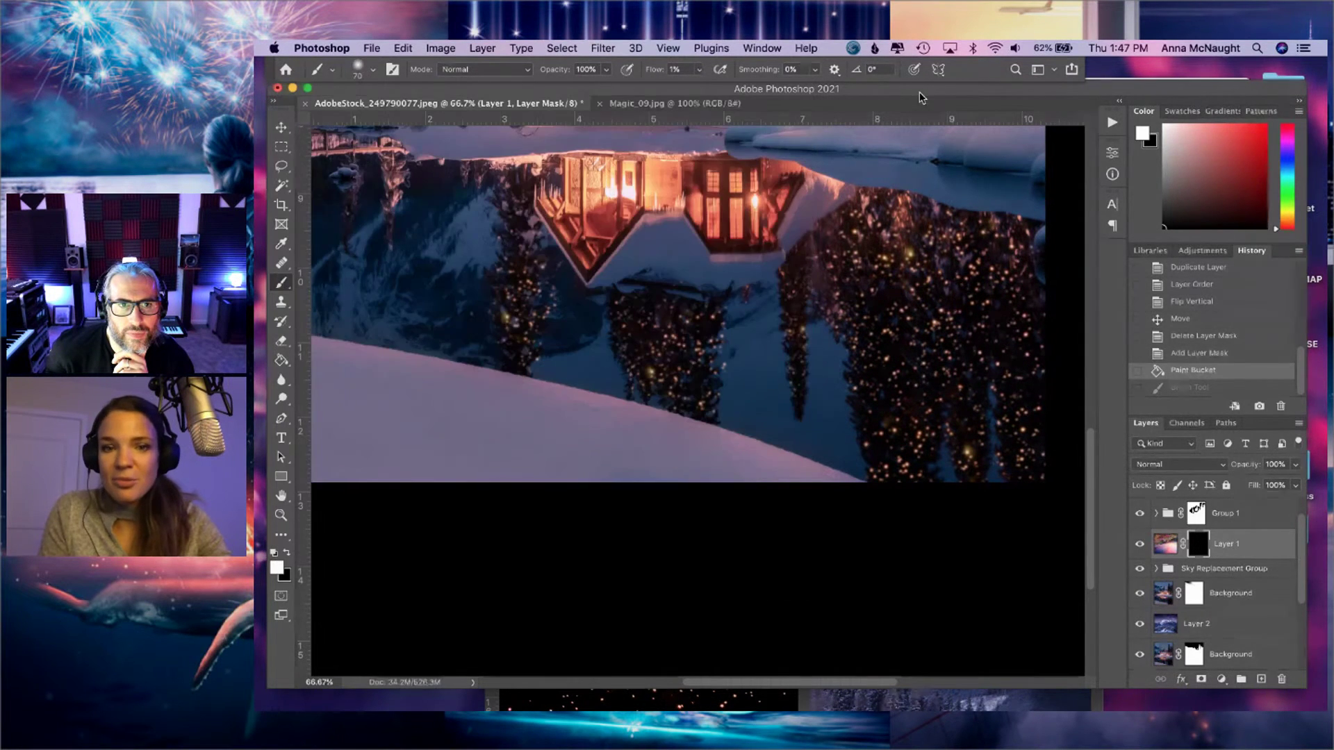
key("bracketright")
key("bracketright")
key("bracketright")
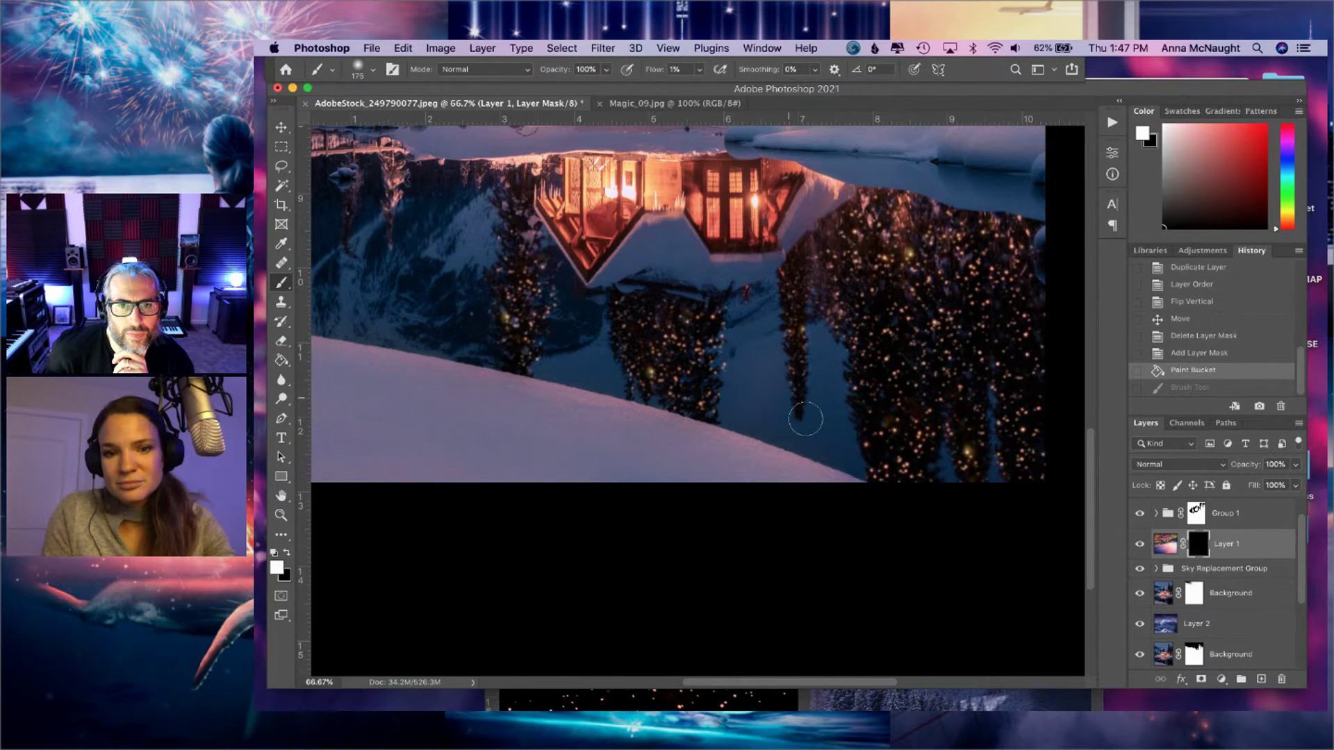
- Set the brush flow to 3%, paint white on Layer 1's mask over the reflected sky, and undo the last stroke
left_click_drag(750, 393, 763, 366)
left_click(699, 70)
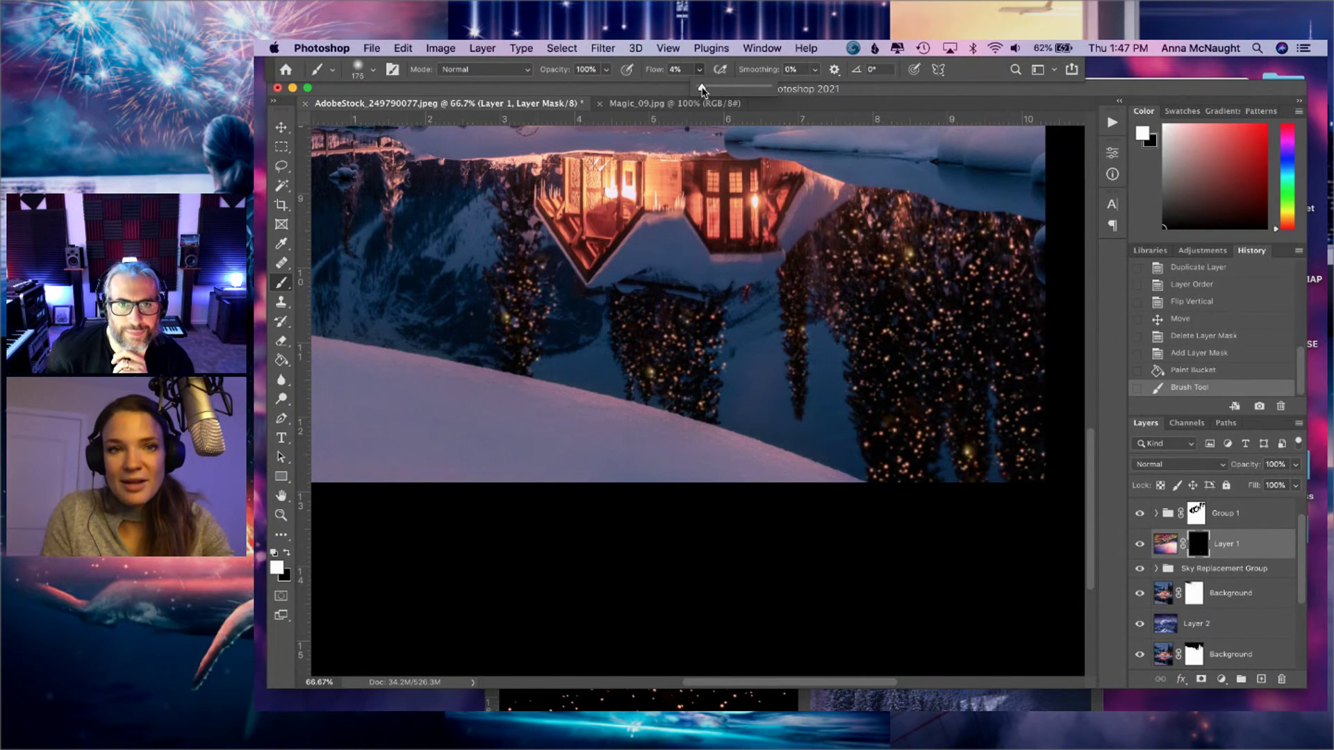
left_click(770, 344)
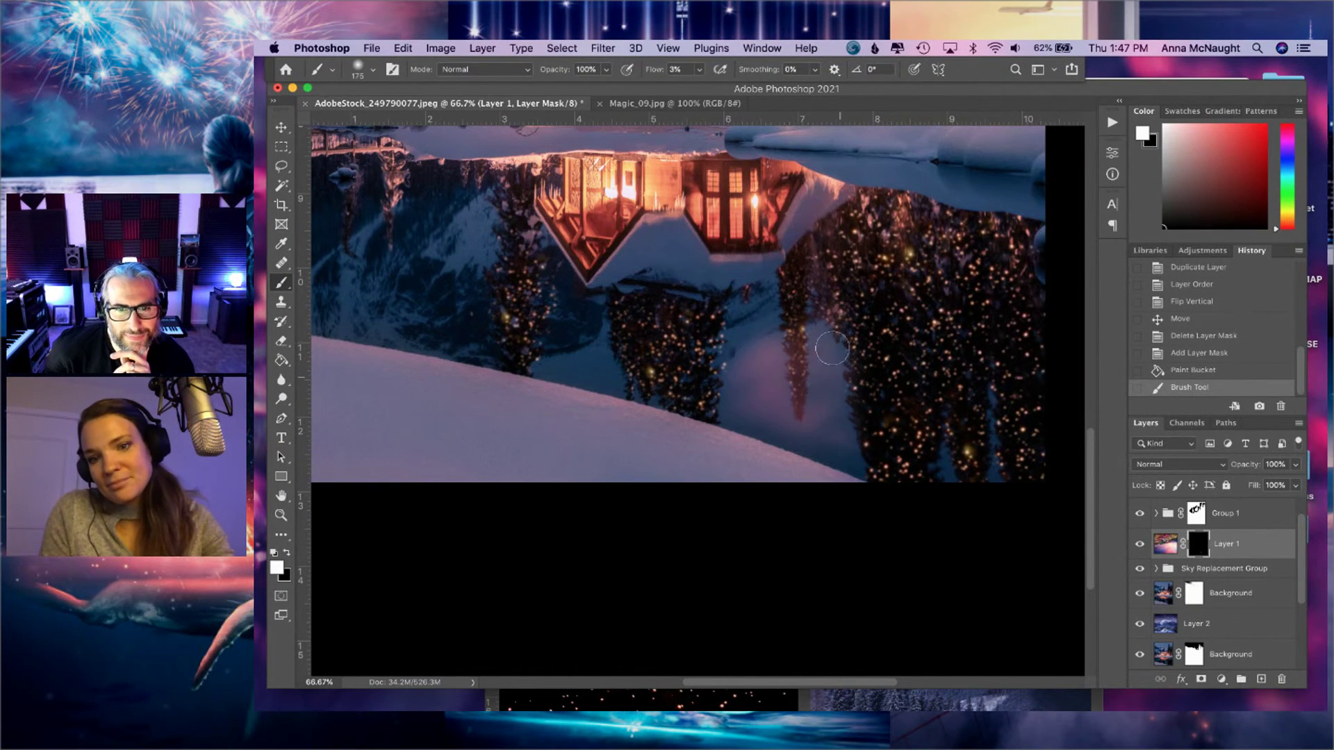
mouse_move(735, 418)
left_mouse_down()
mouse_move(726, 351)
mouse_move(714, 398)
mouse_move(862, 466)
left_mouse_up()
key("super+z")
- Enlarge the brush to 400 px and paint white on the mask over the reflected sky between the trees
key("bracketright")
key("bracketright")
key("bracketright")
key("bracketright")
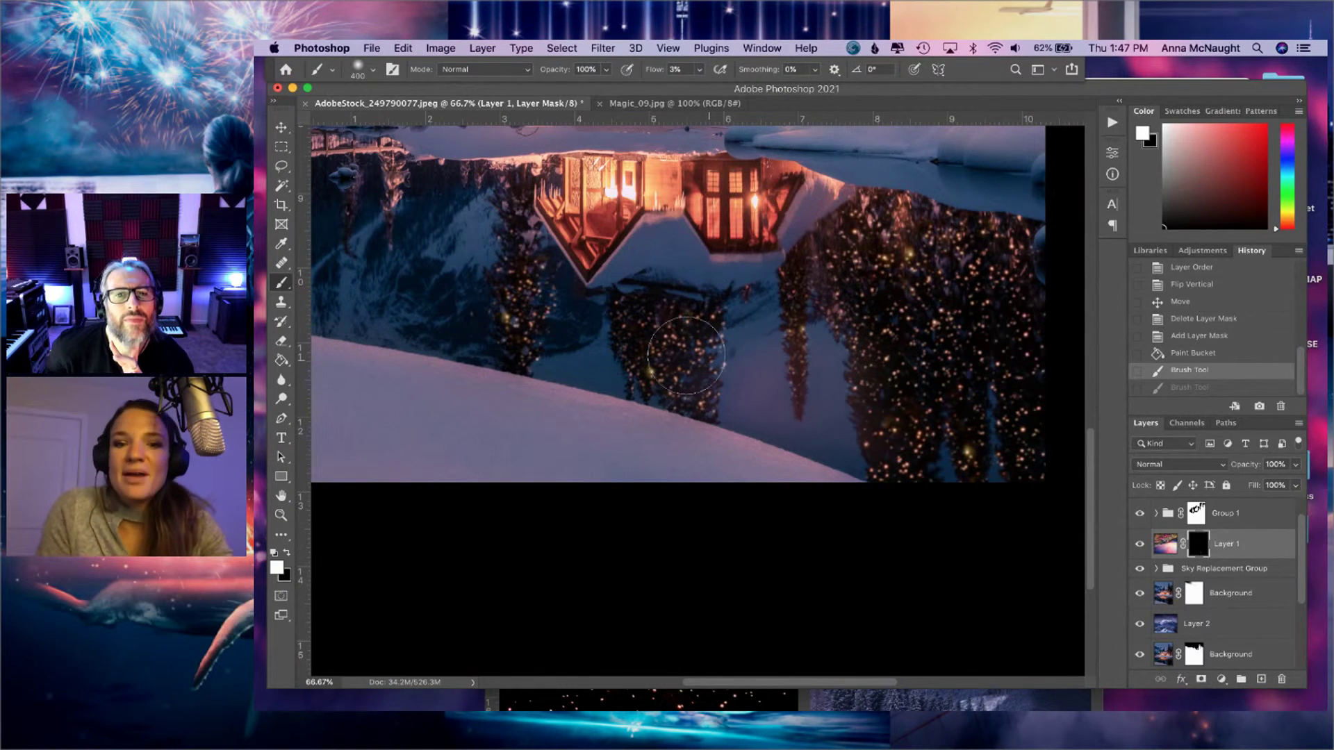
left_click_drag(865, 436, 723, 389)
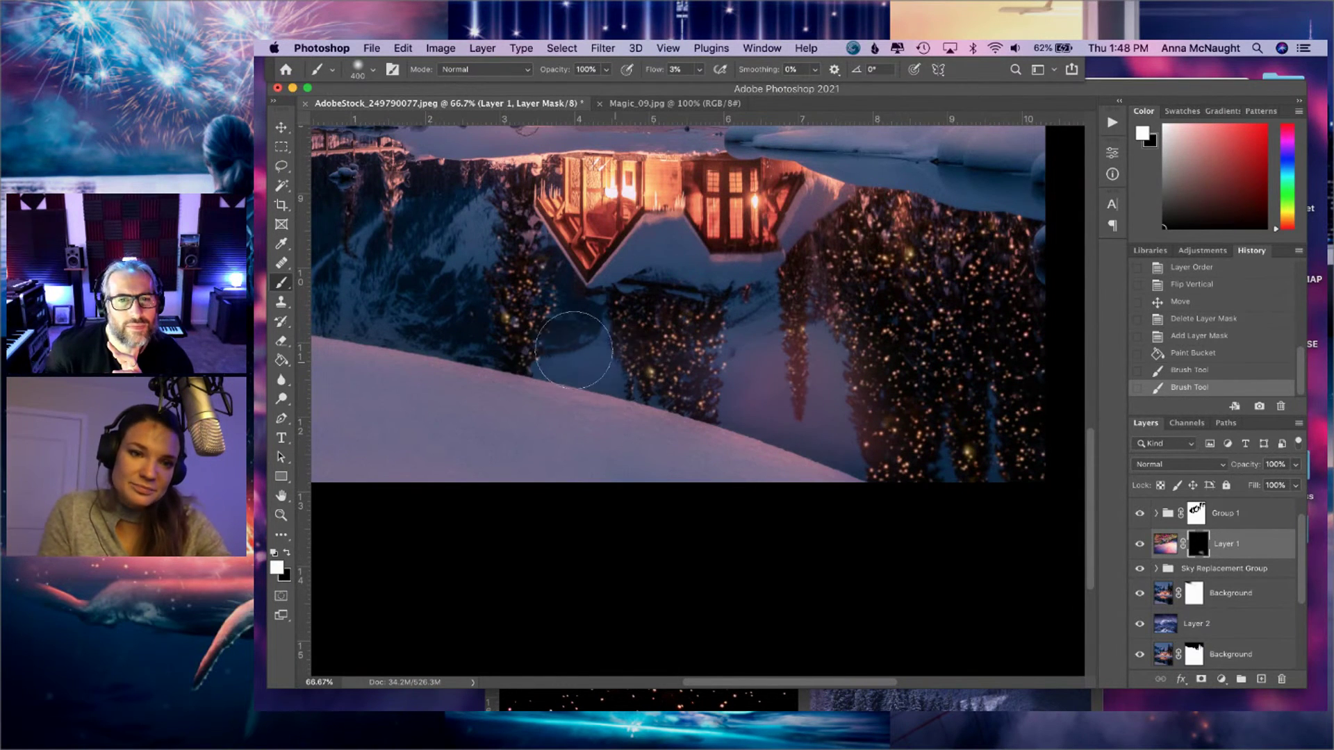
left_click_drag(640, 336, 608, 368)
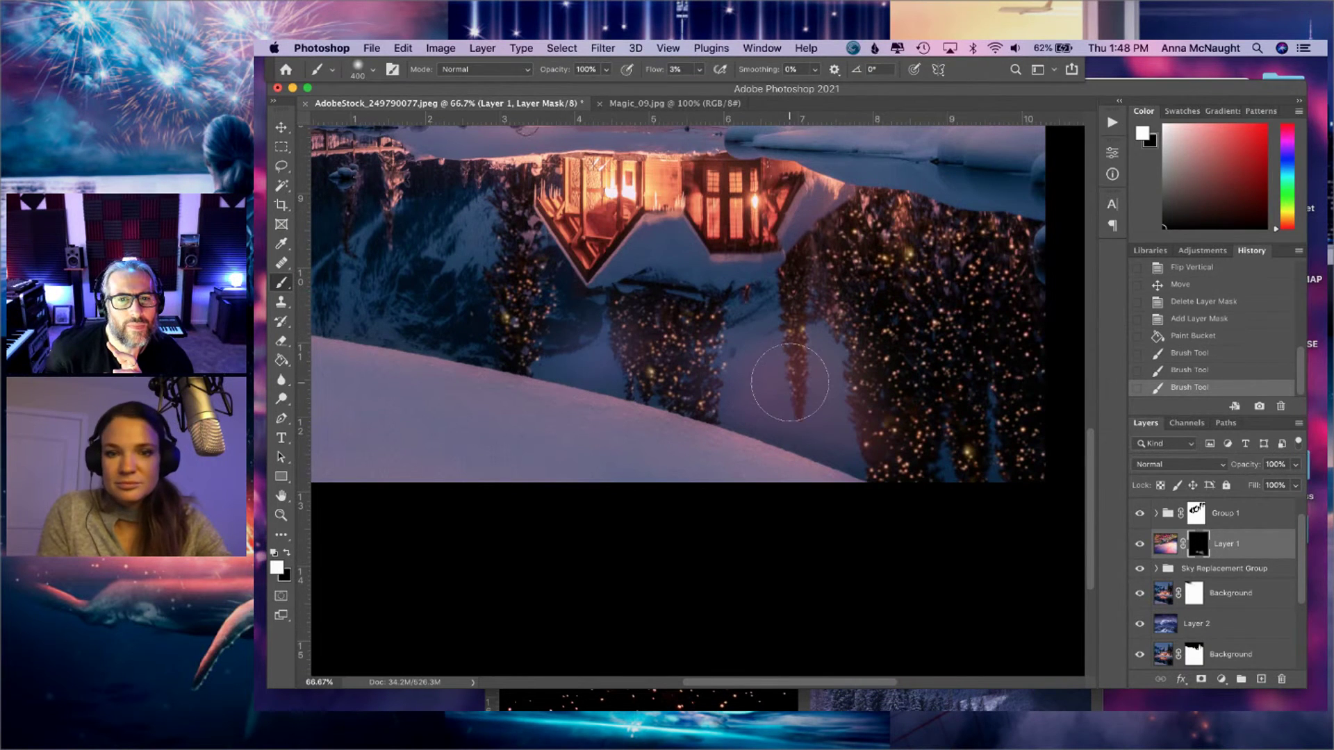
- Compare the composite with Layer 1 hidden and shown, and inspect its mask on its own
key("super+minus")
key("super+minus")
key("super+minus")
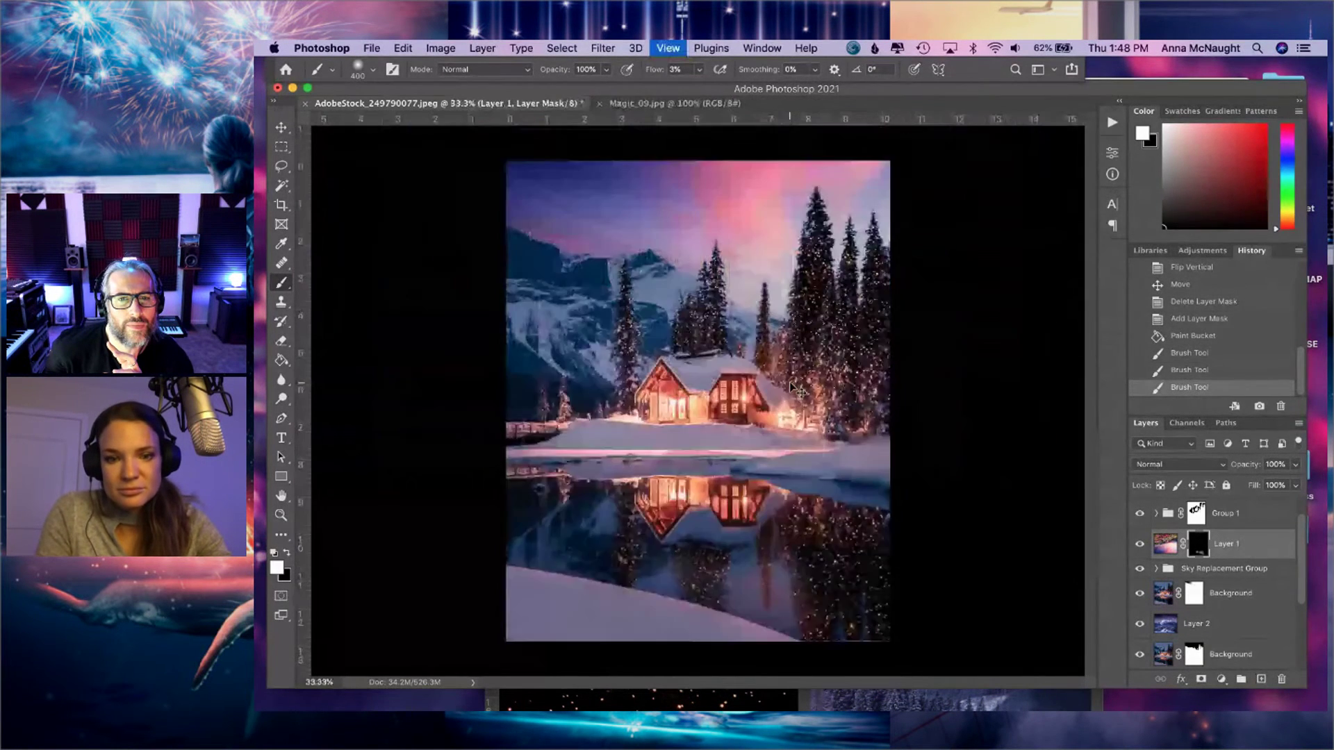
key("super+plus")
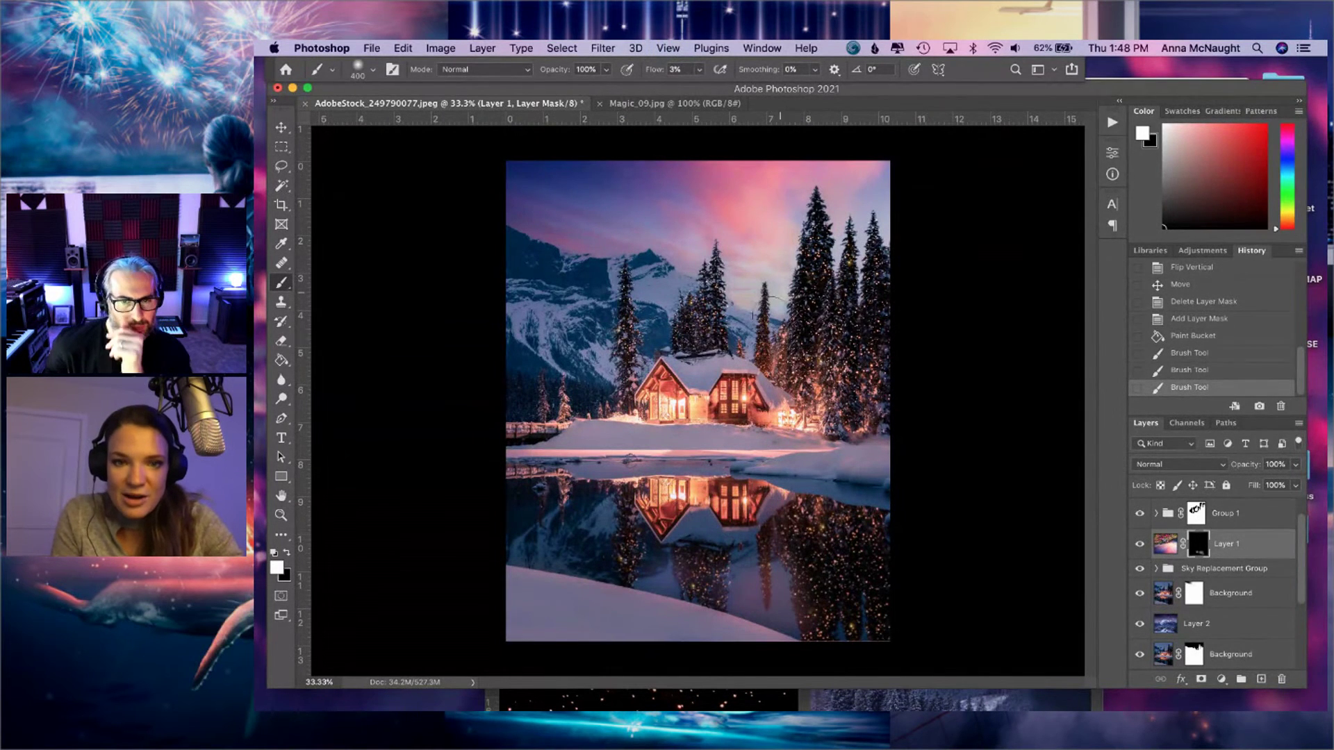
left_click(282, 127)
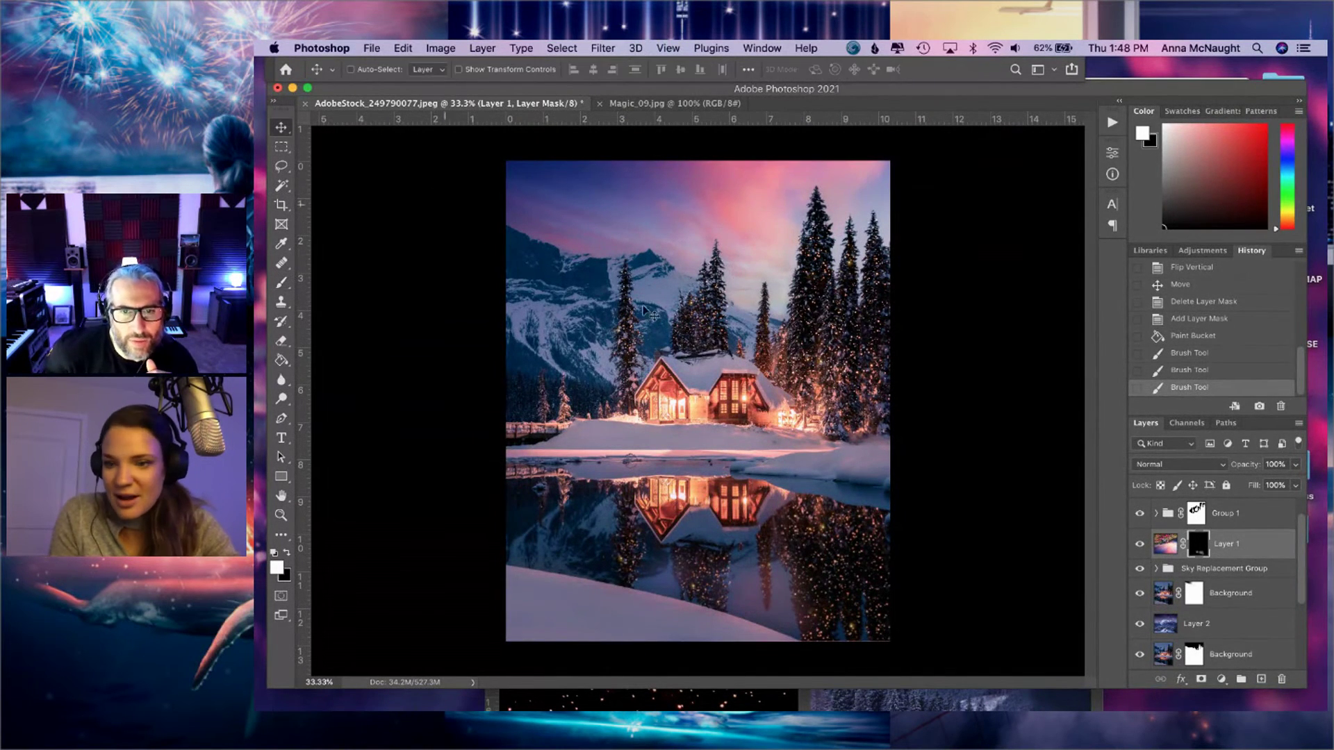
left_click(1137, 547)
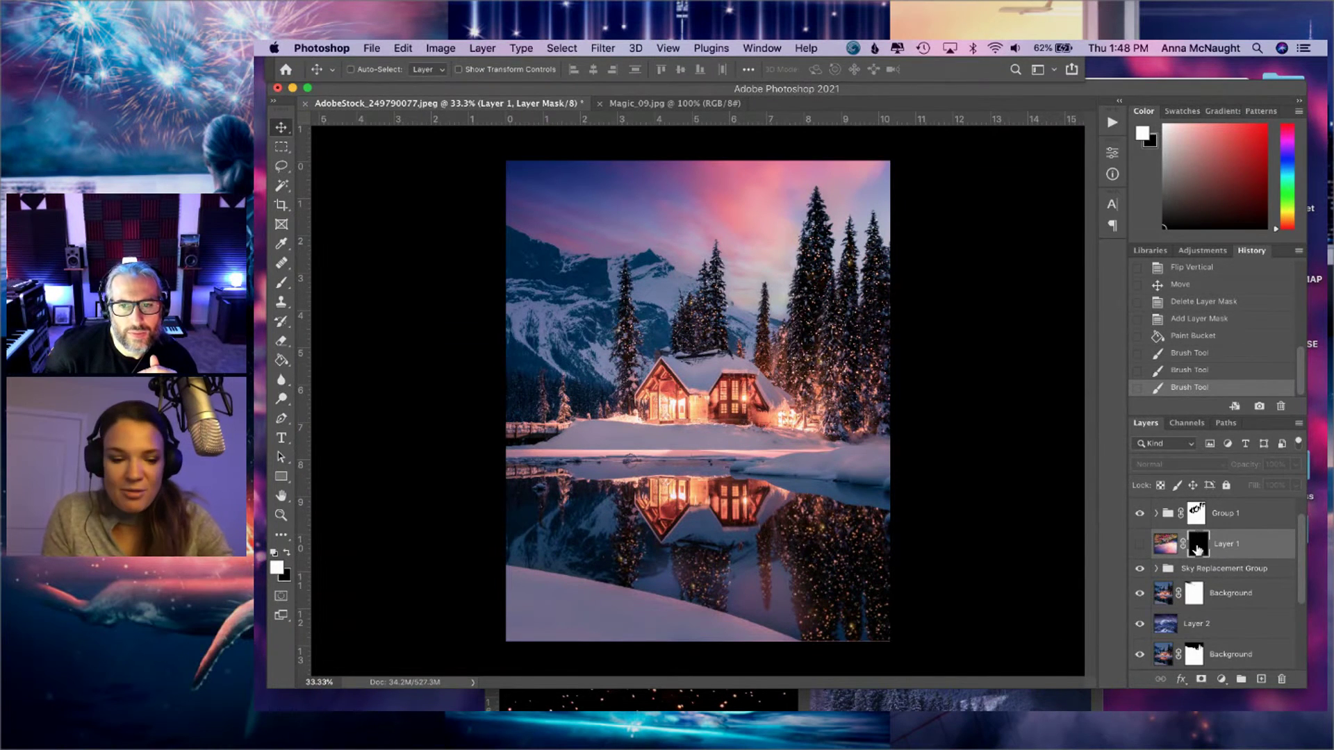
key("super+comma")
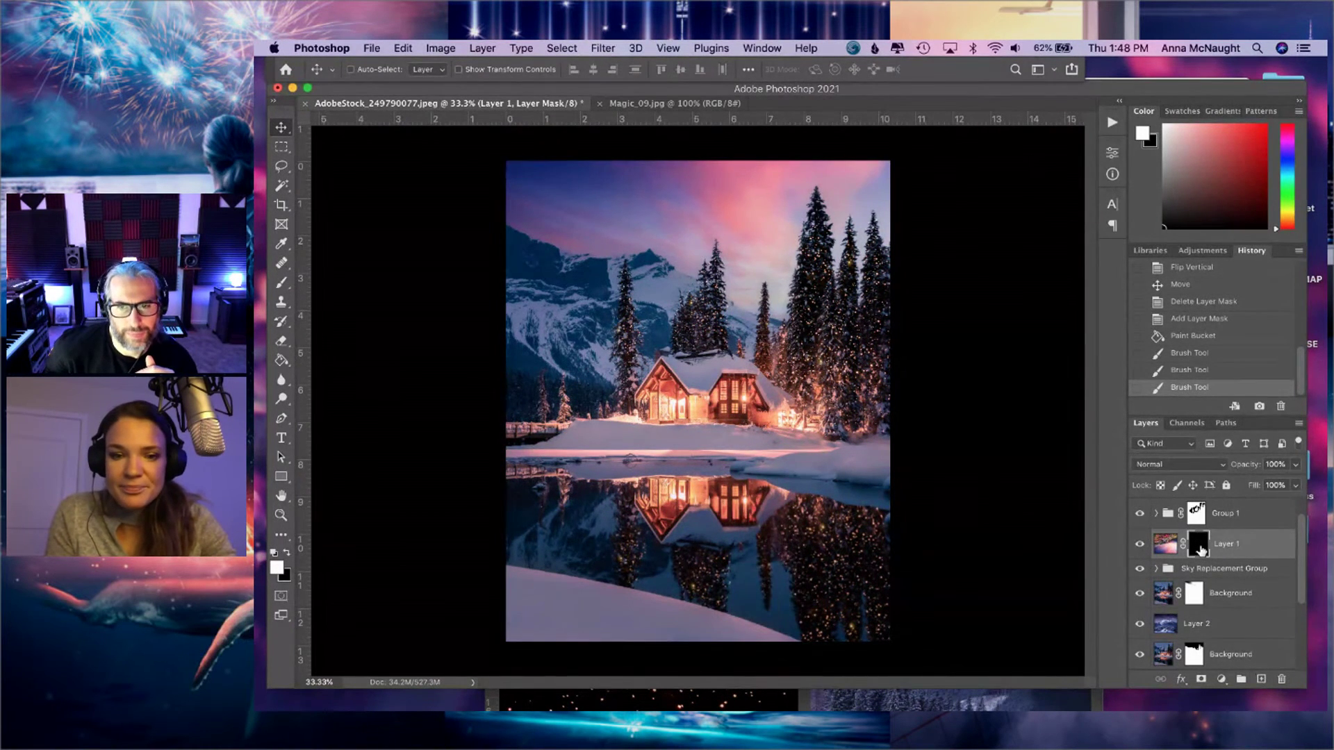
left_click(1200, 547, "alt")
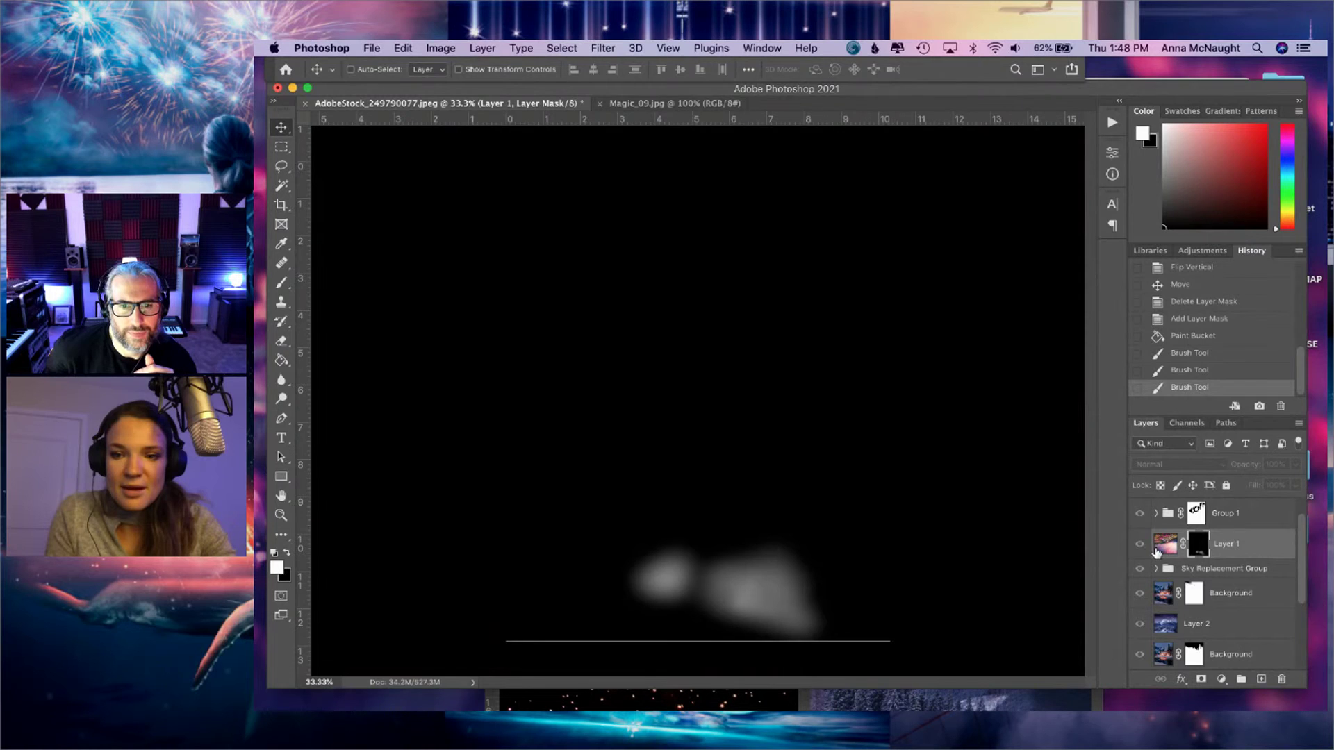
left_click(1167, 552)
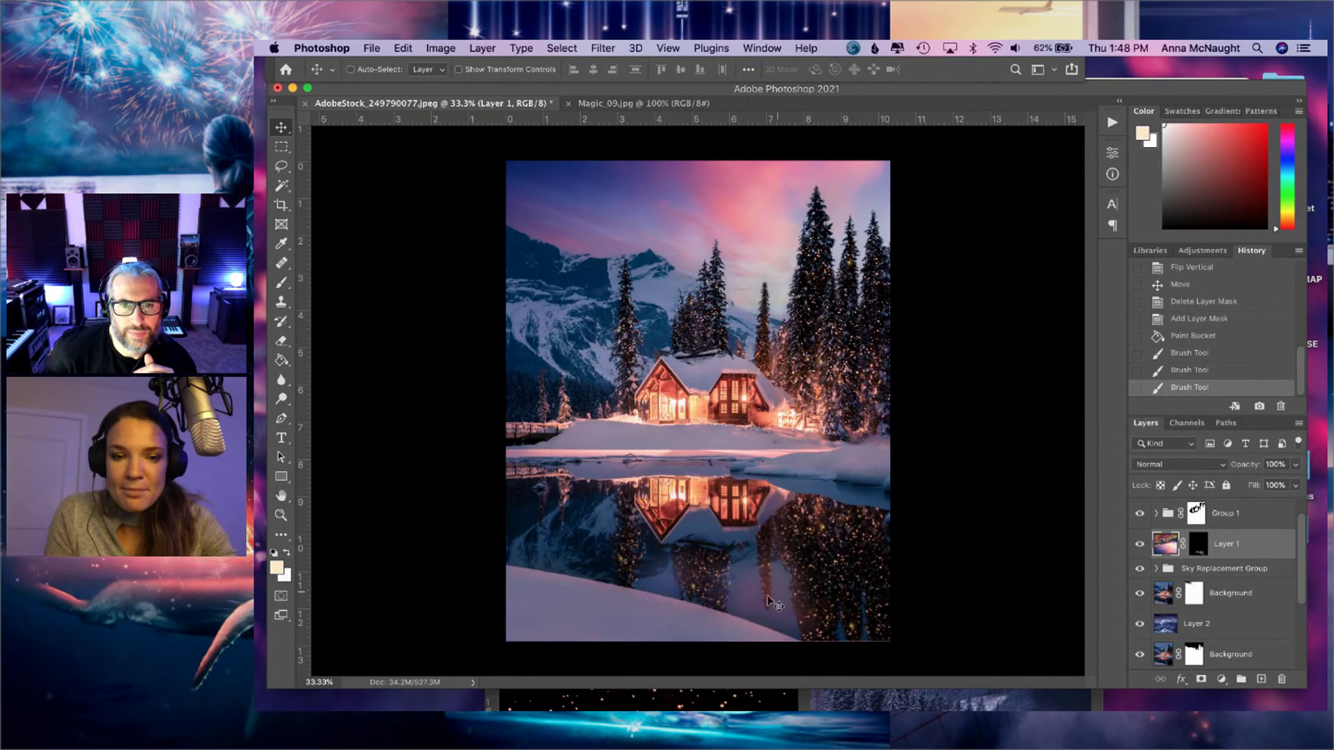
mouse_move(744, 606)
left_mouse_down()
mouse_move(745, 622)
mouse_move(765, 624)
mouse_move(739, 611)
mouse_move(748, 603)
left_mouse_up()
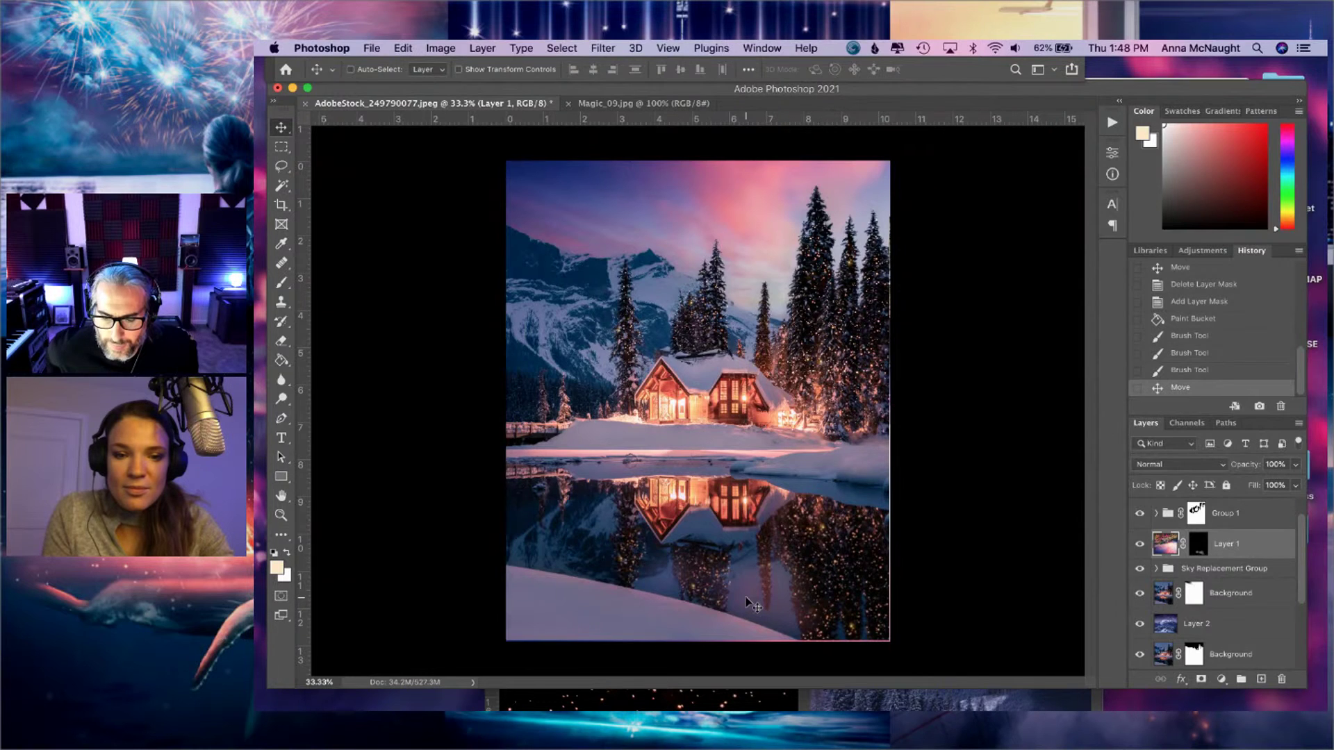
key("super+t")
key("super+z")
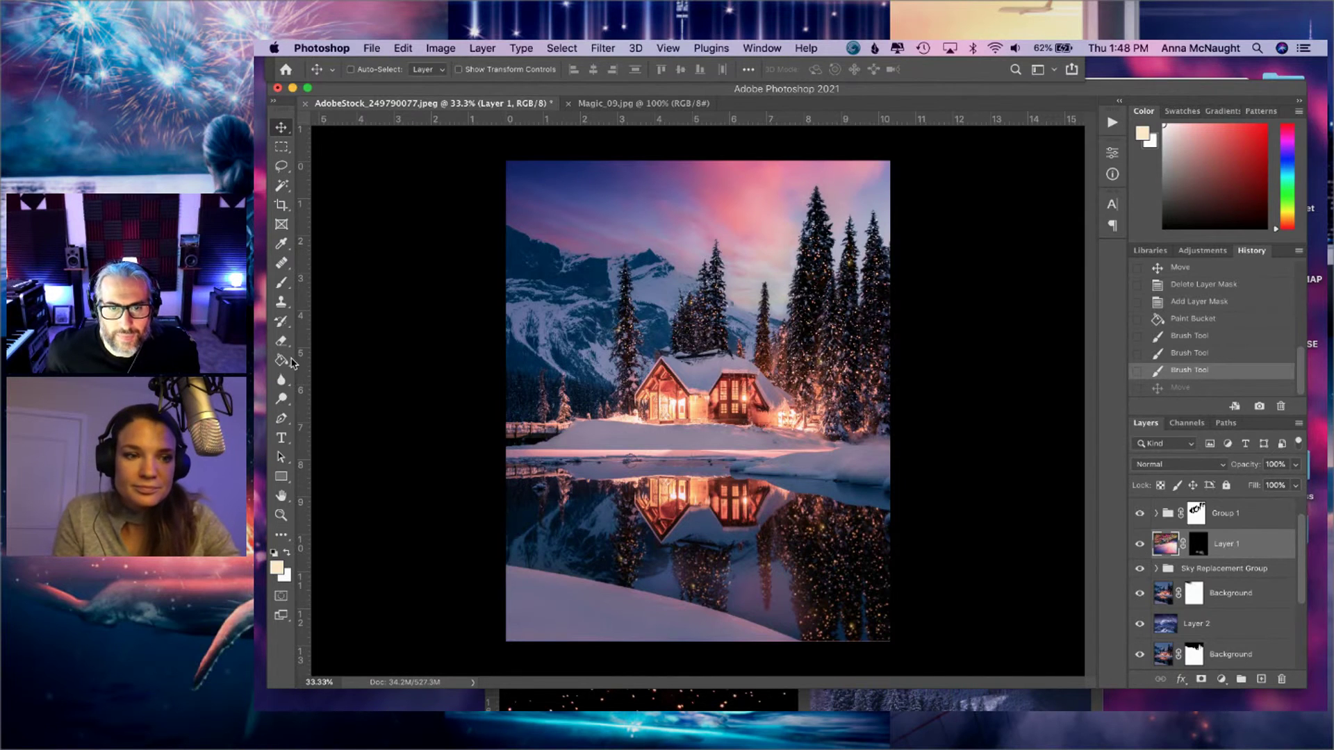
left_click(283, 284)
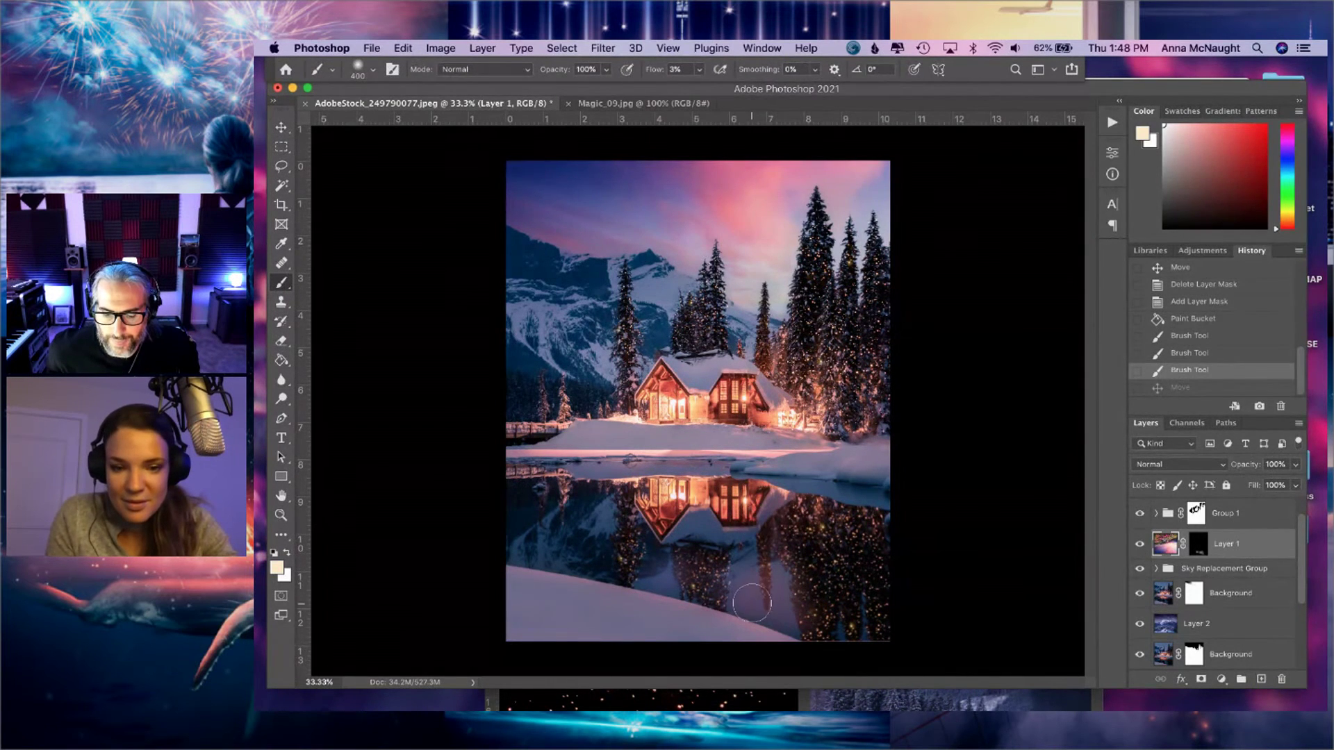
left_click(794, 630)
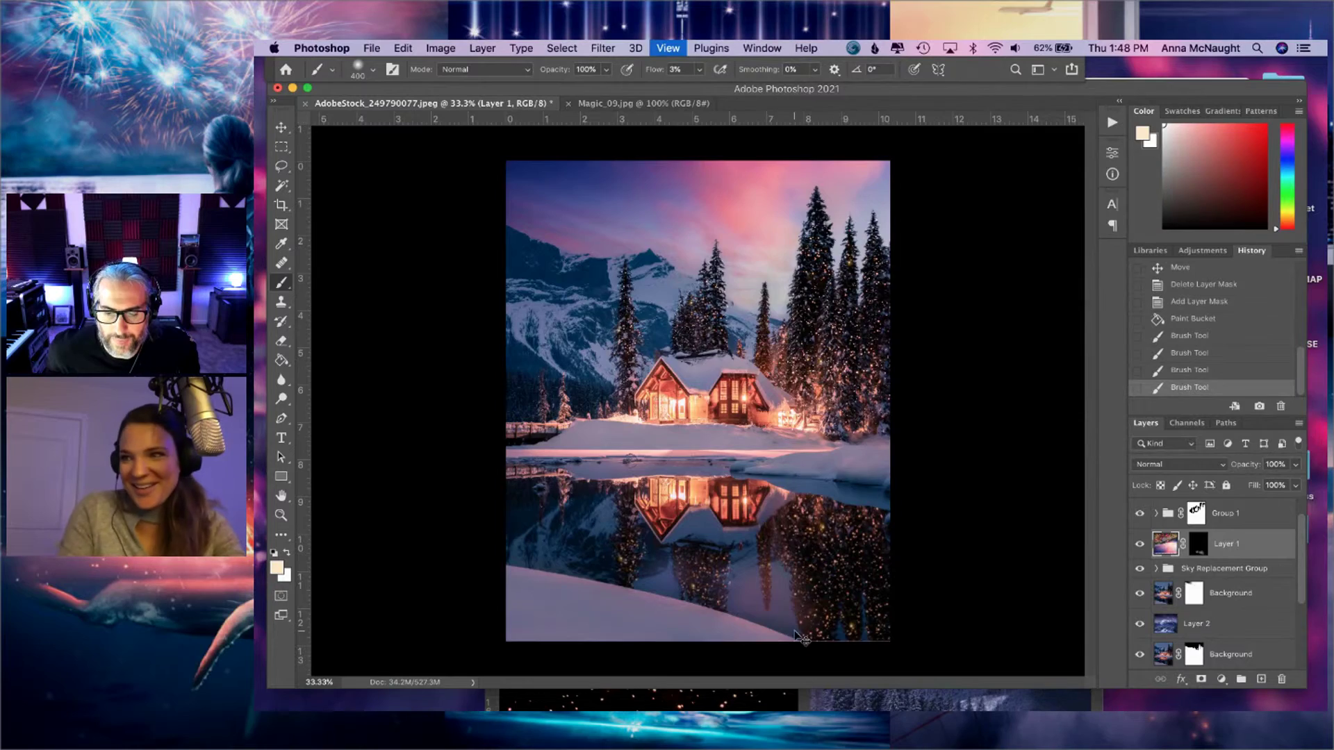
key("super+equal")
key("super+equal")
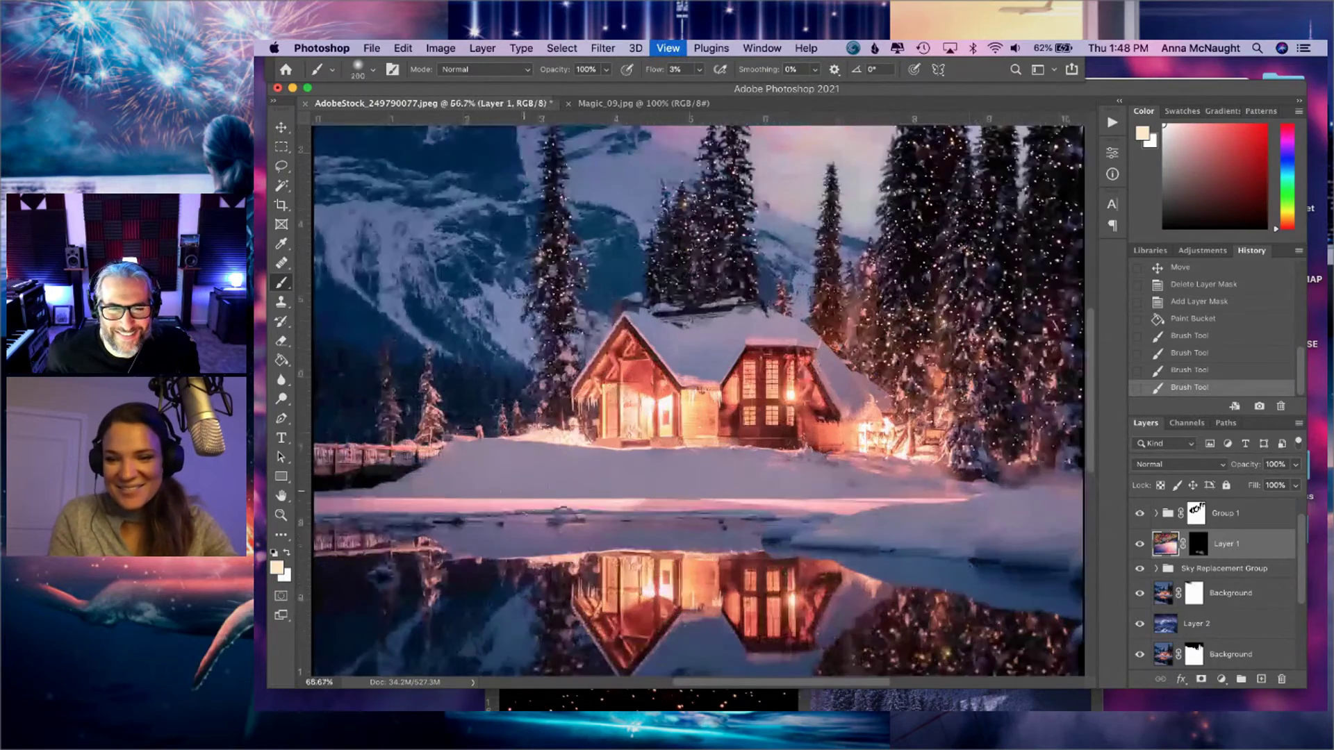
scroll(801, 487, "down", 3)
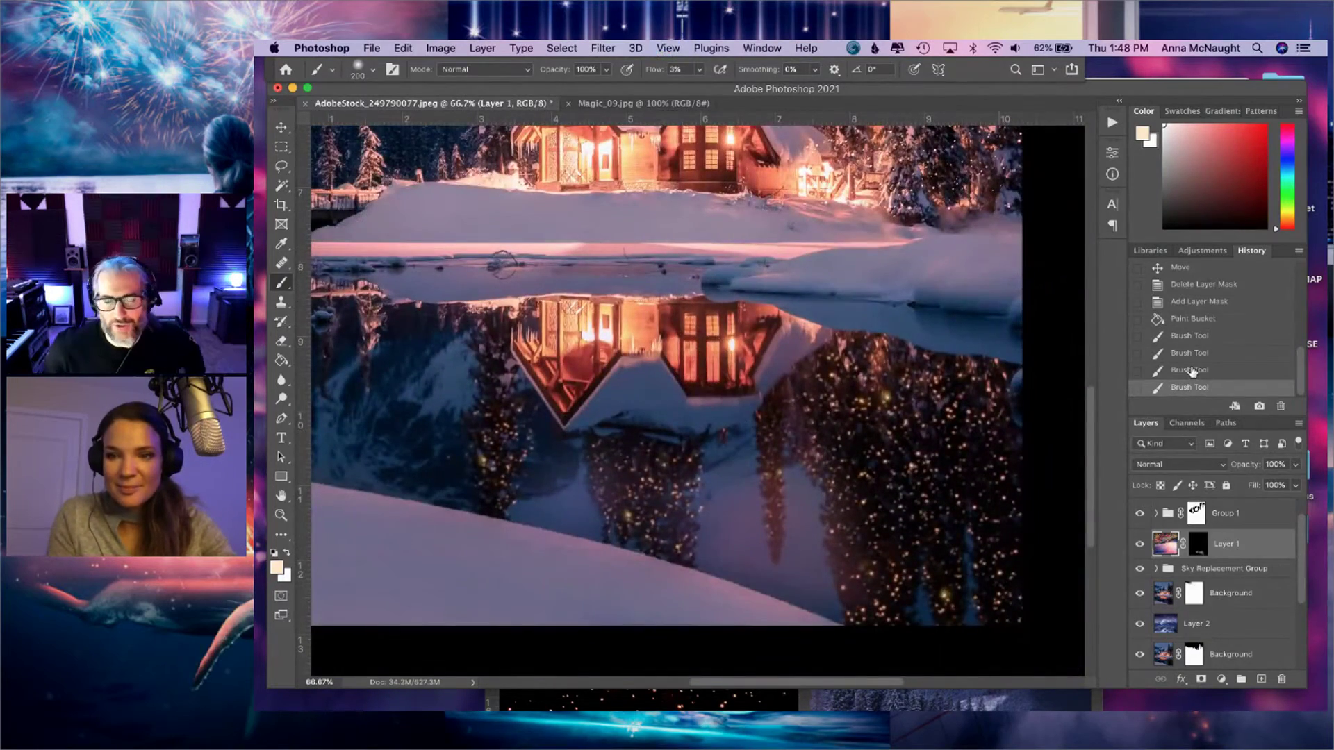
key("super+z")
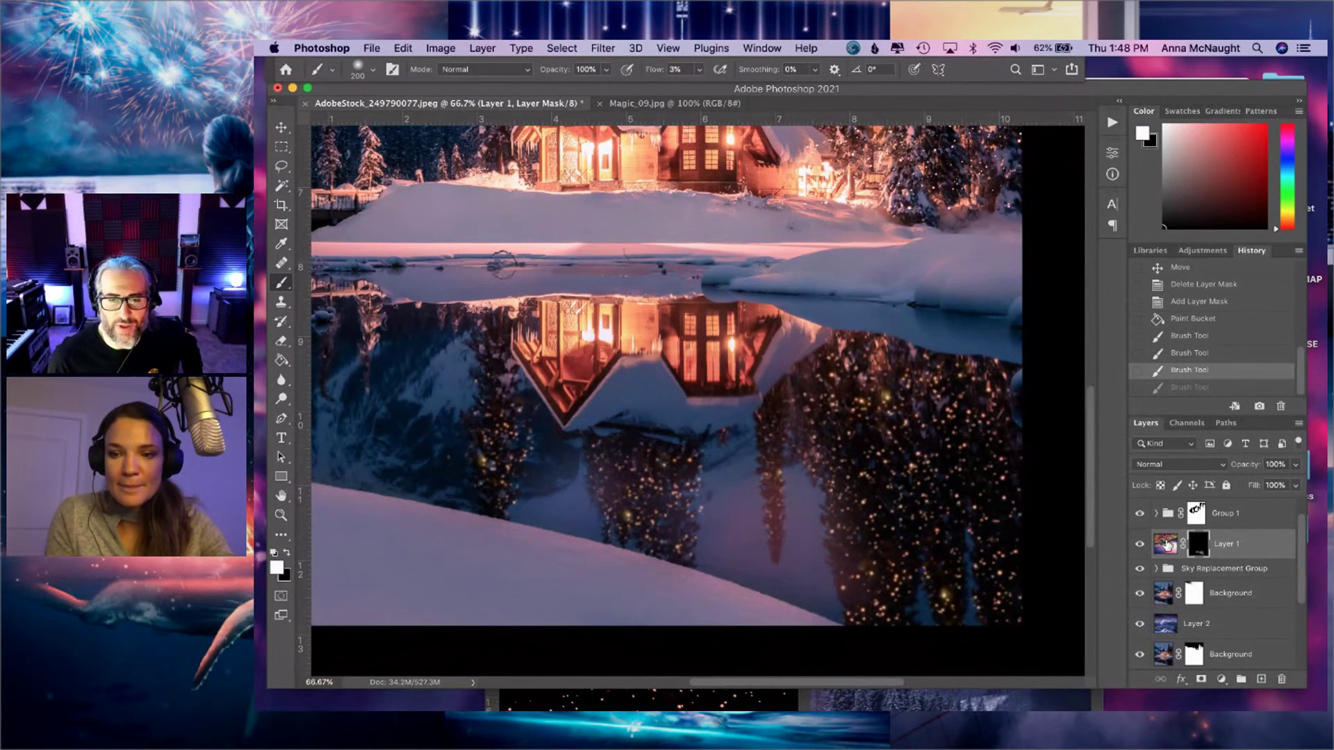
- Unlink Layer 1's mask, compare the whole image with the layer hidden and shown, and relink the mask
left_click(1181, 547)
key("super+0")
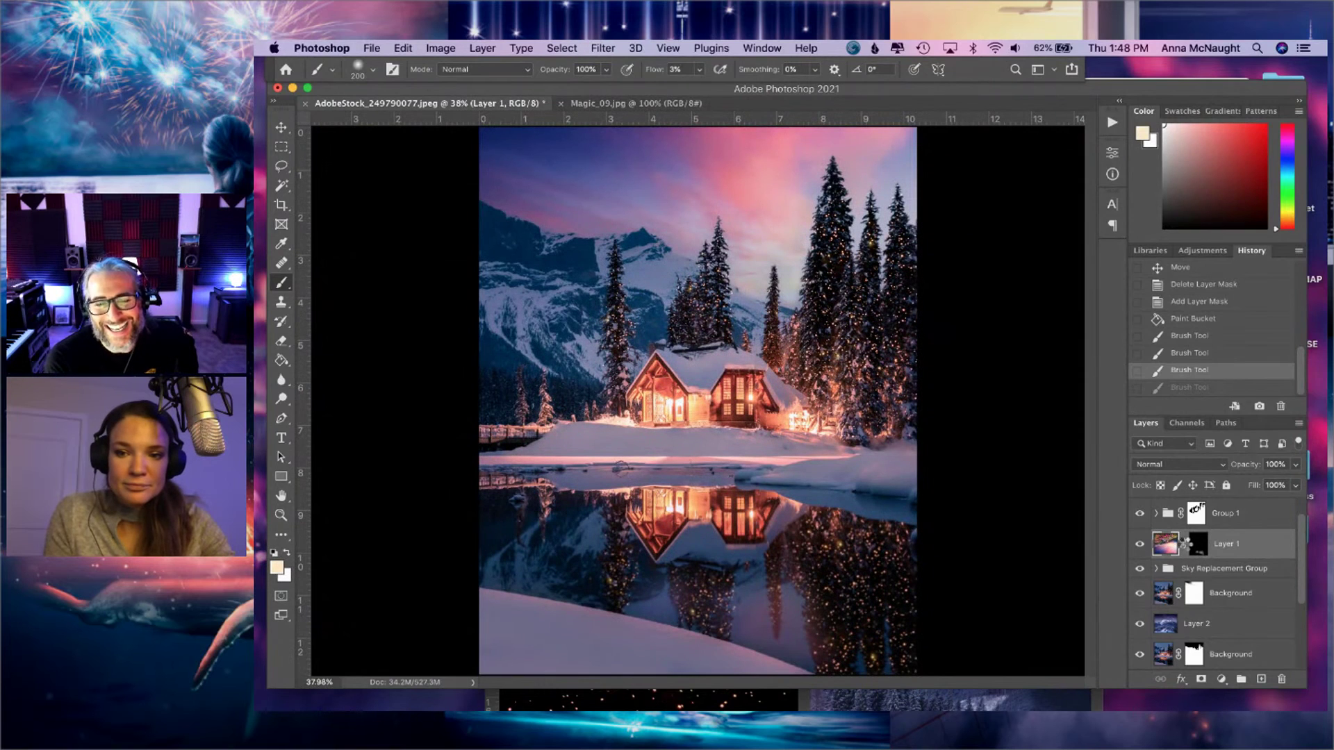
left_click(1184, 545)
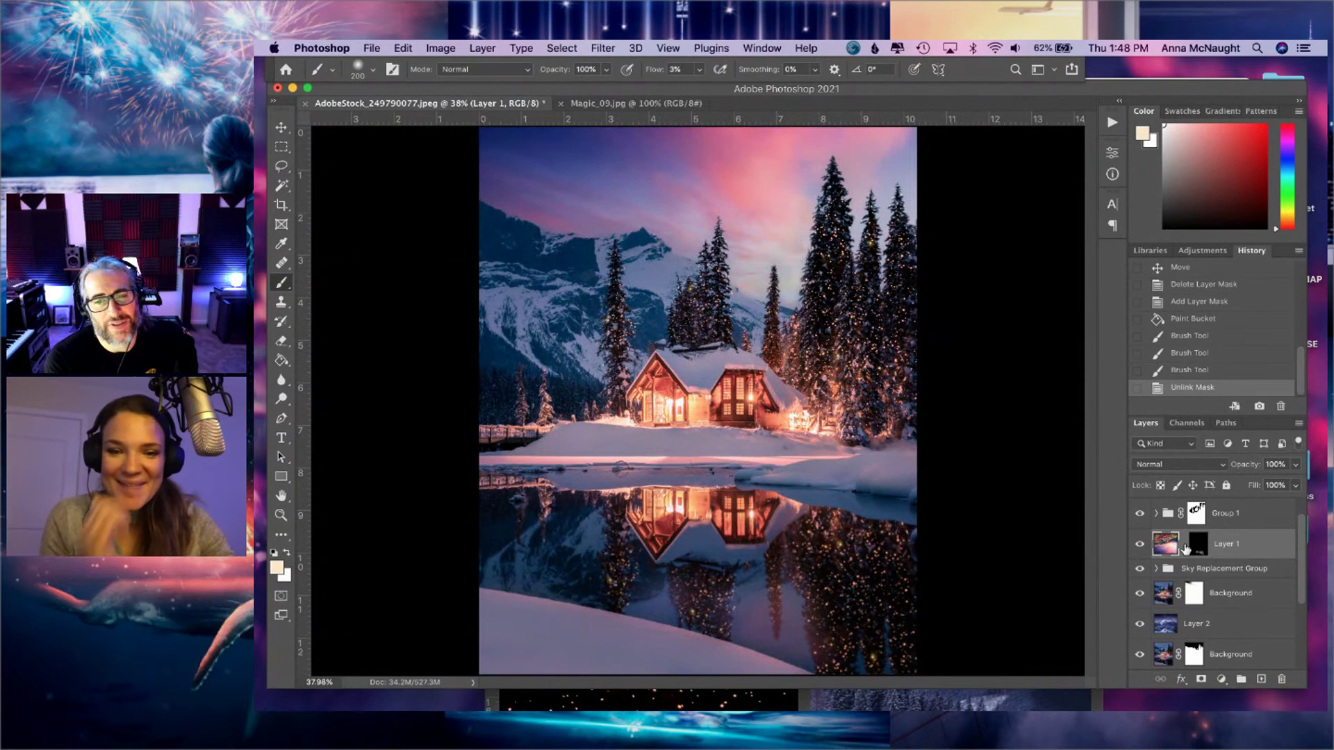
left_click(1140, 545)
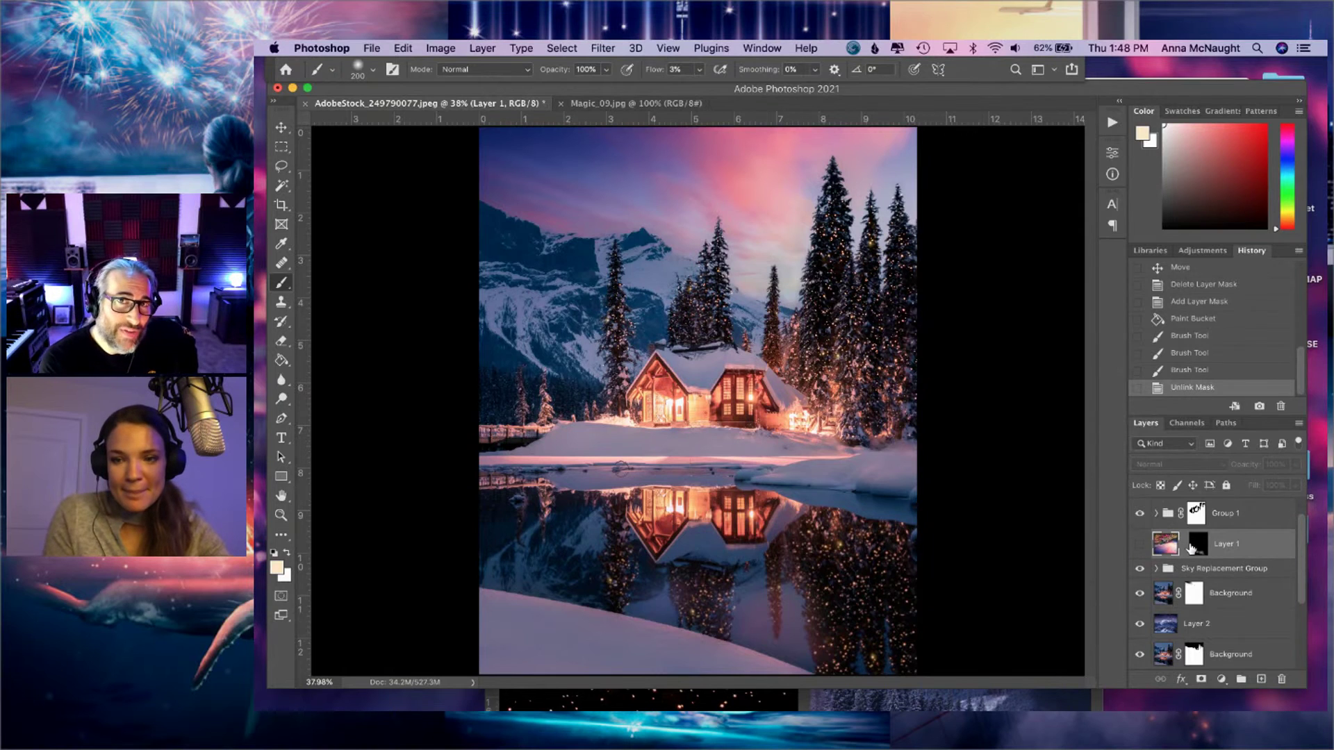
left_click(1140, 544)
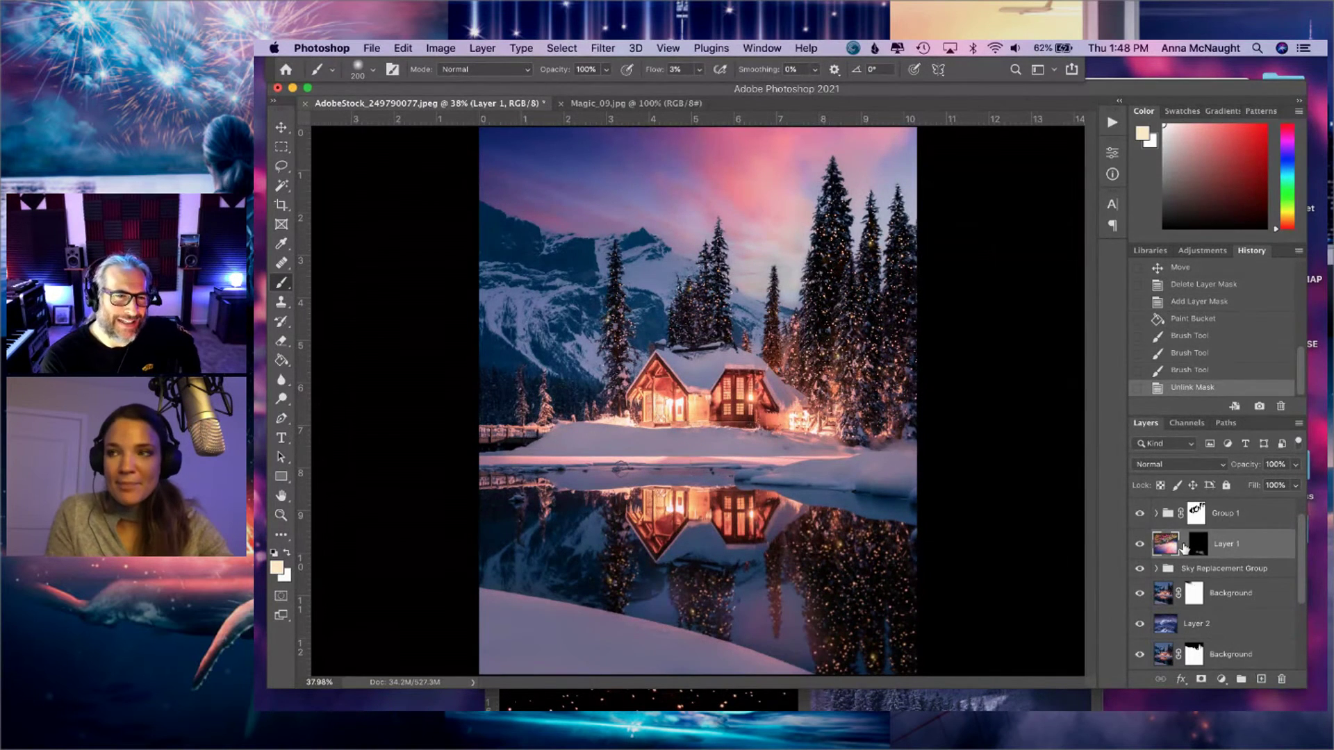
left_click(1184, 545)
- Move the flipped sky layer farther down with its layer mask temporarily disabled, and re-enable the mask
left_click(1197, 544)
left_click(1198, 545, "shift")
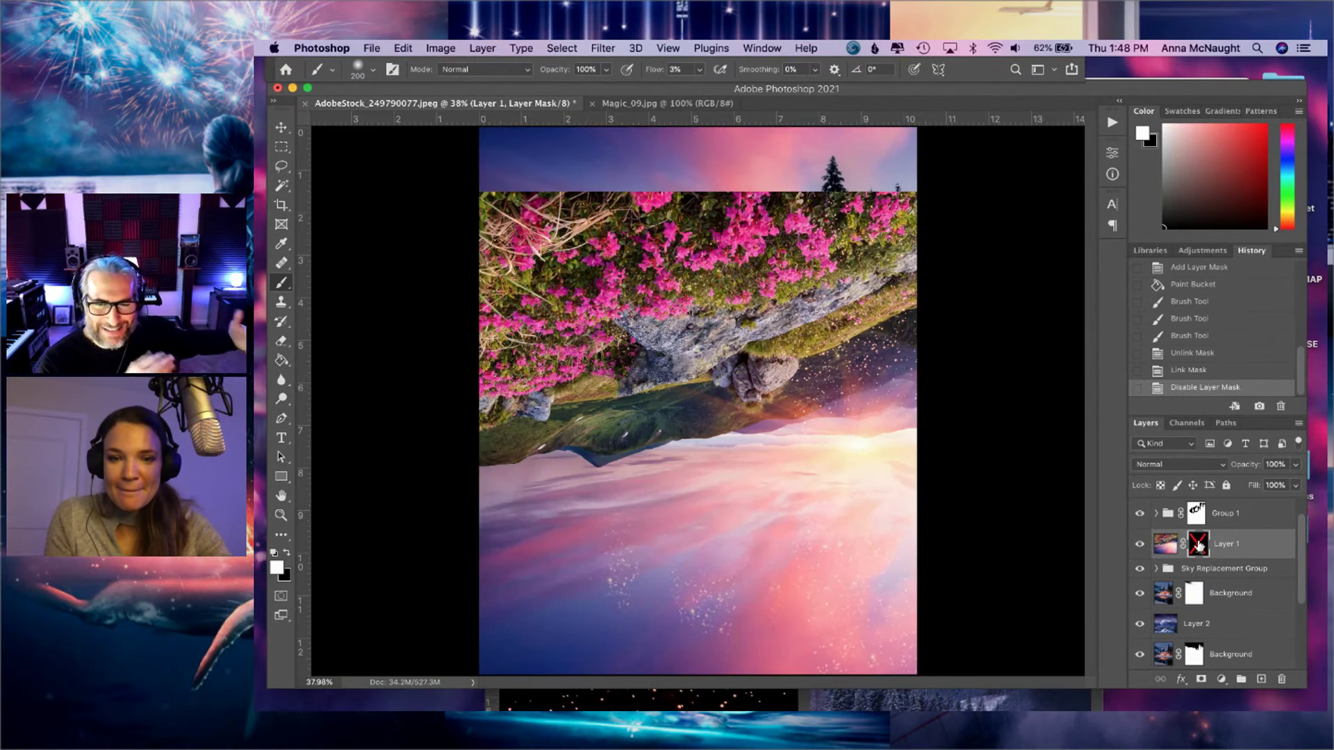
left_click(280, 129)
left_click_drag(748, 646, 749, 678)
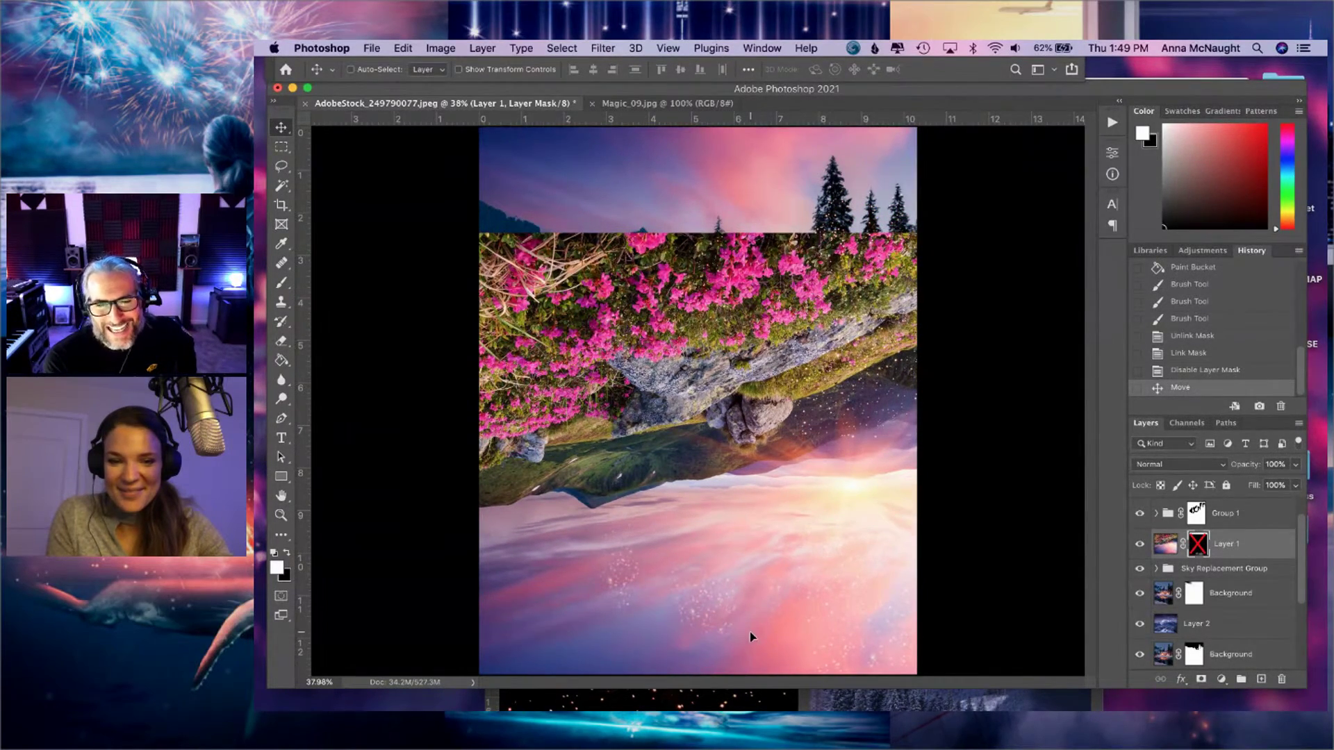
left_click_drag(751, 634, 748, 639)
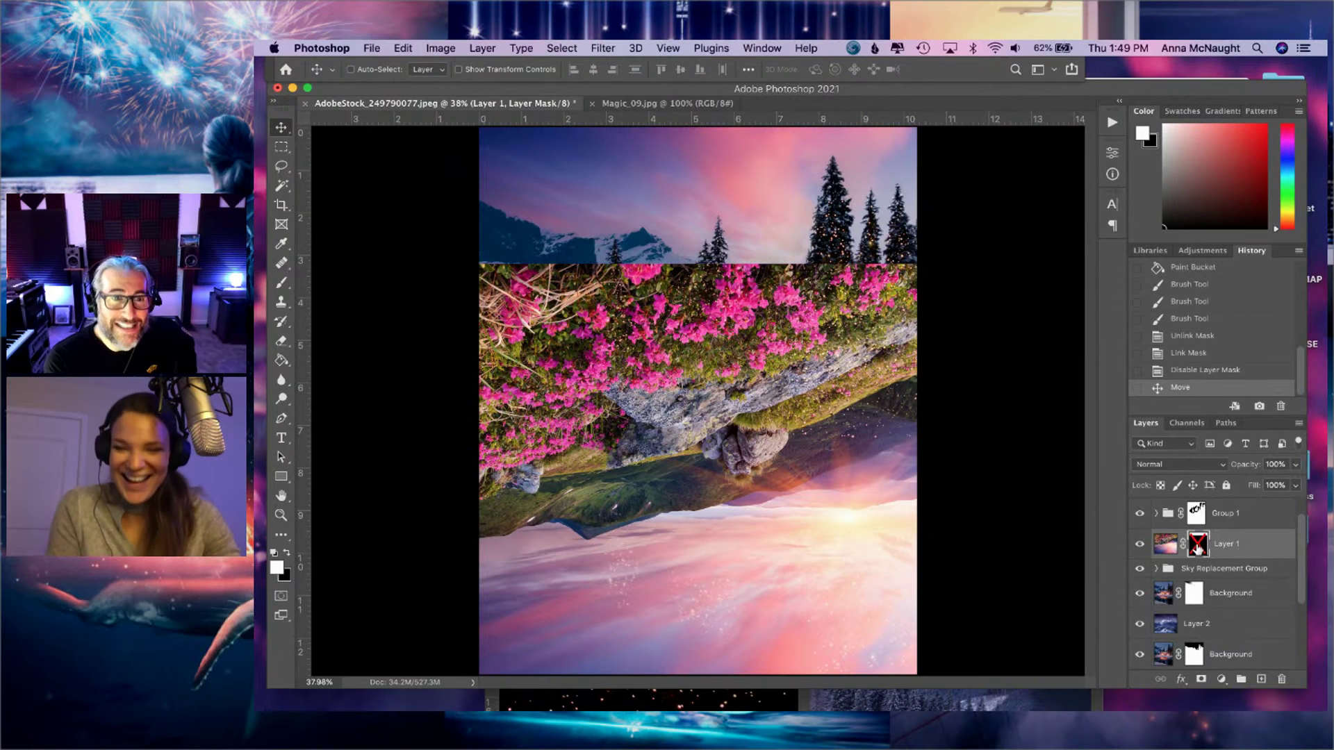
left_click(1197, 548, "shift")
left_click(1197, 548, "shift")
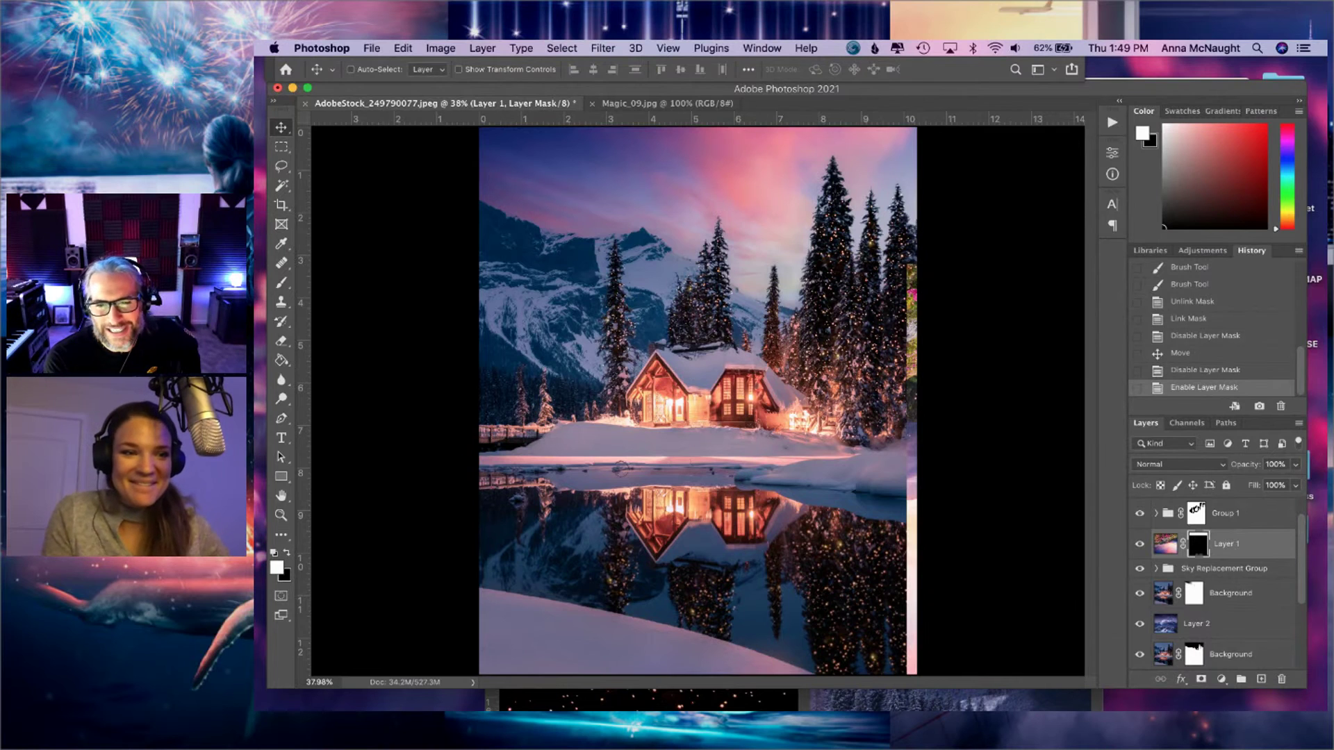
- Refill Layer 1's mask with black using the Paint Bucket
left_click(281, 360)
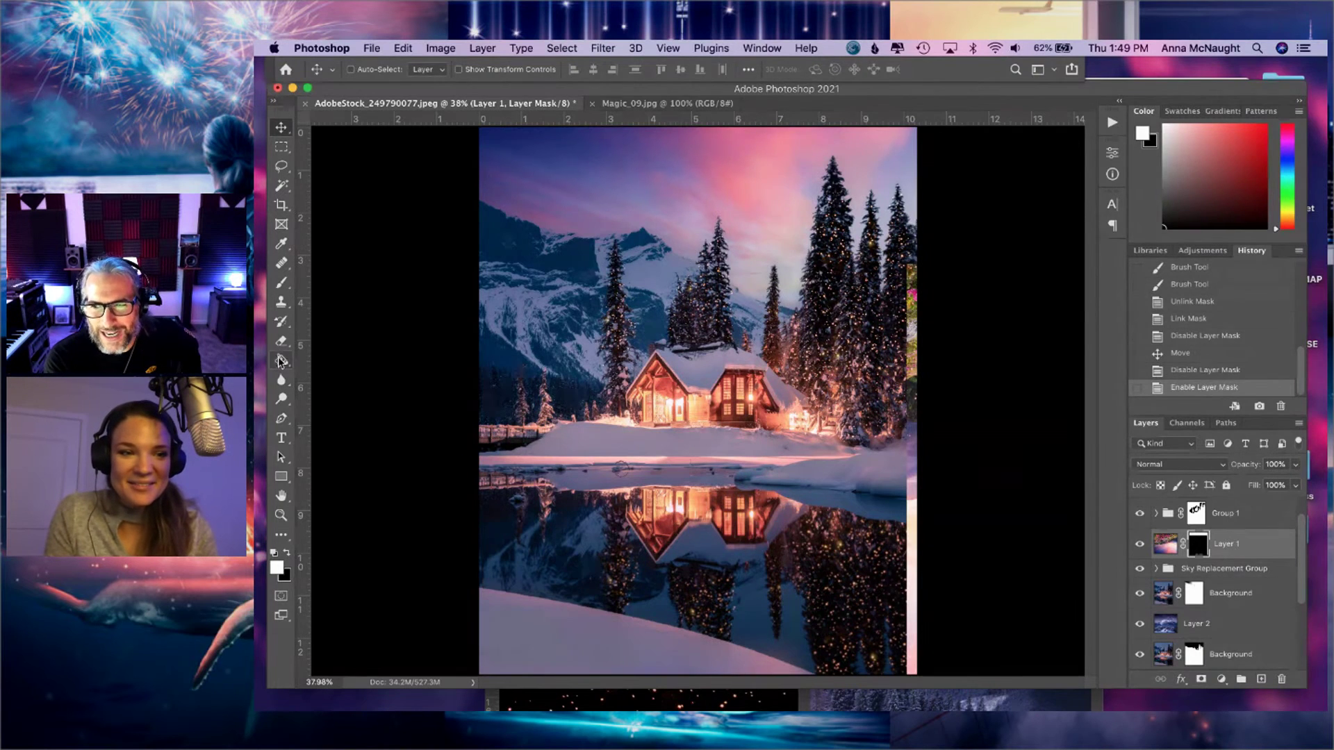
left_click(757, 214)
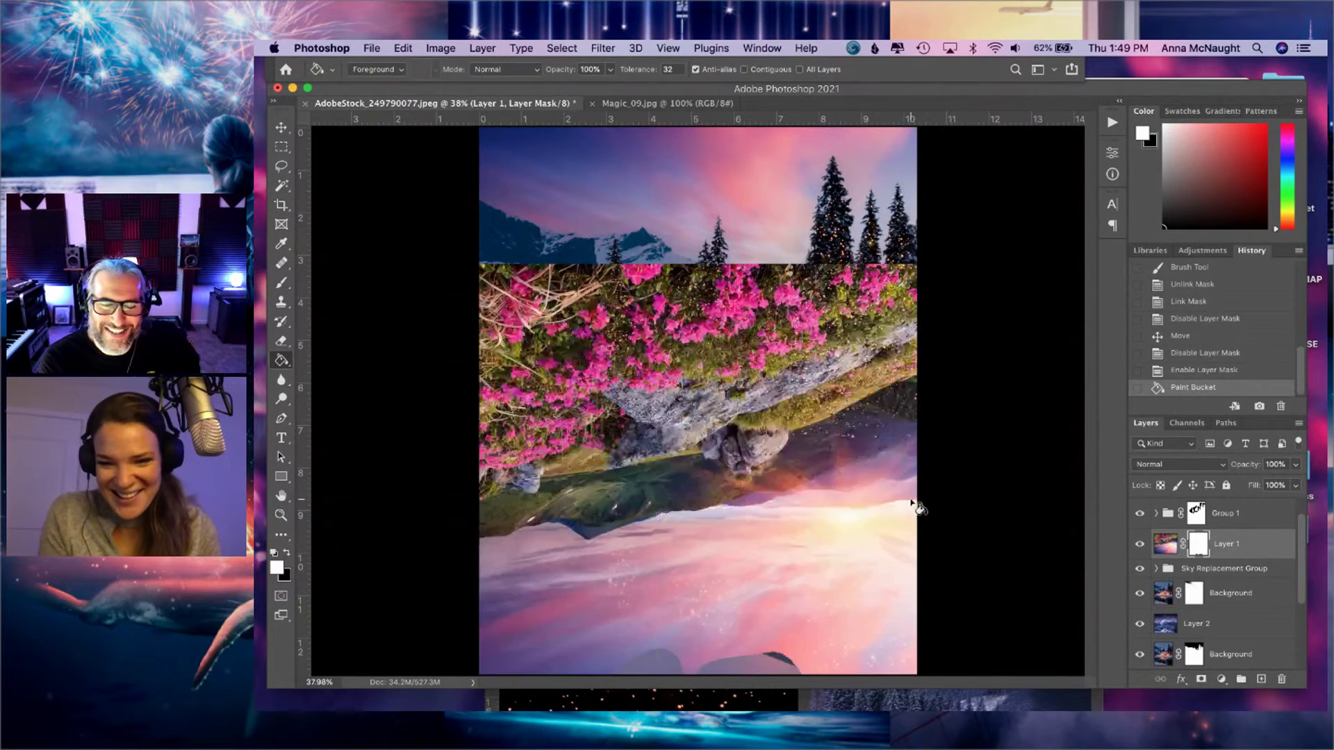
left_click(287, 552)
left_click(612, 528)
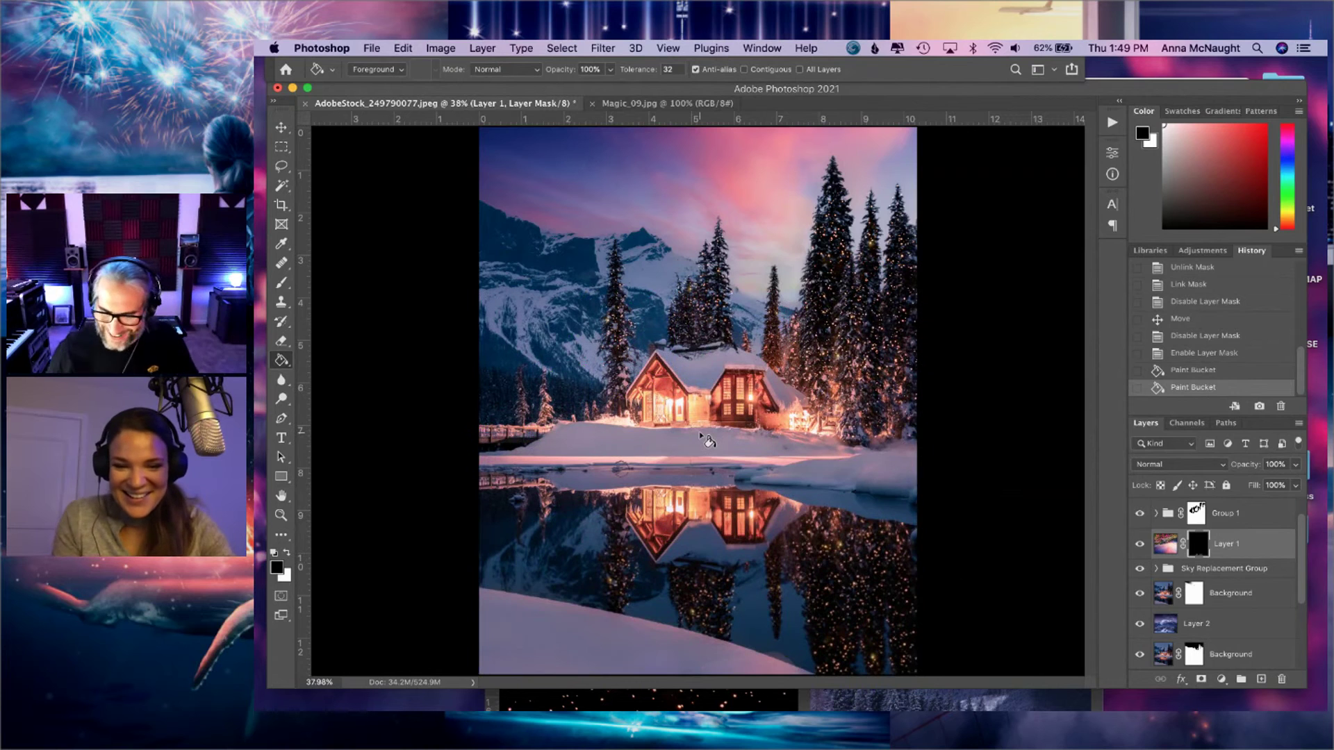
- Enlarge the brush to 400 px and paint on Layer 1's mask near the bottom of the lake reflection
left_click(282, 283)
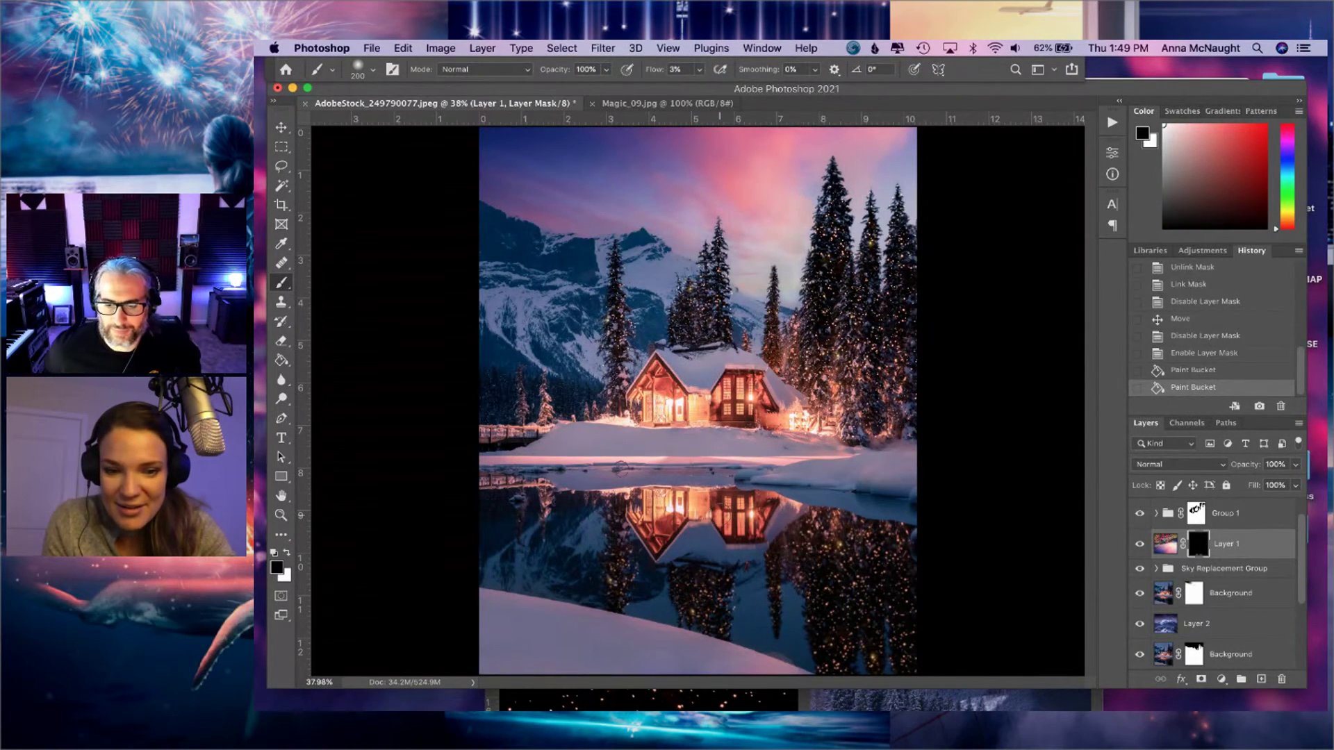
key("super+minus")
key("]")
left_click_drag(734, 626, 782, 634)
key("x")
key("x")
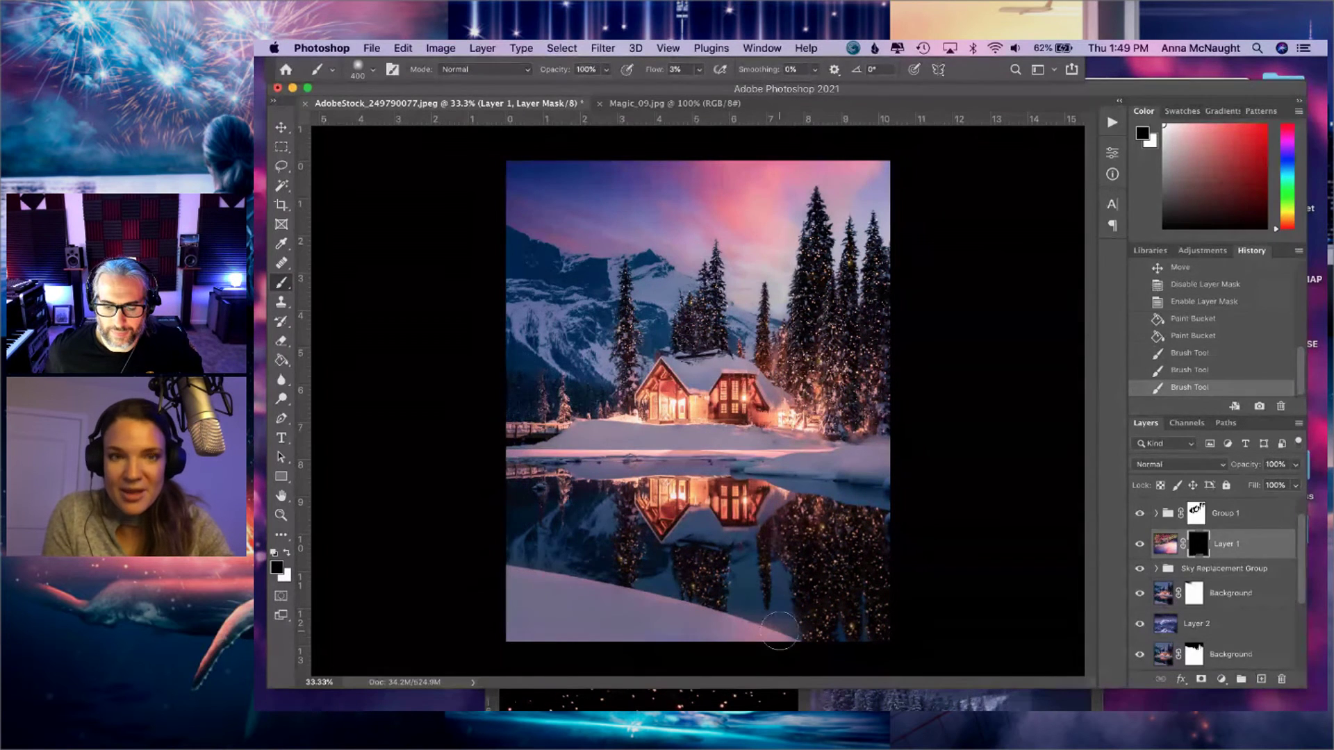
- Set the brush flow to 100% and paint black on the mask along the canvas's bottom edge under the reflected trees
left_click(699, 69)
left_click_drag(756, 90, 771, 90)
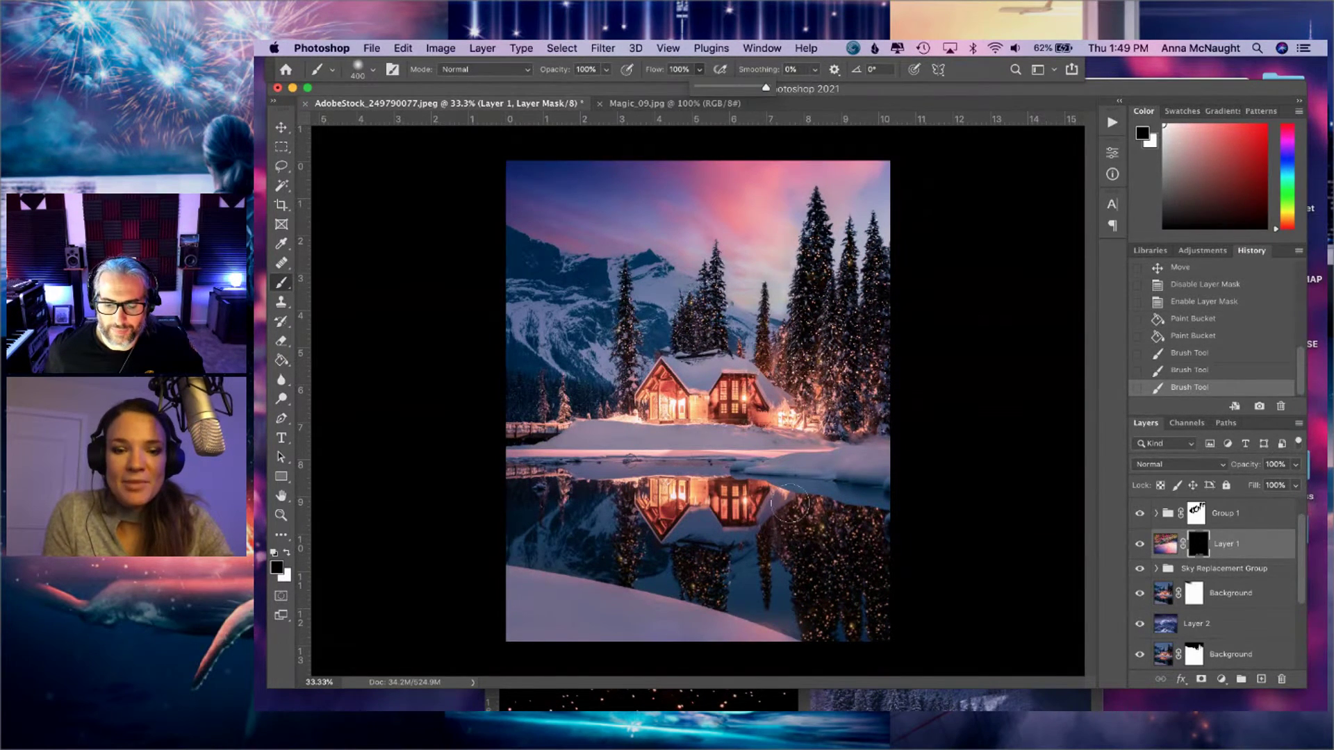
left_click_drag(838, 649, 848, 646)
- Set the brush to a white foreground and 8% flow for painting the reflected sky
left_click(287, 553)
left_click(701, 69)
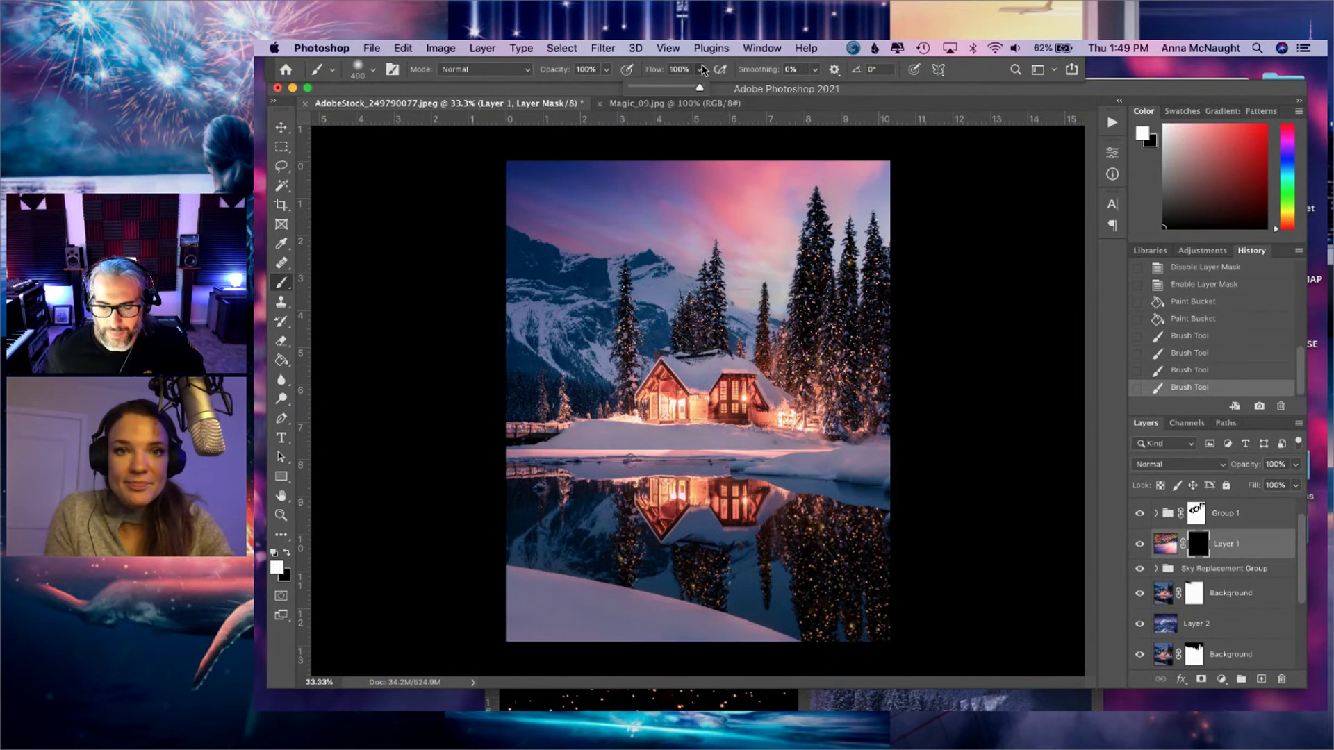
left_click(636, 88)
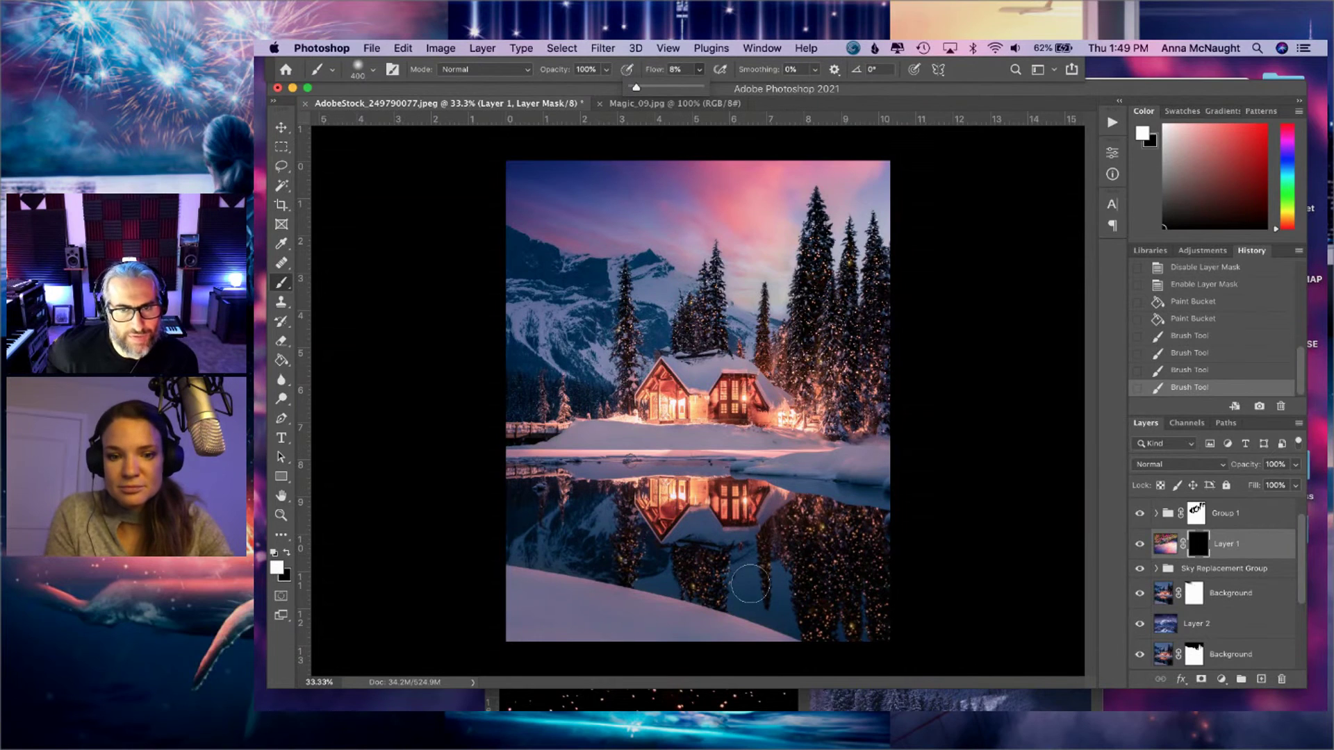
- Undo the last mask stroke and repaint the reflected sky between the trees in white at 4% flow on Layer 1's mask
mouse_move(756, 569)
left_mouse_down()
mouse_move(779, 586)
mouse_move(734, 609)
mouse_move(800, 622)
mouse_move(768, 586)
mouse_move(783, 575)
mouse_move(727, 591)
mouse_move(802, 626)
left_mouse_up()
key("super+z")
left_click(699, 70)
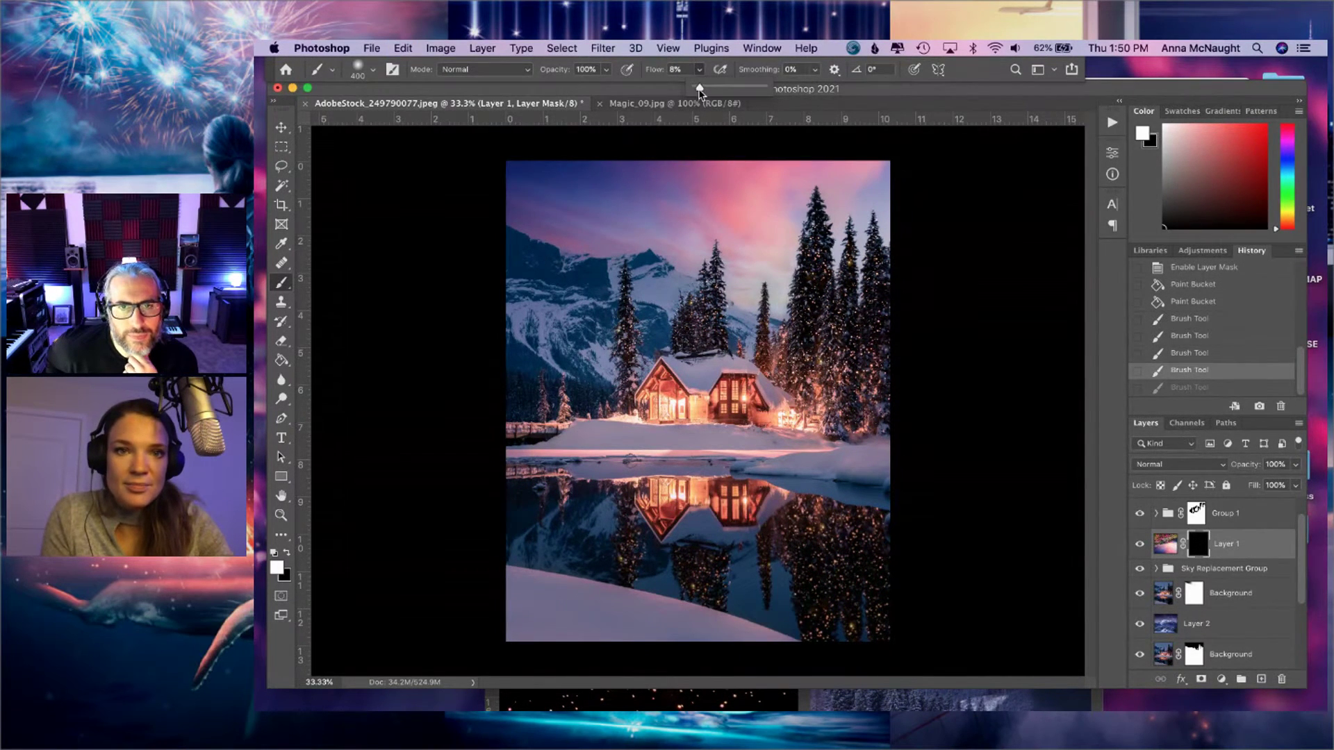
left_click(775, 568)
mouse_move(743, 575)
left_mouse_down()
mouse_move(778, 594)
mouse_move(740, 593)
mouse_move(778, 611)
mouse_move(736, 604)
mouse_move(800, 623)
mouse_move(685, 574)
mouse_move(633, 574)
mouse_move(737, 595)
mouse_move(794, 579)
mouse_move(762, 580)
mouse_move(820, 629)
mouse_move(781, 627)
mouse_move(861, 629)
left_mouse_up()
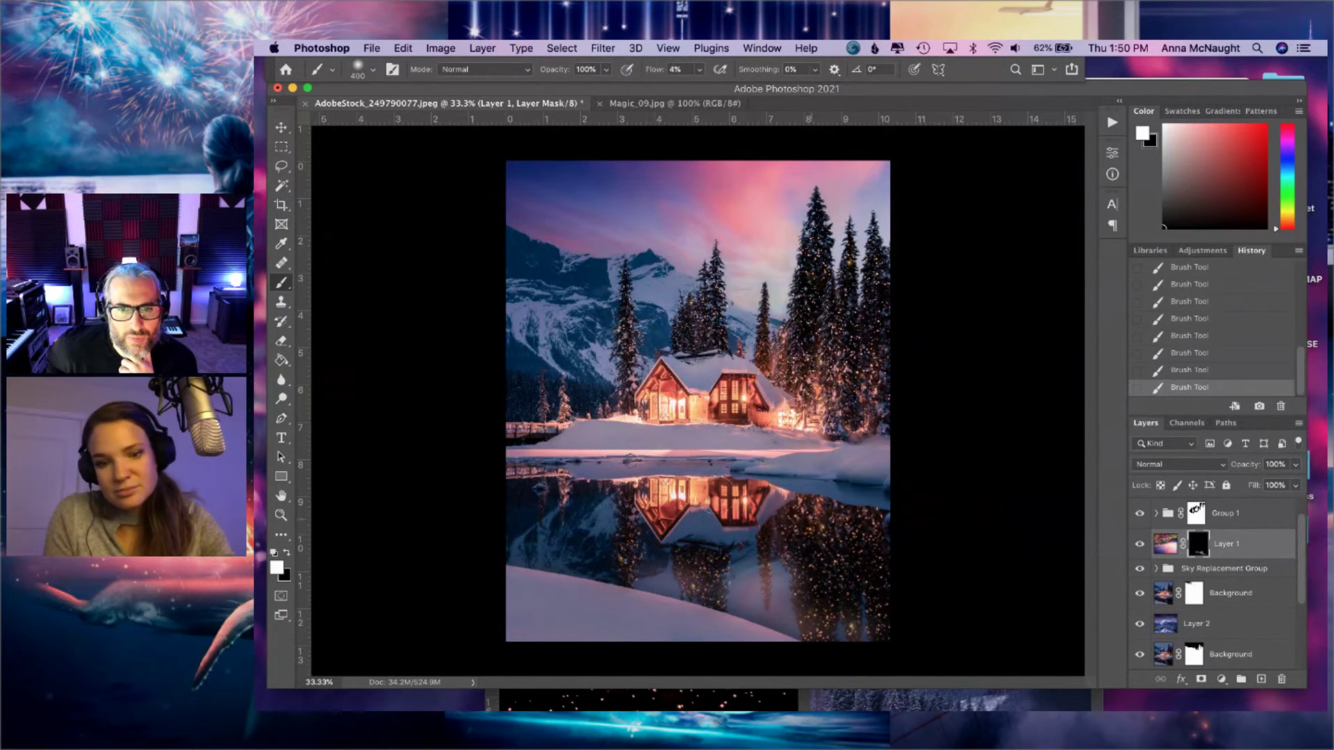
- Shrink the brush to 100 px and set it to 40% flow with a black foreground for cleaning up the reflected trees
key("super+equal")
key("super+equal")
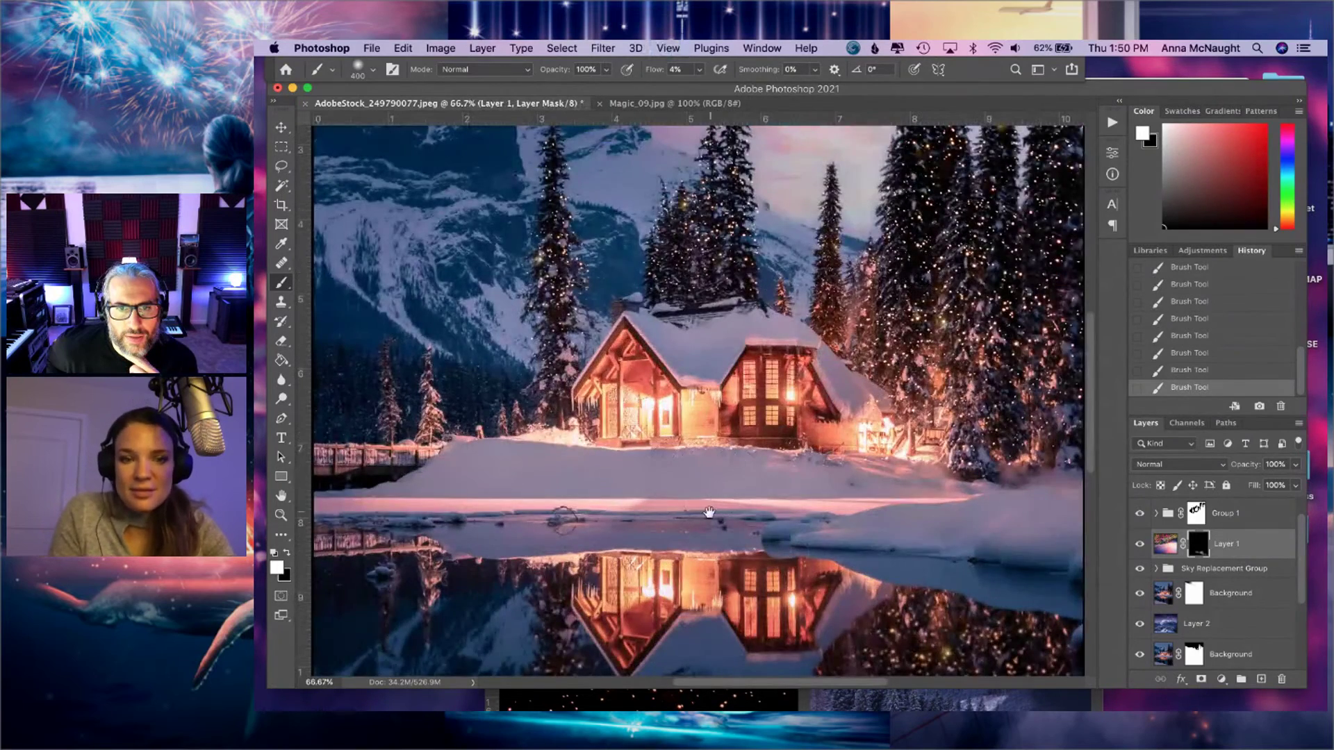
left_click_drag(708, 512, 698, 219)
left_click(699, 69)
left_click_drag(698, 86, 724, 91)
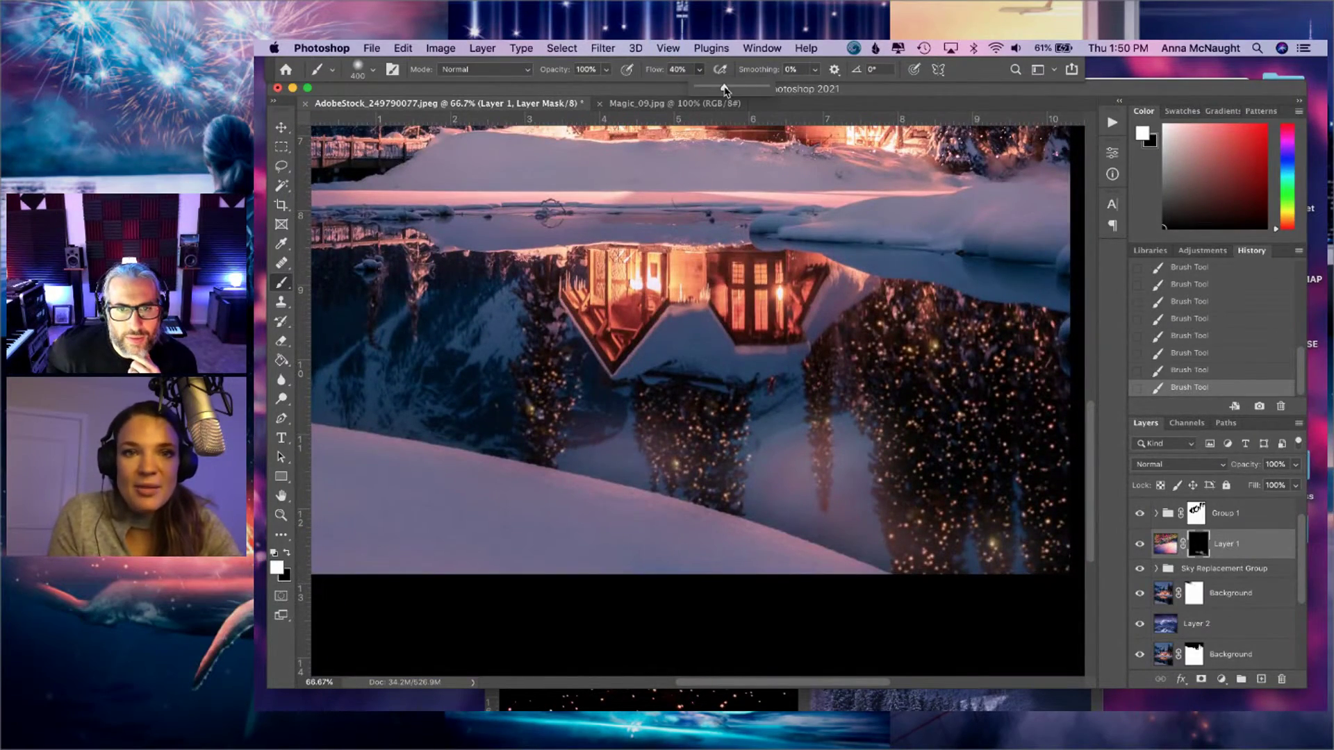
key("bracketleft")
key("bracketleft")
key("bracketleft")
key("bracketleft")
key("bracketleft")
key("bracketleft")
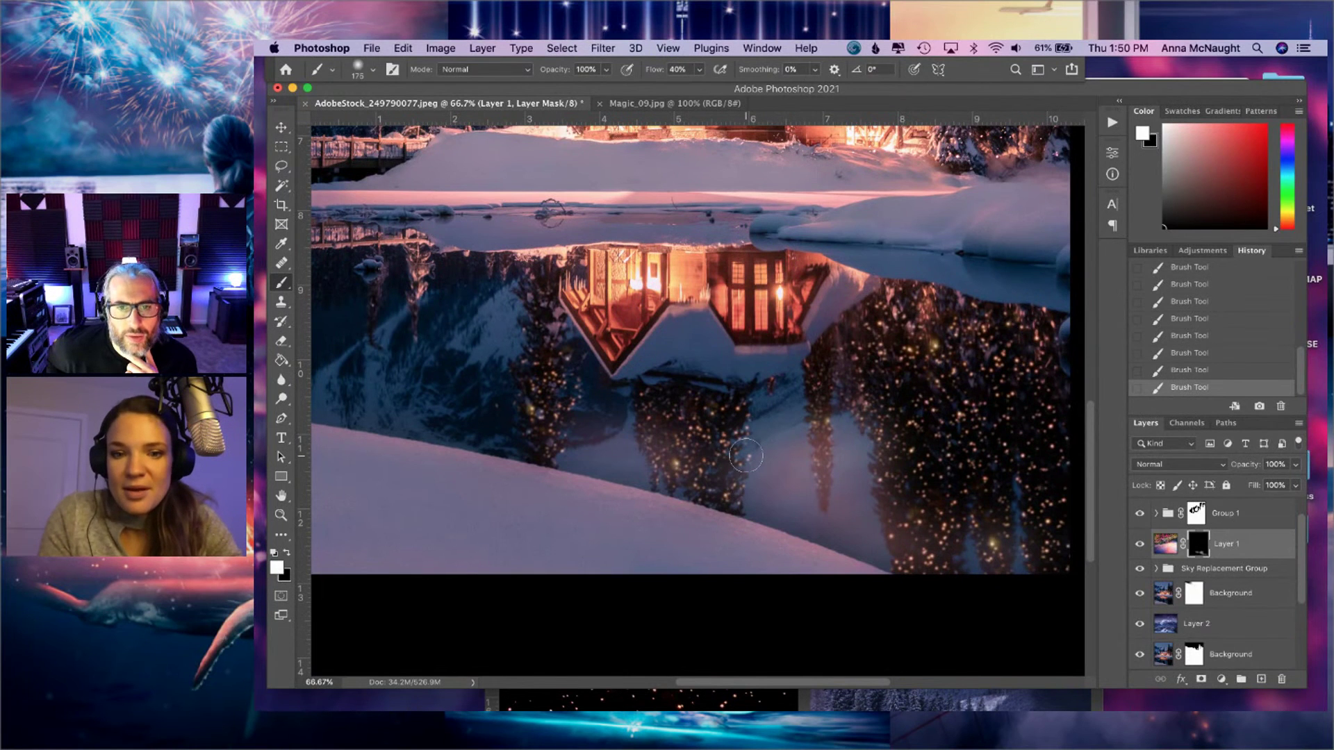
key("x")
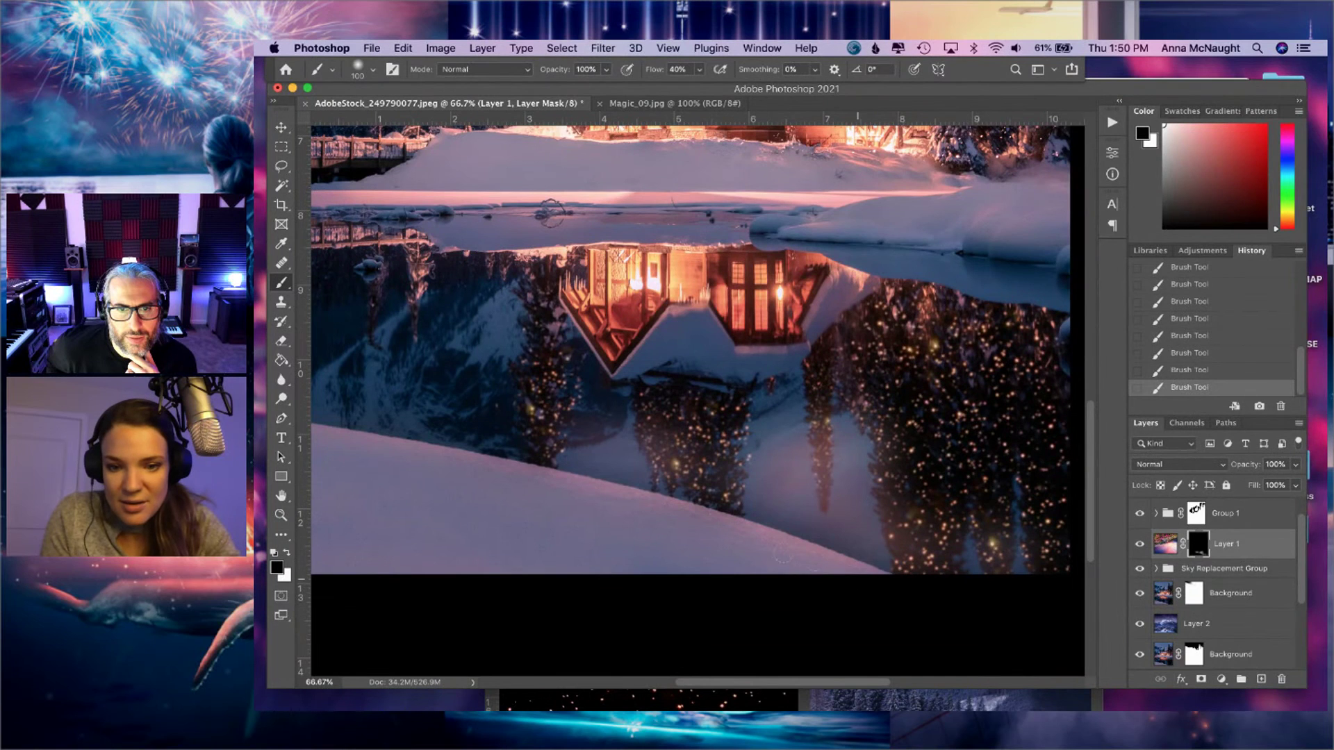
- Paint black on Layer 1's mask over the narrow reflected tree with a 25 px brush, ending at 19% flow
left_click_drag(827, 428, 817, 383)
key("super+equal")
key("super+equal")
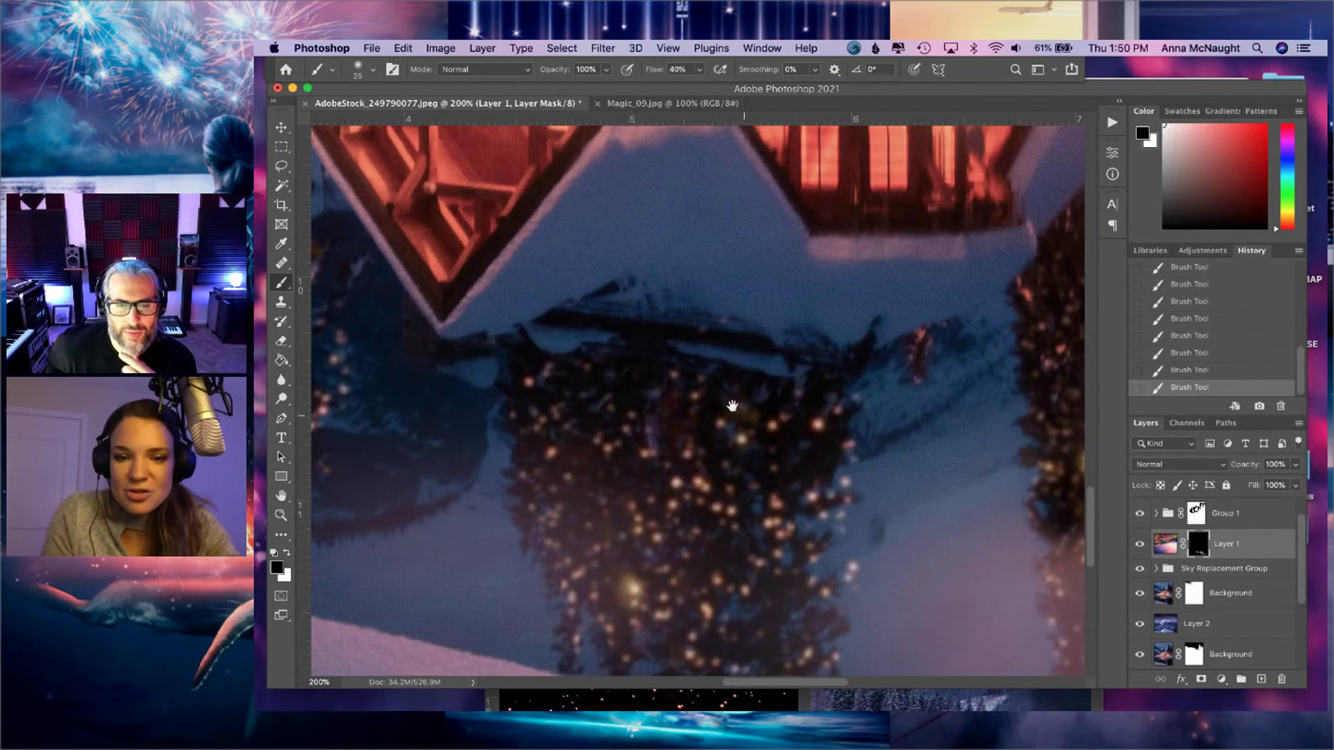
scroll(730, 375, "down", 10)
scroll(729, 375, "right", 10)
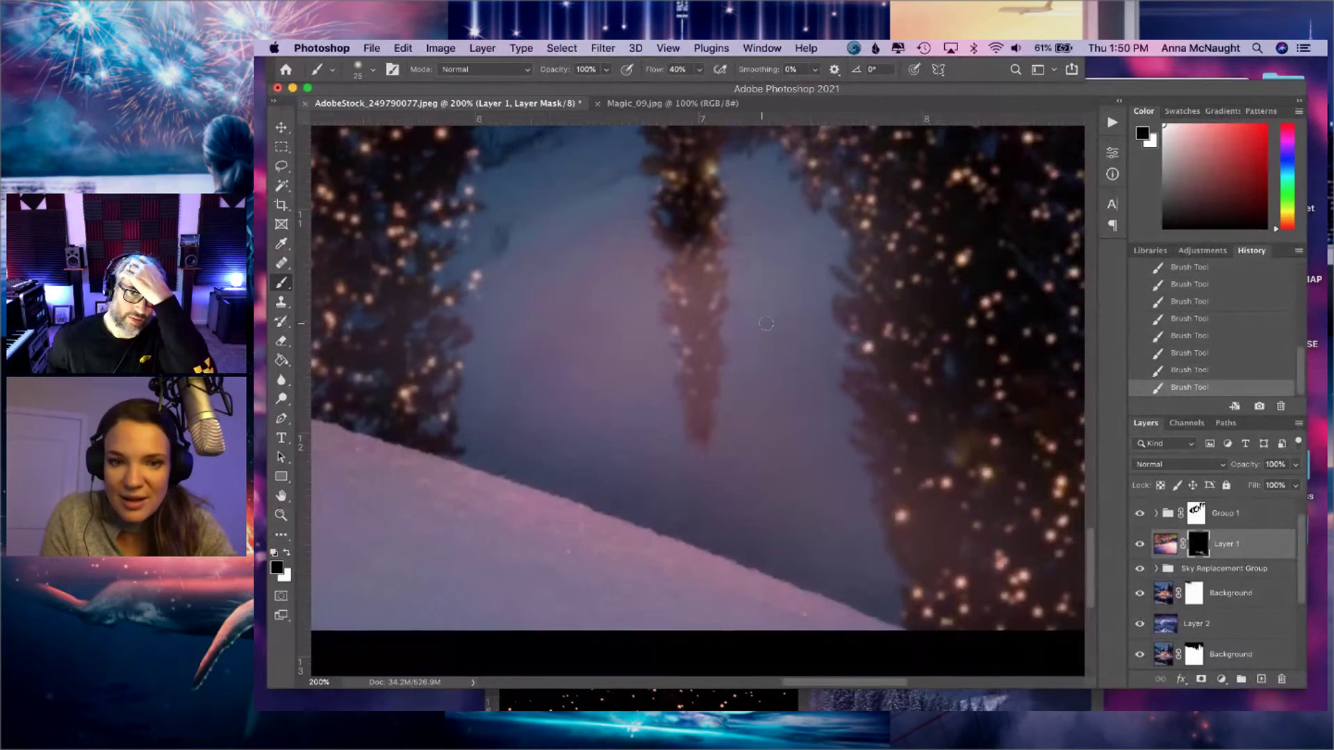
mouse_move(698, 271)
left_mouse_down()
mouse_move(697, 254)
mouse_move(691, 293)
left_mouse_up()
left_click_drag(700, 69, 673, 89)
left_click_drag(689, 293, 676, 289)
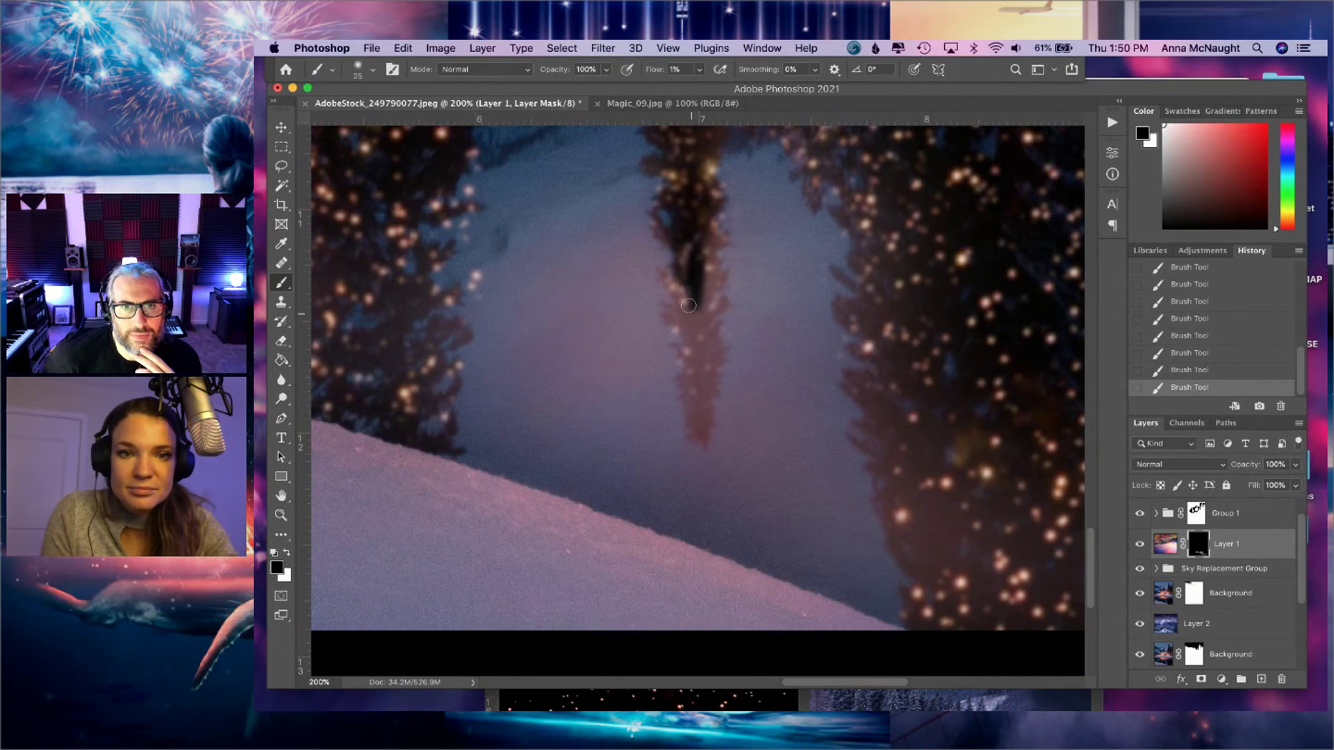
left_click_drag(699, 69, 712, 90)
mouse_move(693, 327)
left_mouse_down()
mouse_move(674, 293)
mouse_move(708, 273)
mouse_move(694, 341)
mouse_move(717, 308)
mouse_move(703, 350)
mouse_move(714, 350)
mouse_move(696, 339)
mouse_move(686, 379)
mouse_move(711, 368)
mouse_move(684, 393)
mouse_move(702, 393)
mouse_move(706, 434)
mouse_move(692, 422)
mouse_move(721, 220)
left_mouse_up()
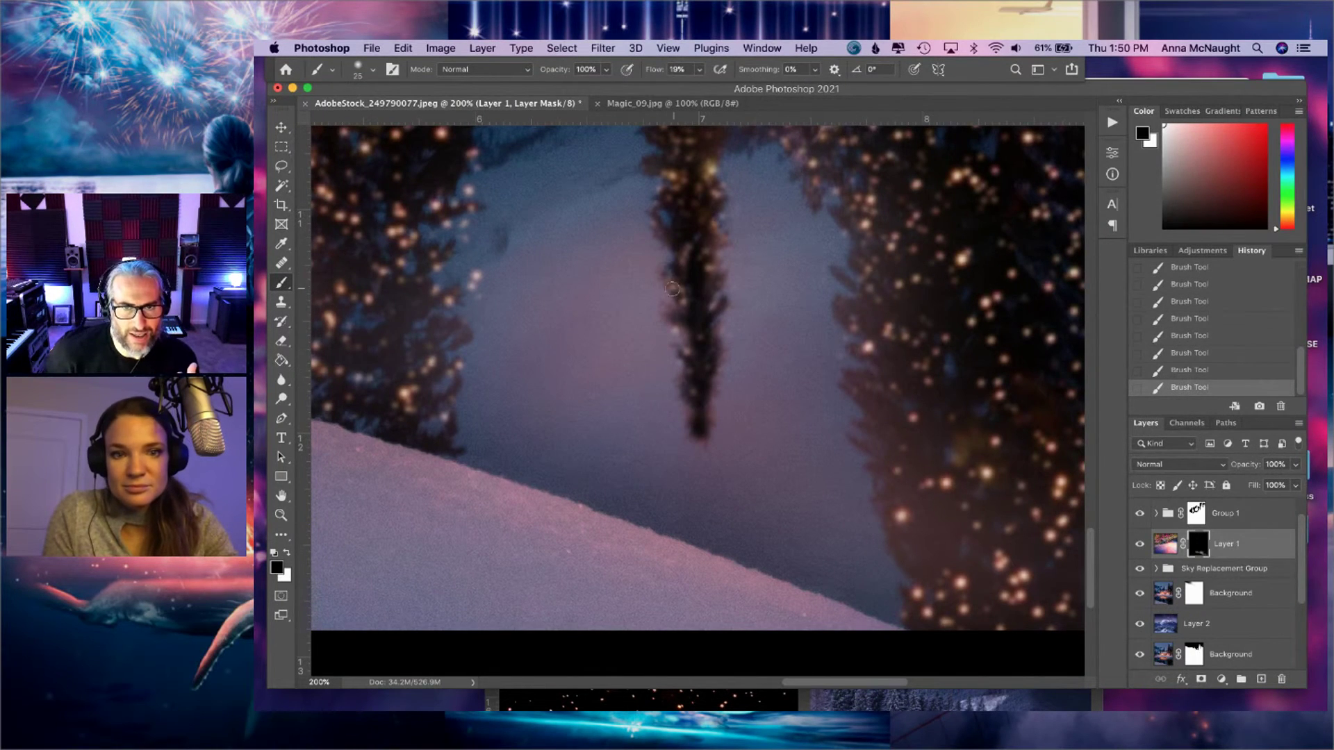
- Enlarge the brush to 200 px at 6% flow and paint black on Layer 1's mask over the large group of reflected trees
scroll(693, 422, "down", 2)
key("bracketright")
key("bracketright")
left_click(699, 69)
key("Escape")
key("bracketright")
key("bracketright")
key("bracketright")
key("bracketright")
key("bracketright")
key("bracketright")
key("bracketright")
key("bracketright")
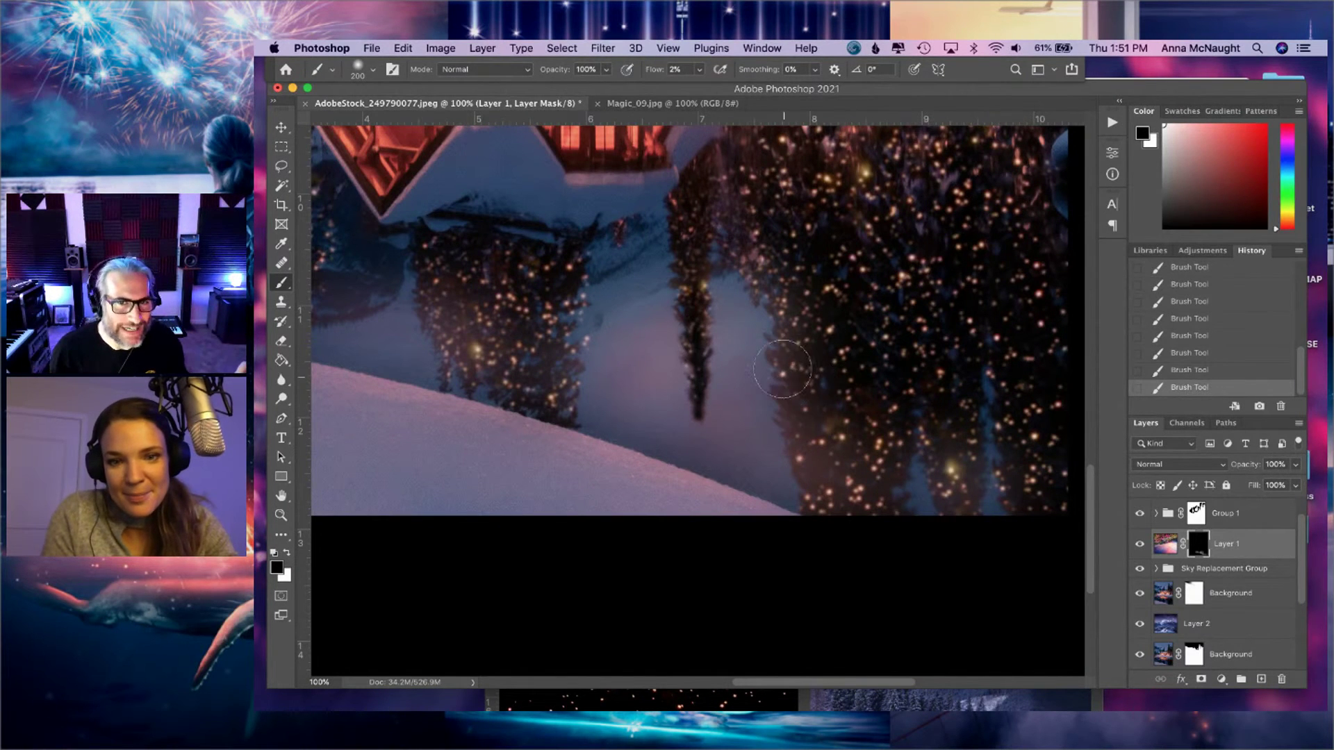
left_click(699, 70)
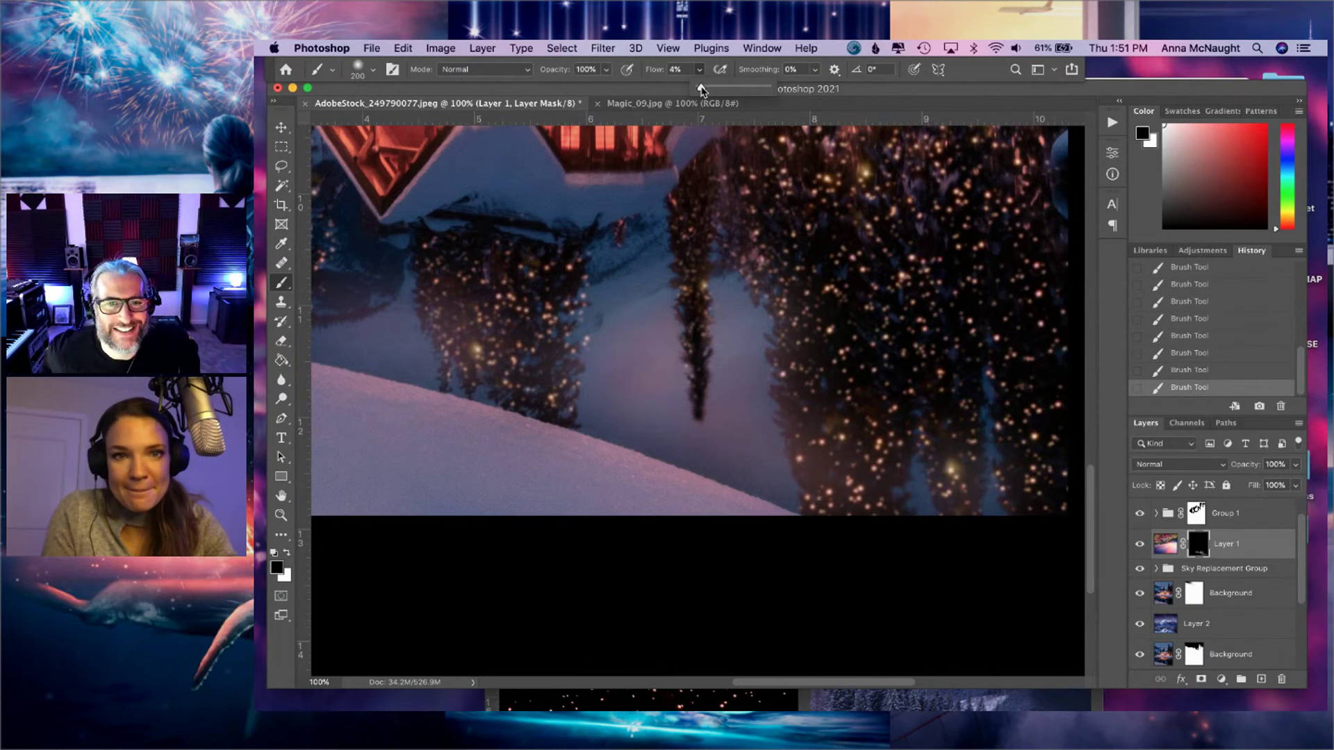
left_click(702, 89)
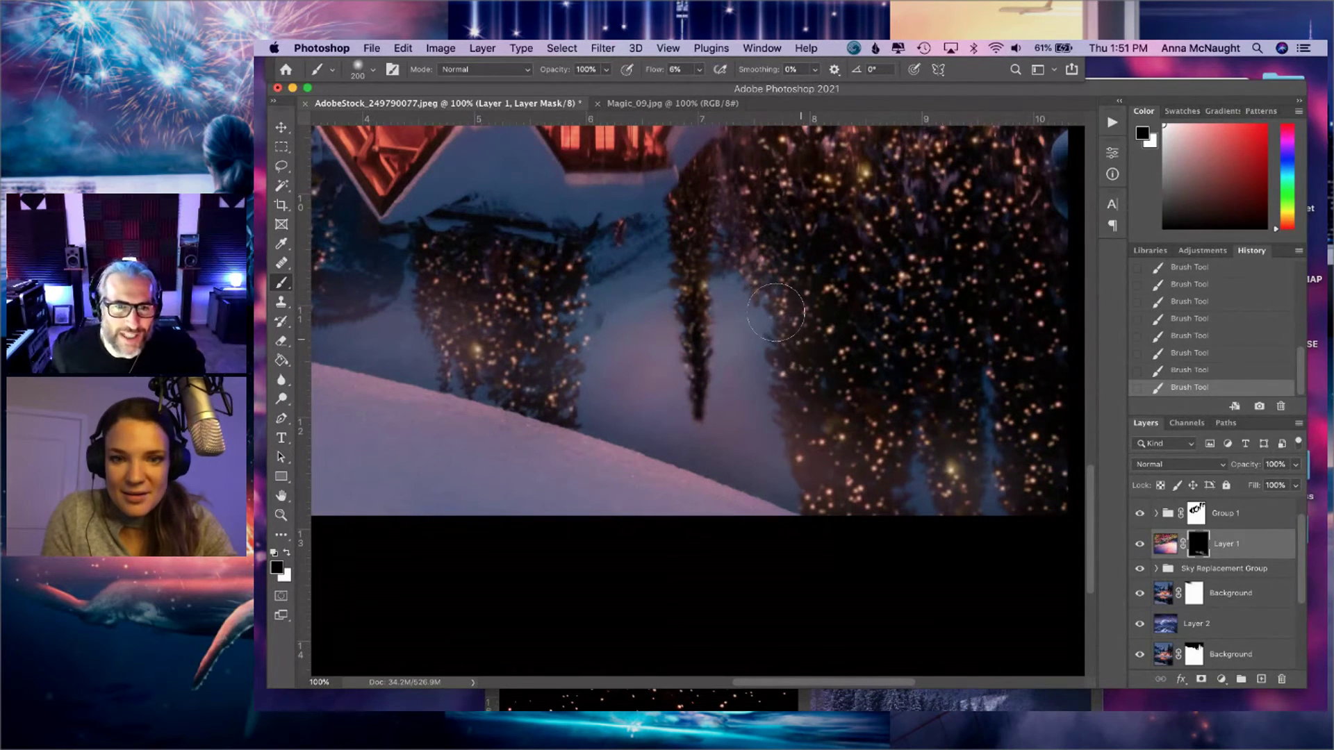
mouse_move(797, 401)
left_mouse_down()
mouse_move(817, 441)
mouse_move(939, 516)
mouse_move(892, 456)
mouse_move(929, 457)
left_mouse_up()
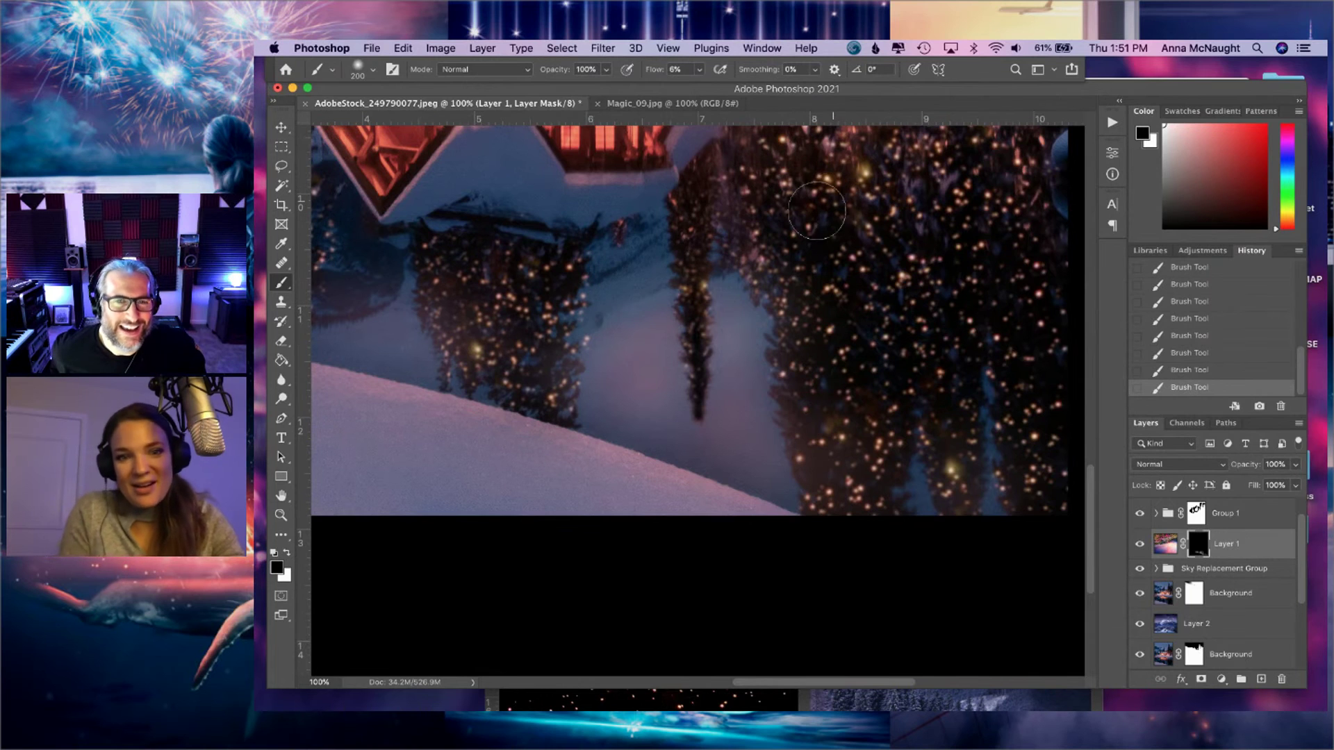
- Apply a Gaussian Blur with a 6.4-pixel radius to Layer 1's sky image
scroll(577, 338, "left", 2)
scroll(577, 339, "left", 5)
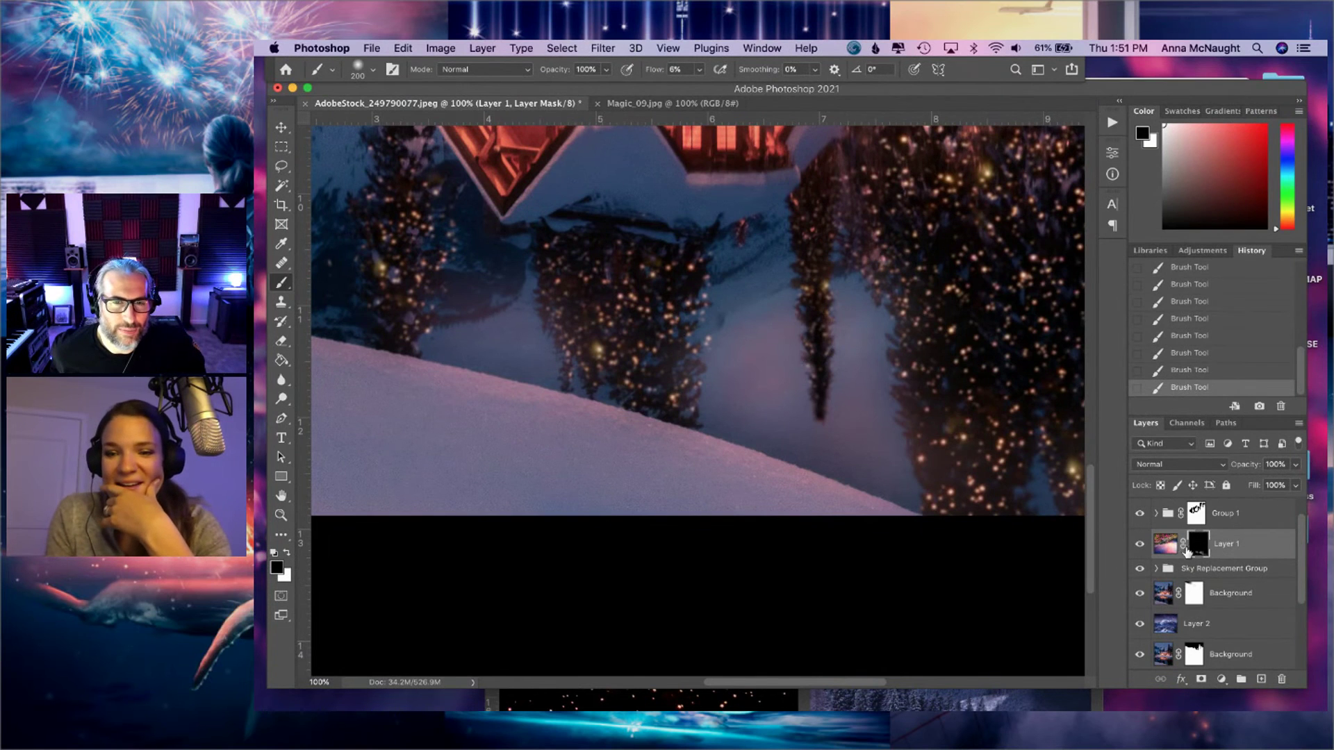
left_click(1167, 544)
left_click(609, 46)
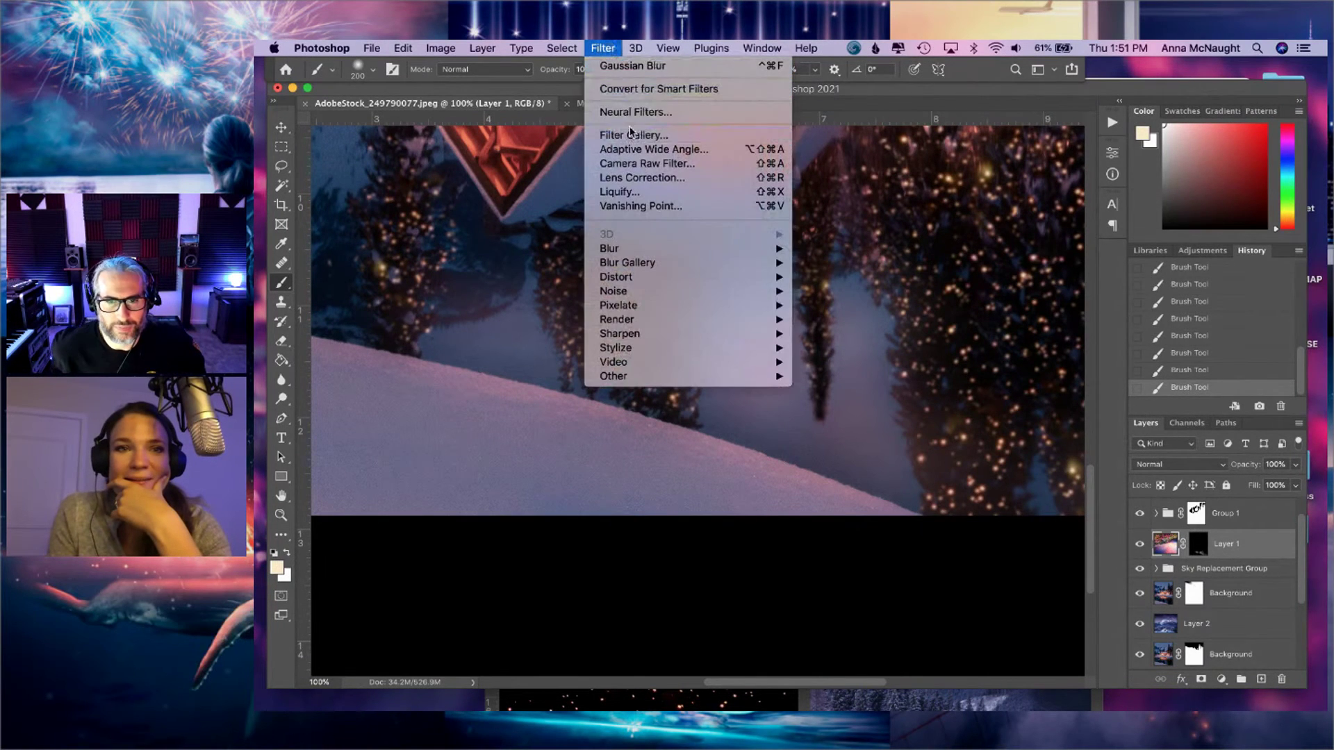
mouse_move(638, 251)
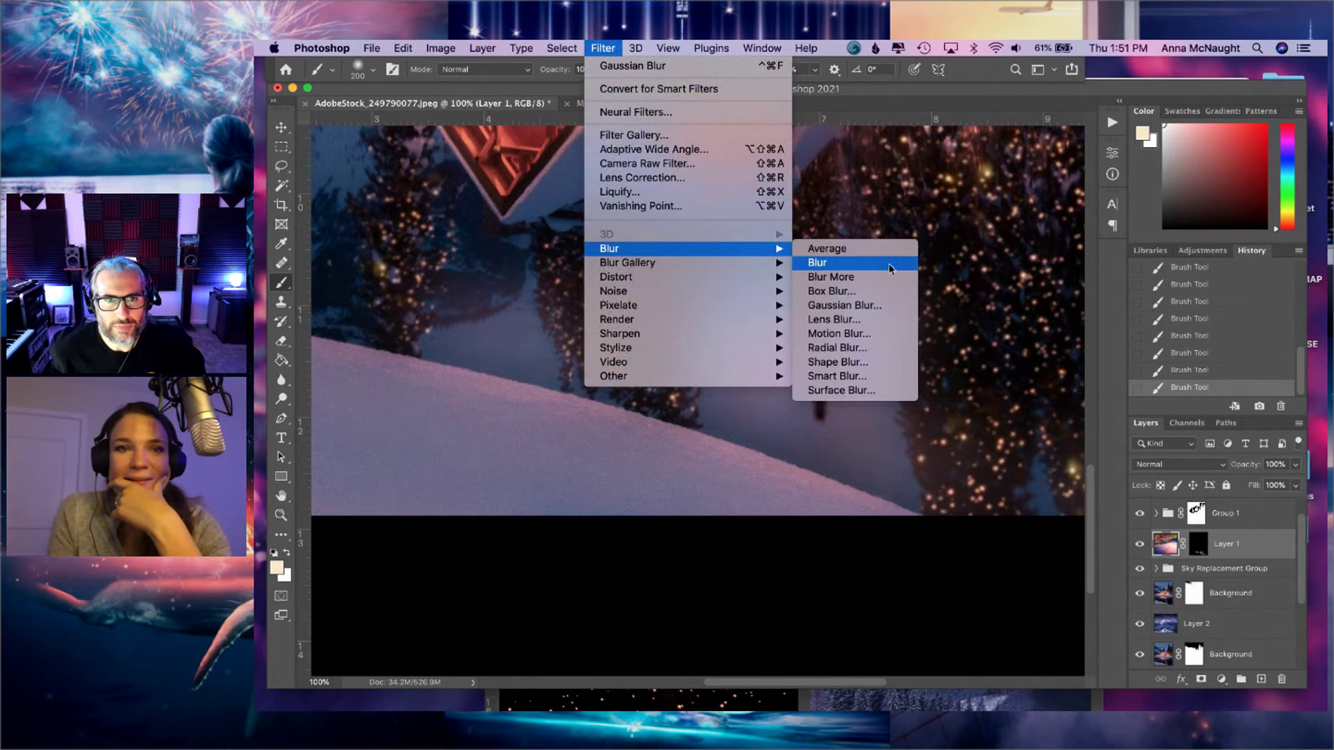
left_click(846, 306)
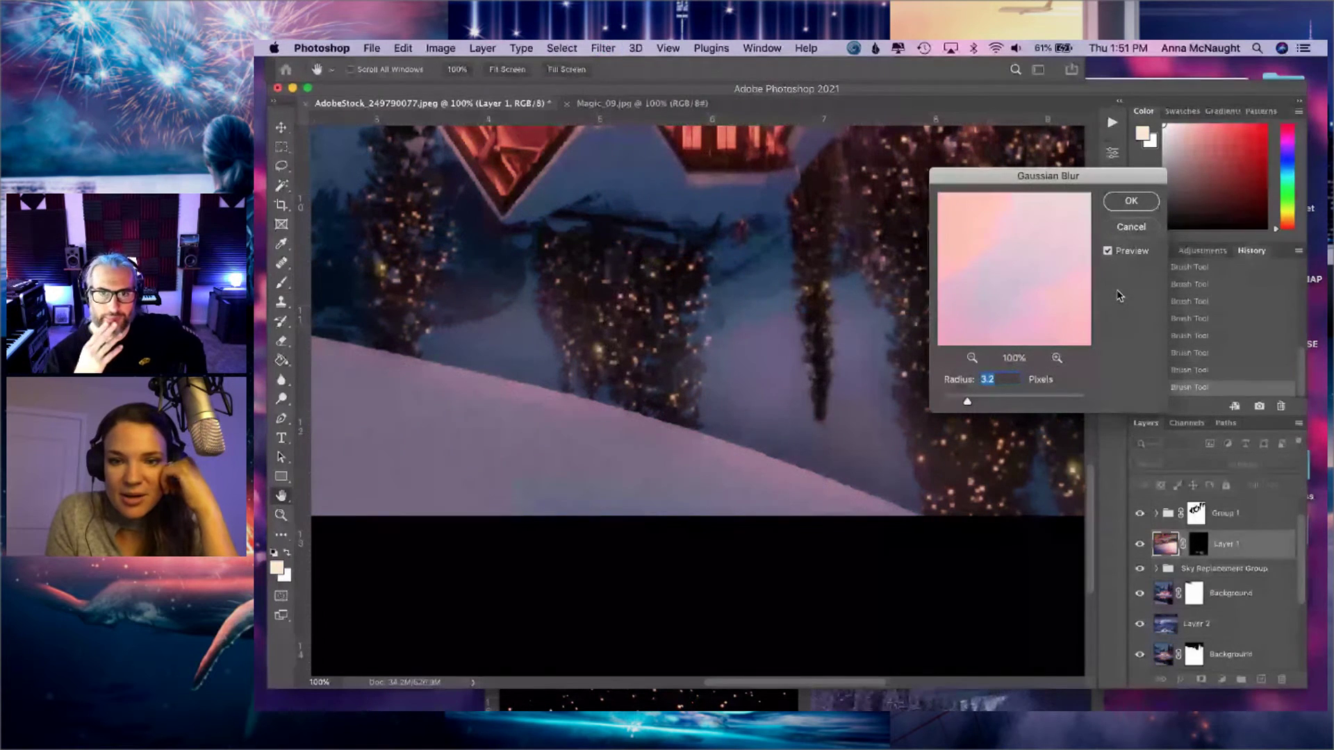
left_click(990, 401)
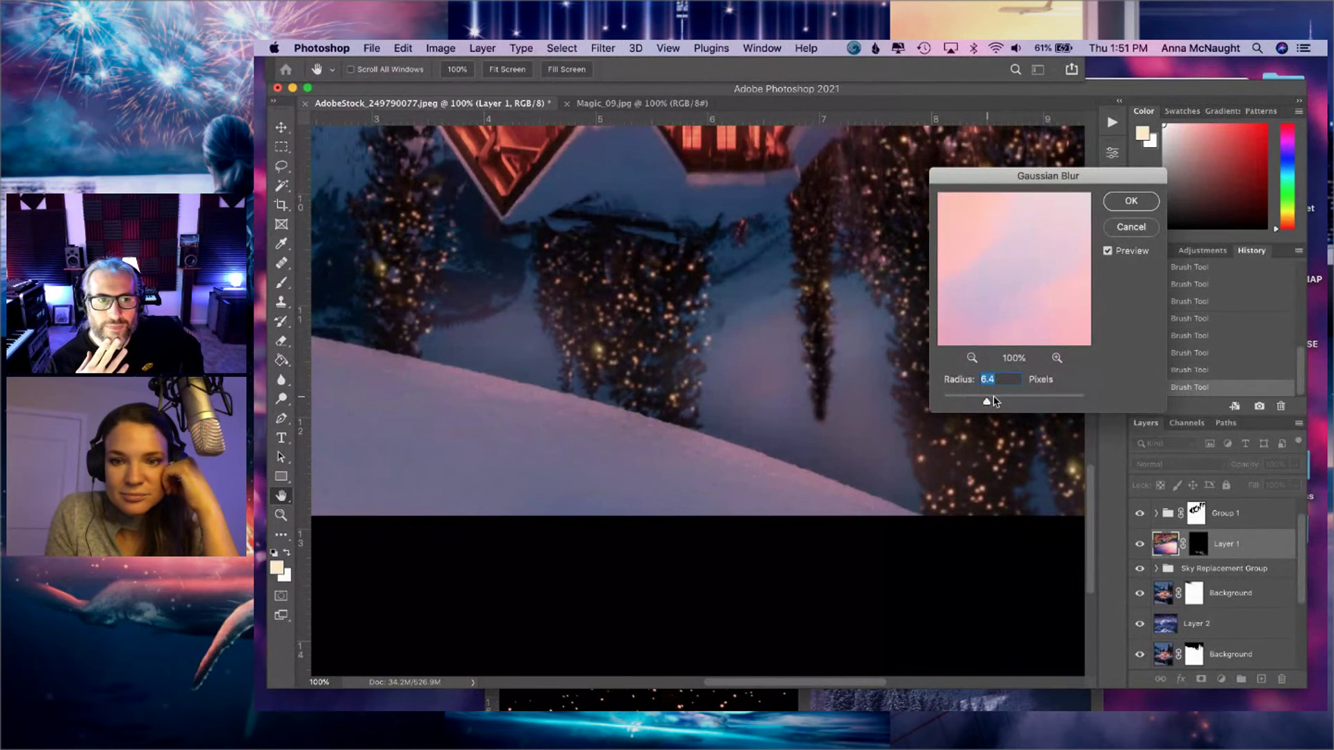
left_click(1129, 201)
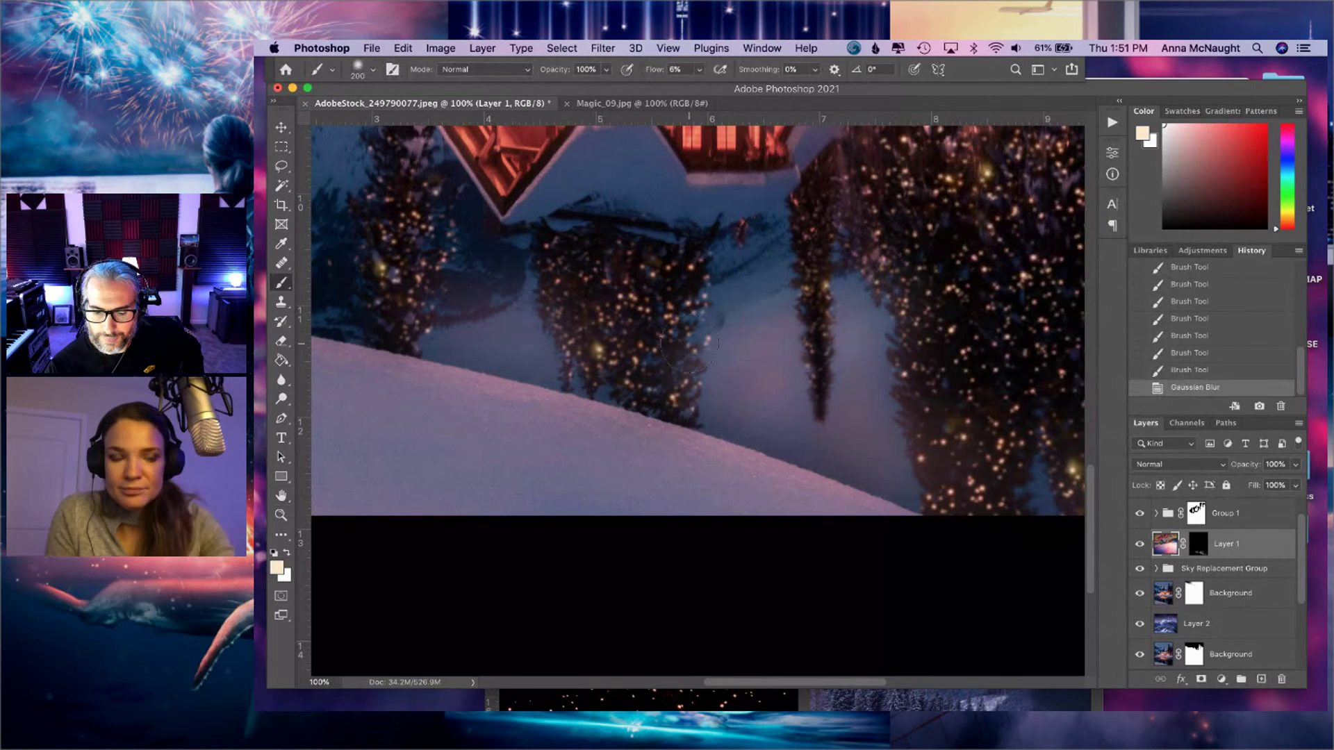
- Reset the colours to default, target Layer 1's mask and lower the layer's opacity to 75%
key("super+minus")
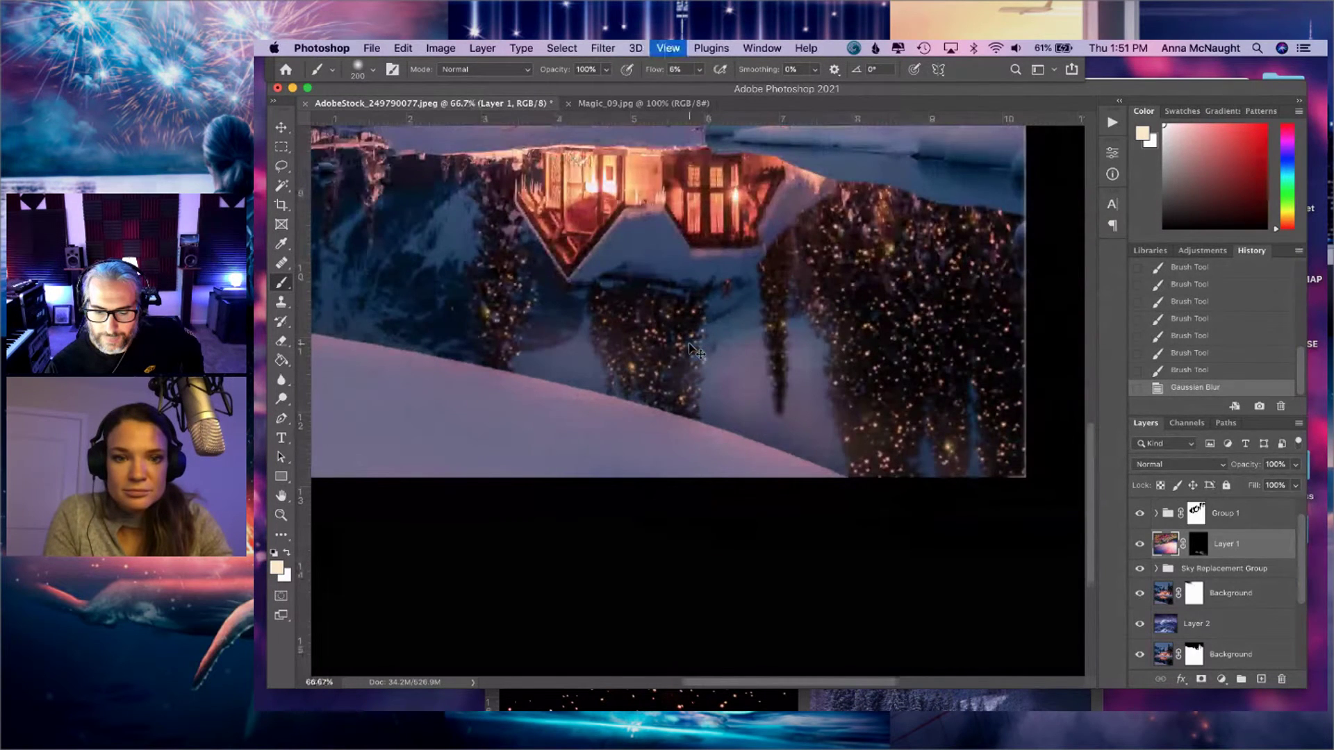
key("super+minus")
key("super+minus")
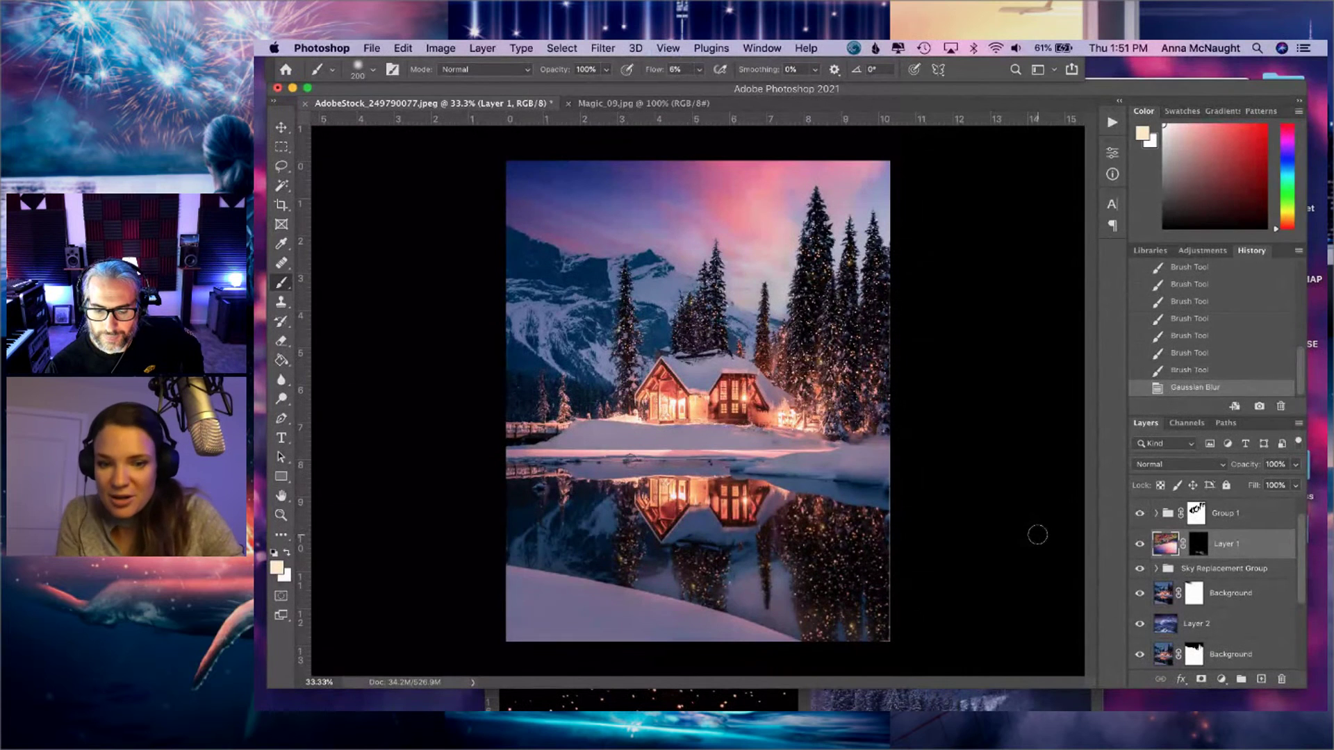
key("d")
left_click(1199, 544)
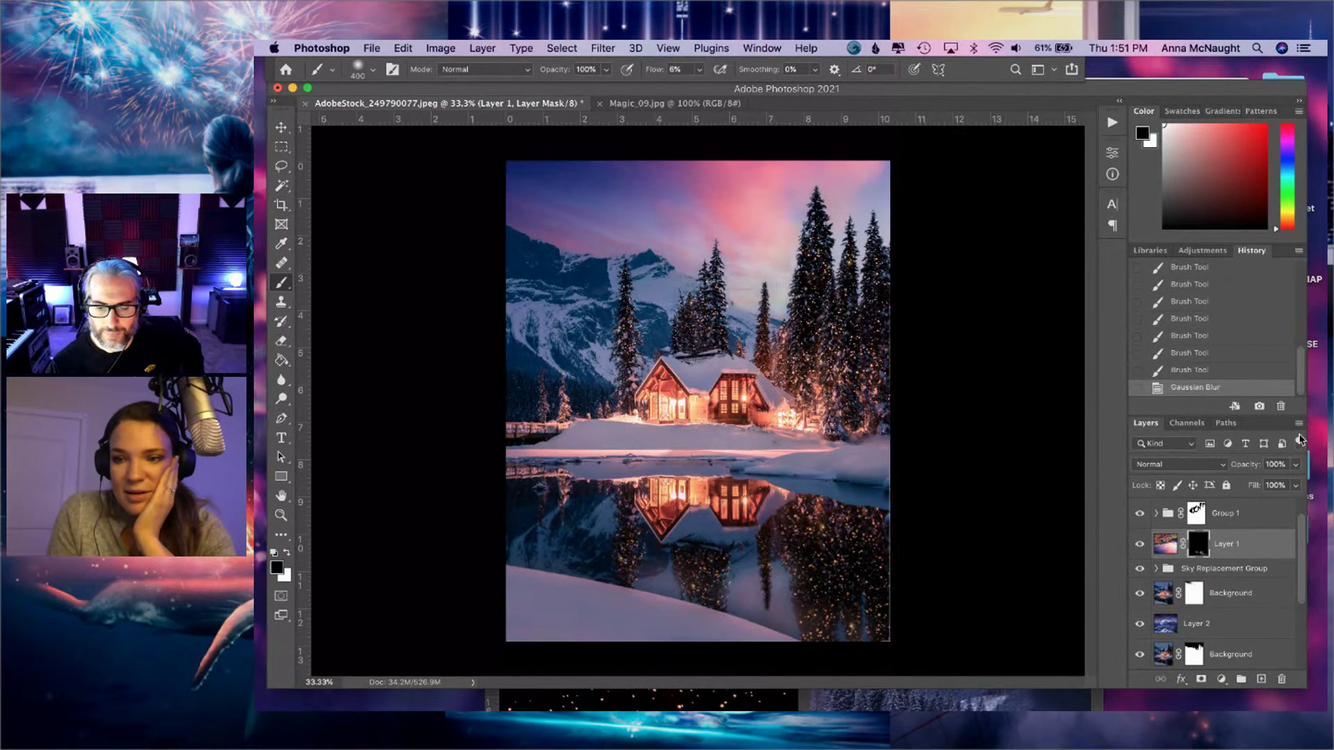
left_click(1295, 466)
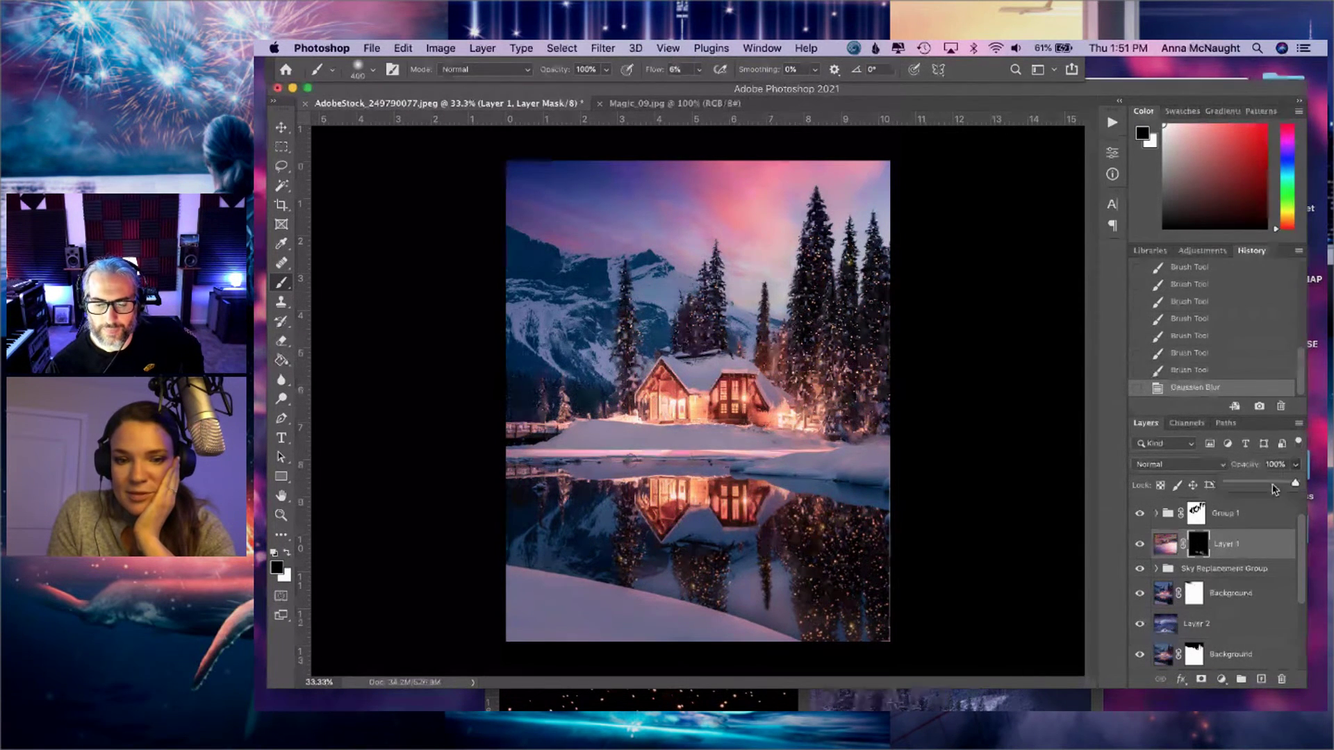
left_click(1269, 487)
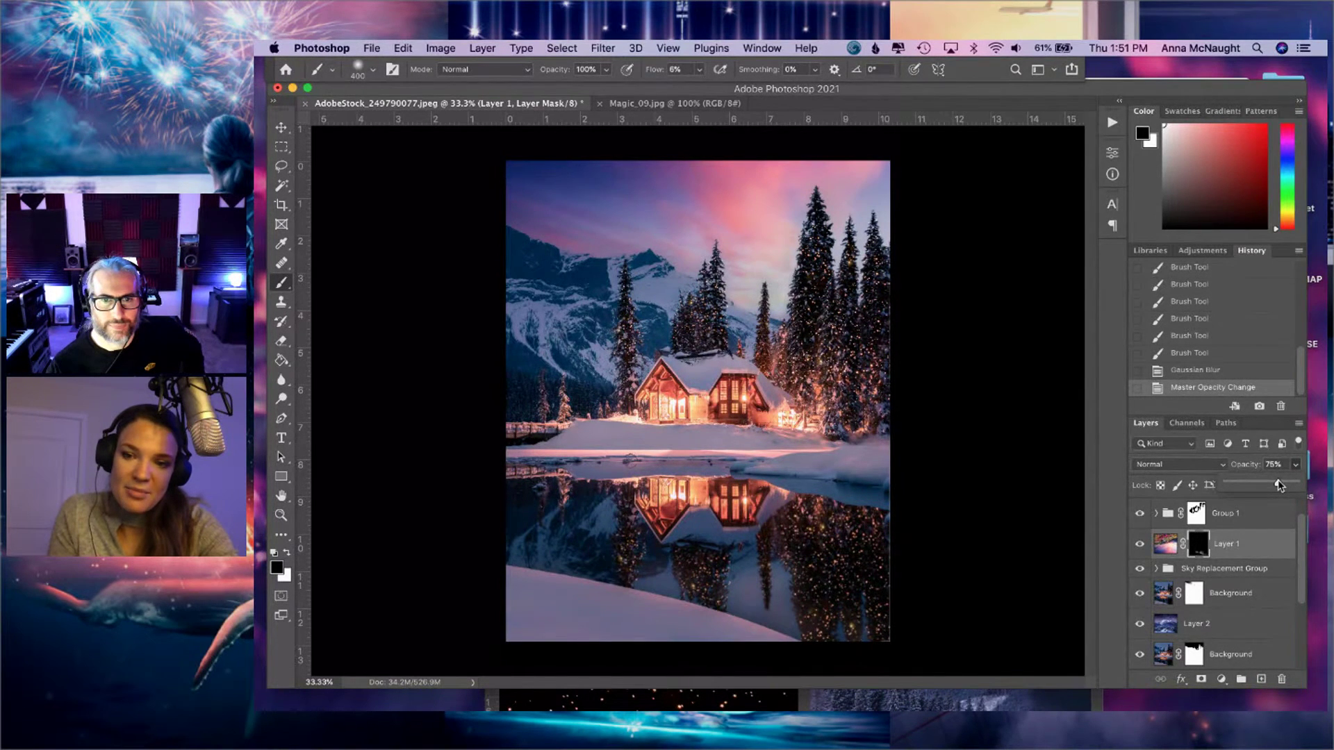
left_click(1197, 552)
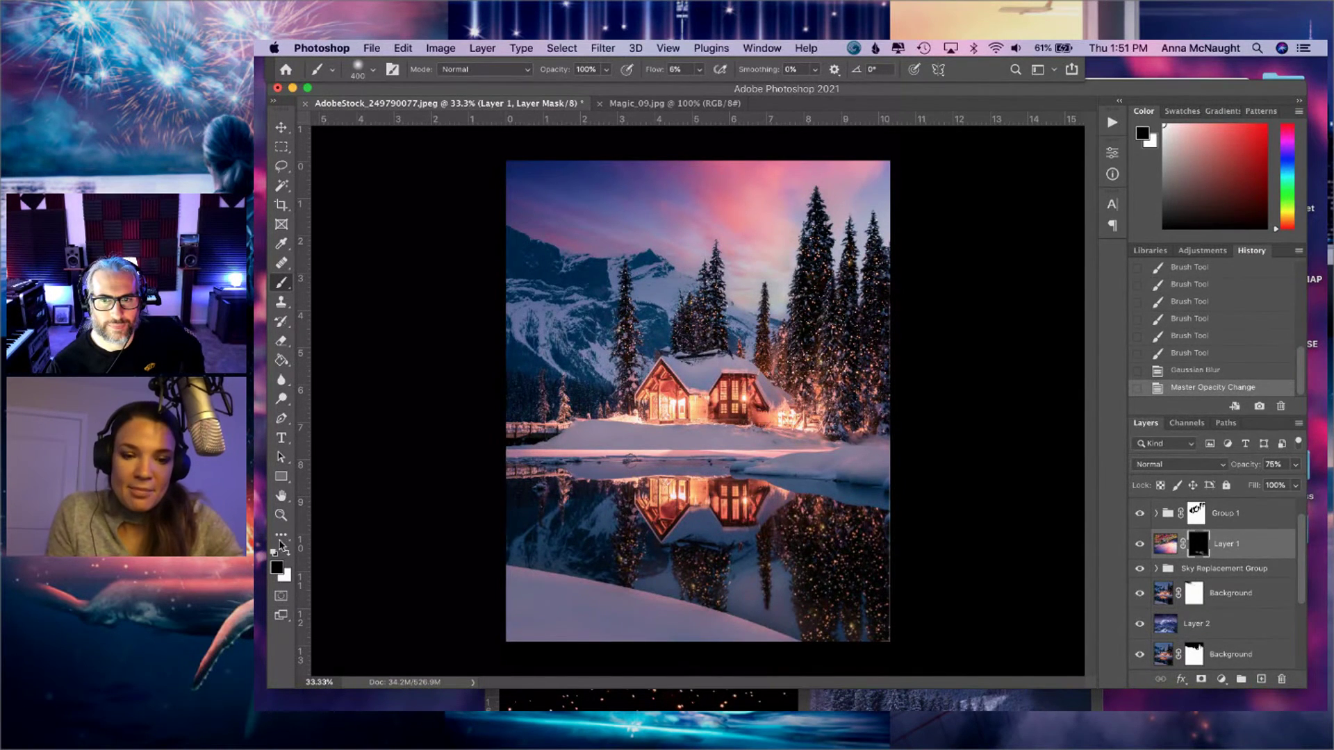
key("x")
left_click_drag(723, 595, 660, 597)
key("ctrl+z")
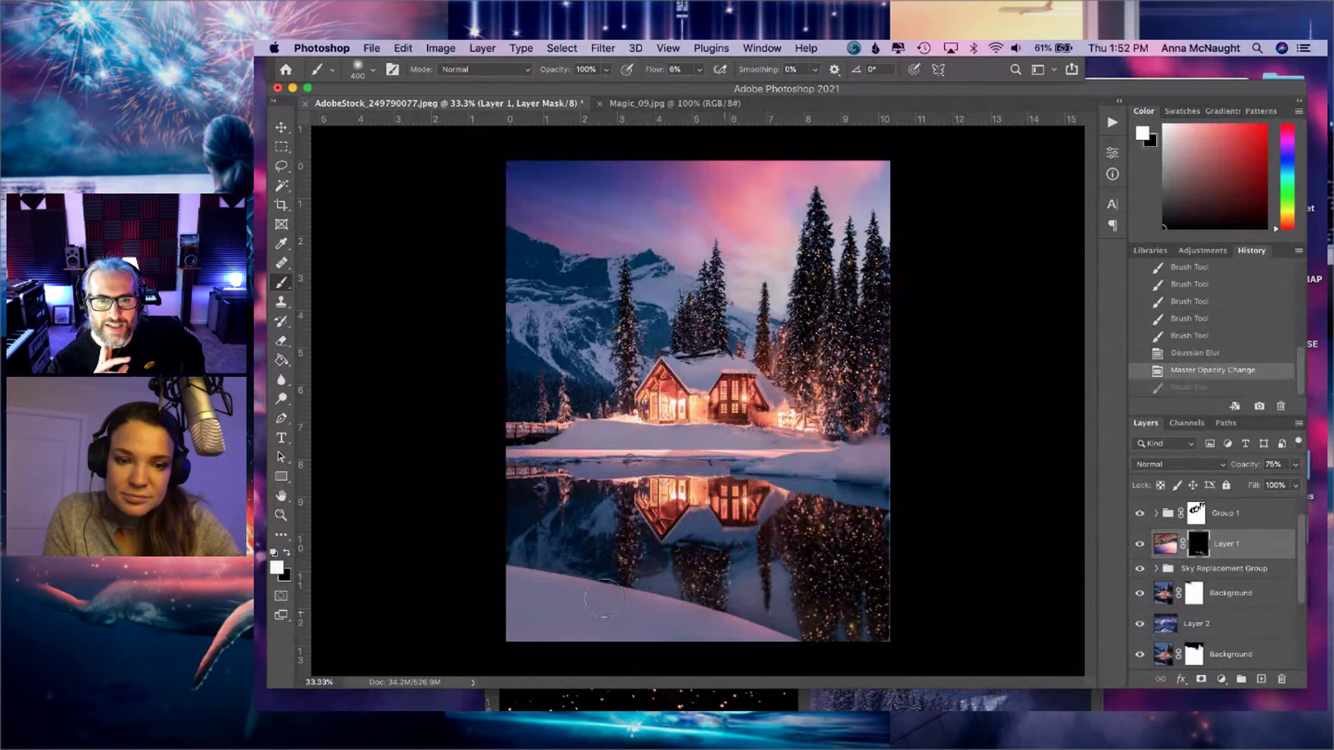
- Paint black on Layer 1's mask at the base of the reflected trees and toggle the layer's visibility to compare
key("x")
mouse_move(808, 626)
left_mouse_down()
mouse_move(785, 624)
mouse_move(824, 660)
left_mouse_up()
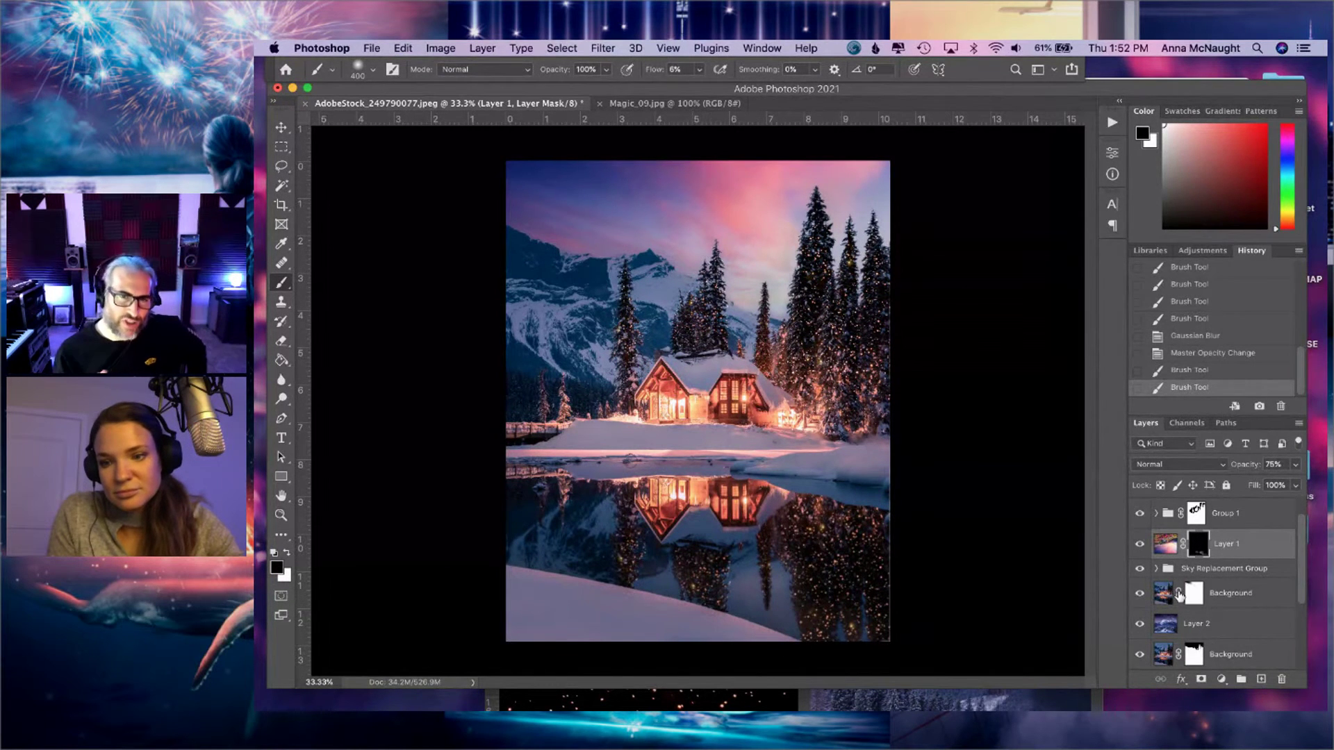
left_click(1139, 545)
left_click(1140, 547)
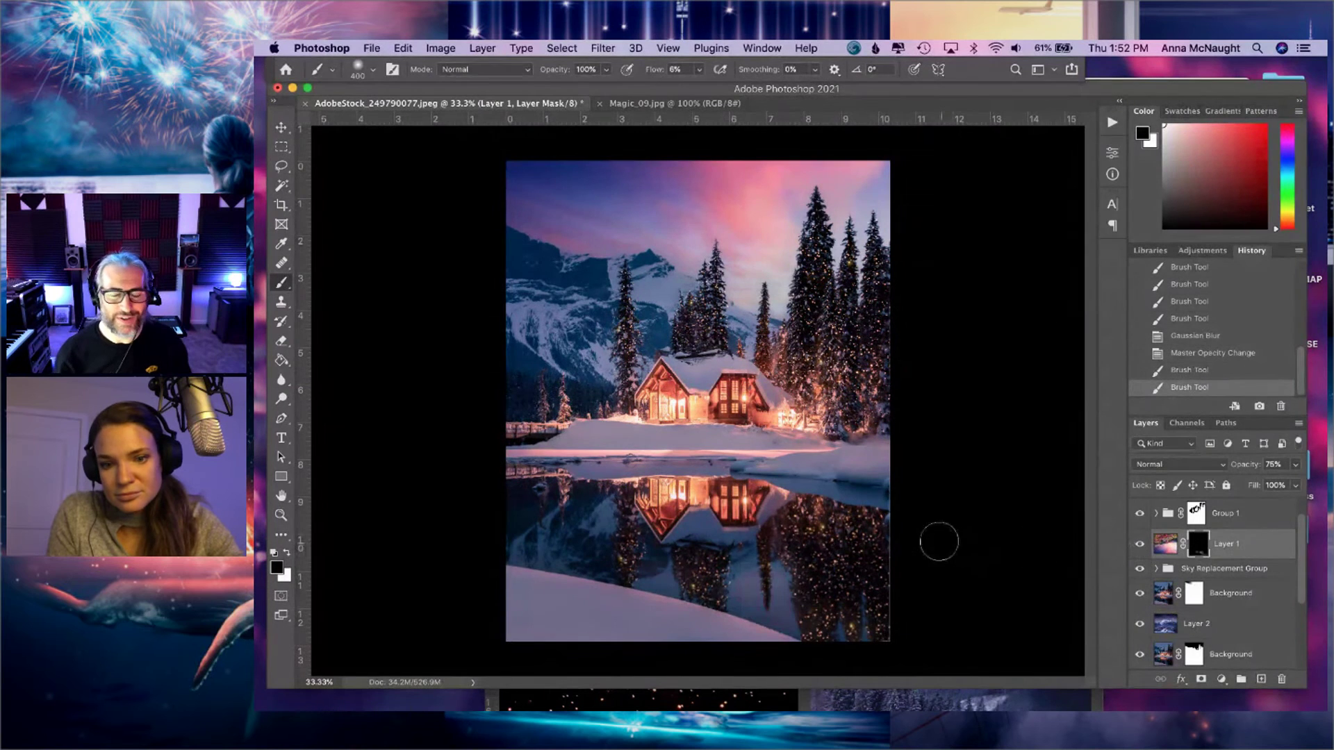
- Dab black on Layer 1's mask at the canvas edge beside the reflected trees and set the brush flow to 100%
left_click(885, 512)
left_click_drag(698, 71, 893, 92)
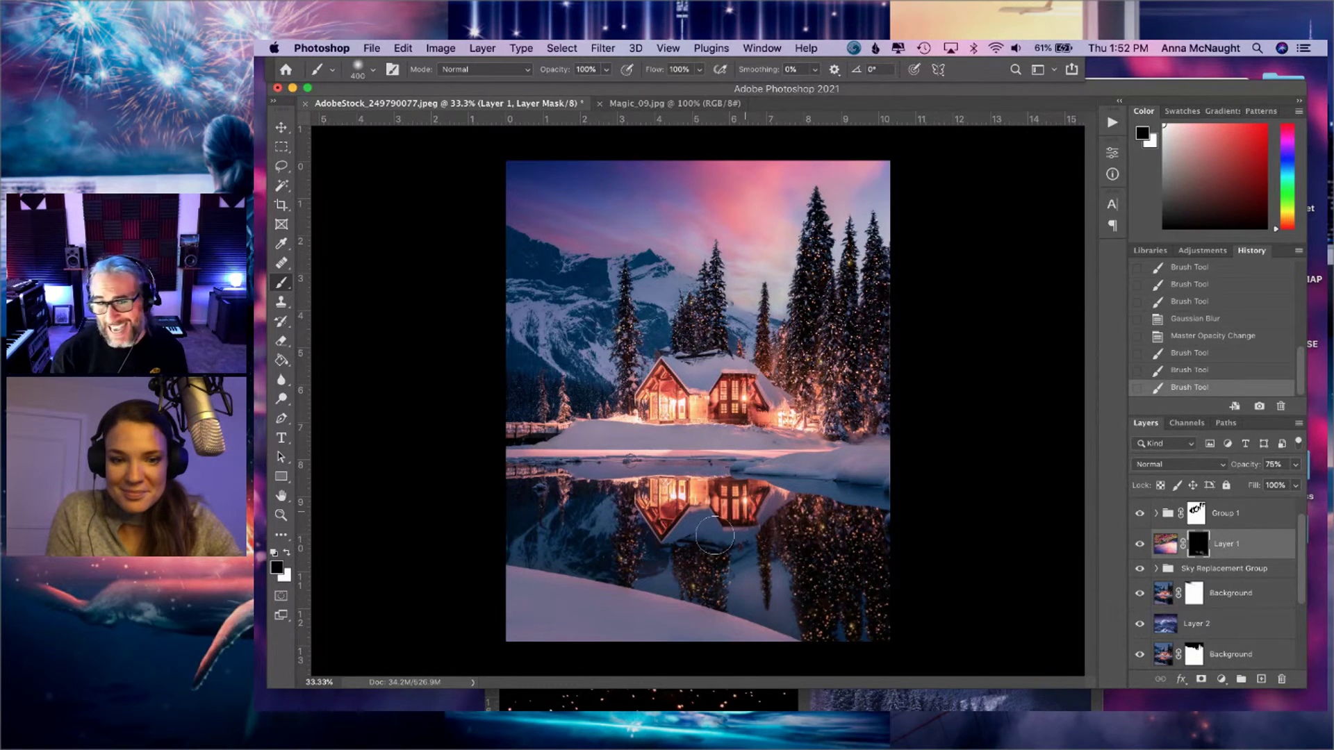
- Paint on Layer 1's mask over the cabin's reflection in the lake and set the layer's opacity to 83%
left_click(755, 505)
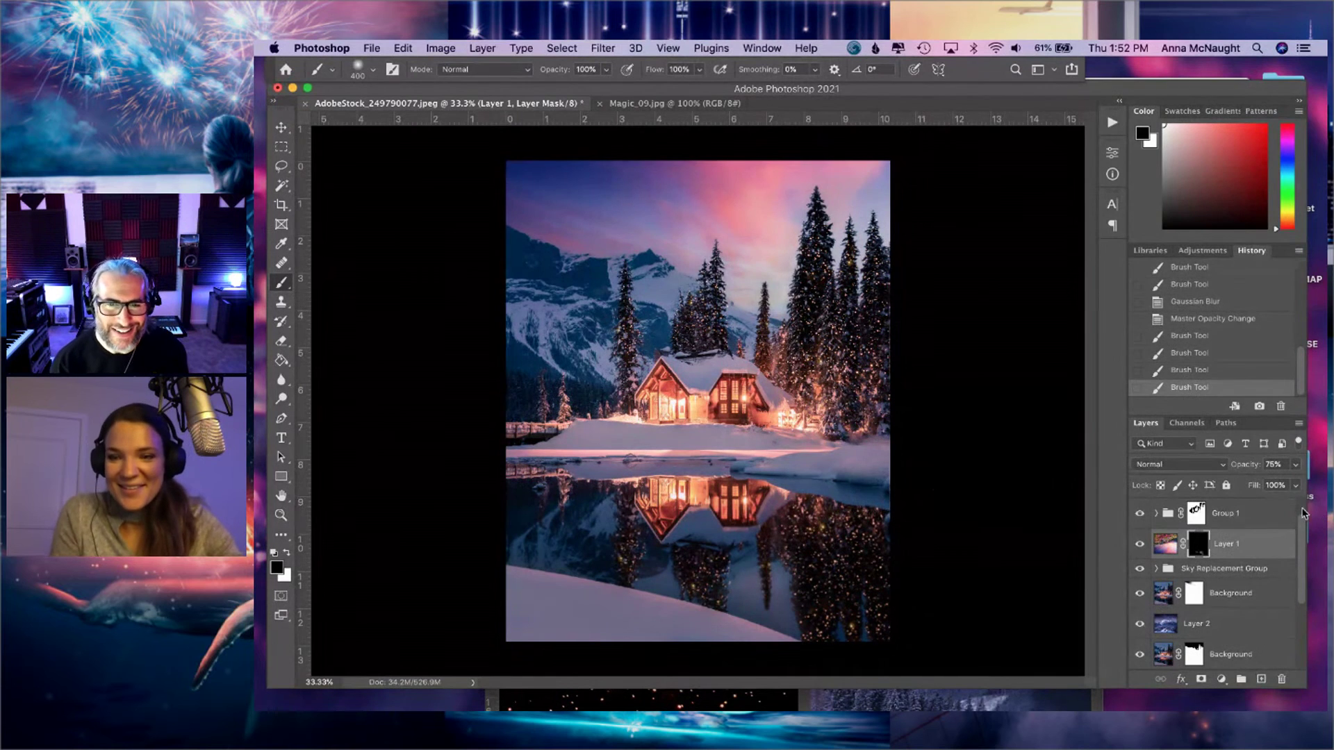
mouse_move(1294, 469)
left_mouse_down()
mouse_move(1273, 484)
mouse_move(1286, 484)
left_mouse_up()
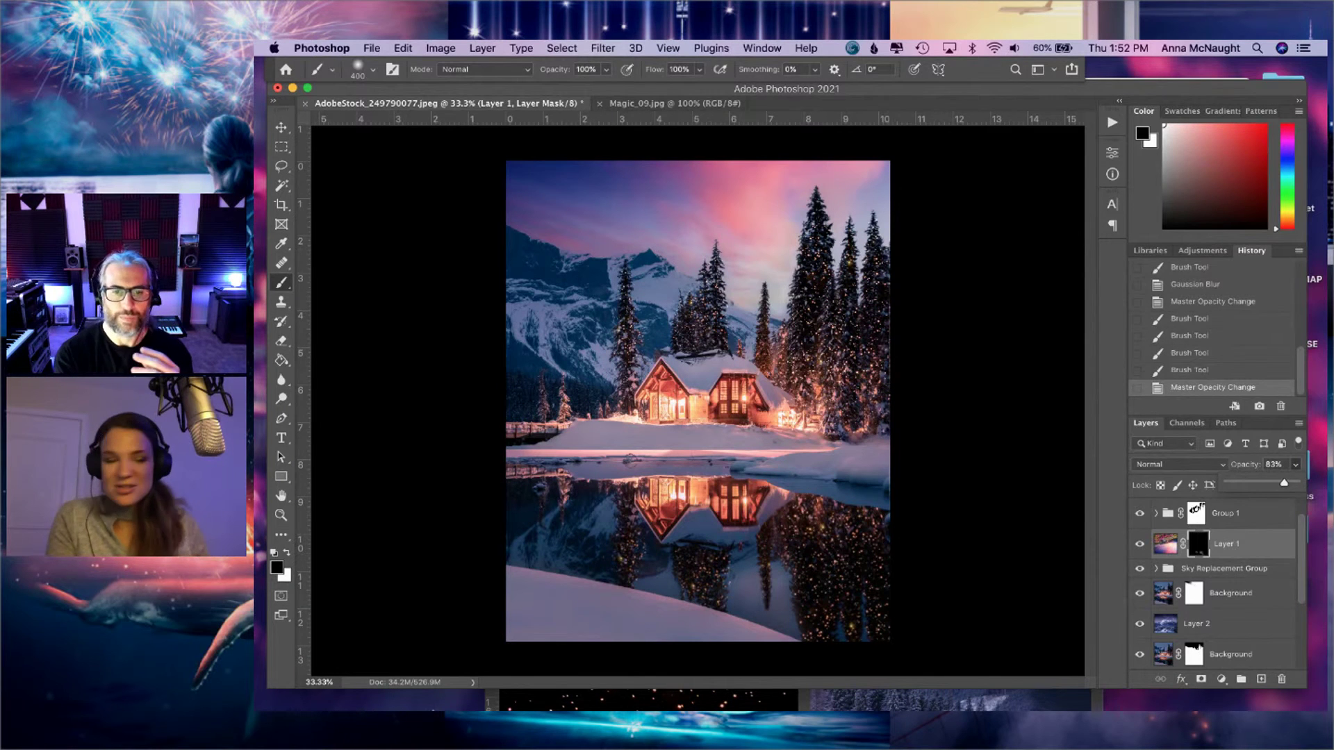
mouse_move(875, 707)
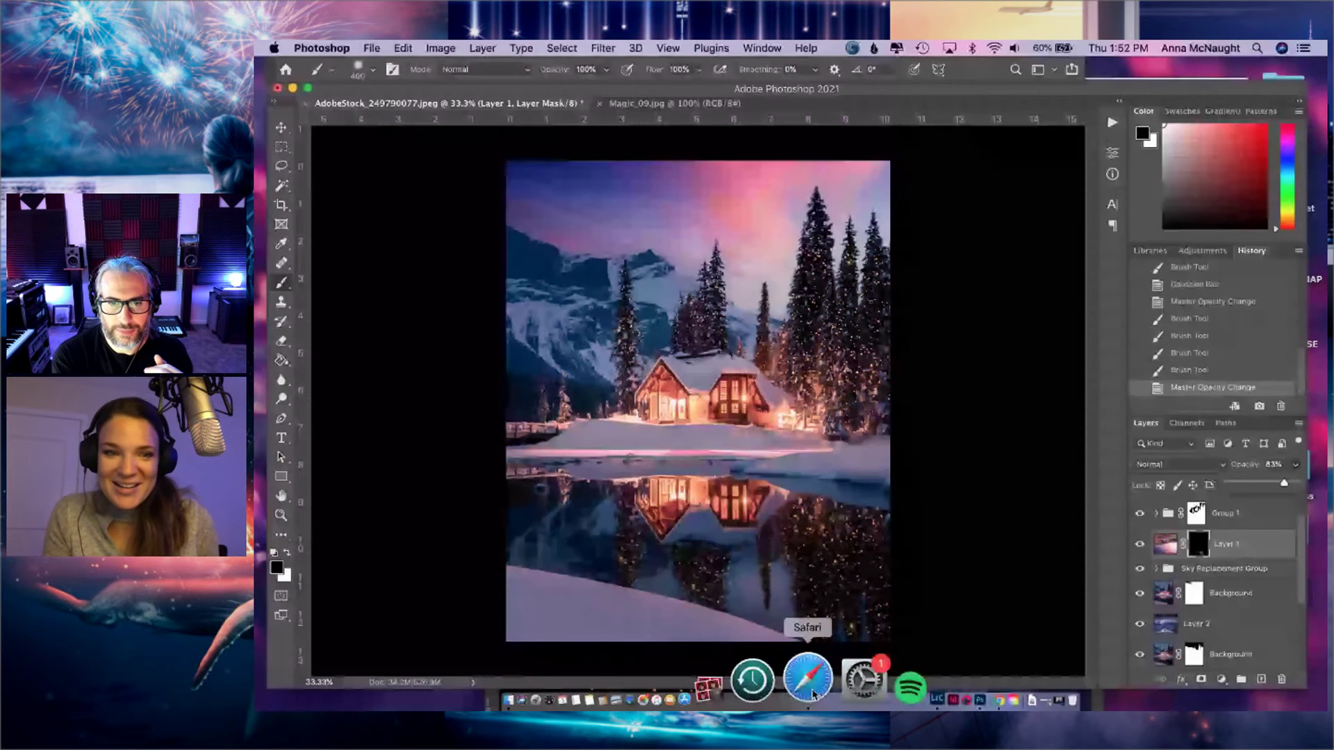
left_click(807, 681)
left_click(542, 334)
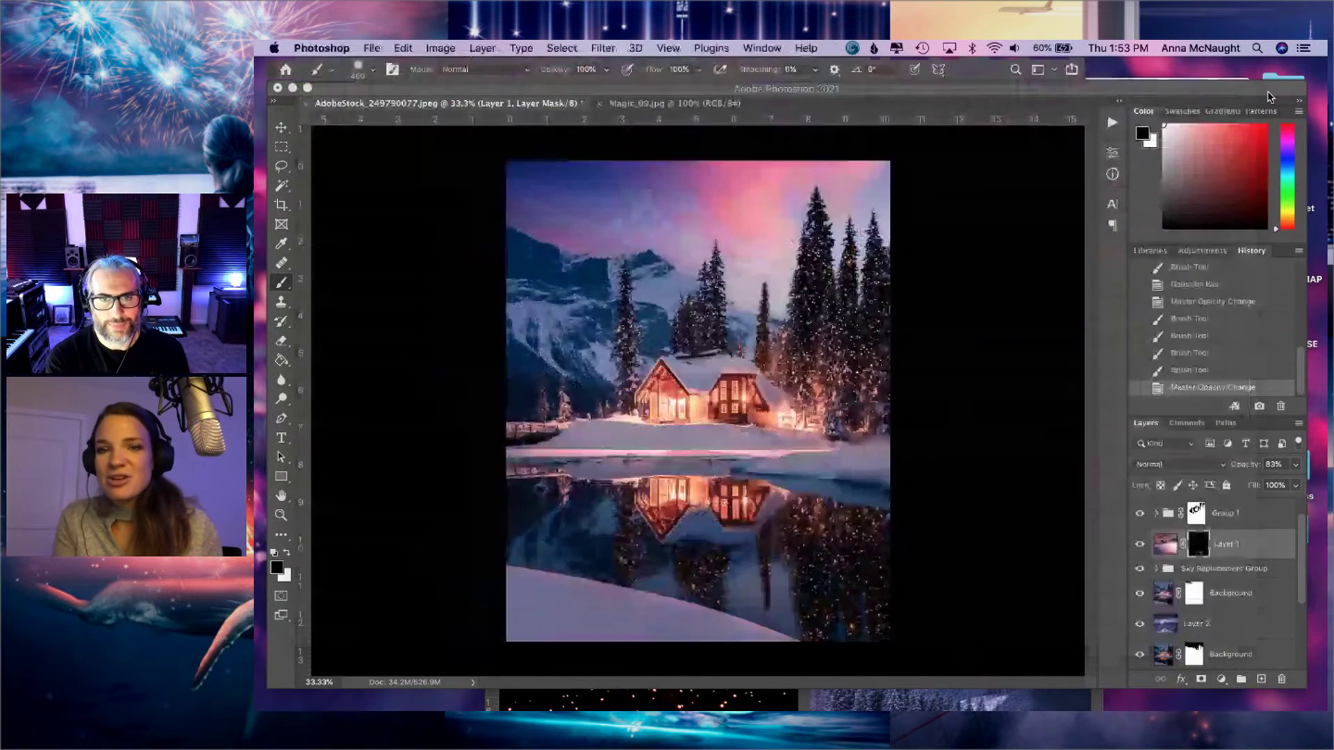
left_click(1270, 97)
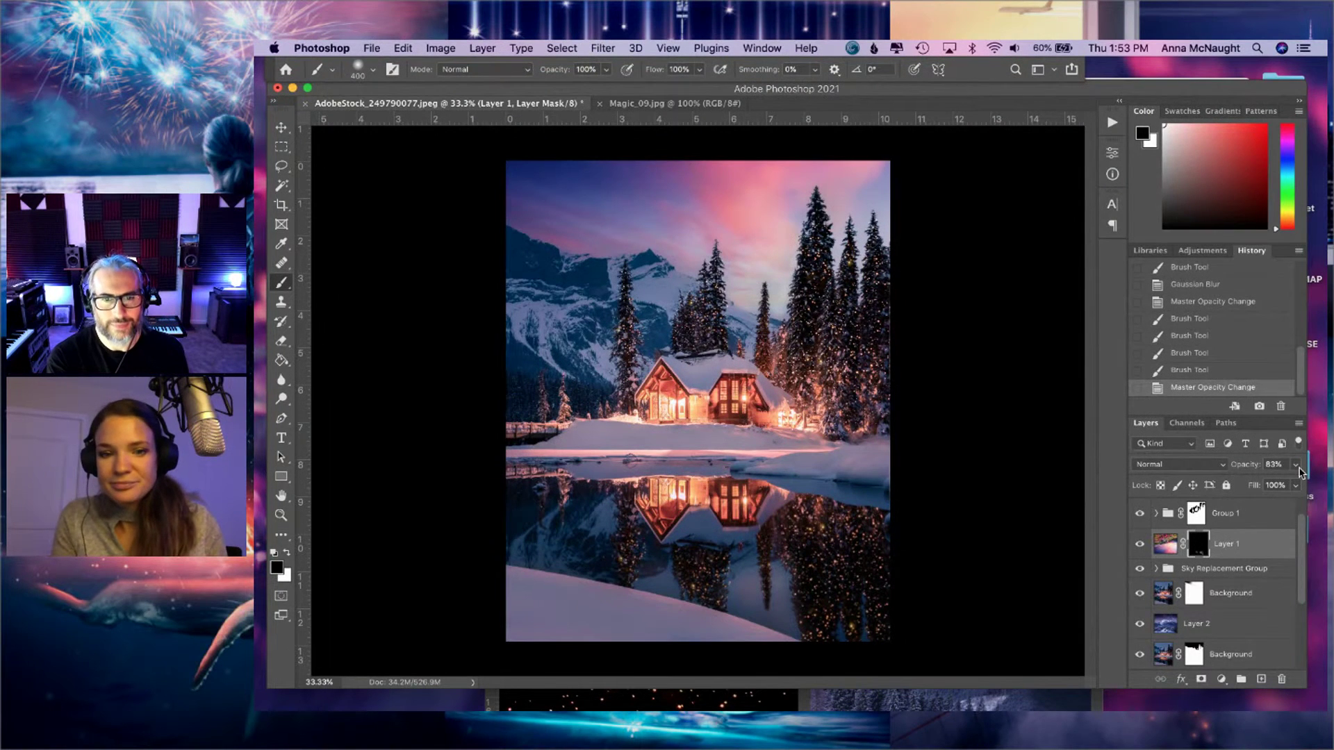
- Compare the image with Layer 1 hidden and shown, and set the layer's opacity to 54%
left_click(1140, 546)
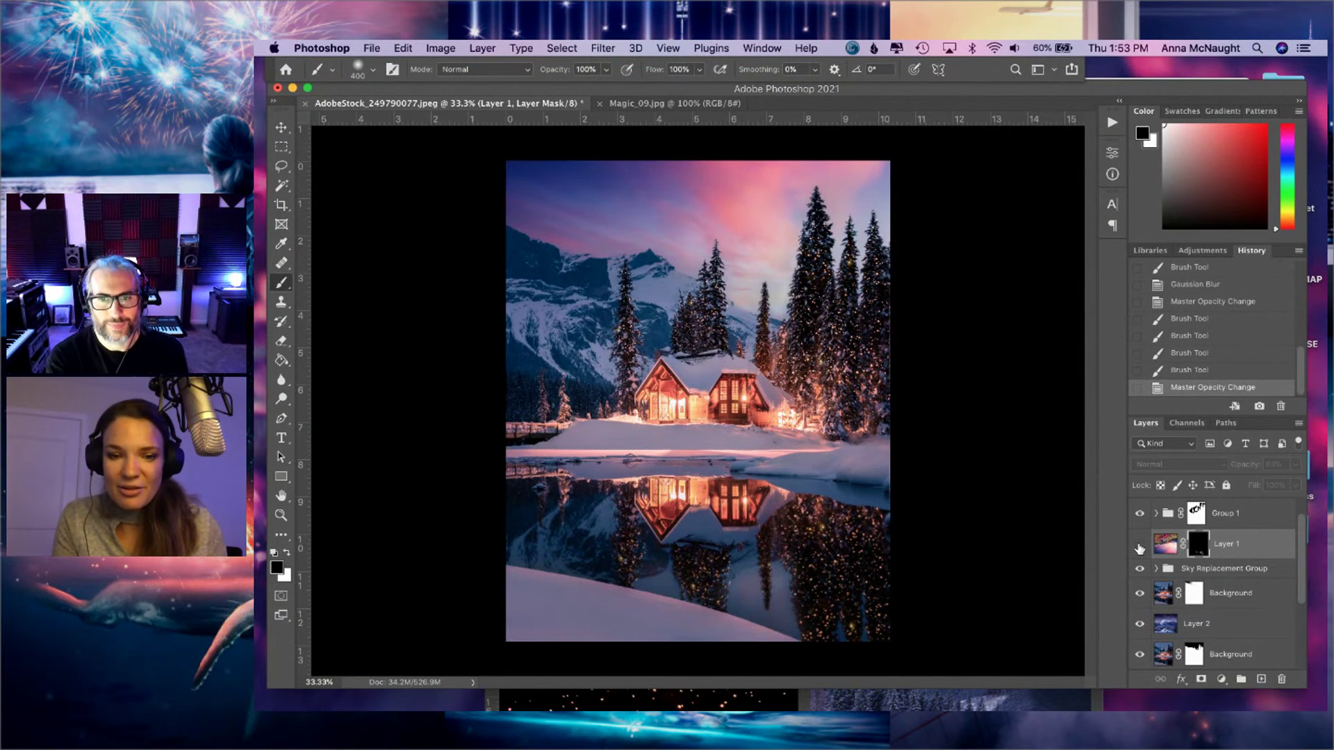
left_click(1140, 546)
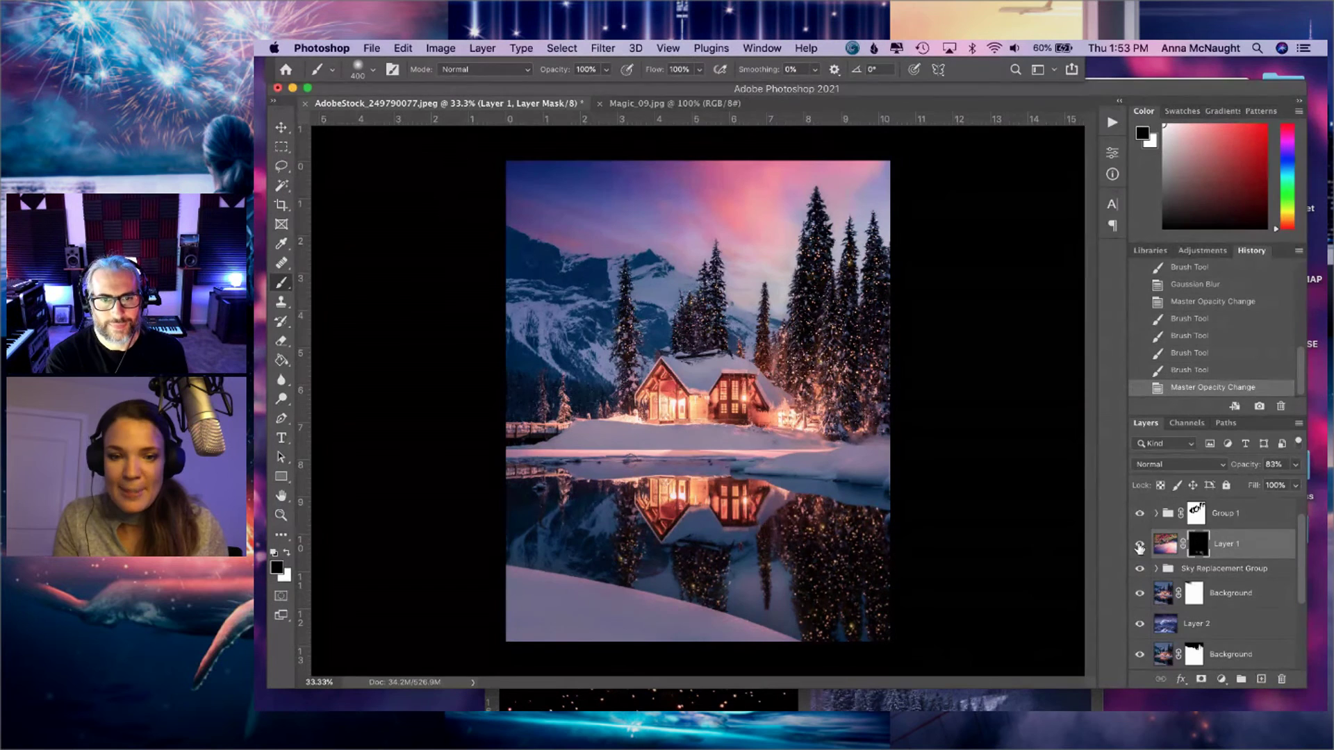
left_click(1296, 464)
left_click_drag(1282, 484, 1265, 486)
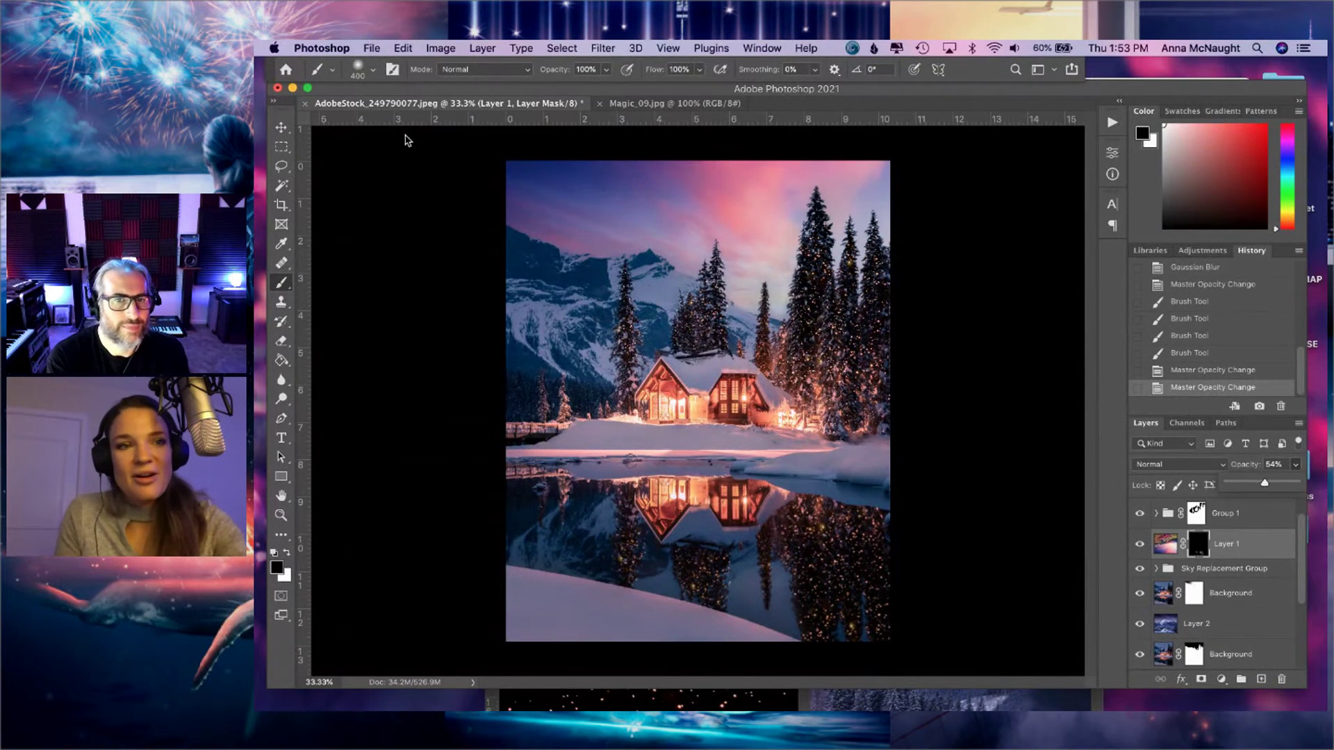
- Duplicate all layers from the topmost Group 1 down to the lowest layer and merge the copies into a single layer
key("v")
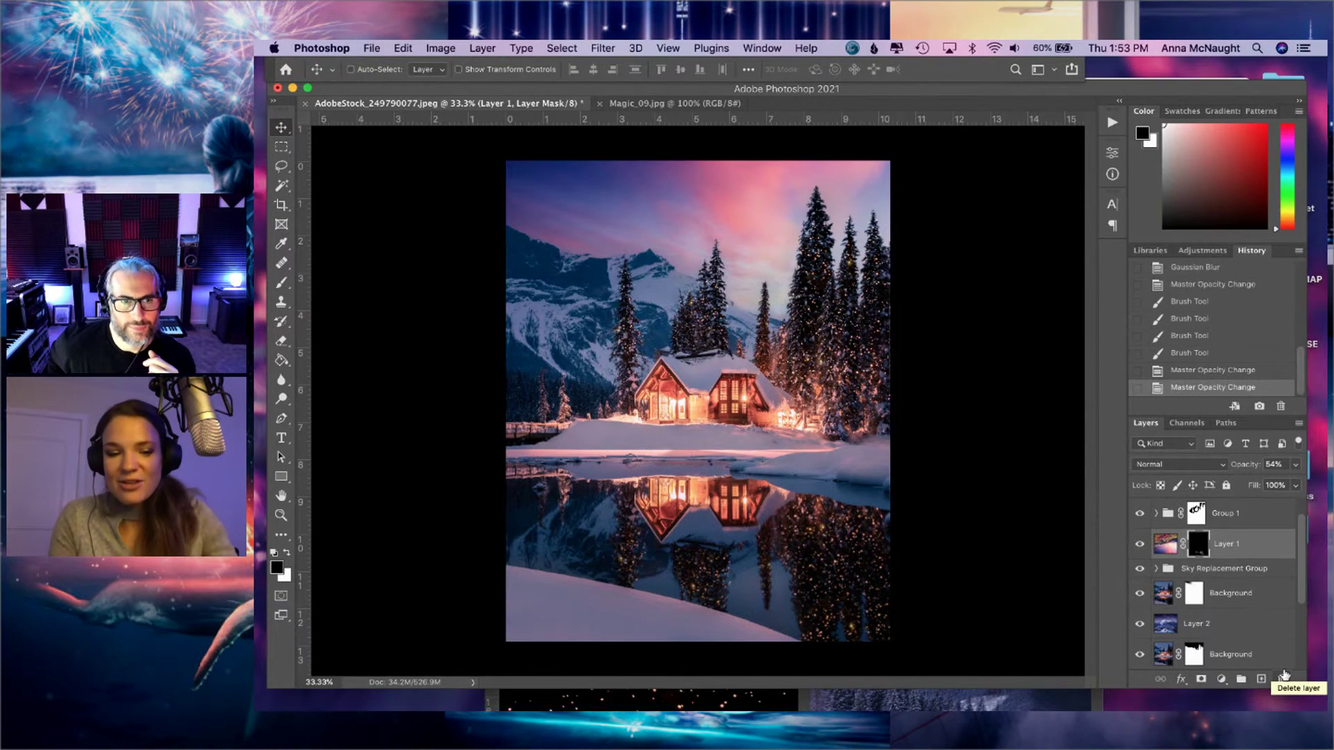
key("ctrl+v")
left_click(1239, 517)
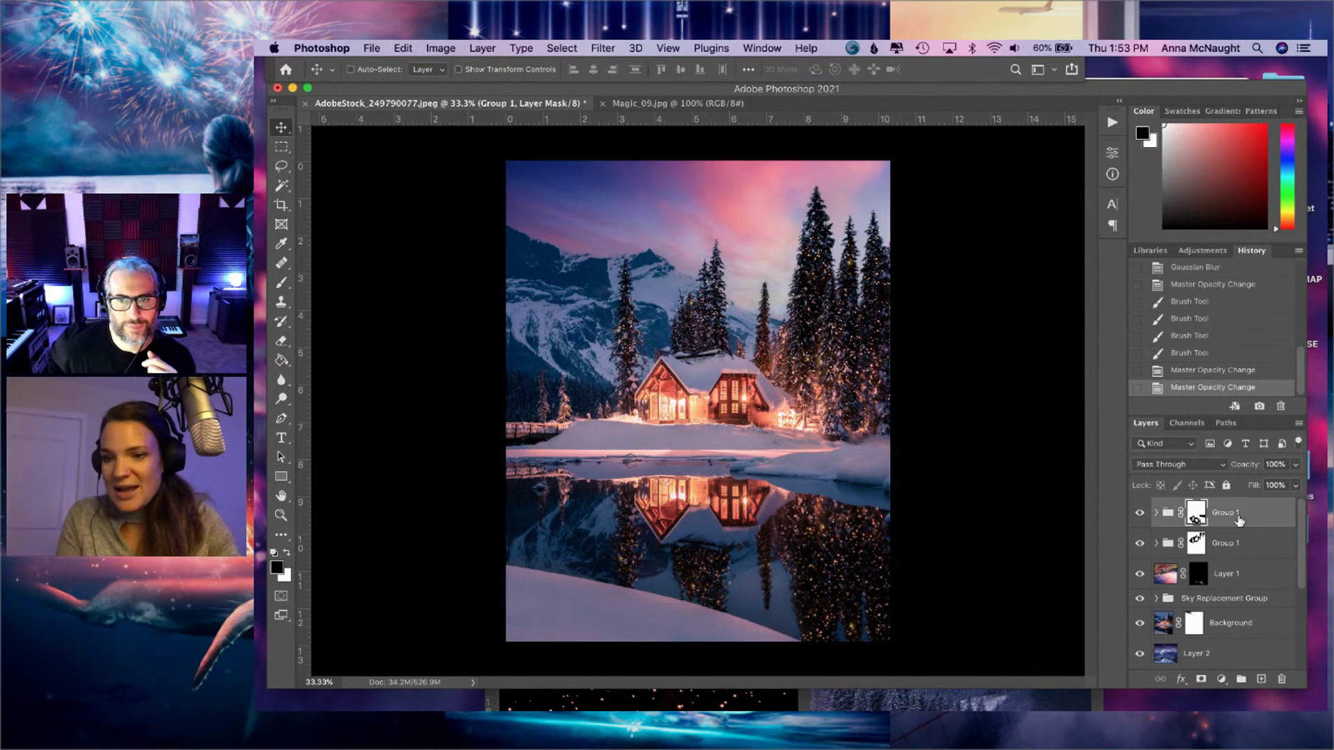
scroll(1239, 520, "down", 5)
left_click(1220, 654)
left_click_drag(1219, 654, 1261, 679)
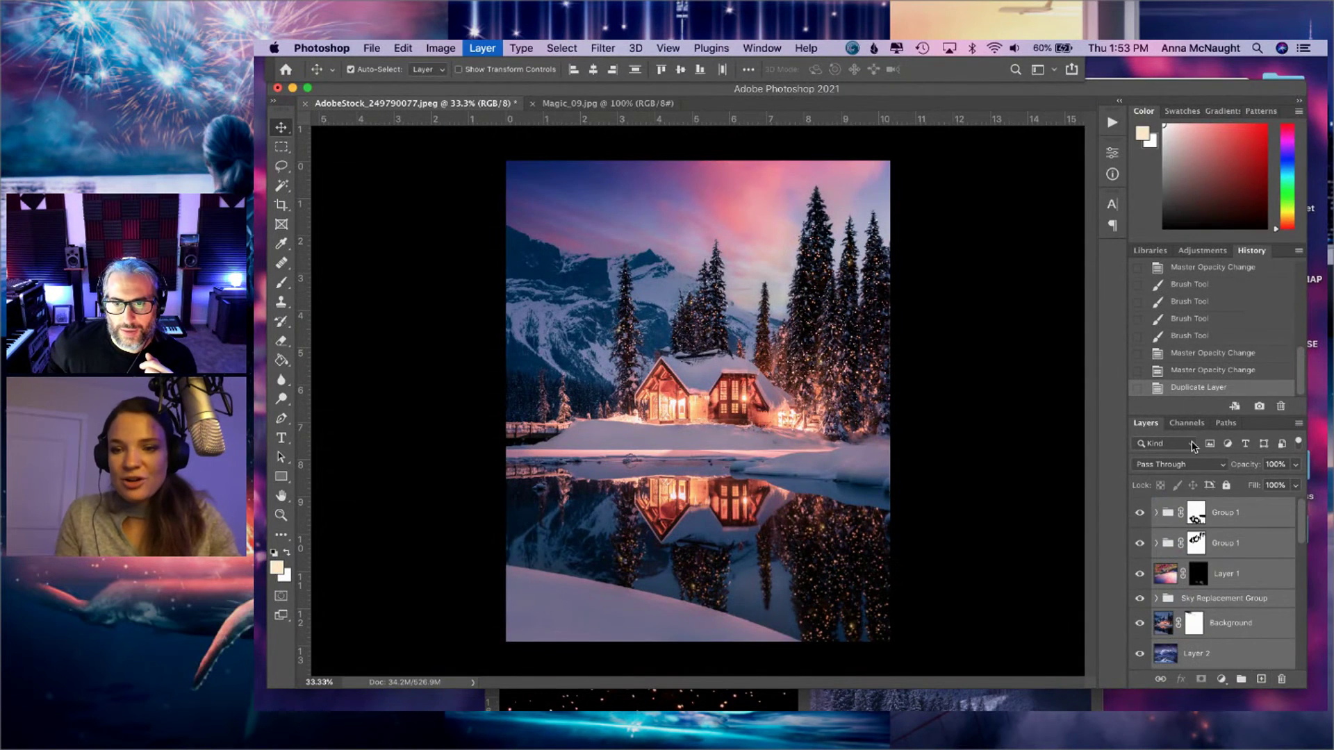
key("super+e")
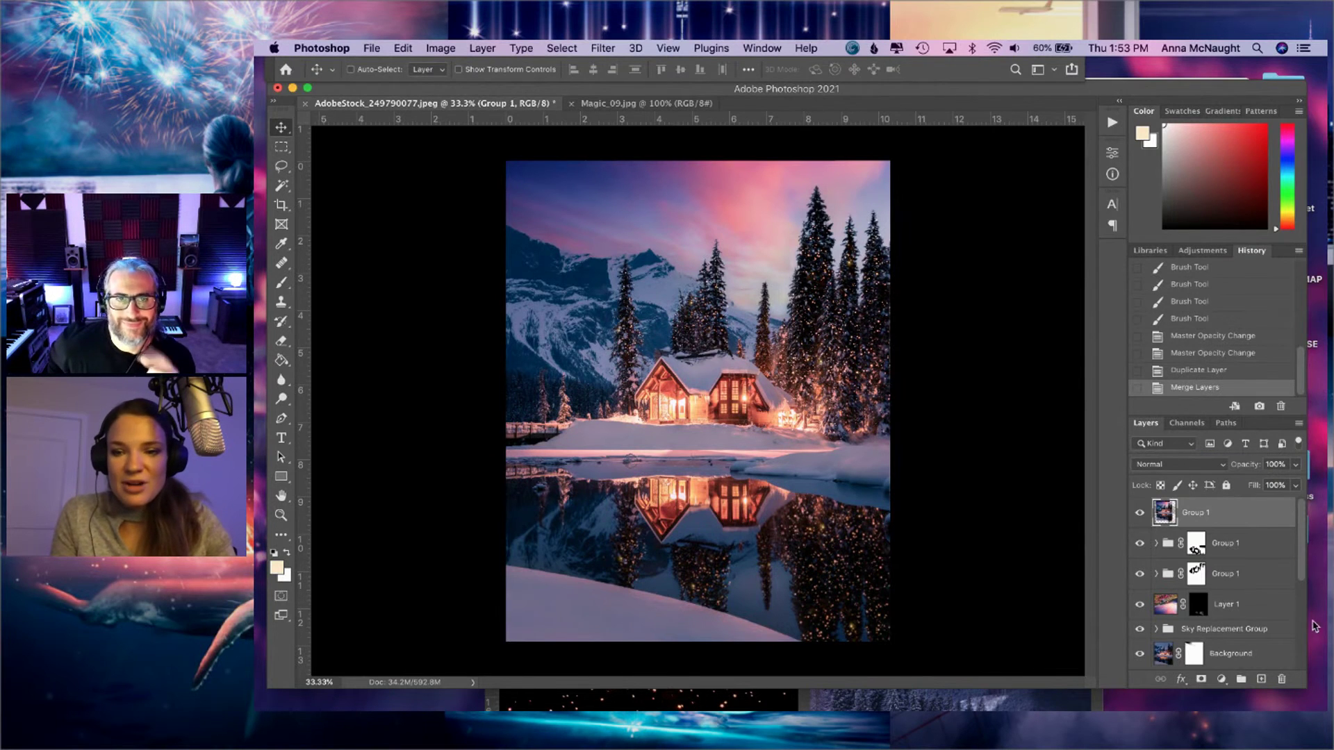
- Convert the merged layer to a smart object and crop the document at a 4:5 ratio with cropped pixels deleted
right_click(1197, 514)
left_click(1109, 263)
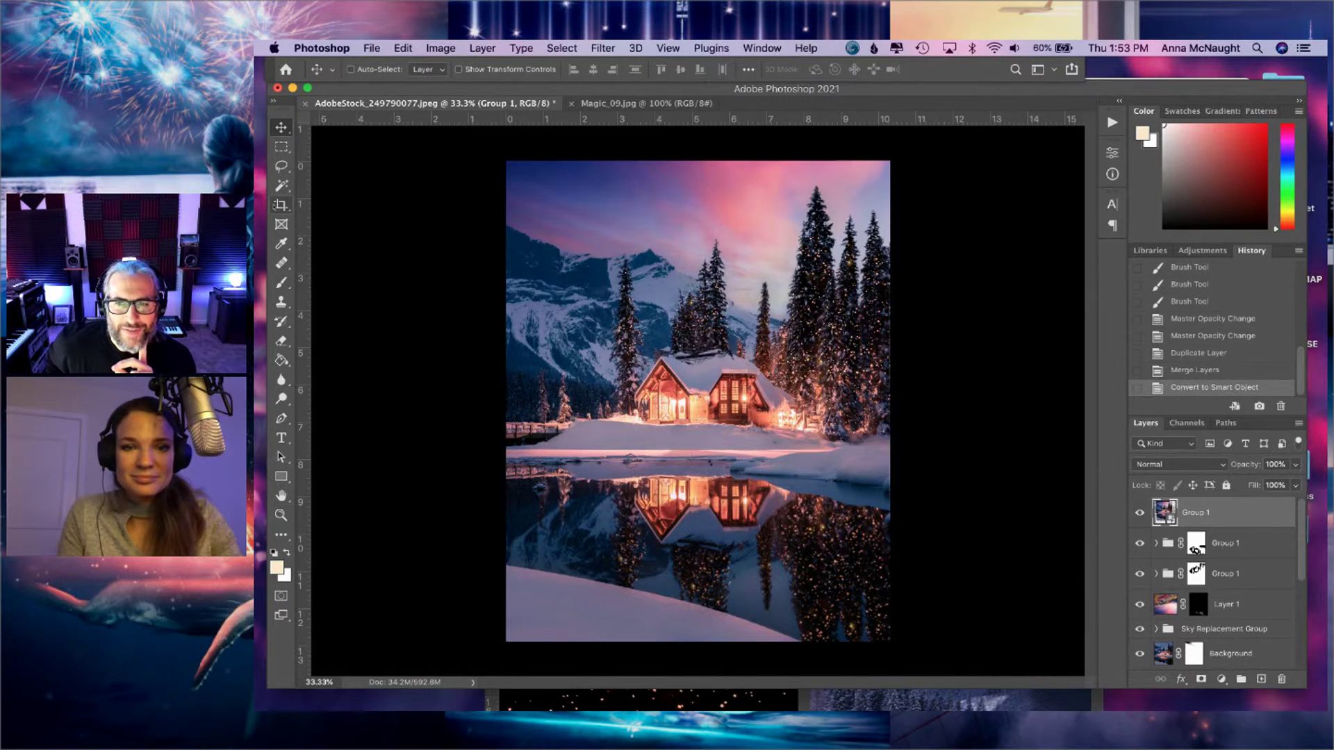
left_click(282, 205)
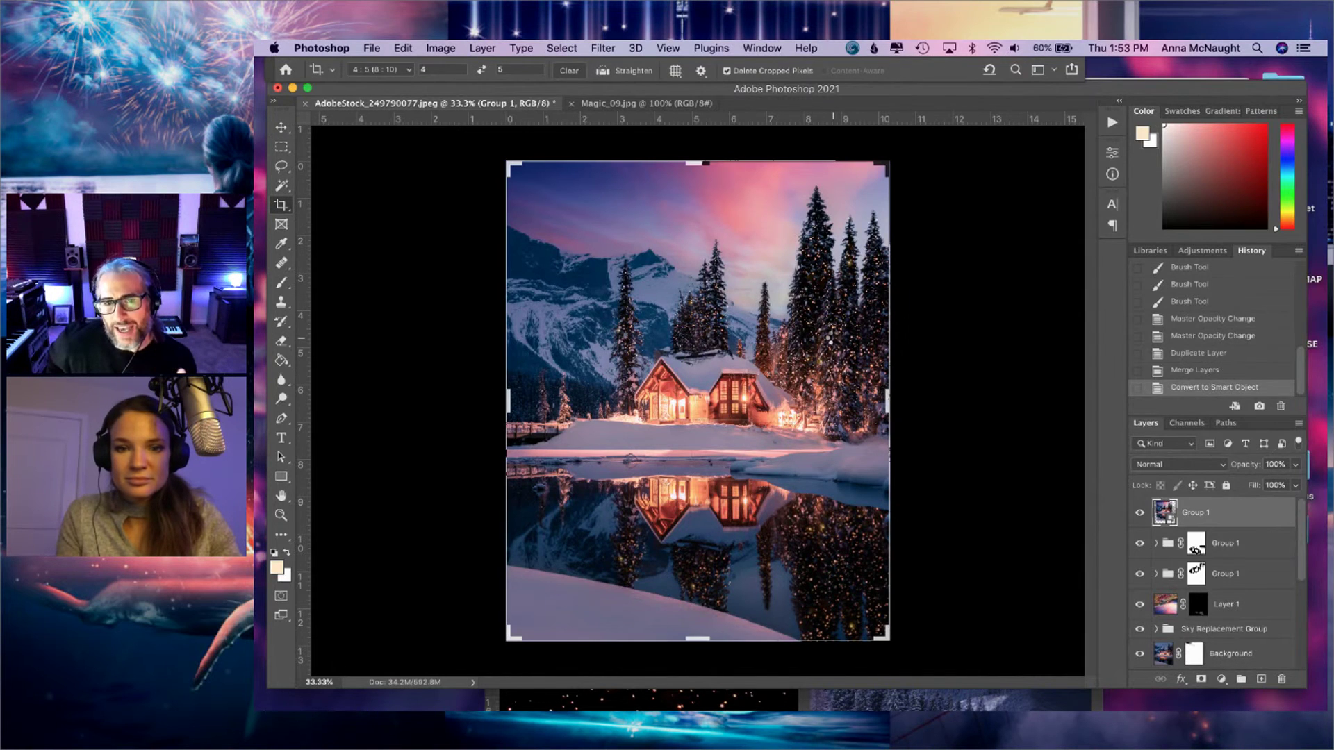
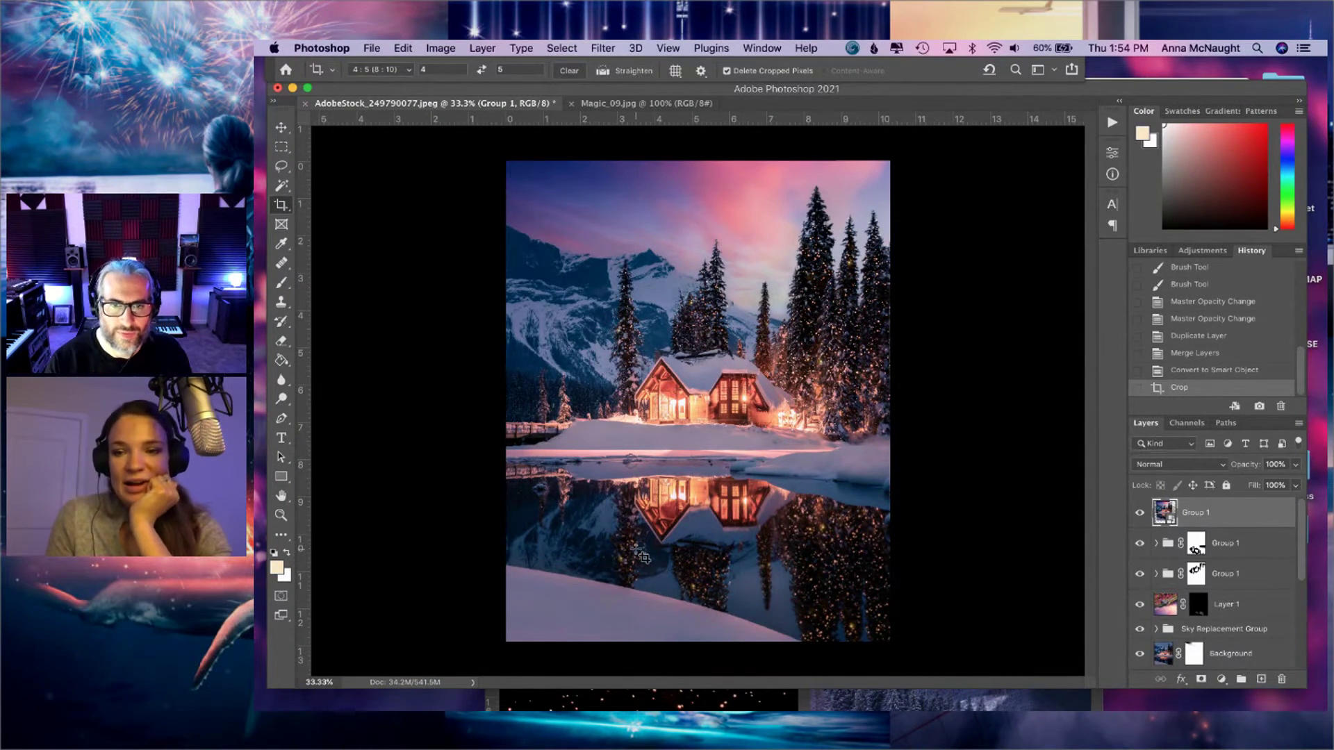
- Open the Camera Raw Filter and set Exposure +0.20, Contrast +7, Highlights +23, Shadows -4, Whites +9 and Blacks -6
left_click(603, 48)
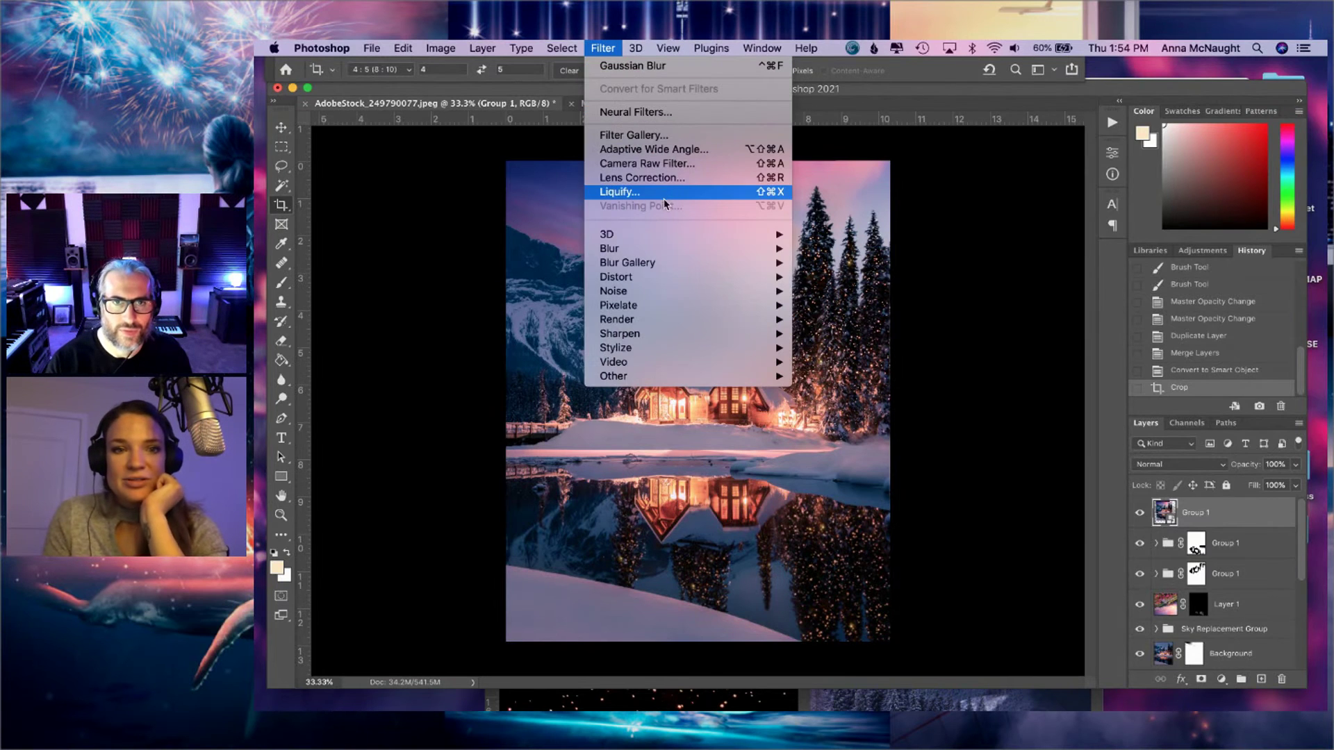
left_click(700, 164)
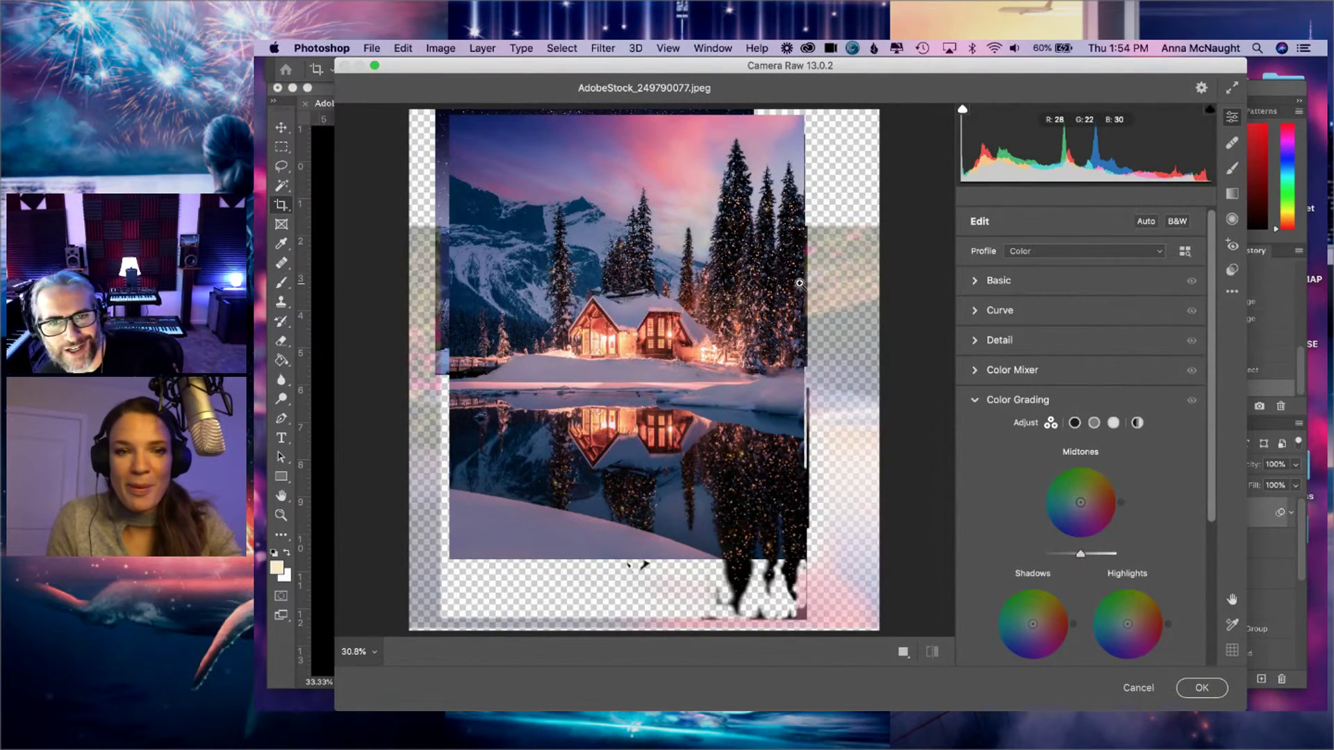
left_click(1008, 280)
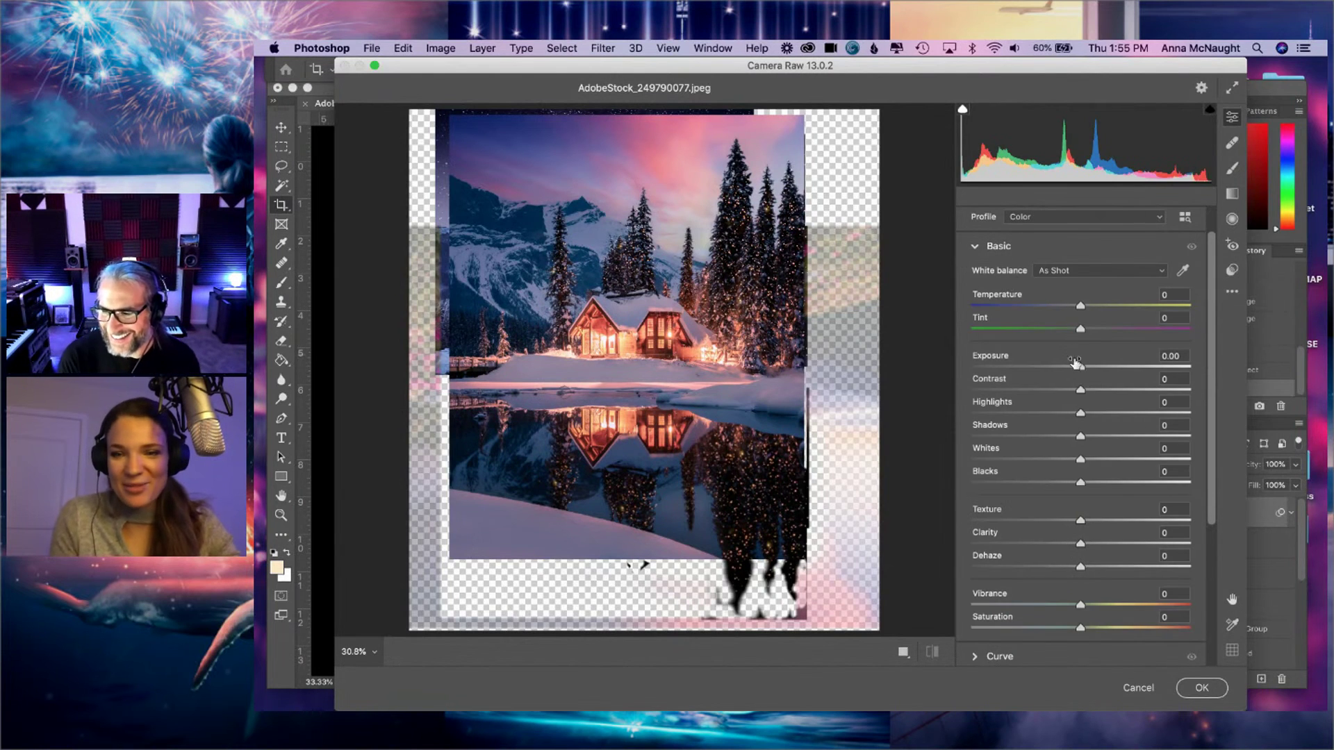
left_click_drag(1082, 372, 1088, 391)
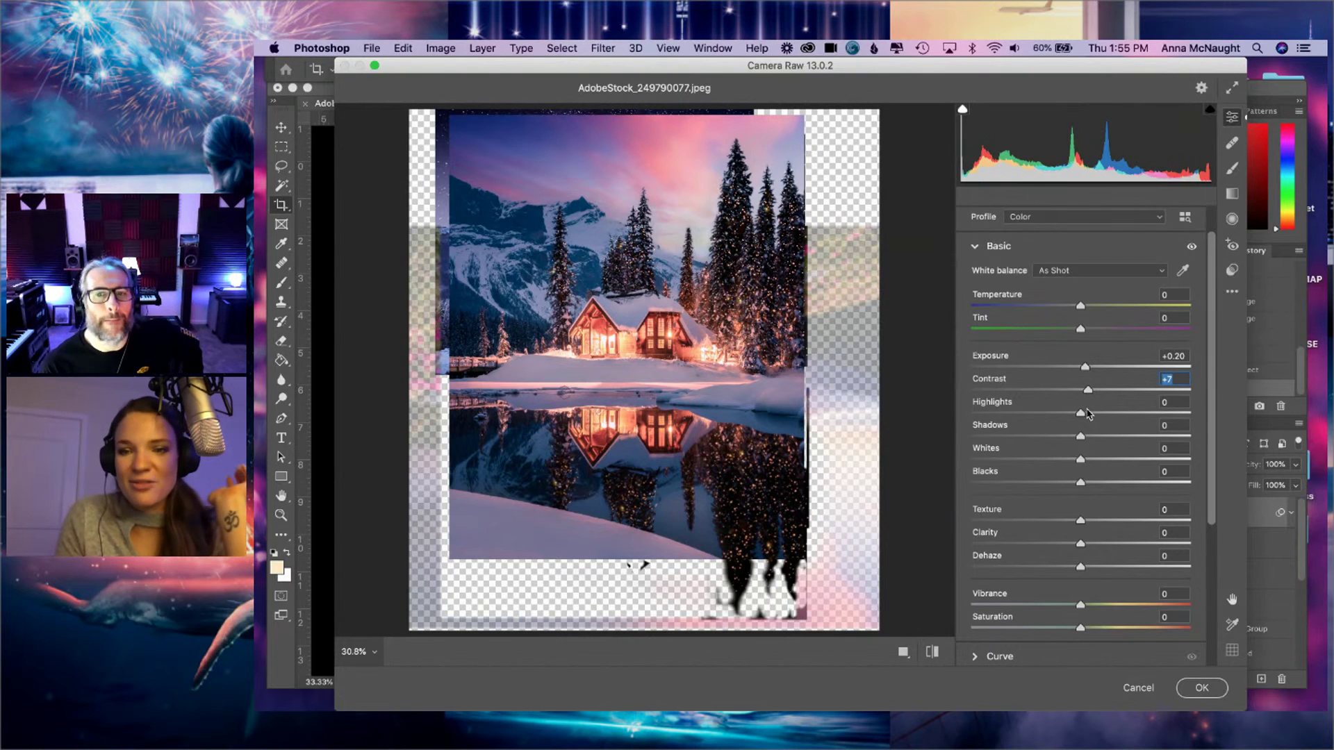
mouse_move(1080, 413)
left_mouse_down()
mouse_move(1106, 413)
mouse_move(1061, 438)
mouse_move(1077, 436)
left_mouse_up()
left_click_drag(1086, 459, 1075, 487)
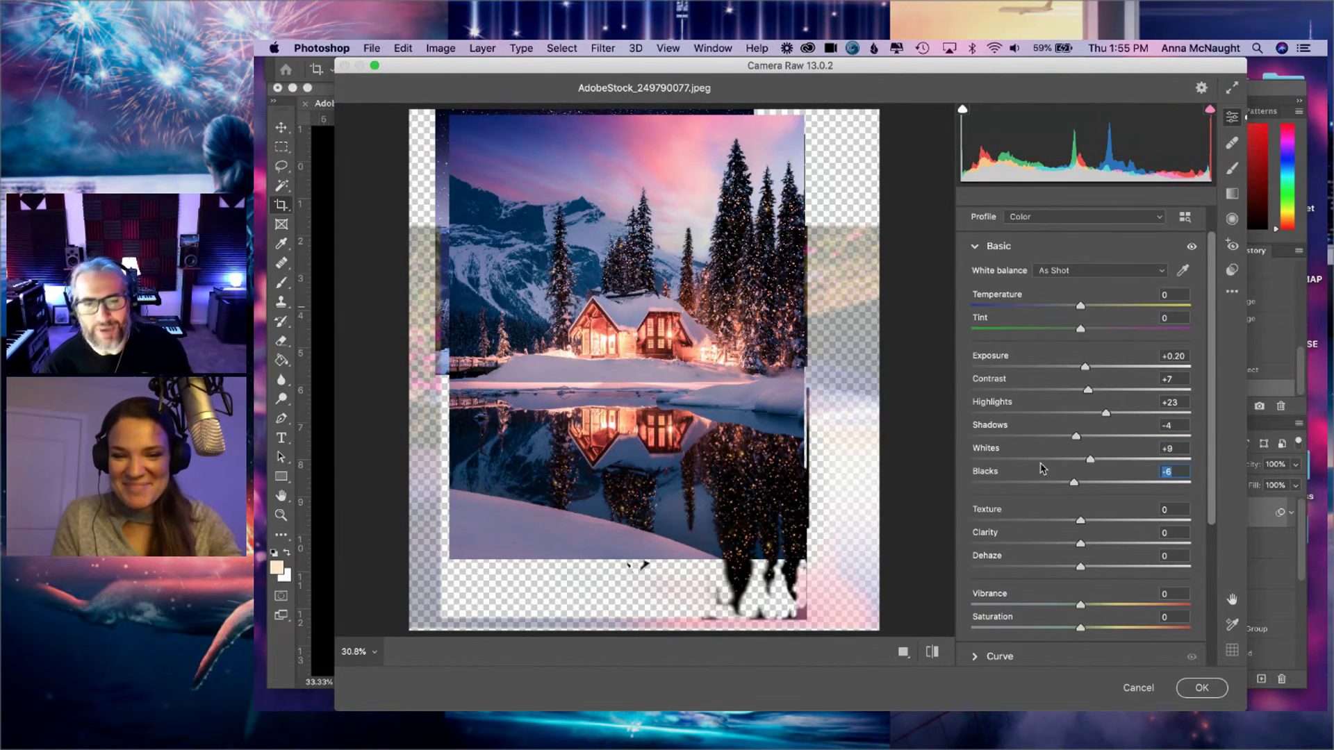
- In the Color Mixer, set the hue of Aquas to -2, Blues to -21, Purples to +19 and Magentas to +5
scroll(1033, 482, "down", 5)
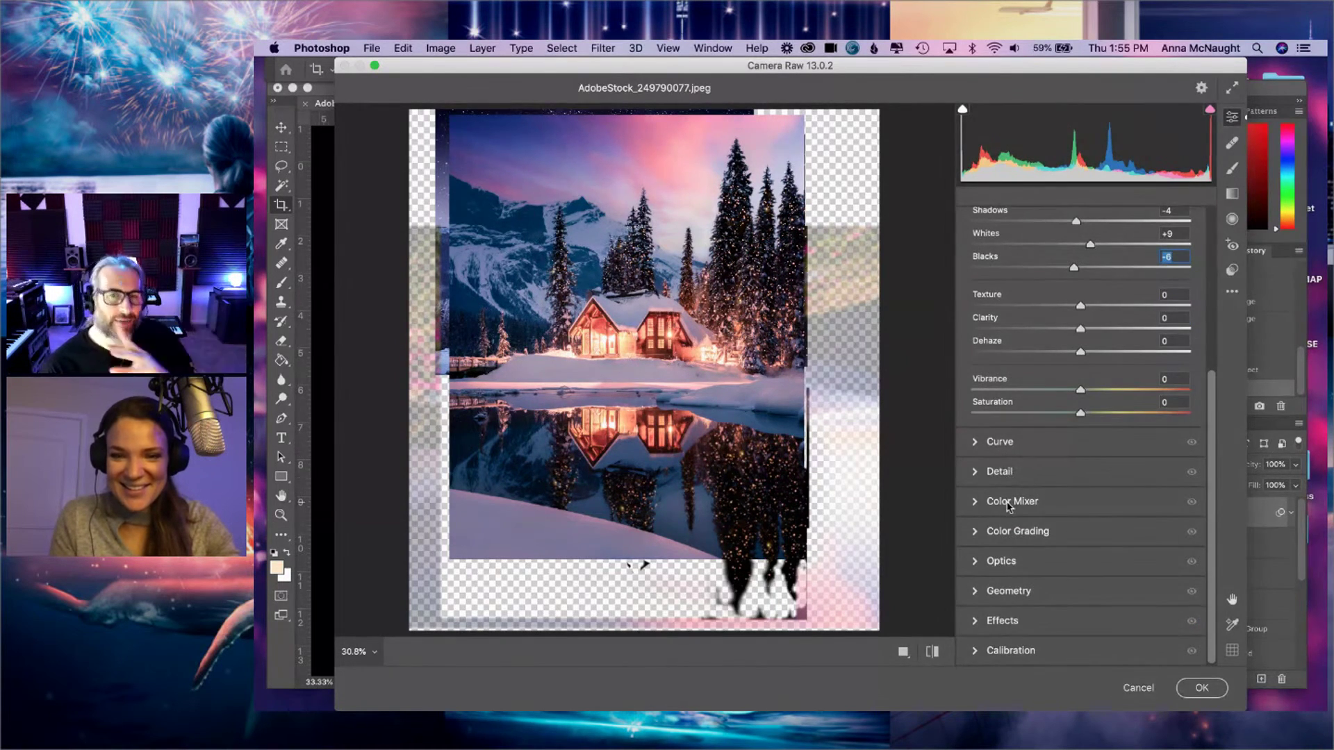
left_click(1013, 502)
left_click(980, 409)
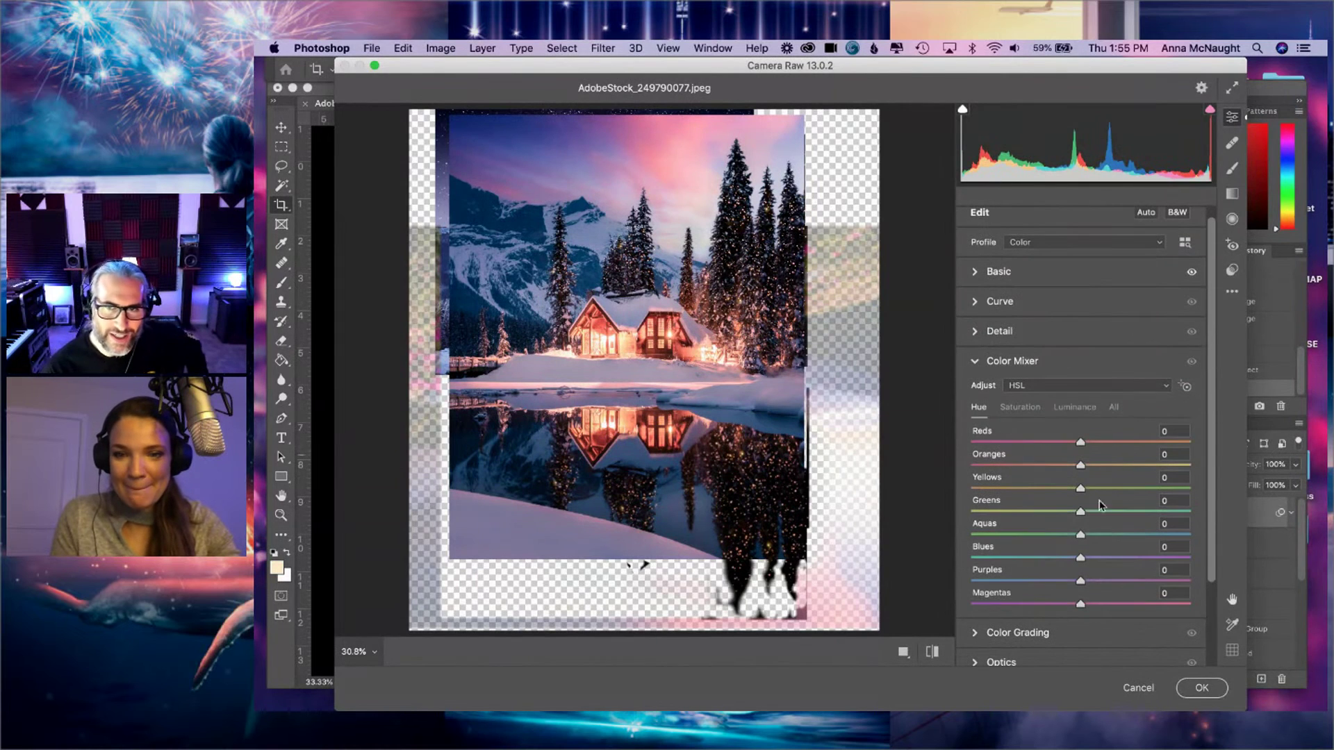
left_click_drag(1081, 561, 1049, 575)
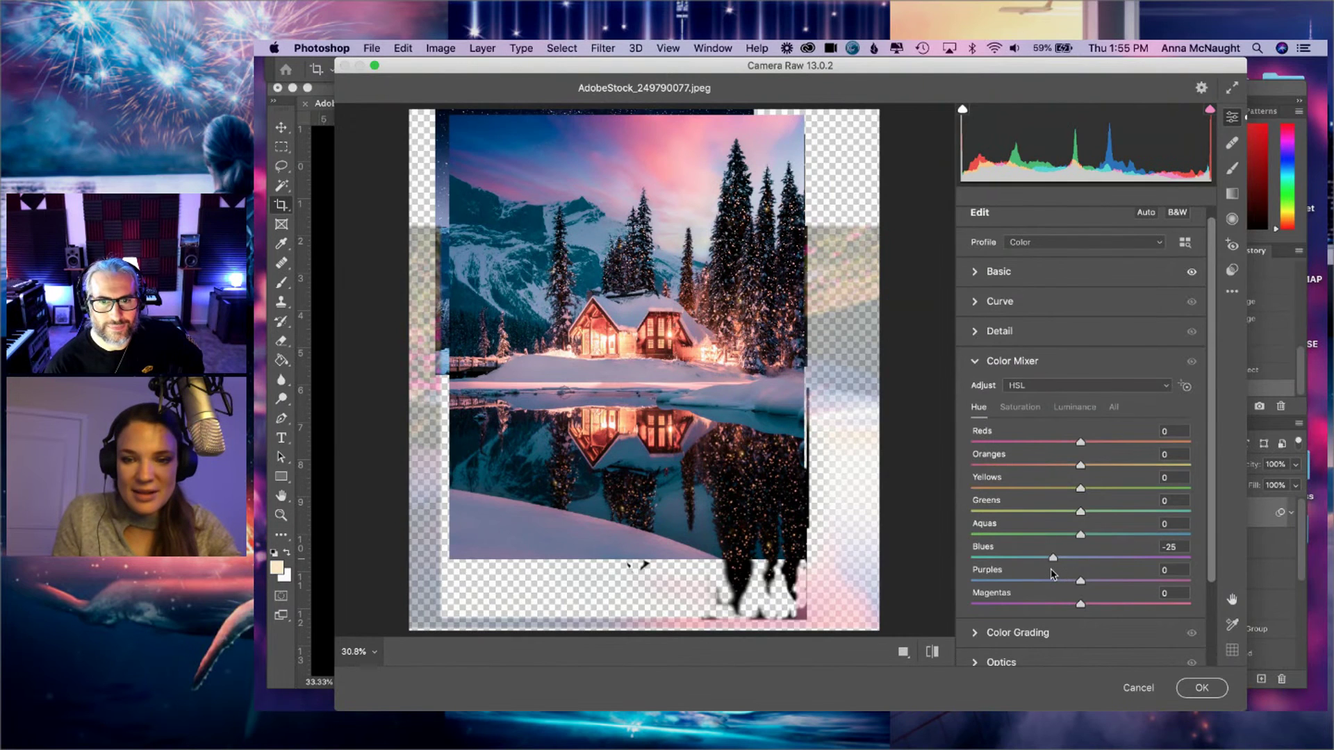
left_click_drag(1053, 574, 1166, 581)
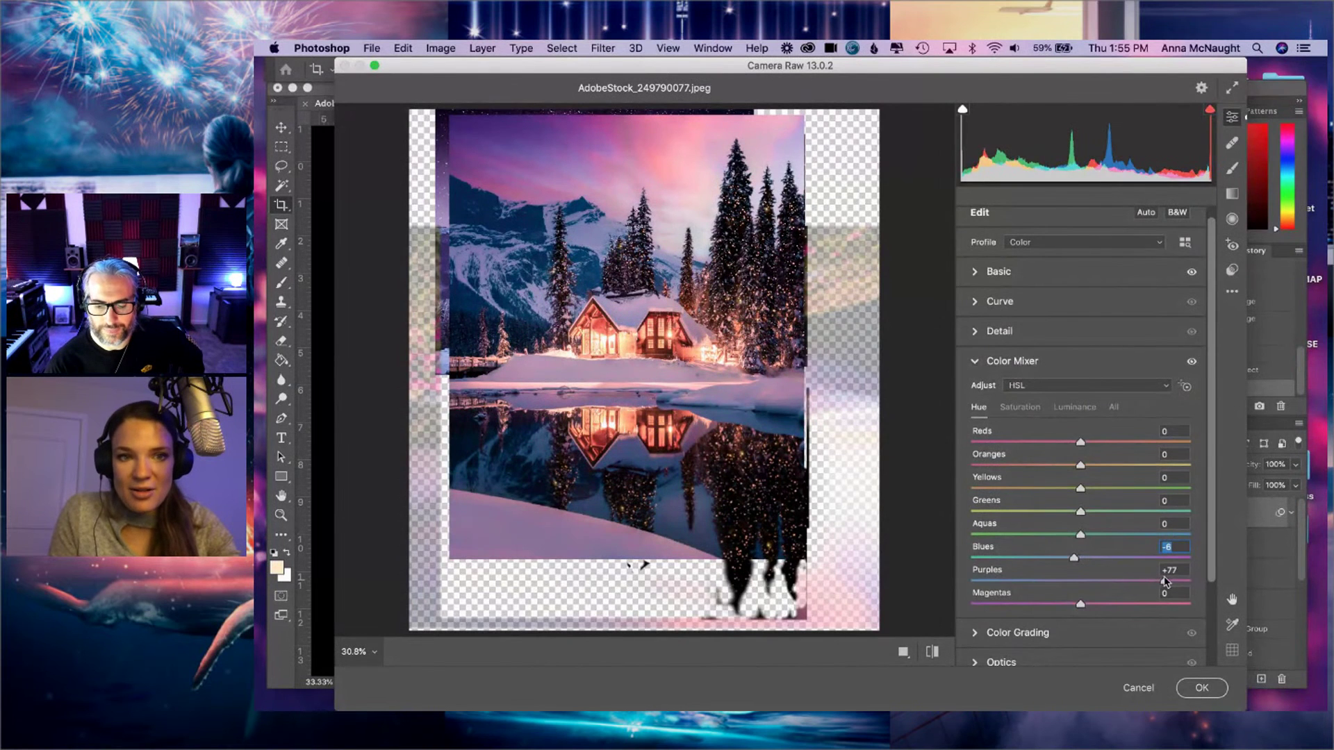
left_click_drag(1166, 581, 1086, 605)
left_click_drag(1081, 535, 1185, 533)
left_click_drag(1088, 541, 1078, 535)
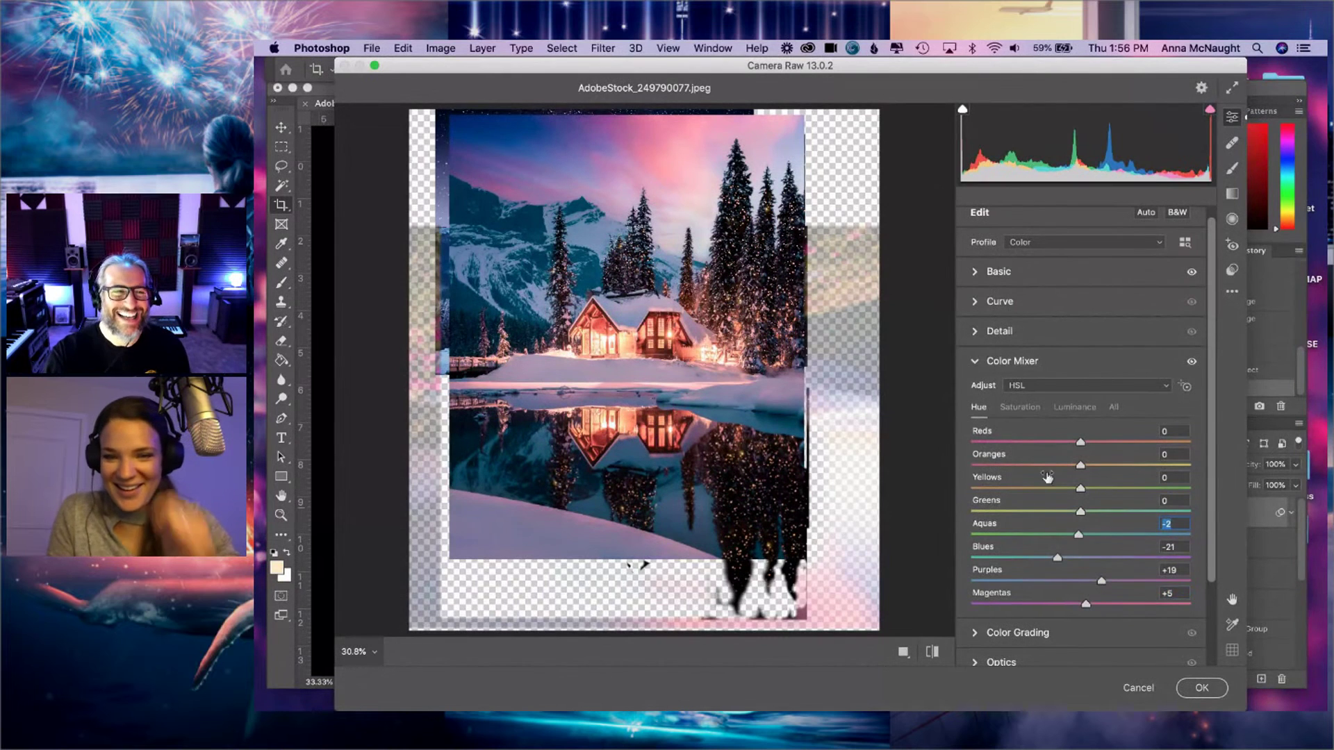
- Set the Color Mixer saturation of Blues to -12 and Magentas to -17, and the luminance of Magentas to +1
left_click(1020, 408)
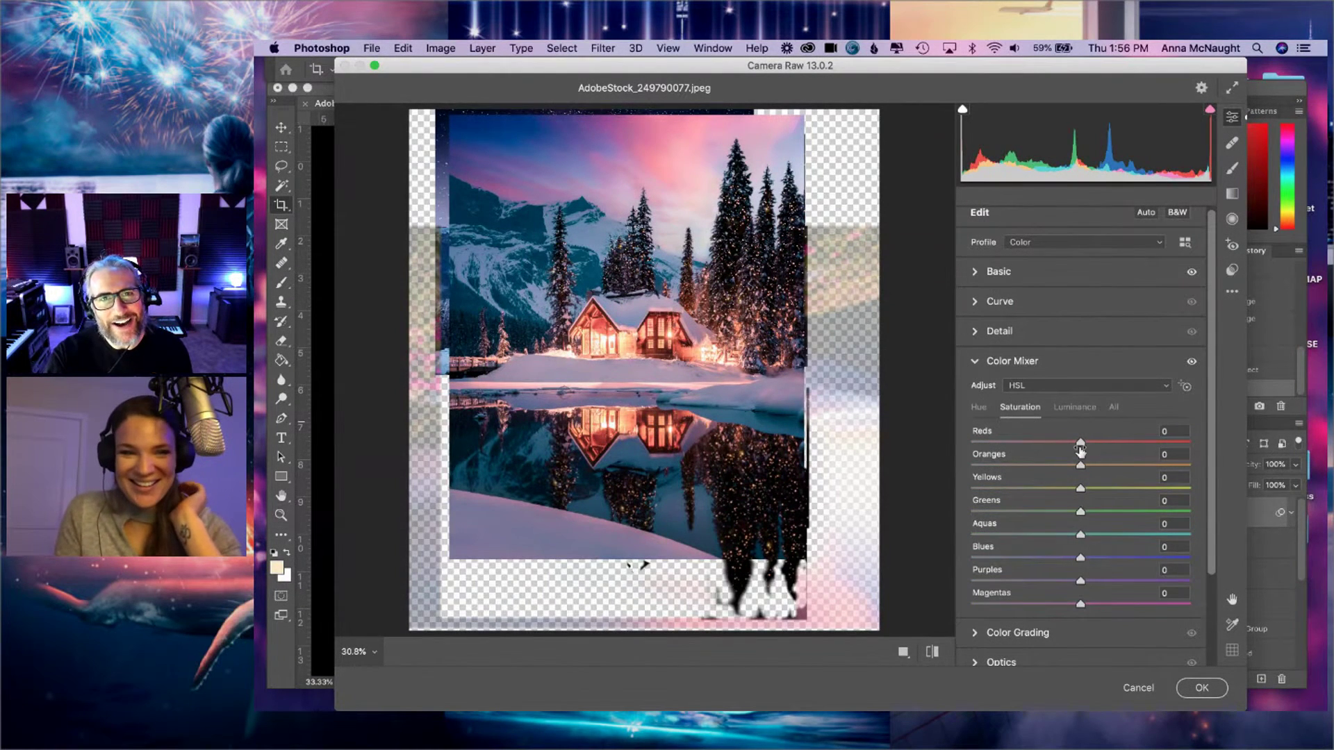
mouse_move(1080, 557)
left_mouse_down()
mouse_move(1031, 559)
mouse_move(1068, 559)
left_mouse_up()
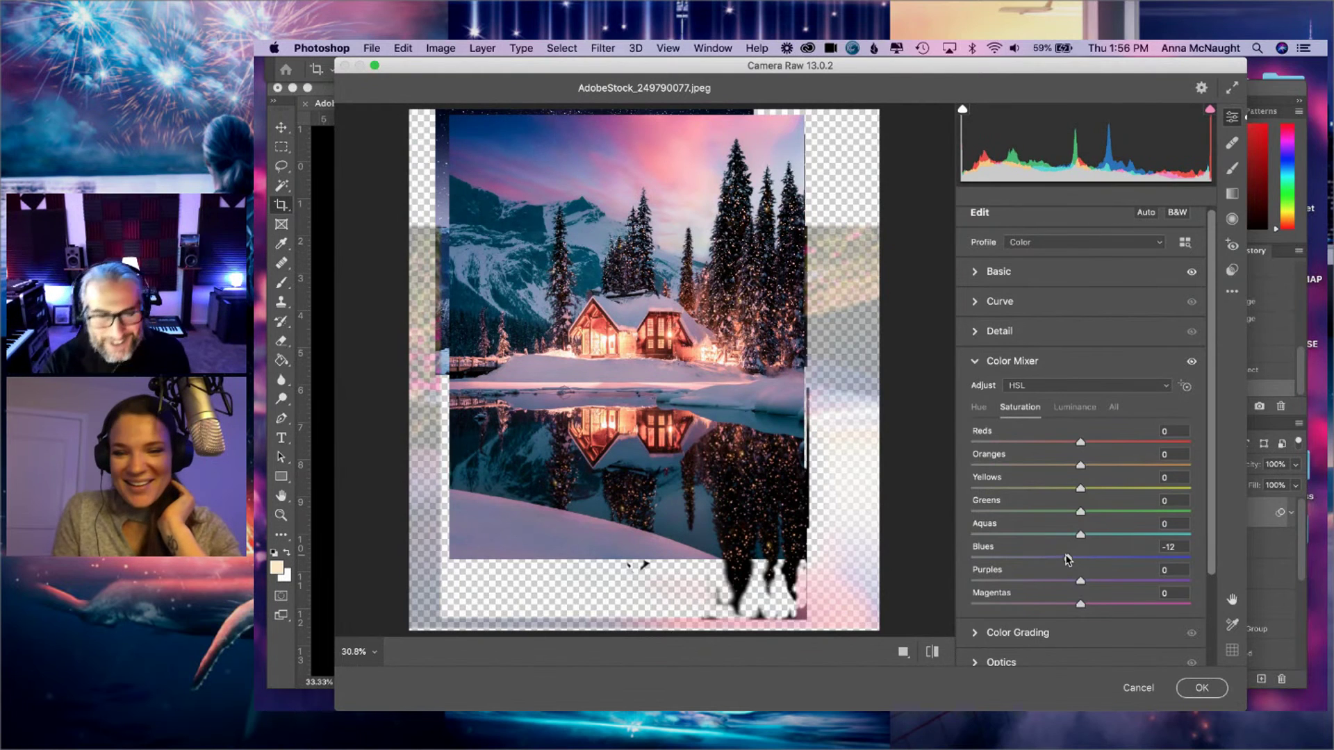
left_click(1088, 410)
mouse_move(1081, 536)
left_mouse_down()
mouse_move(1118, 536)
mouse_move(1082, 538)
left_mouse_up()
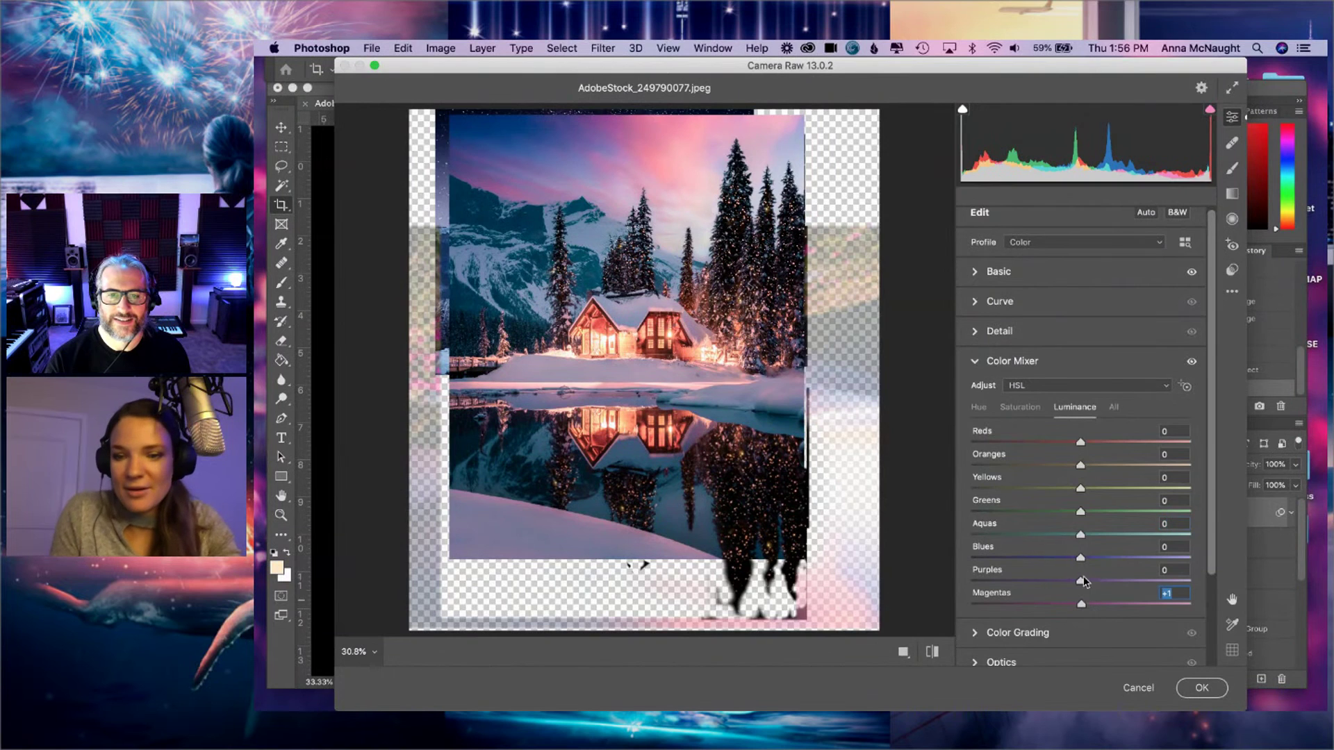
left_click(1021, 407)
left_click_drag(1079, 605, 1062, 606)
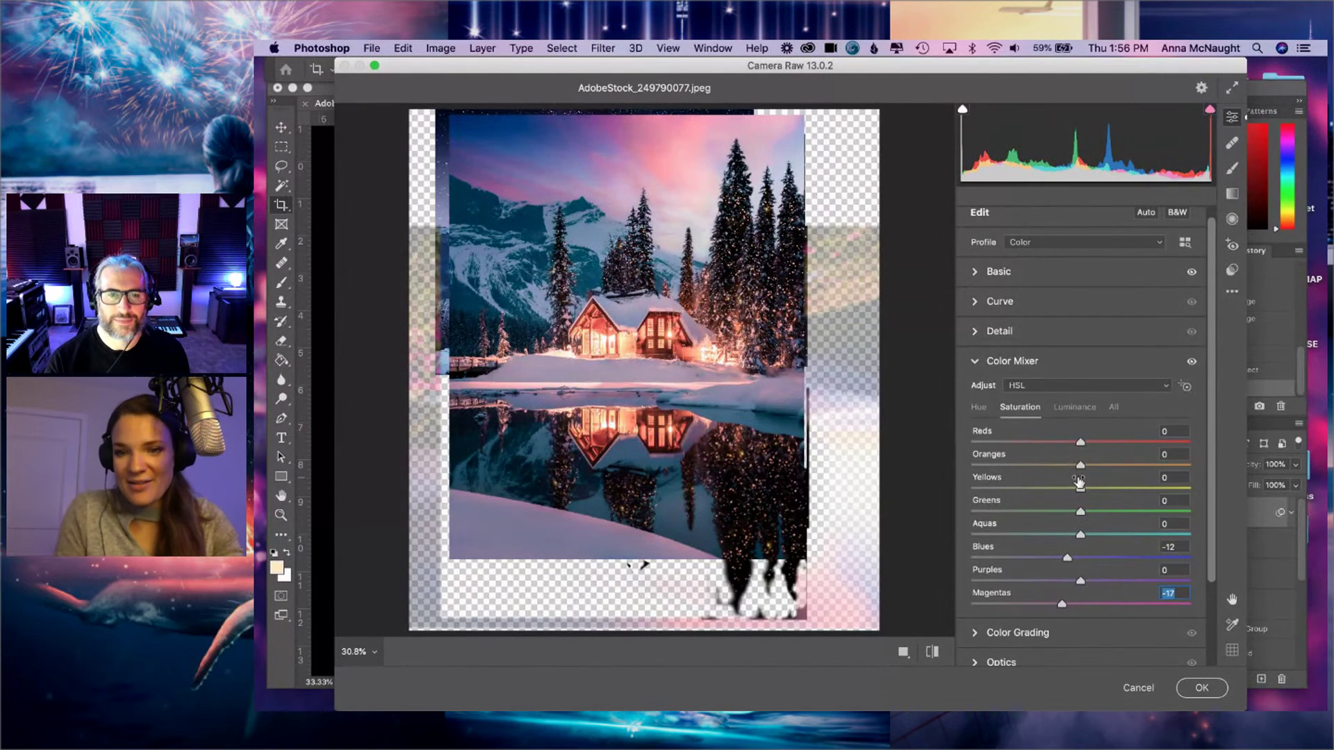
- In Color Grading, tint the shadows blue with hue 256, saturation 43 and luminance -23
scroll(1075, 397, "down", 3)
scroll(1075, 398, "down", 1)
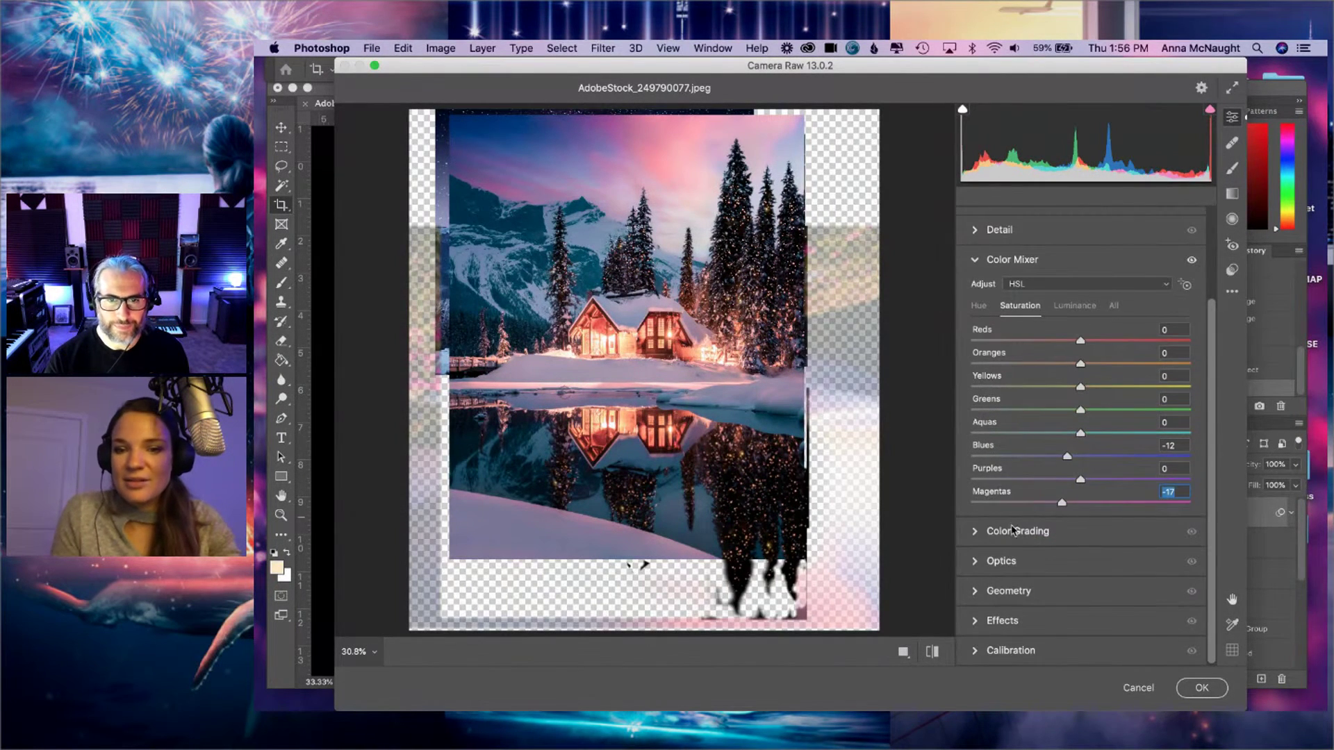
left_click(1013, 529)
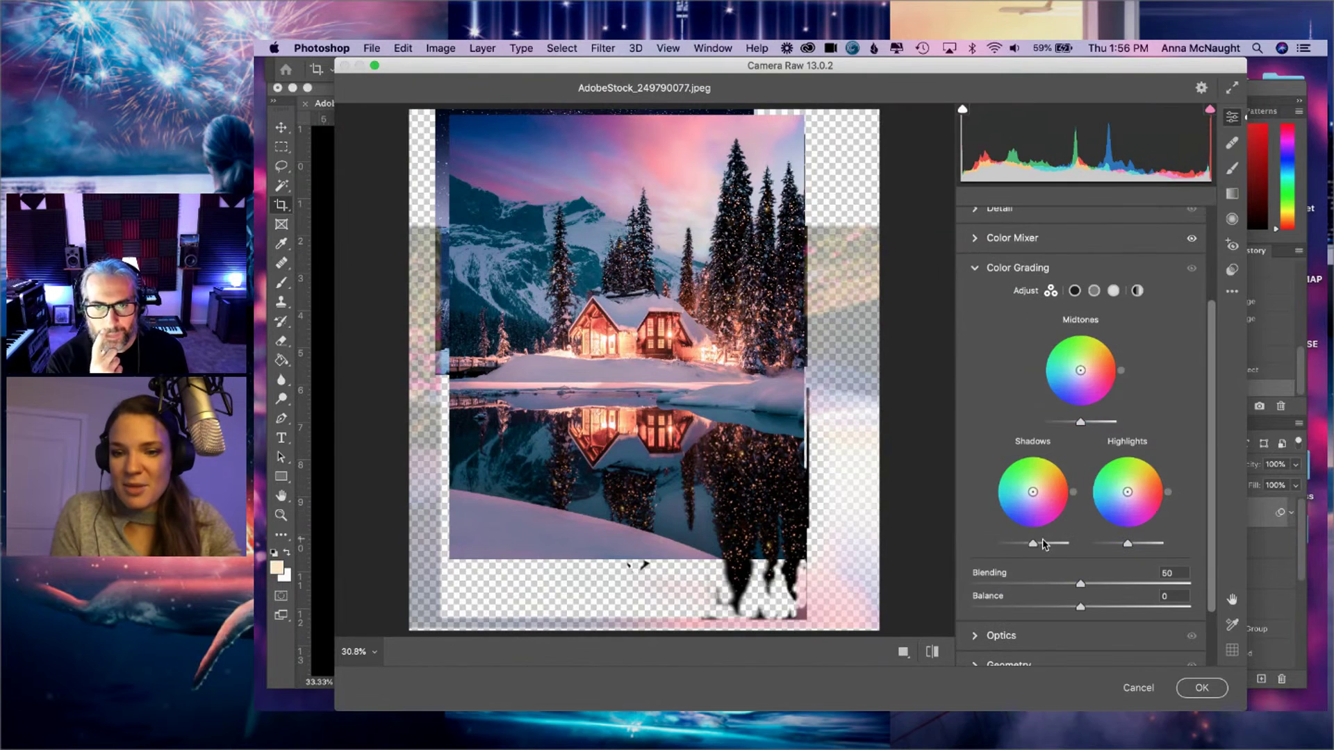
left_click_drag(1034, 545, 1018, 545)
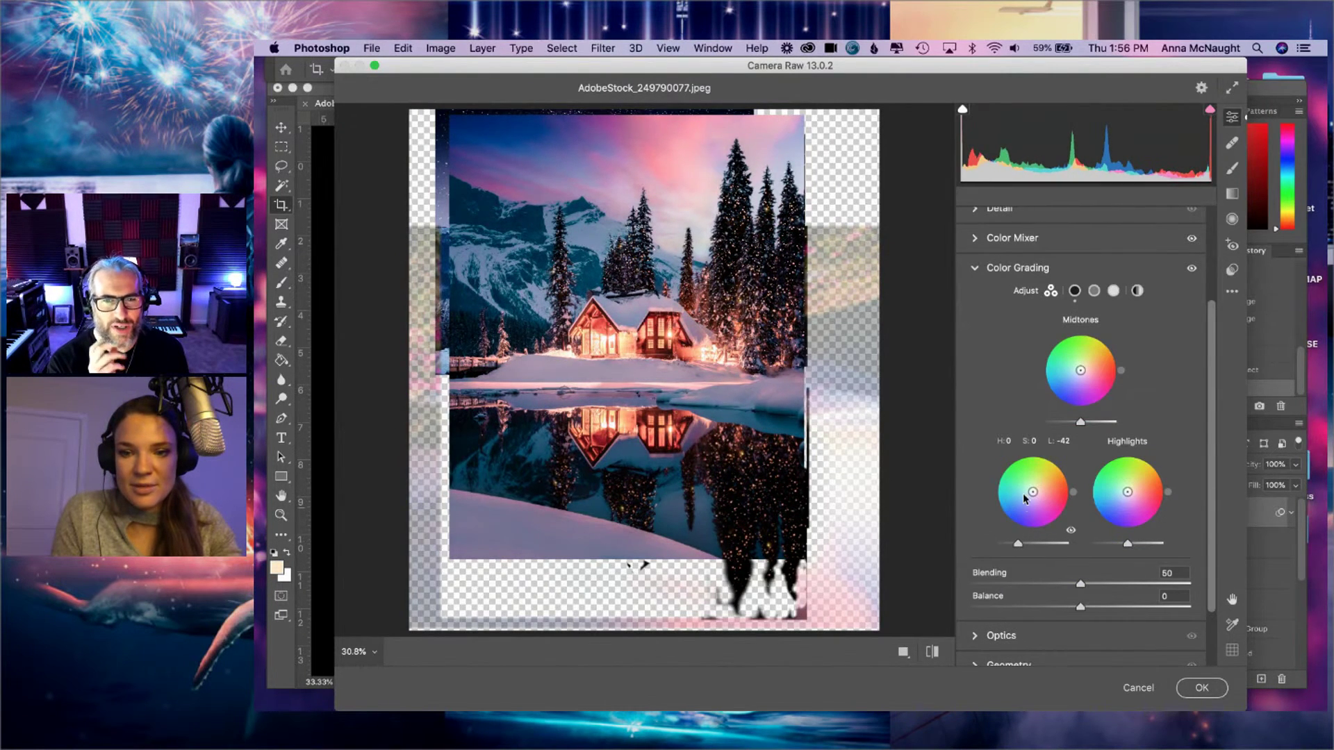
left_click_drag(1028, 495, 1025, 546)
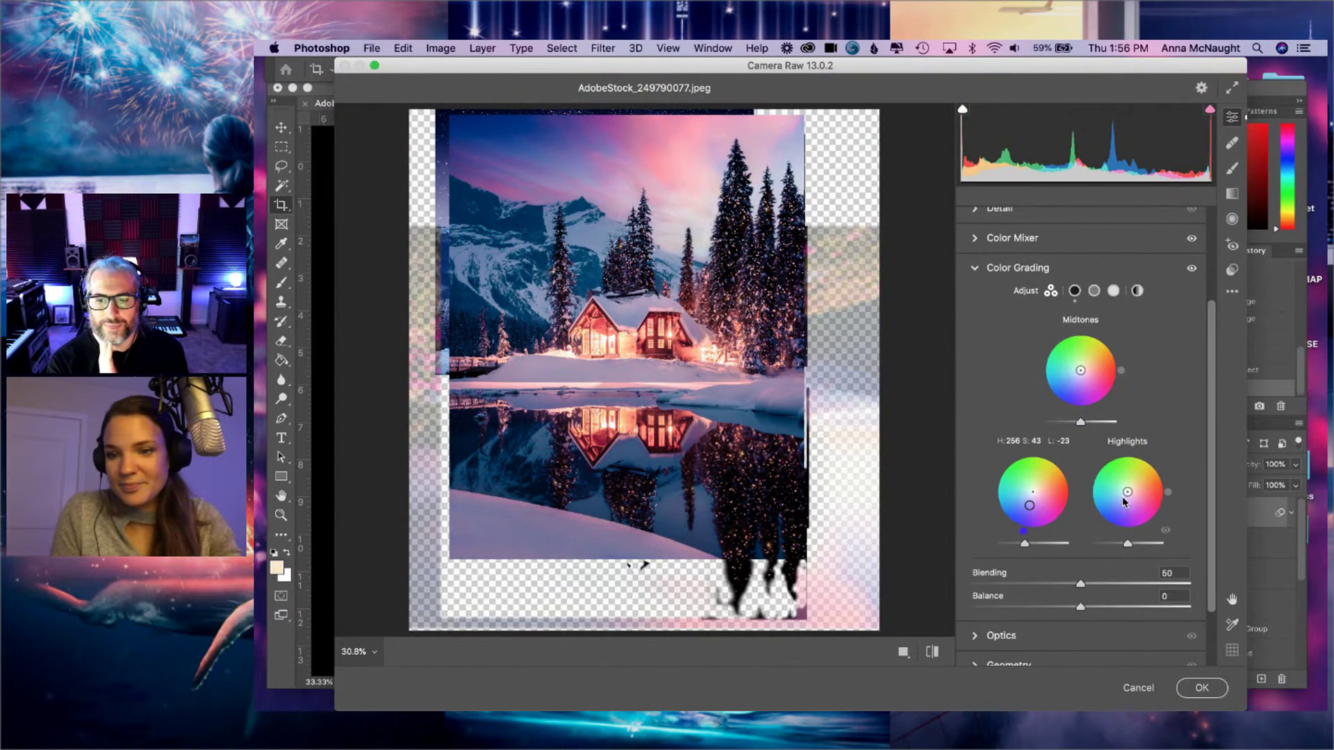
- Tint the Color Grading highlights pink with hue 328, saturation 3 and luminance 35
mouse_move(1127, 491)
left_mouse_down()
mouse_move(1136, 513)
mouse_move(1134, 497)
left_mouse_up()
mouse_move(1128, 544)
left_mouse_down()
mouse_move(1100, 546)
mouse_move(1142, 547)
left_mouse_up()
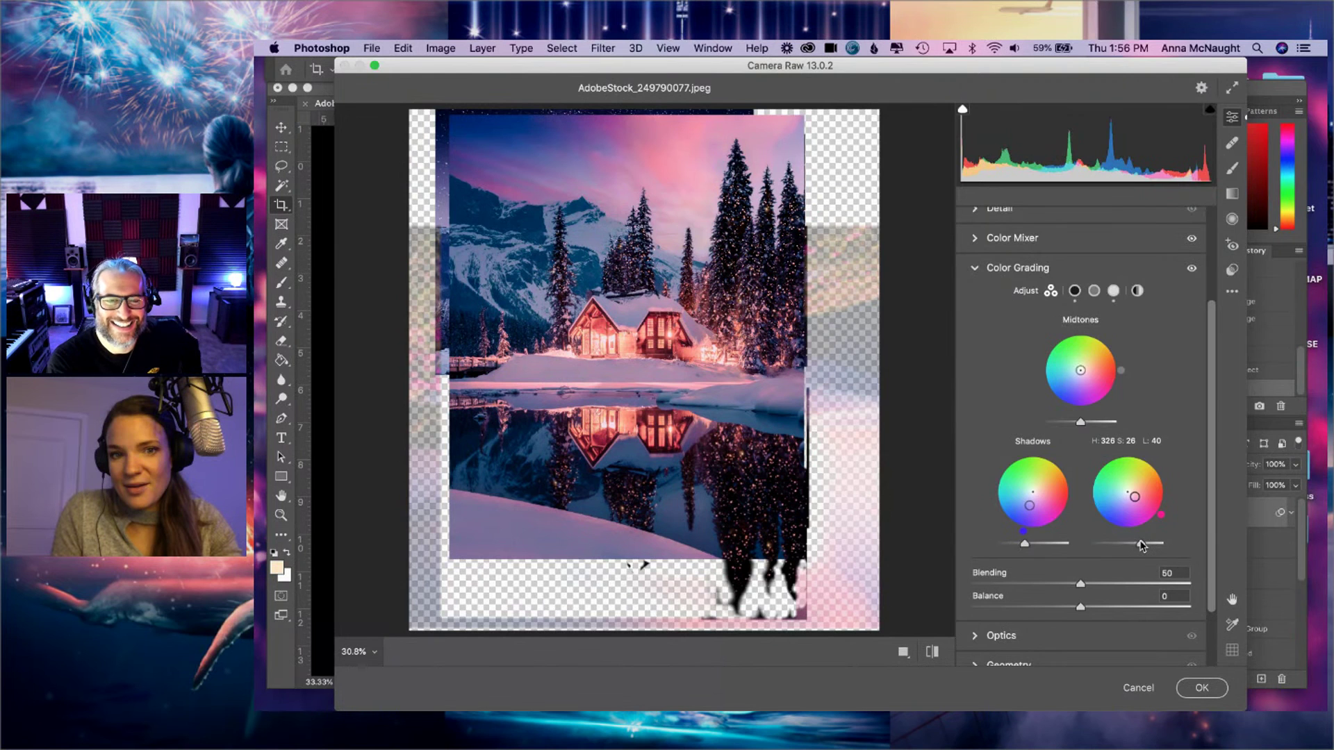
left_click_drag(1141, 547, 1140, 545)
left_click_drag(1135, 497, 1129, 492)
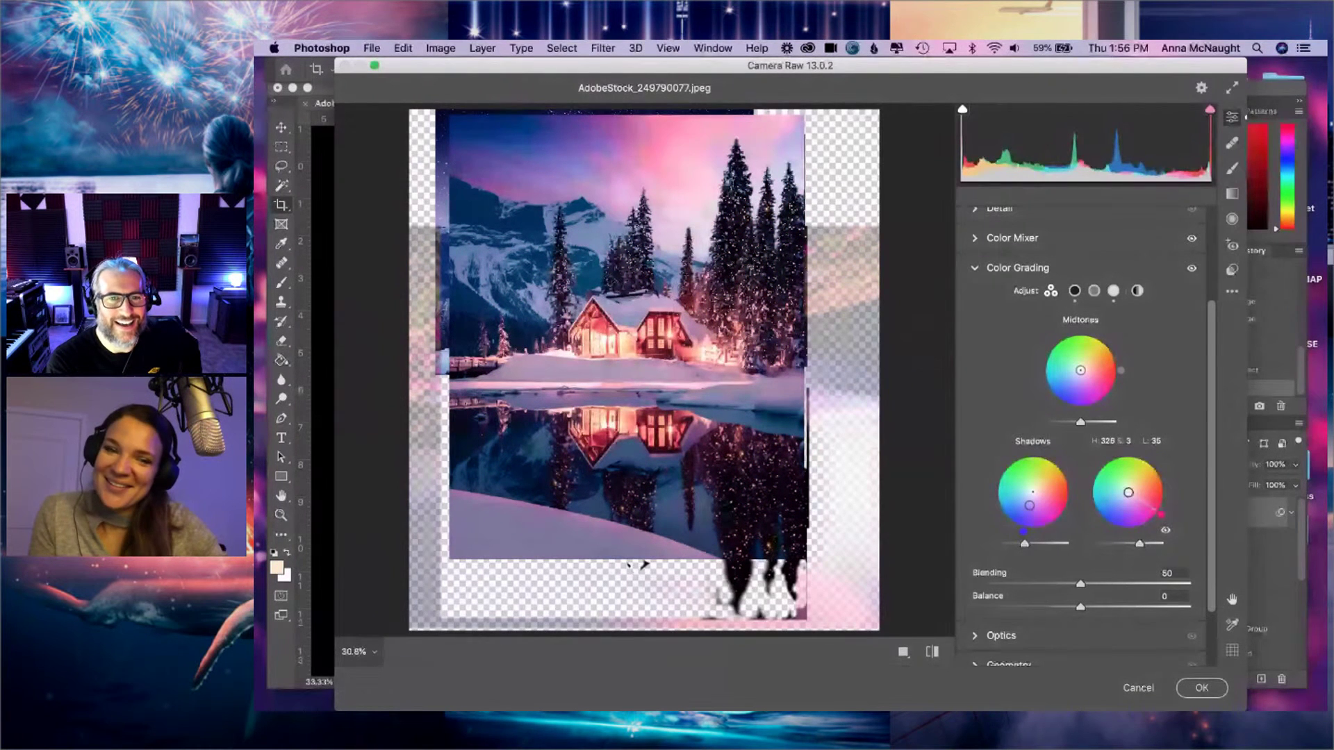
- Add a radial filter around the cabin with temperature -7, exposure -0.05, contrast +6 and shadows +3
key("j")
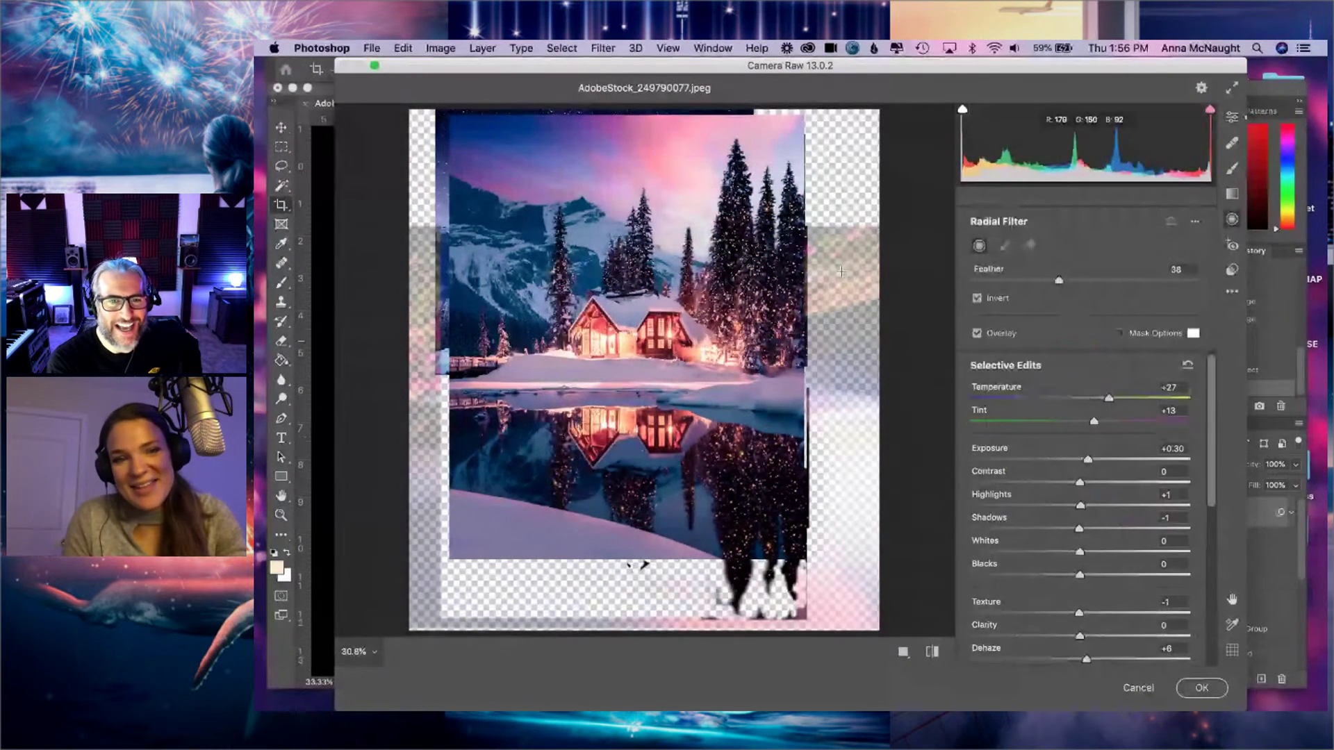
left_click_drag(591, 300, 729, 408)
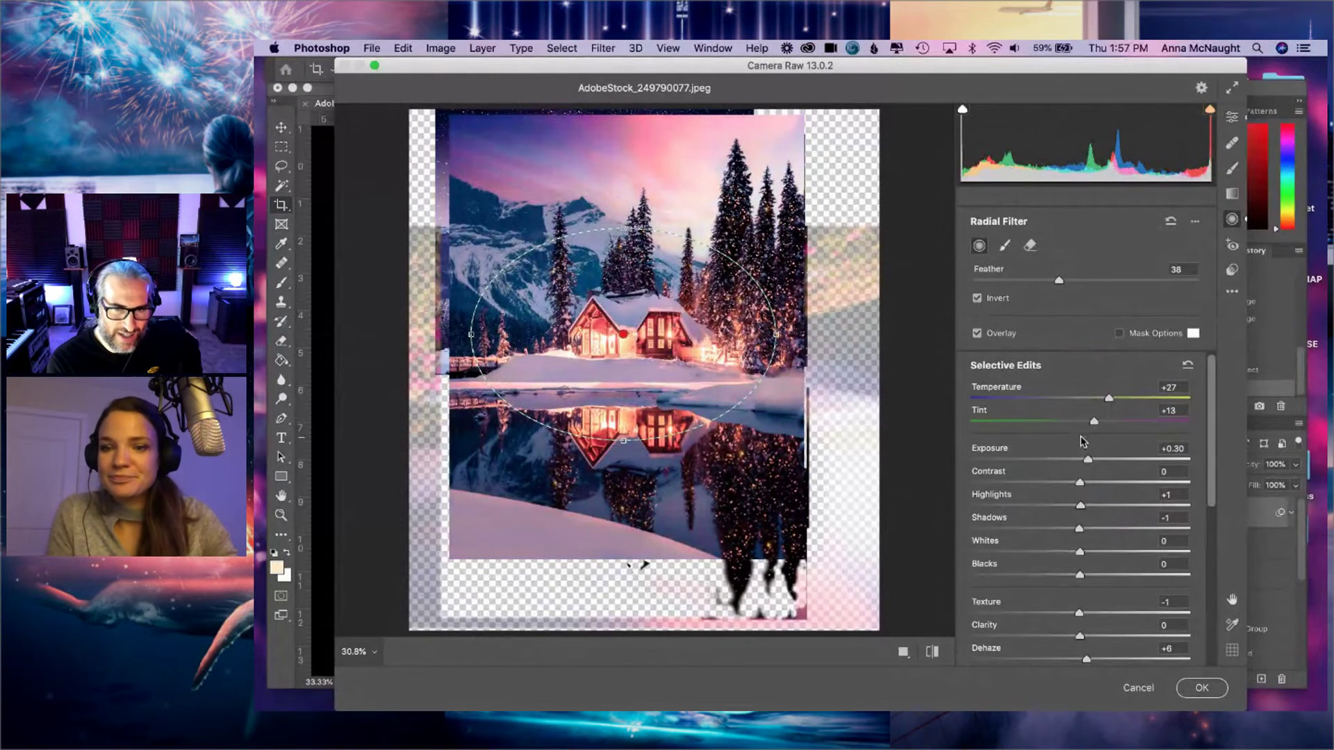
mouse_move(1088, 459)
left_mouse_down()
mouse_move(1055, 462)
mouse_move(1073, 462)
left_mouse_up()
left_click_drag(1109, 398, 1064, 398)
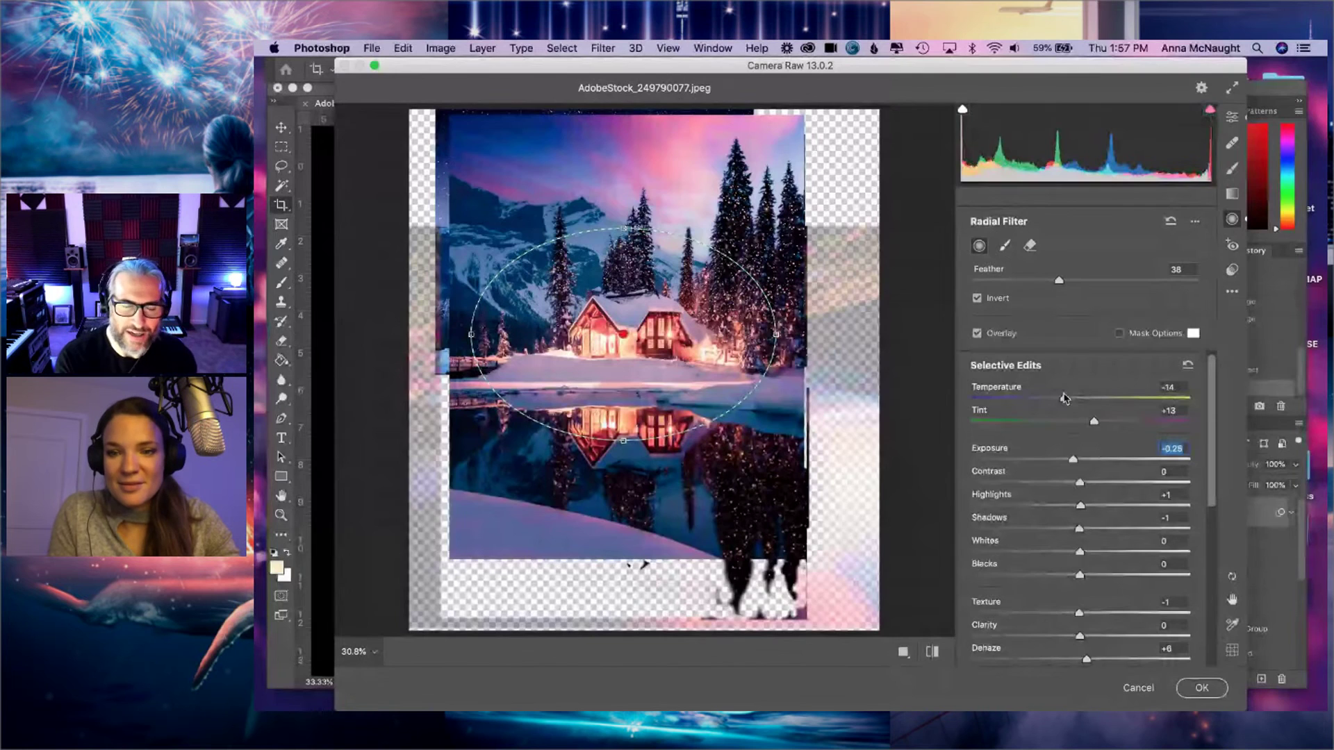
left_click_drag(1065, 398, 1072, 398)
left_click_drag(1073, 459, 1087, 482)
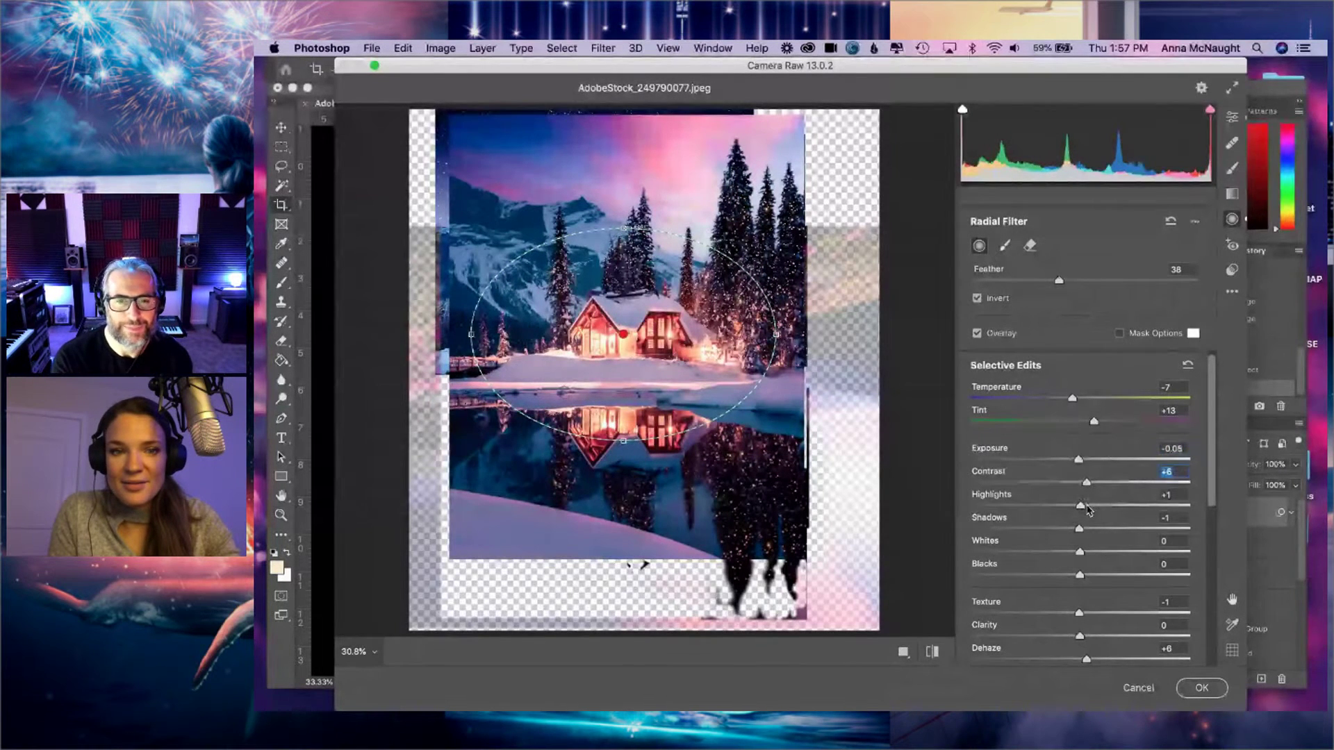
left_click_drag(1079, 529, 1083, 529)
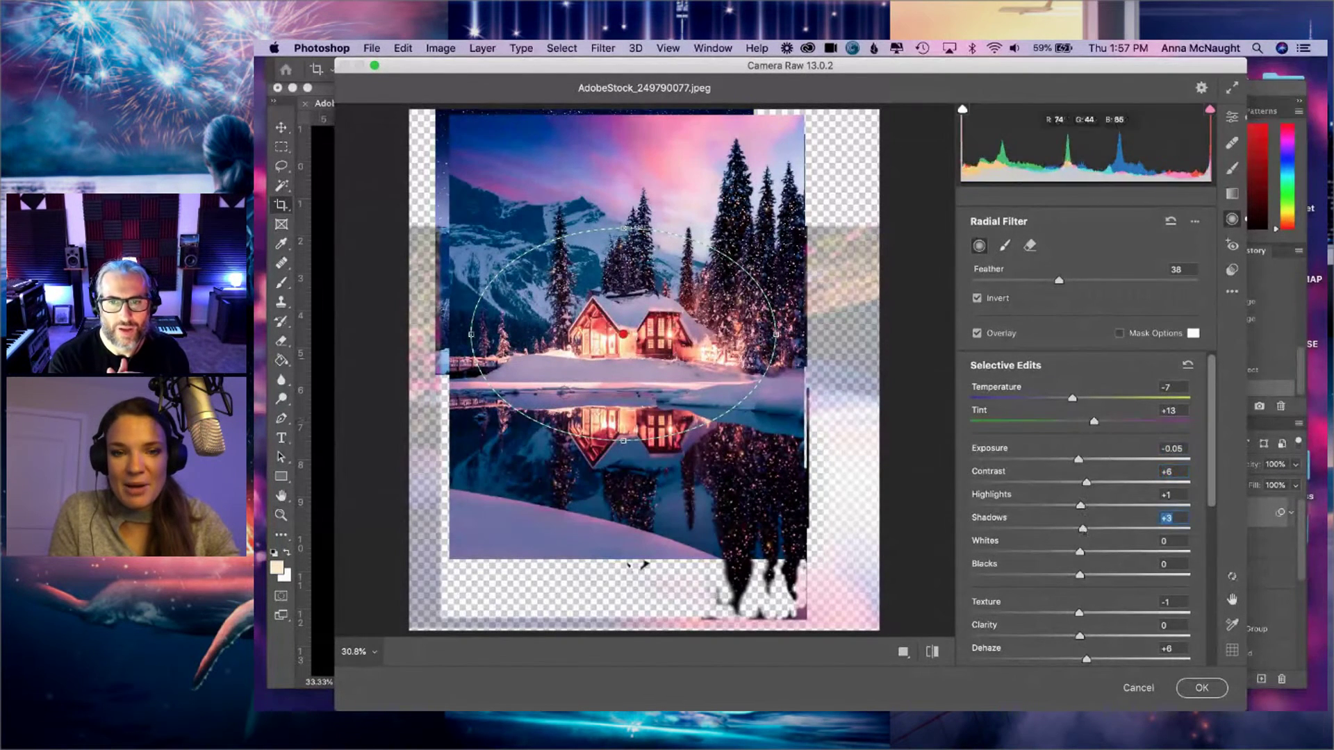
- Widen and heighten the radial filter past the picture's sides, shift it slightly up, and set its temperature to -8
left_click_drag(776, 334, 856, 334)
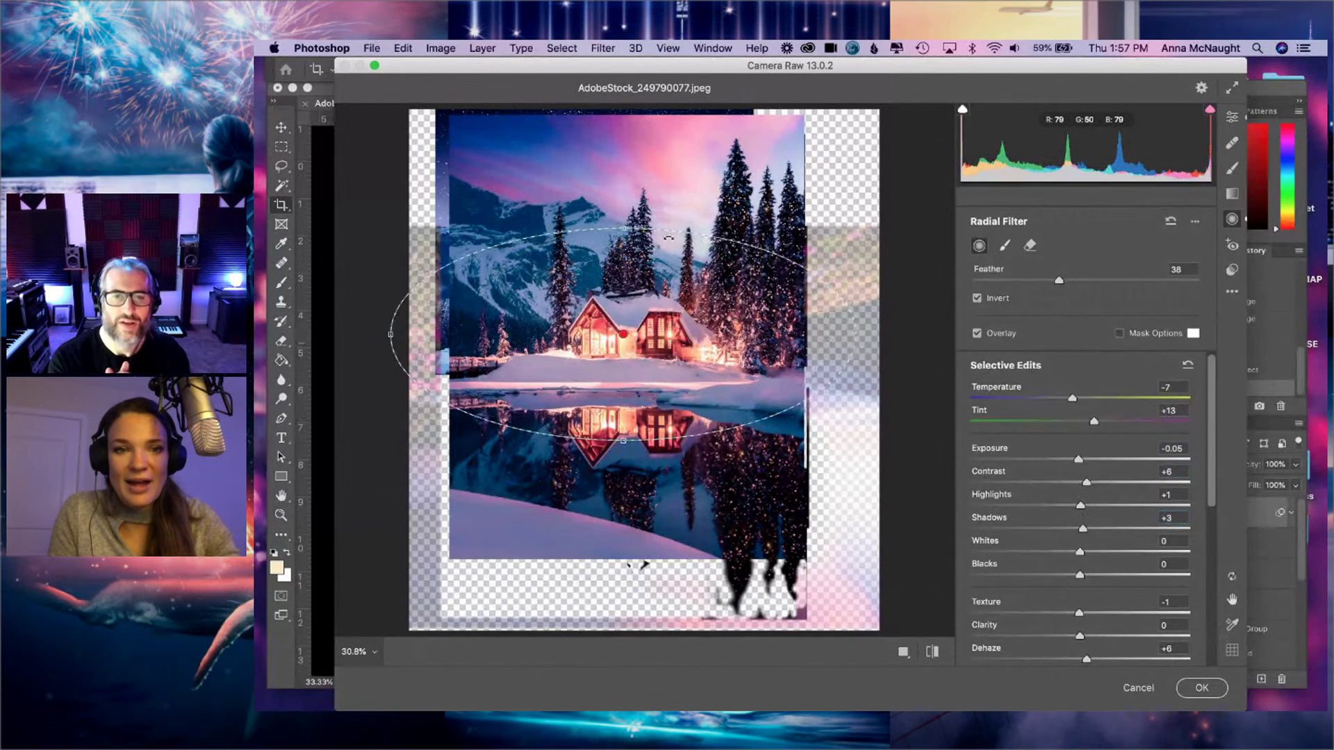
left_click_drag(628, 228, 628, 174)
left_click_drag(684, 272, 676, 251)
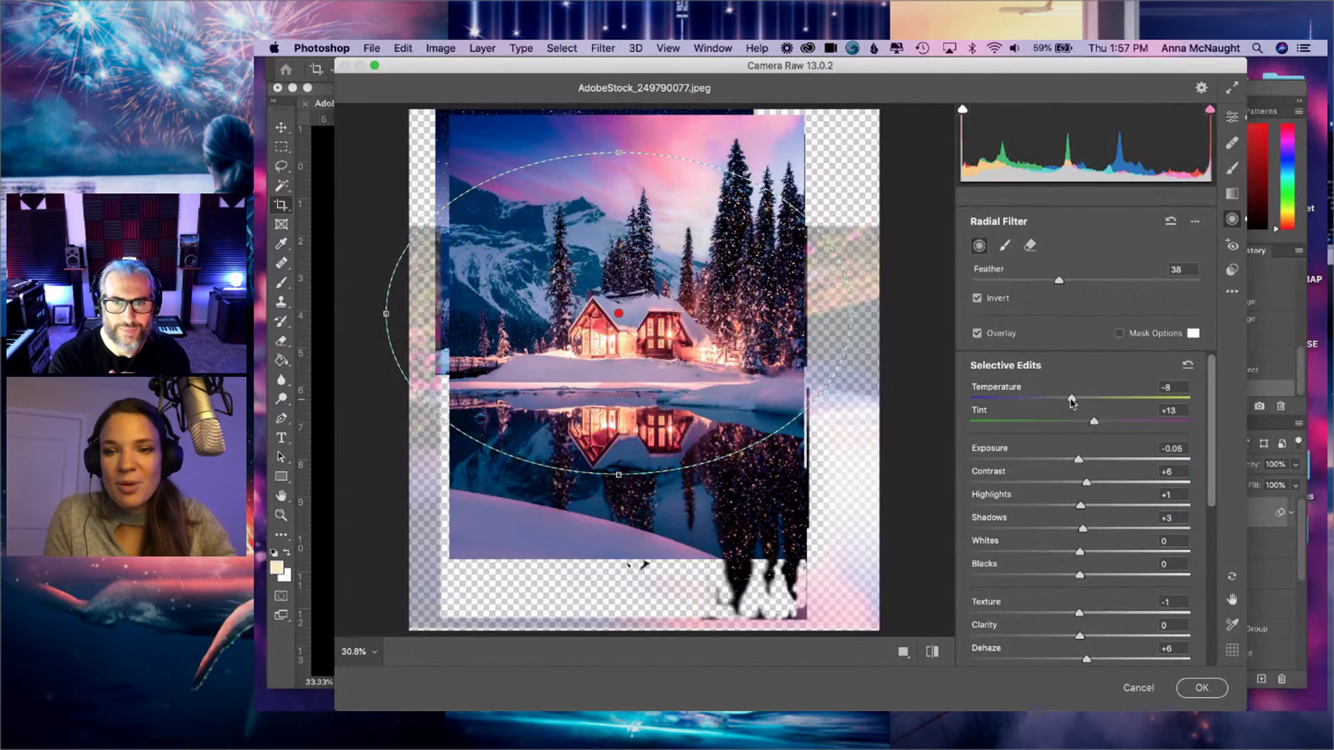
left_click(1071, 399)
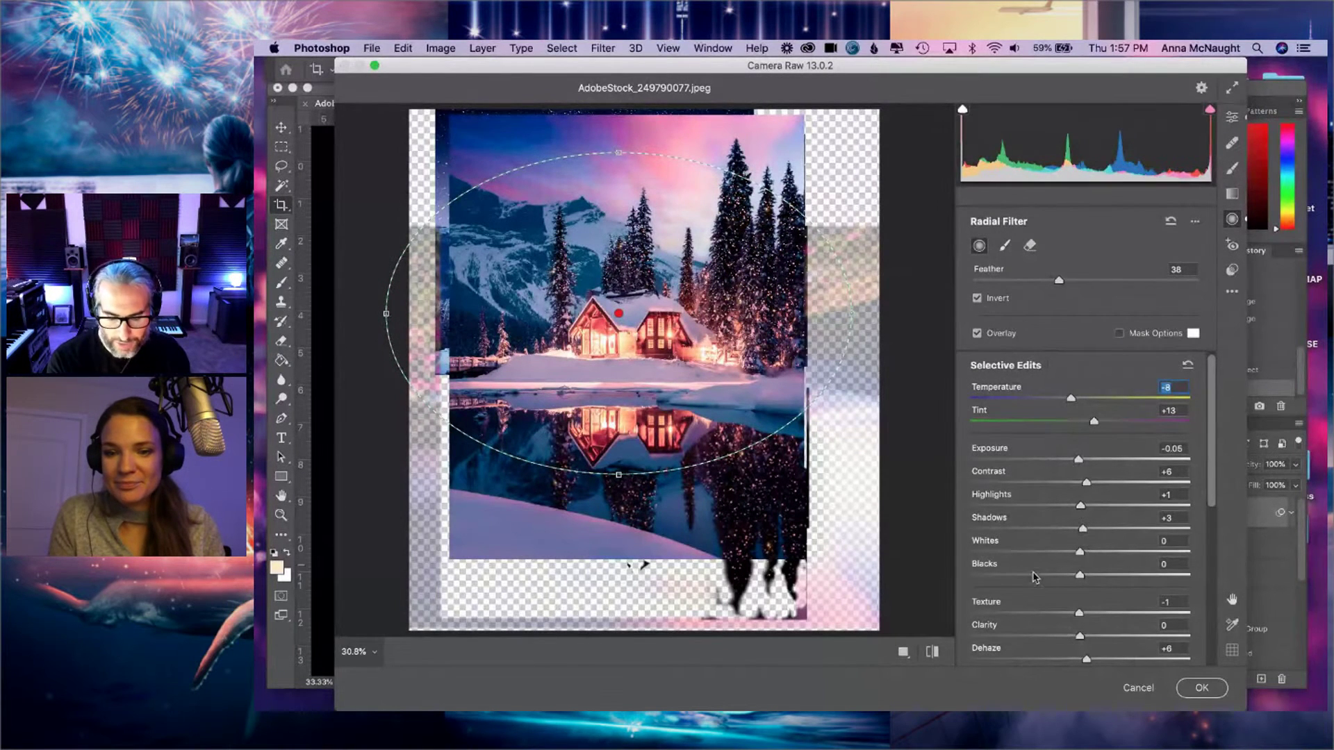
- Reduce the radial filter's height to about the treetops and set its saturation to -11
scroll(1037, 578, "down", 5)
left_click_drag(1079, 634, 1058, 636)
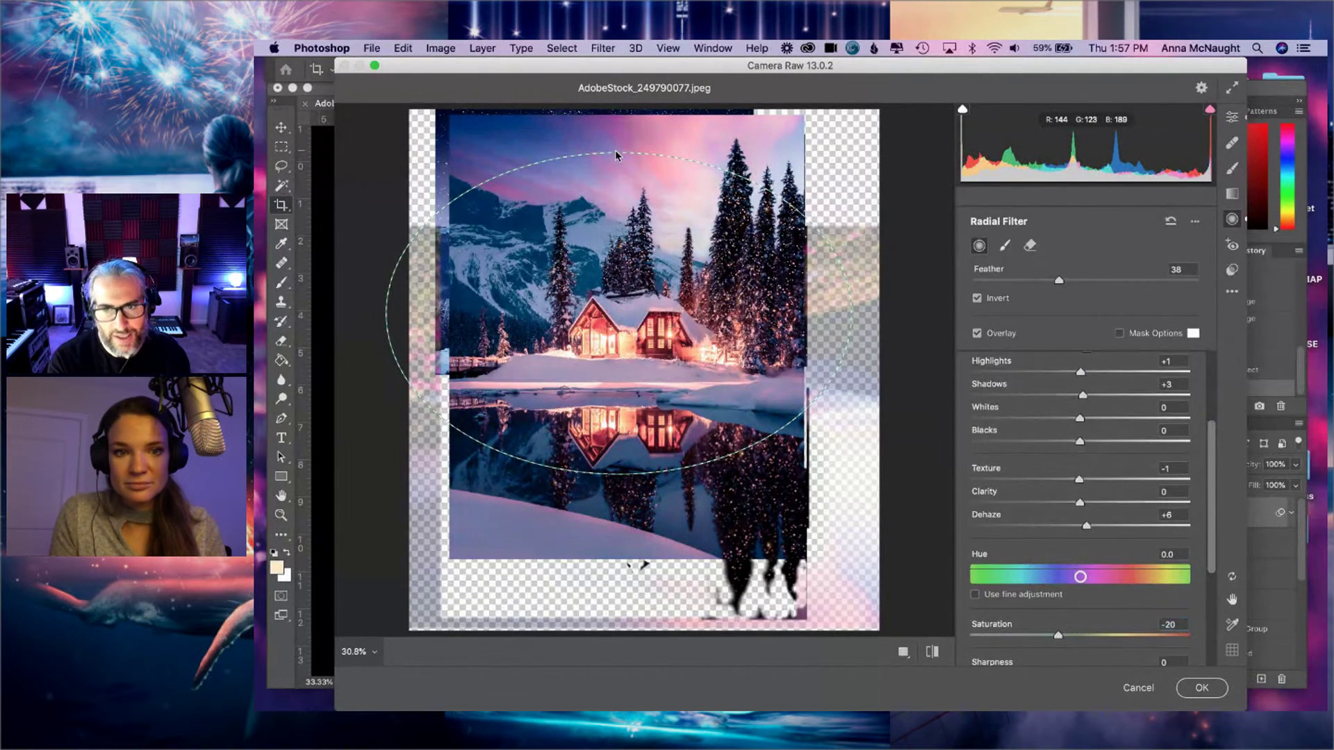
left_click_drag(616, 155, 618, 192)
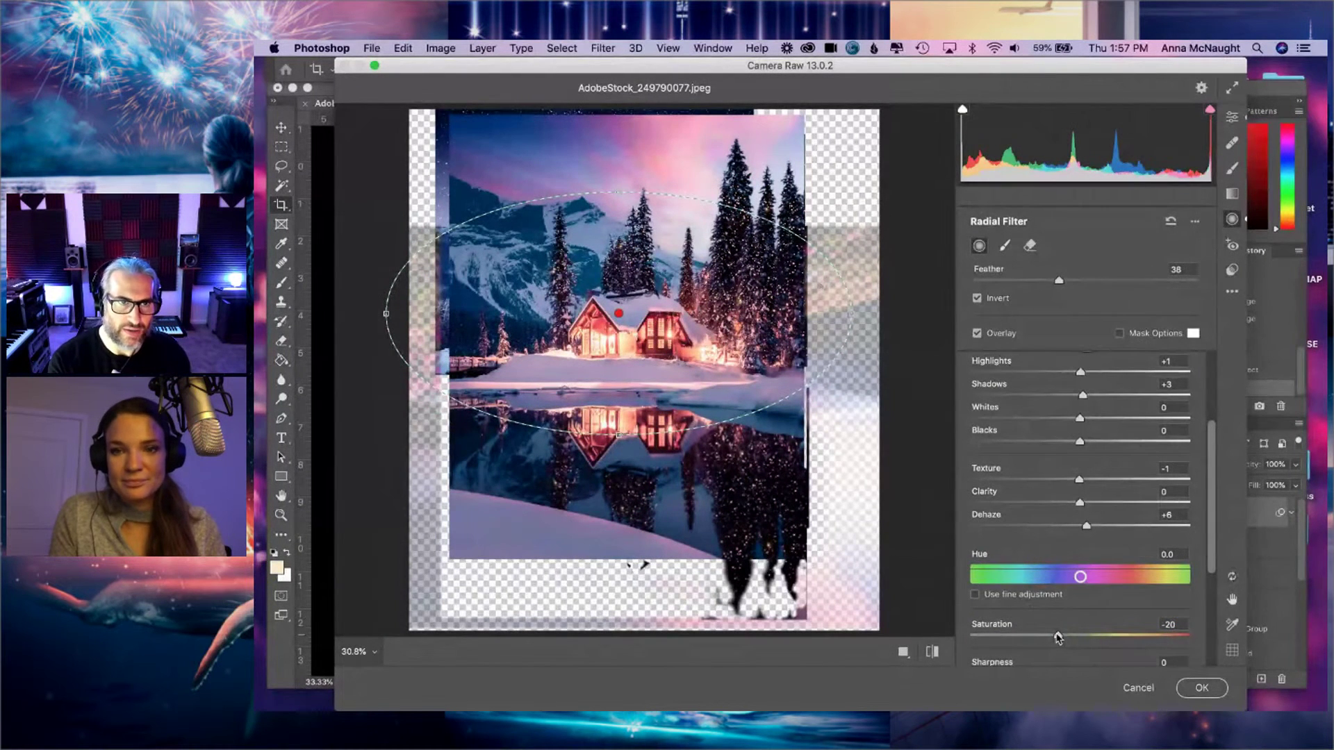
left_click_drag(1057, 636, 1068, 636)
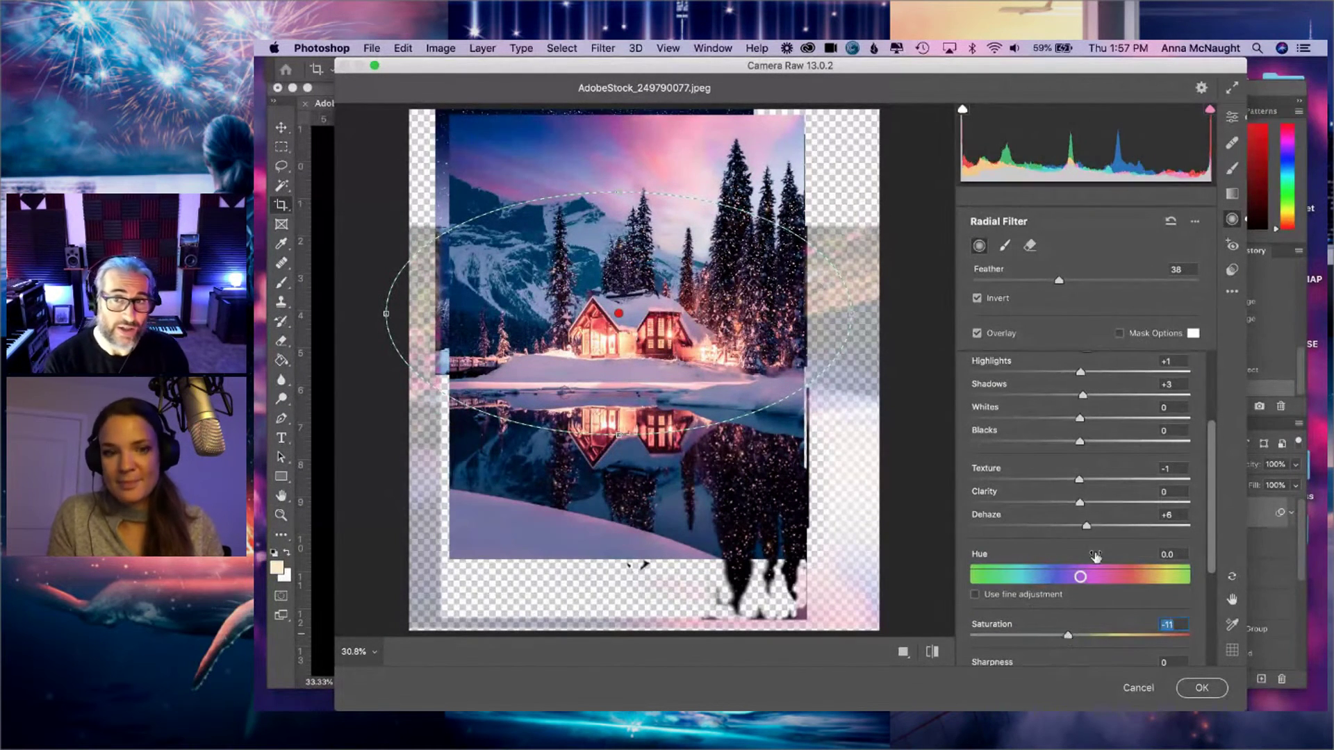
- Add a graduated filter from the image's bottom edge up to the cabin's reflection, with exposure -0.20 and highlights +16
left_click(1234, 194)
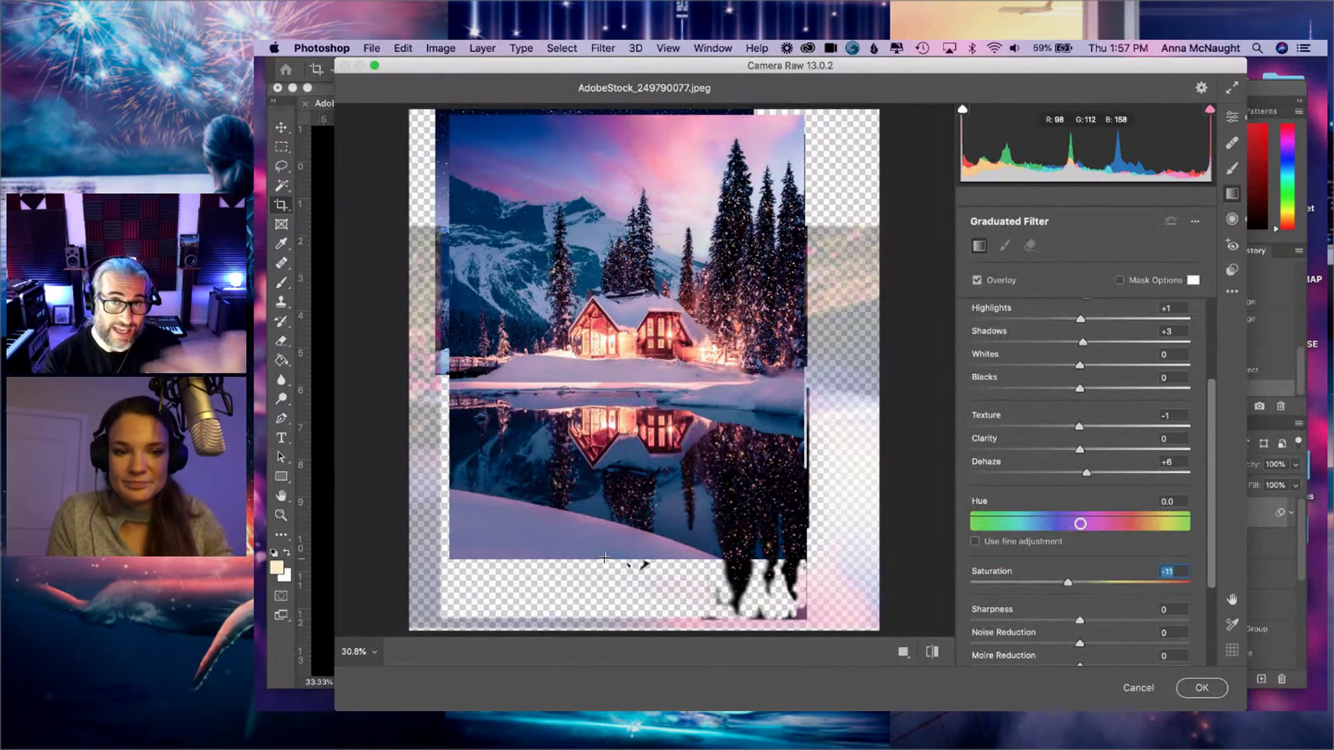
left_click_drag(604, 566, 605, 439)
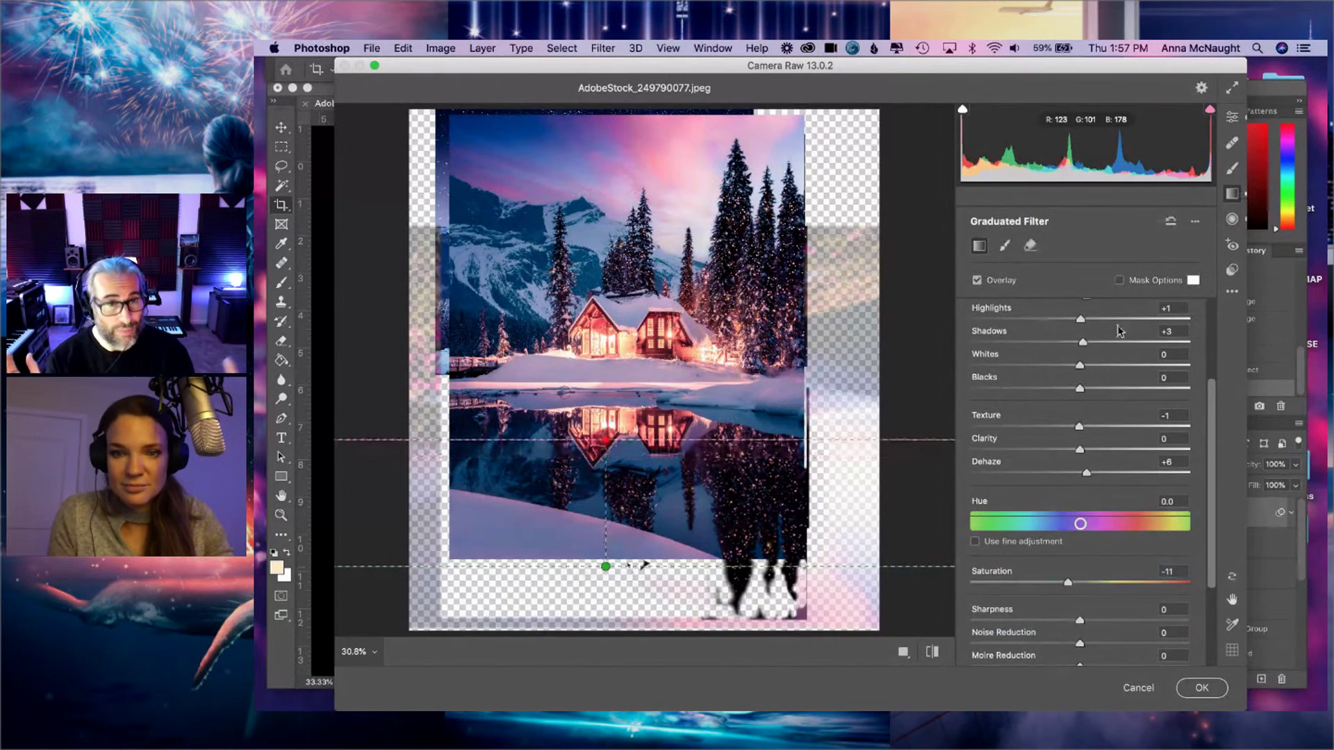
scroll(1098, 368, "up", 5)
left_click_drag(1080, 406, 1075, 407)
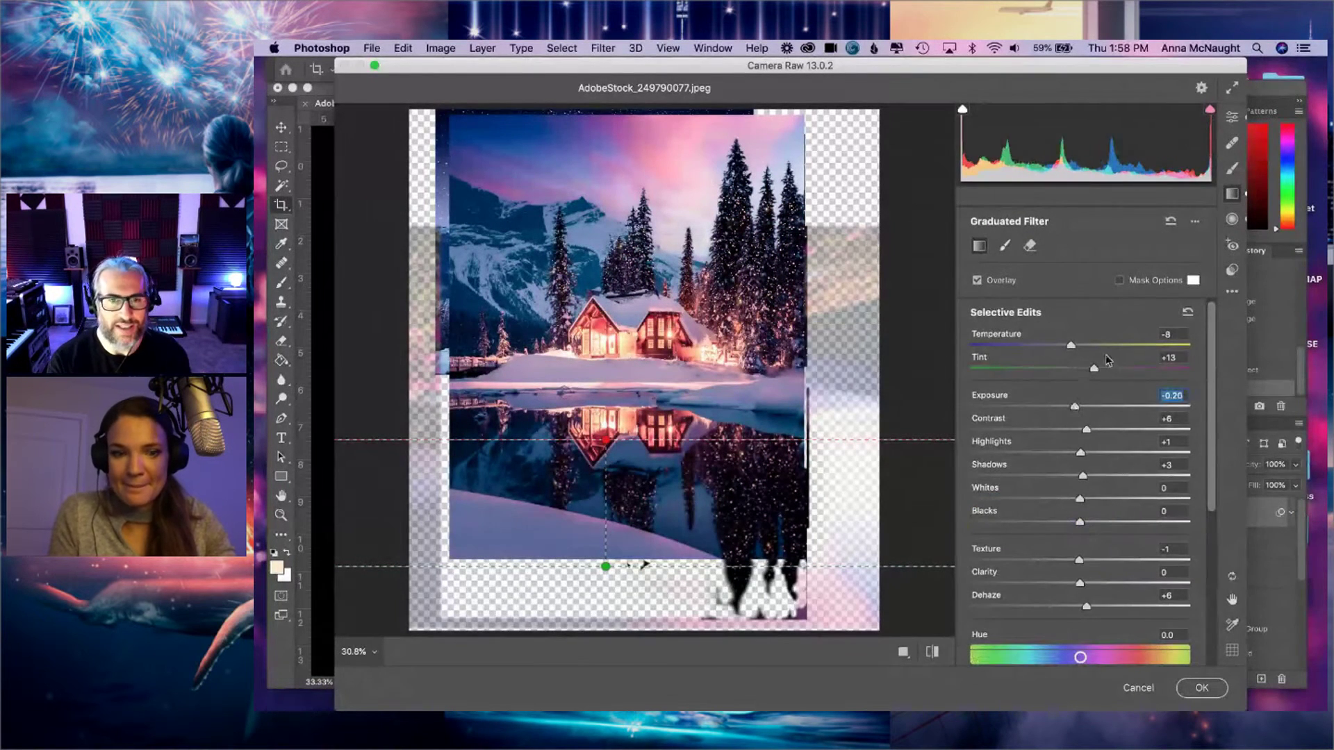
left_click_drag(1083, 455, 1097, 454)
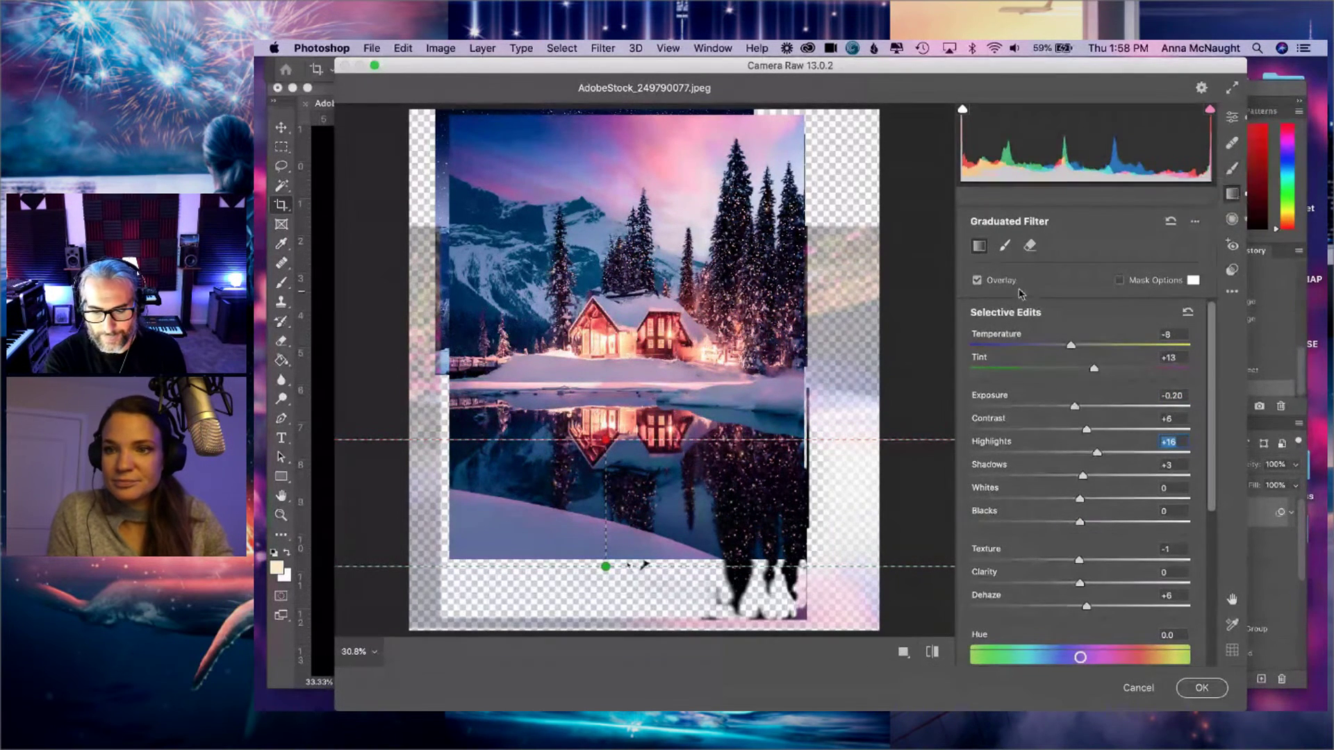
- Add a second graduated filter from the top of the sky down to the peaks, with exposure -0.65 and highlights +10, and apply the Camera Raw Filter
left_click(1232, 221)
left_click(1232, 195)
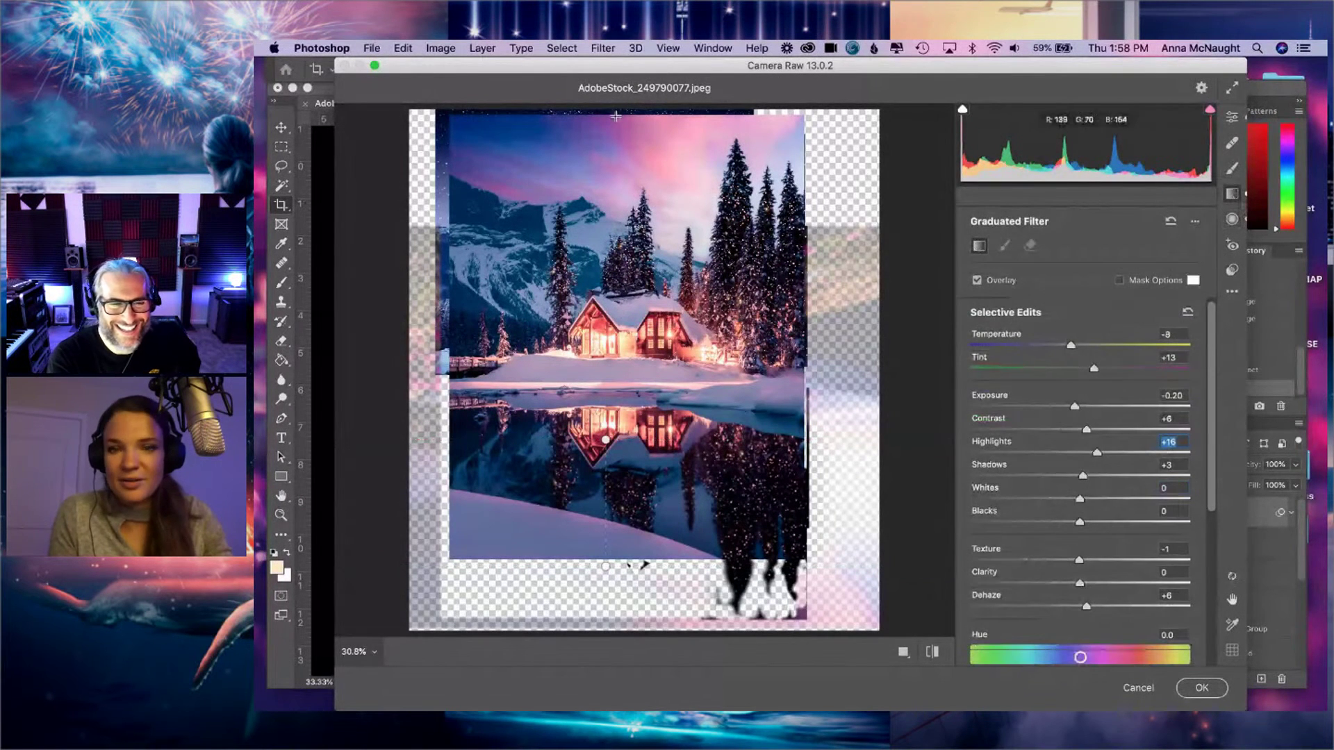
left_click_drag(615, 116, 616, 217)
mouse_move(1065, 409)
left_mouse_down()
mouse_move(1046, 410)
mouse_move(1061, 410)
left_mouse_up()
left_click_drag(1098, 452, 1093, 456)
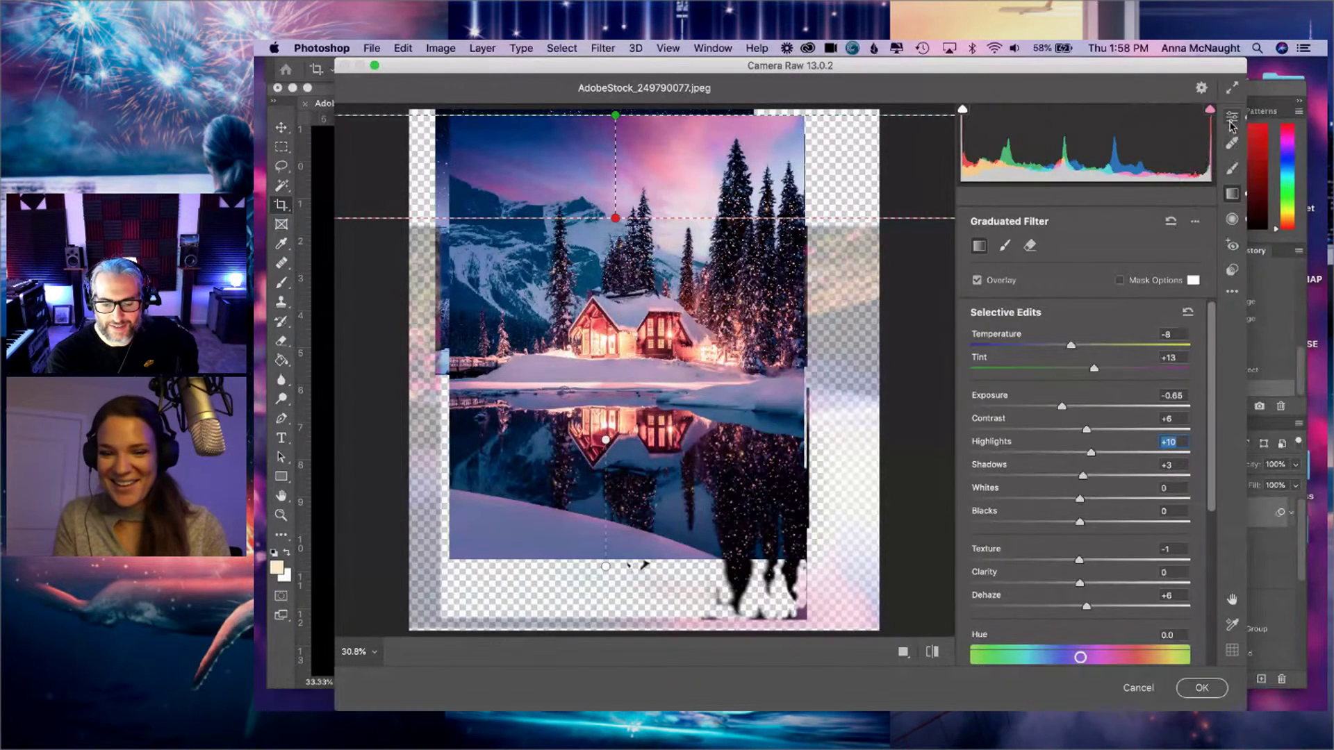
left_click(1232, 121)
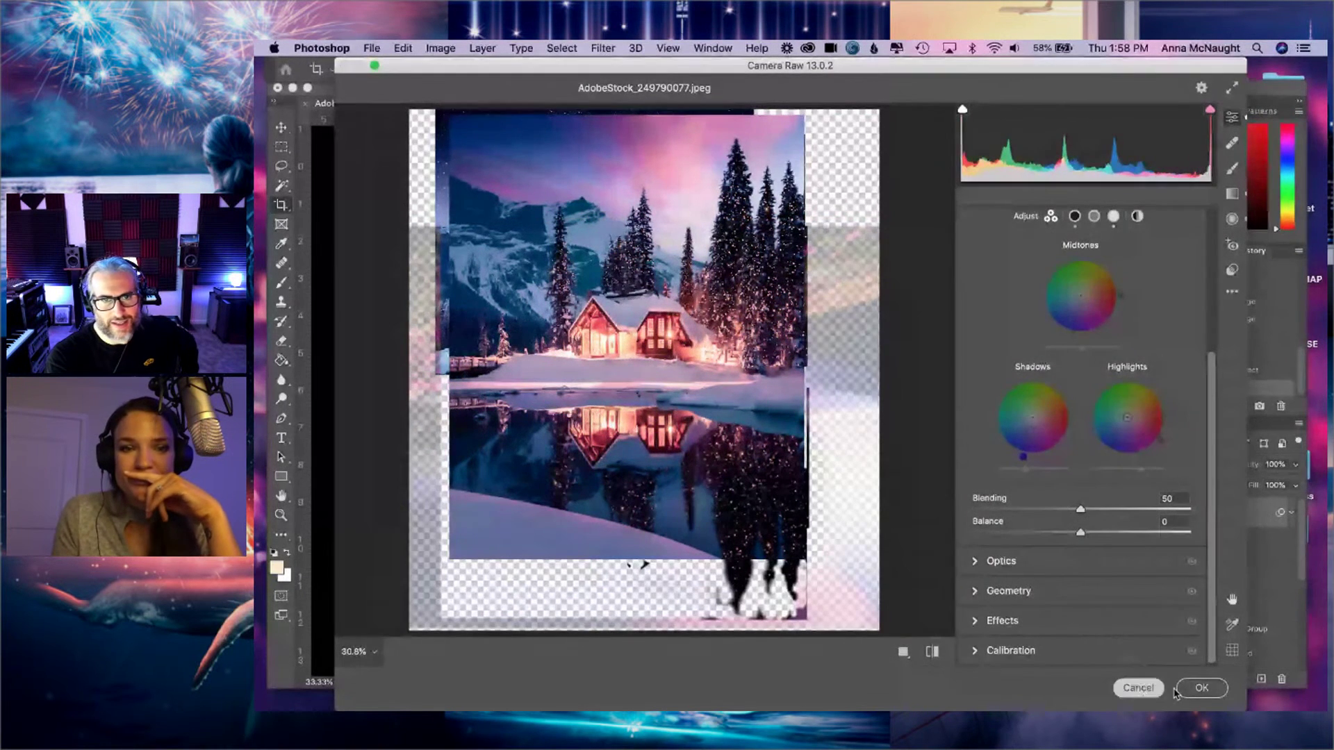
left_click(1199, 688)
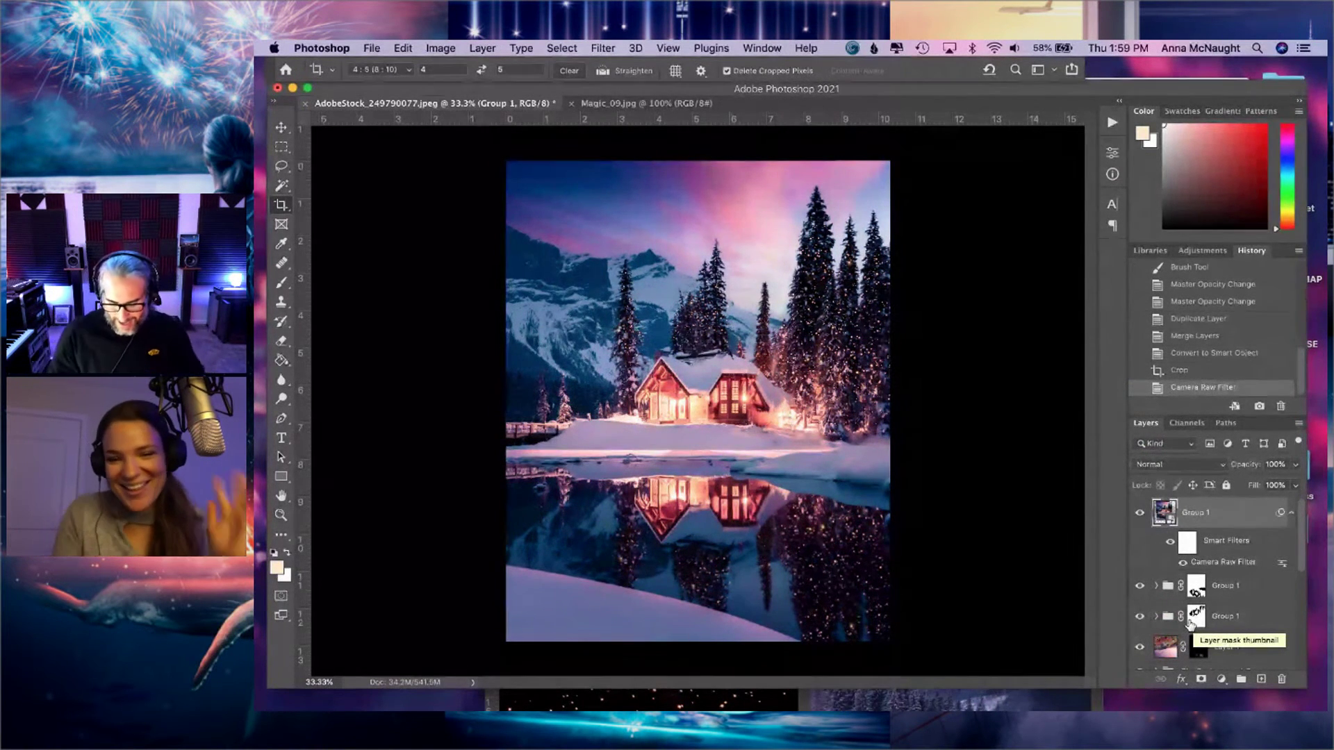
- Toggle the visibility of the Group 1 smart object to compare the composite before and after the color grade
left_click(1140, 513)
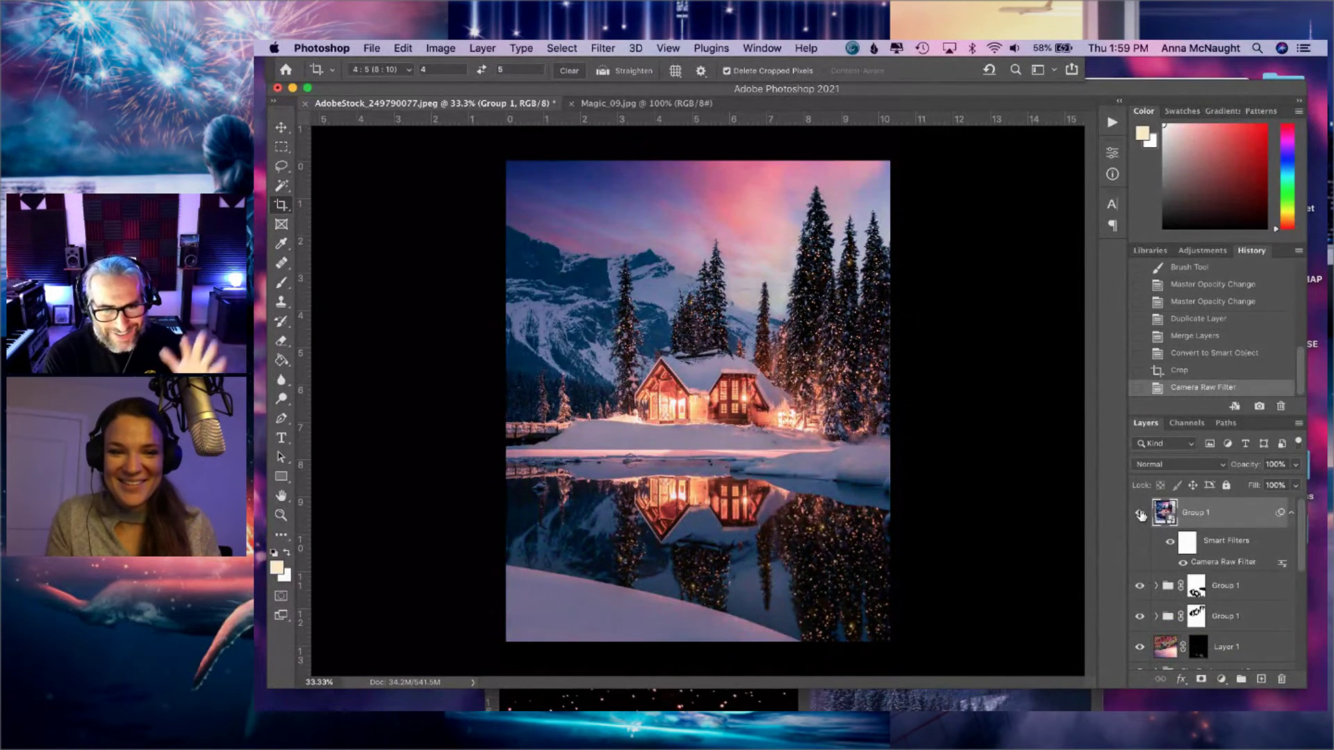
left_click(1140, 513)
left_click(1139, 513)
left_click(1139, 512)
left_click(1139, 512)
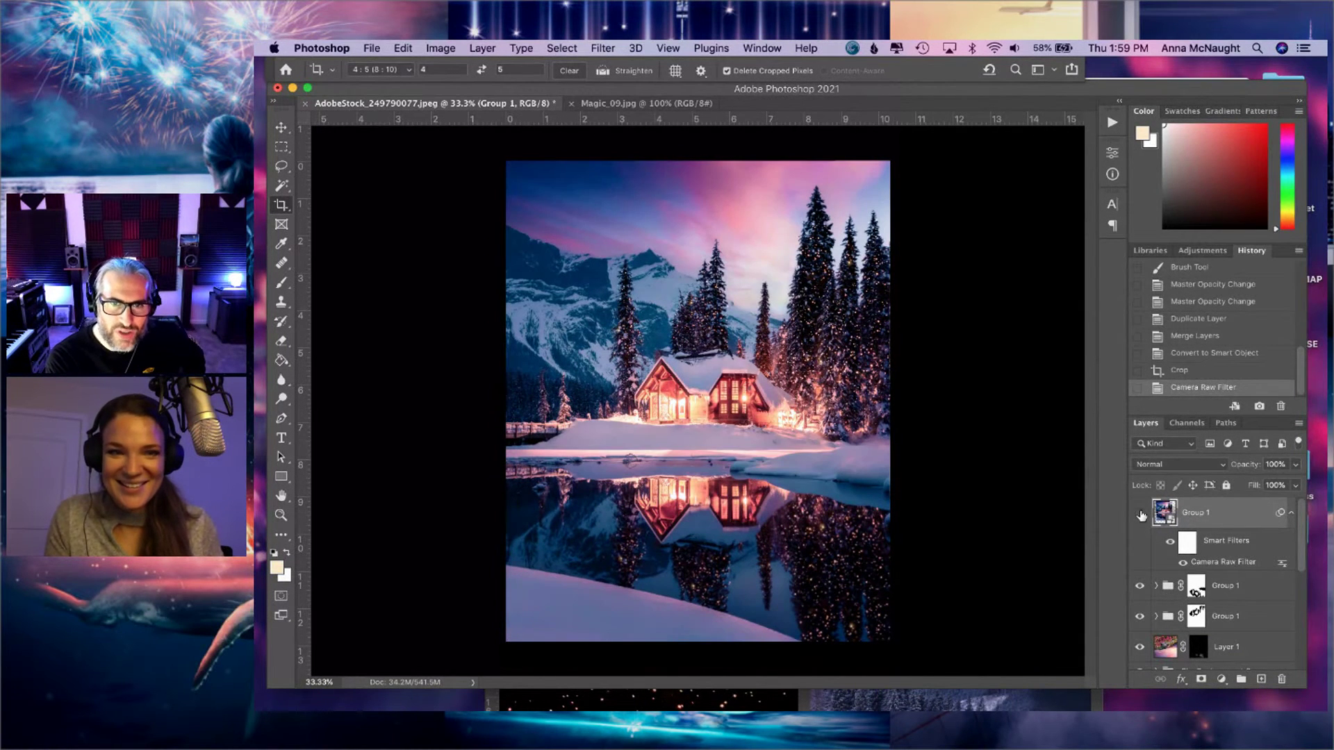
left_click(1139, 513)
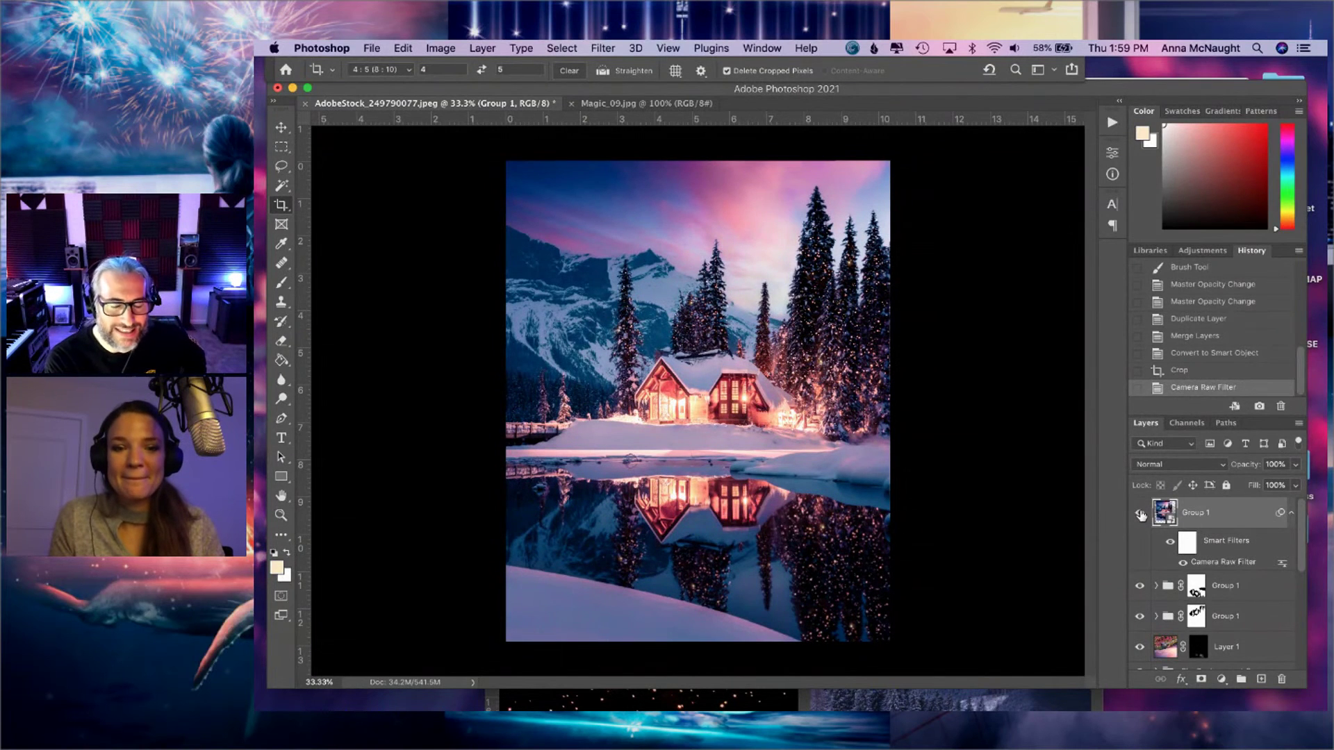
left_click(1140, 513)
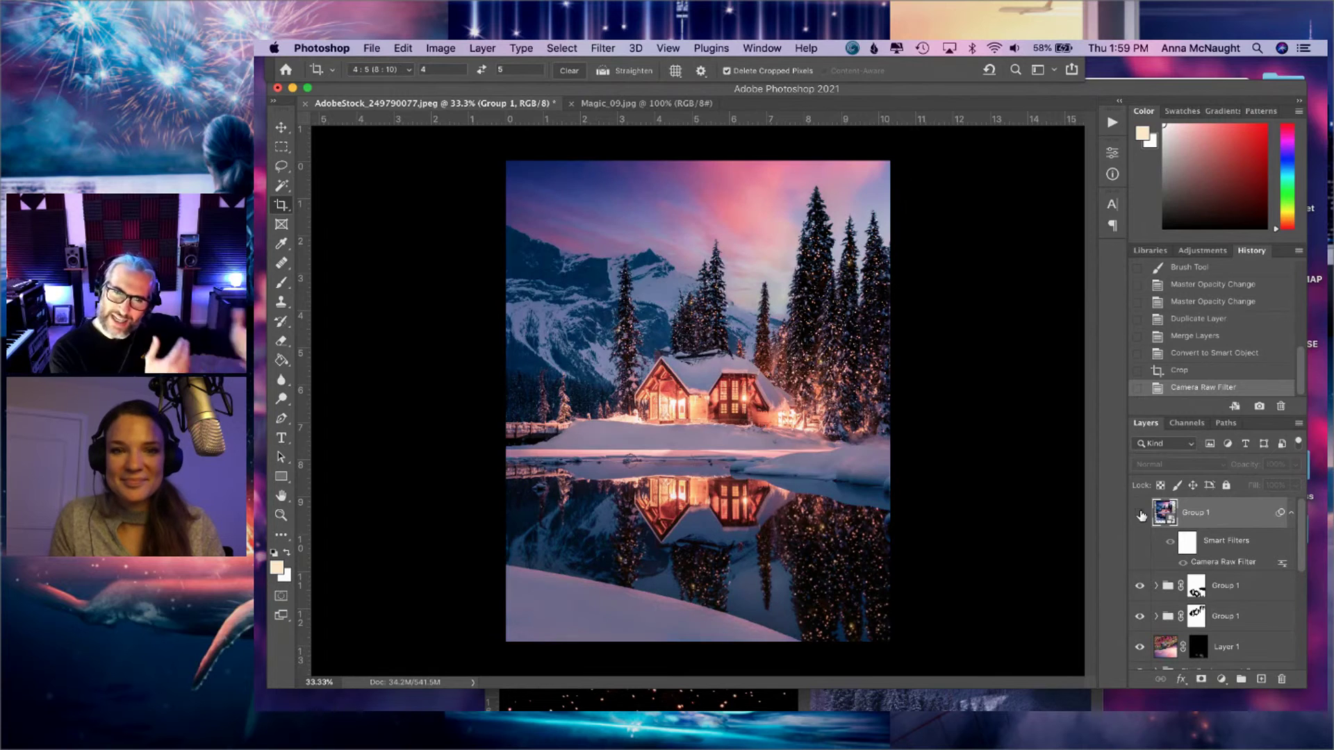
left_click(1140, 513)
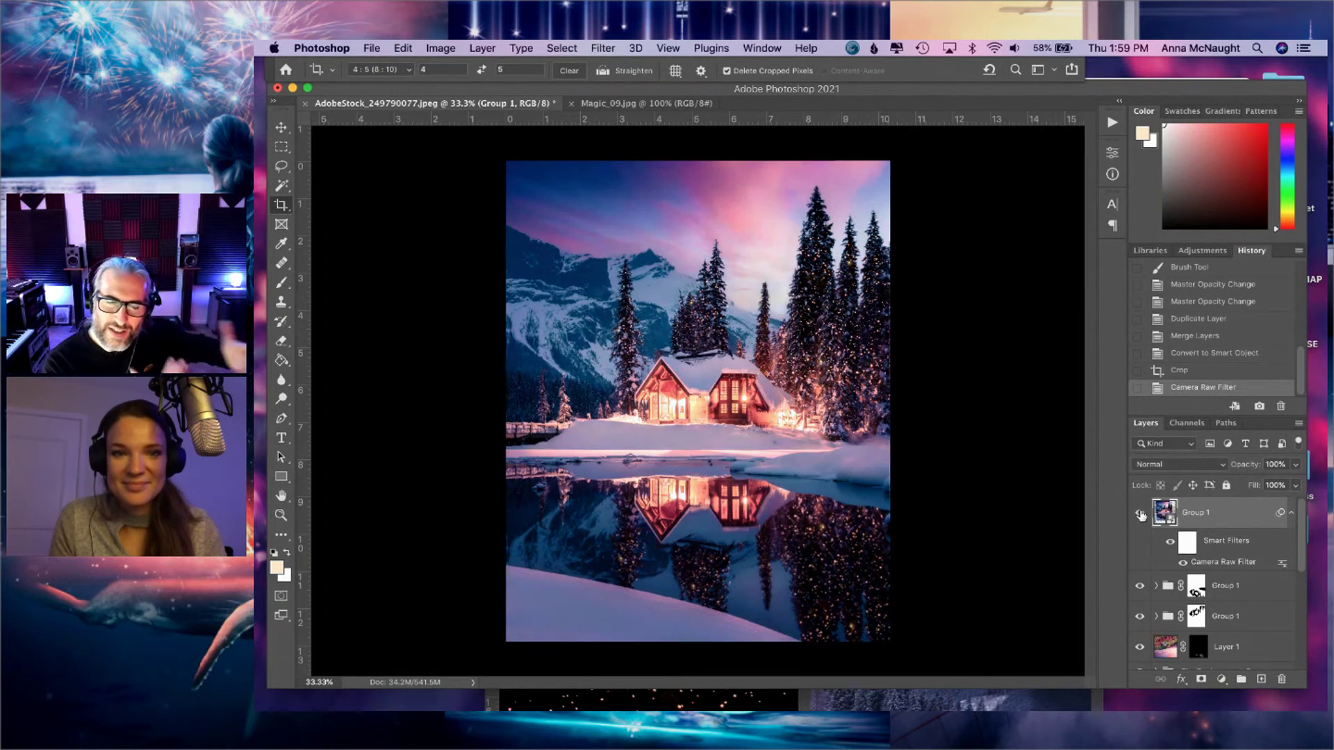
left_click(1139, 513)
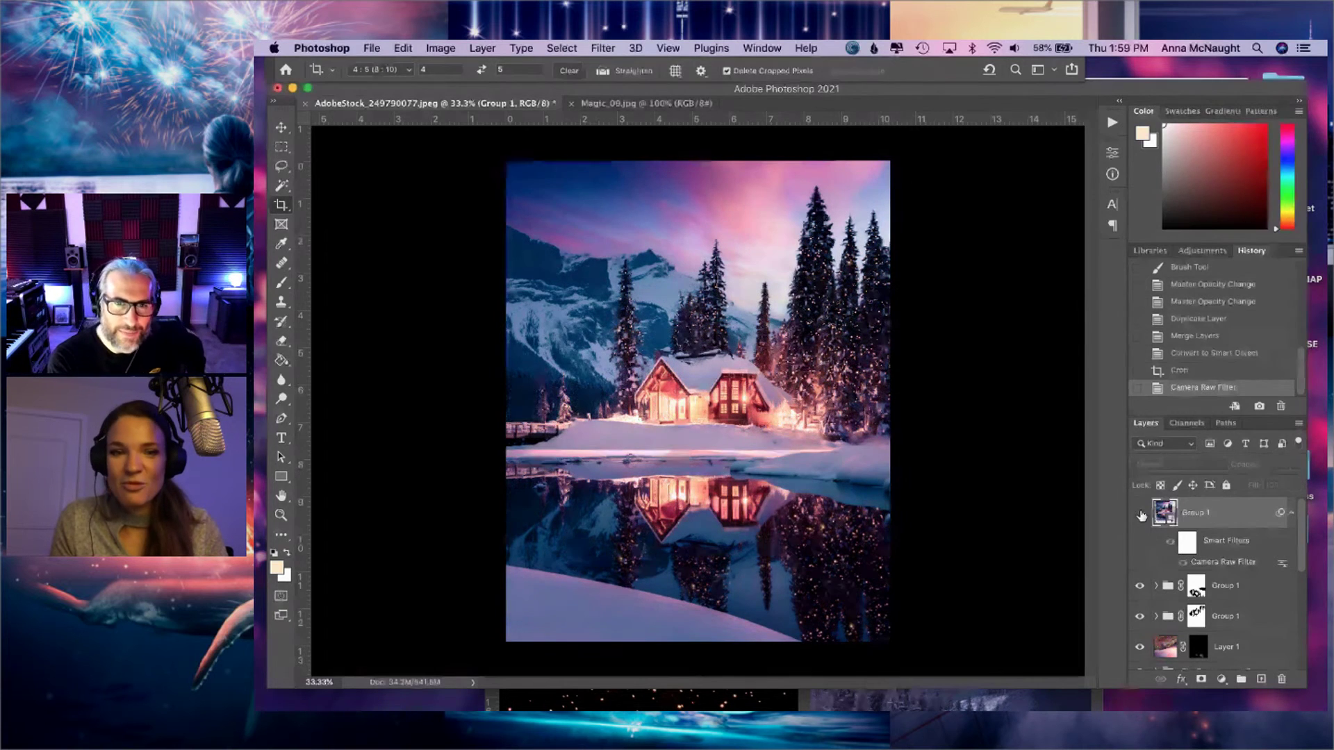
left_click(1139, 513)
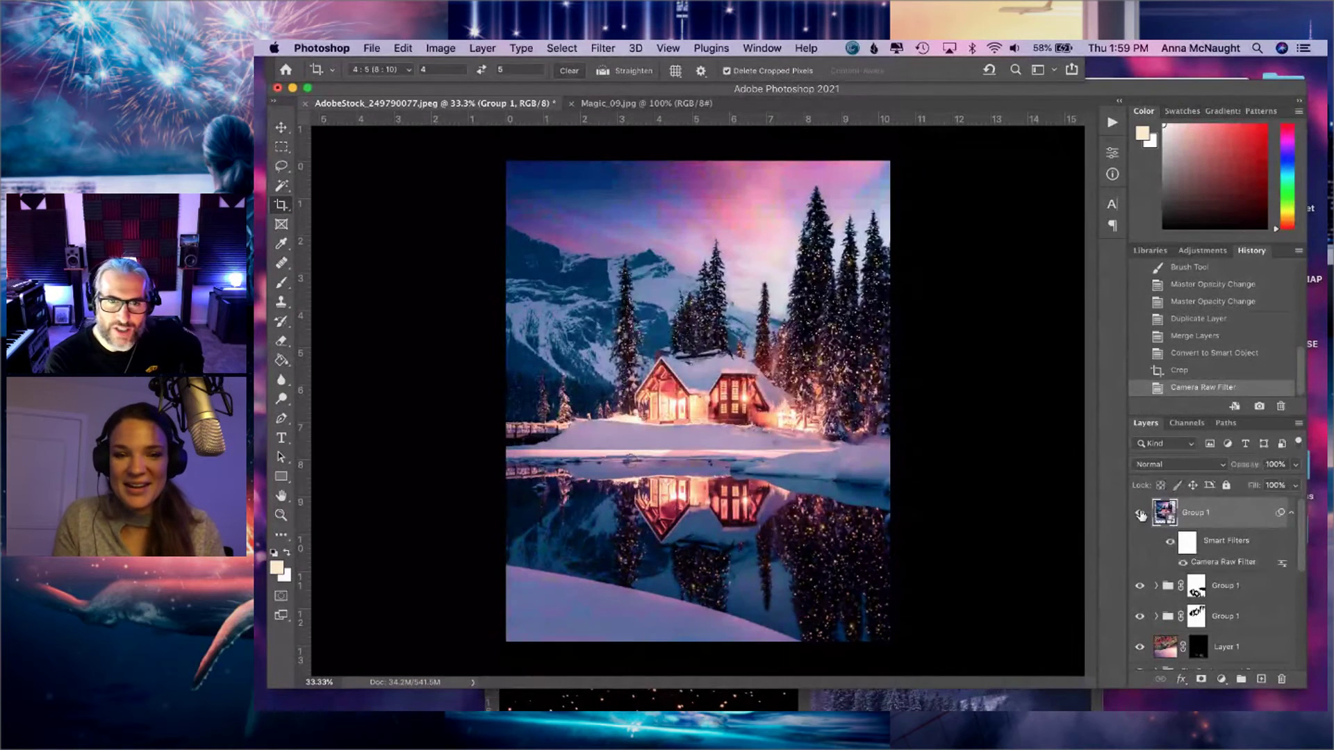
- Switch to Safari, shrink the window with the Instagram cabin post, and place it beside the composite
mouse_move(896, 703)
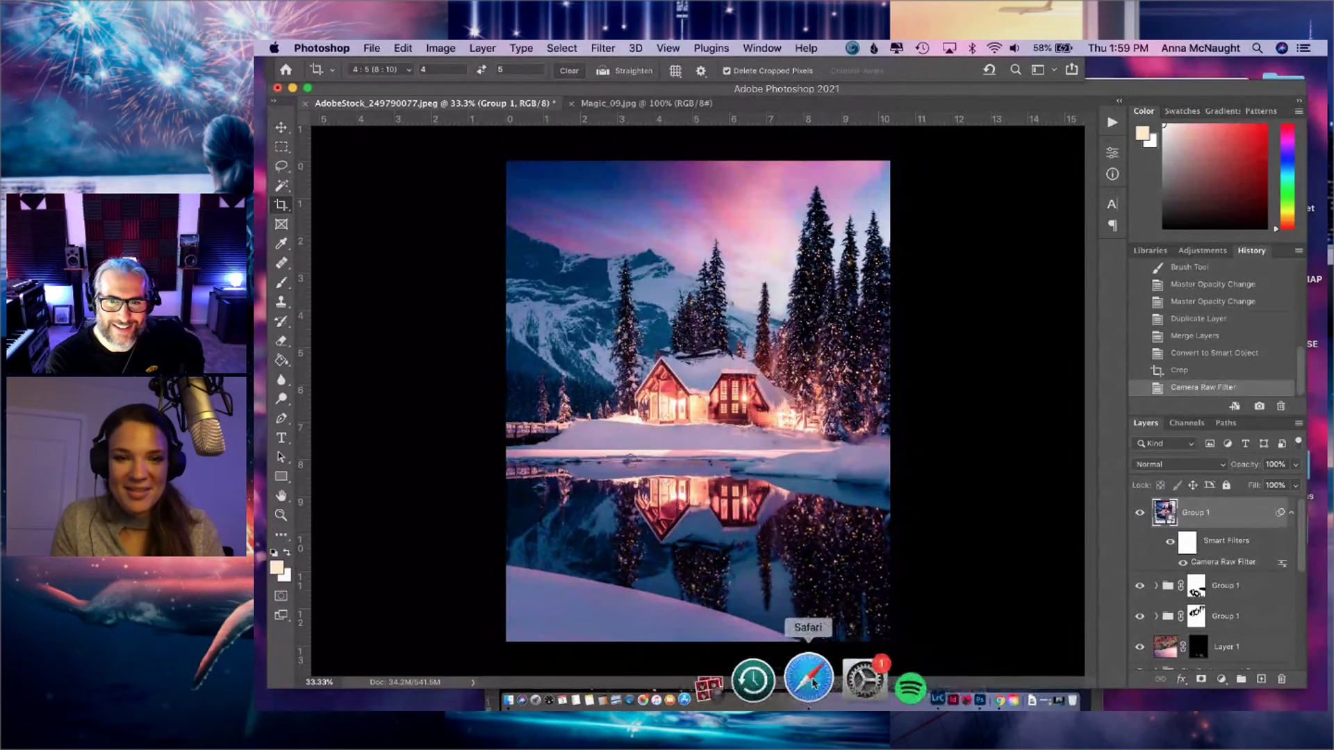
left_click(814, 683)
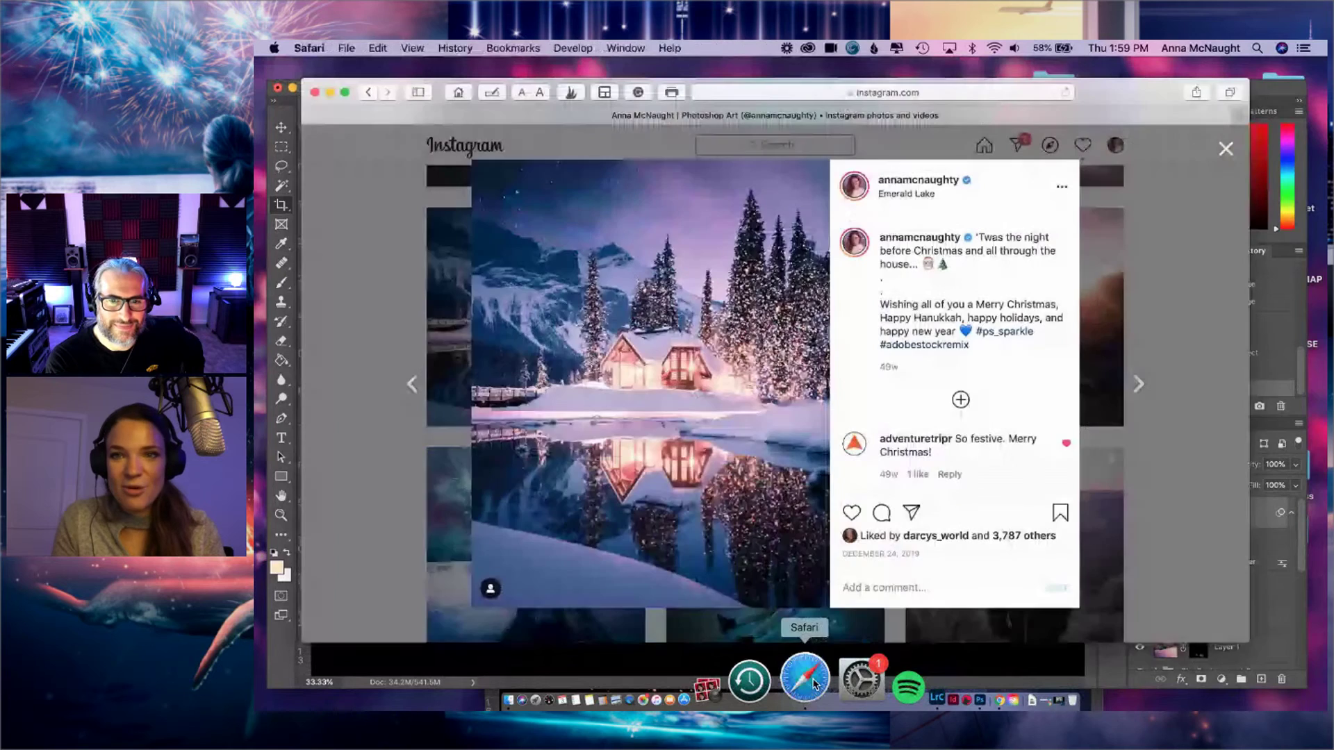
left_click_drag(1108, 111, 825, 570)
double_click(825, 569)
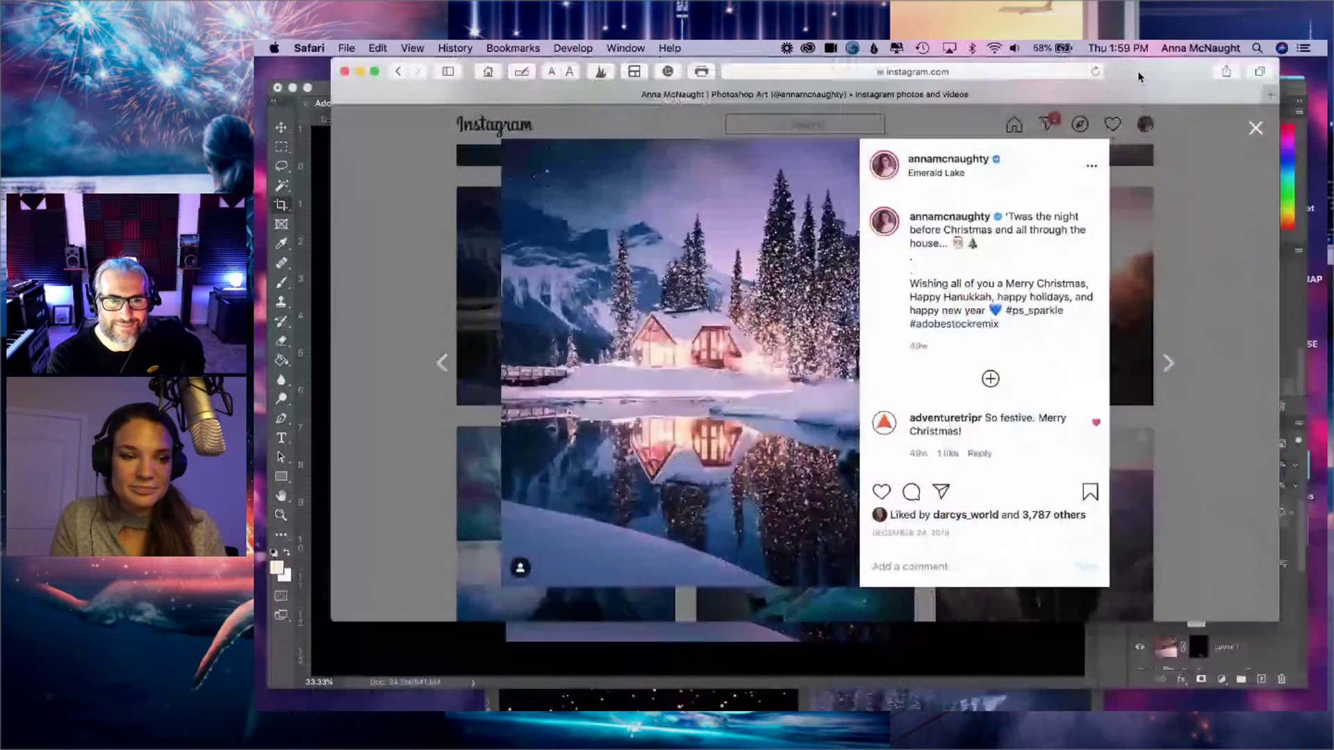
left_click_drag(331, 630, 635, 574)
left_click_drag(1194, 76, 1325, 120)
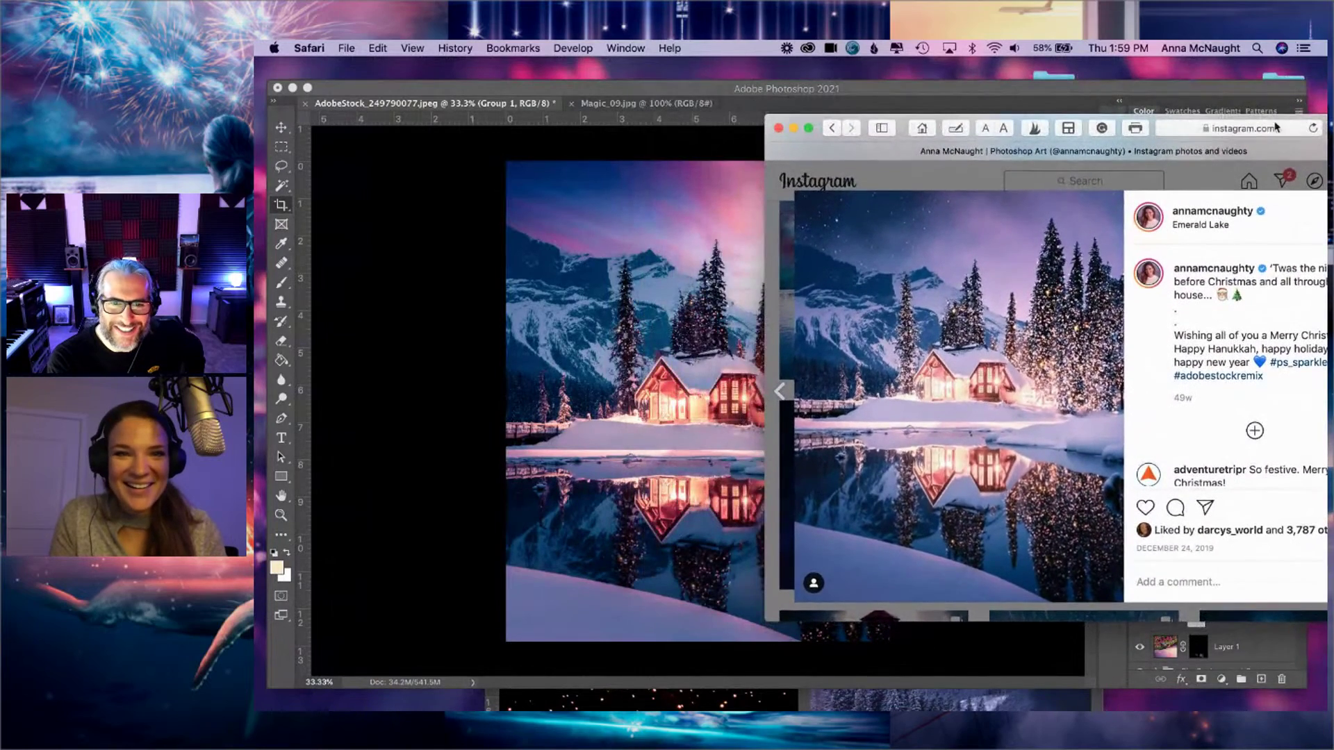
- Shift the Photoshop window aside, compare the composite with the Instagram version, and put the browser away
left_click(742, 94)
left_click_drag(742, 93, 653, 90)
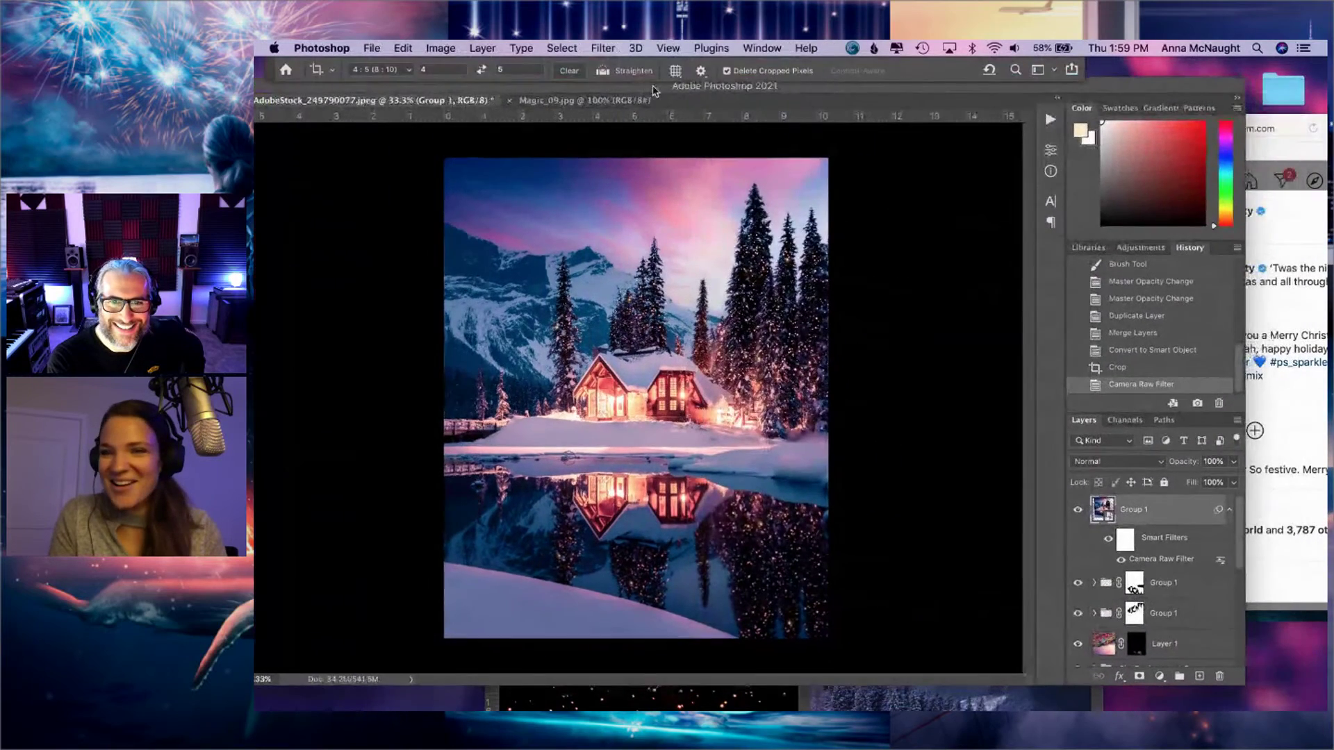
left_click(1251, 160)
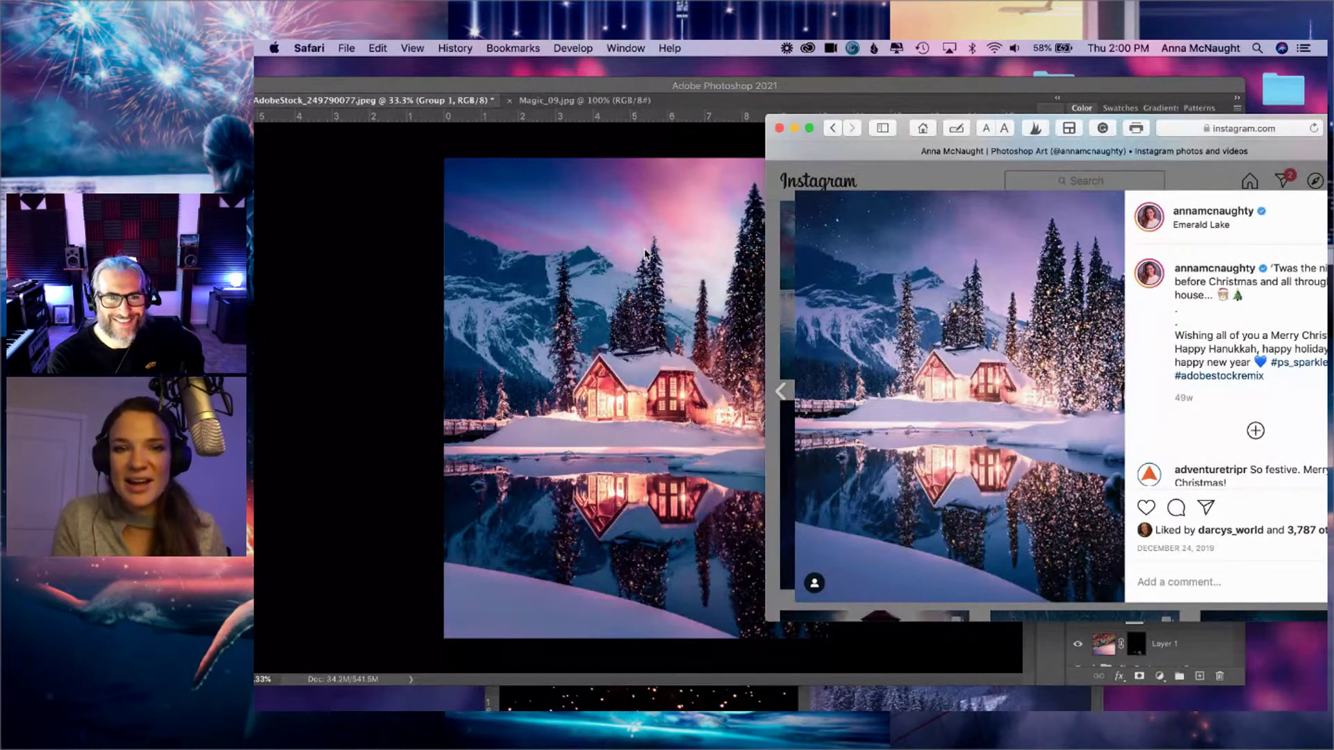
left_click(796, 135)
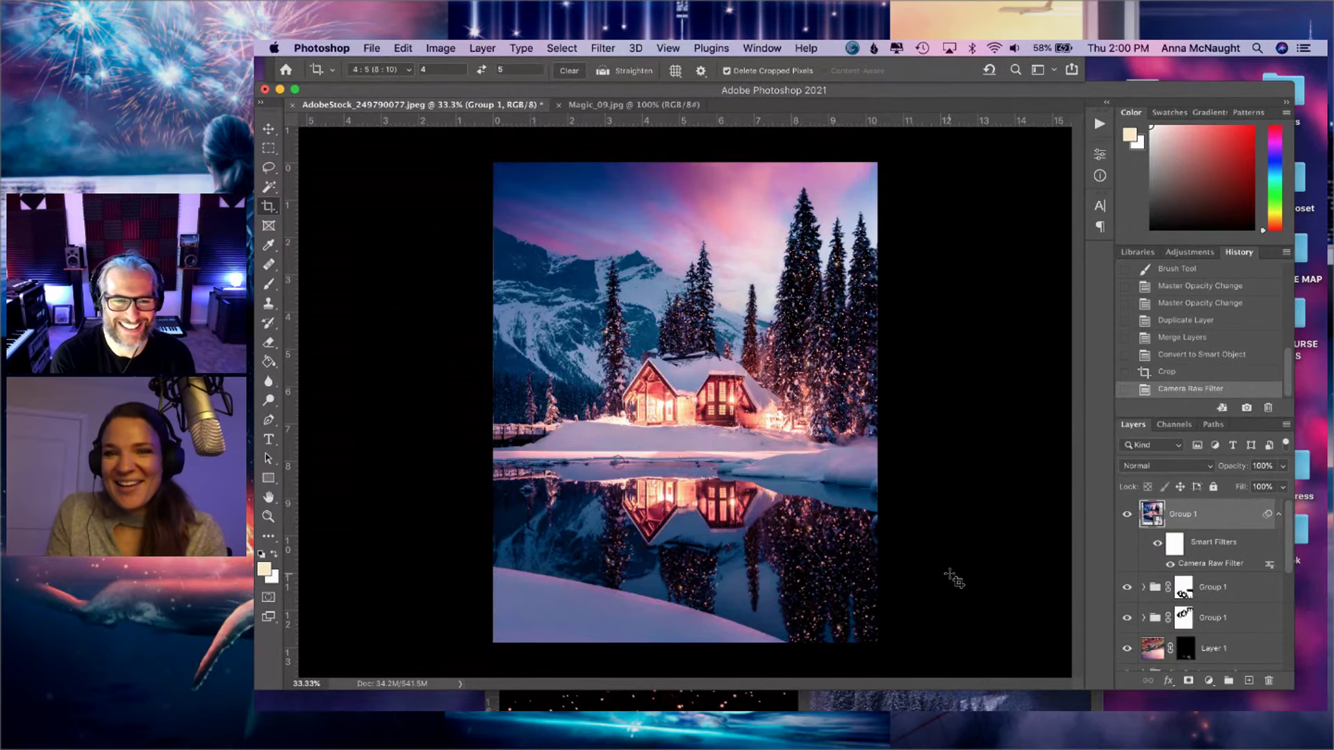
left_click_drag(1155, 93, 1155, 97)
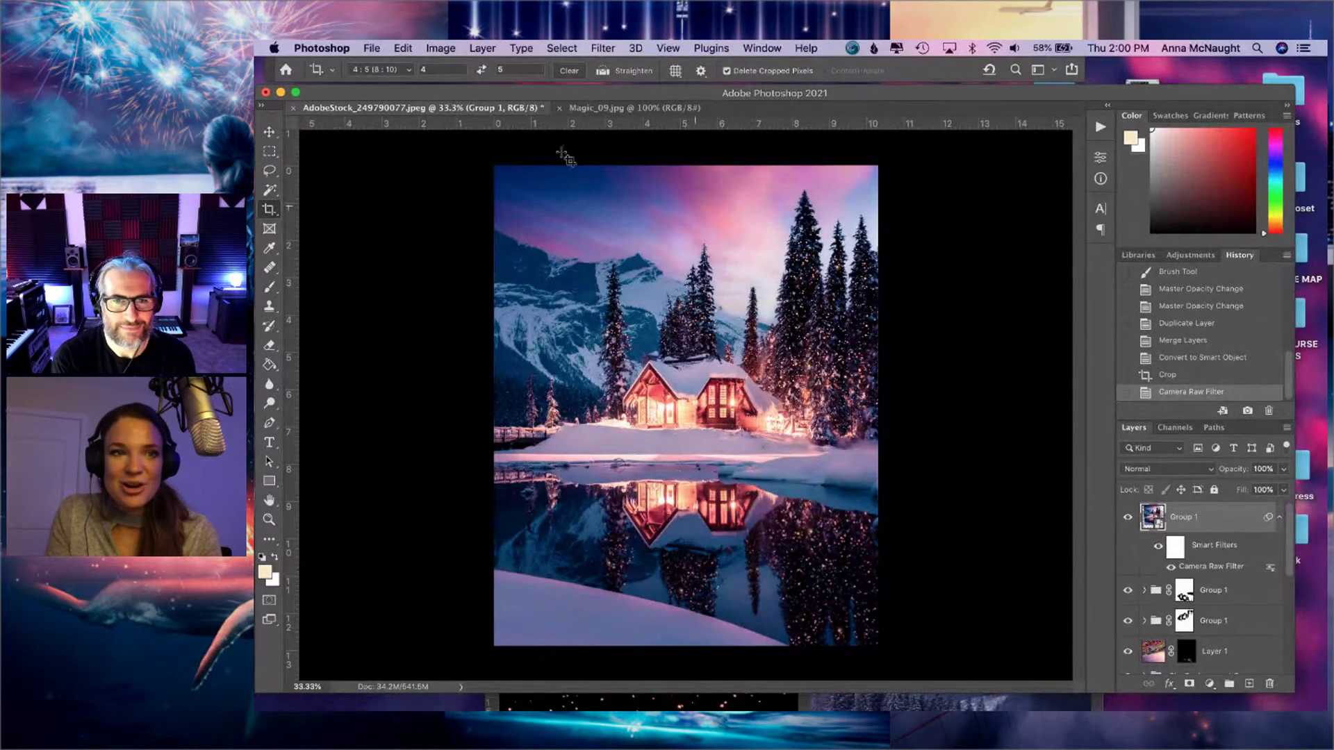
left_click(368, 46)
left_click(368, 47)
left_click(368, 46)
left_click(1016, 480)
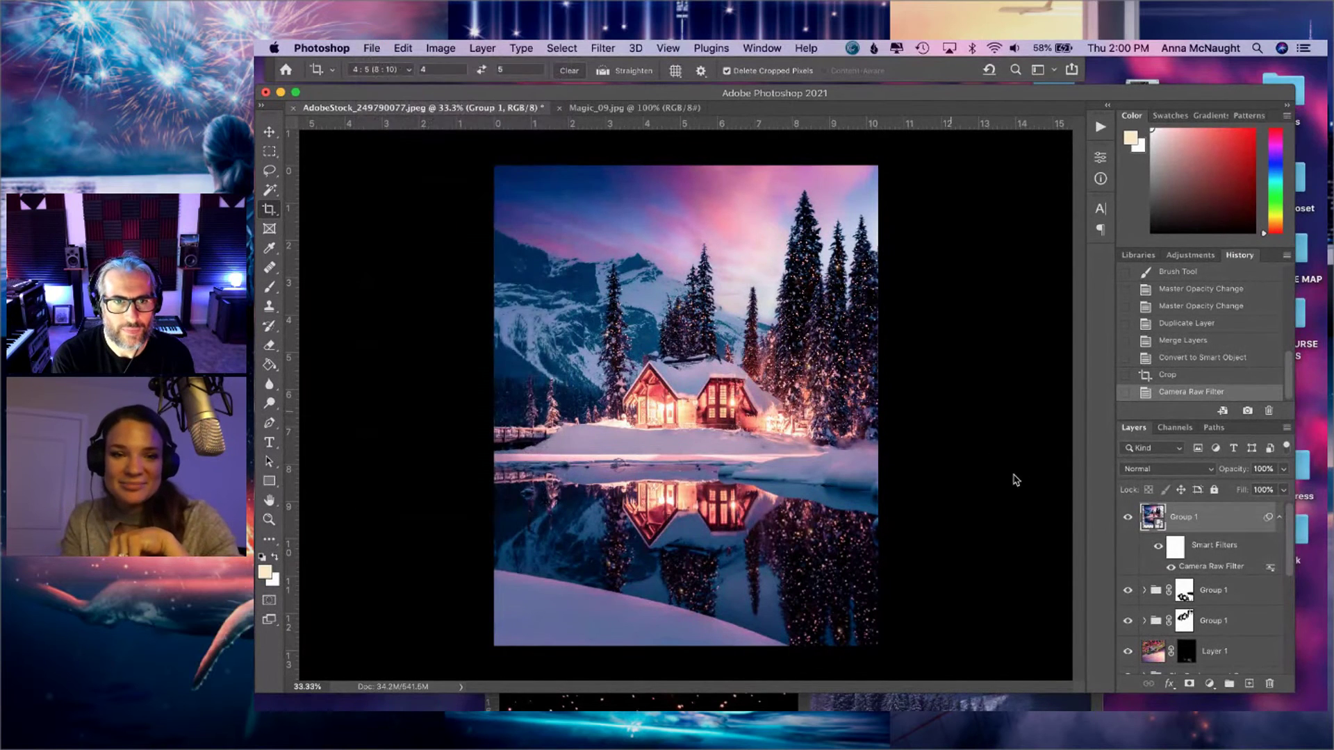
- Save the composite as the Photoshop document Day2.psd with Maximize Compatibility enabled
type("Day 2")
key("Return")
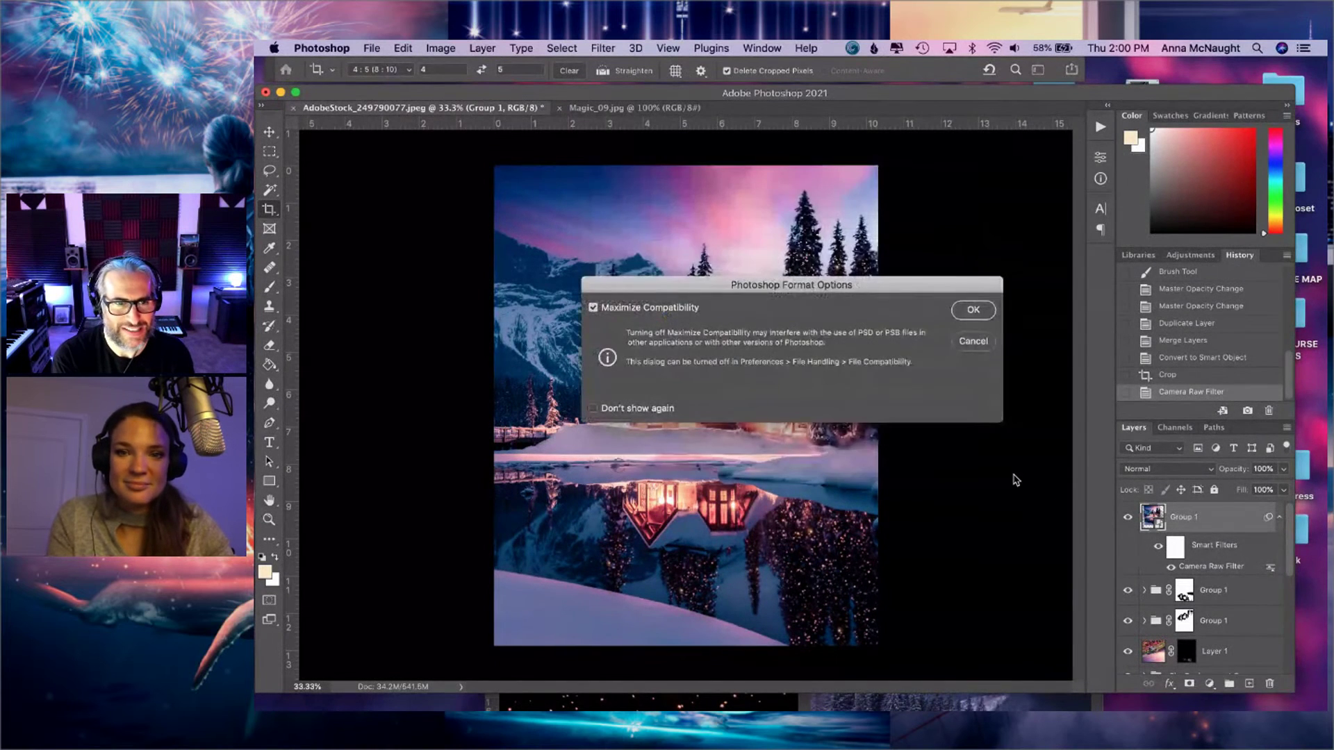
key("Return")
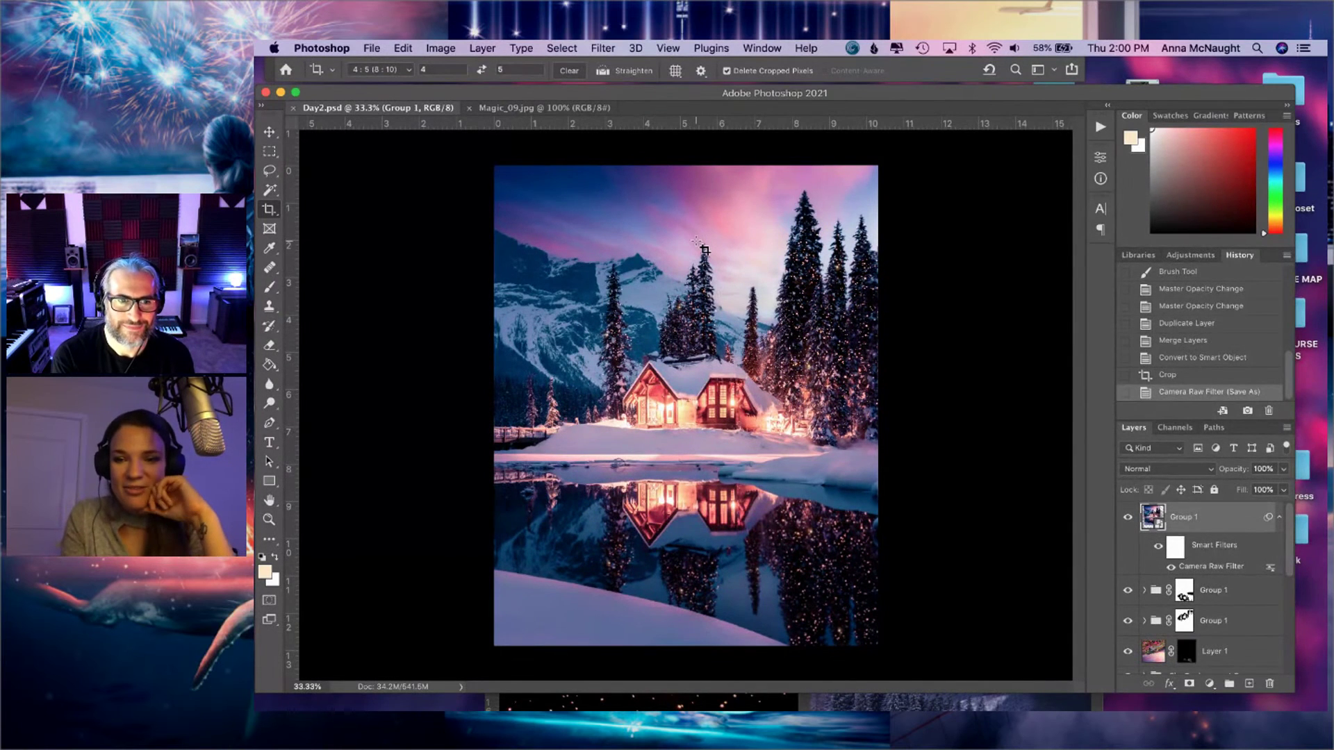
- Open the contents of the Group 1 smart object for inspection and close them again
double_click(1154, 518)
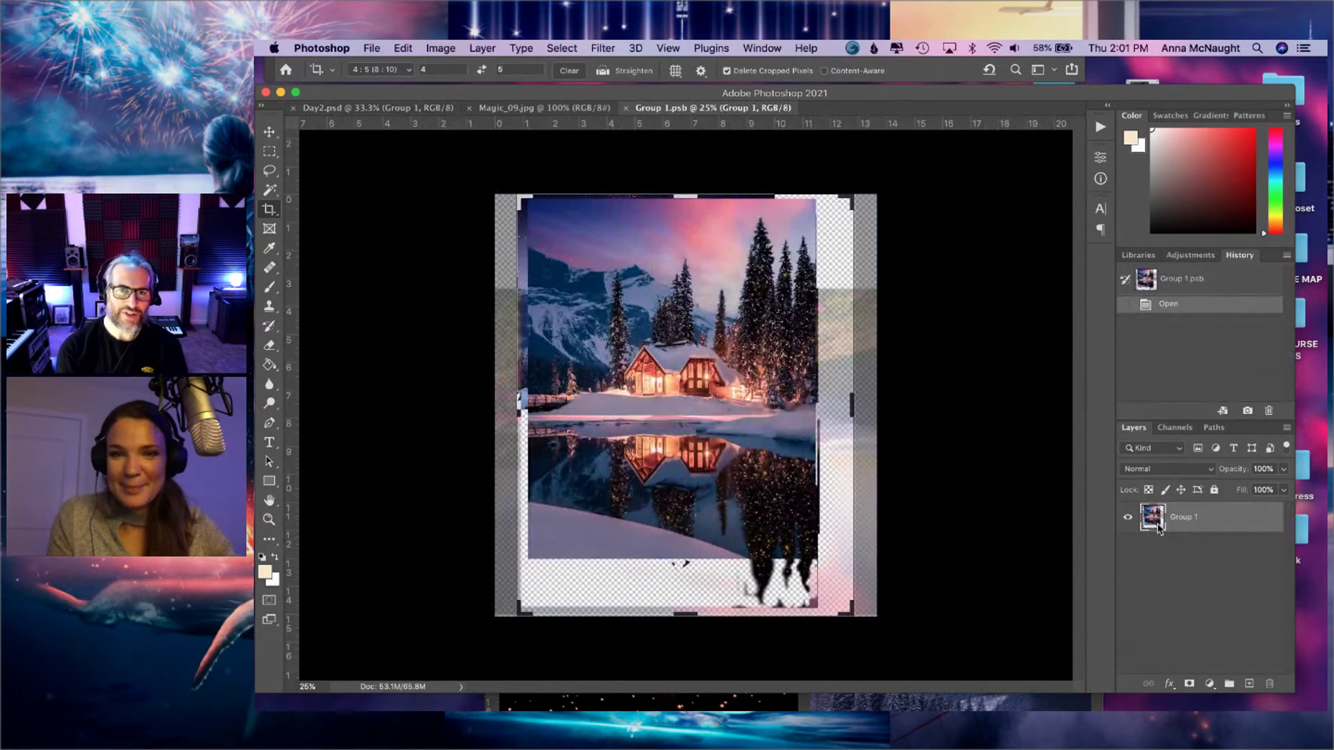
left_click(627, 109)
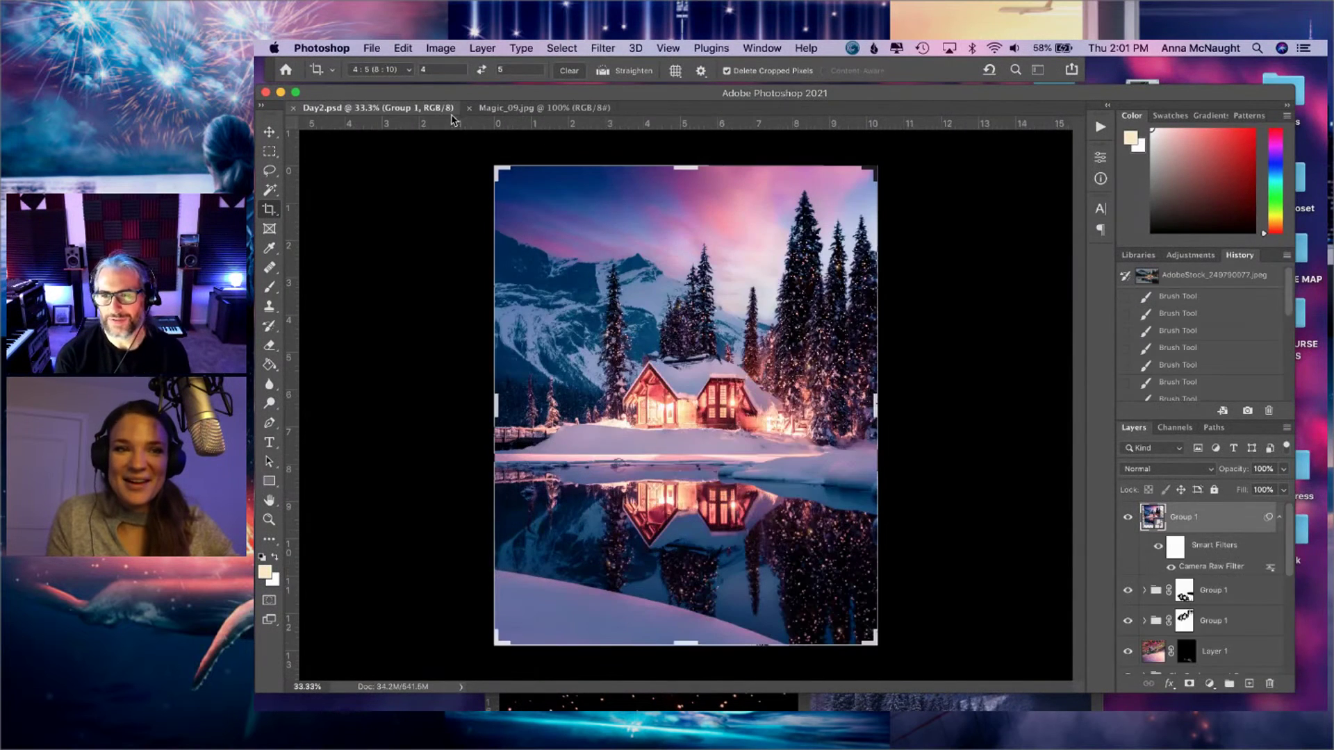
- Reopen the Camera Raw smart filter on Group 1, set vibrance to -6 and saturation to -3, and apply it
double_click(1214, 569)
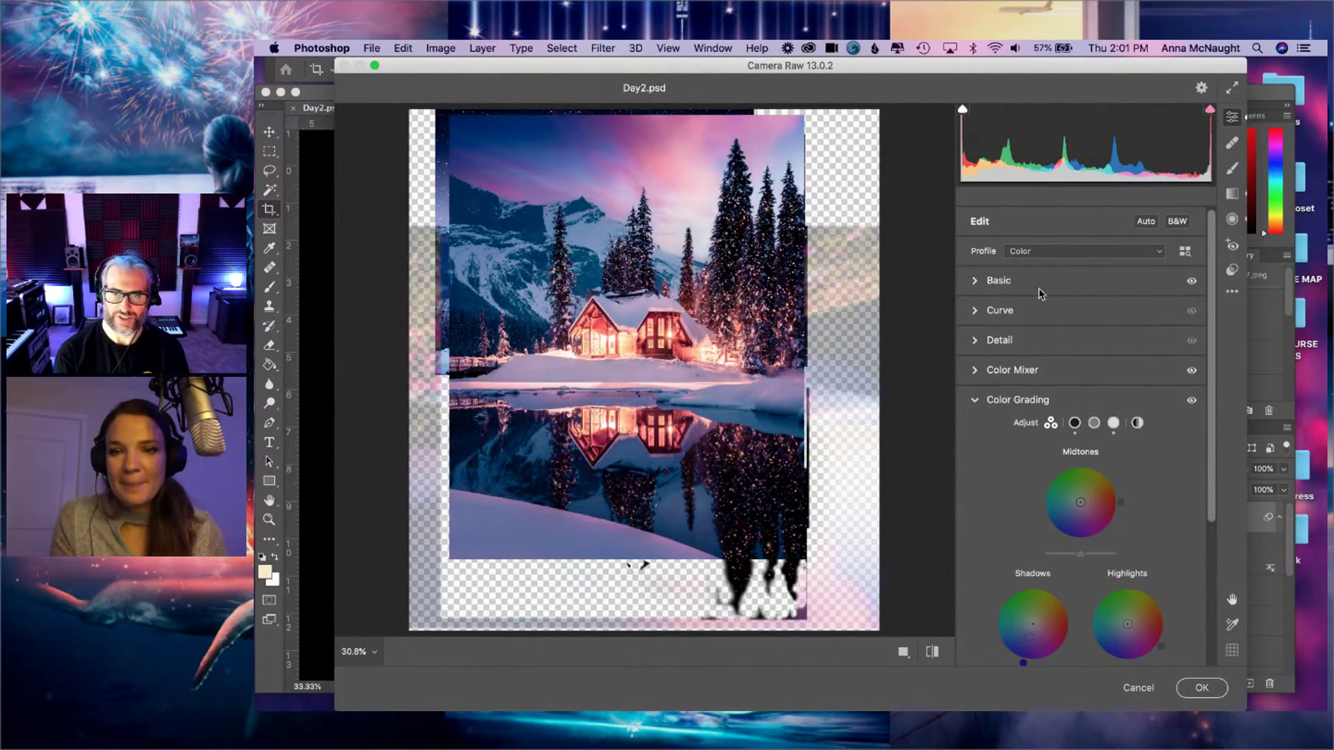
left_click(1004, 281)
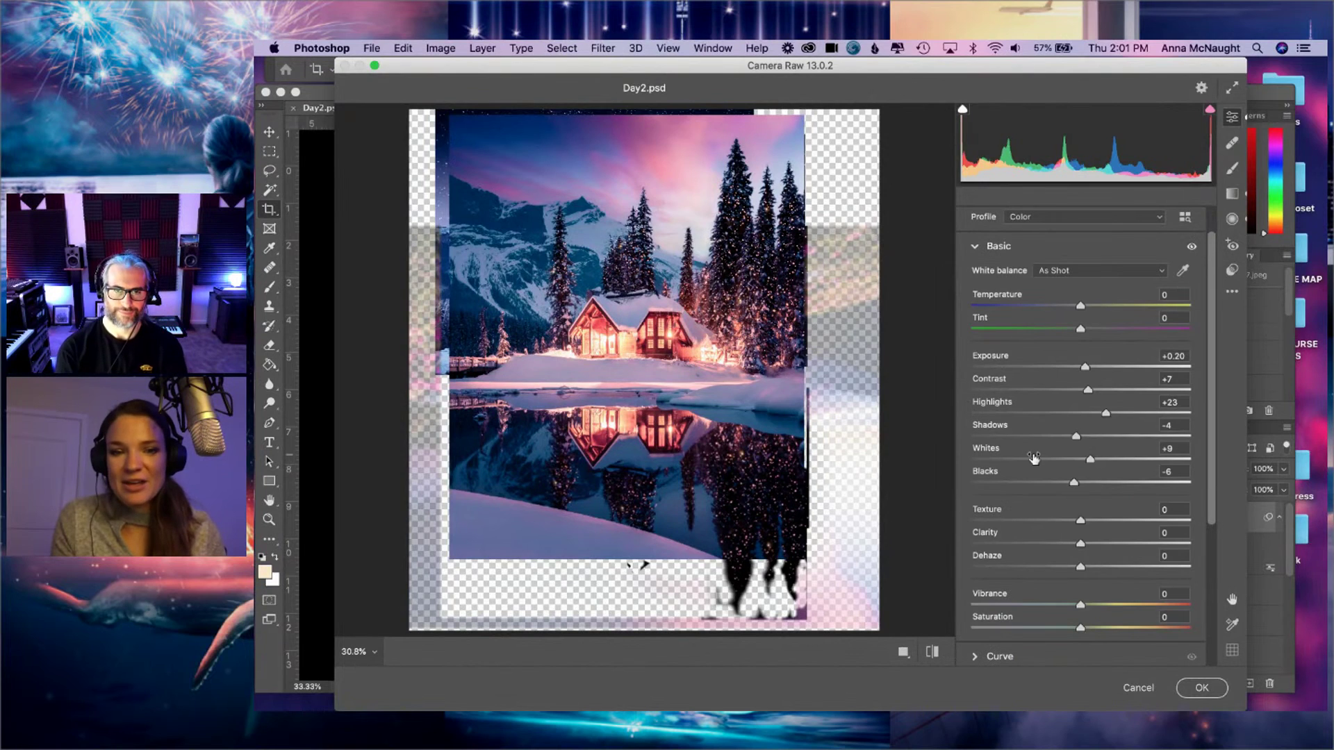
scroll(1063, 584, "down", 3)
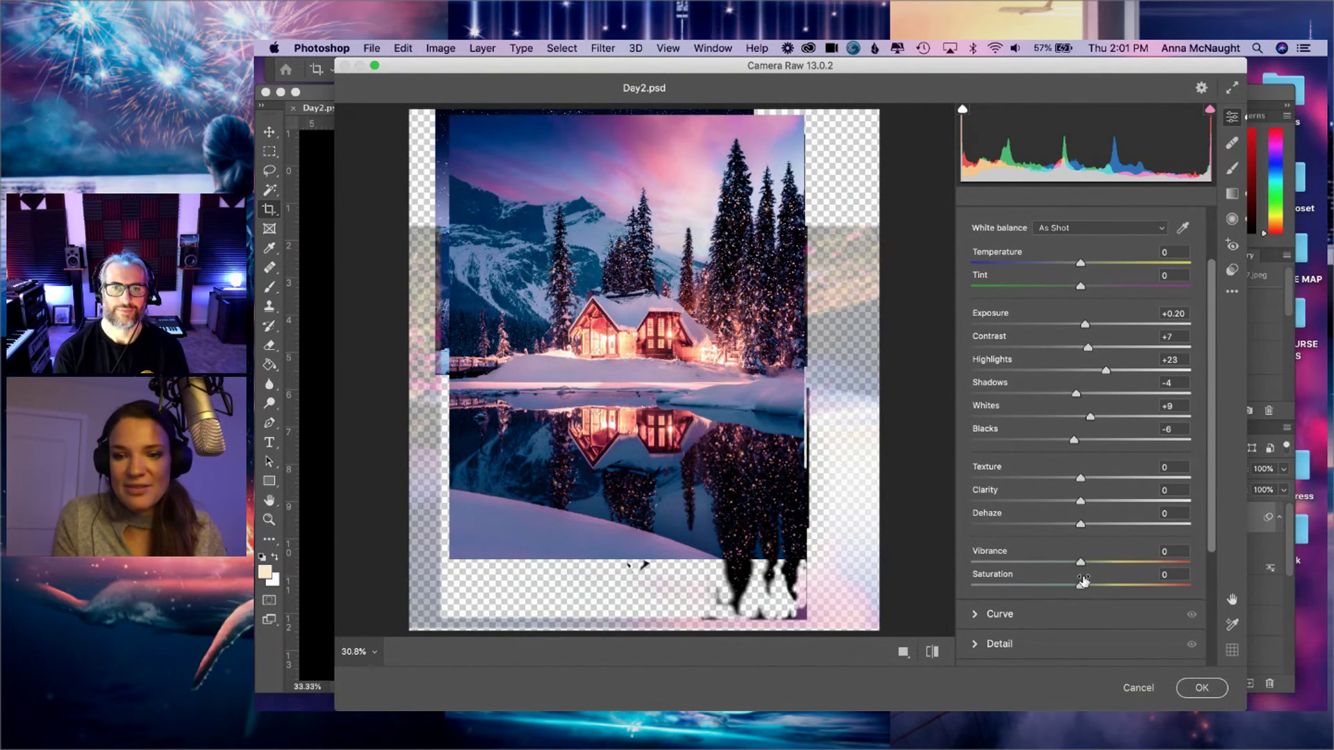
left_click_drag(1081, 568, 1076, 590)
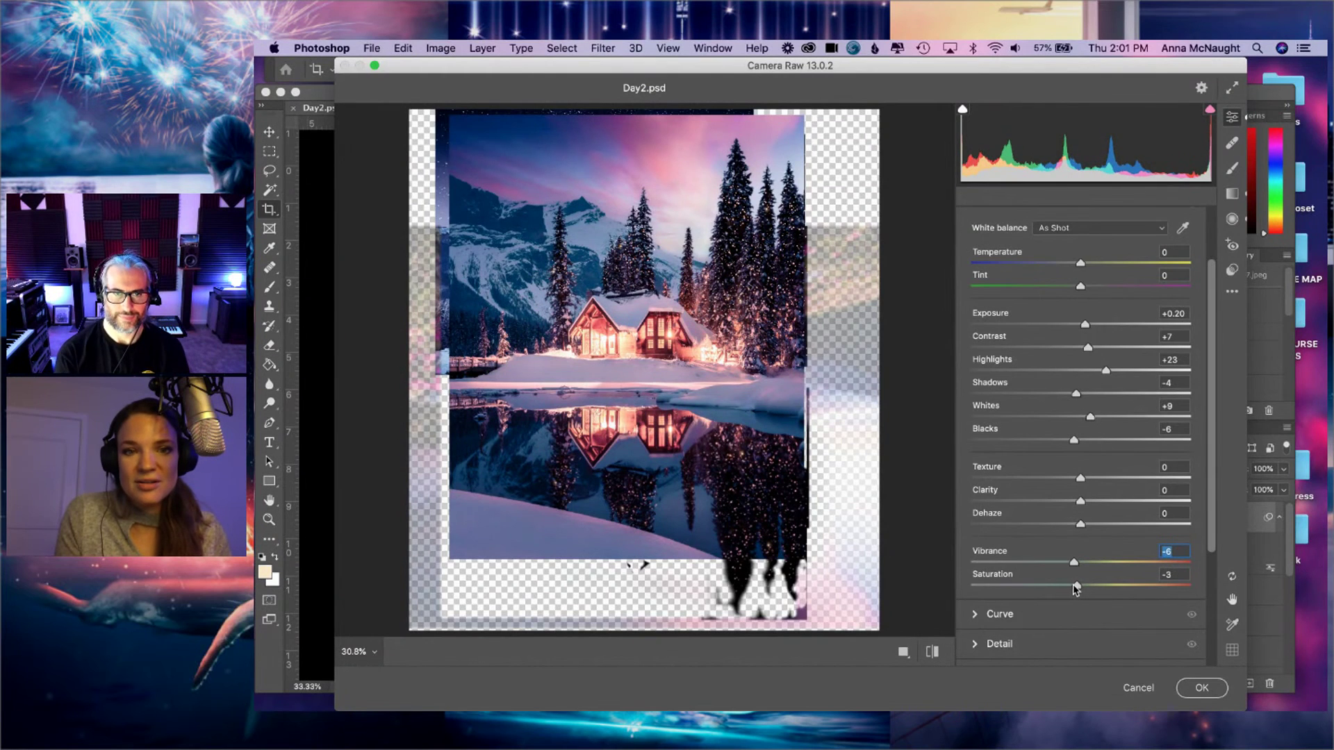
left_click(1076, 589)
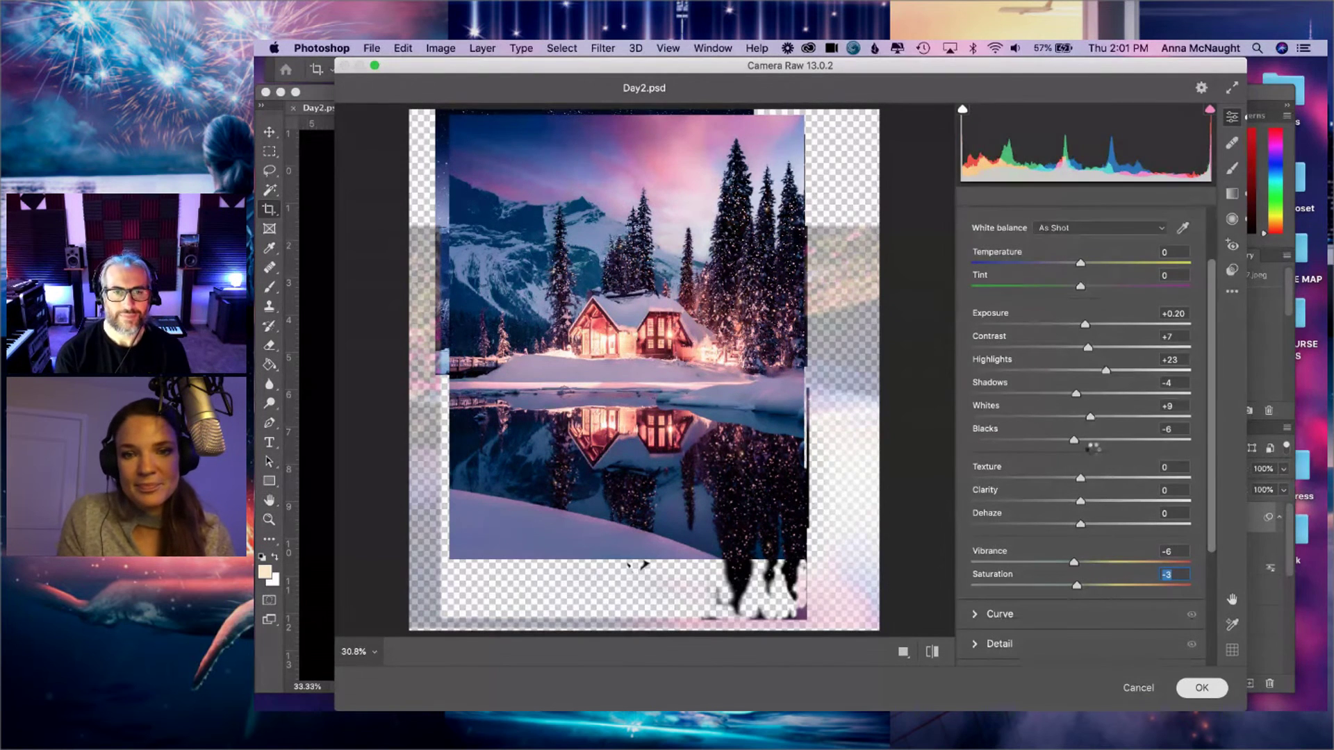
key("Return")
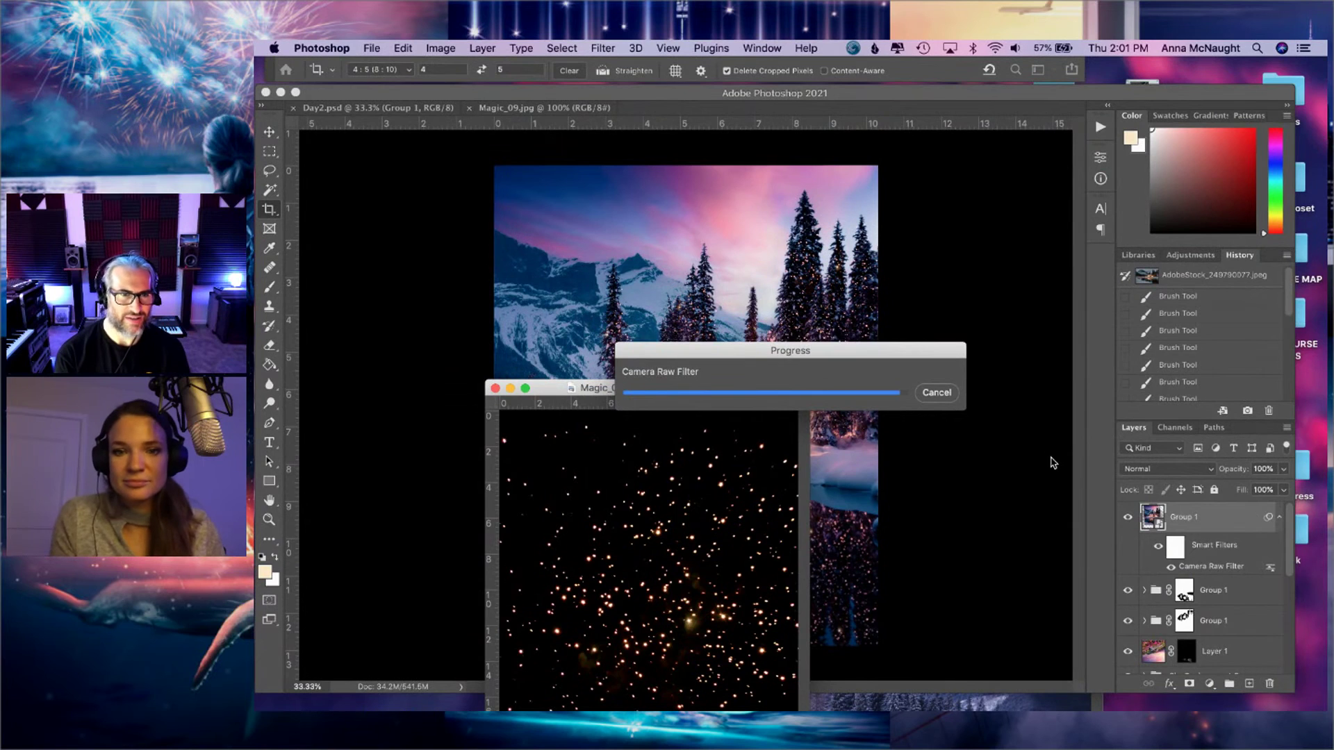
left_click(1006, 454)
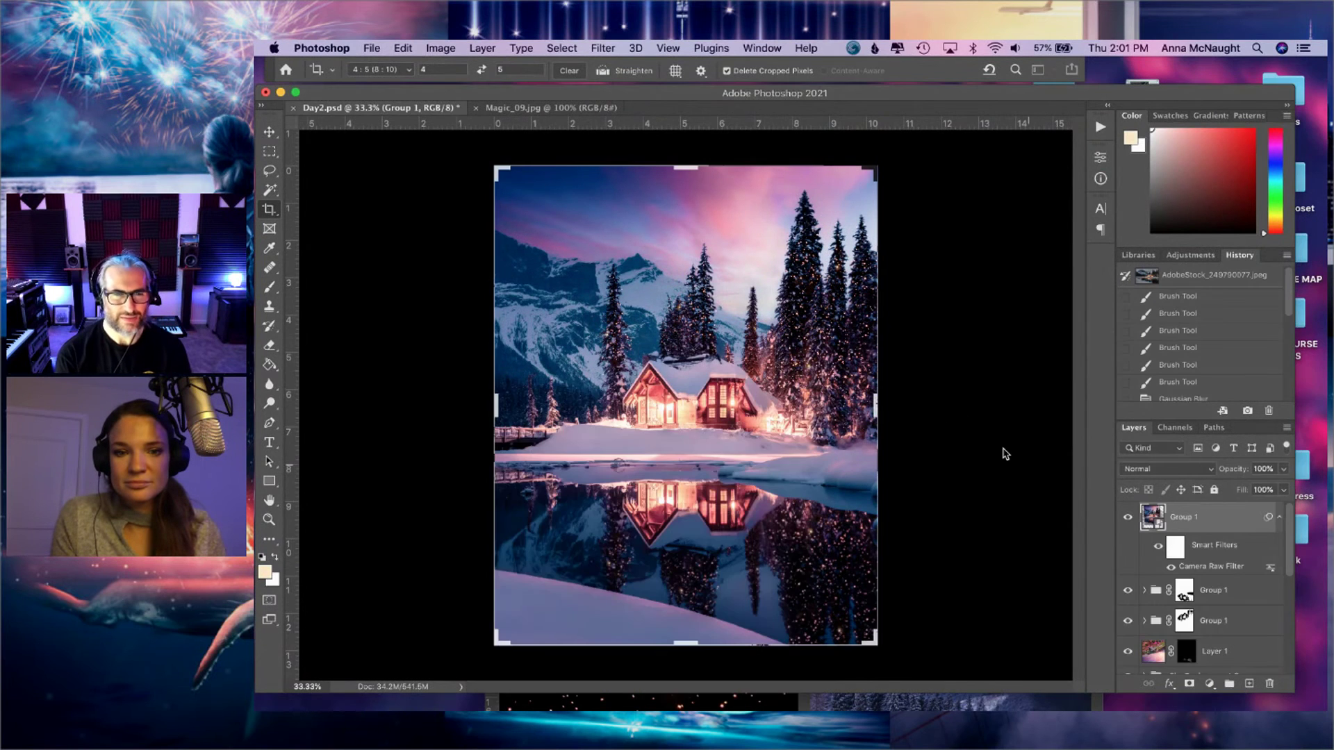
- Compare the history states before and after the latest filter edit, and toggle the Group 1 smart object's visibility to review the grade
scroll(1188, 389, "down", 10)
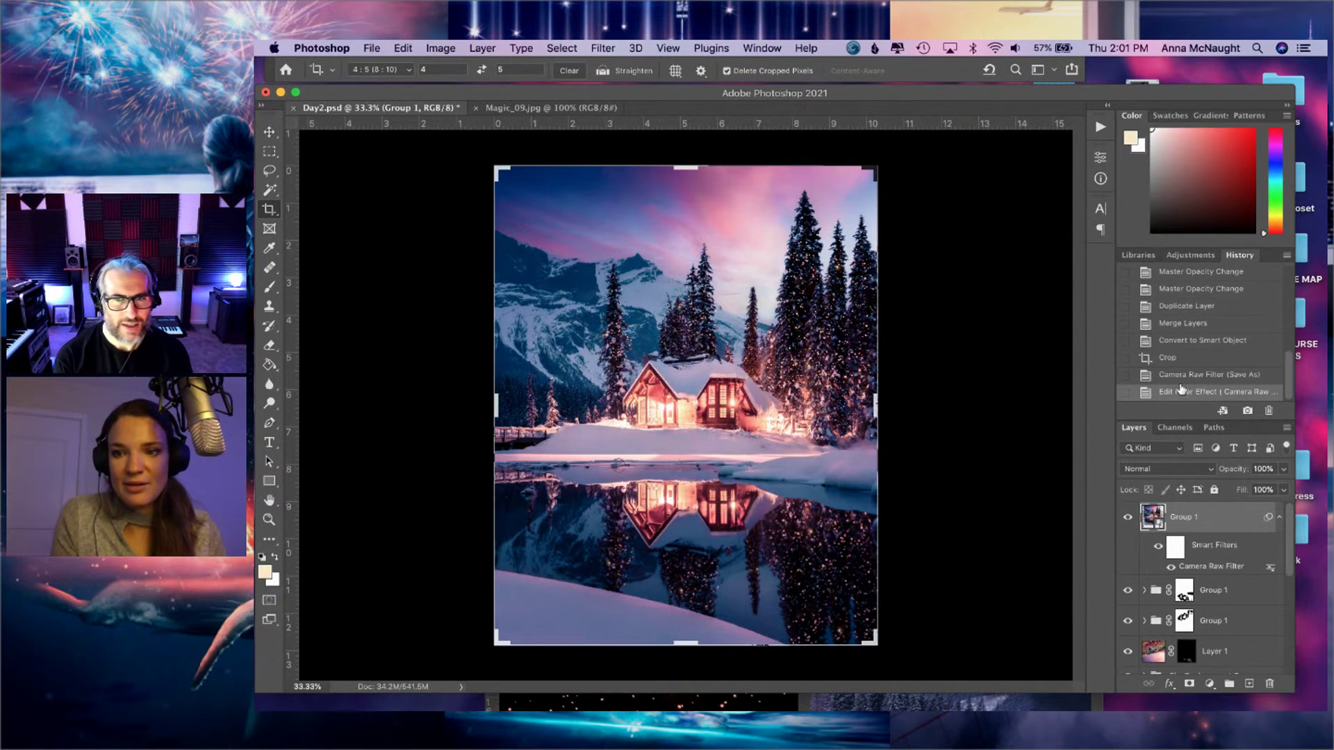
left_click(1179, 378)
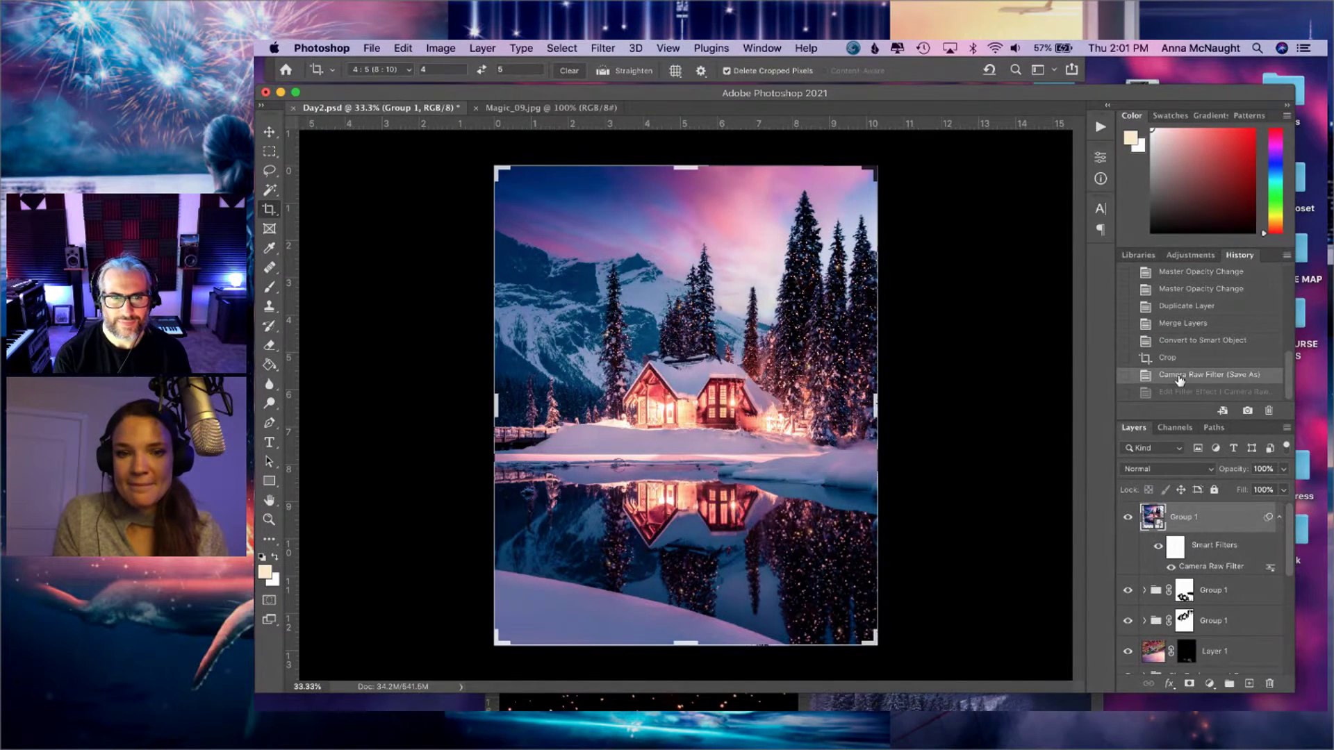
left_click(1175, 393)
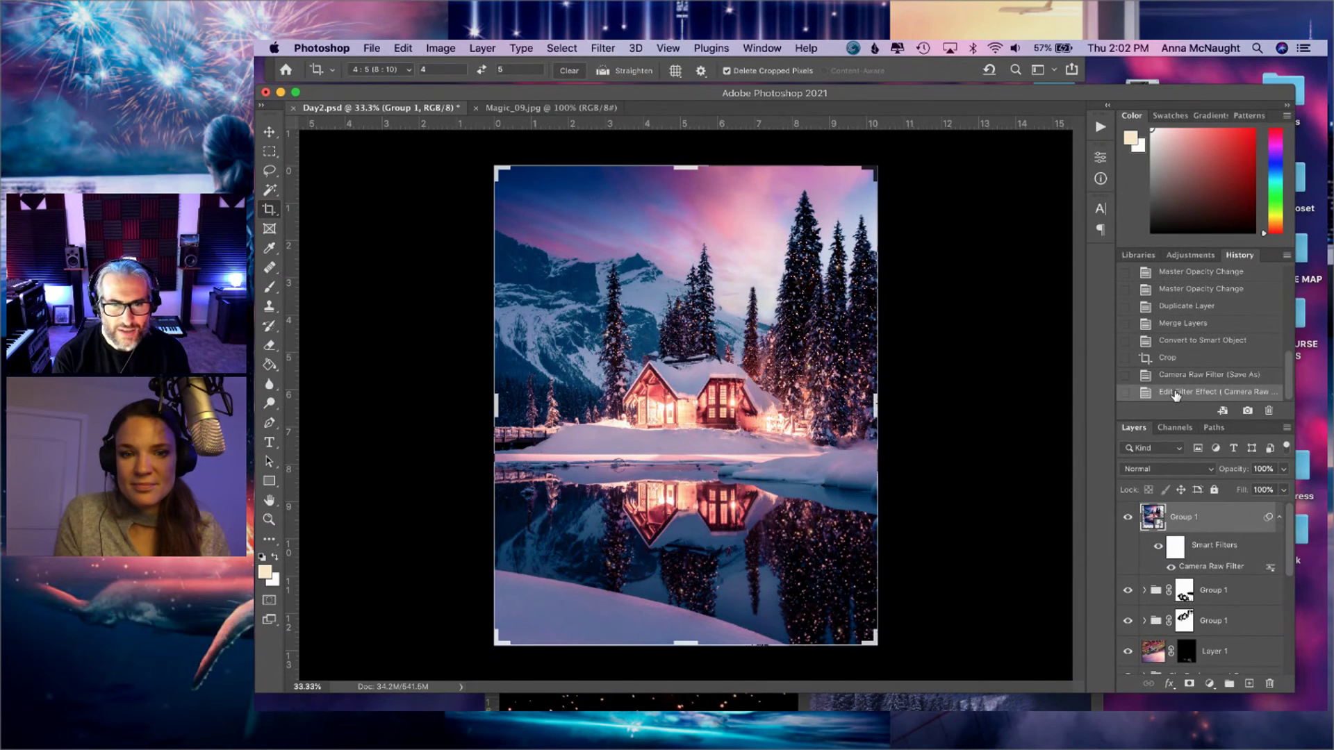
left_click(1175, 378)
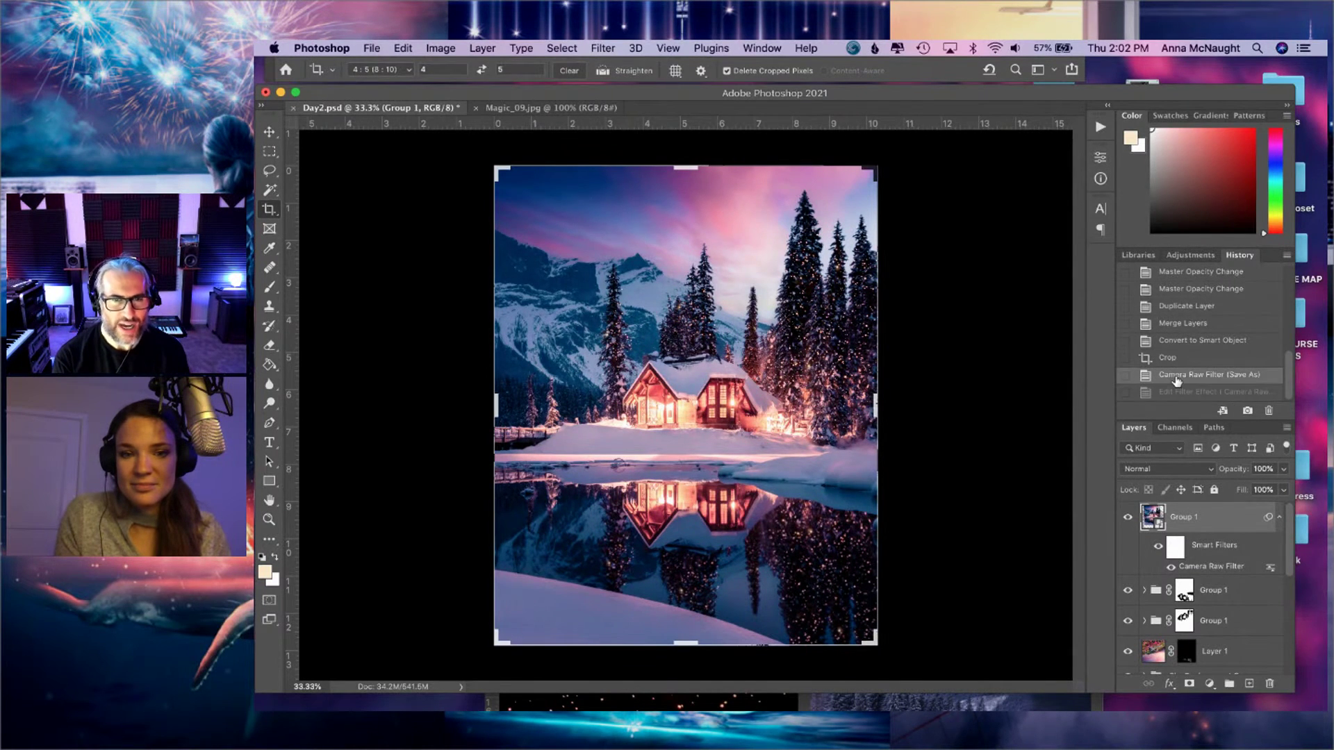
left_click(1179, 393)
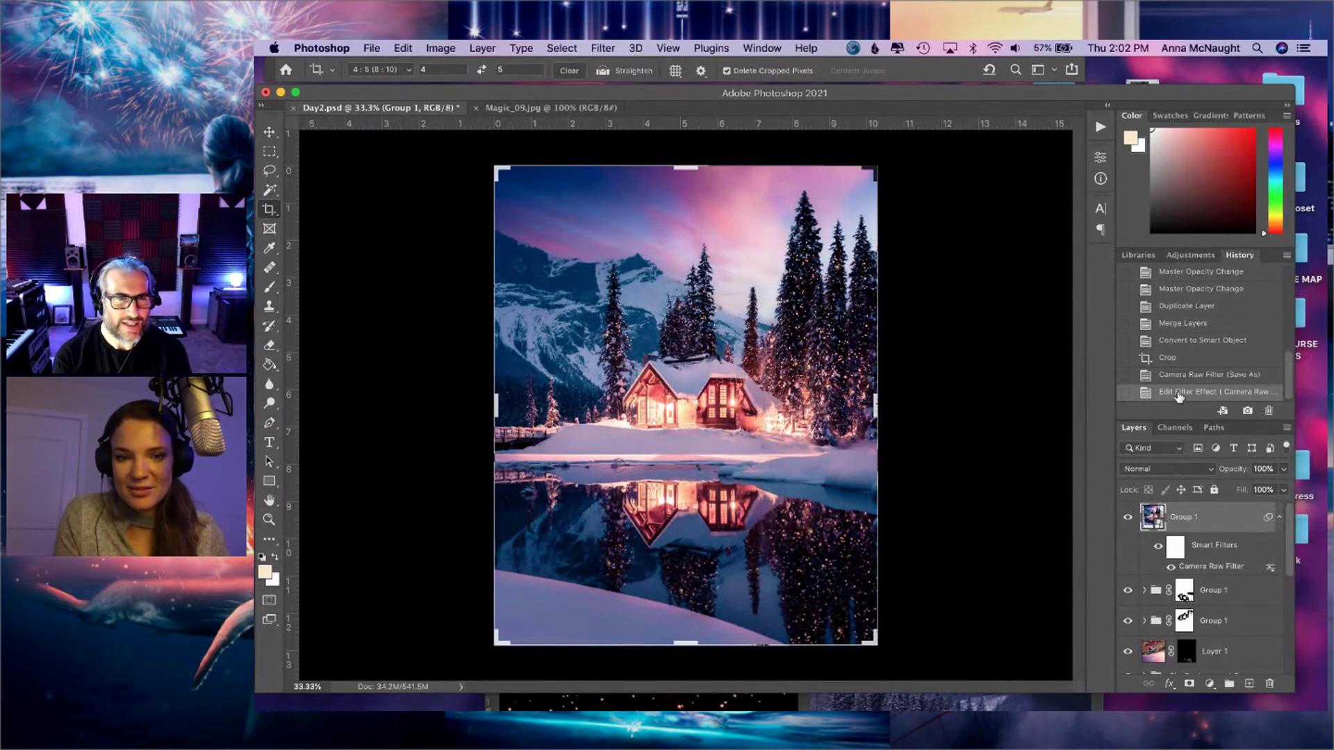
left_click(1127, 517)
left_click(1127, 518)
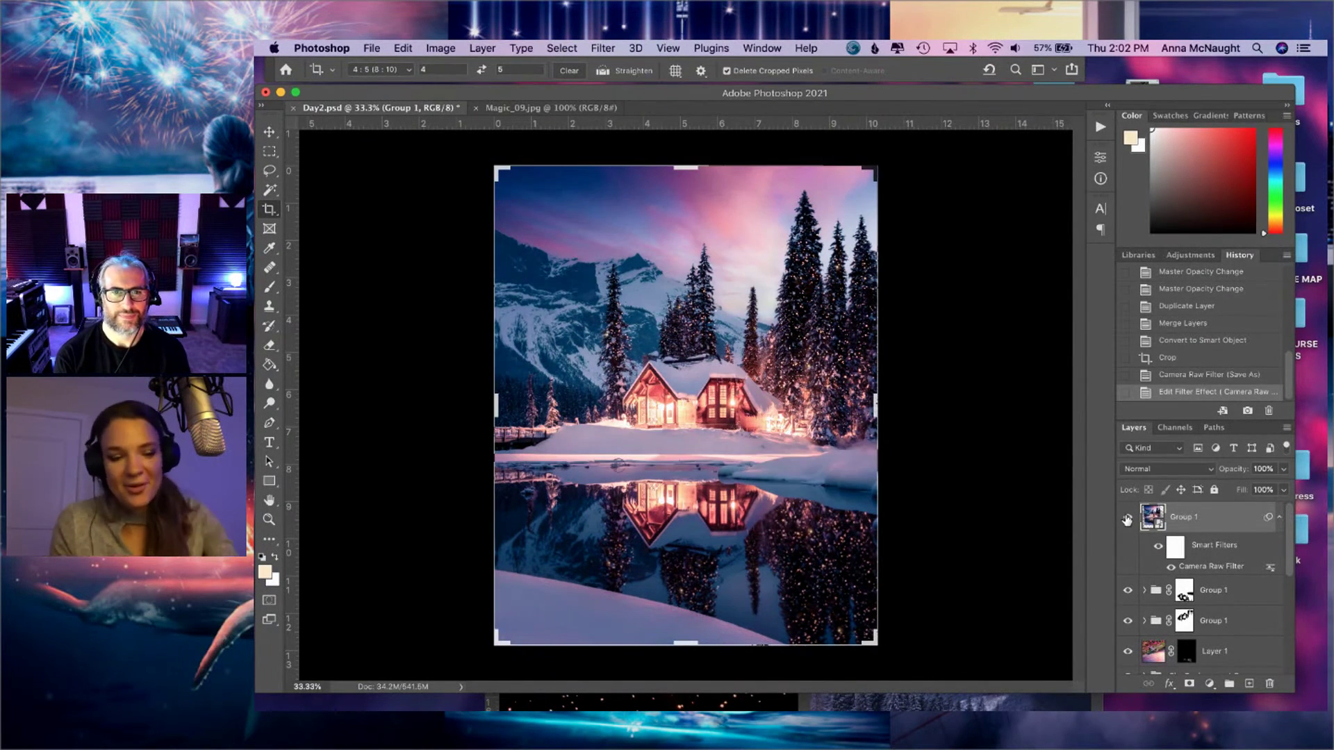
- Save Day2.psd, and open AdobeStock_306816678.jpeg and AdobeStock_245479351.jpeg from the Day 2 folder
key("super+s")
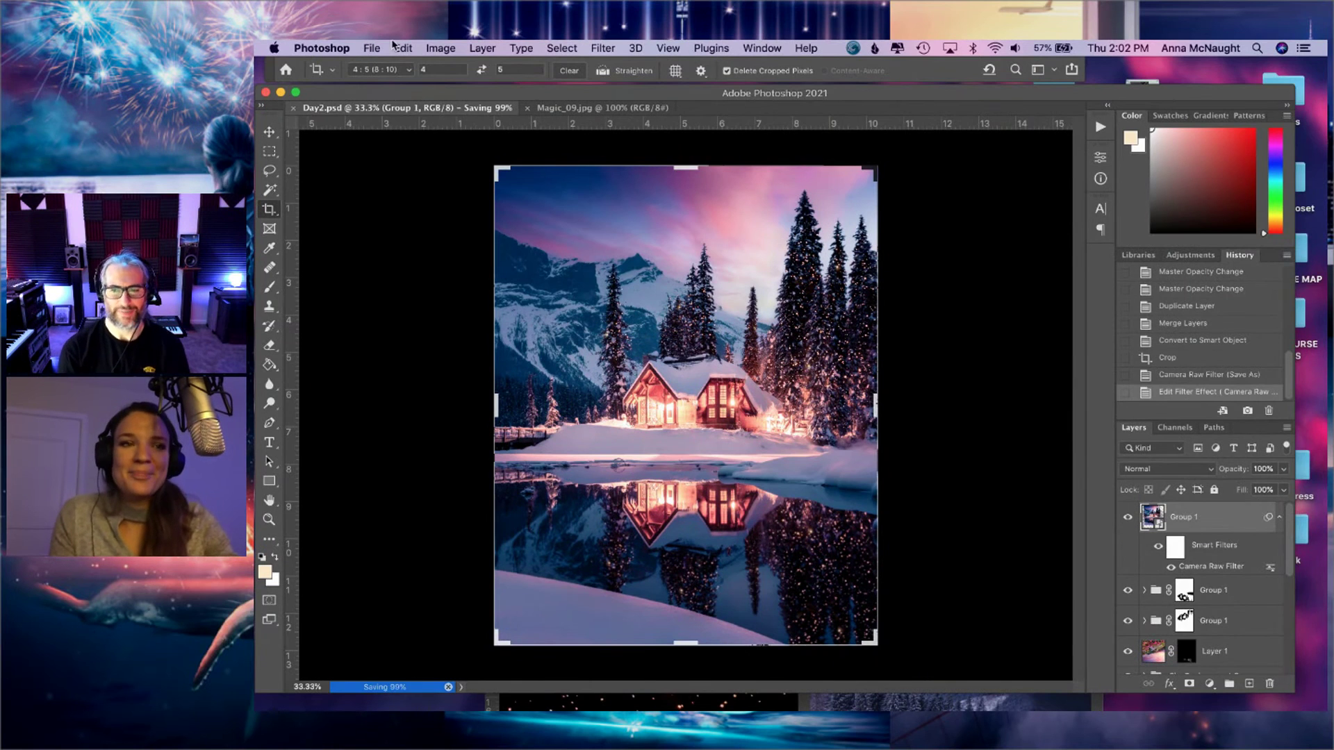
left_click(372, 47)
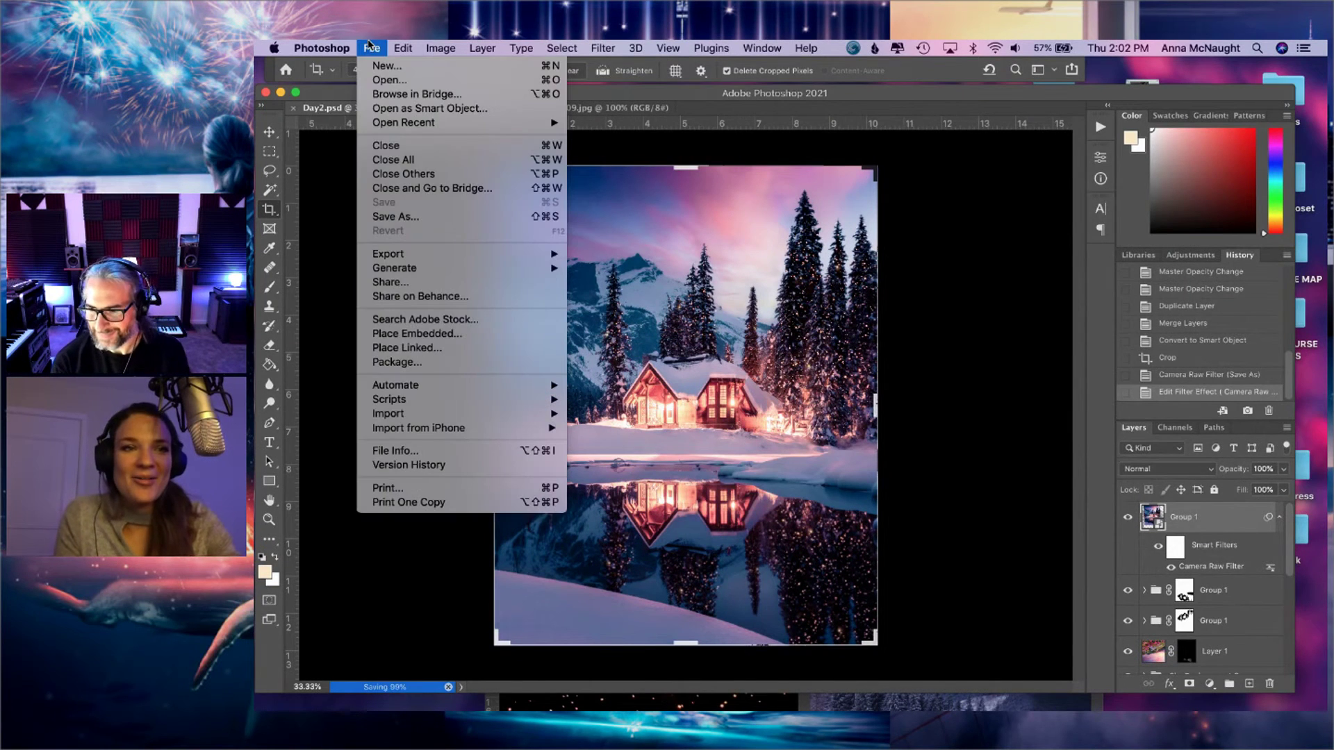
left_click(375, 80)
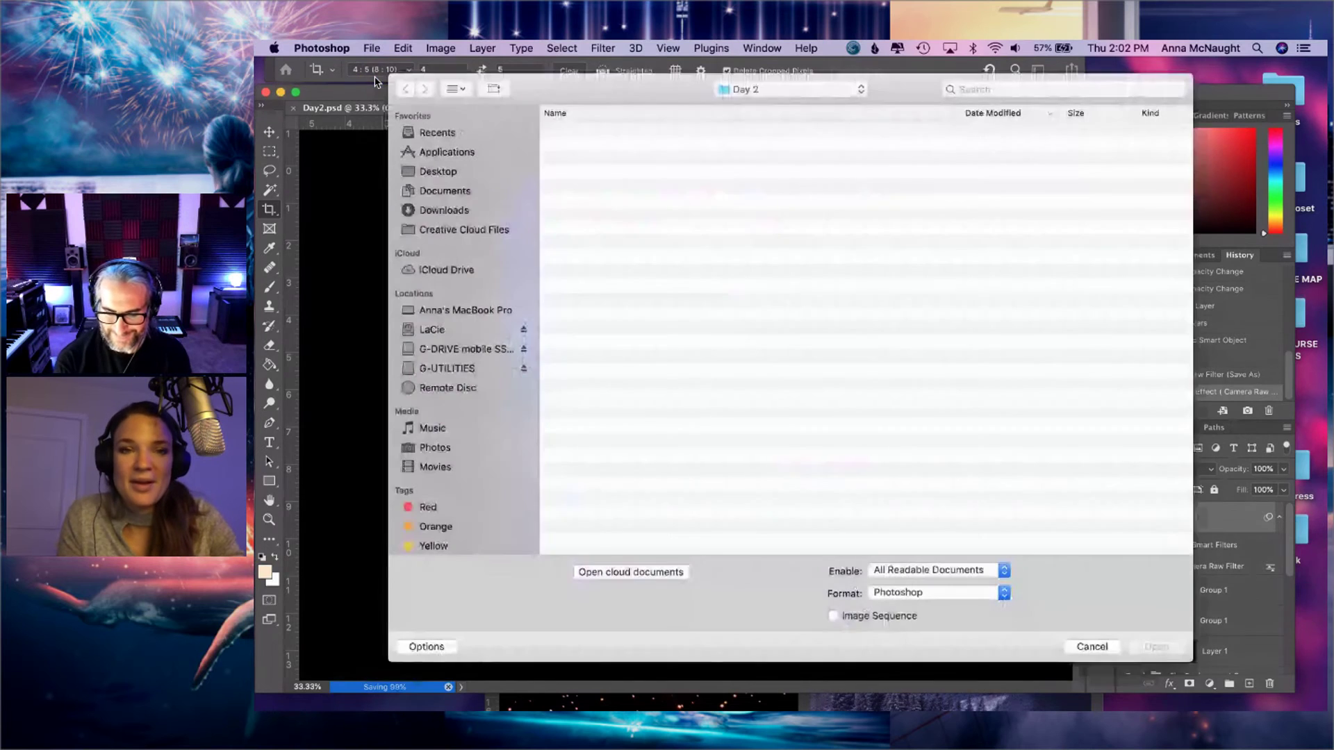
left_click(588, 204)
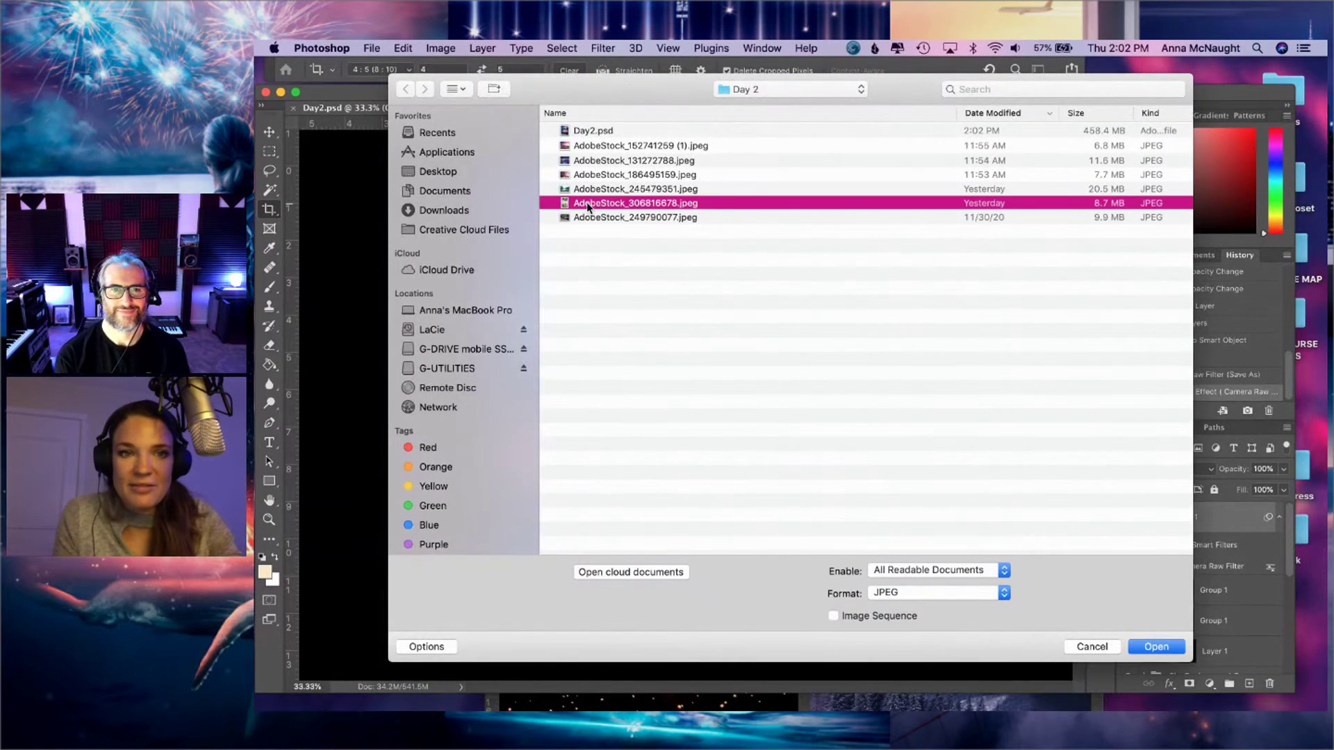
left_click(584, 189, "shift")
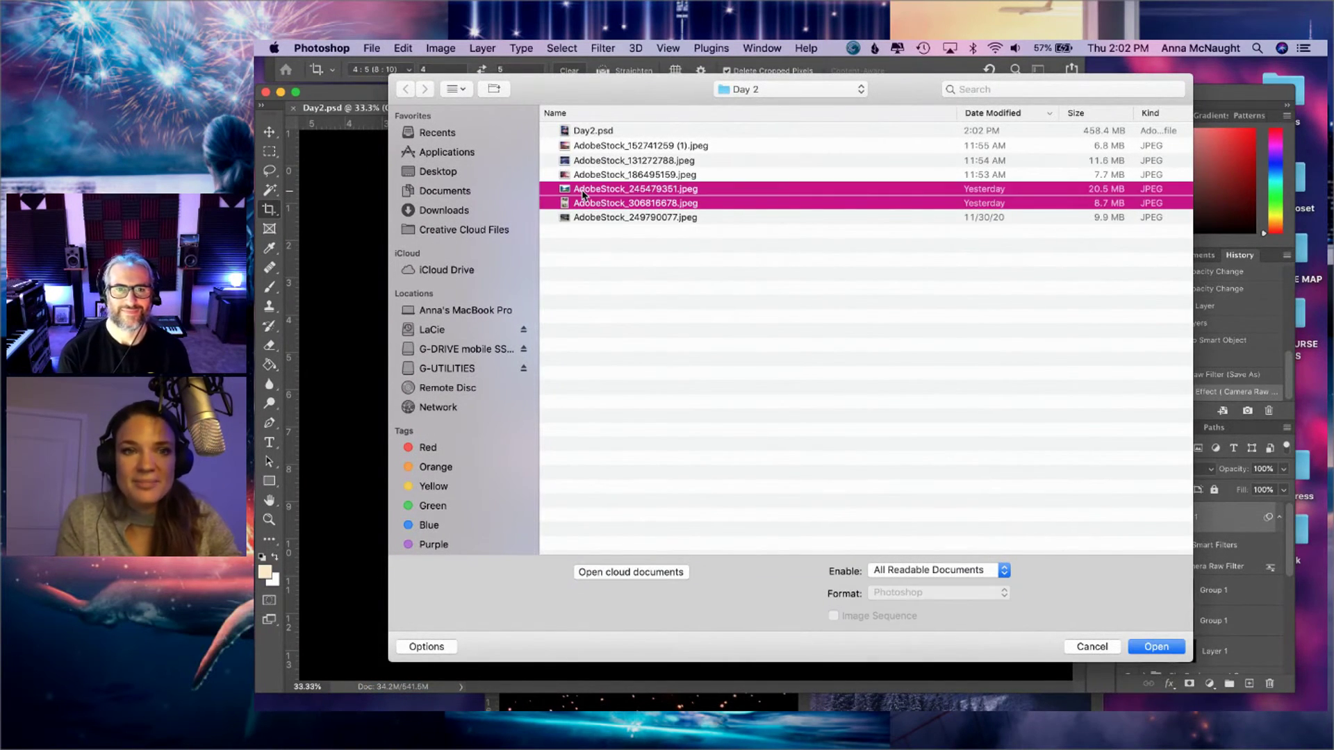
key("Return")
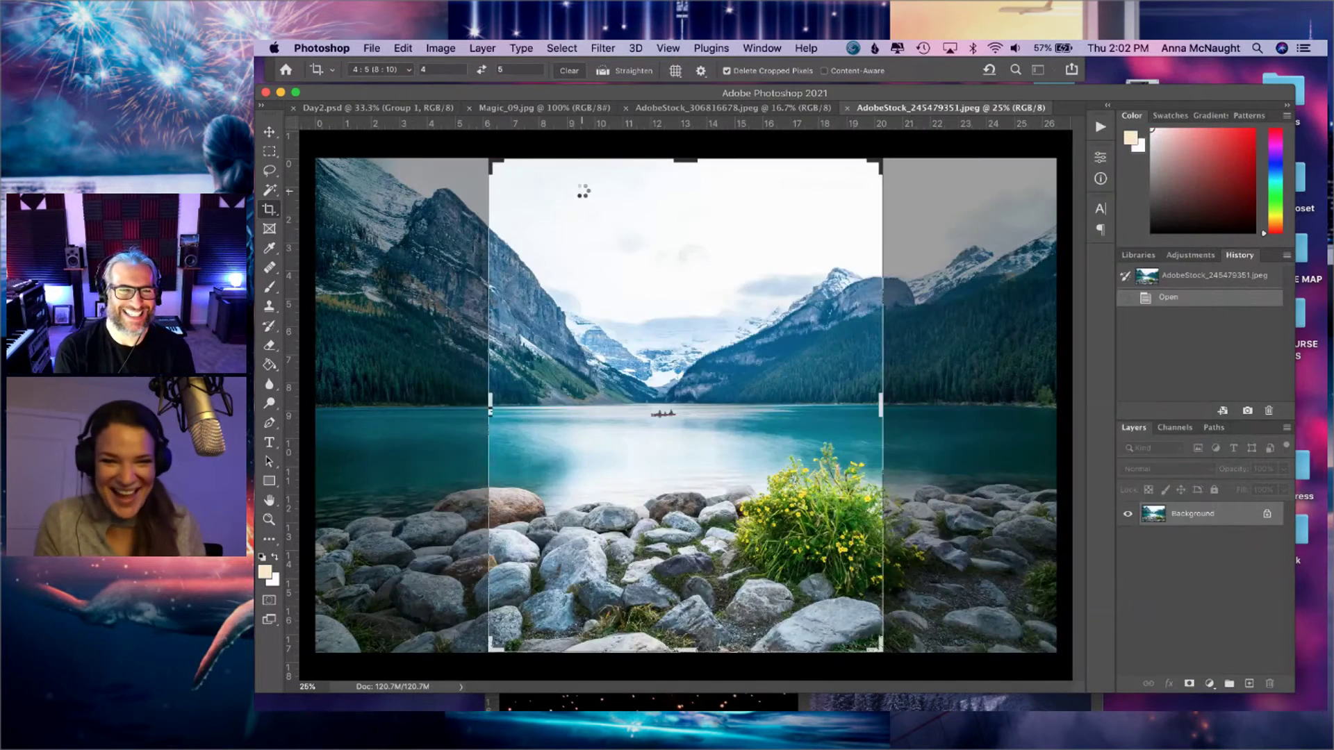
- Leave the Crop tool, look over the swing and lake photos, and return to the swing photo with the Move tool
left_click(740, 113)
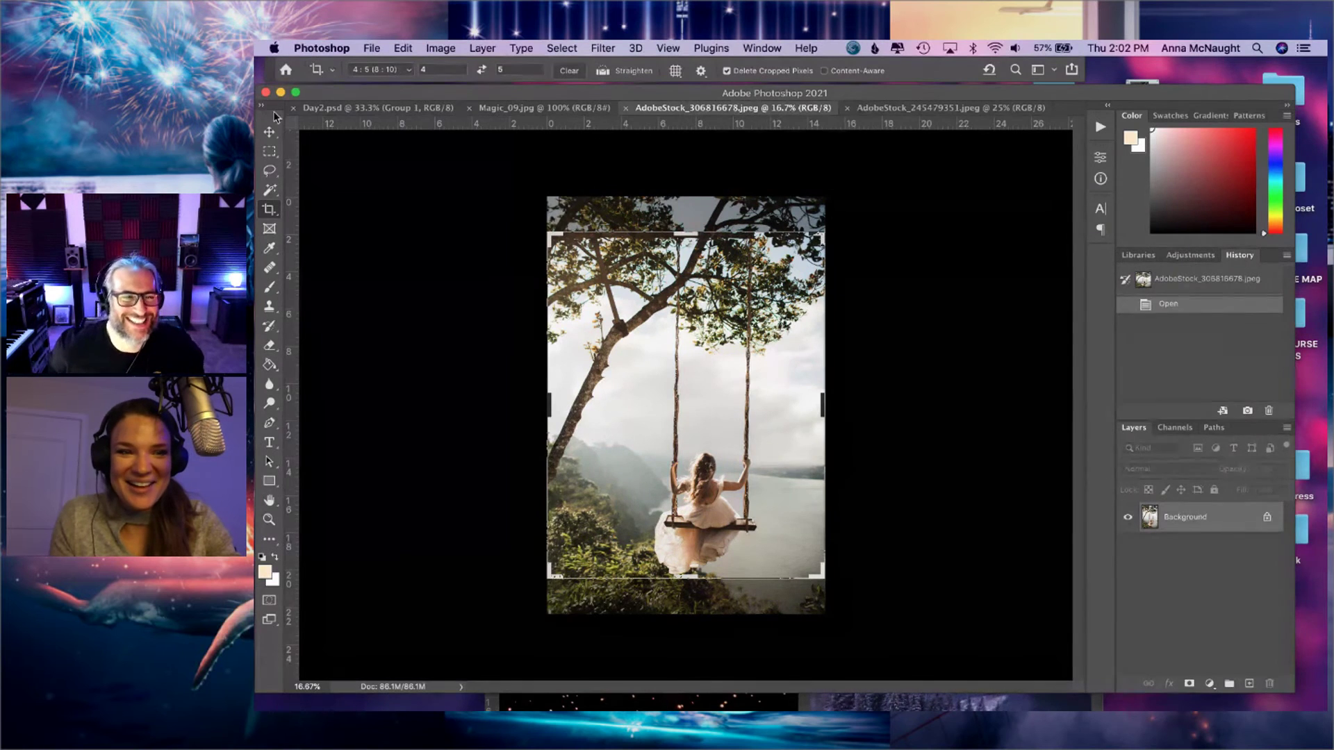
left_click(269, 151)
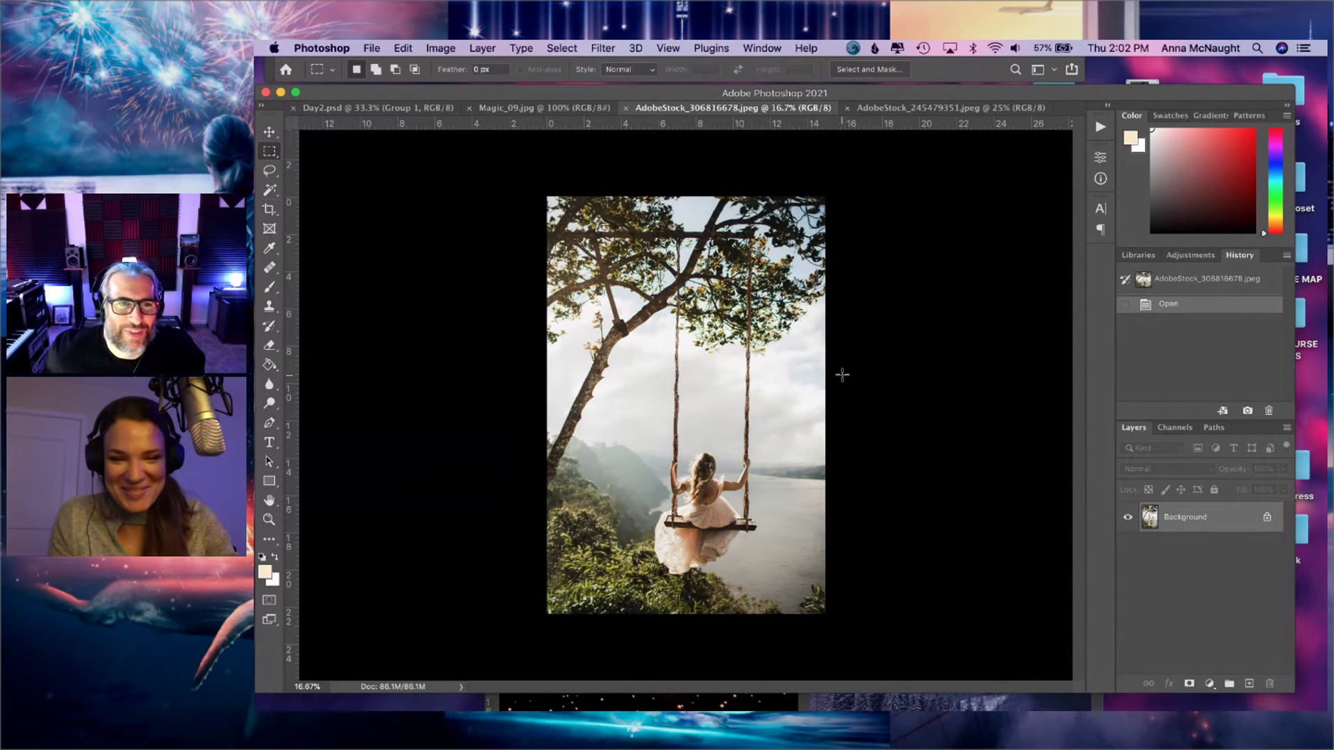
left_click(938, 109)
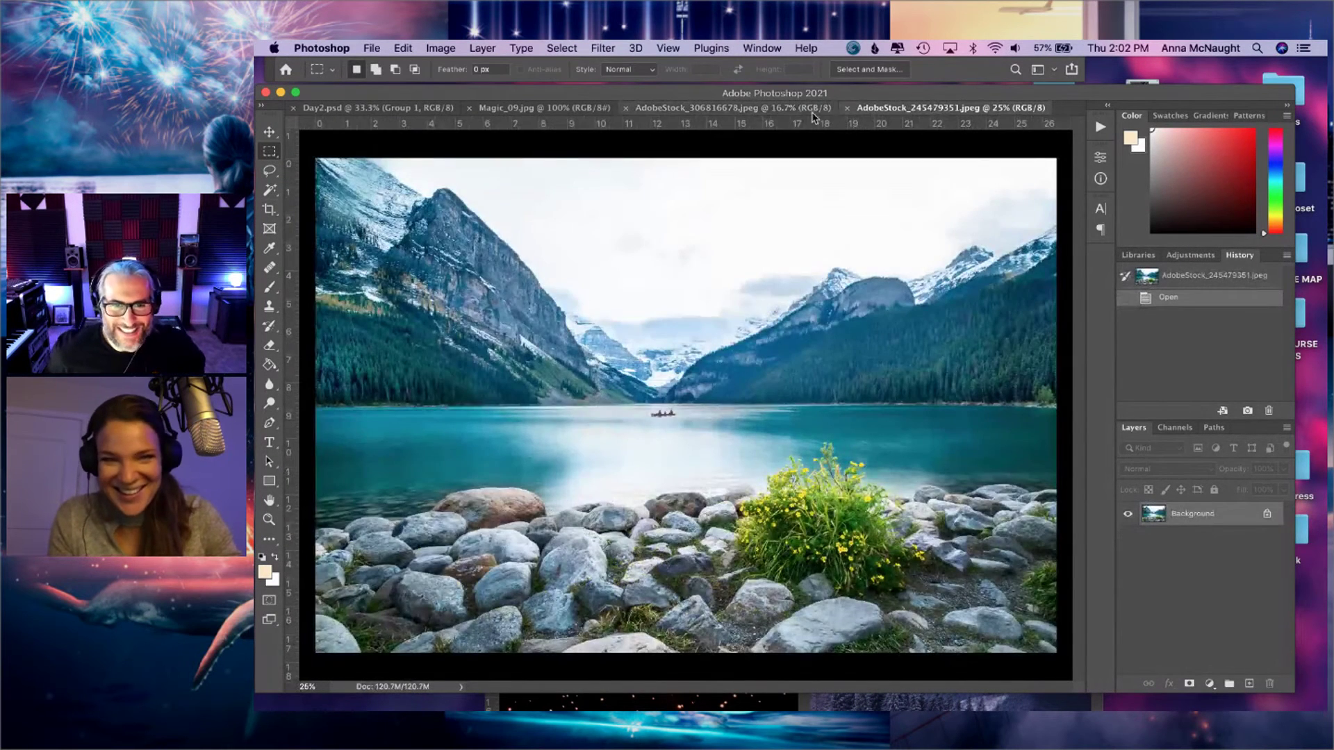
left_click(782, 111)
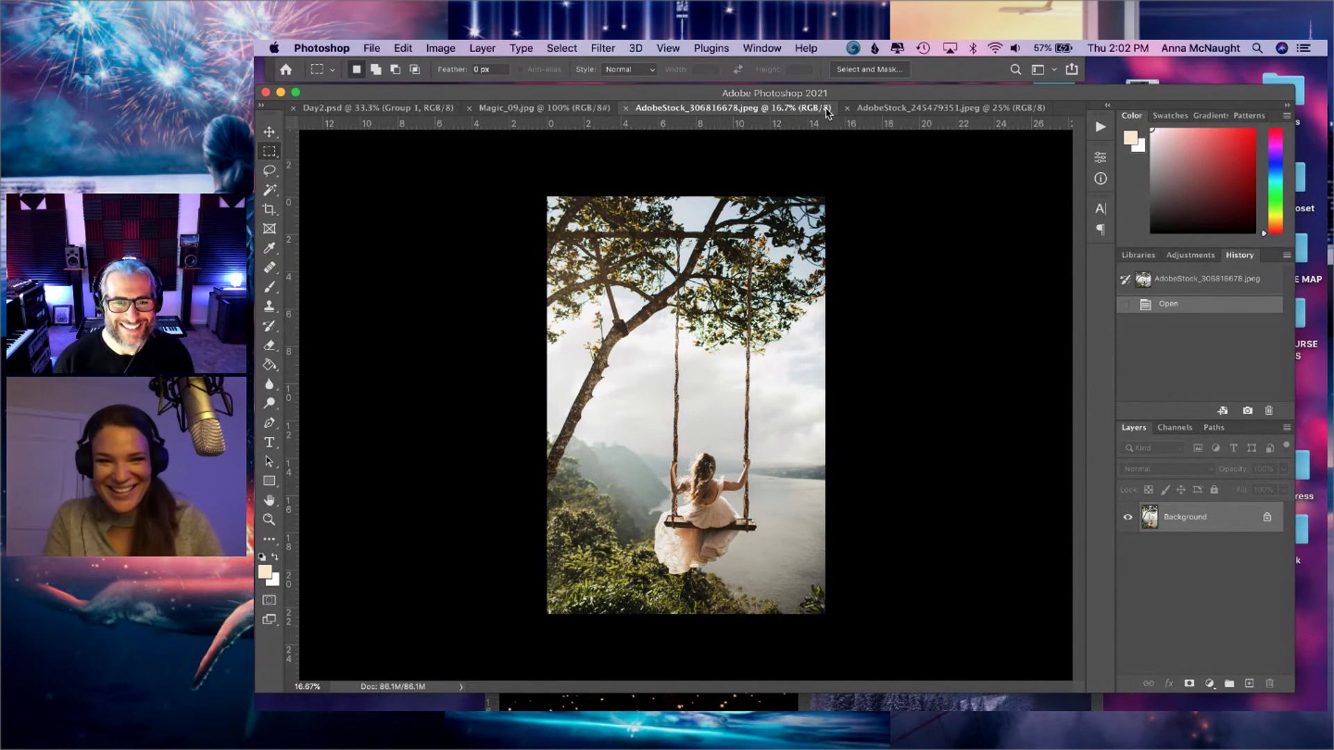
left_click(268, 133)
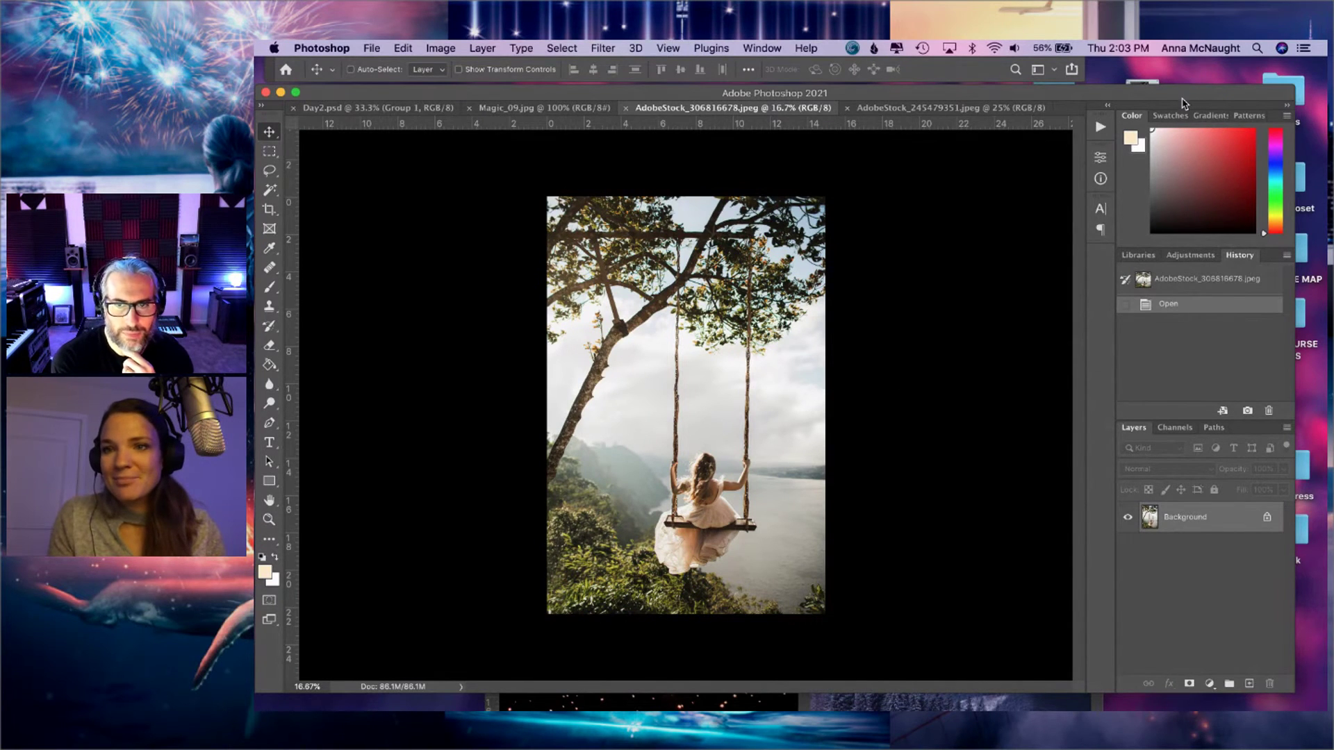
- Open the swing photo in the Camera Raw Filter and set exposure to -0.25, contrast to +5 and temperature to +5
left_click(606, 49)
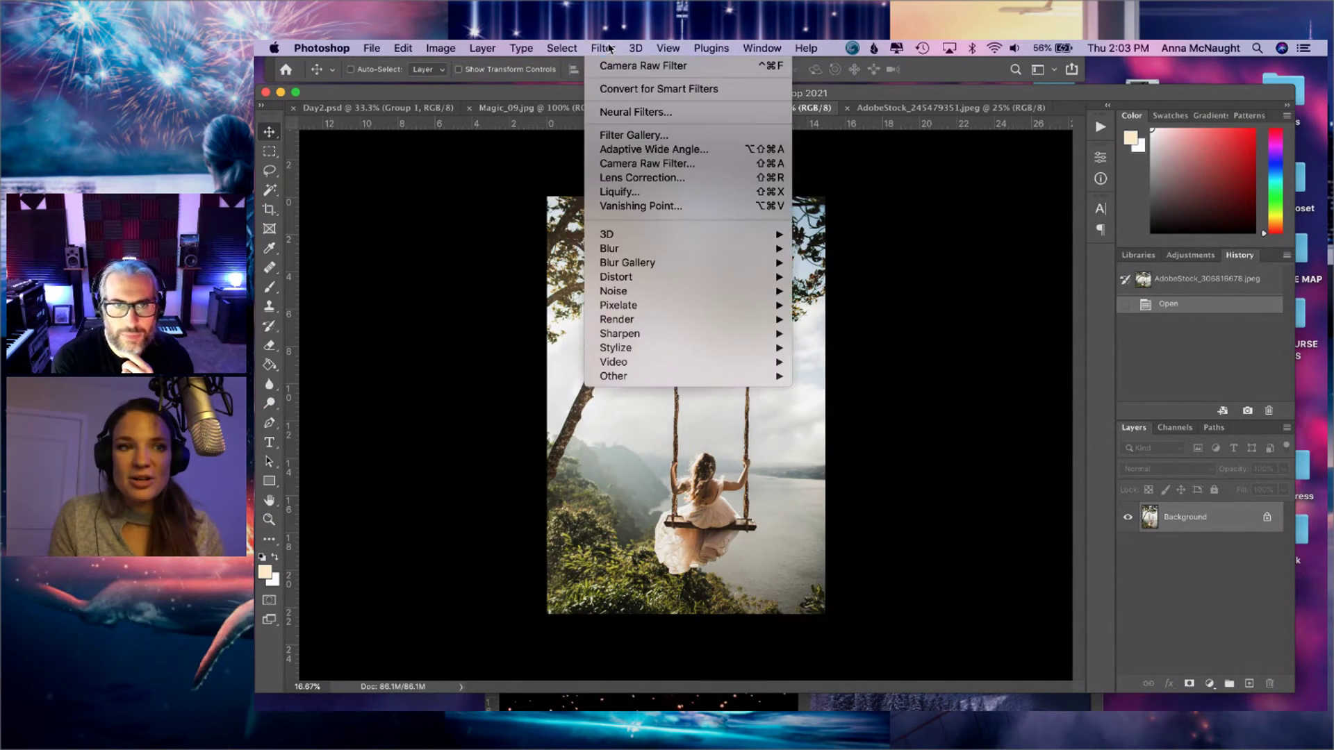
left_click(646, 171)
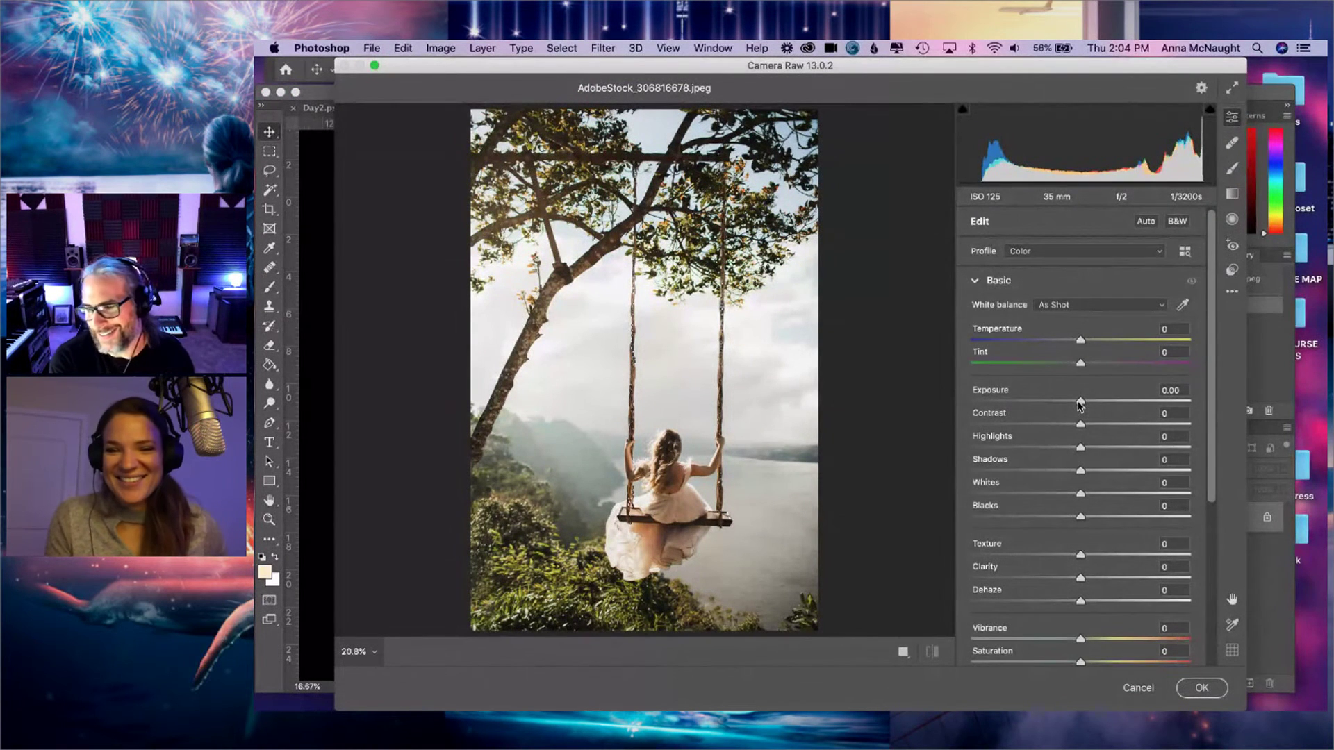
left_click_drag(1080, 403, 1073, 405)
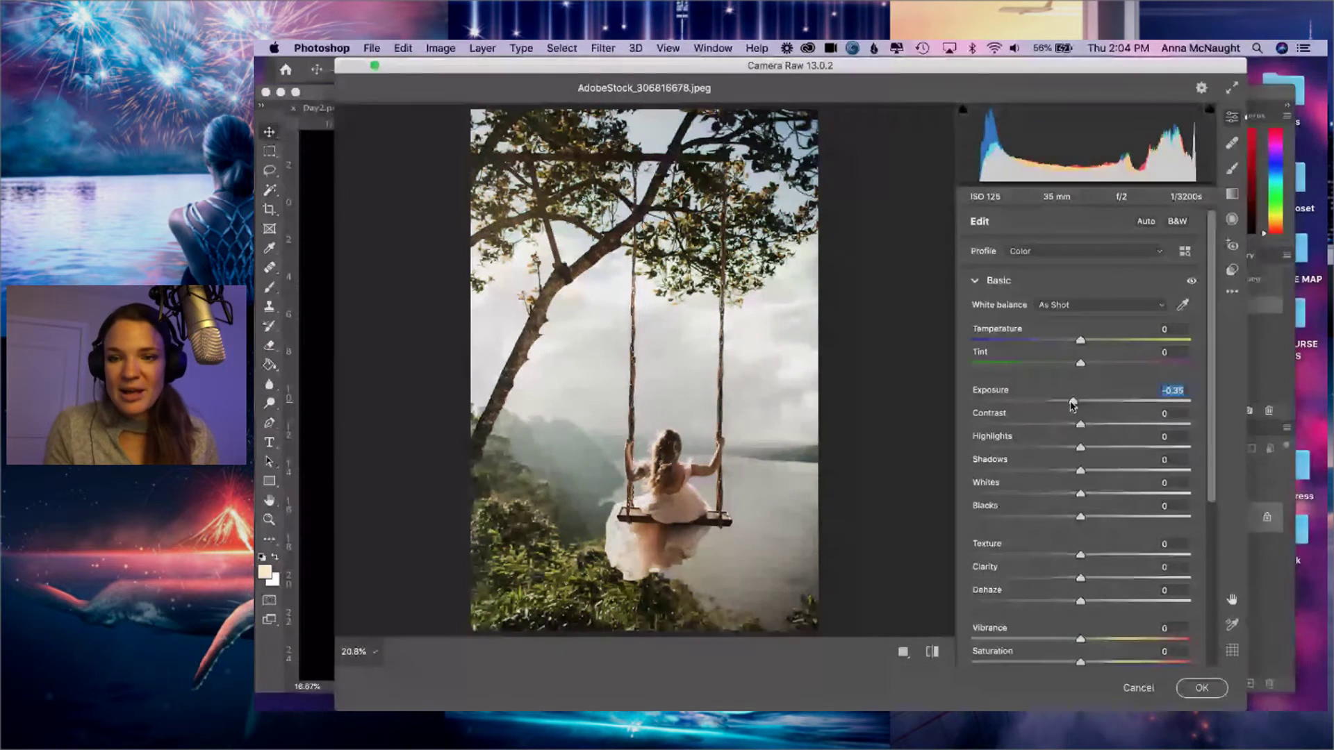
left_click_drag(1081, 424, 1088, 426)
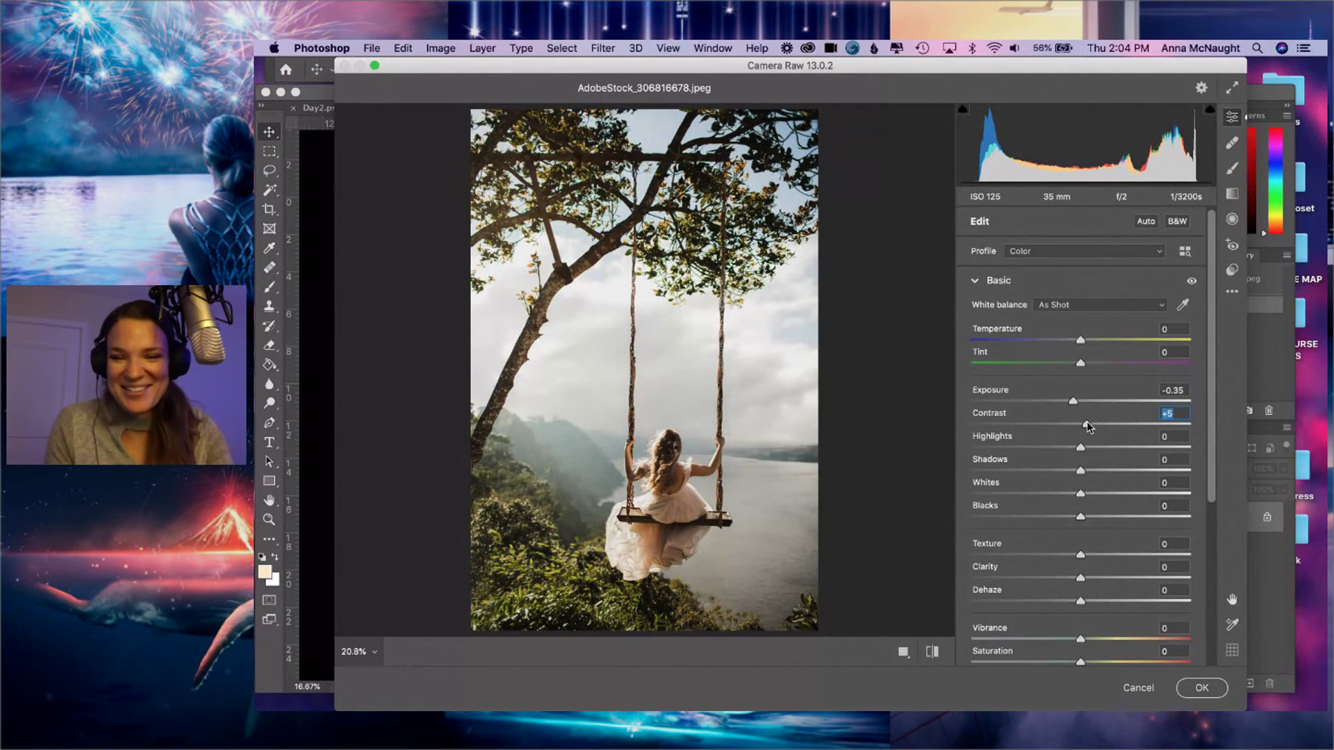
left_click_drag(1070, 405, 1074, 405)
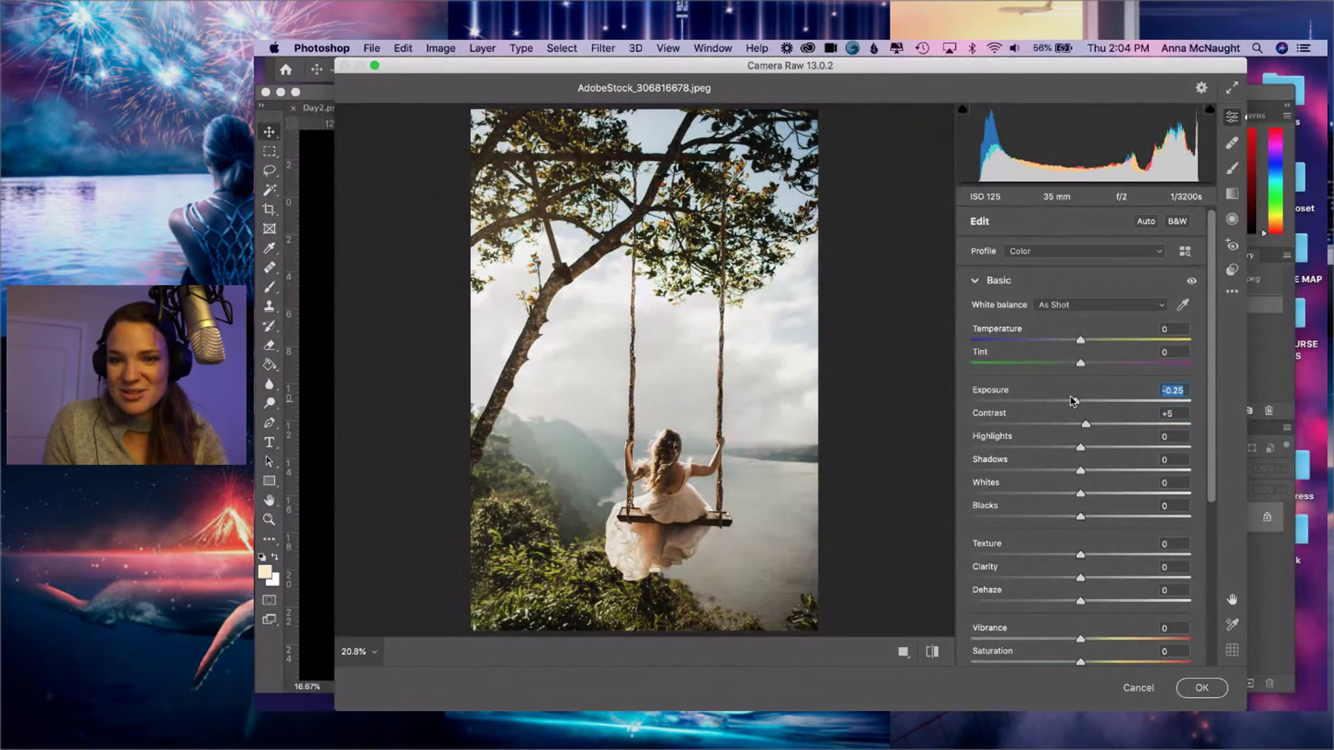
left_click_drag(1080, 340, 1087, 340)
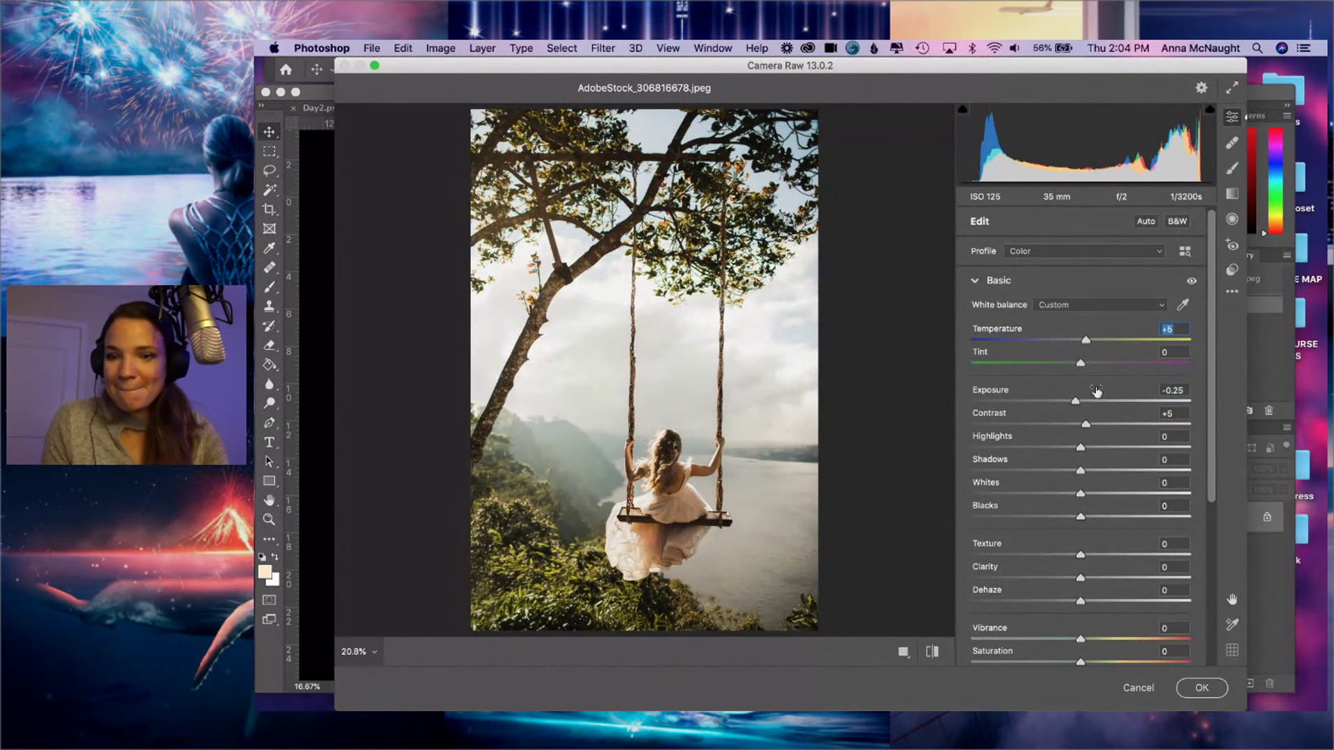
scroll(1041, 476, "down", 5)
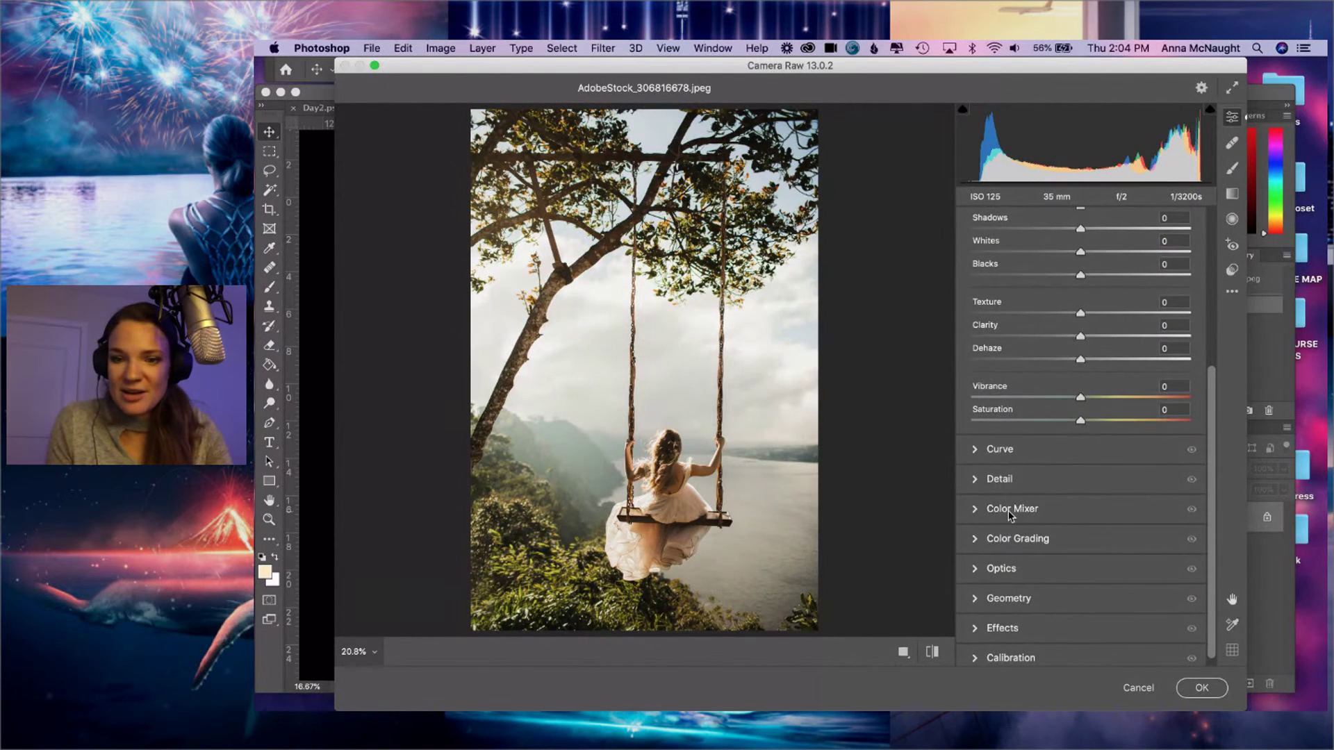
- Set the Color Mixer hue to -100 for the greens and +100 for the yellows
left_click(1011, 509)
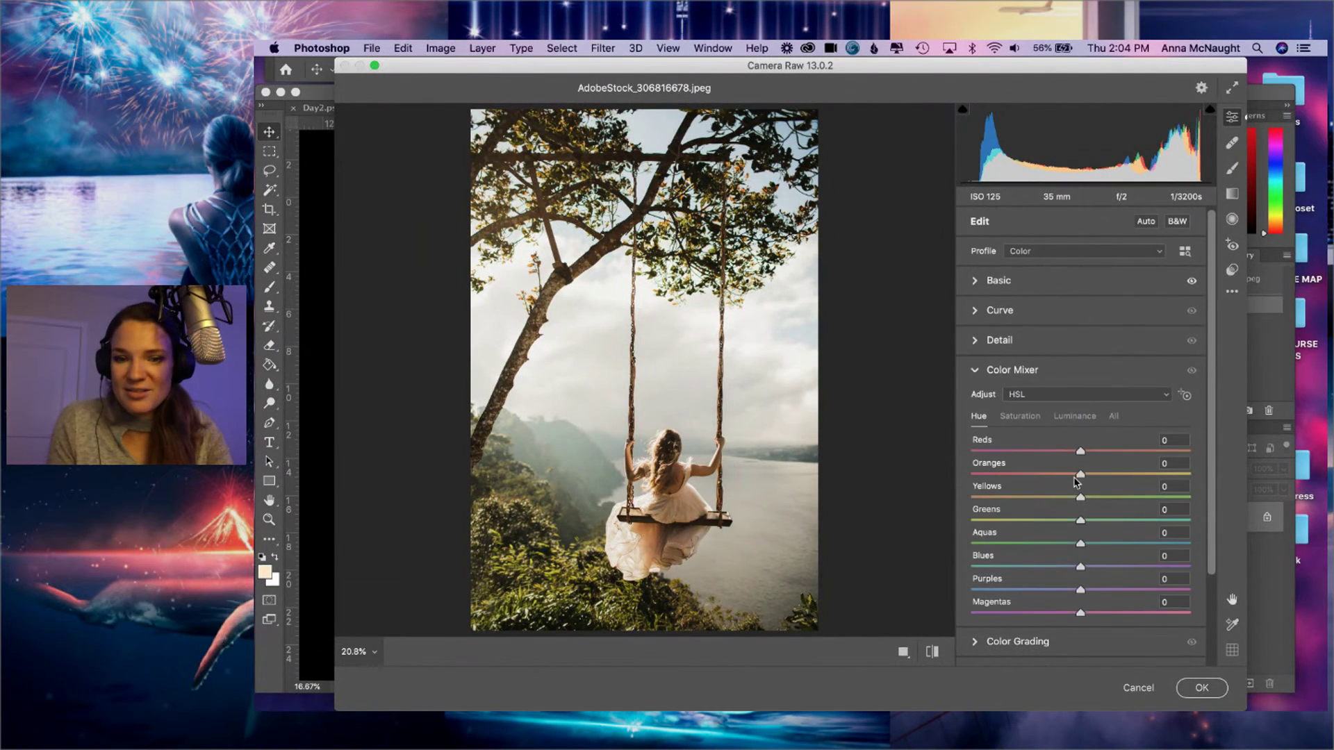
scroll(1076, 483, "down", 1)
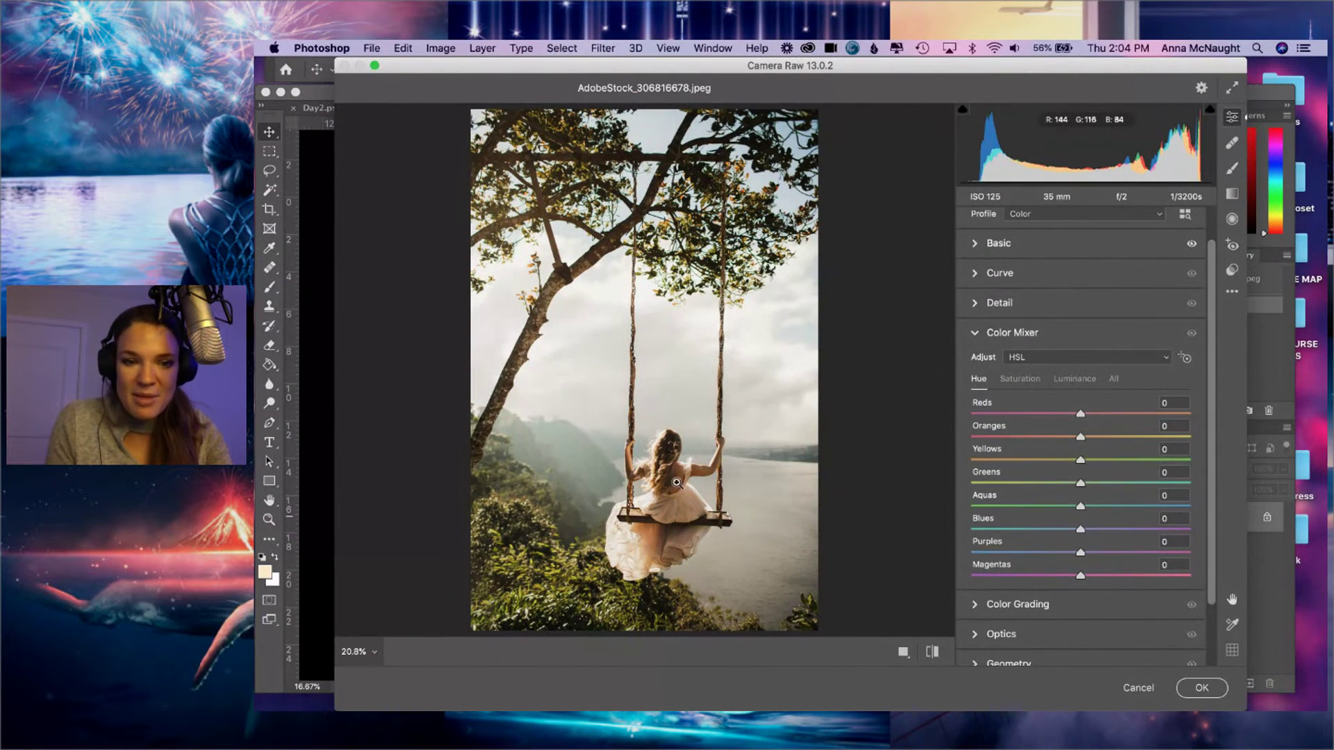
left_click_drag(1075, 484, 959, 488)
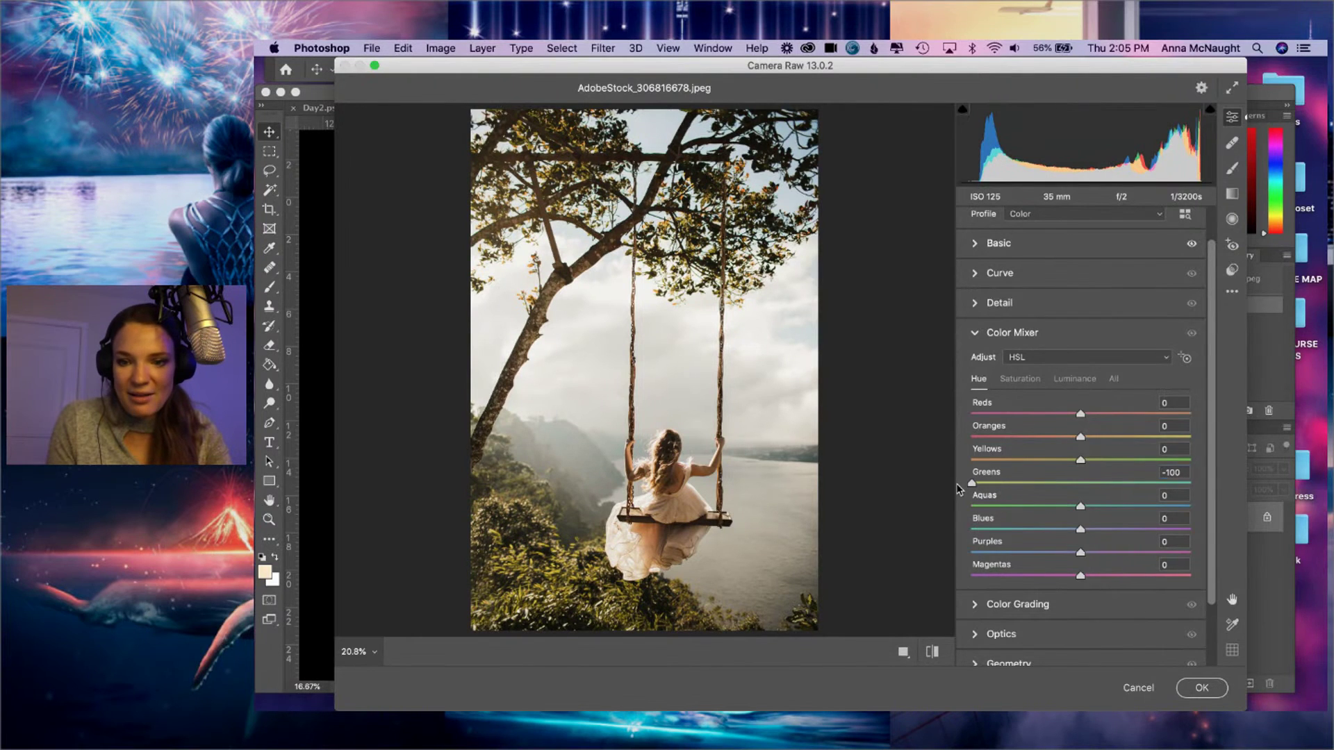
left_click_drag(1080, 460, 1218, 464)
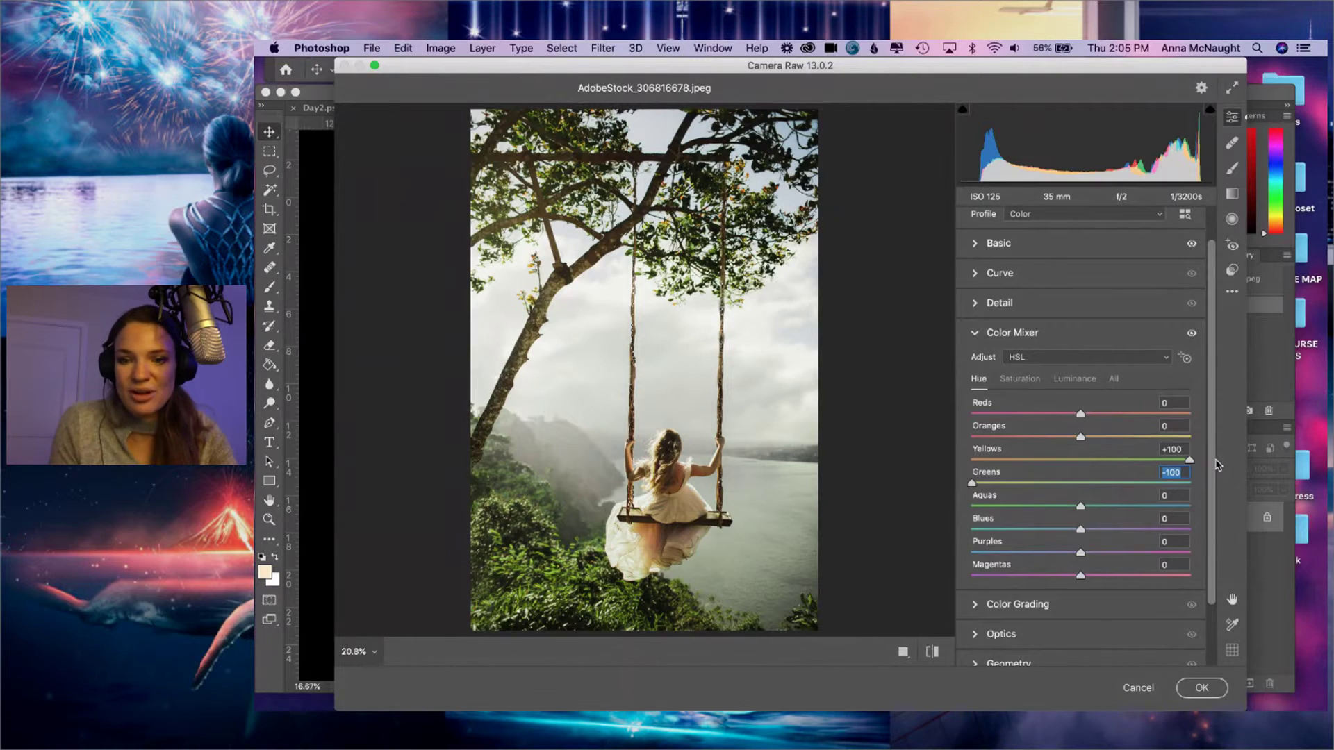
key("shift+Tab")
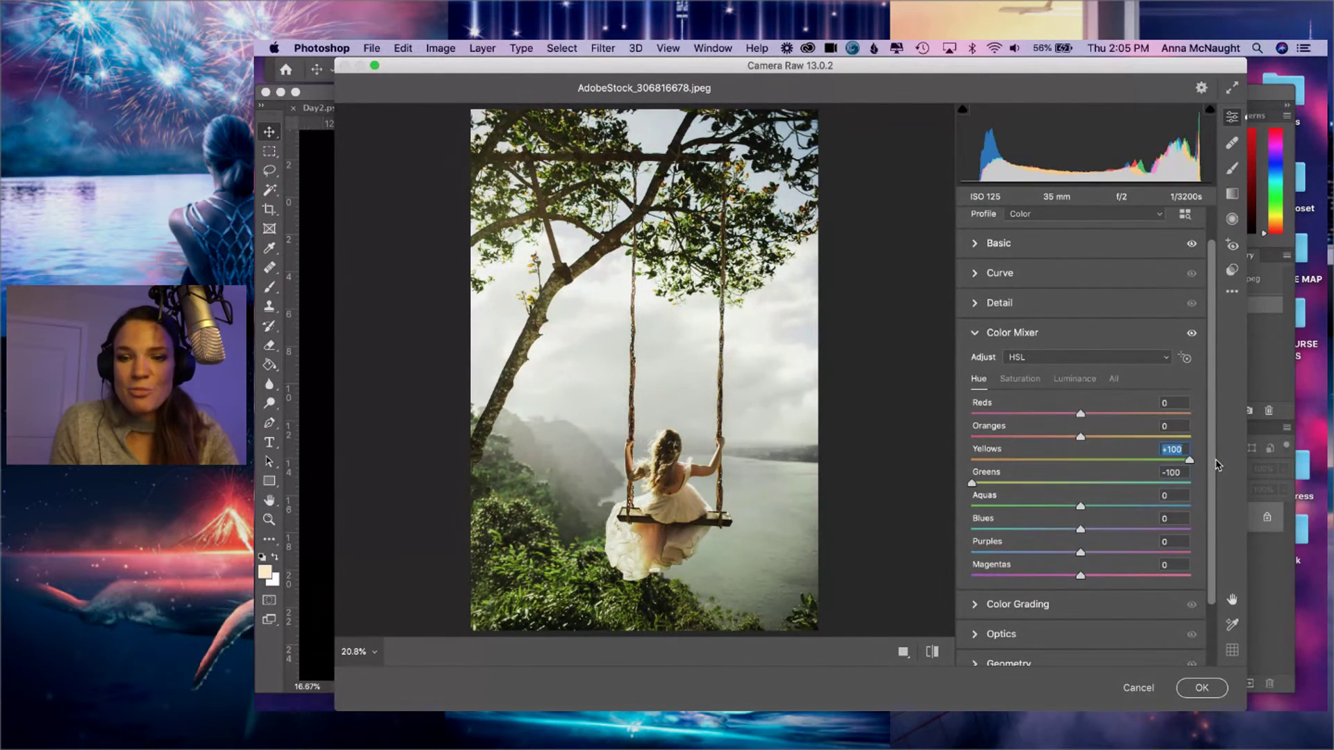
- Set the yellows' luminance to -26 and their saturation to -57 in the Color Mixer
left_click(1075, 379)
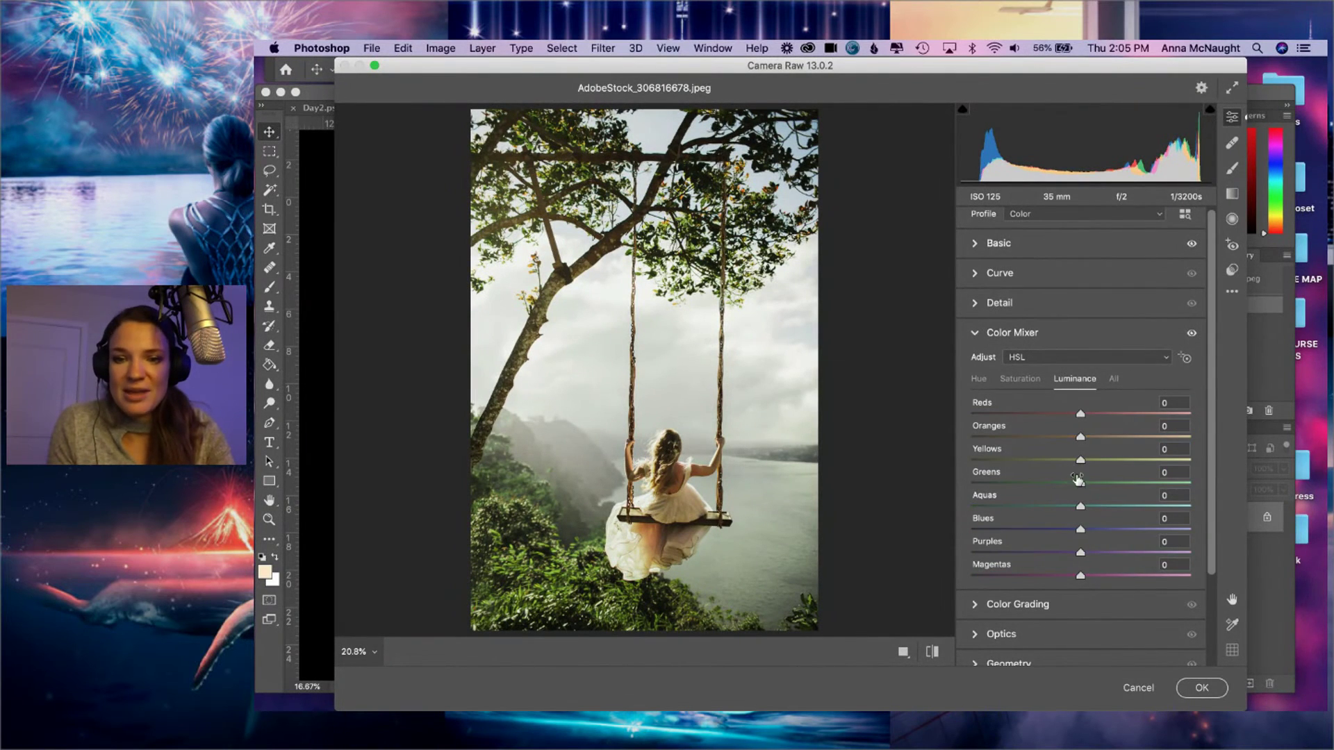
left_click_drag(1077, 463, 1045, 464)
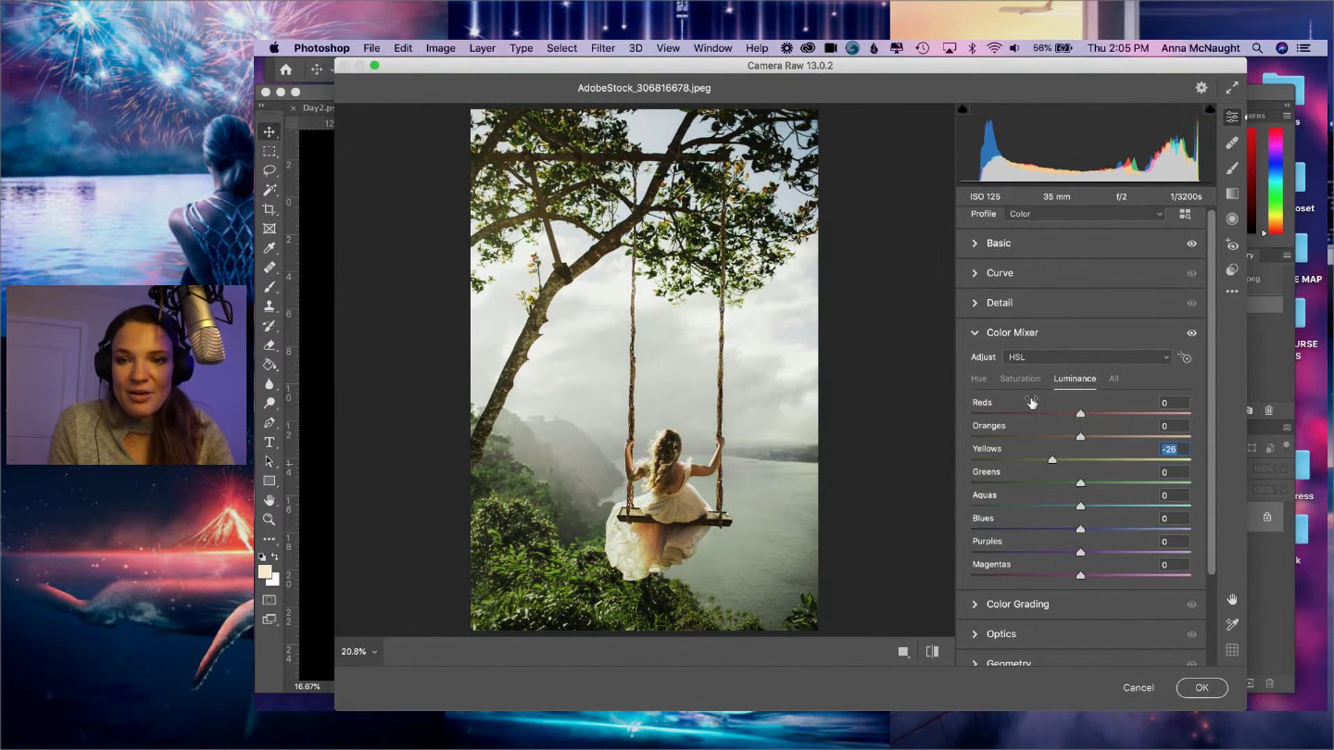
left_click(1028, 380)
left_click_drag(1079, 462, 1016, 461)
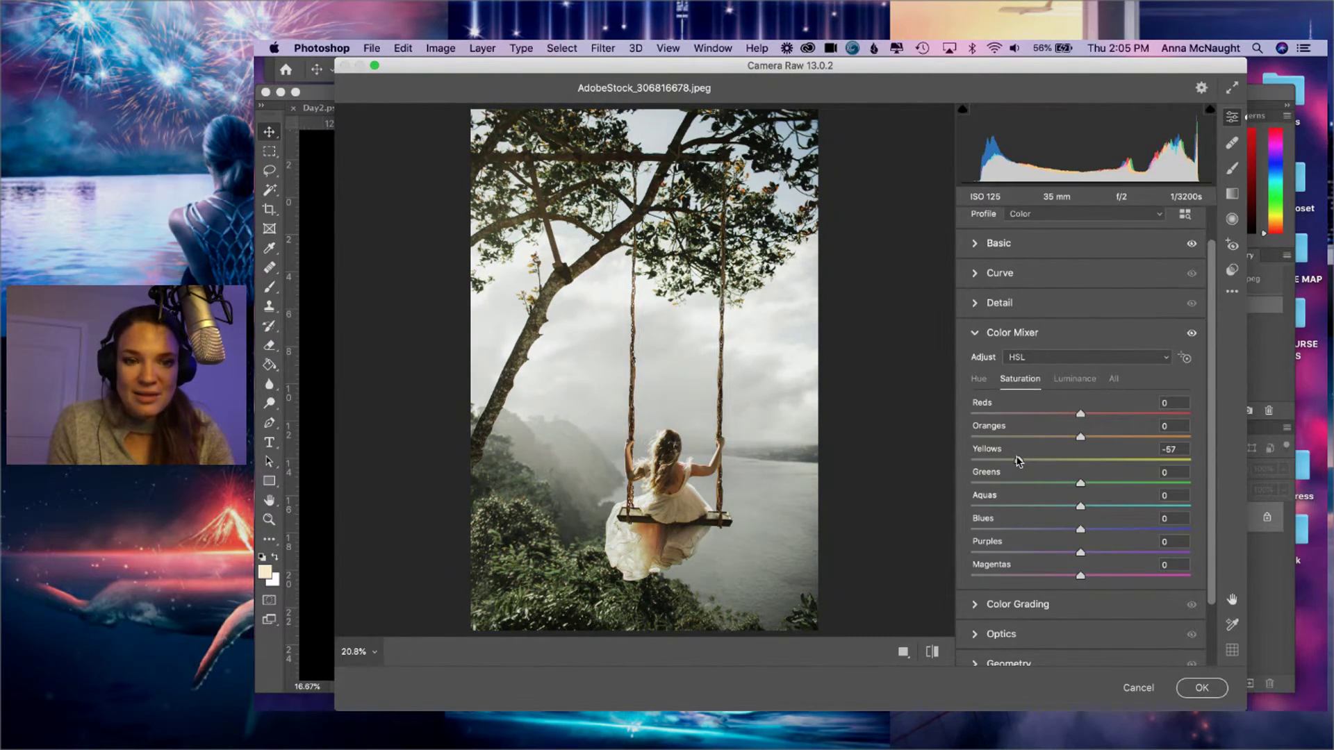
left_click(1018, 461)
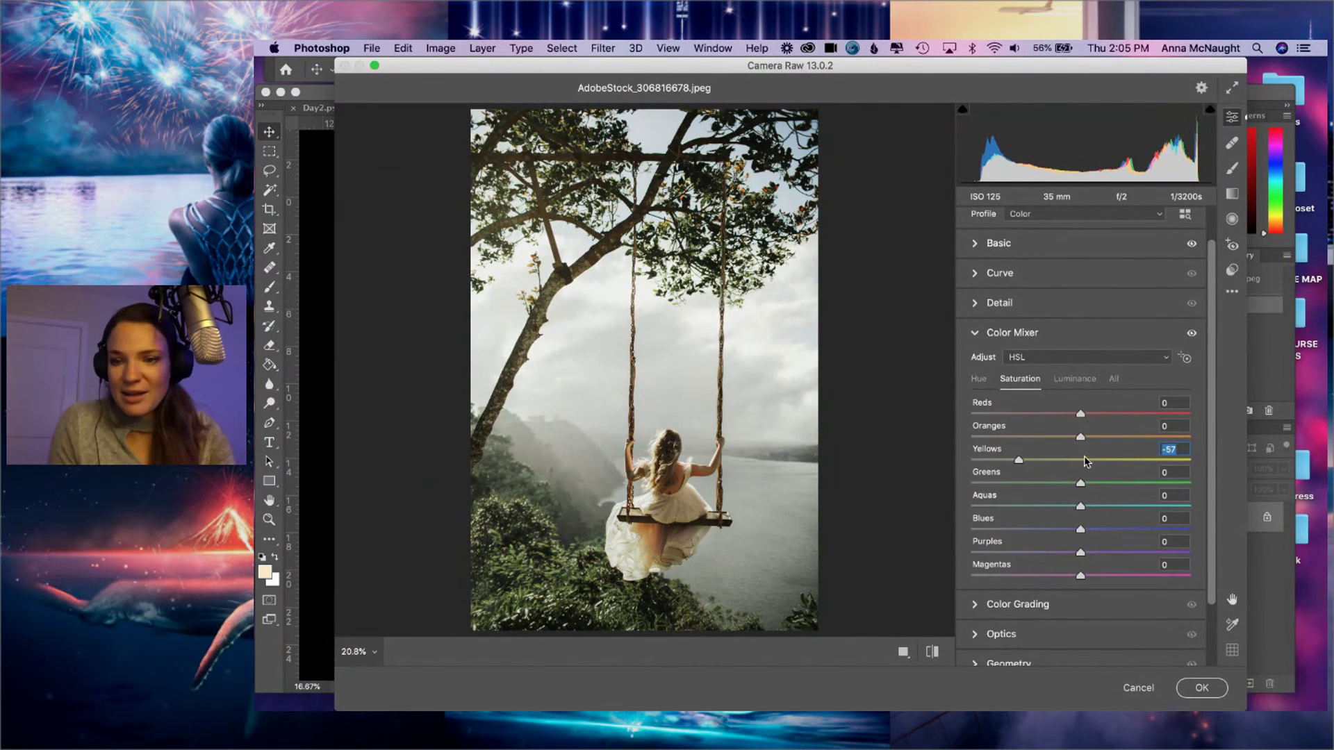
- Set the Color Mixer hue to -57 for yellows, -82 for greens and -1 for blues
left_click(981, 382)
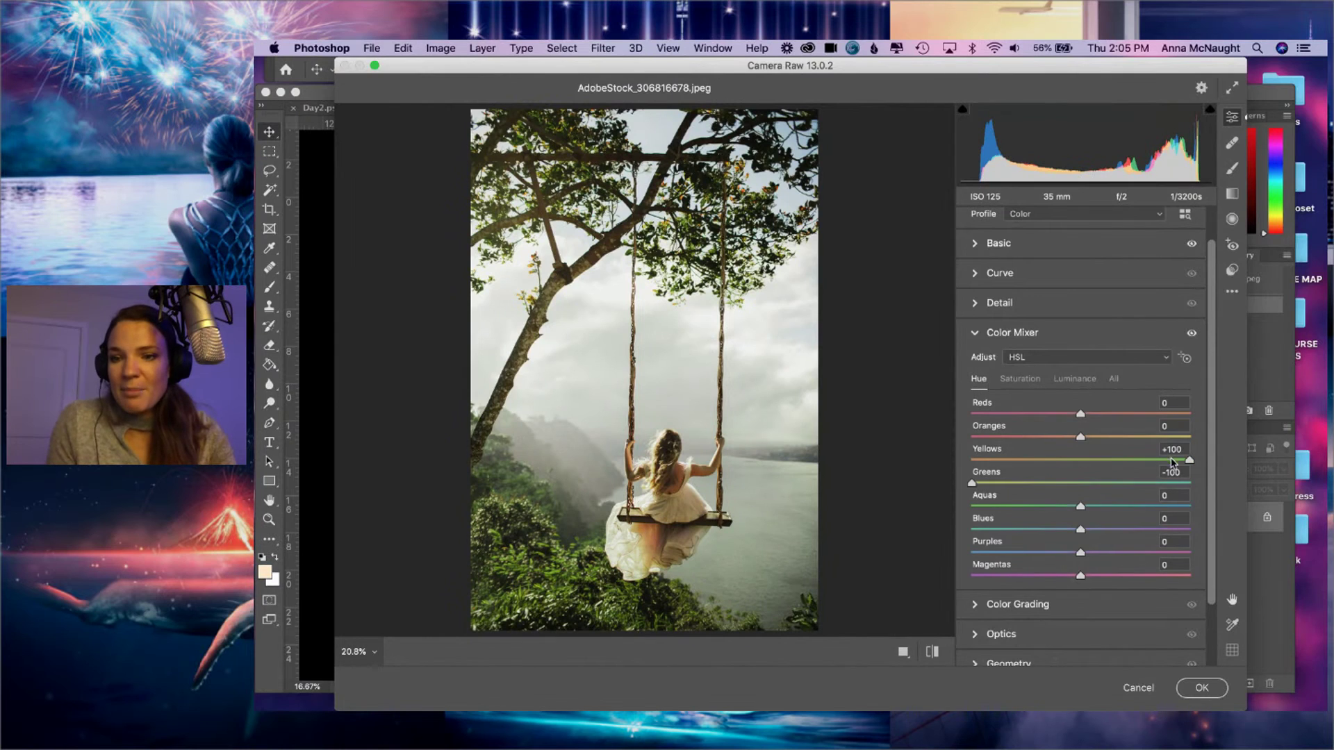
left_click_drag(1187, 463, 992, 480)
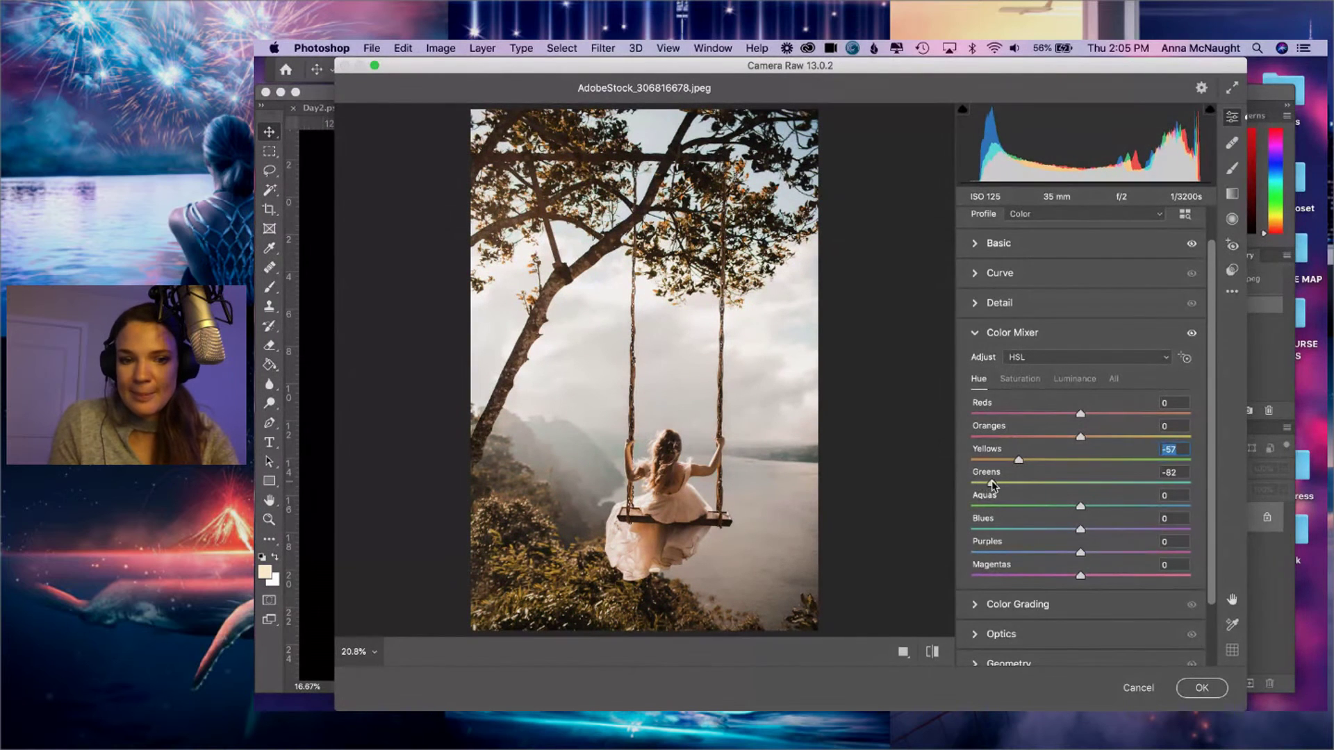
mouse_move(1081, 507)
left_mouse_down()
mouse_move(1026, 509)
mouse_move(1167, 510)
mouse_move(1081, 511)
mouse_move(1028, 533)
mouse_move(1079, 533)
left_mouse_up()
double_click(1080, 510)
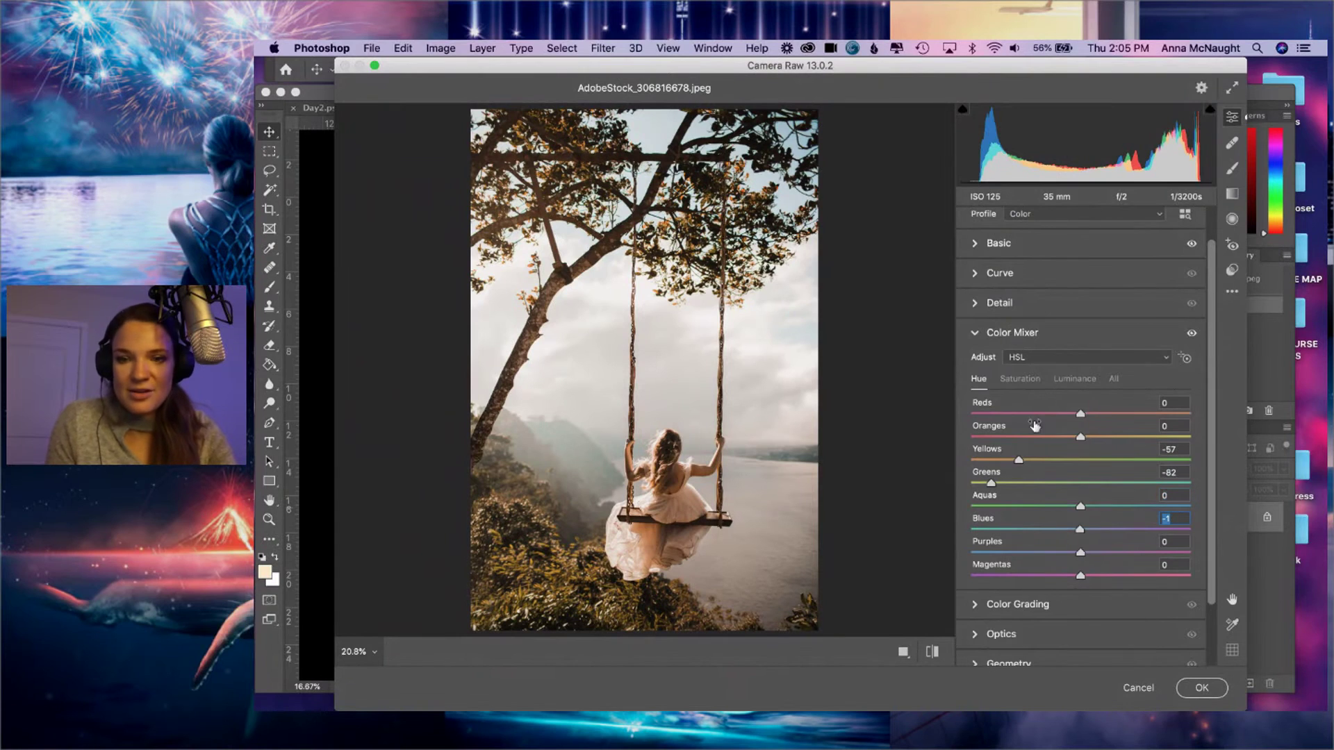
- Set the Color Mixer saturation to -16 for oranges, -2 for yellows, -4 for reds and +1 for magentas
left_click(1011, 381)
mouse_move(1080, 439)
left_mouse_down()
mouse_move(1009, 440)
mouse_move(1103, 442)
mouse_move(1081, 445)
left_mouse_up()
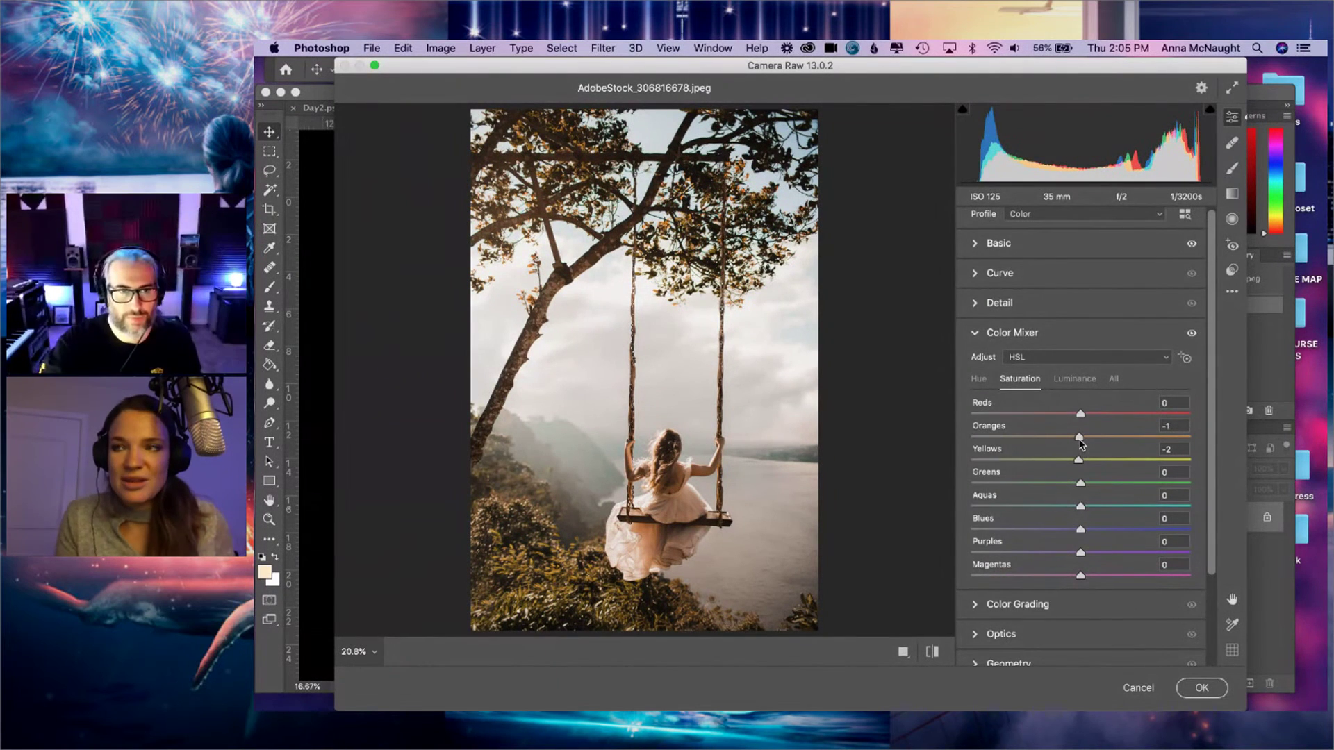
mouse_move(1081, 444)
left_mouse_down()
mouse_move(1139, 442)
mouse_move(1012, 443)
mouse_move(1057, 448)
left_mouse_up()
left_click(1057, 448)
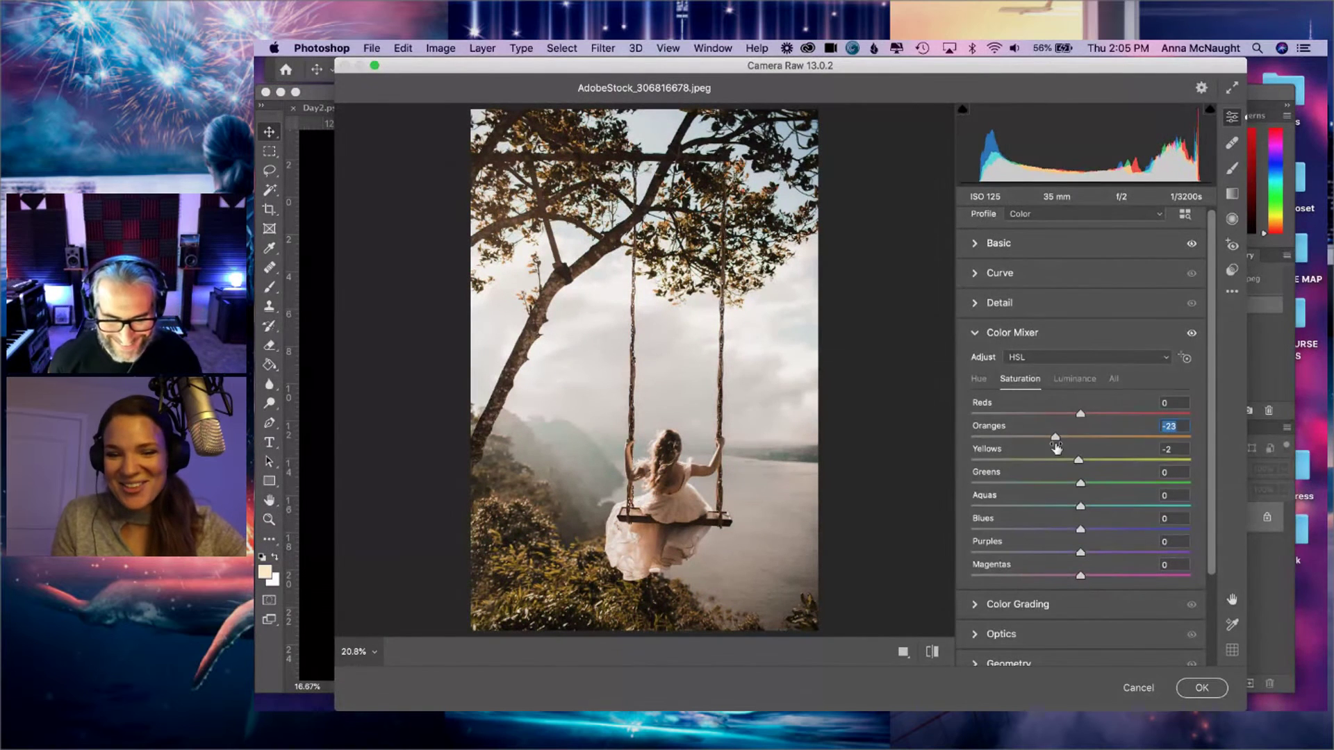
left_click_drag(1055, 440, 1048, 439)
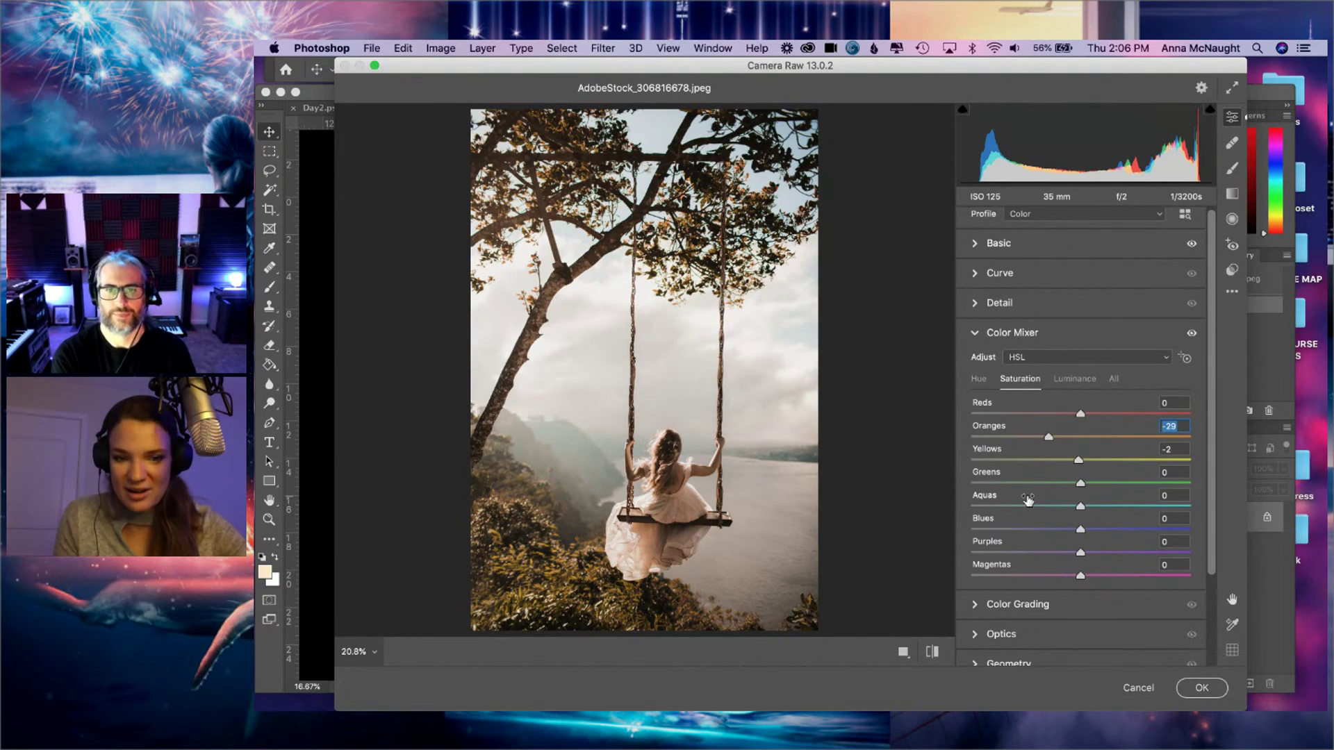
left_click_drag(1048, 438, 1065, 440)
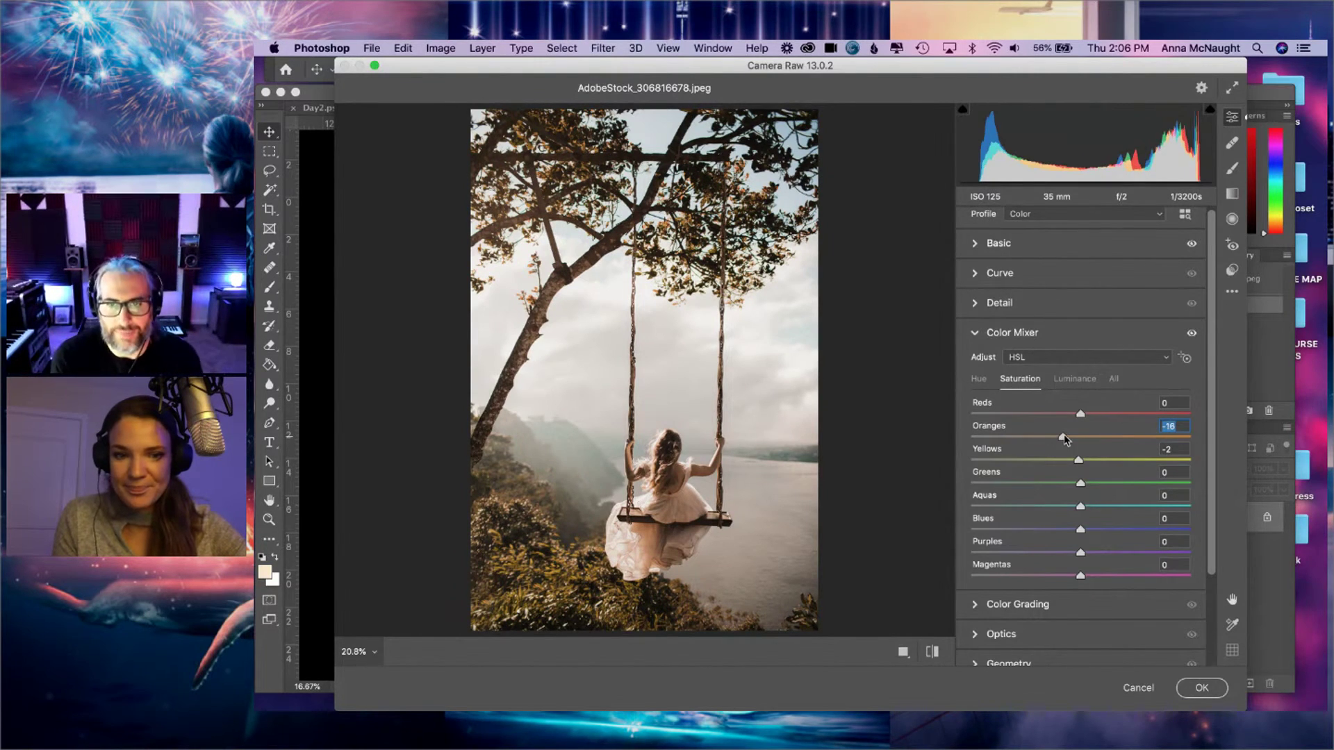
mouse_move(1081, 576)
left_mouse_down()
mouse_move(1036, 578)
mouse_move(1082, 577)
left_mouse_up()
mouse_move(1081, 415)
left_mouse_down()
mouse_move(1093, 412)
mouse_move(989, 415)
mouse_move(1081, 422)
left_mouse_up()
- Tint the shadows blue in Color Grading with hue 233, saturation 32 and luminance -46
left_click(1075, 379)
scroll(1081, 421, "down", 3)
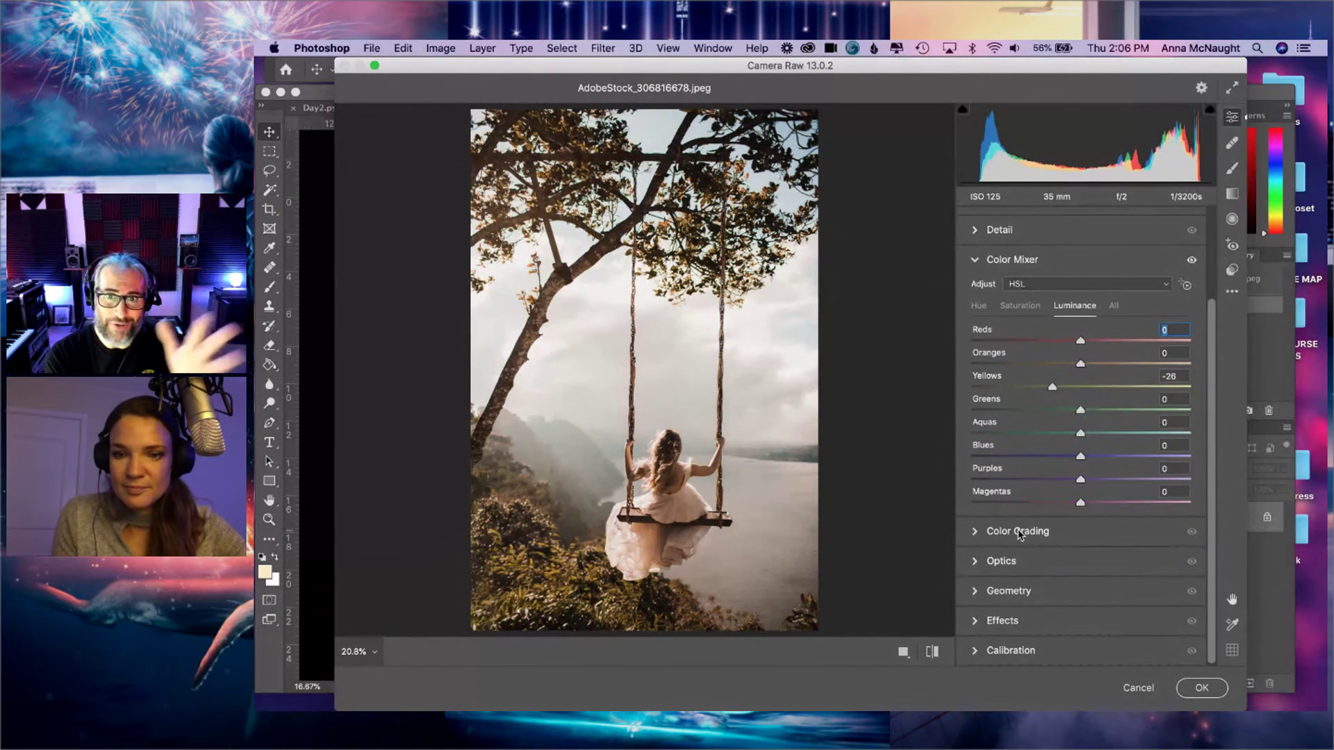
left_click(1018, 530)
left_click_drag(1033, 432, 1027, 441)
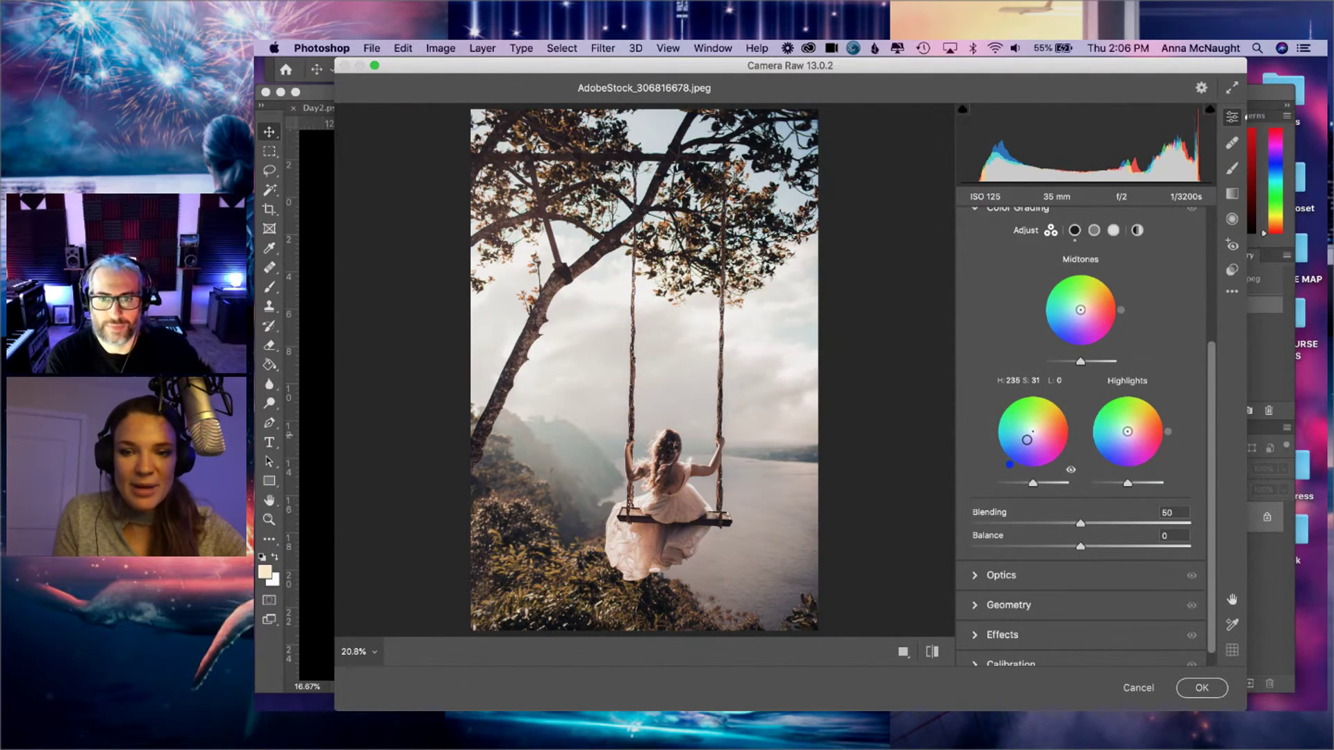
left_click_drag(1033, 483, 1015, 483)
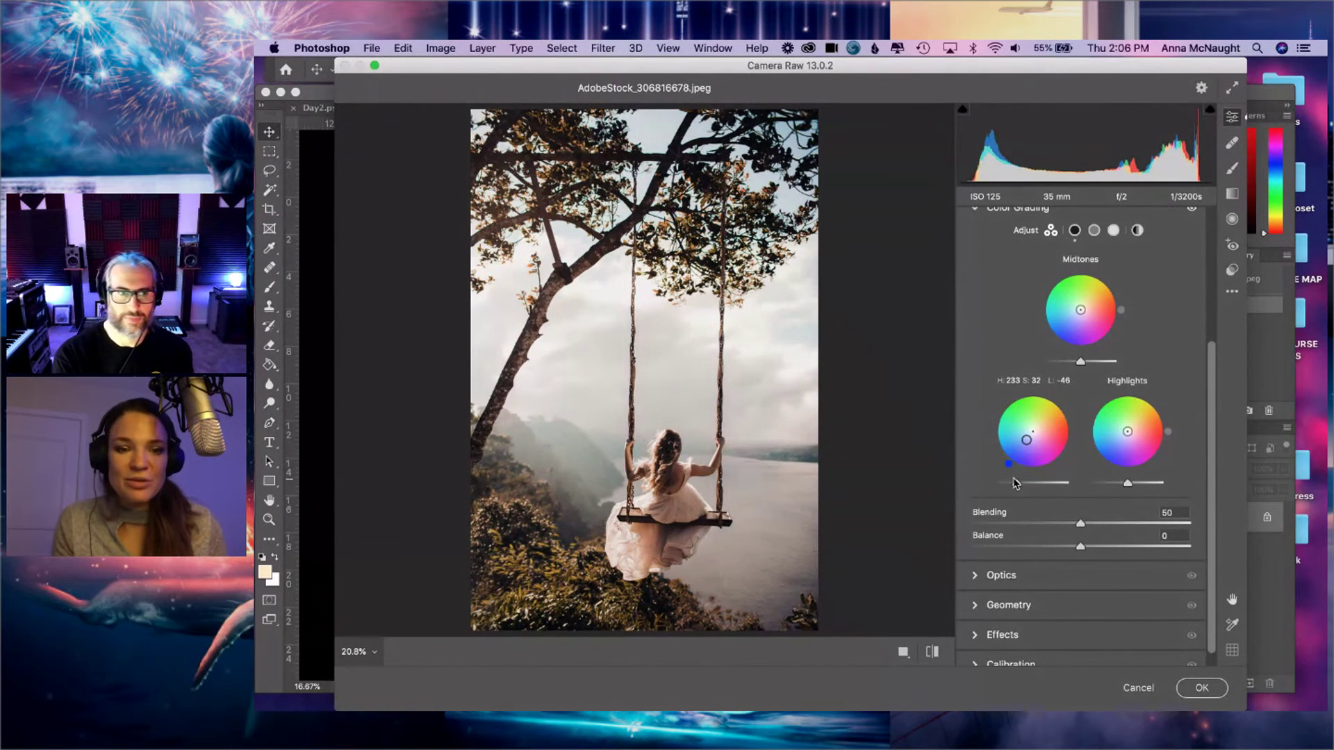
- Try a green foliage look in the Color Mixer with yellows at hue +100 and saturation -64
scroll(1067, 372, "up", 5)
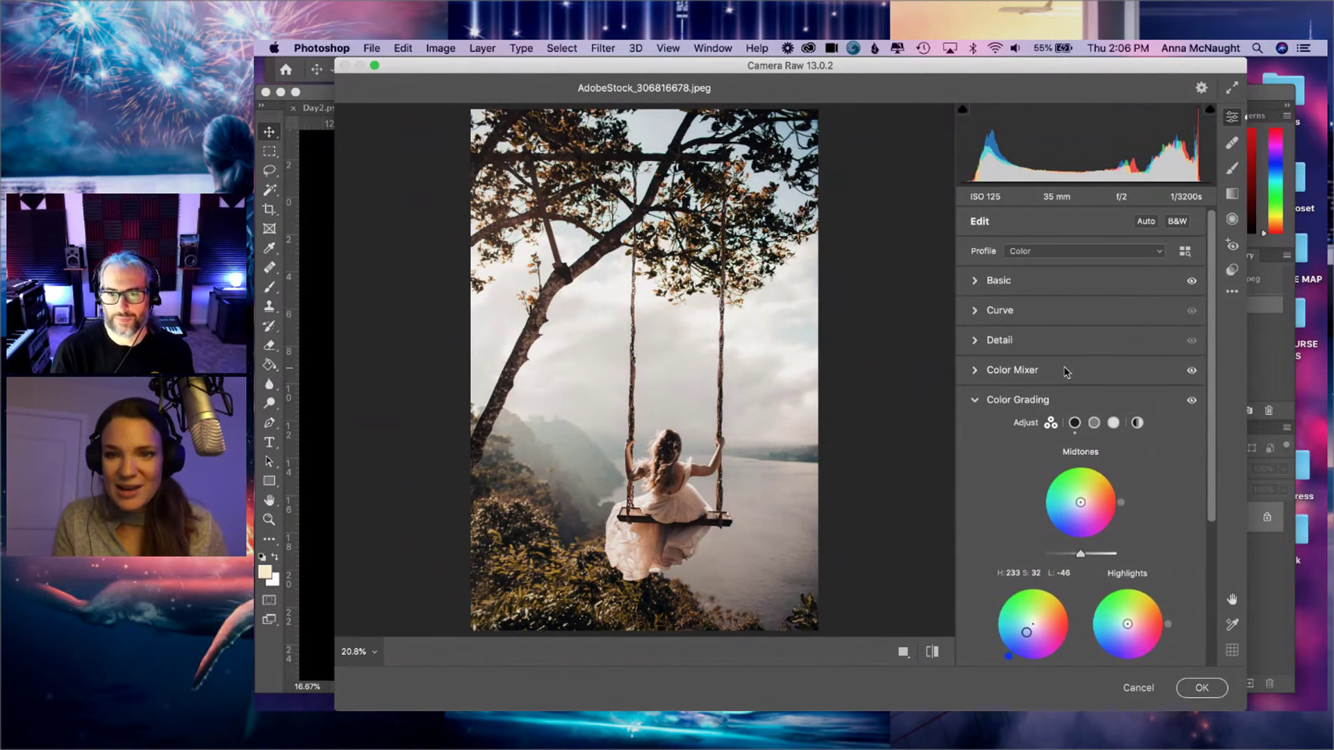
left_click(1009, 370)
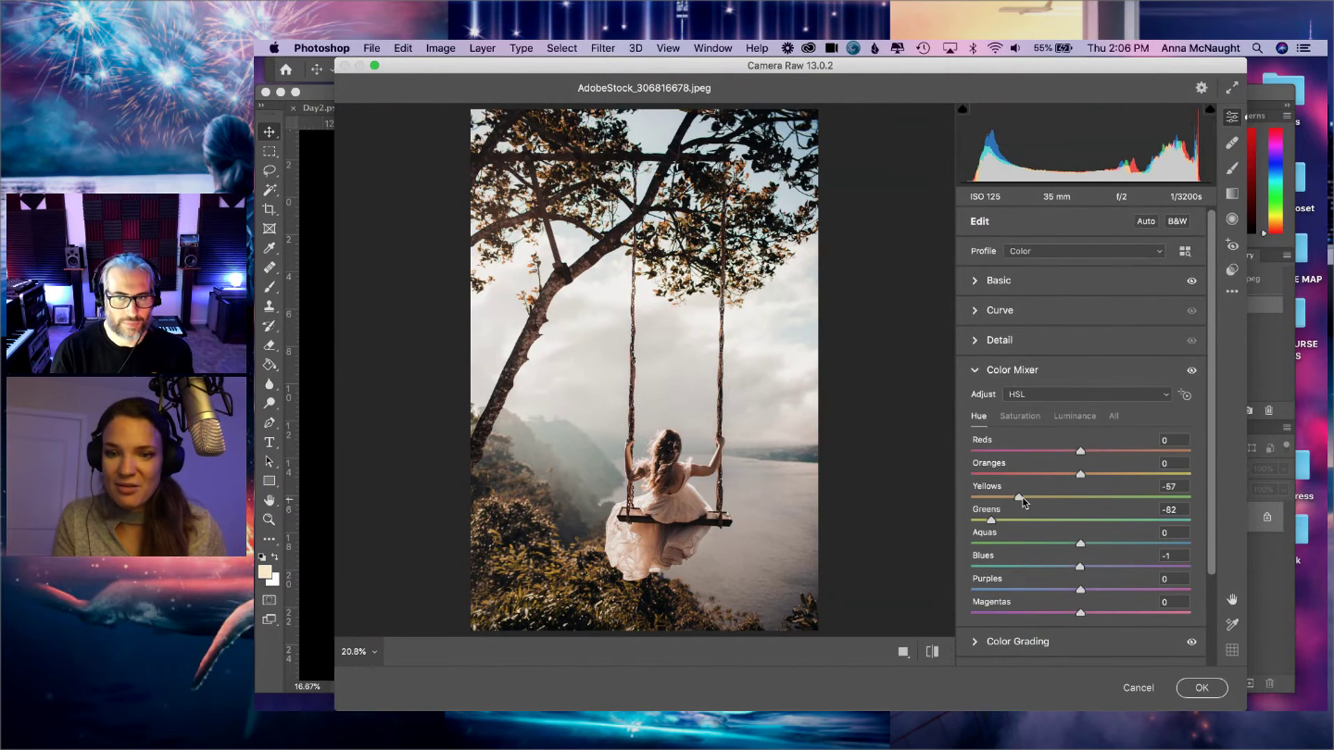
left_click_drag(1020, 498, 1187, 498)
left_click(1020, 416)
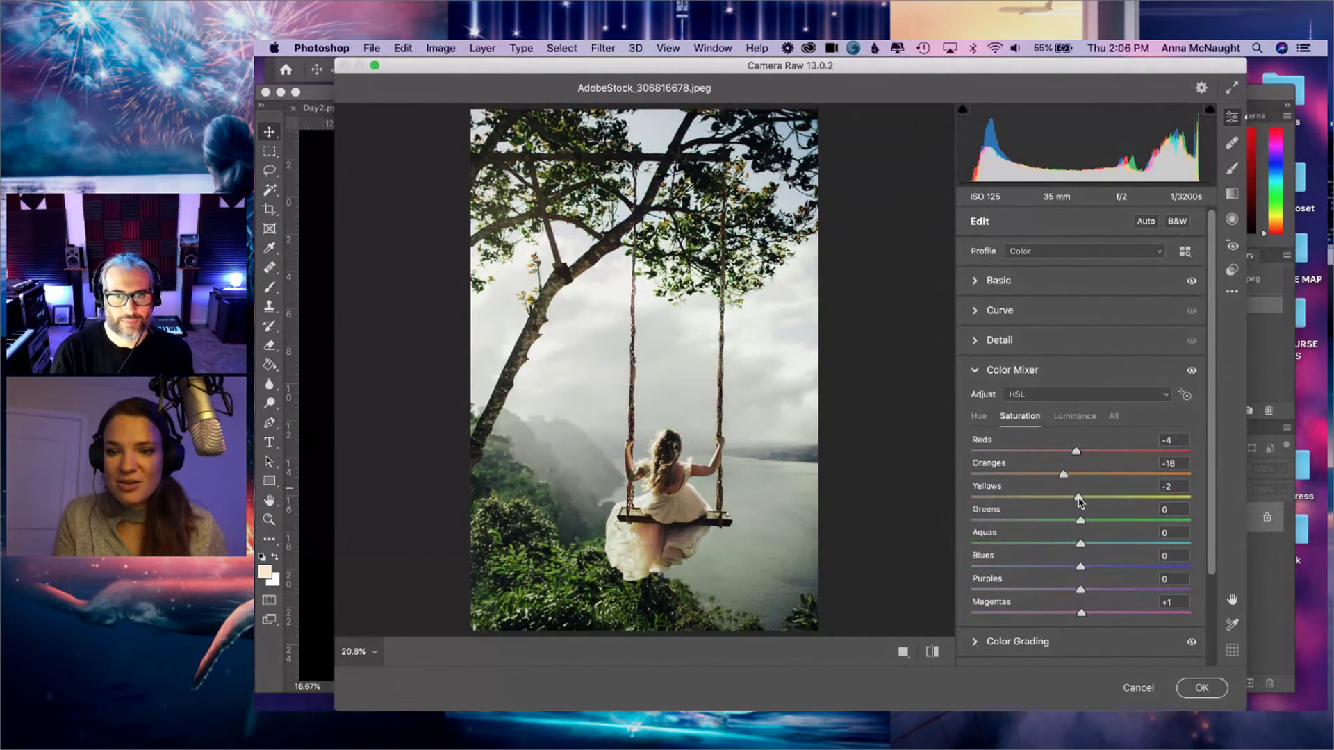
left_click_drag(1080, 498, 1012, 496)
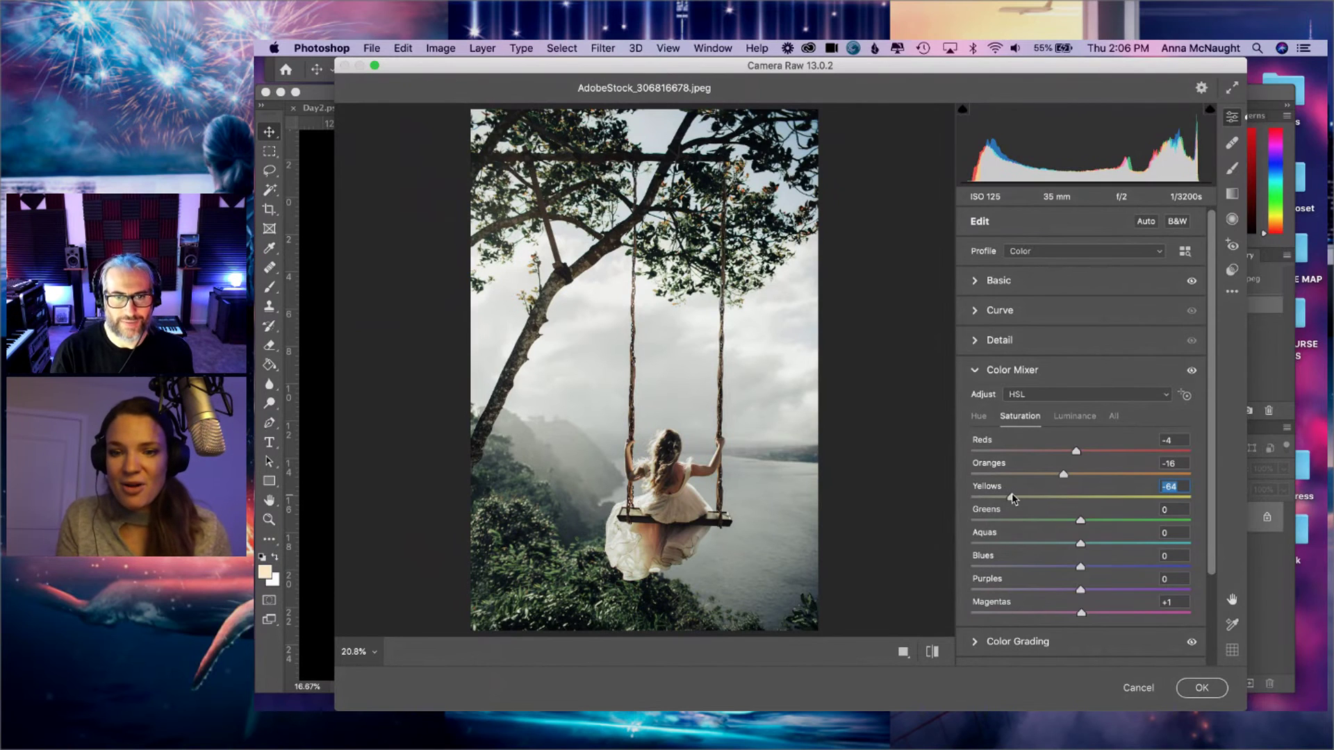
- Set the yellows to hue -81 and saturation -32 in the Color Mixer for brownish foliage
left_click_drag(1019, 498, 947, 490)
left_click(978, 416)
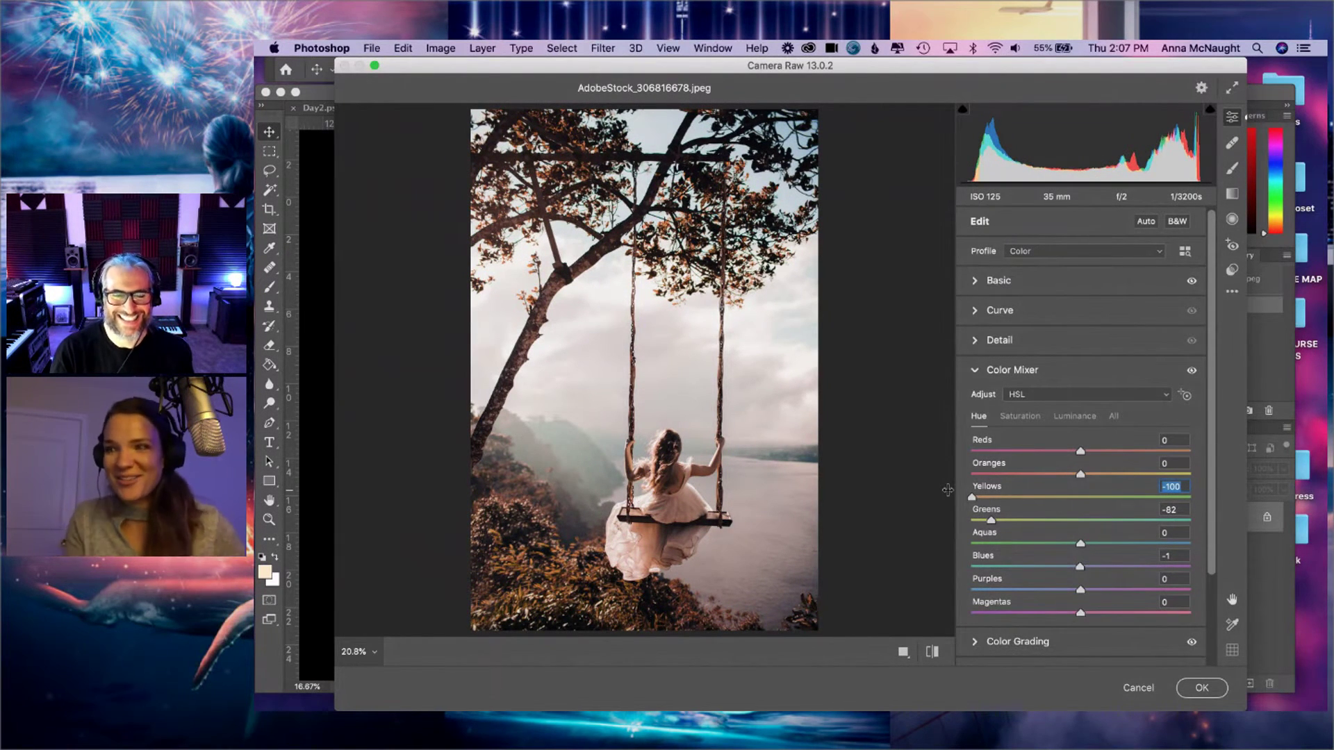
mouse_move(975, 499)
left_mouse_down()
mouse_move(1011, 500)
mouse_move(997, 500)
left_mouse_up()
left_click(1020, 415)
left_click_drag(1080, 497, 1047, 499)
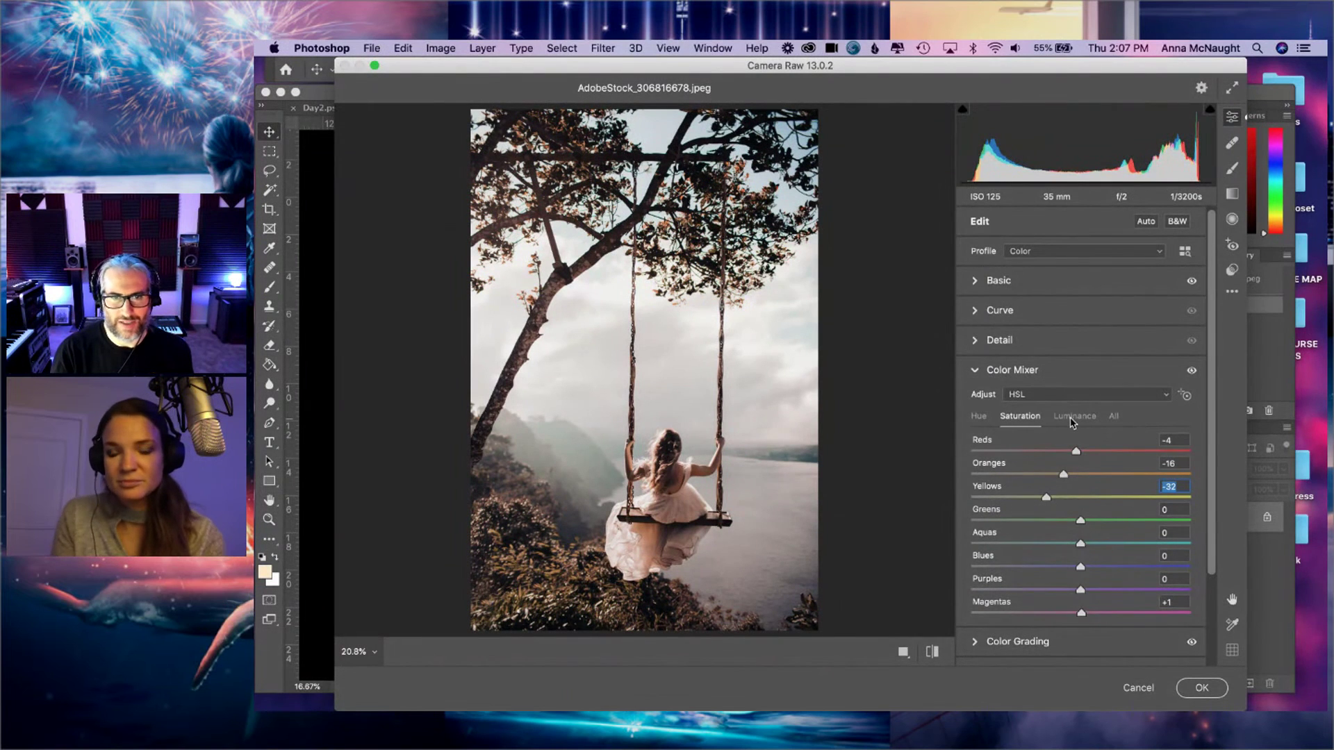
- Set the Color Grading shadow luminance to -35 and tint the highlights with hue 230, saturation 40 and luminance 23
left_click(978, 415)
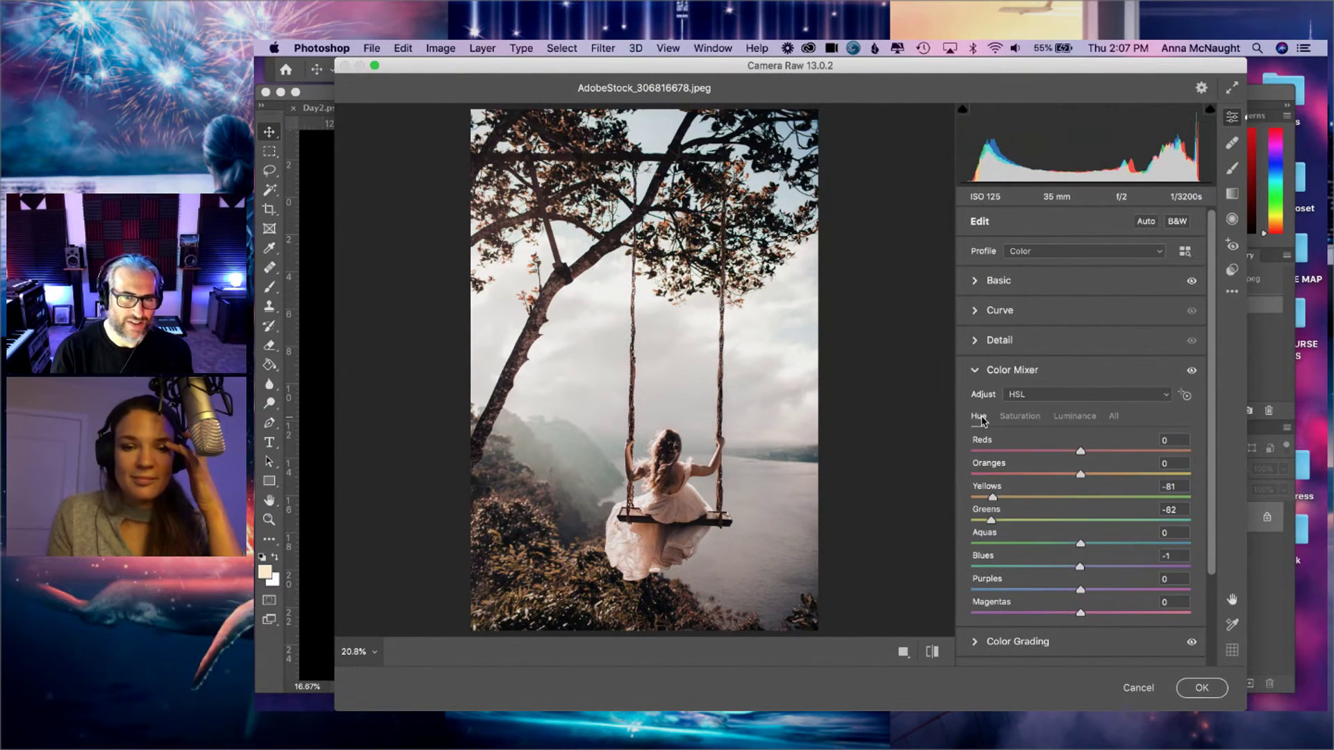
scroll(1061, 535, "down", 3)
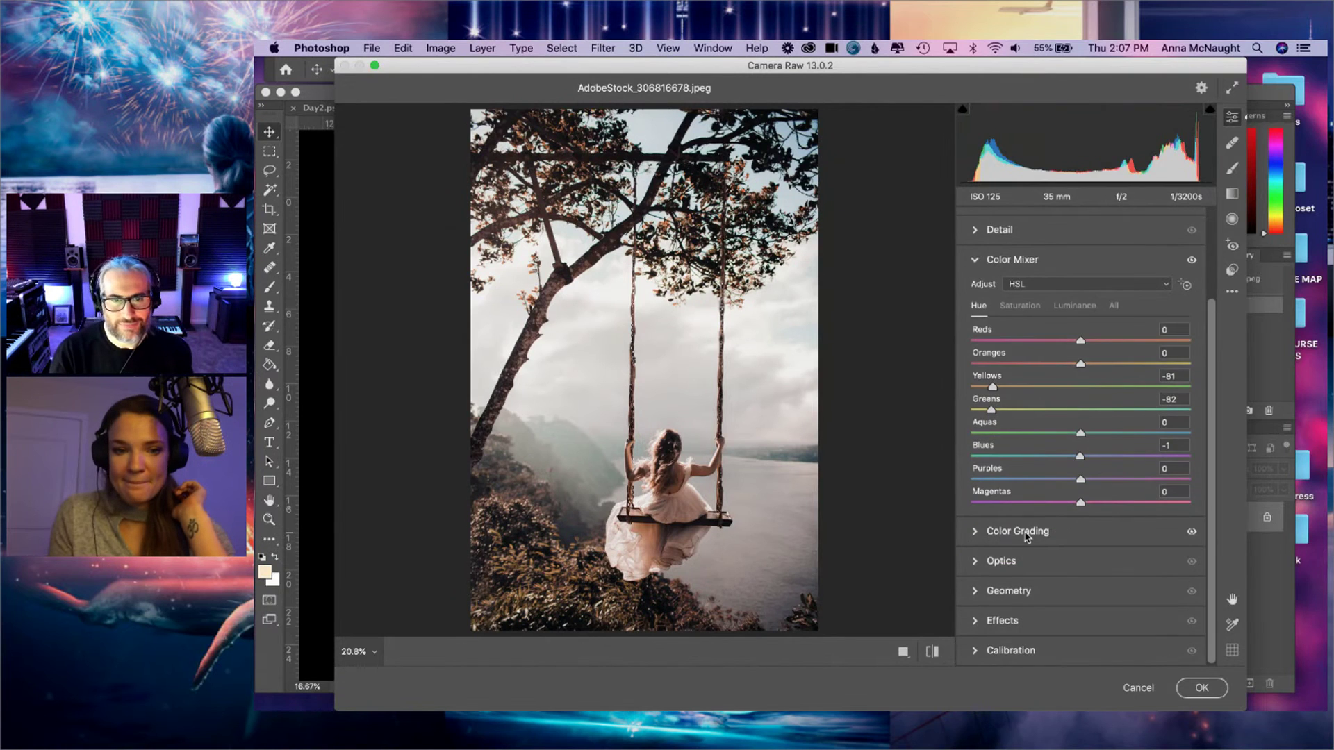
left_click(1026, 533)
left_click_drag(1017, 471, 1020, 473)
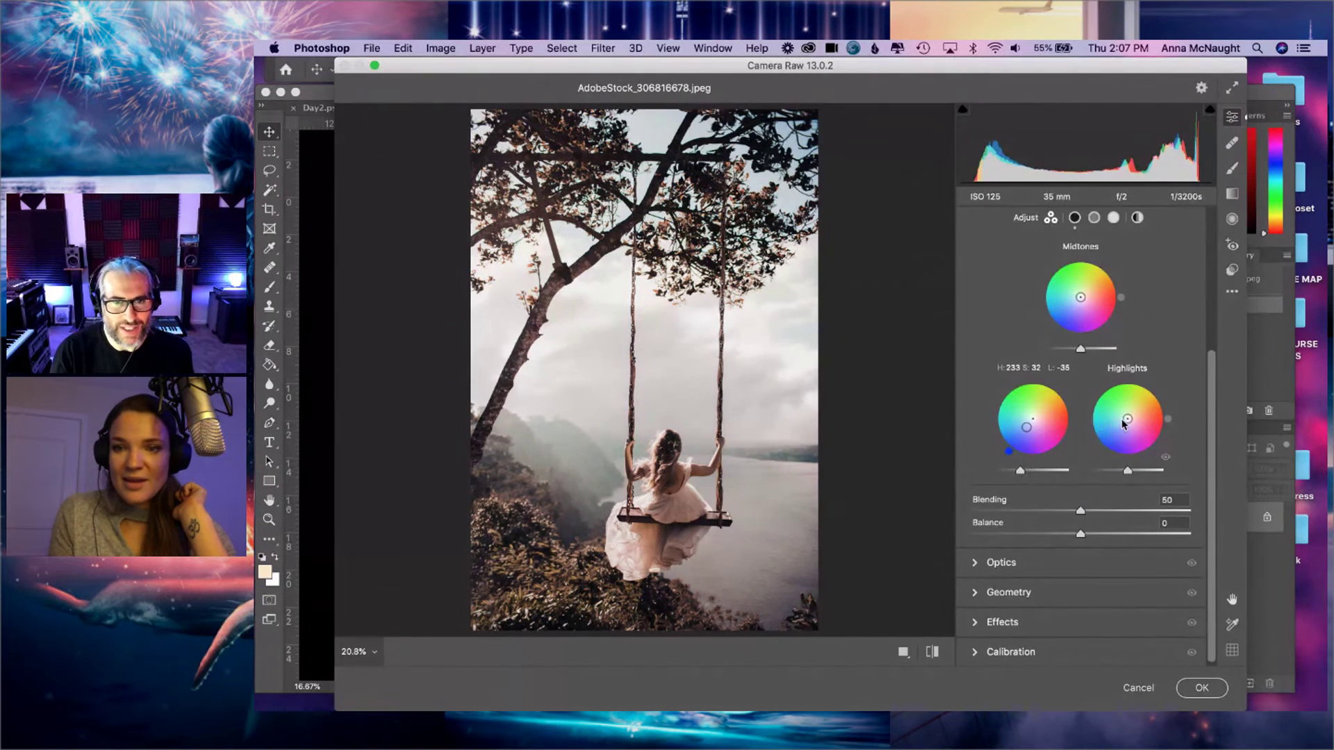
left_click_drag(1127, 419, 1134, 471)
left_click_drag(1121, 426, 1135, 477)
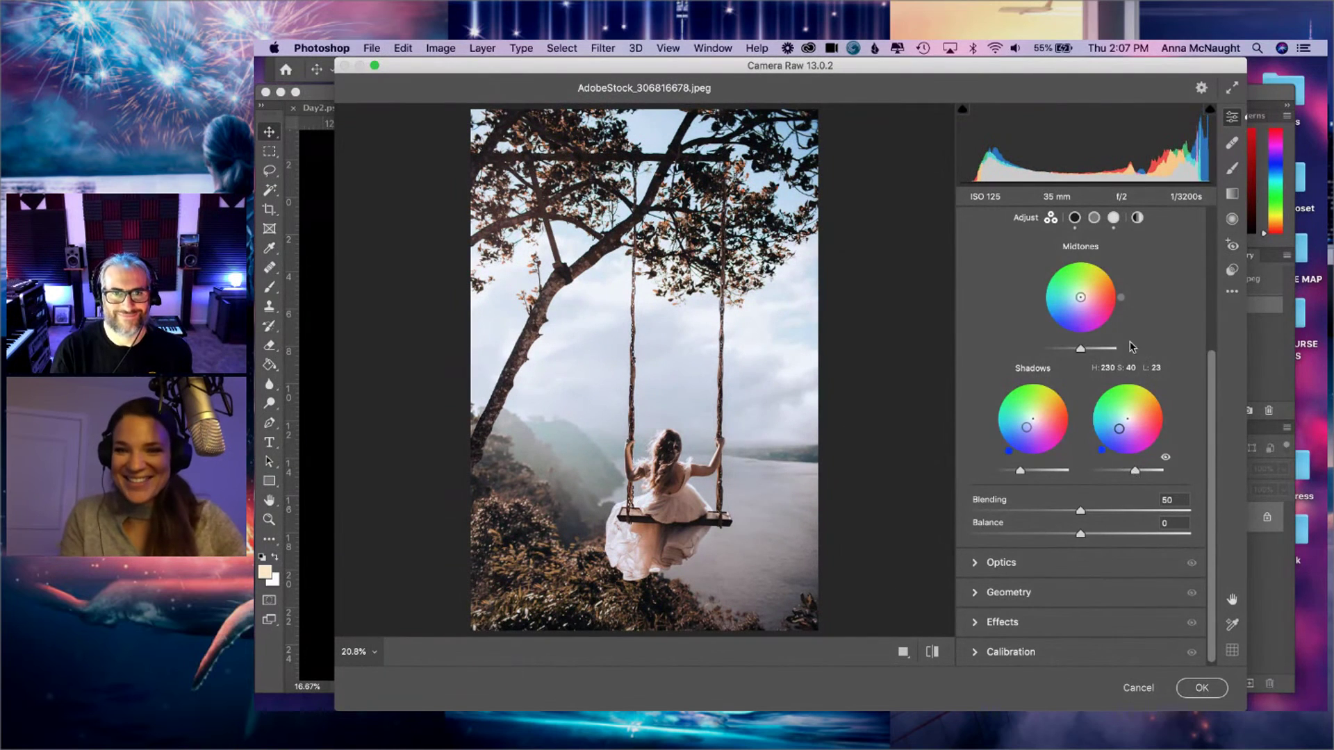
- Add a radial filter centred on the girl, enlarge it to nearly the photo's width, and set its exposure to -0.60
left_click(1232, 219)
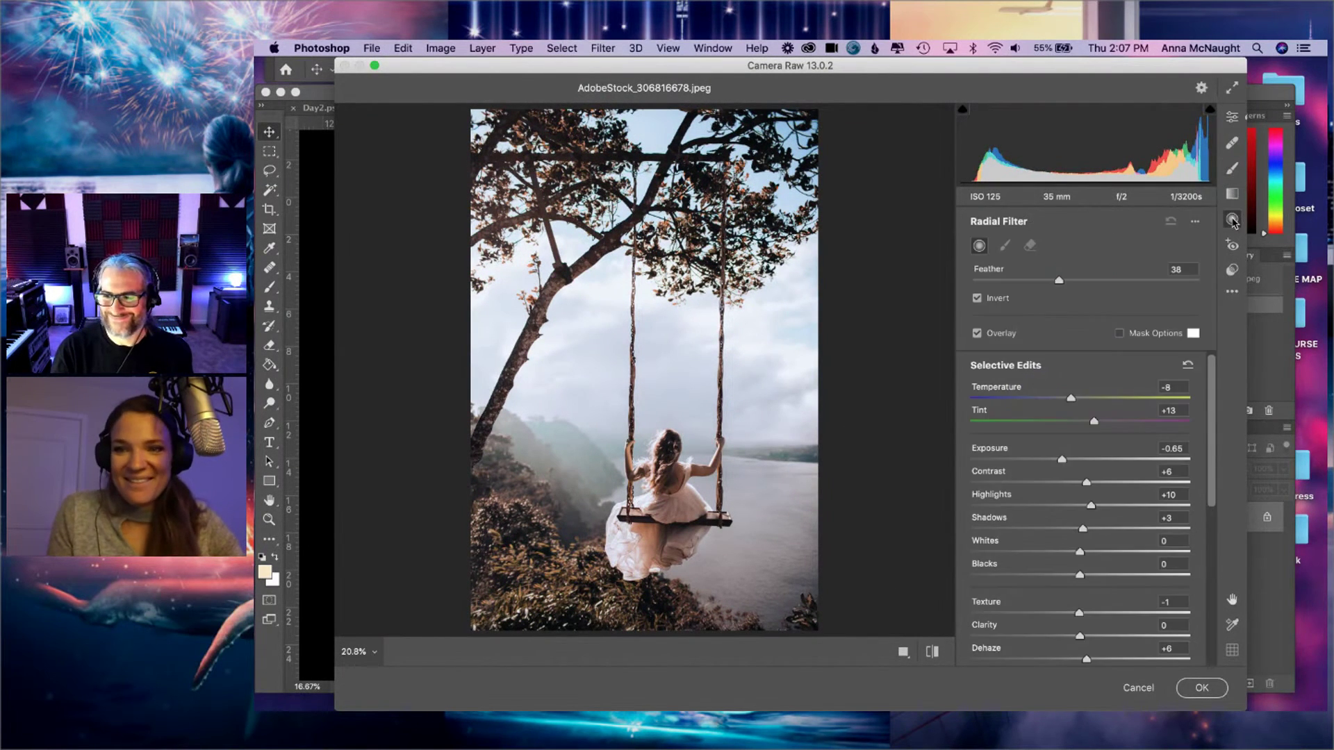
left_click_drag(706, 494, 771, 563)
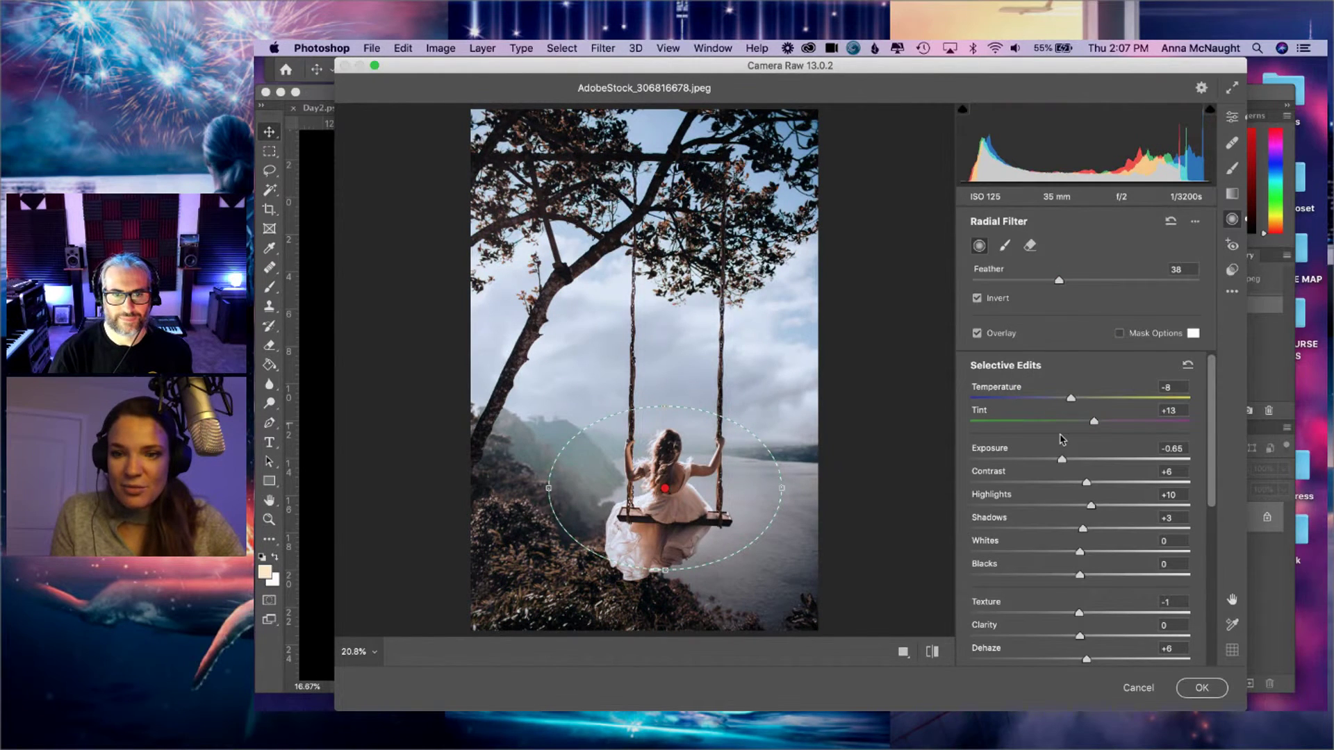
left_click_drag(1061, 459, 1068, 459)
left_click_drag(831, 492, 845, 489)
mouse_move(665, 407)
left_mouse_down()
mouse_move(665, 353)
mouse_move(677, 387)
left_mouse_up()
left_click_drag(1069, 459, 1063, 459)
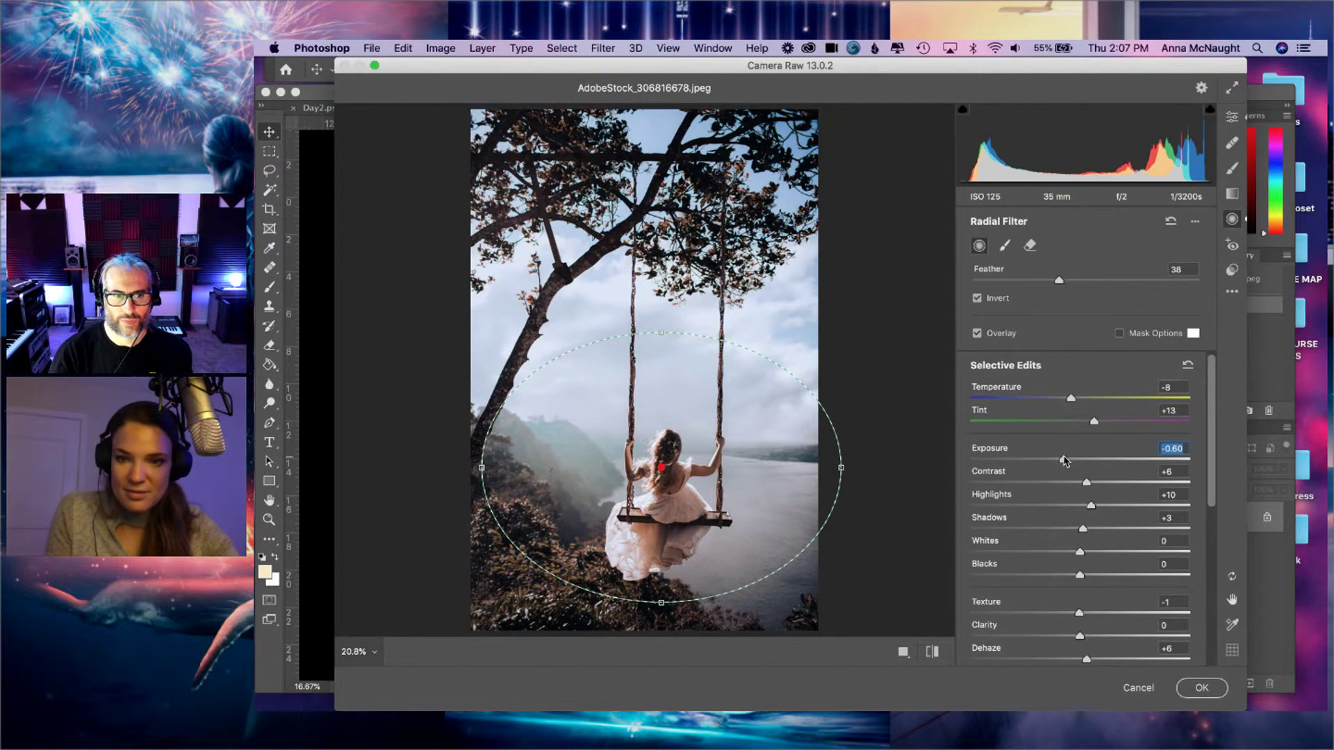
- Set the radial filter's temperature to +1 and shadows to -12, and stretch its ellipse slightly taller
left_click_drag(1078, 399, 1081, 398)
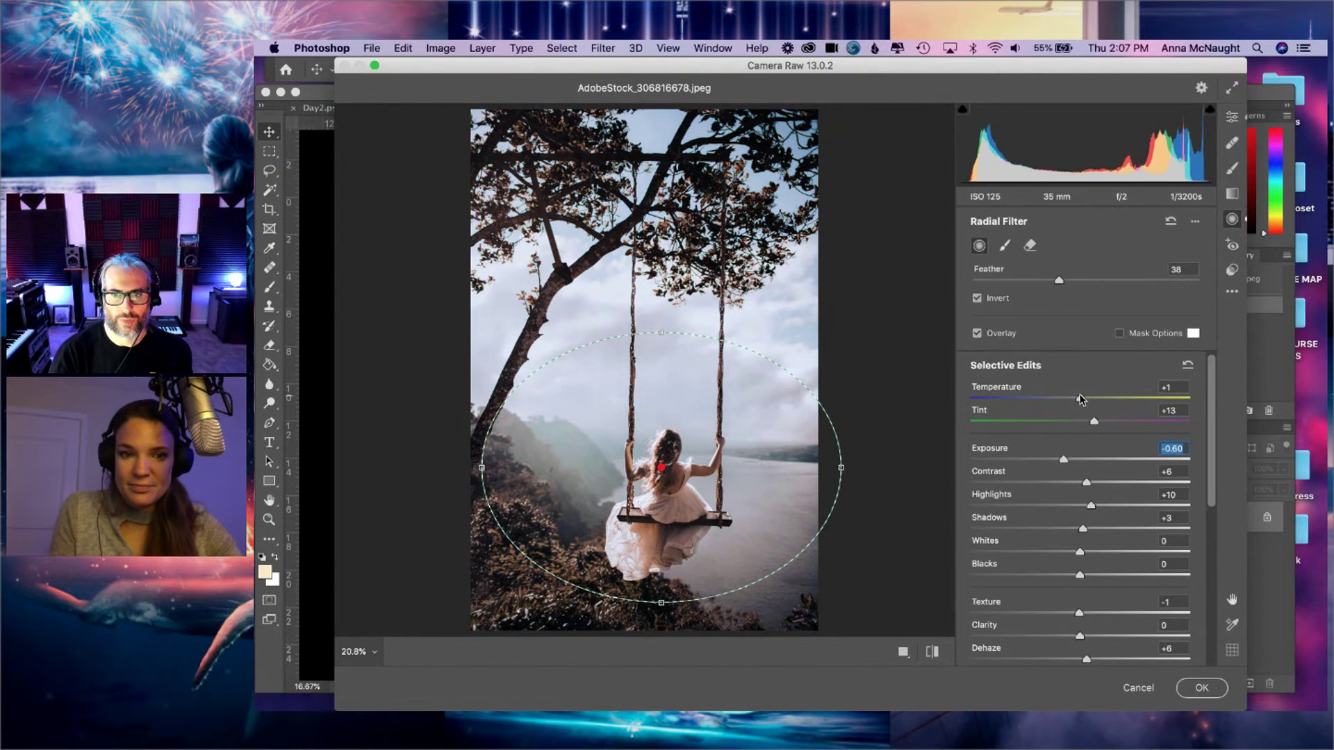
left_click_drag(662, 332, 662, 320)
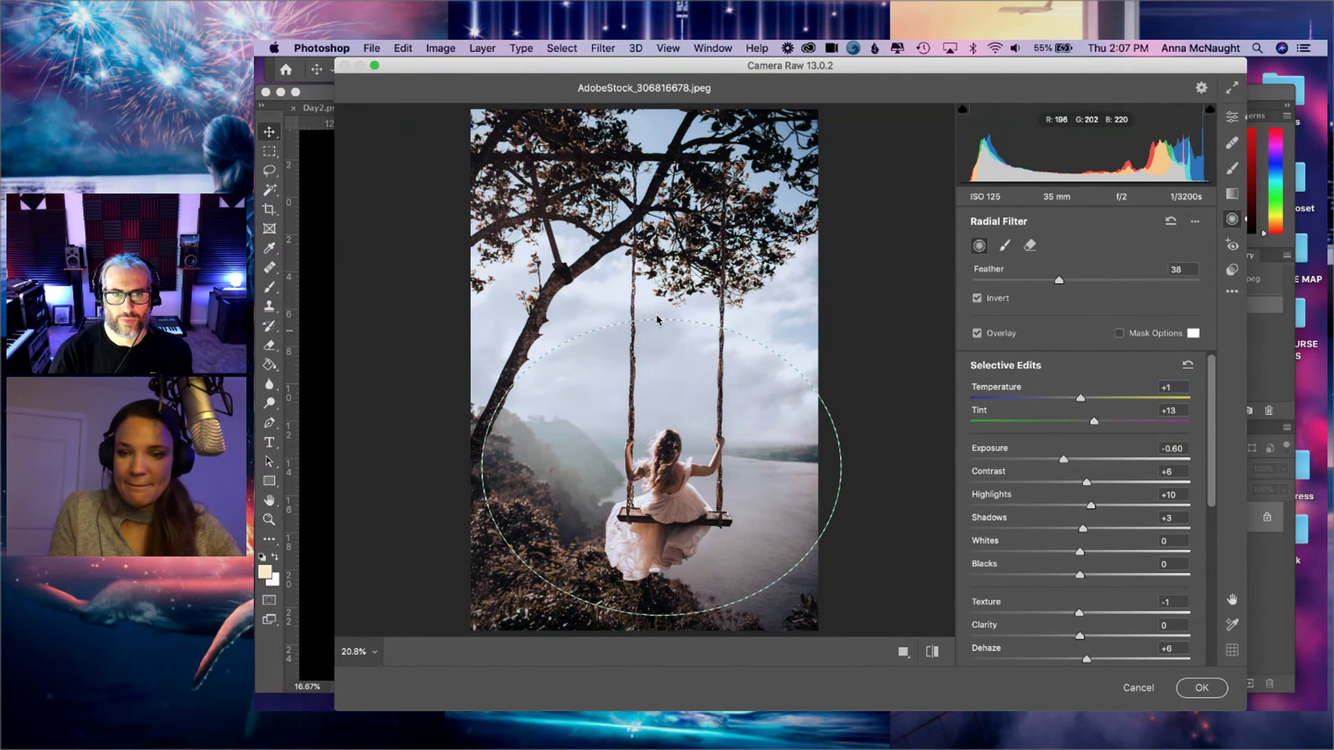
scroll(1055, 522, "down", 1)
left_click_drag(1083, 508, 1066, 508)
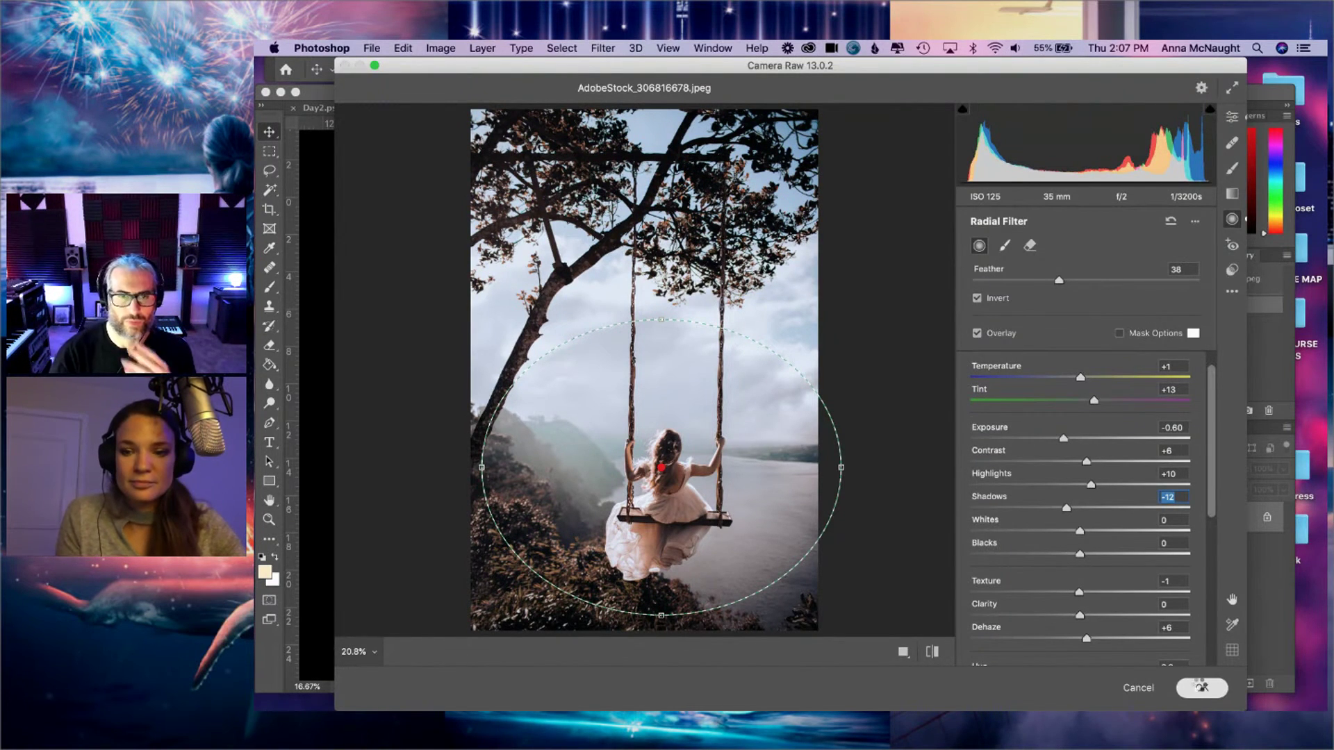
- Apply the Camera Raw grading to the swing photo
left_click(1197, 687)
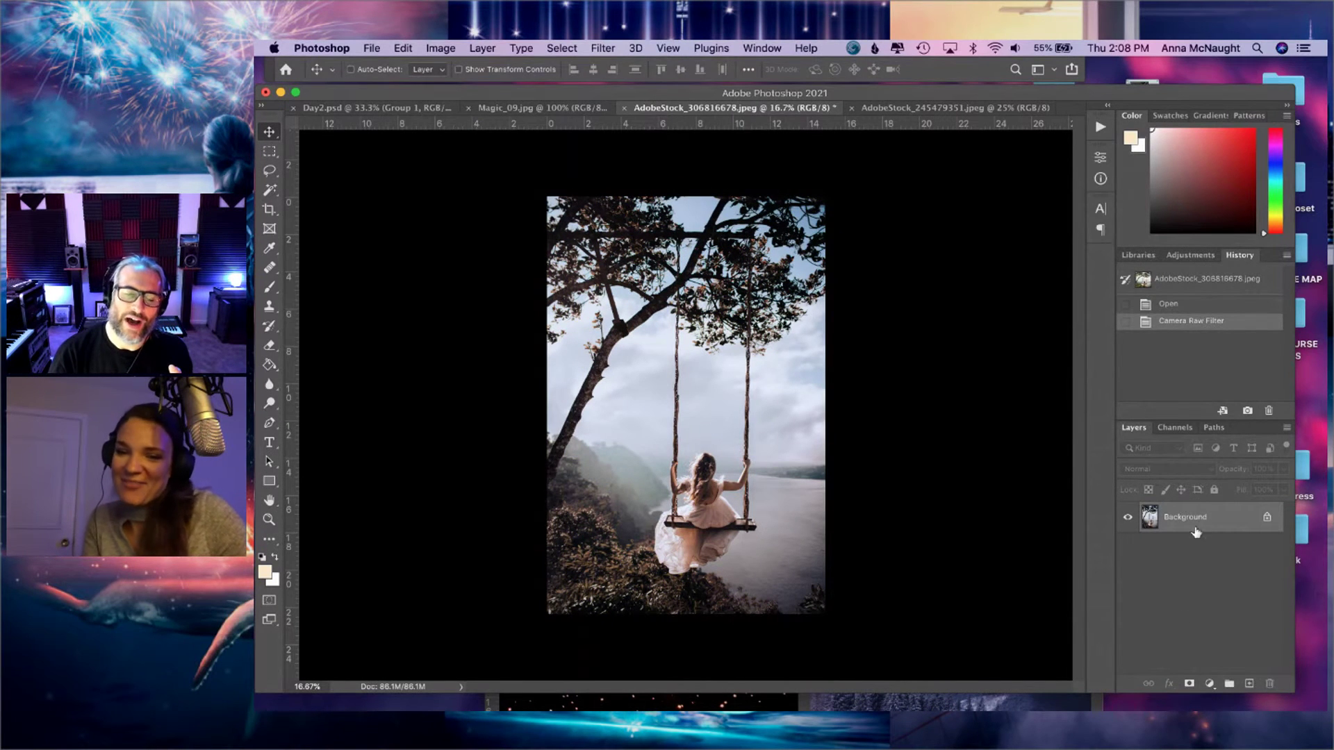
- Compare the swing photo before and after the Camera Raw Filter using its history states, returning to the graded version
left_click(1170, 306)
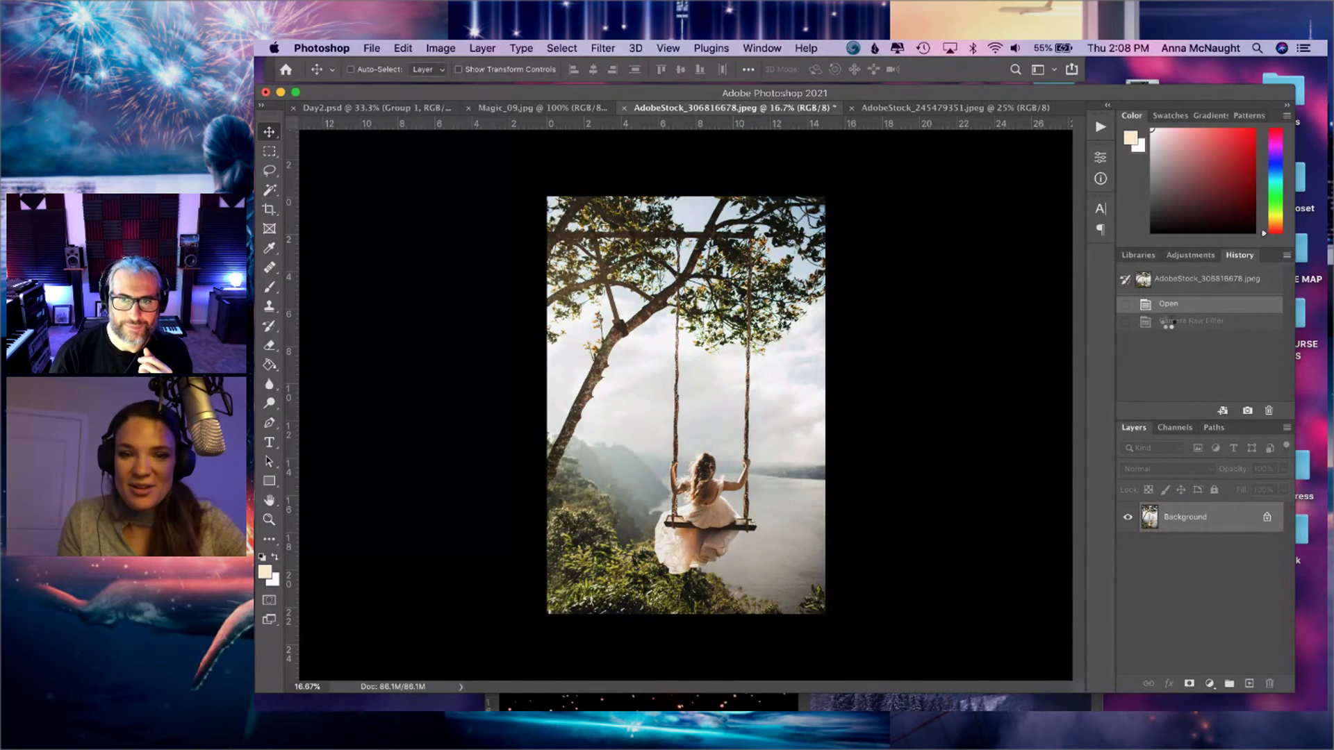
left_click(1169, 324)
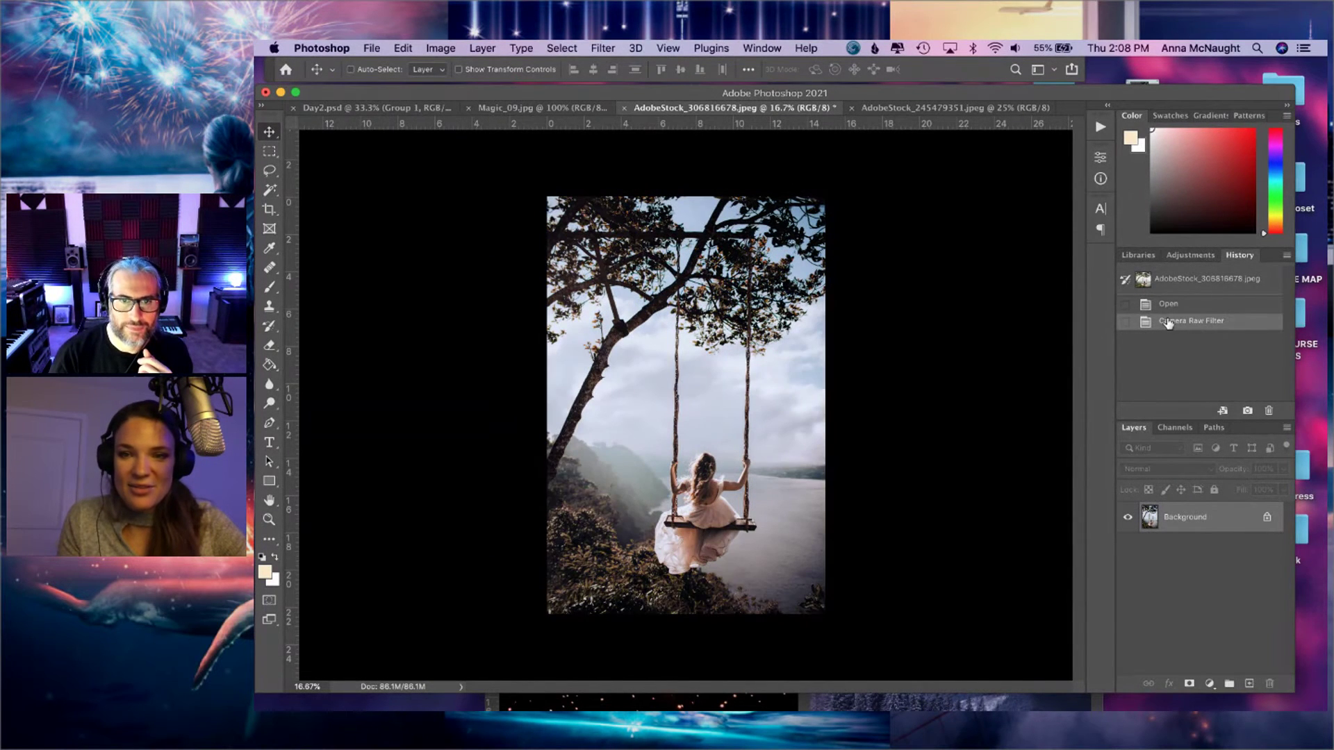
left_click(1168, 306)
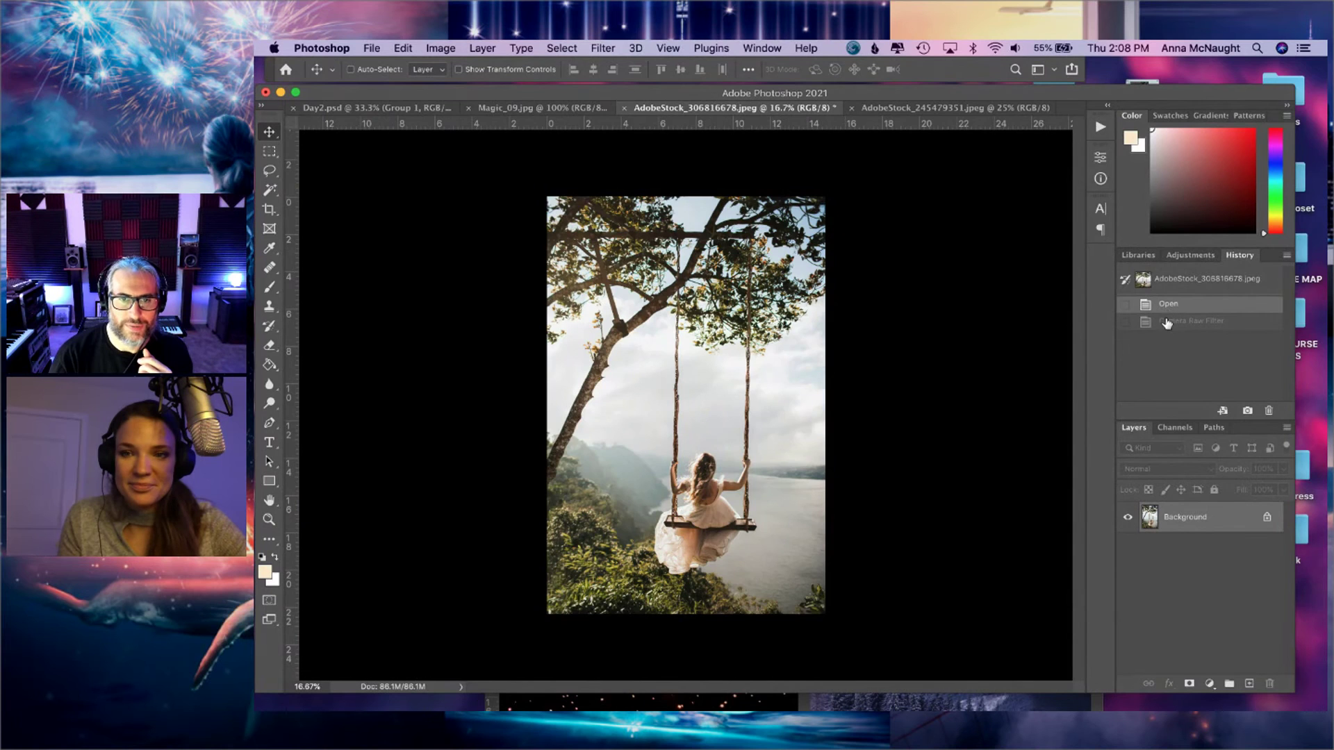
left_click(1167, 324)
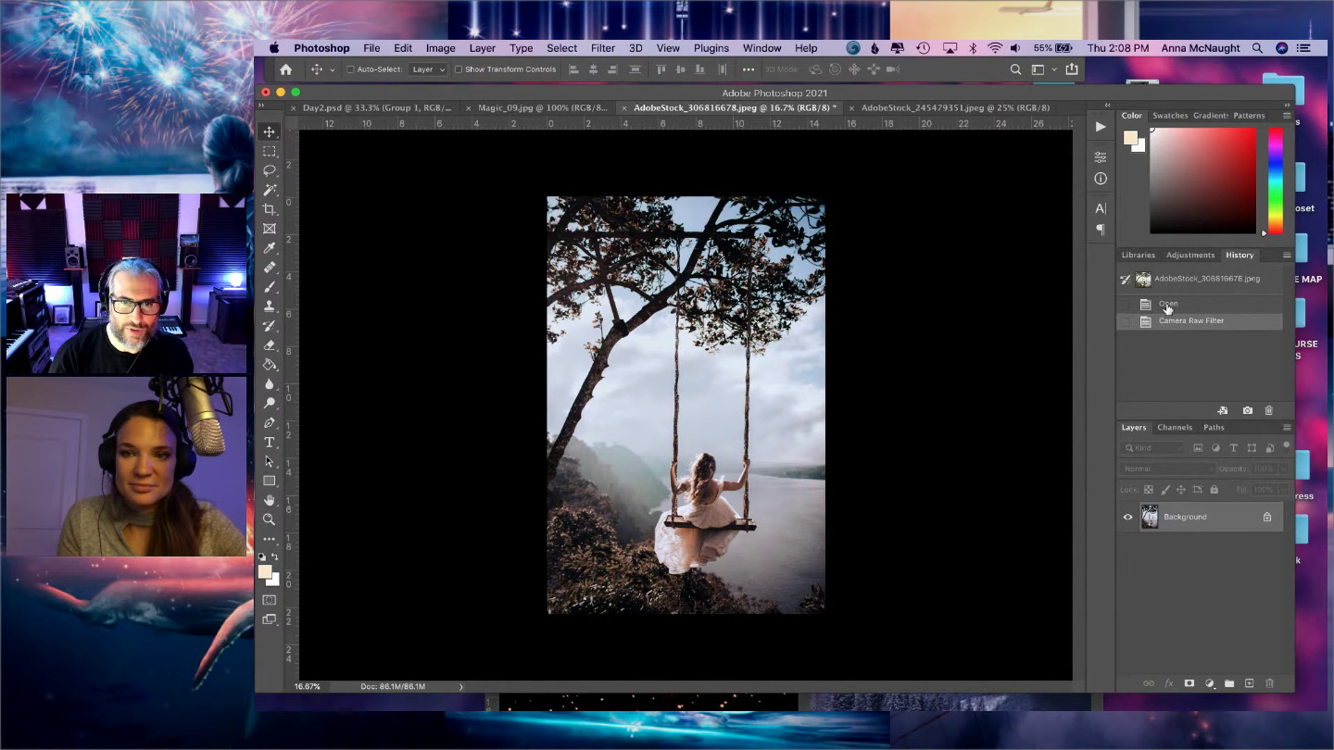
left_click(1168, 306)
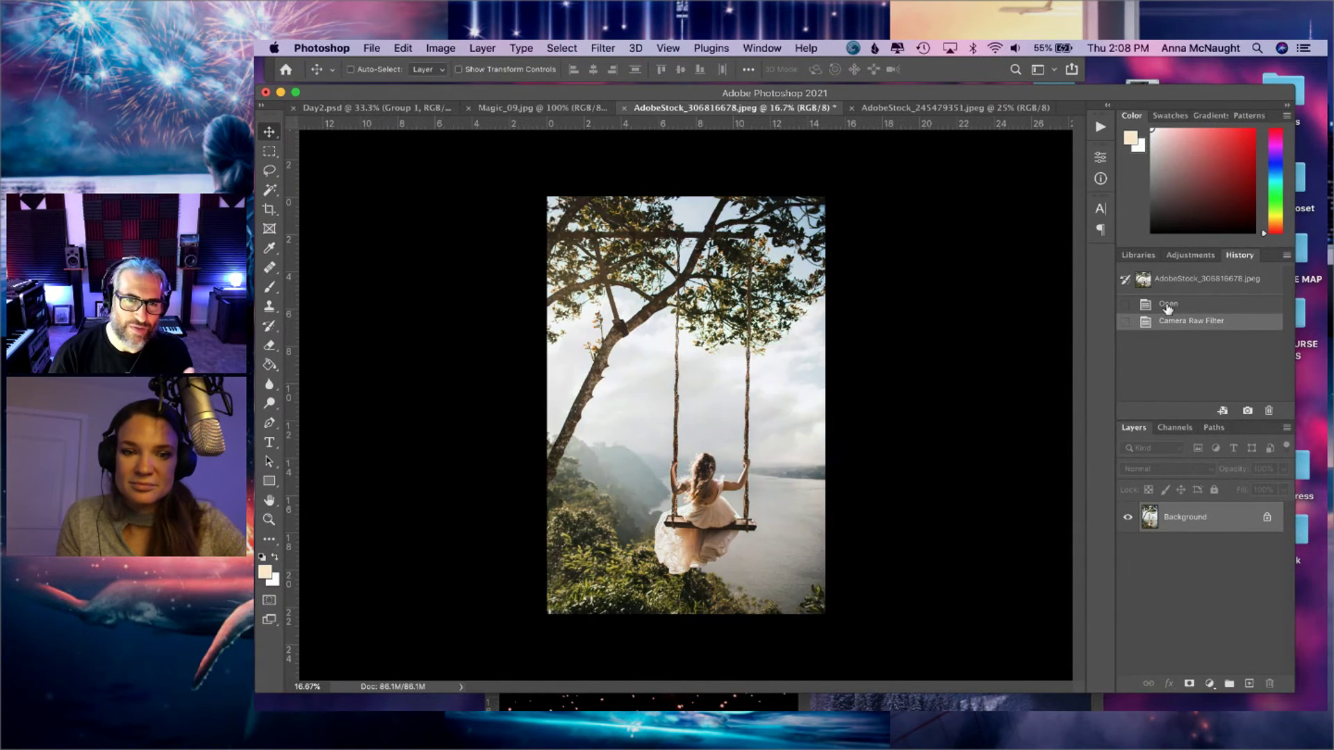
left_click(1168, 323)
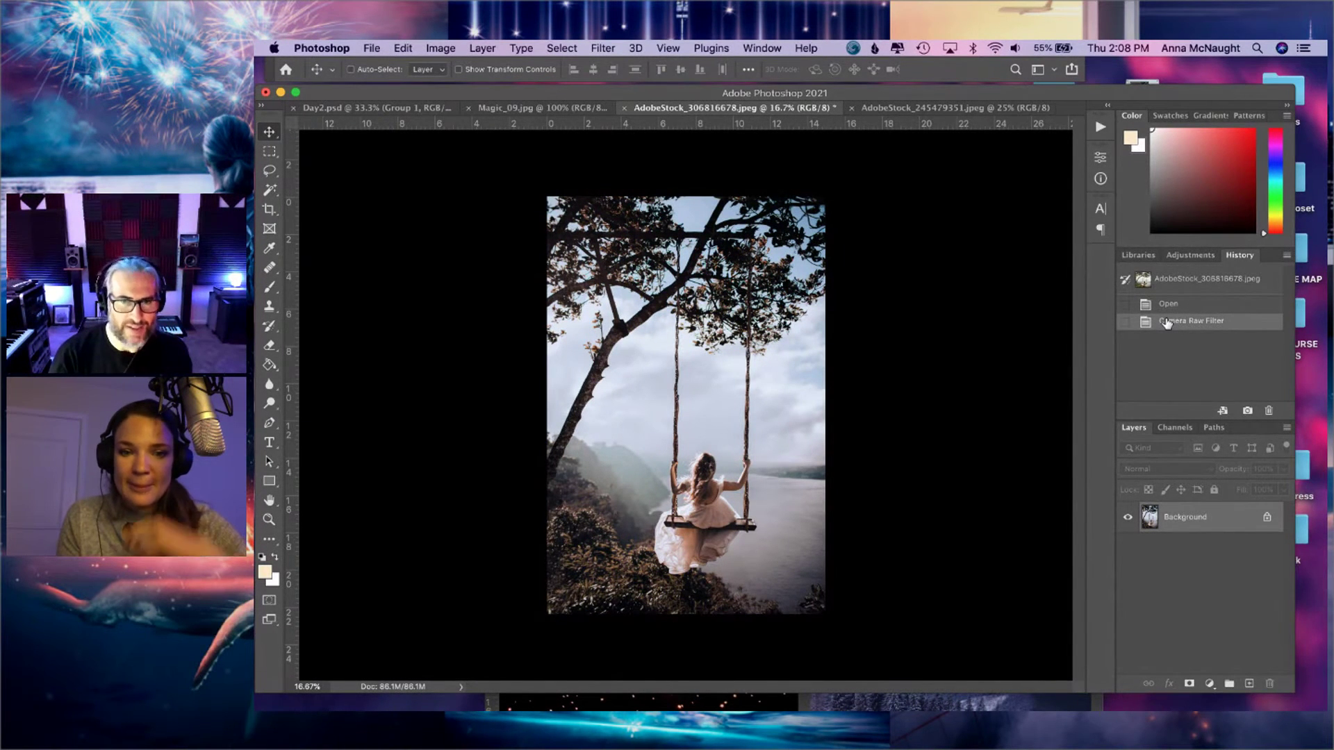
left_click(1162, 307)
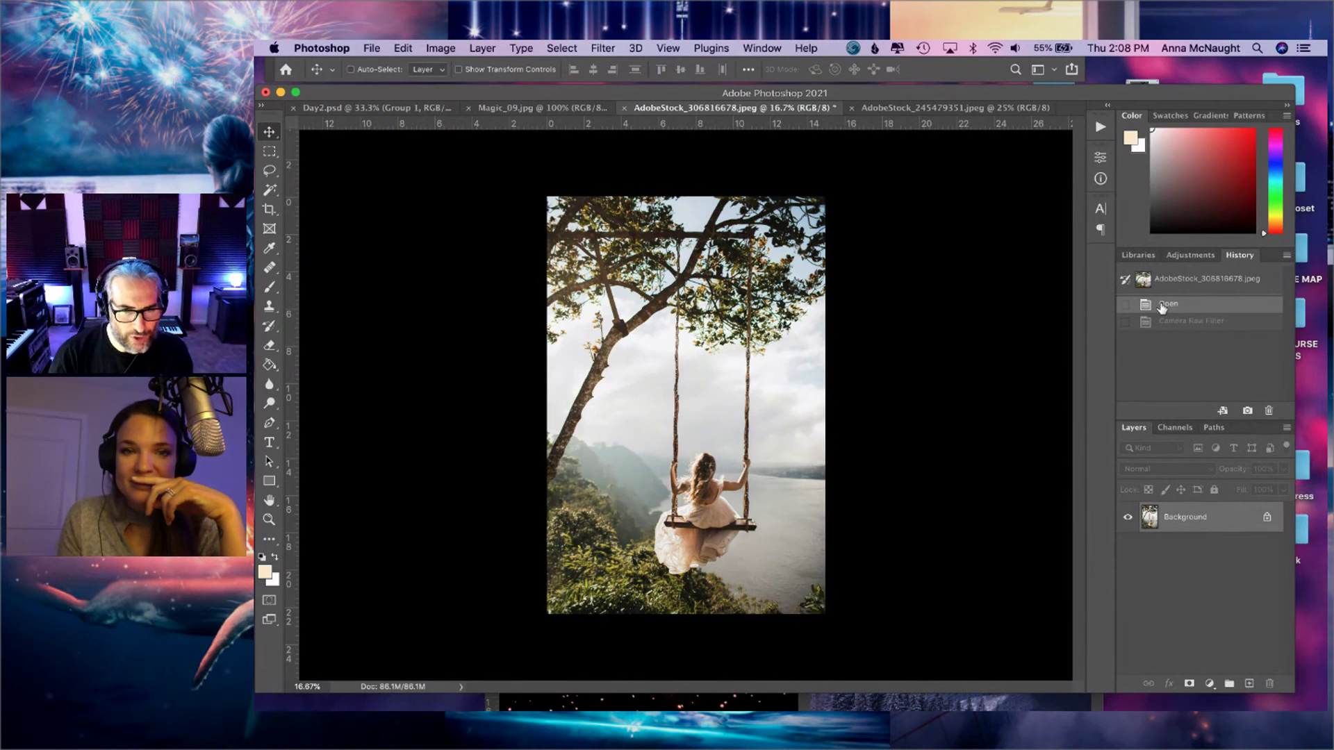
left_click(1164, 324)
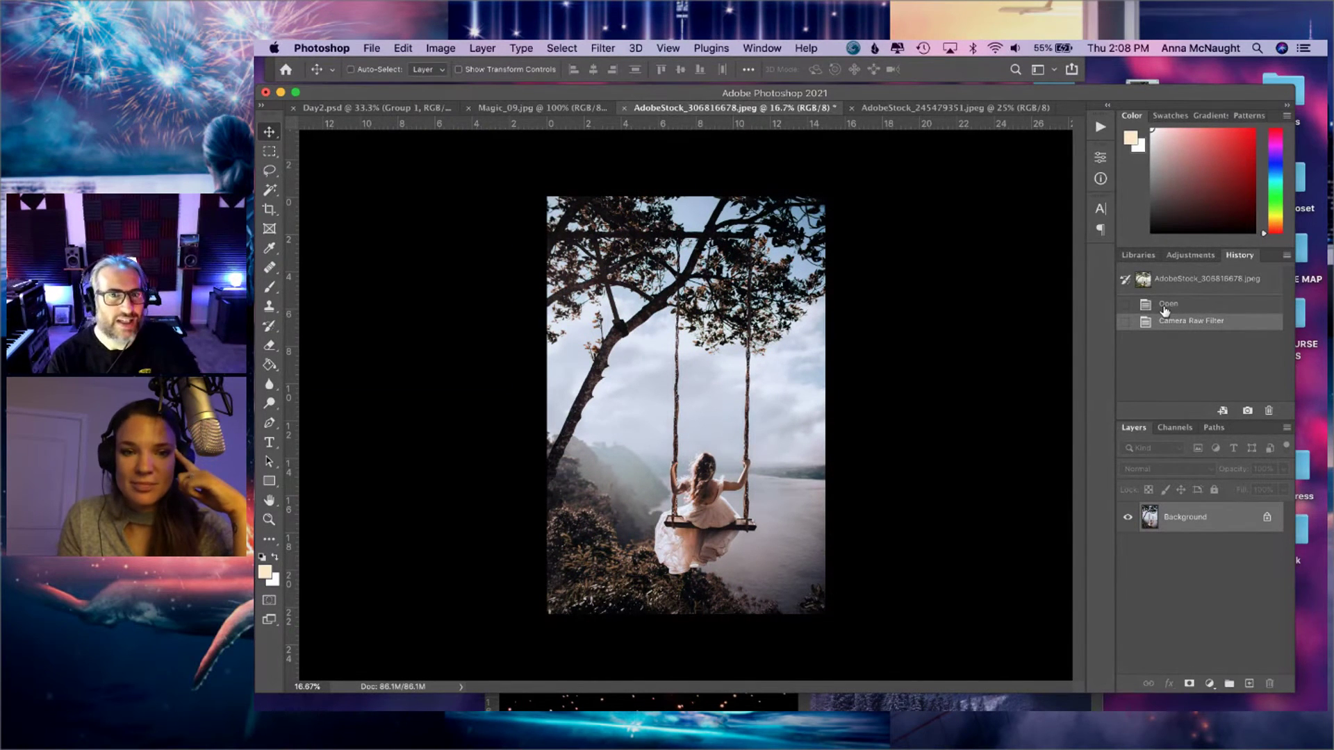
left_click(1165, 306)
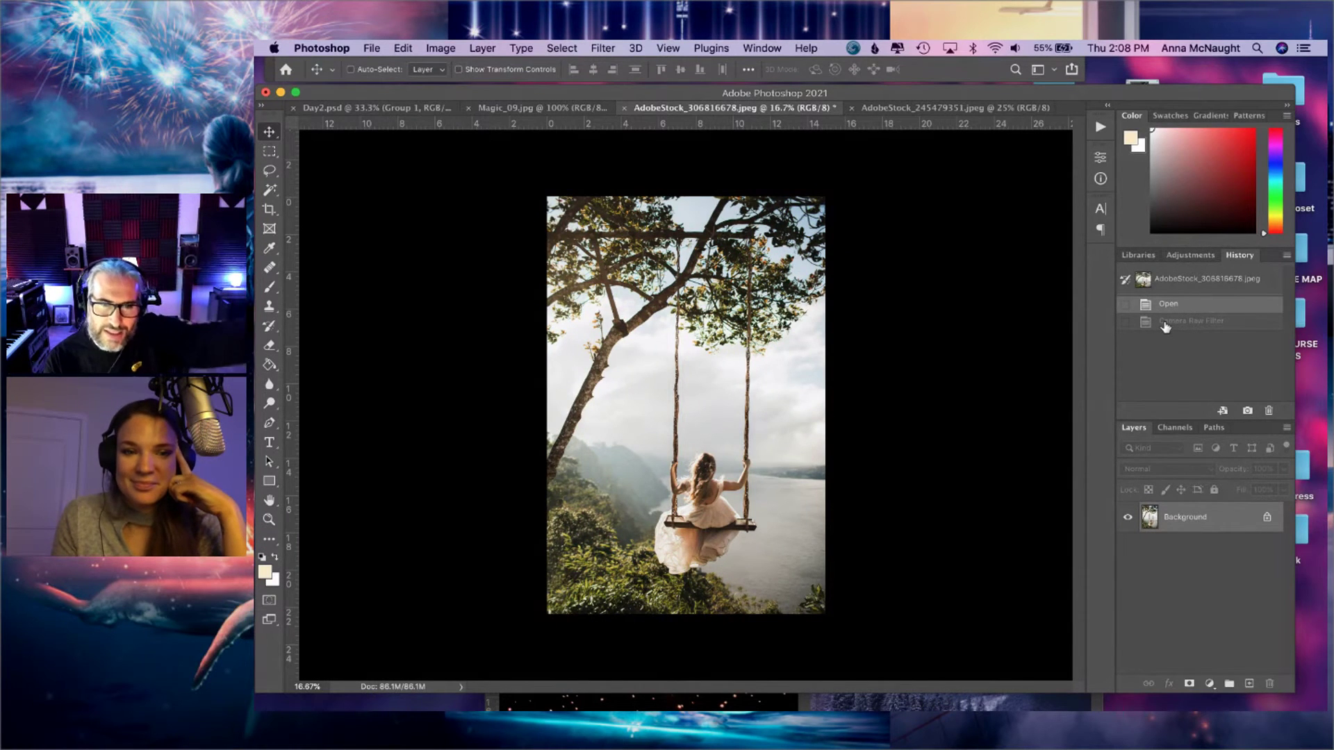
left_click(1165, 324)
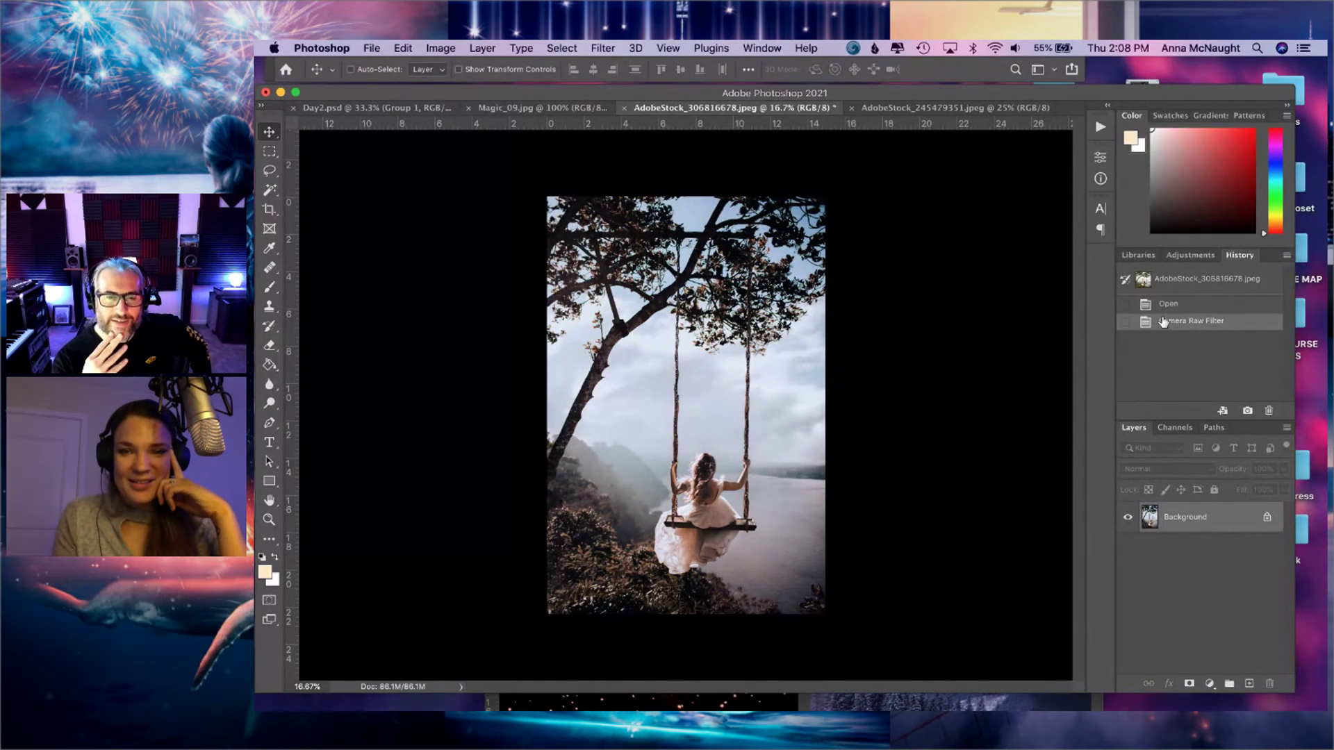
left_click(1159, 312)
left_click(1164, 324)
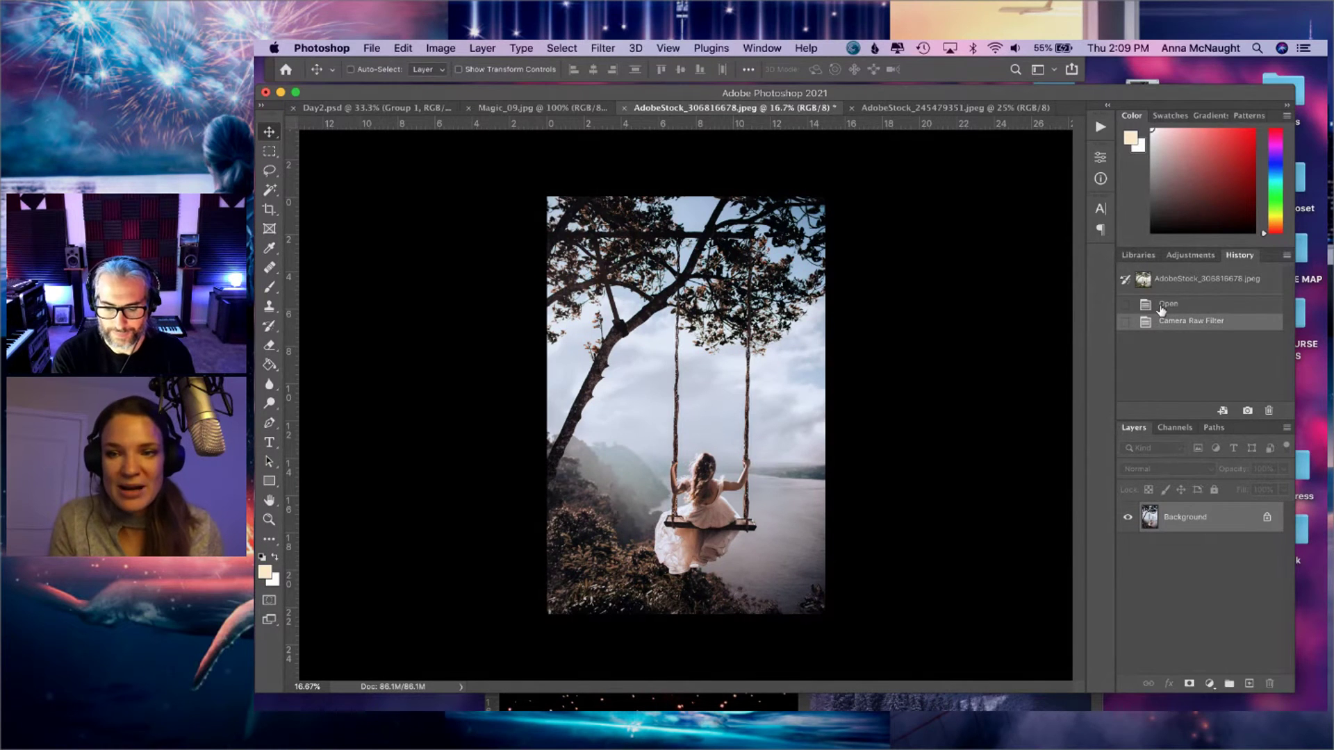
left_click(1165, 307)
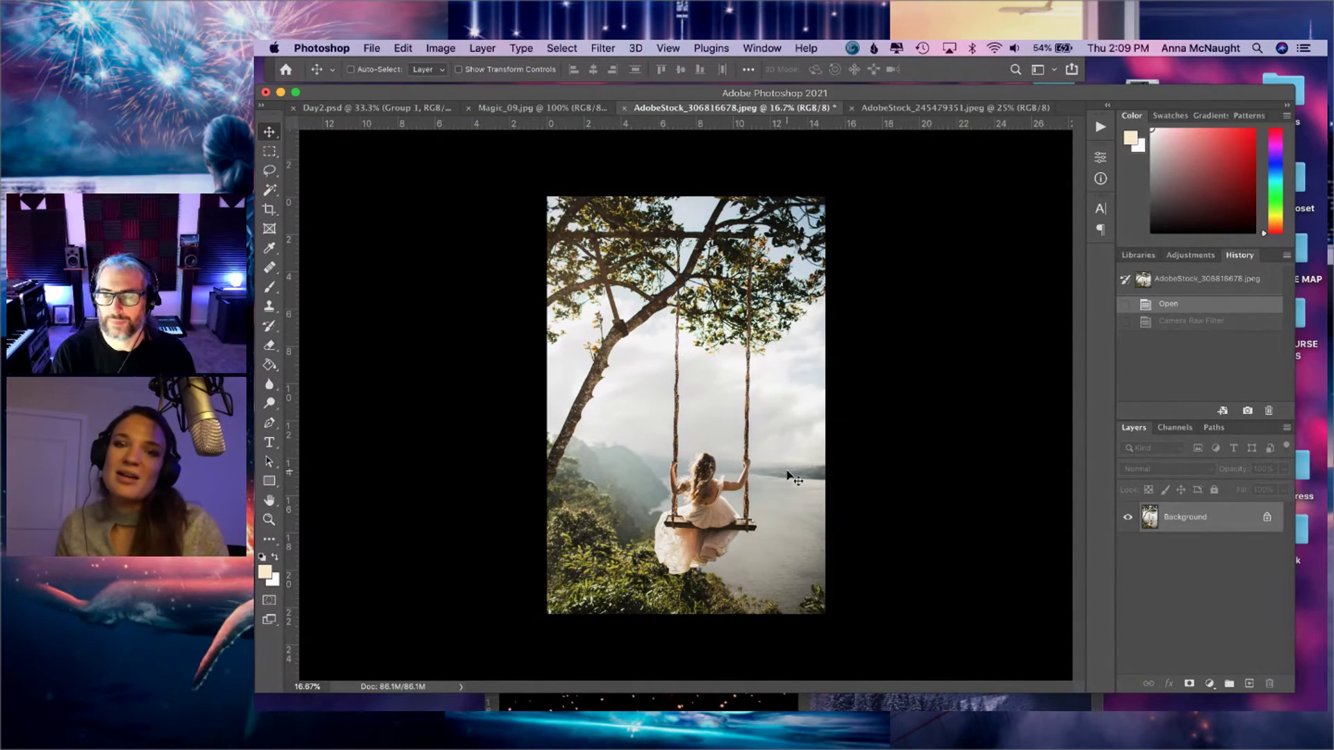
left_click(1221, 322)
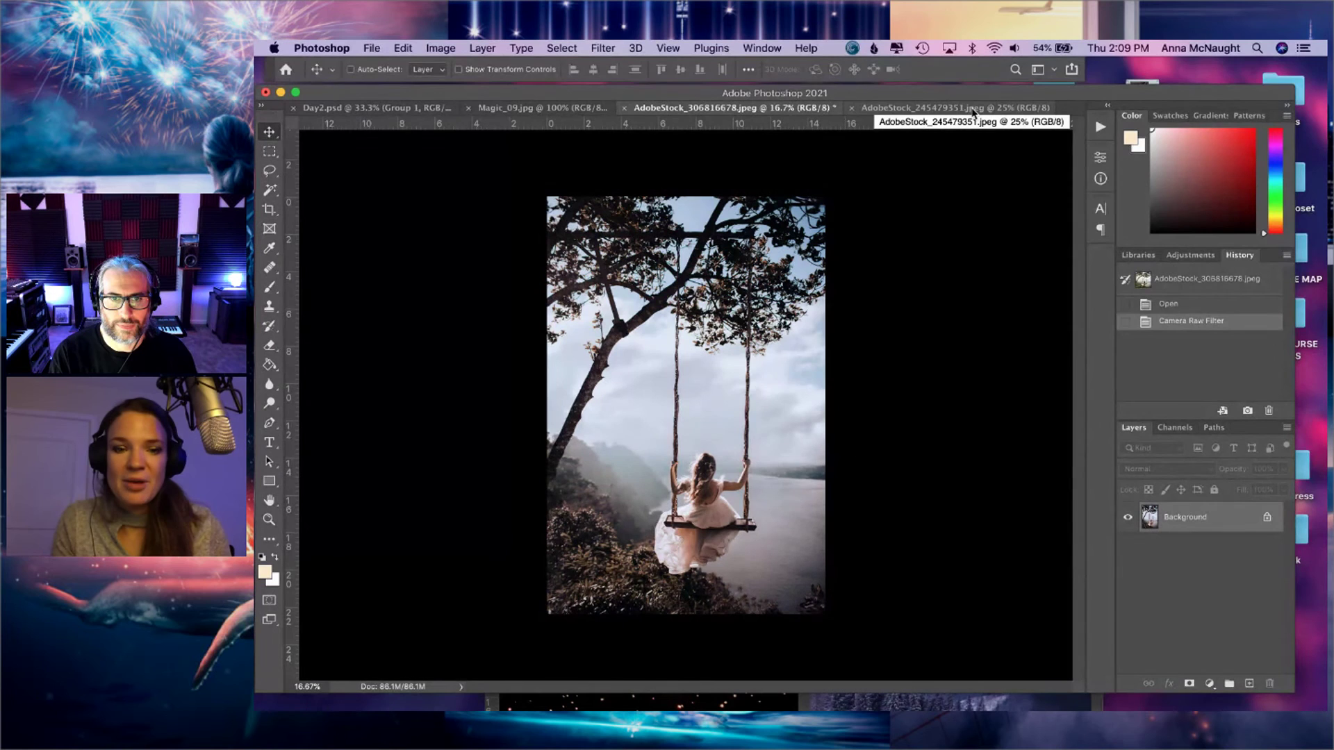
- Add the lake photo to the swing document as a centred layer and place it beneath the unlocked swing photo layer
left_click_drag(973, 110, 710, 336)
left_click_drag(718, 514, 616, 379)
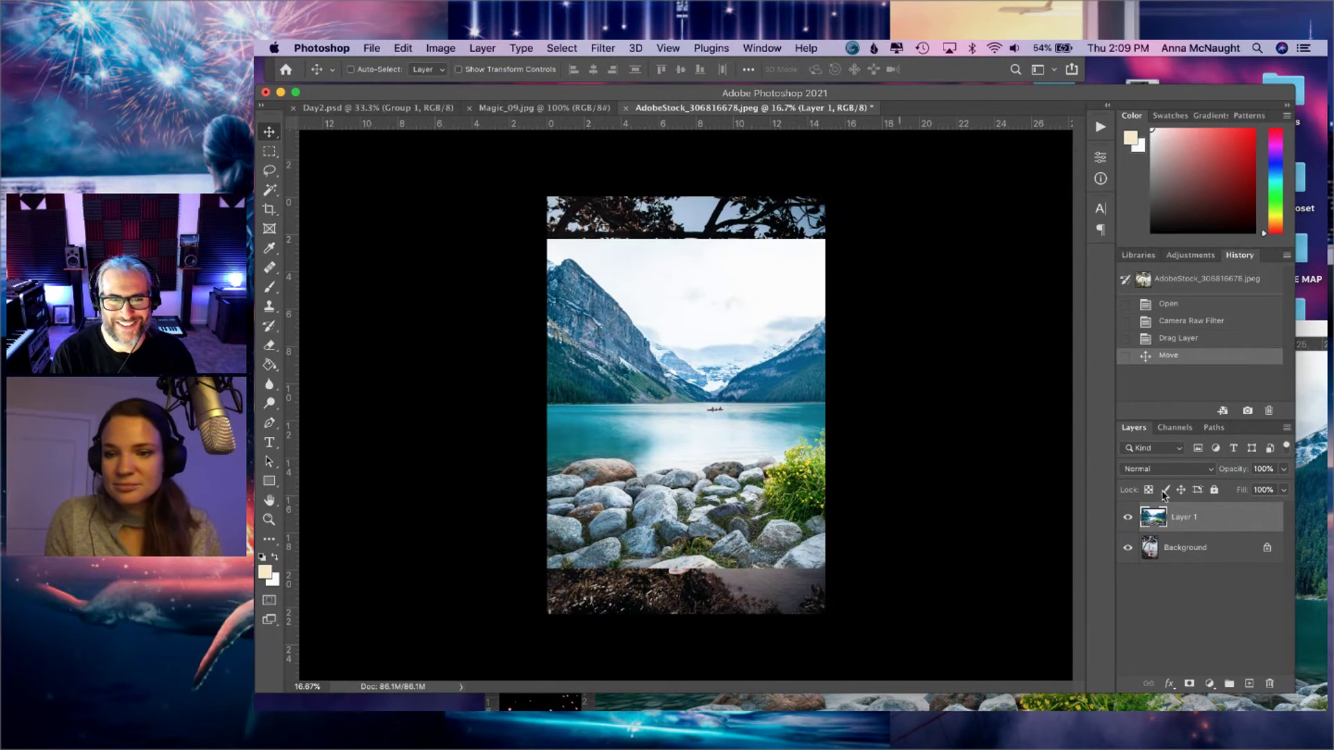
left_click(1266, 549)
left_click_drag(1191, 549, 1191, 517)
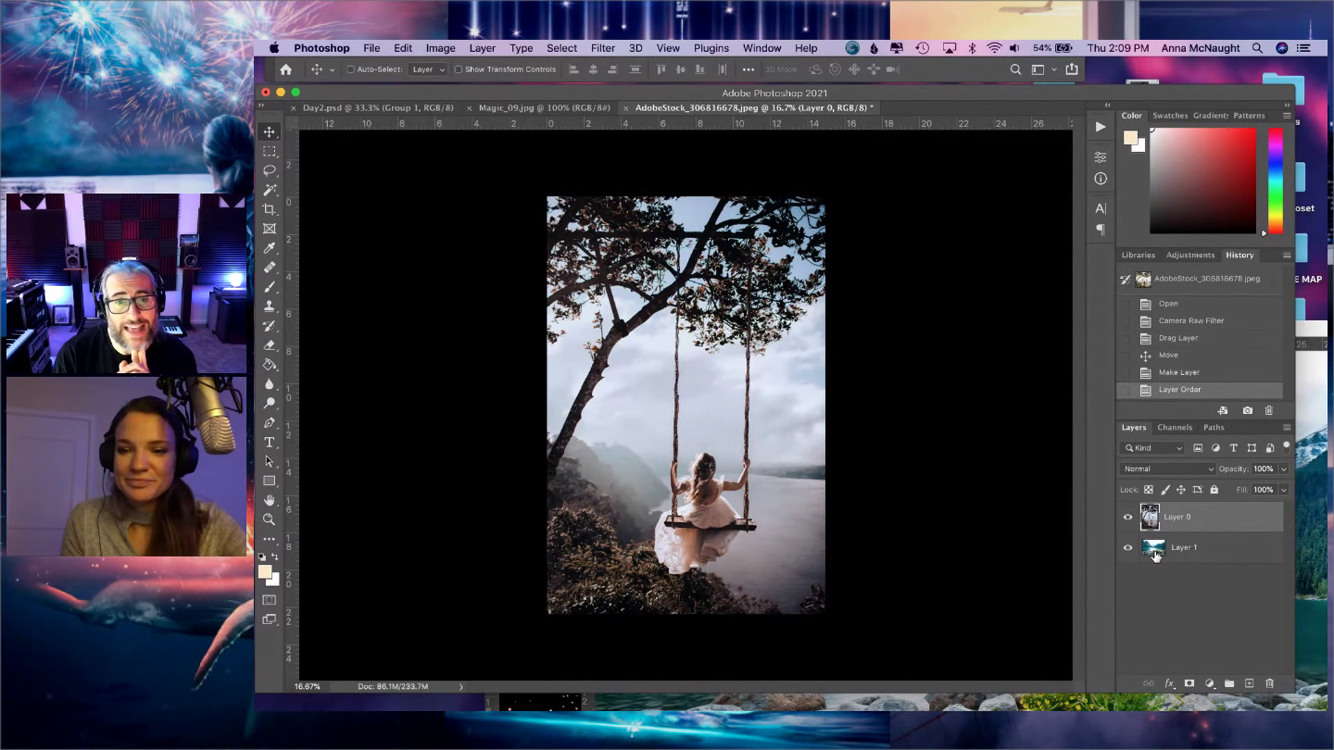
- Temporarily hide the swing layer and check the lake layer's full extent with Free Transform
left_click(1127, 519)
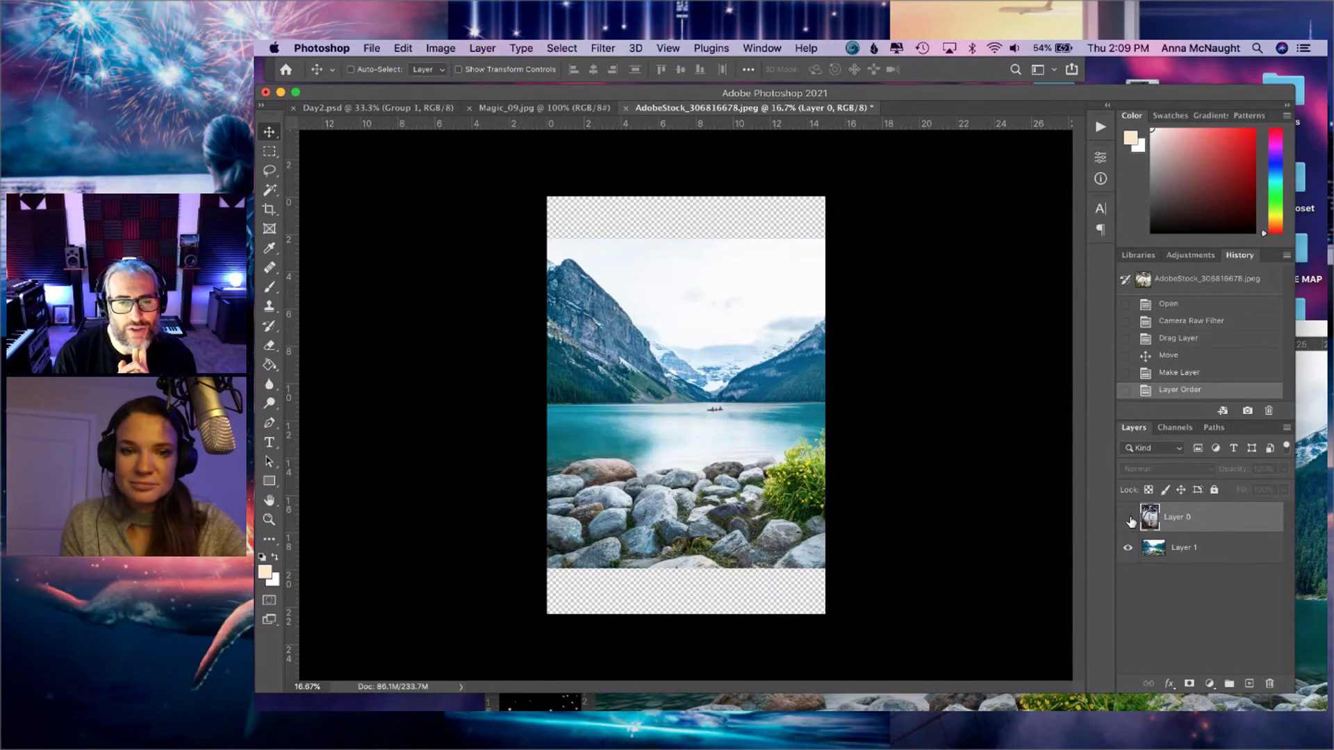
left_click(1159, 548)
key("super")
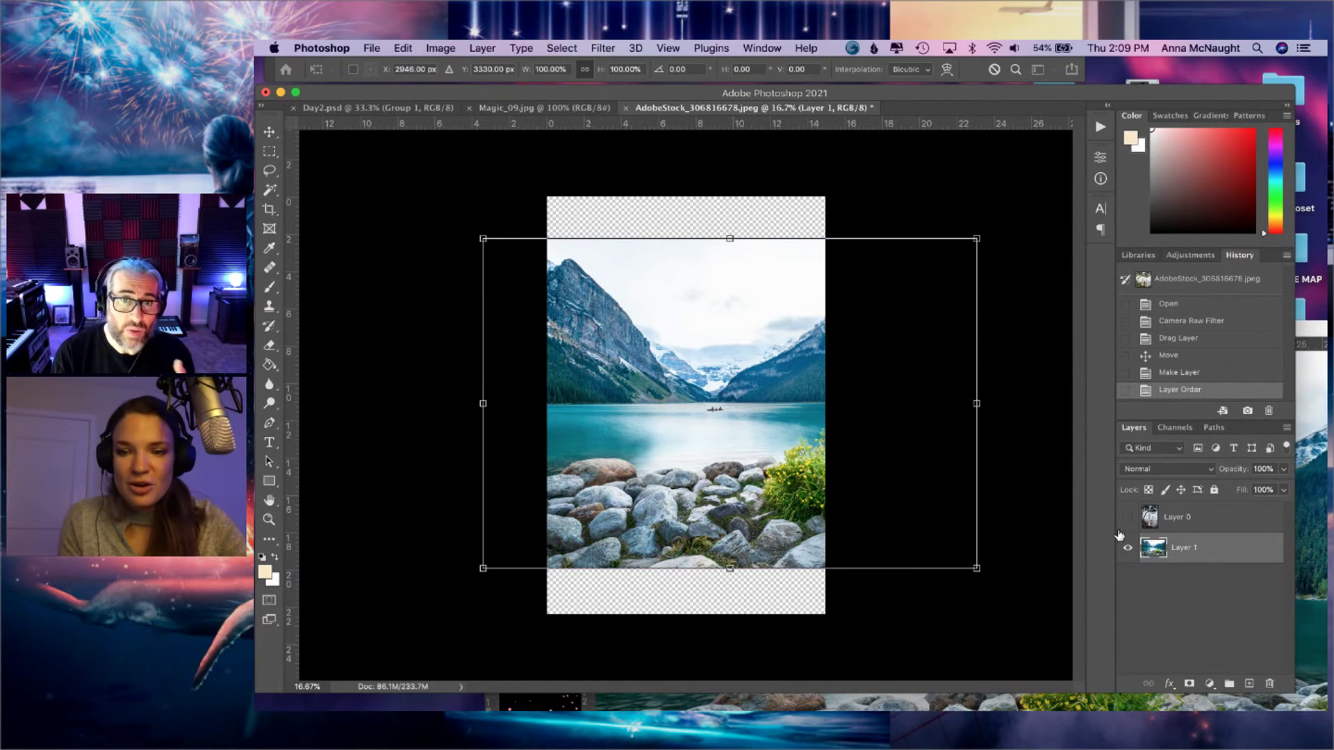
left_click(1129, 518)
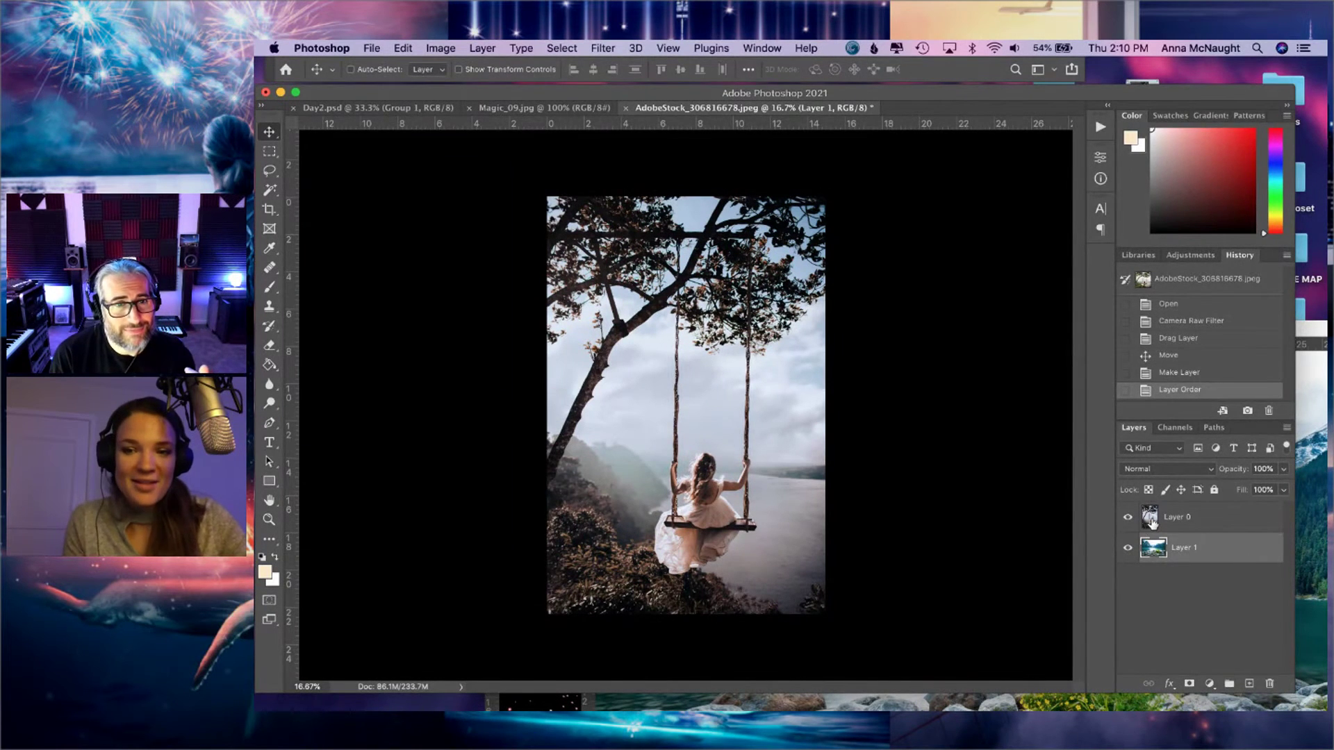
- Start Sky Replacement on the swing photo layer with the pink sunset sky and set Fade Edge to 53
left_click(1152, 523)
left_click(404, 48)
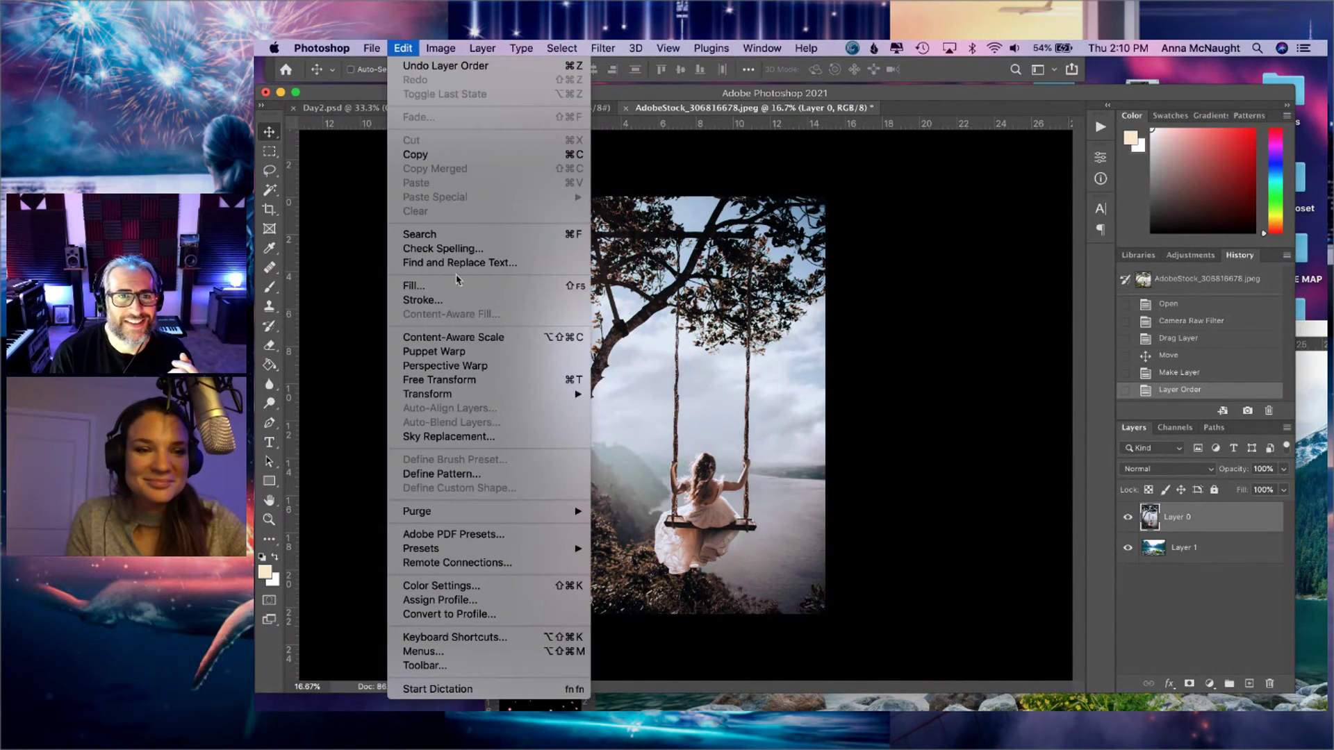
left_click(462, 436)
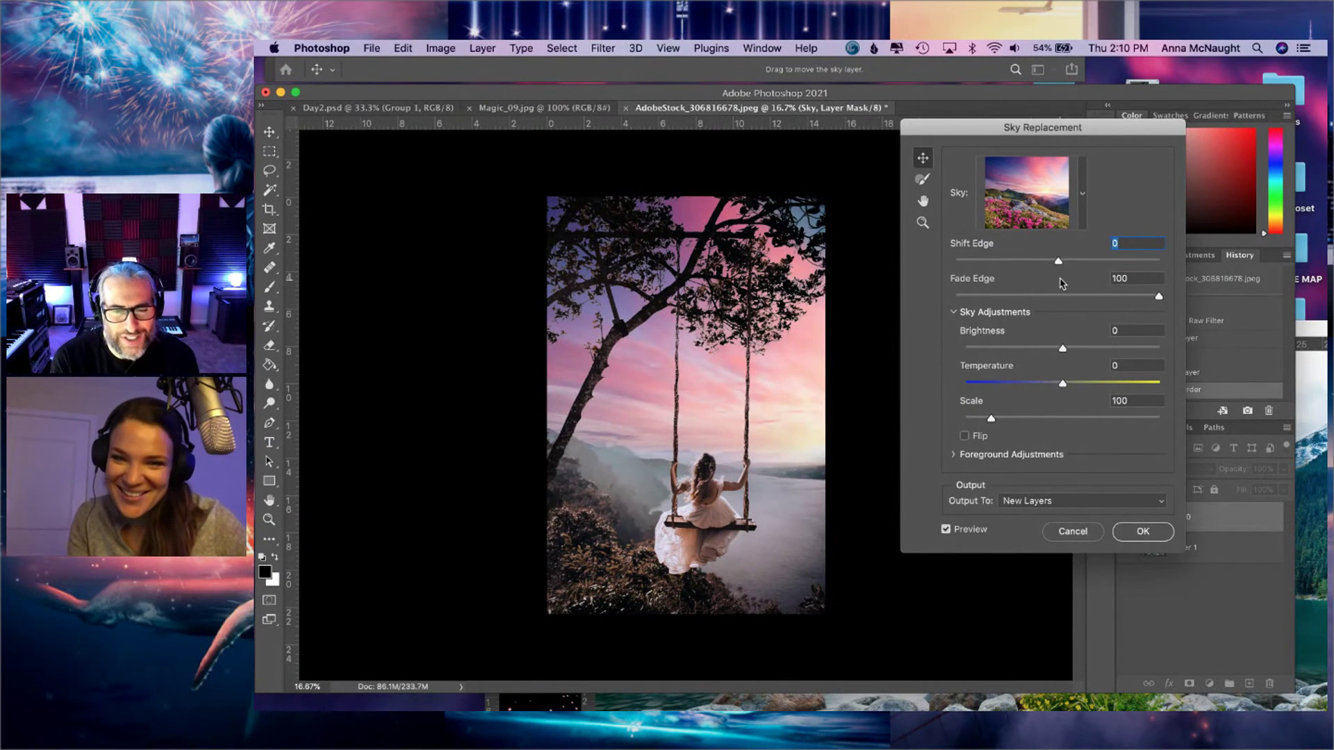
left_click_drag(1159, 299, 1080, 314)
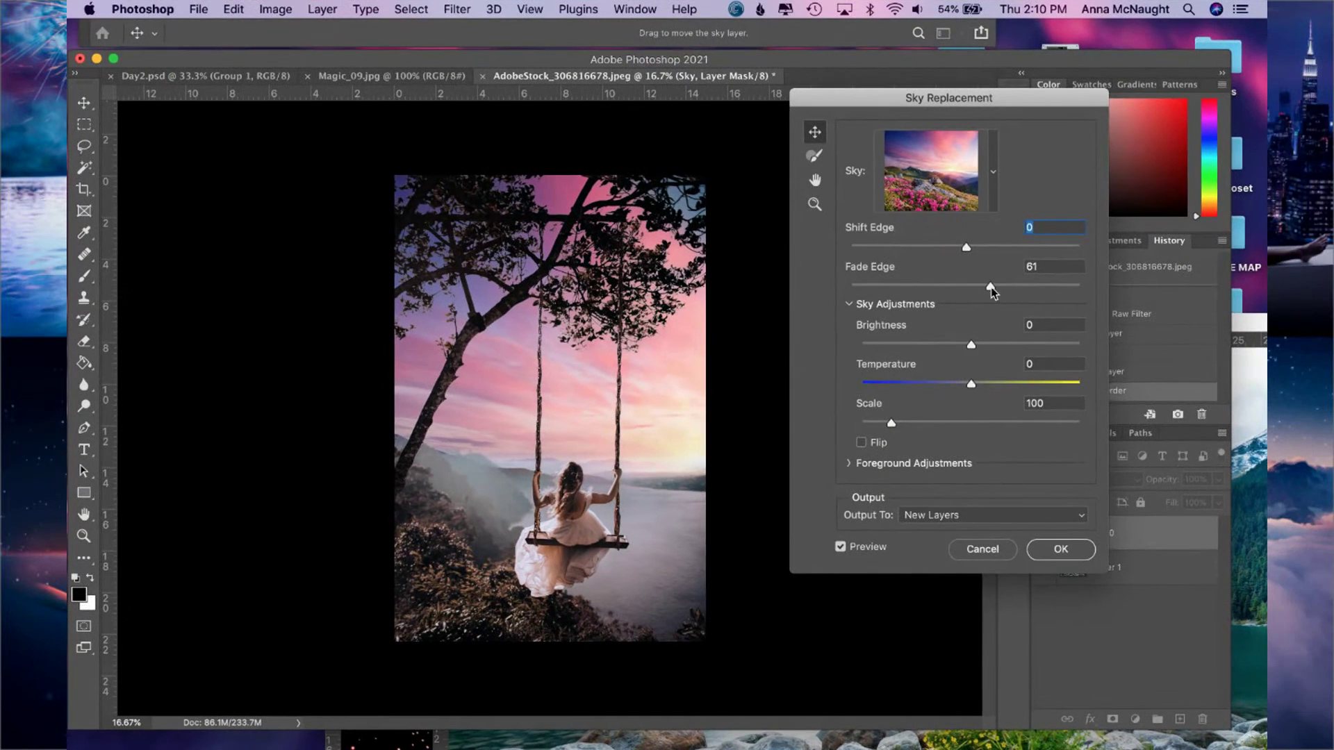
left_click_drag(991, 286, 973, 285)
- Examine the replaced sky's edges around the tree trunk, branches, ropes, hills and girl at 50% zoom
key("super+plus")
key("super+plus")
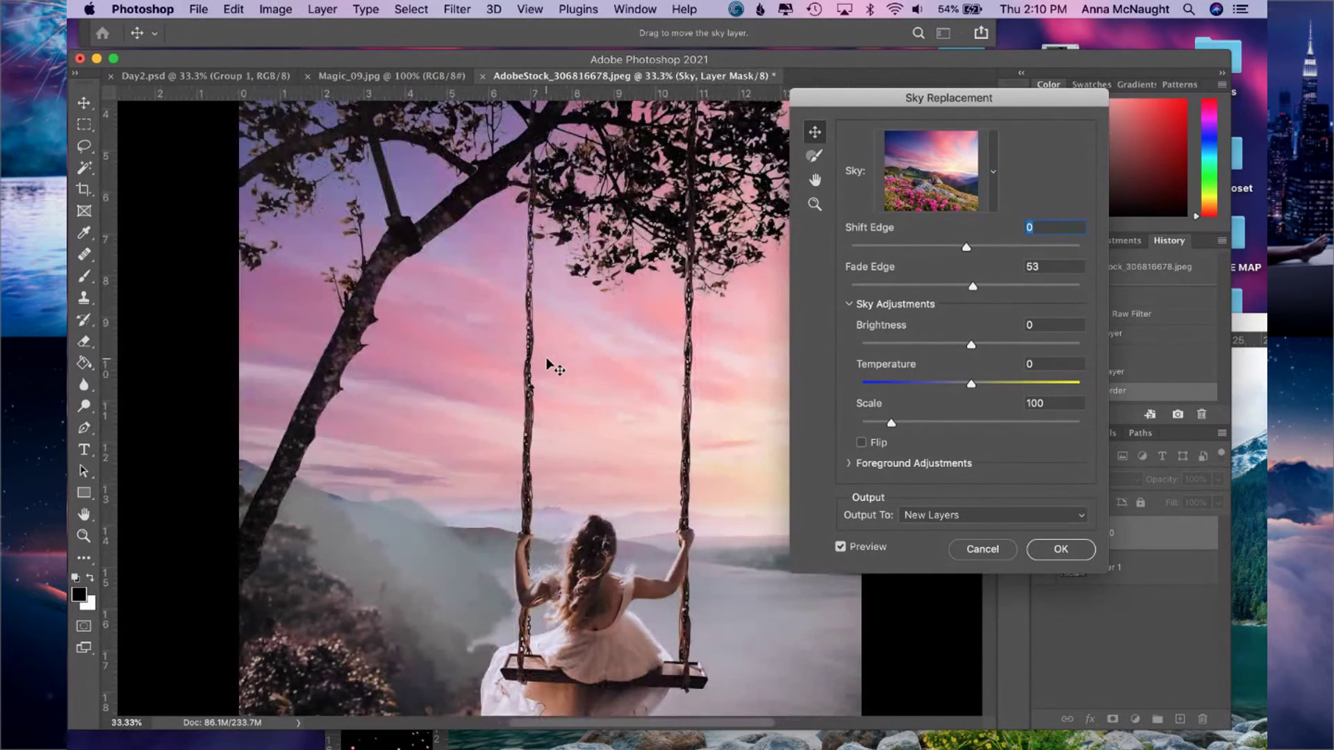
key("super+plus")
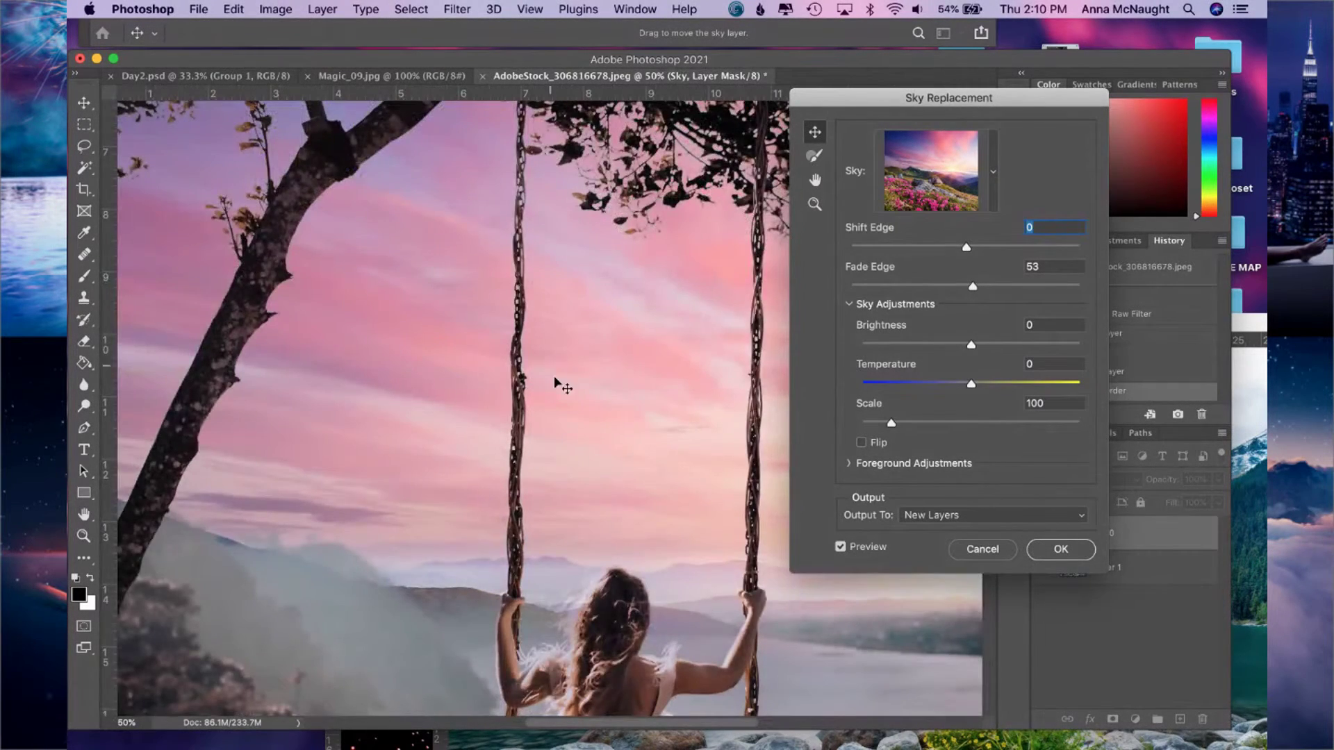
left_click_drag(473, 485, 589, 396)
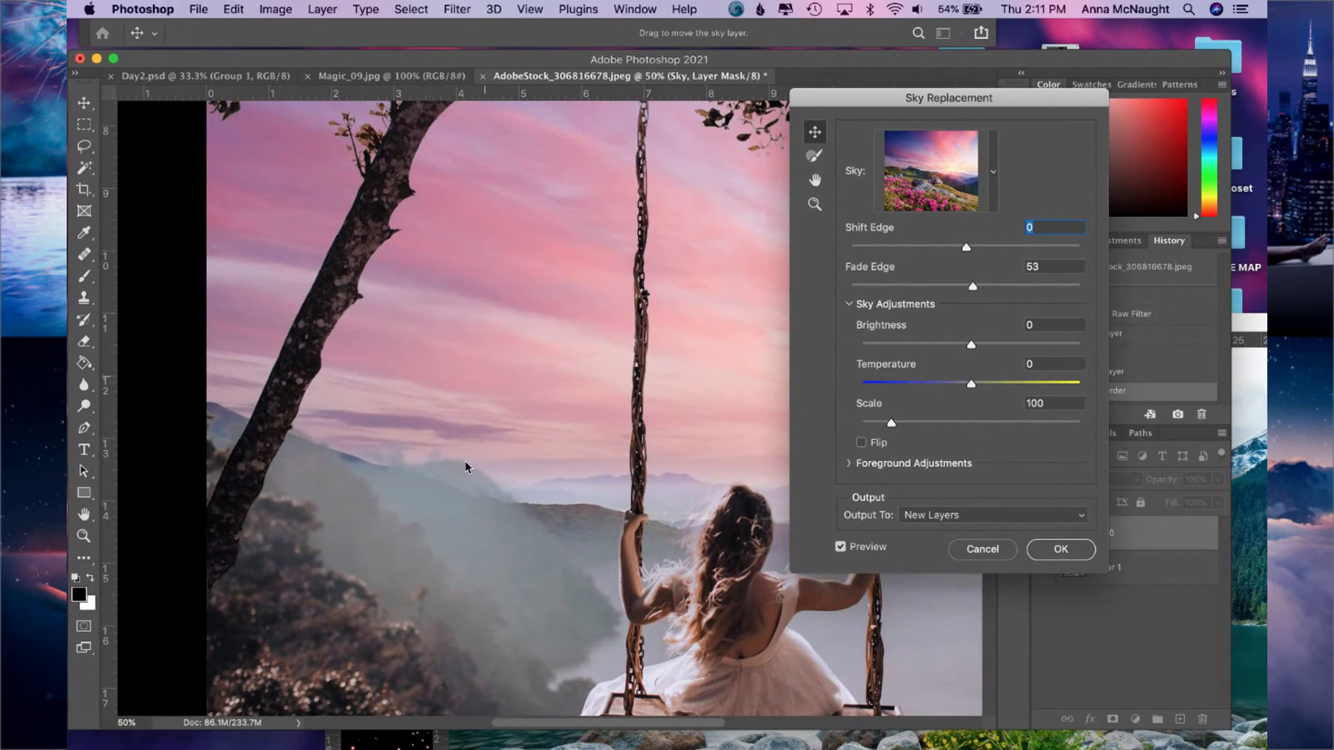
scroll(664, 377, "up", 10)
left_click_drag(521, 610, 590, 378)
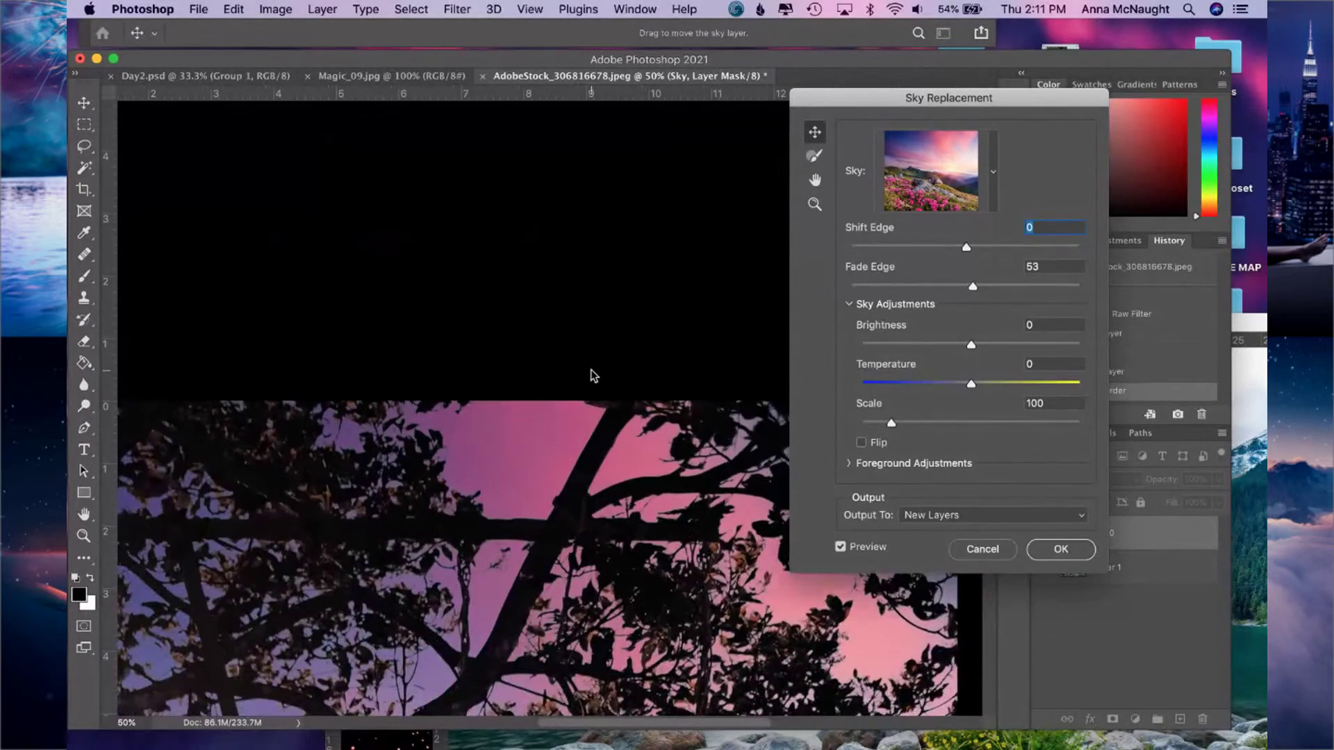
left_click_drag(596, 542, 601, 307)
scroll(601, 307, "down", 10)
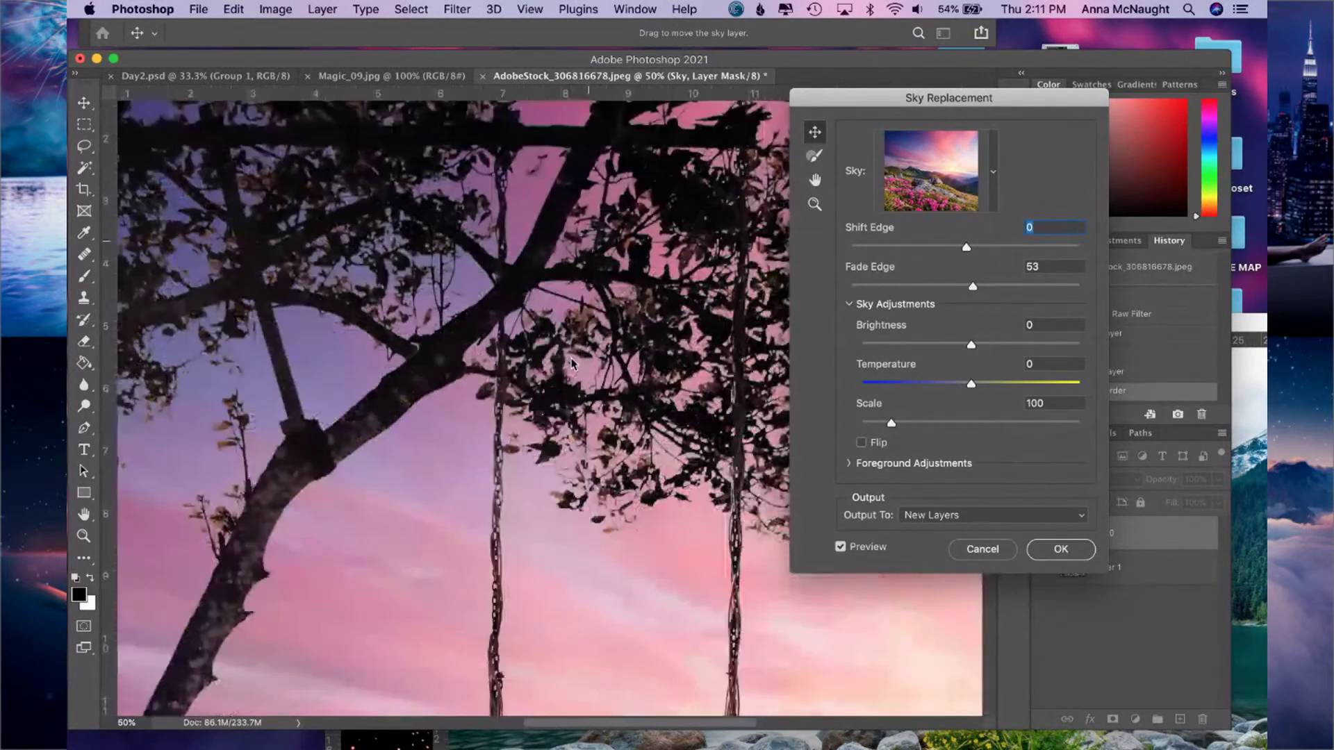
scroll(590, 424, "up", 2)
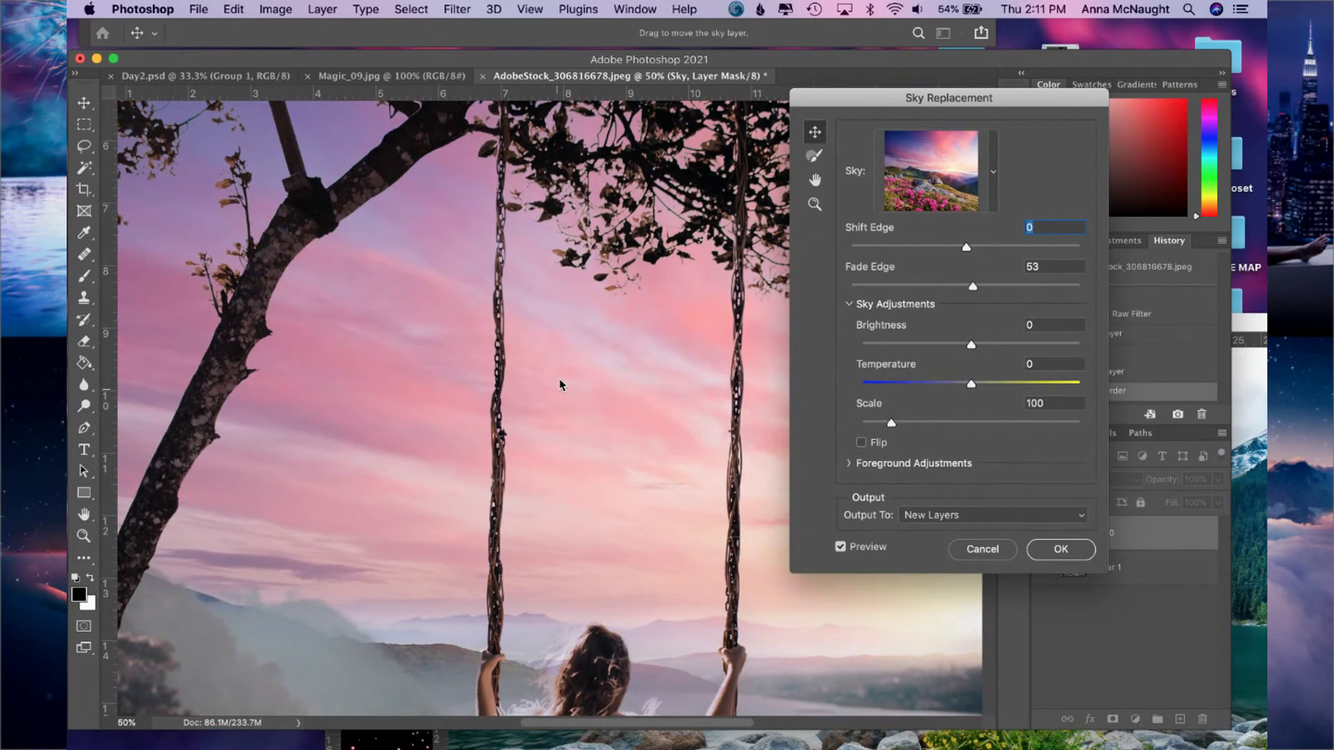
scroll(560, 392, "down", 5)
left_click_drag(549, 521, 560, 394)
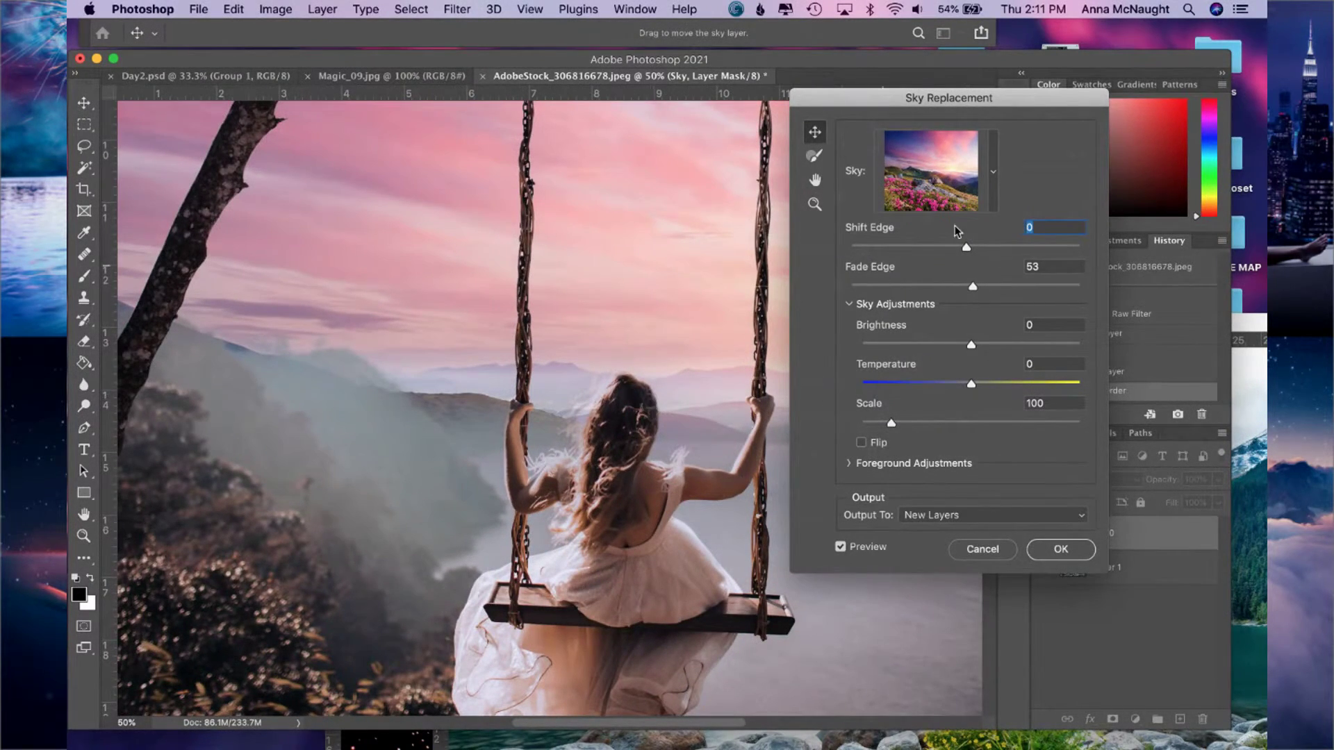
key("super+minus")
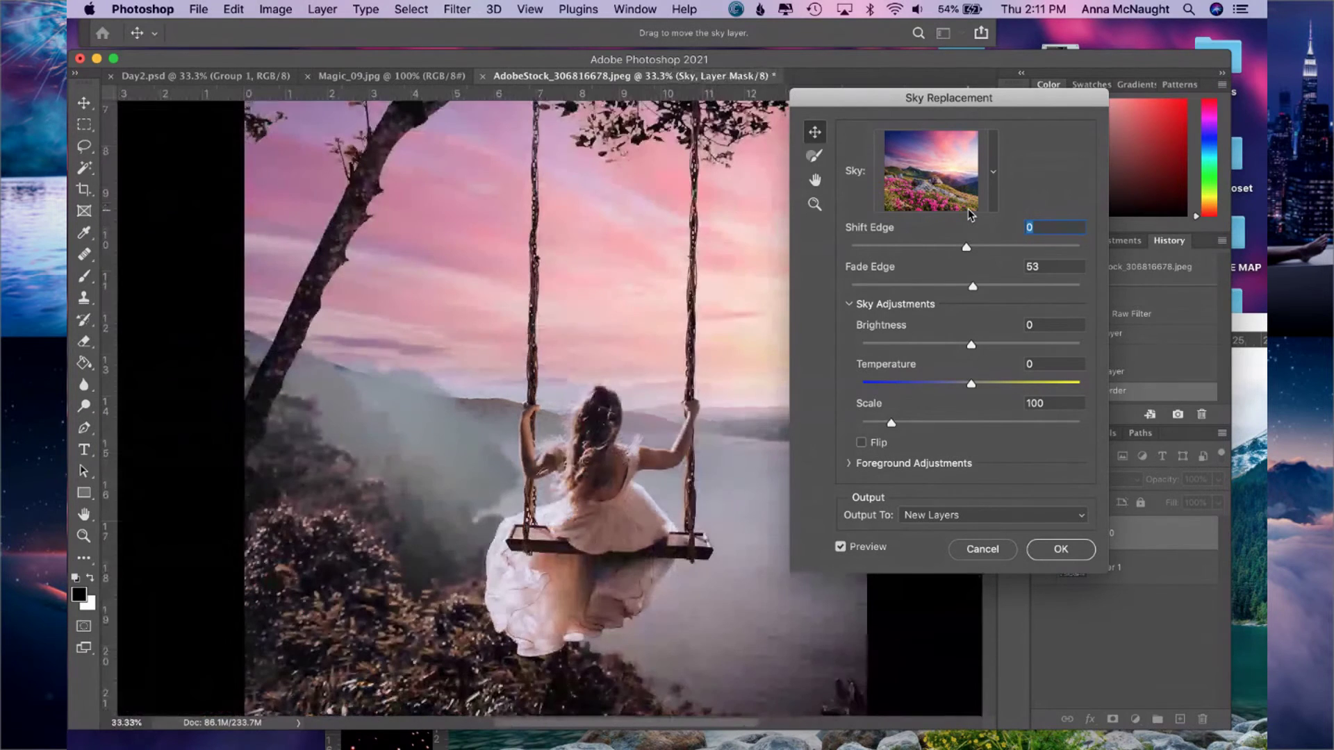
key("super+minus")
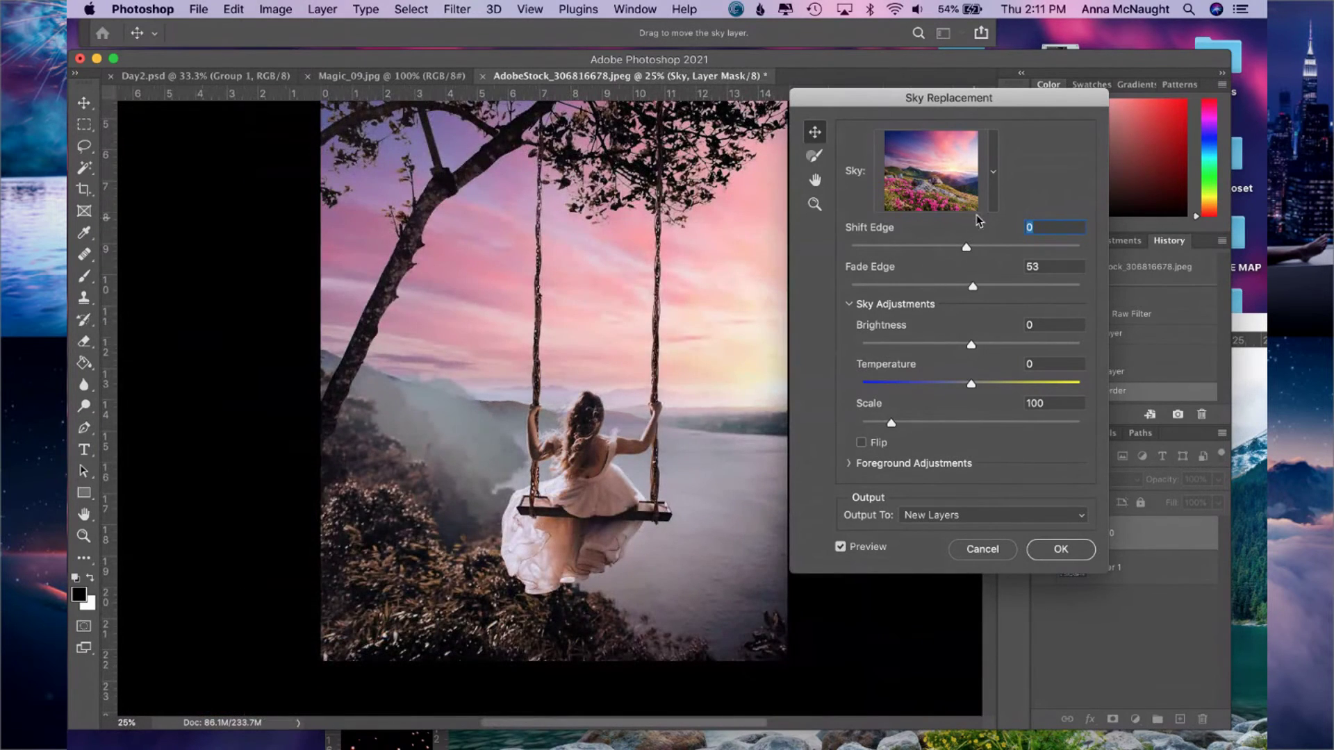
- Try the Spectacular set's pink-and-blue cloud sky and its rainbow sky behind the girl on the swing
left_click(994, 173)
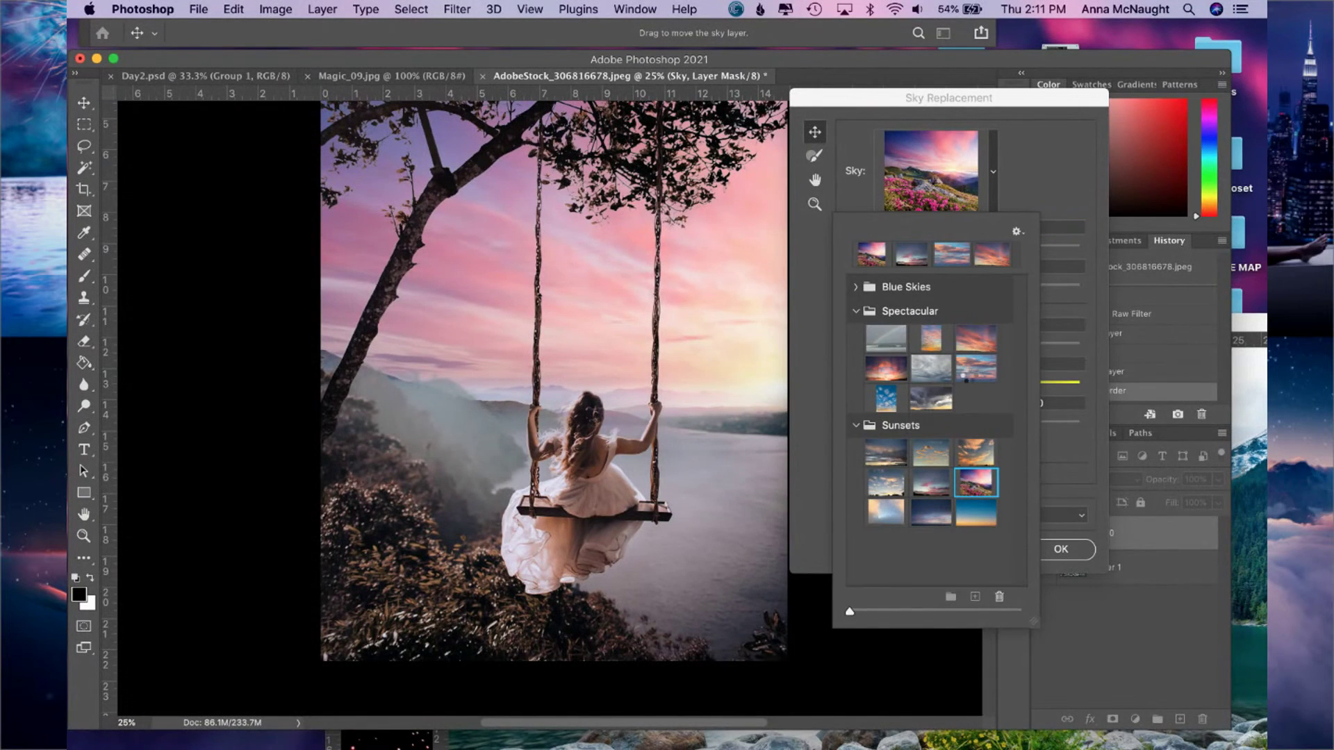
left_click(969, 374)
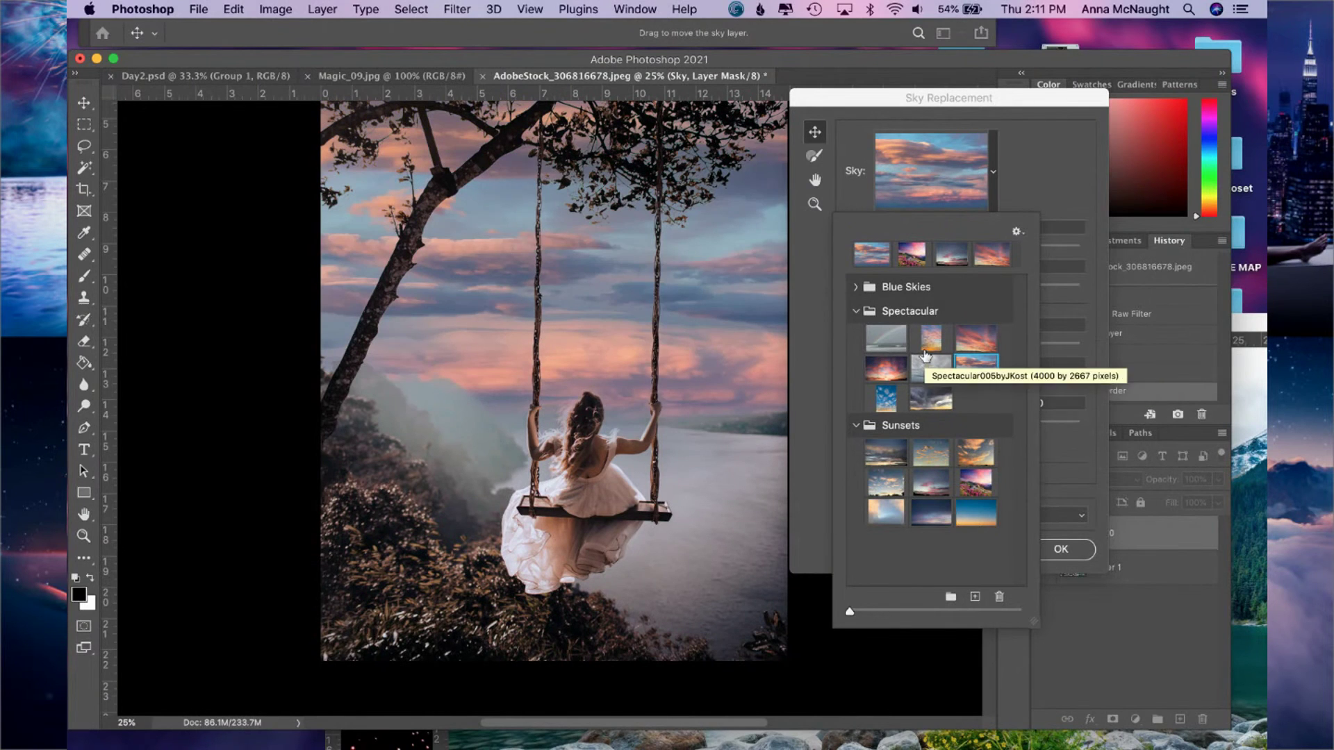
left_click(887, 341)
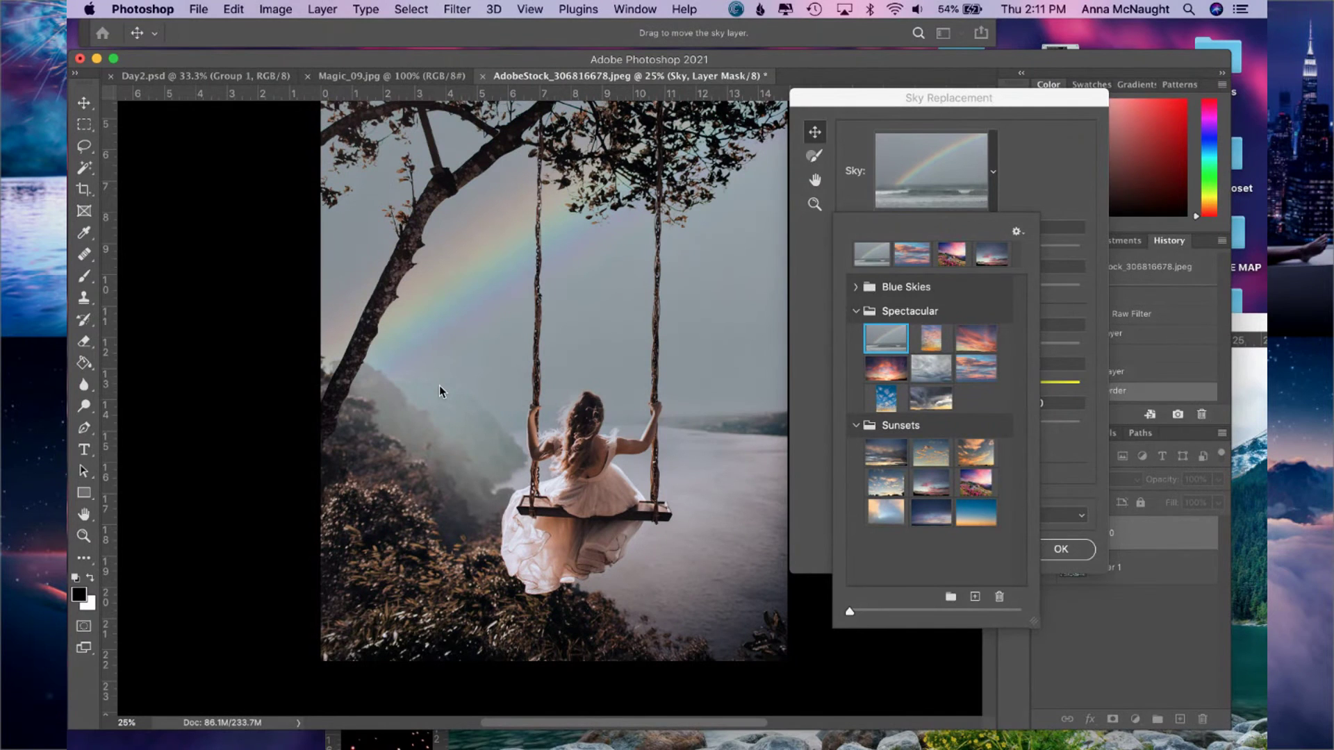
scroll(574, 439, "up", 2)
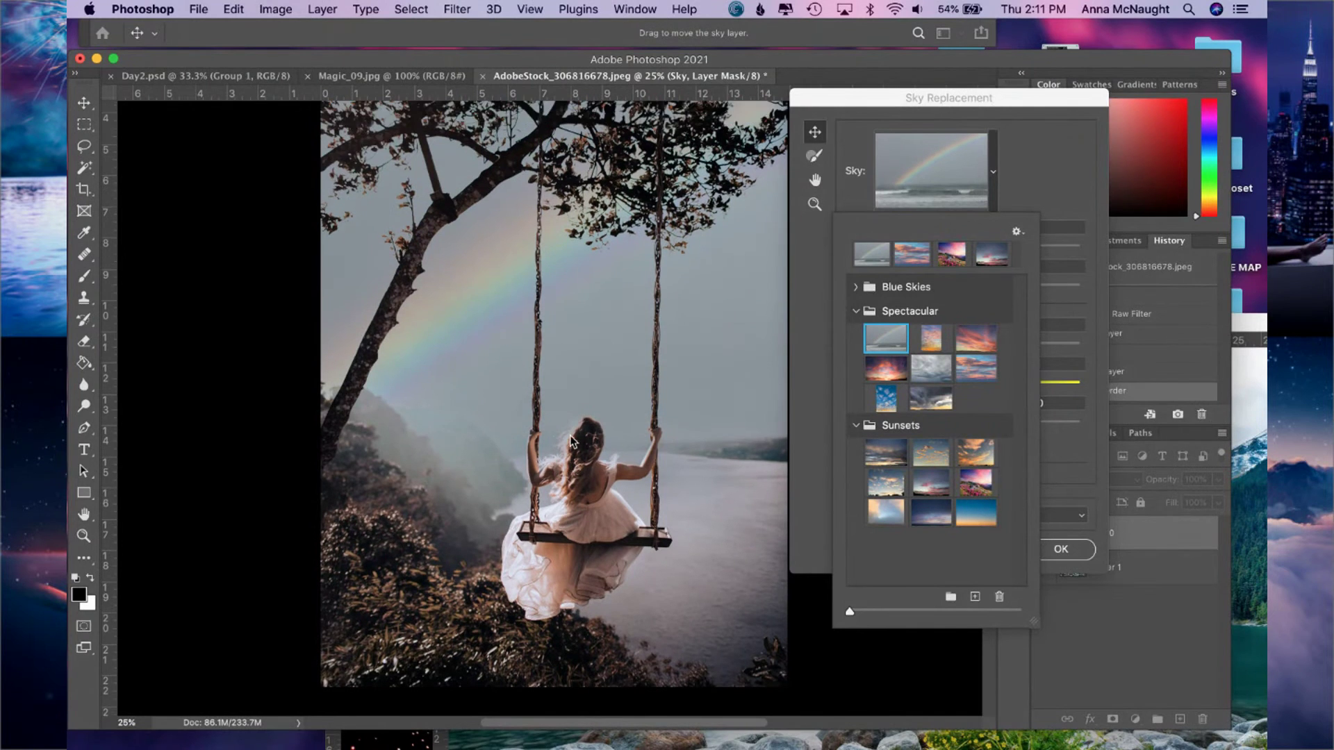
scroll(525, 542, "up", 4)
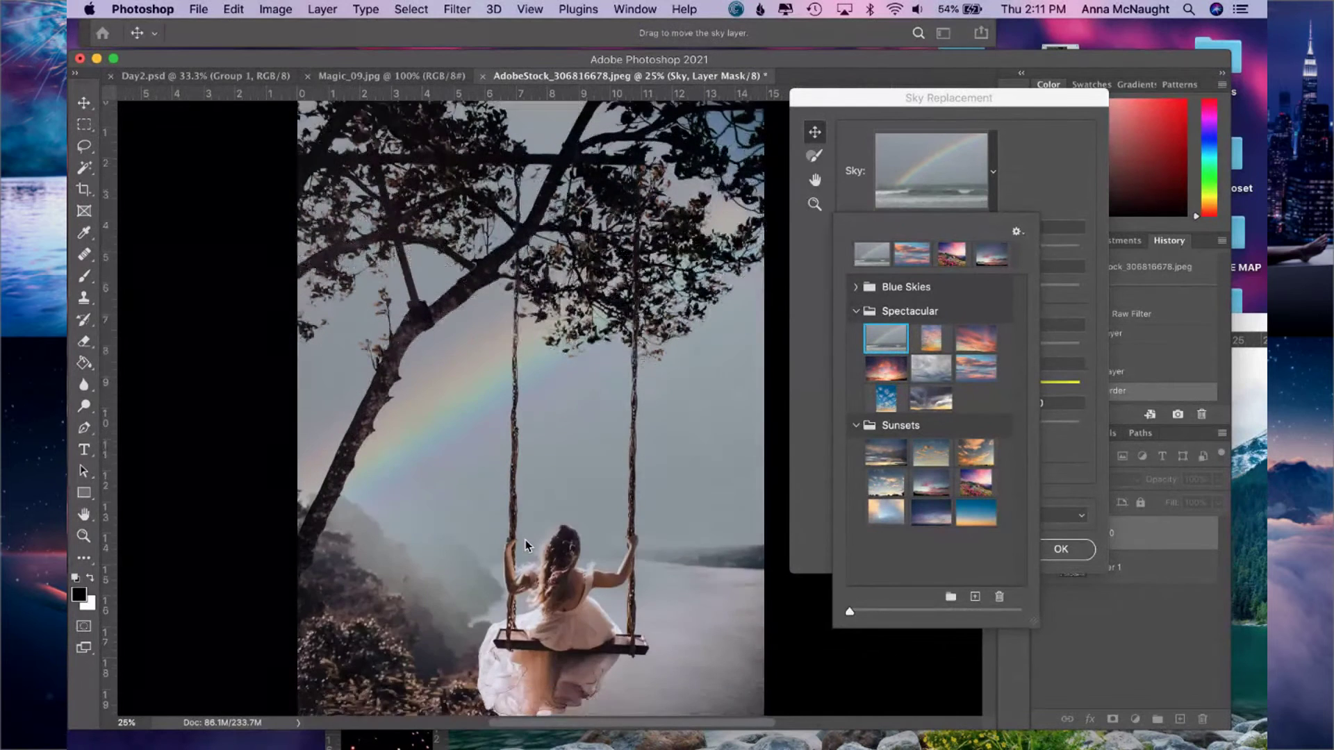
scroll(525, 541, "down", 4)
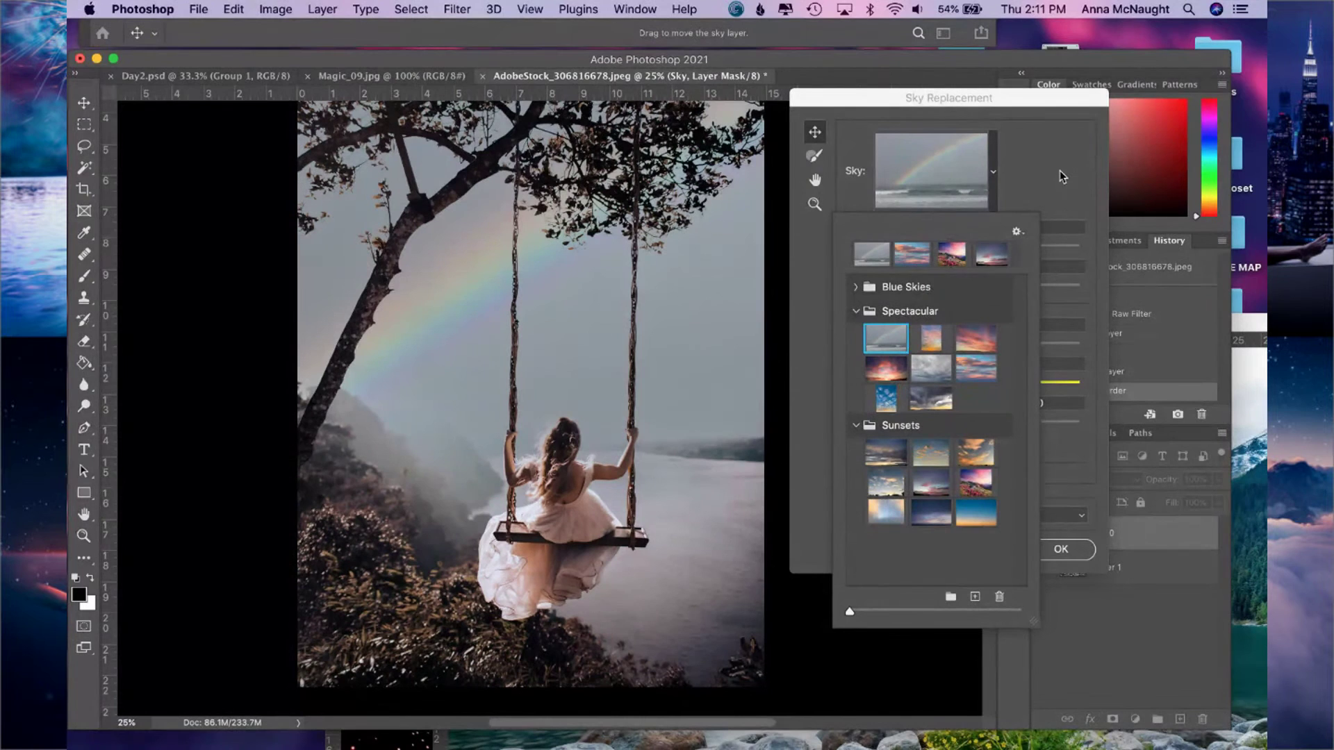
- Expand the Blue Skies set and try its wispy-cloud, plain blue and white-cloud skies
left_click(890, 288)
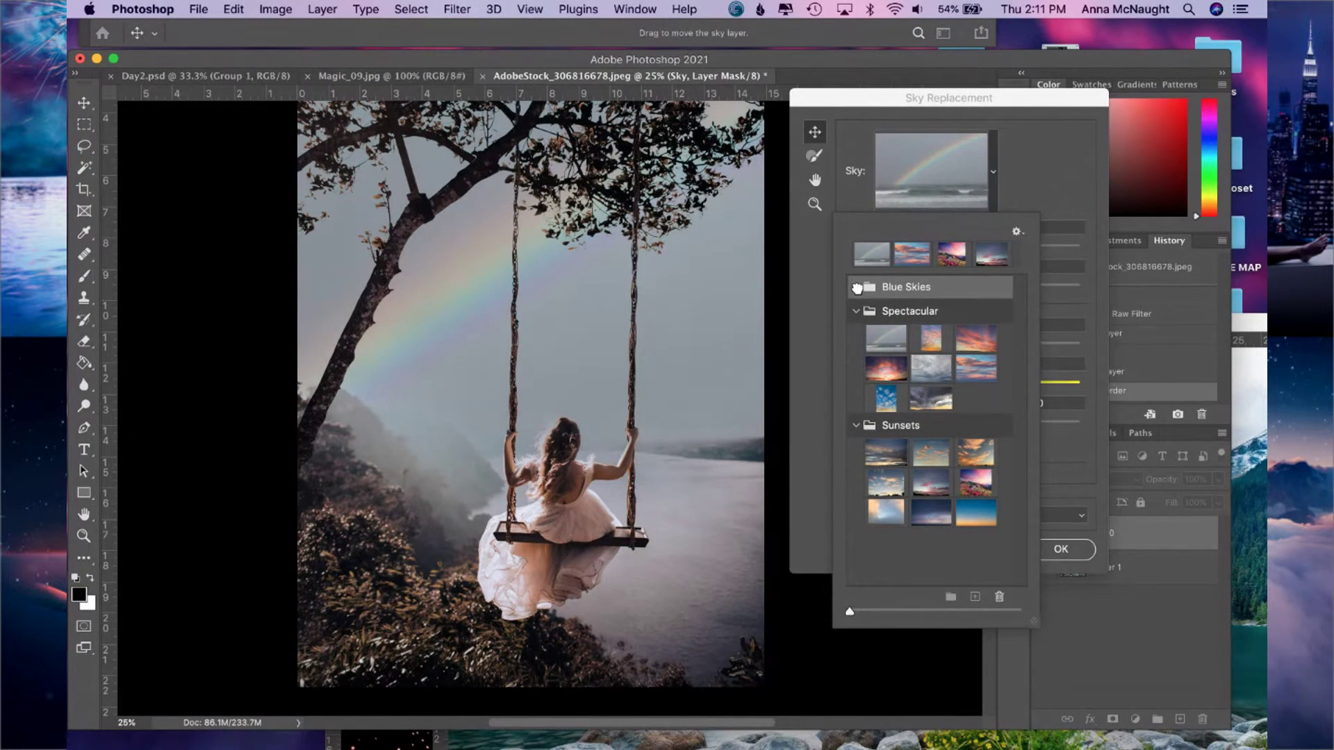
left_click(856, 287)
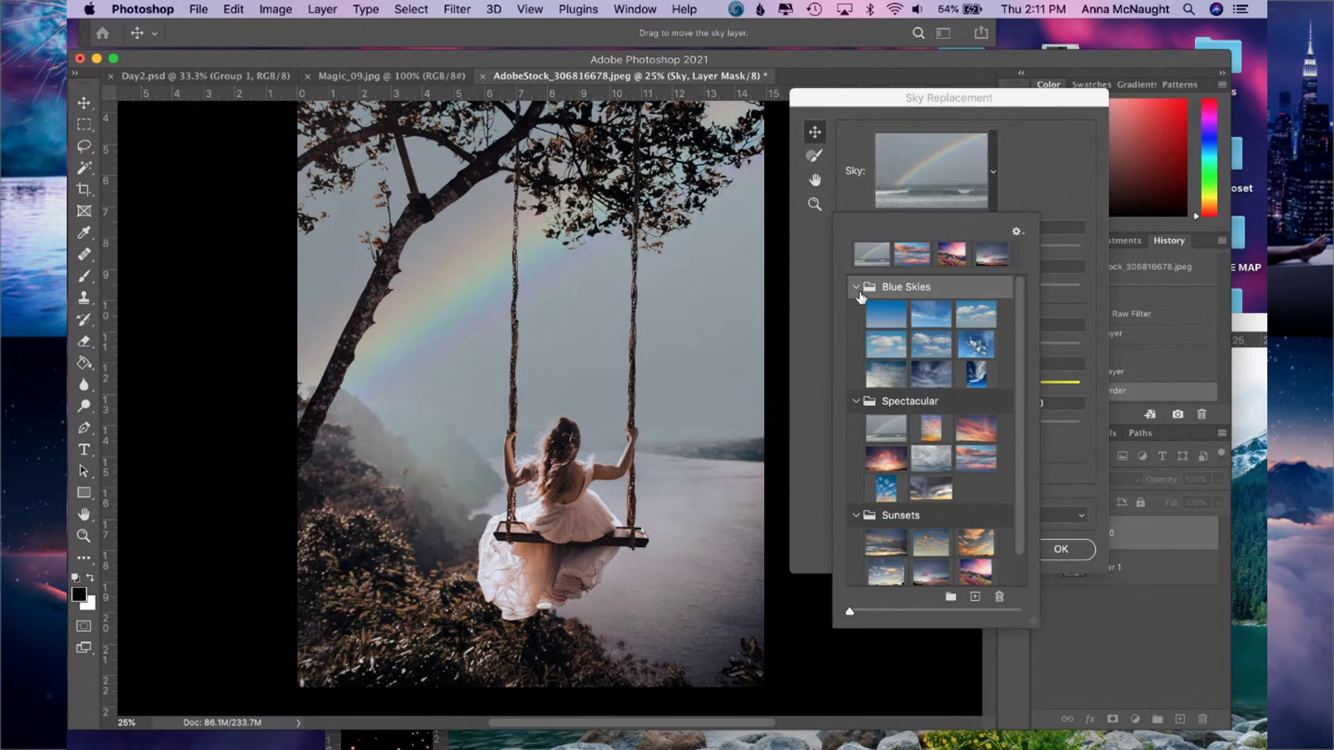
left_click(932, 323)
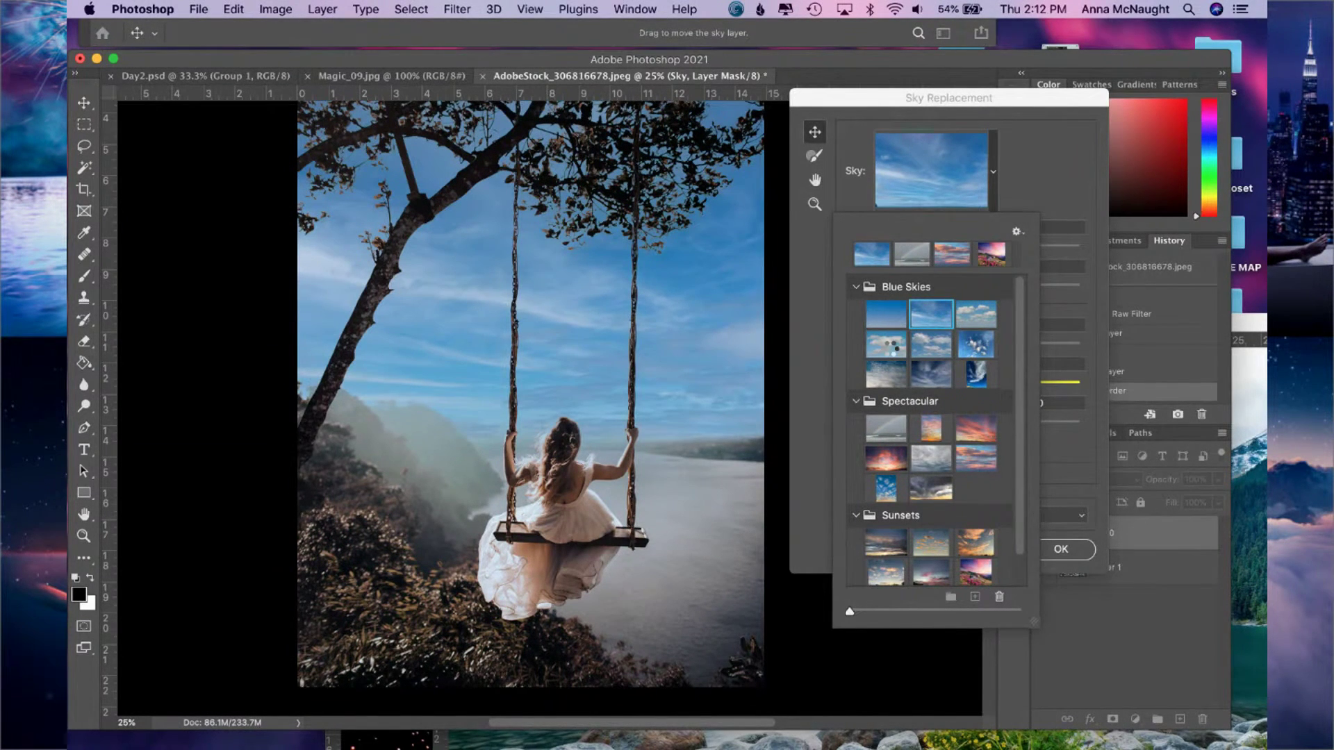
key("Left")
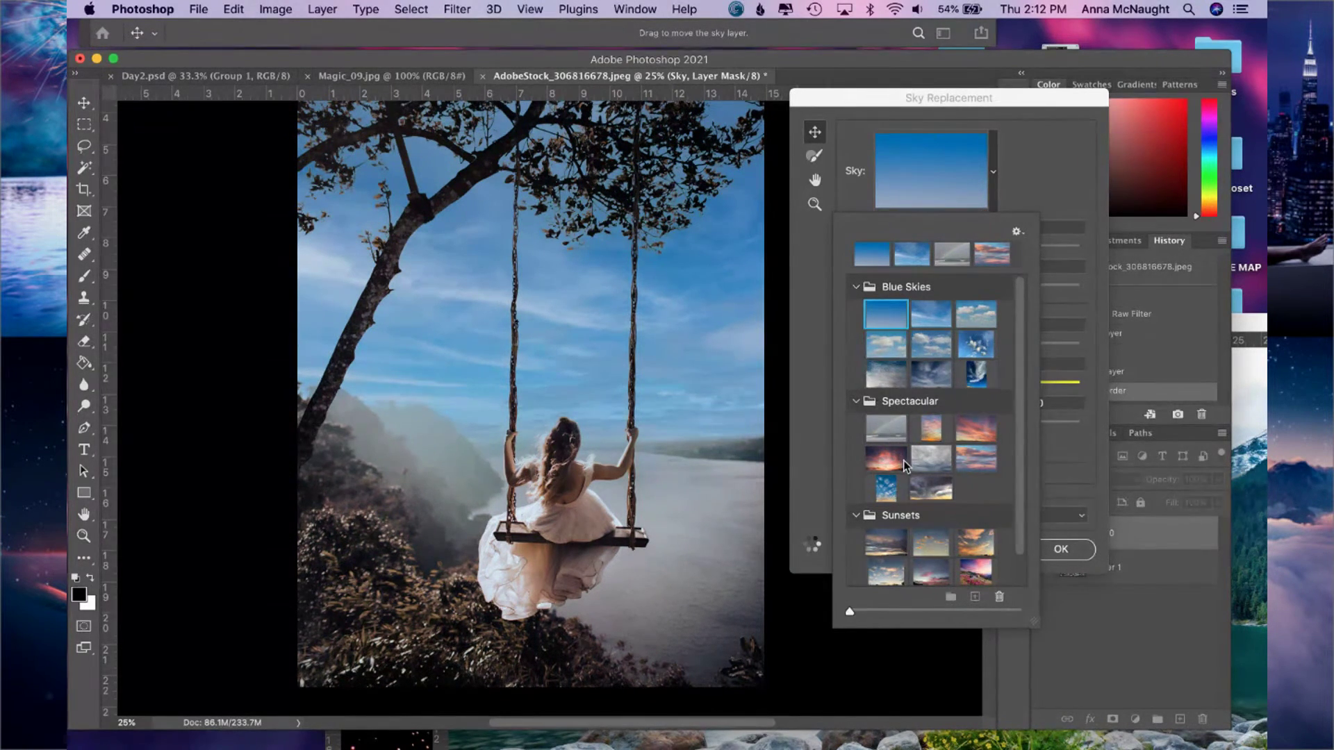
key("Down")
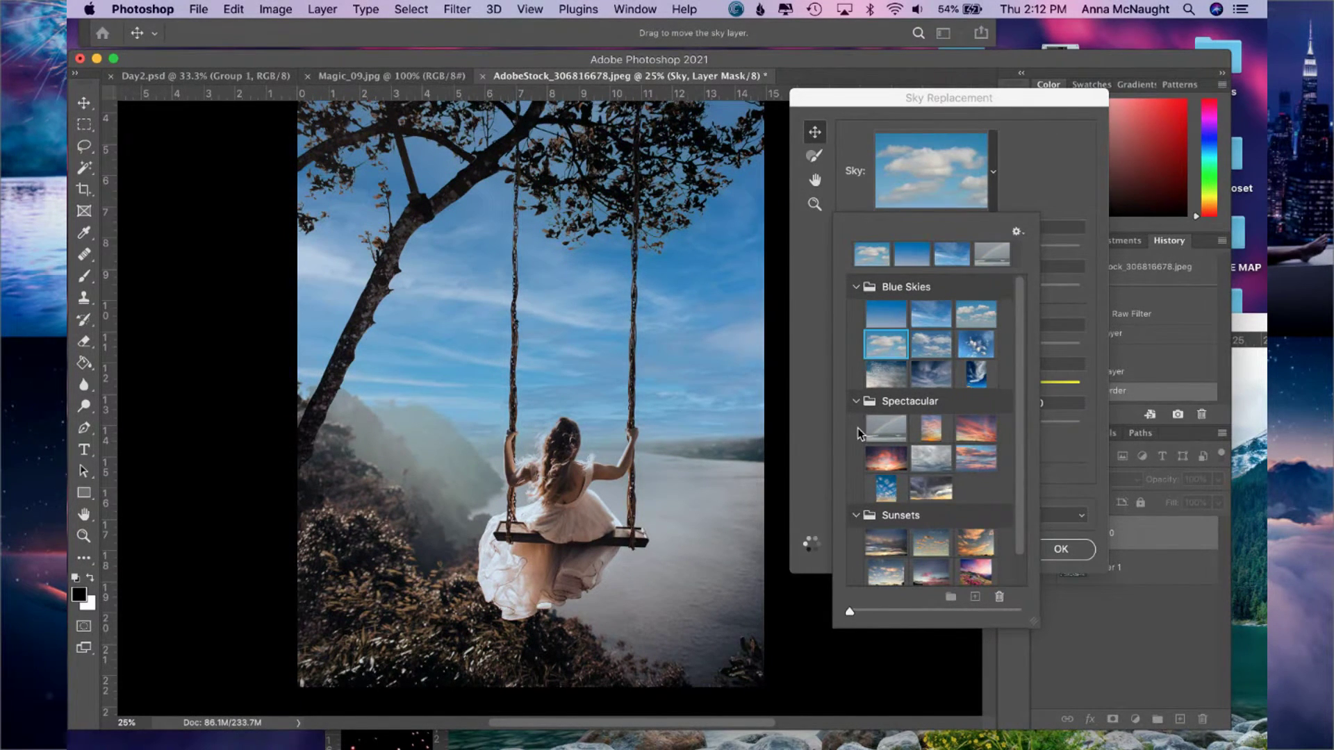
- Compare the Spectacular set's stormy sunlit and grey overcast skies, and choose the rainbow sky as the replacement
left_click(925, 489)
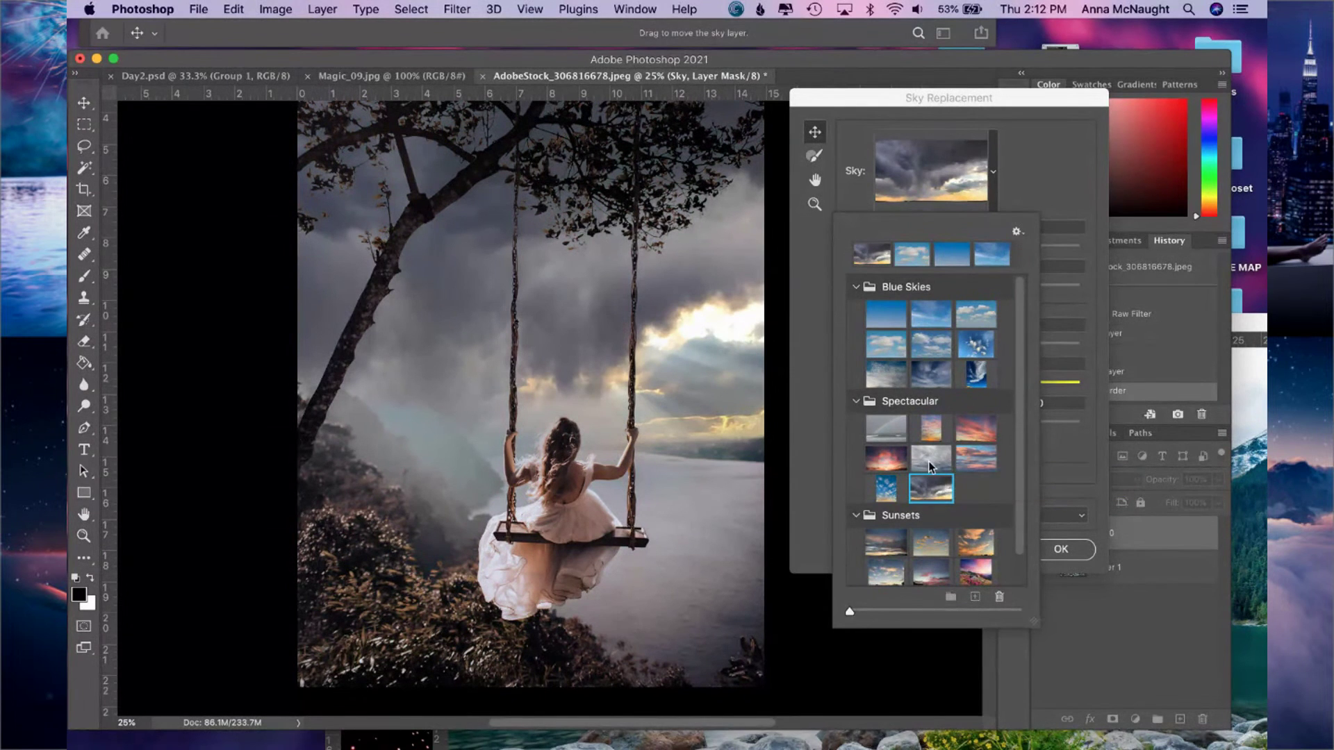
left_click(932, 460)
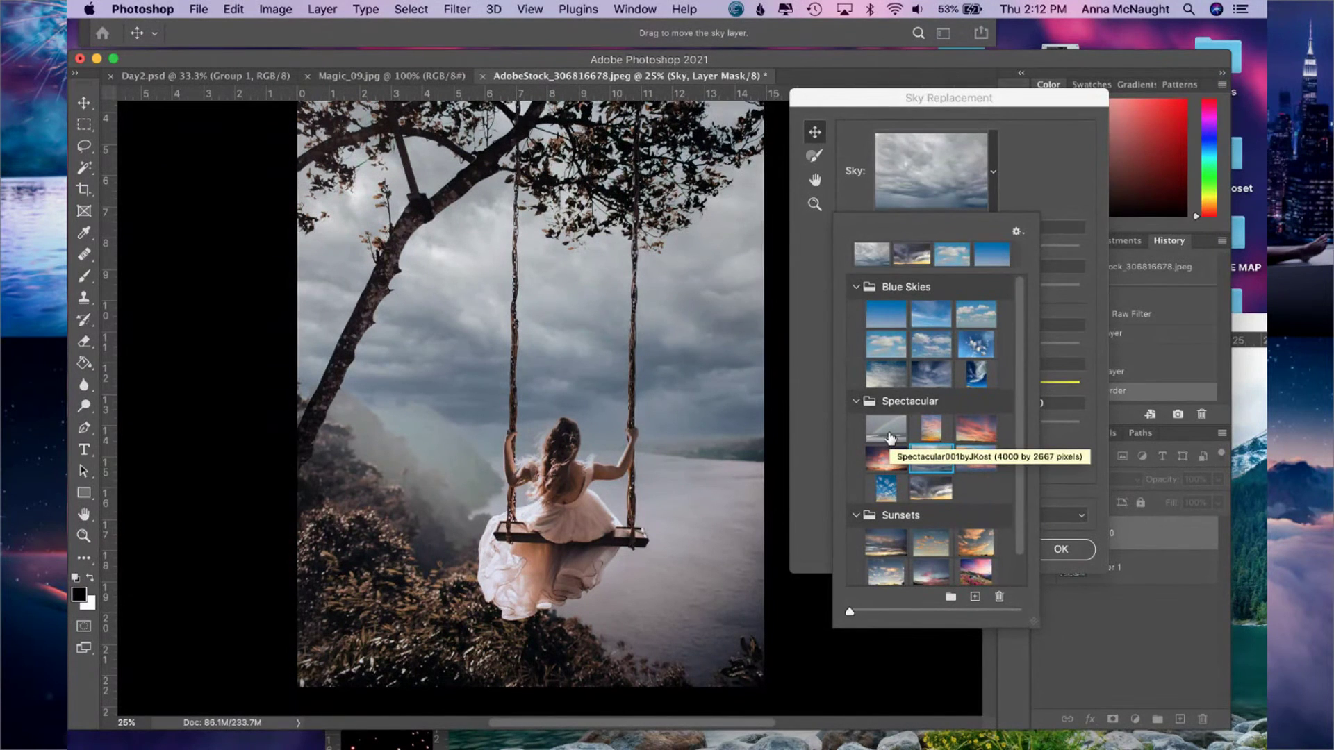
left_click(890, 440)
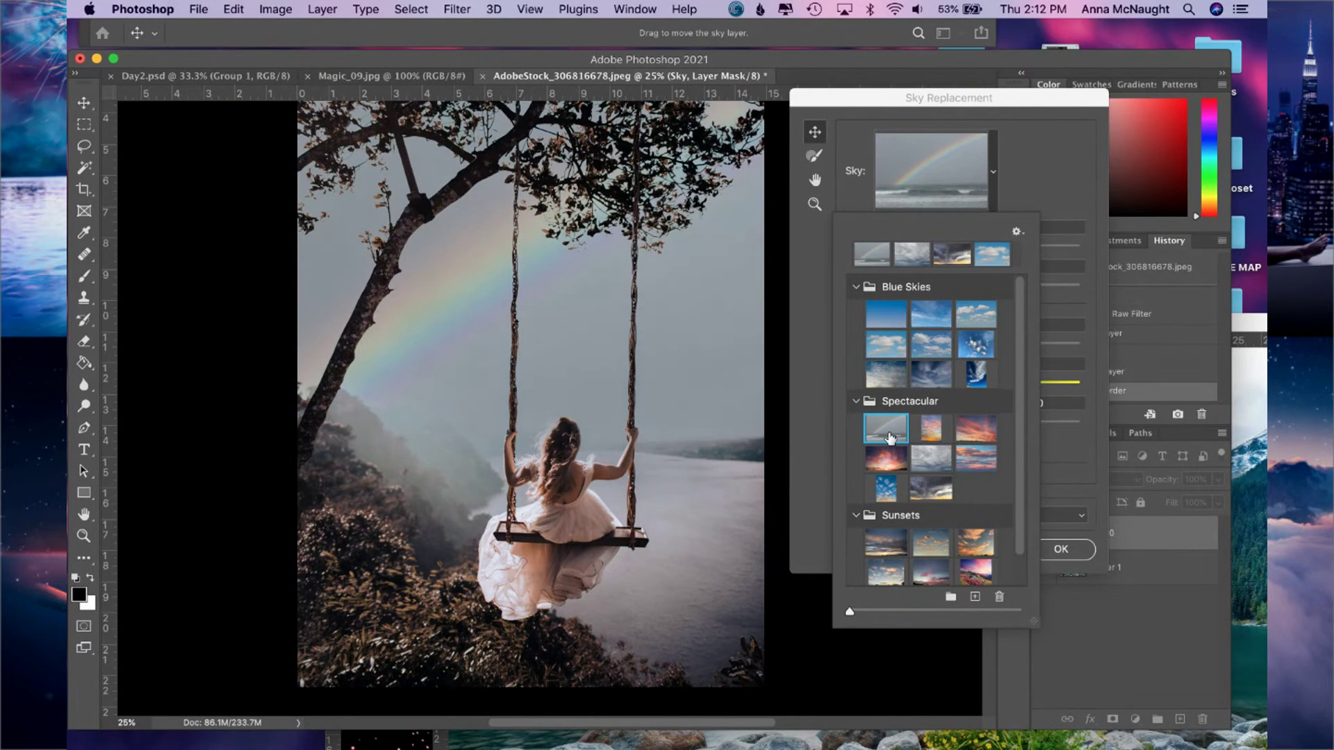
left_click(1035, 194)
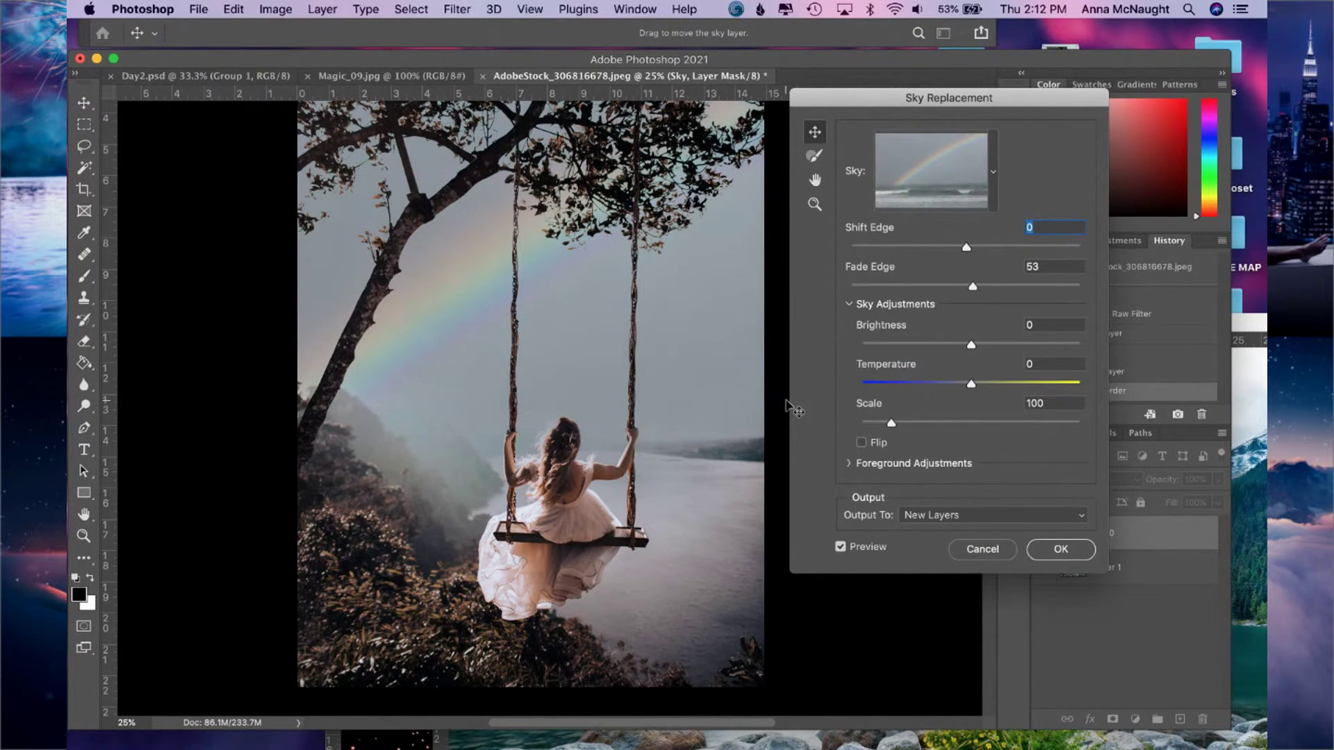
- Try enlarging the rainbow sky, first to a Scale of 202 and then to 138
left_click_drag(954, 427, 956, 427)
left_click(956, 422)
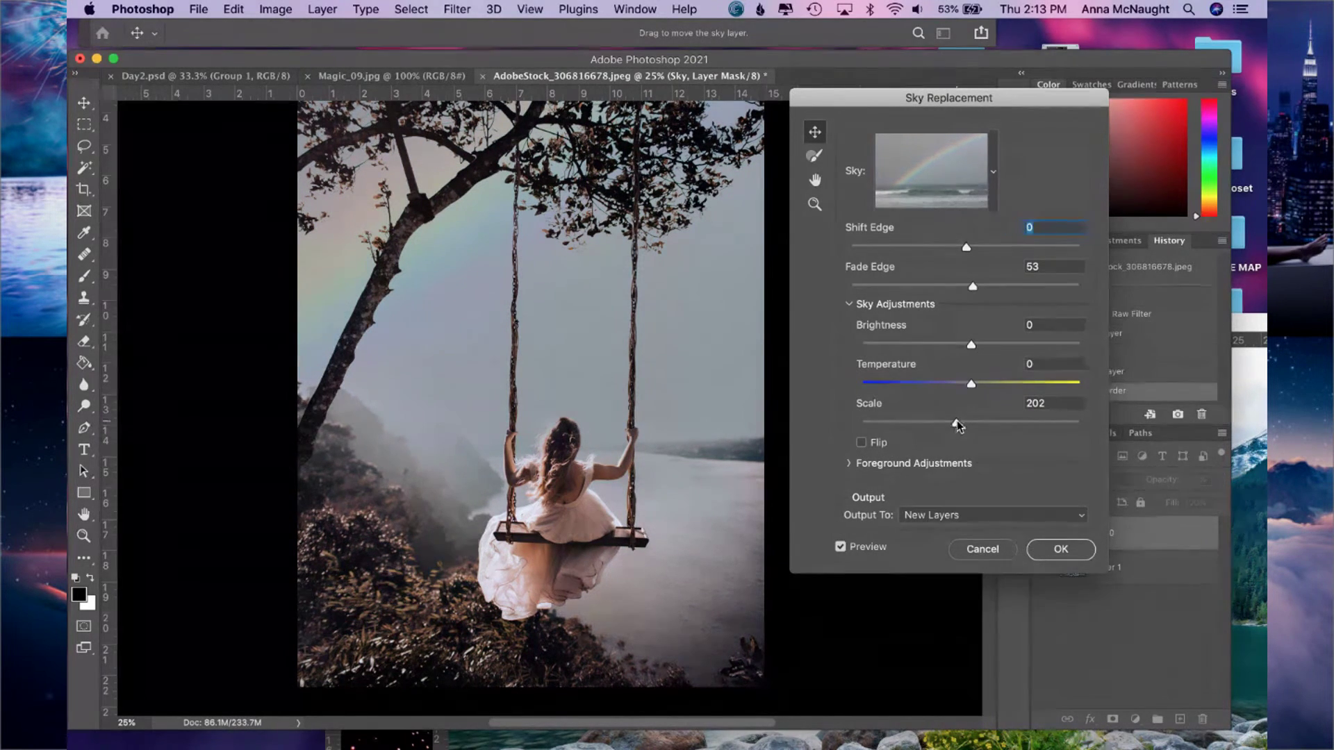
left_click_drag(956, 420, 931, 420)
left_click_drag(926, 424, 916, 424)
- Expand the foreground adjustments, keep the Lighting Mode at Multiply and set Lighting Adjustment to 42
left_click(883, 464)
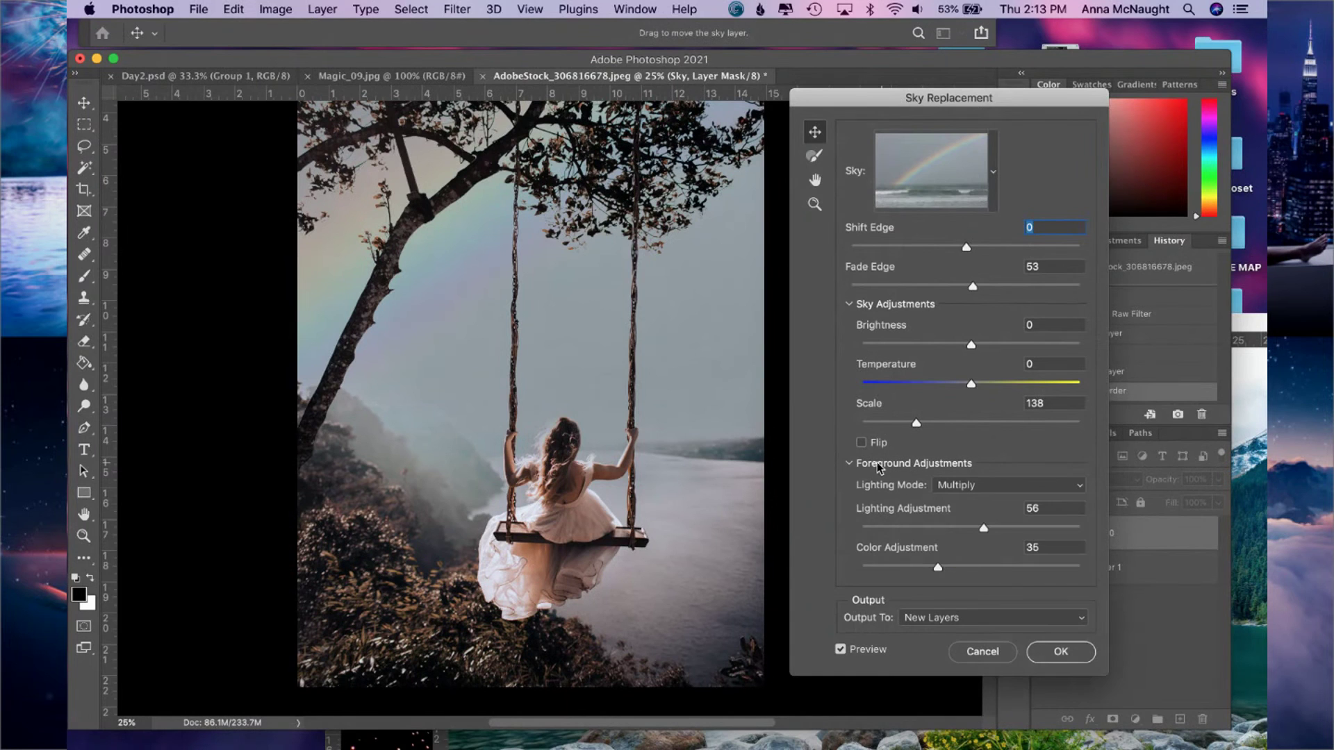
left_click(1003, 486)
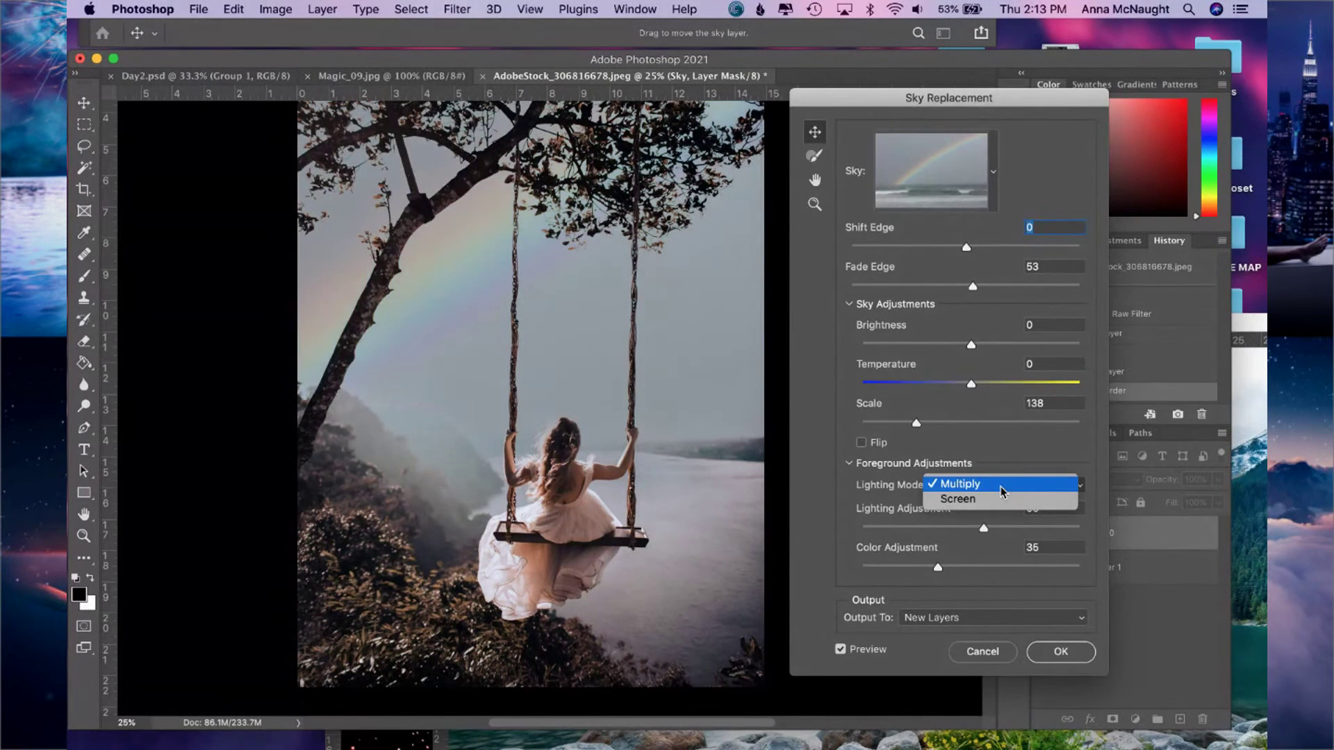
left_click(1003, 484)
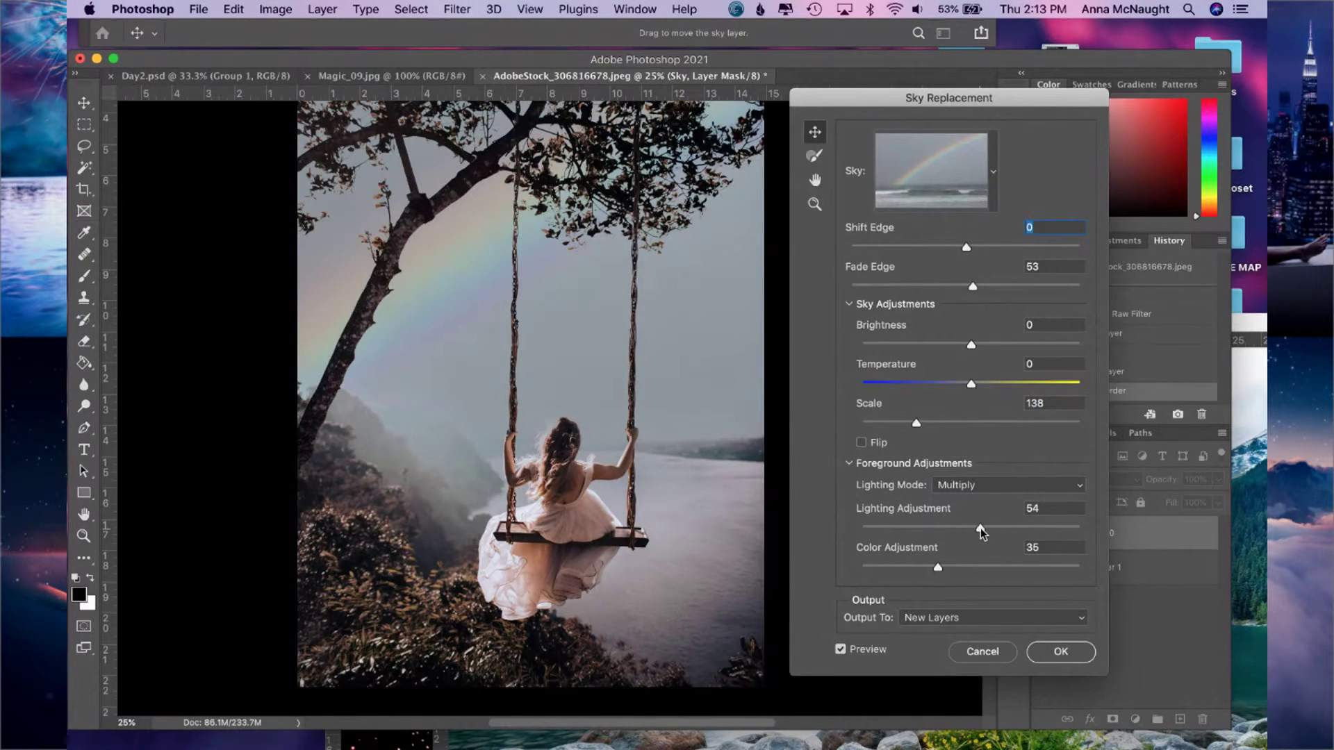
left_click_drag(981, 528, 956, 530)
- Set the rainbow sky's Scale to 89 and apply the sky replacement as new layers
left_click_drag(915, 430, 862, 430)
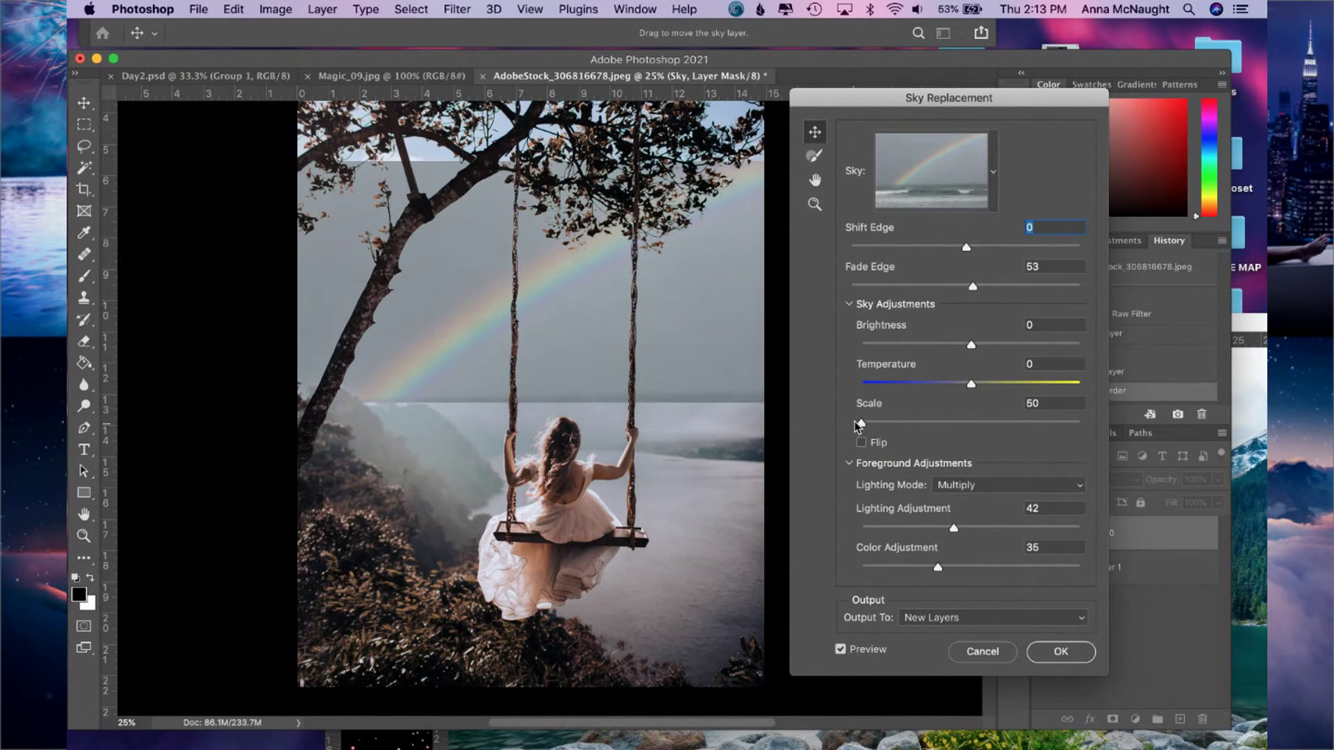
left_click_drag(861, 423, 865, 421)
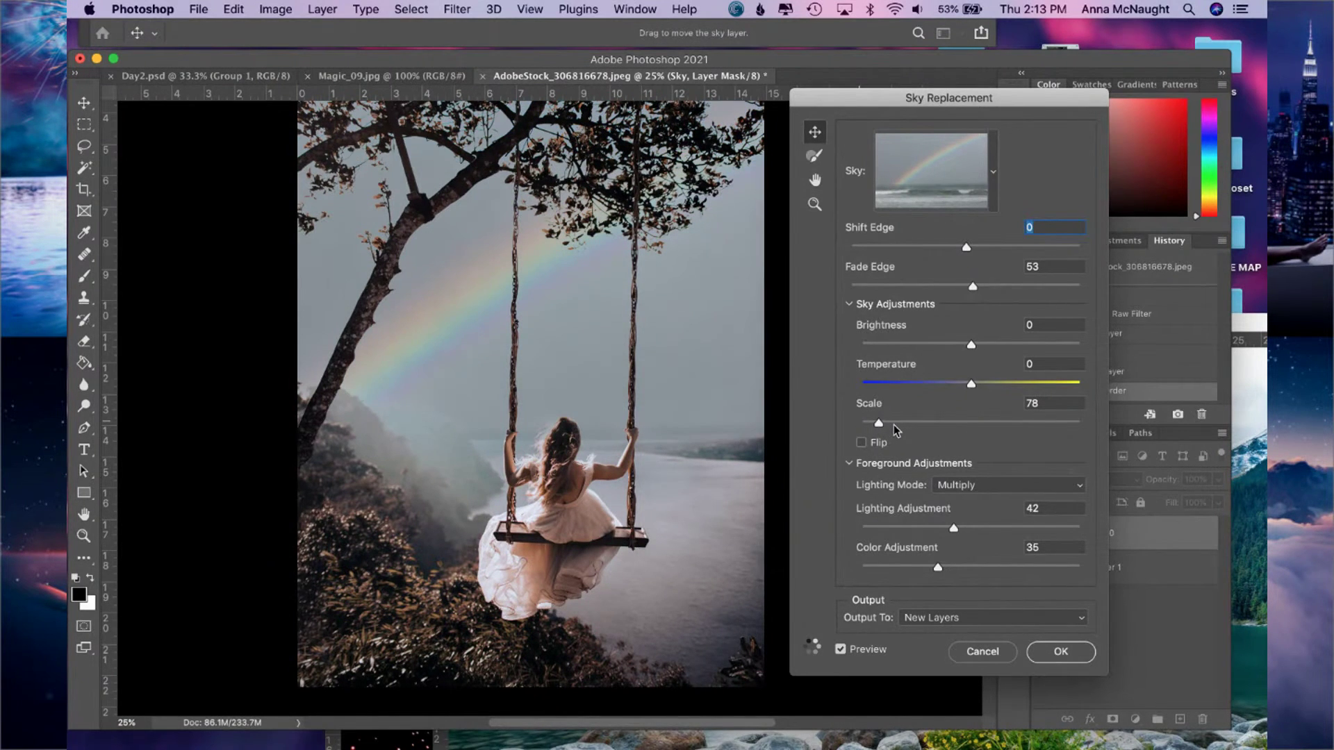
left_click_drag(879, 422, 885, 423)
left_click(893, 423)
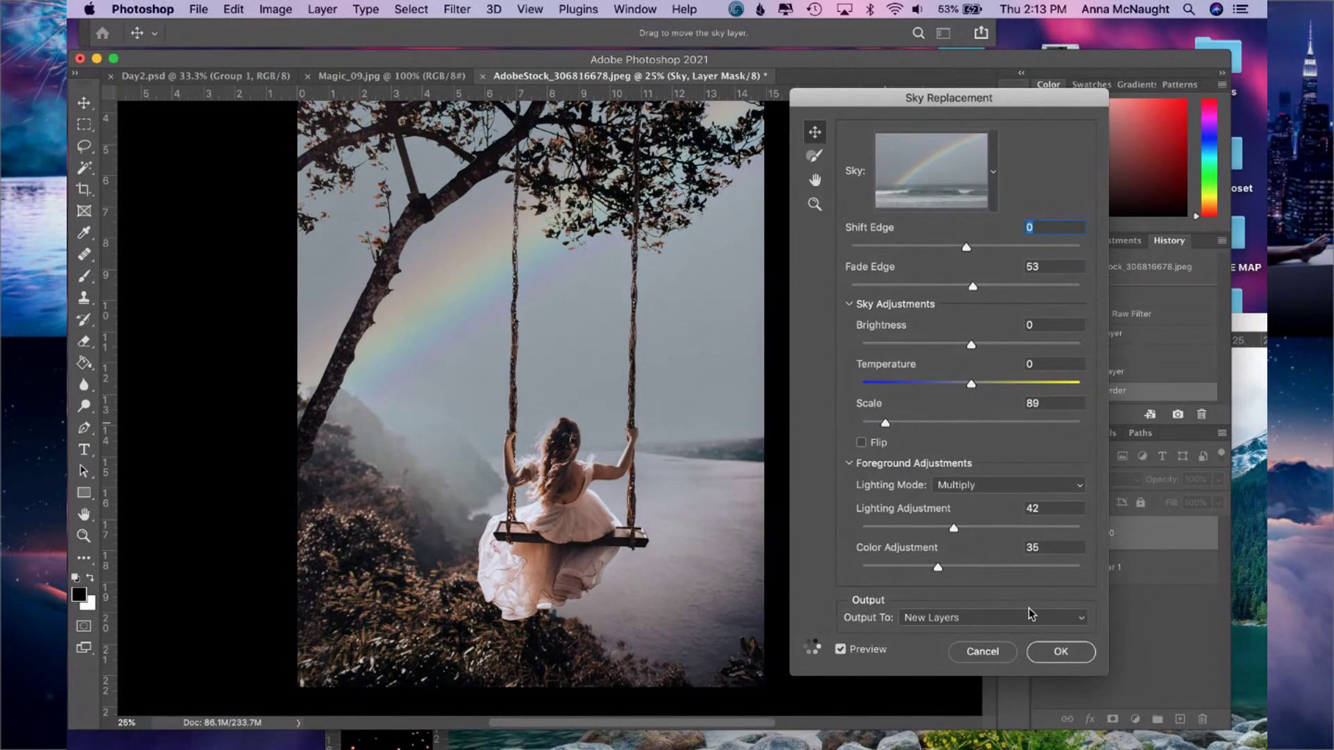
left_click(1053, 652)
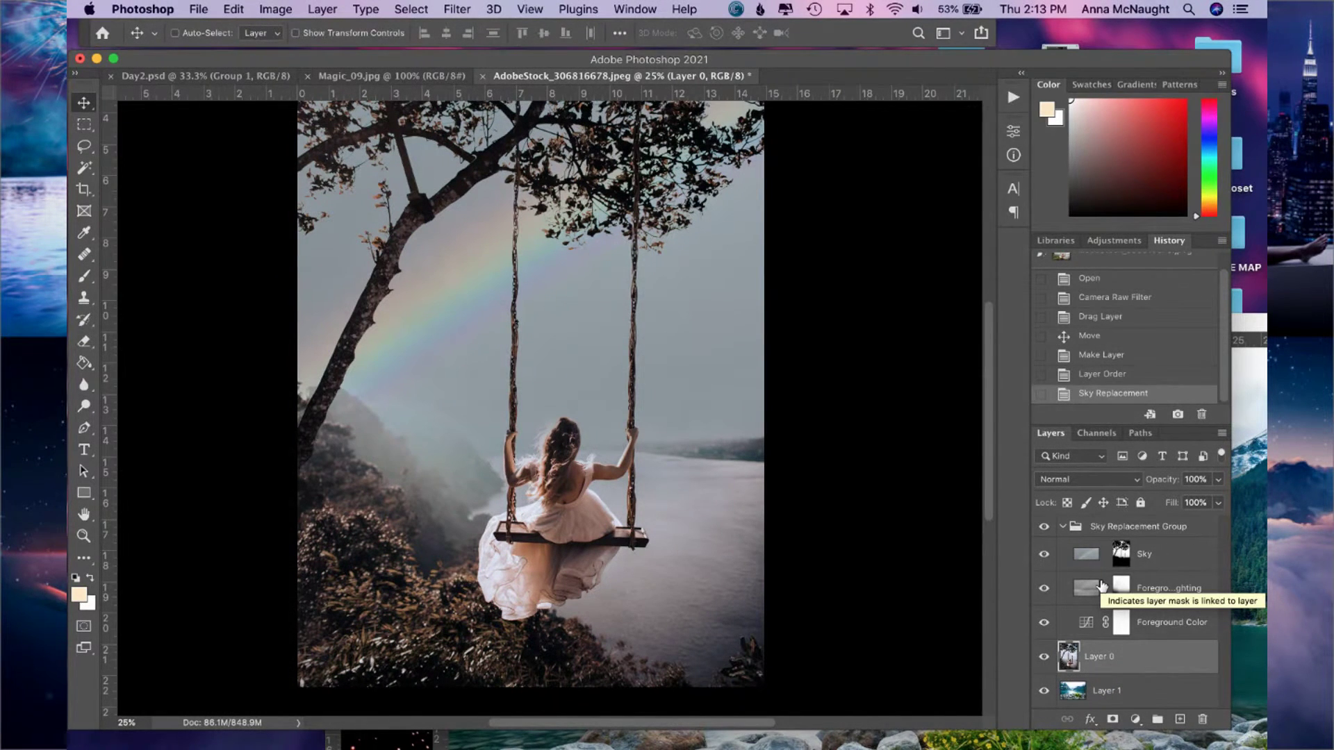
- Duplicate the swing photo layer, Layer 0, collapse the Sky Replacement Group and select the upper Layer 0
left_click_drag(1114, 665, 1180, 719)
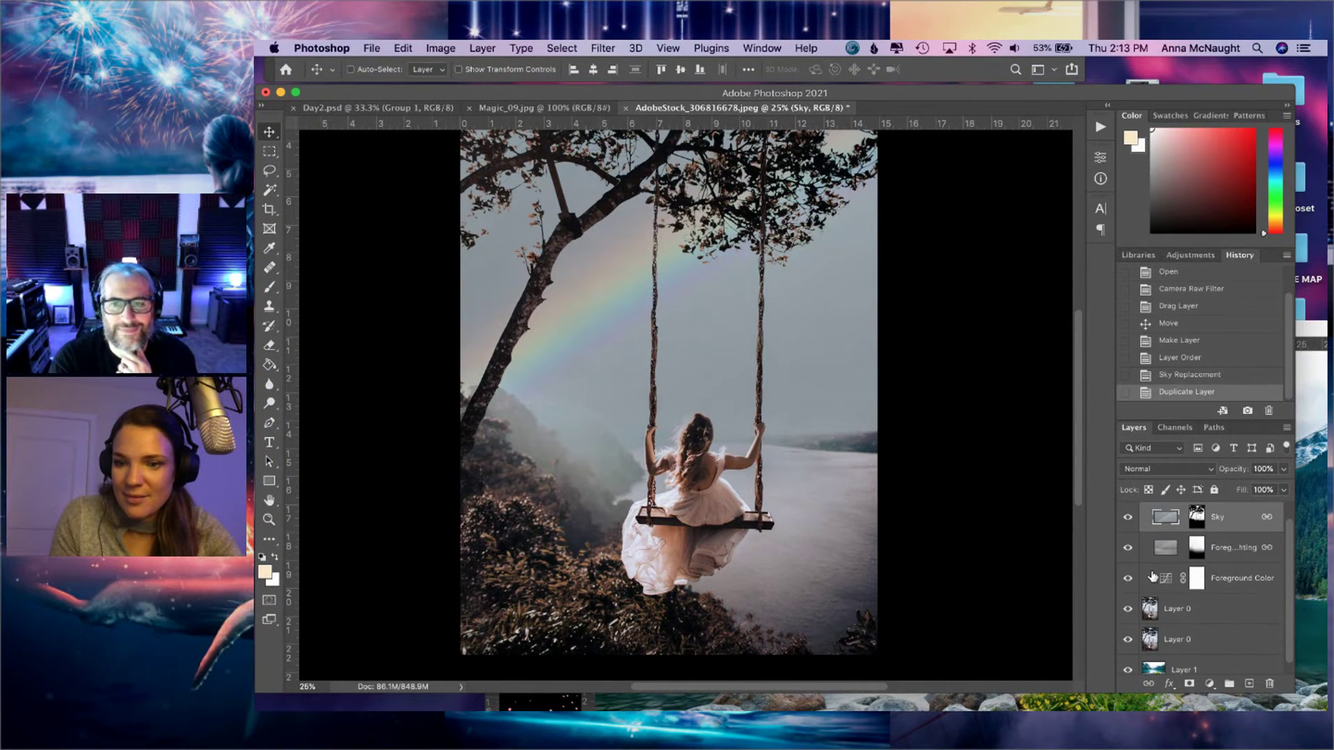
left_click(1151, 534)
left_click(1144, 513)
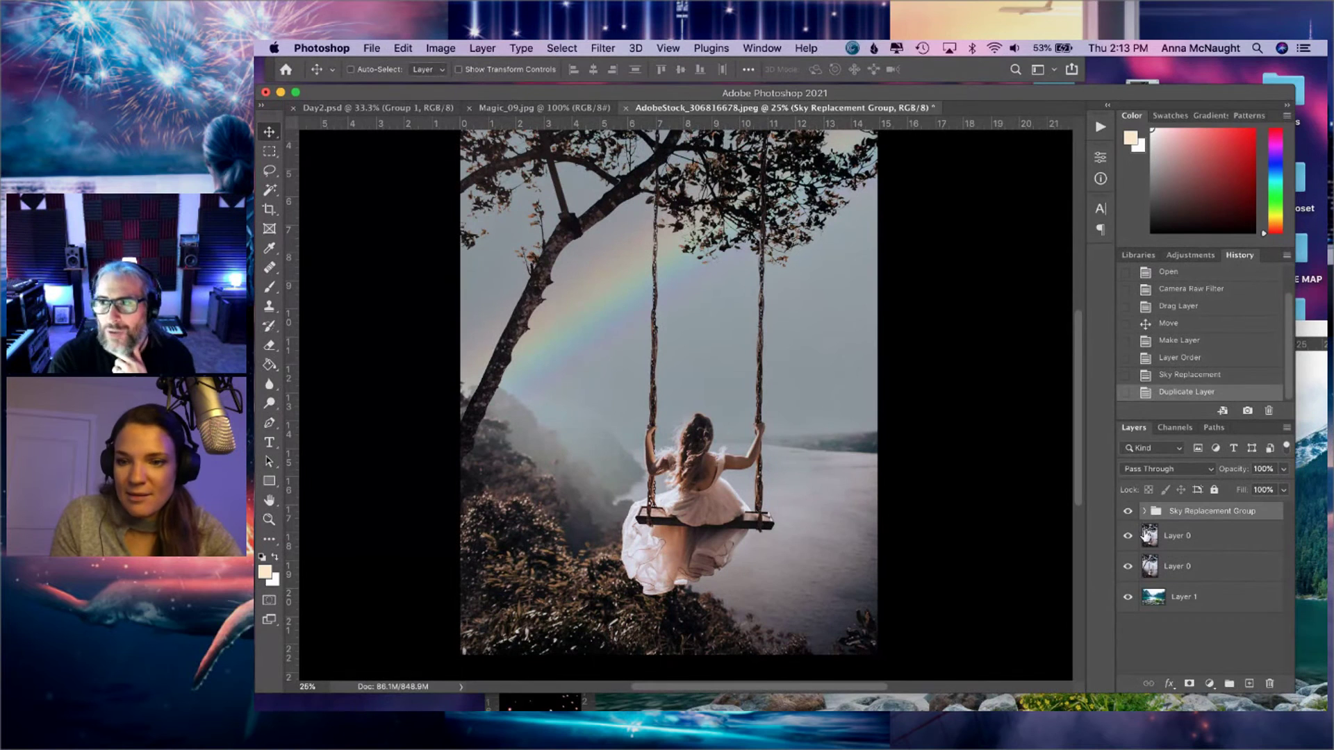
left_click(1154, 573)
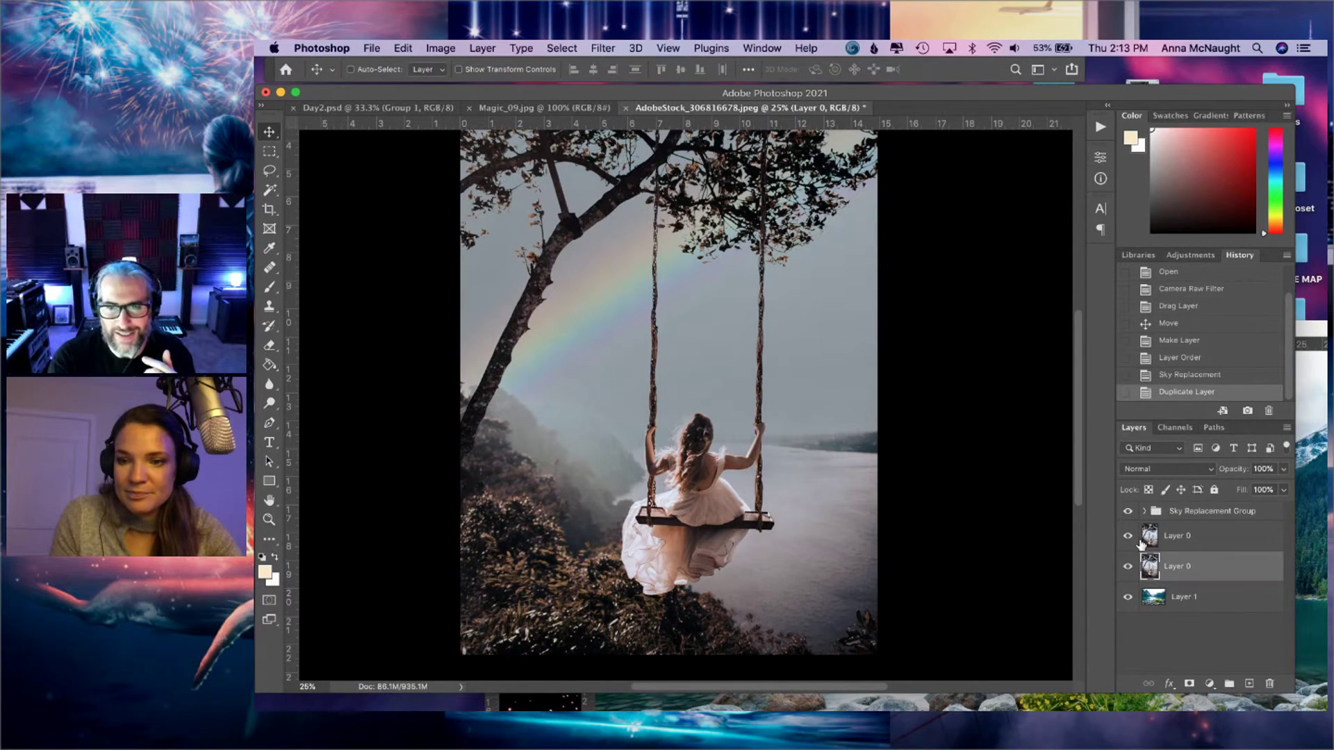
left_click(1159, 541)
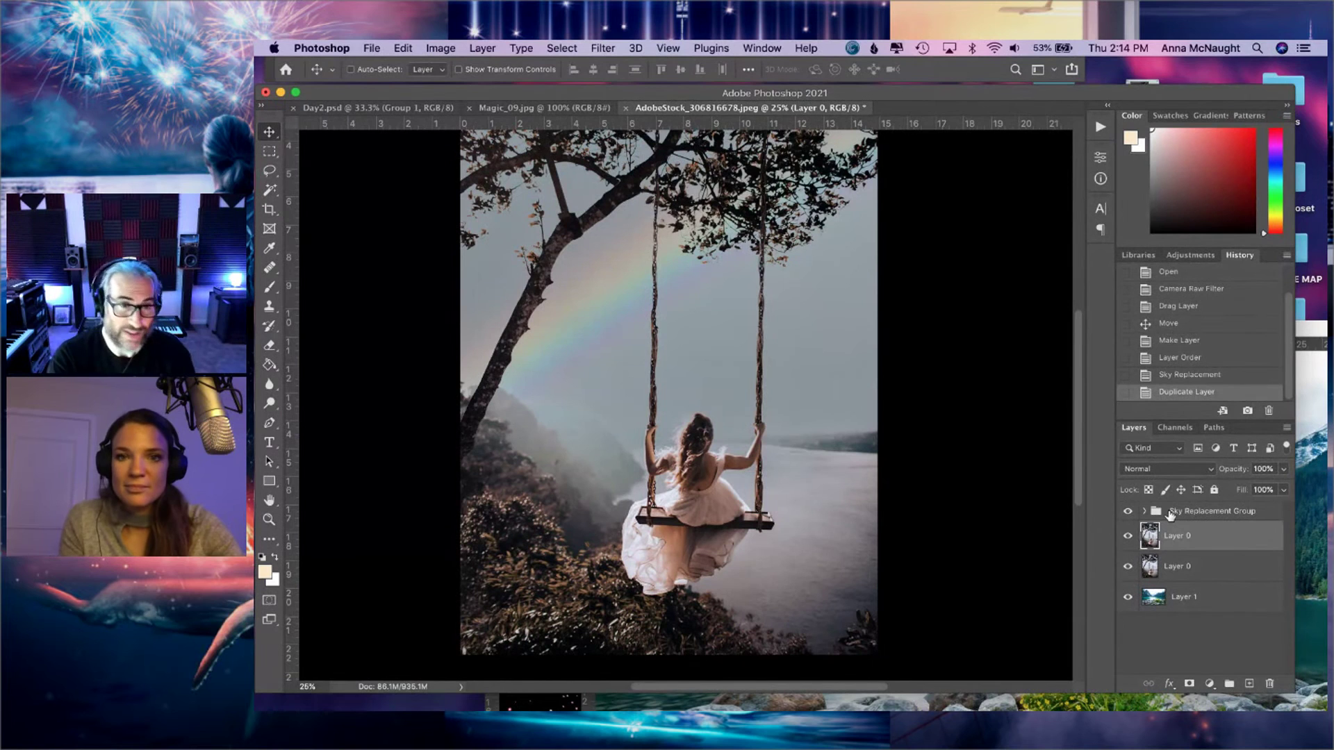
- Expand the Sky Replacement Group and display the Sky layer's mask on its own, with the tree canopy at 50% zoom
left_click(1144, 510)
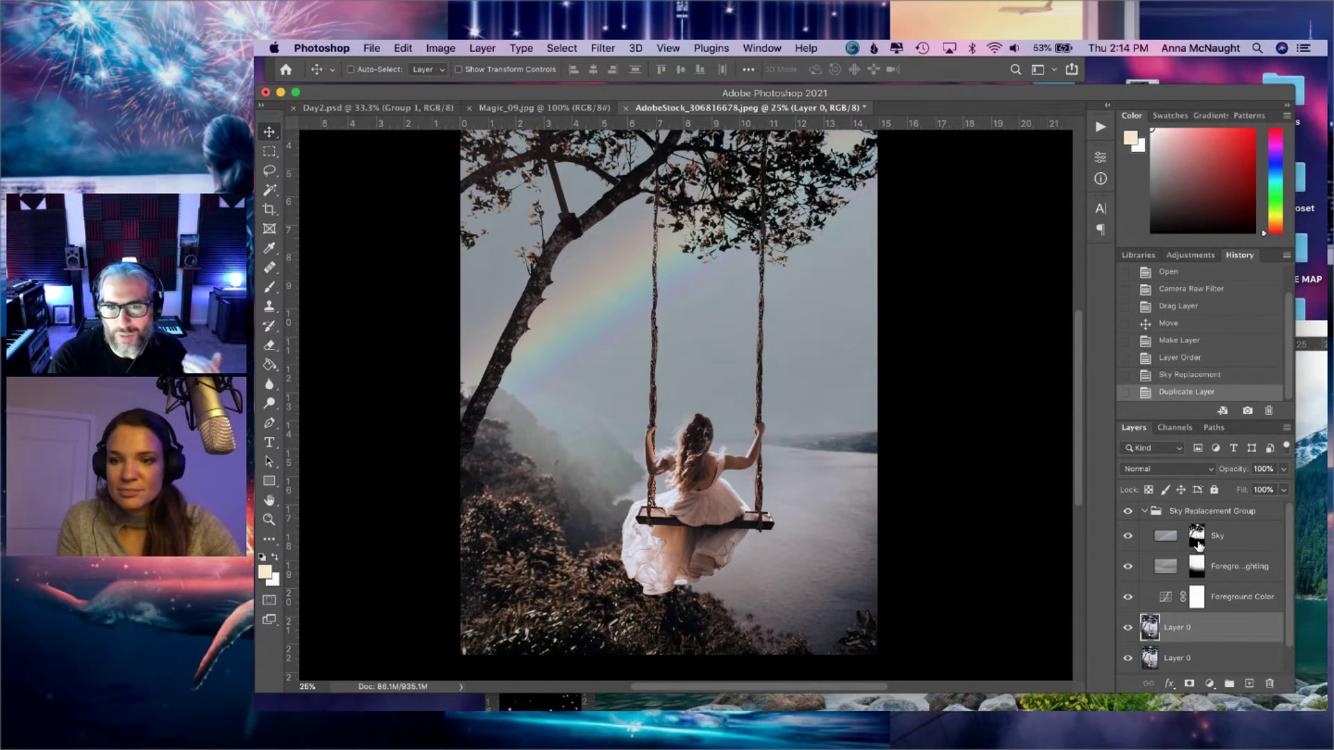
left_click(1196, 539)
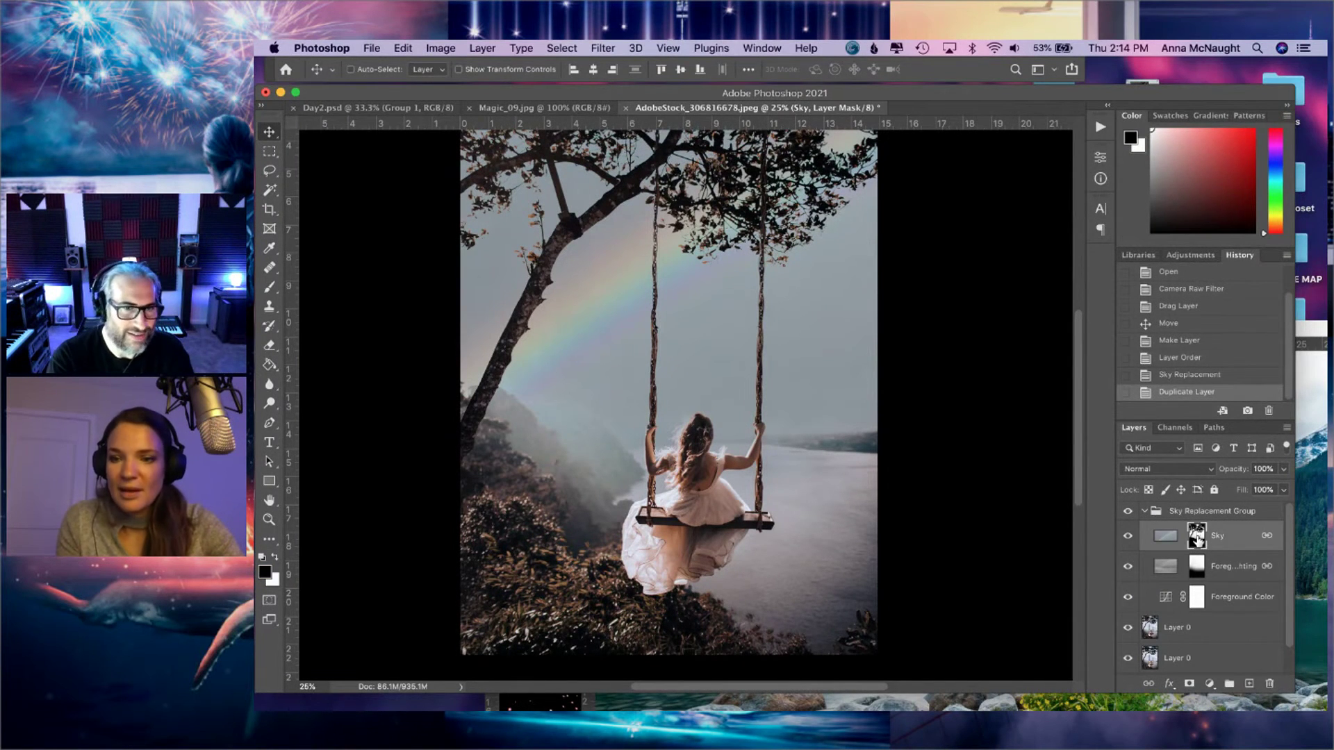
left_click(1196, 539, "alt")
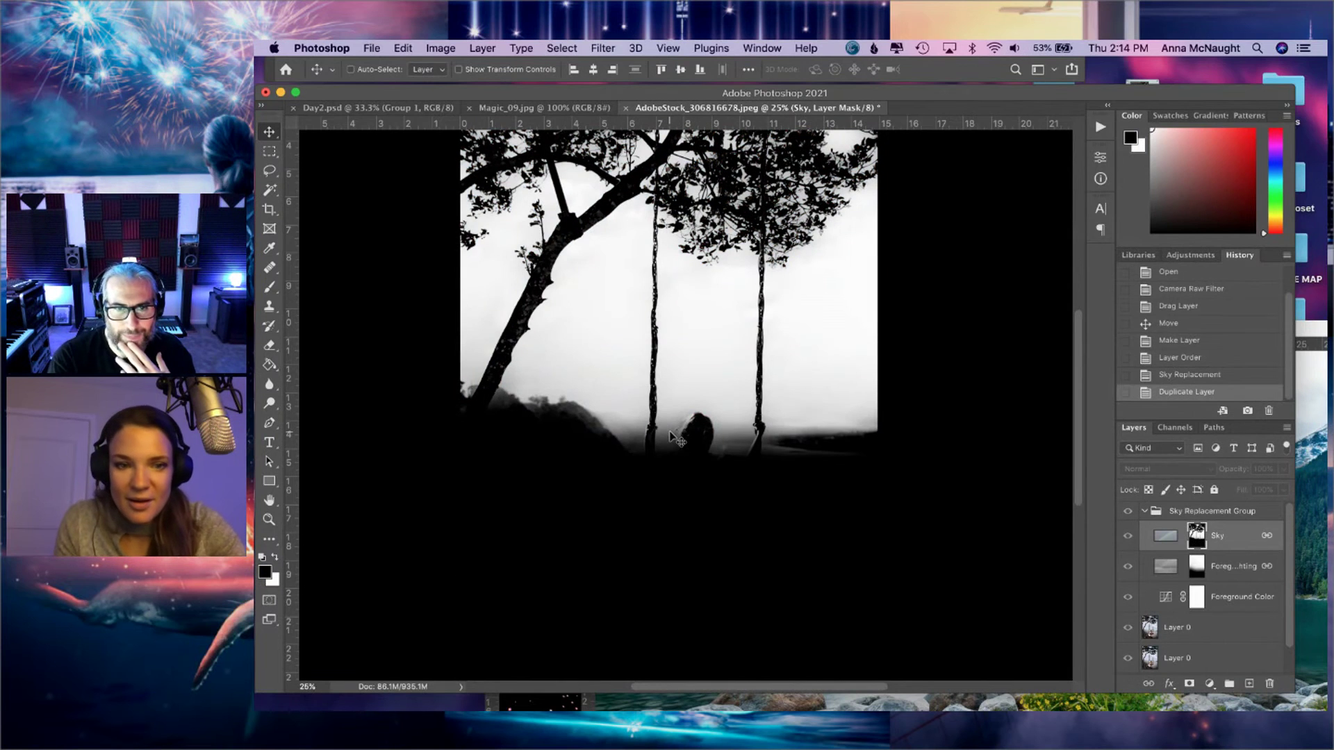
scroll(678, 441, "up", 5)
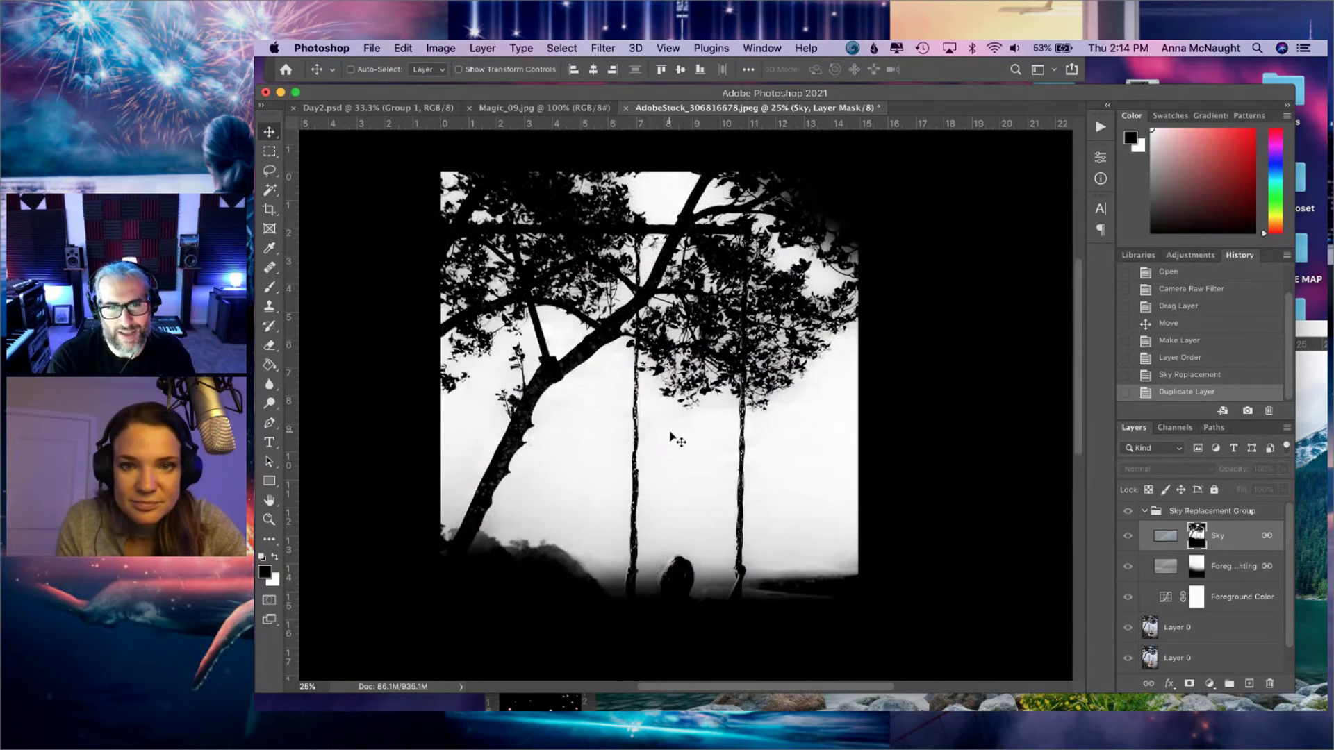
key("super+semicolon")
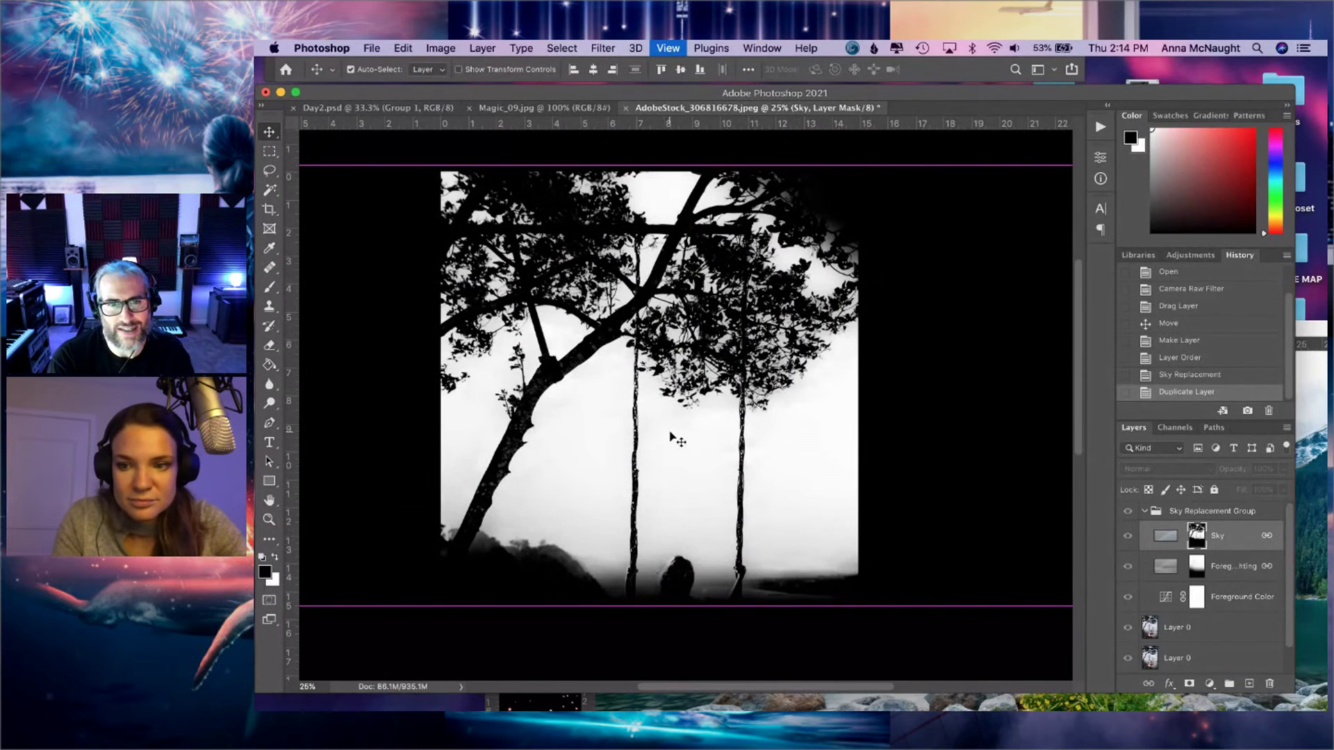
key("super+equal")
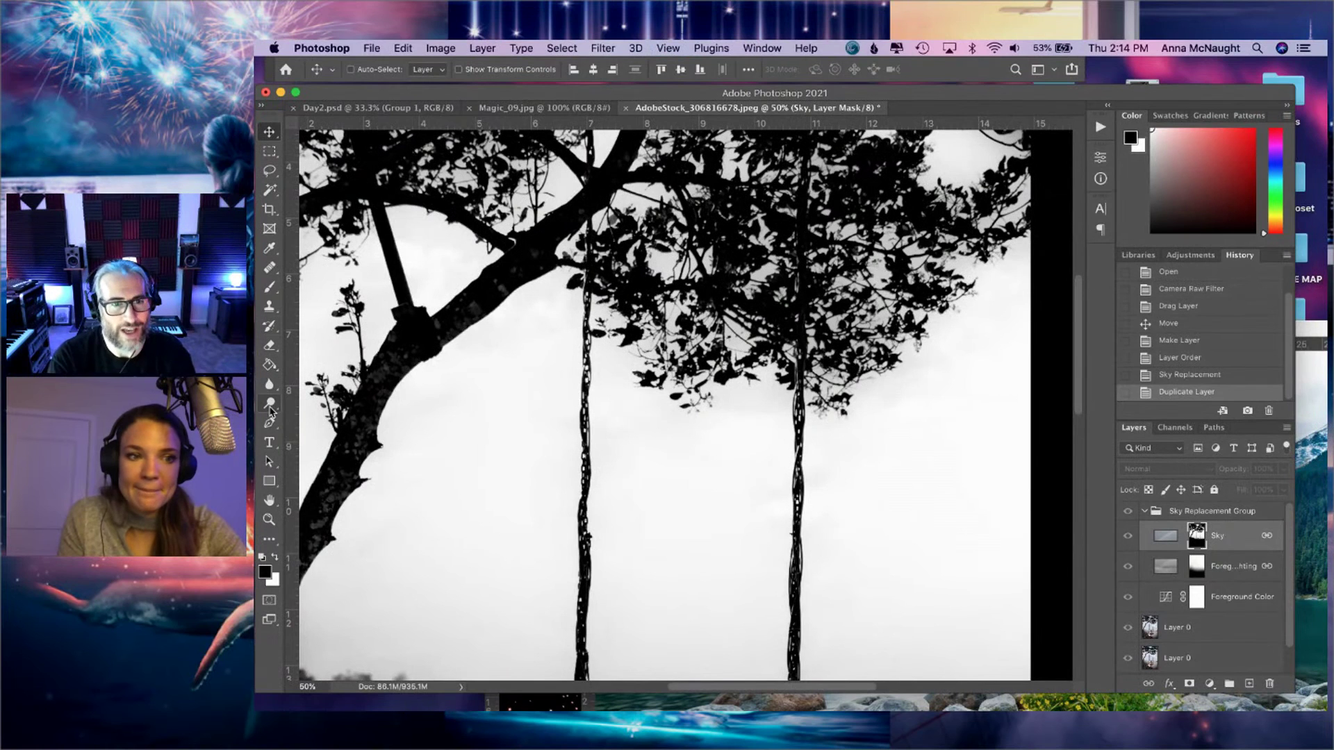
- Dodge the highlights between the leaves on the Sky mask with a 500 px brush, undoing the 100% exposure stroke and redoing it at 27%
left_click_drag(269, 403, 305, 415)
key("bracketright")
key("bracketright")
key("bracketright")
left_click_drag(737, 277, 782, 251)
key("super+z")
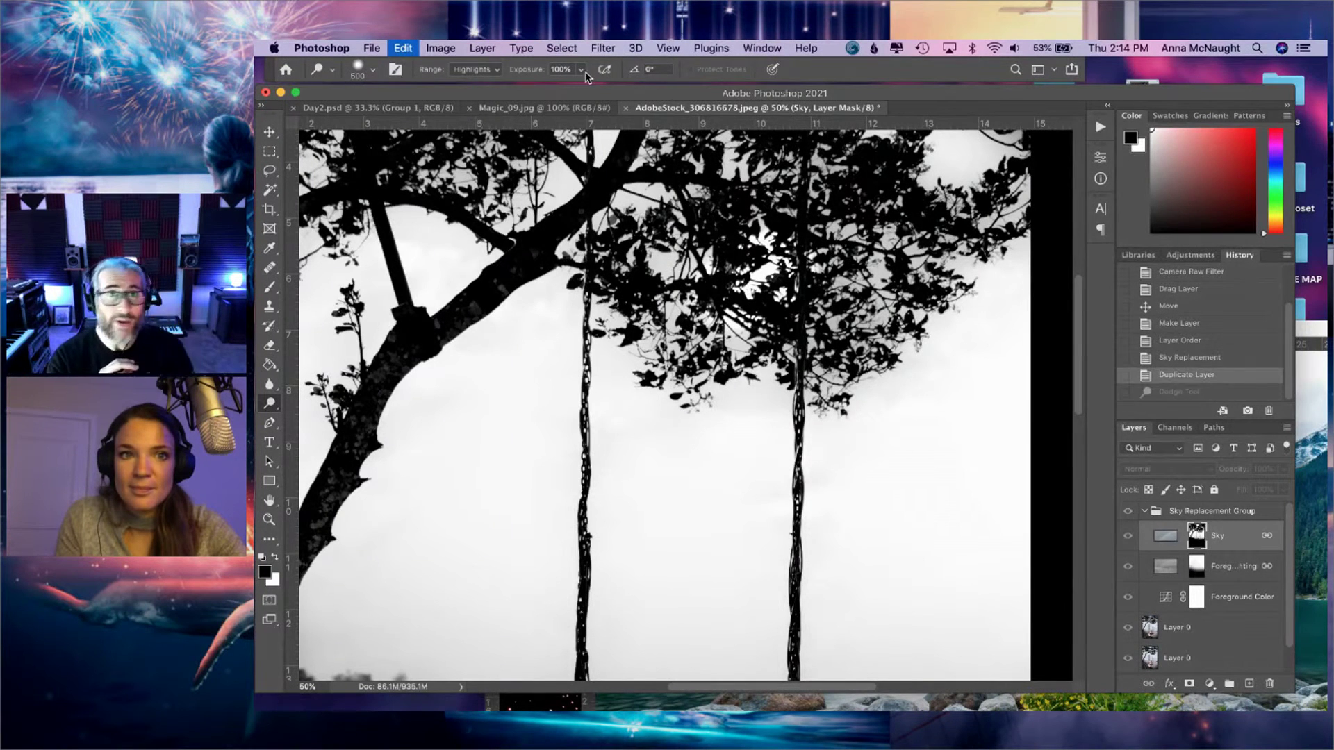
left_click_drag(582, 75, 532, 89)
mouse_move(740, 240)
left_mouse_down()
mouse_move(747, 223)
mouse_move(771, 229)
mouse_move(816, 202)
mouse_move(802, 171)
mouse_move(896, 229)
mouse_move(956, 212)
mouse_move(869, 299)
mouse_move(785, 334)
mouse_move(745, 292)
mouse_move(656, 271)
mouse_move(695, 202)
mouse_move(727, 317)
mouse_move(694, 376)
mouse_move(785, 378)
mouse_move(959, 306)
mouse_move(949, 259)
mouse_move(945, 278)
left_mouse_up()
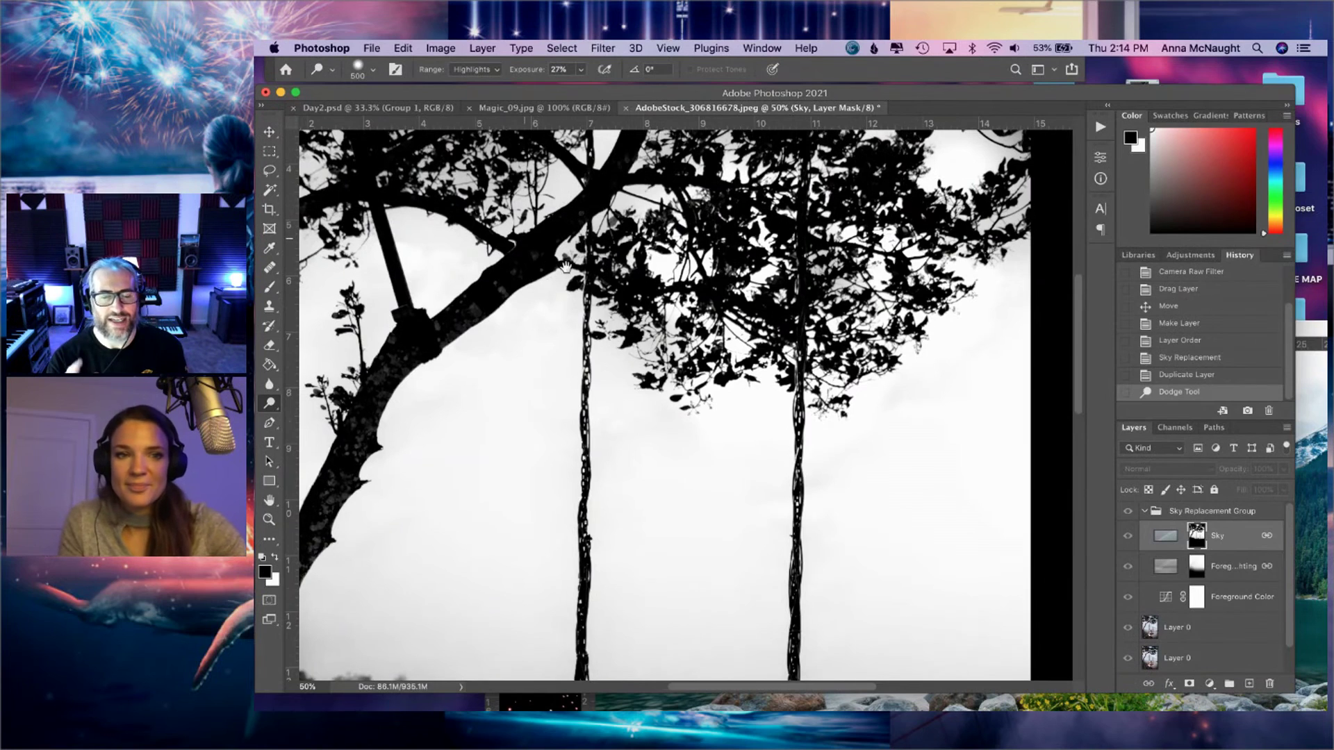
- Dodge the highlights between the remaining leaves and branches of the tree canopy on the Sky mask at 27% exposure
left_click_drag(502, 196, 558, 233)
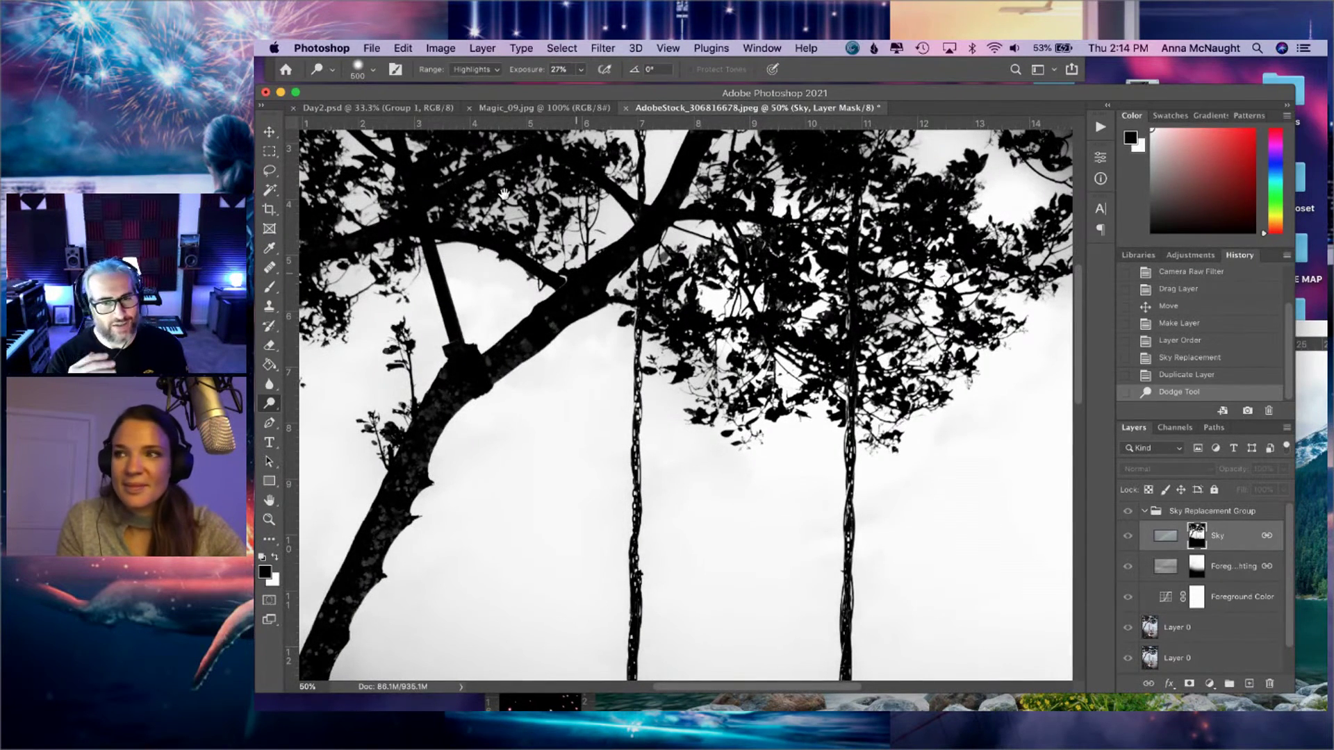
mouse_move(553, 186)
left_mouse_down()
mouse_move(587, 188)
mouse_move(570, 174)
mouse_move(514, 209)
mouse_move(560, 266)
left_mouse_up()
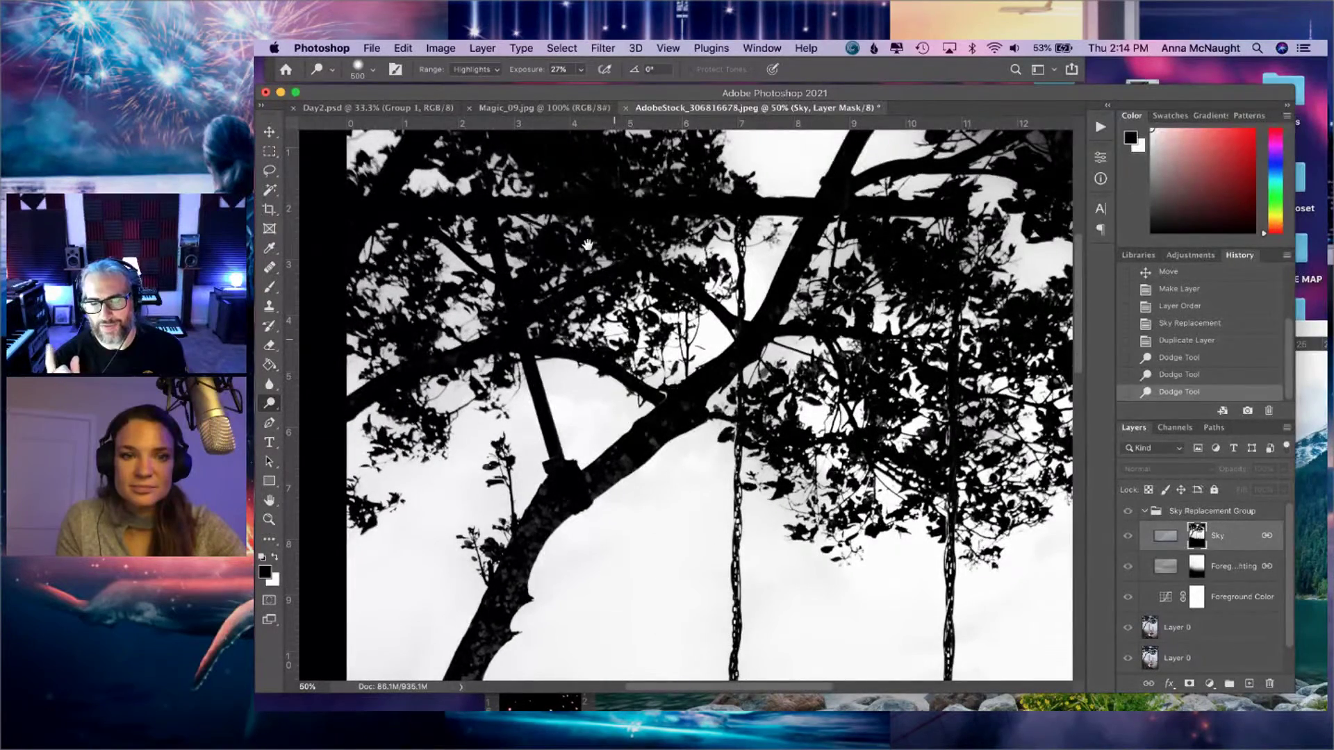
left_click_drag(692, 393, 700, 450)
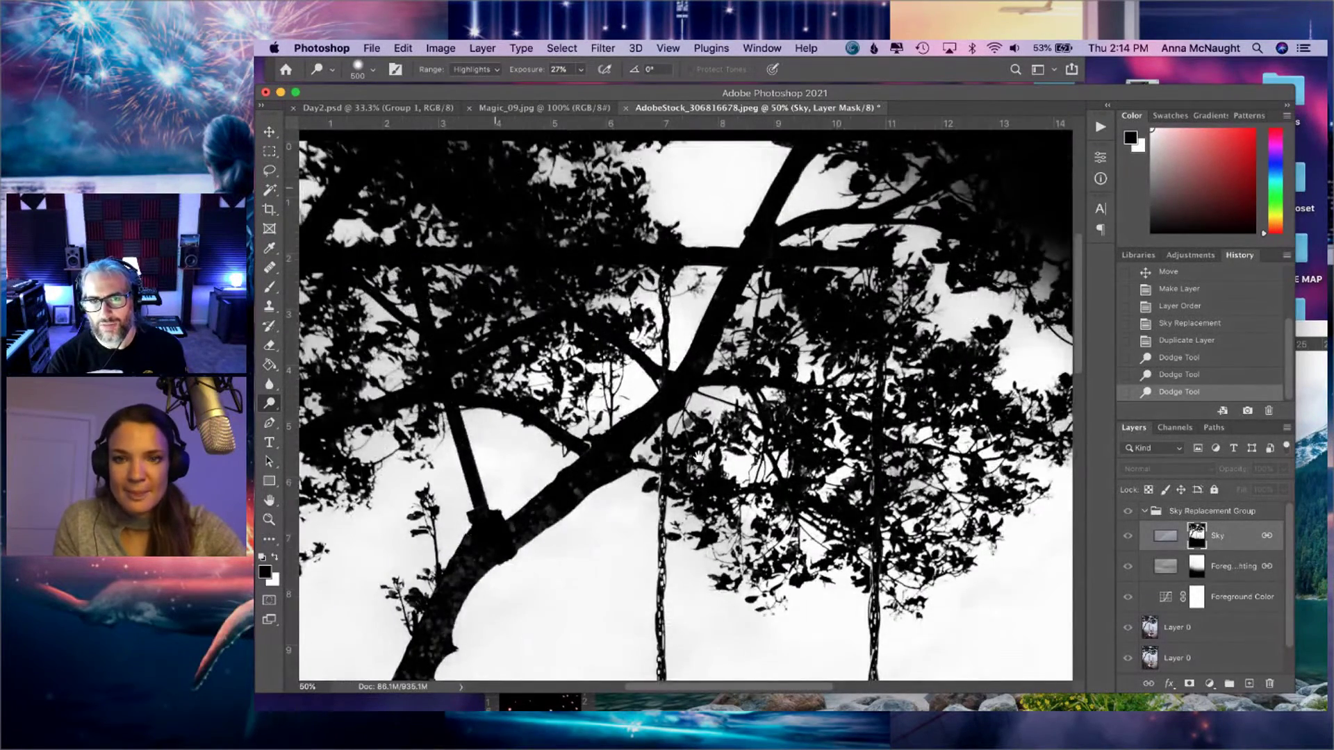
- Burn the shadows on the Sky mask along the hillside, the girl and the horizon with a 500 px brush at 100% exposure
scroll(702, 334, "down", 10)
scroll(702, 334, "right", 5)
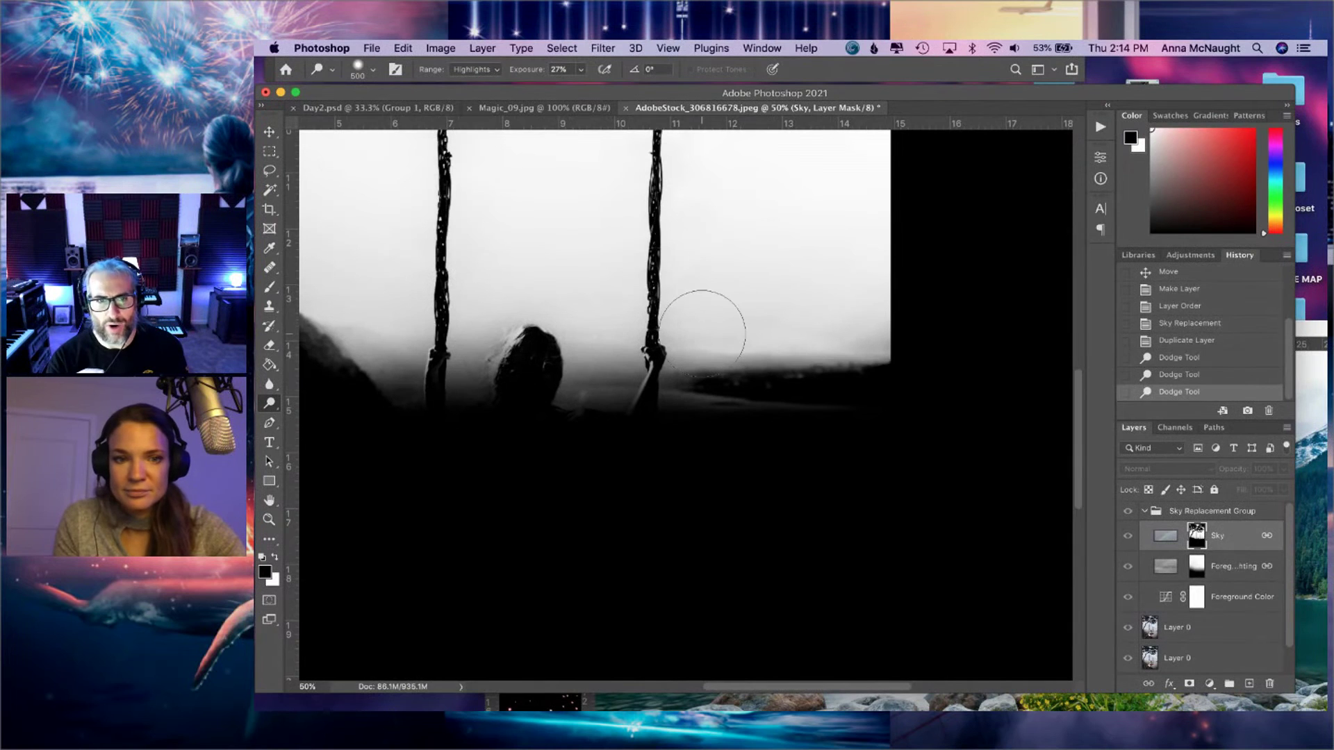
left_click_drag(560, 310, 709, 289)
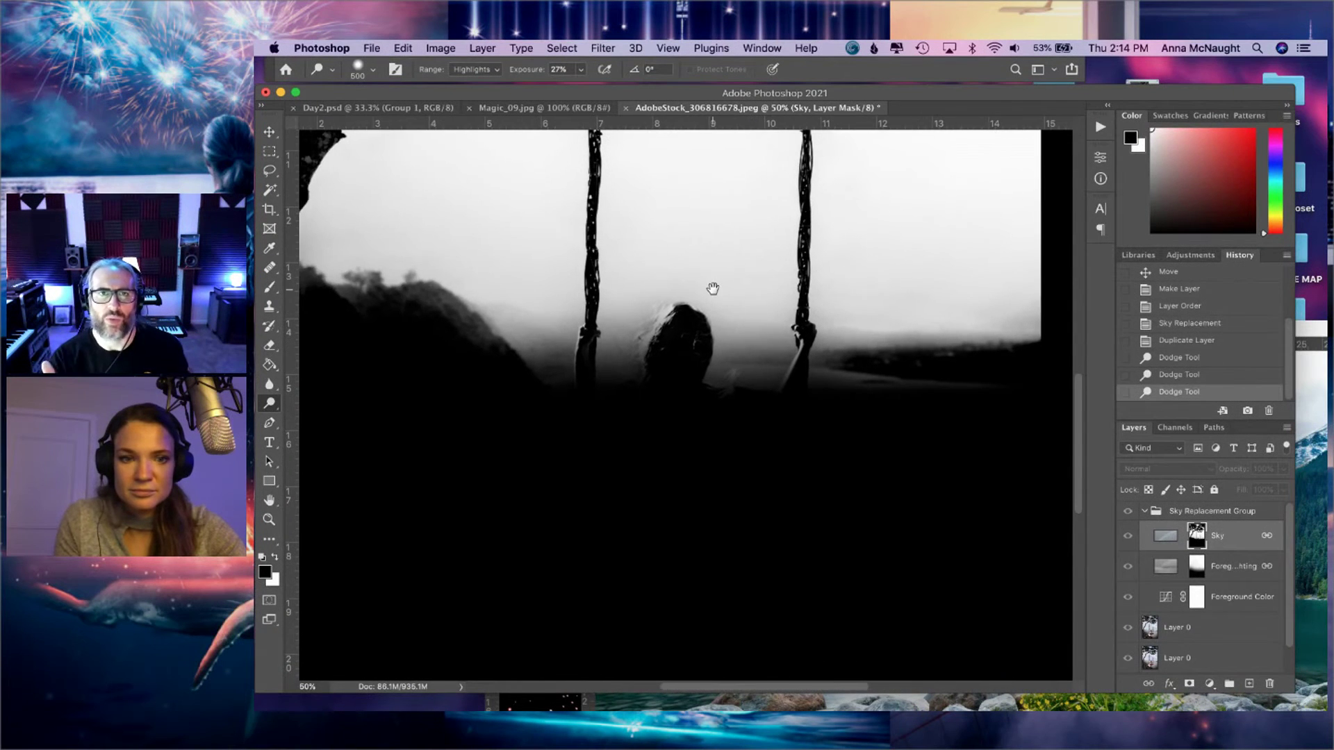
left_click_drag(270, 403, 327, 415)
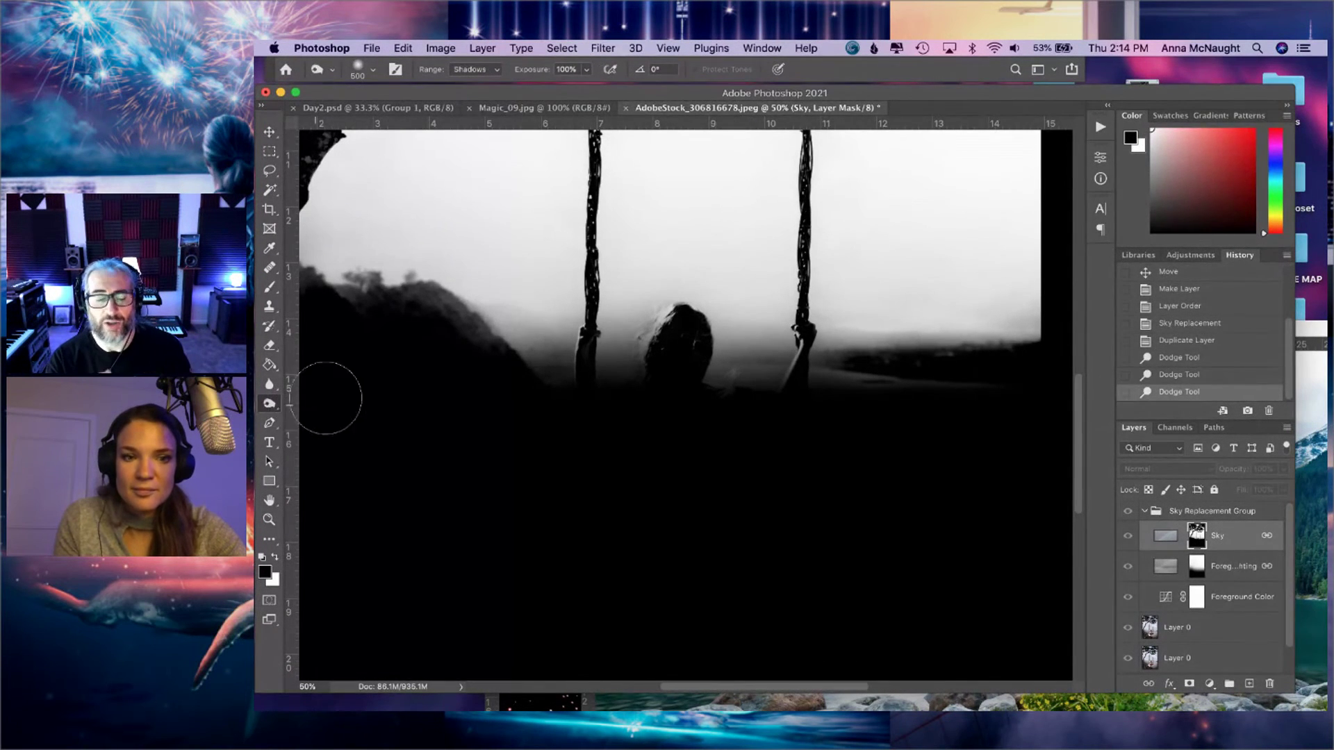
mouse_move(476, 351)
left_mouse_down()
mouse_move(709, 372)
mouse_move(1073, 366)
mouse_move(515, 389)
left_mouse_up()
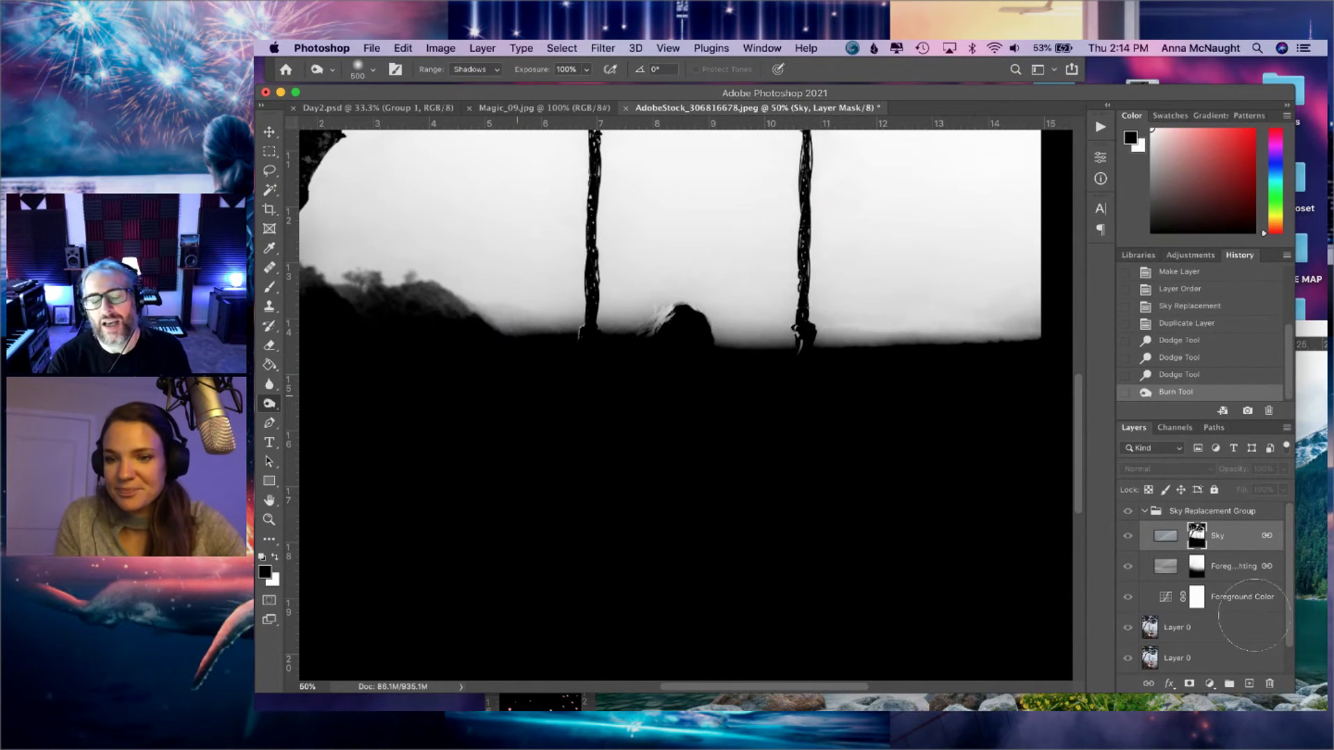
- Leave the mask view by activating the Sky layer's image and examine the composite from the girl up to the canopy
left_click(1158, 535)
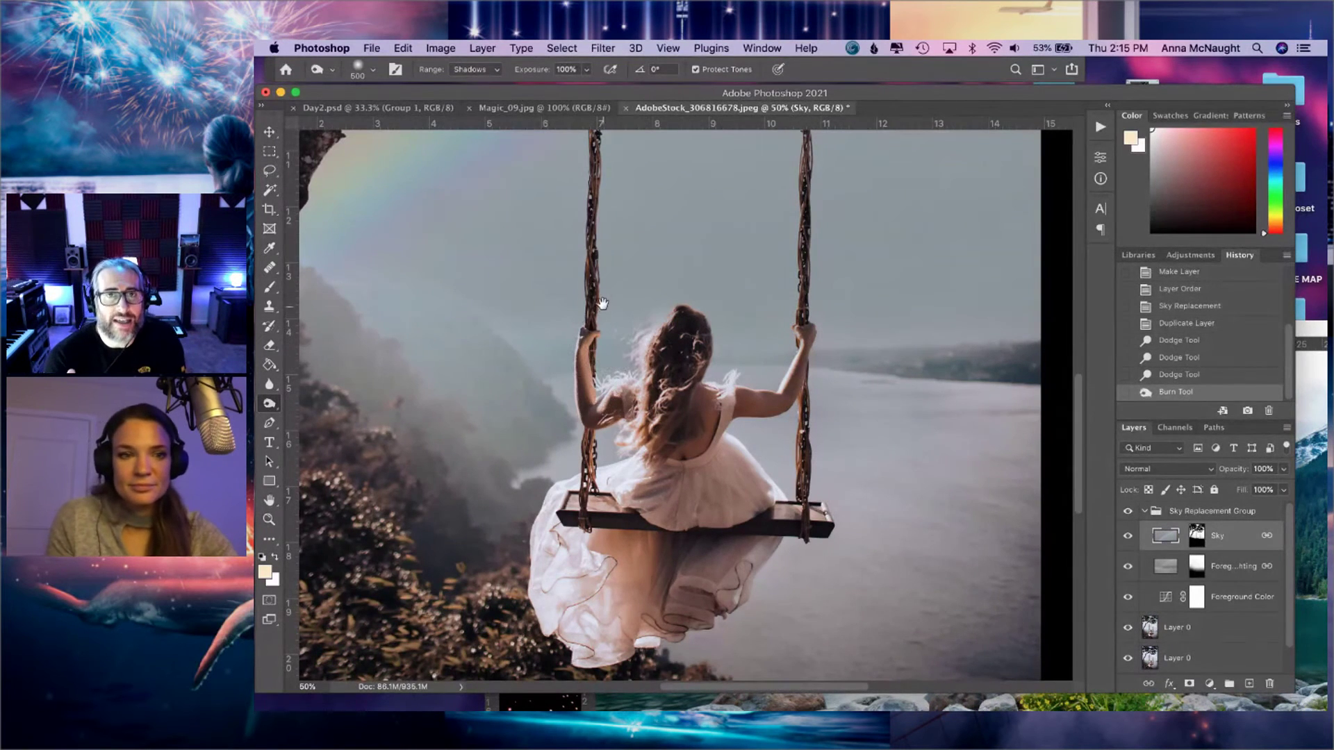
scroll(601, 375, "up", 10)
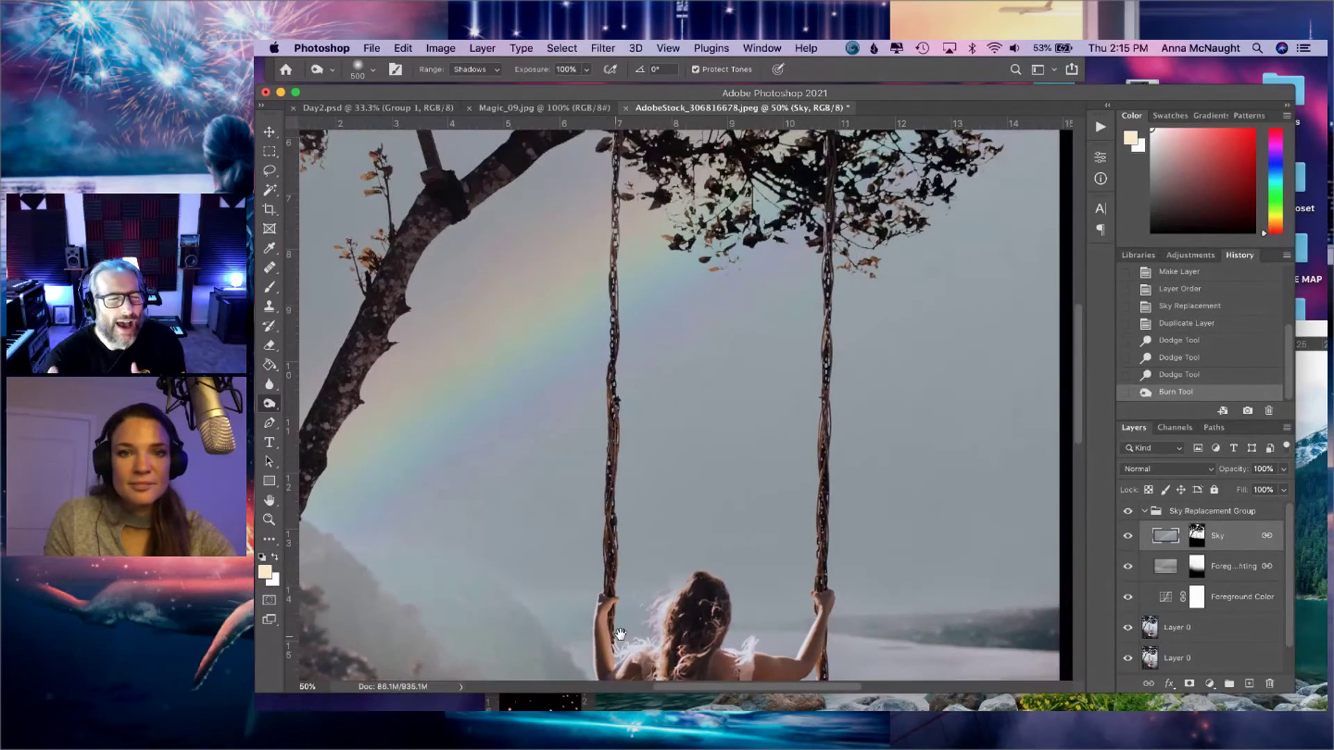
scroll(751, 452, "up", 3)
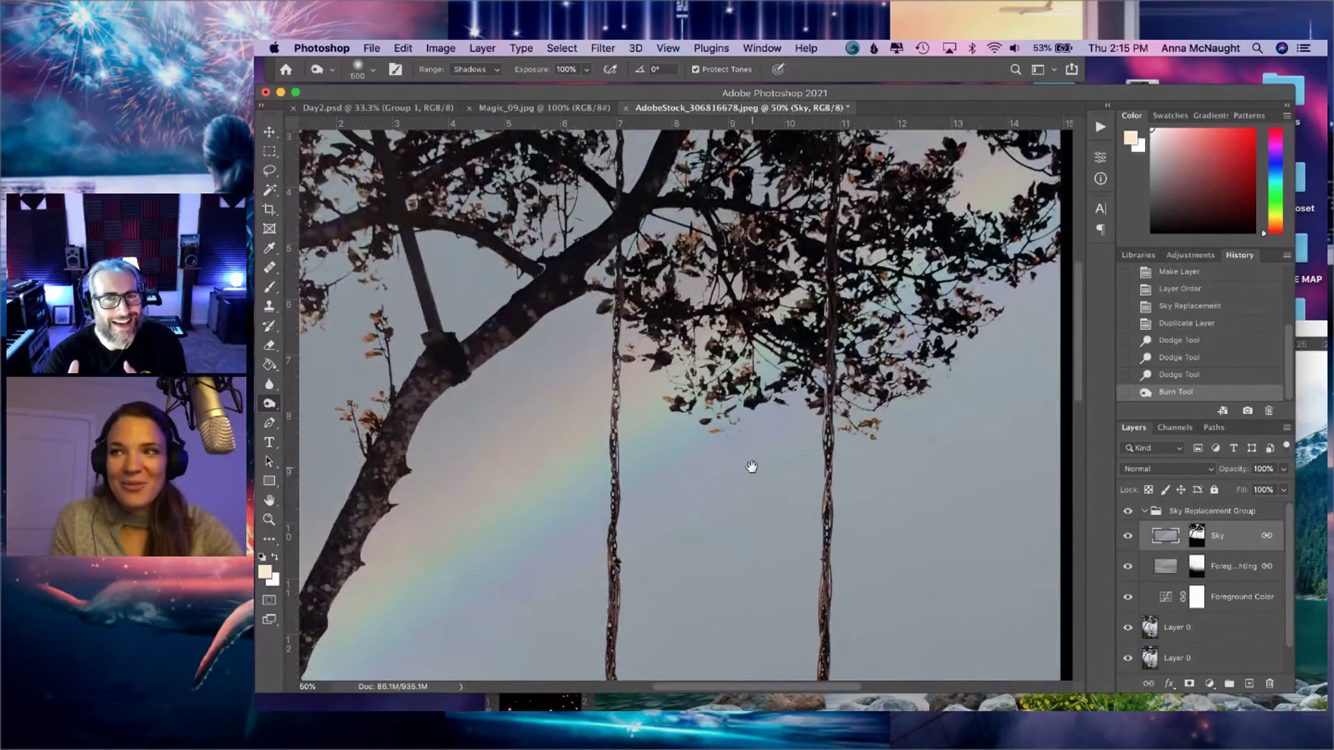
- Soften the leaf and branch edges on the Sky layer's mask using the Blur tool with a 300 px brush at 100% strength
left_click(1196, 536)
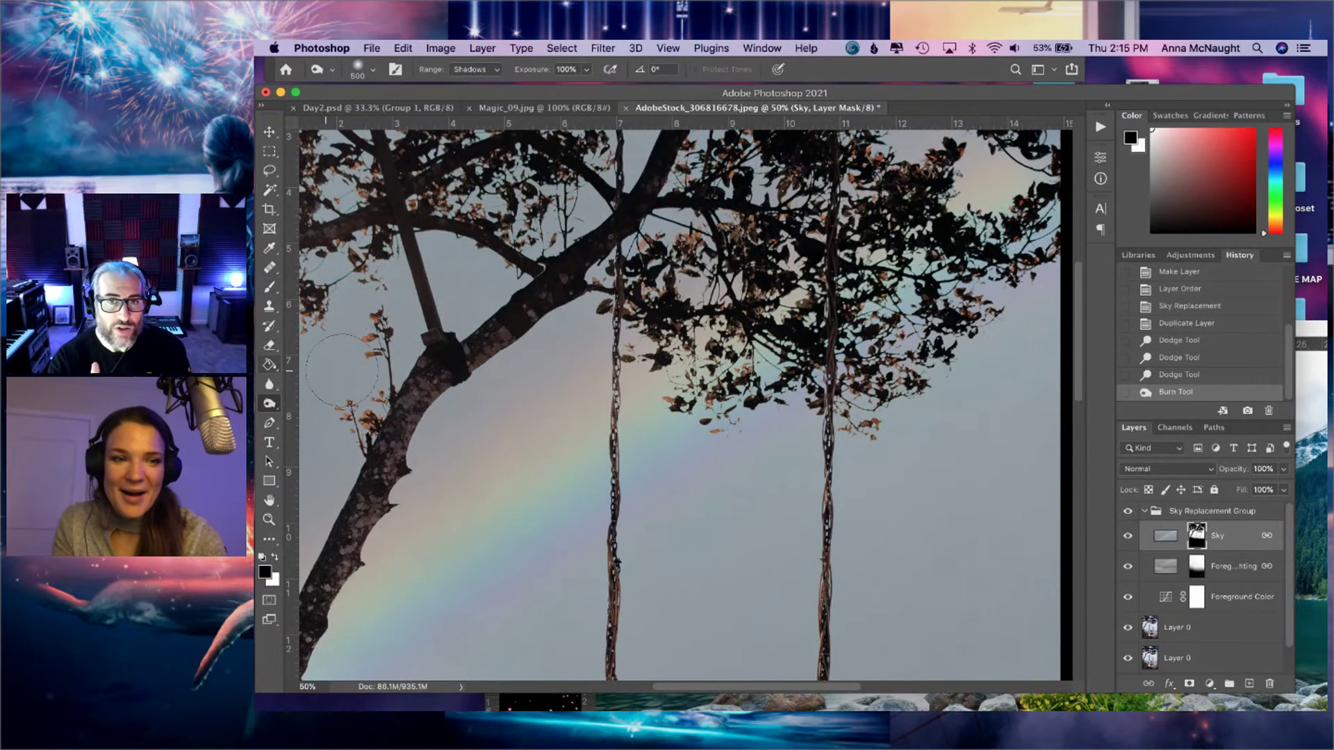
left_click(269, 385)
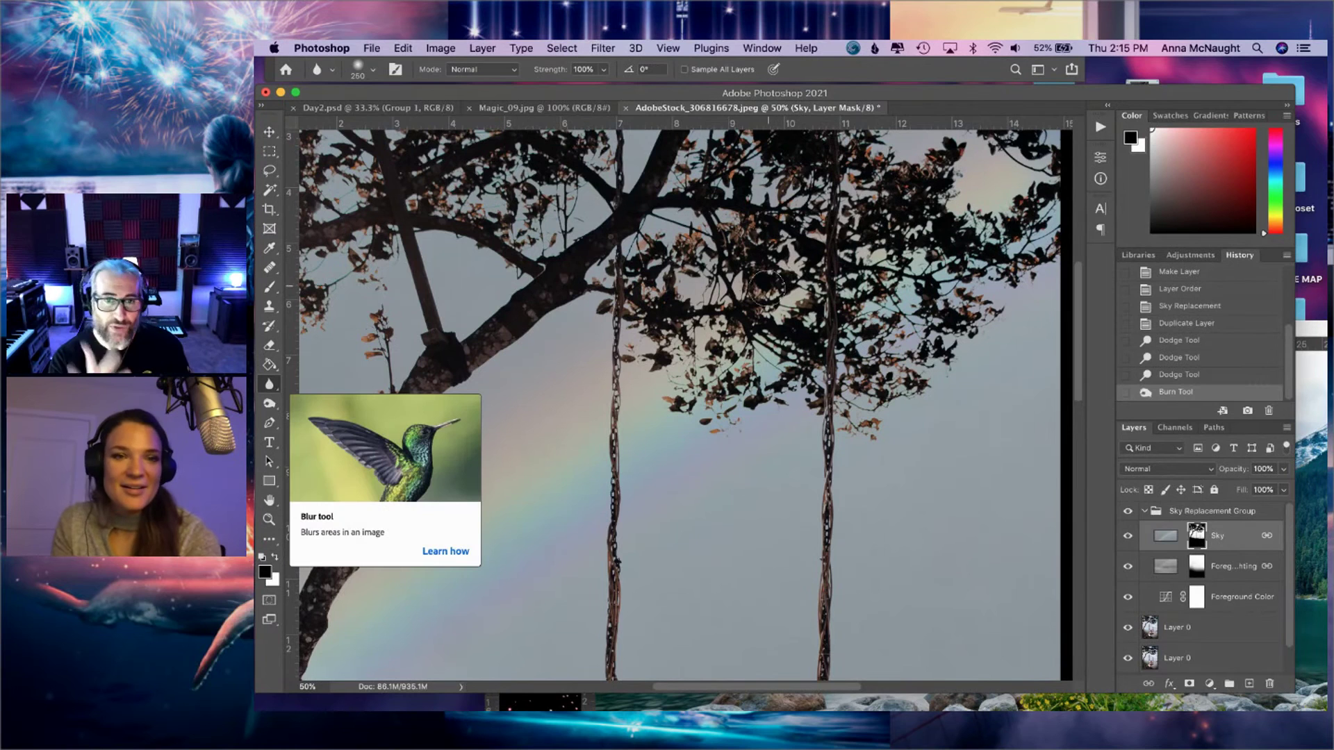
key("bracketright")
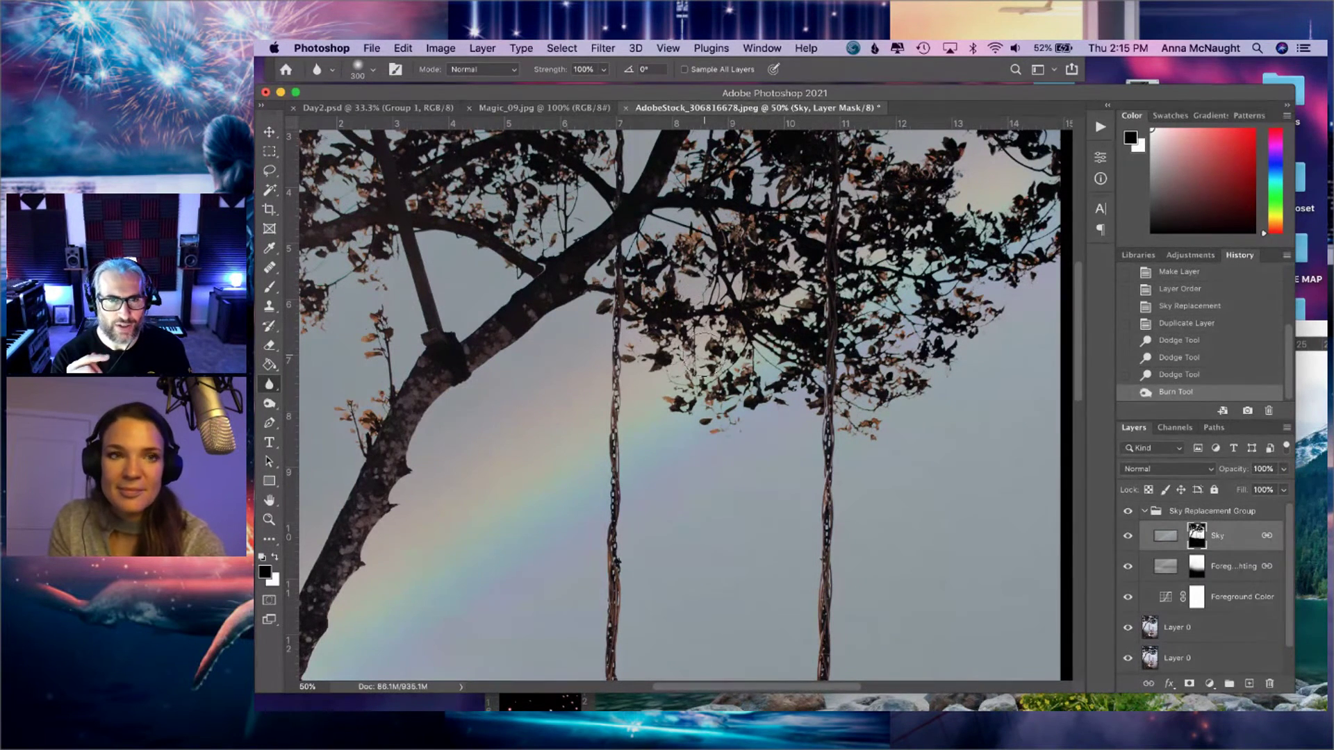
left_click(602, 48)
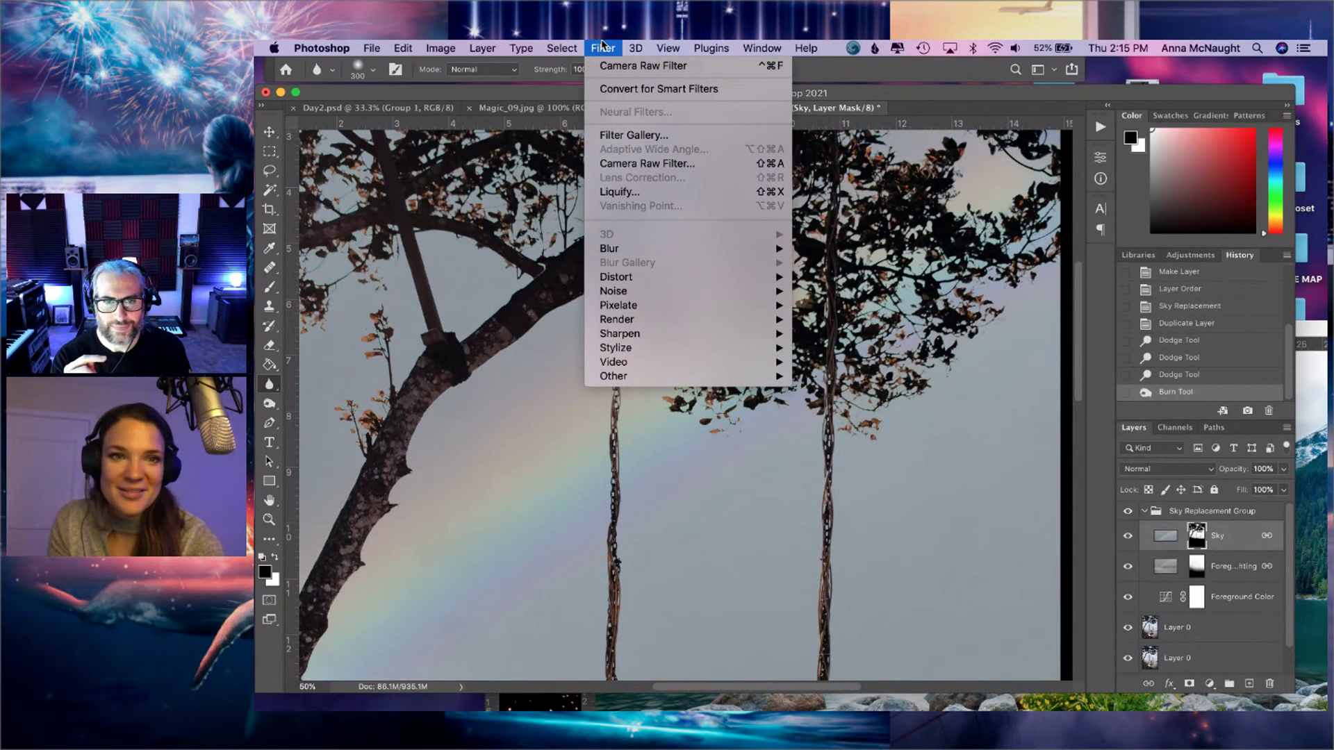
left_click(602, 47)
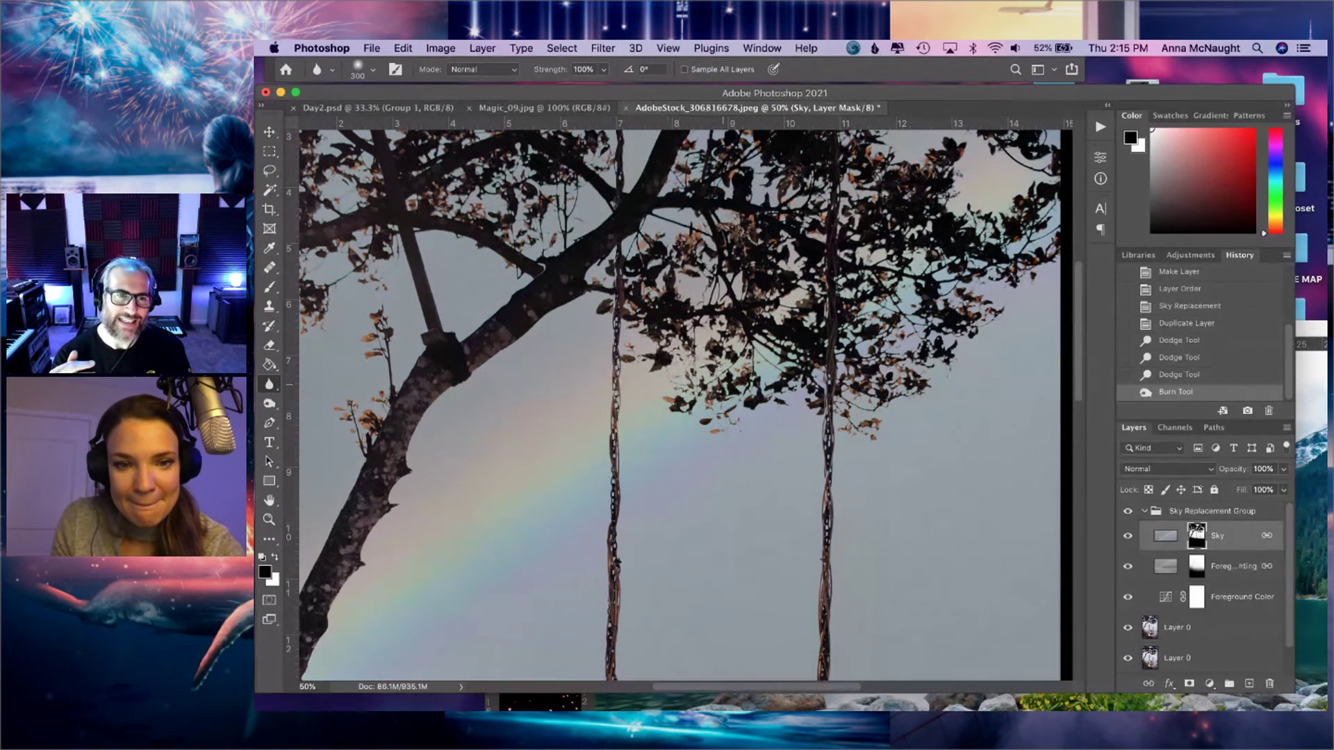
mouse_move(791, 379)
left_mouse_down()
mouse_move(795, 326)
mouse_move(761, 334)
mouse_move(773, 344)
left_mouse_up()
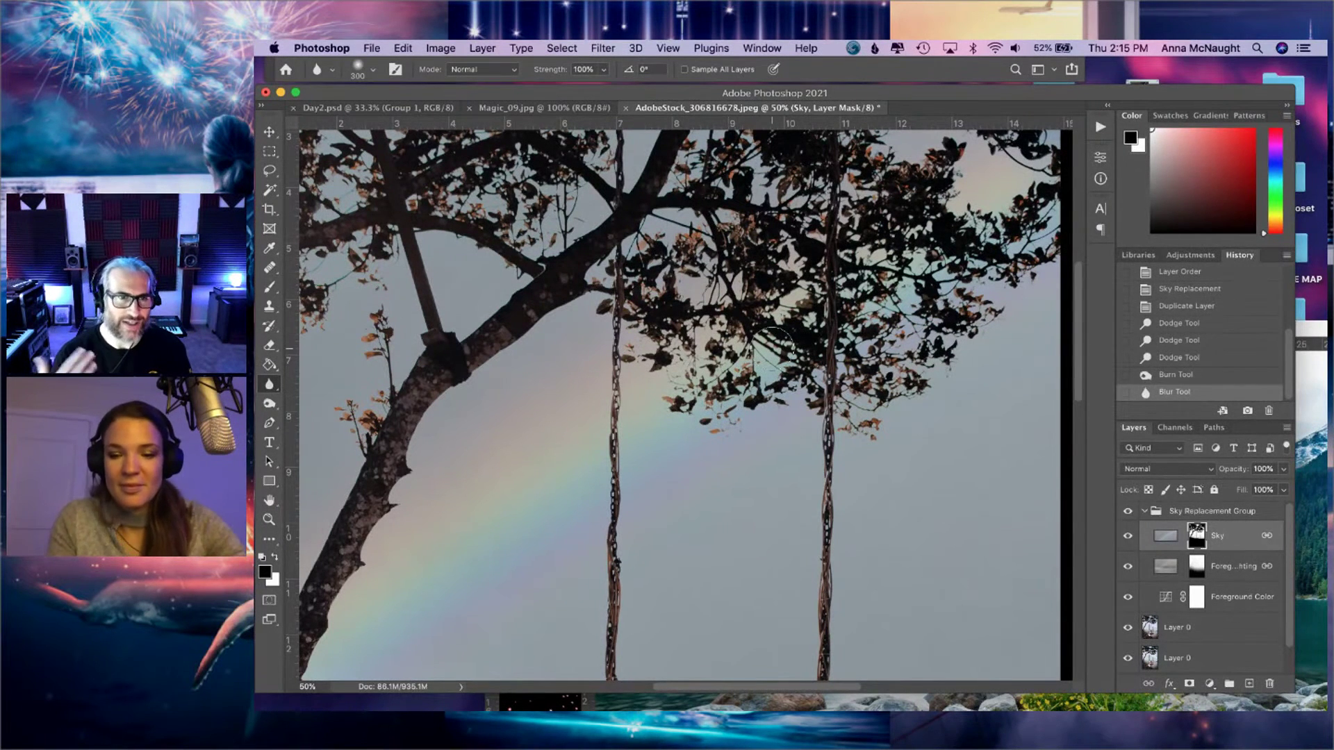
key("super+equal")
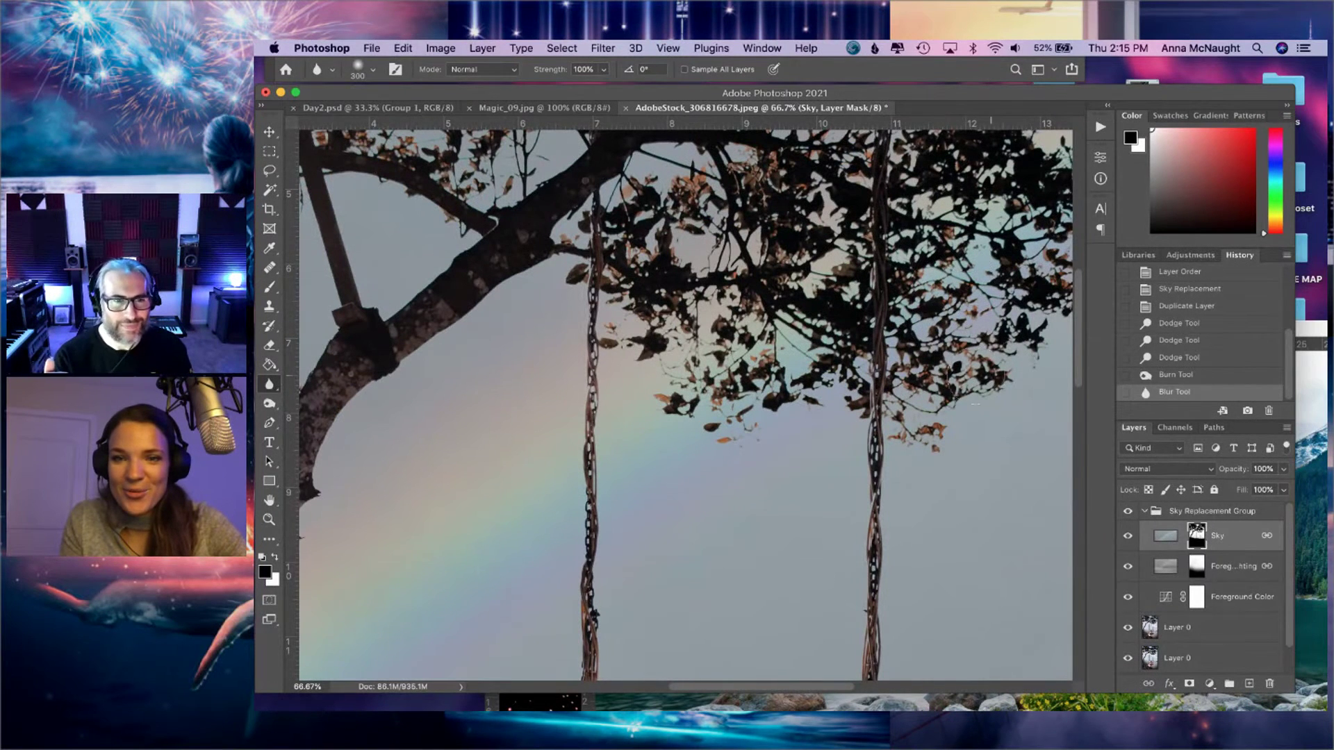
left_click_drag(1011, 374, 987, 379)
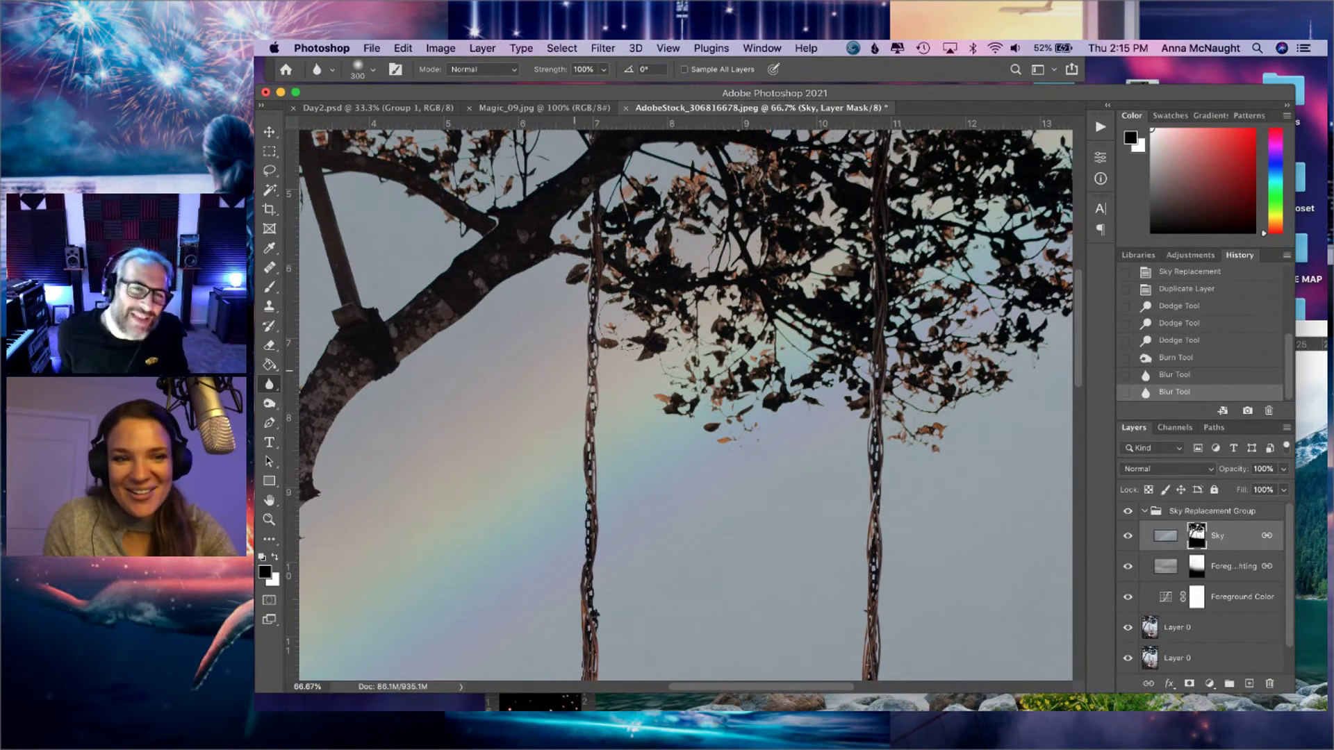
left_click_drag(695, 264, 765, 292)
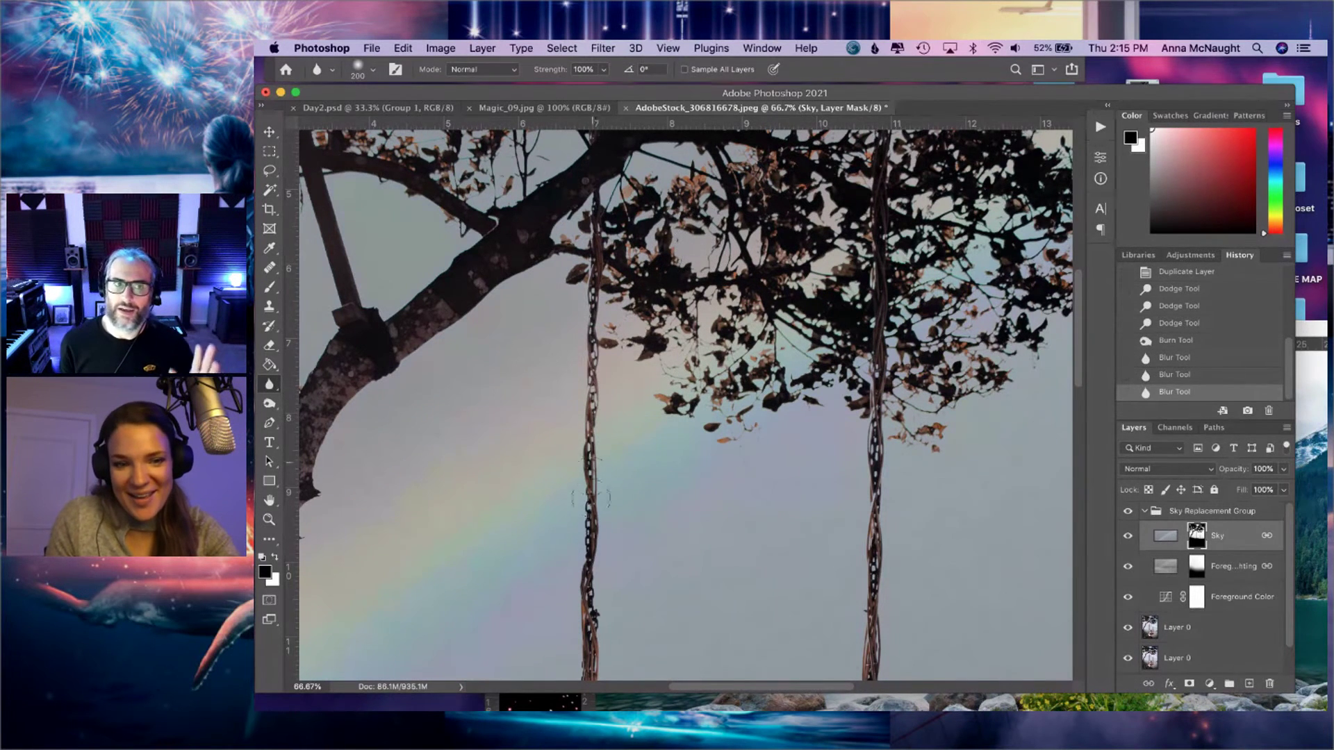
- Blur the Sky mask along the swing ropes and the main branch with a 200 px brush
left_click_drag(581, 476, 571, 477)
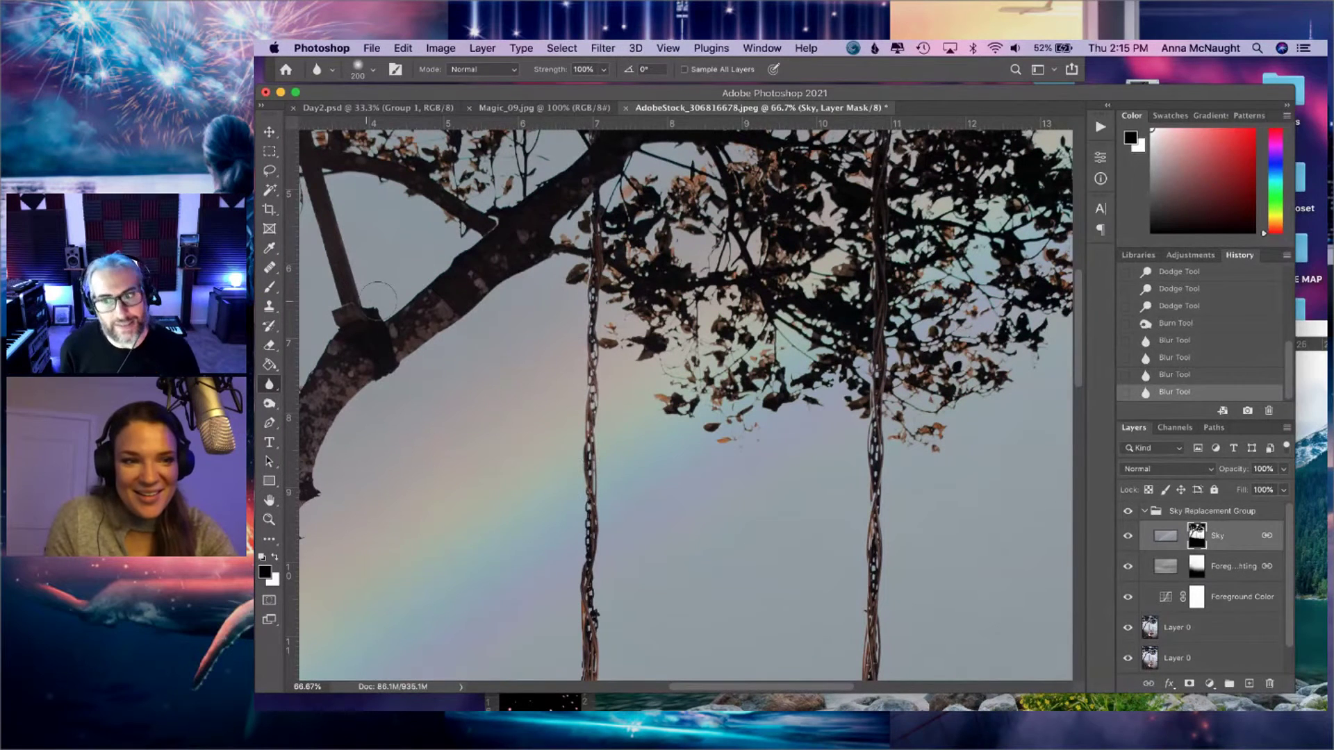
left_click_drag(461, 263, 524, 221)
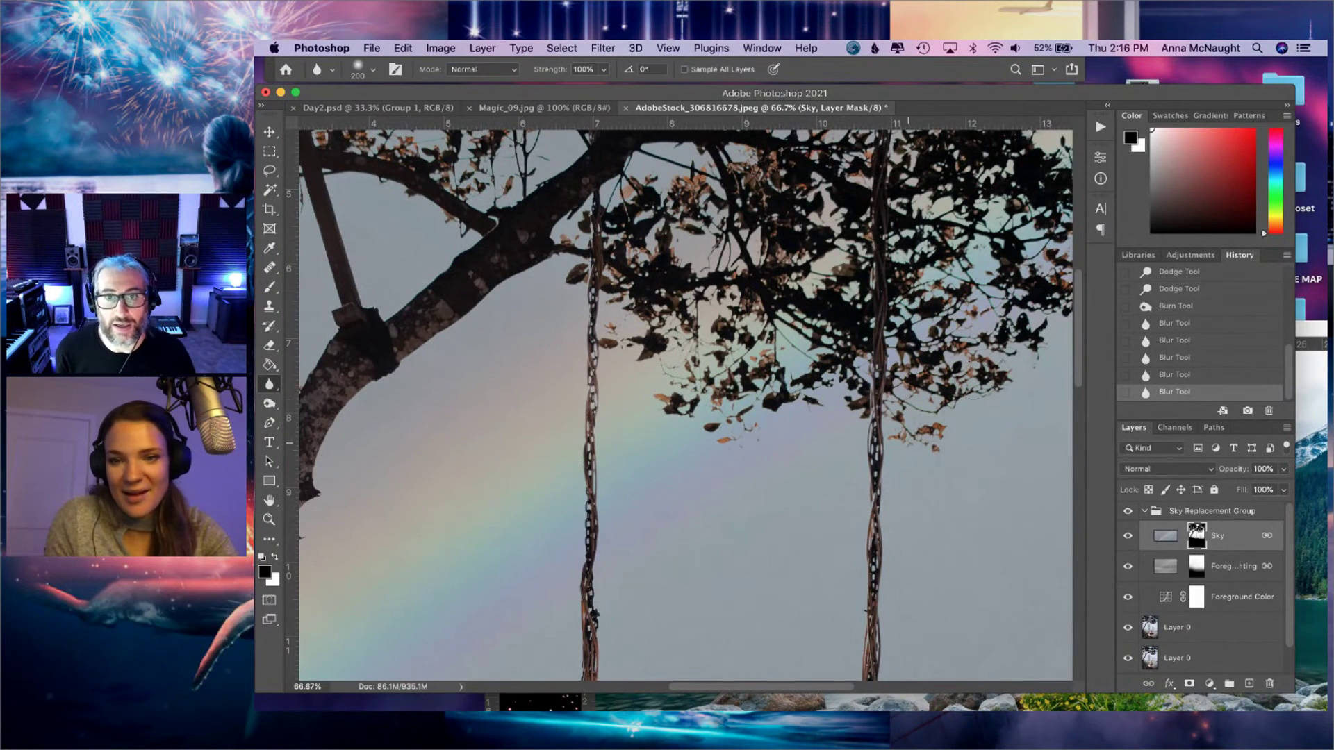
mouse_move(865, 428)
left_mouse_down()
mouse_move(863, 524)
mouse_move(865, 481)
left_mouse_up()
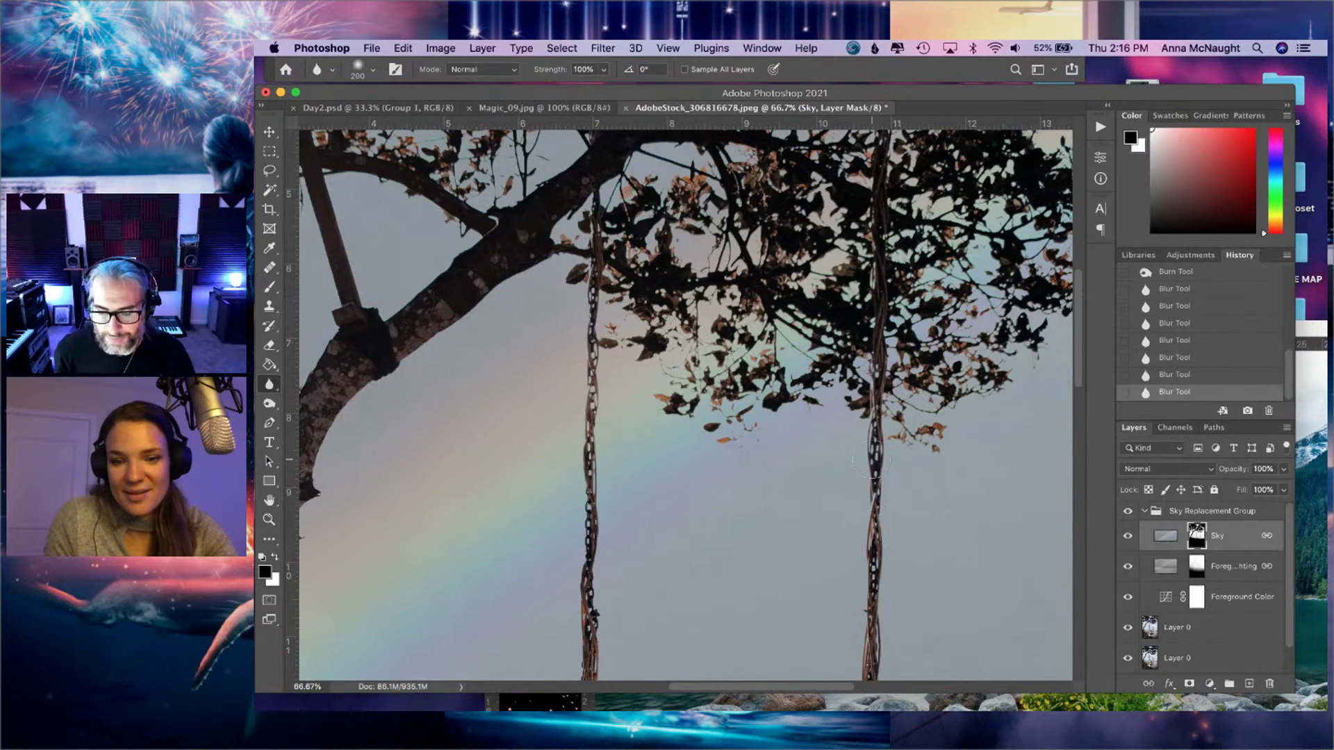
- Examine the sky blend around the tree, ropes, girl and horizon, both in the whole image and close up
key("super+minus")
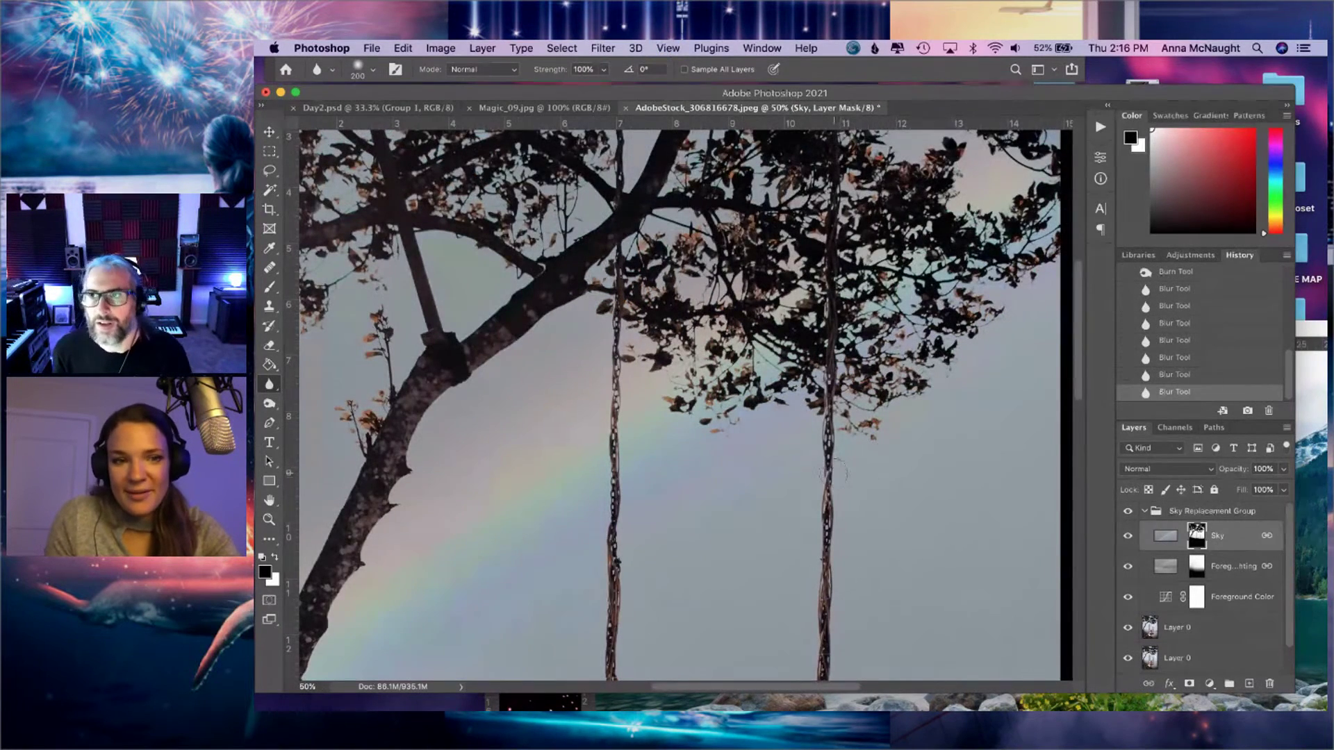
key("super+minus")
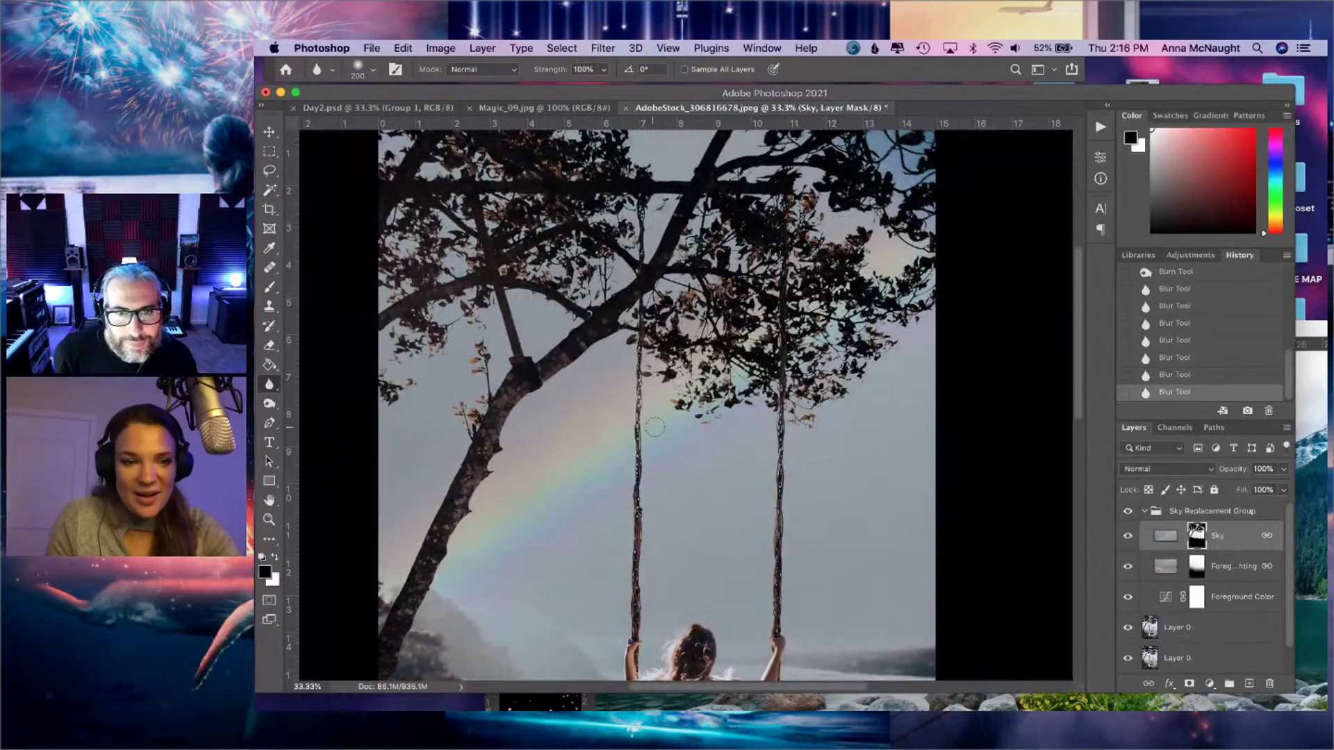
key("super+plus")
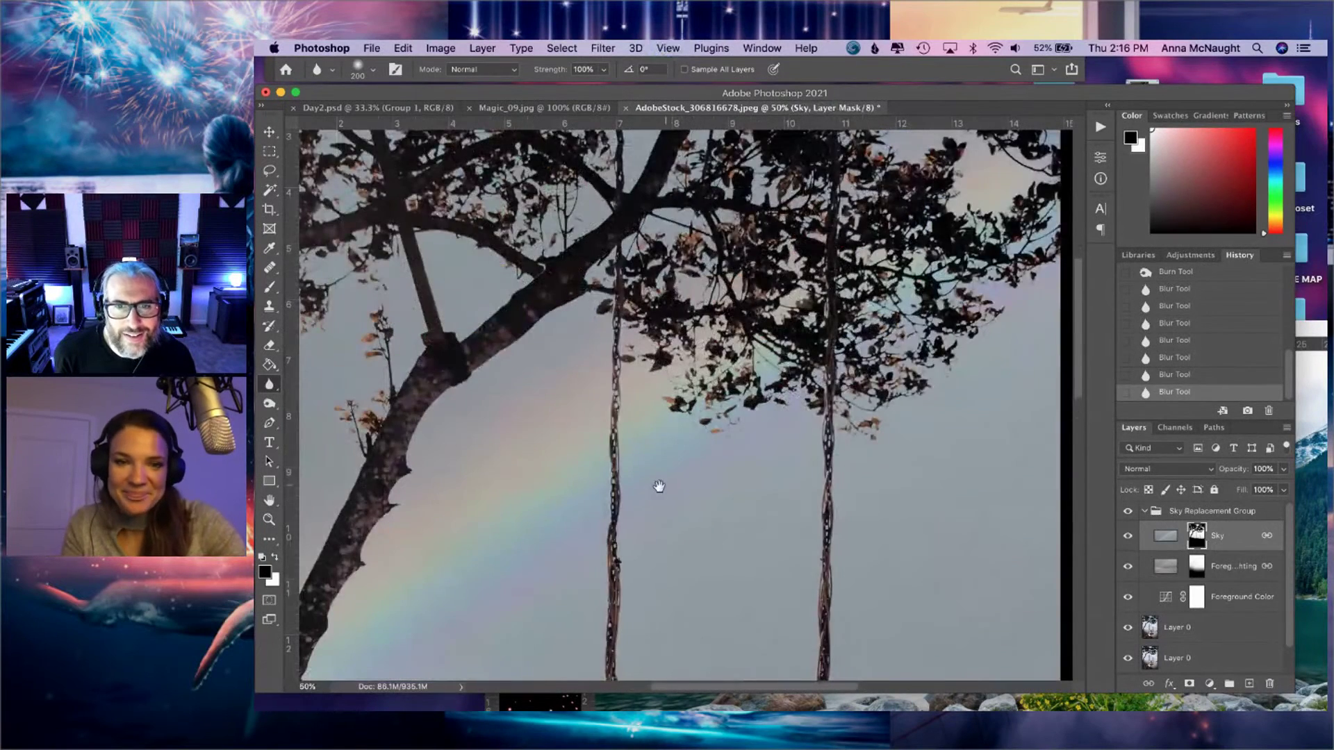
left_click_drag(658, 486, 649, 298)
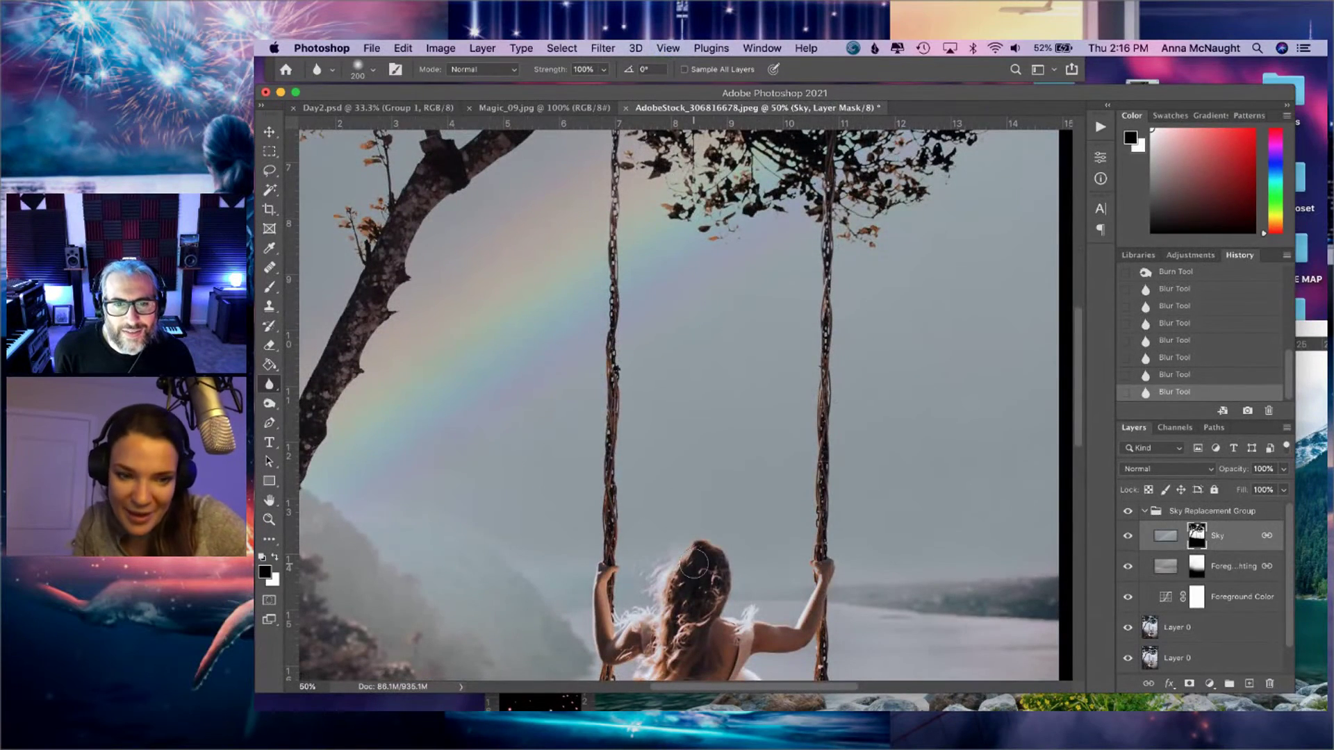
left_click_drag(672, 530, 678, 453)
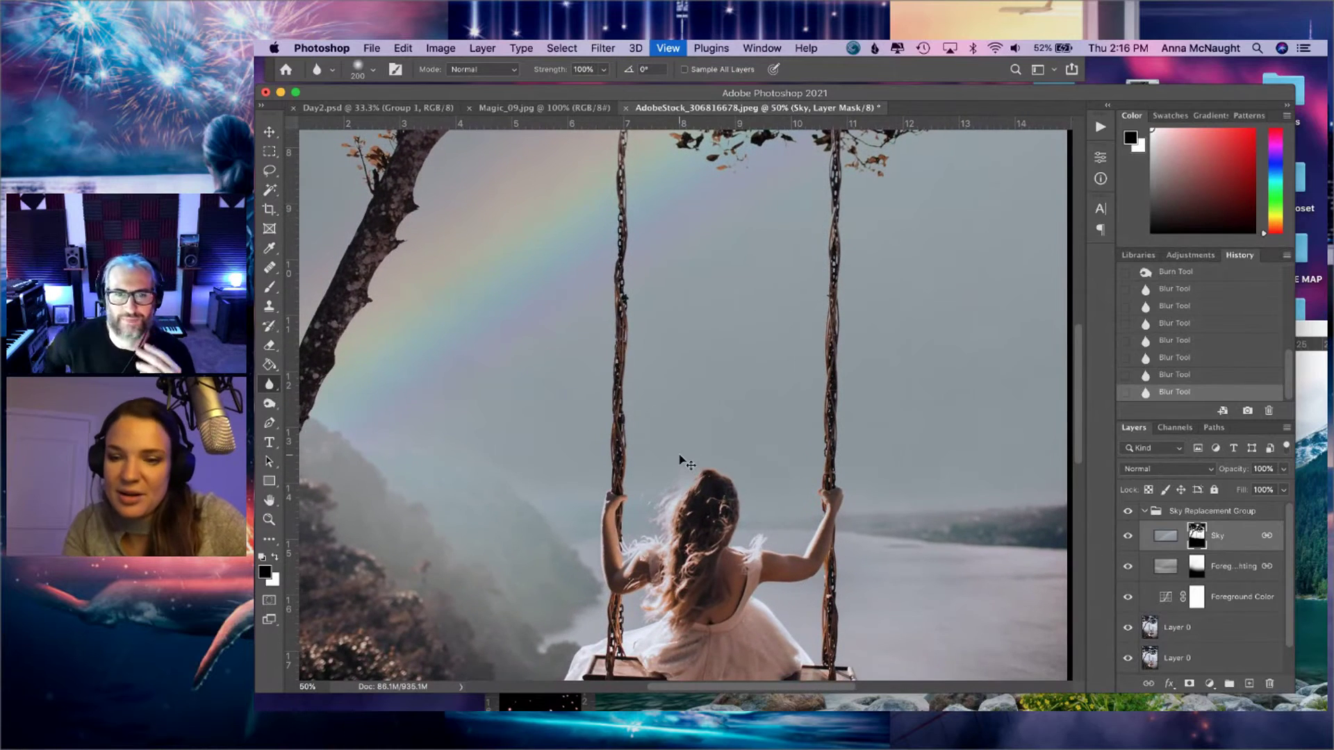
key("super+minus")
key("super+minus")
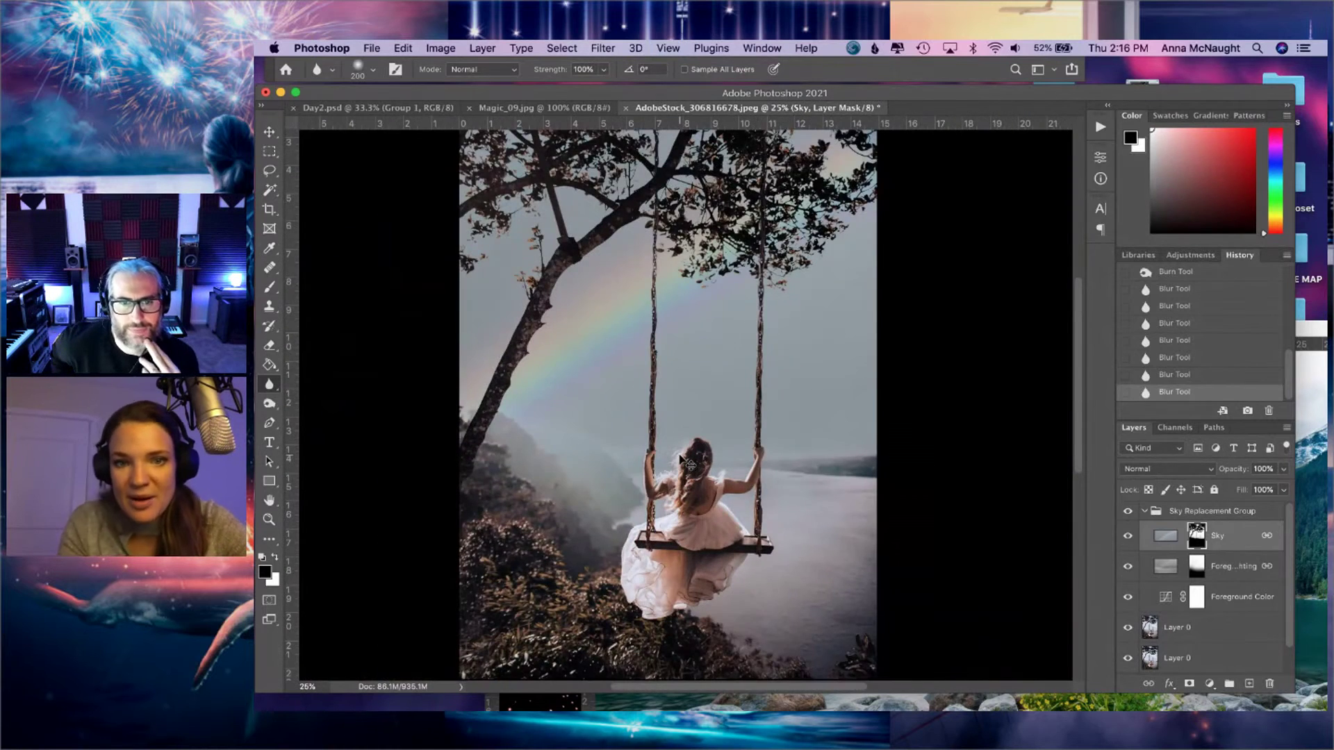
key("super+plus")
key("super+plus")
key("super+plus")
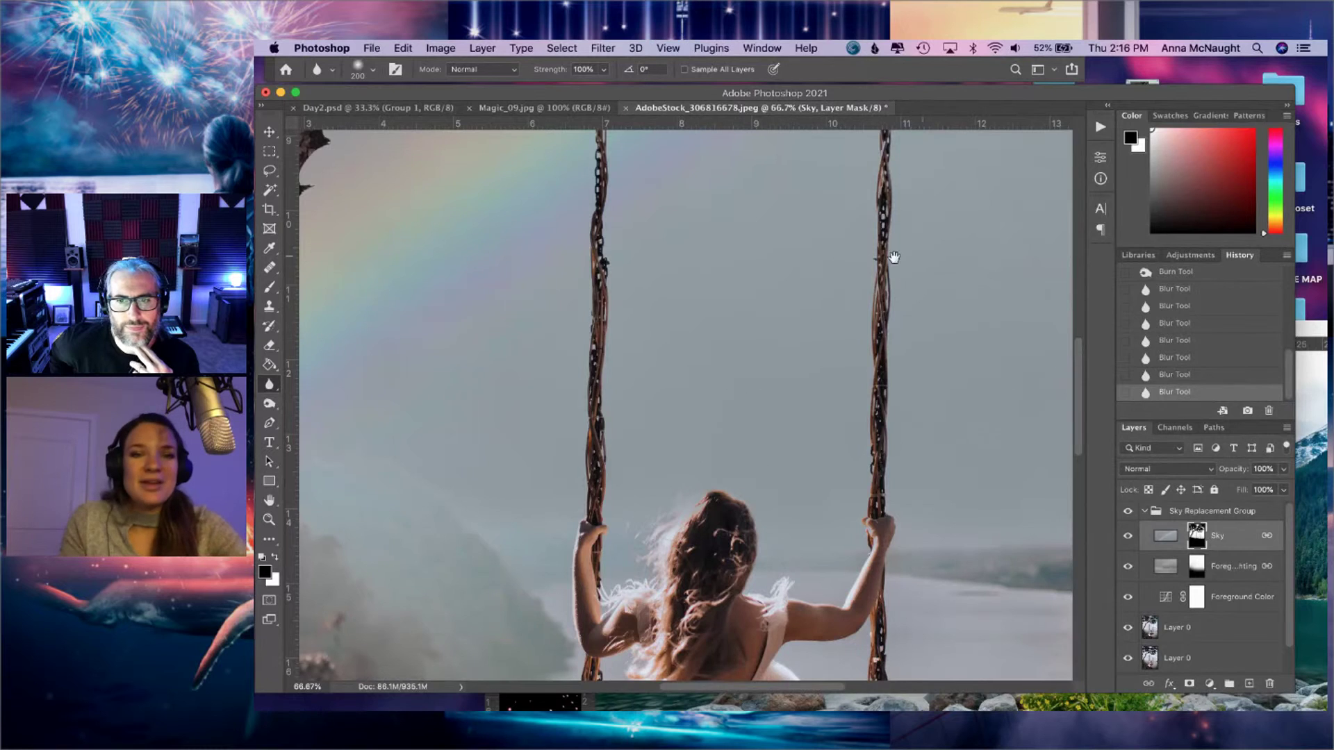
- Blur the Sky mask at the outer leaf edges of the canopy with the 200 px brush
scroll(829, 379, "up", 10)
scroll(790, 477, "right", 5)
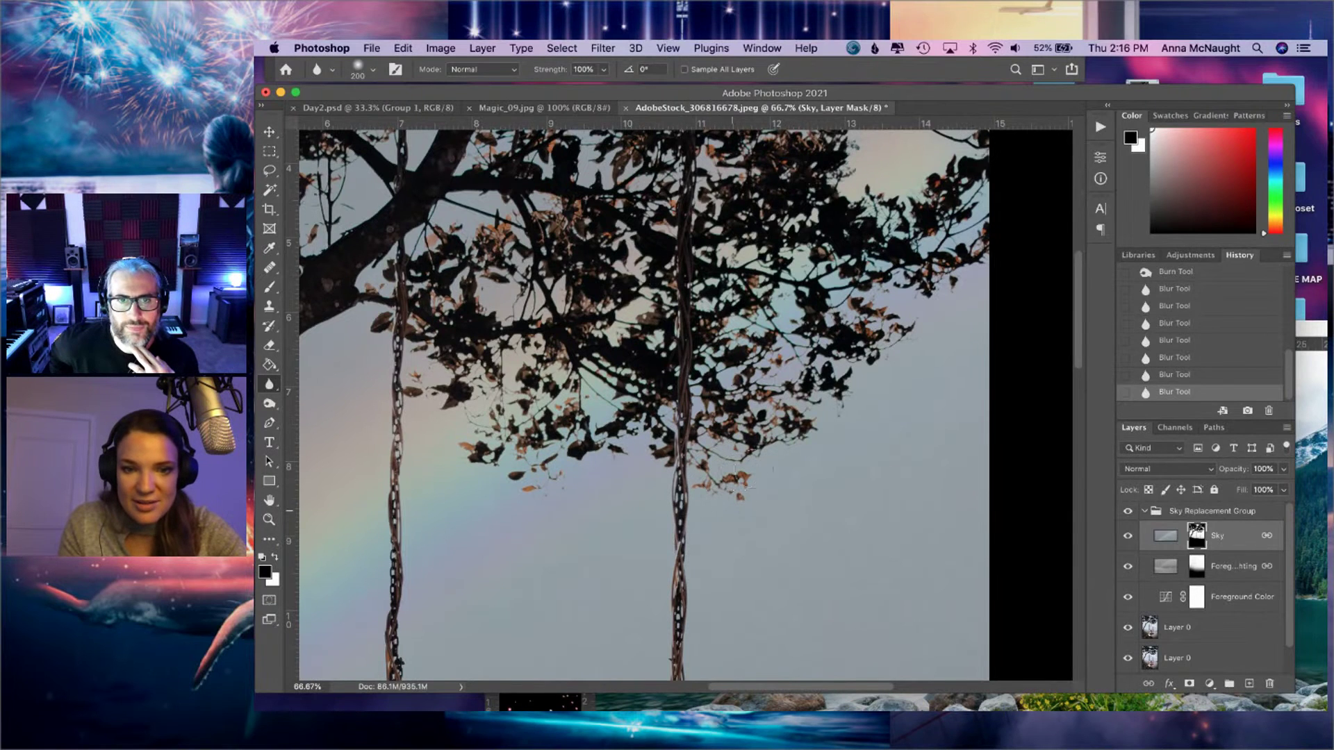
left_click_drag(859, 393, 857, 393)
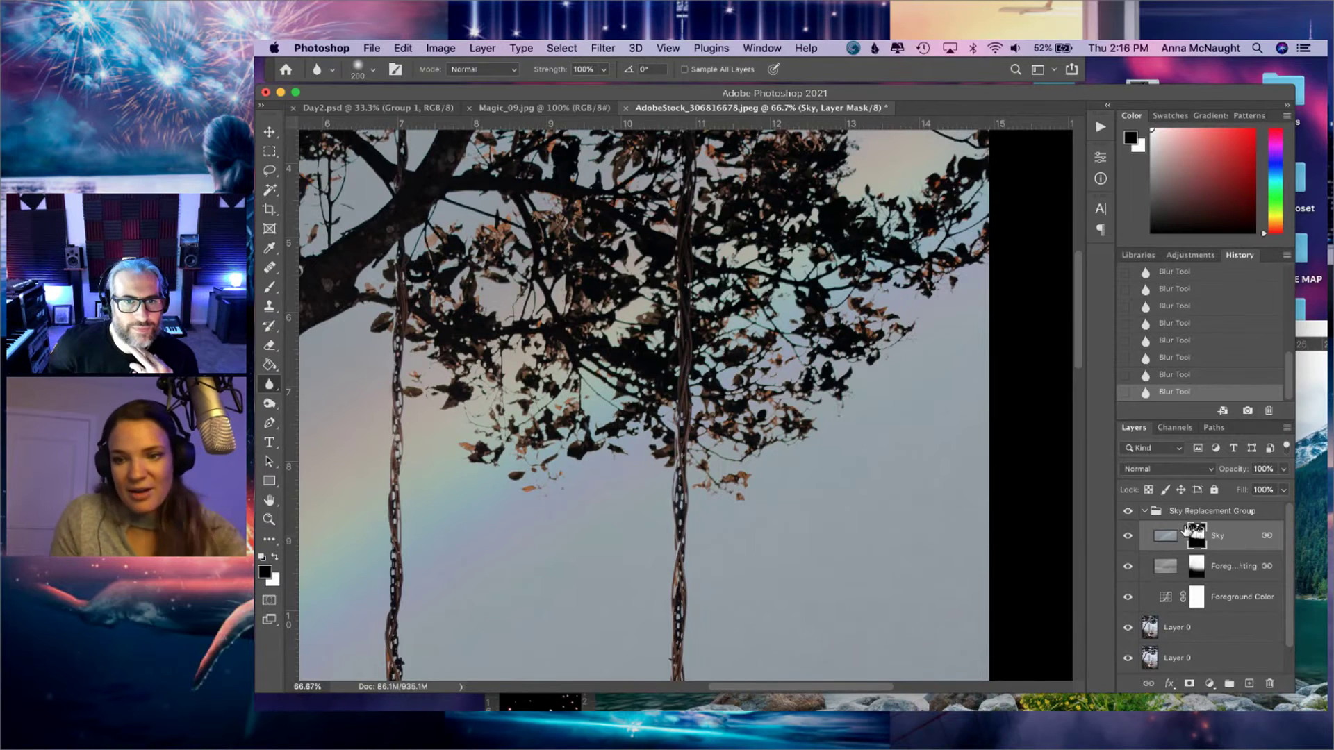
- Compare the canopy's leaf edges at 100% zoom with the Sky Replacement Group hidden and shown
left_click(1129, 515)
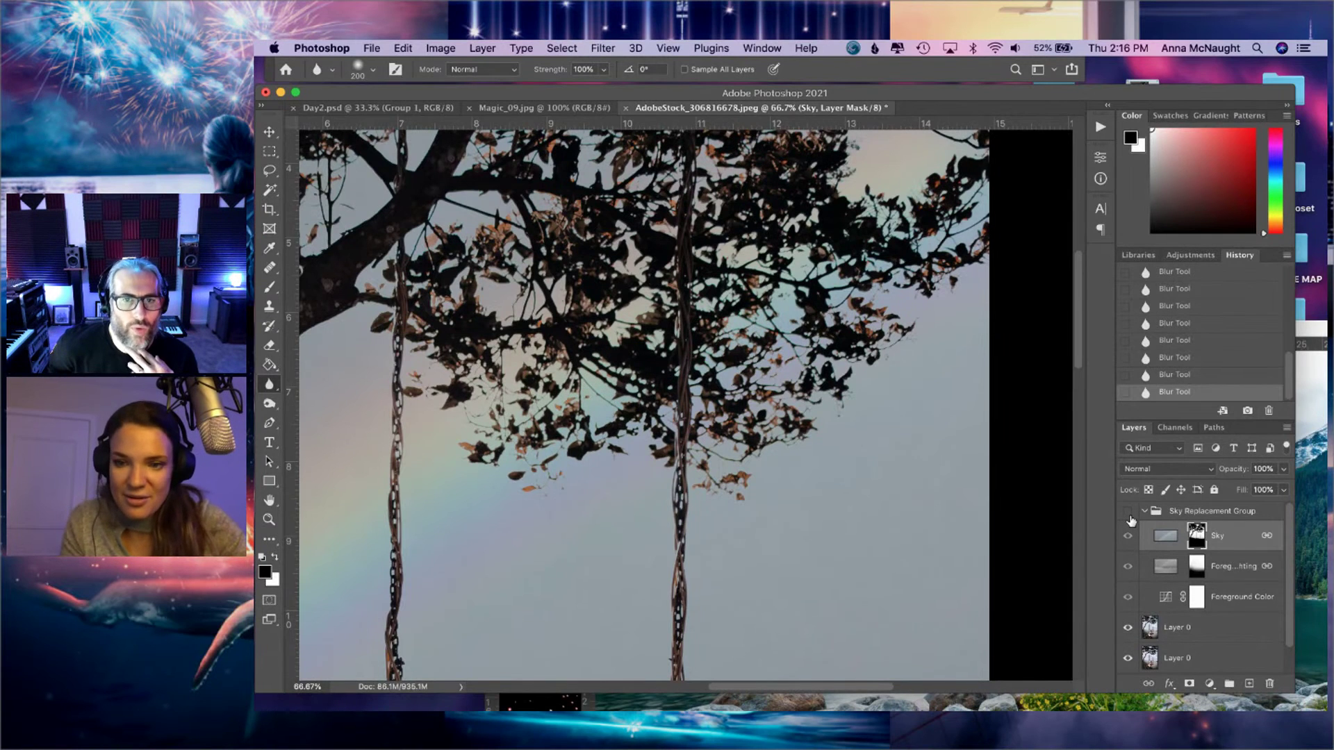
left_click(1129, 514)
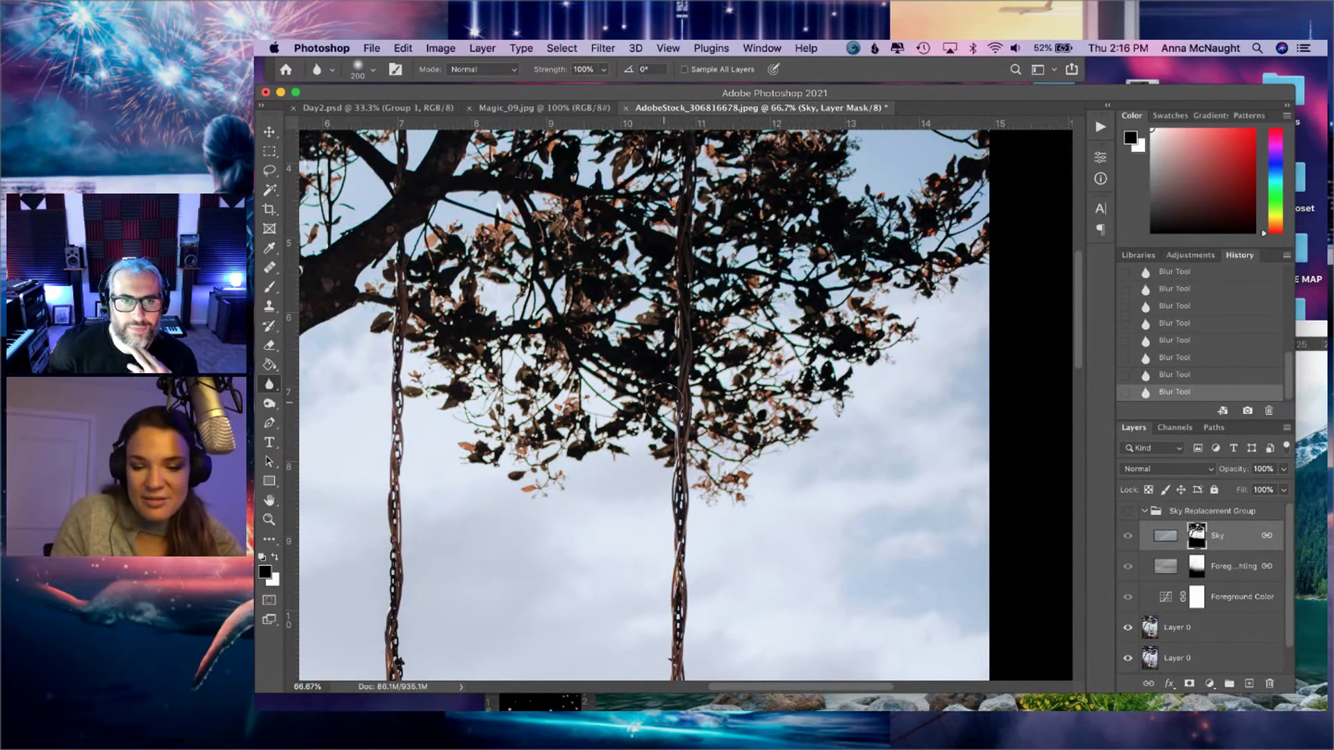
key("super+equal")
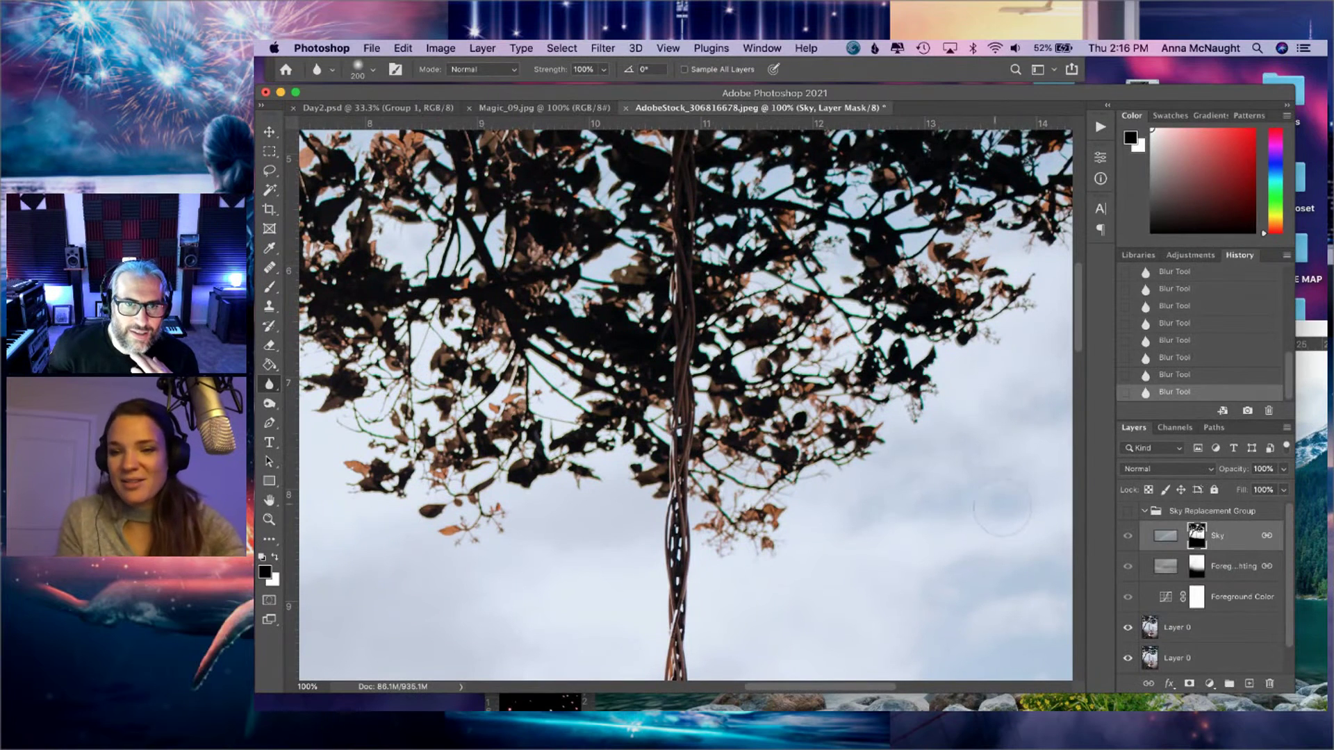
left_click(1129, 514)
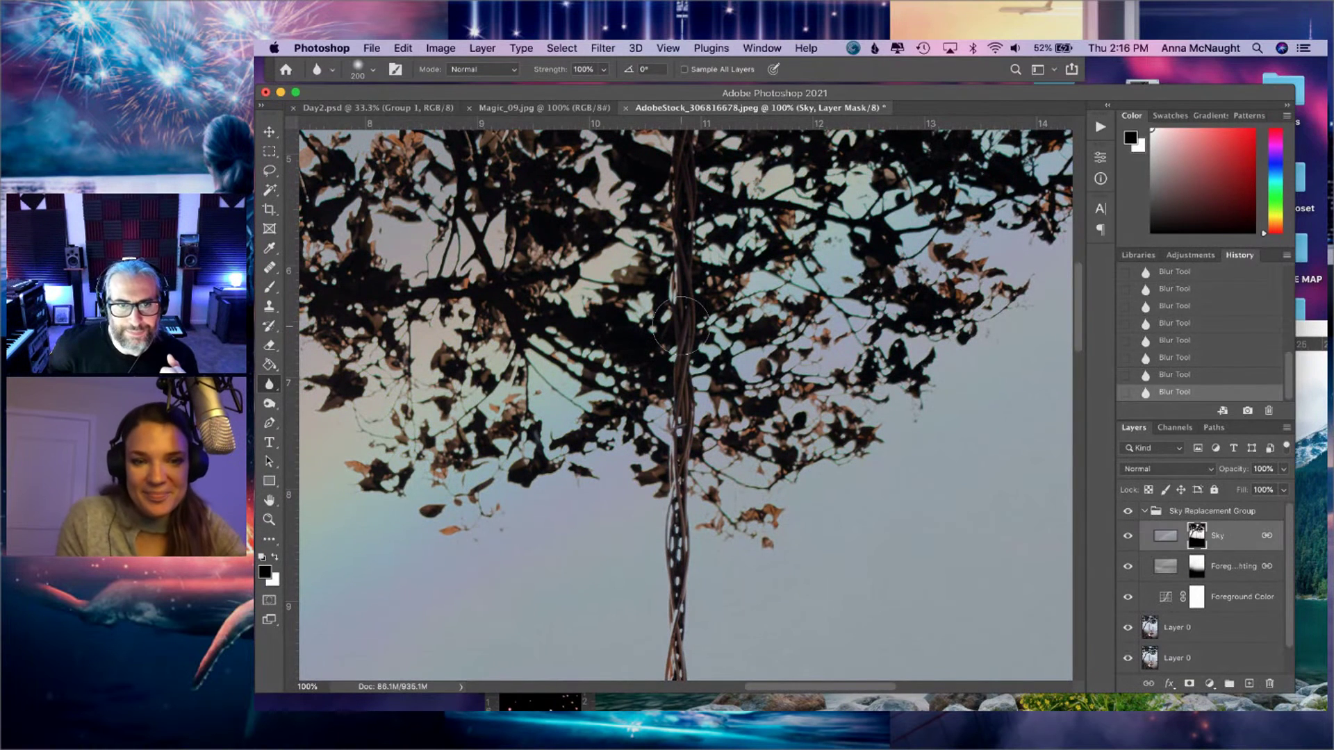
- Examine the rainbow sky blend from the swing ropes at close range out to the whole composite
scroll(681, 327, "down", 5)
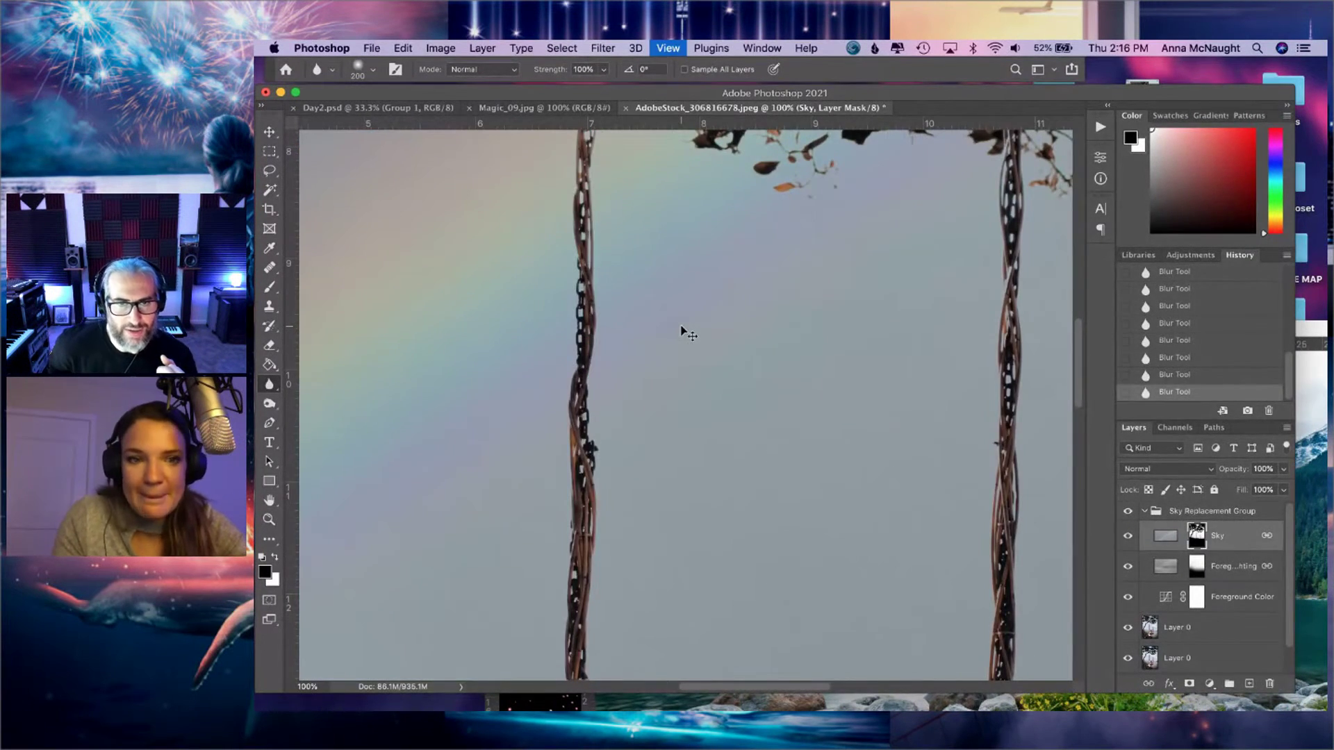
key("super+minus")
key("super+minus")
key("super+minus")
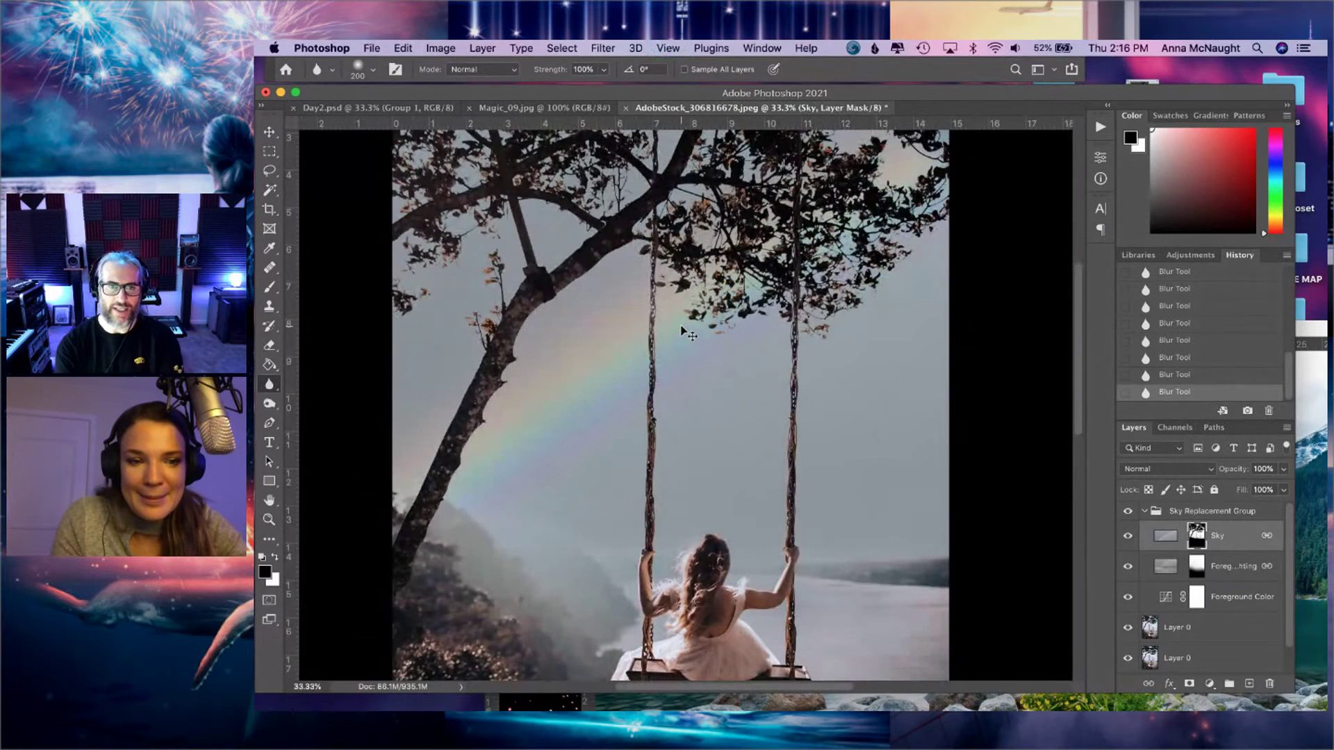
left_click_drag(768, 521, 772, 446)
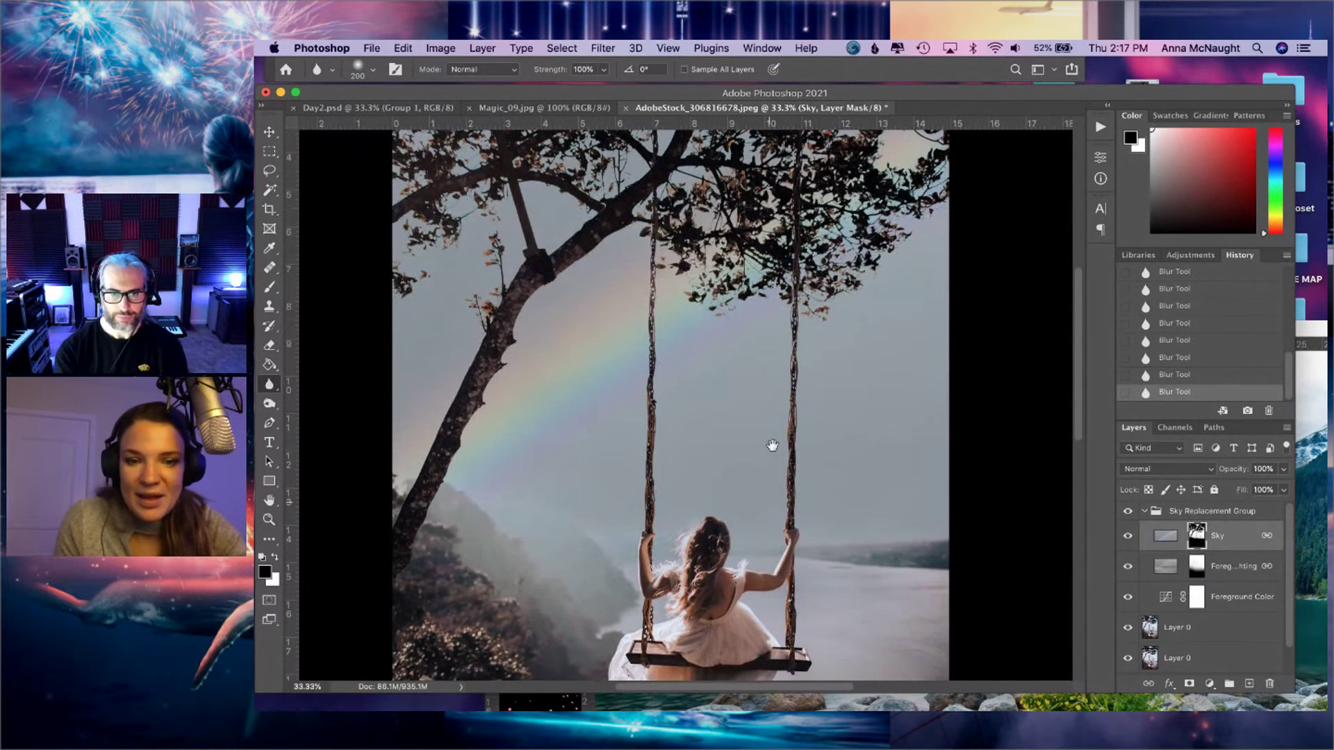
key("super+minus")
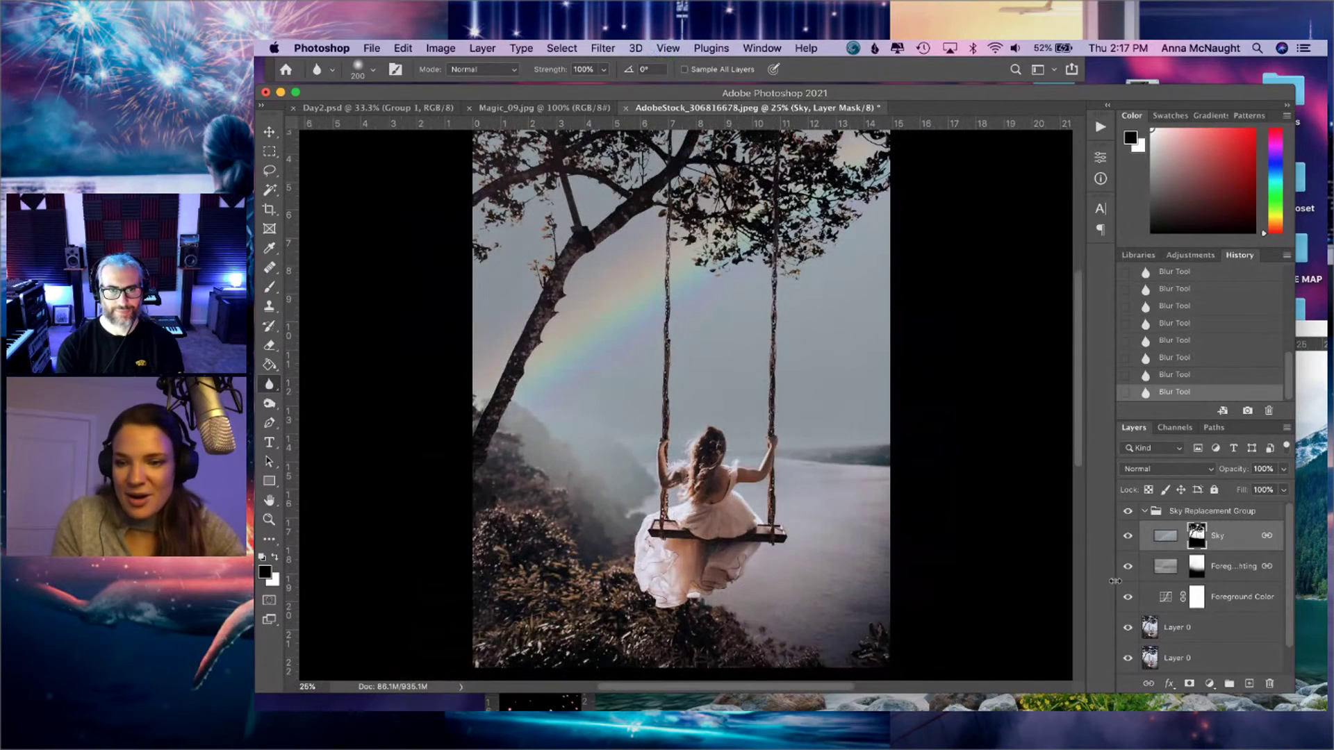
- Hide and collapse the Sky Replacement Group, hide the upper Layer 0, and select the lower Layer 0
scroll(1155, 639, "down", 1)
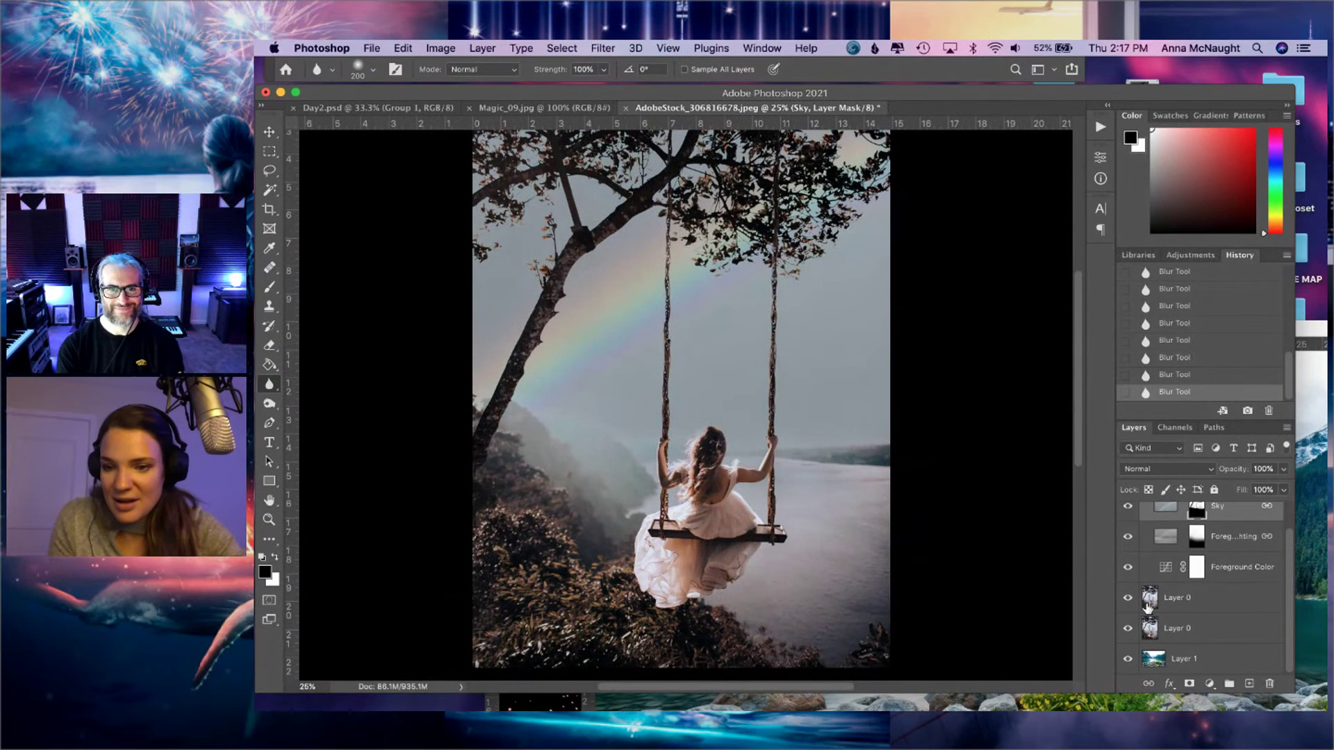
left_click(1147, 606)
scroll(1147, 606, "up", 1)
left_click(1150, 515)
left_click(1128, 513)
left_click(1129, 629)
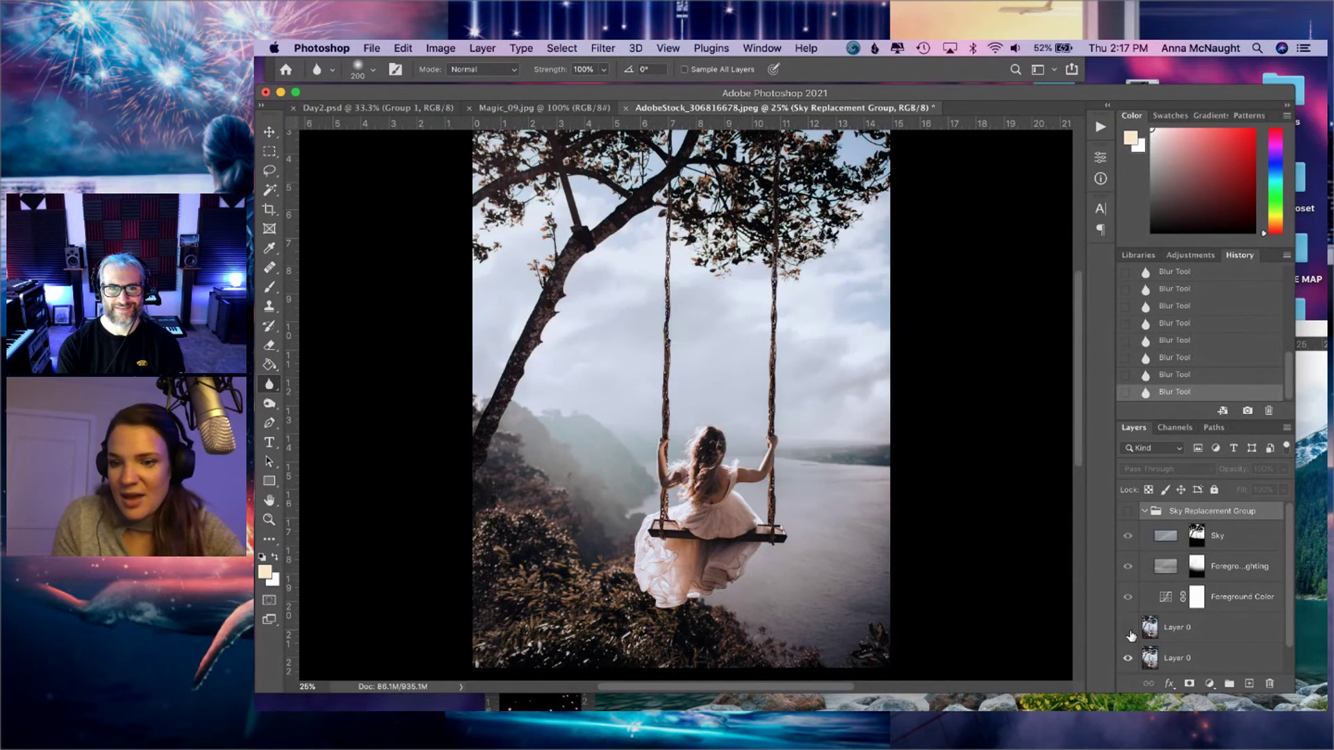
left_click(1146, 512)
left_click(1151, 544)
left_click(1151, 572)
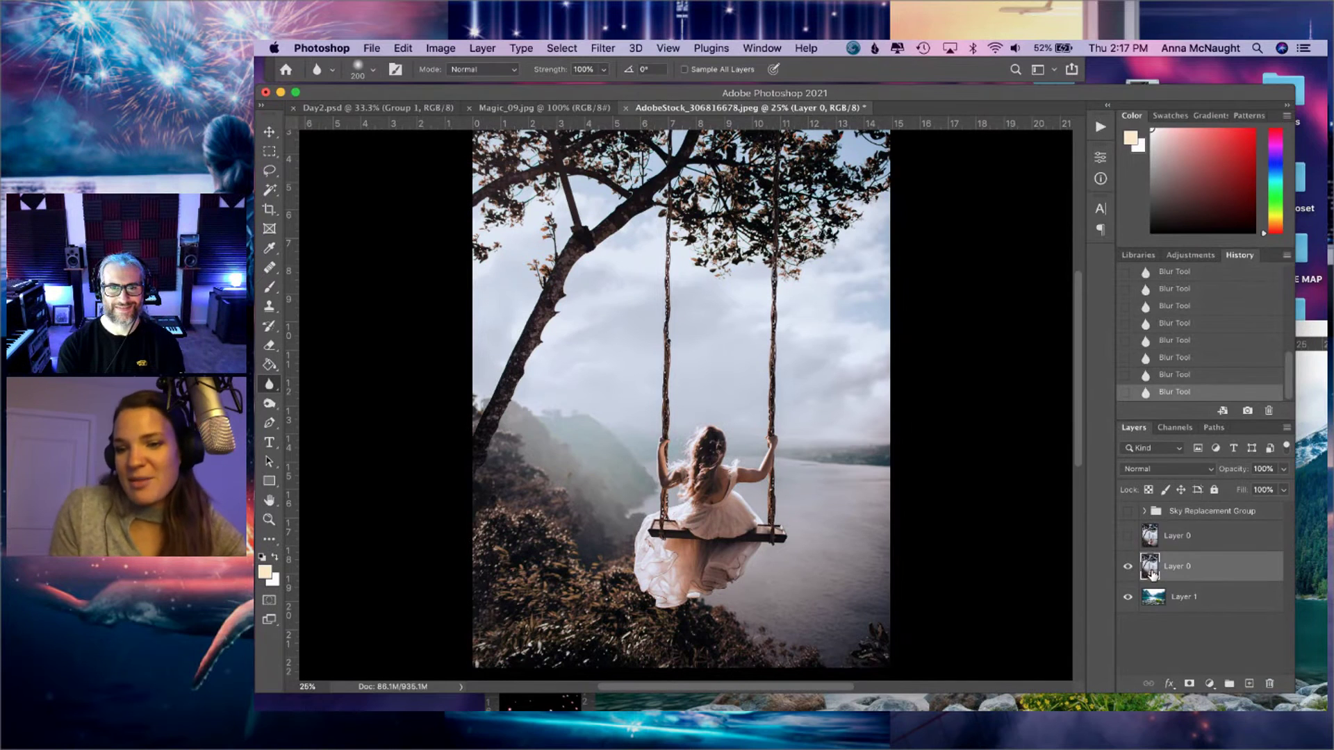
- Lower the selected swing photo's opacity to 73% to reveal the lake photo beneath it
left_click(1284, 470)
mouse_move(1265, 479)
left_mouse_down()
mouse_move(1236, 489)
mouse_move(1258, 490)
left_mouse_up()
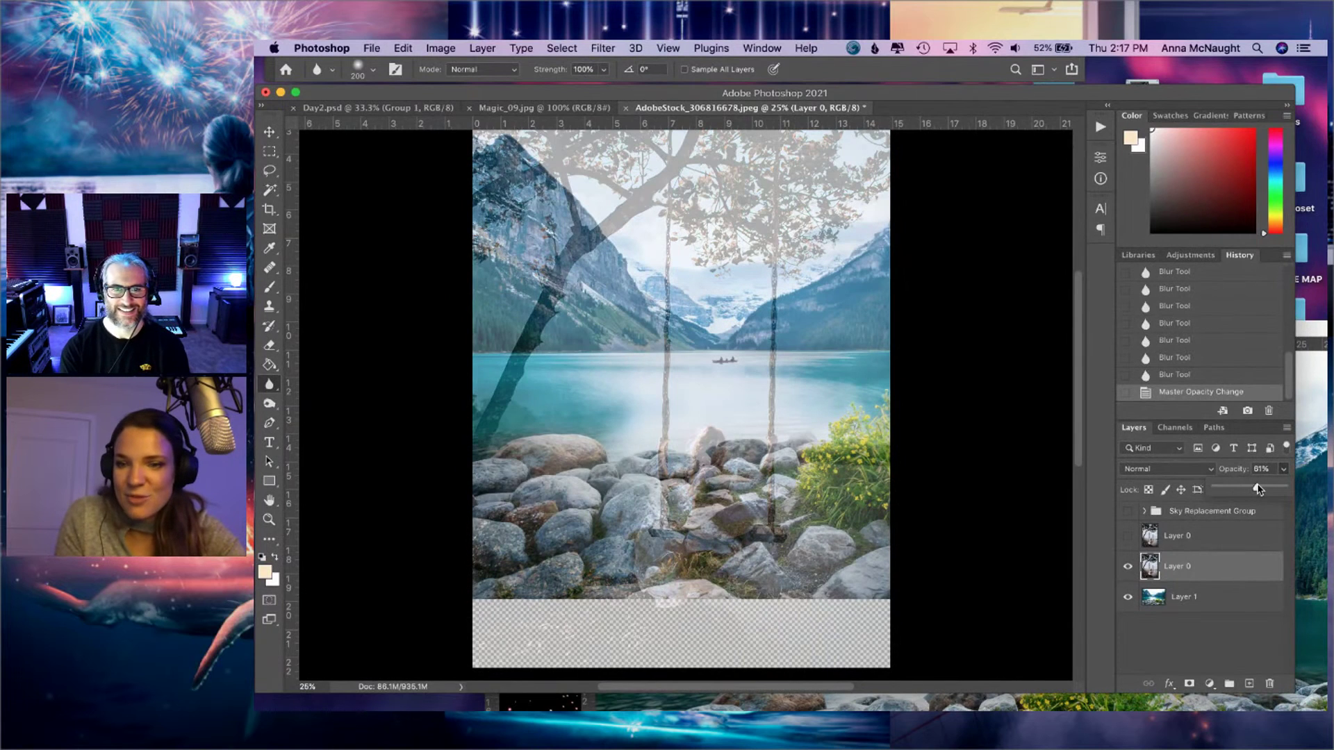
left_click(1265, 488)
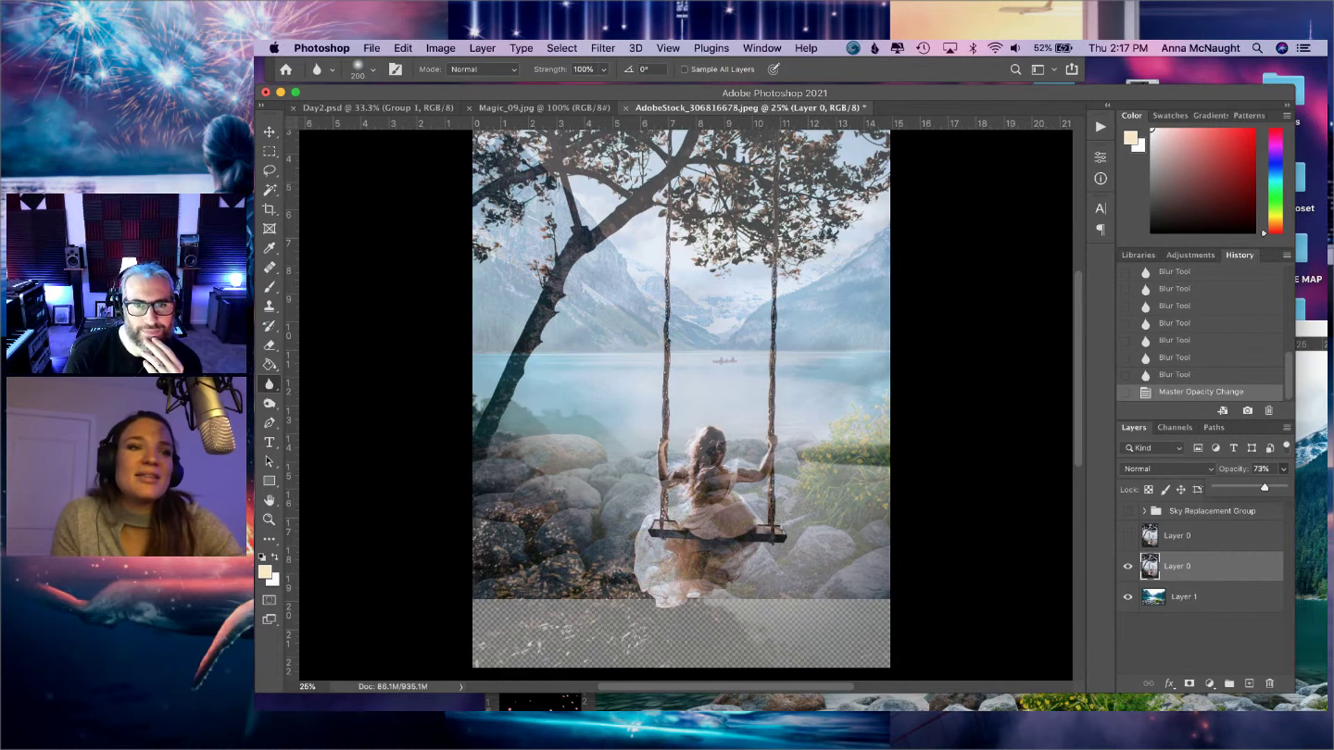
- Shift the semi-transparent swing photo up and to the right over the lake and mountains
left_click(270, 131)
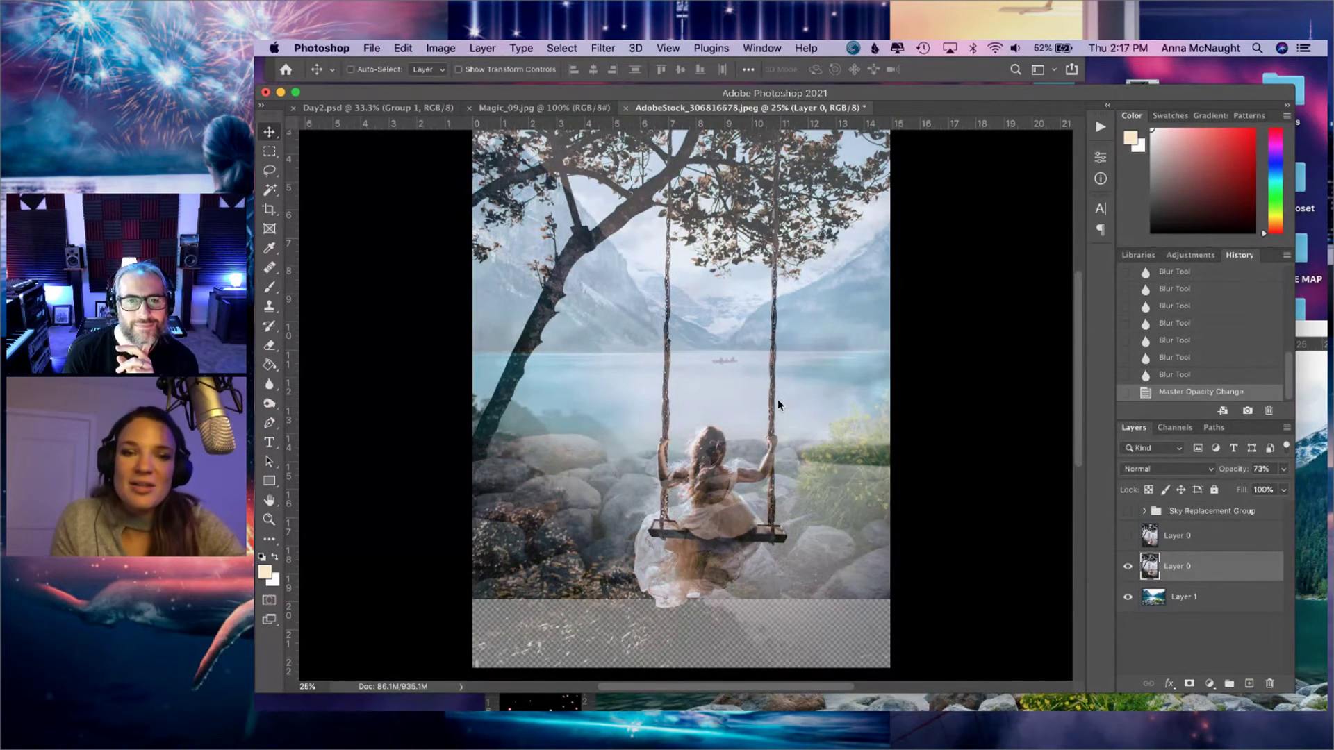
key("super+0")
key("super+minus")
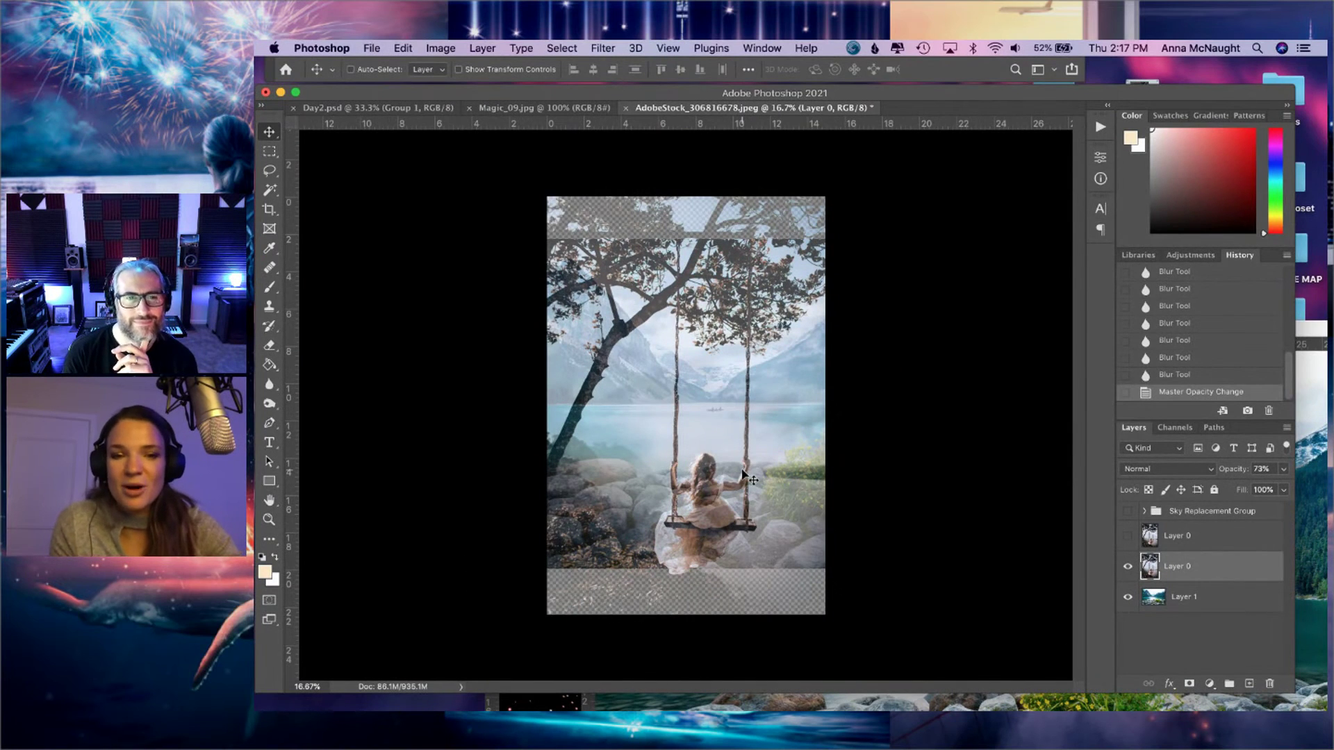
left_click_drag(709, 499, 728, 451)
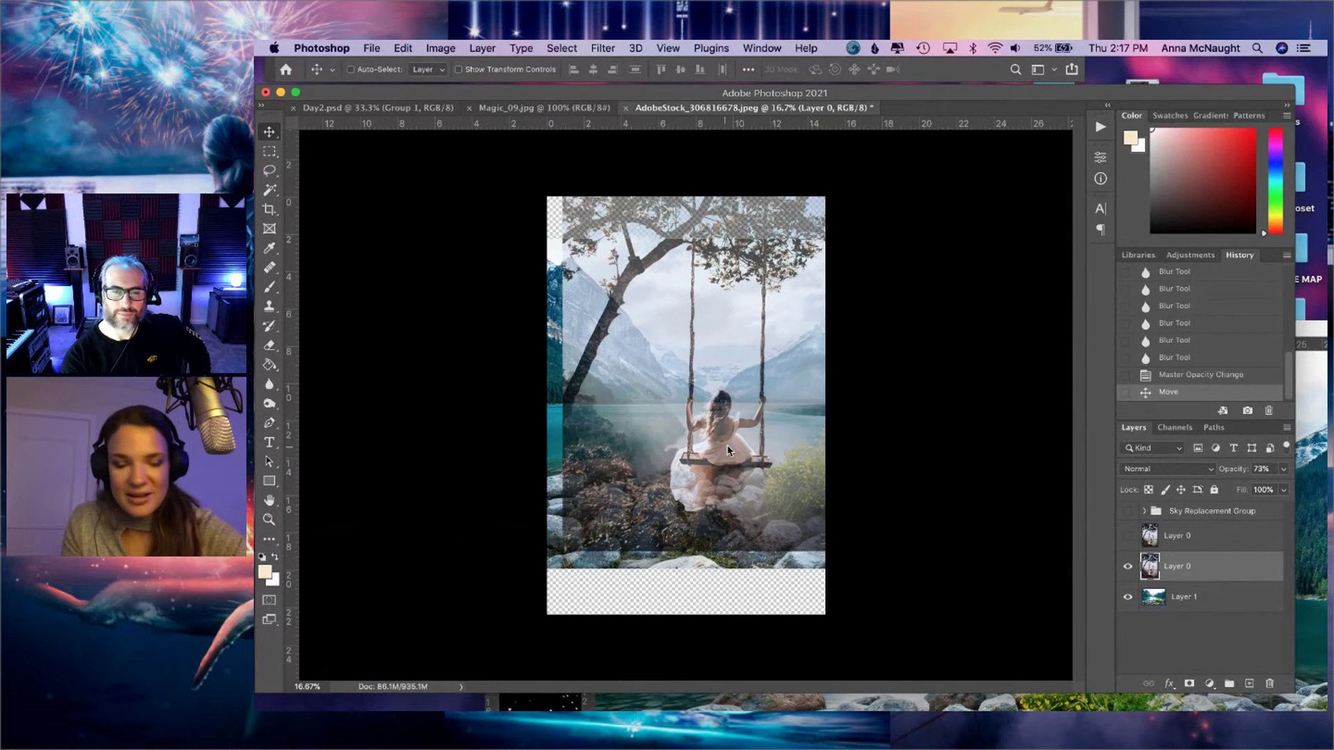
key("super+h")
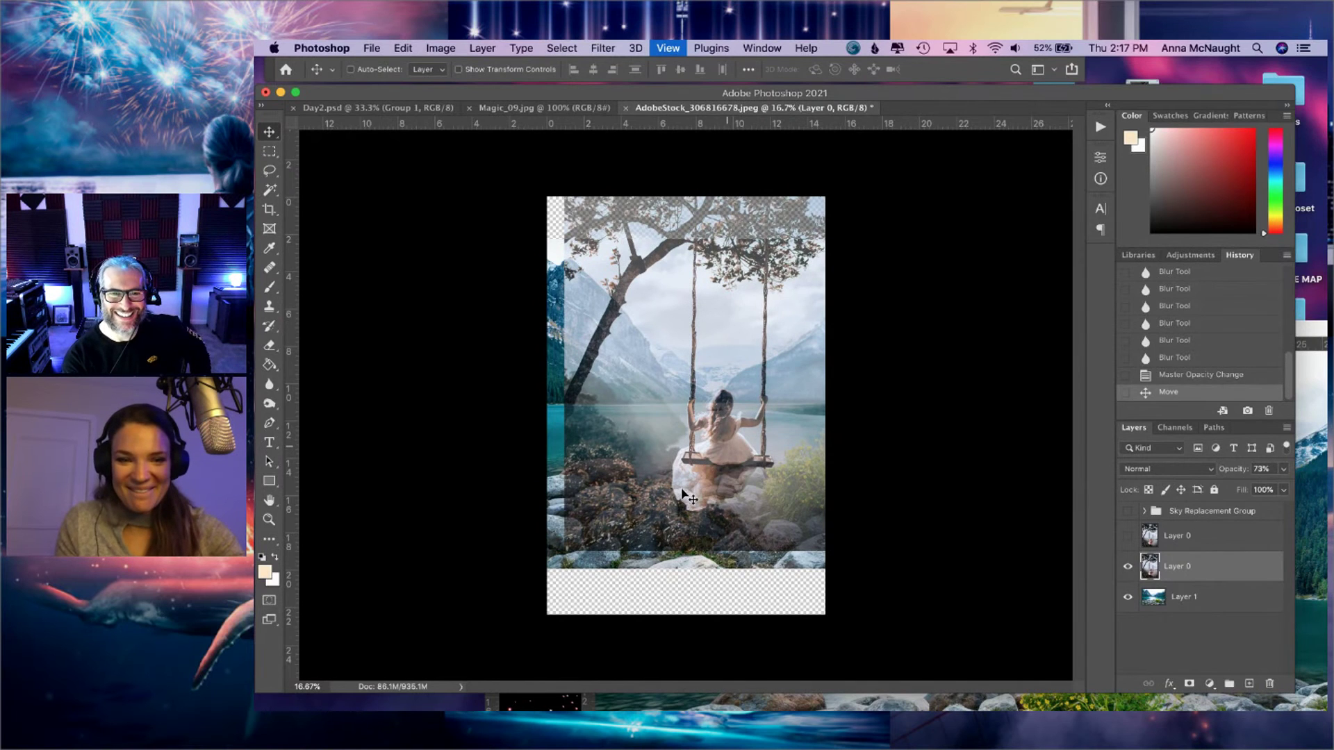
key("super+minus")
key("super+plus")
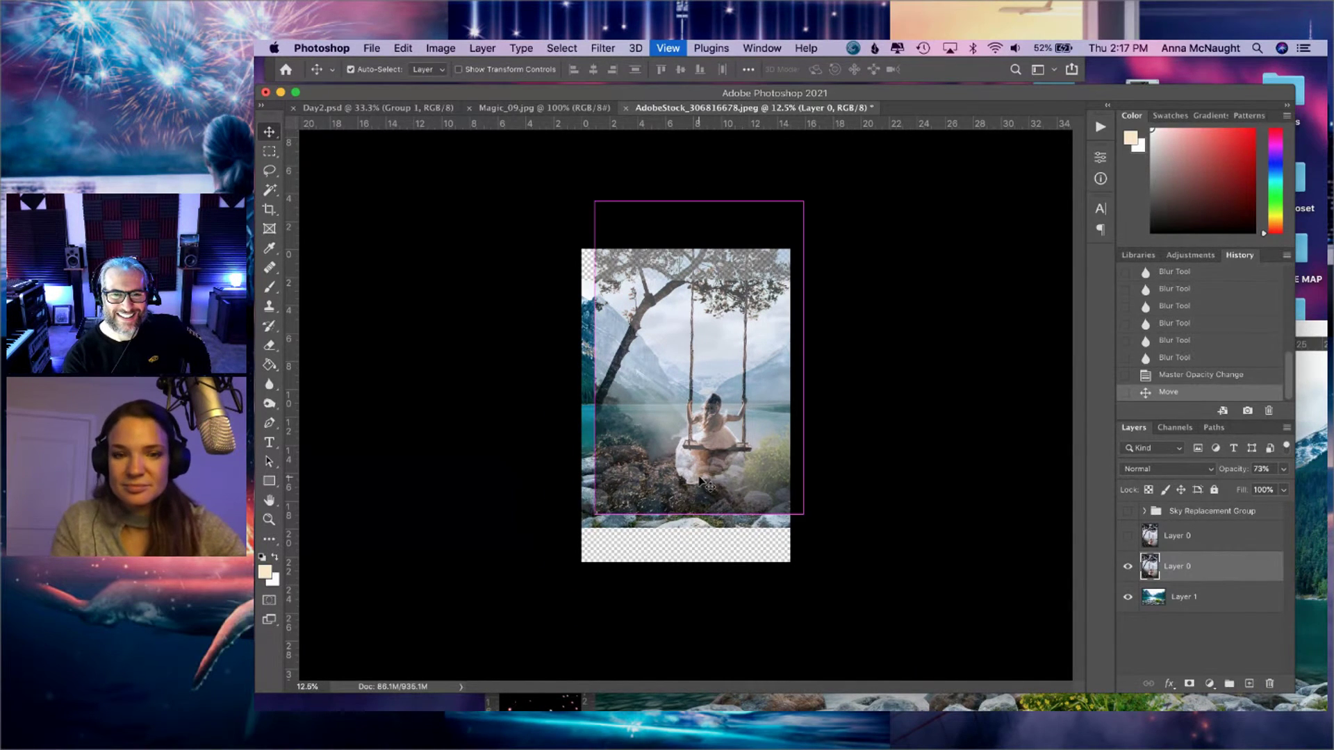
- Restore the lower swing photo to 100% opacity and move it back to fill the canvas width, keeping the upper Layer 0 hidden
left_click(1127, 539)
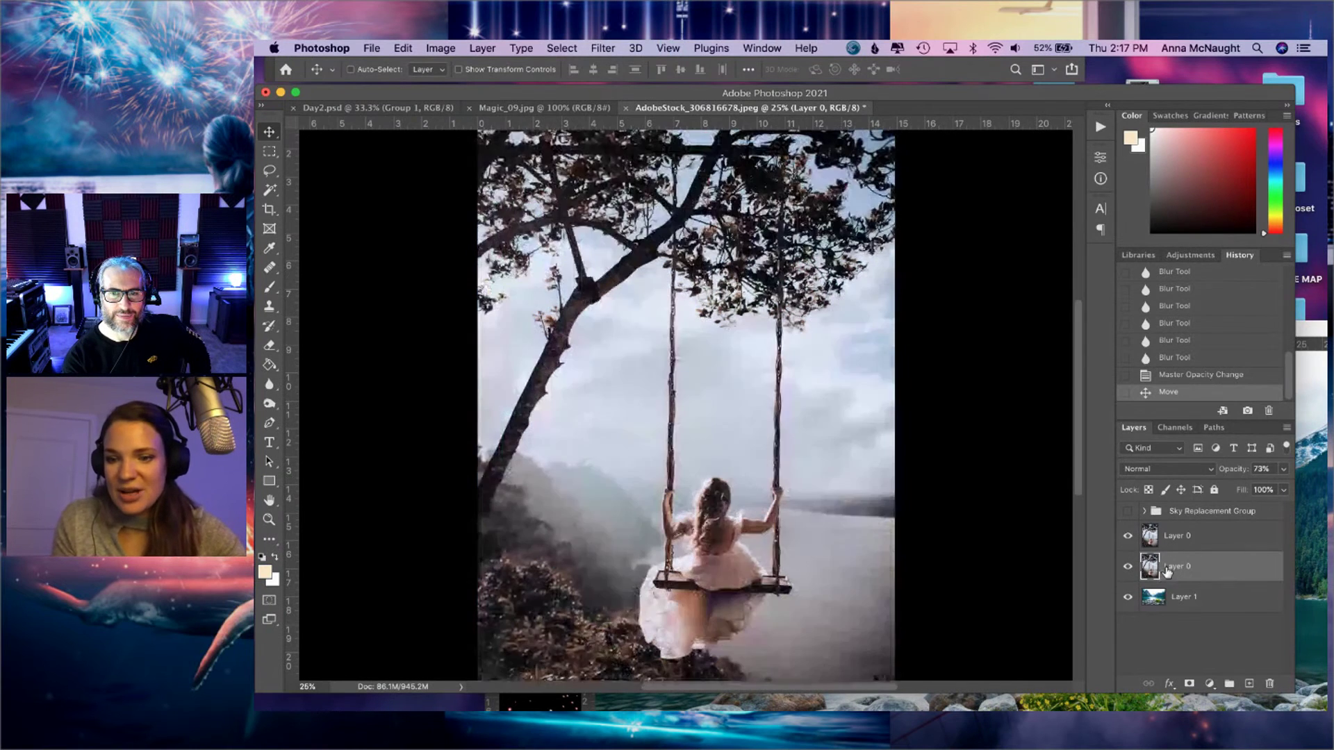
left_click_drag(1254, 492, 1306, 492)
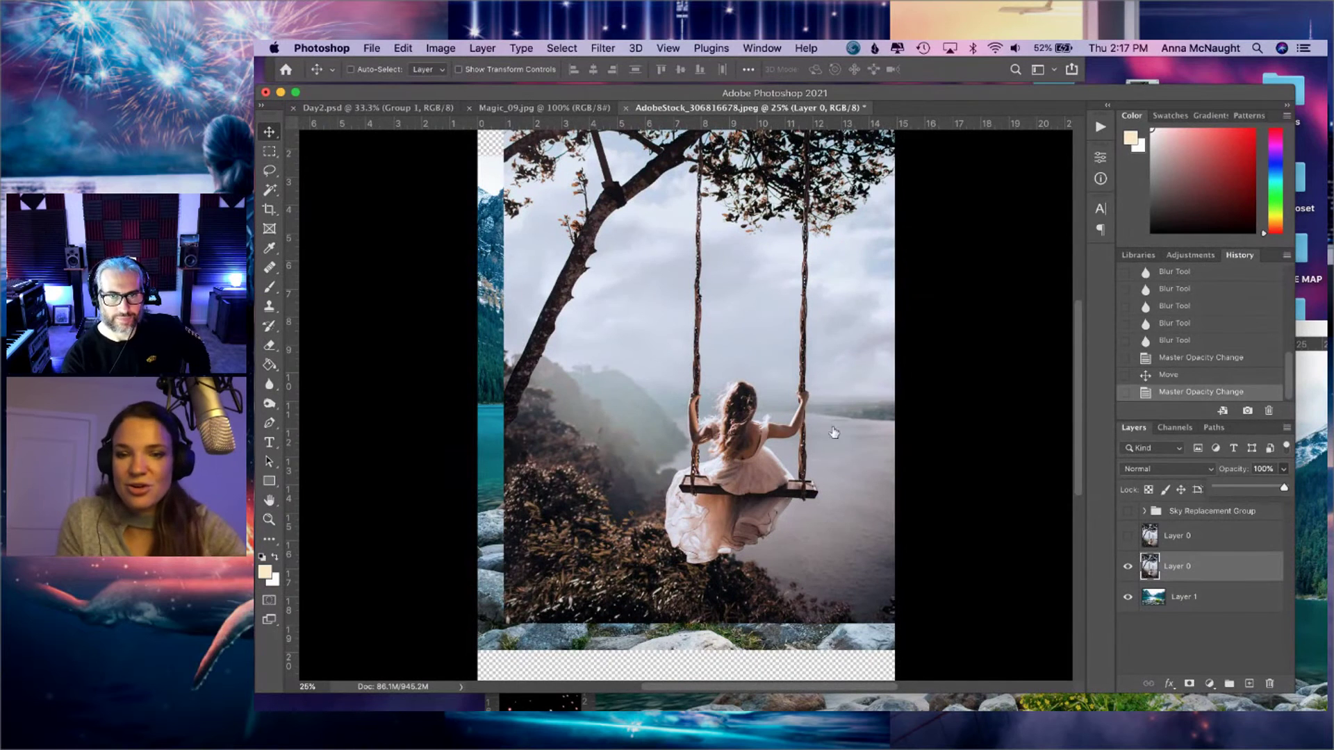
left_click_drag(767, 414, 742, 477)
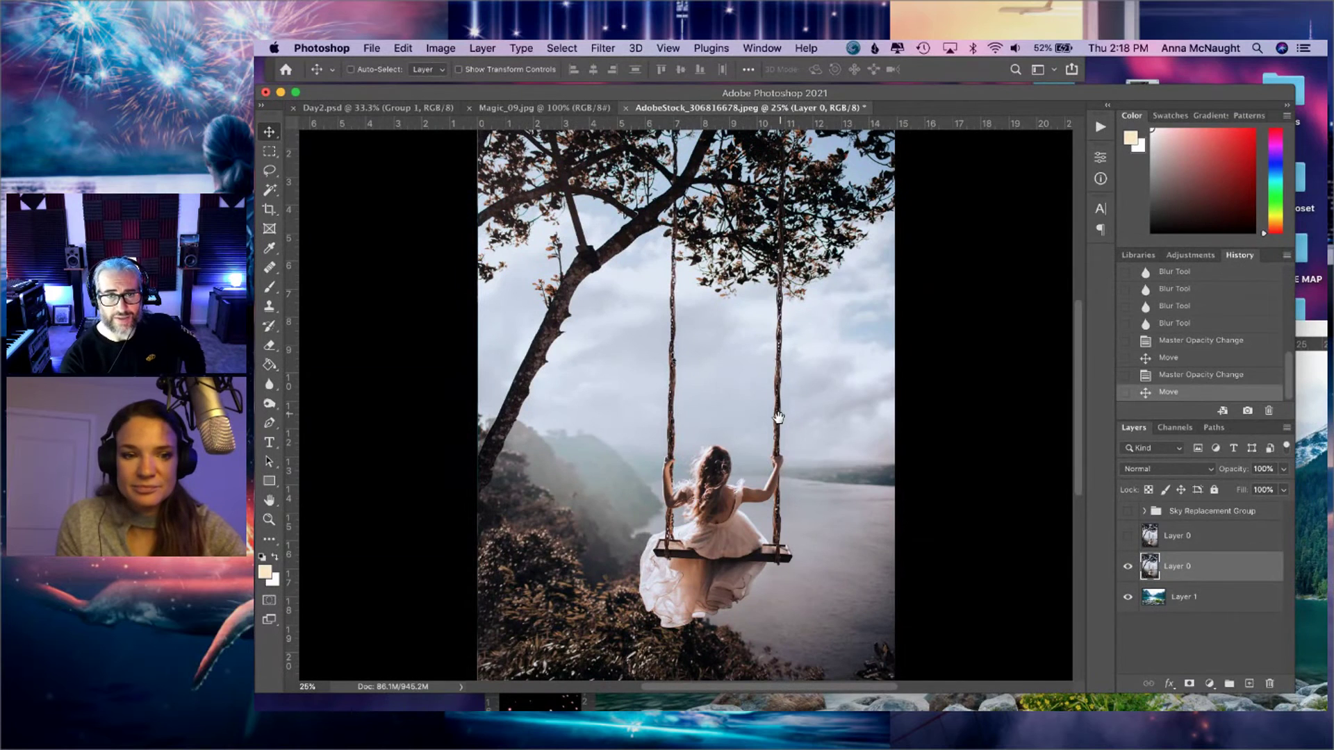
scroll(778, 417, "up", 2)
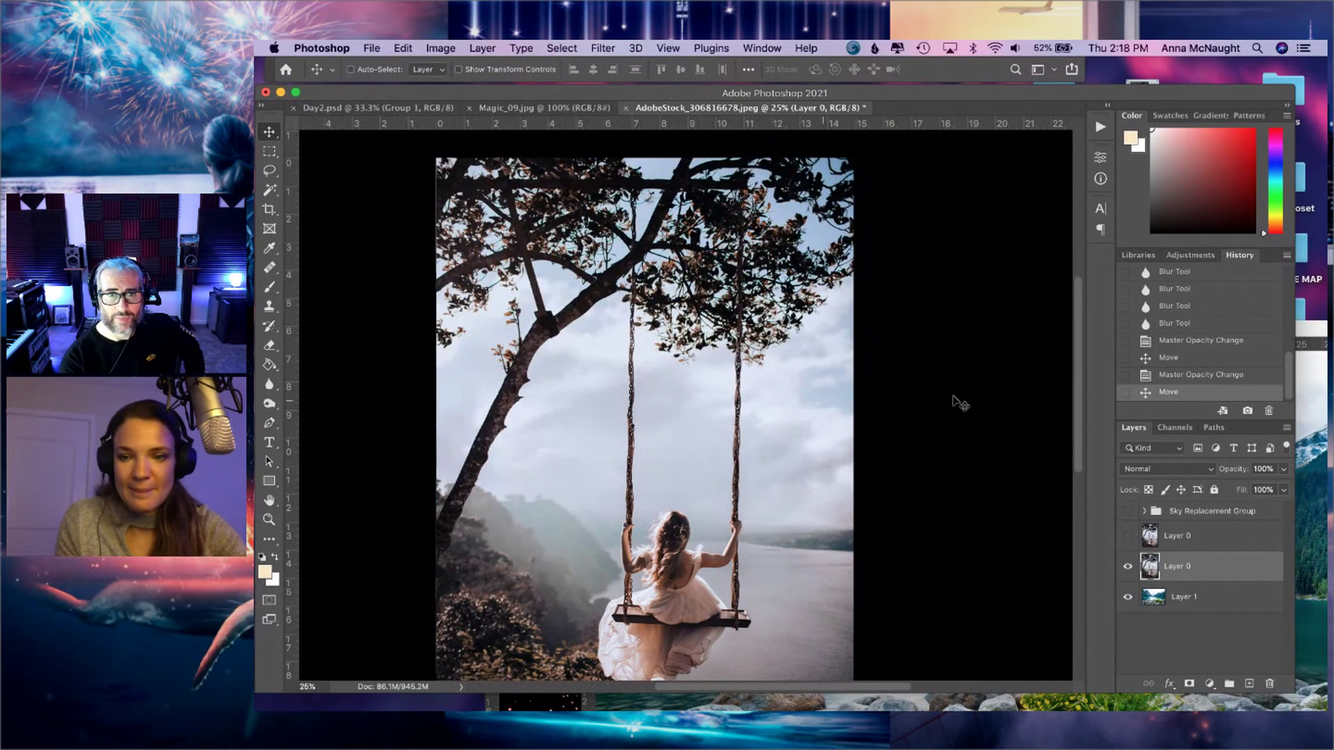
- Compare the Red, Green and Blue channels of the swing photo for contrast between the tree and sky
left_click(1174, 428)
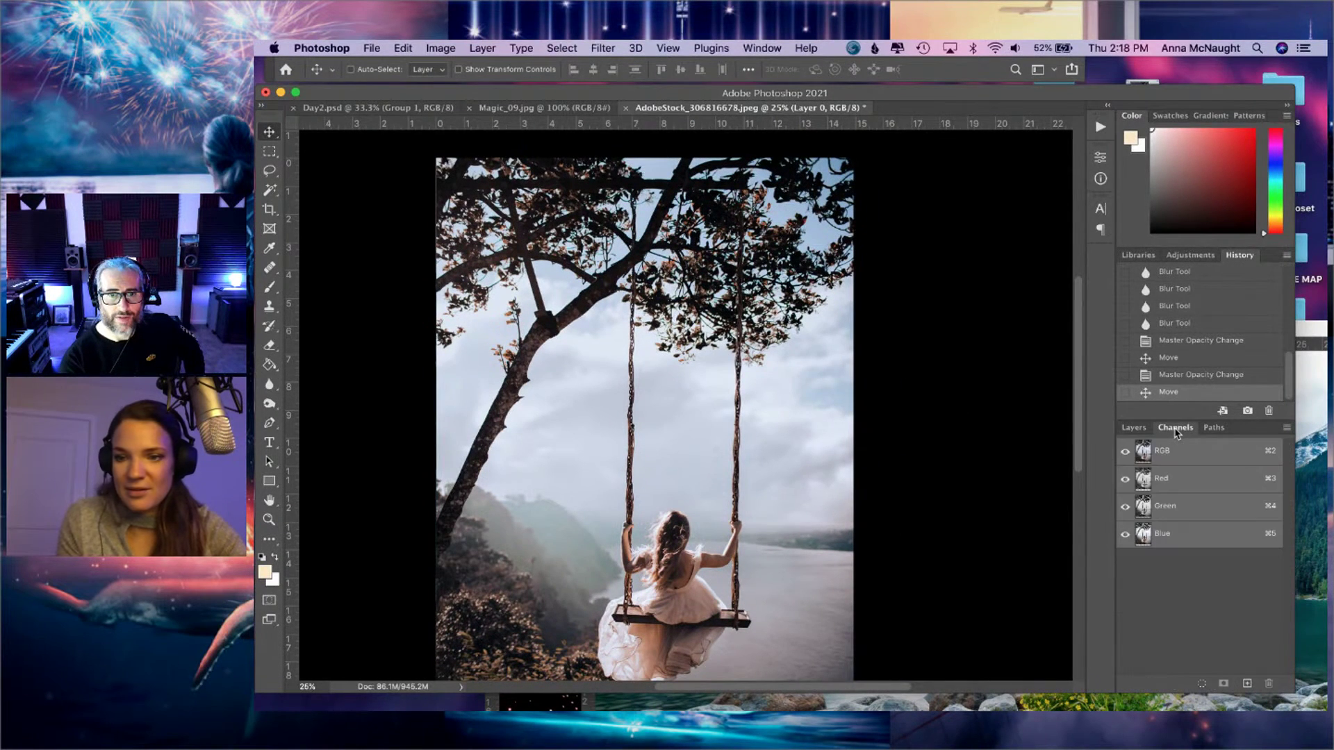
left_click(1157, 486)
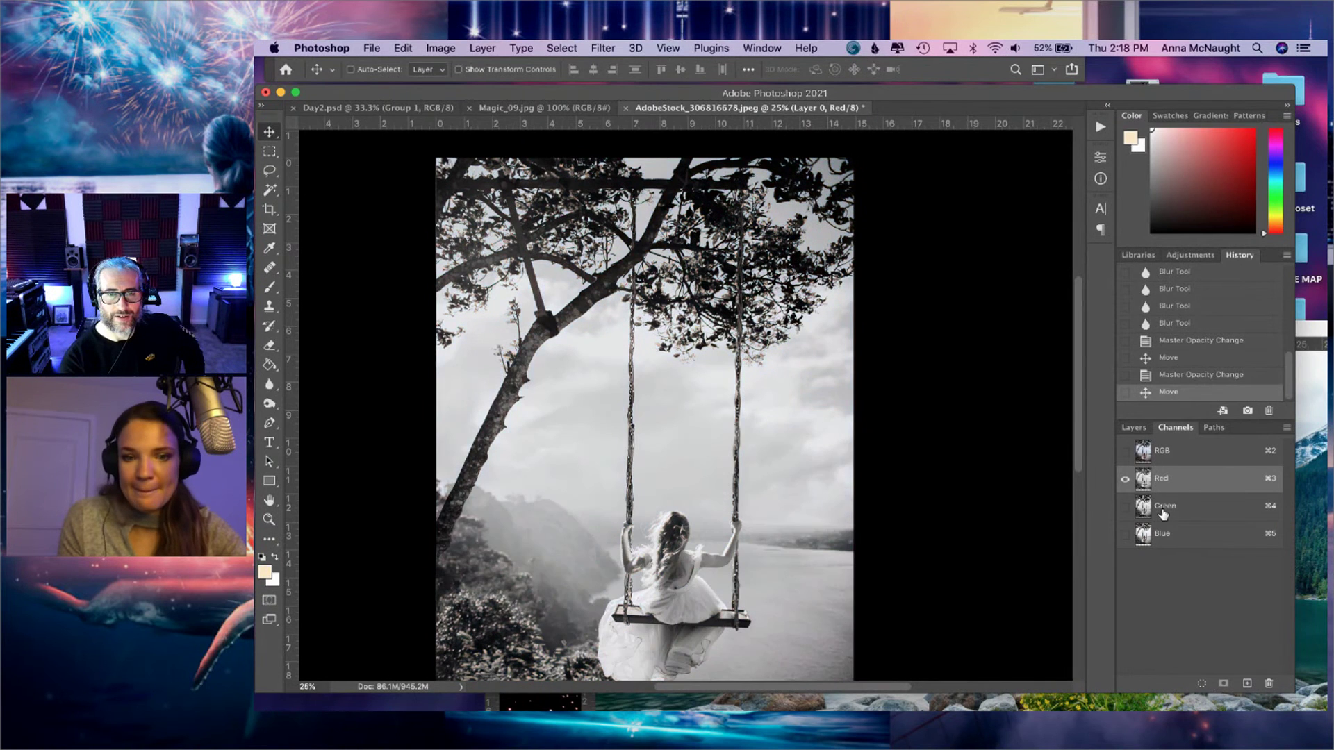
left_click(1163, 511)
left_click(1161, 535)
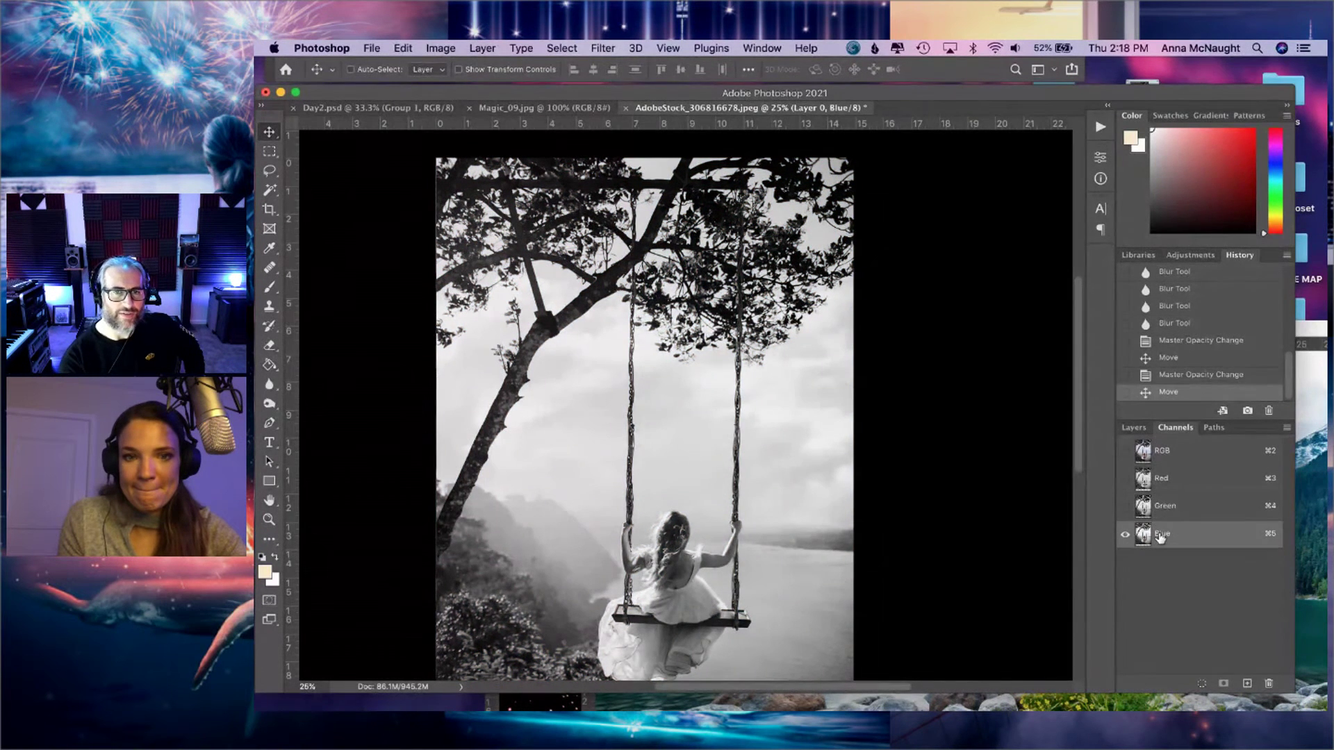
left_click_drag(709, 527, 733, 441)
scroll(733, 441, "up", 5)
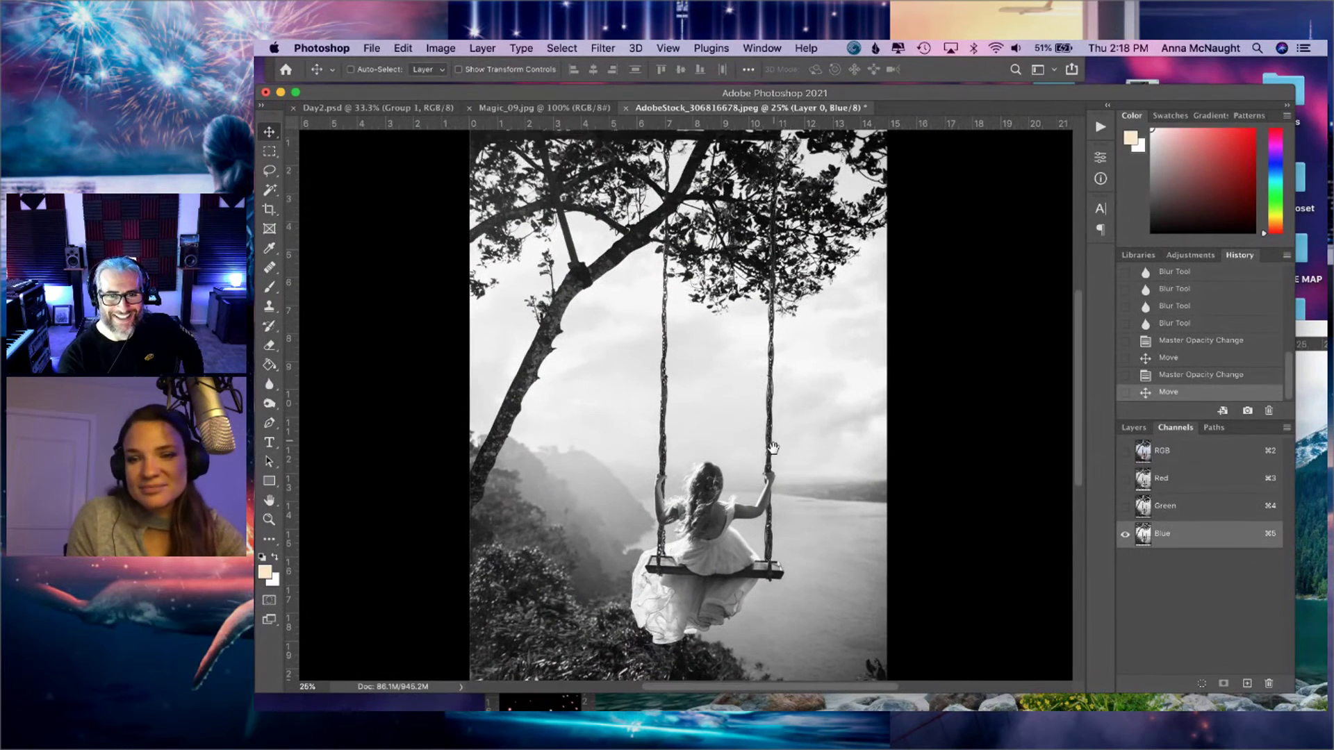
left_click(1166, 505)
left_click(1164, 490)
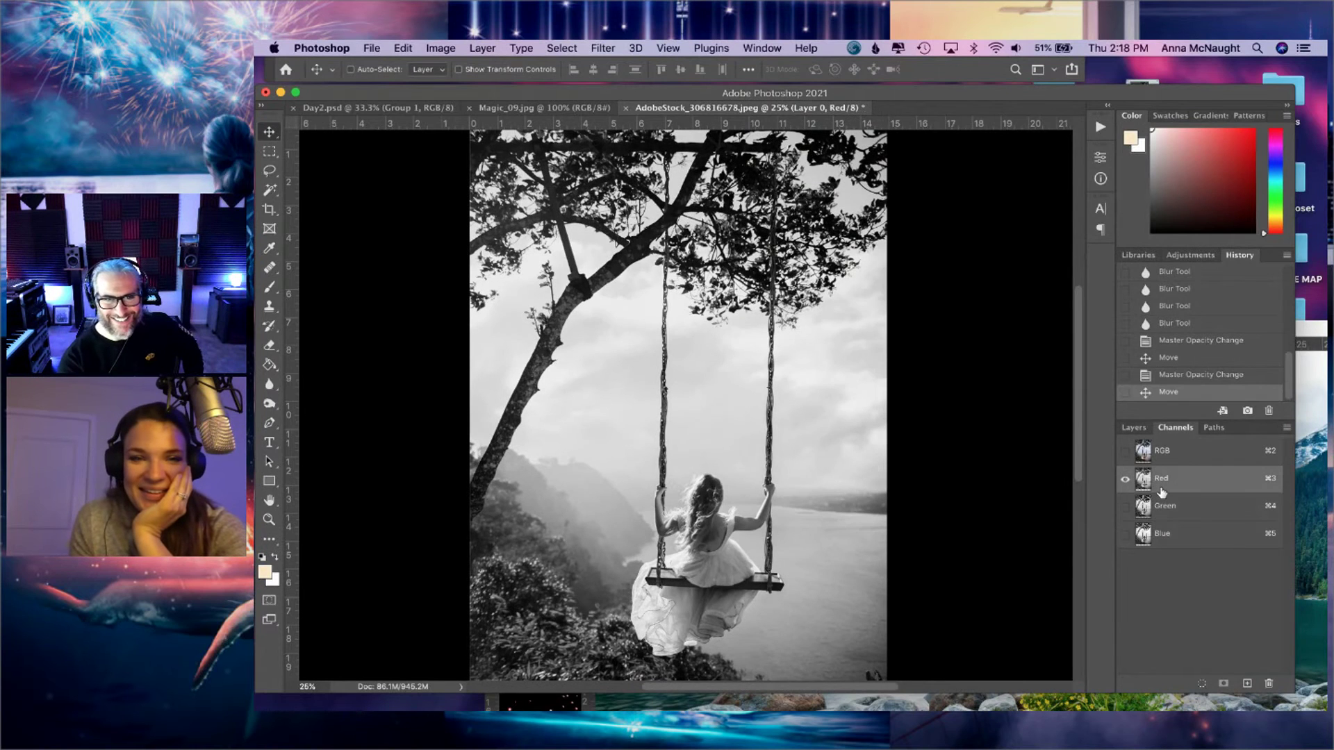
left_click(1164, 508)
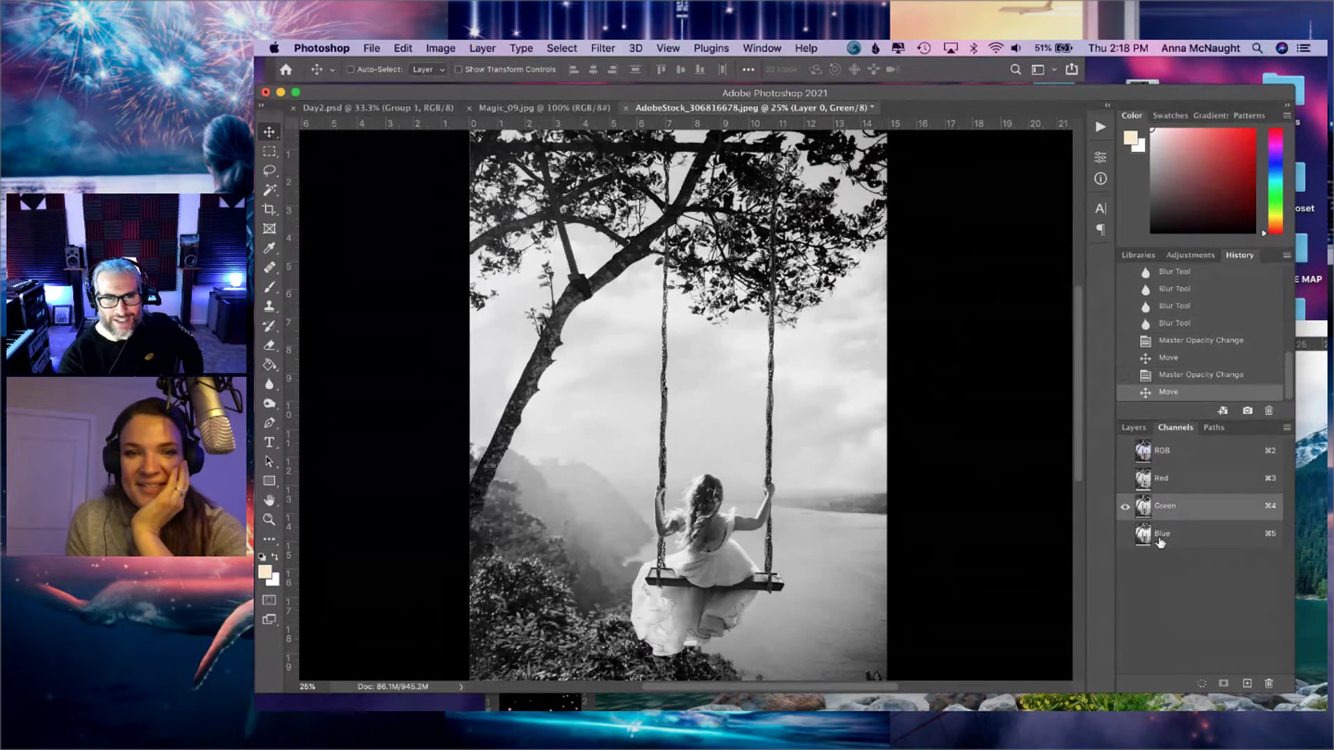
left_click(1162, 533)
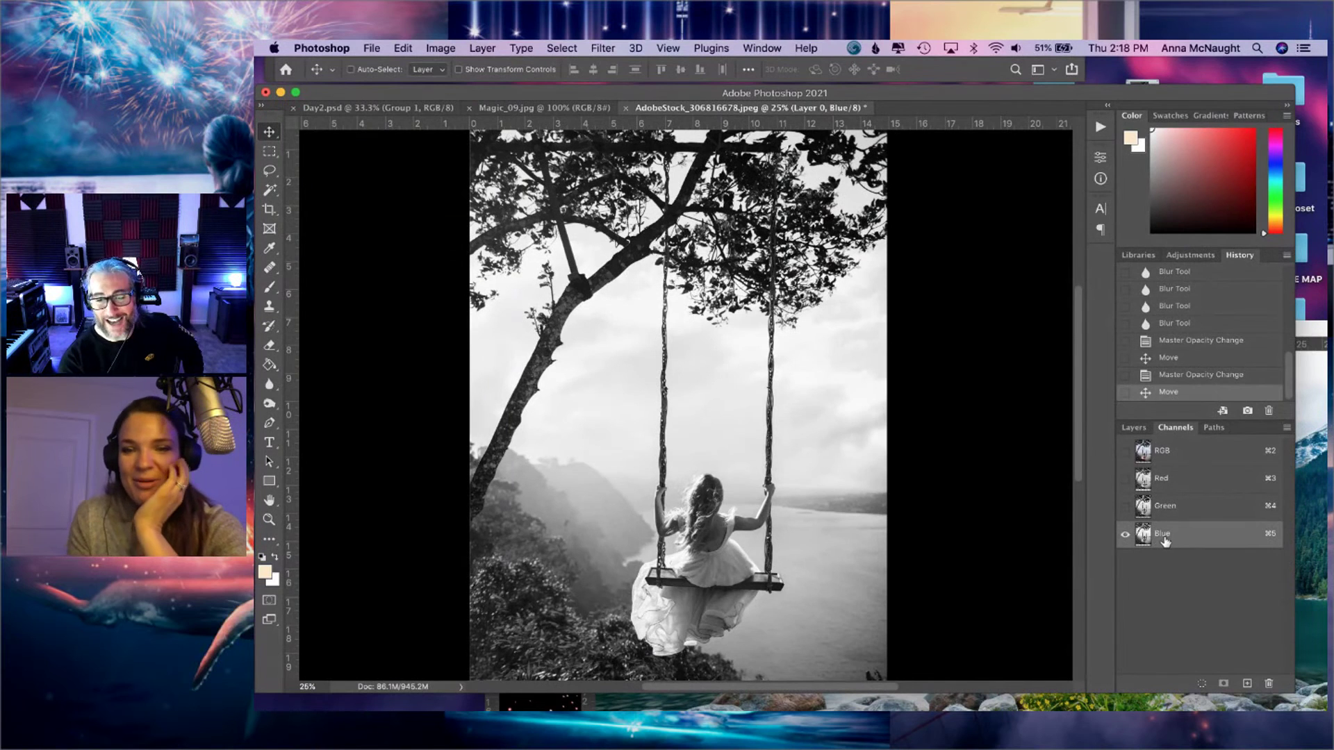
- Duplicate the Blue channel and apply Levels to the copy with input black at 81 and white at 218
left_click_drag(1166, 539, 1248, 685)
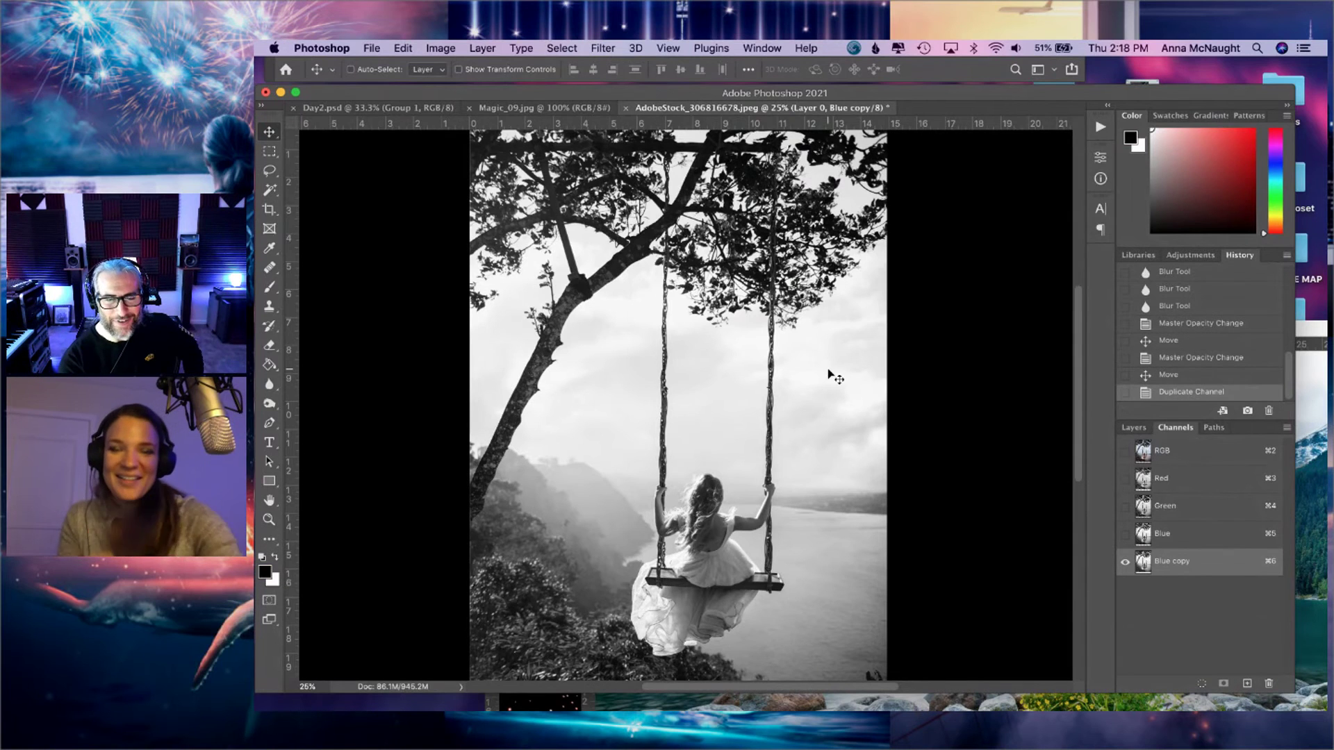
key("super+l")
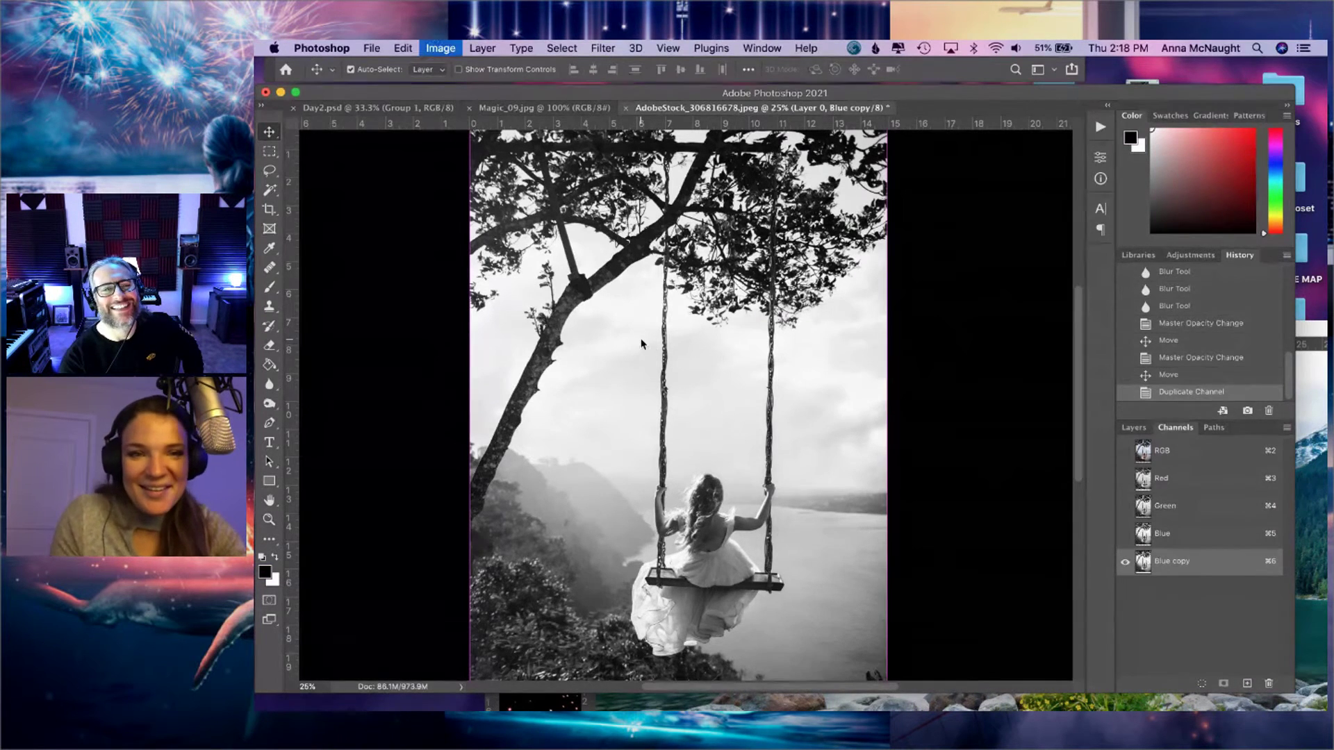
left_click_drag(972, 360, 1016, 362)
left_click_drag(1160, 360, 1145, 358)
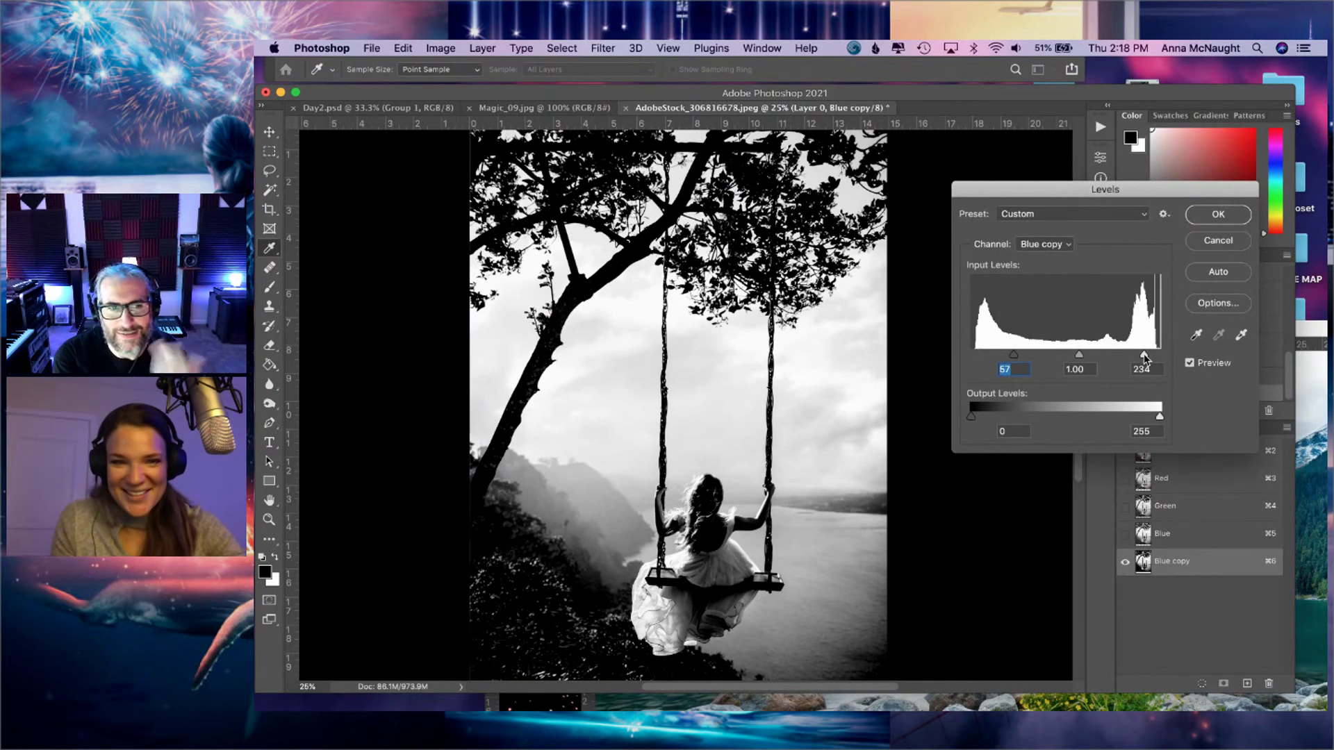
left_click_drag(1015, 356, 1032, 356)
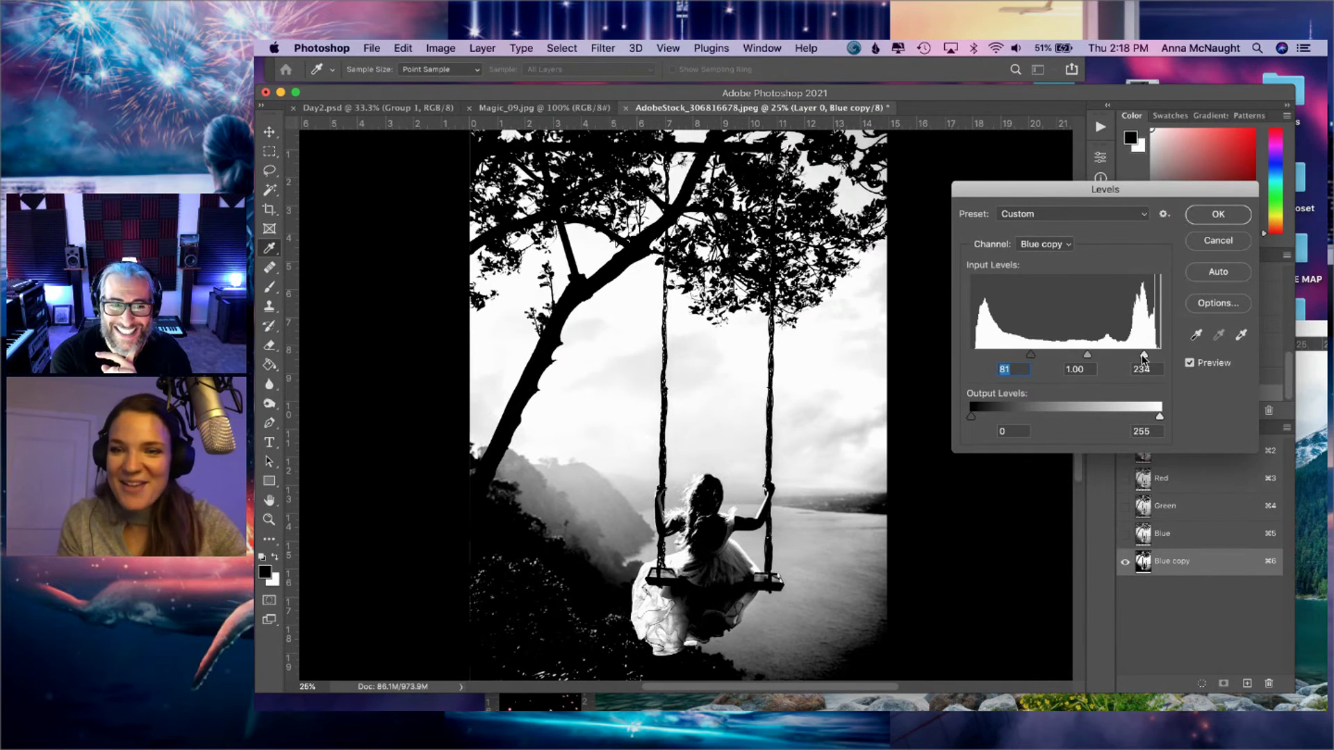
left_click_drag(1134, 358, 1133, 359)
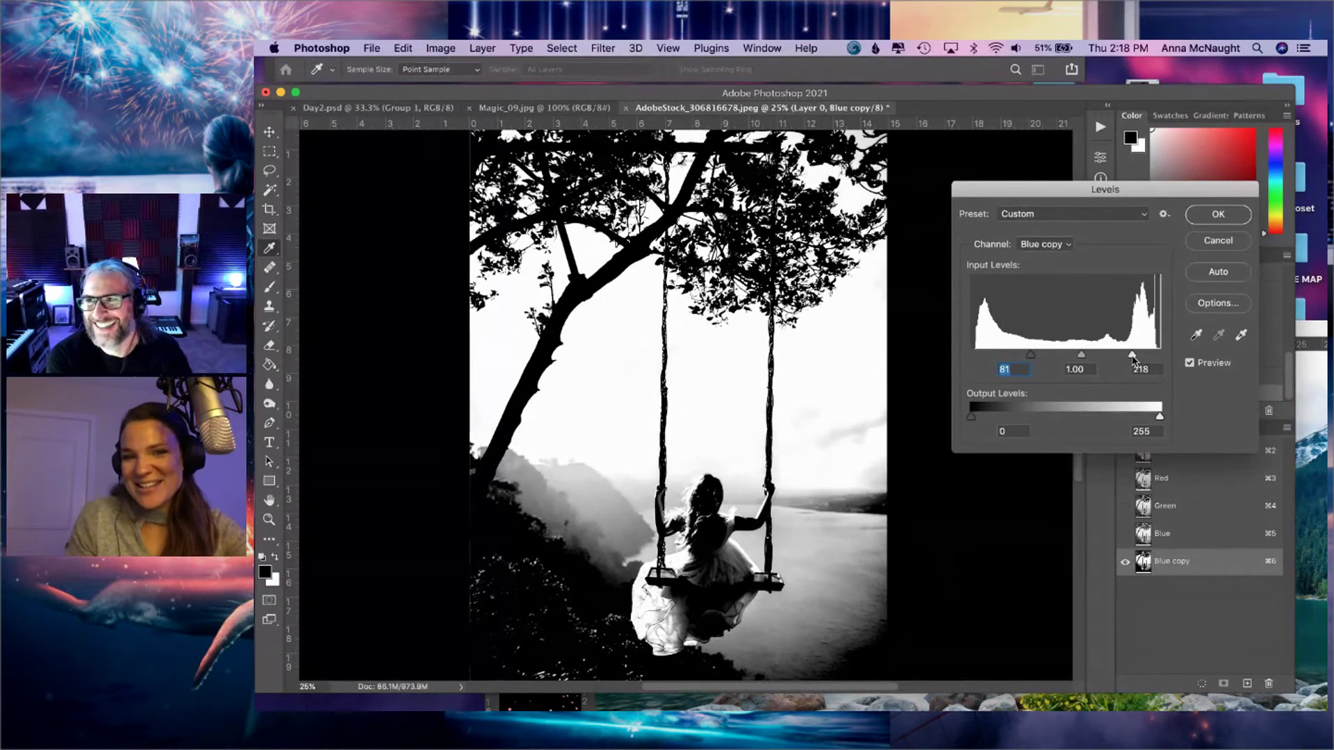
left_click(1218, 214)
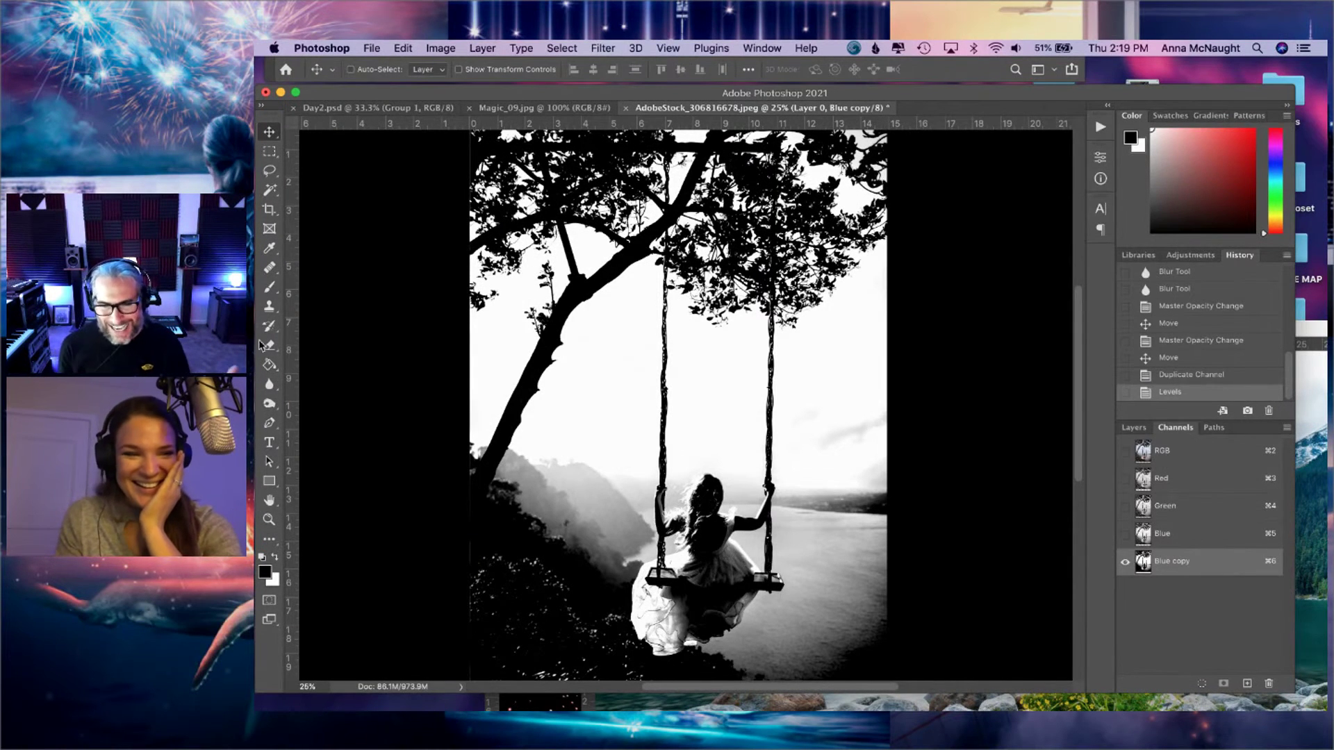
- On the Blue copy channel, burn the canopy's shadows at 100% exposure and dodge the sky's highlights below it at 27% with a 500 px brush
left_click(269, 403)
mouse_move(758, 240)
left_mouse_down()
mouse_move(730, 254)
mouse_move(722, 302)
mouse_move(754, 292)
left_mouse_up()
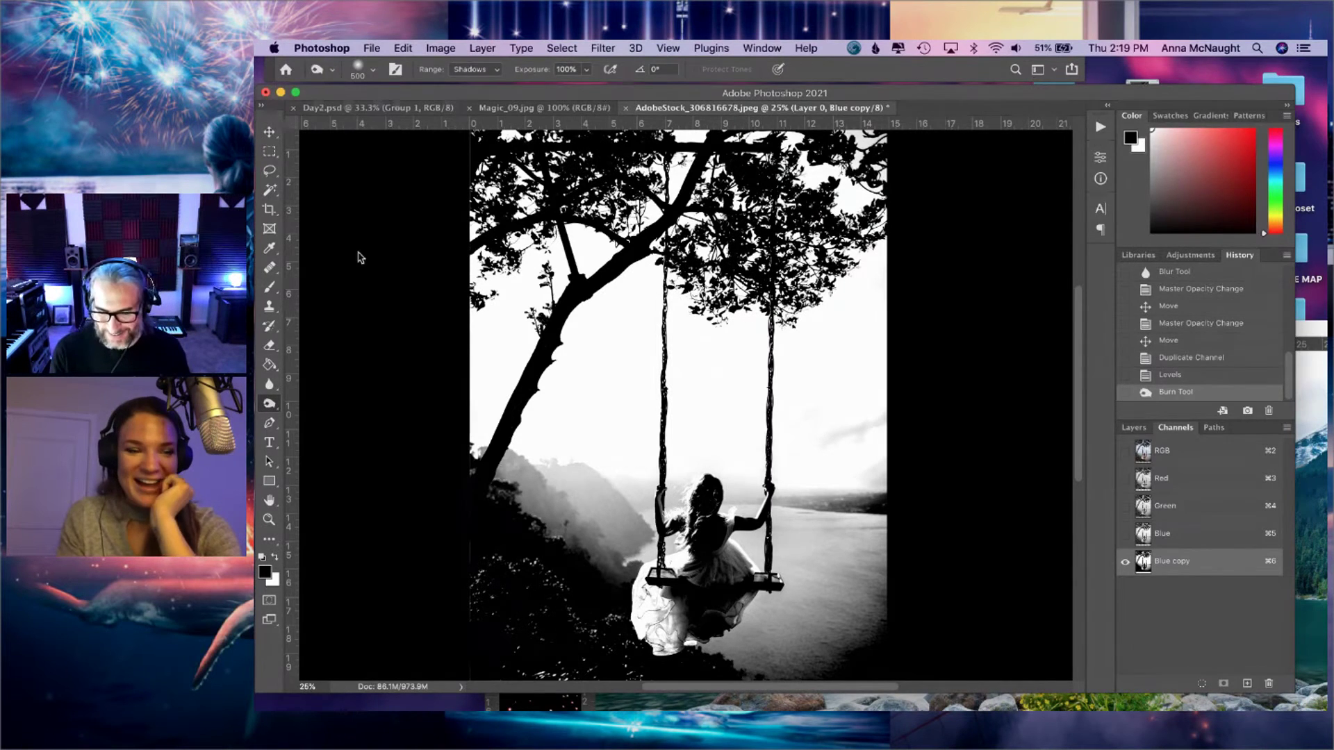
left_click_drag(271, 403, 321, 396)
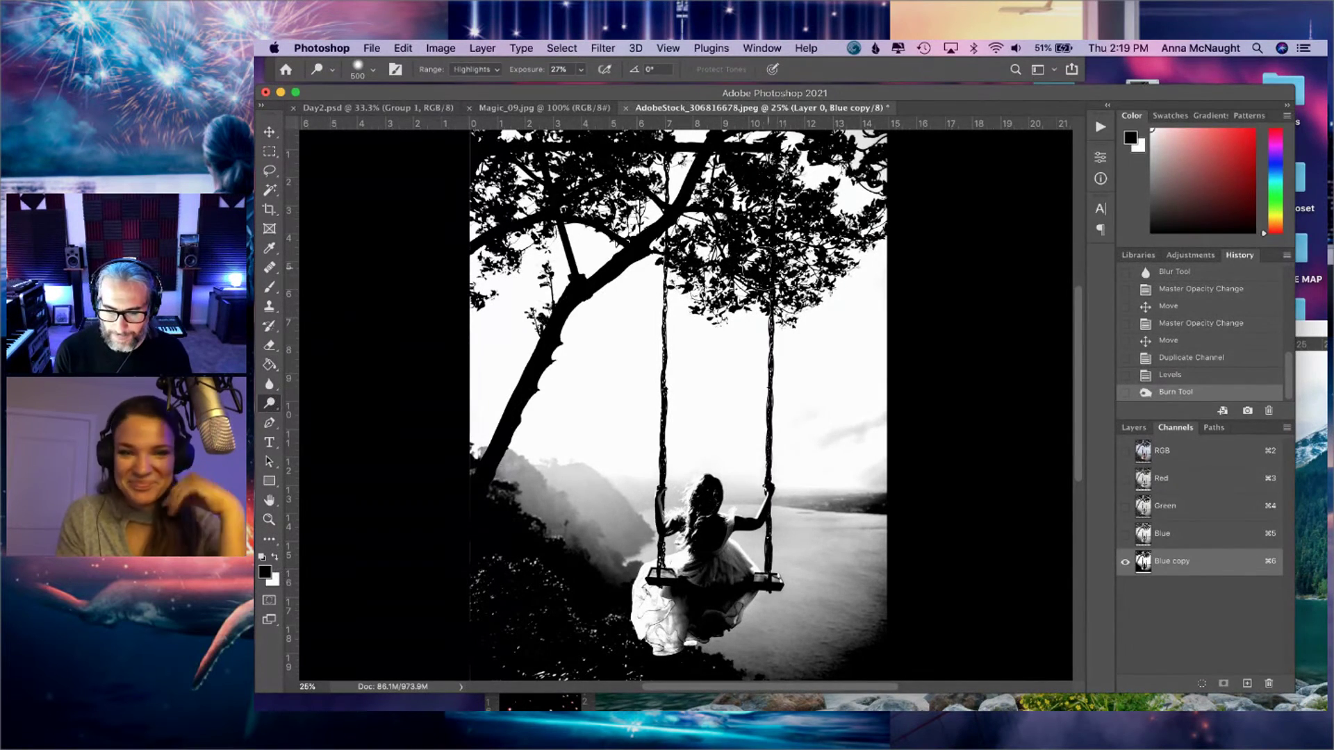
mouse_move(737, 321)
left_mouse_down()
mouse_move(788, 300)
mouse_move(771, 347)
left_mouse_up()
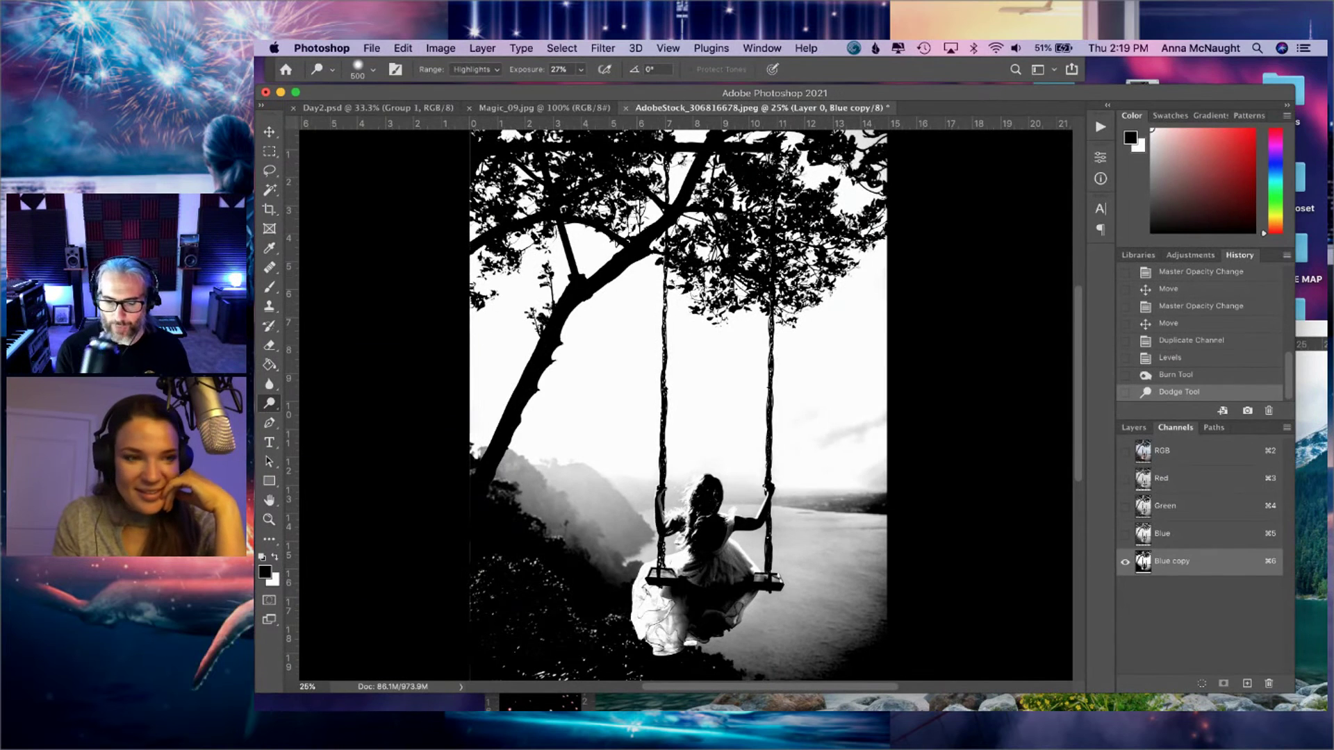
- Burn the hillside, foliage, lake and girl's dress toward black on the Blue copy channel with an enlarged brush
left_click_drag(271, 403, 321, 418)
key("bracketright")
key("bracketright")
key("bracketright")
key("bracketright")
mouse_move(518, 552)
left_mouse_down()
mouse_move(732, 563)
mouse_move(452, 574)
mouse_move(834, 576)
mouse_move(588, 651)
left_mouse_up()
mouse_move(872, 589)
left_mouse_down()
mouse_move(923, 556)
mouse_move(699, 556)
left_mouse_up()
mouse_move(849, 546)
left_mouse_down()
mouse_move(633, 551)
mouse_move(942, 542)
mouse_move(567, 526)
mouse_move(731, 517)
mouse_move(530, 478)
mouse_move(680, 512)
mouse_move(924, 531)
mouse_move(573, 528)
mouse_move(828, 592)
mouse_move(621, 640)
mouse_move(528, 479)
left_mouse_up()
mouse_move(415, 461)
left_mouse_down()
mouse_move(698, 474)
mouse_move(561, 483)
mouse_move(972, 517)
mouse_move(614, 498)
mouse_move(606, 523)
mouse_move(886, 540)
mouse_move(459, 606)
mouse_move(618, 648)
mouse_move(533, 637)
left_mouse_up()
- Paint the remaining light areas around the girl and below the horizon black on the Blue copy channel with a 700 px brush
left_click(269, 287)
mouse_move(695, 606)
left_mouse_down()
mouse_move(381, 578)
mouse_move(709, 646)
mouse_move(611, 656)
left_mouse_up()
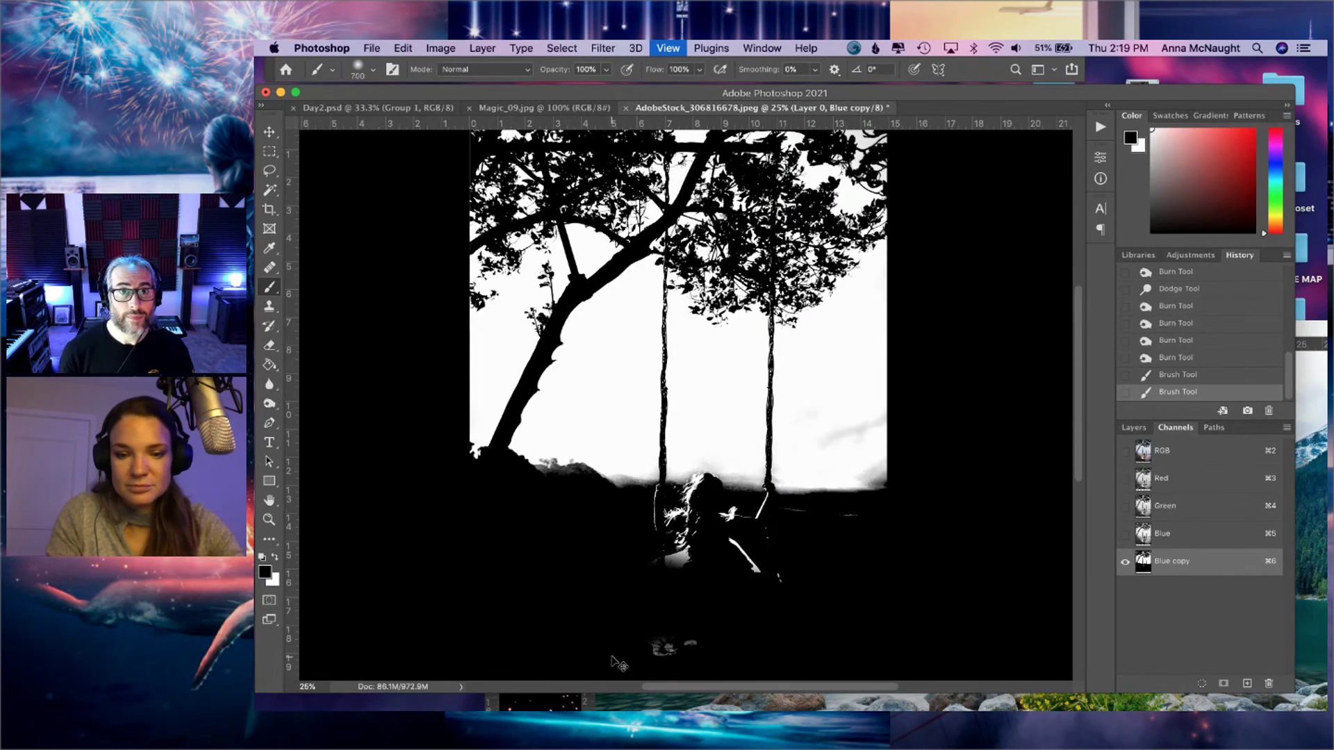
key("super+minus")
mouse_move(541, 612)
left_mouse_down()
mouse_move(723, 593)
mouse_move(559, 553)
mouse_move(668, 567)
mouse_move(701, 527)
mouse_move(704, 491)
mouse_move(667, 460)
mouse_move(758, 469)
mouse_move(698, 493)
mouse_move(776, 508)
mouse_move(740, 503)
left_mouse_up()
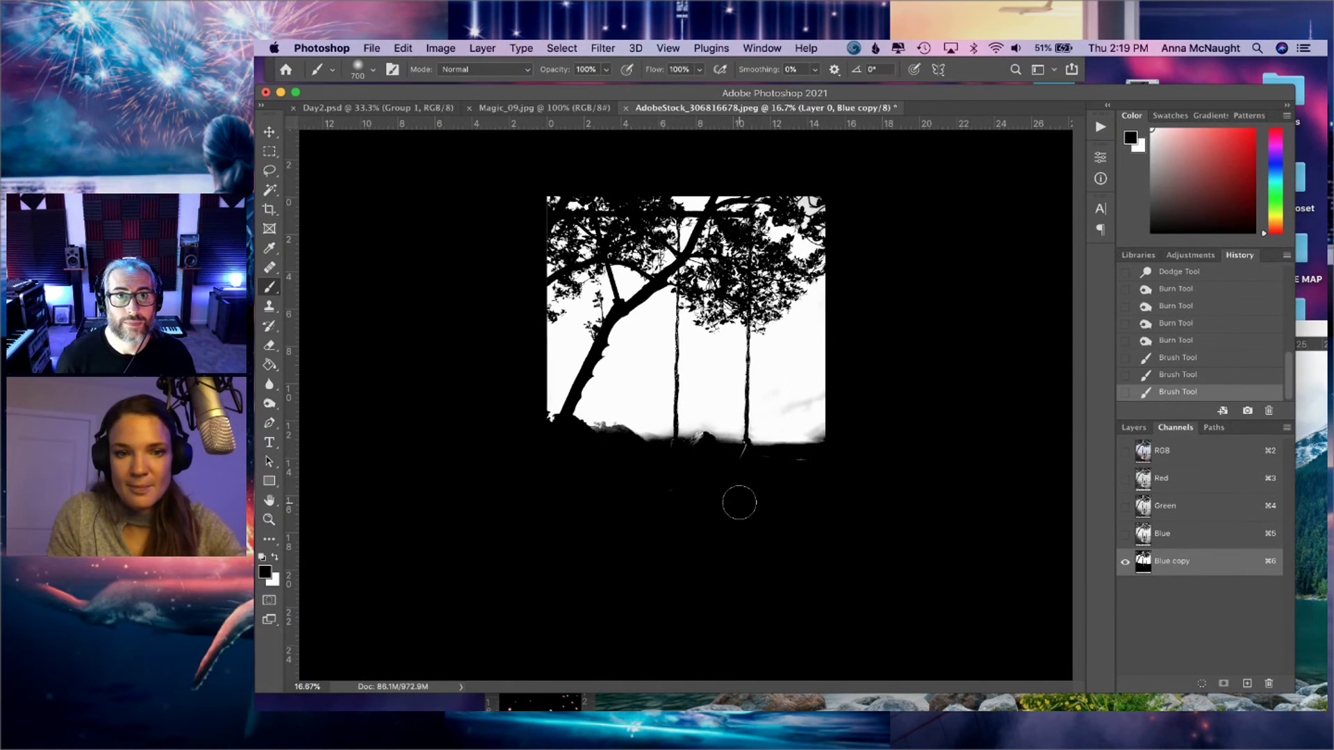
- Load the Blue copy channel as a selection, add it as a layer mask on the visible swing photo layer, and invert the mask
left_click(1143, 562, "super")
left_click(1140, 428)
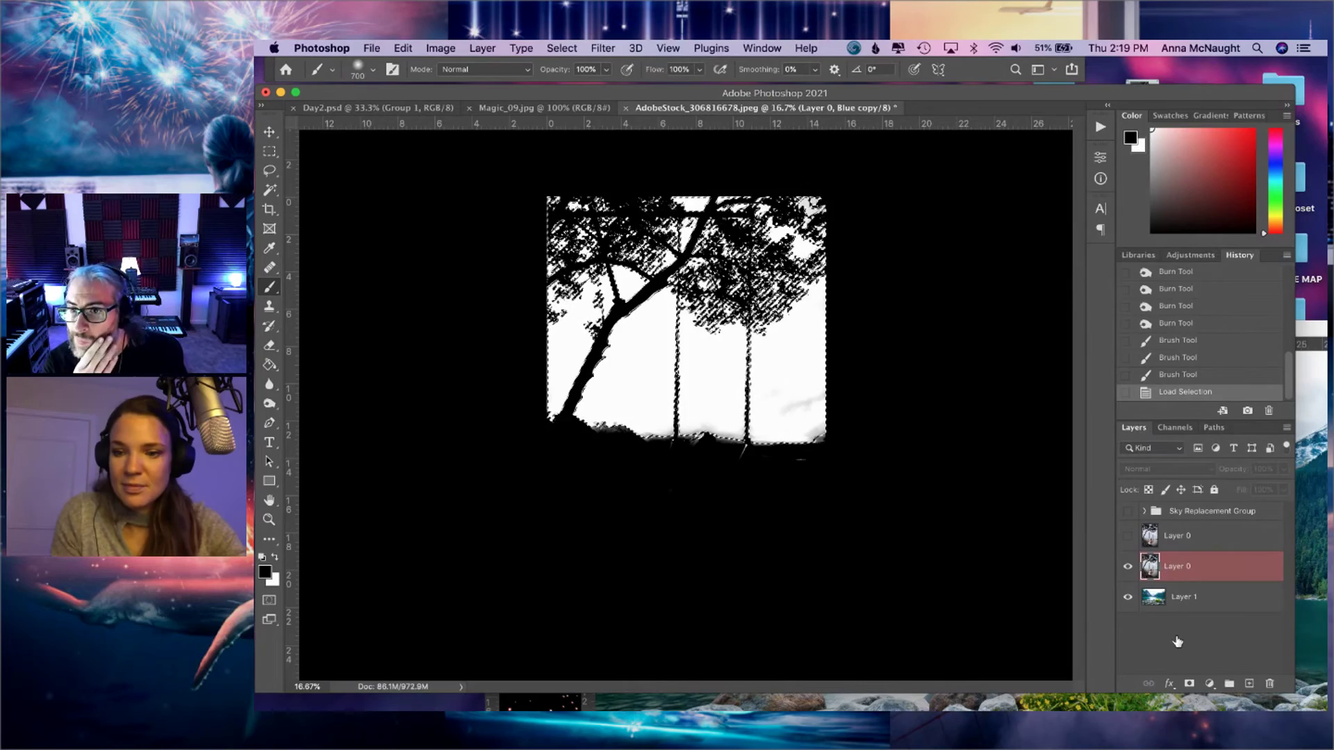
key("super+2")
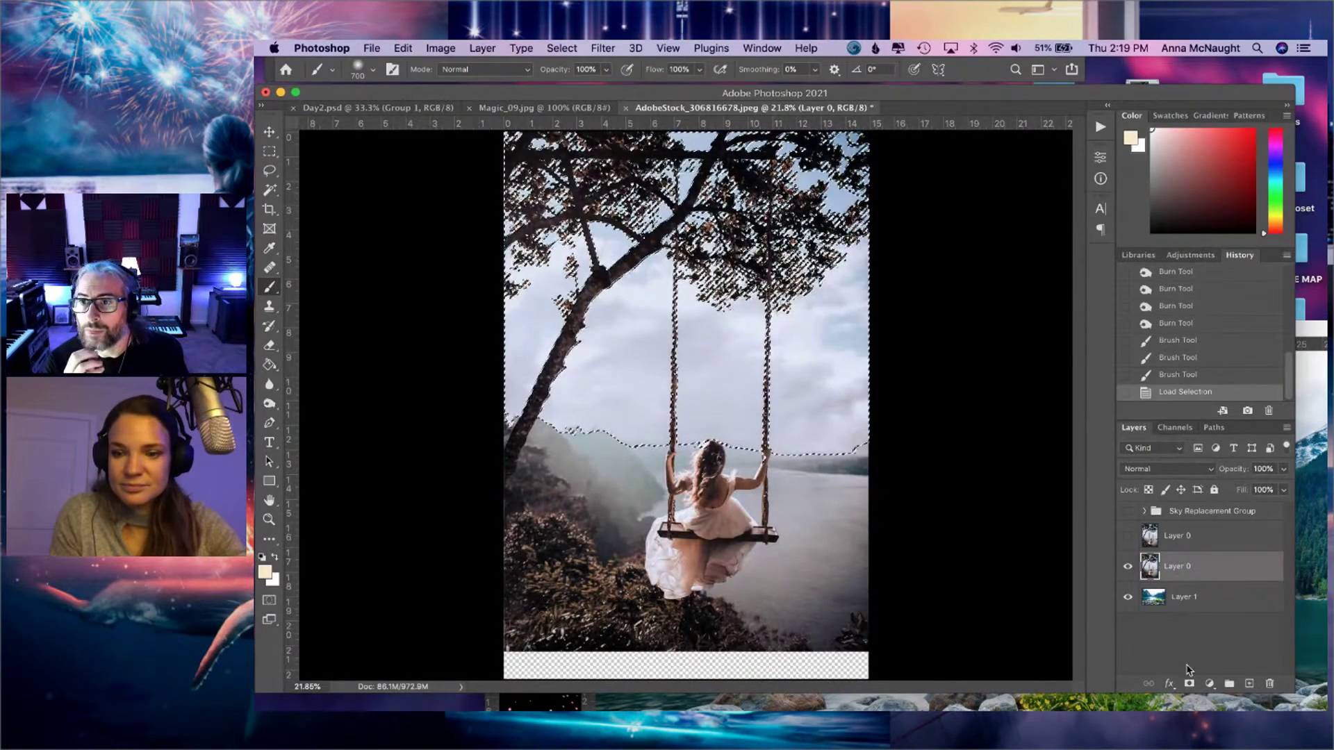
left_click(1189, 684)
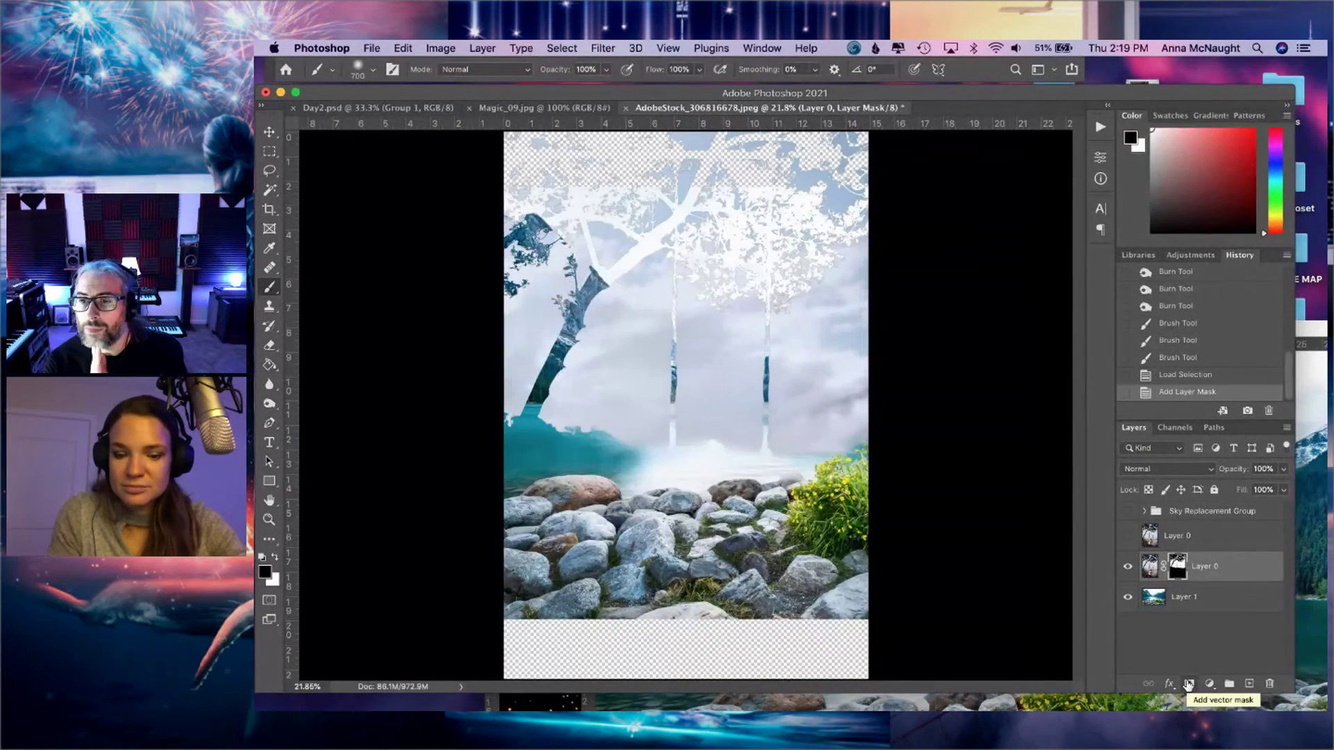
key("super+i")
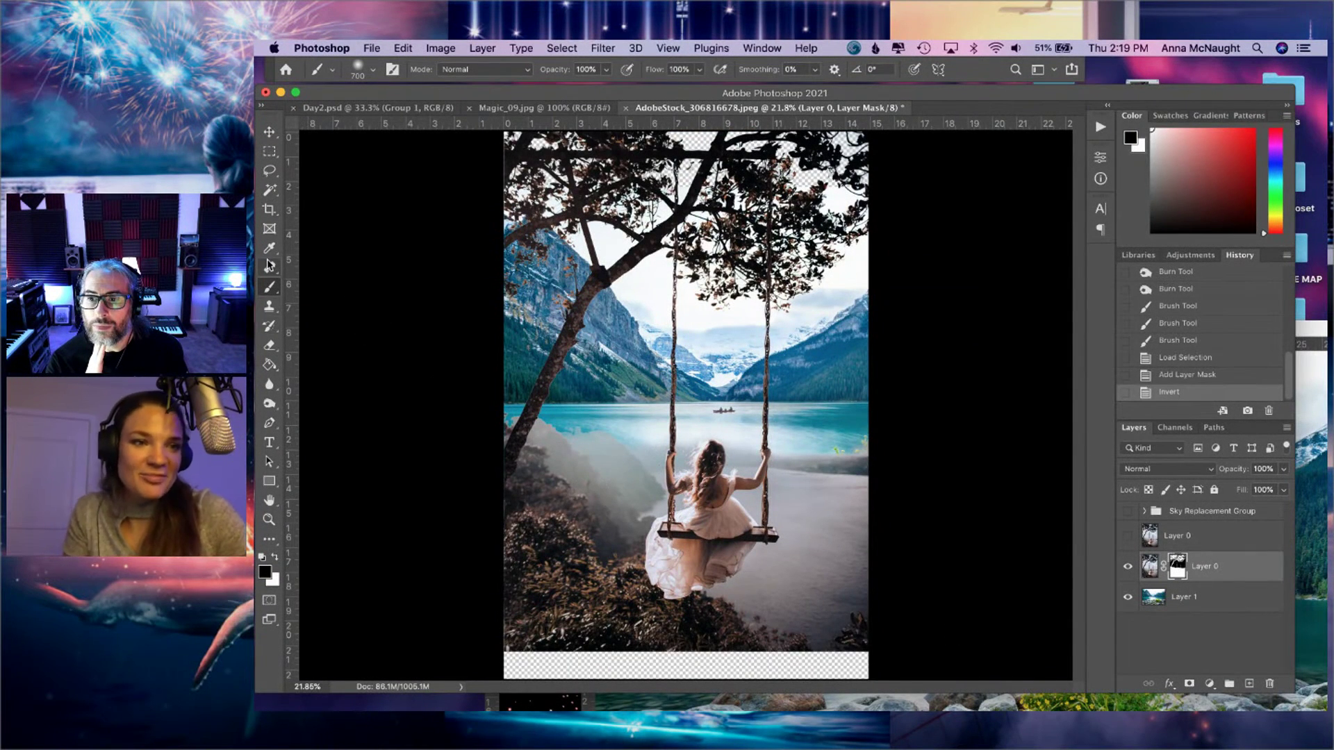
- Paint black on the swing layer's mask with a 250 px brush to hide the hillside and foliage around the girl
key("bracketleft")
key("bracketleft")
key("bracketleft")
key("bracketleft")
key("bracketleft")
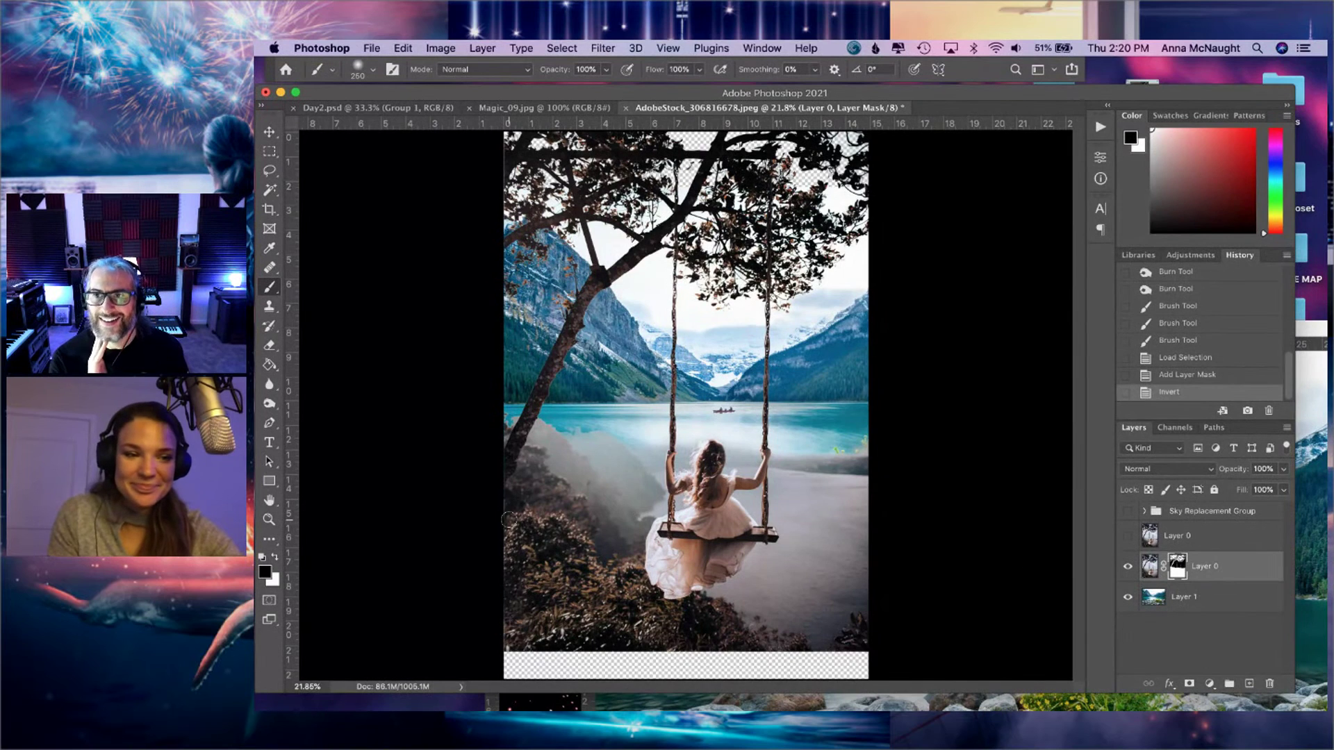
left_click(275, 557)
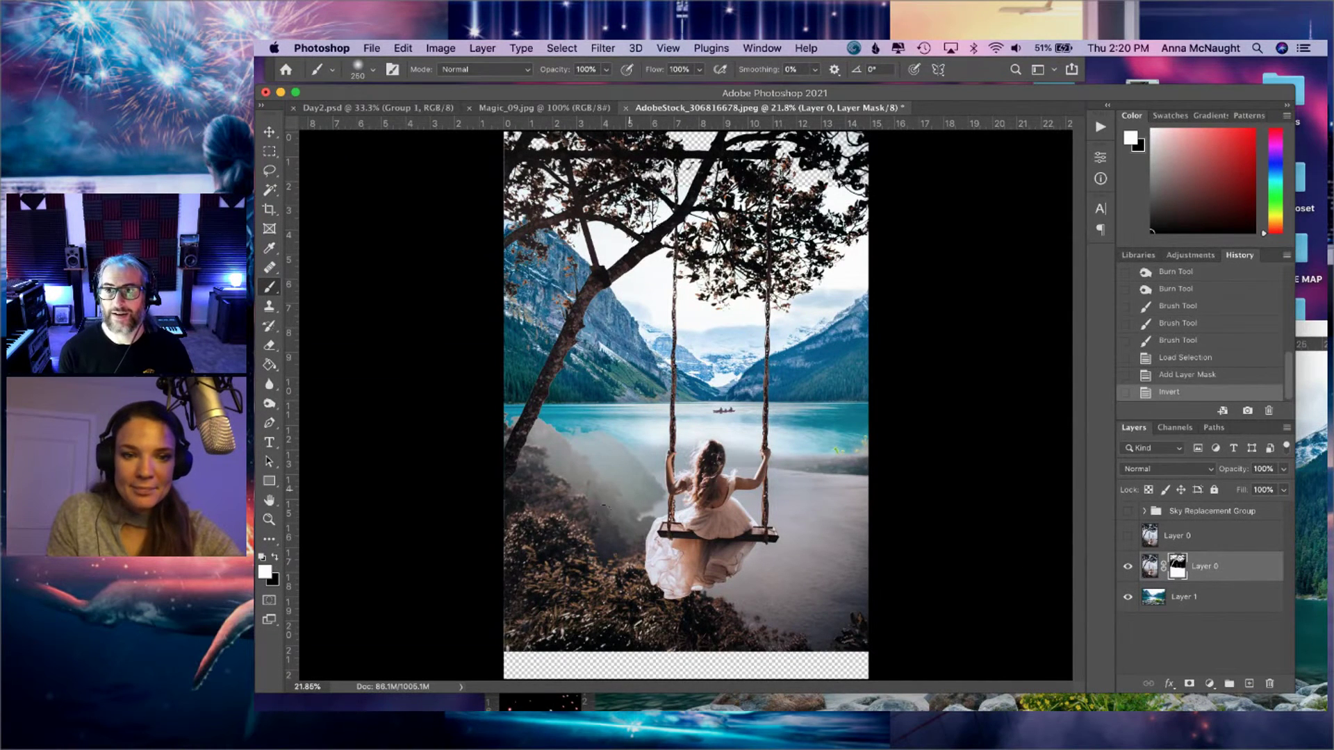
left_click(639, 462)
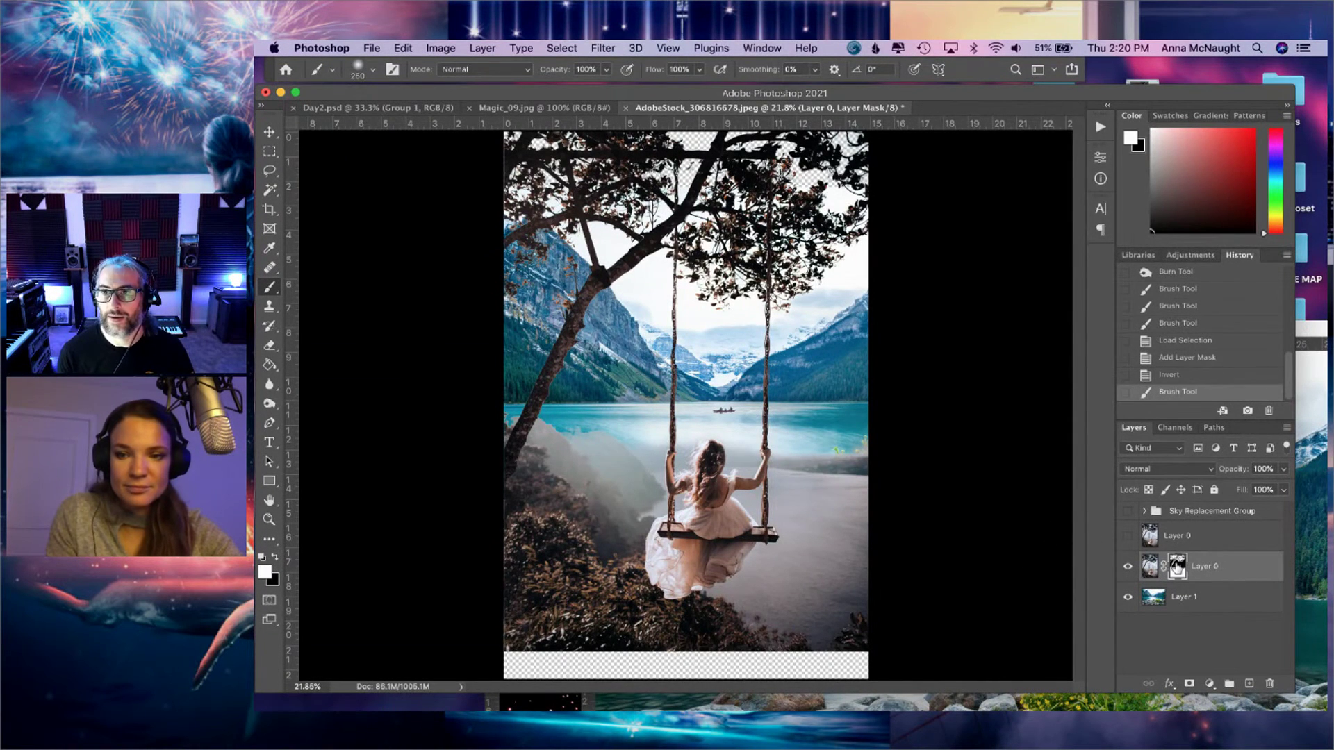
left_click(274, 558)
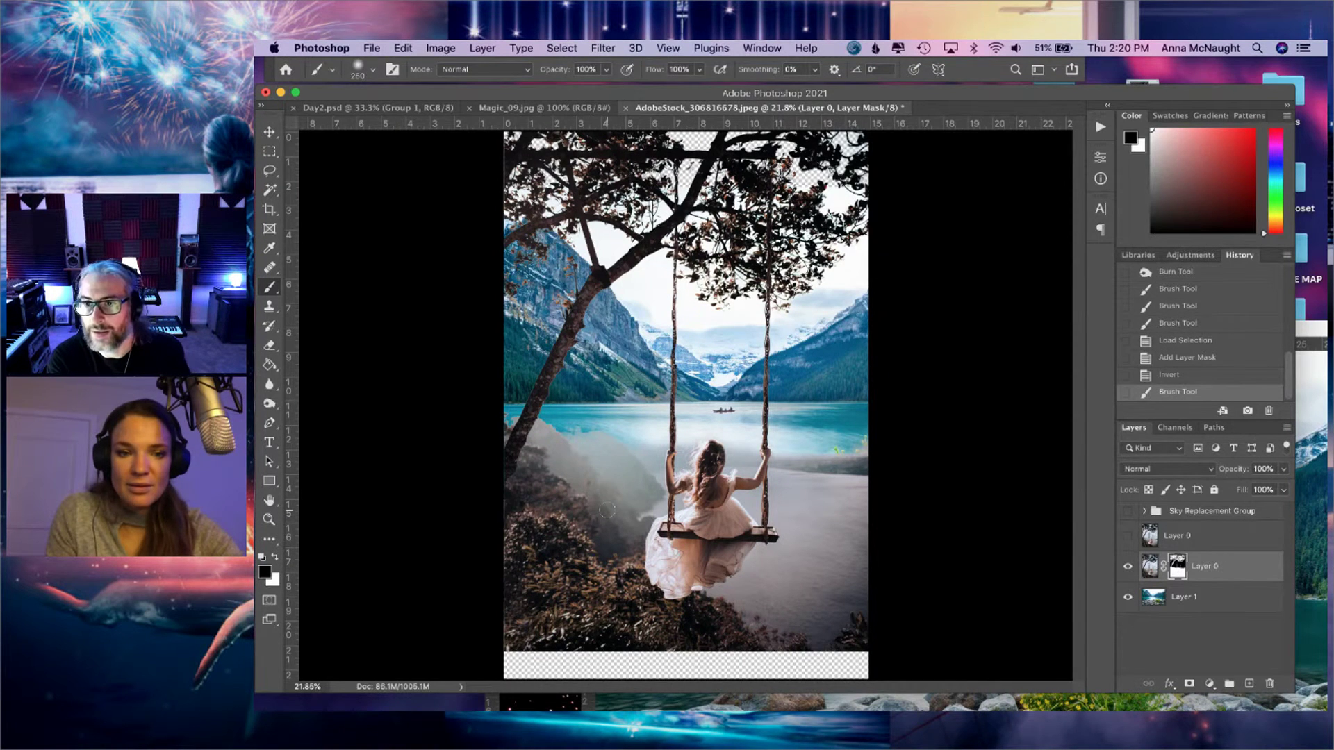
mouse_move(630, 442)
left_mouse_down()
mouse_move(611, 500)
mouse_move(653, 442)
mouse_move(640, 544)
mouse_move(549, 549)
mouse_move(559, 459)
mouse_move(601, 487)
mouse_move(563, 625)
mouse_move(521, 486)
mouse_move(556, 444)
mouse_move(522, 591)
mouse_move(737, 626)
mouse_move(688, 617)
left_mouse_up()
- Mask out the swing photo's lake beside the girl and the remaining strip along its lower edge with a 600 px black brush
key("bracketright")
key("bracketright")
key("bracketright")
key("bracketright")
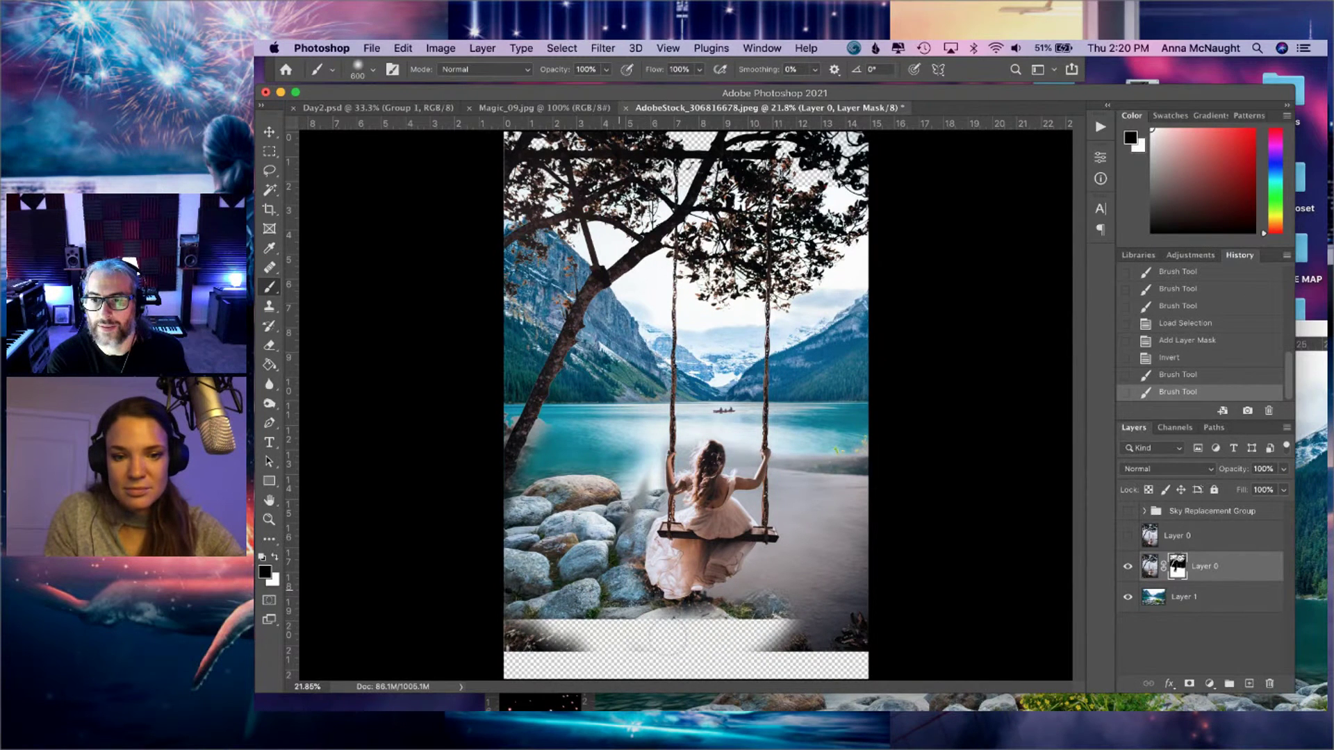
mouse_move(753, 591)
left_mouse_down()
mouse_move(799, 549)
mouse_move(816, 479)
mouse_move(854, 625)
mouse_move(779, 633)
mouse_move(911, 660)
left_mouse_up()
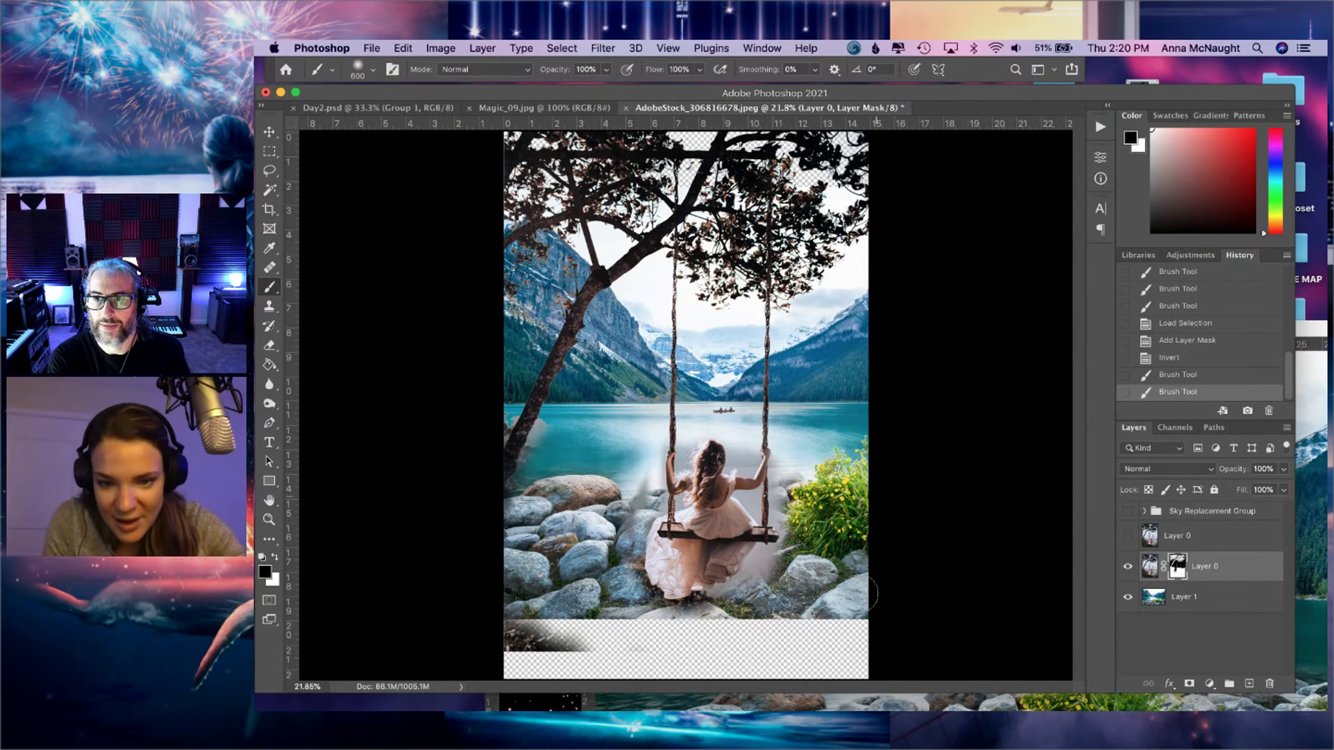
mouse_move(511, 640)
left_mouse_down()
mouse_move(487, 646)
mouse_move(631, 646)
left_mouse_up()
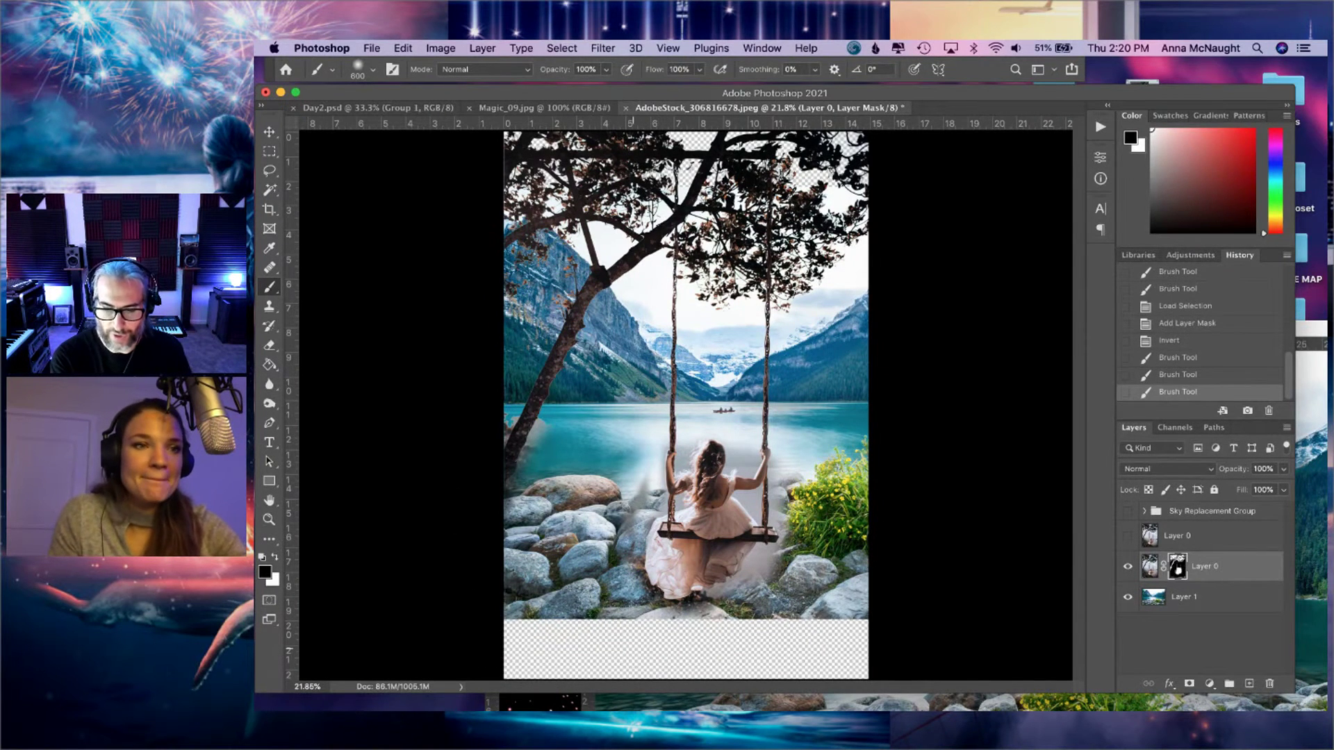
- Nudge the masked swing layer slightly upward and move the lake photo, Layer 1, down to the canvas's lower edge
key("v")
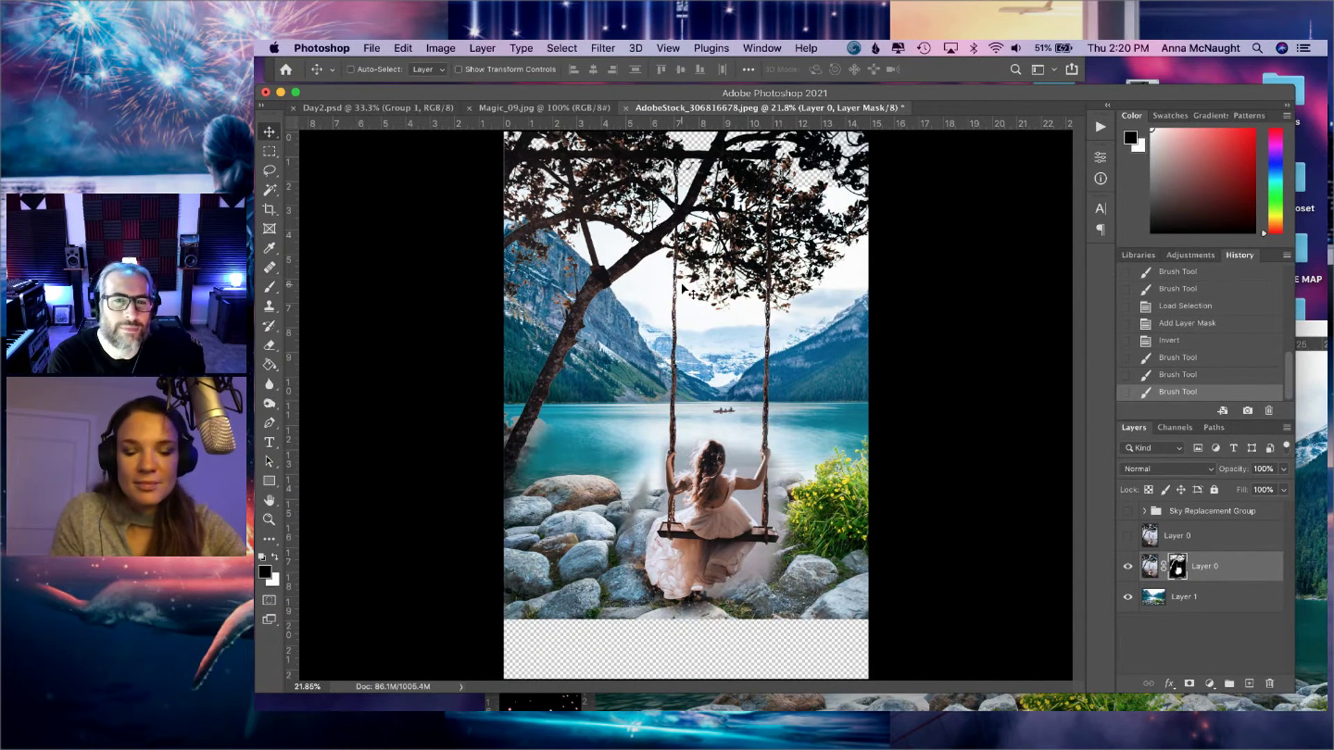
key("super+minus")
left_click_drag(716, 471, 712, 570)
key("super+z")
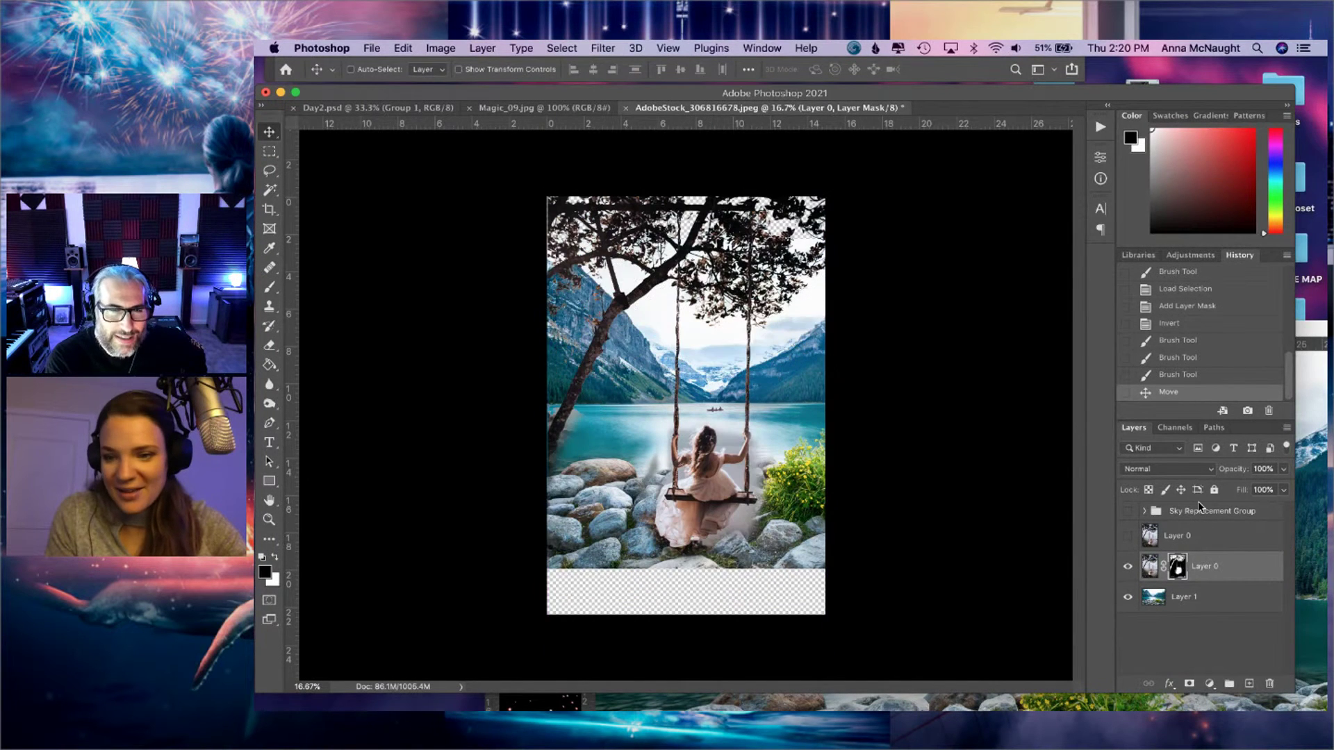
left_click(1156, 601)
left_click_drag(772, 553, 774, 603)
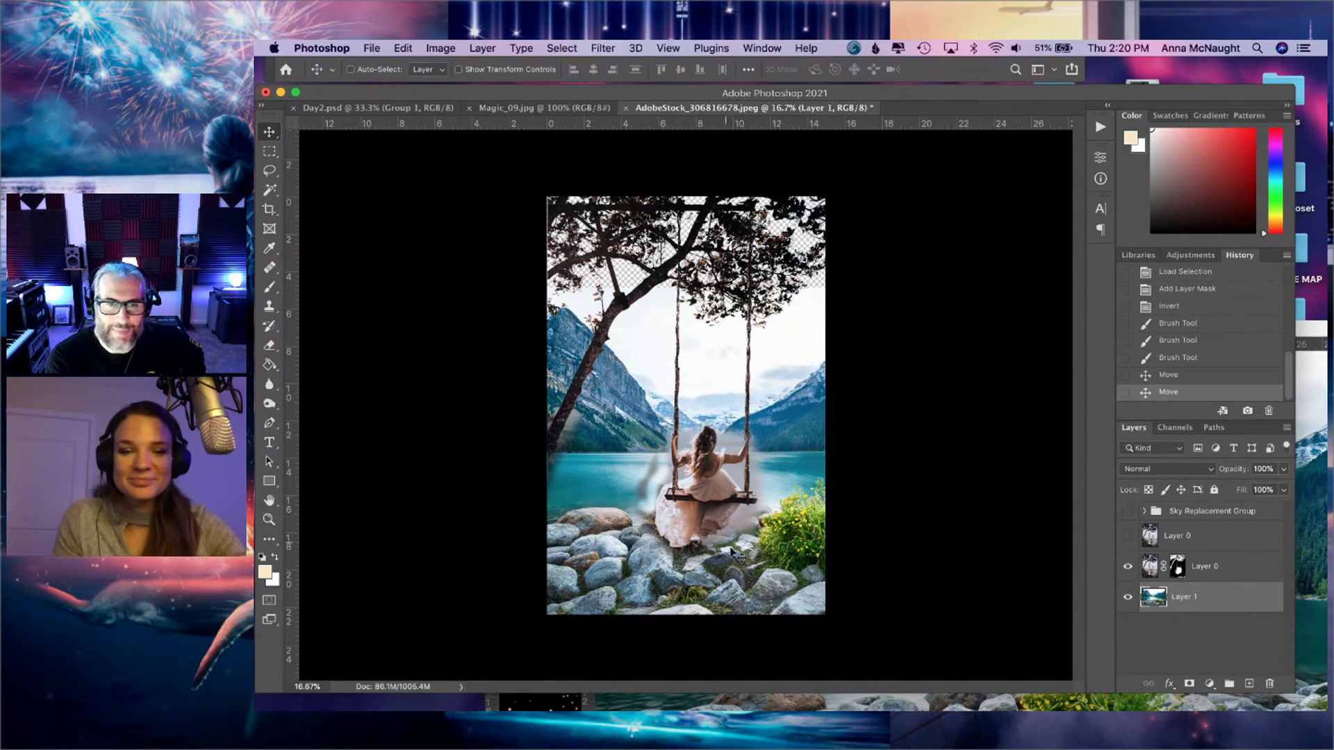
key("super+t")
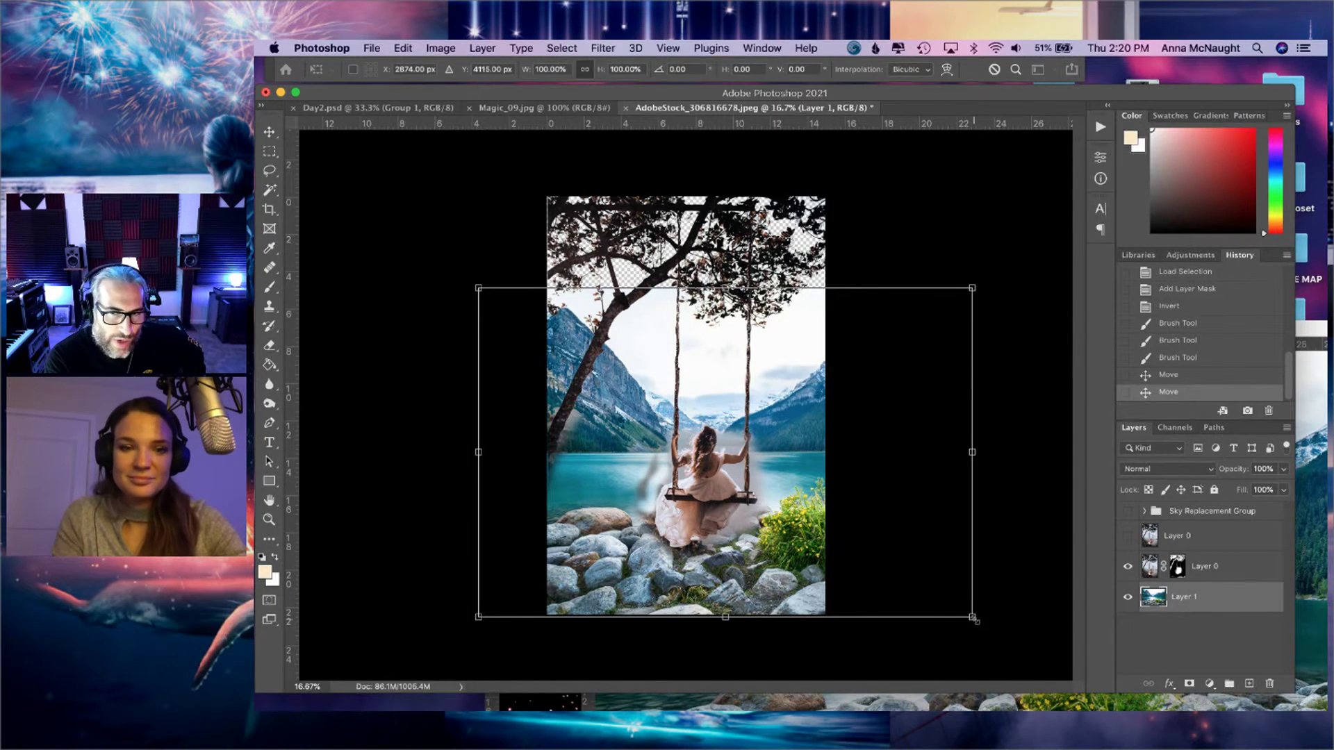
key("Return")
left_click_drag(706, 589, 706, 592)
left_click_drag(703, 467, 703, 448)
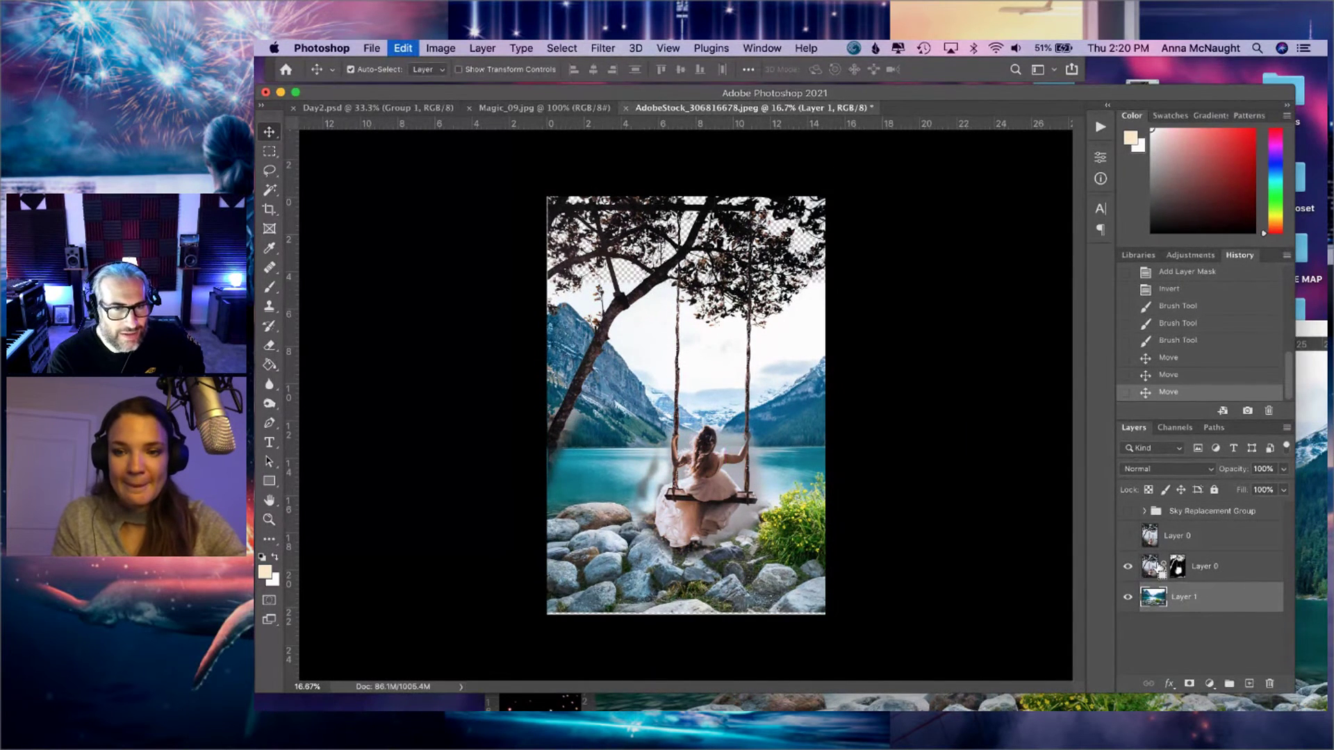
key("super+z")
- Move the masked swing layer up so the girl sits higher over the lake
left_click(1152, 575)
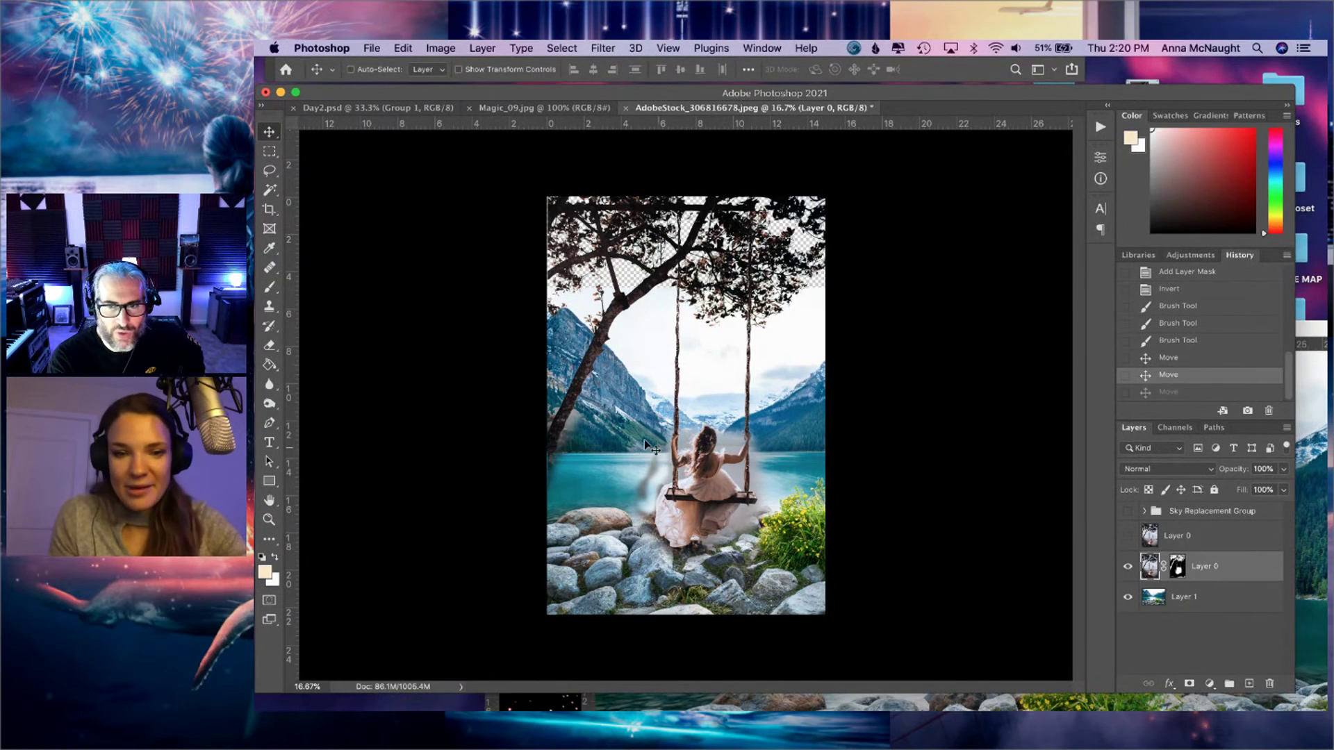
left_click_drag(708, 465, 707, 455)
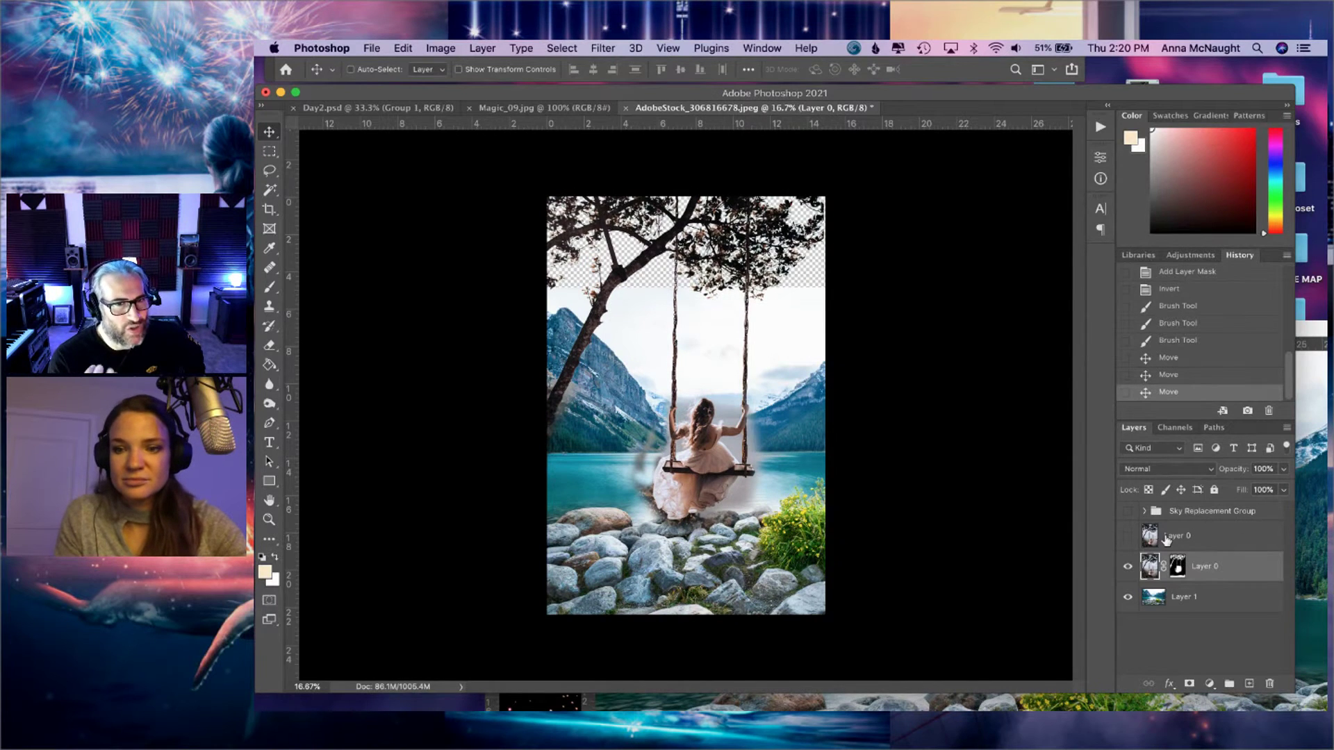
- Show the hidden unmasked Layer 0 and the Sky Replacement Group, and combine both into a new group
left_click(1126, 538)
left_click(1127, 512)
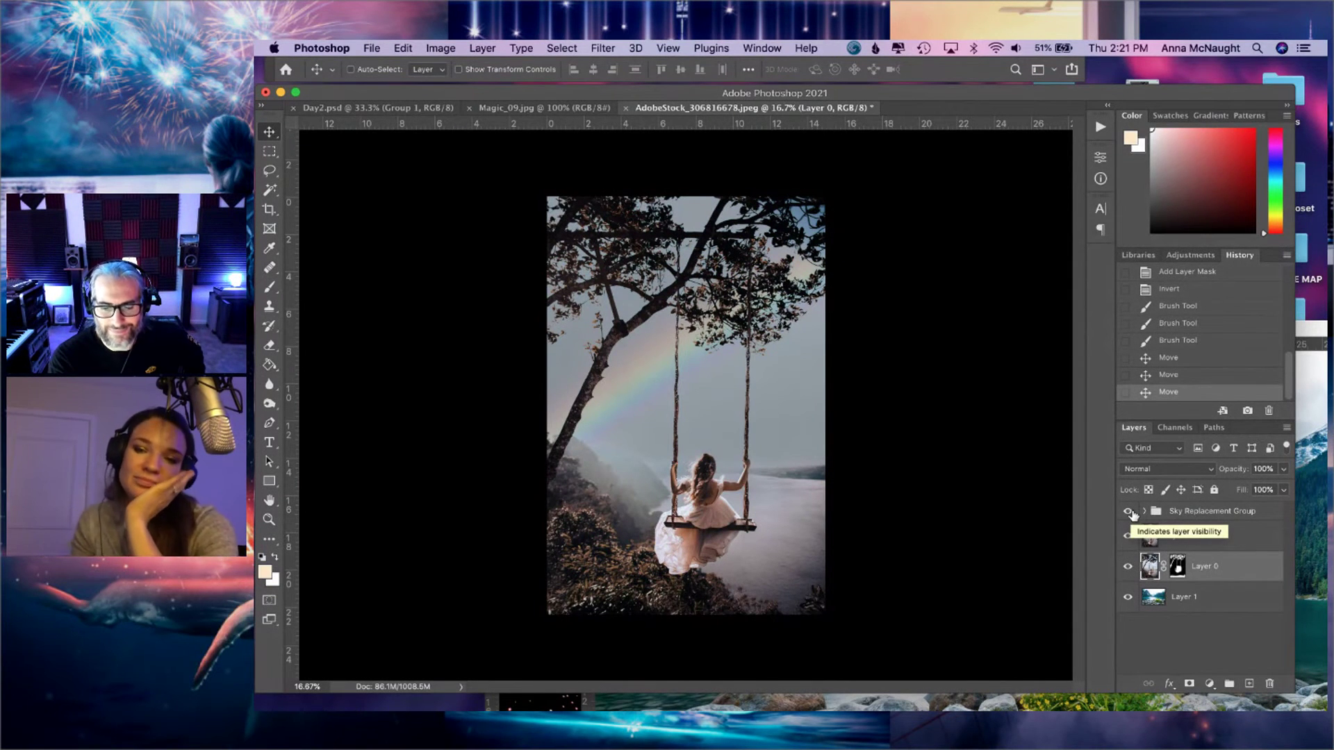
left_click(1171, 538)
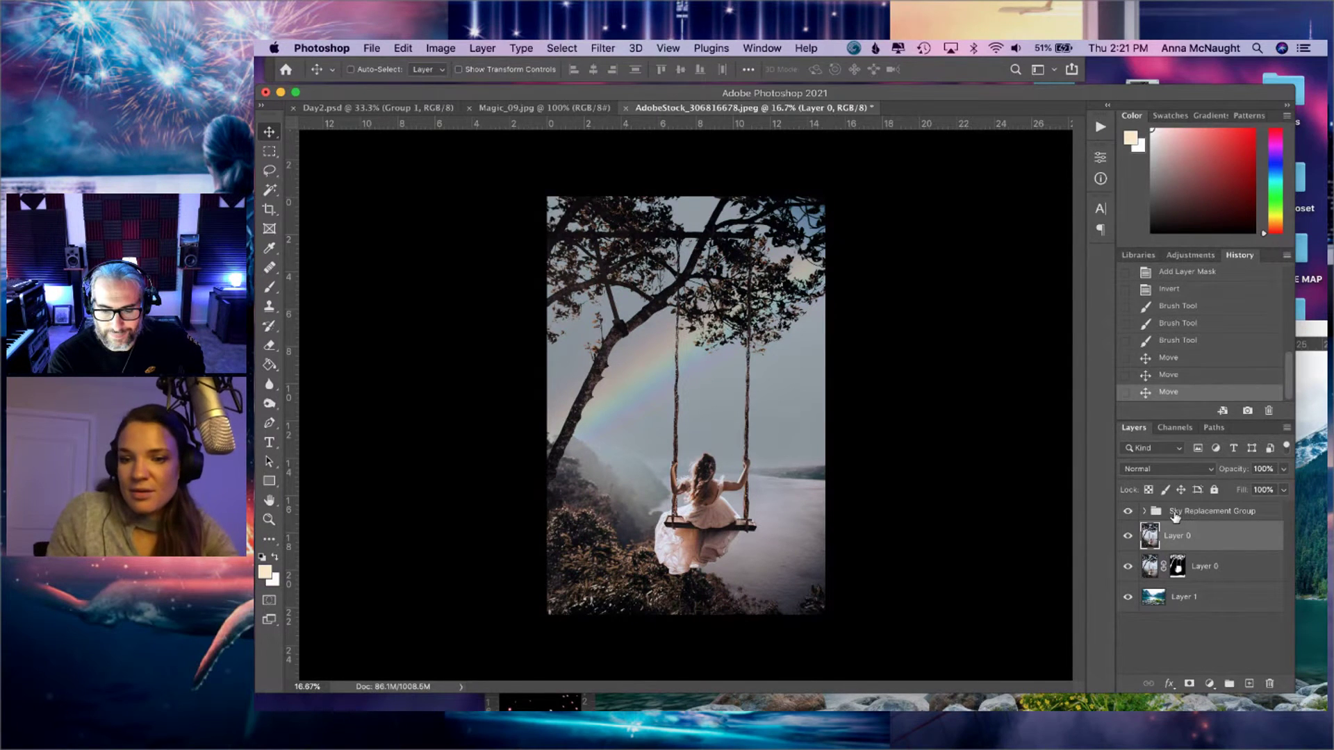
left_click(1174, 514, "shift")
left_click(1229, 683)
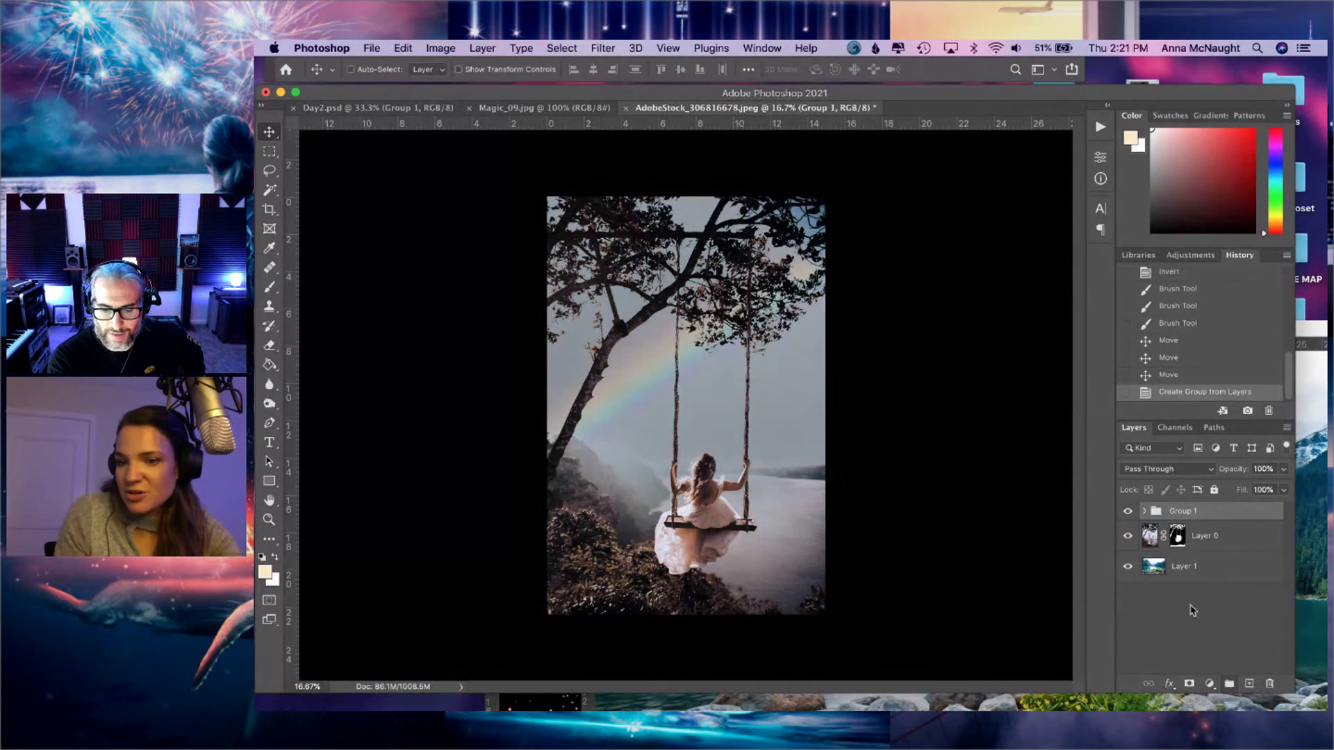
- Compare the rainbow sky version with the lake composite by toggling the visibility of Group 1
left_click(1128, 511)
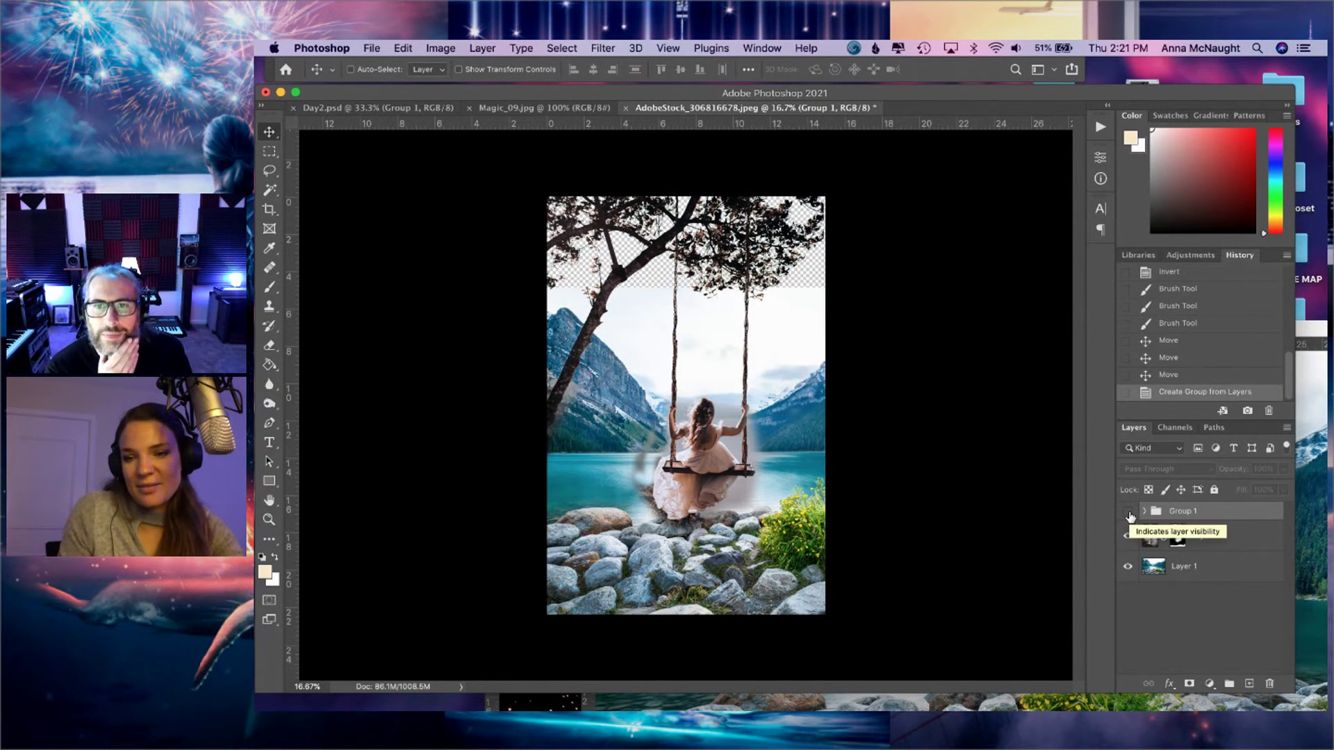
left_click(1129, 513)
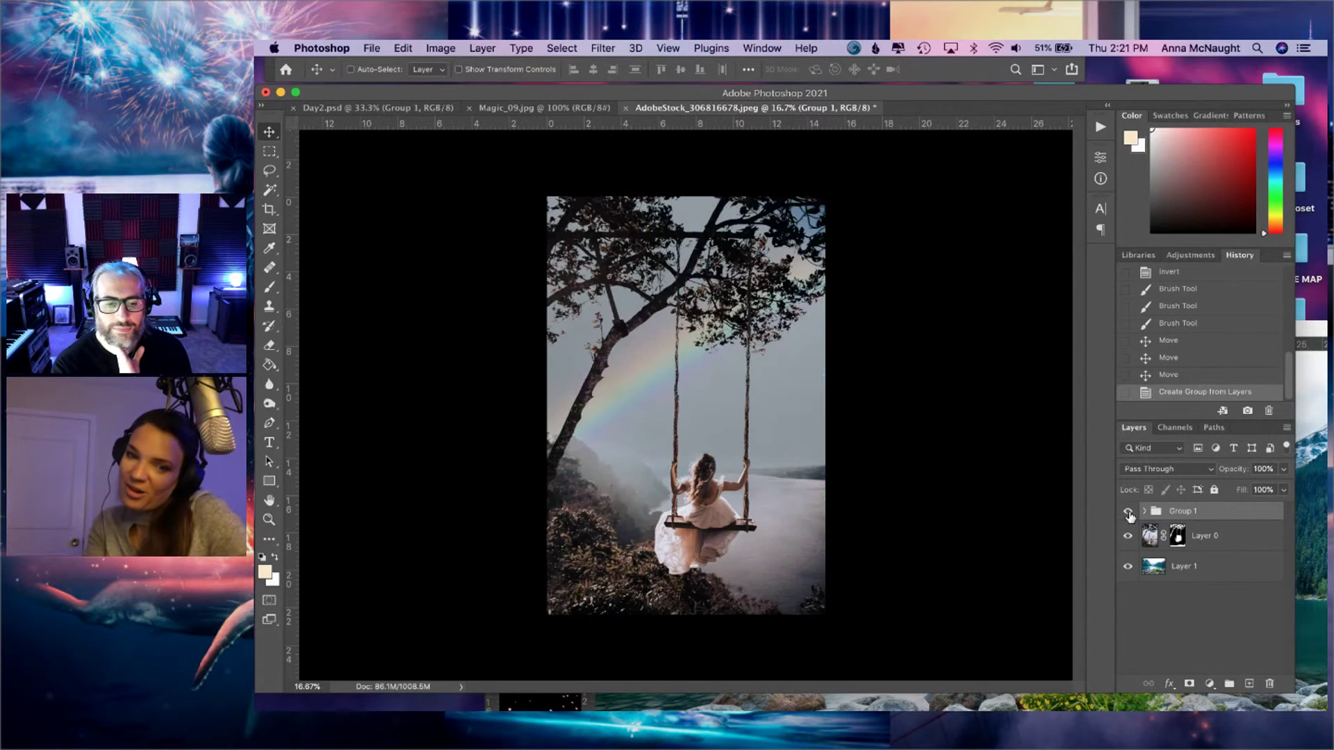
left_click(1128, 513)
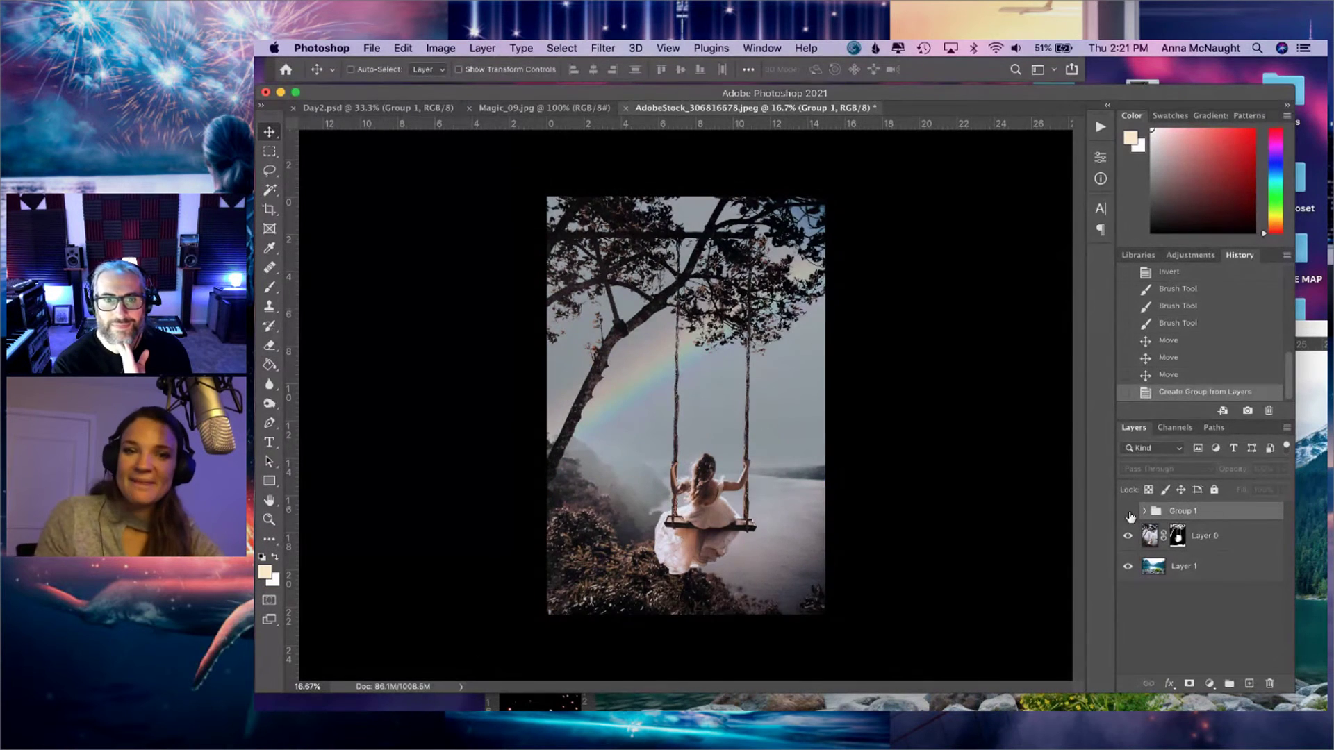
left_click(1128, 513)
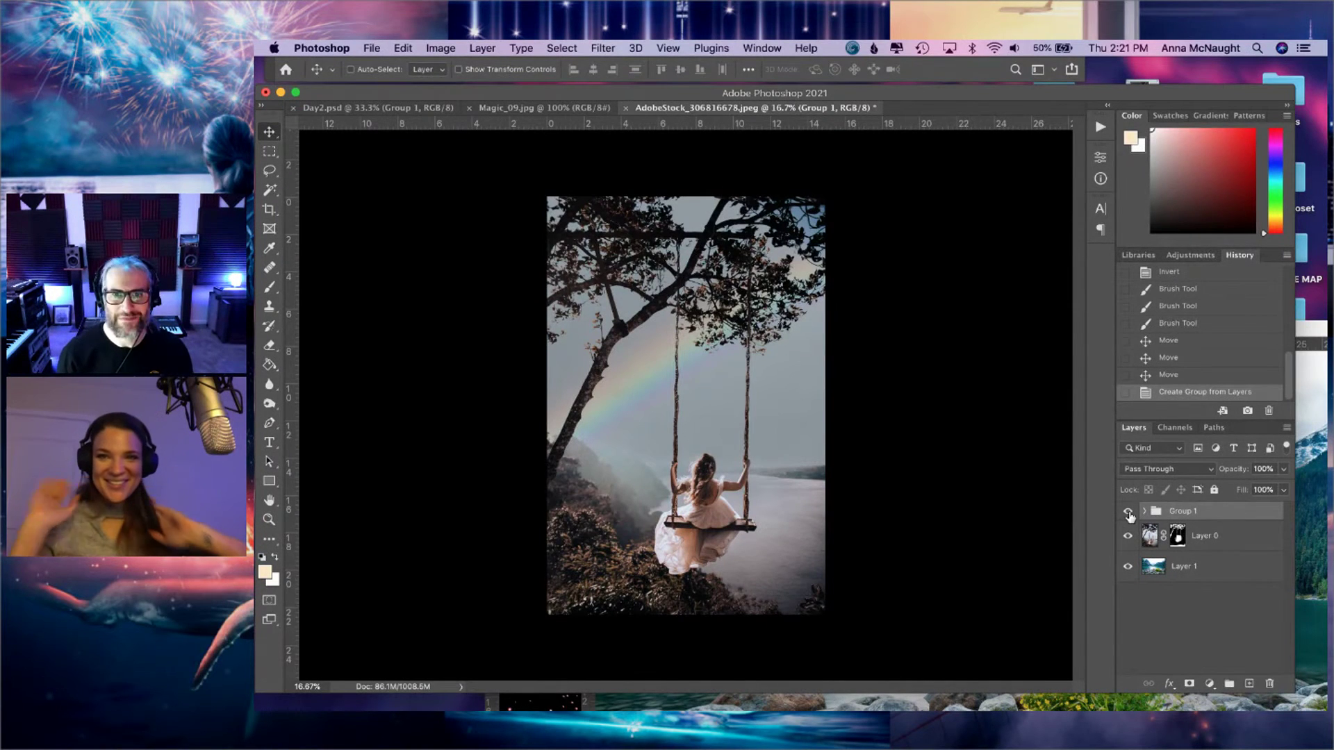
left_click(1129, 512)
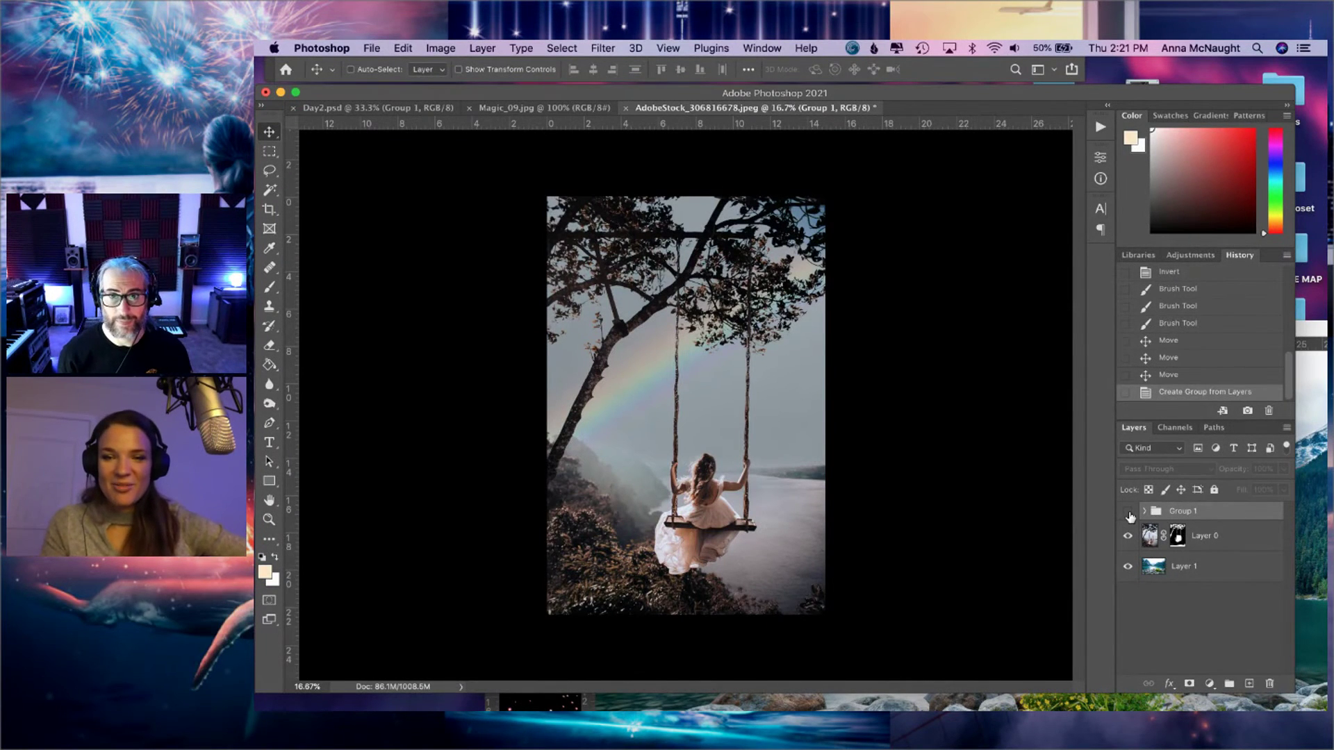
left_click(1129, 513)
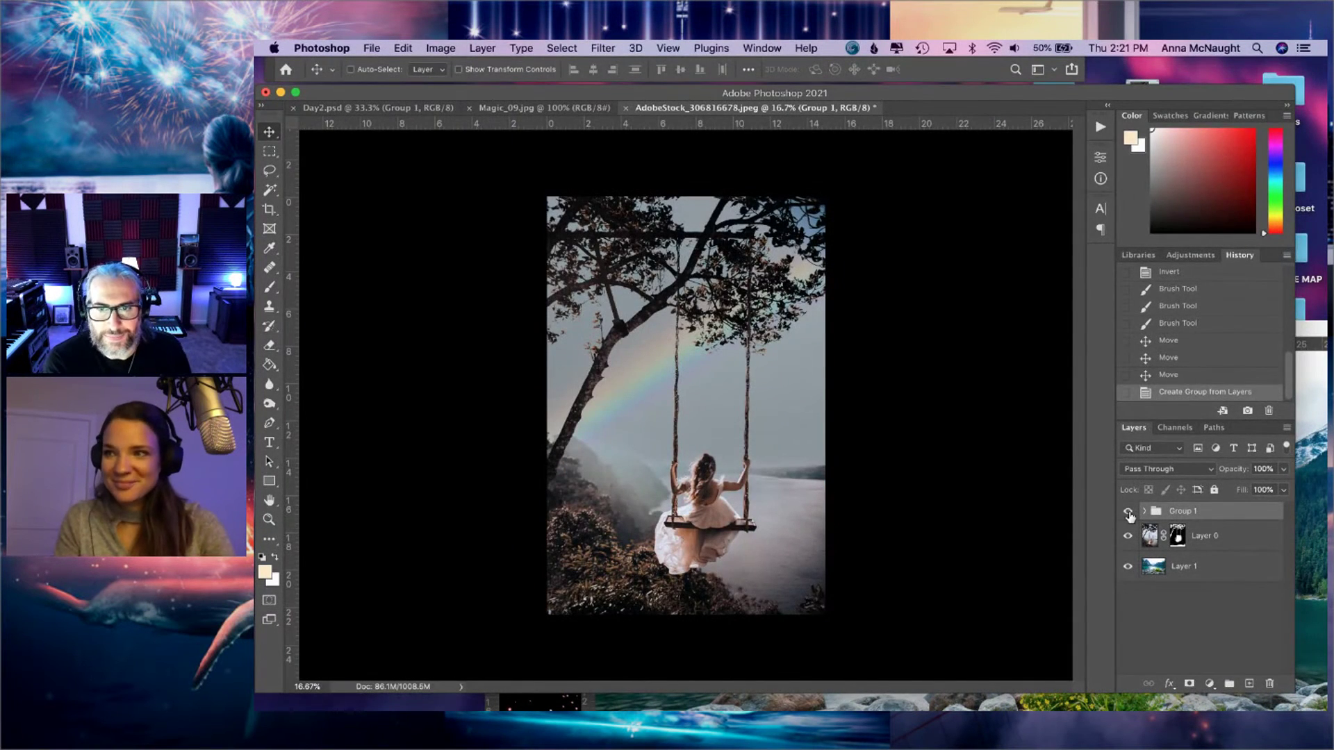
- Hide Group 1 and the masked Layer 0, and open the preset skies of Sky Replacement for the lake photo, Layer 1
left_click(1129, 513)
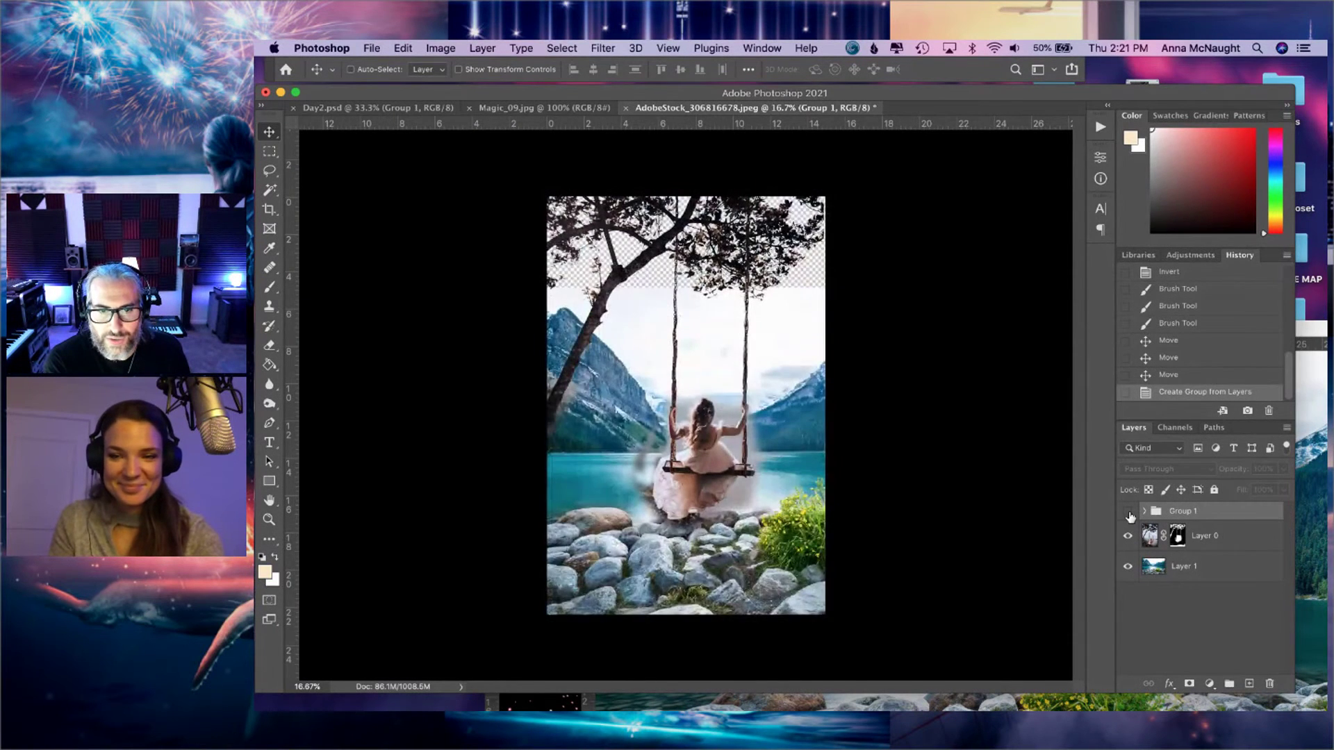
left_click(1181, 571)
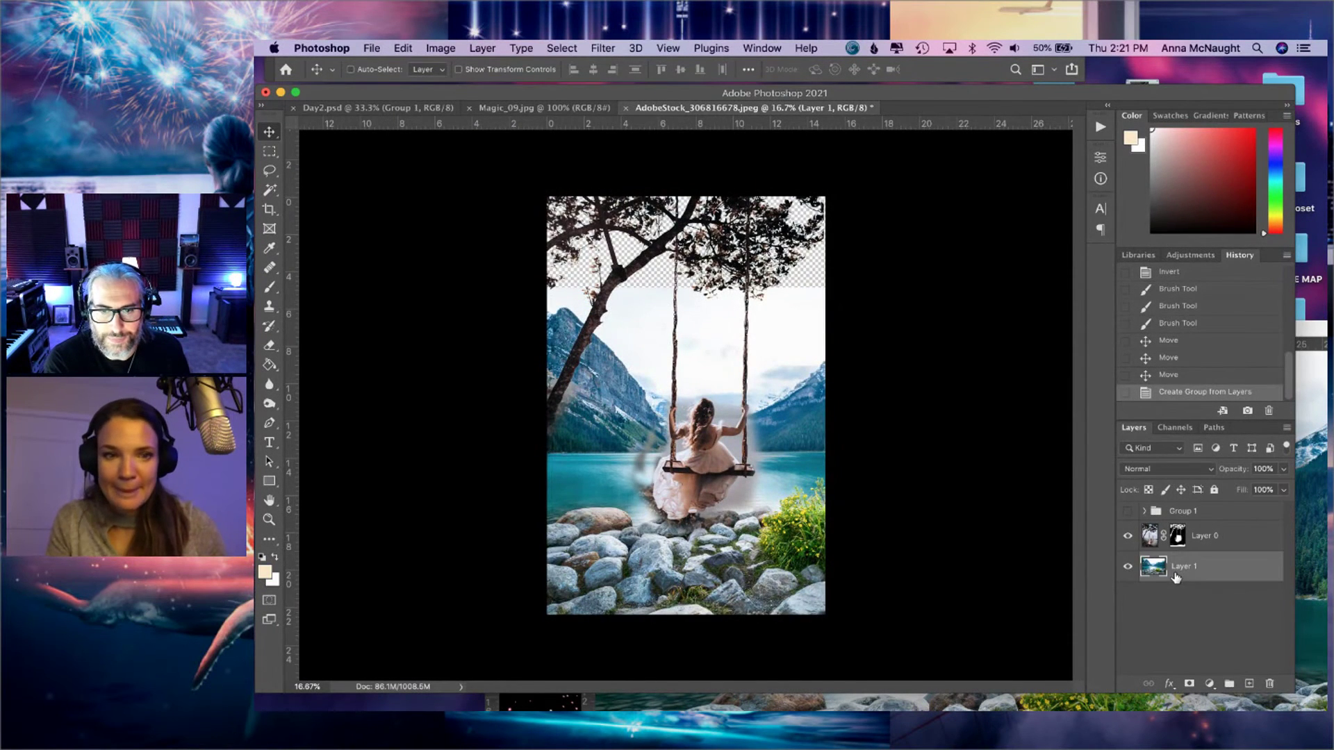
left_click(1129, 538)
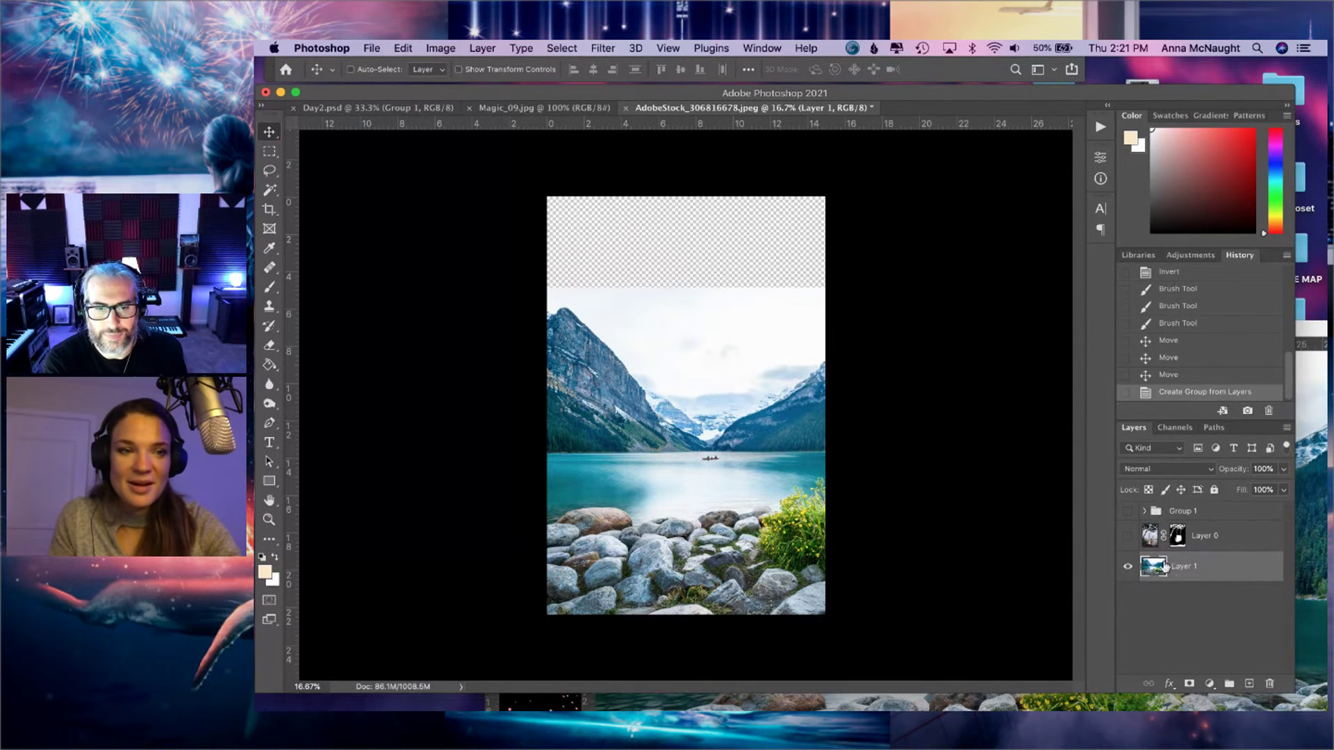
left_click(410, 48)
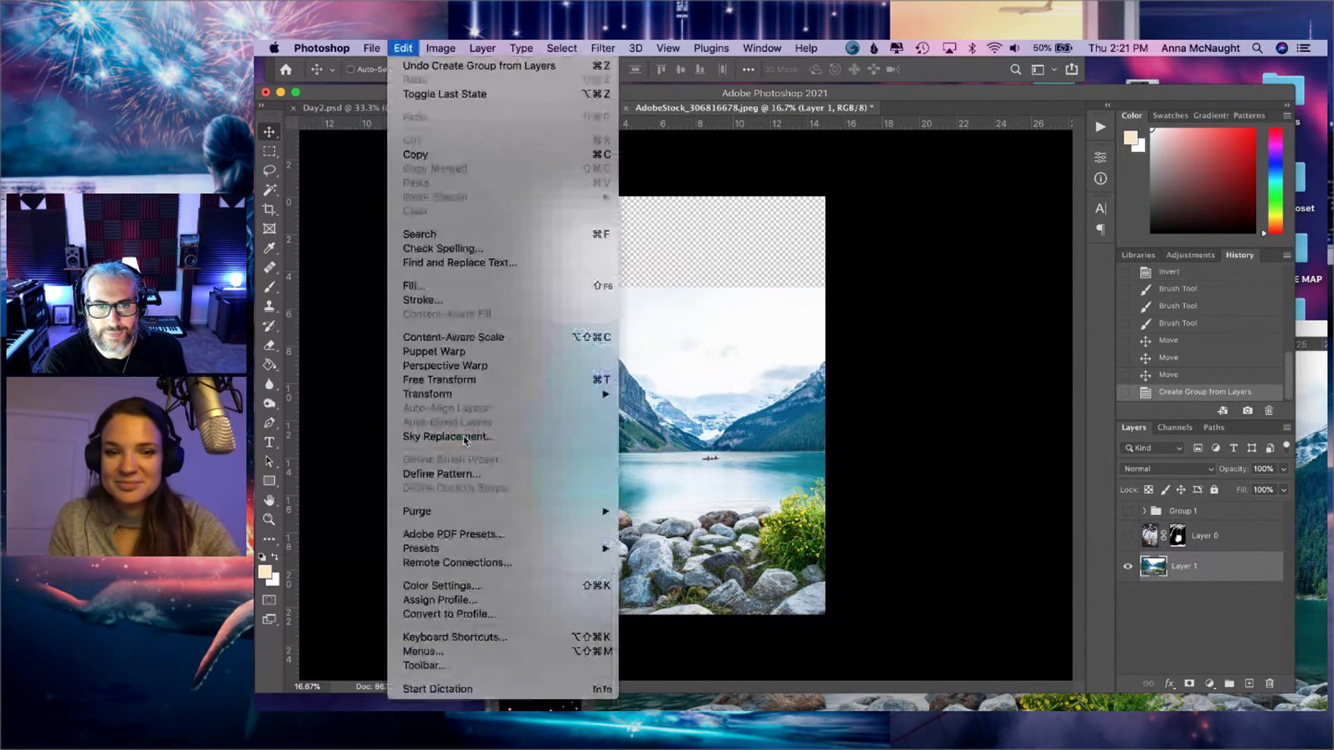
left_click(444, 431)
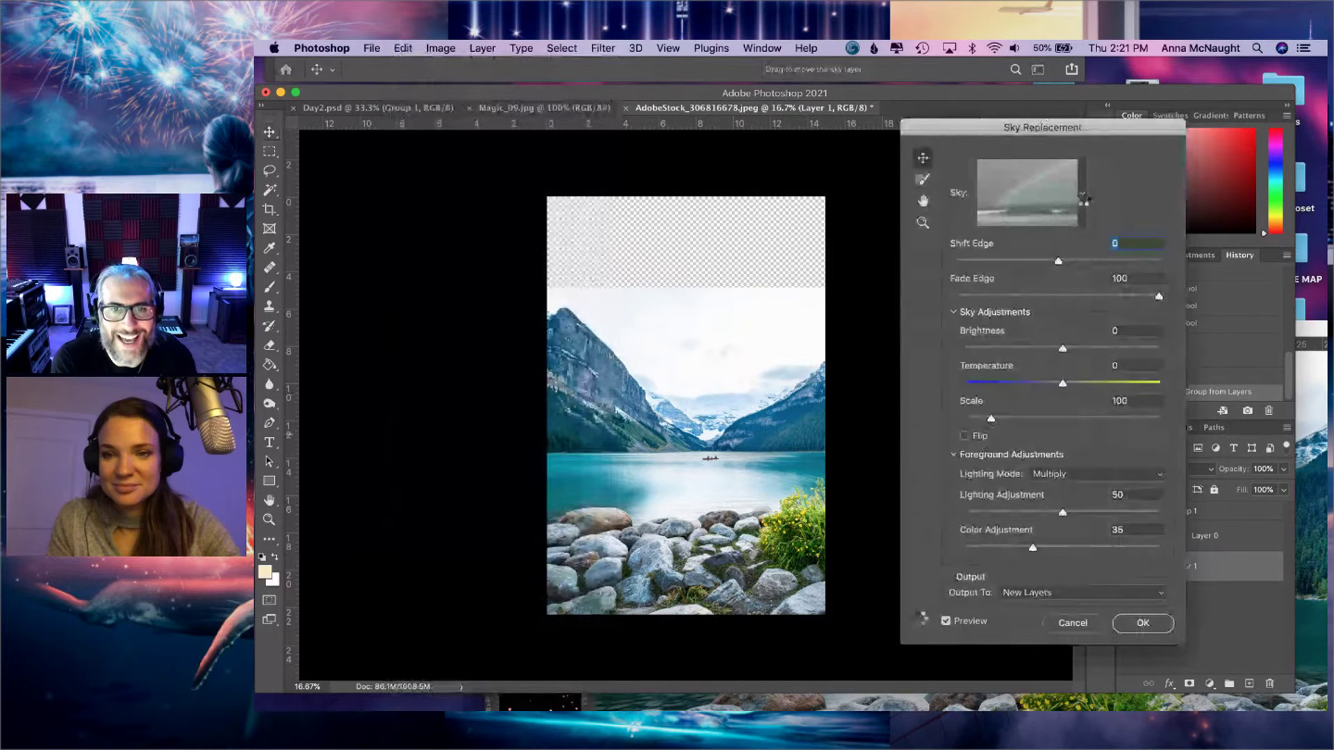
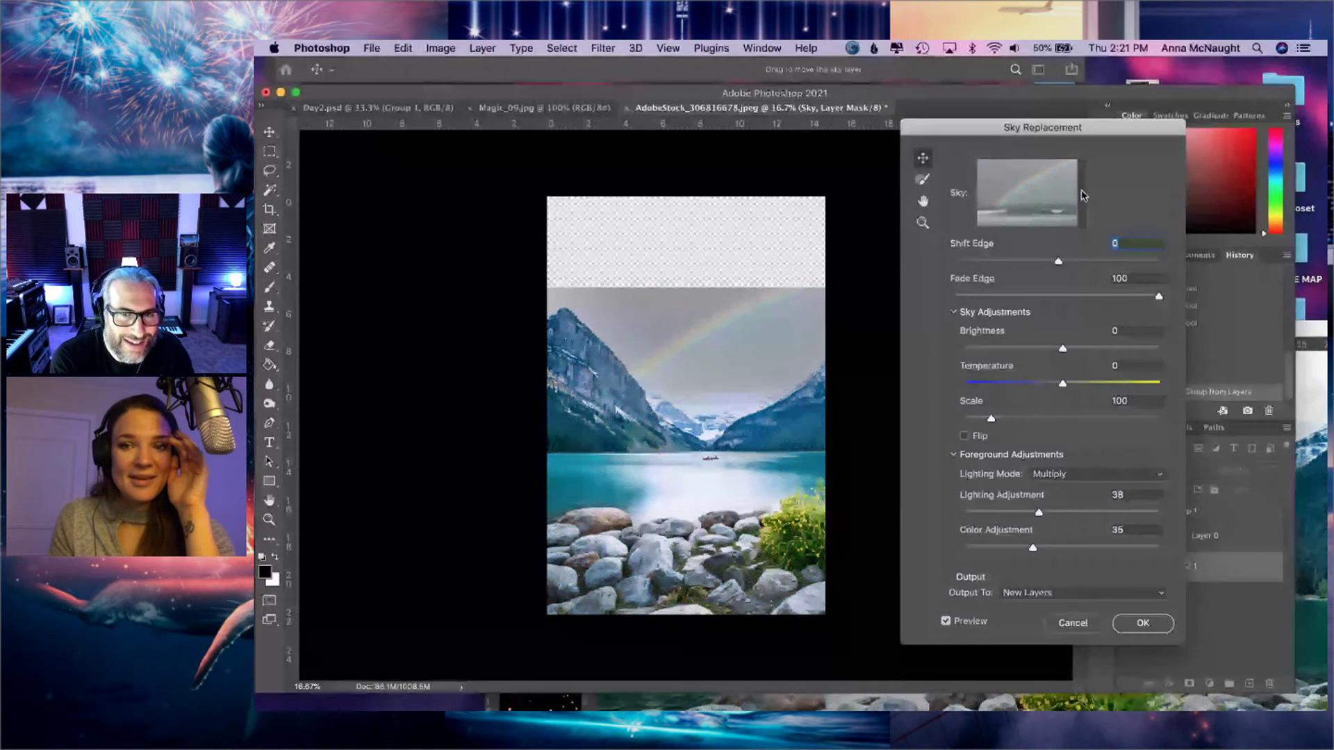
left_click(1081, 194)
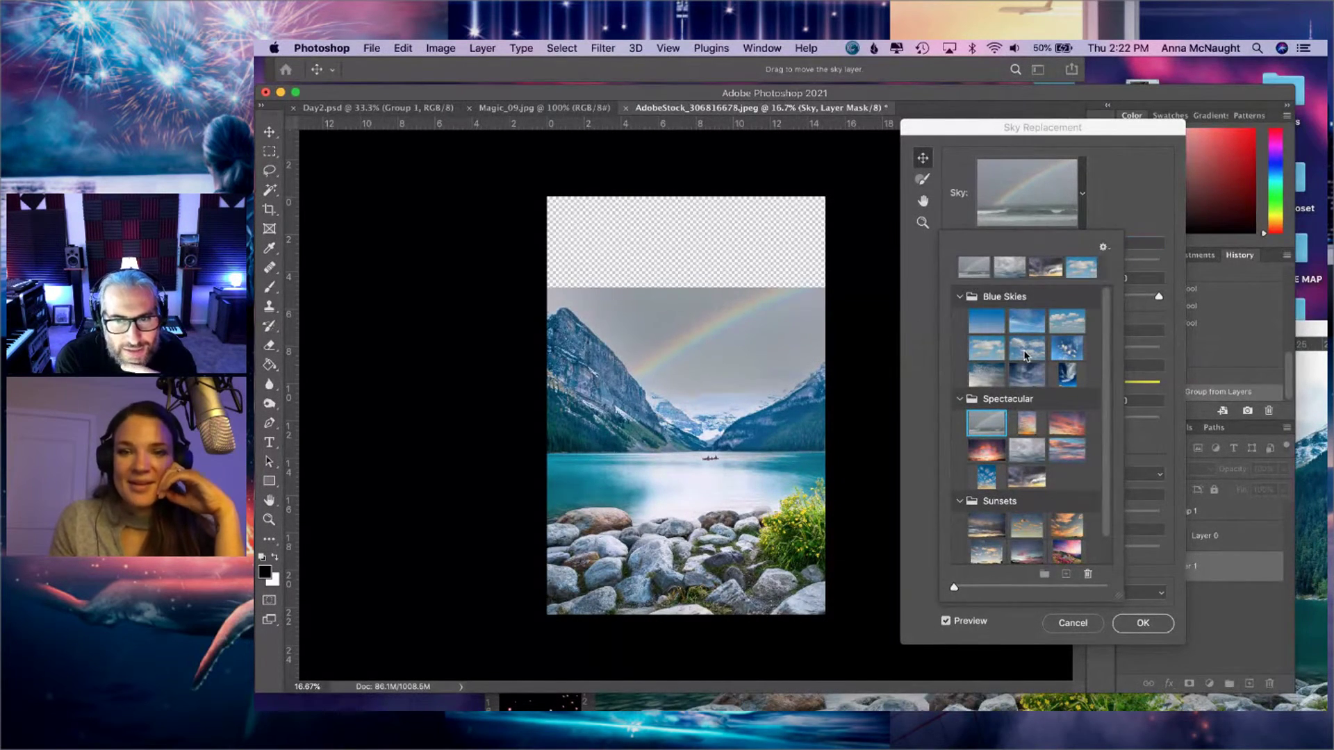
- Try several preset skies from the Blue Skies, Sunsets and Spectacular folders on the lake photo
left_click(1026, 351)
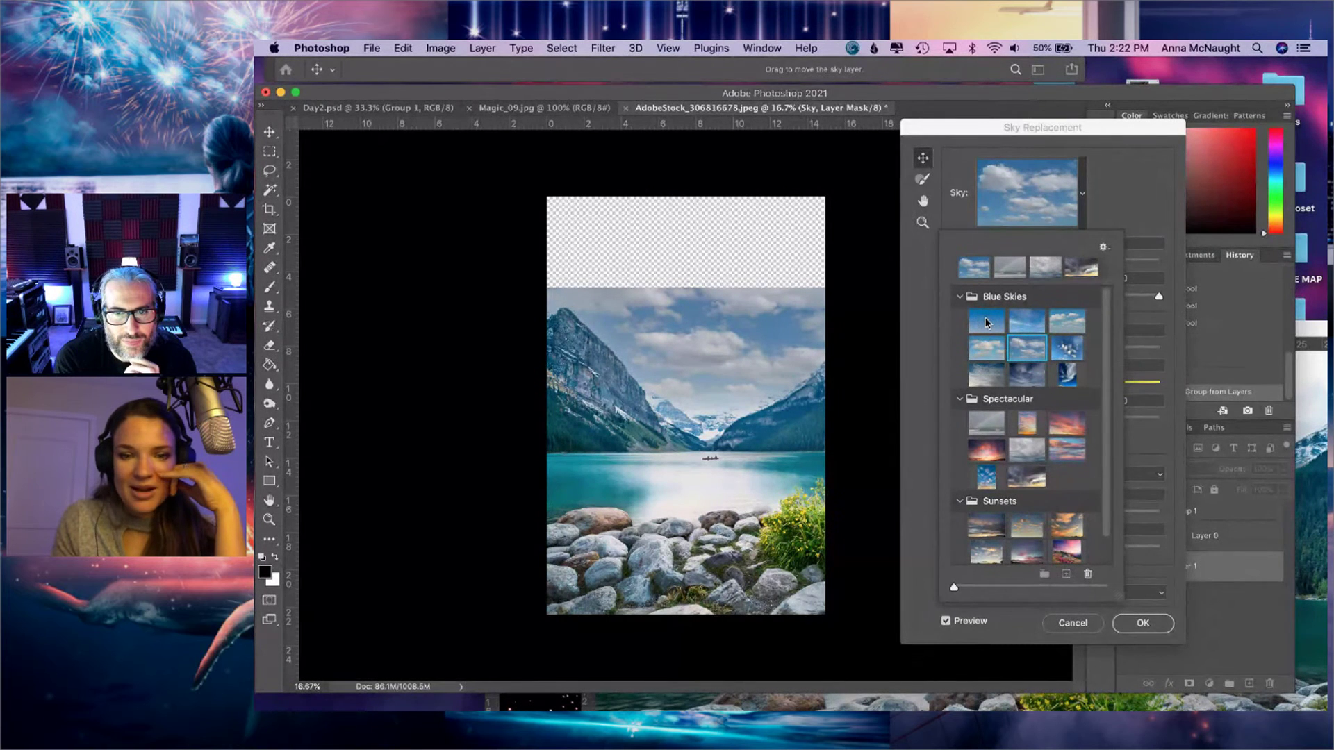
left_click(988, 323)
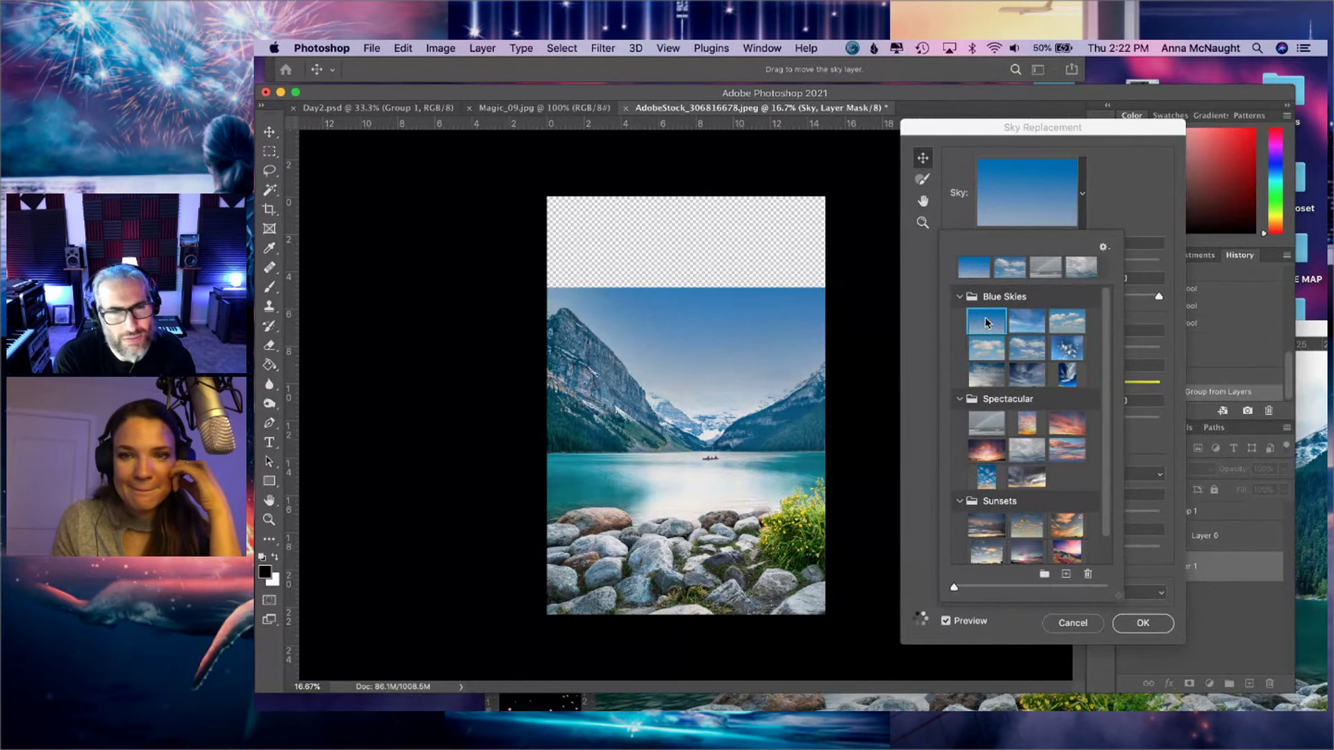
left_click(988, 358)
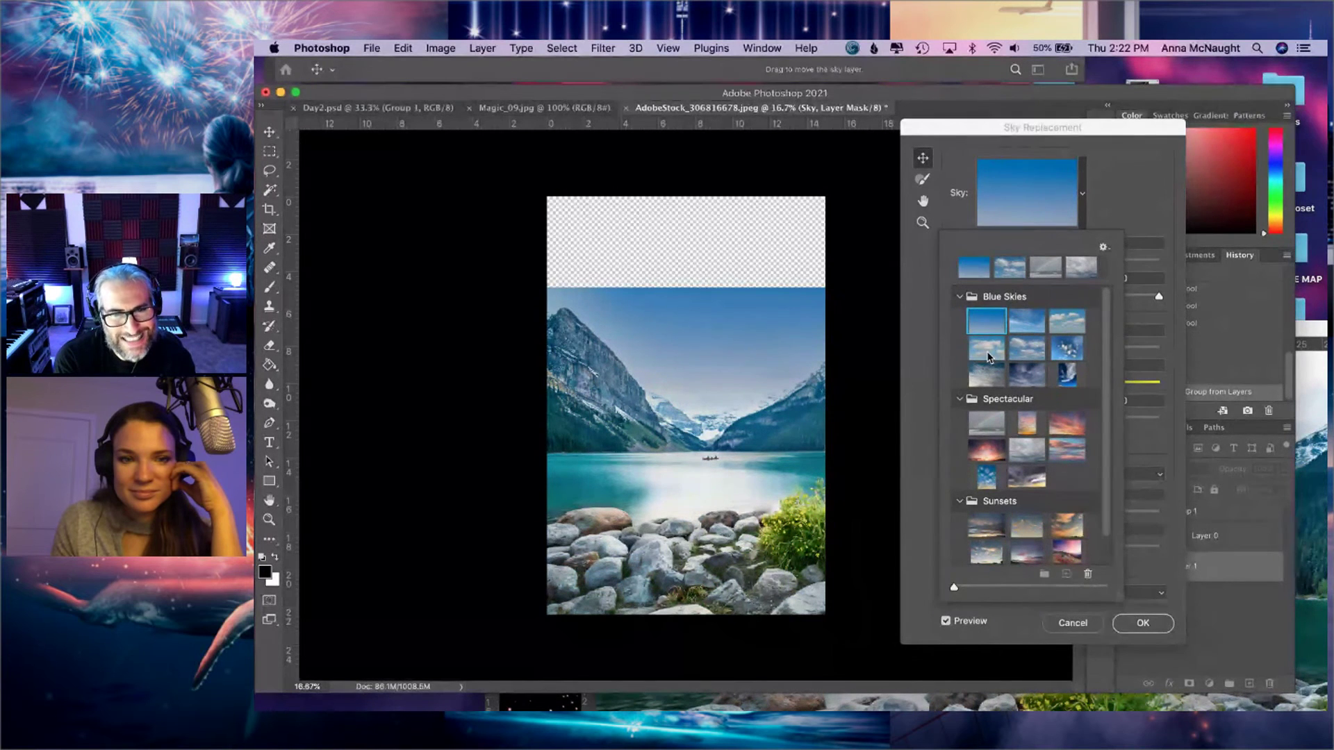
left_click(988, 356)
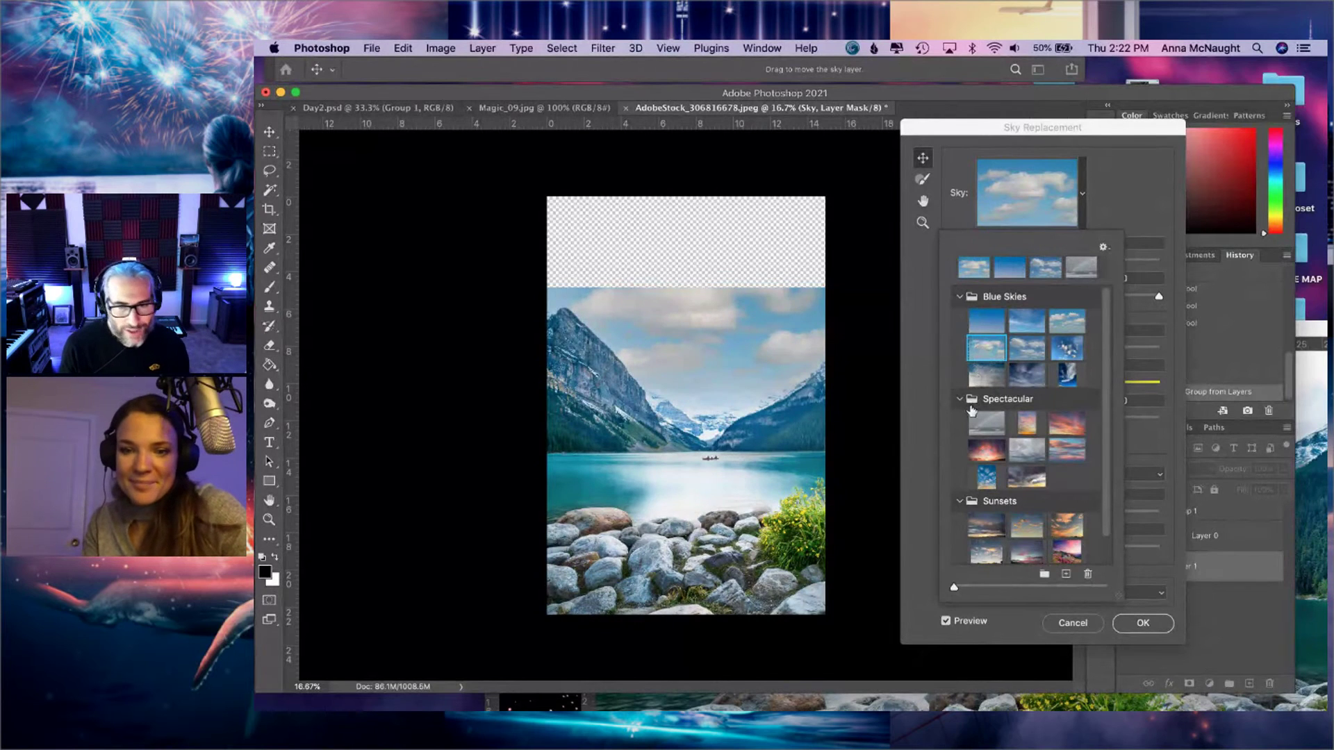
left_click(1023, 522)
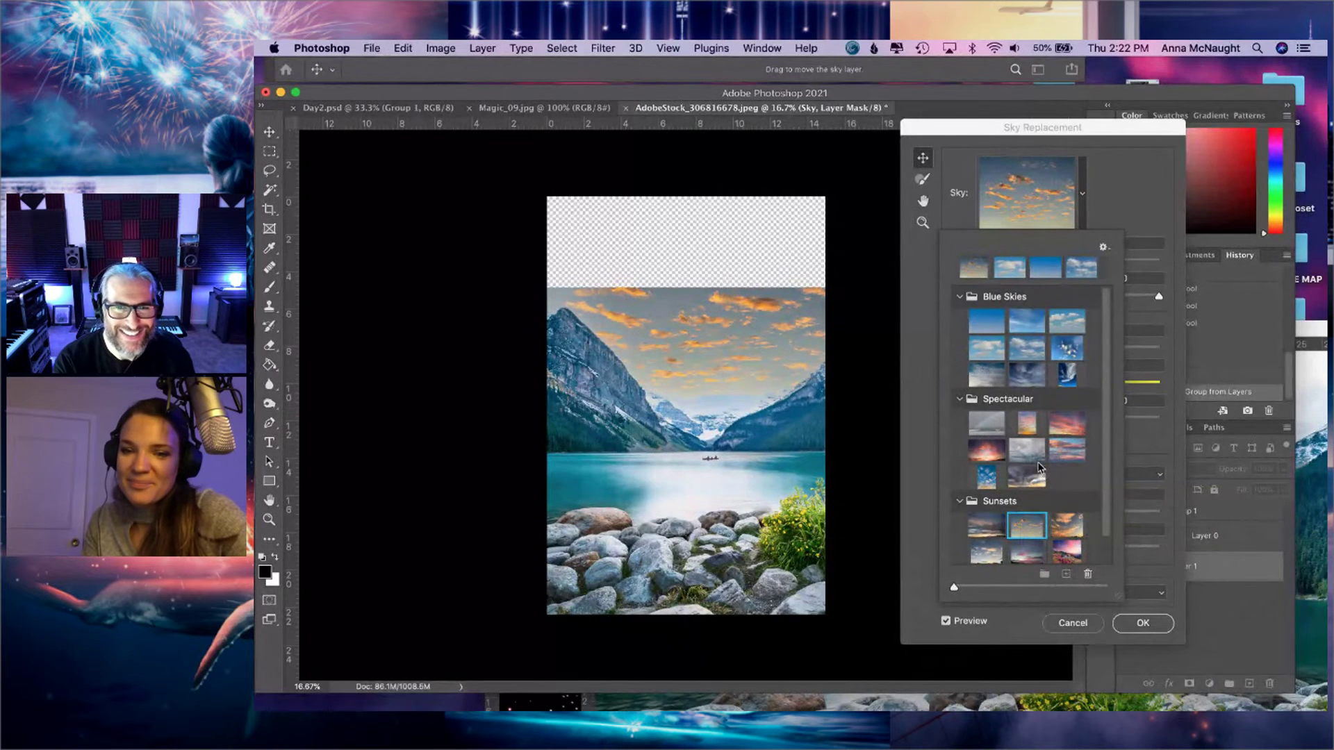
left_click(1050, 460)
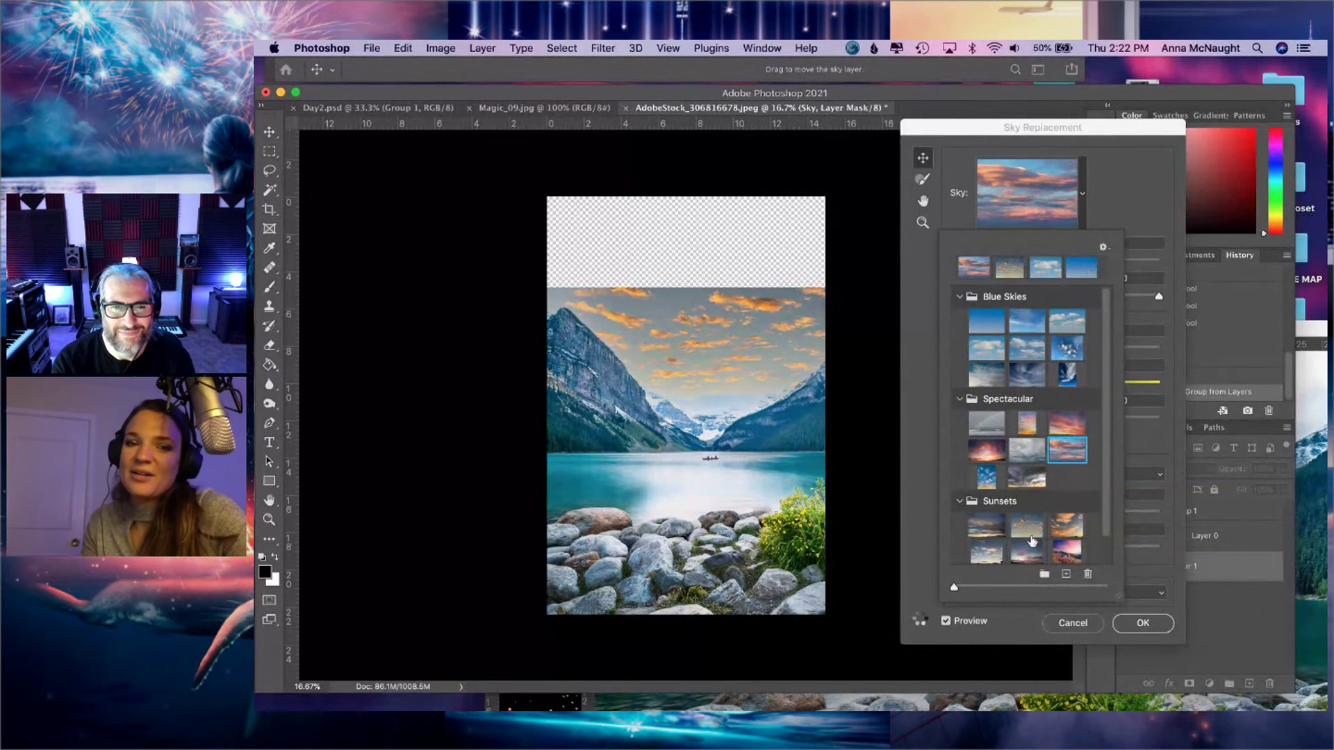
- Apply the Blue Skies preset with scattered white clouds to the lake photo, output as new layers
scroll(1031, 542, "down", 2)
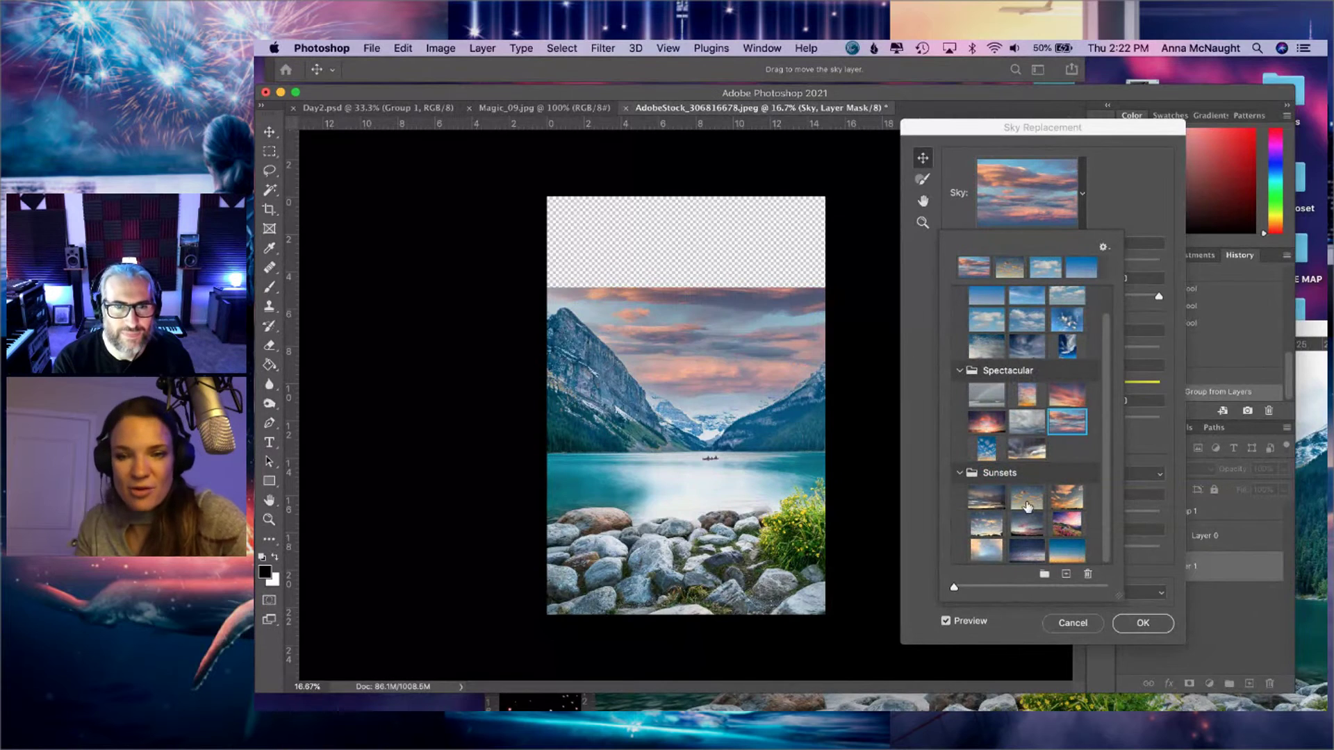
left_click(993, 321)
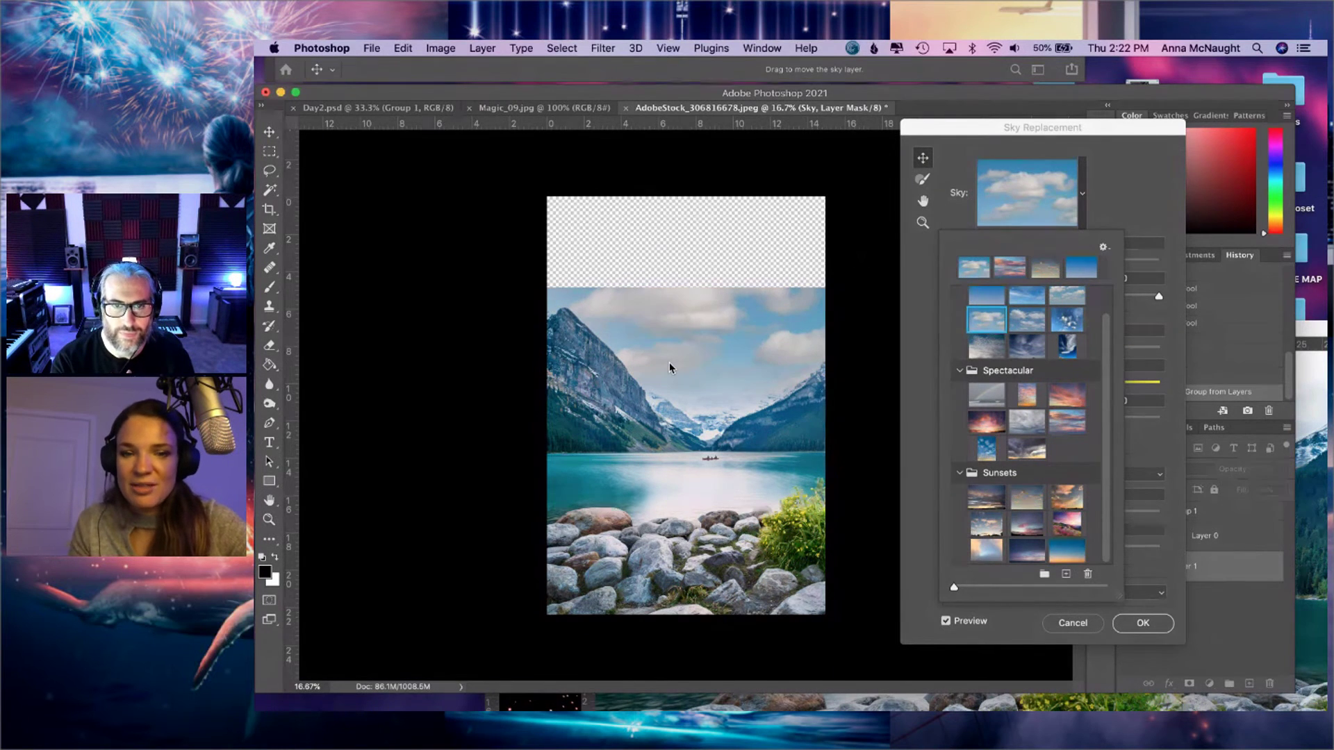
left_click(697, 352)
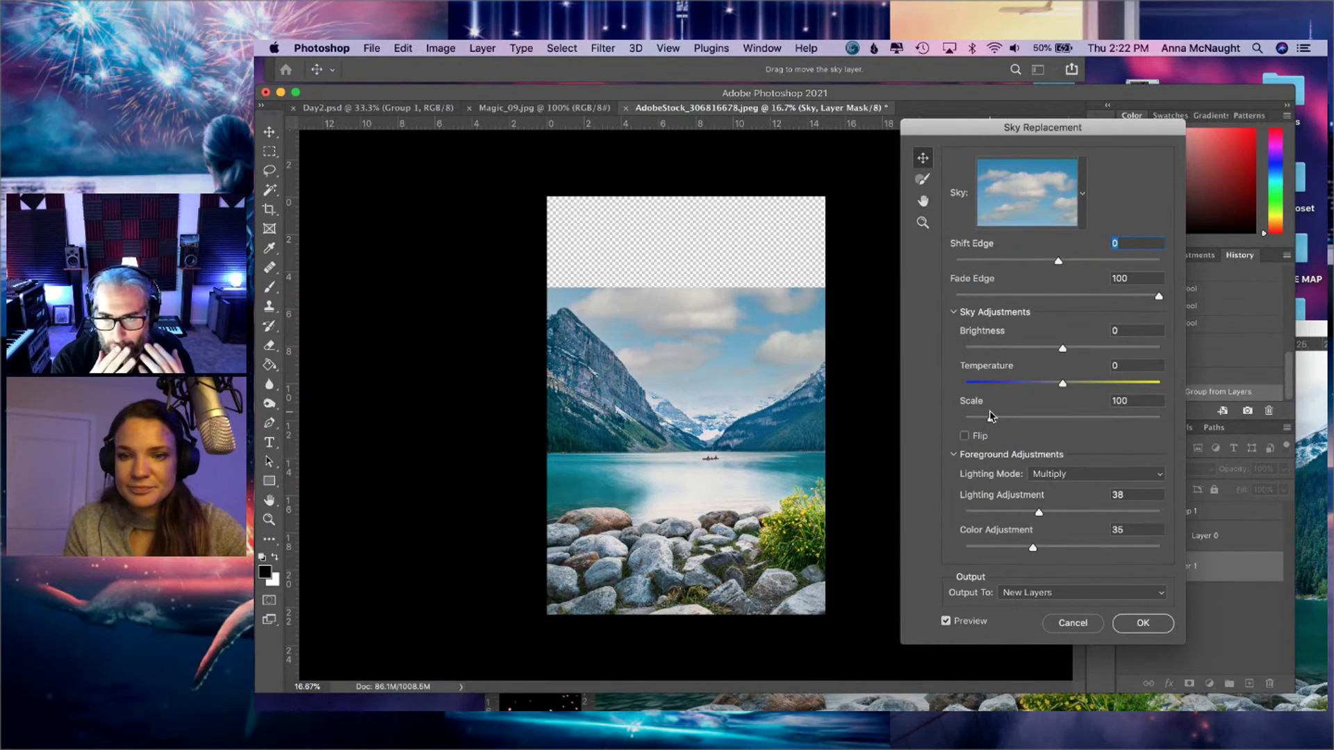
left_click(1143, 624)
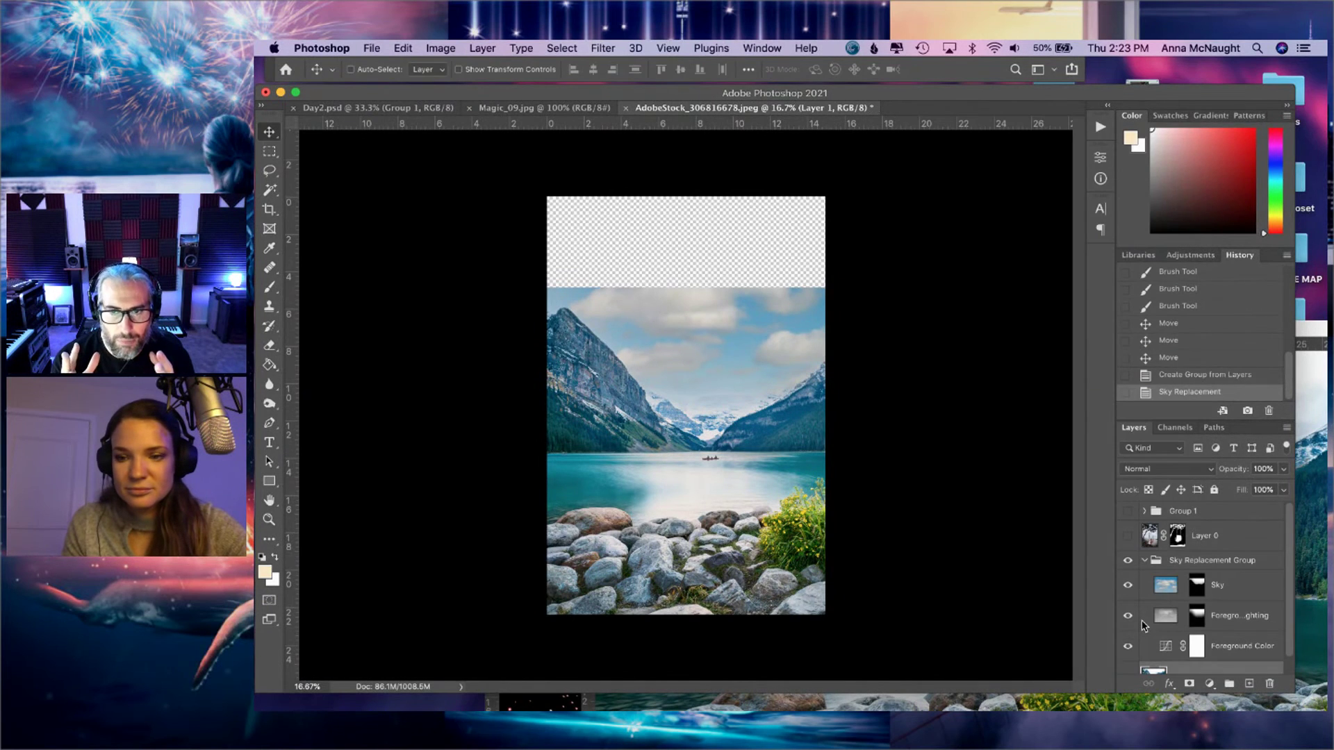
- Shift the Sky layer of the Sky Replacement Group slightly and try to stretch it upward over the transparent area
left_click(1159, 582)
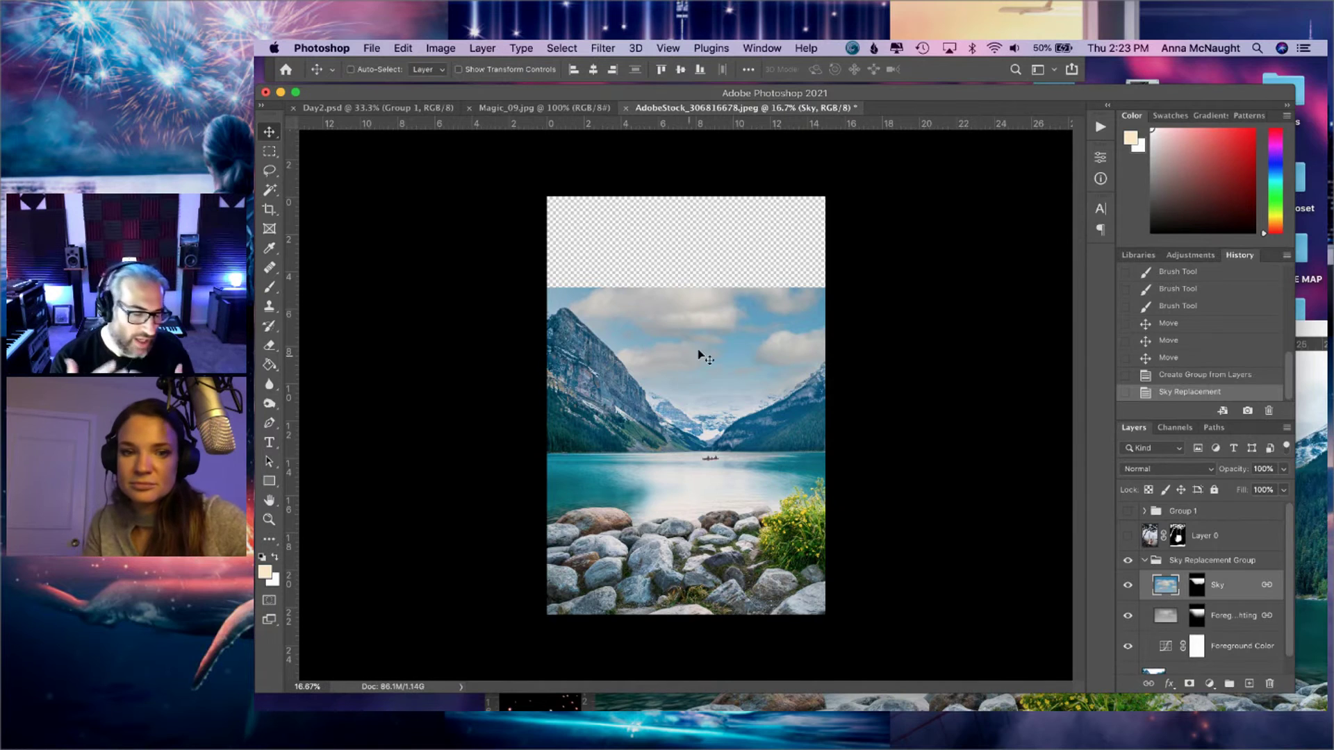
left_click_drag(709, 291, 705, 338)
key("ctrl+t")
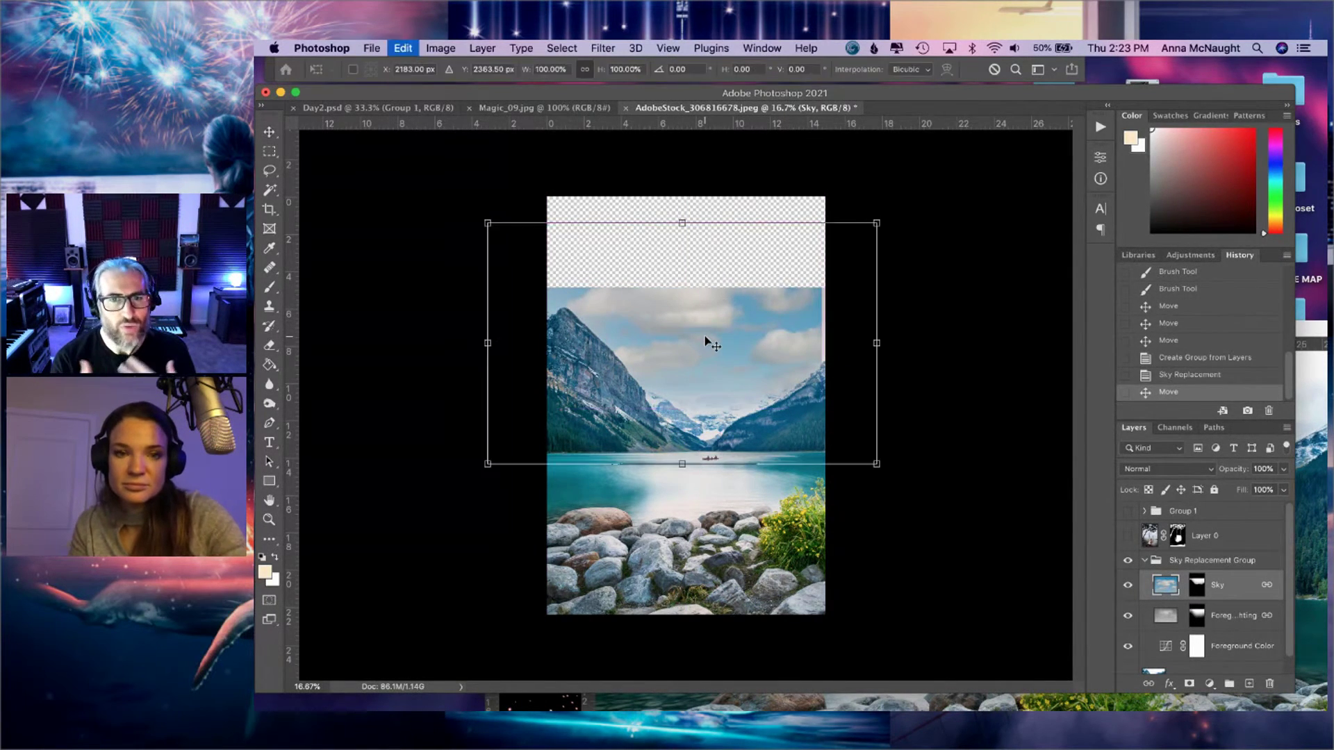
left_click_drag(682, 218, 695, 128)
key("super+z")
- Paint the Sky layer's mask white above the mountains to extend the visible sky up into the transparent area
left_click(1197, 586)
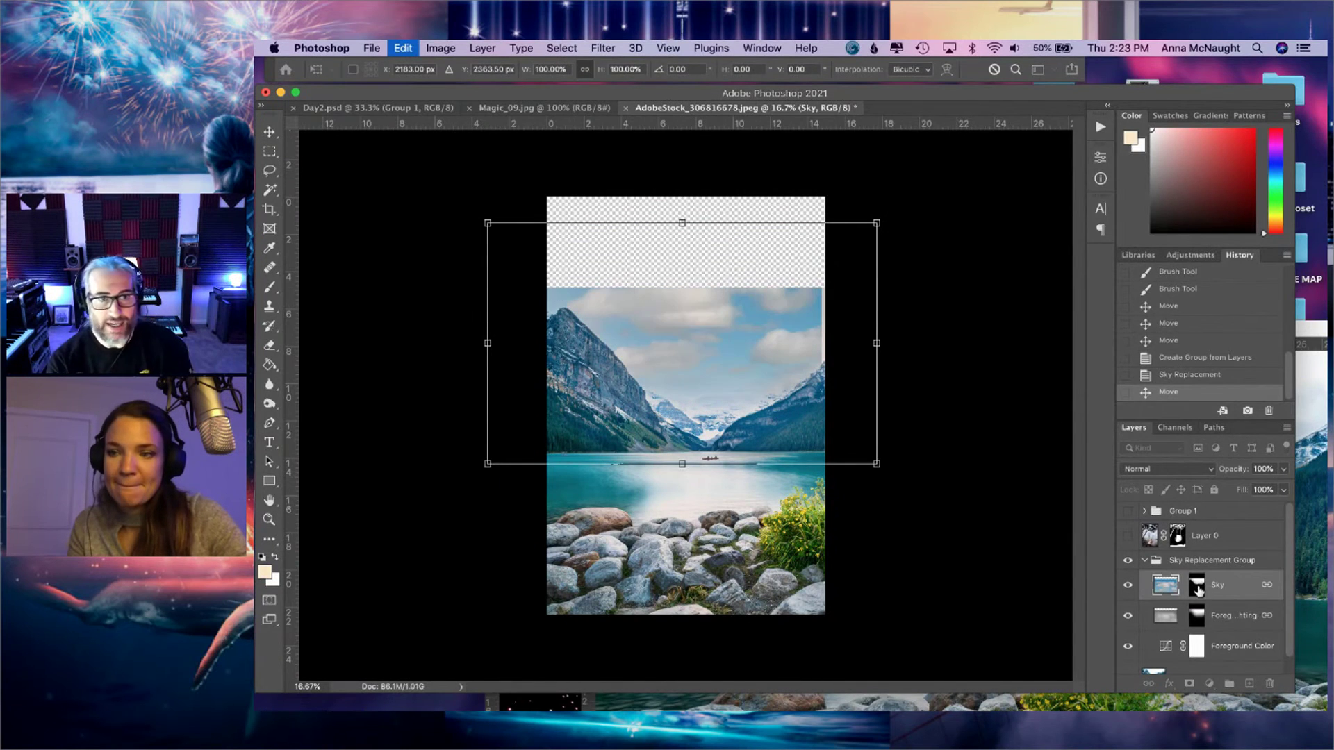
left_click_drag(760, 373, 765, 375)
key("super+z")
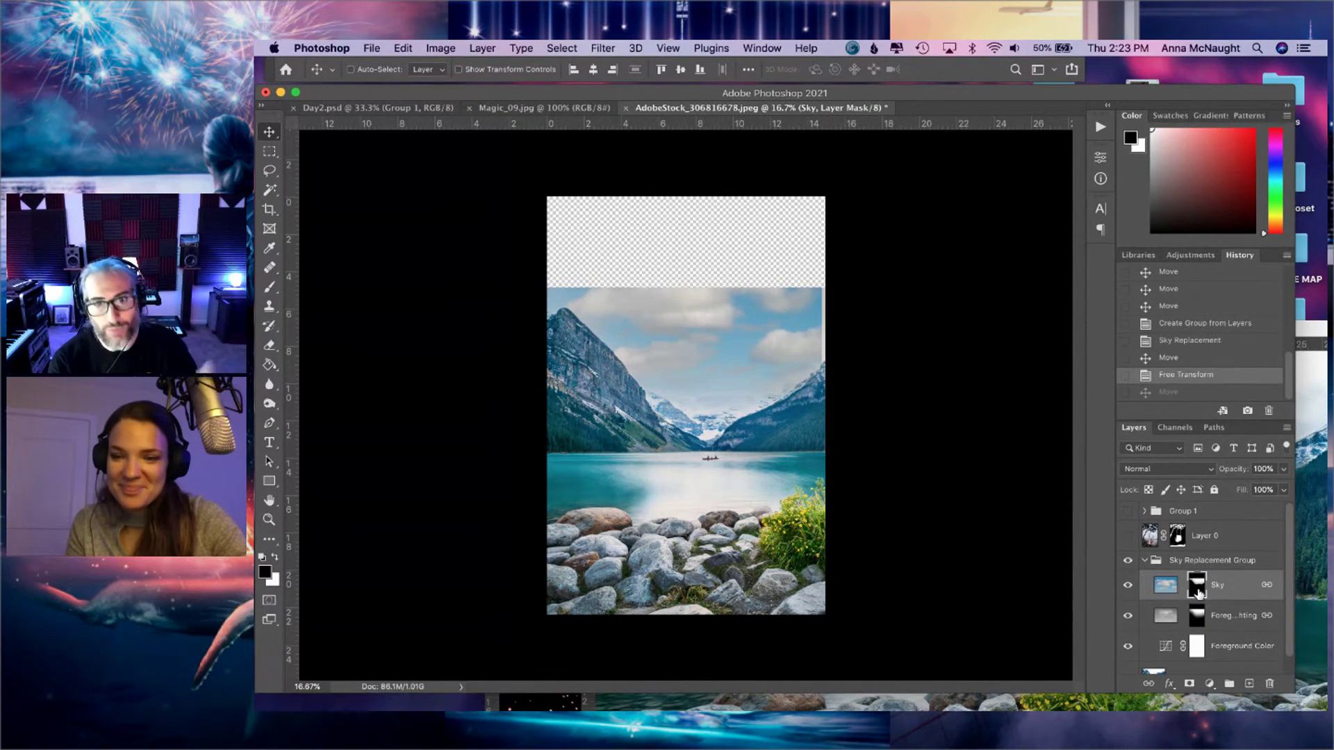
left_click(268, 289)
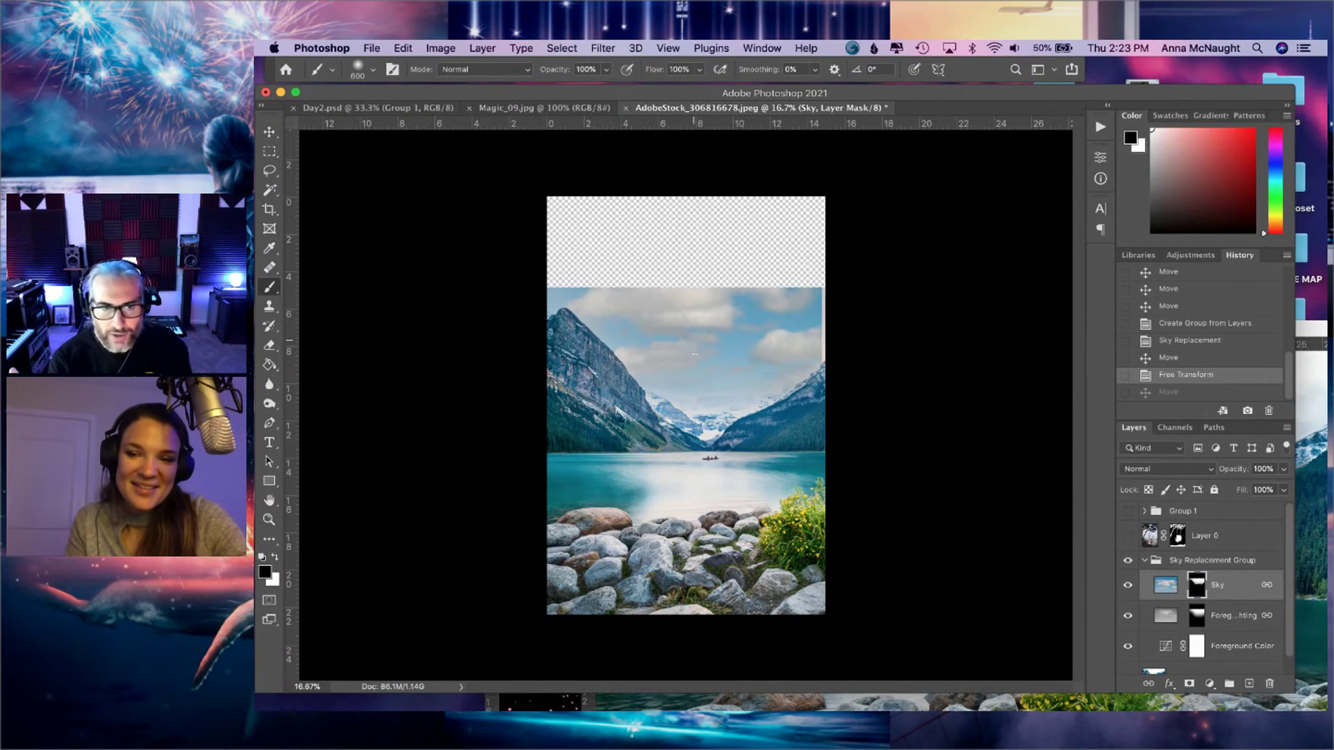
key("x")
mouse_move(629, 278)
left_mouse_down()
mouse_move(799, 264)
mouse_move(682, 226)
mouse_move(556, 232)
left_mouse_up()
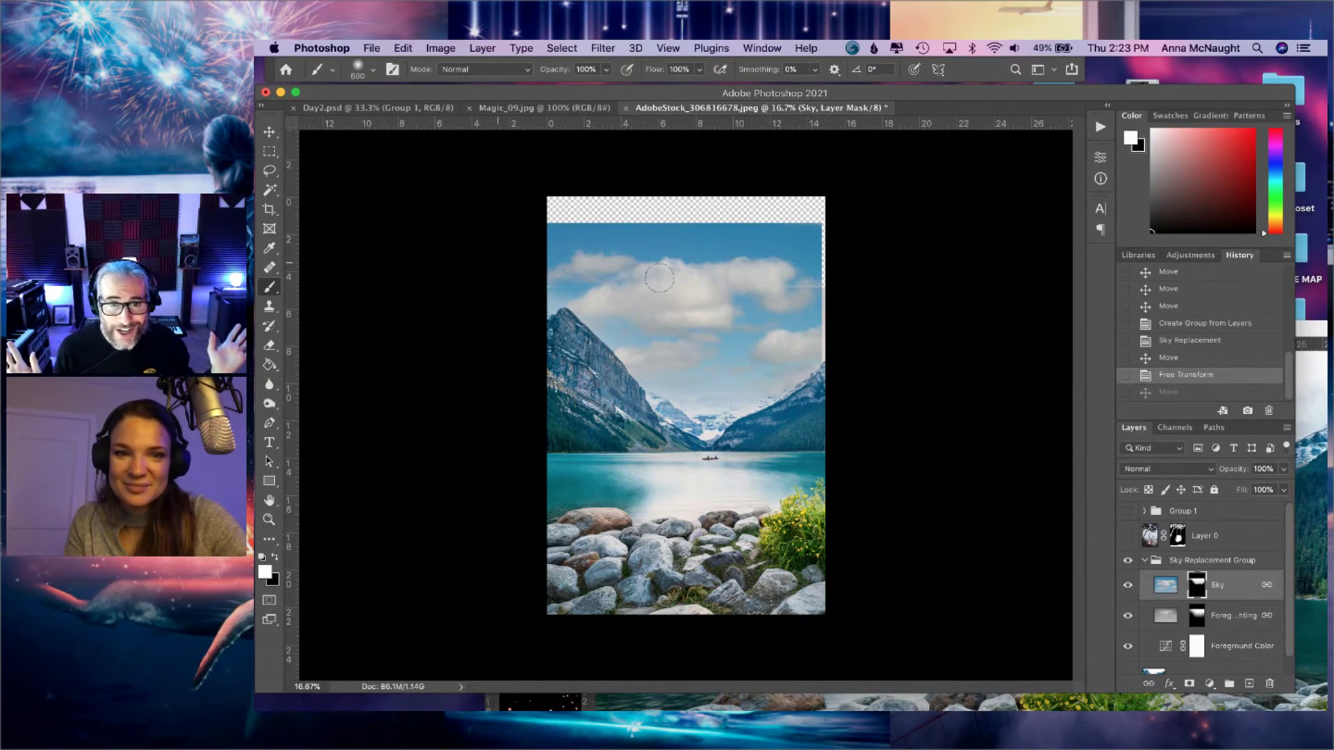
left_click(809, 304)
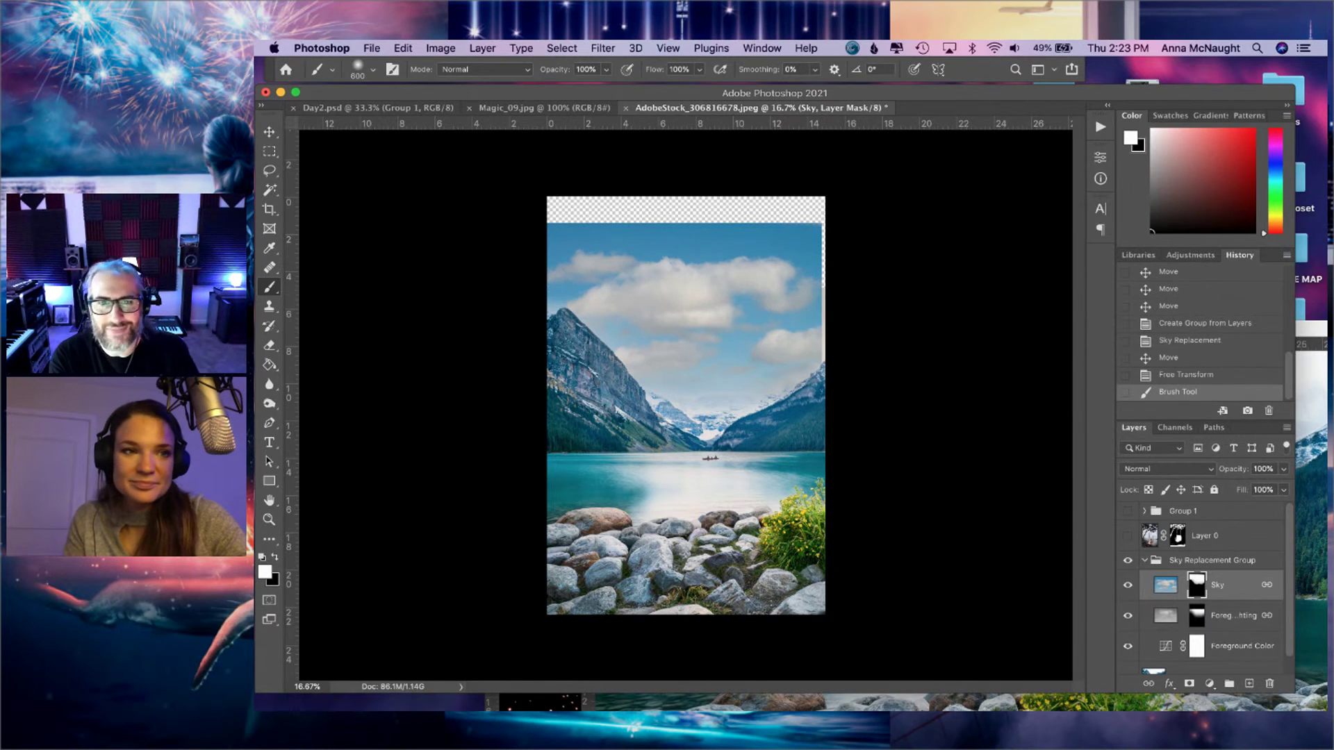
- Nudge the Sky layer's mask slightly up and a few larger increments to the right
key("v")
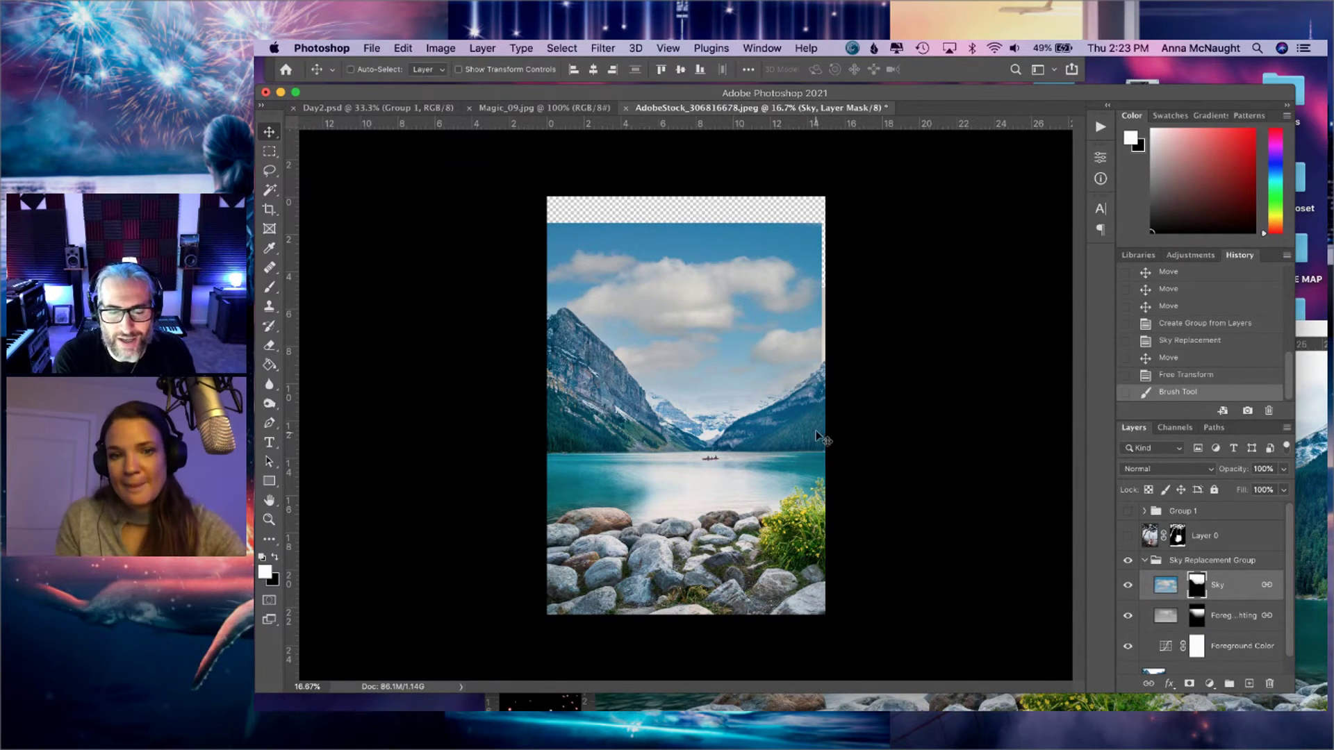
key("Up")
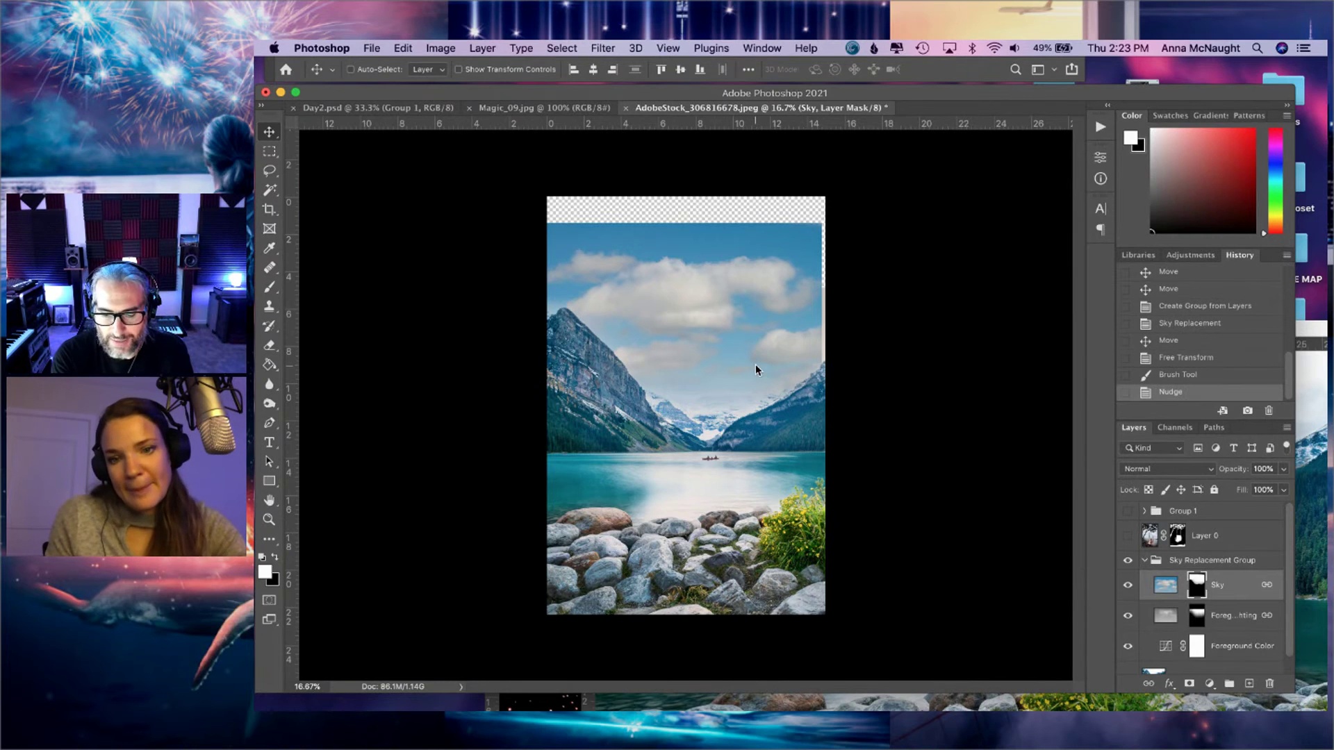
key("shift+Right")
key("shift+Right")
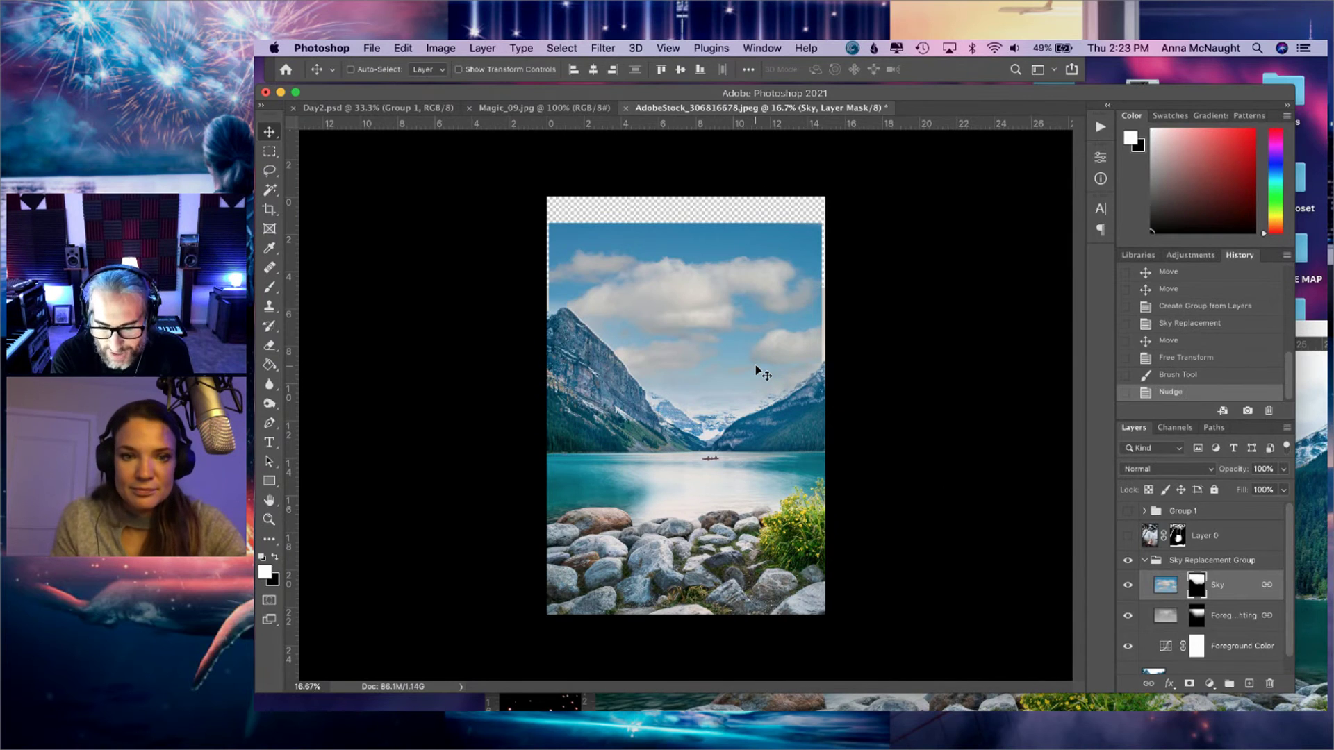
key("shift+Right")
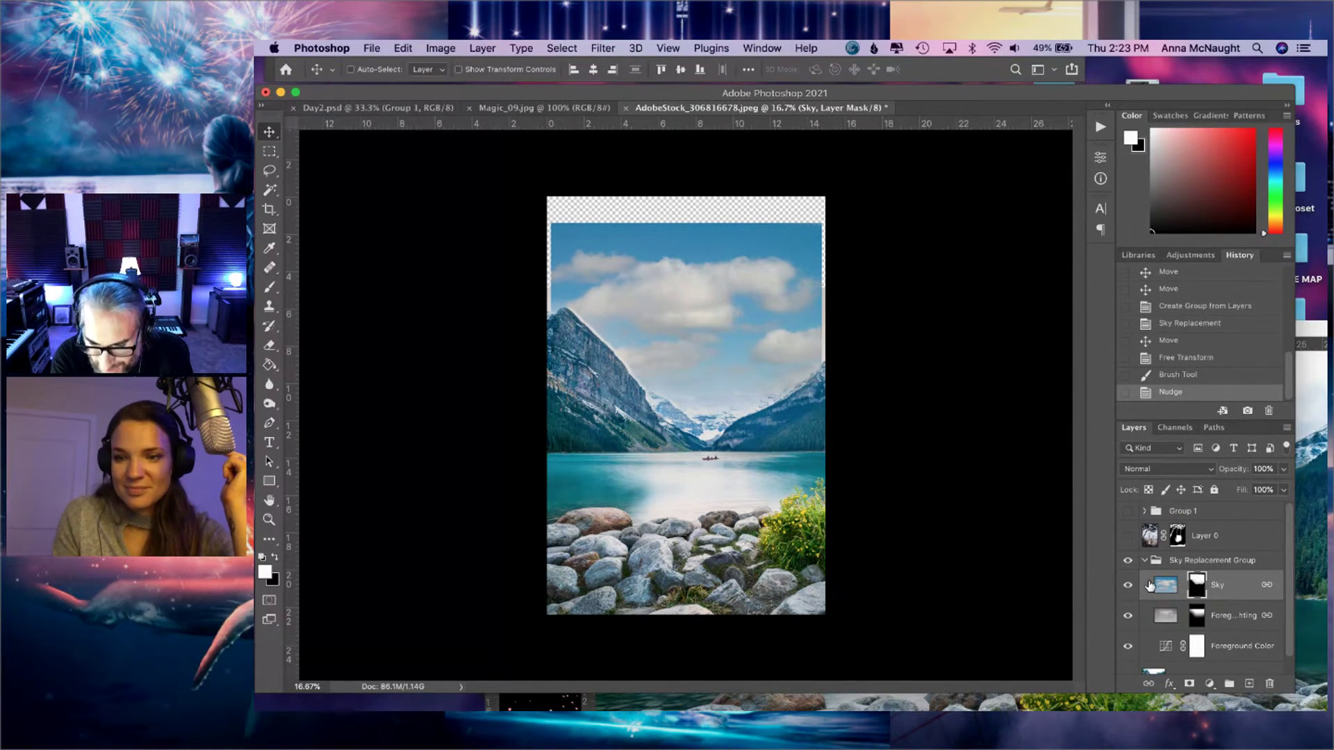
- Show the masked Layer 0 and Group 1 again, and close the separate lake photo AdobeStock_246479351.jpeg
left_click(1128, 537)
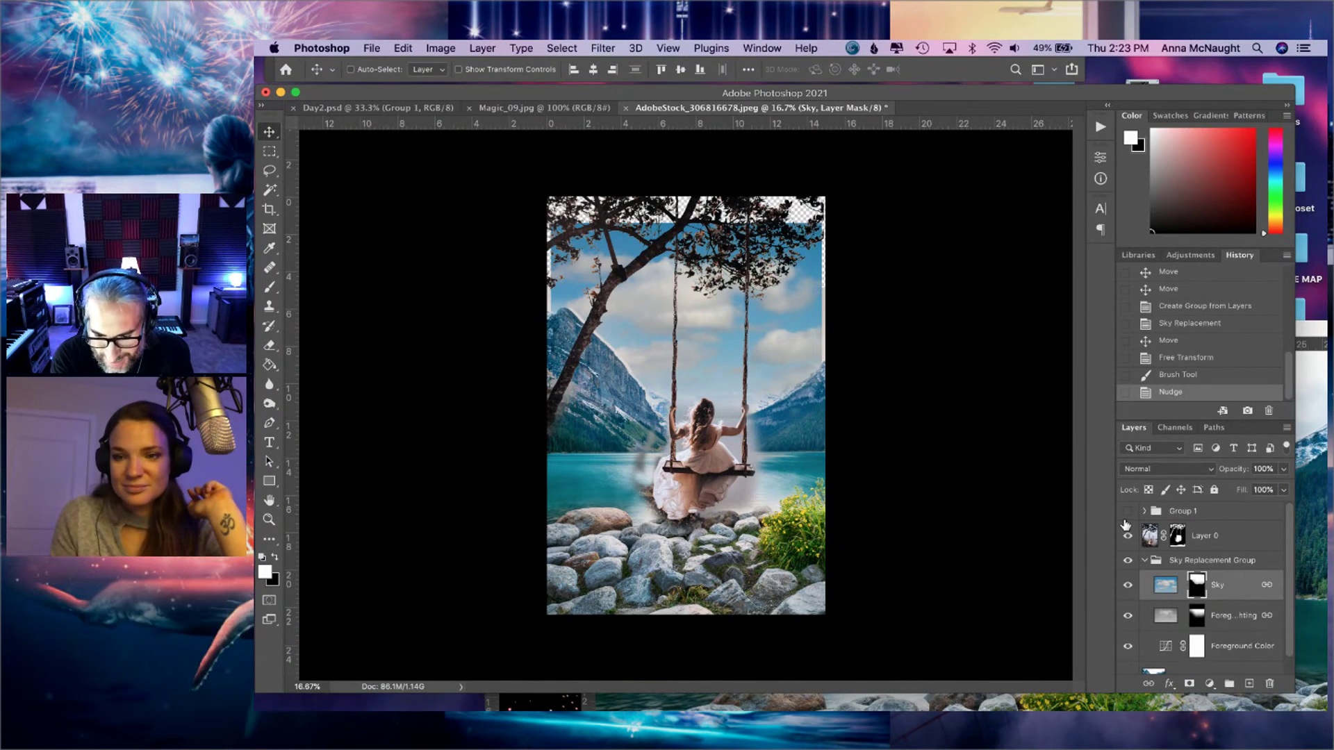
left_click(1127, 513)
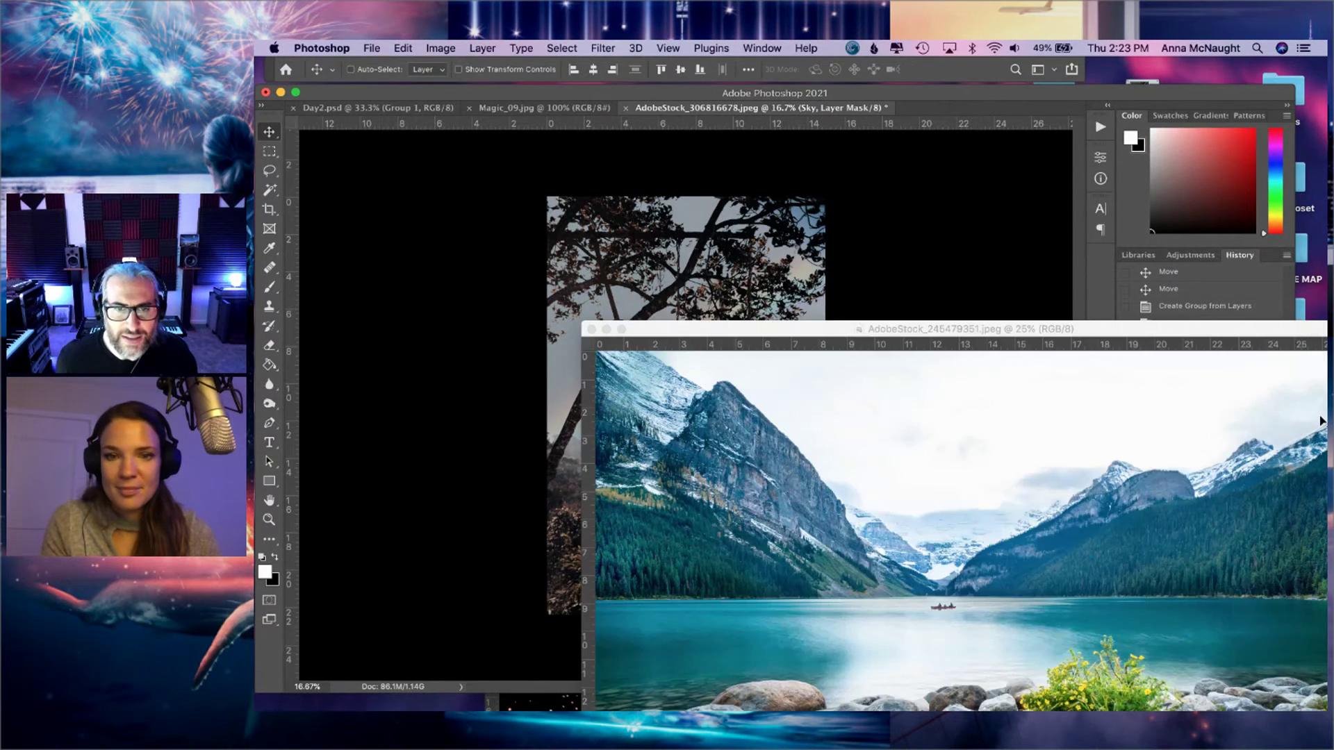
left_click(592, 330)
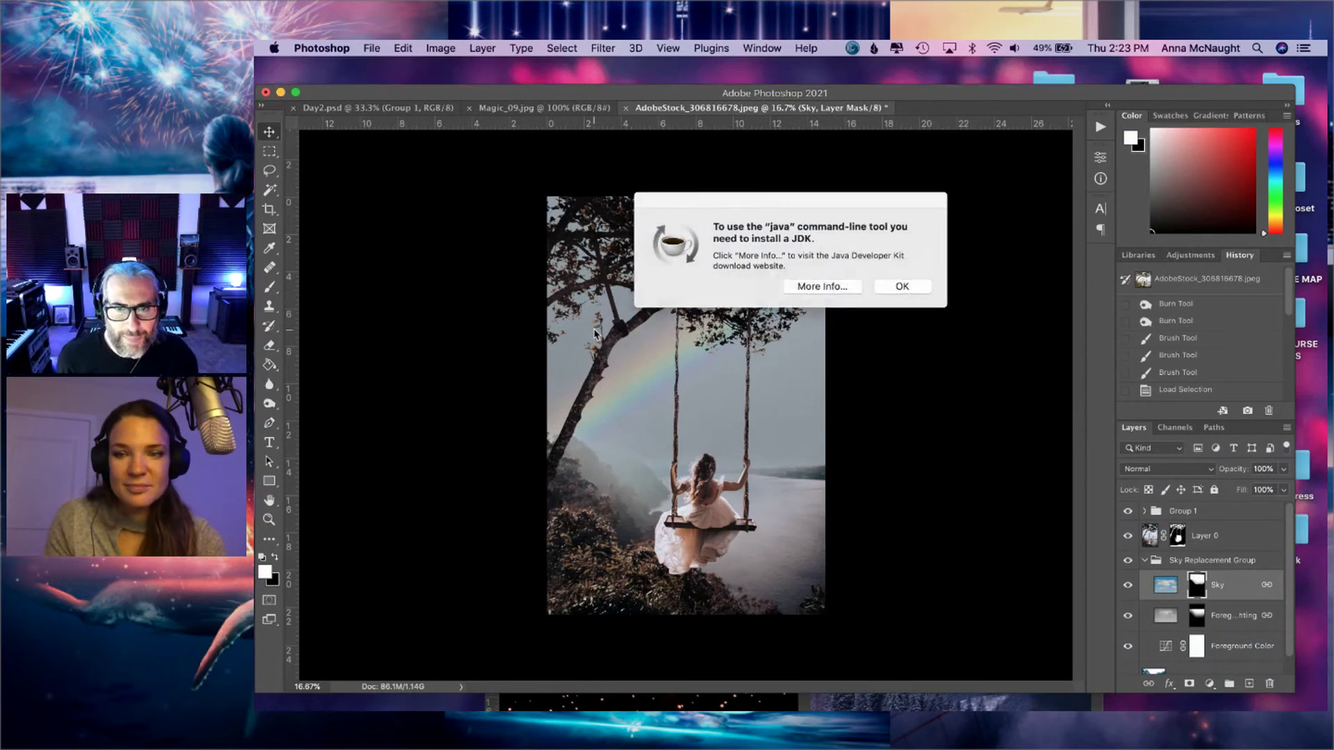
left_click(903, 286)
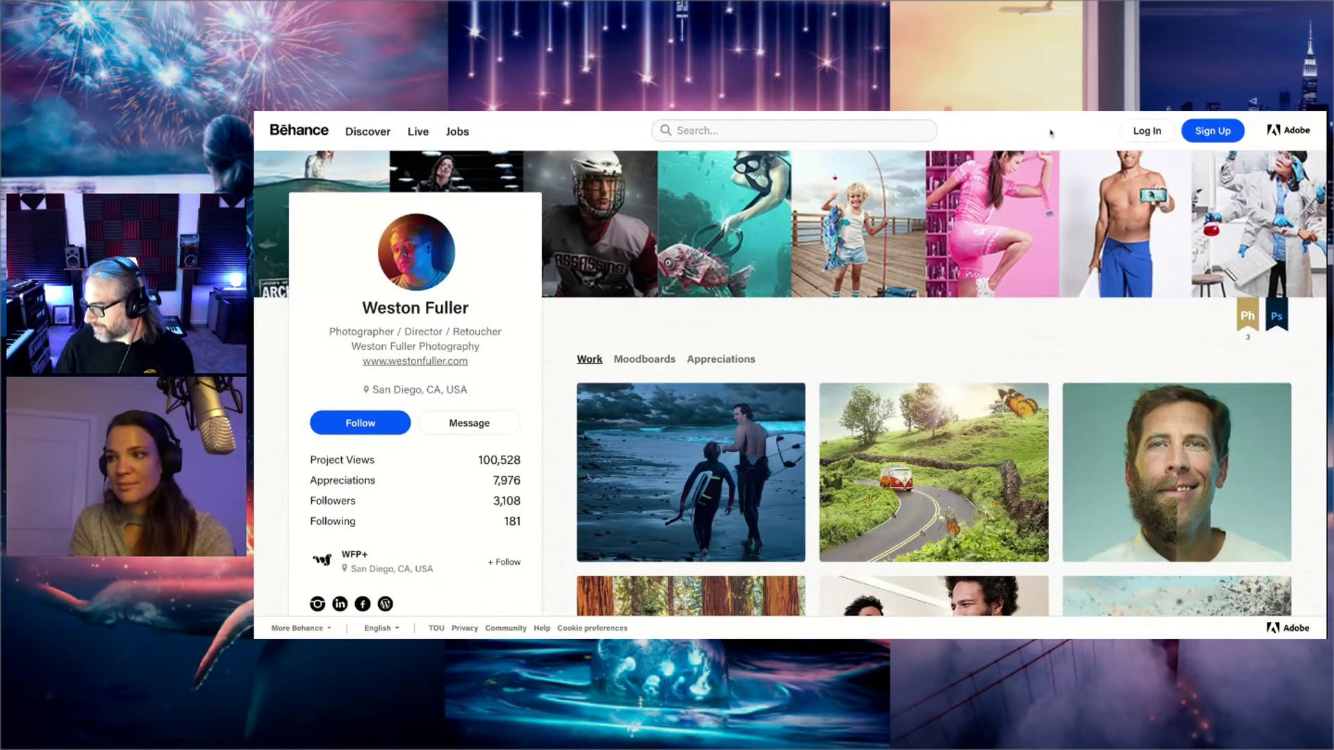
- Switch to Behance and browse the work in the photographer's portfolio
scroll(743, 335, "down", 3)
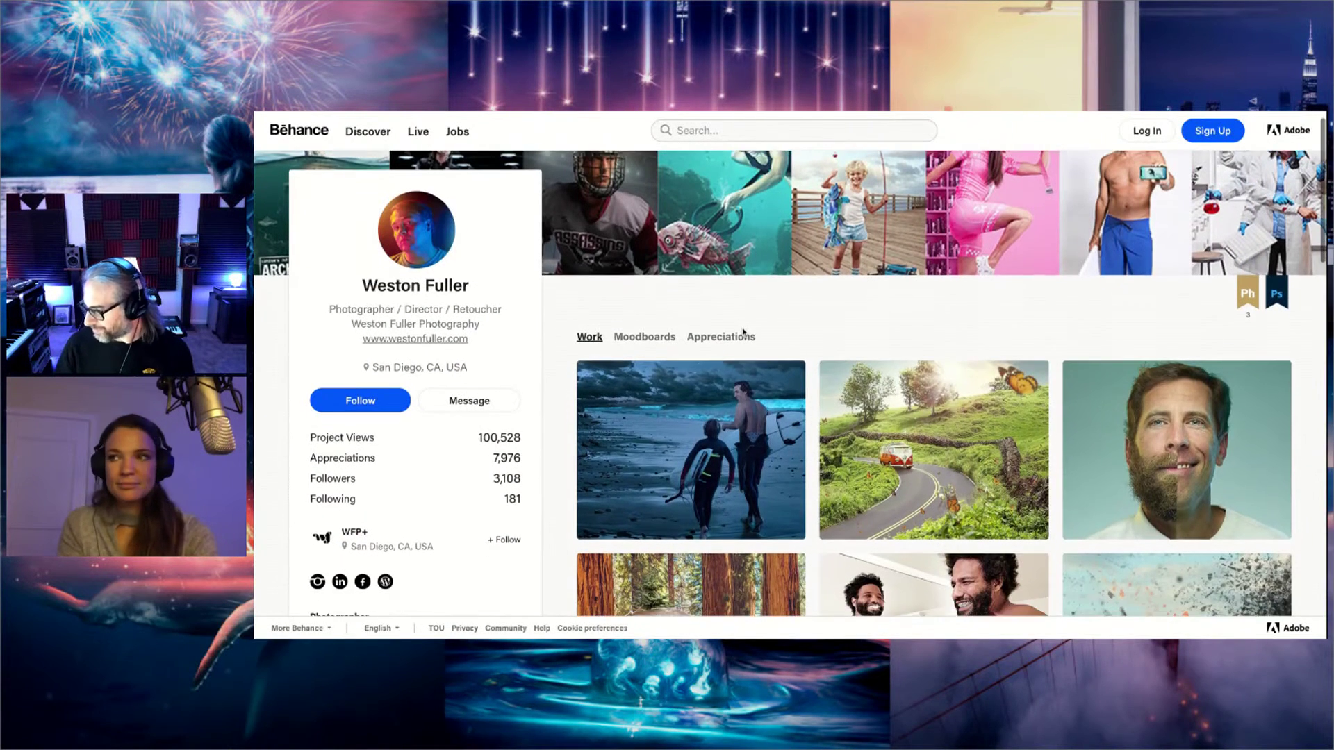
scroll(743, 332, "down", 3)
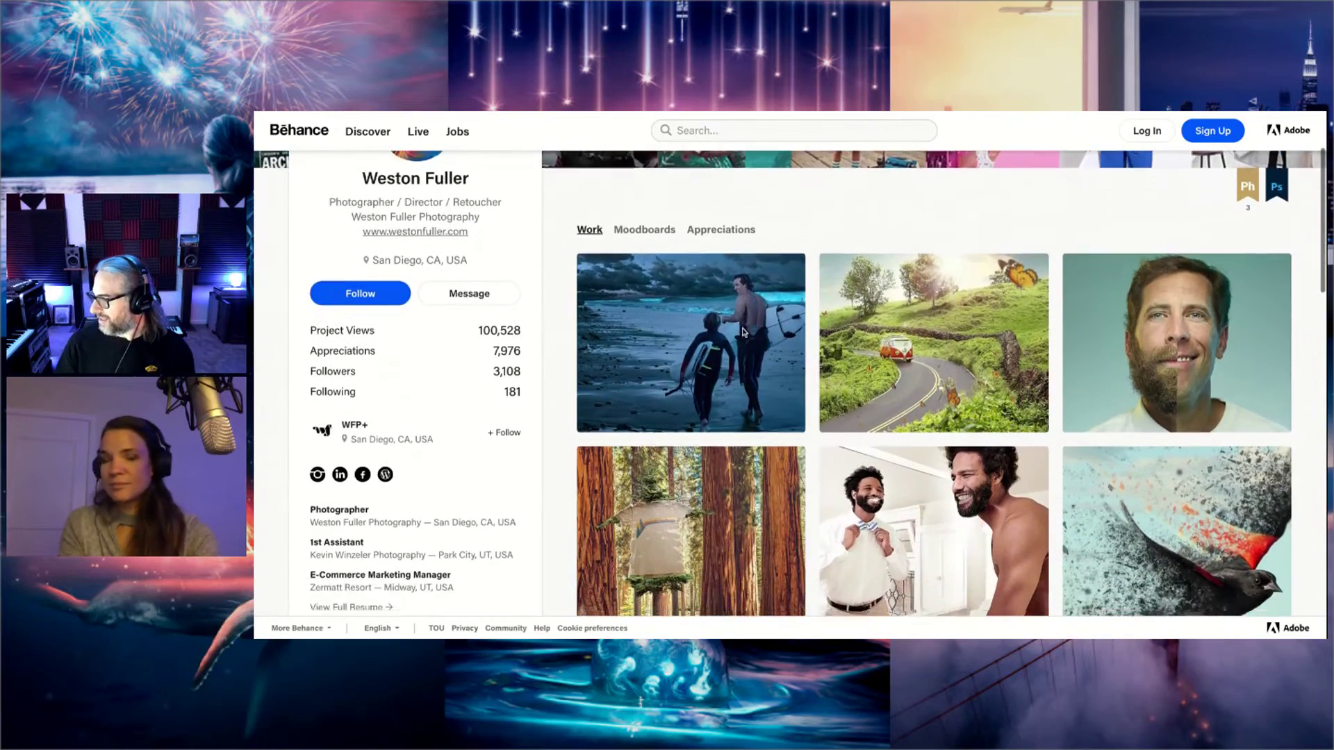
scroll(743, 332, "down", 5)
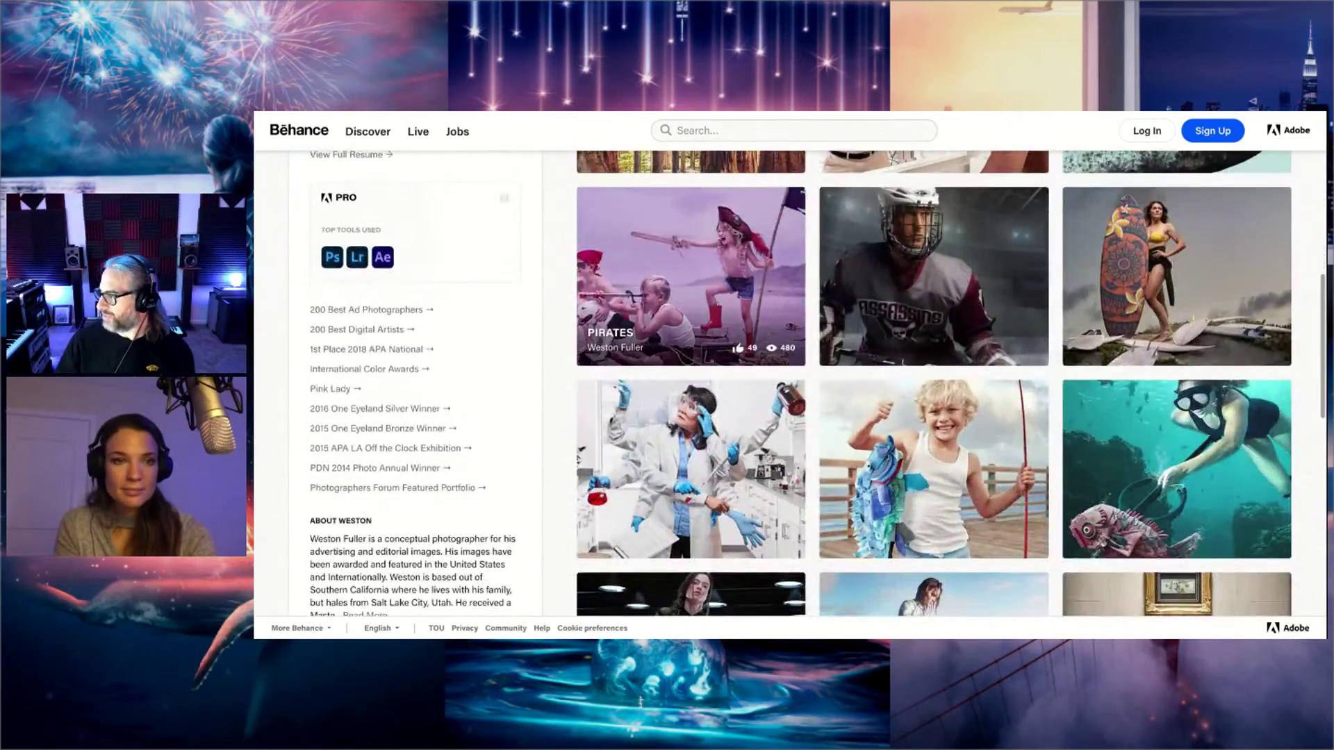
- Open the Catch & Recycle: Spear Fishing project from the portfolio and look through its images and description down to the related projects
scroll(743, 332, "down", 4)
scroll(743, 333, "up", 2)
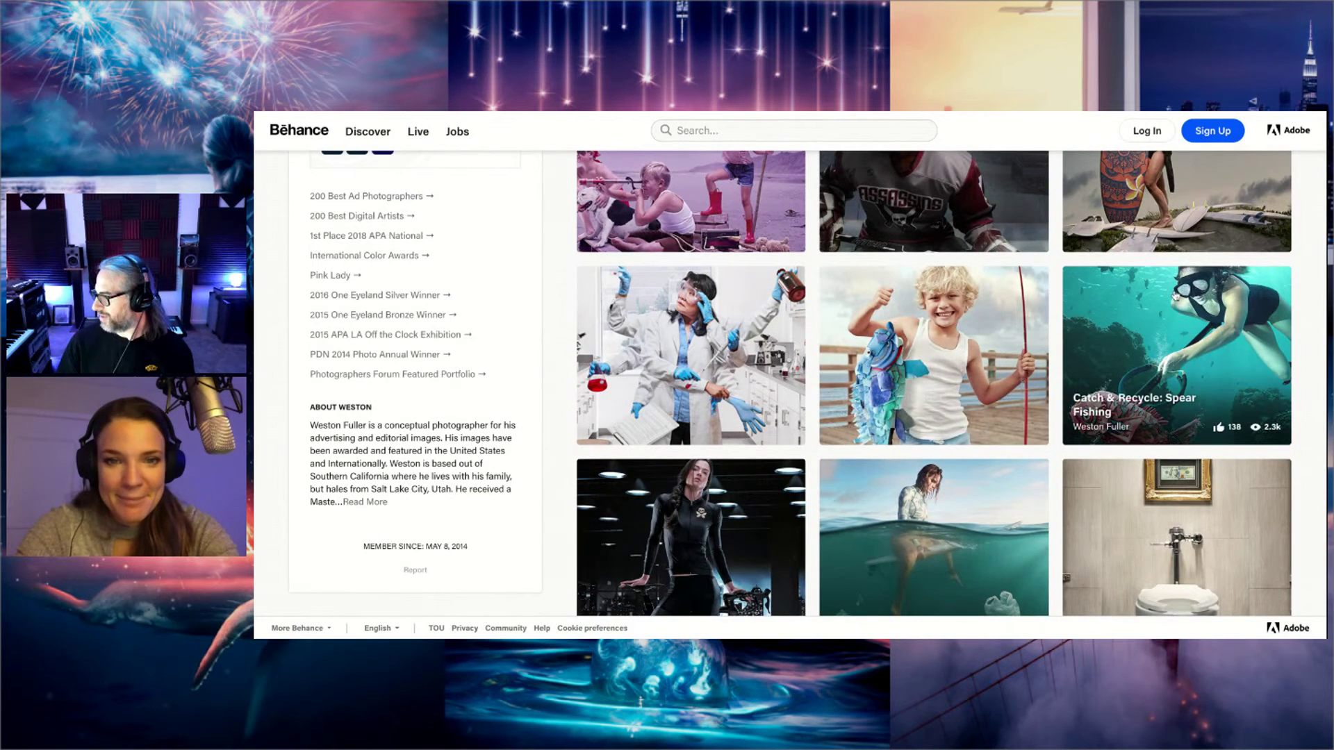
left_click(1174, 295)
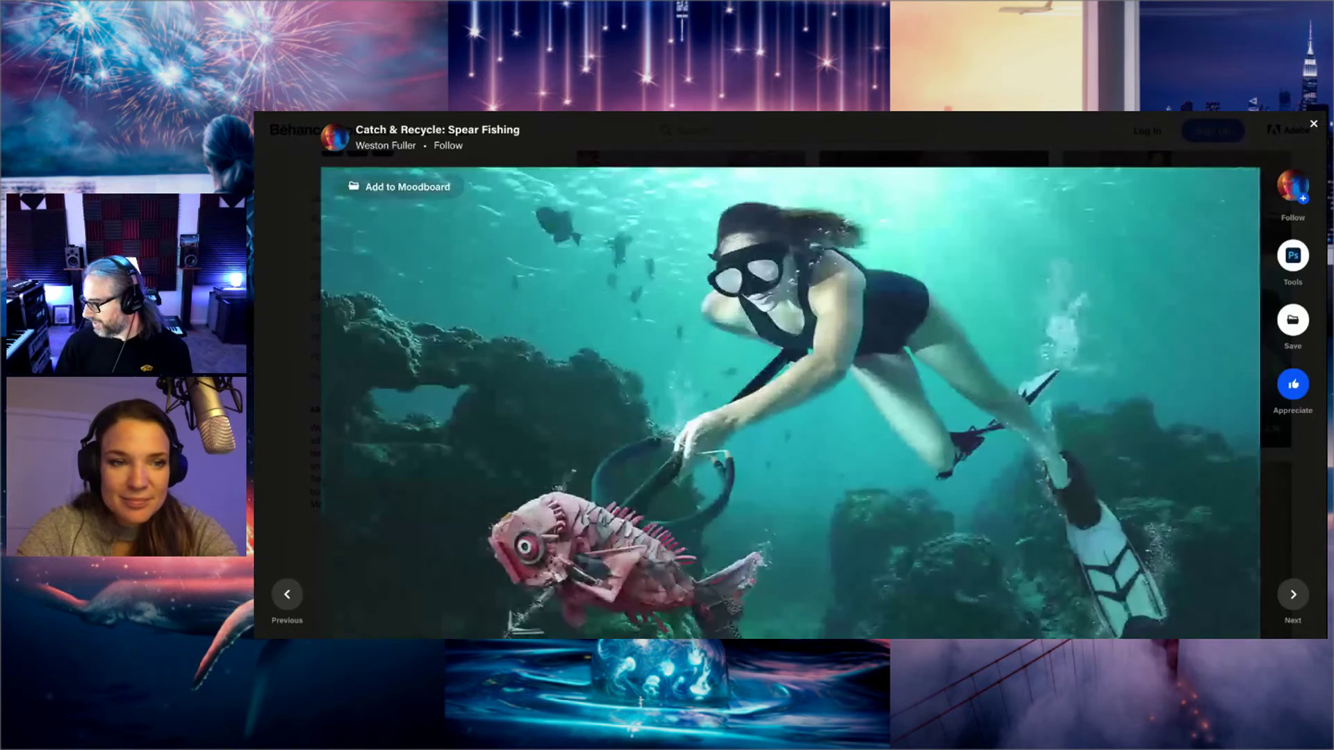
scroll(1063, 416, "down", 1)
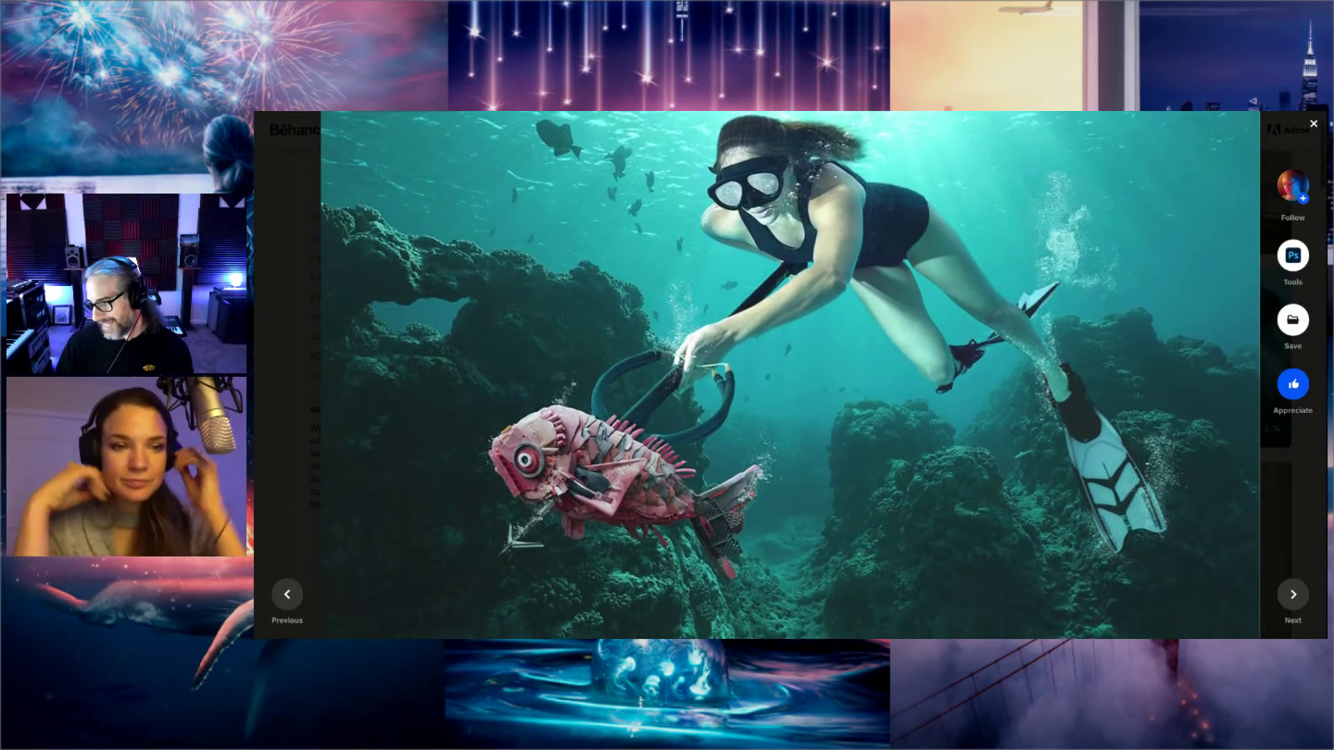
scroll(790, 375, "down", 5)
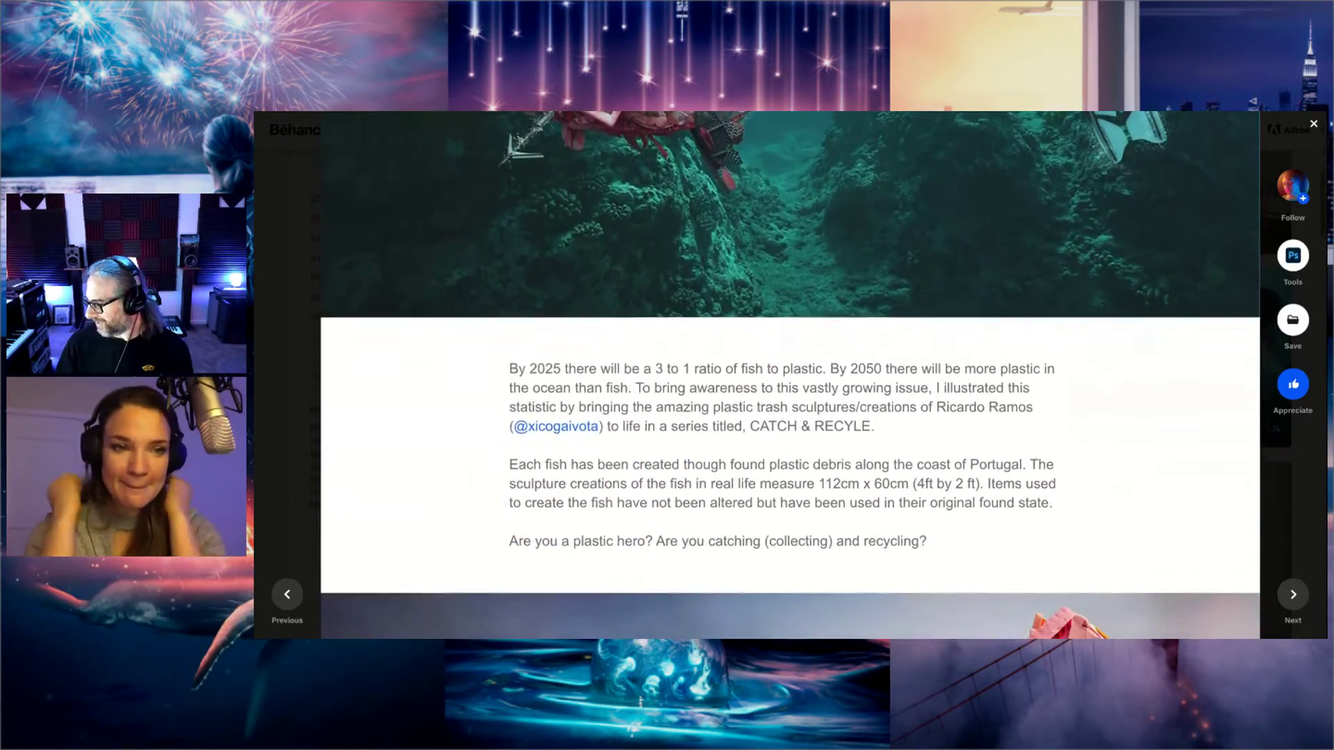
scroll(790, 375, "down", 2)
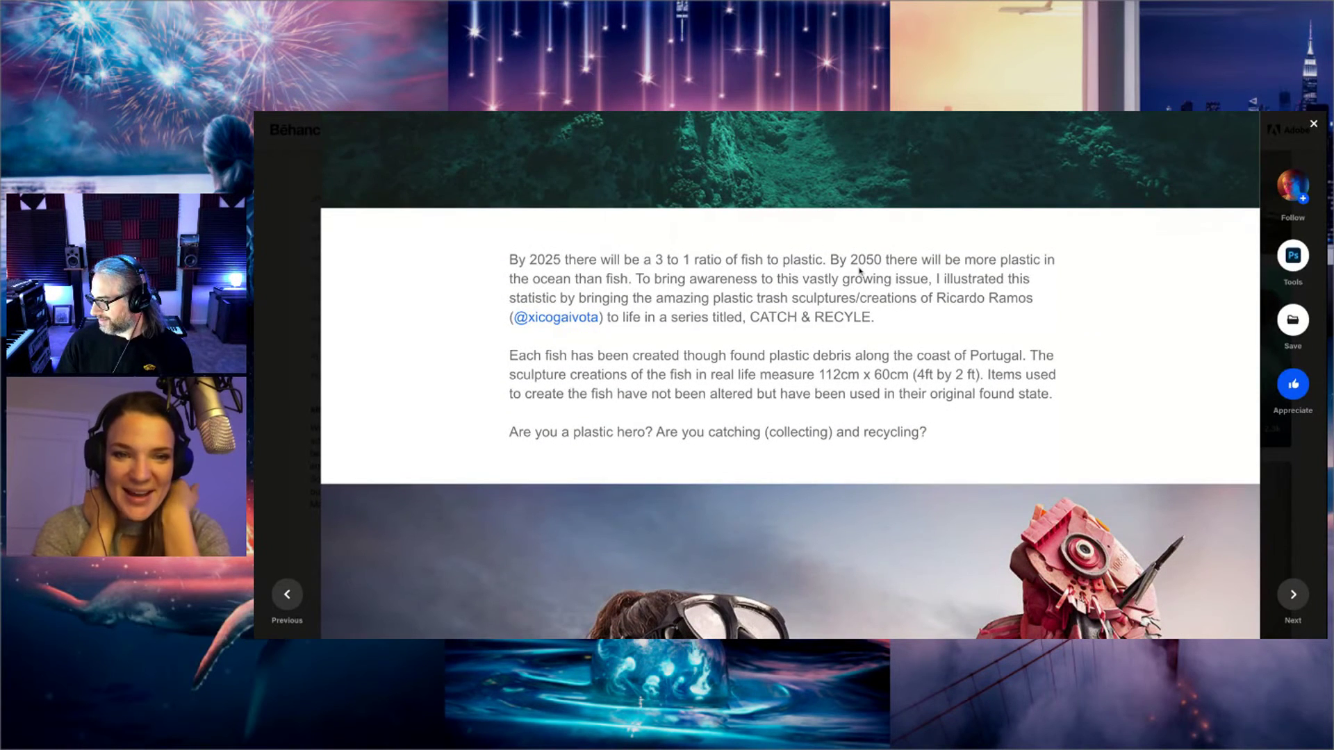
scroll(860, 271, "down", 4)
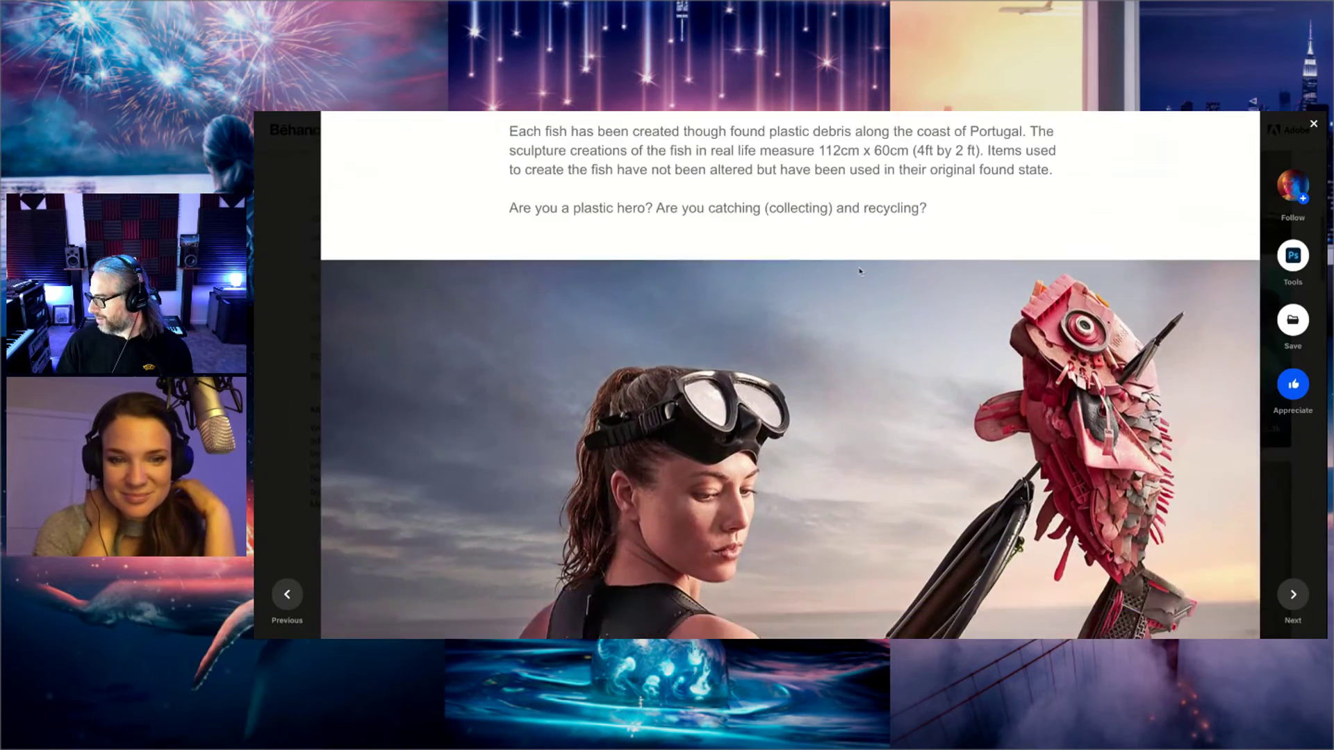
scroll(860, 271, "down", 3)
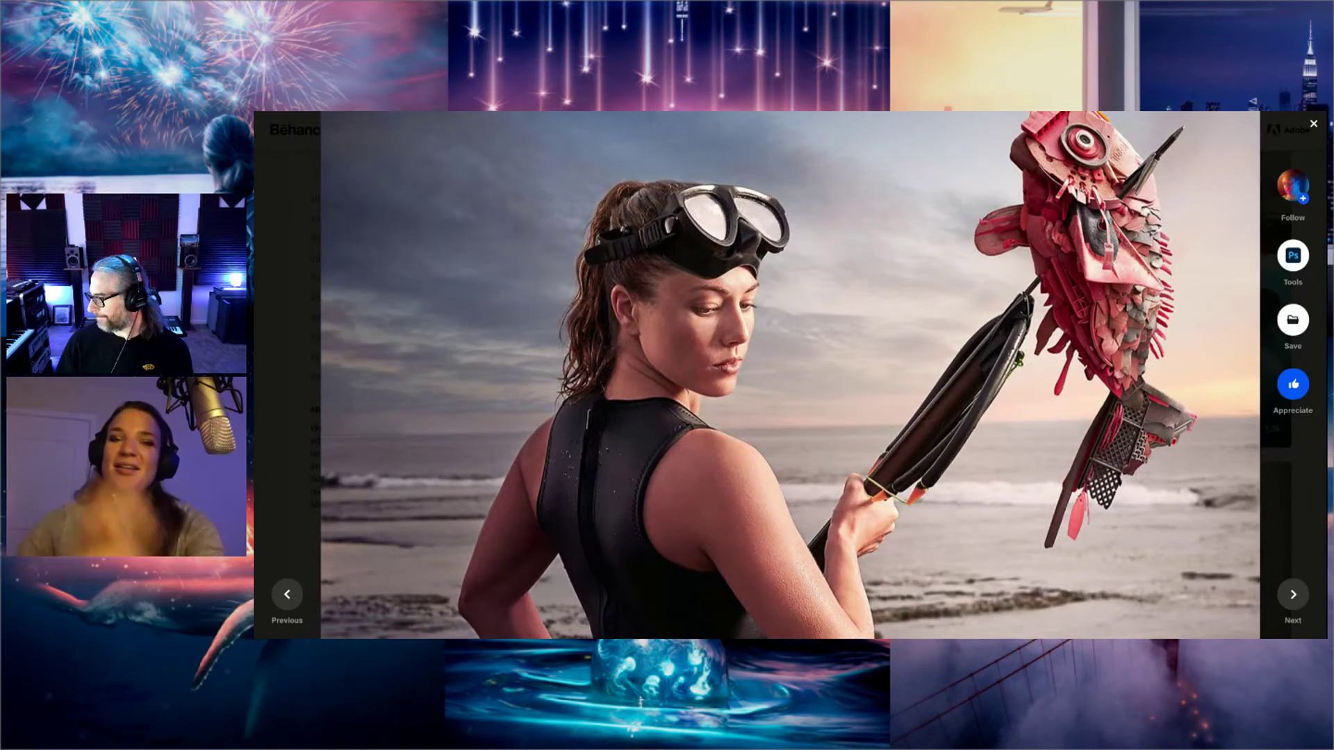
scroll(790, 375, "down", 10)
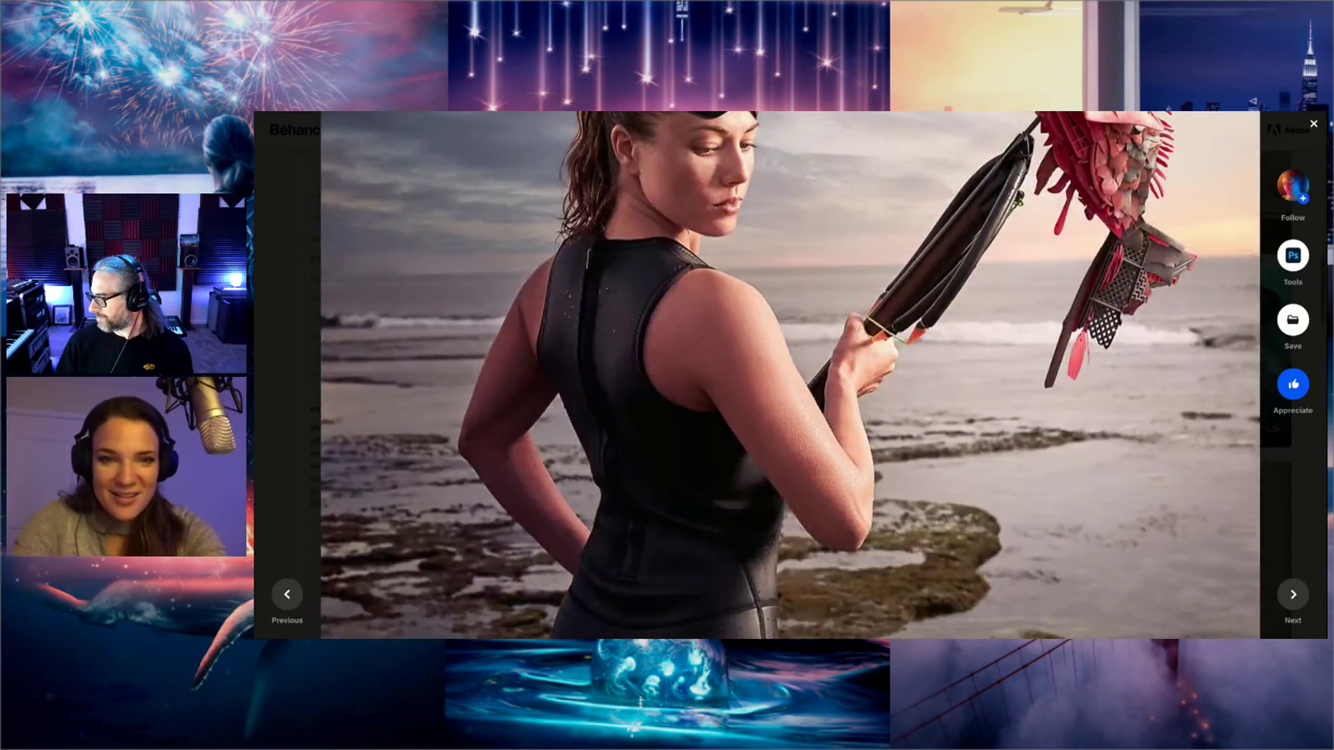
scroll(790, 375, "down", 3)
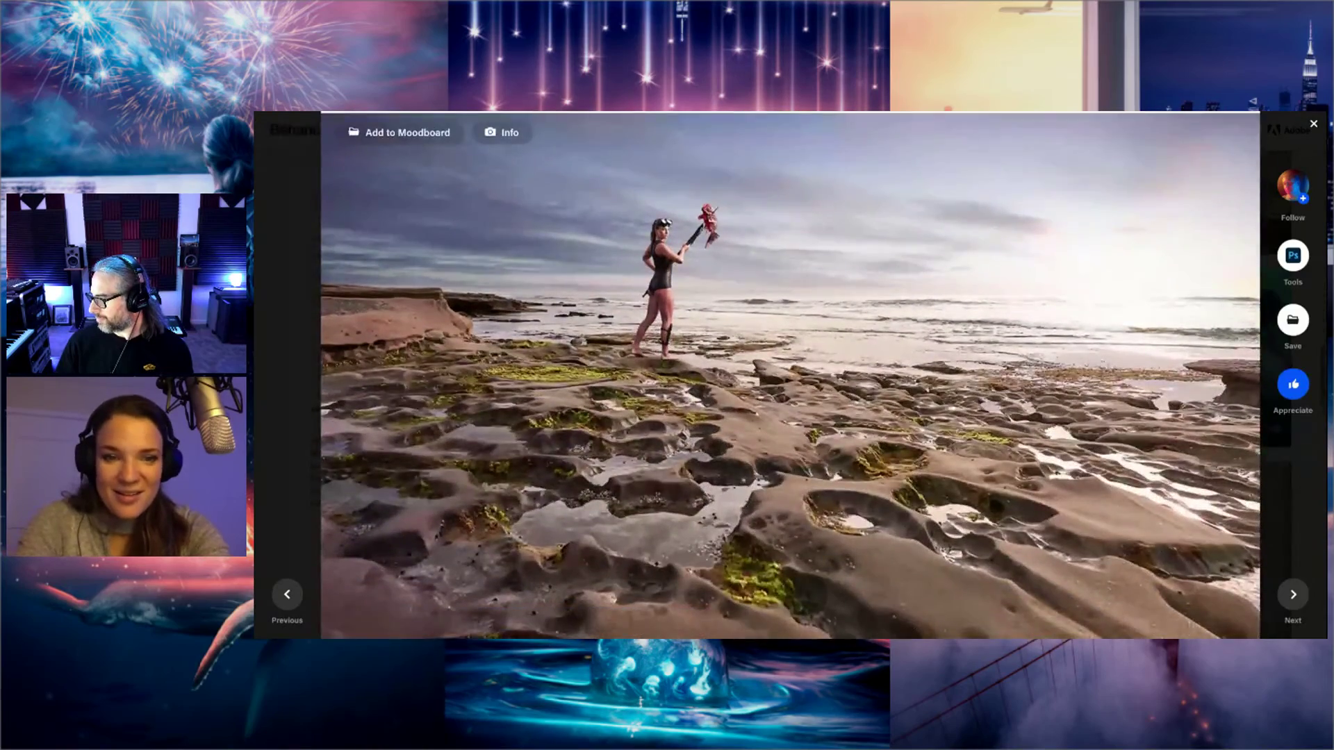
scroll(790, 375, "down", 10)
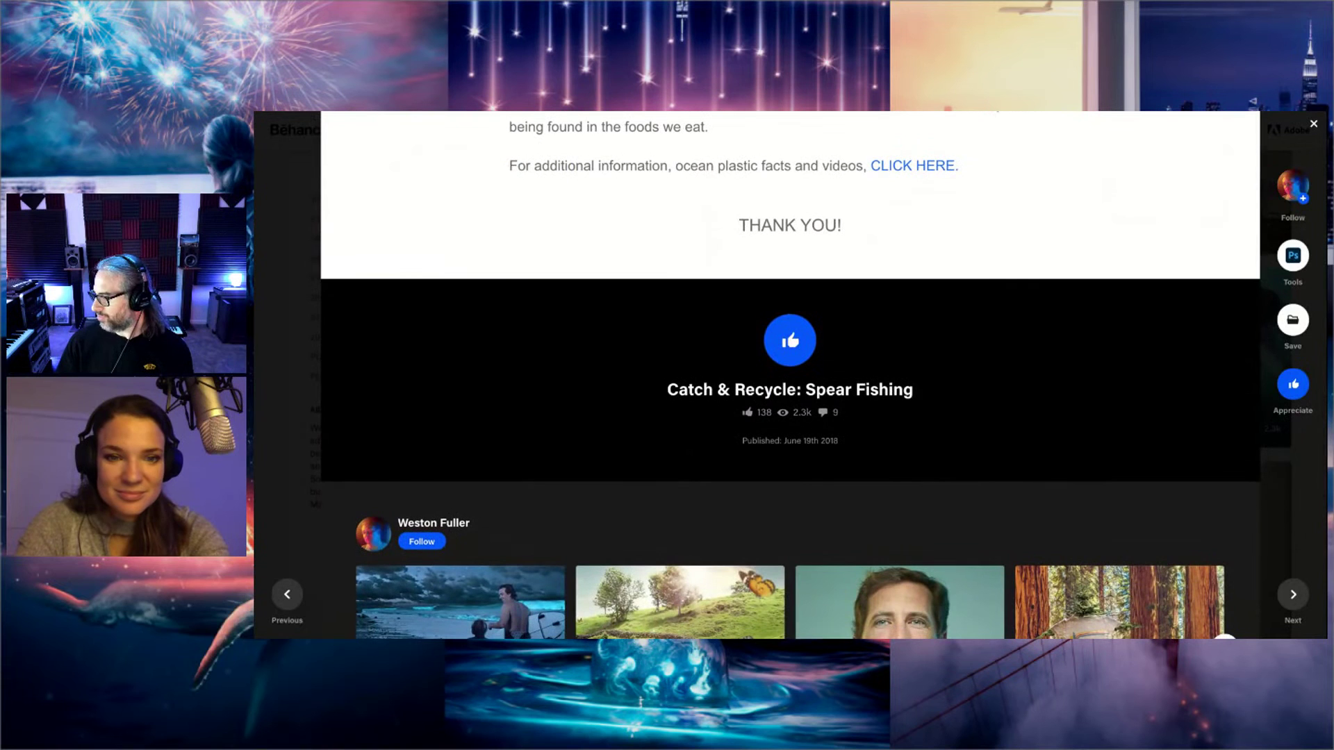
scroll(932, 458, "down", 5)
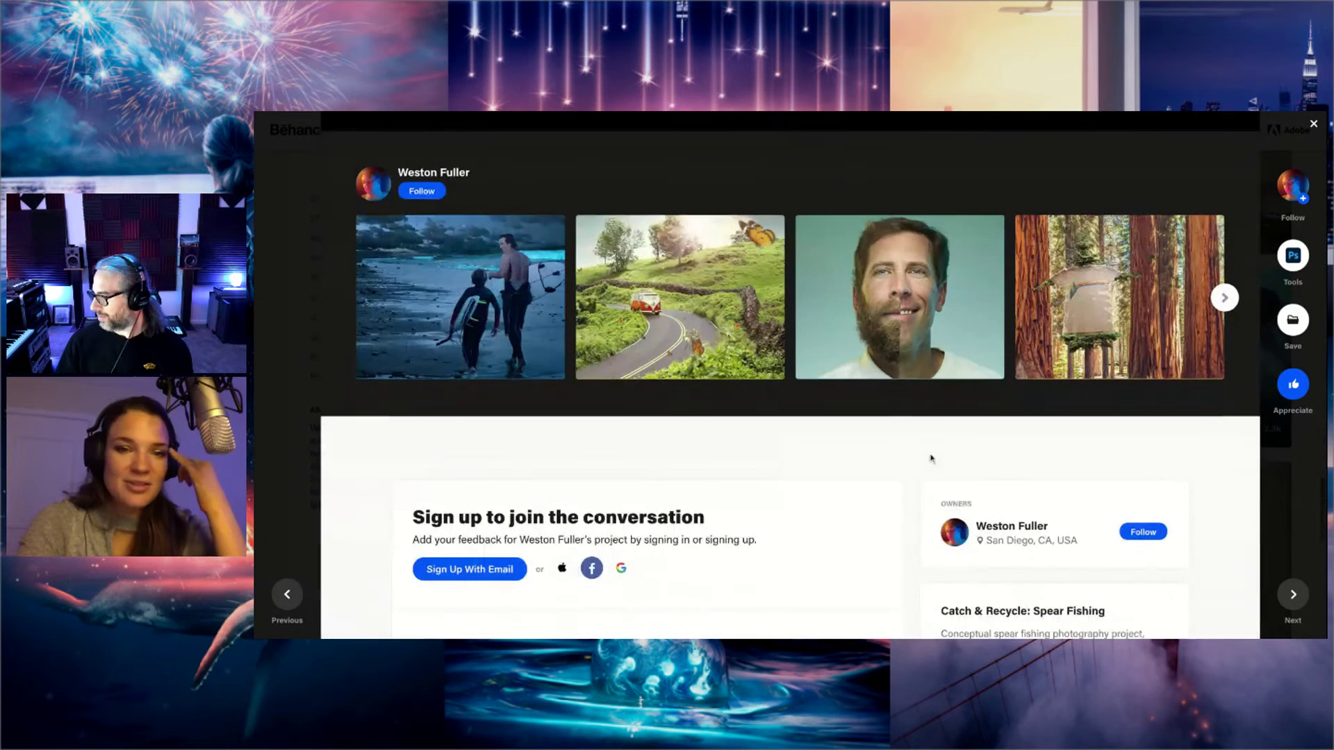
- Open the related Butterfly Road Trip project and examine its final image, description and before-and-after comparison of the road photo
left_click(670, 293)
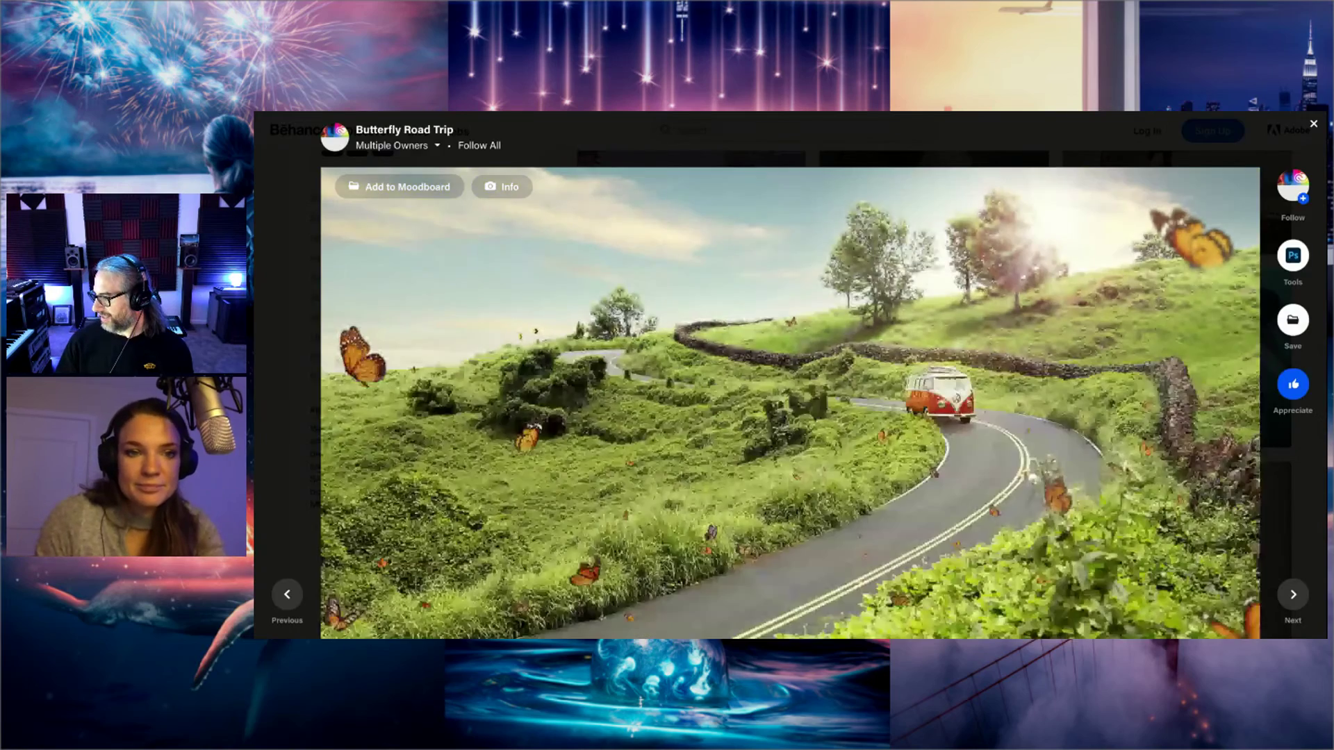
scroll(865, 331, "down", 1)
scroll(864, 331, "down", 1)
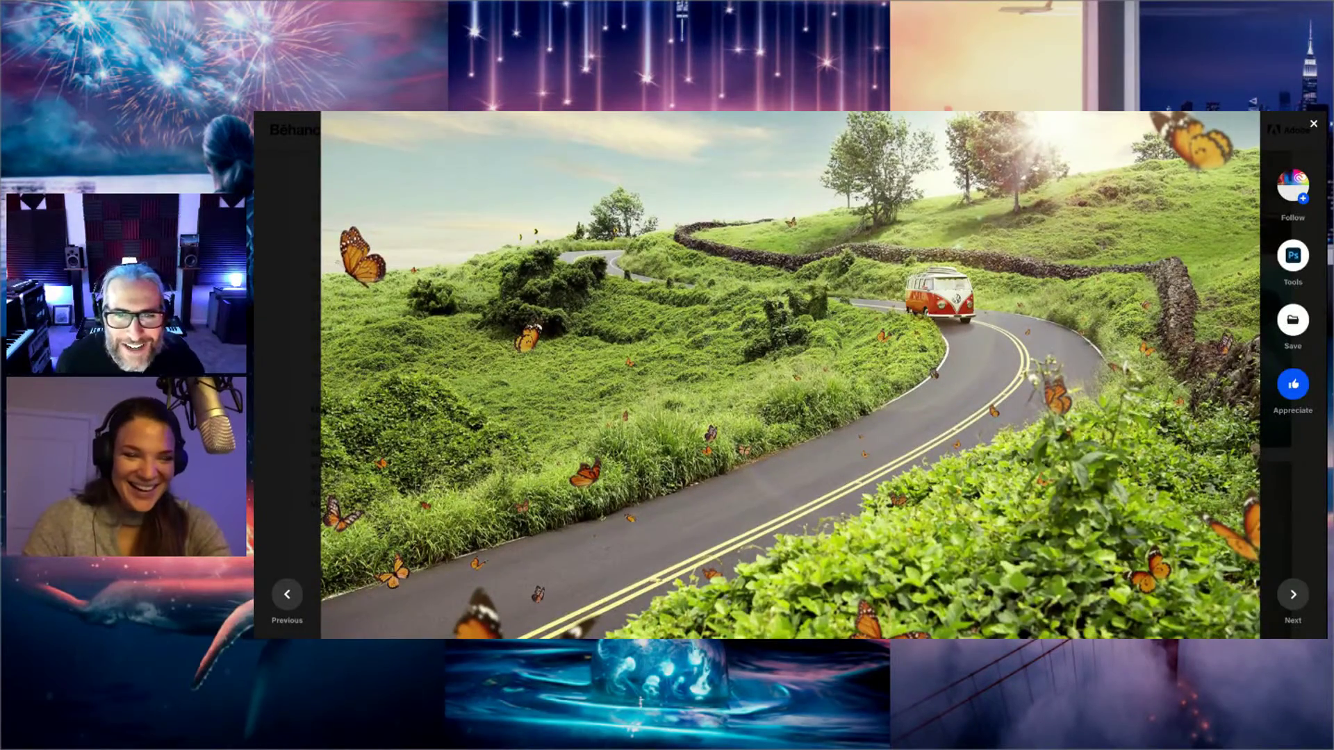
scroll(864, 331, "down", 1)
scroll(790, 372, "down", 3)
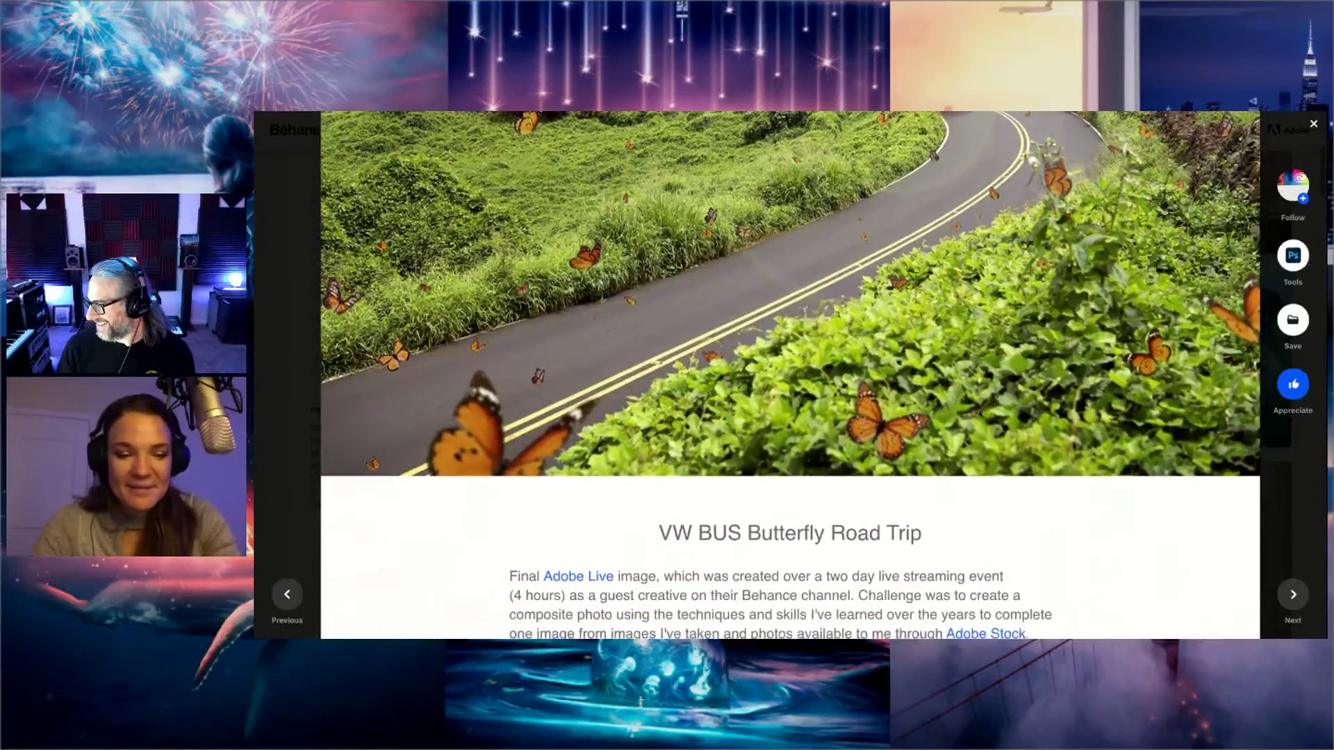
scroll(790, 369, "down", 7)
scroll(790, 368, "down", 1)
scroll(790, 375, "down", 10)
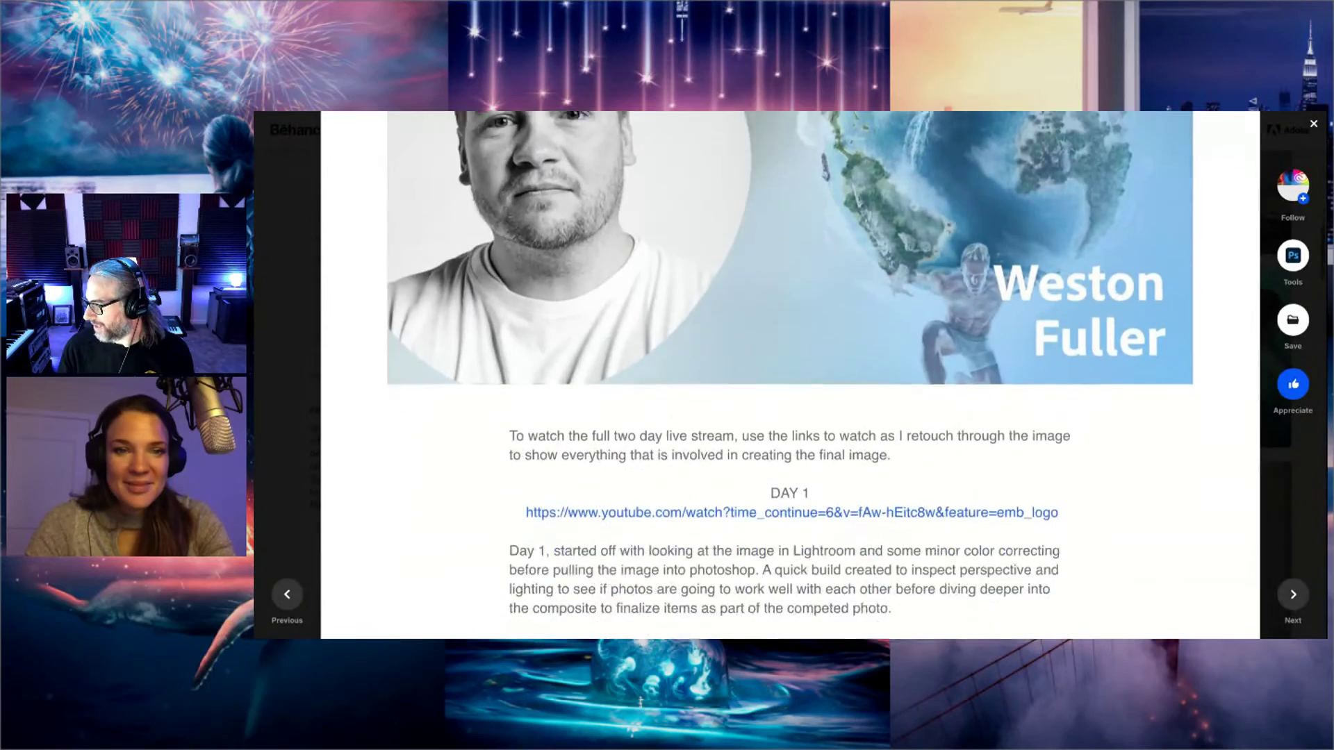
scroll(790, 376, "down", 5)
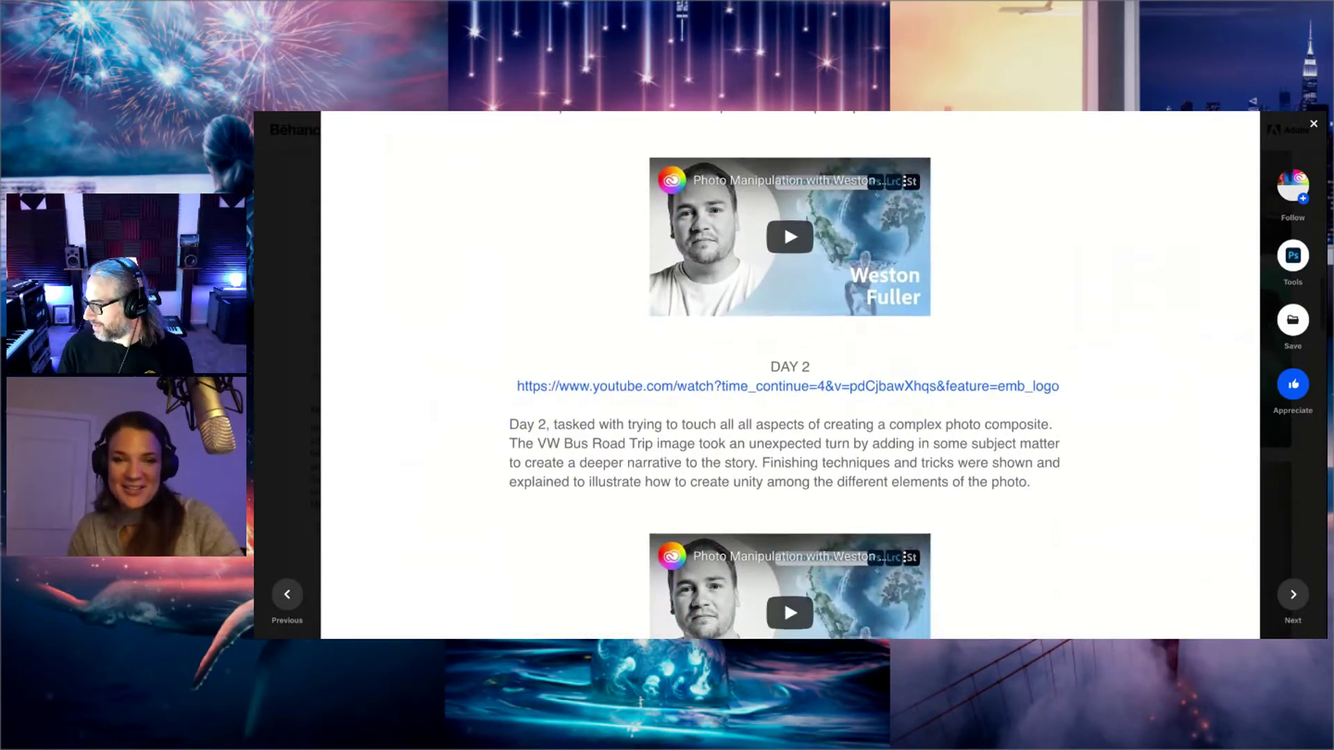
scroll(790, 375, "down", 4)
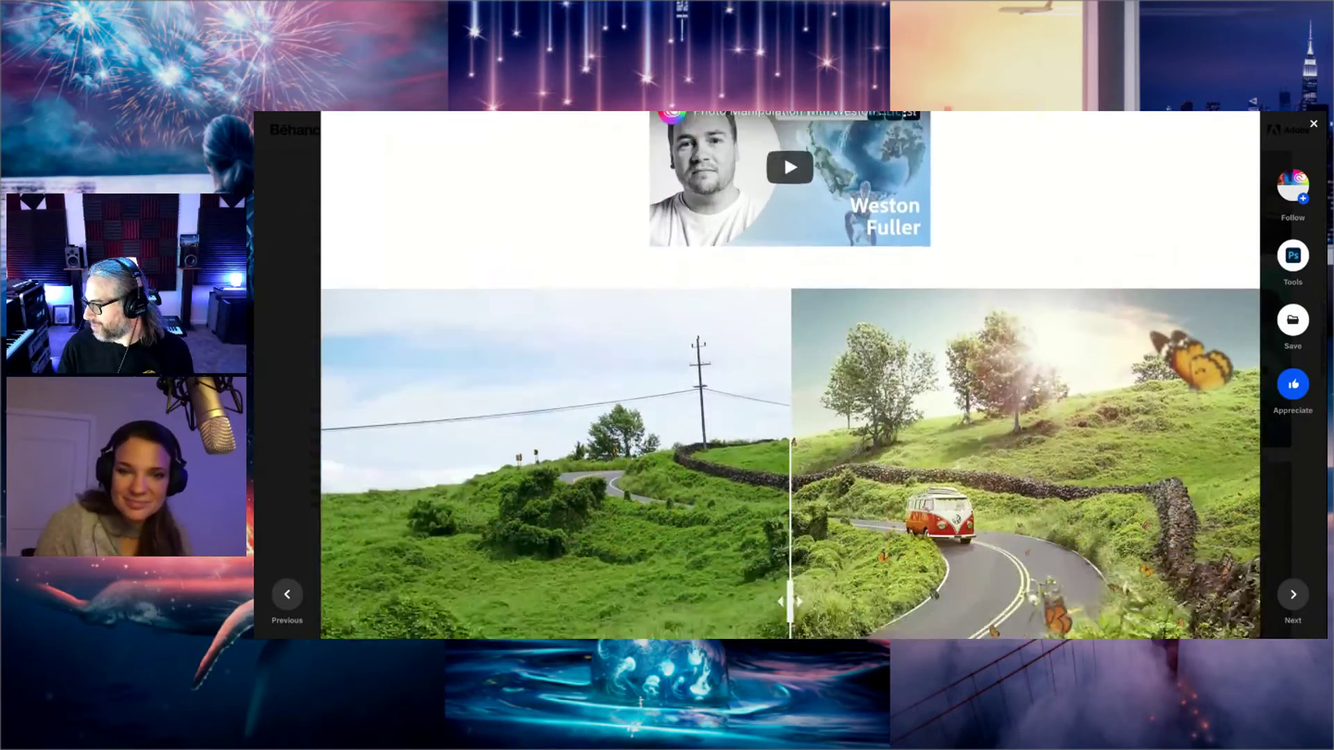
scroll(790, 375, "up", 1)
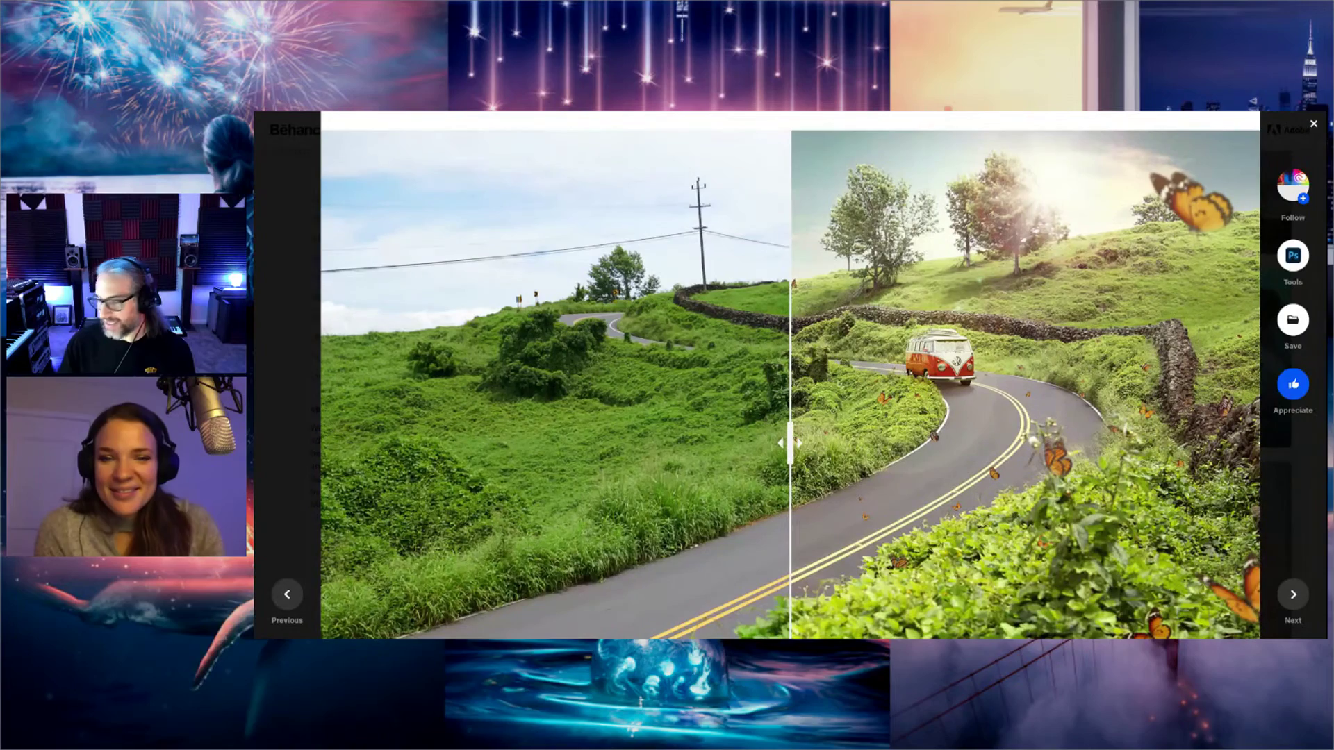
scroll(790, 375, "down", 1)
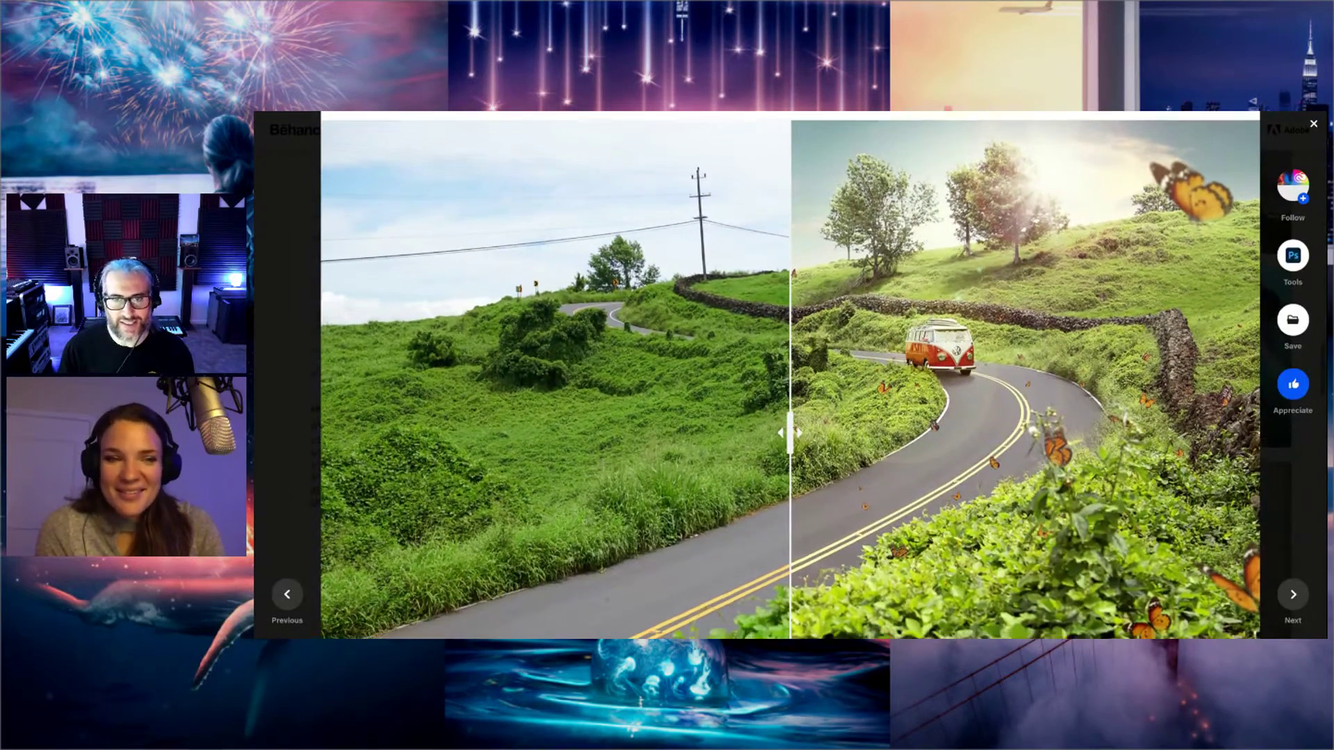
scroll(790, 375, "down", 3)
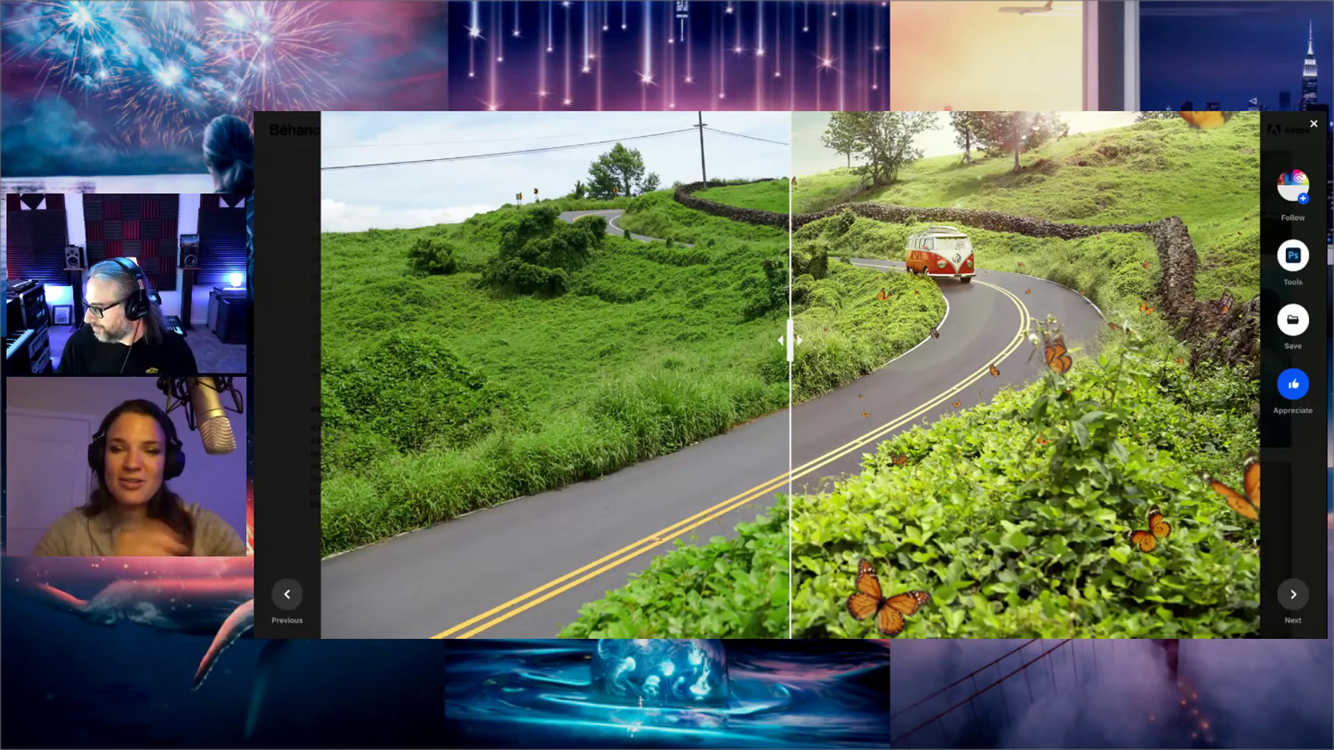
- Return to the finished Butterfly Road Trip image and review the project again through to its related projects
scroll(790, 375, "up", 15)
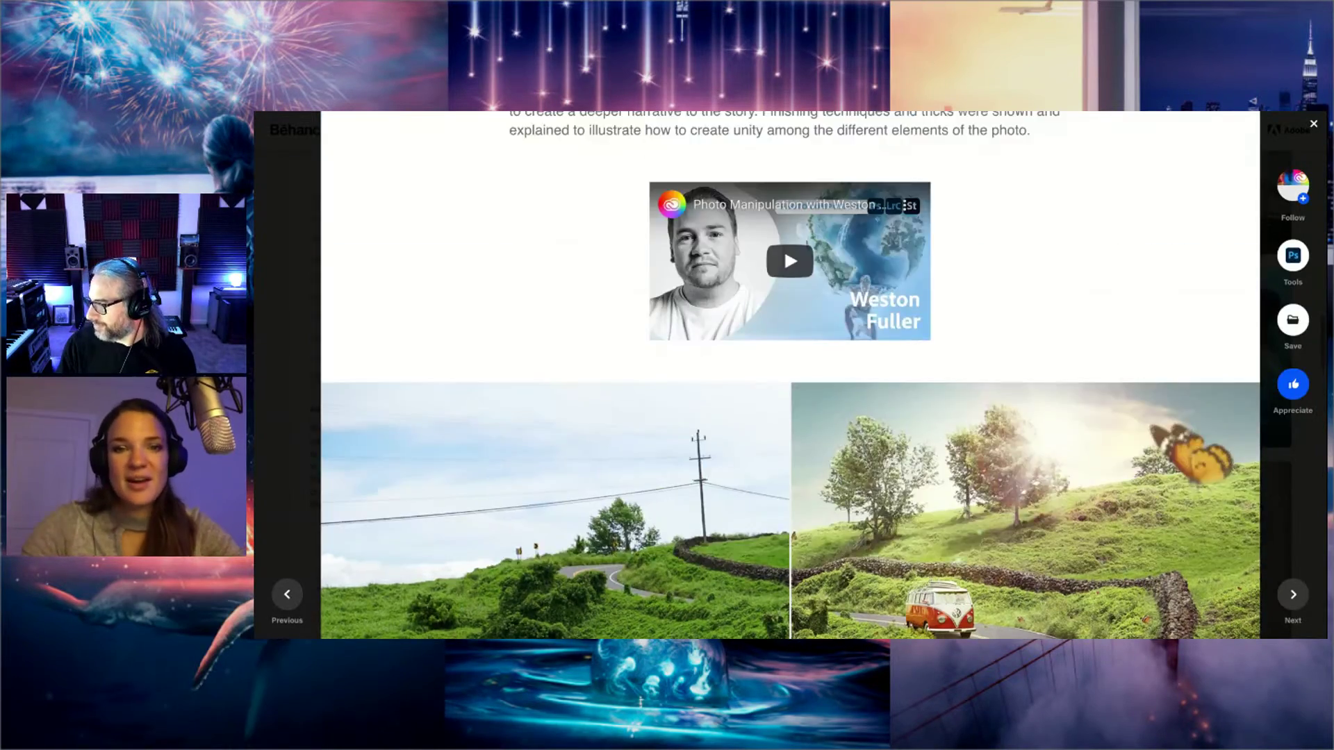
scroll(790, 376, "up", 10)
scroll(790, 375, "down", 2)
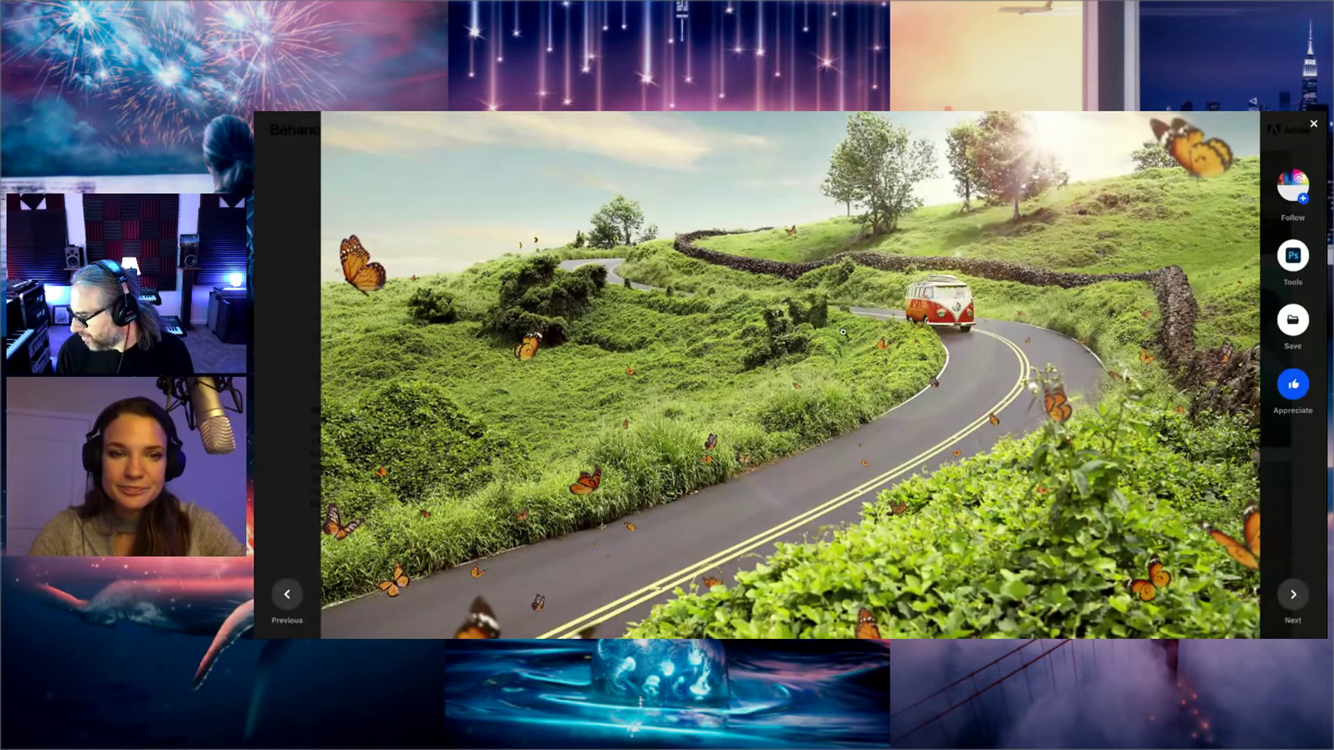
scroll(811, 395, "down", 15)
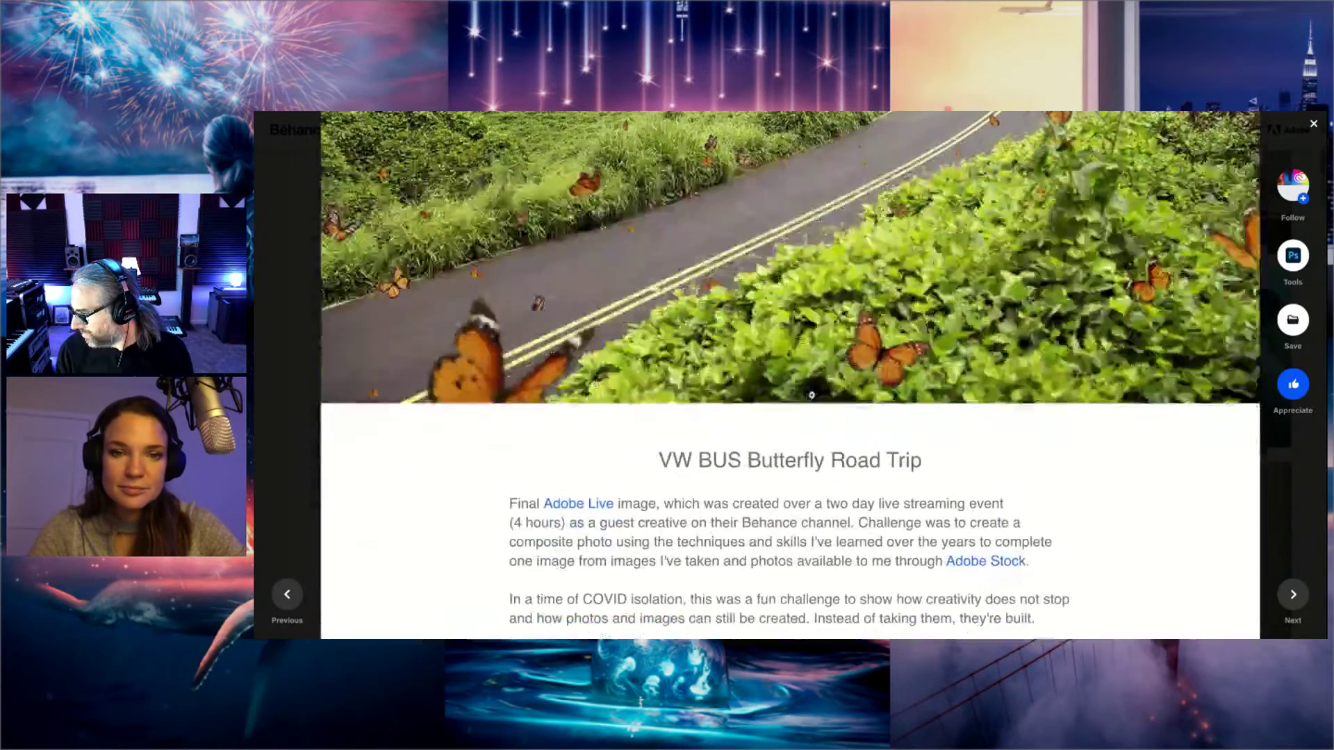
scroll(812, 395, "down", 10)
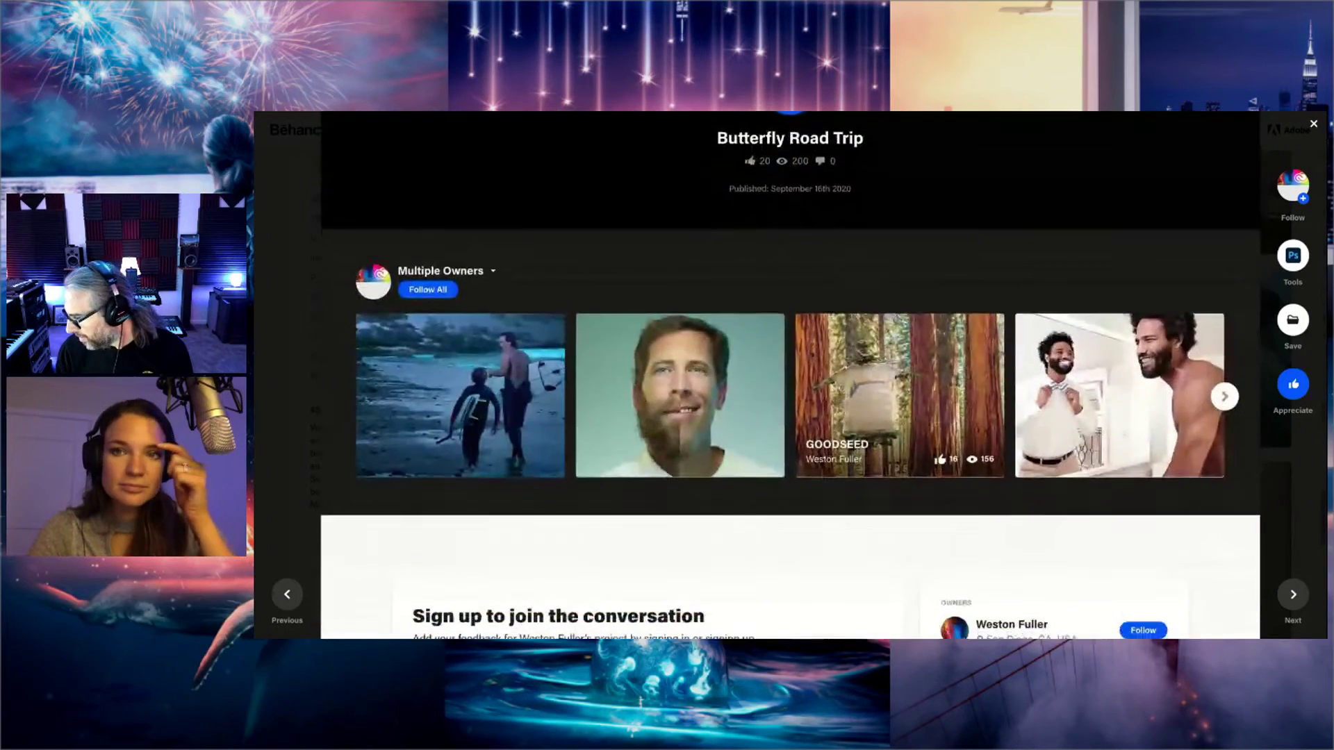